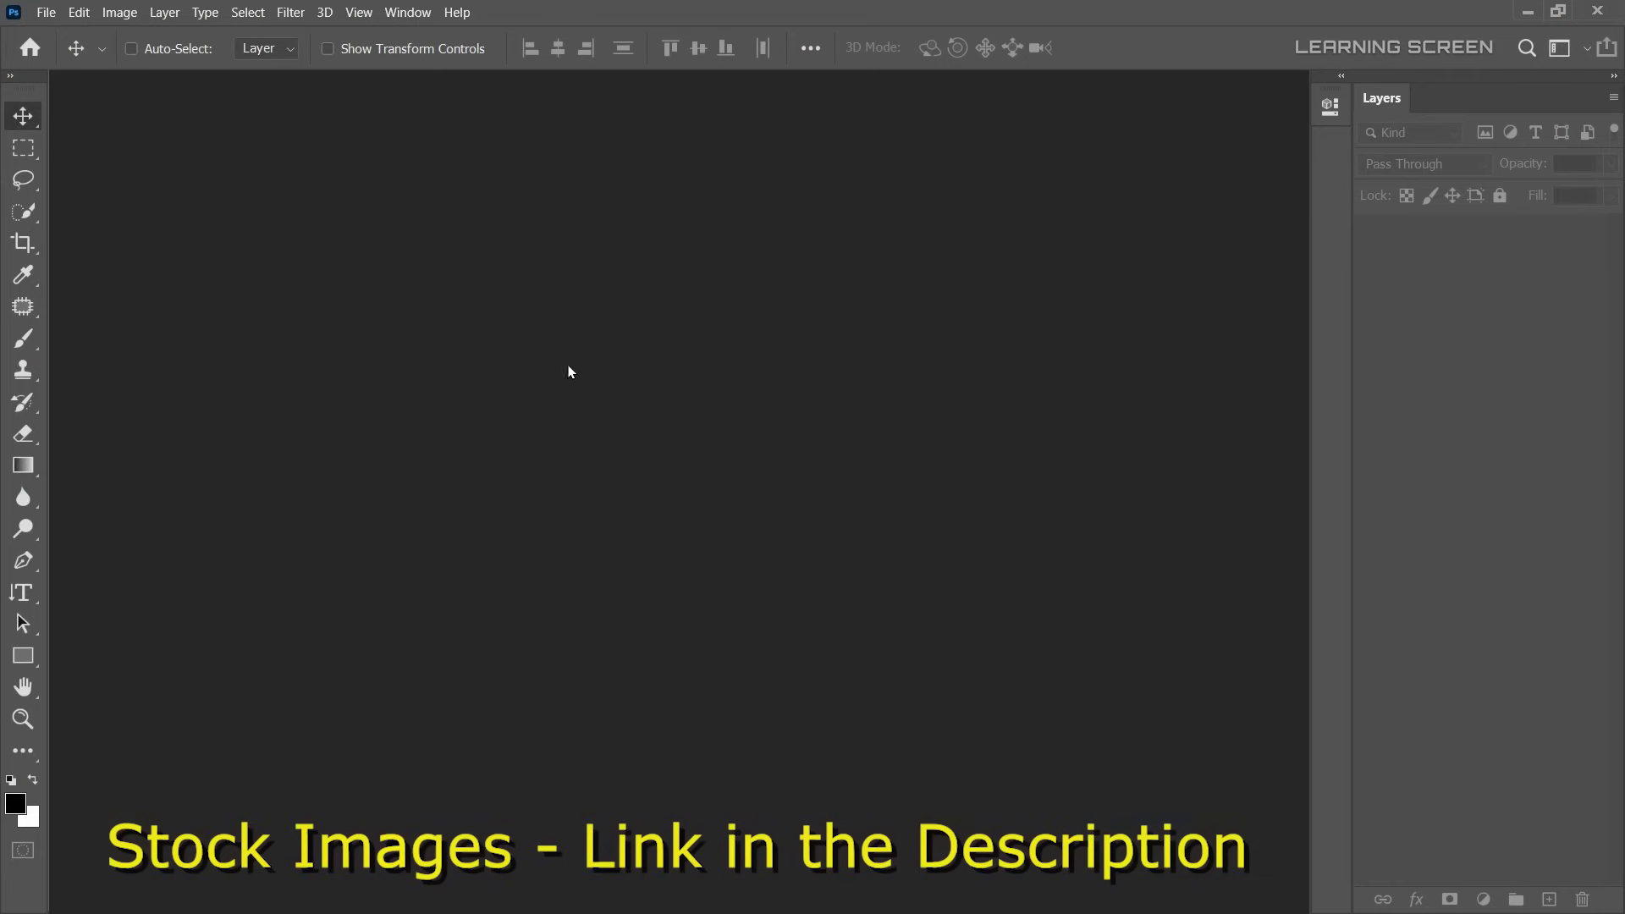
# - Start a new blank document via File > New
pyautogui.click(46, 11)
pyautogui.click(68, 36)
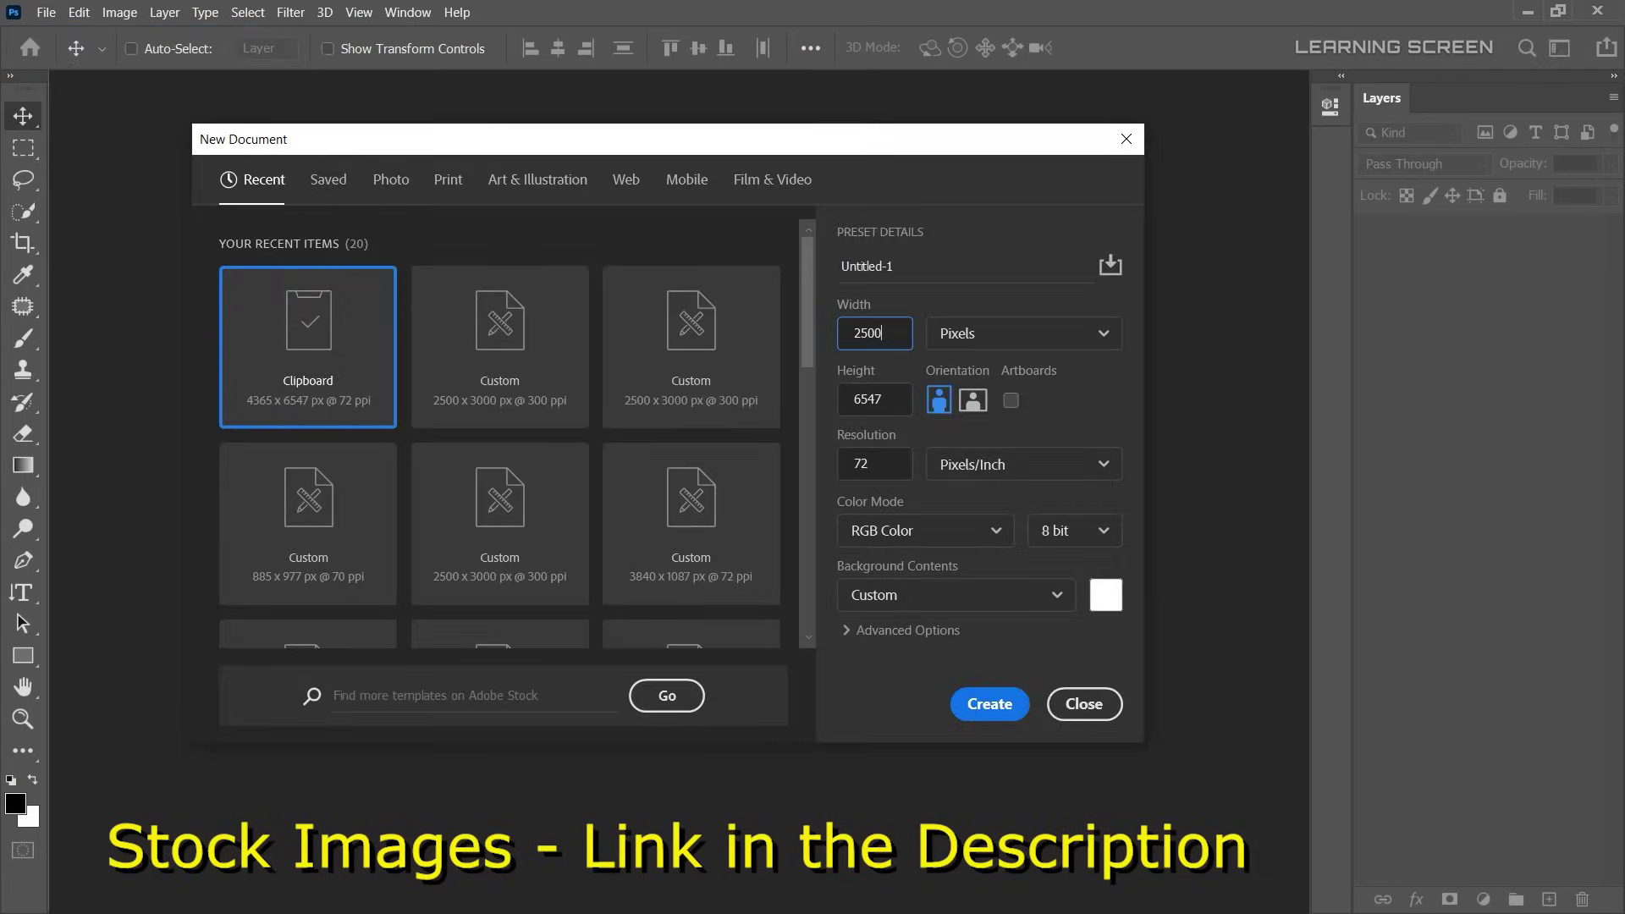
# - Create the transparent 2500 px document and open City.jpg
pyautogui.click(989, 703)
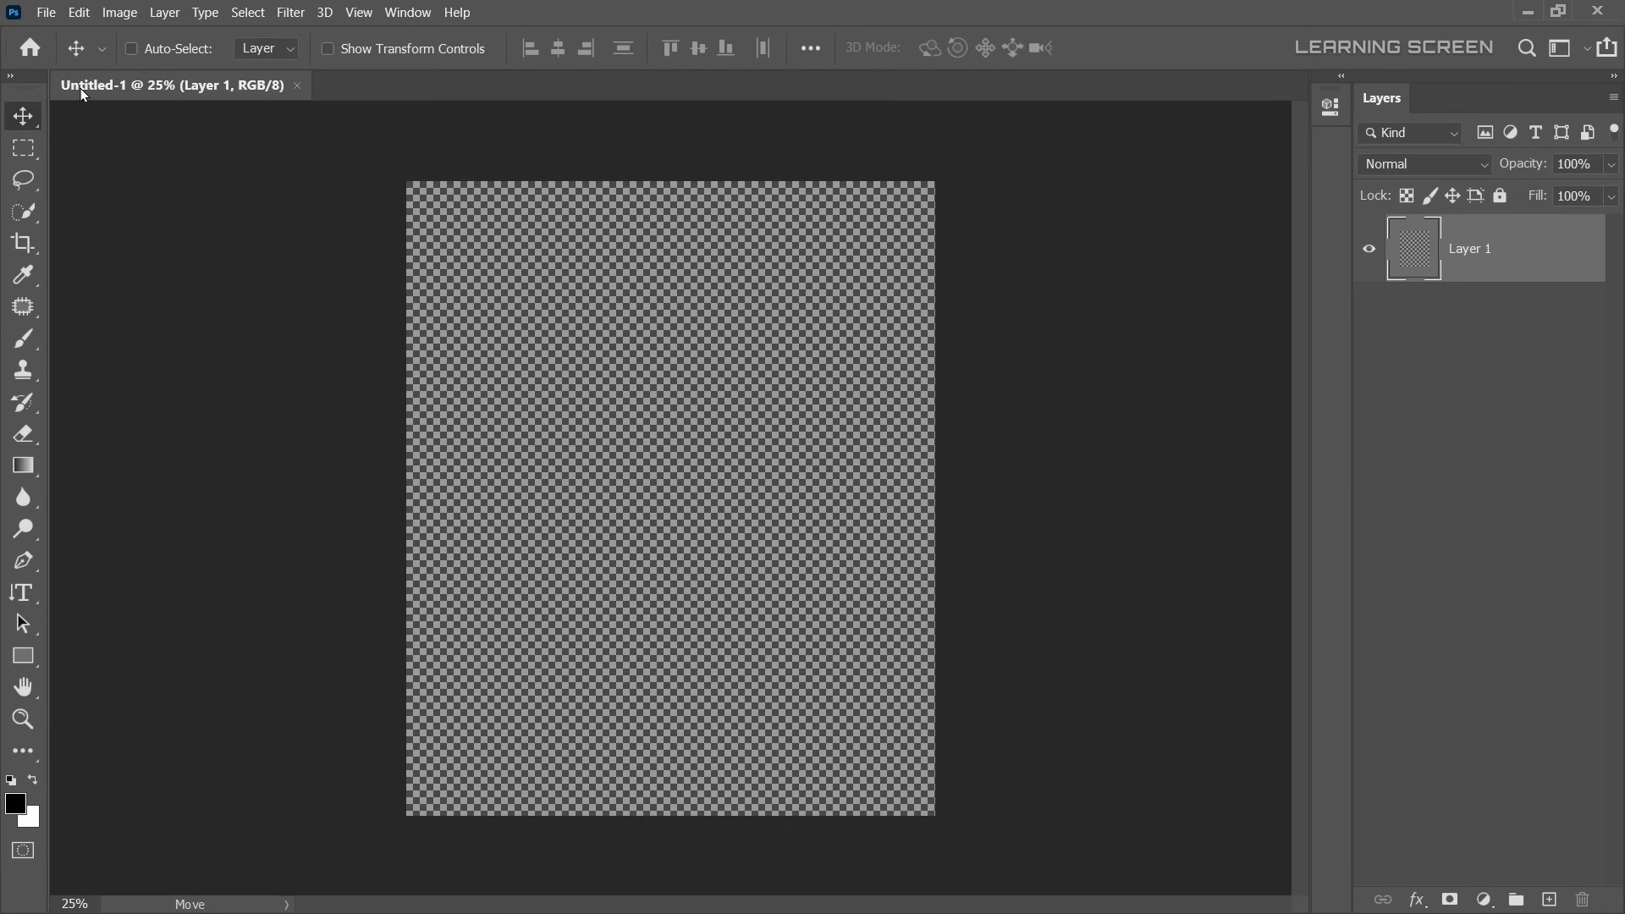
pyautogui.click(45, 11)
pyautogui.click(92, 55)
pyautogui.doubleClick(275, 166)
# - Copy the whole City.jpg photo and paste it into the new document
pyautogui.hotkey('ctrl', 'a')
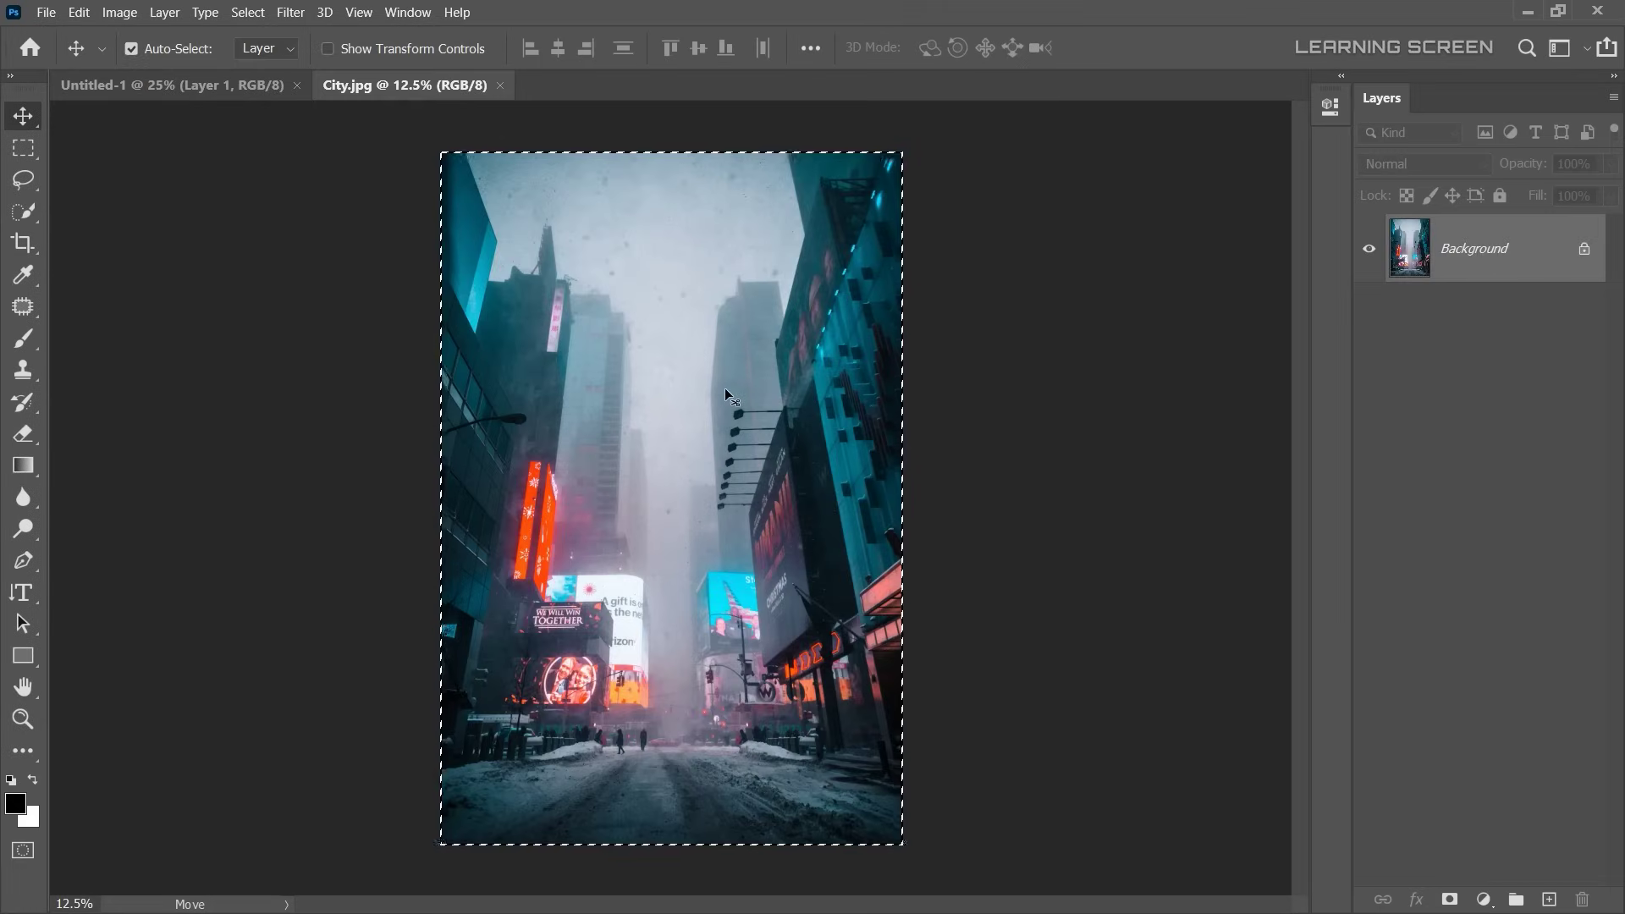
pyautogui.hotkey('ctrl', 'c')
pyautogui.click(172, 84)
pyautogui.hotkey('ctrl', 'v')
pyautogui.click(500, 85)
# - Scale the city photo down, flip it horizontally and nudge it slightly upward
pyautogui.hotkey('ctrl', 't')
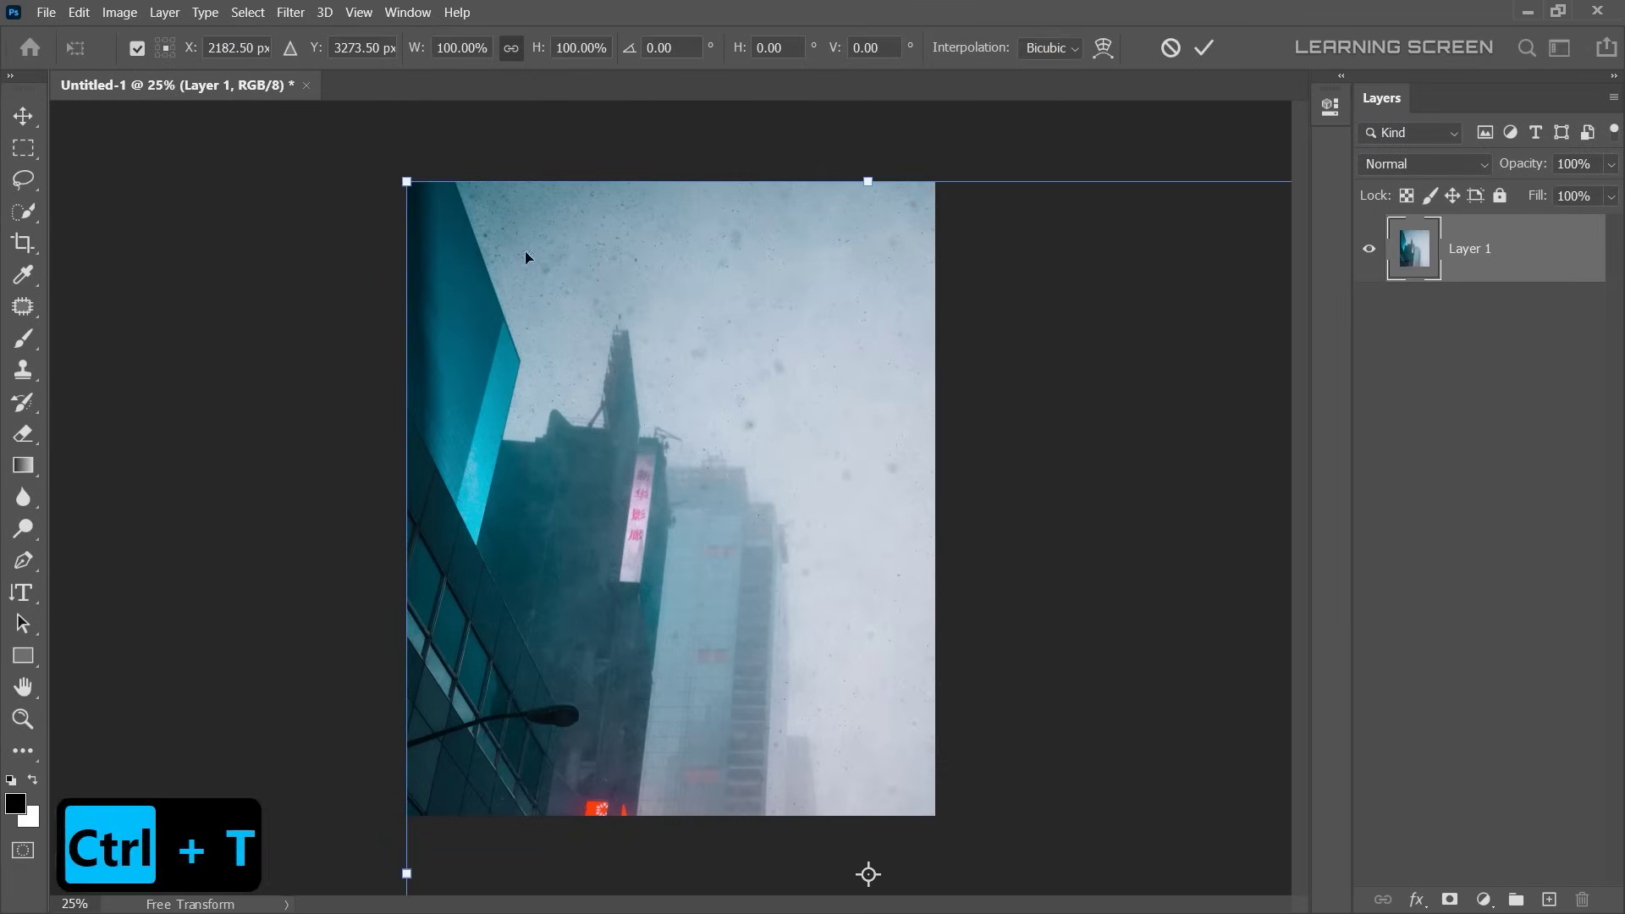
pyautogui.moveTo(597, 243); pyautogui.dragTo(457, 182)
pyautogui.rightClick(627, 345)
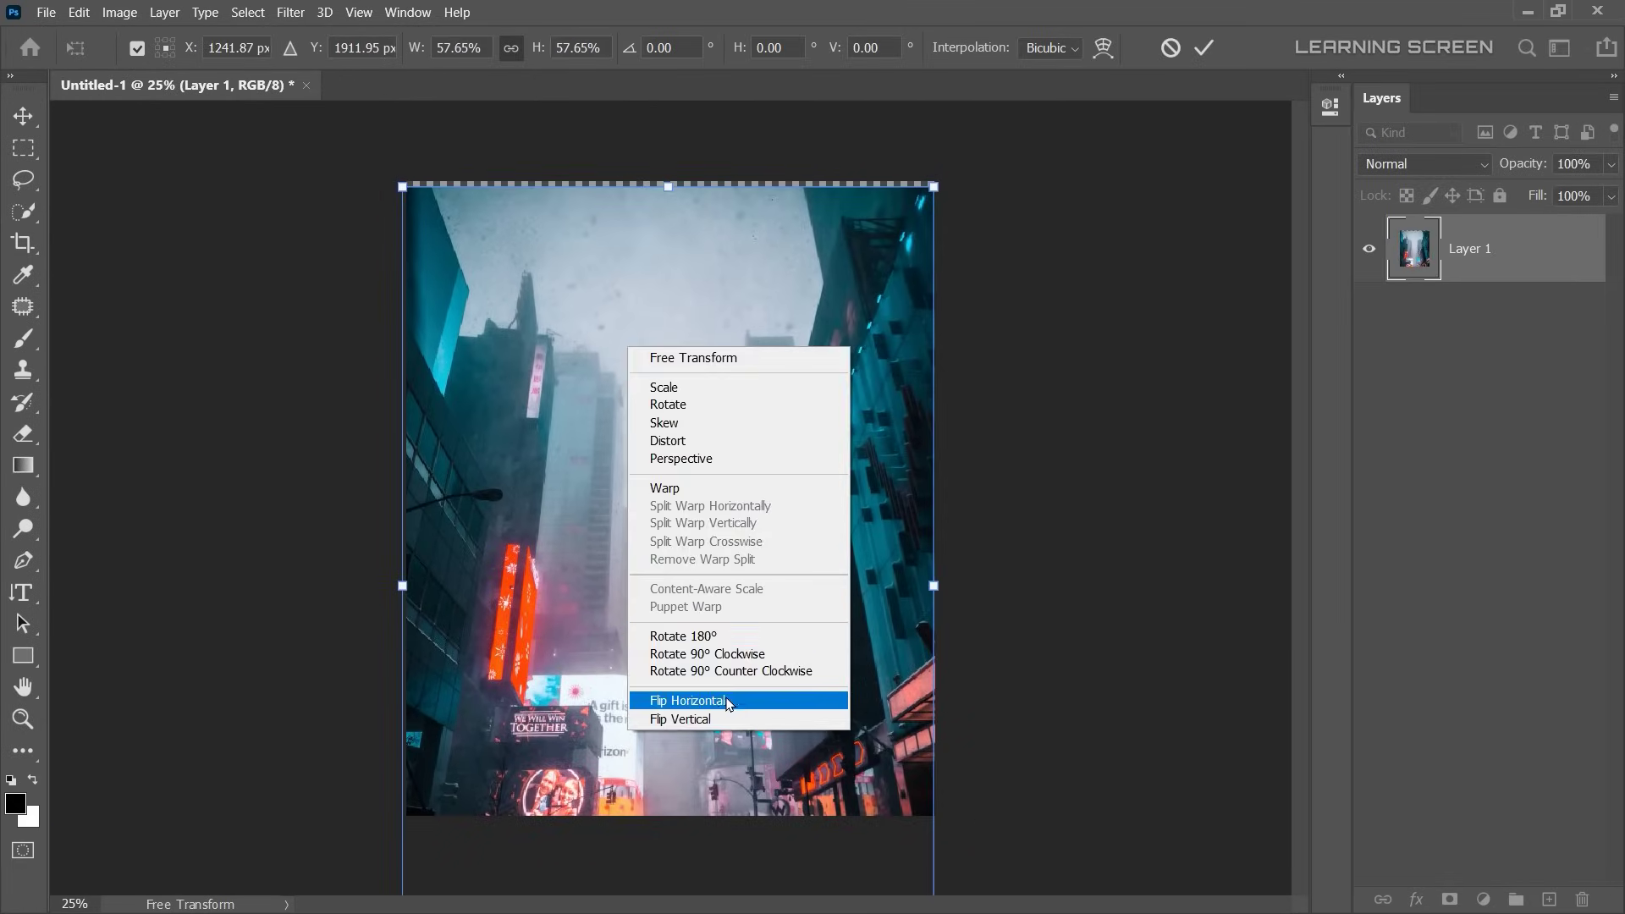
pyautogui.click(668, 700)
pyautogui.moveTo(716, 465); pyautogui.dragTo(716, 448)
pyautogui.press('Return')
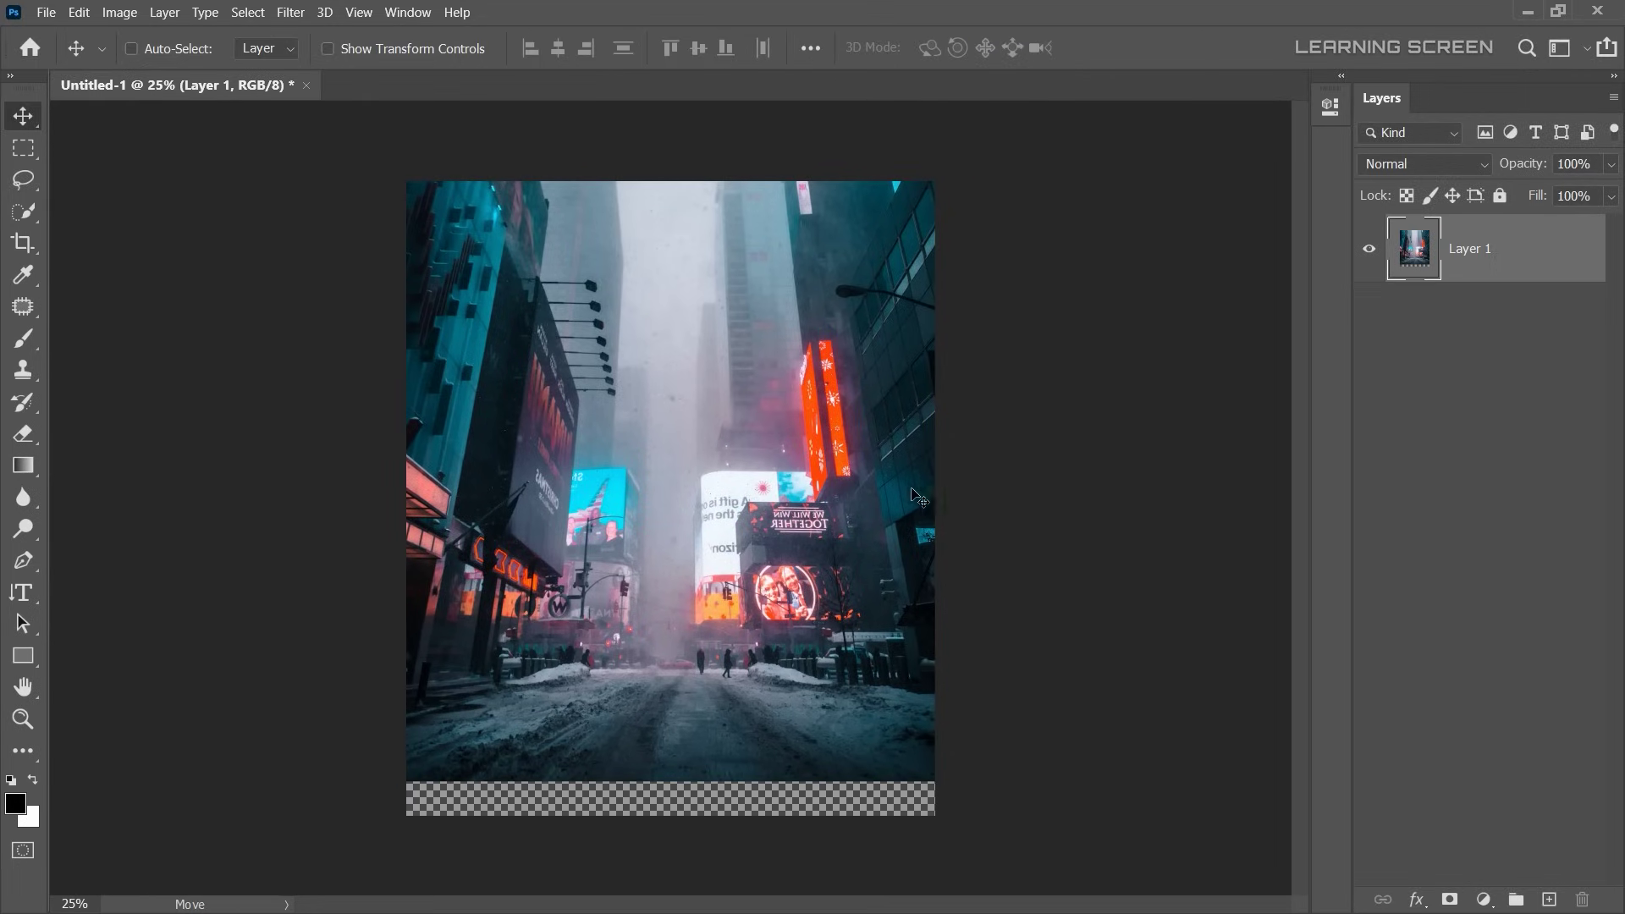
# - Copy the whole Robo.png image and paste it into the city composition
pyautogui.click(45, 12)
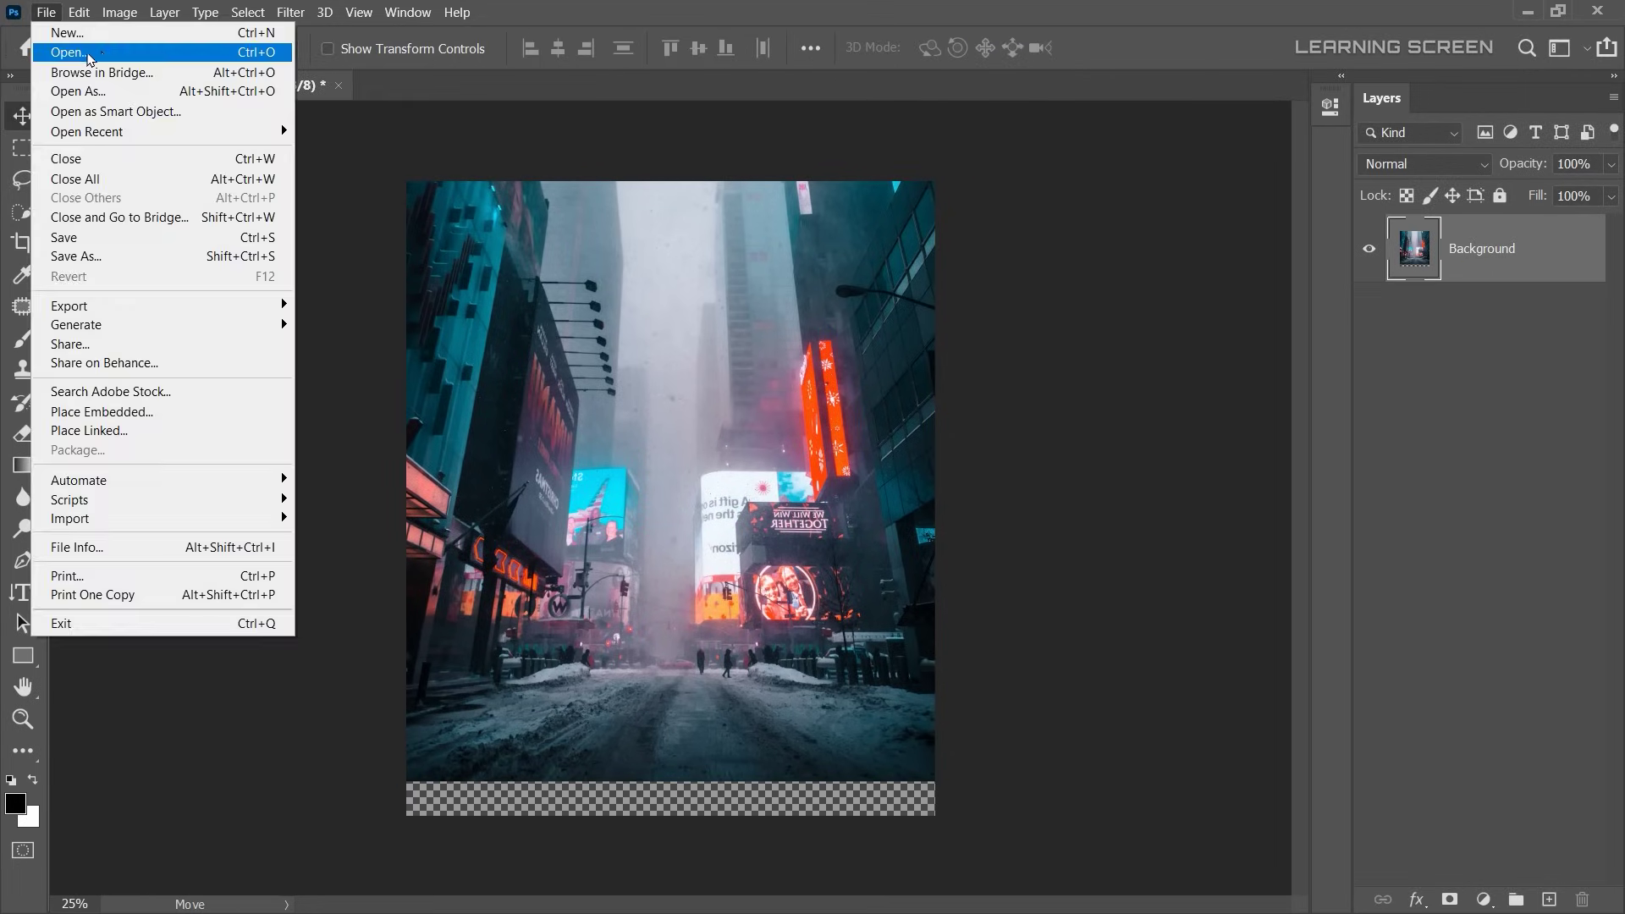
pyautogui.click(77, 44)
pyautogui.doubleClick(856, 169)
pyautogui.hotkey('ctrl', 'a')
pyautogui.hotkey('ctrl', 'c')
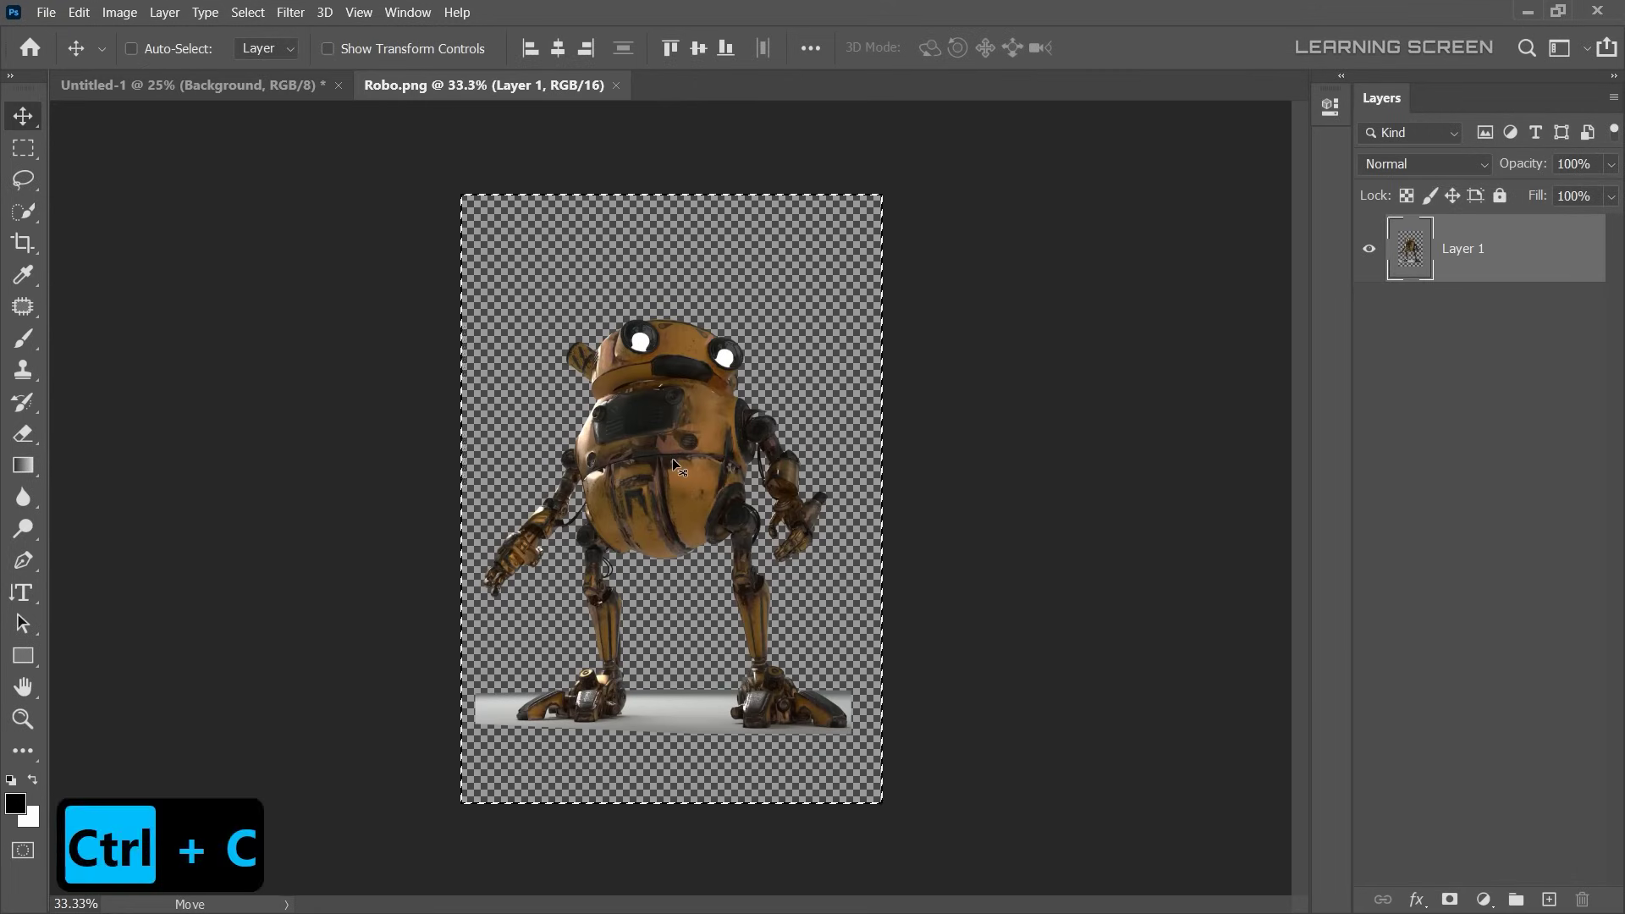
pyautogui.click(615, 84)
pyautogui.hotkey('ctrl', 'v')
# - Move the robot onto the street and enlarge it to about 134%
pyautogui.moveTo(690, 454); pyautogui.dragTo(667, 508)
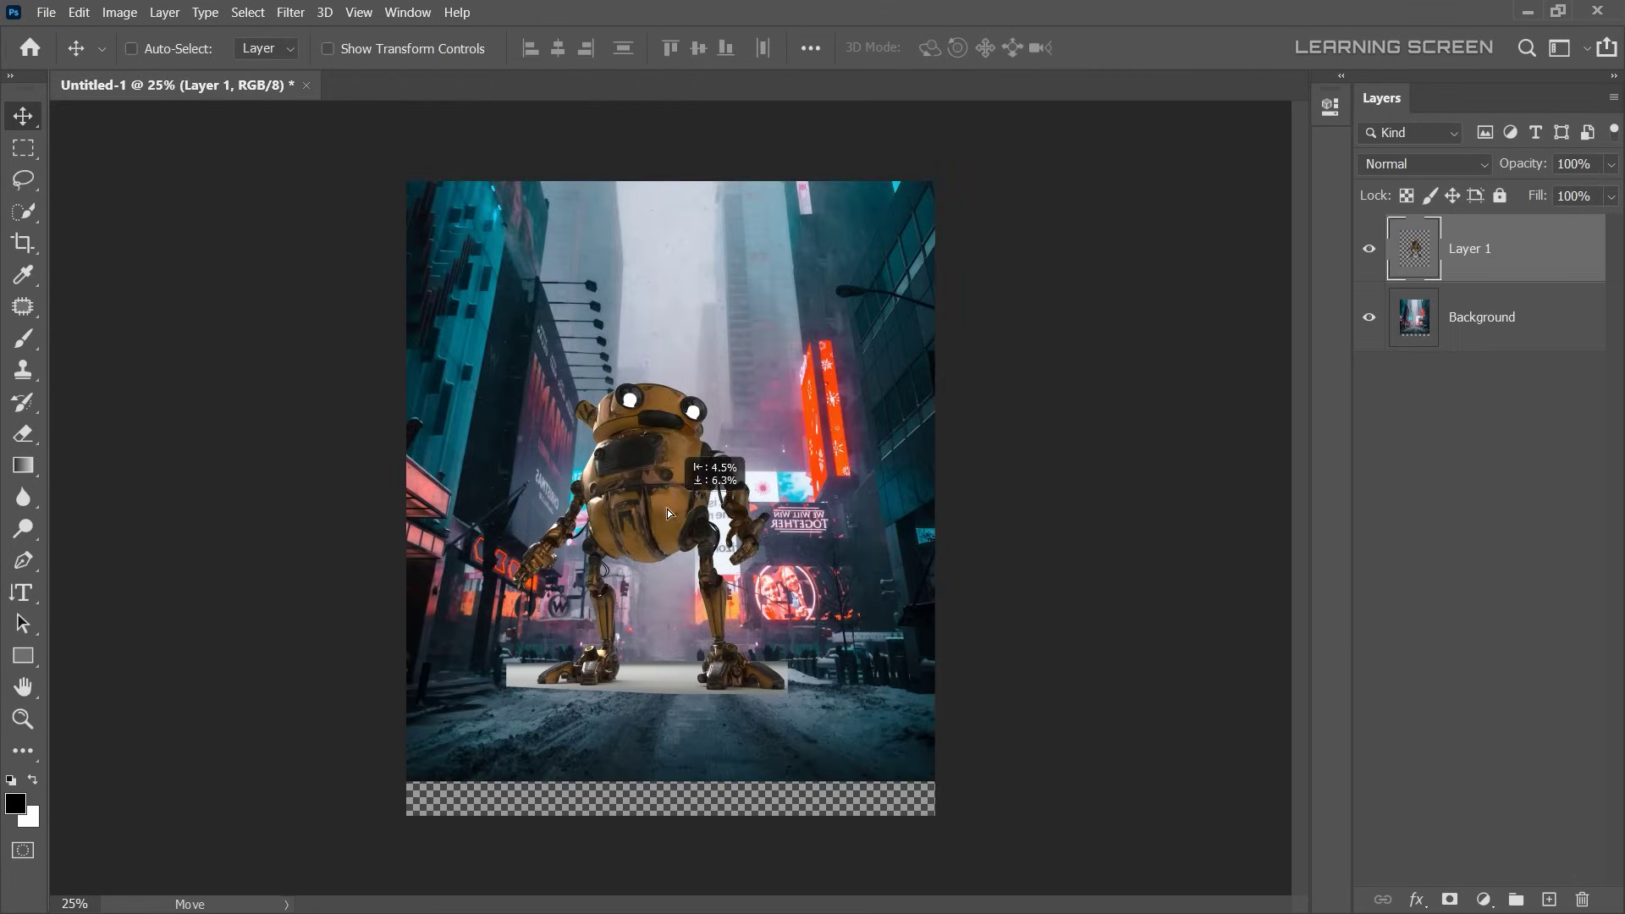
pyautogui.hotkey('ctrl', 't')
pyautogui.moveTo(505, 374); pyautogui.dragTo(406, 236)
pyautogui.moveTo(635, 356); pyautogui.dragTo(721, 397)
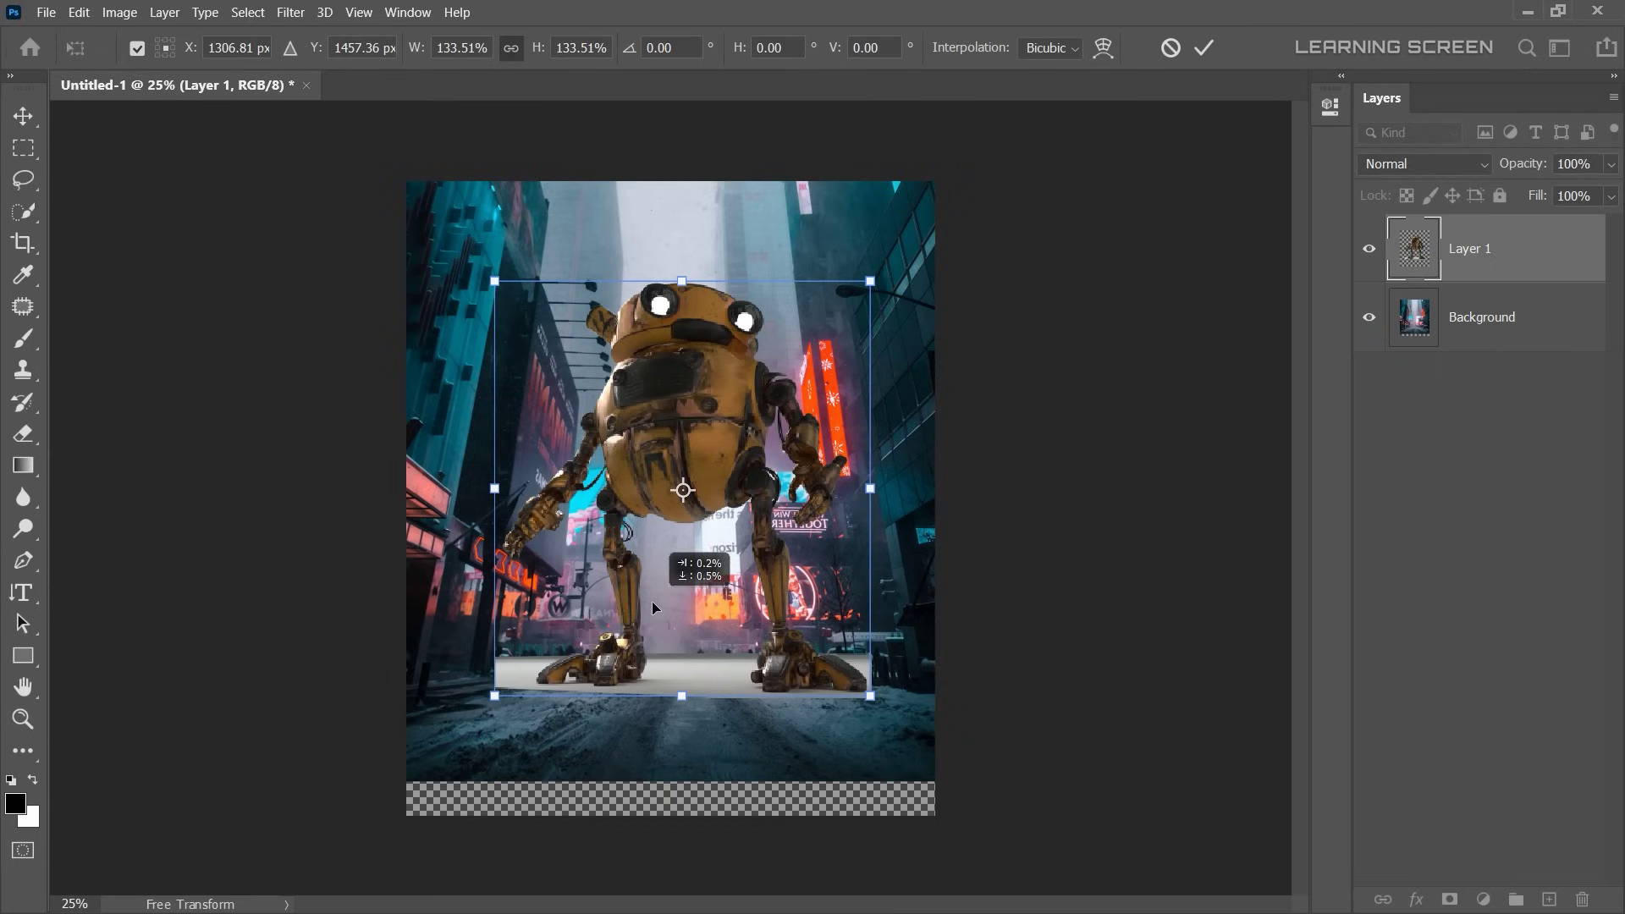
pyautogui.moveTo(493, 278); pyautogui.dragTo(490, 277)
# - Trace a Pen path around the grey floor under the robot's feet, then select and delete it
pyautogui.press('Return')
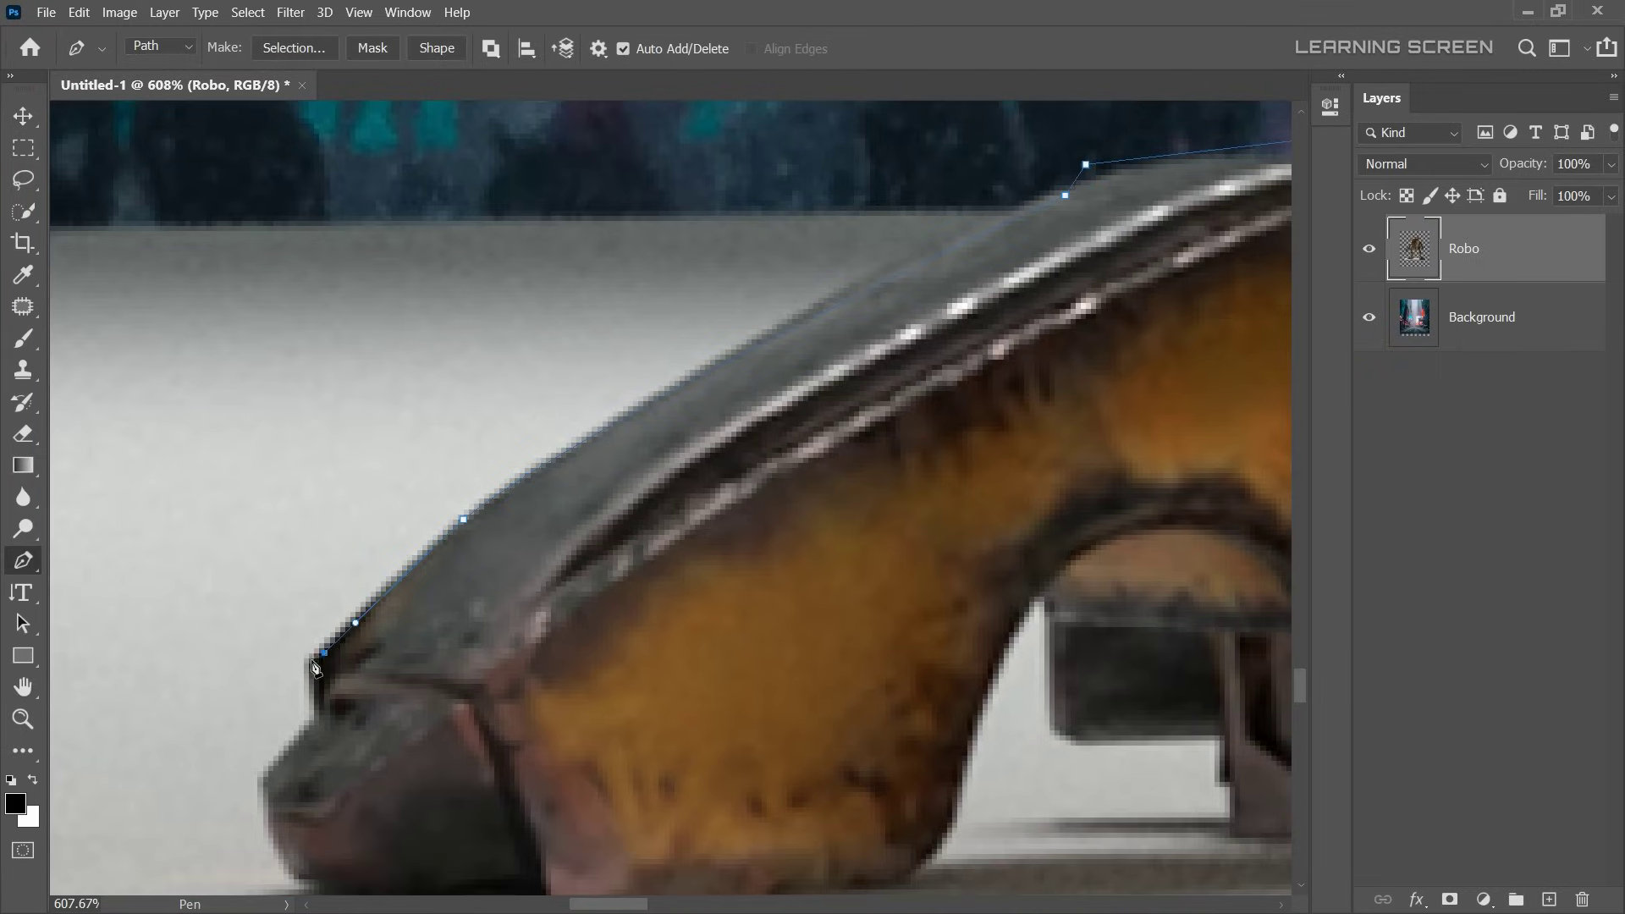
pyautogui.click(324, 714)
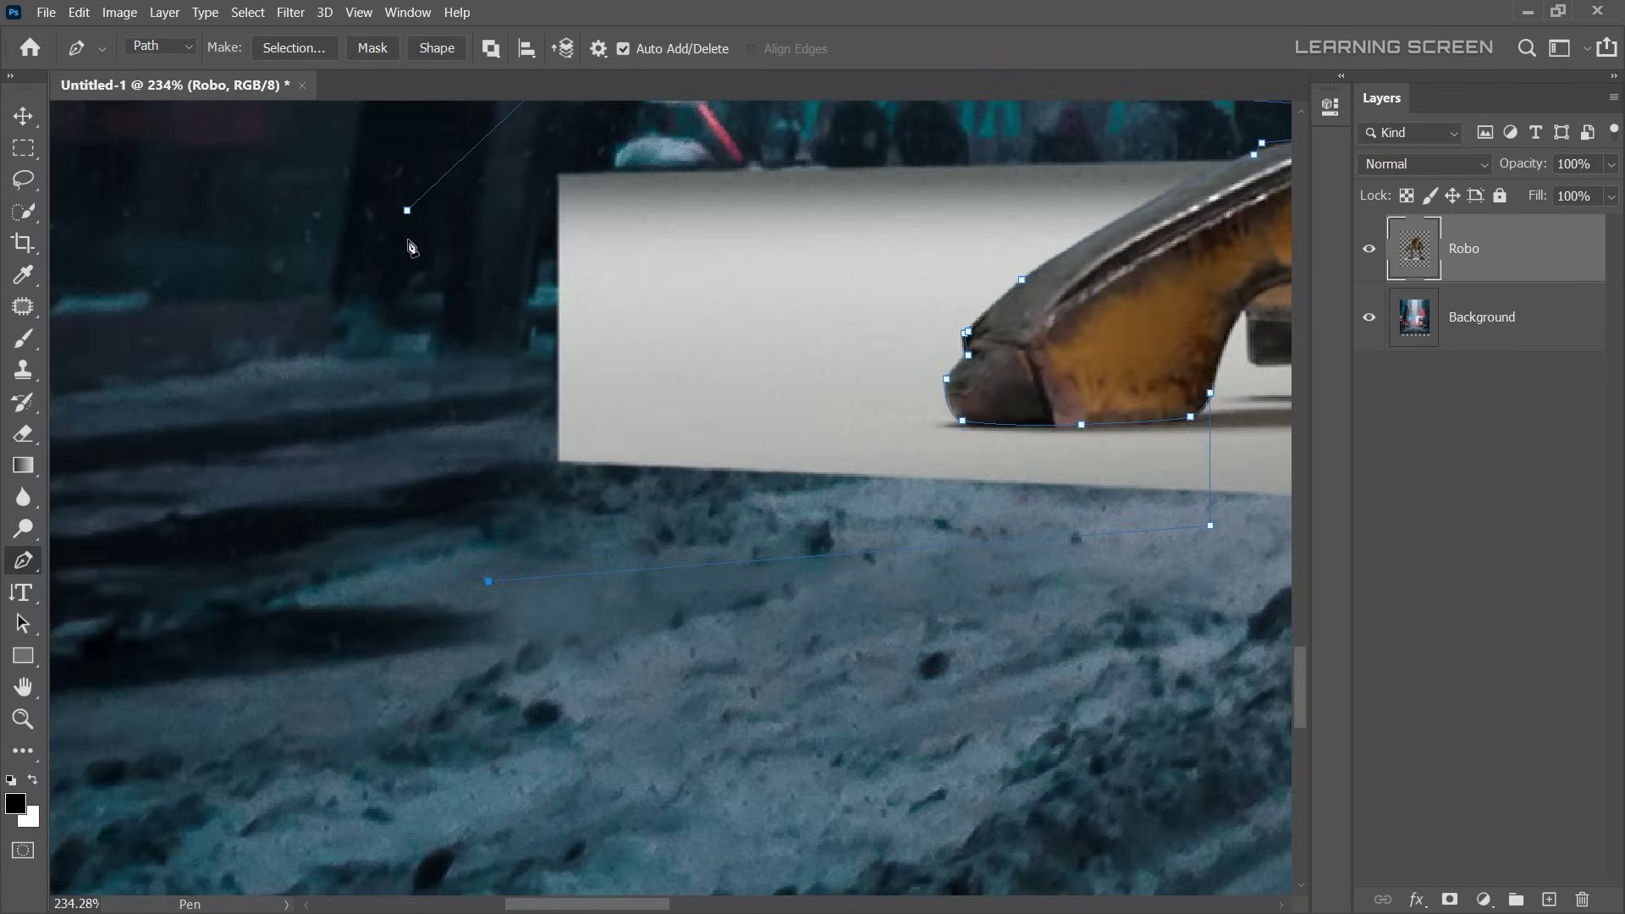
pyautogui.rightClick(761, 292)
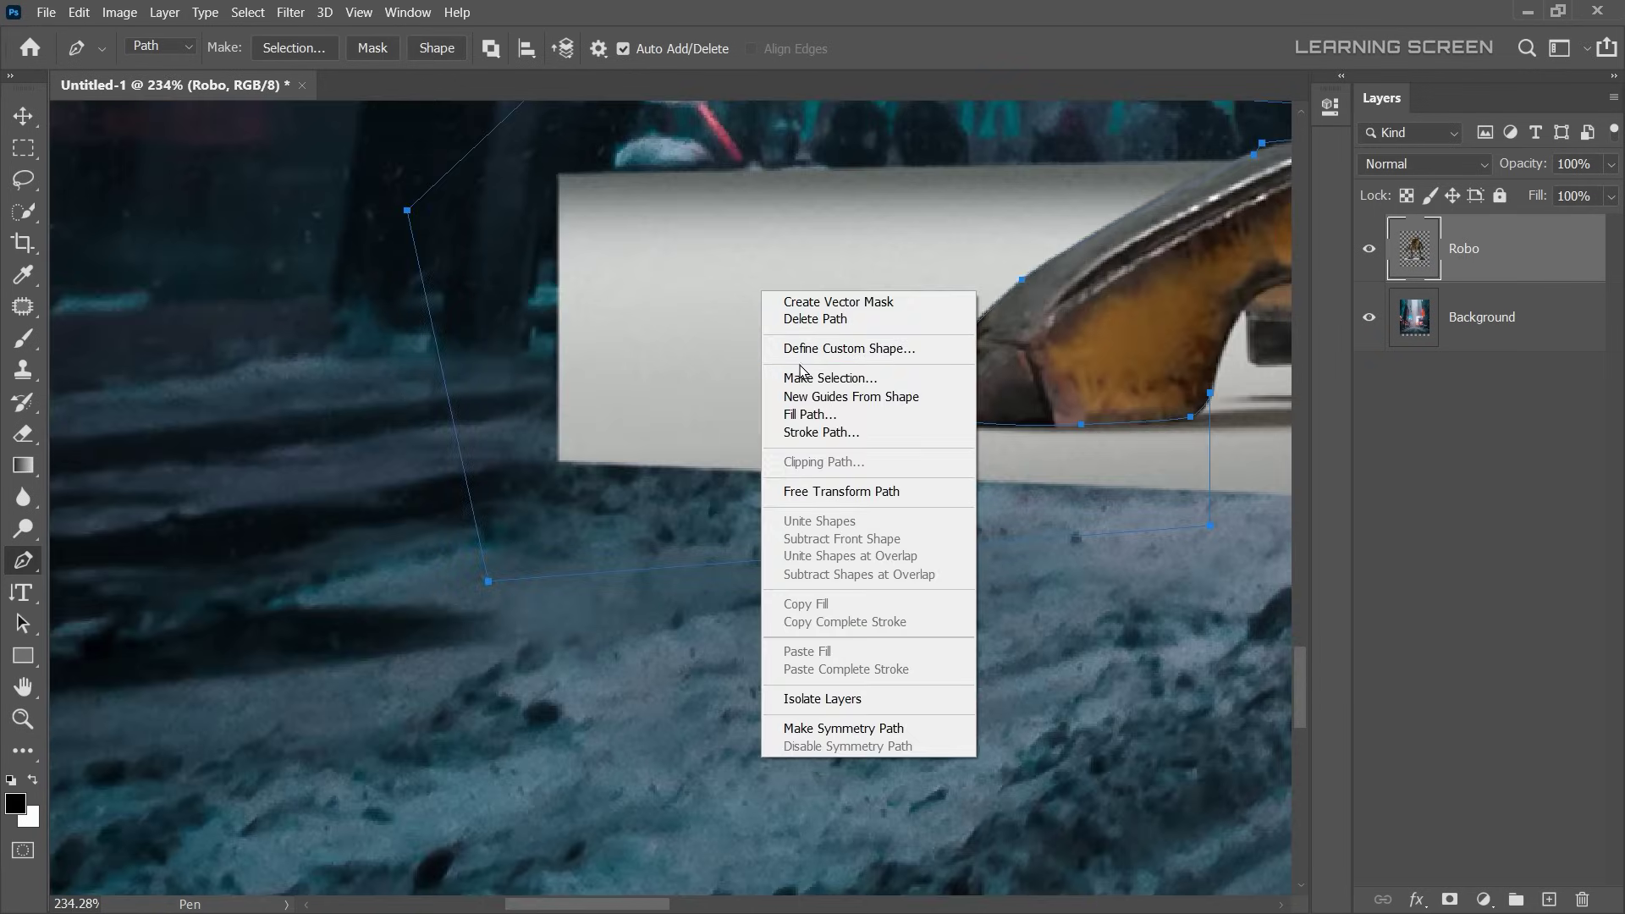
pyautogui.click(842, 377)
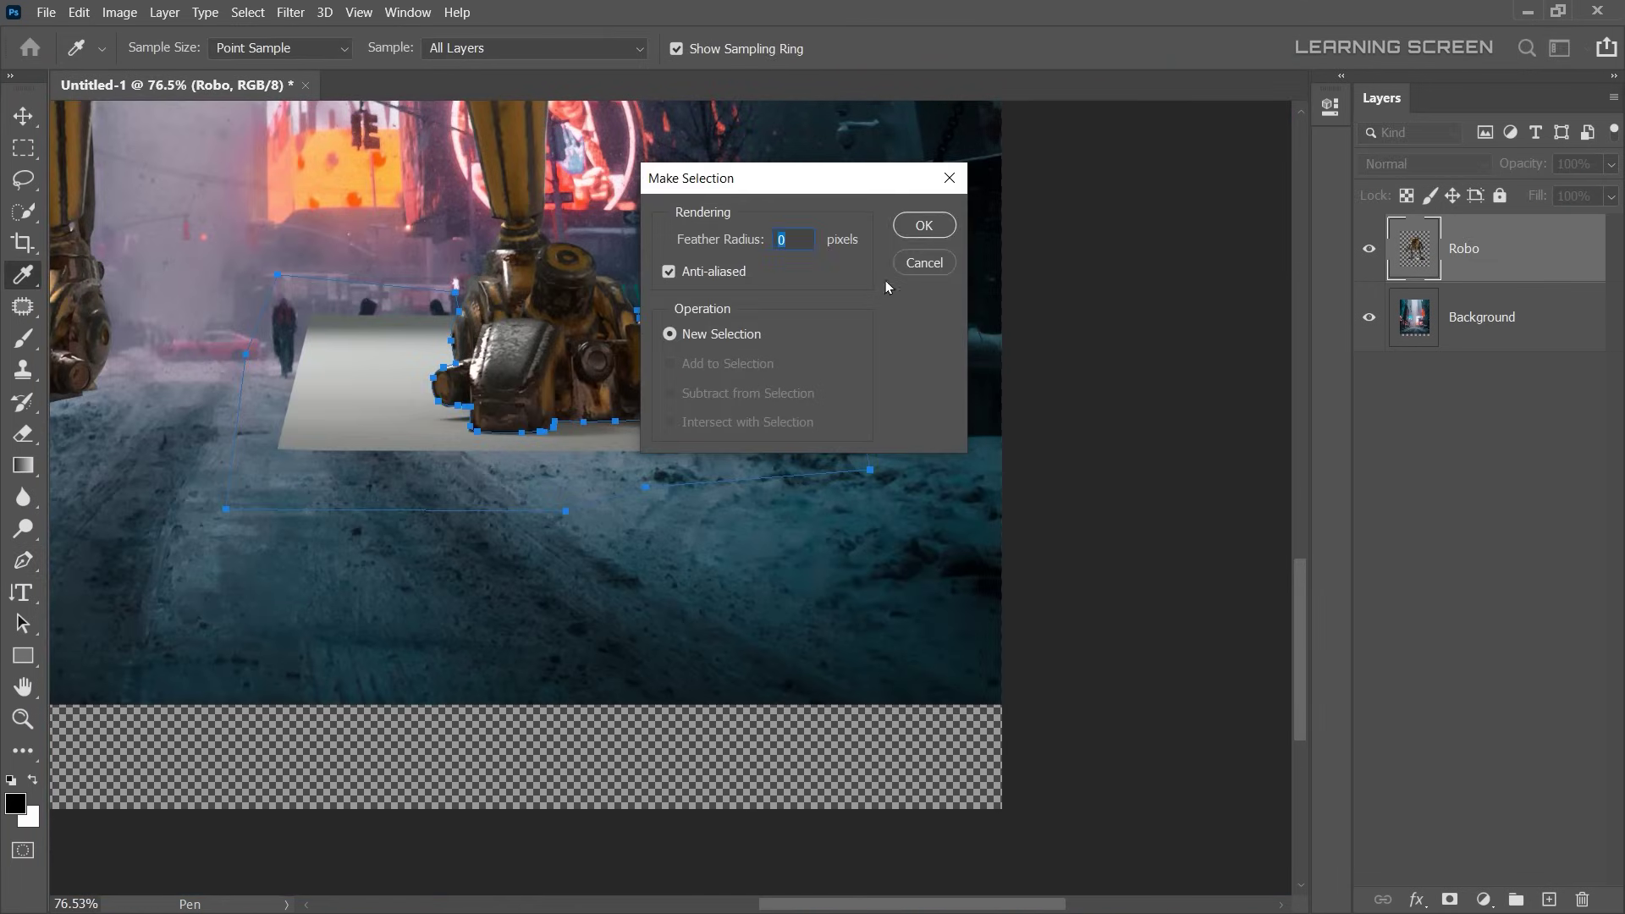
pyautogui.hotkey('ctrl', 'd')
# - Quick-select the lava rock ground in Solid_Lava.jpg and paste it into the composition
pyautogui.press('v')
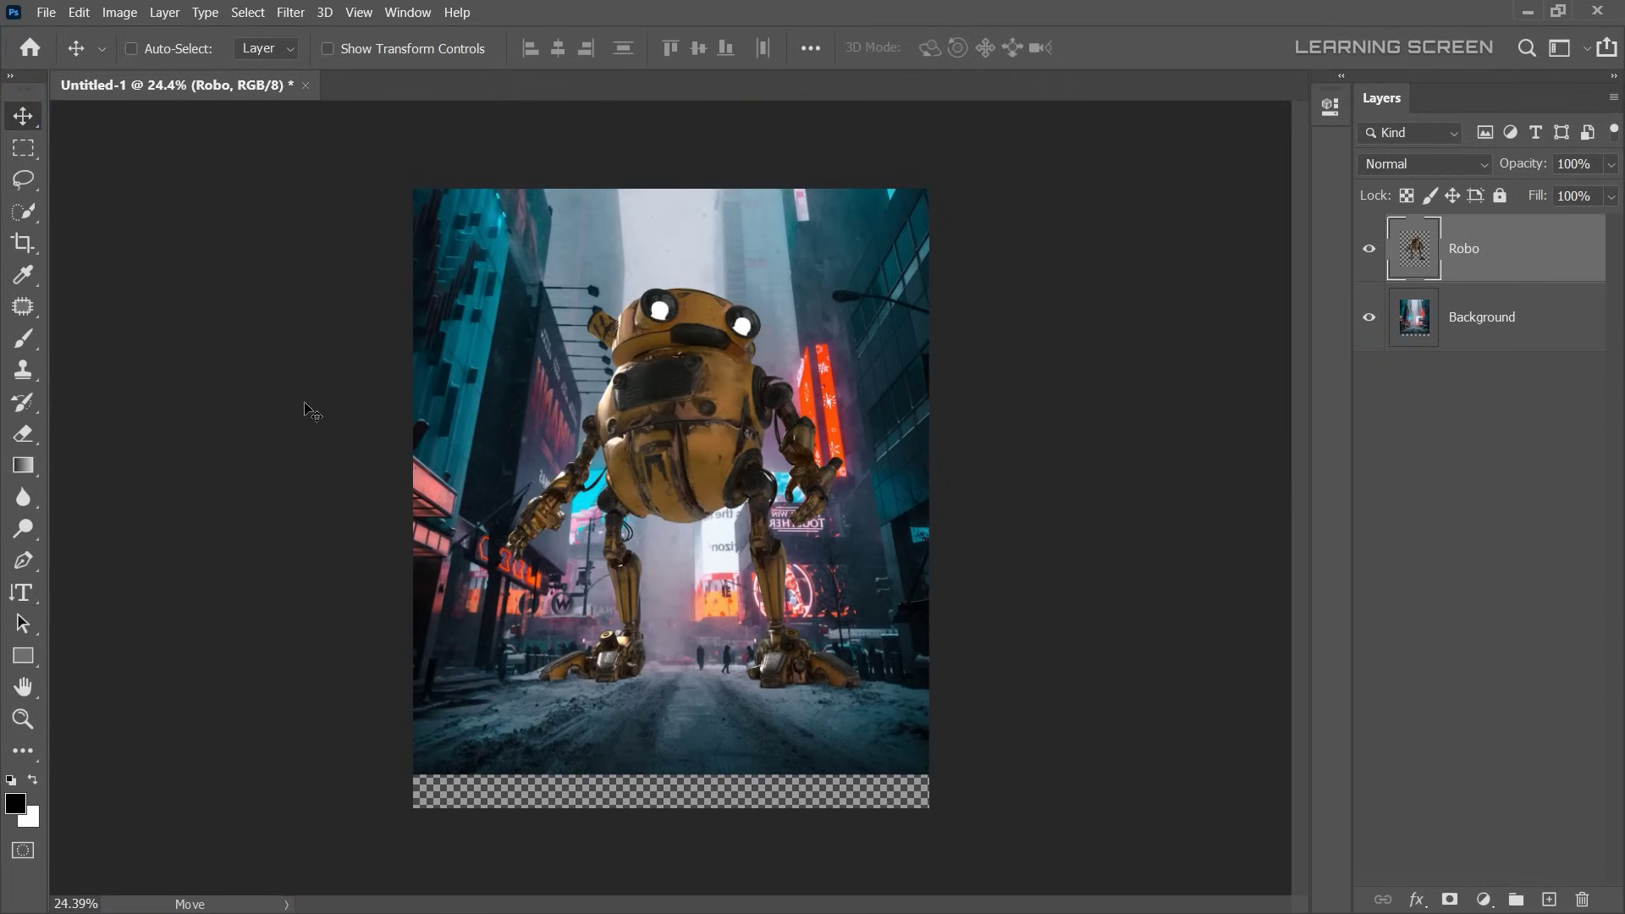
pyautogui.hotkey('ctrl', 'o')
pyautogui.doubleClick(971, 185)
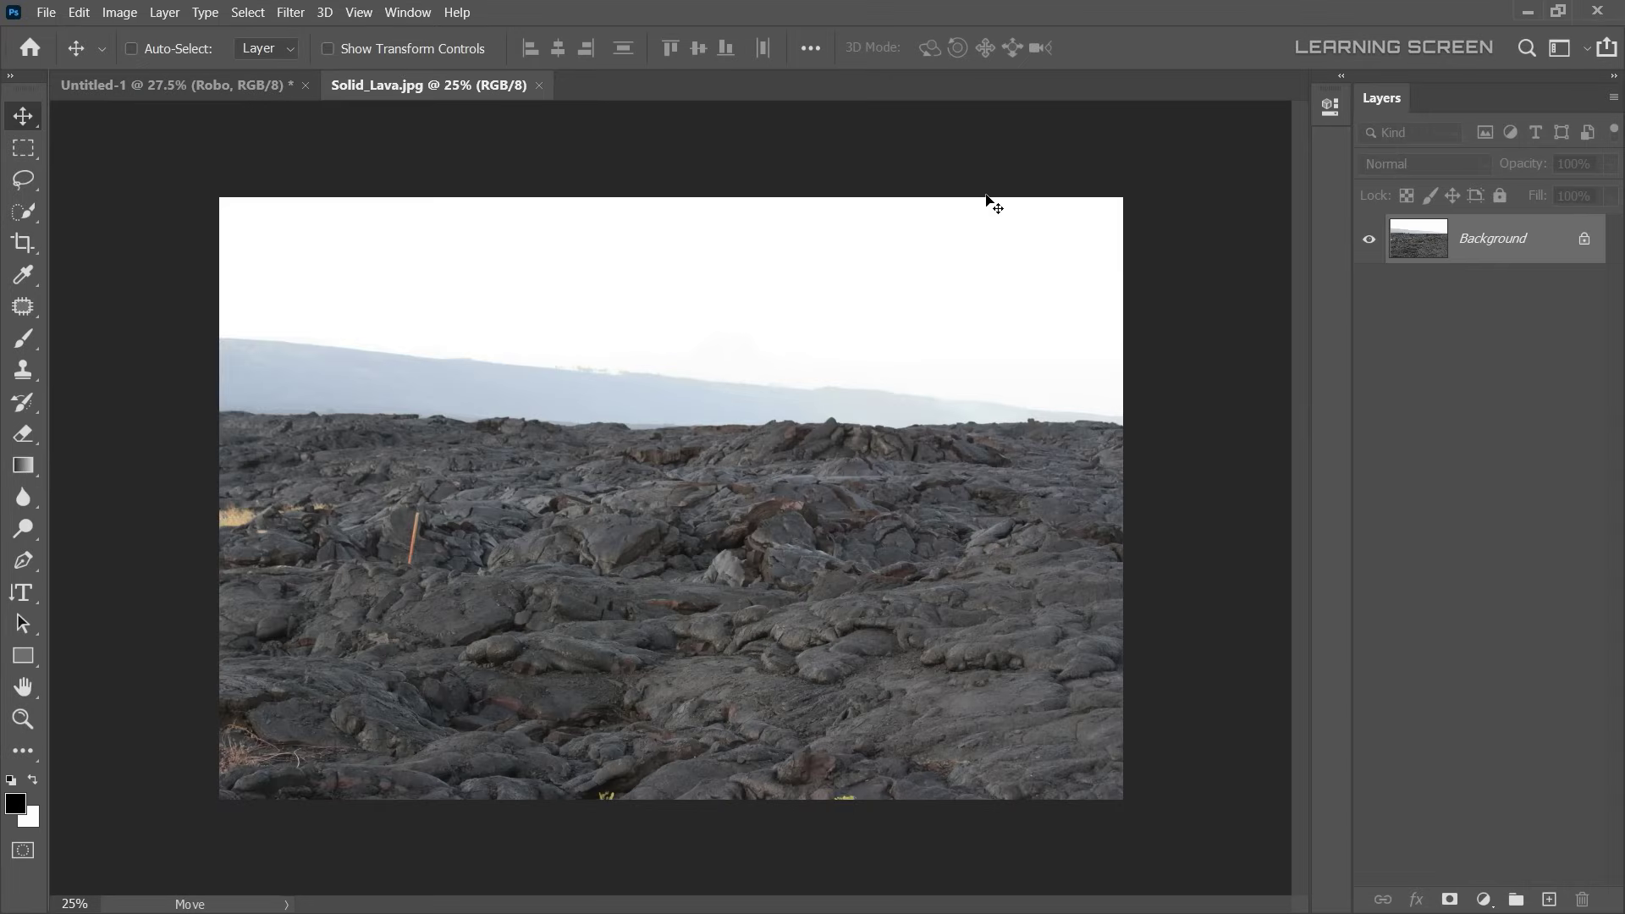
pyautogui.click(23, 211)
pyautogui.moveTo(271, 473); pyautogui.dragTo(1104, 546)
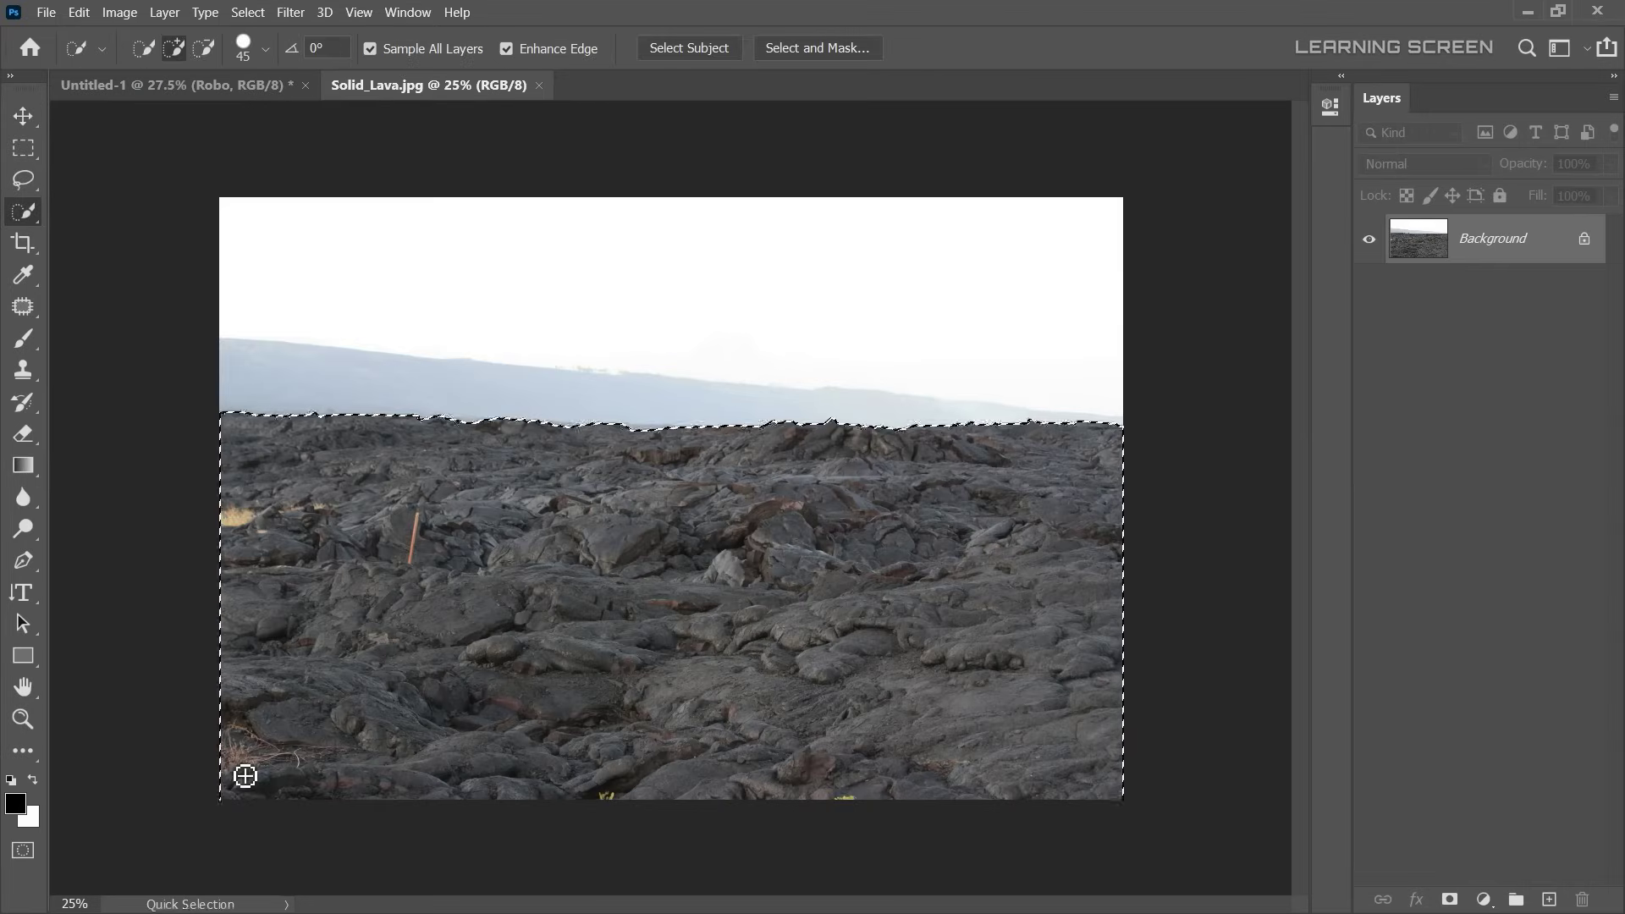
pyautogui.hotkey('ctrl', 'c')
pyautogui.press('v')
pyautogui.hotkey('ctrl', 'w')
pyautogui.hotkey('ctrl', 'v')
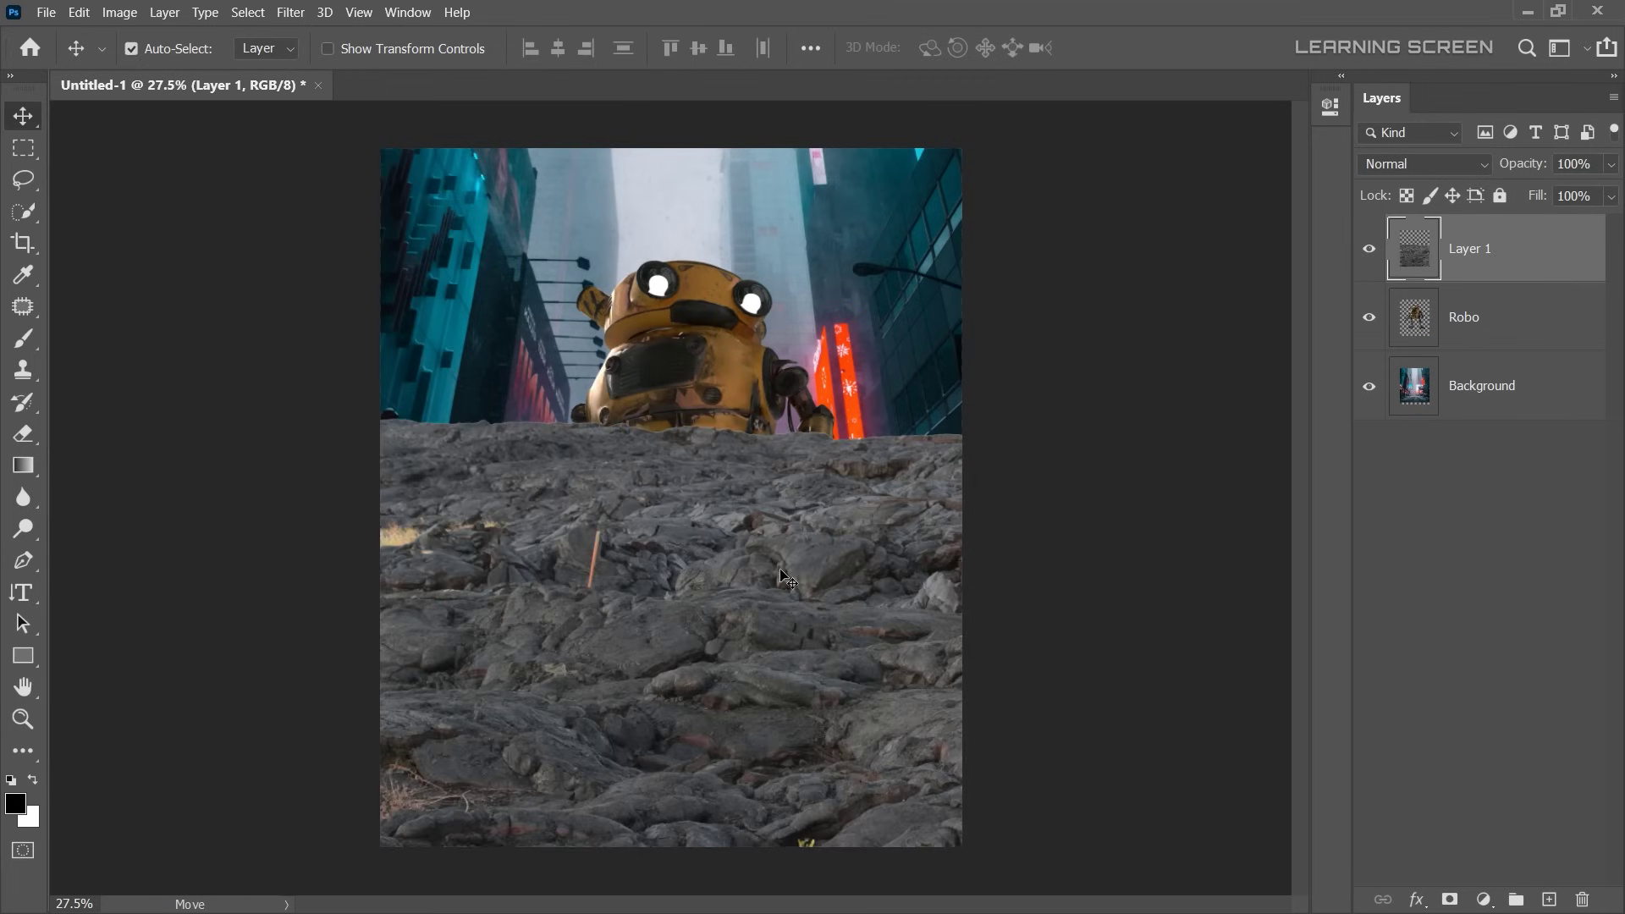
# - Shrink, flatten and widen the lava rock across the bottom of the canvas
pyautogui.hotkey('ctrl', 't')
pyautogui.moveTo(878, 631); pyautogui.dragTo(643, 714)
pyautogui.moveTo(827, 610); pyautogui.dragTo(964, 559)
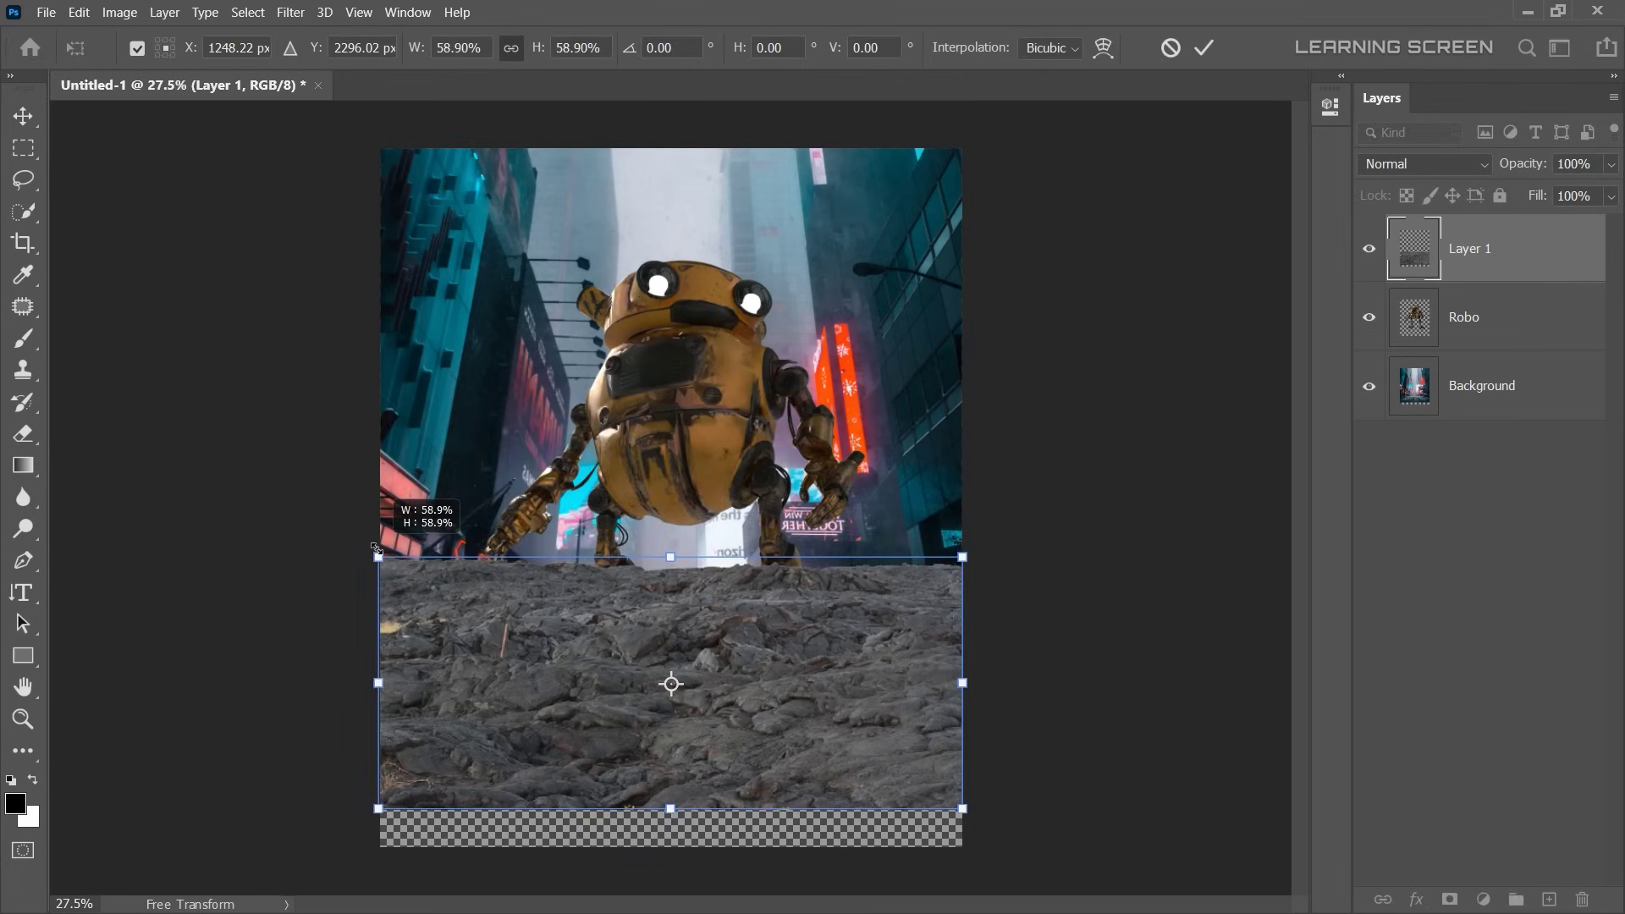
pyautogui.moveTo(659, 553); pyautogui.dragTo(670, 653)
pyautogui.moveTo(964, 730); pyautogui.dragTo(984, 731)
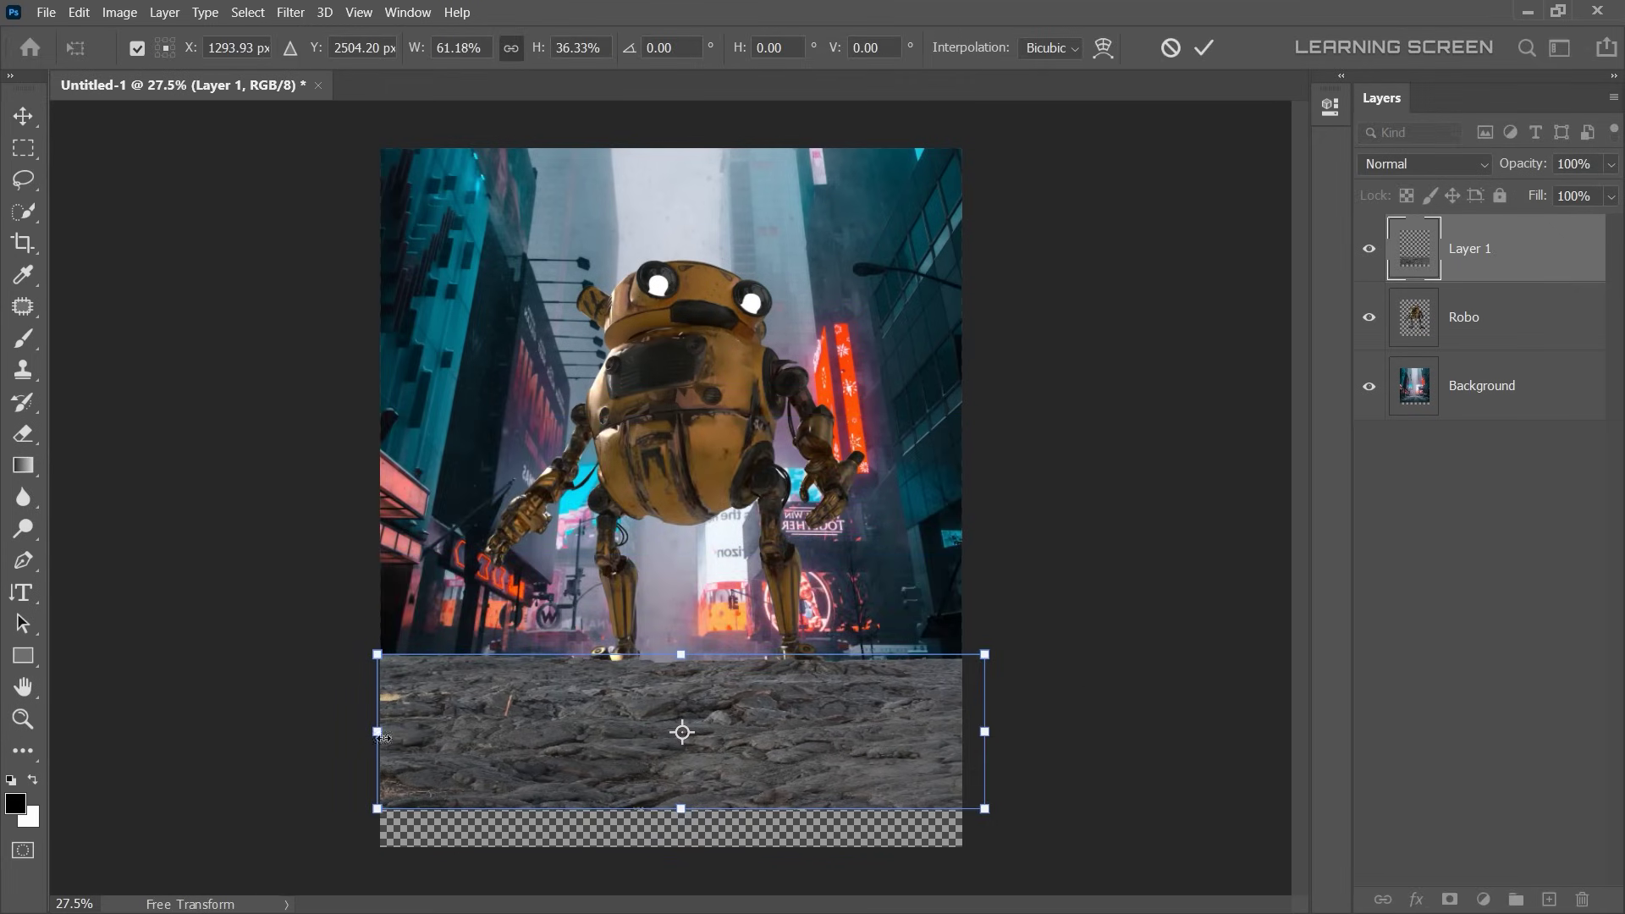
pyautogui.moveTo(377, 730); pyautogui.dragTo(360, 730)
pyautogui.press('Return')
pyautogui.keyDown('alt'); pyautogui.scroll(5, 457, 711); pyautogui.keyUp('alt')
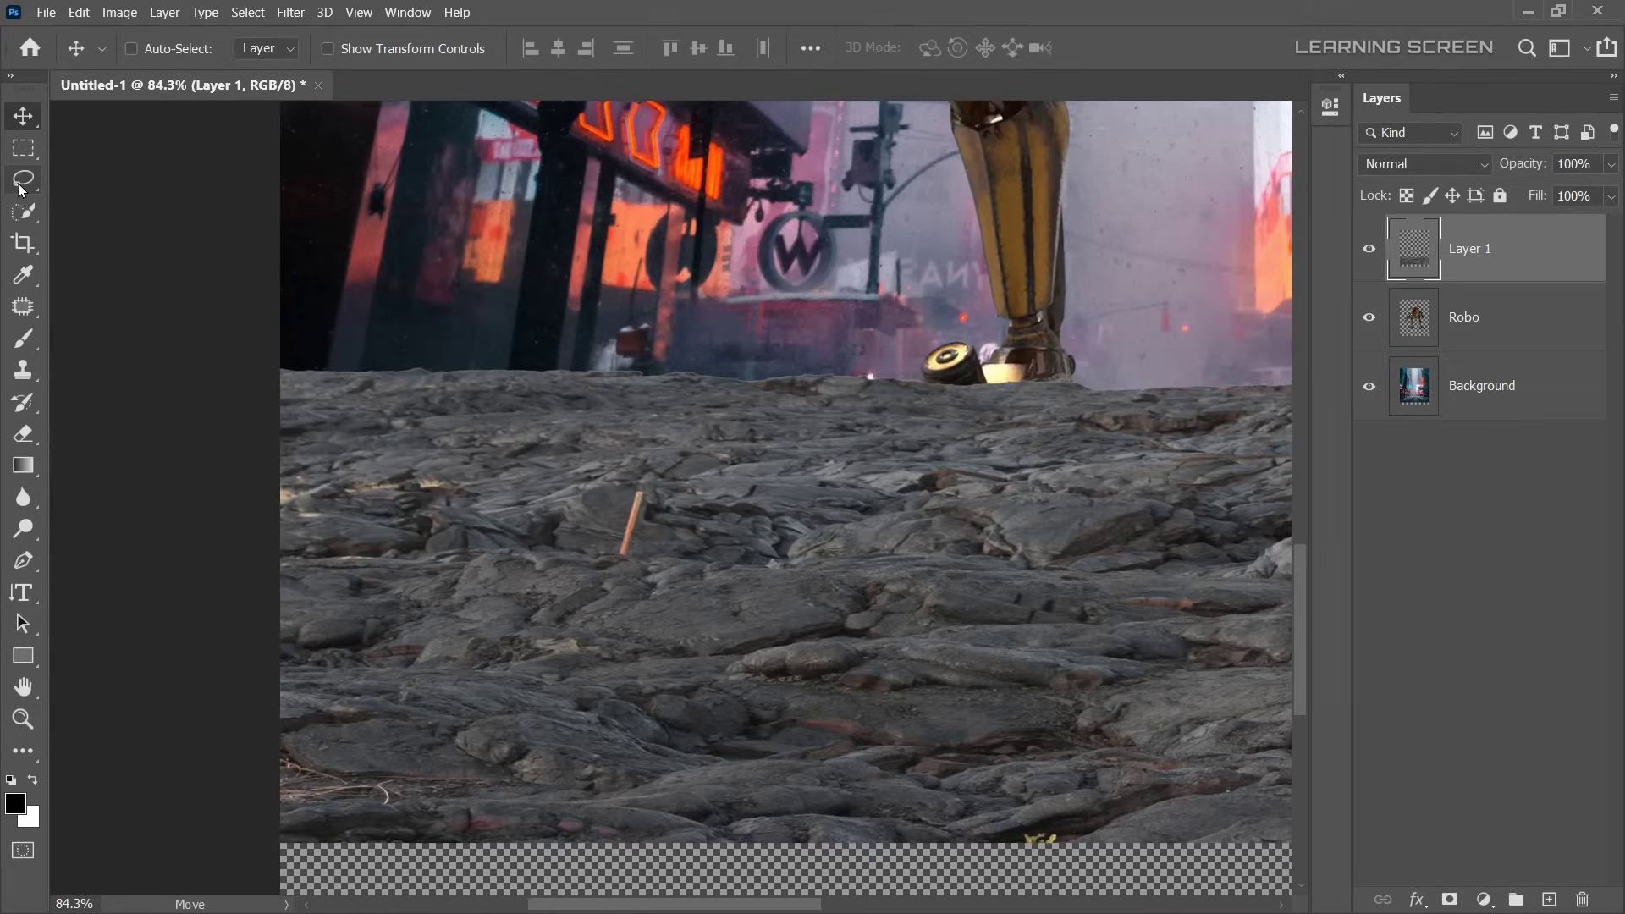
pyautogui.press('p')
pyautogui.keyDown('alt'); pyautogui.scroll(3, 290, 562); pyautogui.keyUp('alt')
# - Start a pen path along the lava's rocky ridge from its left edge
pyautogui.keyDown('alt'); pyautogui.scroll(1, 290, 561); pyautogui.keyUp('alt')
pyautogui.click(263, 561)
pyautogui.moveTo(348, 561); pyautogui.dragTo(372, 563)
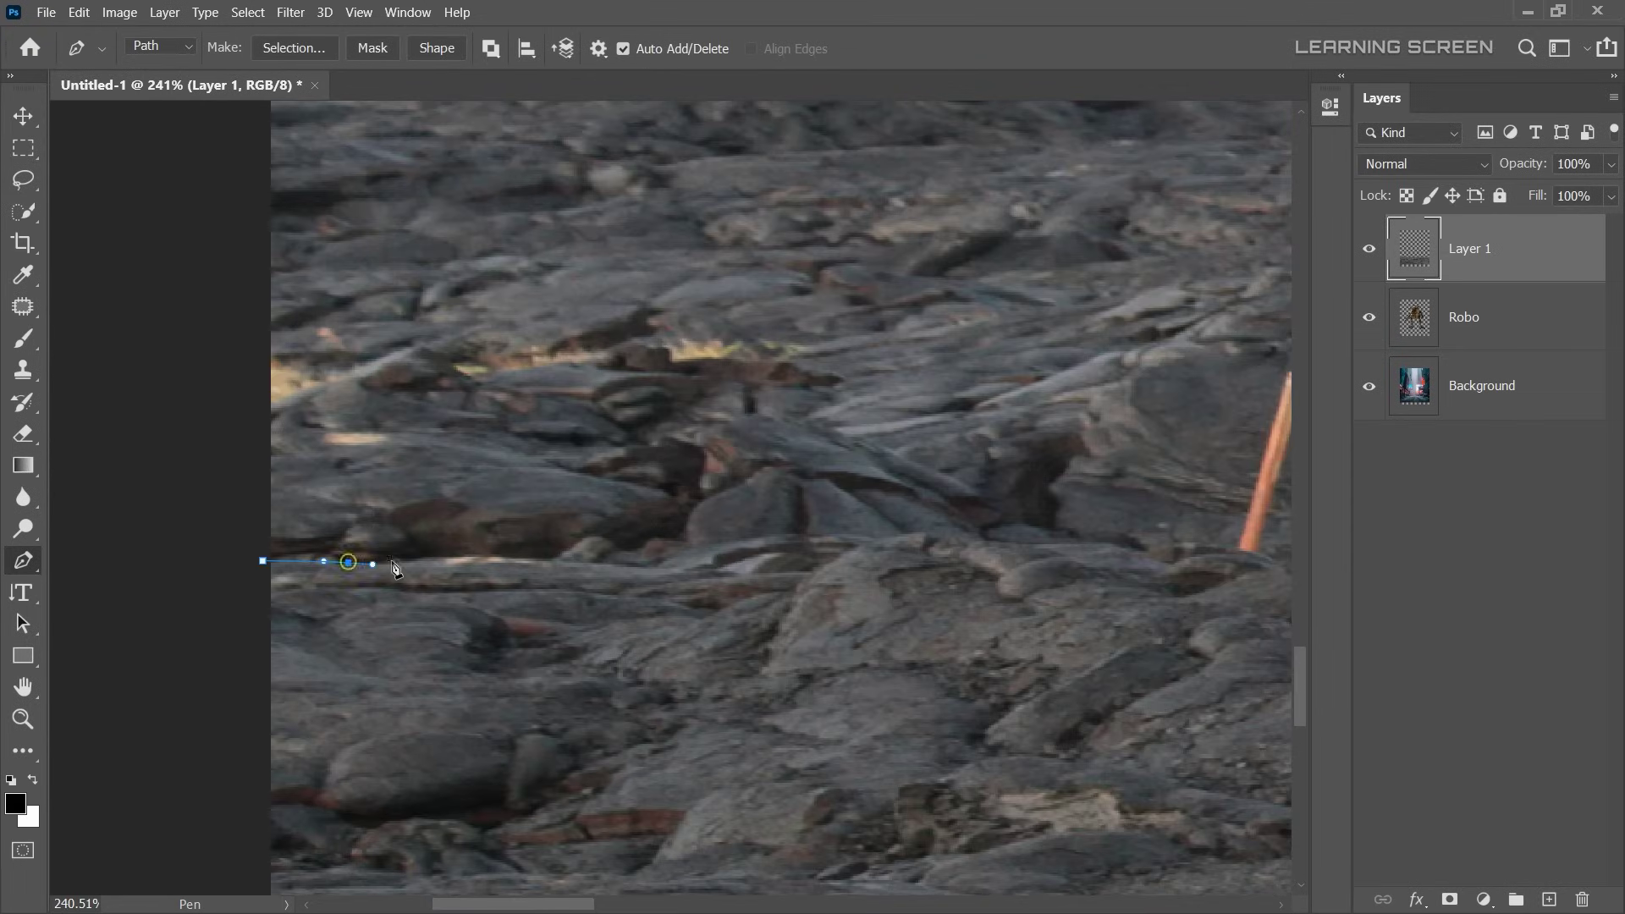
pyautogui.moveTo(801, 541); pyautogui.dragTo(397, 597)
pyautogui.click(458, 592)
pyautogui.click(560, 598)
pyautogui.moveTo(683, 465); pyautogui.dragTo(388, 524)
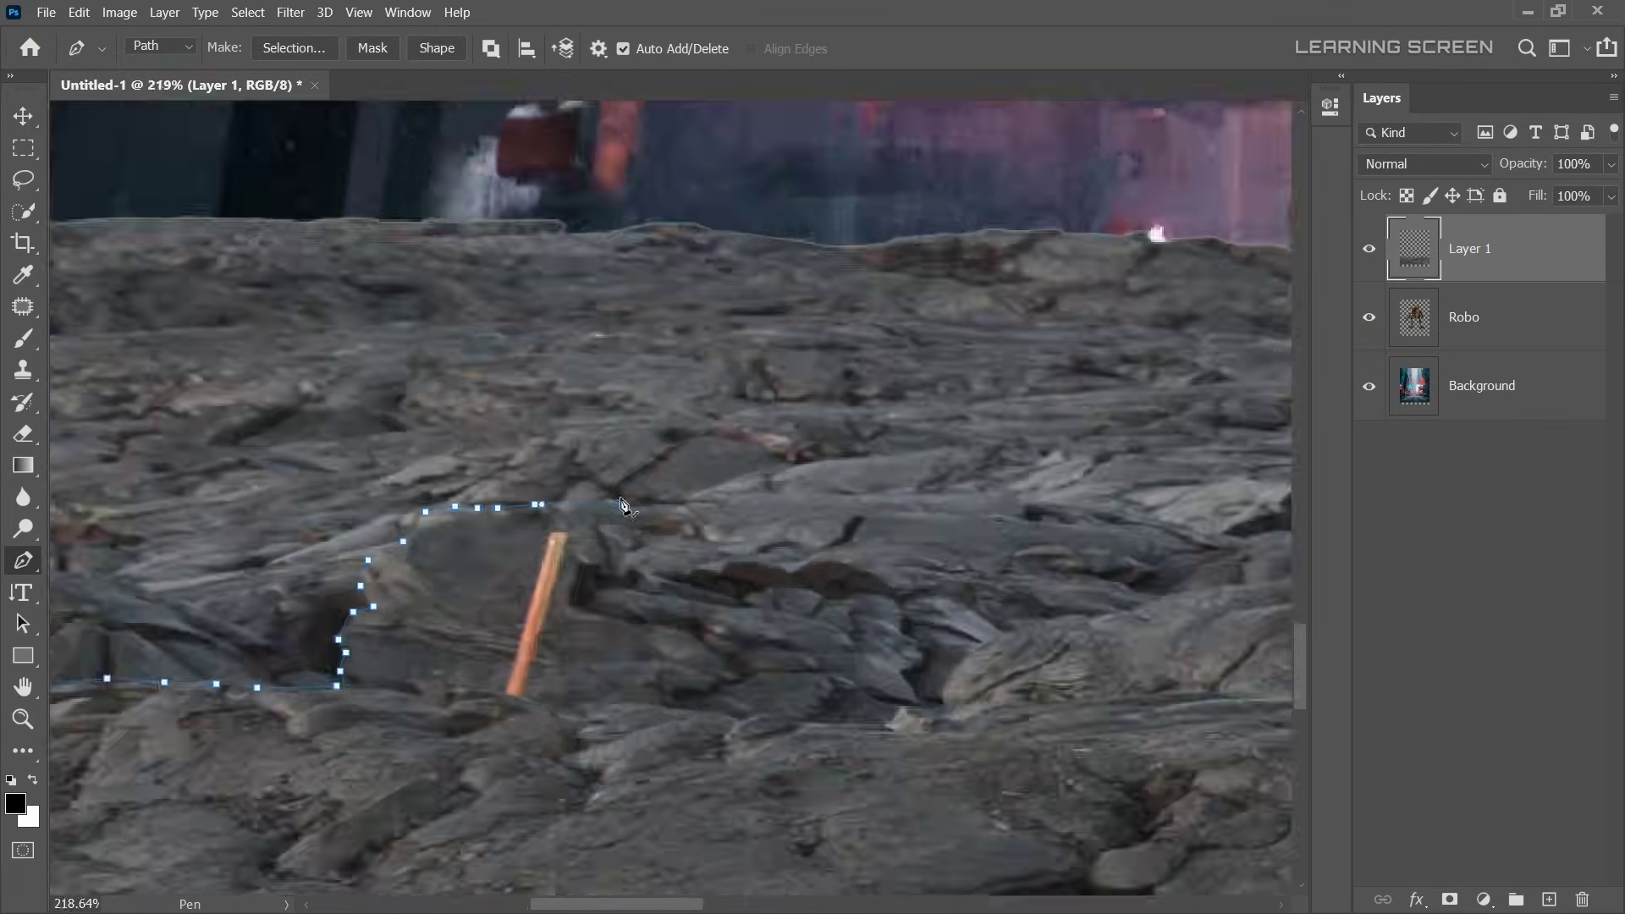
pyautogui.click(780, 466)
pyautogui.keyDown('alt'); pyautogui.scroll(2, 812, 507); pyautogui.keyUp('alt')
pyautogui.moveTo(931, 541); pyautogui.dragTo(762, 558)
pyautogui.click(970, 548)
# - Continue the ridge path past the robot's feet to the right side
pyautogui.moveTo(990, 551); pyautogui.dragTo(495, 670)
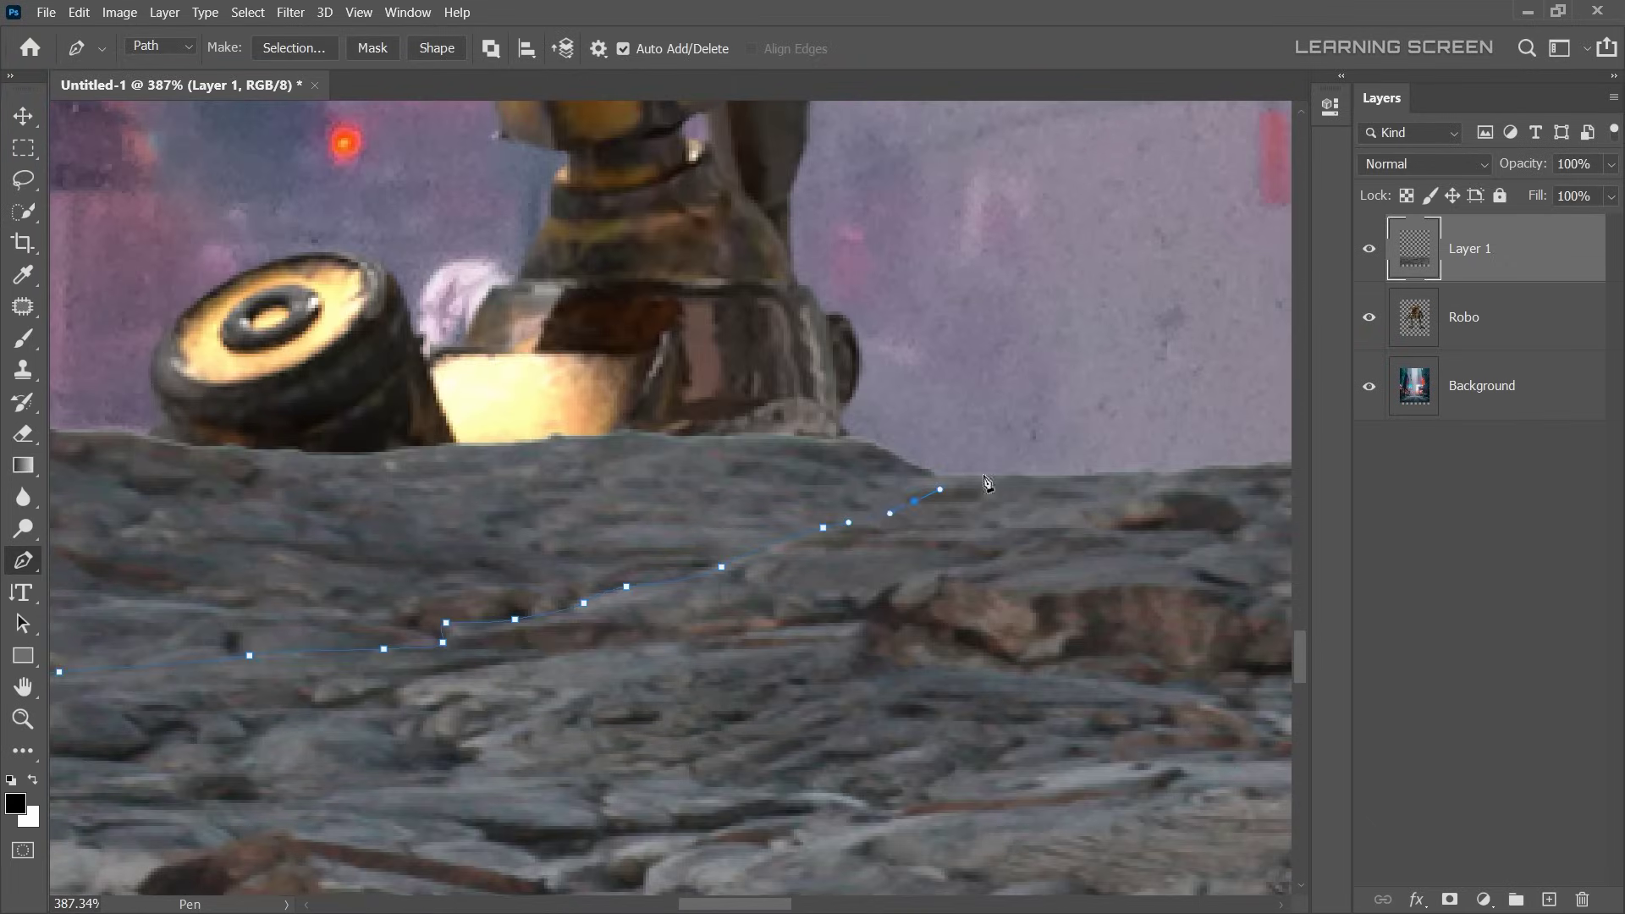
pyautogui.moveTo(1081, 386); pyautogui.dragTo(708, 497)
pyautogui.click(649, 489)
pyautogui.moveTo(1002, 488); pyautogui.dragTo(761, 508)
pyautogui.moveTo(931, 508); pyautogui.dragTo(676, 524)
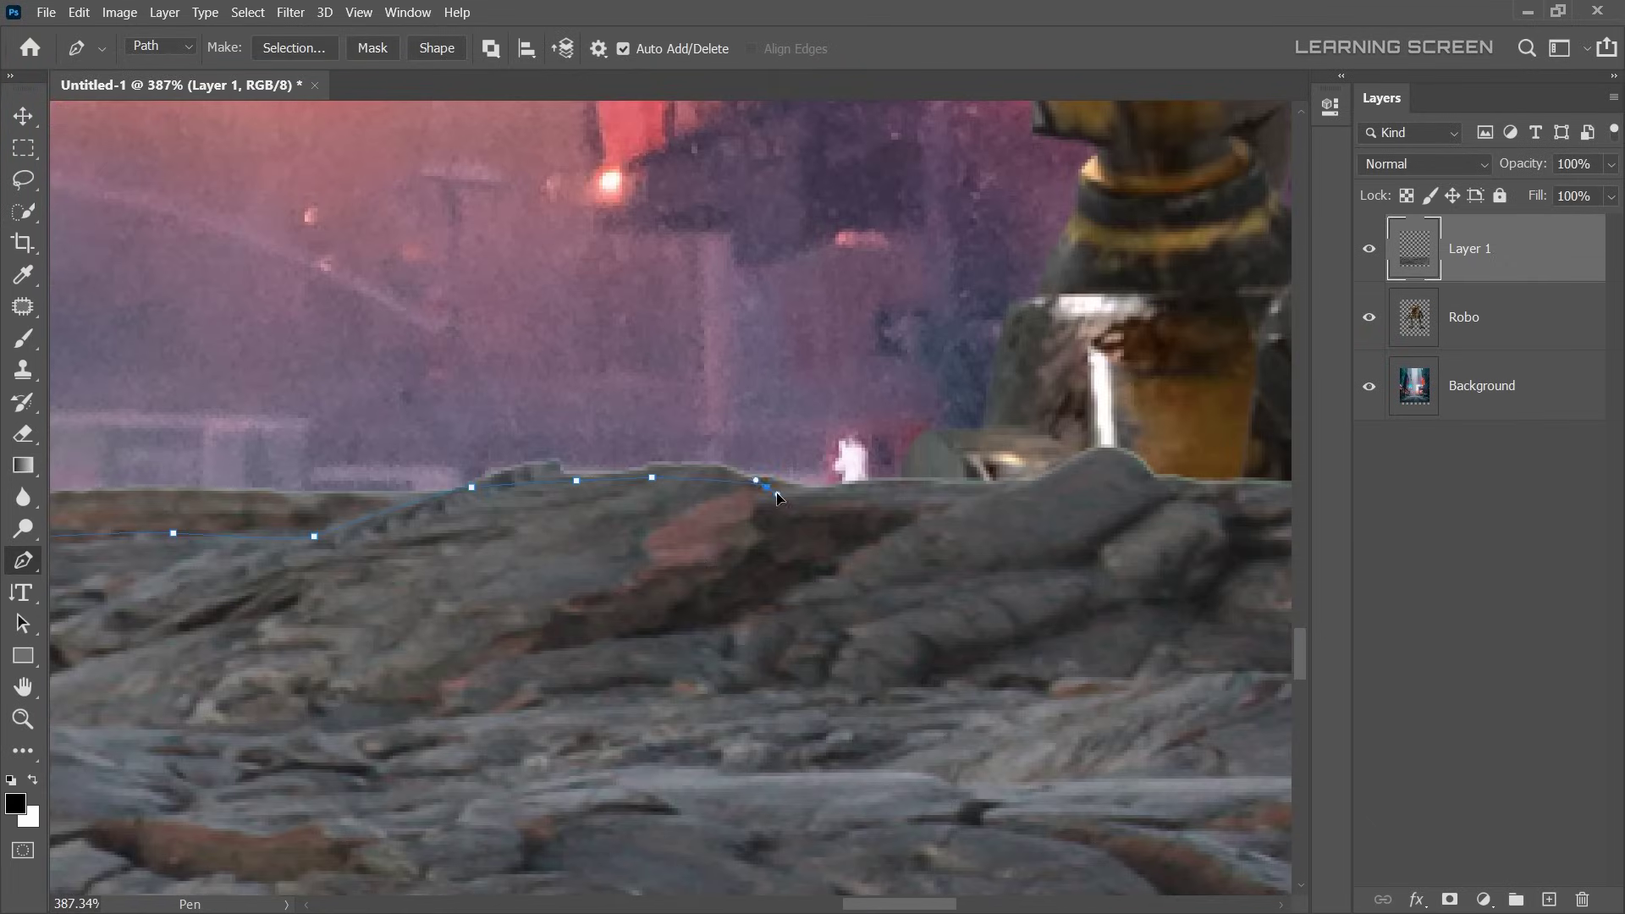
pyautogui.scroll(-3, 1179, 501)
pyautogui.scroll(4, 846, 474)
pyautogui.click(777, 464)
pyautogui.scroll(-5, 802, 491)
pyautogui.scroll(3, 846, 592)
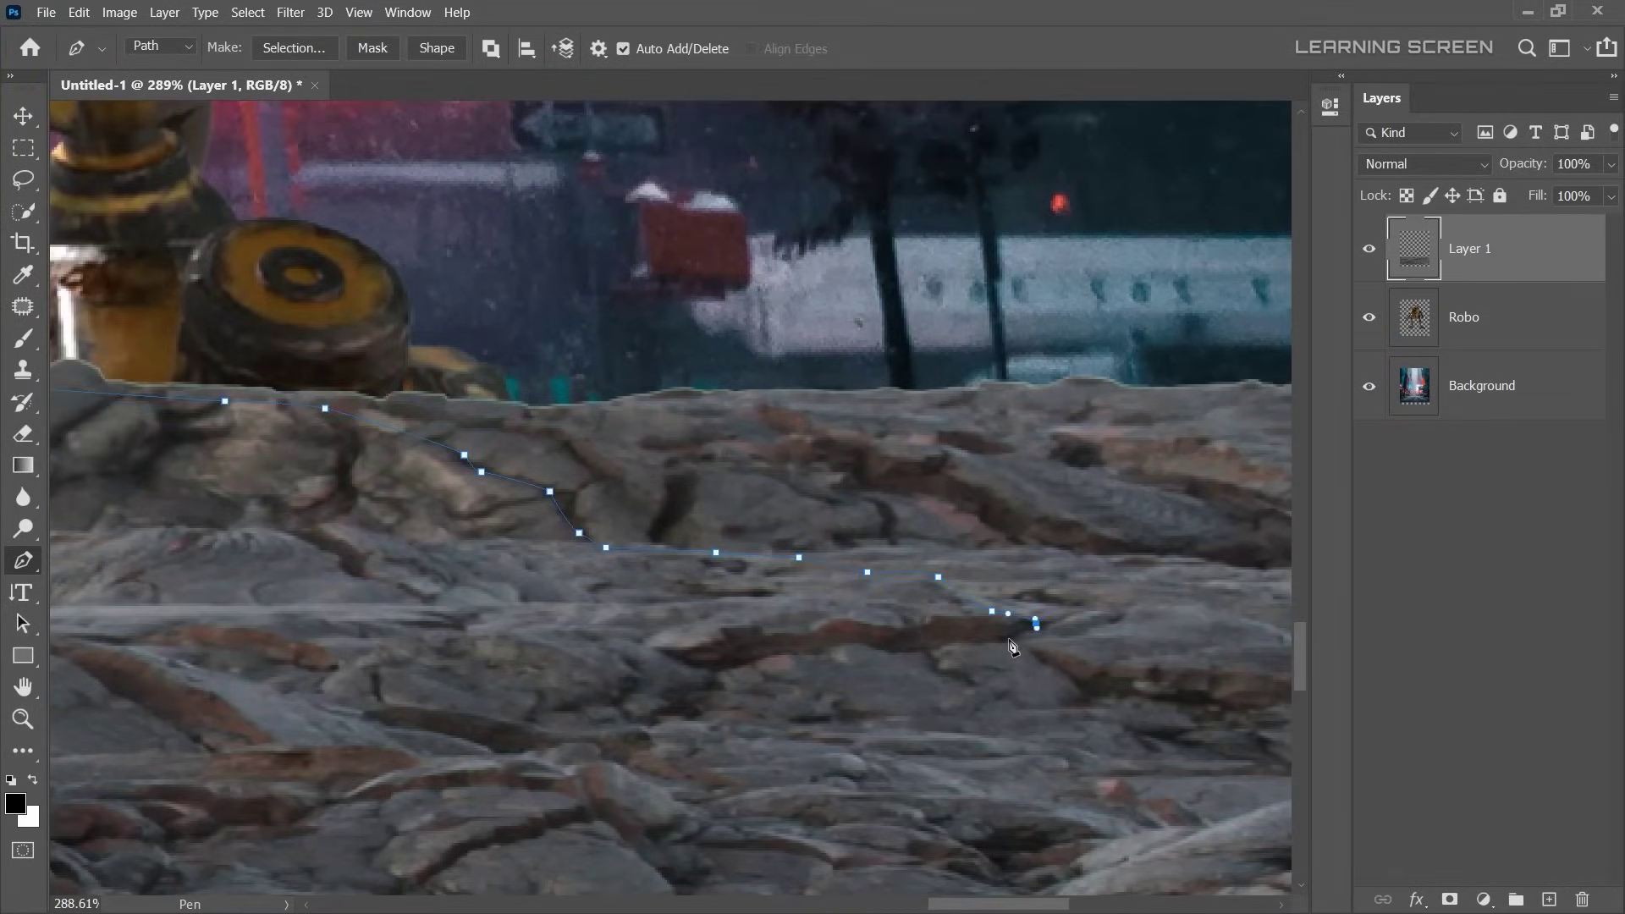
pyautogui.scroll(1, 1094, 723)
pyautogui.scroll(-2, 1094, 723)
pyautogui.scroll(-3, 1185, 700)
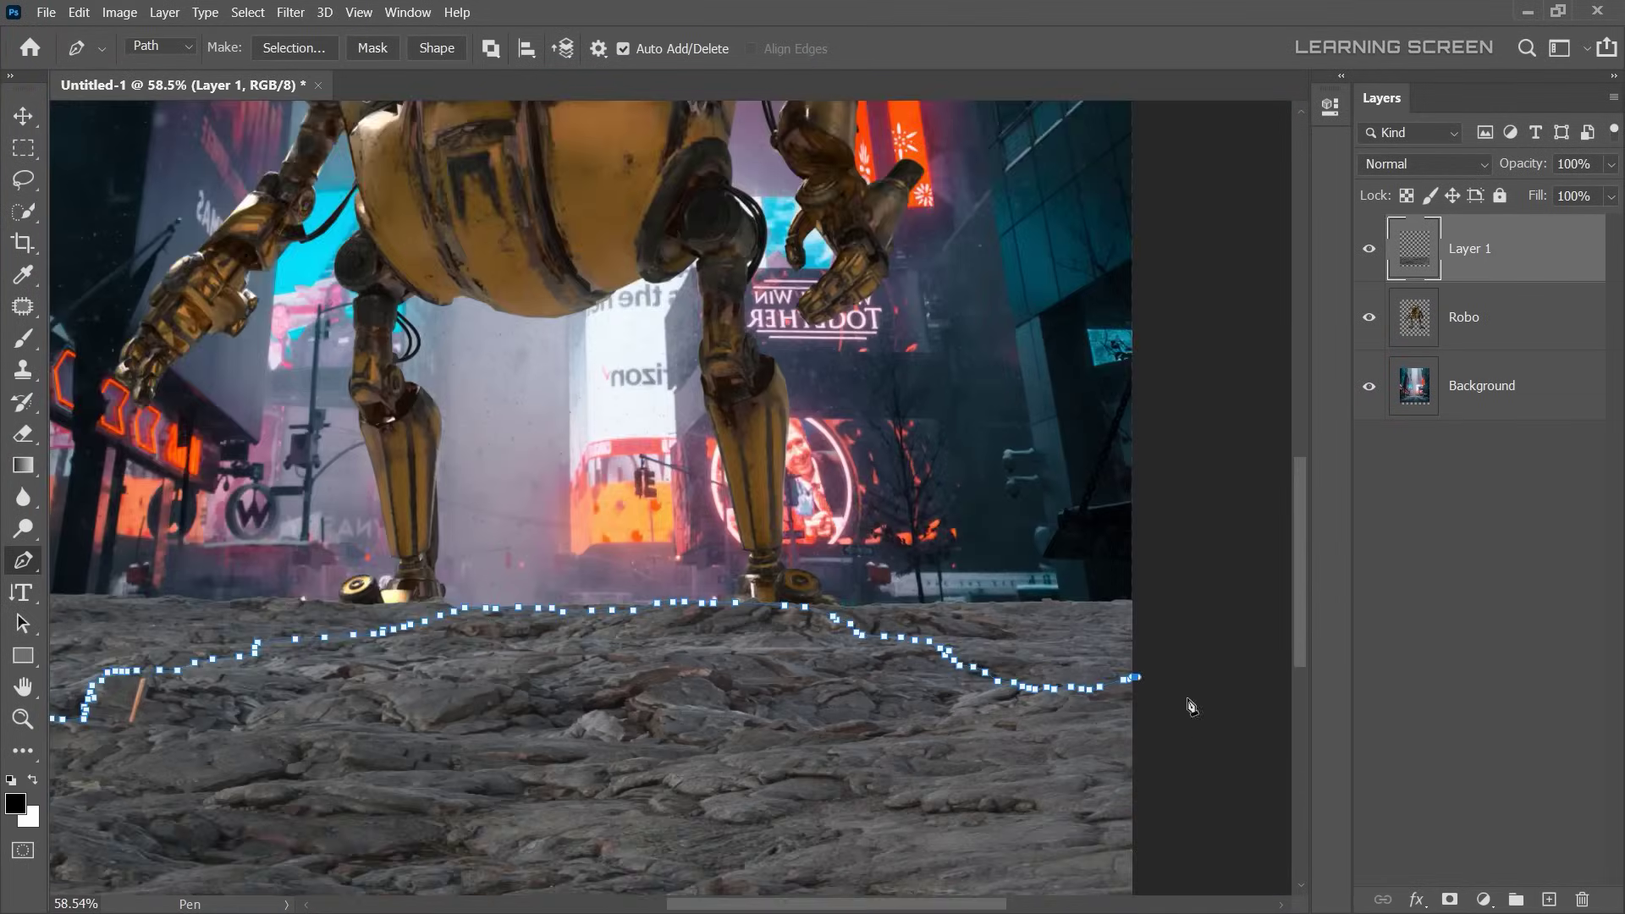
pyautogui.scroll(-1, 901, 772)
# - Close the path, make it a selection and add it as Layer 1's mask
pyautogui.rightClick(915, 501)
pyautogui.click(956, 195)
pyautogui.click(916, 227)
pyautogui.click(1448, 899)
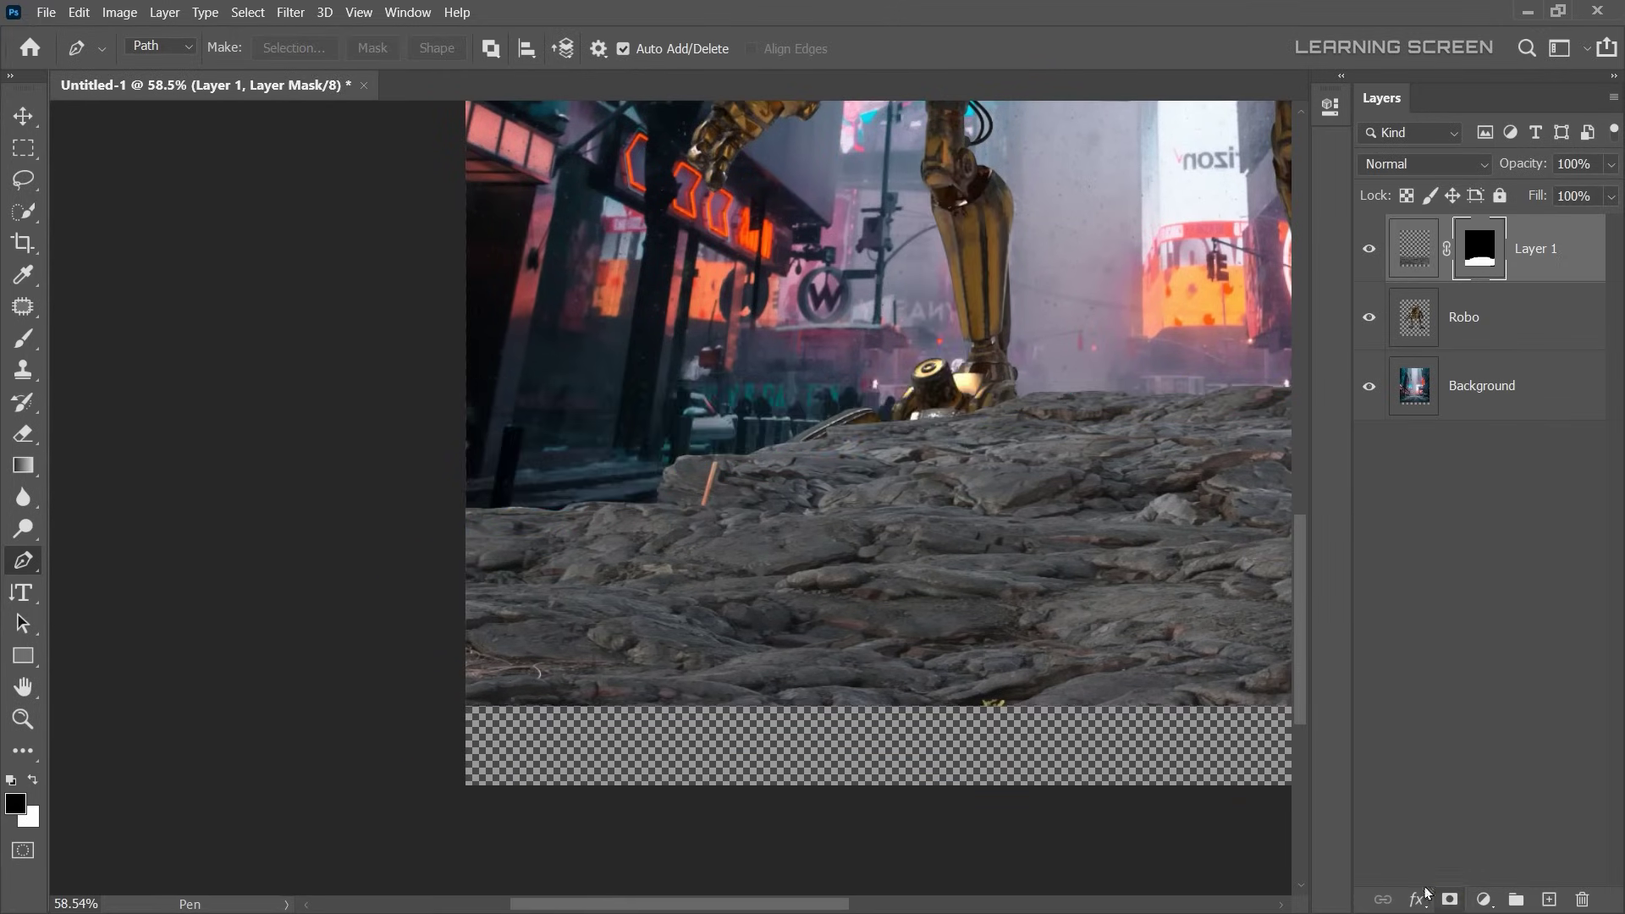
pyautogui.scroll(-2, 677, 613)
# - Warp the rock layer so its top edge lies flatter under the robot
pyautogui.hotkey('ctrl', 't')
pyautogui.rightClick(707, 749)
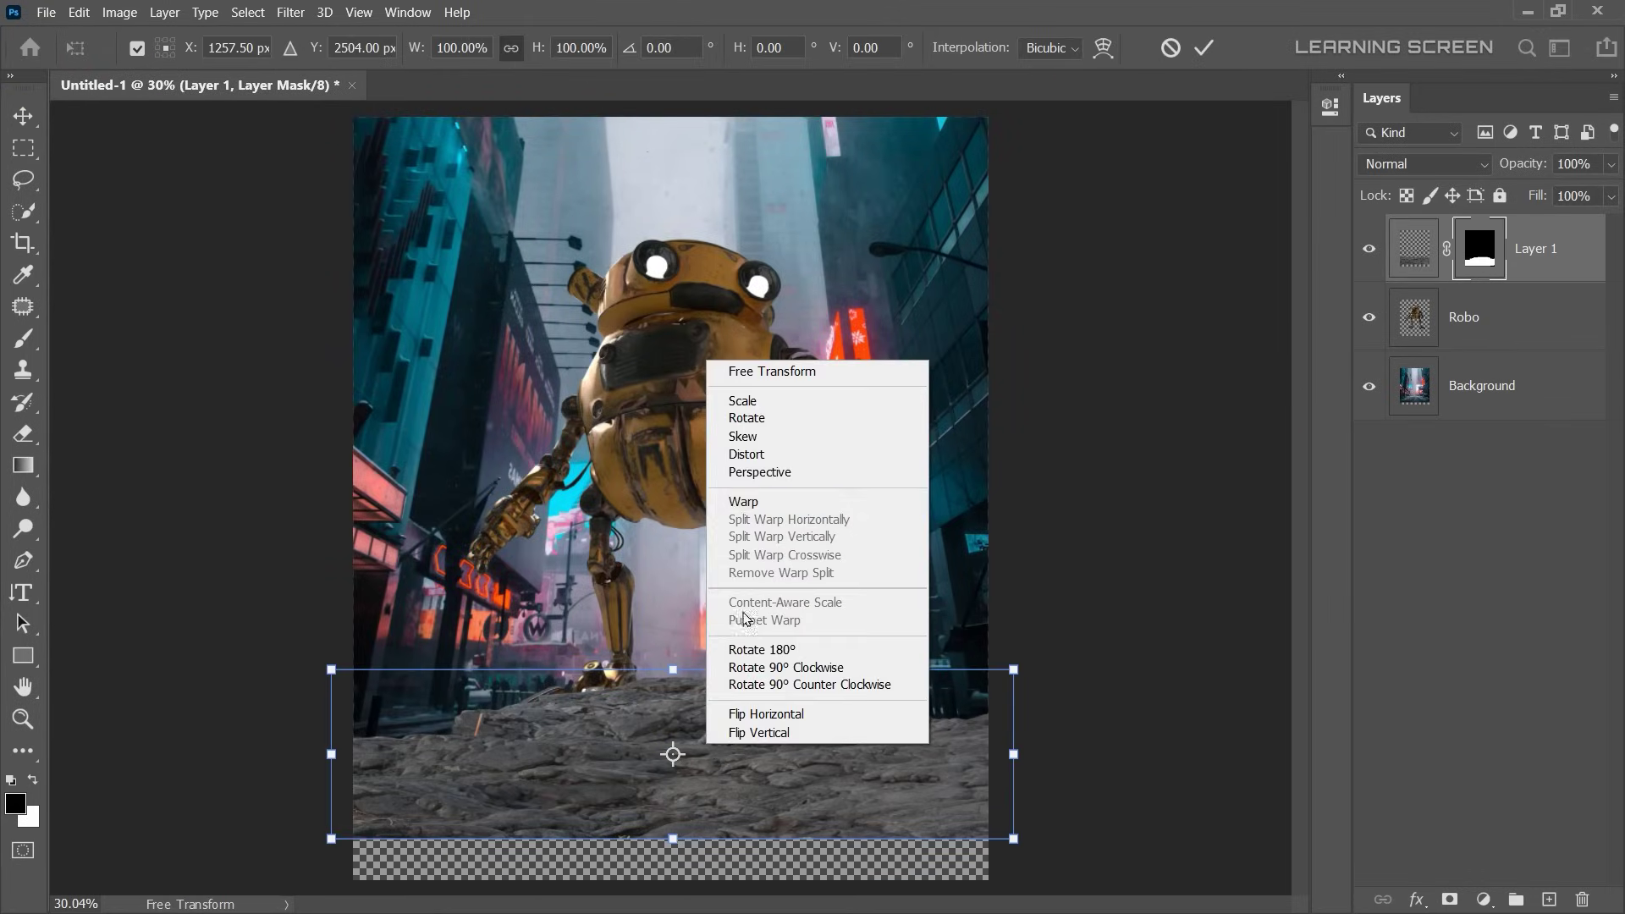
pyautogui.click(750, 503)
pyautogui.moveTo(673, 673); pyautogui.dragTo(677, 659)
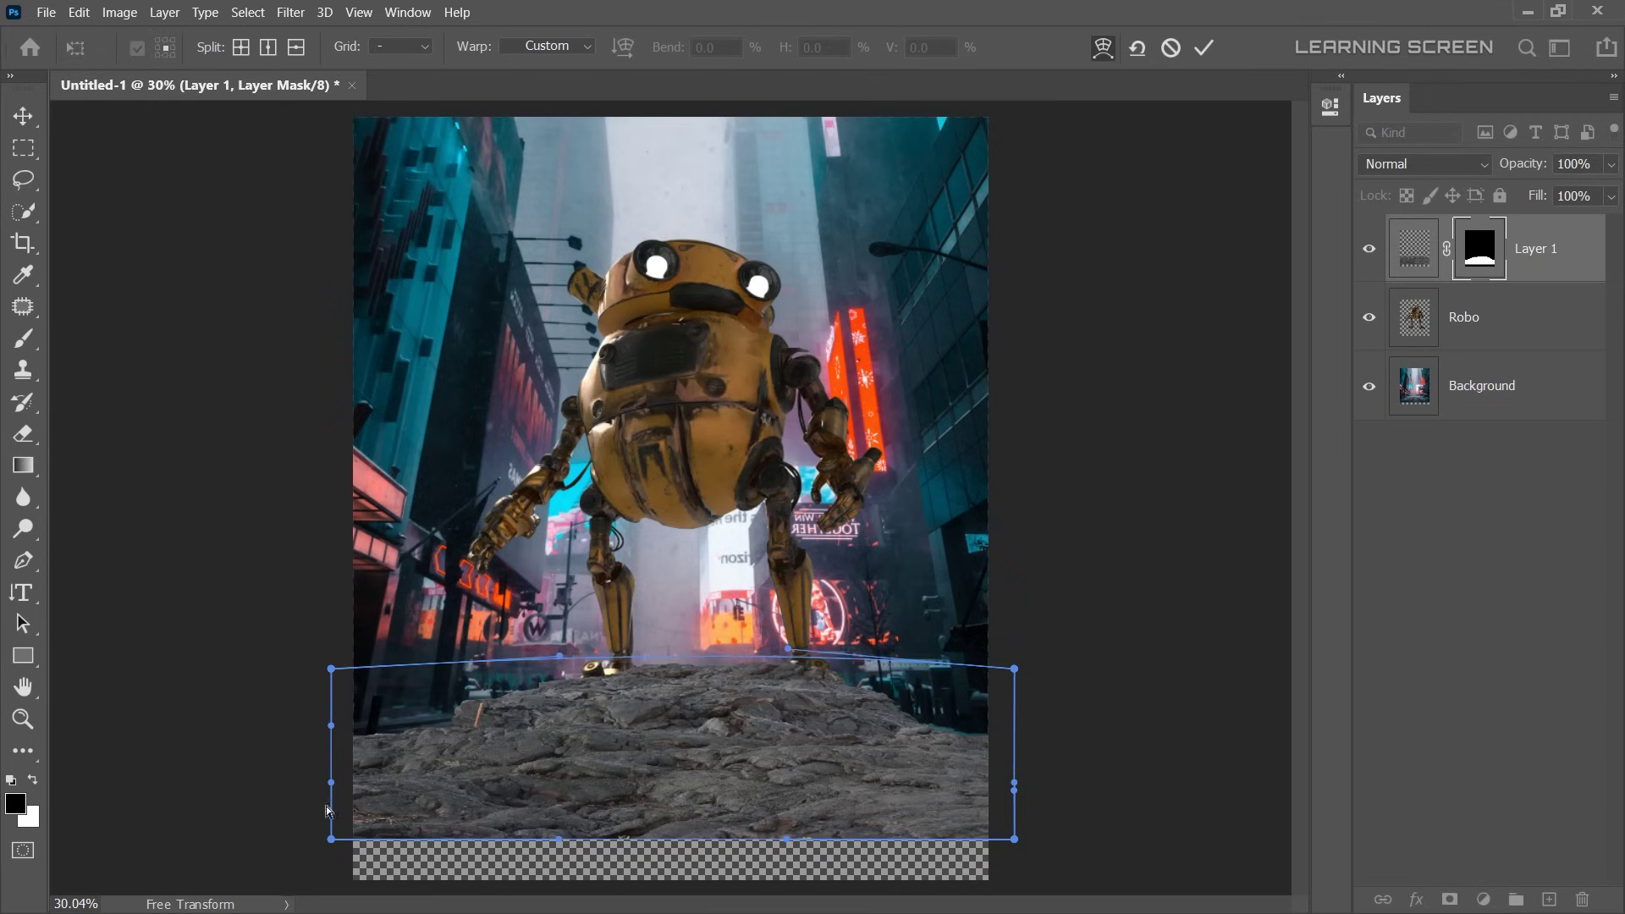
pyautogui.moveTo(330, 838); pyautogui.dragTo(322, 853)
pyautogui.moveTo(692, 666); pyautogui.dragTo(693, 676)
pyautogui.moveTo(1014, 782); pyautogui.dragTo(1047, 773)
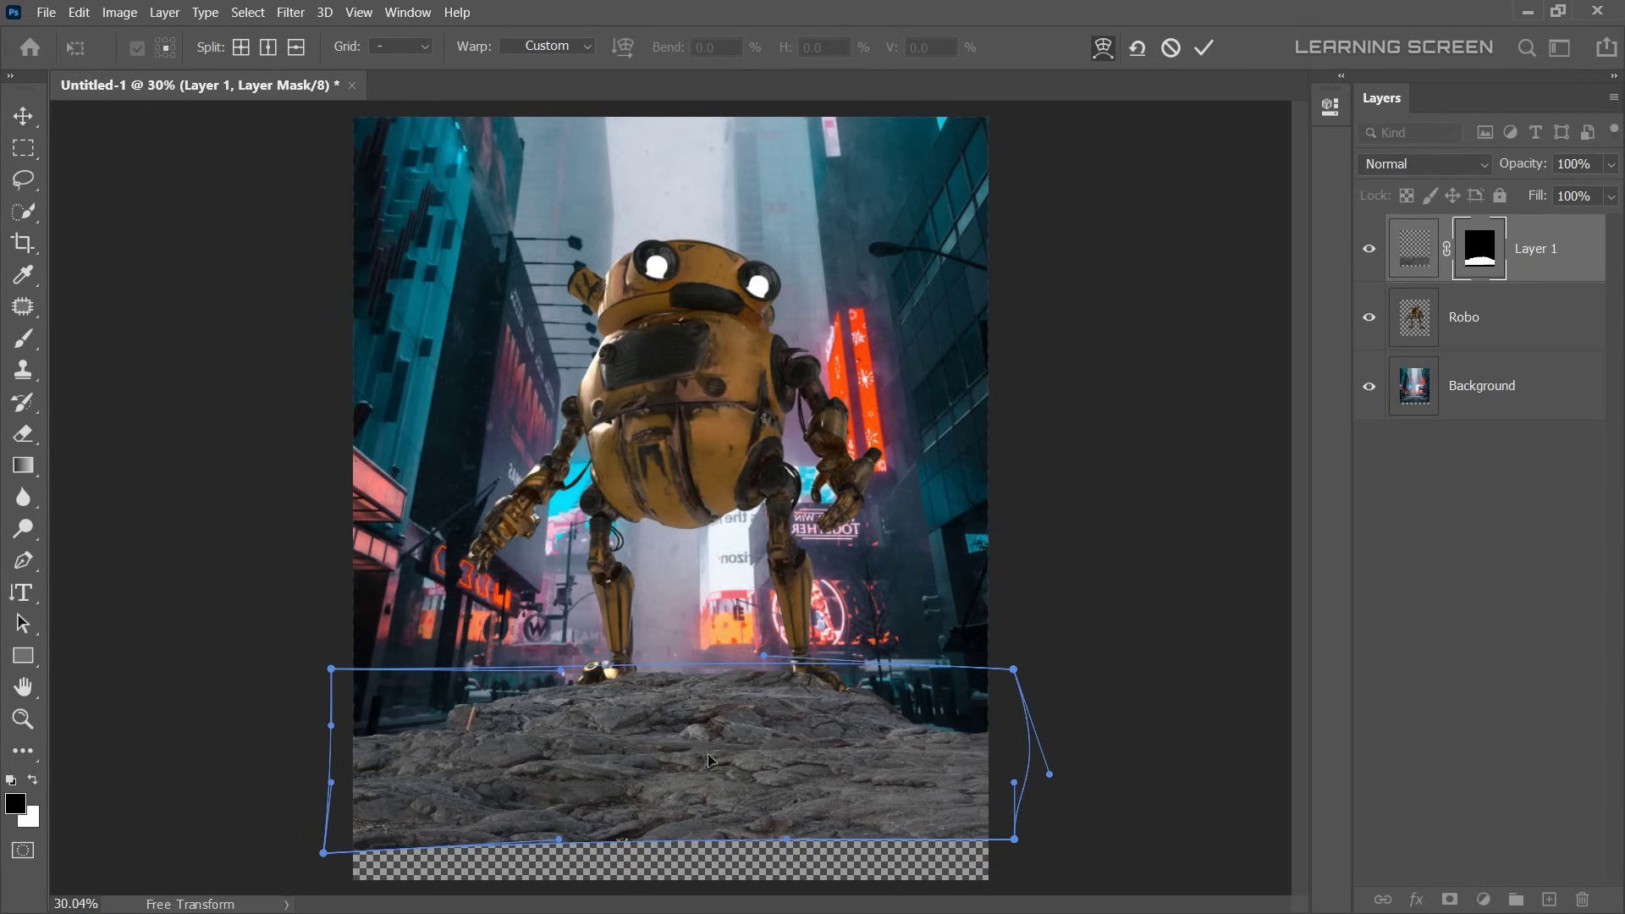
pyautogui.click(1203, 48)
# - Remove the orange stick with a lasso selection and Content-Aware Fill
pyautogui.scroll(5, 457, 736)
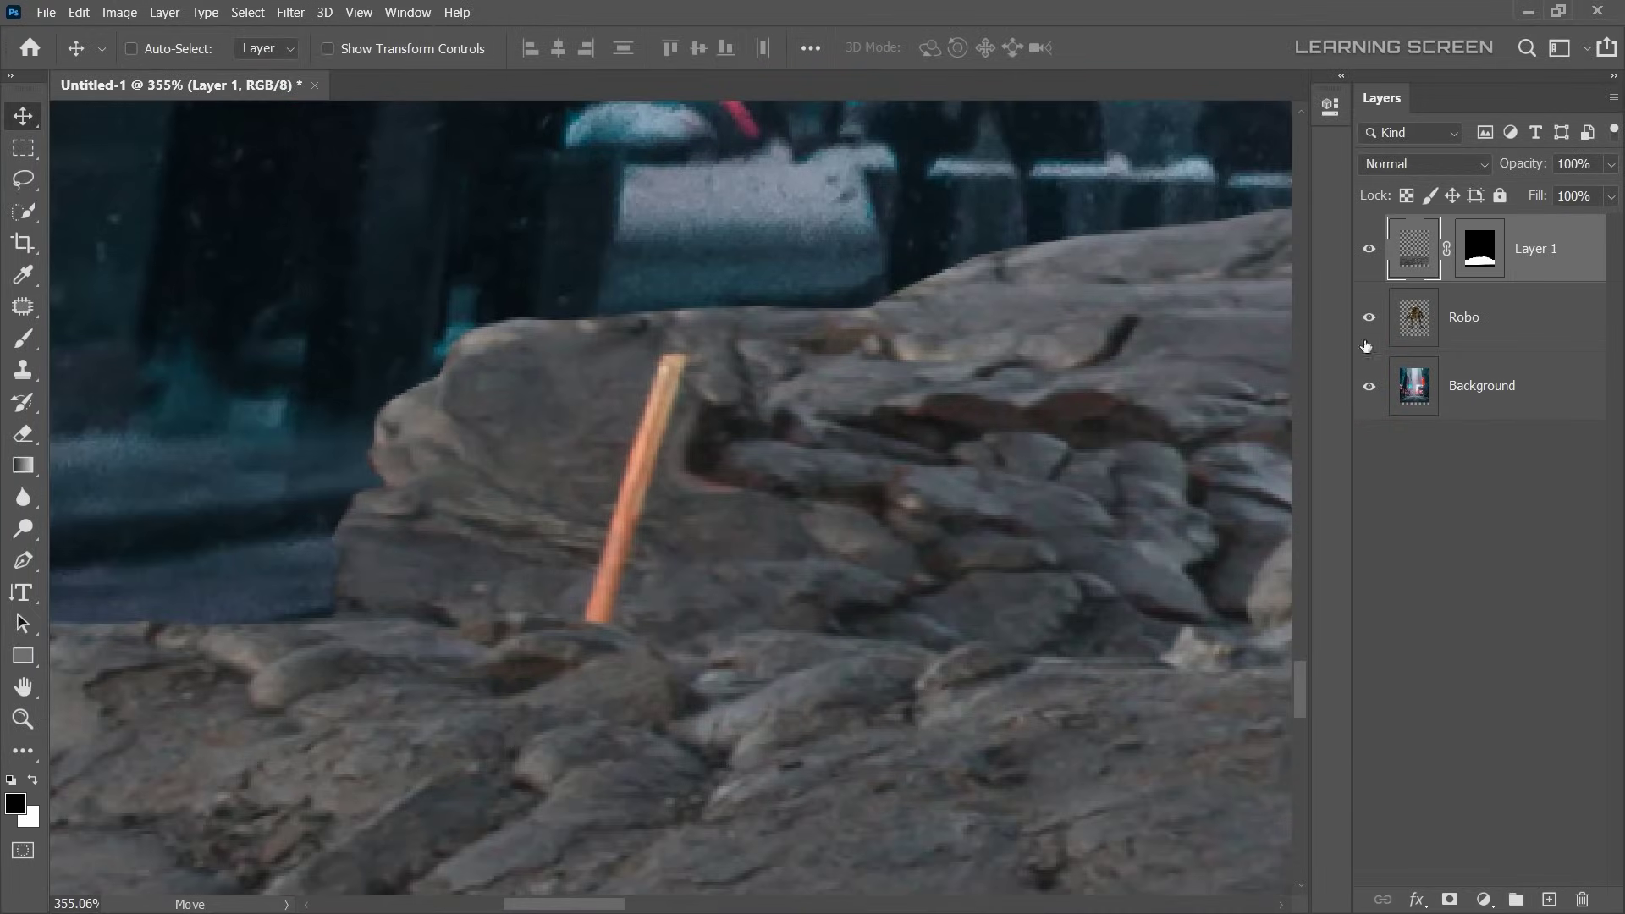
pyautogui.scroll(2, 592, 643)
pyautogui.press('l')
pyautogui.click(79, 11)
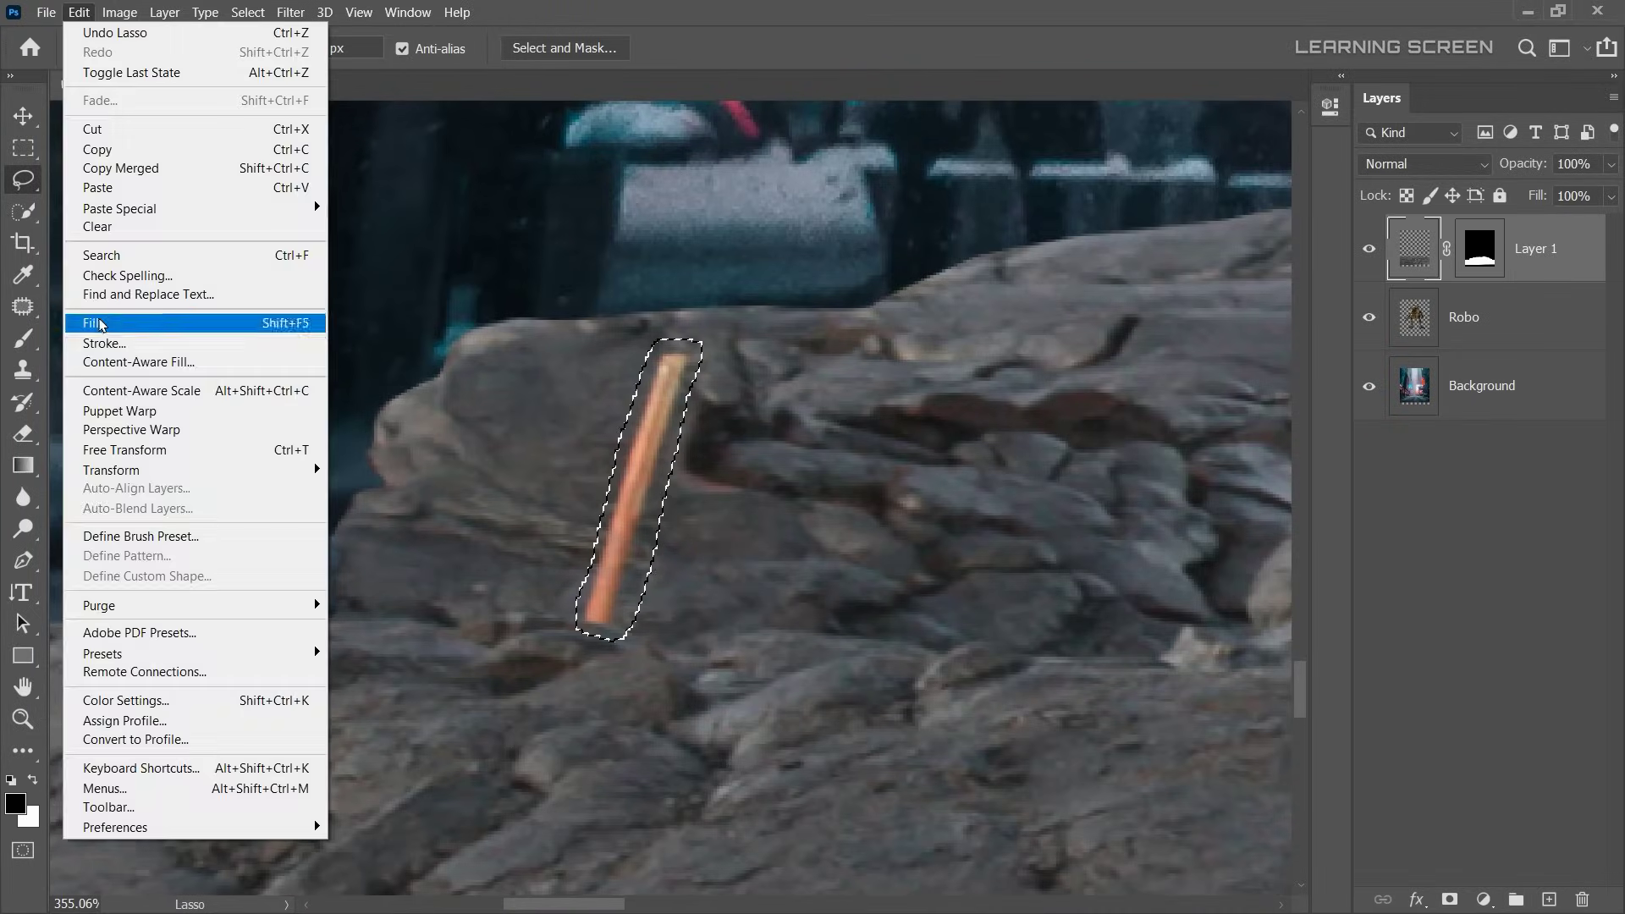
pyautogui.click(93, 315)
pyautogui.click(979, 243)
pyautogui.hotkey('ctrl', 'd')
pyautogui.scroll(-6, 902, 430)
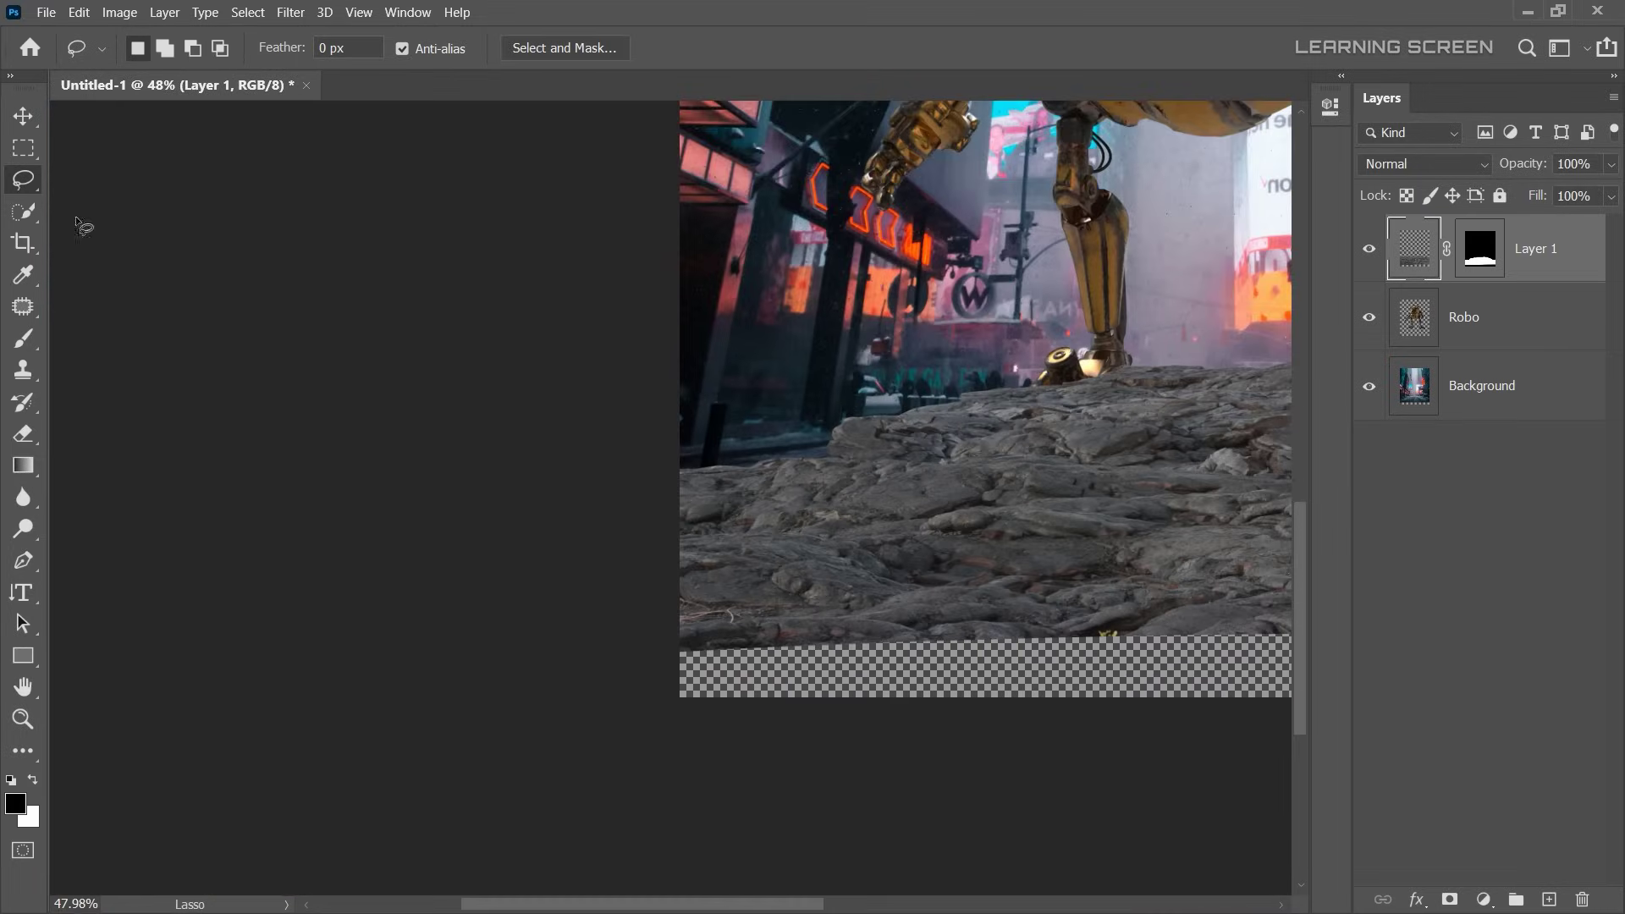
pyautogui.press('v')
pyautogui.scroll(-3, 541, 542)
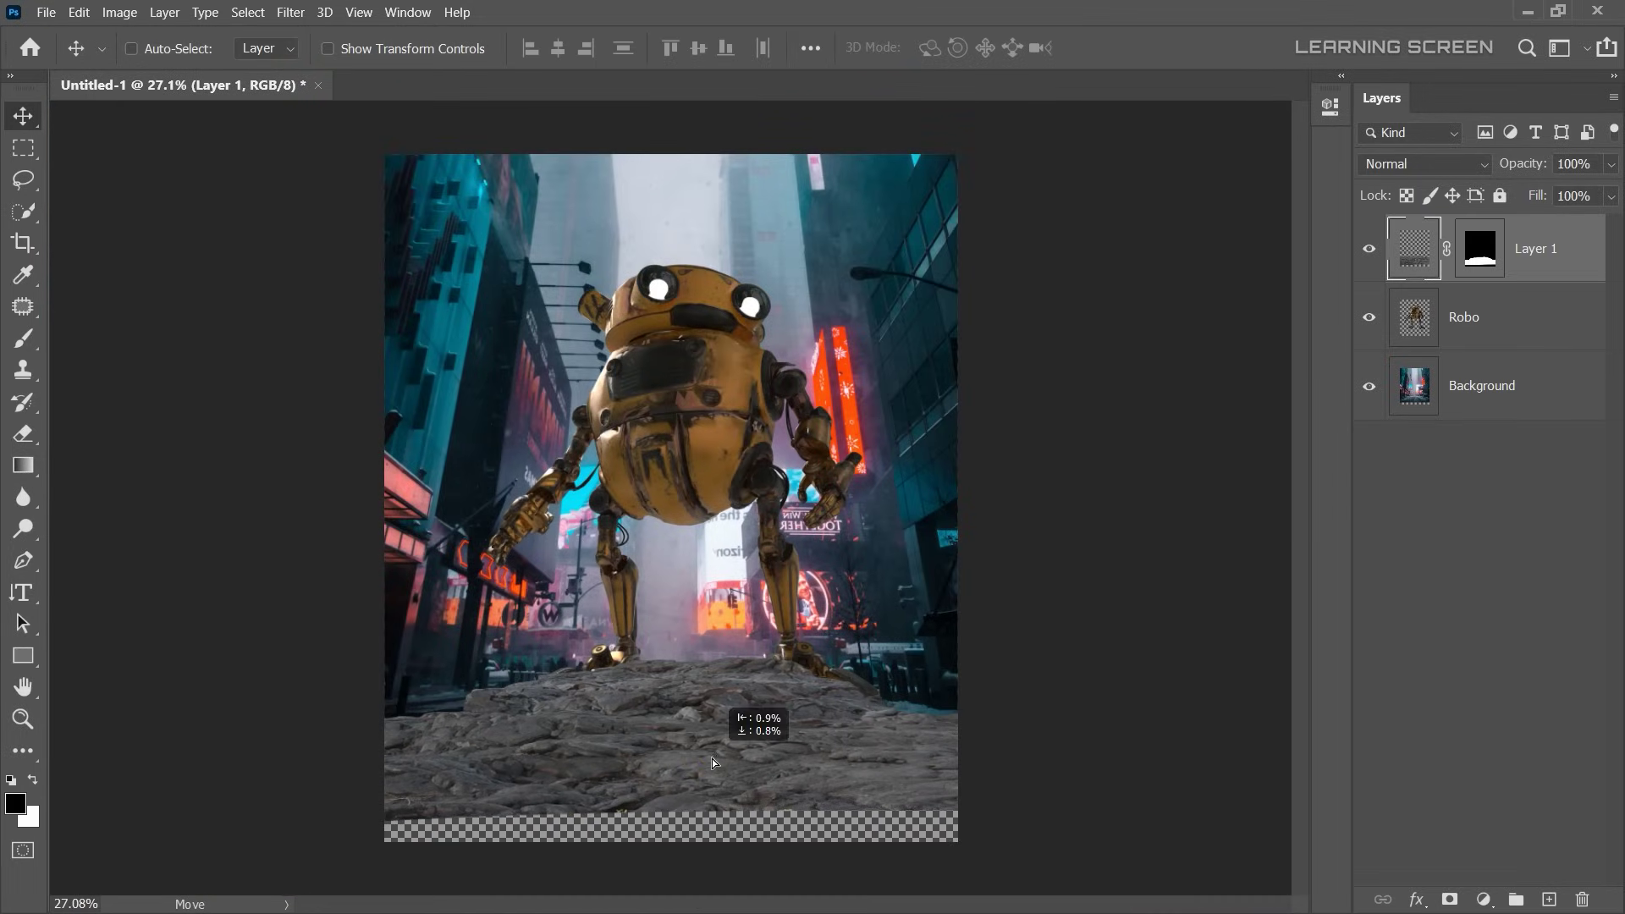
# - Open Lava.jpg and drag it into the robot composite
pyautogui.click(46, 12)
pyautogui.click(68, 55)
pyautogui.doubleClick(499, 186)
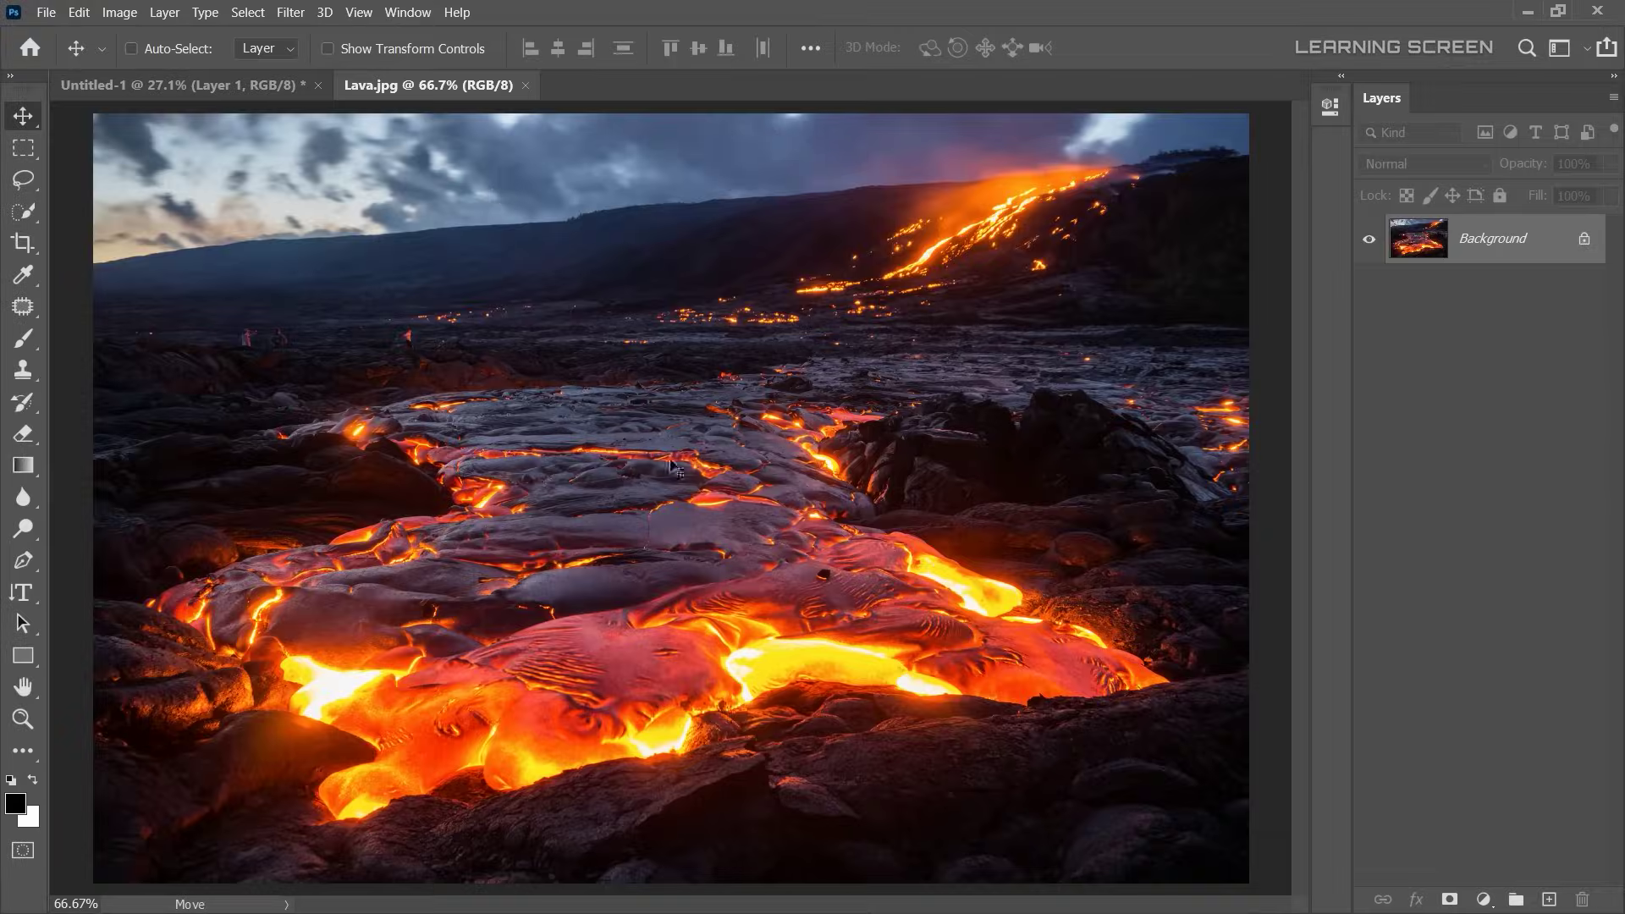
pyautogui.hotkey('ctrl', 'a')
pyautogui.moveTo(956, 423); pyautogui.dragTo(372, 115)
pyautogui.moveTo(780, 489); pyautogui.dragTo(677, 500)
# - Scale and stretch the lava into a wide strip along the image bottom
pyautogui.hotkey('ctrl', 't')
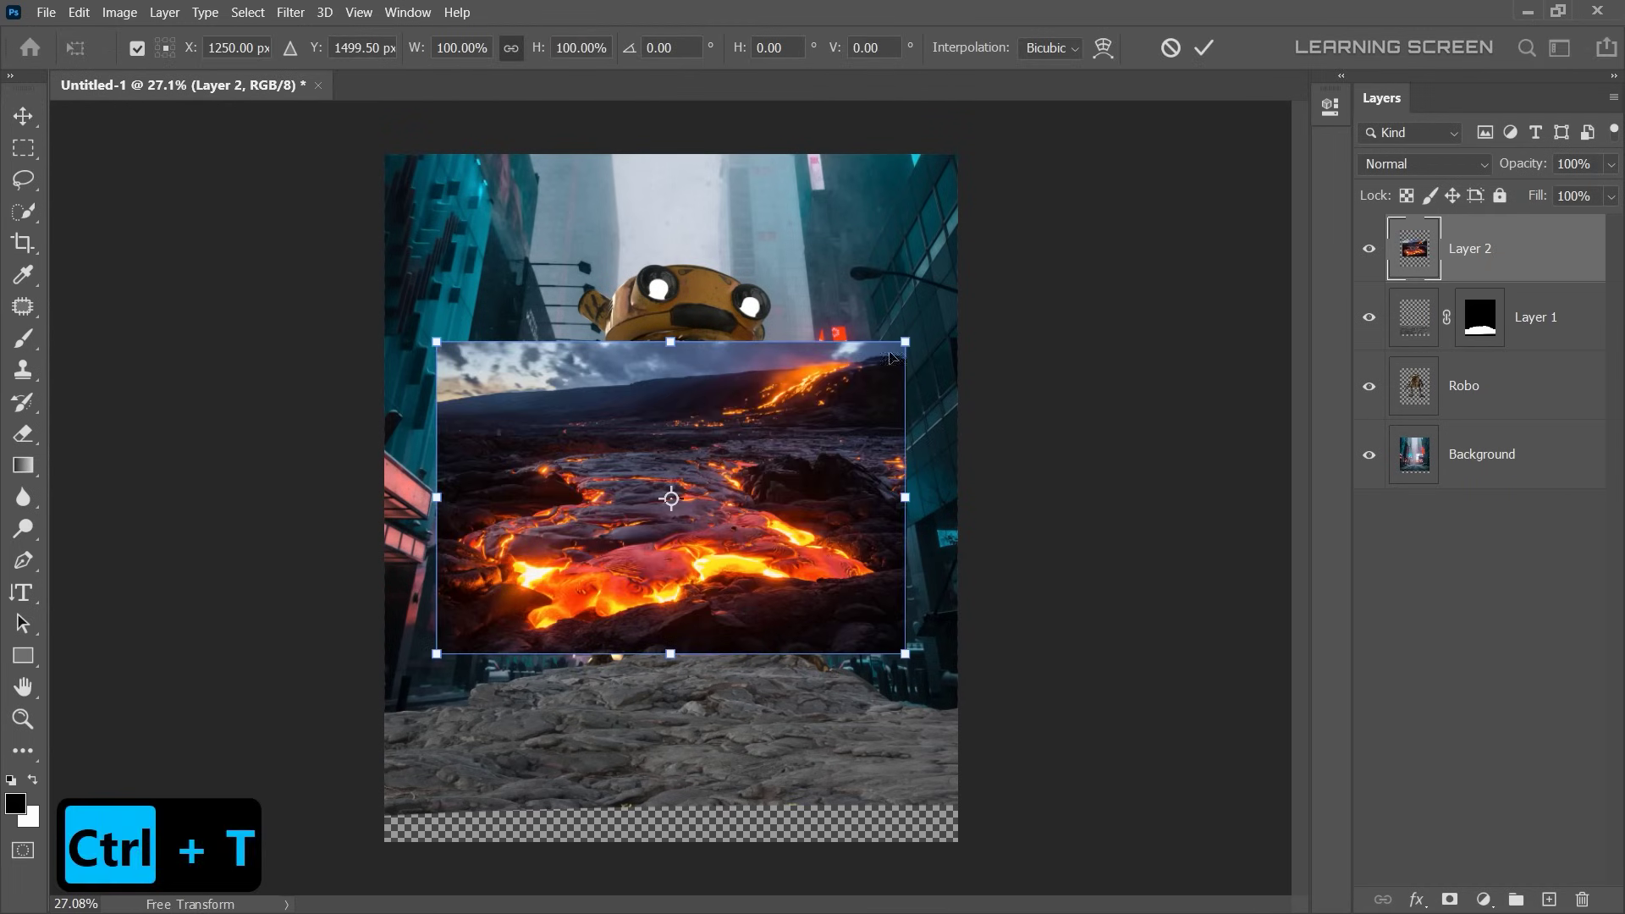
pyautogui.moveTo(954, 344); pyautogui.dragTo(954, 308)
pyautogui.moveTo(668, 498); pyautogui.dragTo(671, 648)
pyautogui.moveTo(961, 461); pyautogui.dragTo(1014, 423)
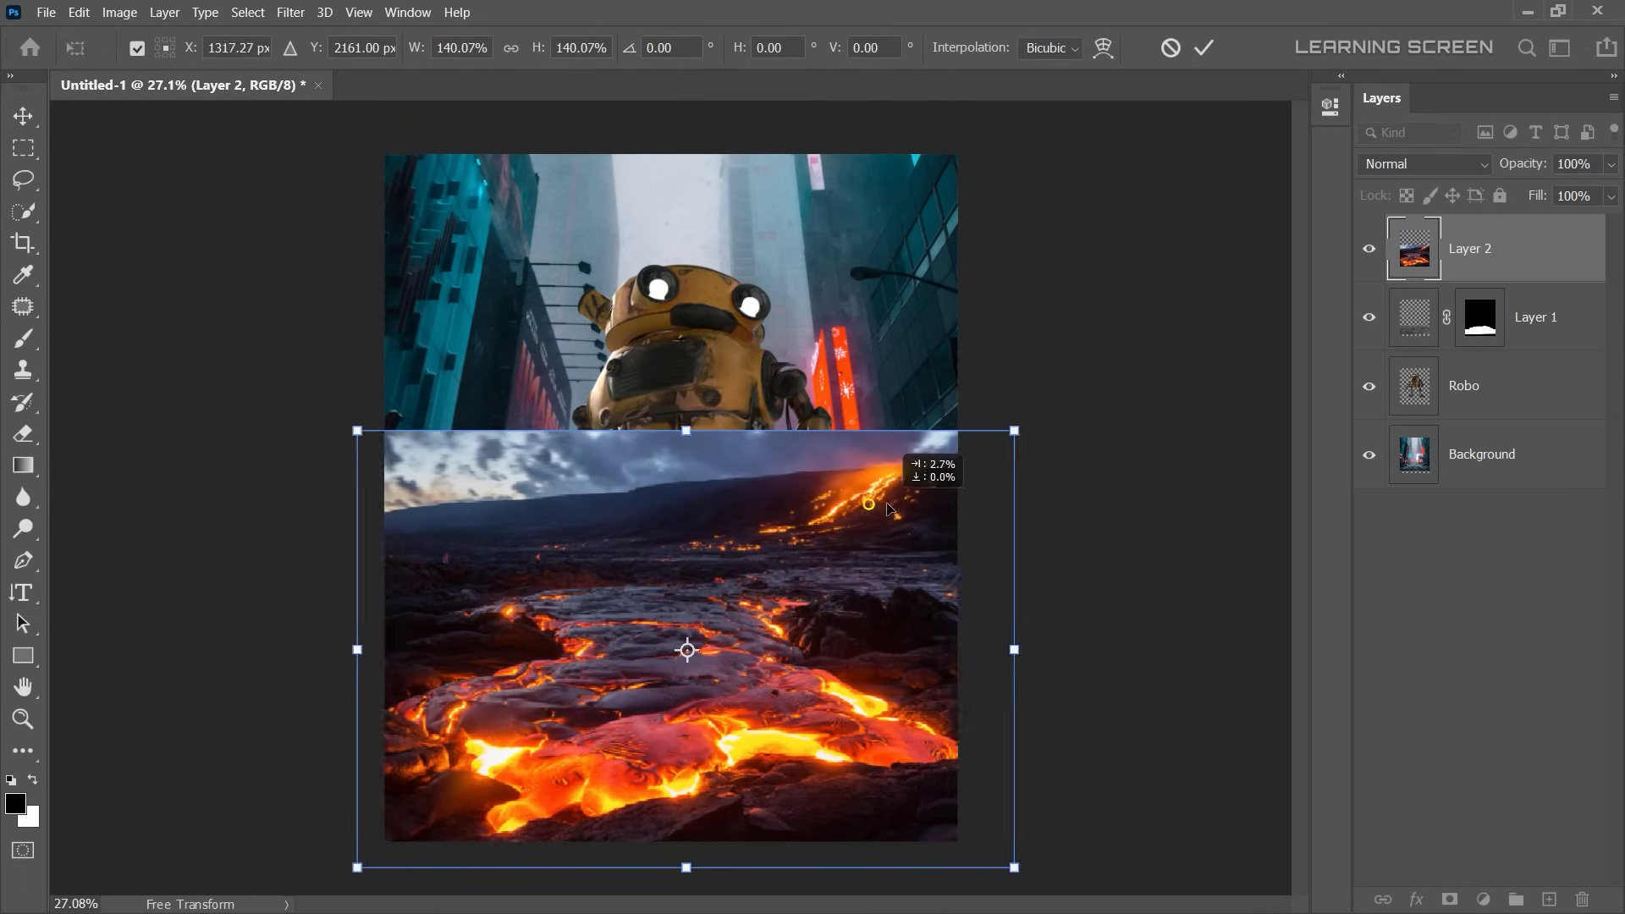
pyautogui.moveTo(686, 423); pyautogui.dragTo(686, 669)
pyautogui.moveTo(749, 744)
pyautogui.mouseDown()
pyautogui.moveTo(749, 764)
pyautogui.moveTo(749, 740)
pyautogui.mouseUp()
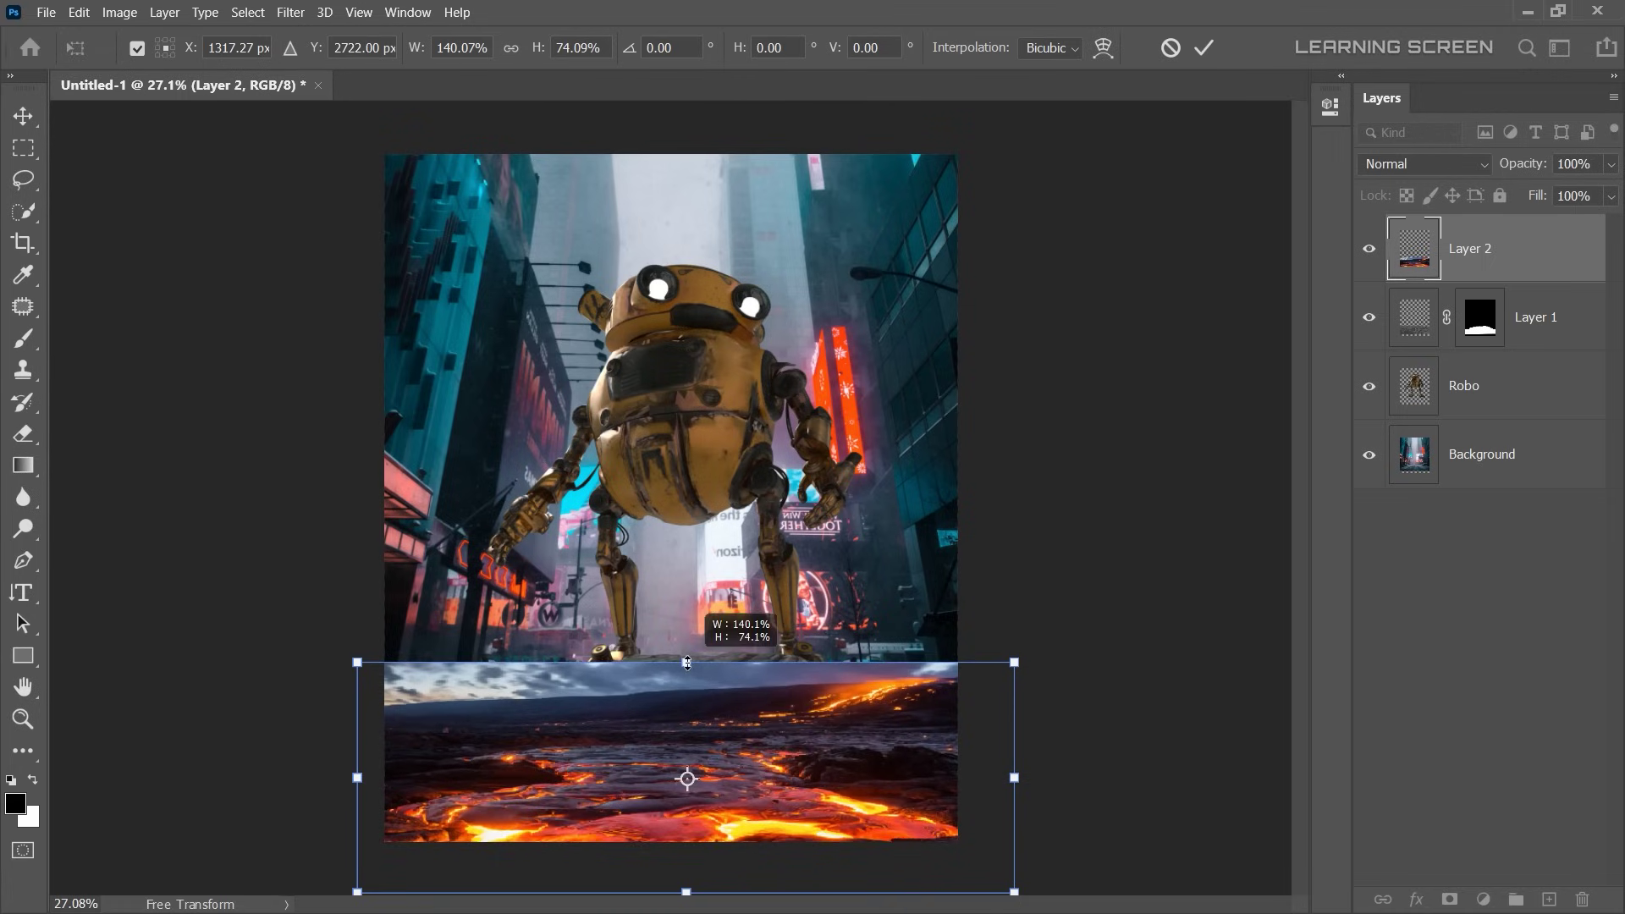
pyautogui.moveTo(1013, 771); pyautogui.dragTo(1044, 771)
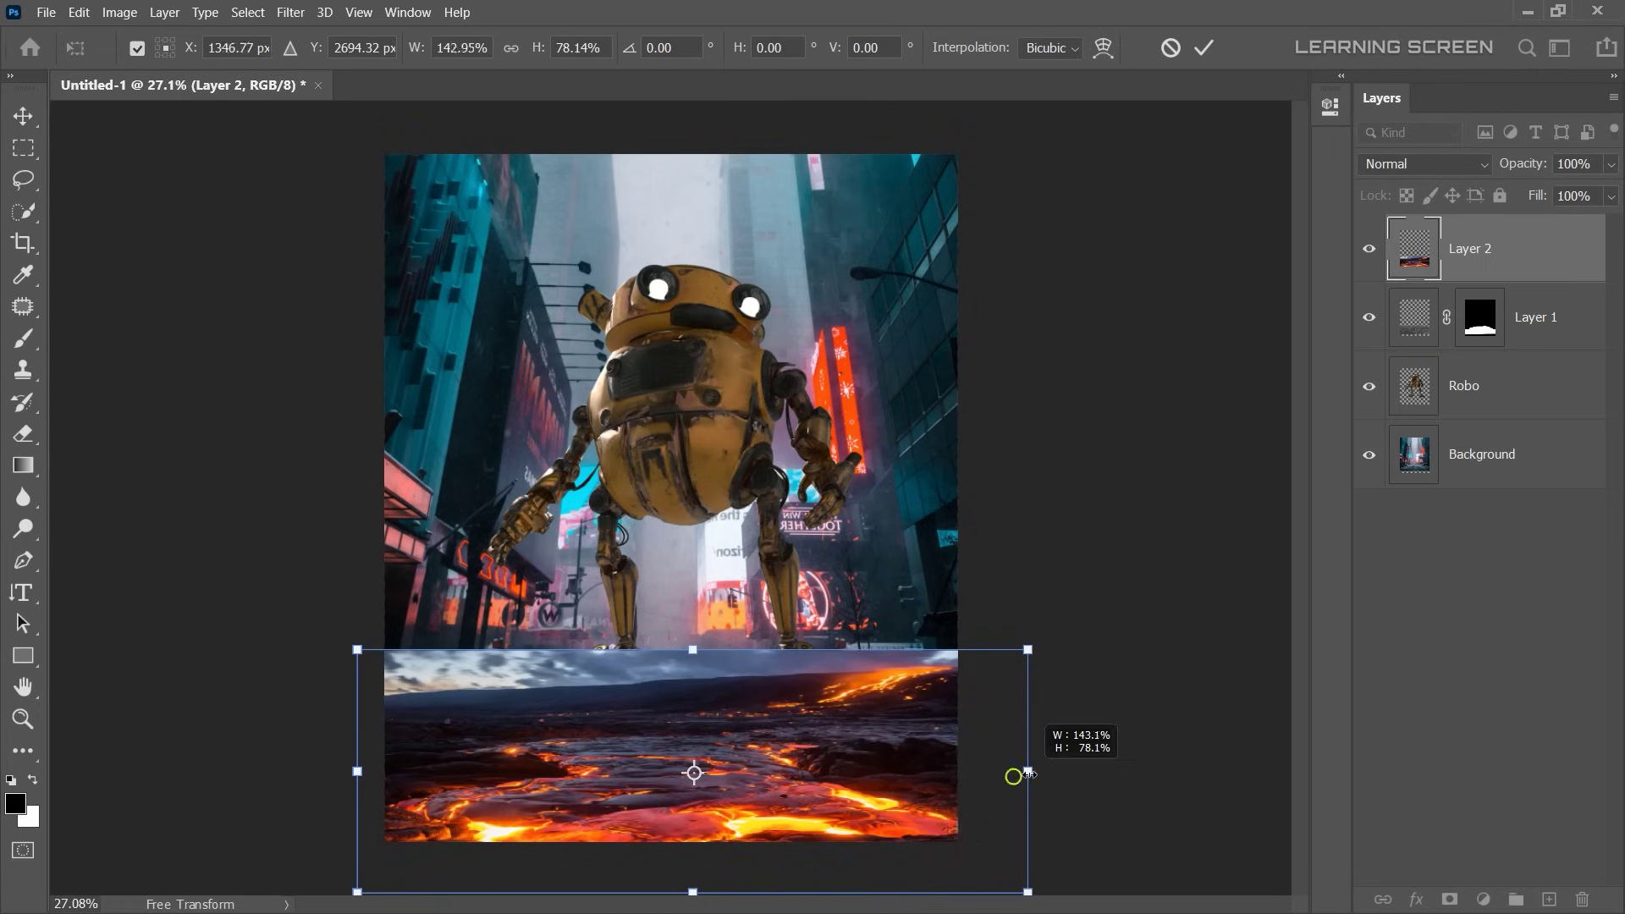
pyautogui.click(1205, 50)
# - Blend the lava's top edge into the rock with a soft 150 px brush
pyautogui.scroll(5, 1236, 261)
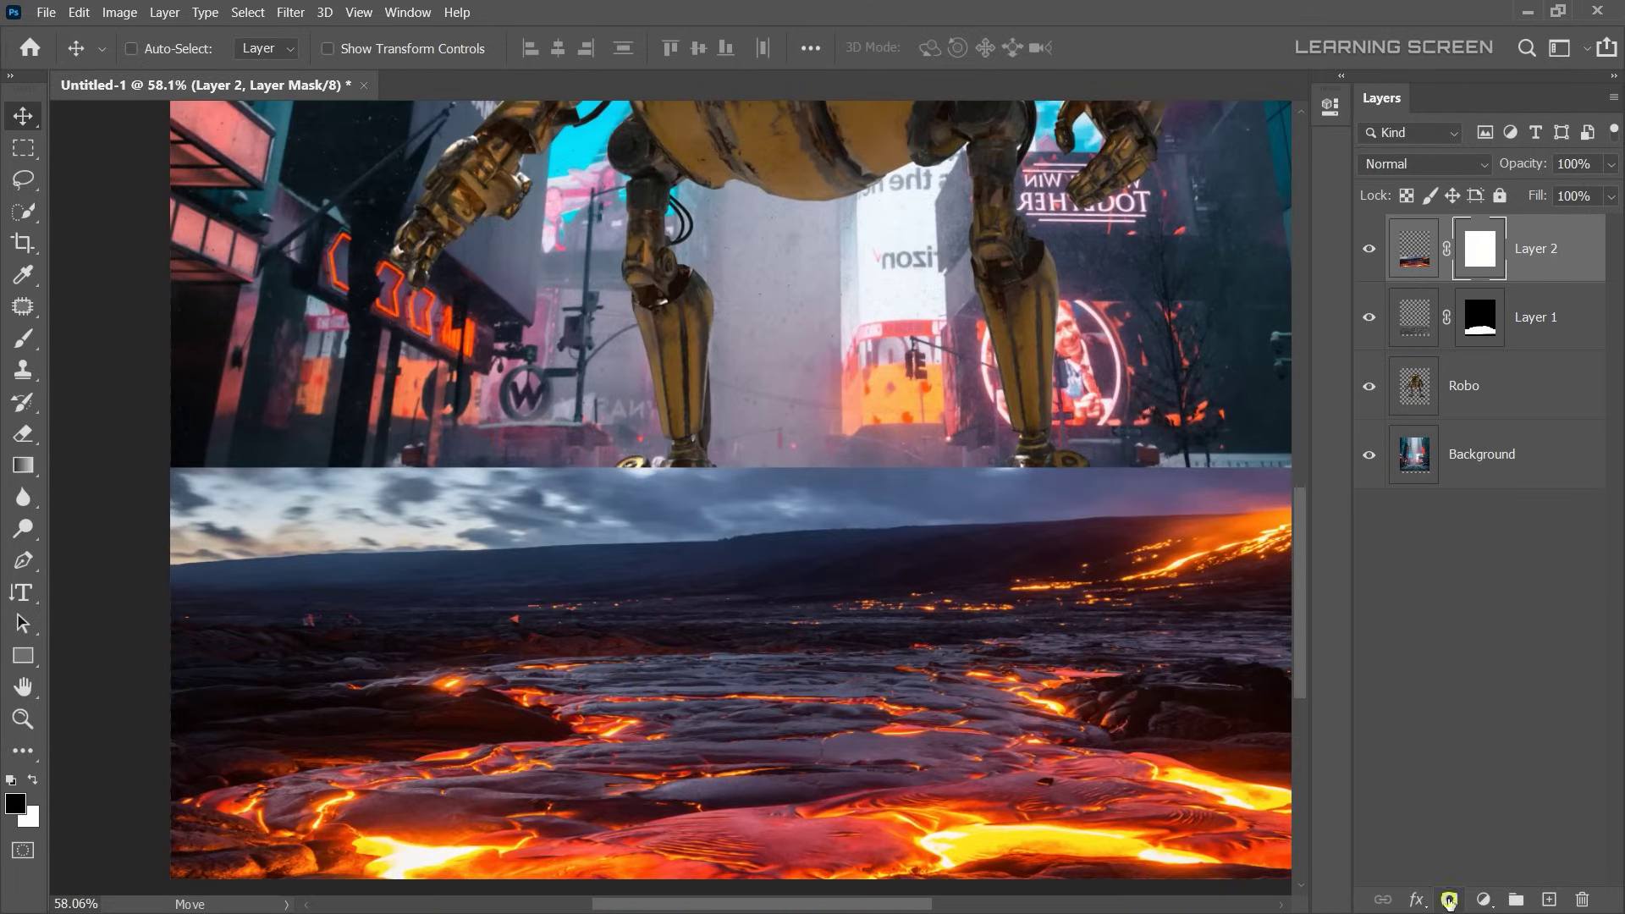
pyautogui.click(25, 339)
pyautogui.rightClick(635, 499)
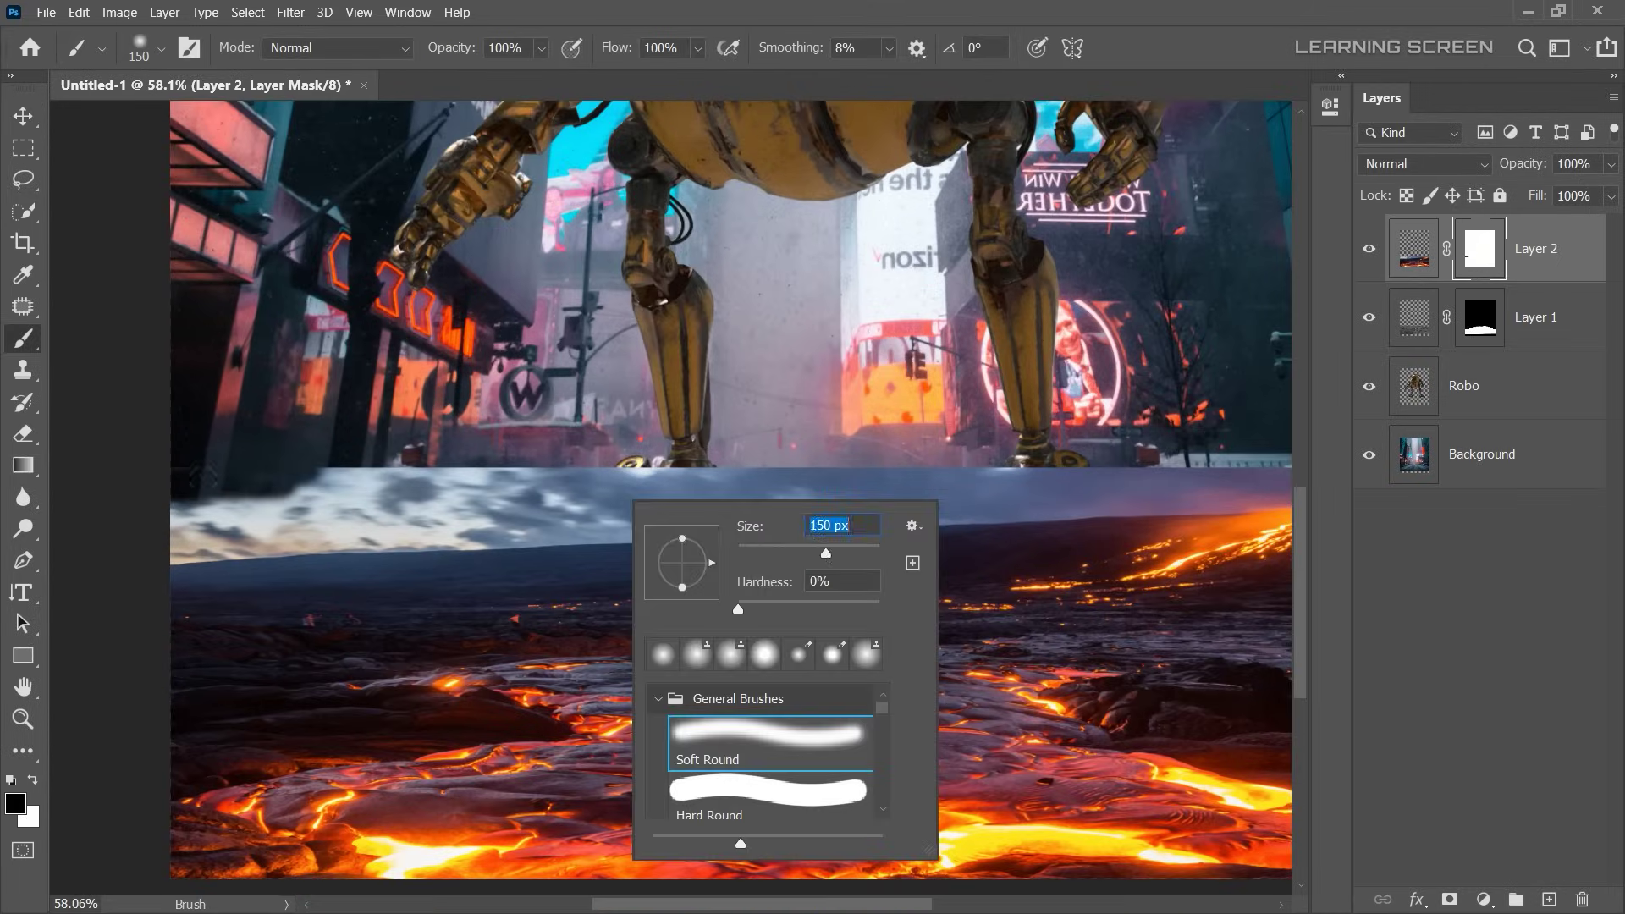
pyautogui.moveTo(253, 474); pyautogui.dragTo(1184, 474)
pyautogui.moveTo(567, 524)
pyautogui.mouseDown()
pyautogui.moveTo(493, 470)
pyautogui.moveTo(370, 434)
pyautogui.mouseUp()
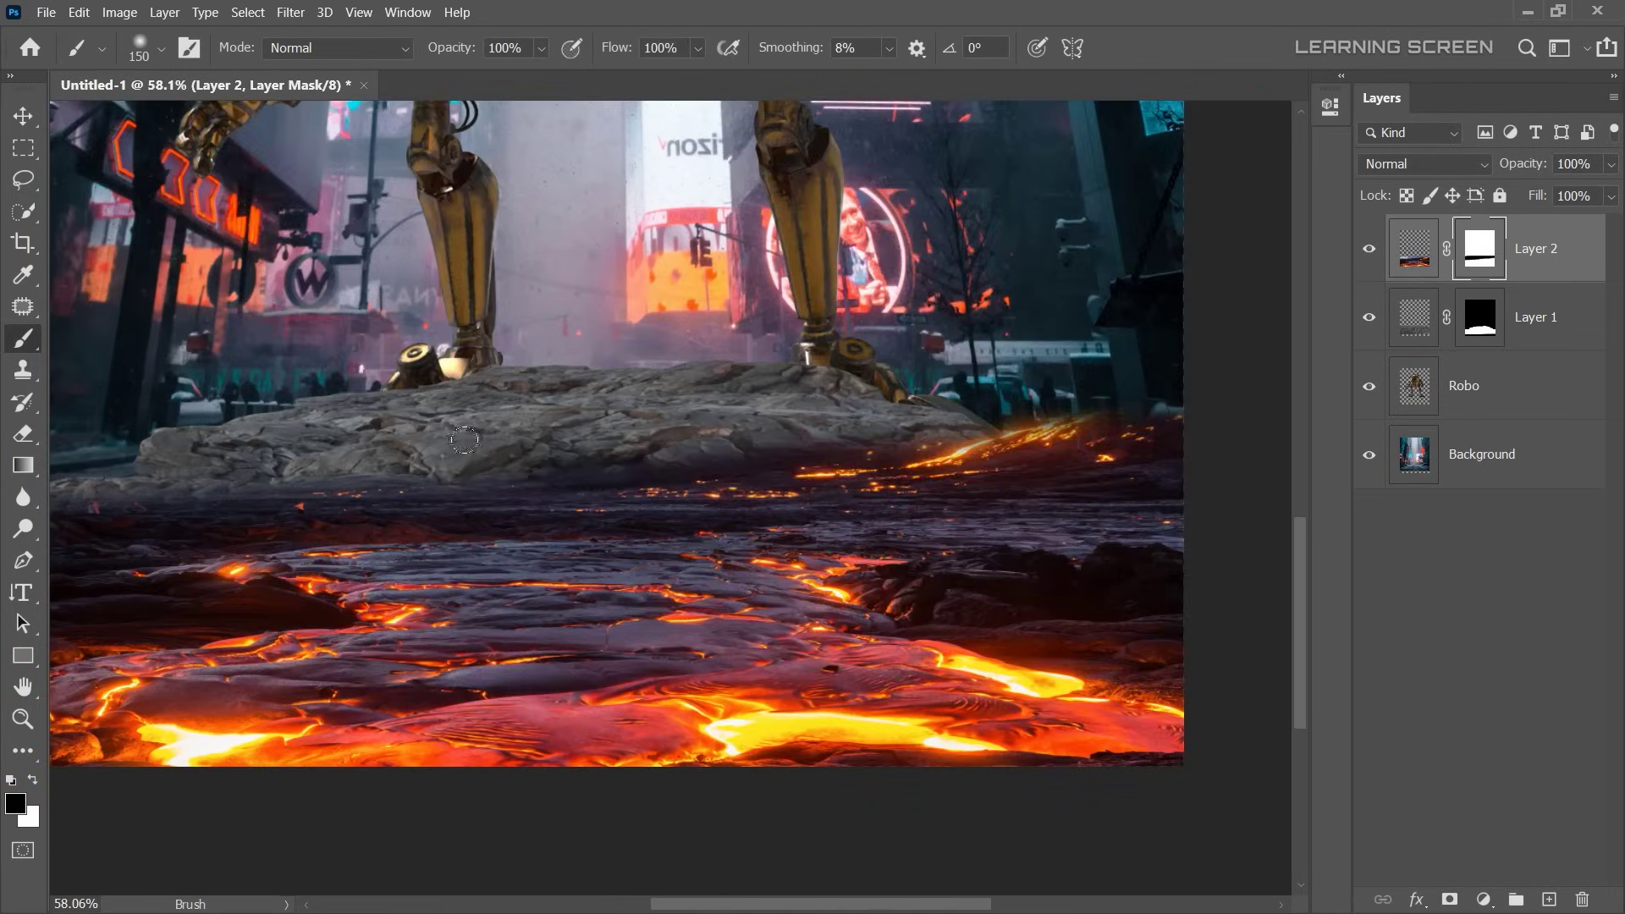
pyautogui.moveTo(474, 470); pyautogui.dragTo(1104, 437)
pyautogui.scroll(-2, 604, 439)
pyautogui.scroll(-2, 771, 641)
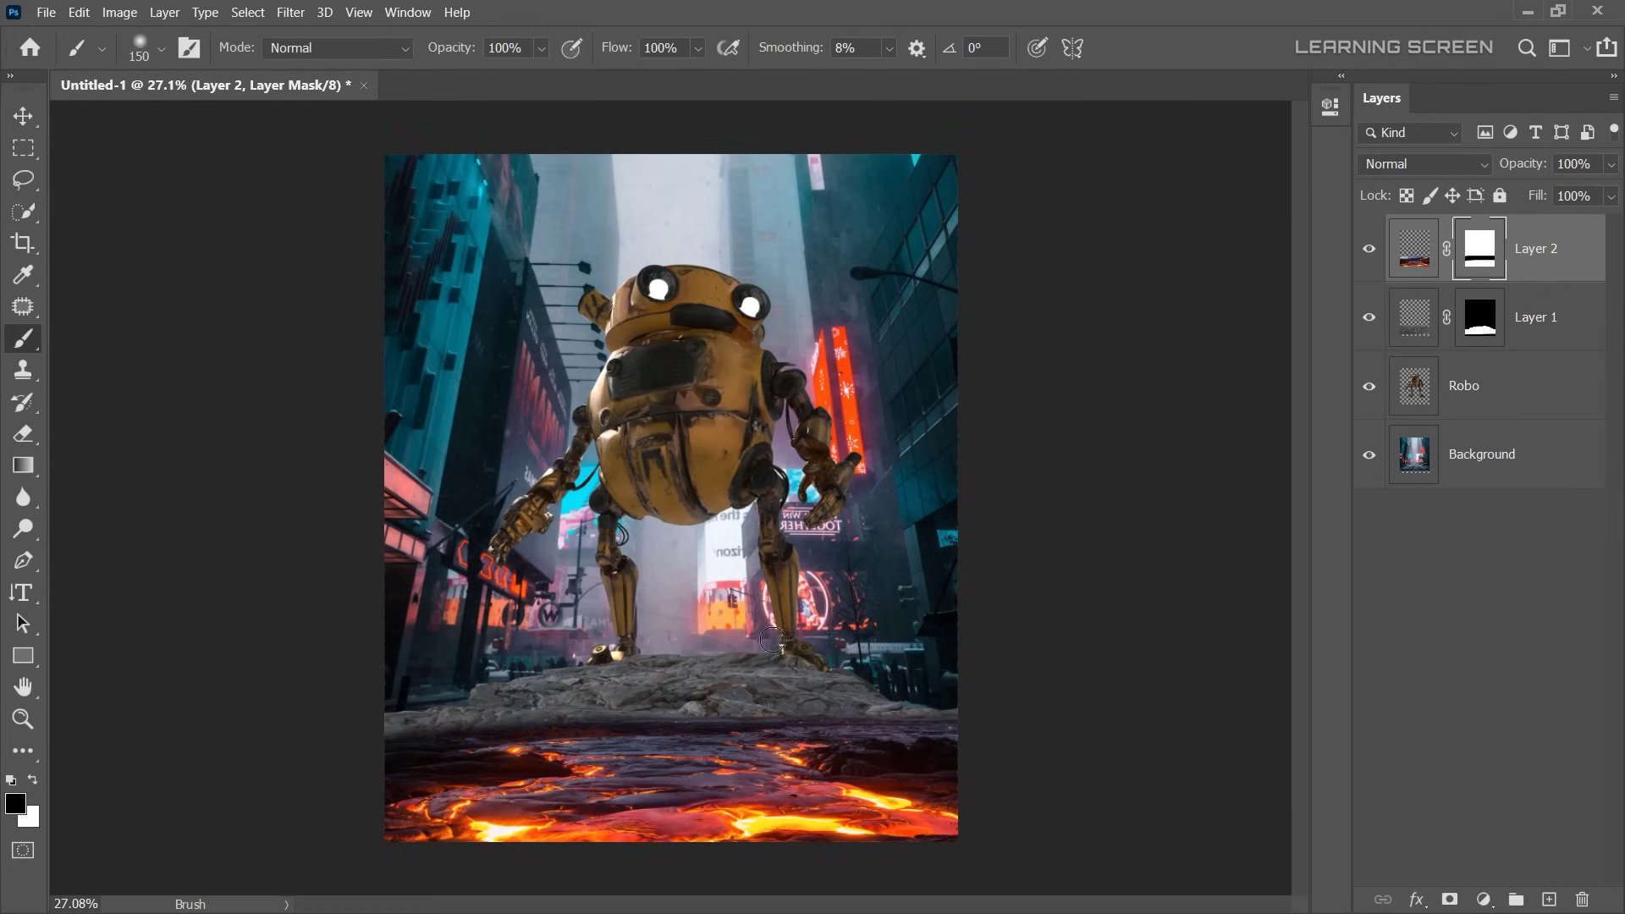
# - Group the rock and lava layers into a group named Forground
pyautogui.press('v')
pyautogui.keyDown('shift'); pyautogui.click(1523, 321); pyautogui.keyUp('shift')
pyautogui.rightClick(1523, 321)
pyautogui.click(1406, 188)
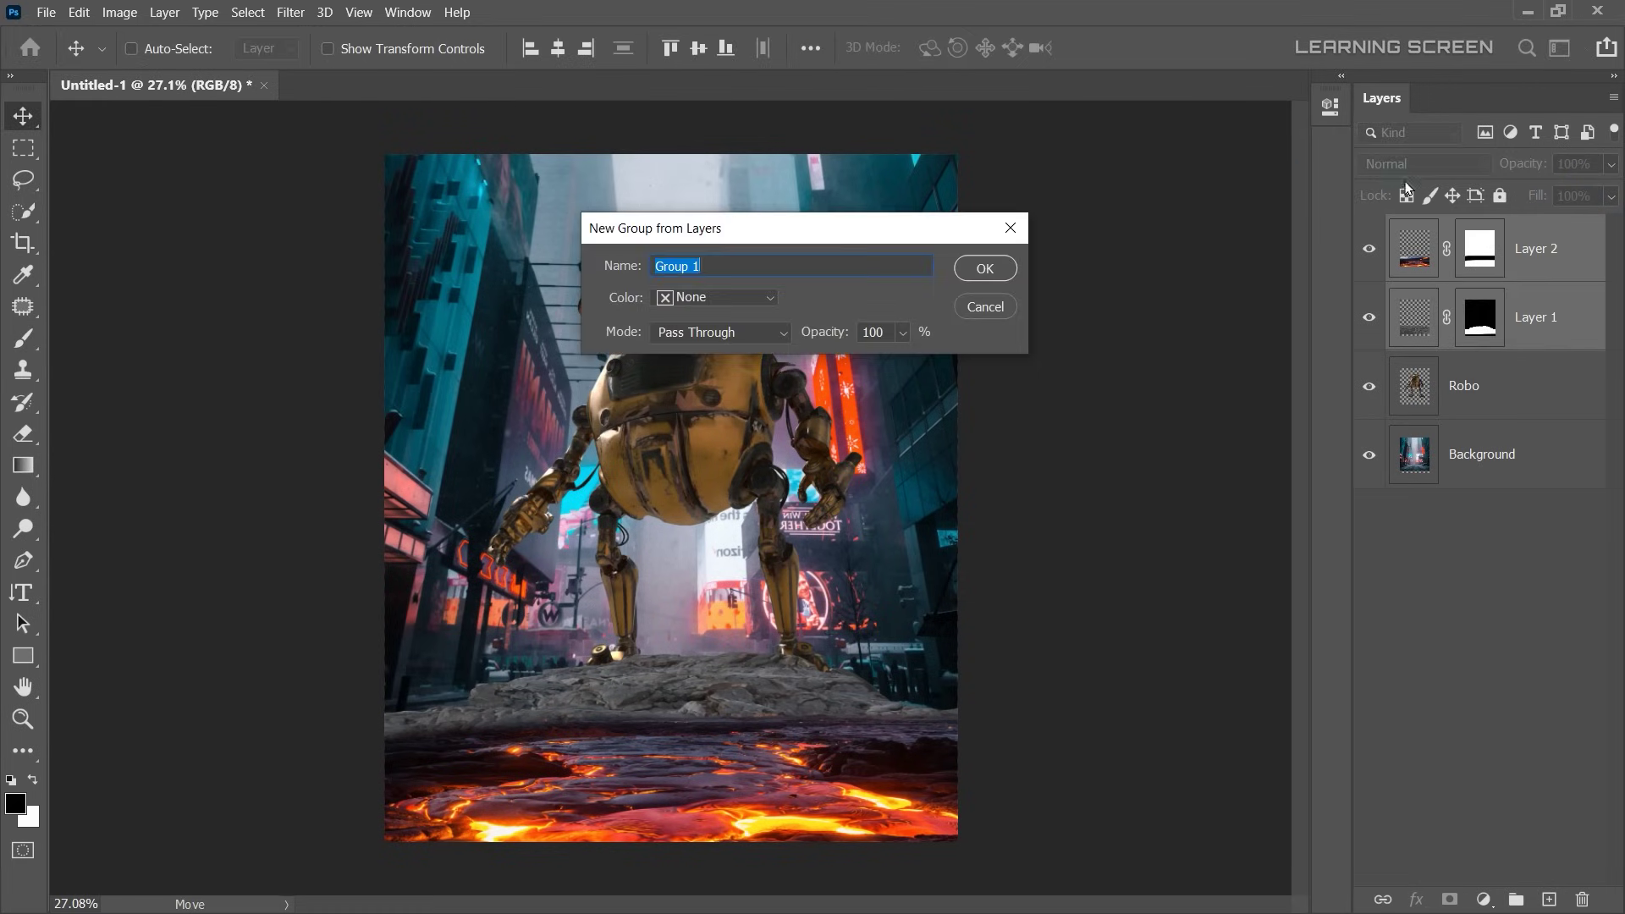
pyautogui.write('ground')
pyautogui.press('Return')
# - Group the Robo layer into a group named Robot
pyautogui.rightClick(1567, 276)
pyautogui.click(1573, 169)
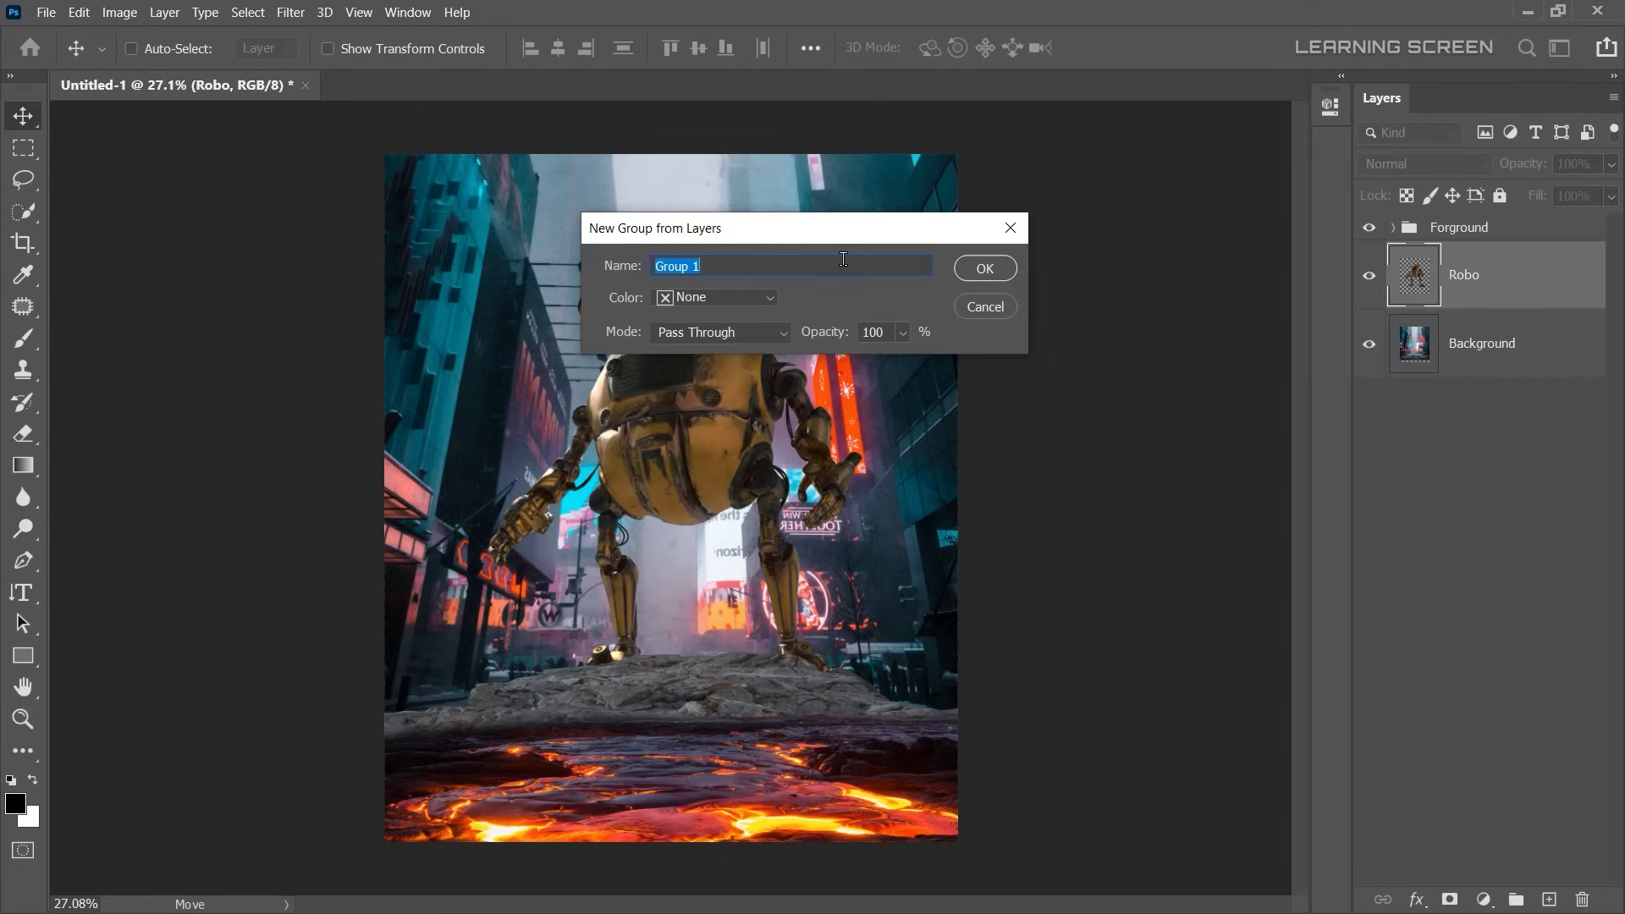
pyautogui.write('Robot')
pyautogui.press('Return')
pyautogui.click(1392, 254)
# - Group the Background layer into a group named Background
pyautogui.click(1523, 319)
pyautogui.rightClick(1523, 319)
pyautogui.click(1406, 188)
pyautogui.write('Backgrou')
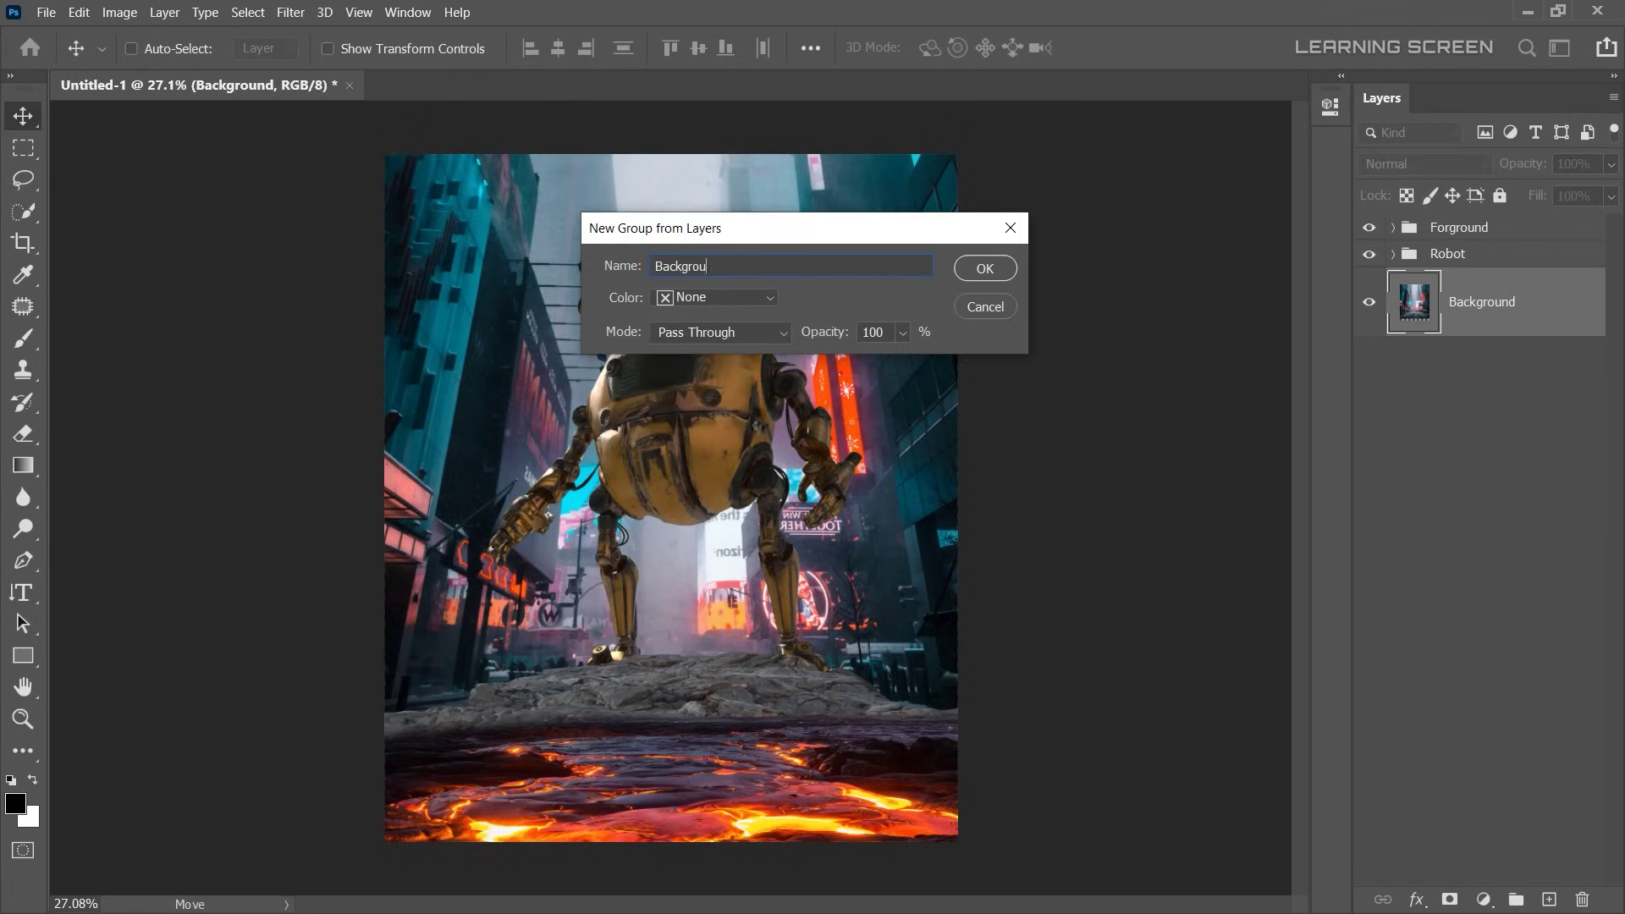
pyautogui.write('nd')
pyautogui.press('Return')
pyautogui.scroll(3, 652, 680)
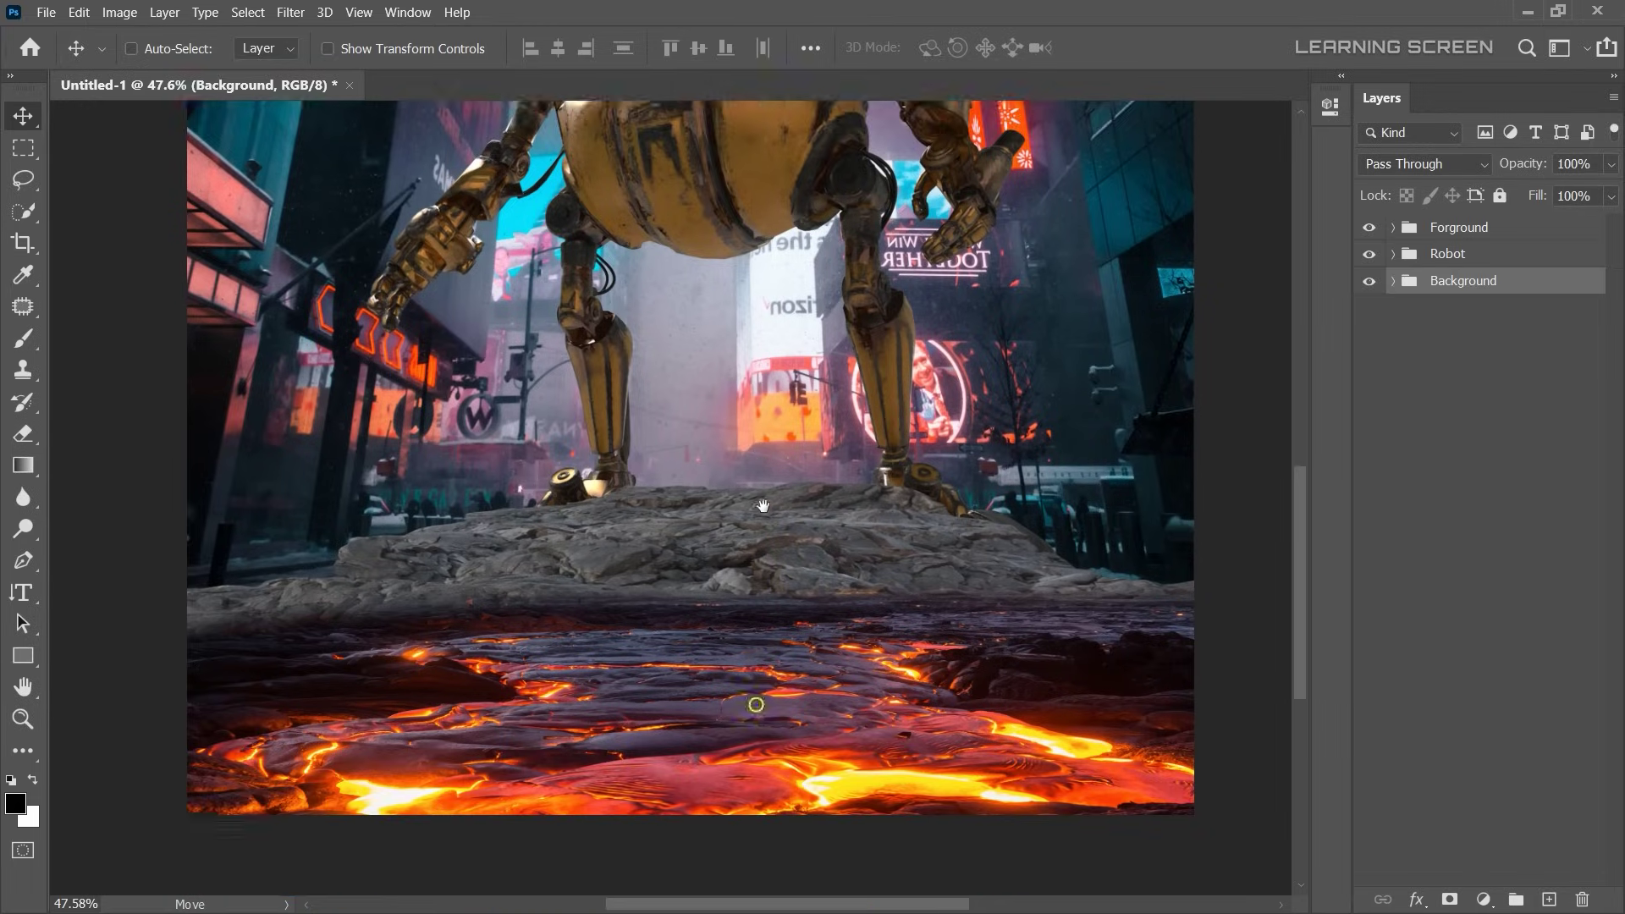
# - Hide the lava and add a clipped Levels to the rock: output white 135, black input 24
pyautogui.click(1433, 230)
pyautogui.click(1368, 275)
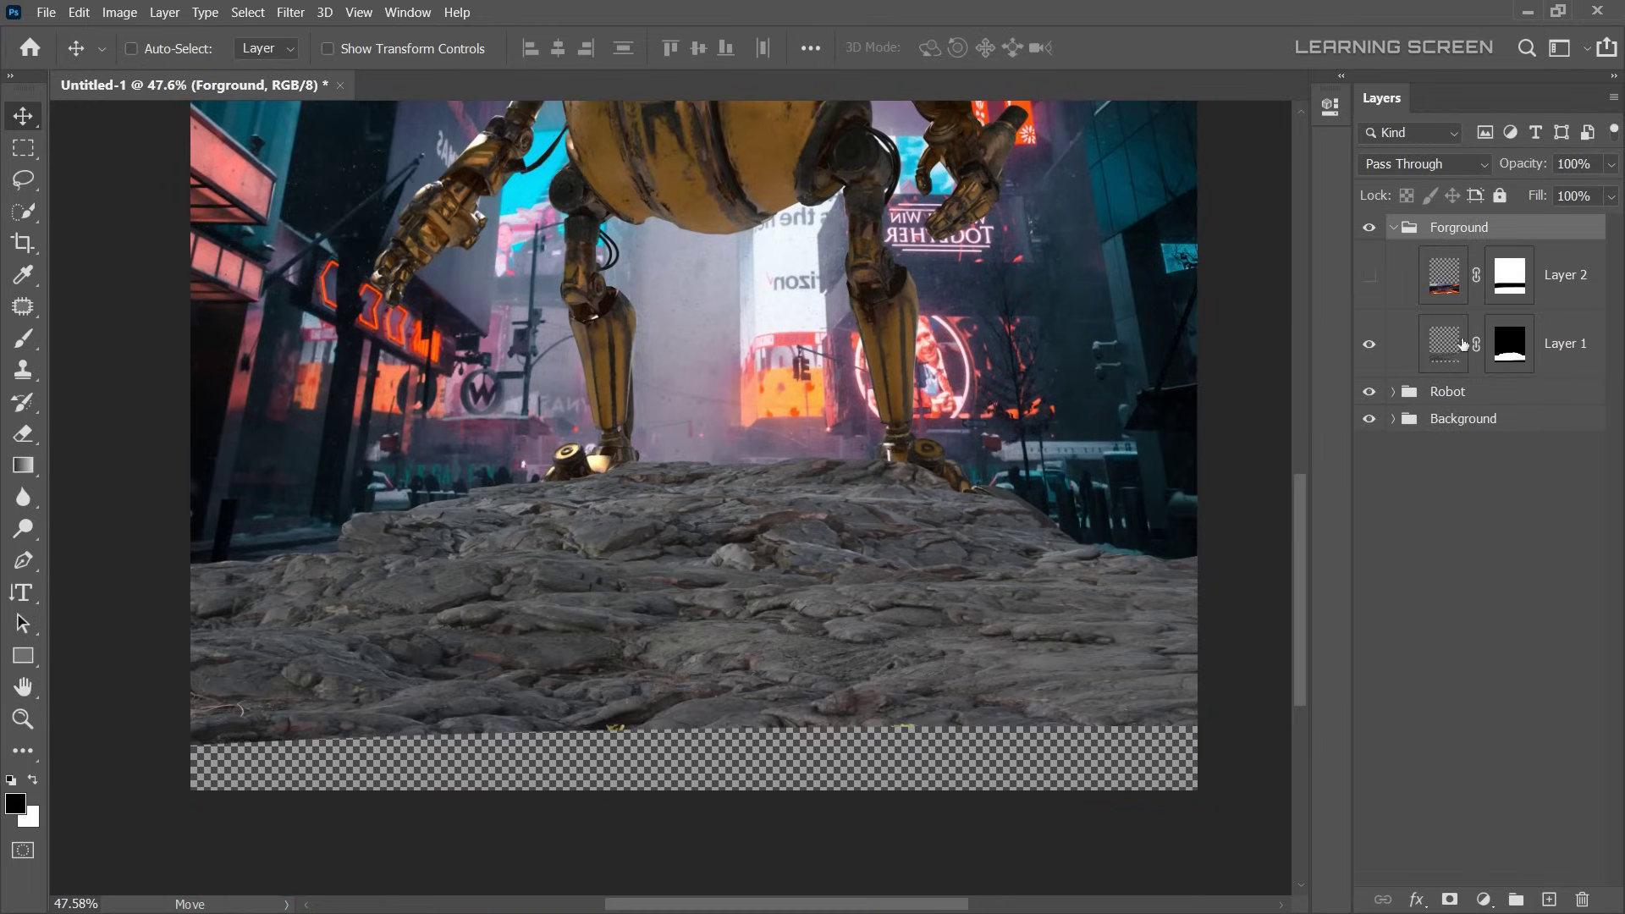
pyautogui.click(1447, 355)
pyautogui.click(1484, 899)
pyautogui.click(1514, 615)
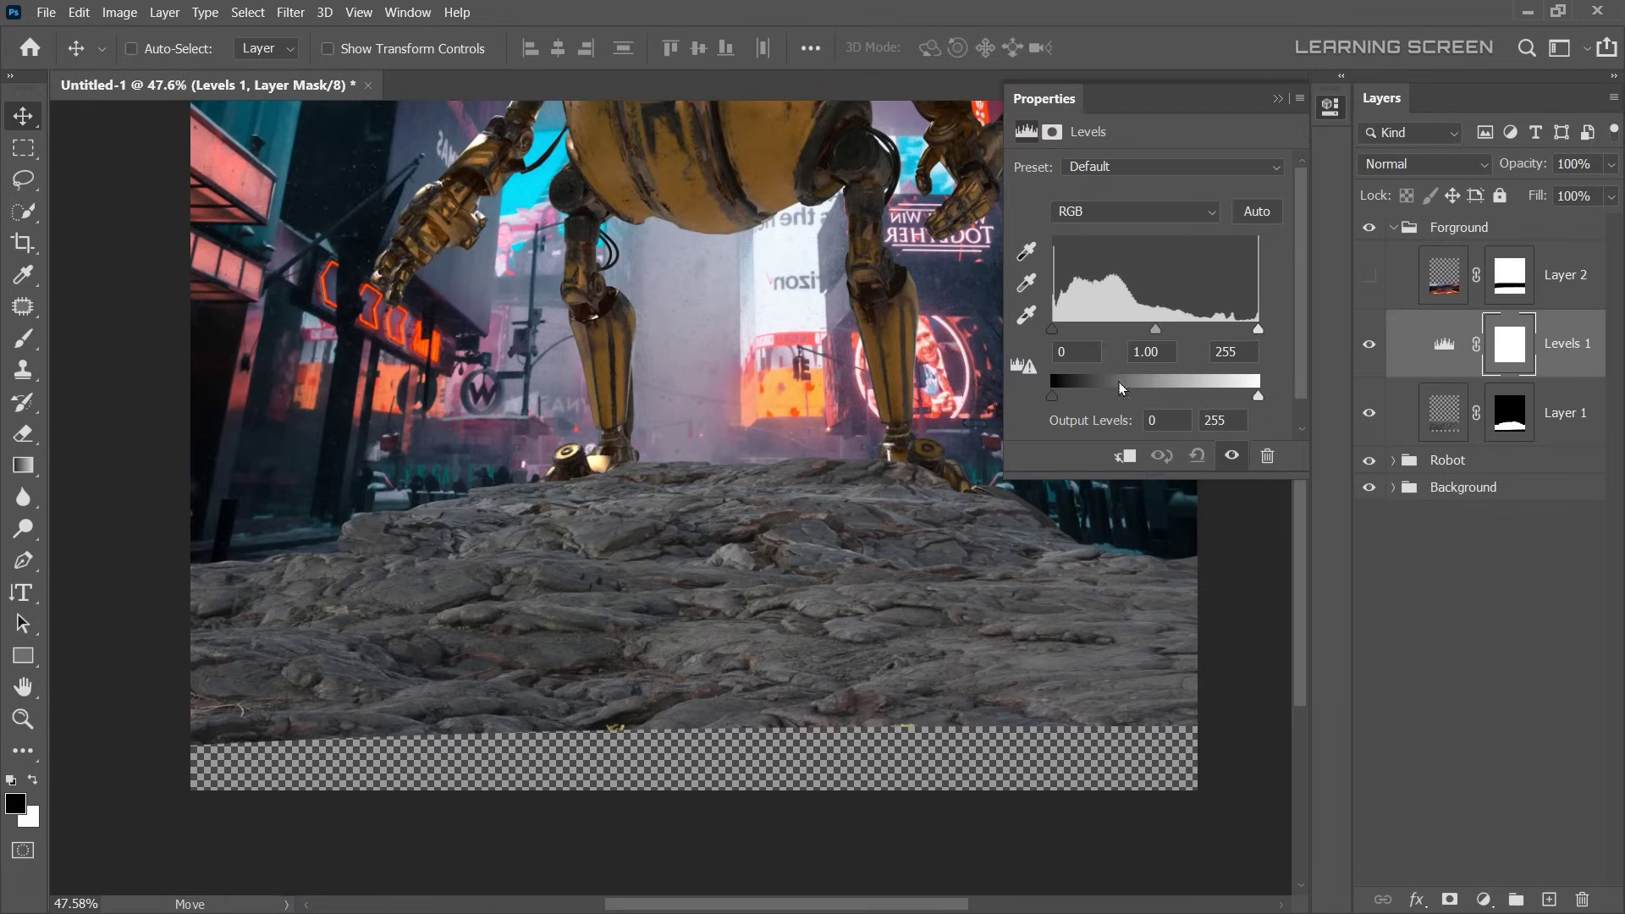
pyautogui.moveTo(1258, 396); pyautogui.dragTo(1160, 394)
pyautogui.moveTo(1051, 329); pyautogui.dragTo(1072, 332)
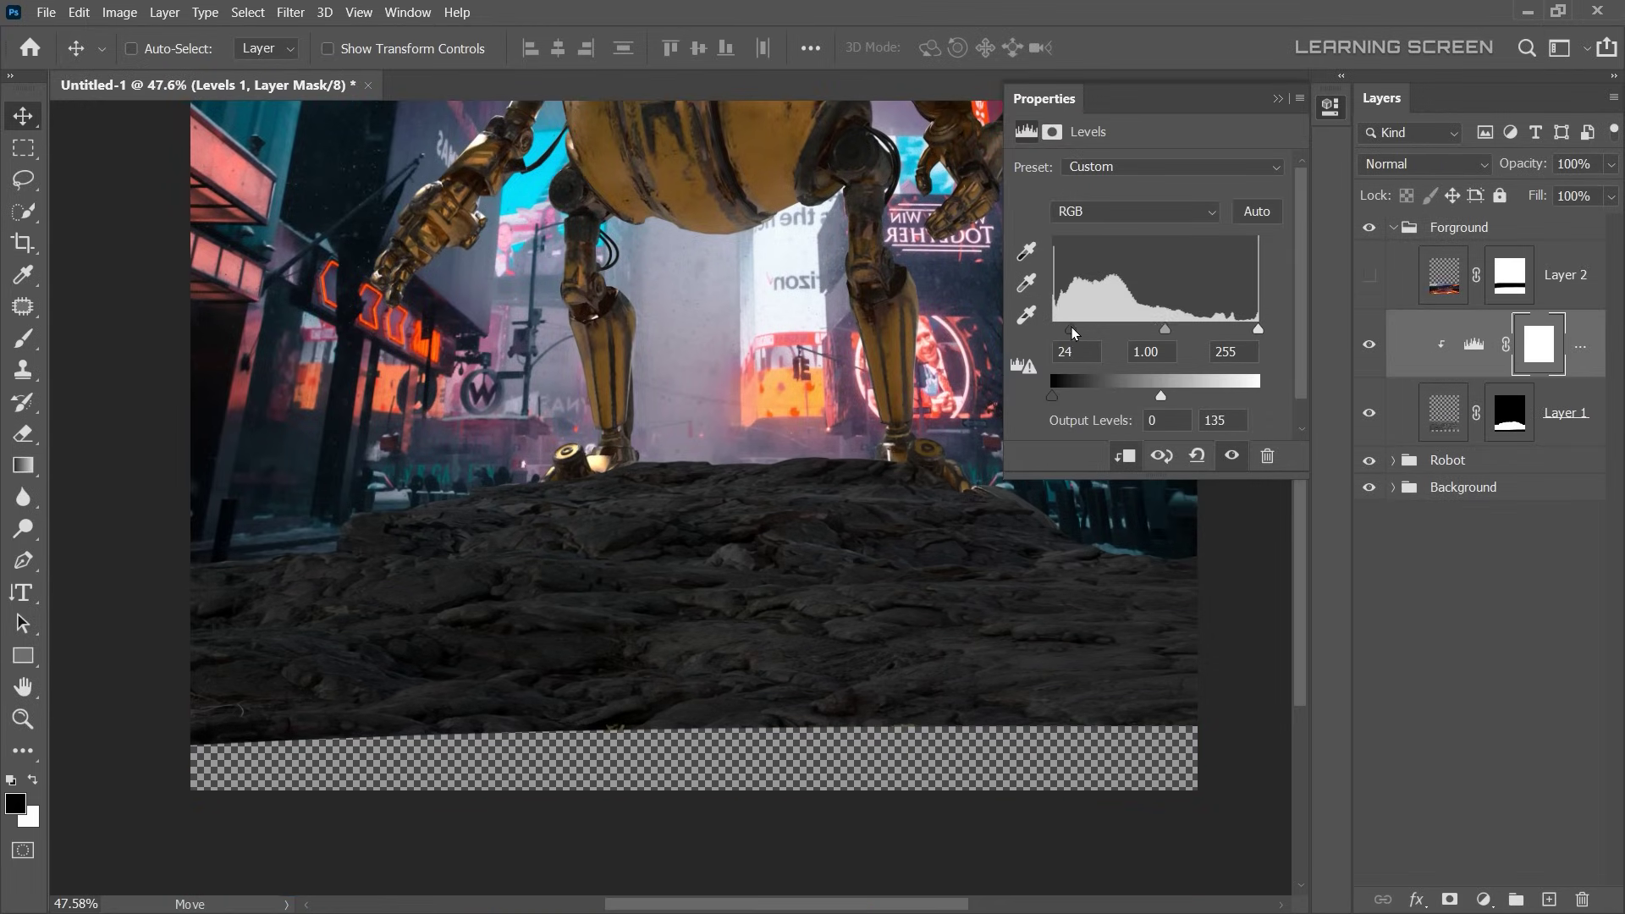
pyautogui.click(1277, 101)
# - Add a Color Balance to the rock layer, pushing it slightly toward blue
pyautogui.click(1482, 900)
pyautogui.click(1497, 720)
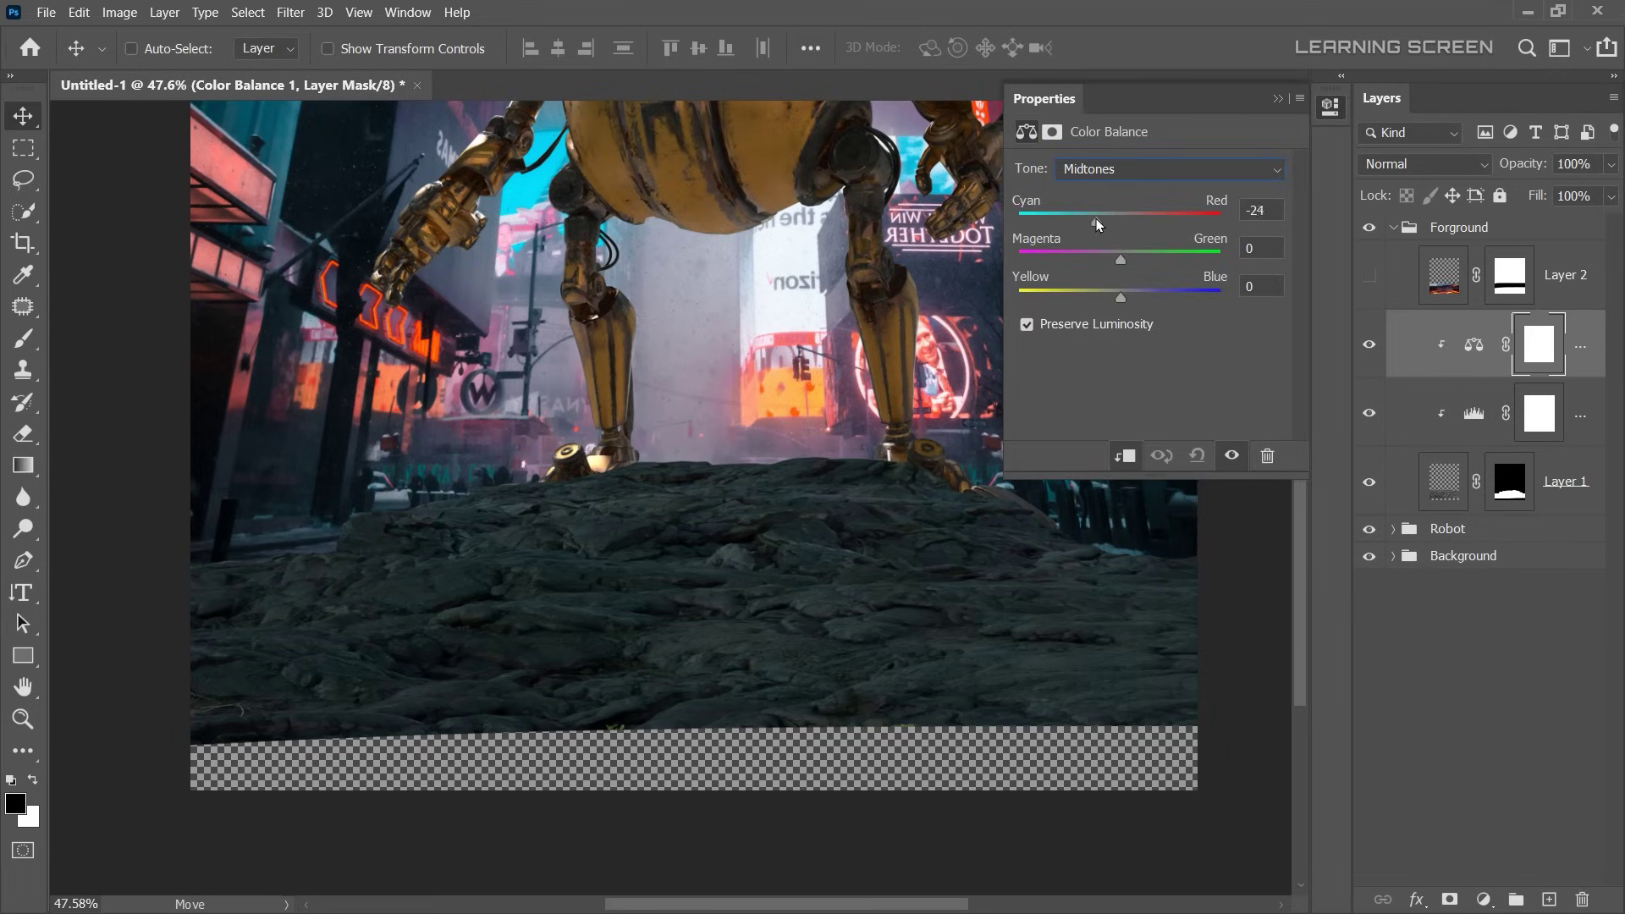
pyautogui.moveTo(1131, 300); pyautogui.dragTo(1132, 299)
pyautogui.click(1126, 169)
pyautogui.click(1278, 99)
# - Add a second Levels that brightens the rock by lowering the white input
pyautogui.click(1474, 344)
pyautogui.click(1482, 900)
pyautogui.click(1497, 620)
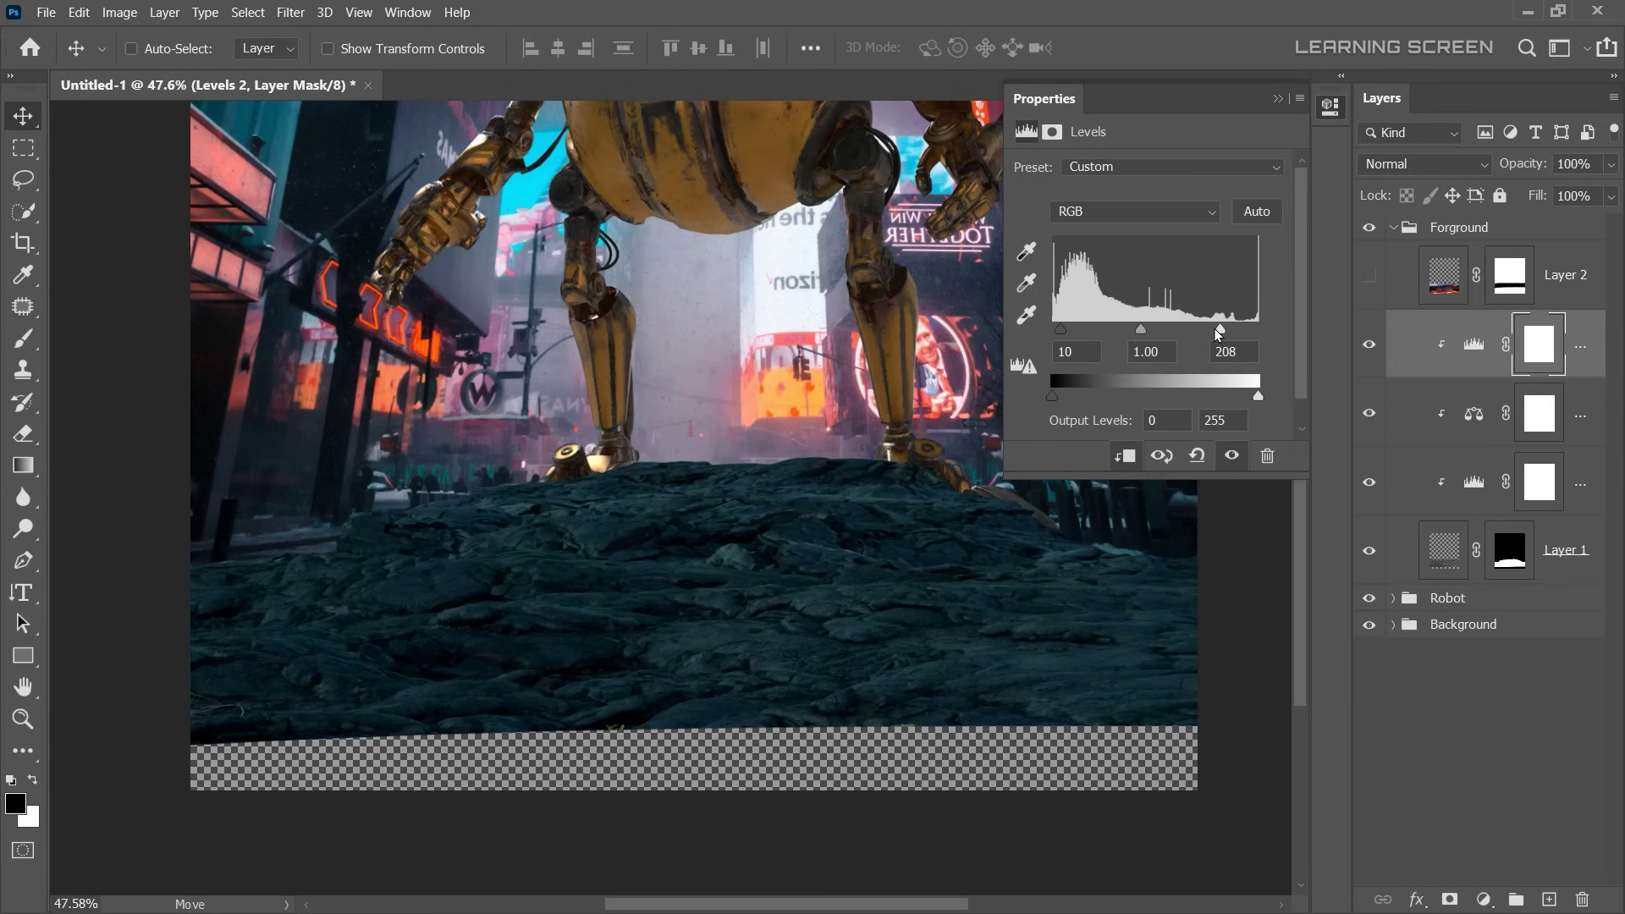
pyautogui.moveTo(1217, 332); pyautogui.dragTo(1100, 330)
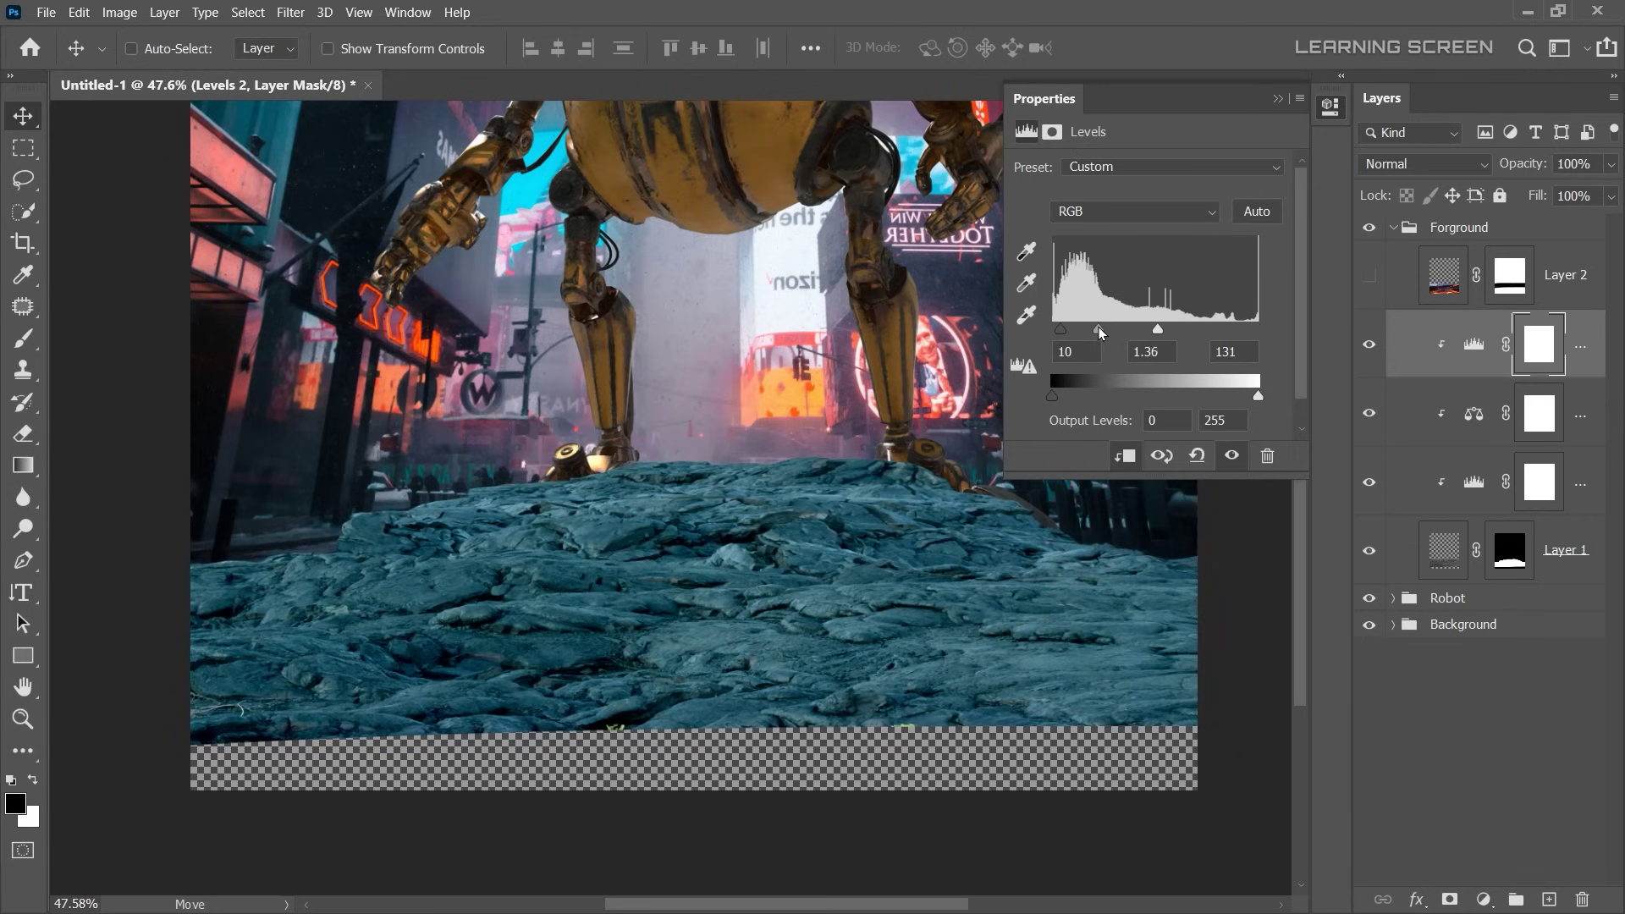
pyautogui.click(1276, 100)
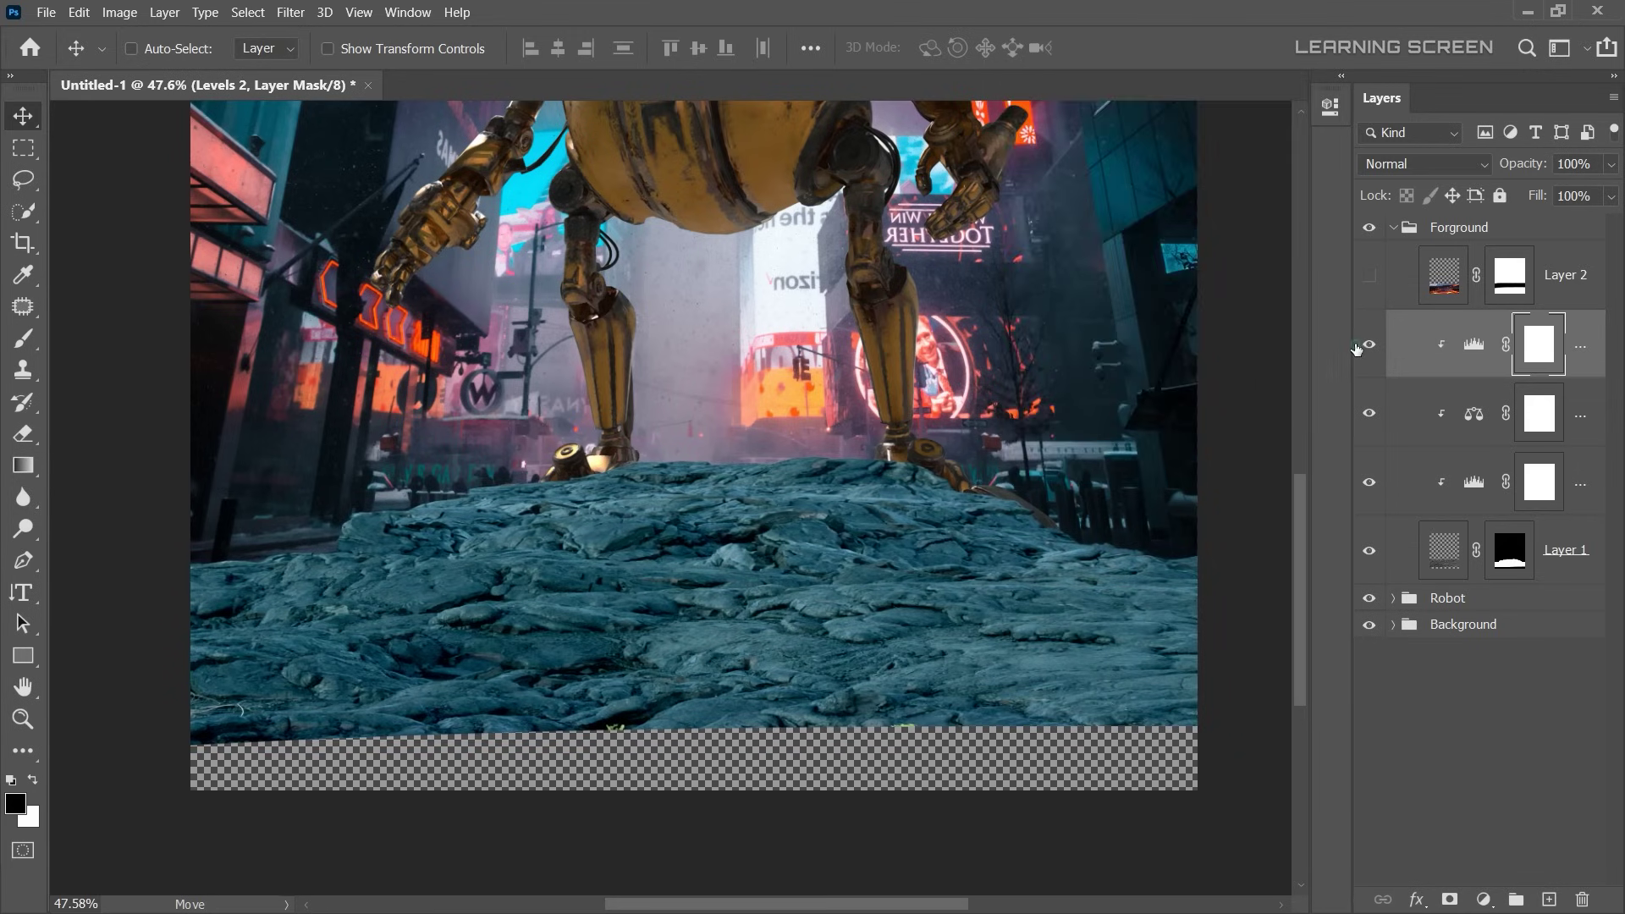
# - Set Blend If on Levels 2 so the brightening affects only the rock's lighter areas
pyautogui.click(1415, 899)
pyautogui.click(1444, 690)
pyautogui.moveTo(1033, 551)
pyautogui.mouseDown()
pyautogui.moveTo(1189, 551)
pyautogui.moveTo(1052, 552)
pyautogui.mouseUp()
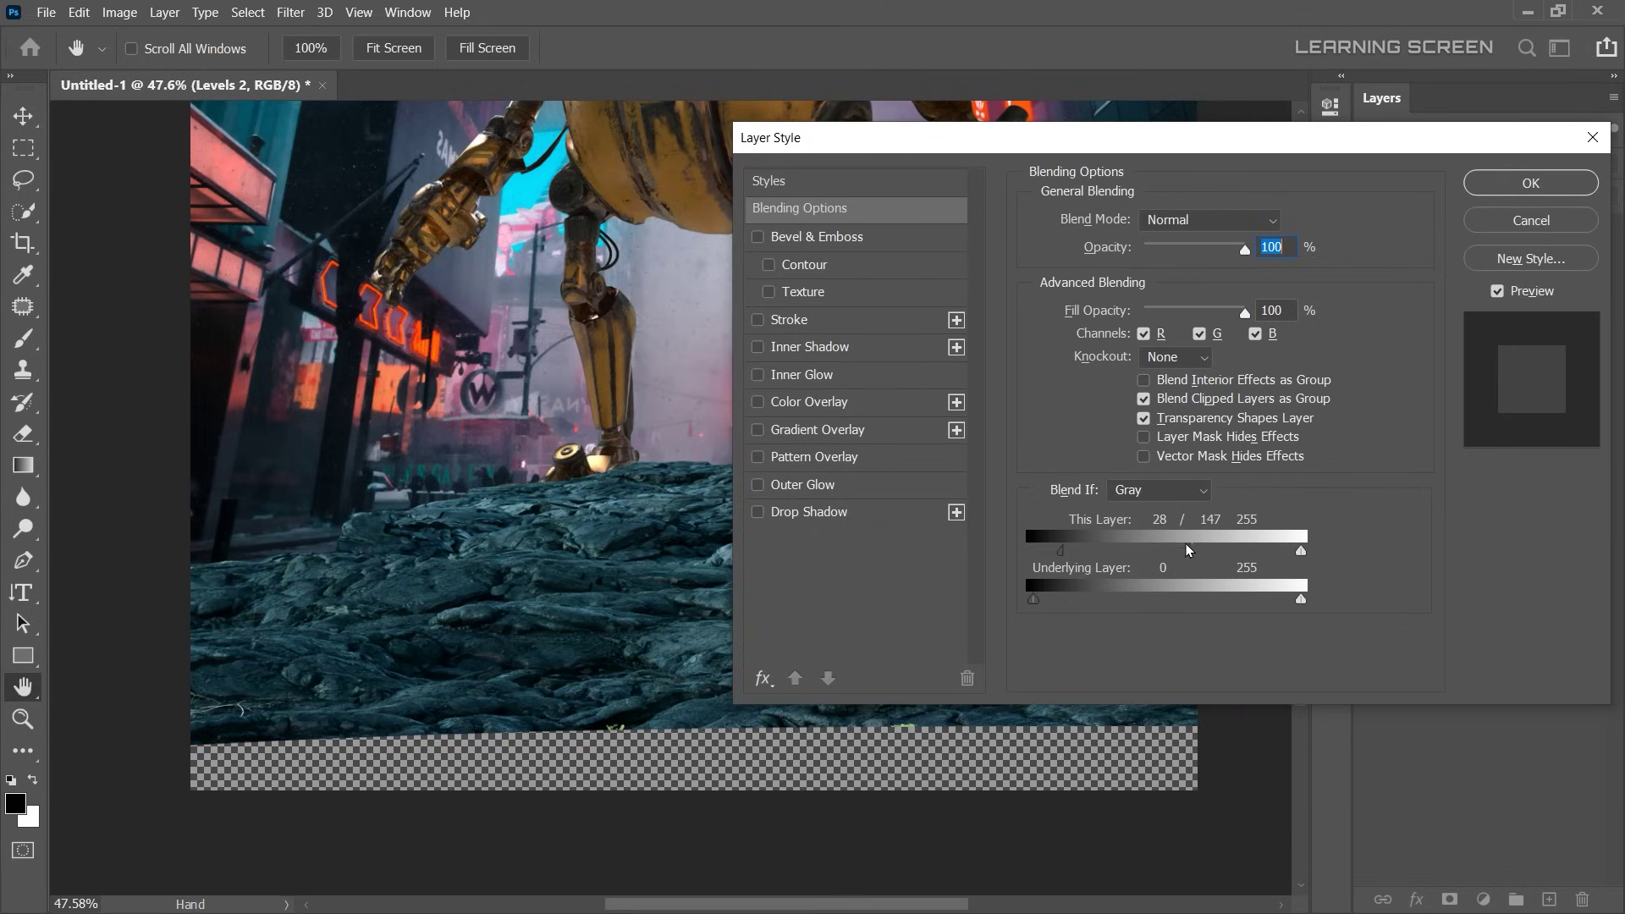
pyautogui.click(1526, 183)
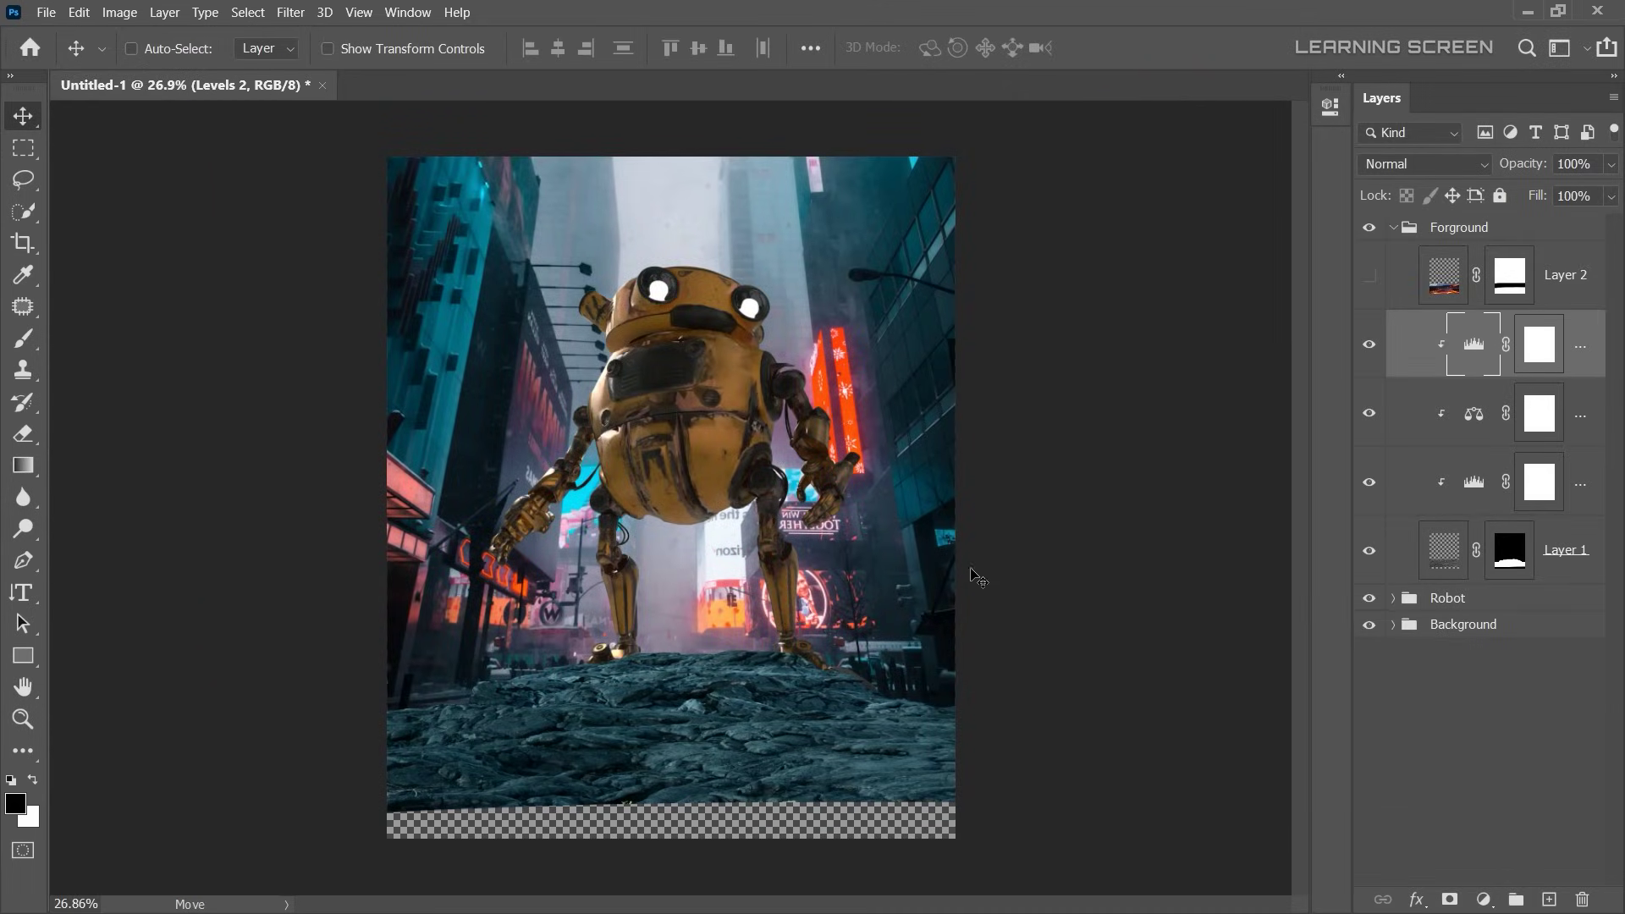
# - Add another rock Color Balance shifting midtones toward cyan and blue and cooling shadows slightly
pyautogui.click(1483, 898)
pyautogui.click(1510, 719)
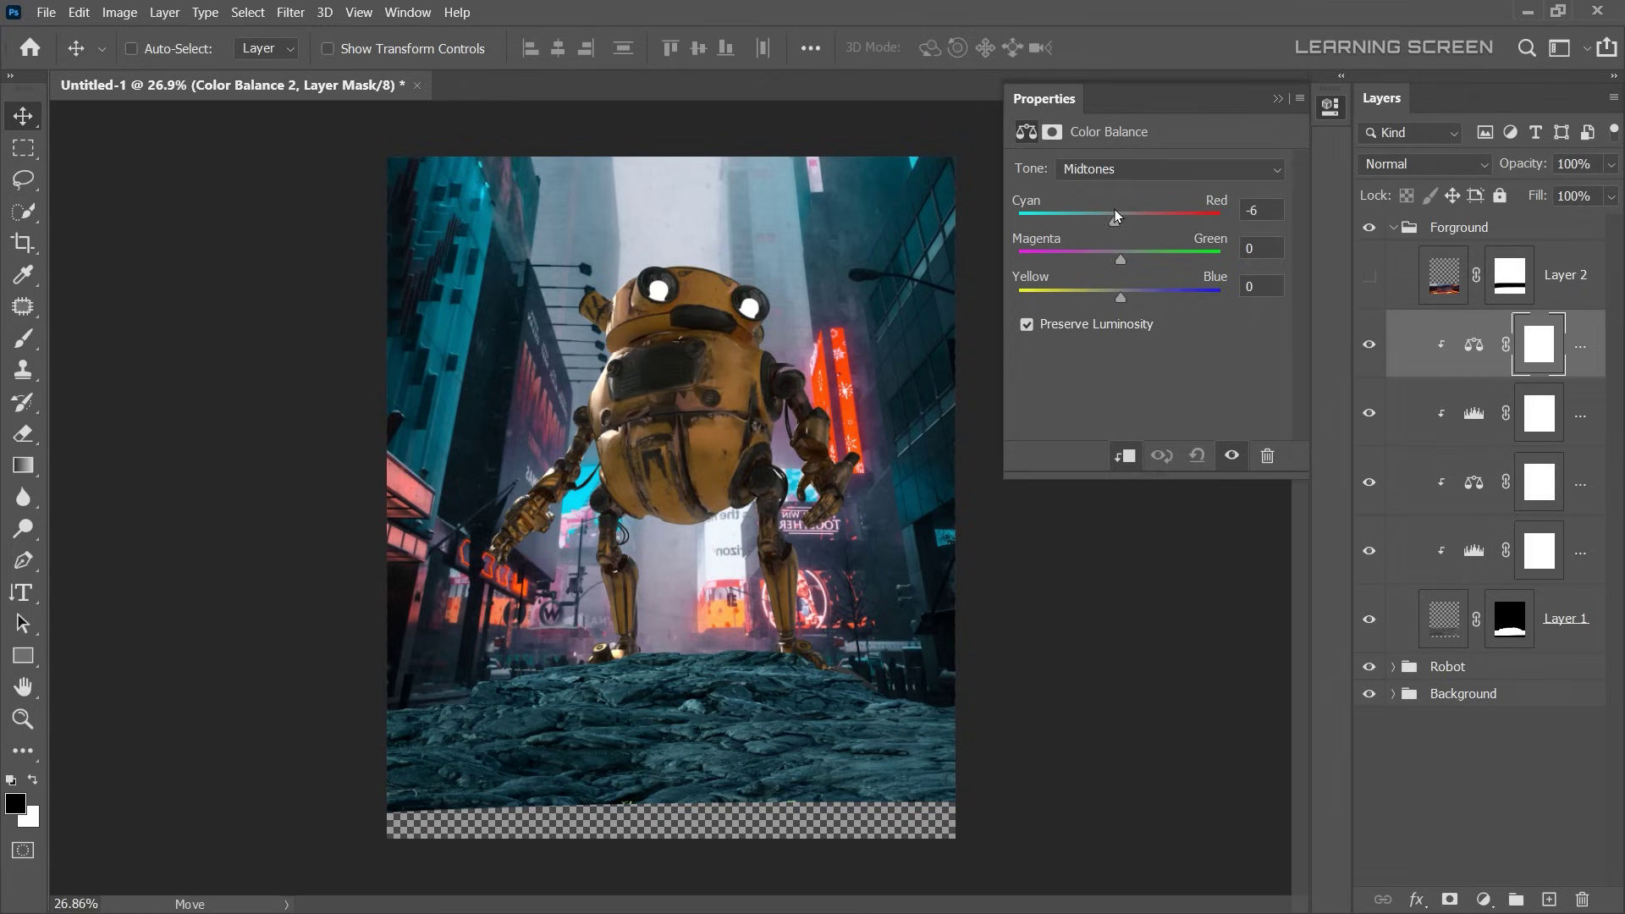
pyautogui.moveTo(1115, 213); pyautogui.dragTo(1109, 216)
pyautogui.moveTo(1120, 296); pyautogui.dragTo(1128, 296)
pyautogui.press('Up')
pyautogui.moveTo(1119, 217); pyautogui.dragTo(1115, 218)
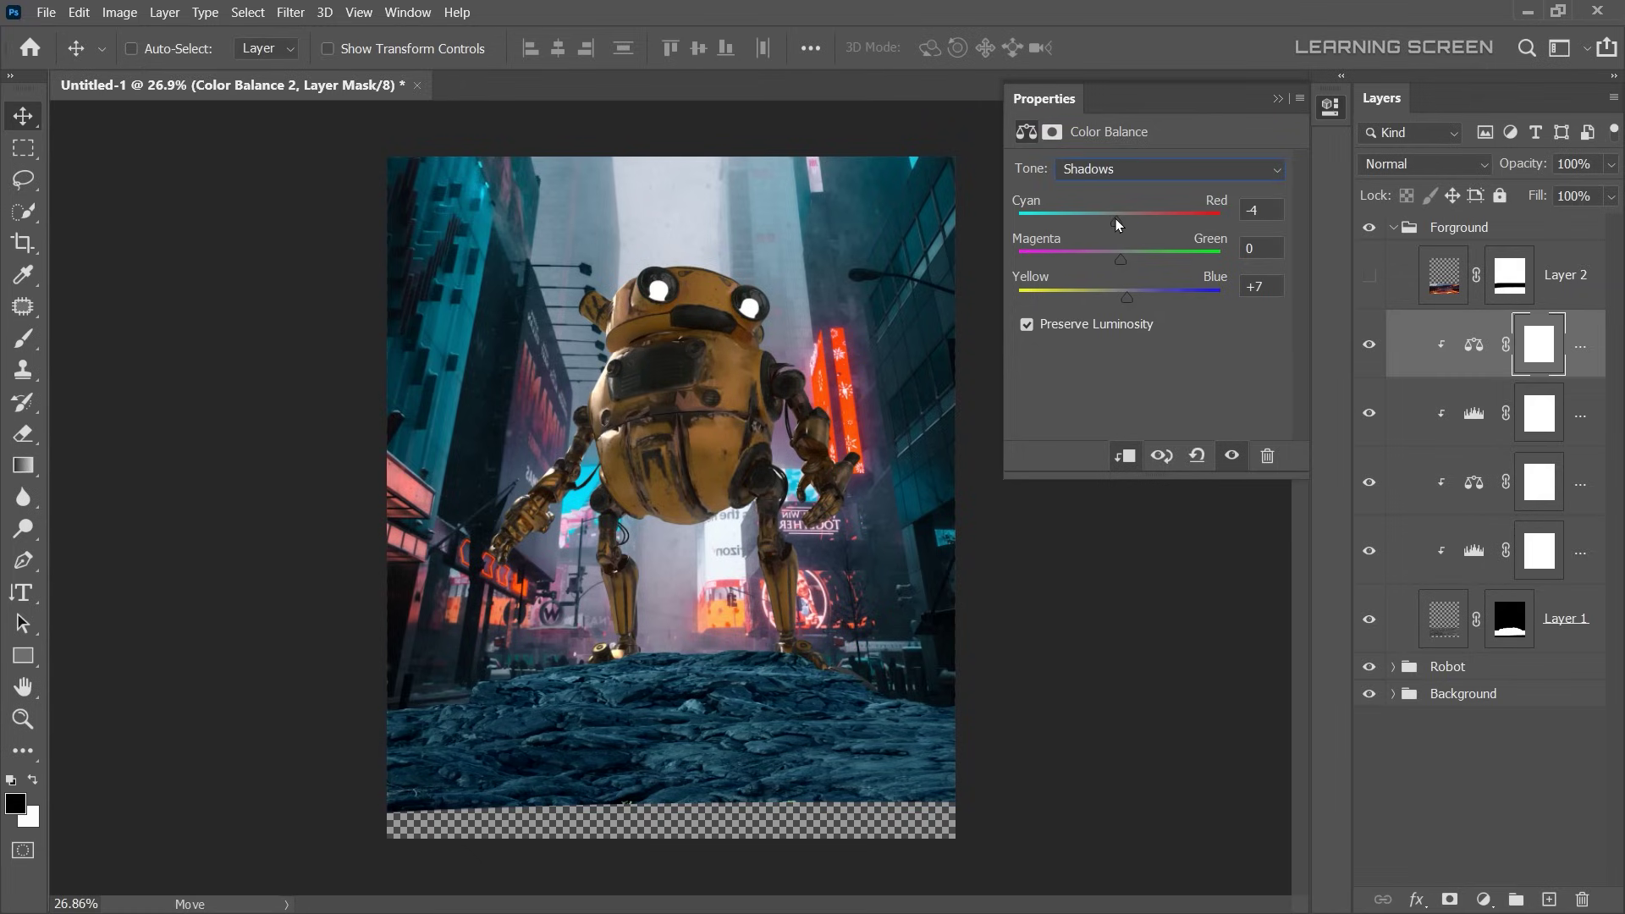
pyautogui.click(1276, 99)
# - Show the lava and give it a Color Balance with shadows Cyan-Red -52, Yellow-Blue +3
pyautogui.click(1368, 275)
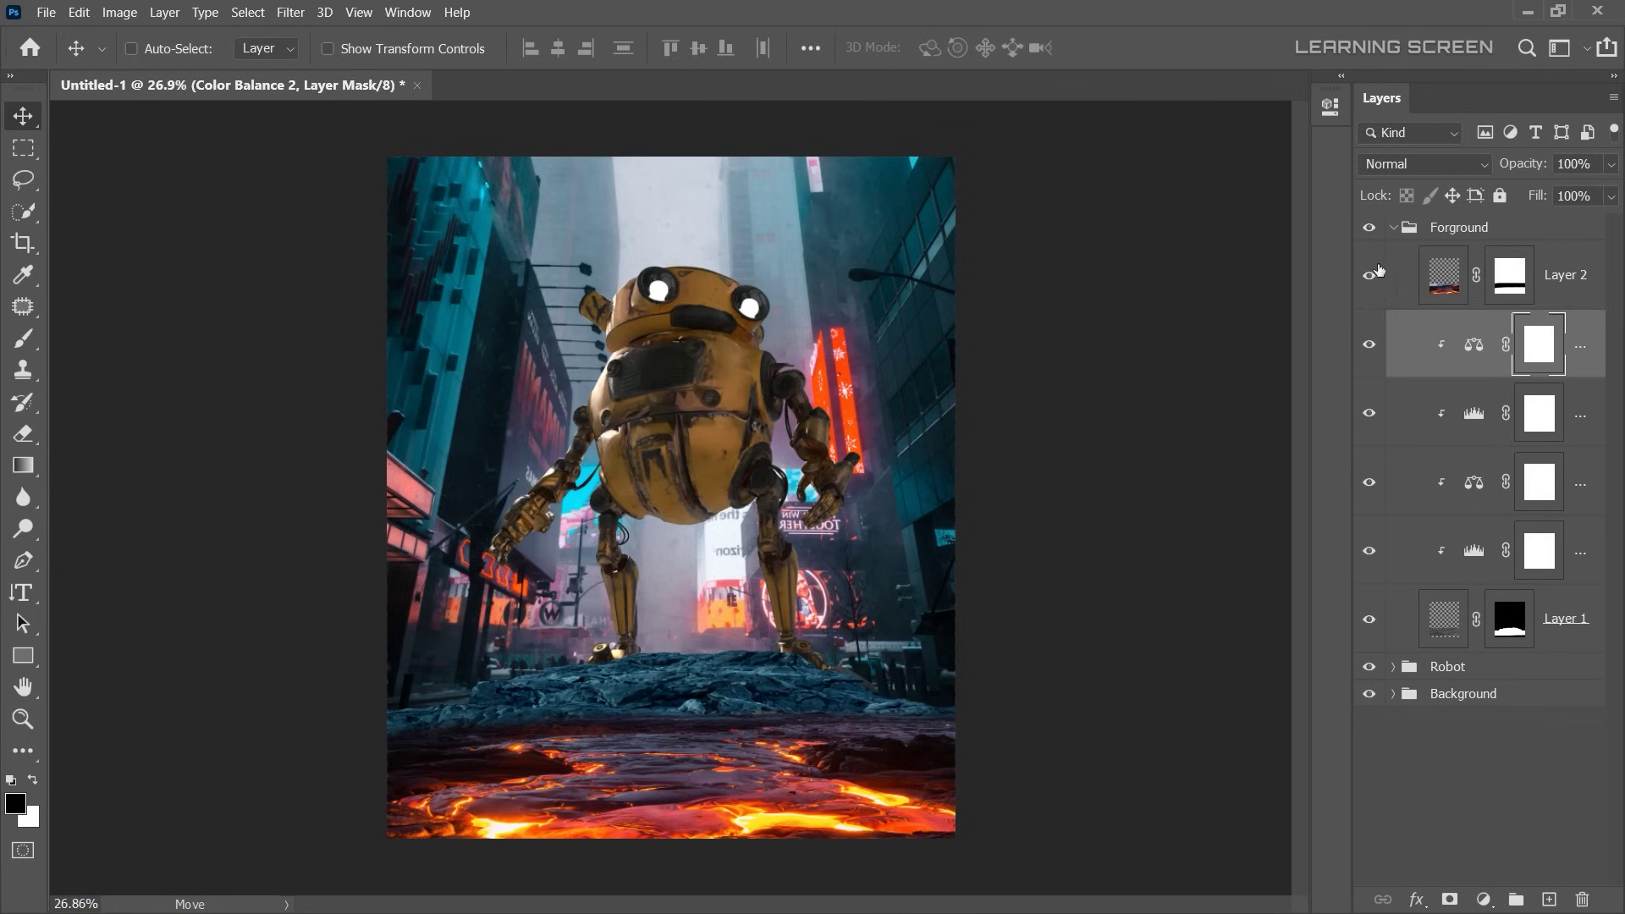
pyautogui.click(1447, 279)
pyautogui.click(1482, 899)
pyautogui.click(1489, 707)
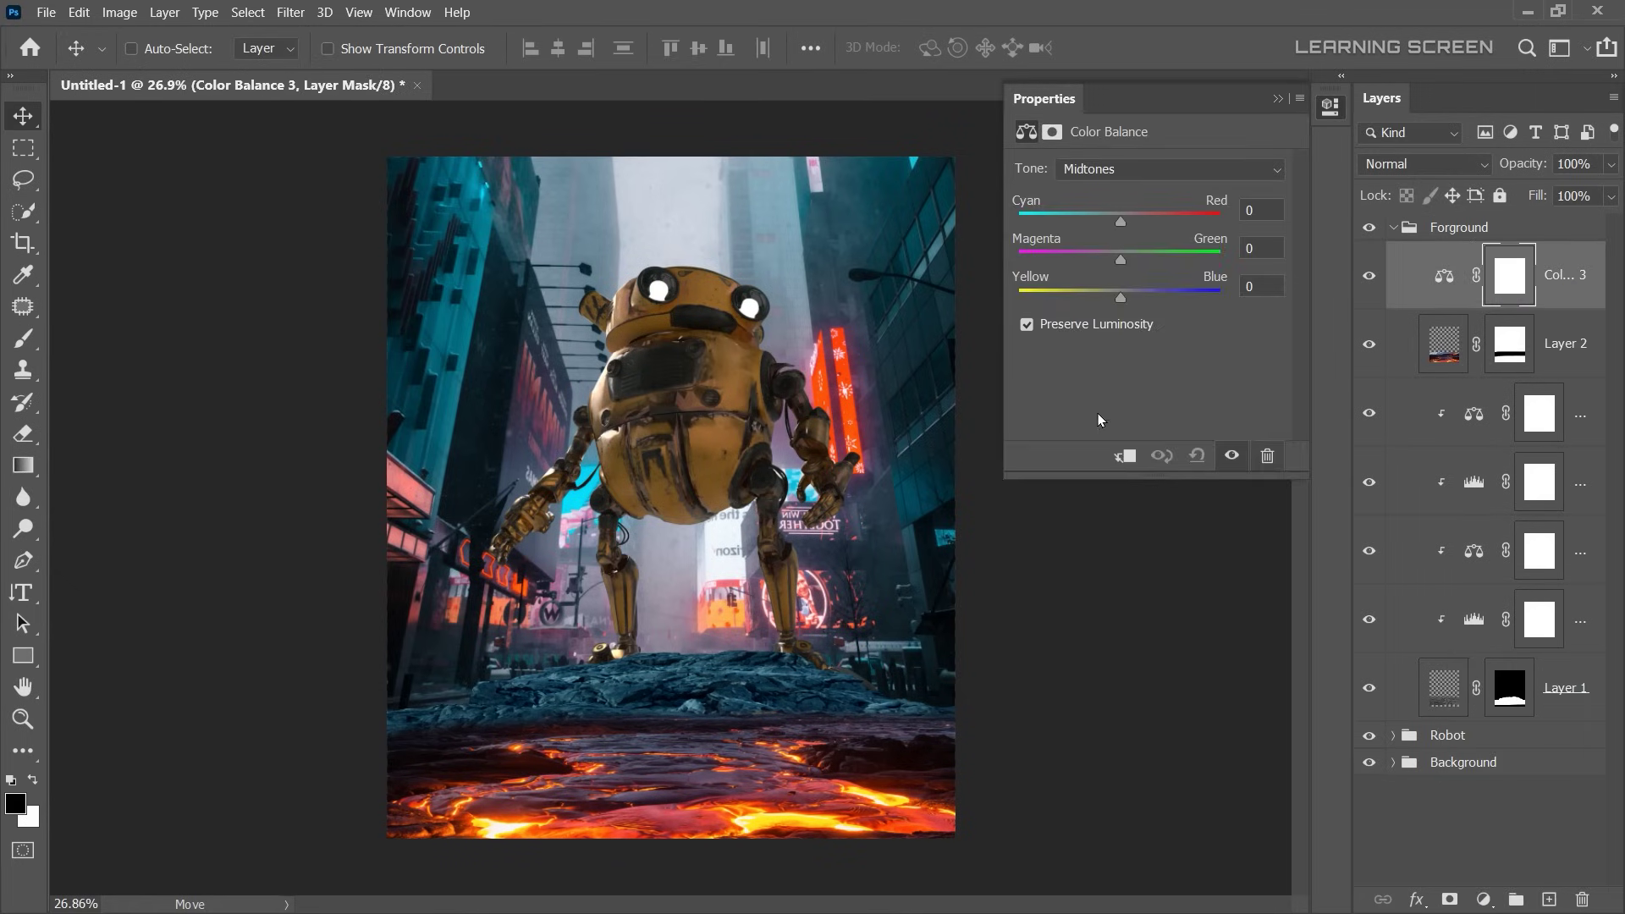
pyautogui.click(1168, 168)
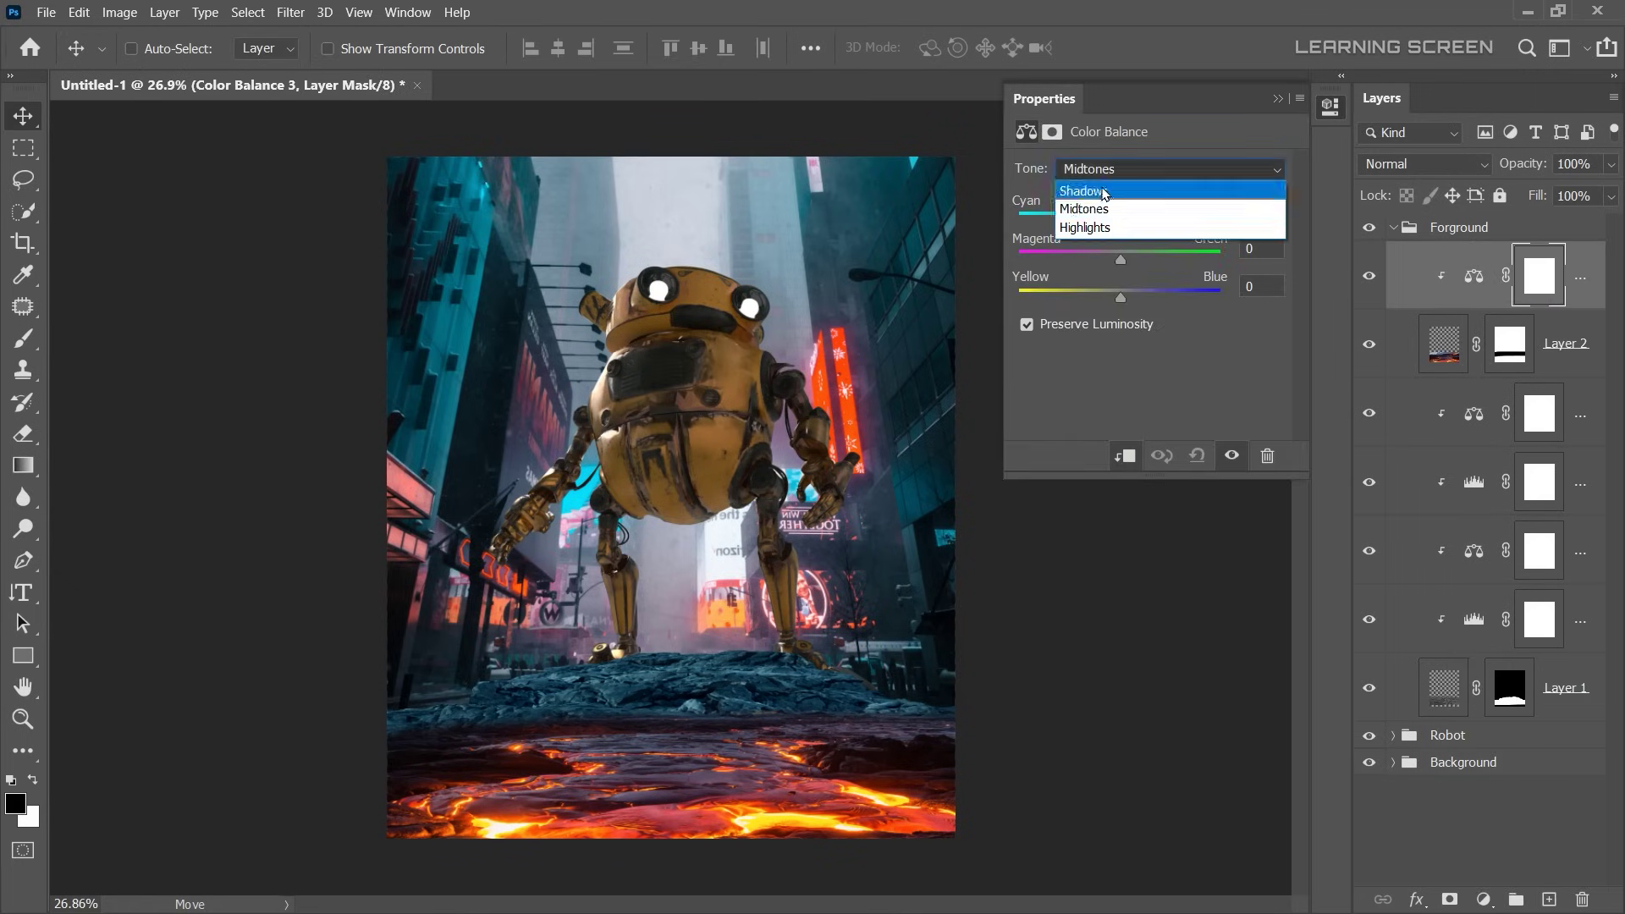
pyautogui.click(1092, 193)
pyautogui.moveTo(1120, 221); pyautogui.dragTo(1067, 222)
pyautogui.moveTo(1121, 298); pyautogui.dragTo(1125, 298)
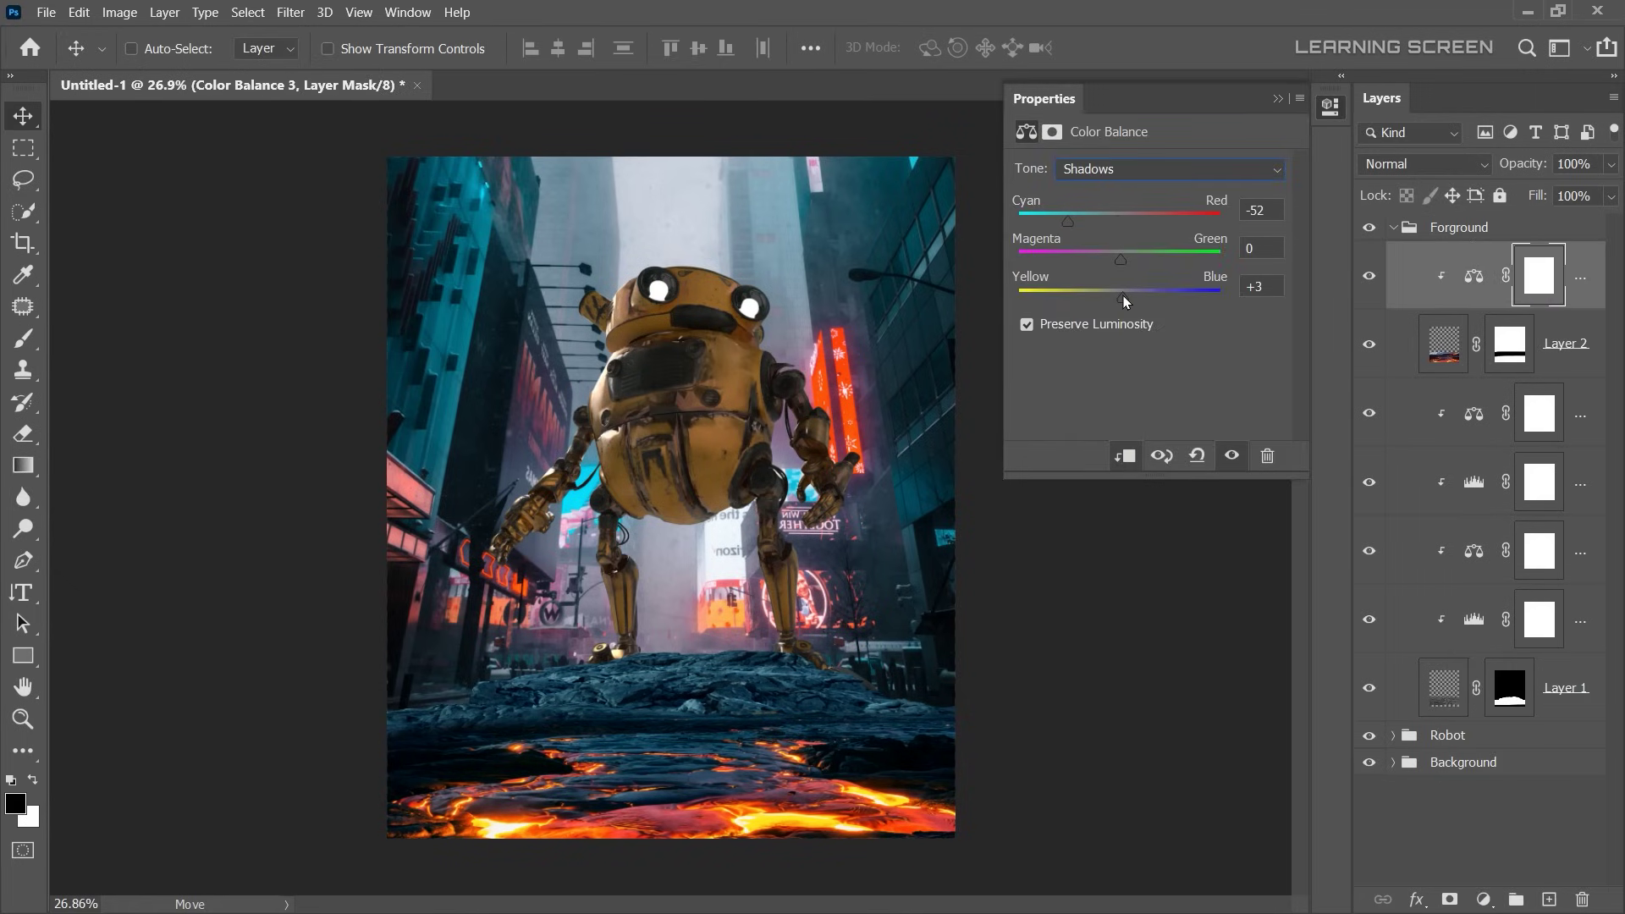
pyautogui.click(1277, 99)
# - Reselect the lava layer to start adding a Levels adjustment to it
pyautogui.scroll(3, 835, 741)
pyautogui.click(1444, 343)
pyautogui.click(1483, 899)
# - Add a Levels adjustment raising the midtones to brighten the lava, comparing before and after
pyautogui.click(1487, 608)
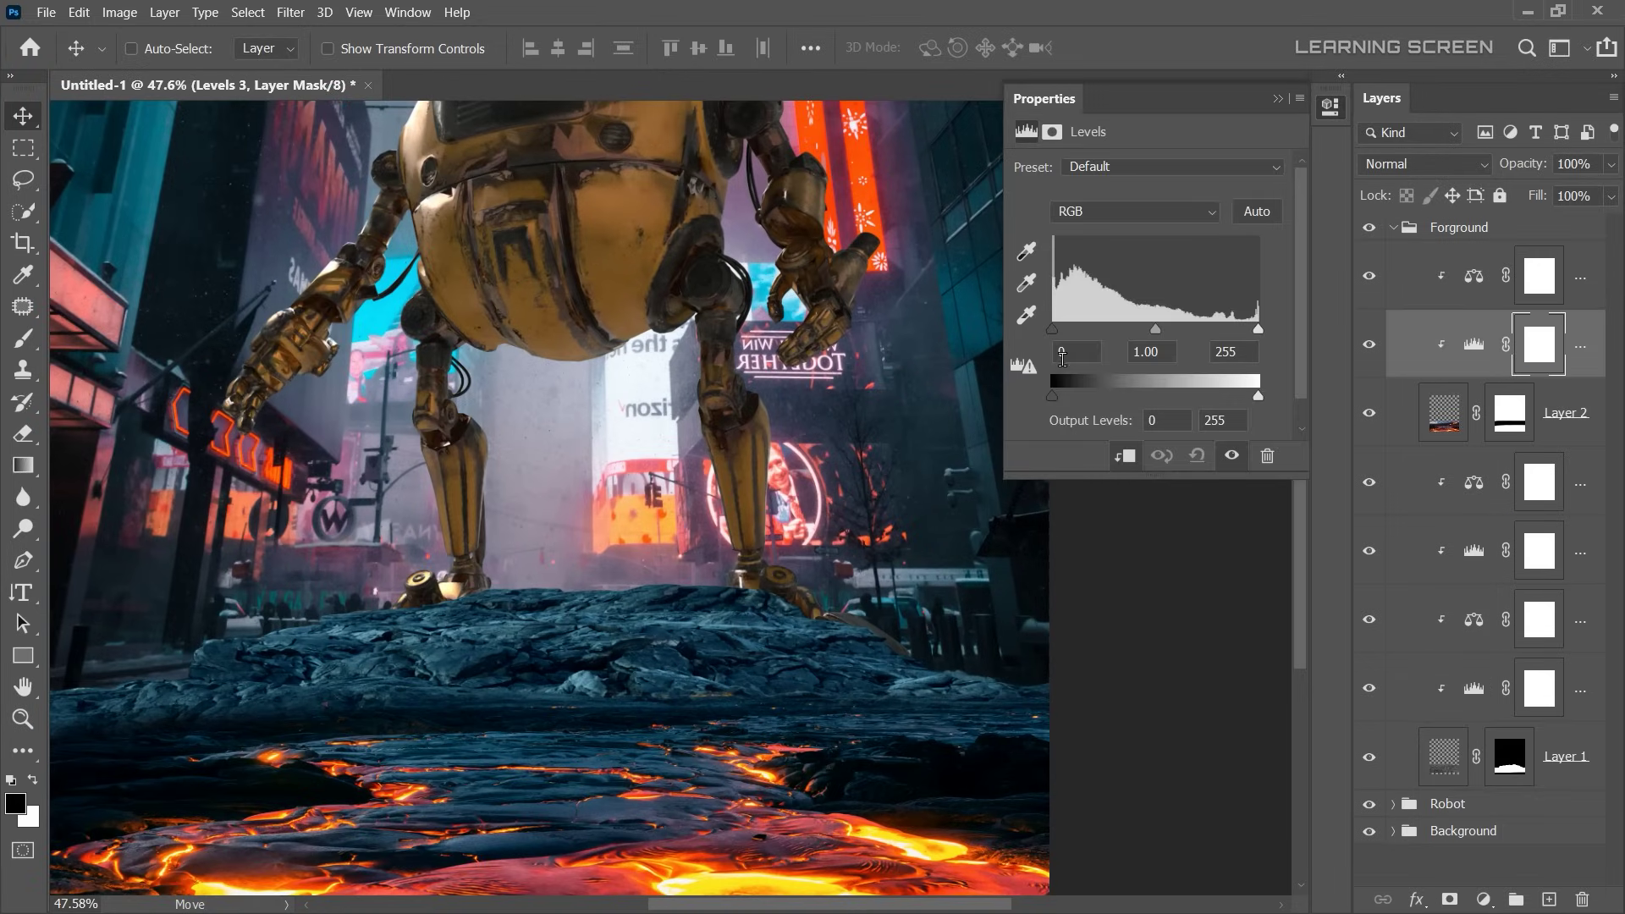
pyautogui.moveTo(1155, 330); pyautogui.dragTo(1130, 332)
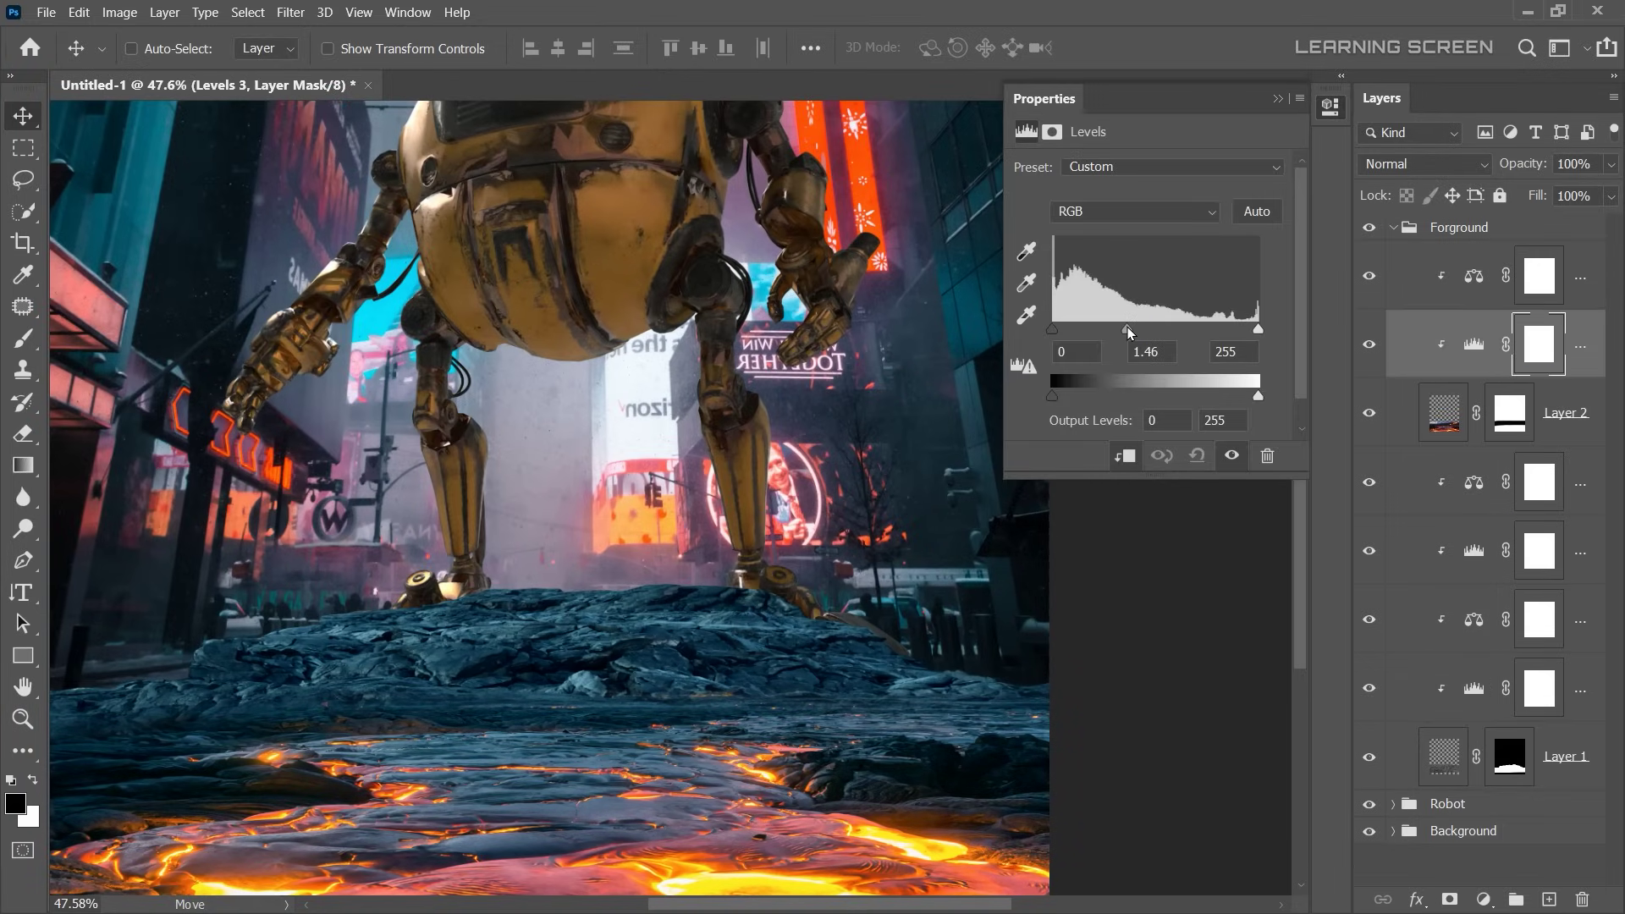
pyautogui.click(1277, 98)
pyautogui.moveTo(636, 762); pyautogui.dragTo(742, 567)
pyautogui.click(1368, 344)
pyautogui.click(1368, 344)
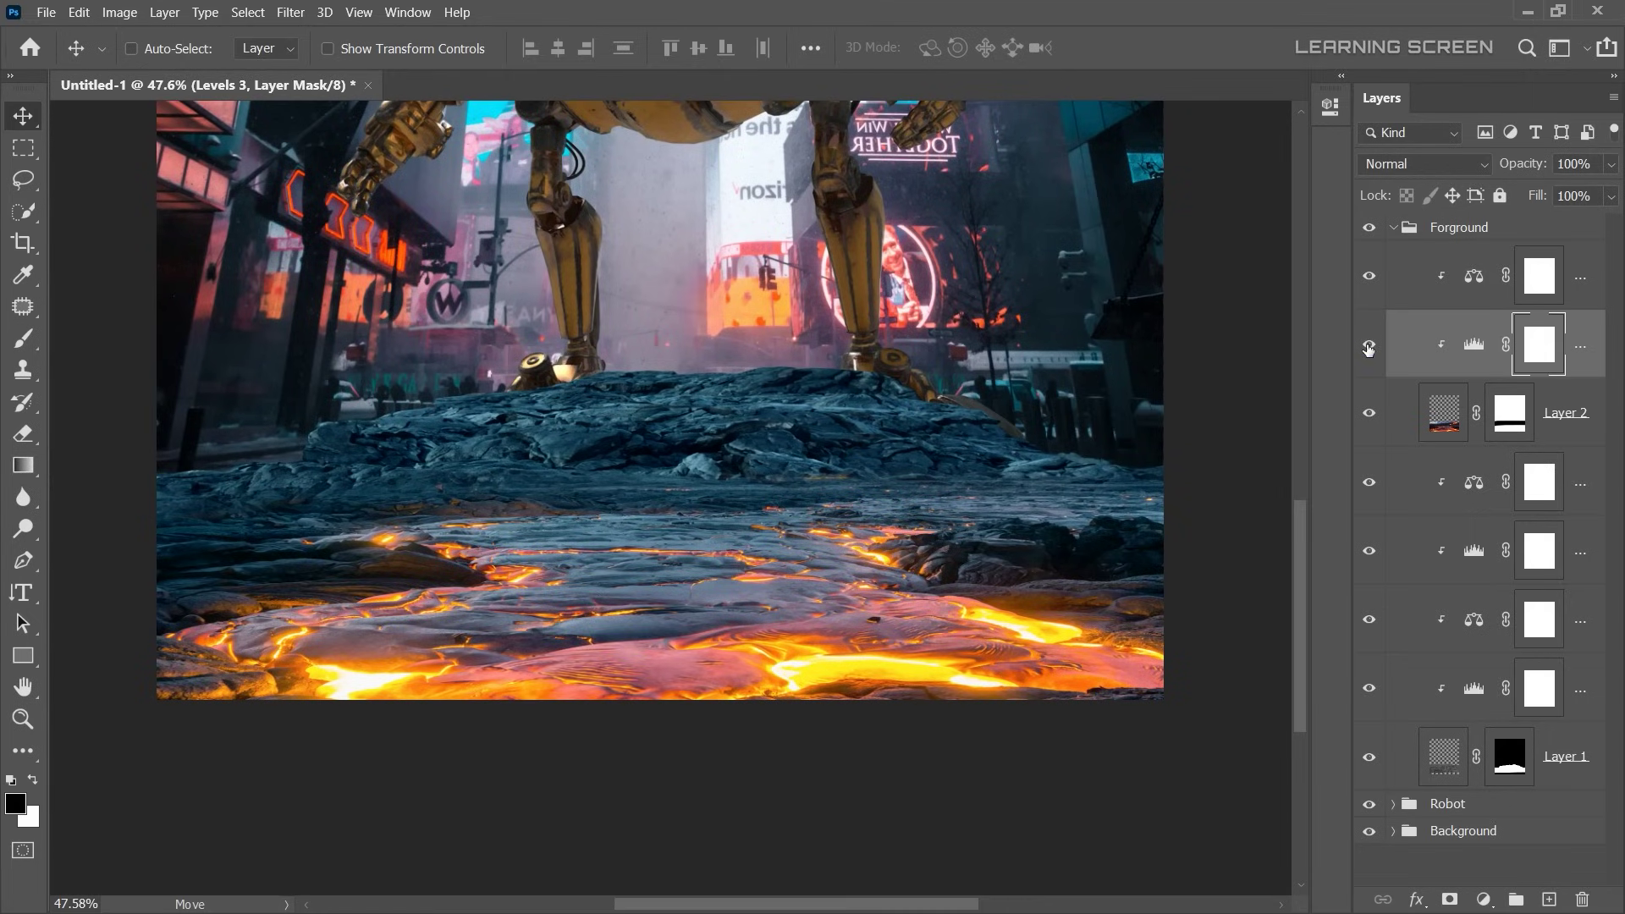
# - With a 250 px brush, paint the Levels mask to hide brightening on lower and middle lava
pyautogui.press('b')
pyautogui.rightClick(724, 418)
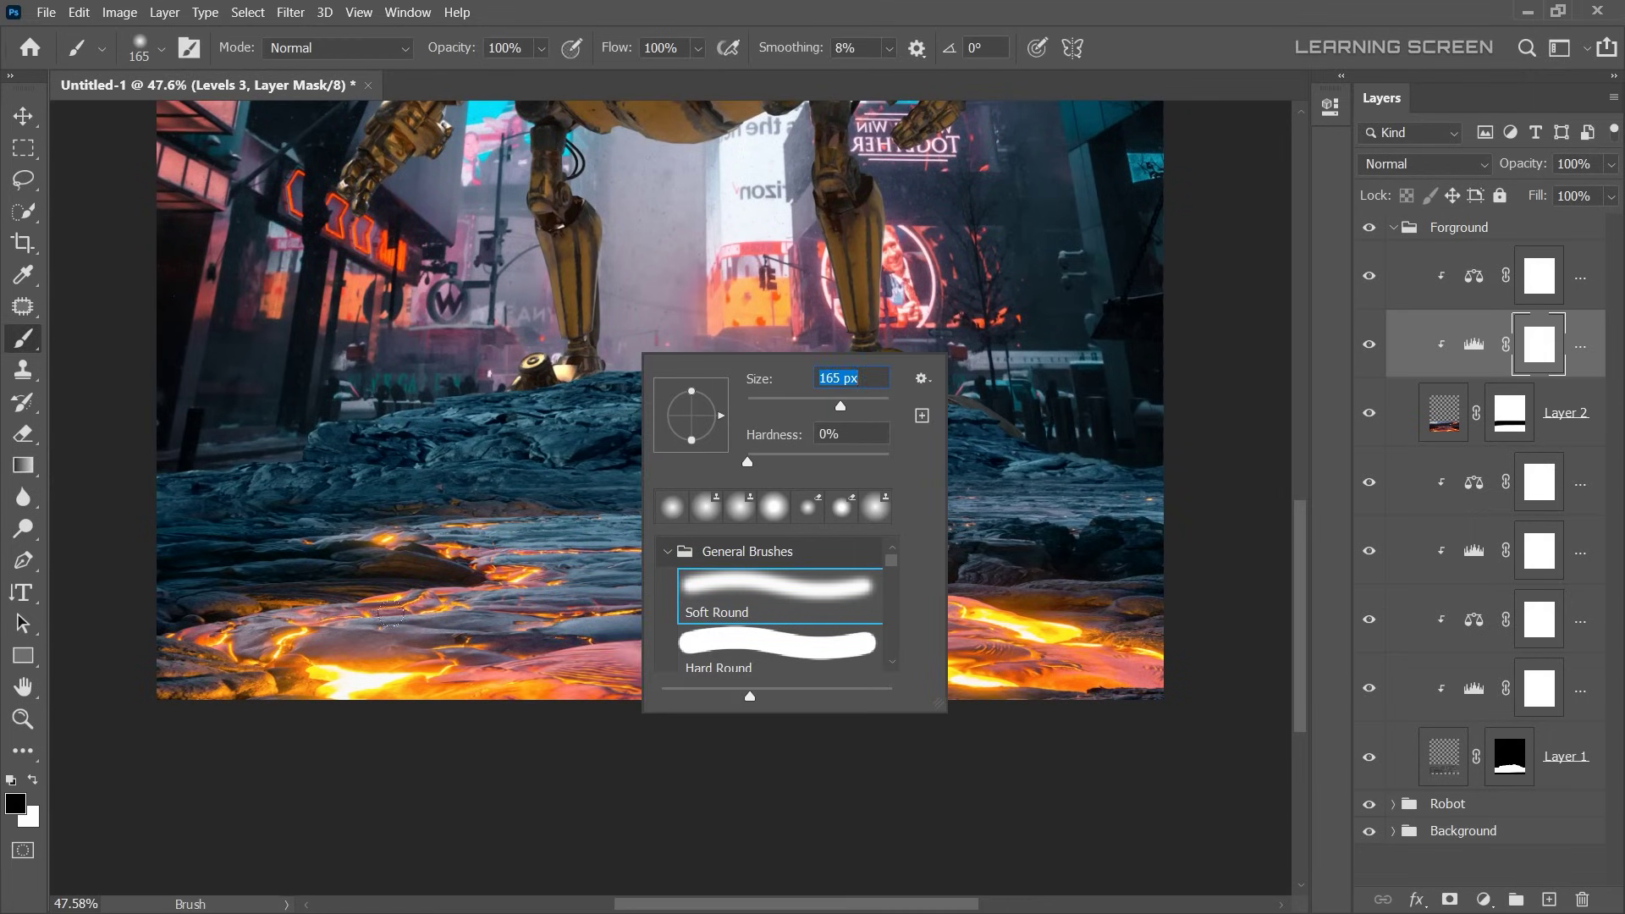
pyautogui.write('250')
pyautogui.press('Return')
pyautogui.moveTo(288, 677); pyautogui.dragTo(1100, 651)
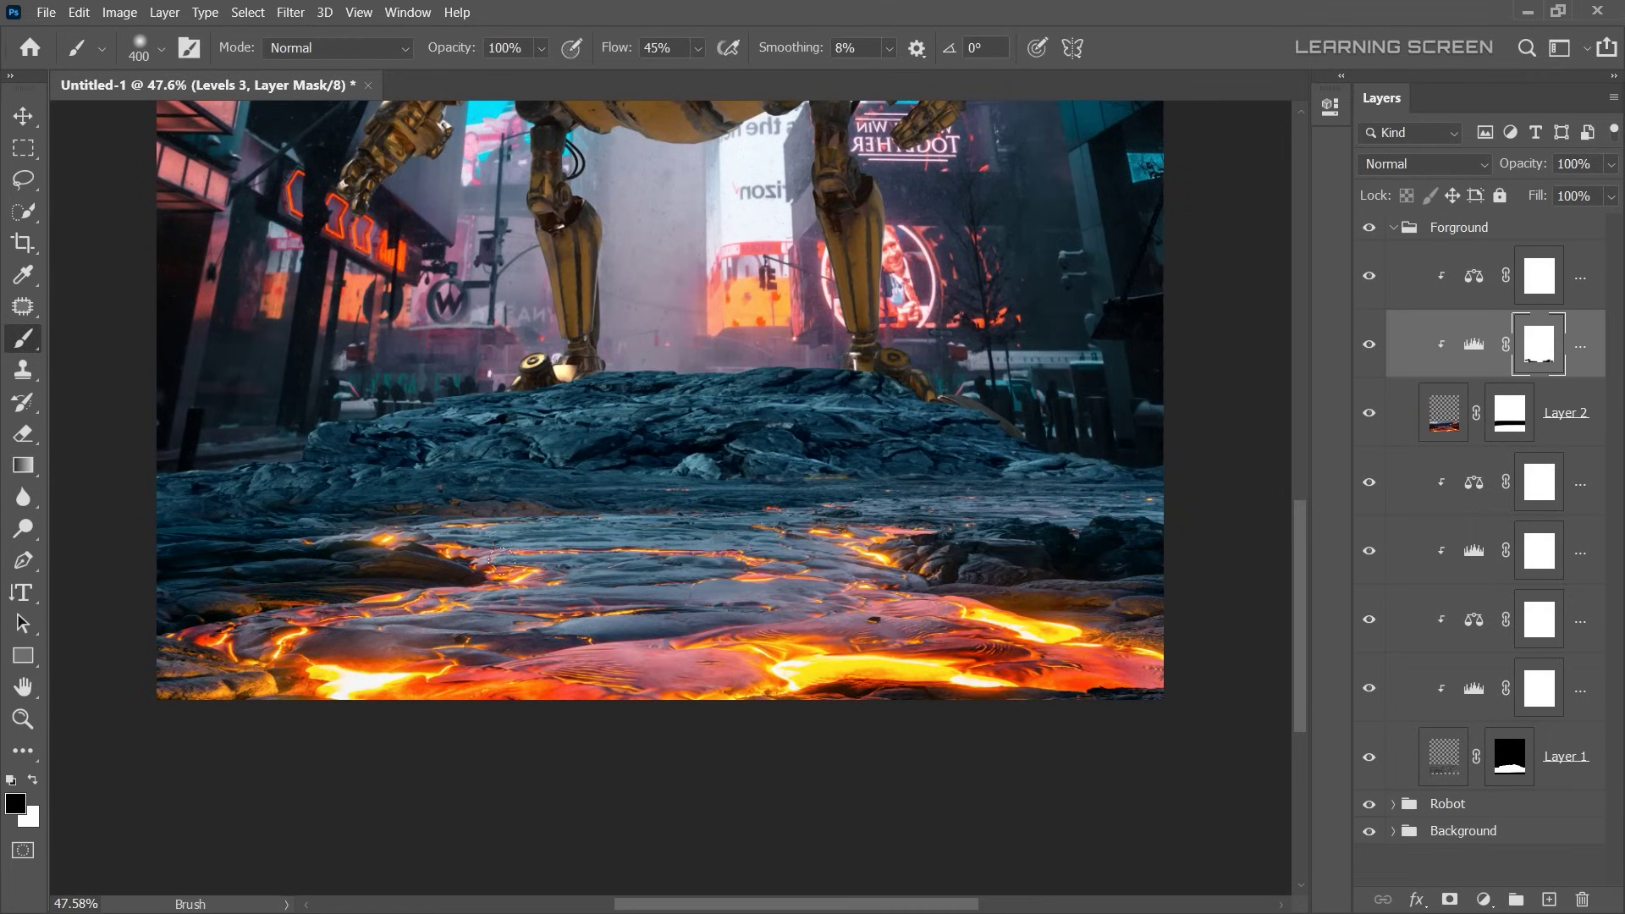
pyautogui.moveTo(502, 559); pyautogui.dragTo(846, 592)
pyautogui.scroll(3, 381, 510)
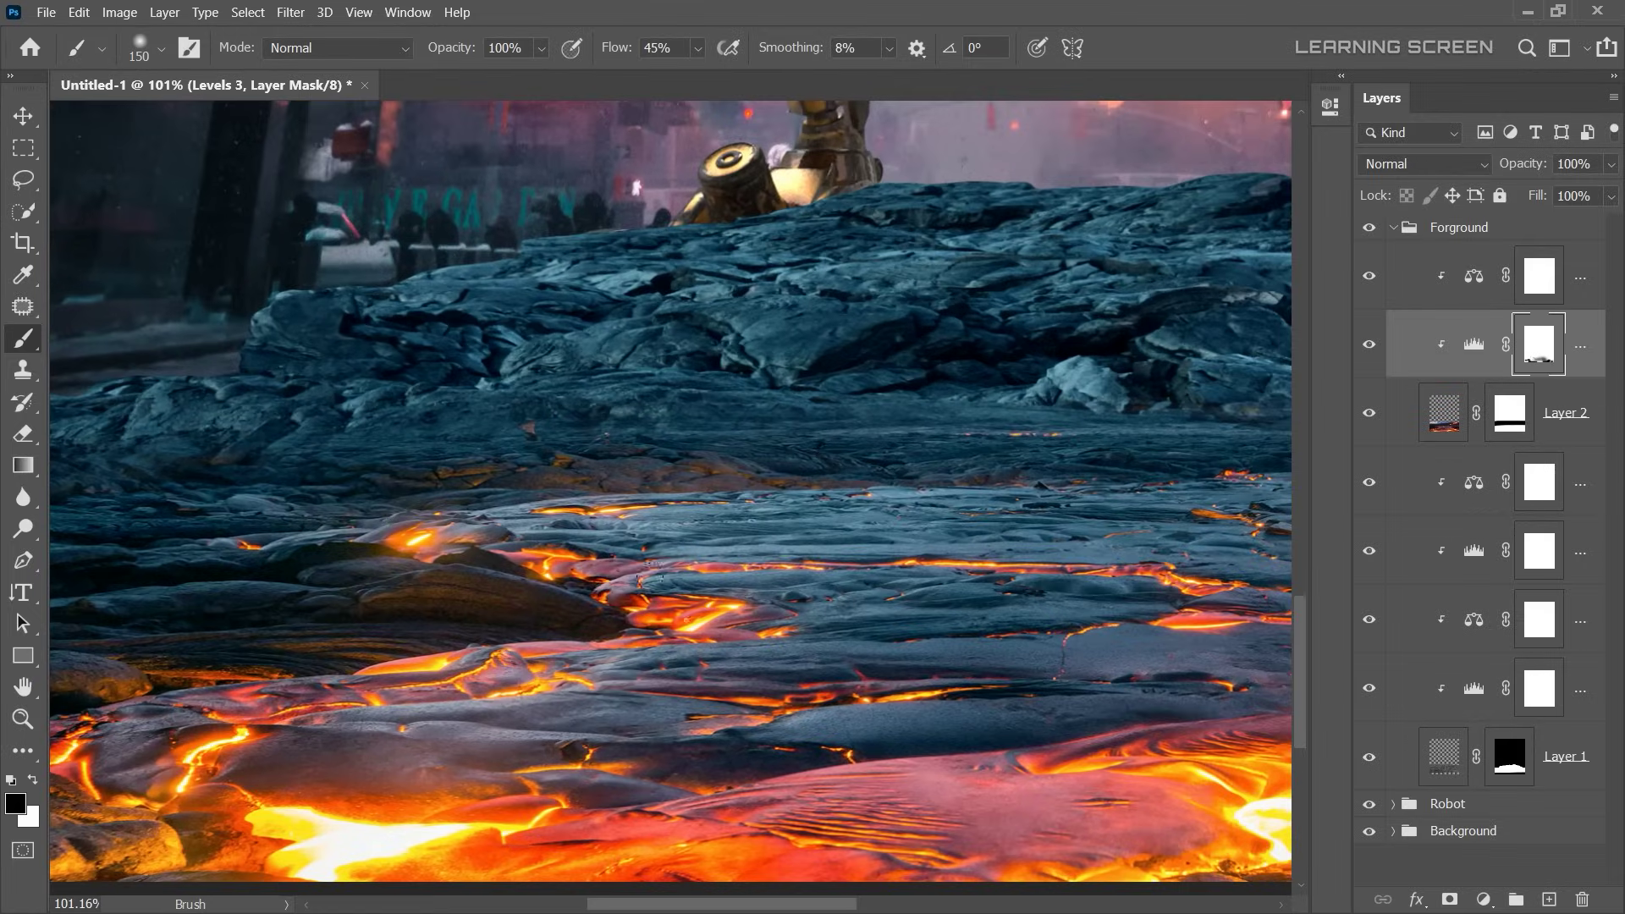
pyautogui.moveTo(508, 516); pyautogui.dragTo(1113, 508)
pyautogui.scroll(-2, 1112, 495)
pyautogui.press('[')
pyautogui.scroll(-3, 802, 624)
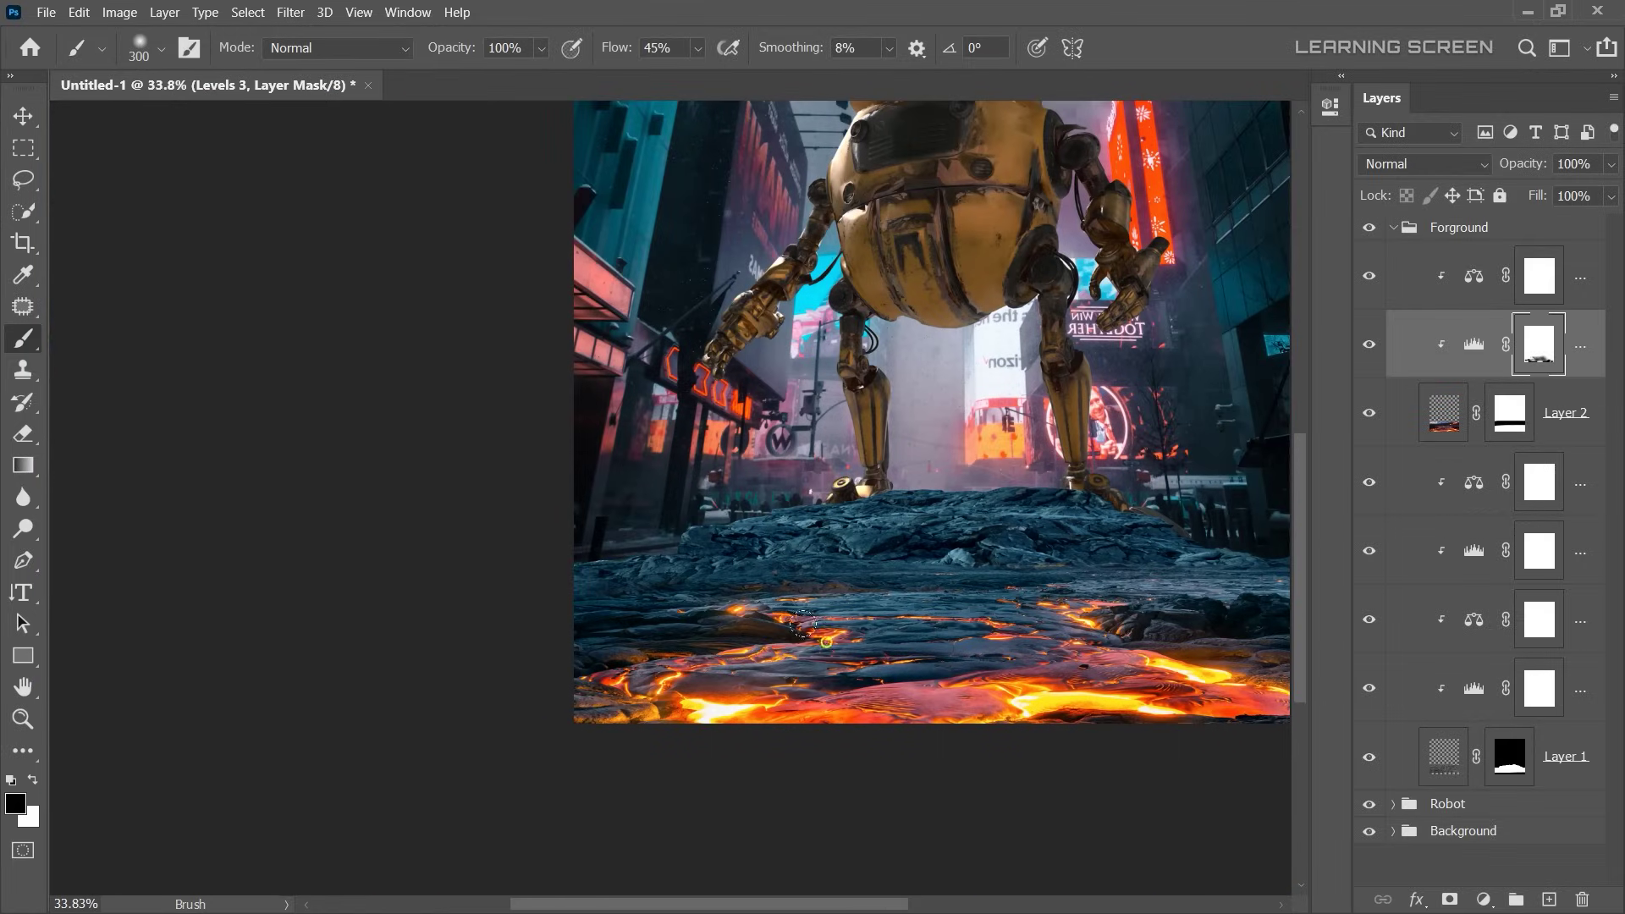
pyautogui.press('[')
pyautogui.scroll(4, 787, 601)
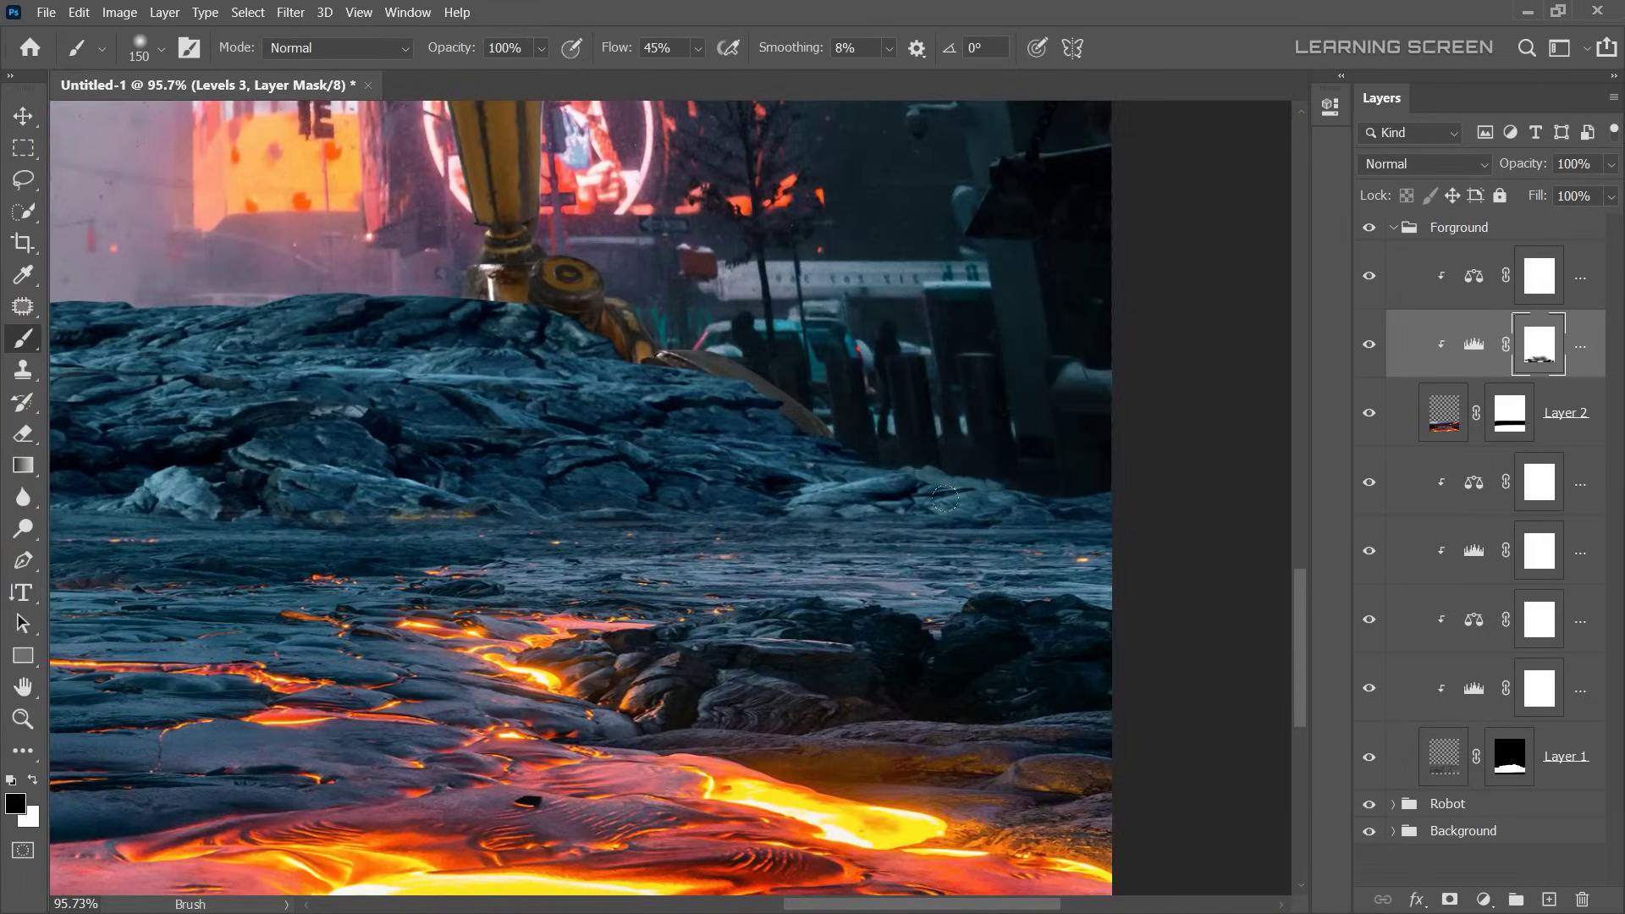
pyautogui.scroll(1, 944, 499)
# - Refine Layer 2's mask near the robot's feet, then fit the whole image on screen
pyautogui.click(1494, 425)
pyautogui.rightClick(532, 481)
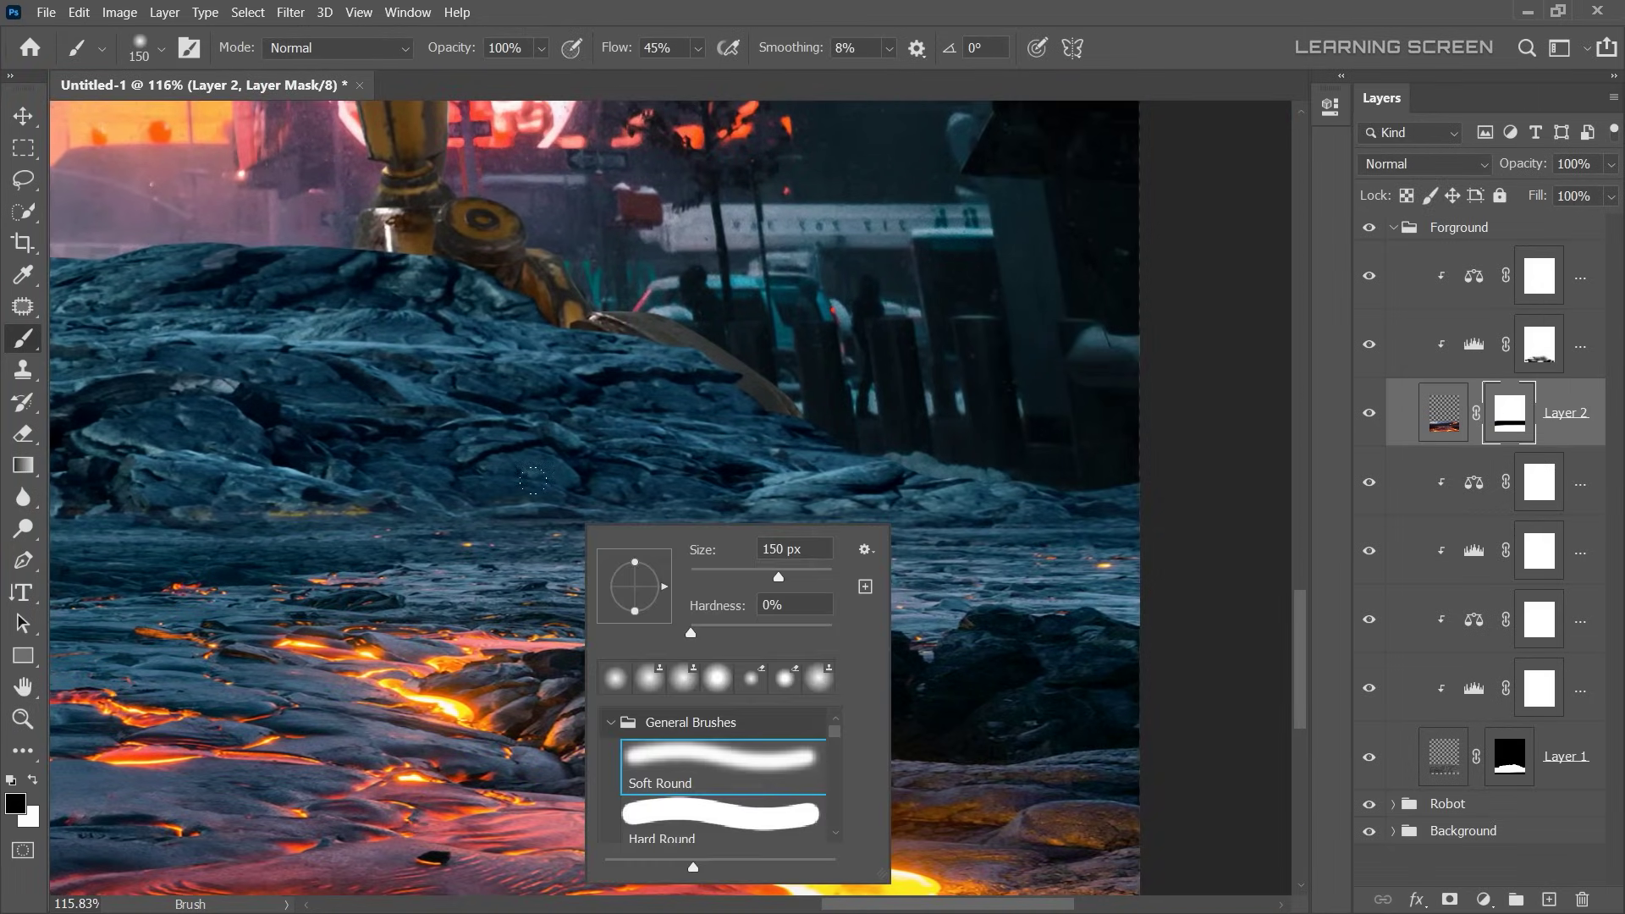
pyautogui.press('Escape')
pyautogui.scroll(3, 686, 355)
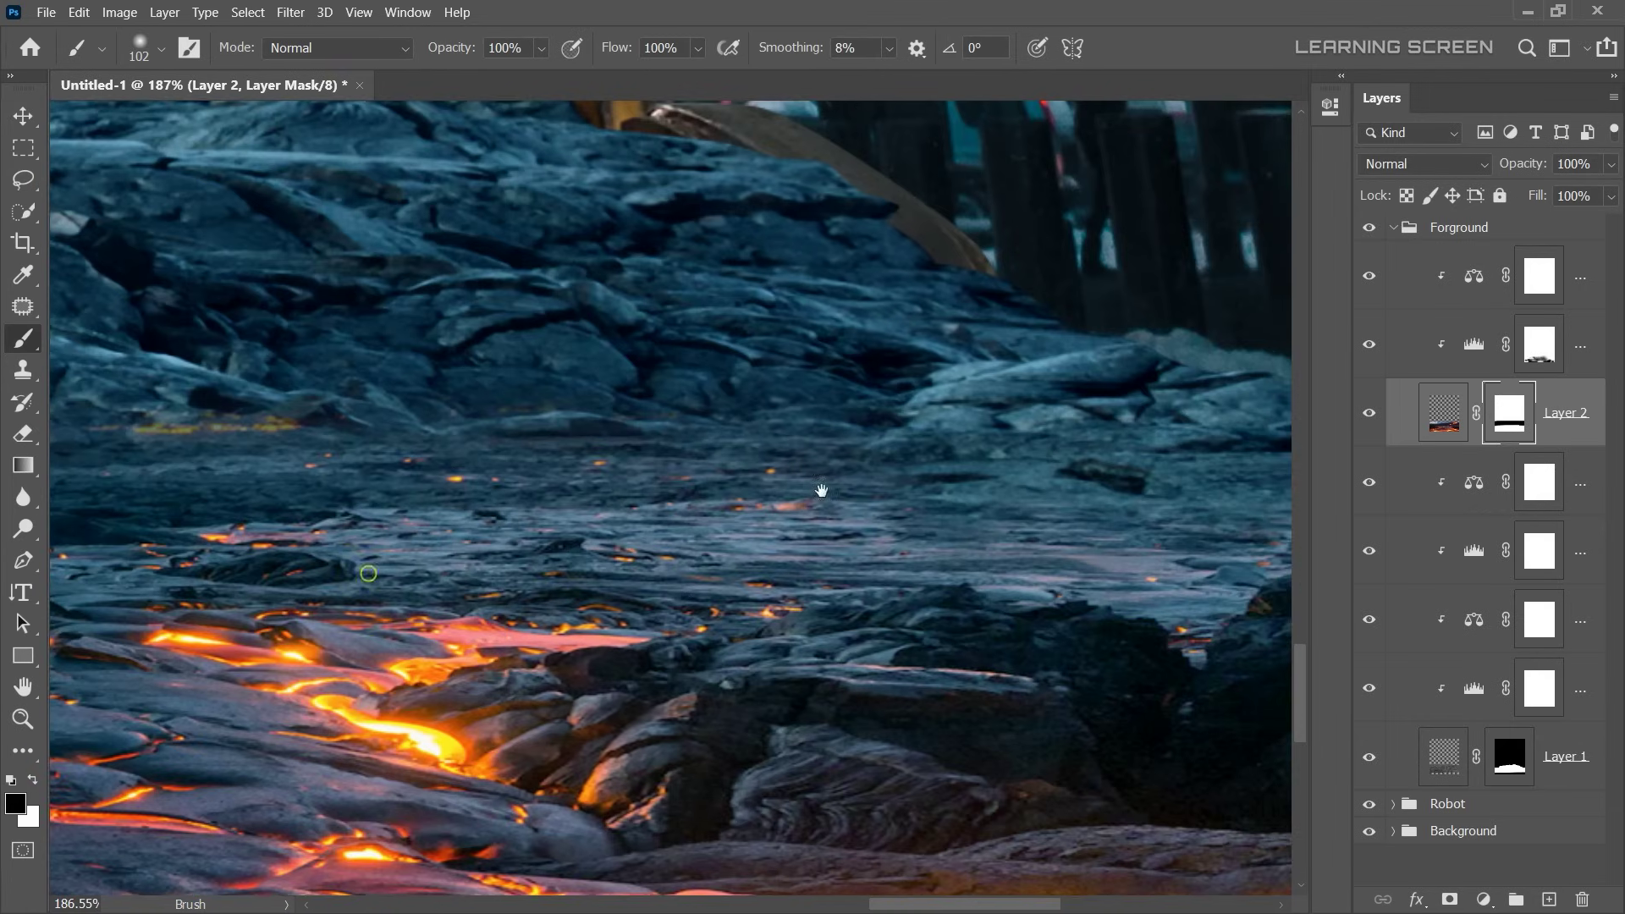
pyautogui.scroll(-4, 686, 355)
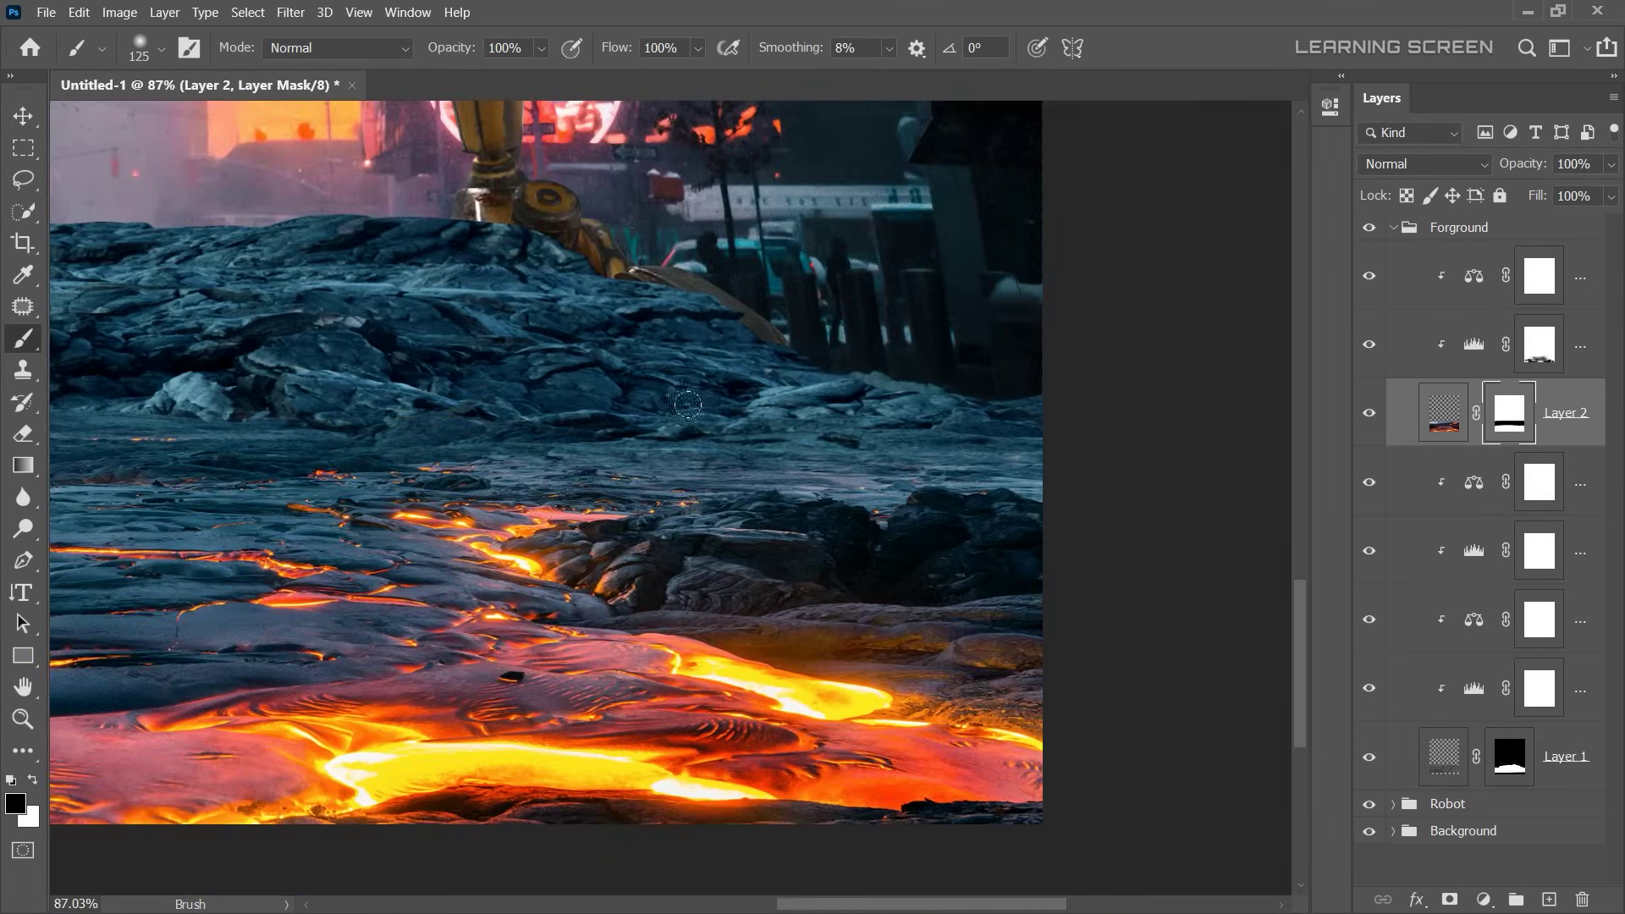
pyautogui.moveTo(687, 404); pyautogui.dragTo(959, 420)
pyautogui.moveTo(184, 383); pyautogui.dragTo(684, 400)
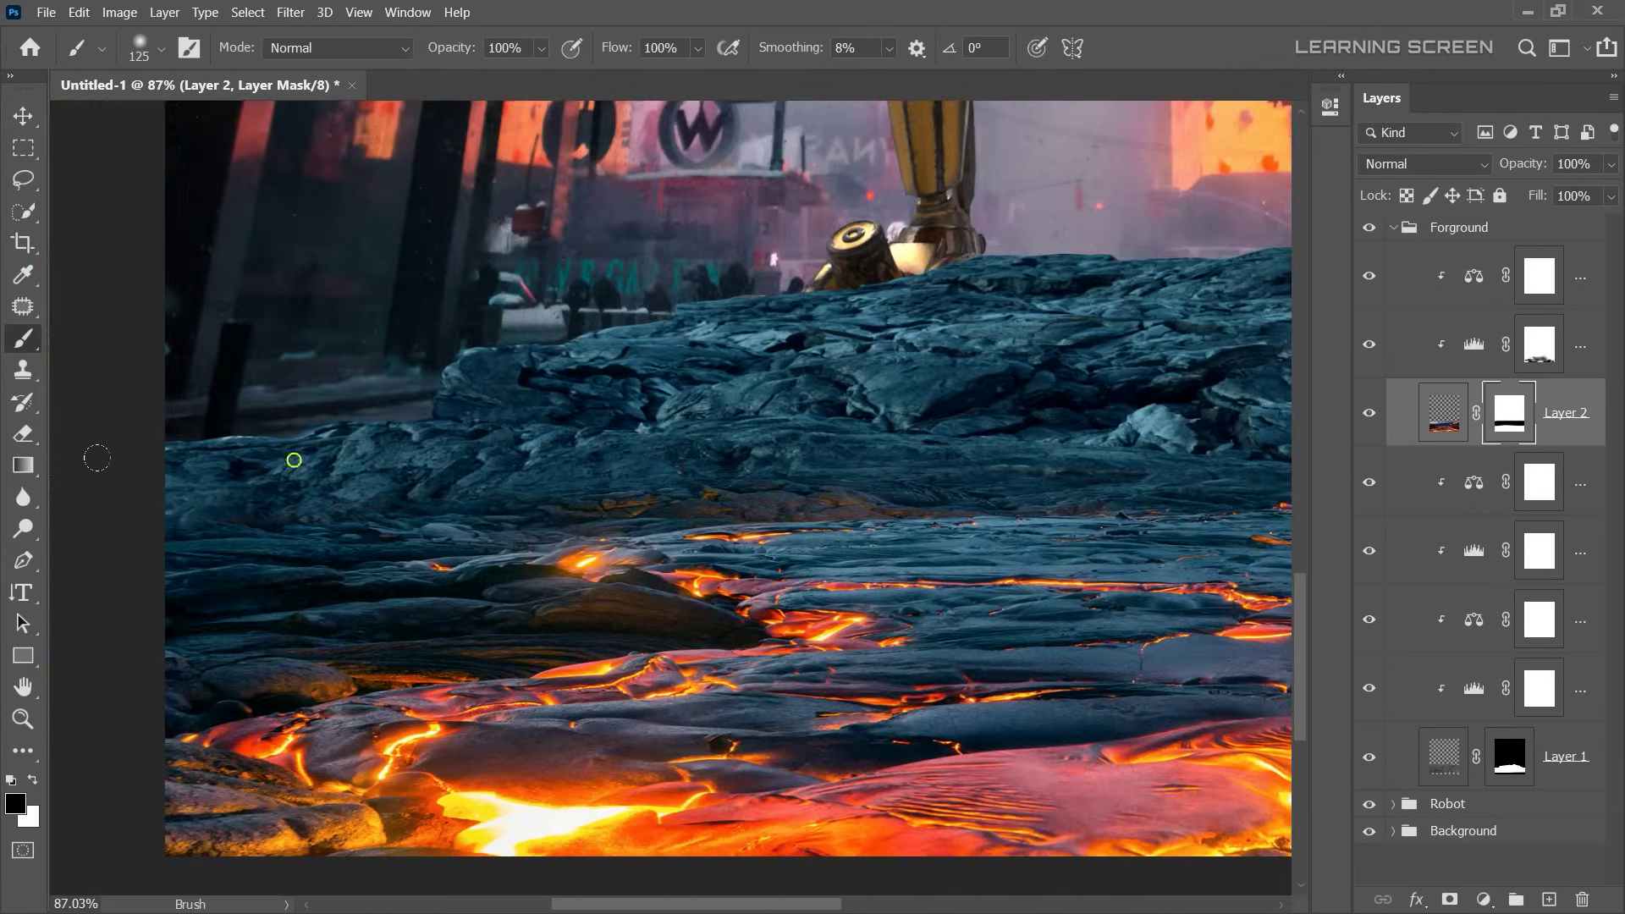
pyautogui.hotkey('ctrl', '0')
# - Rename the bottom foreground layer to Debris and add a new layer in the Background group
pyautogui.press('v')
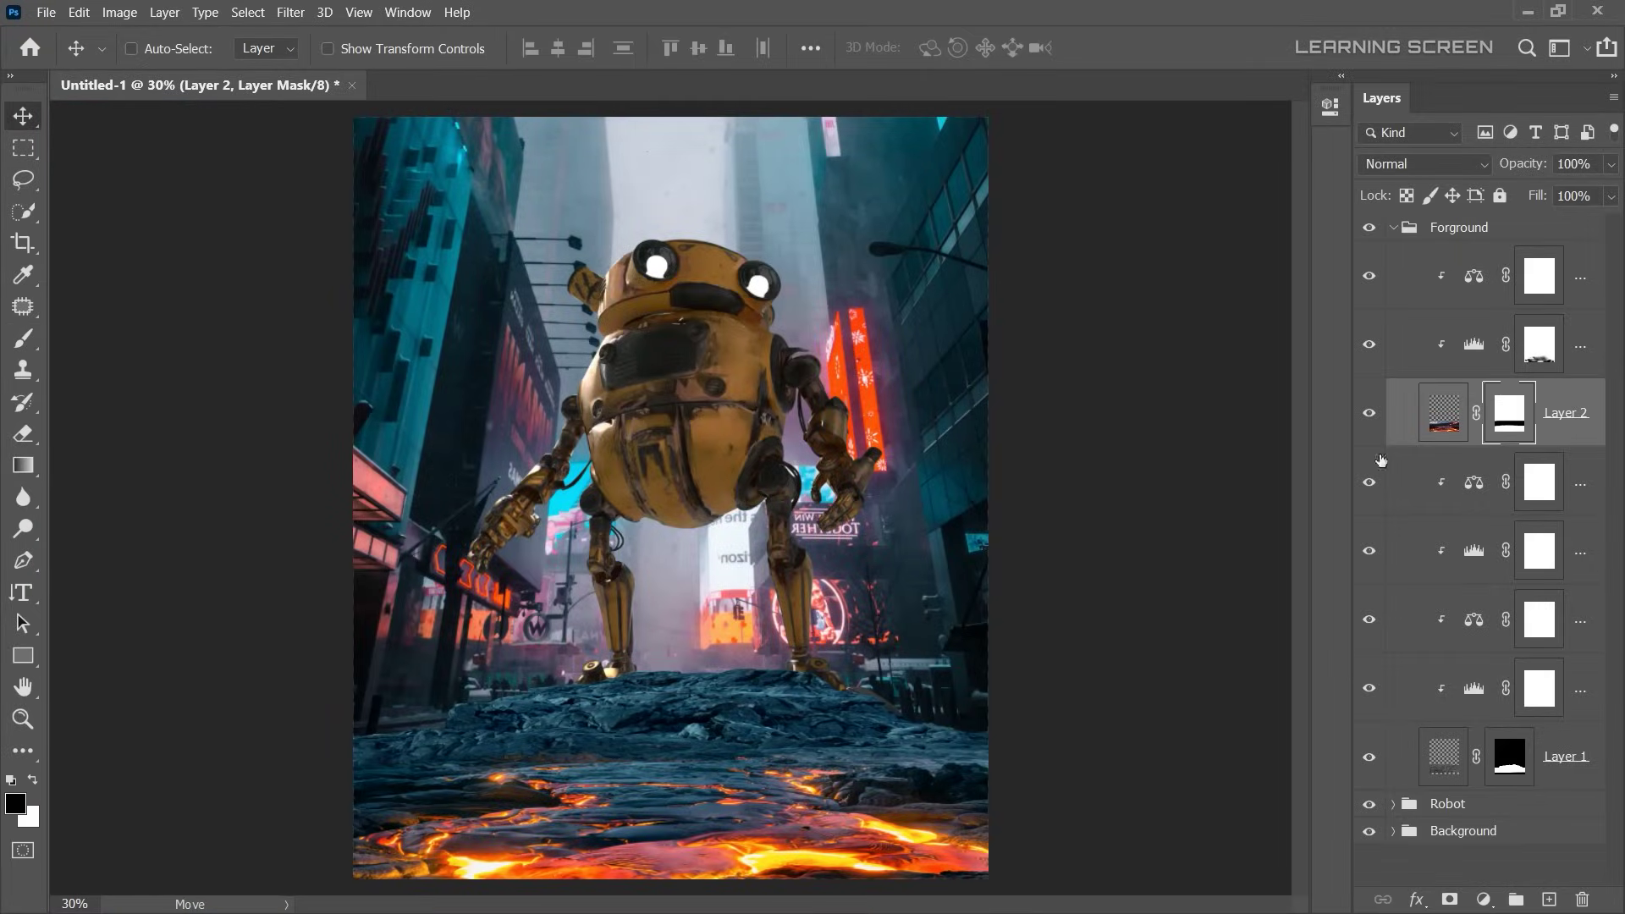
pyautogui.write('Lava')
pyautogui.doubleClick(1564, 755)
pyautogui.write('Debris')
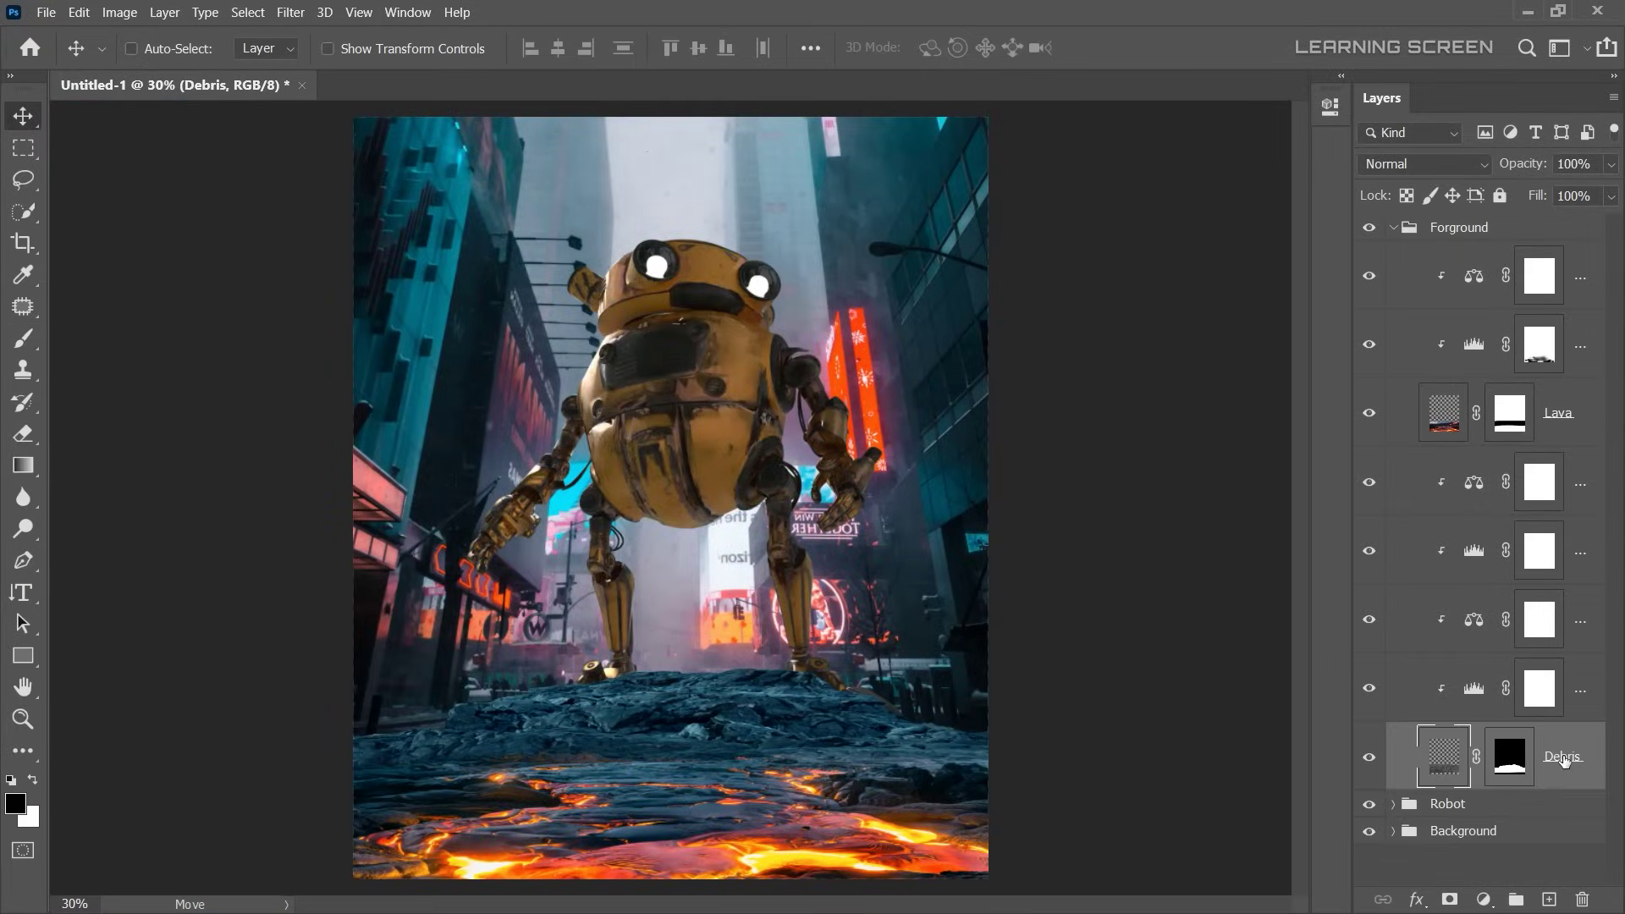
pyautogui.click(1394, 230)
pyautogui.click(1449, 282)
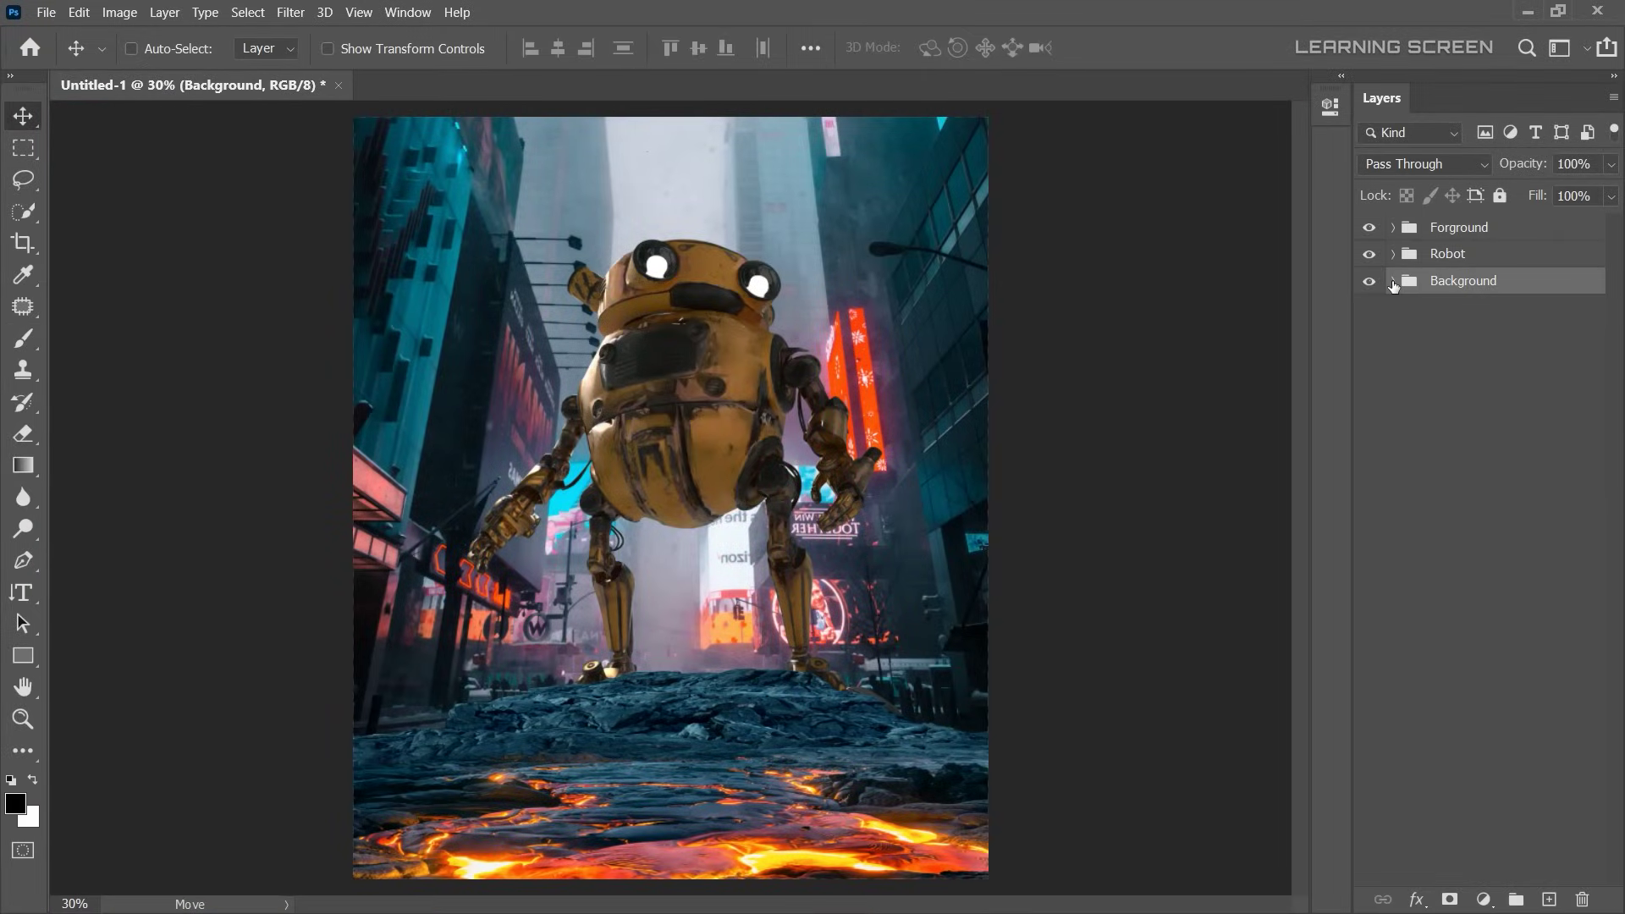
pyautogui.click(1393, 281)
pyautogui.click(1510, 328)
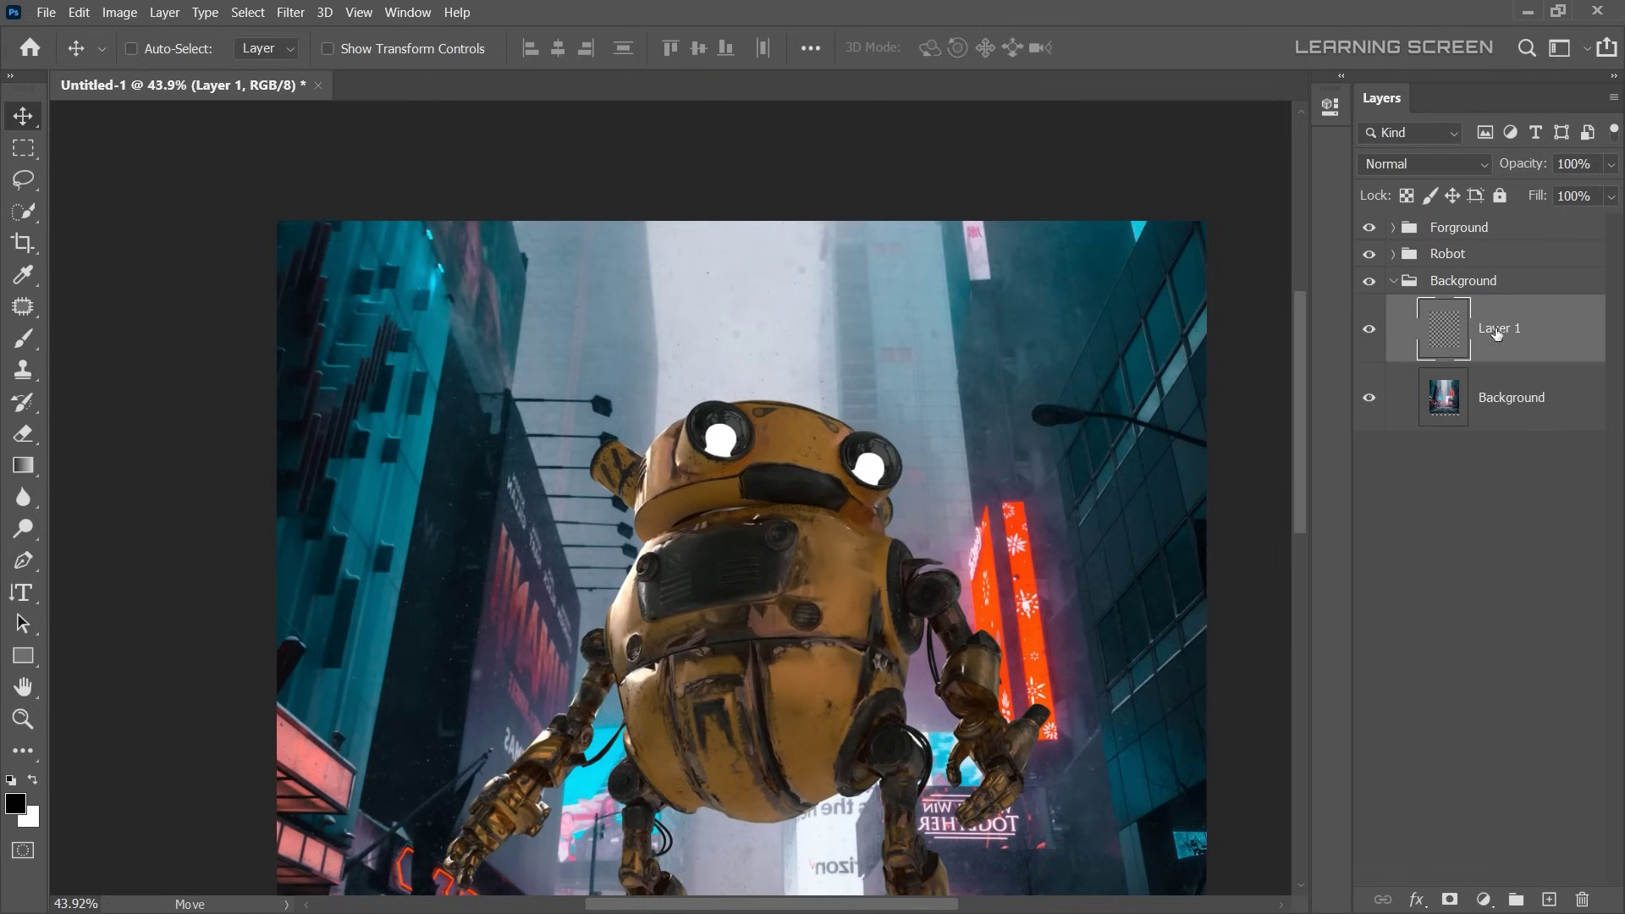
pyautogui.write('Sky_glow')
# - Pick a mid blue and paint a soft blue glow into the sky
pyautogui.click(15, 802)
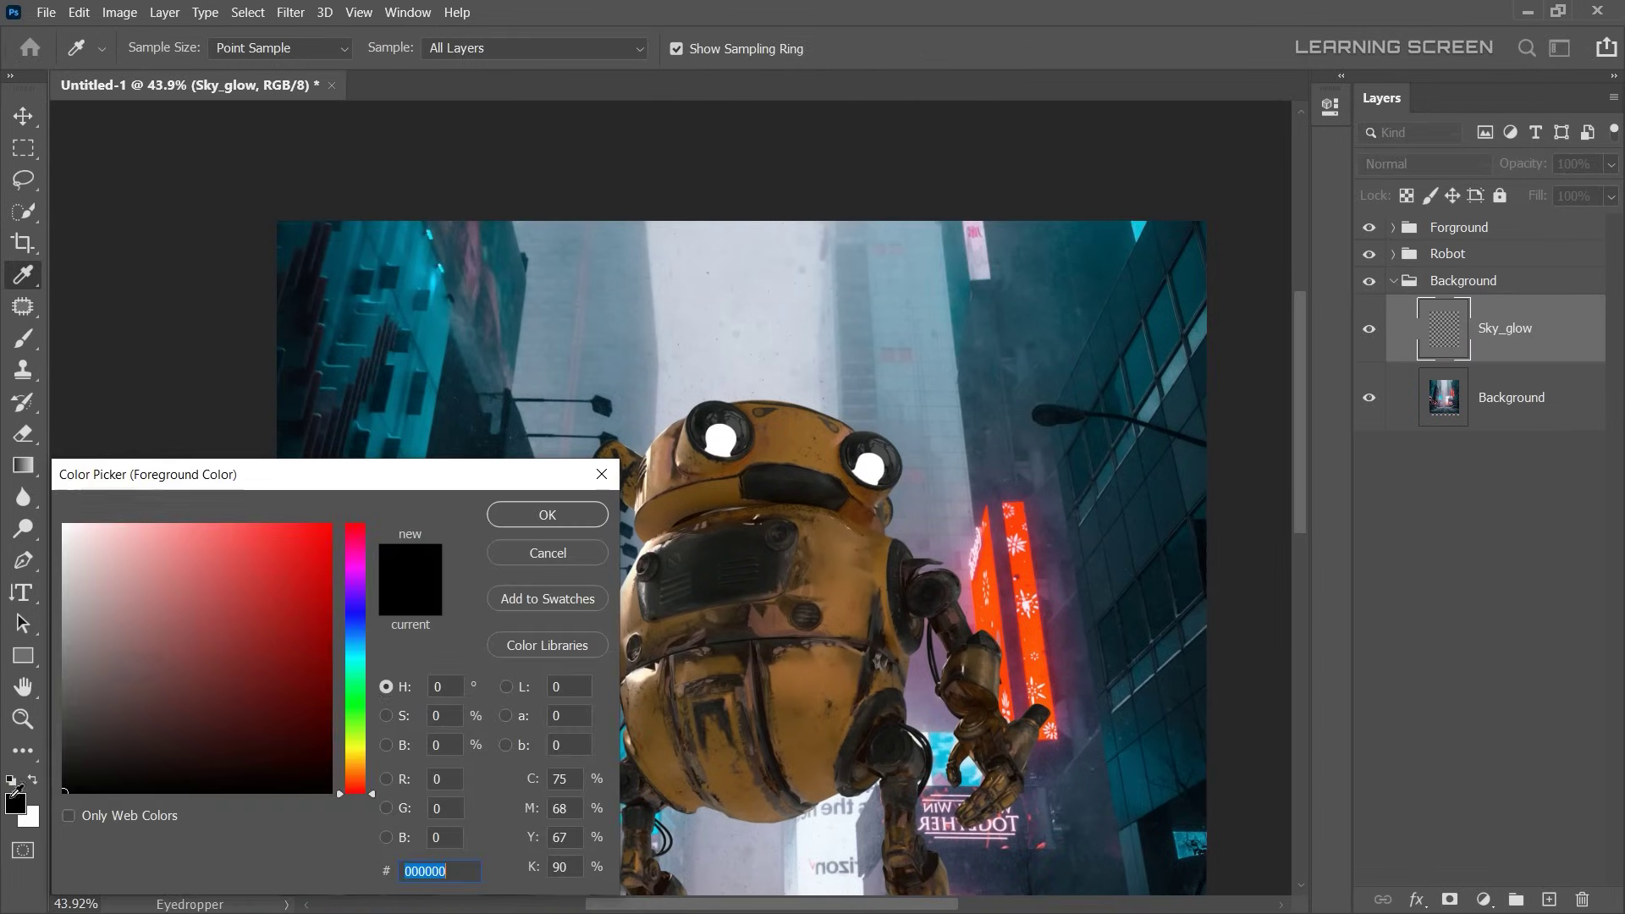
pyautogui.moveTo(356, 525); pyautogui.dragTo(356, 640)
pyautogui.click(287, 574)
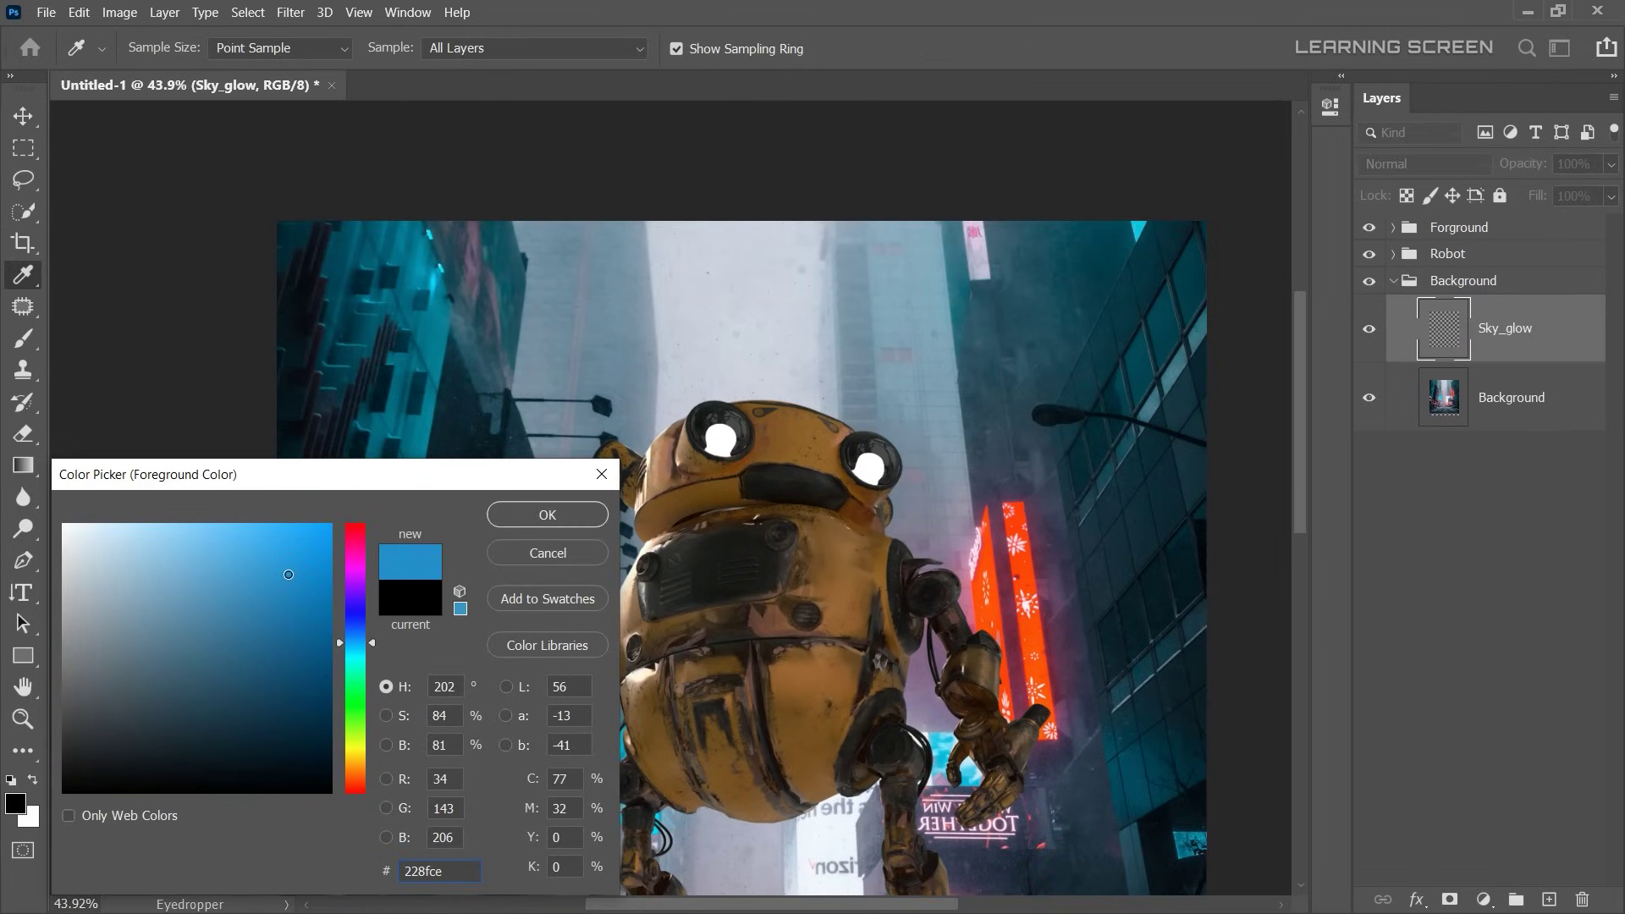
pyautogui.click(547, 514)
pyautogui.press('b')
pyautogui.rightClick(765, 313)
pyautogui.press('Escape')
pyautogui.moveTo(745, 241)
pyautogui.mouseDown()
pyautogui.moveTo(694, 254)
pyautogui.moveTo(736, 364)
pyautogui.mouseUp()
pyautogui.press('[')
pyautogui.press('[')
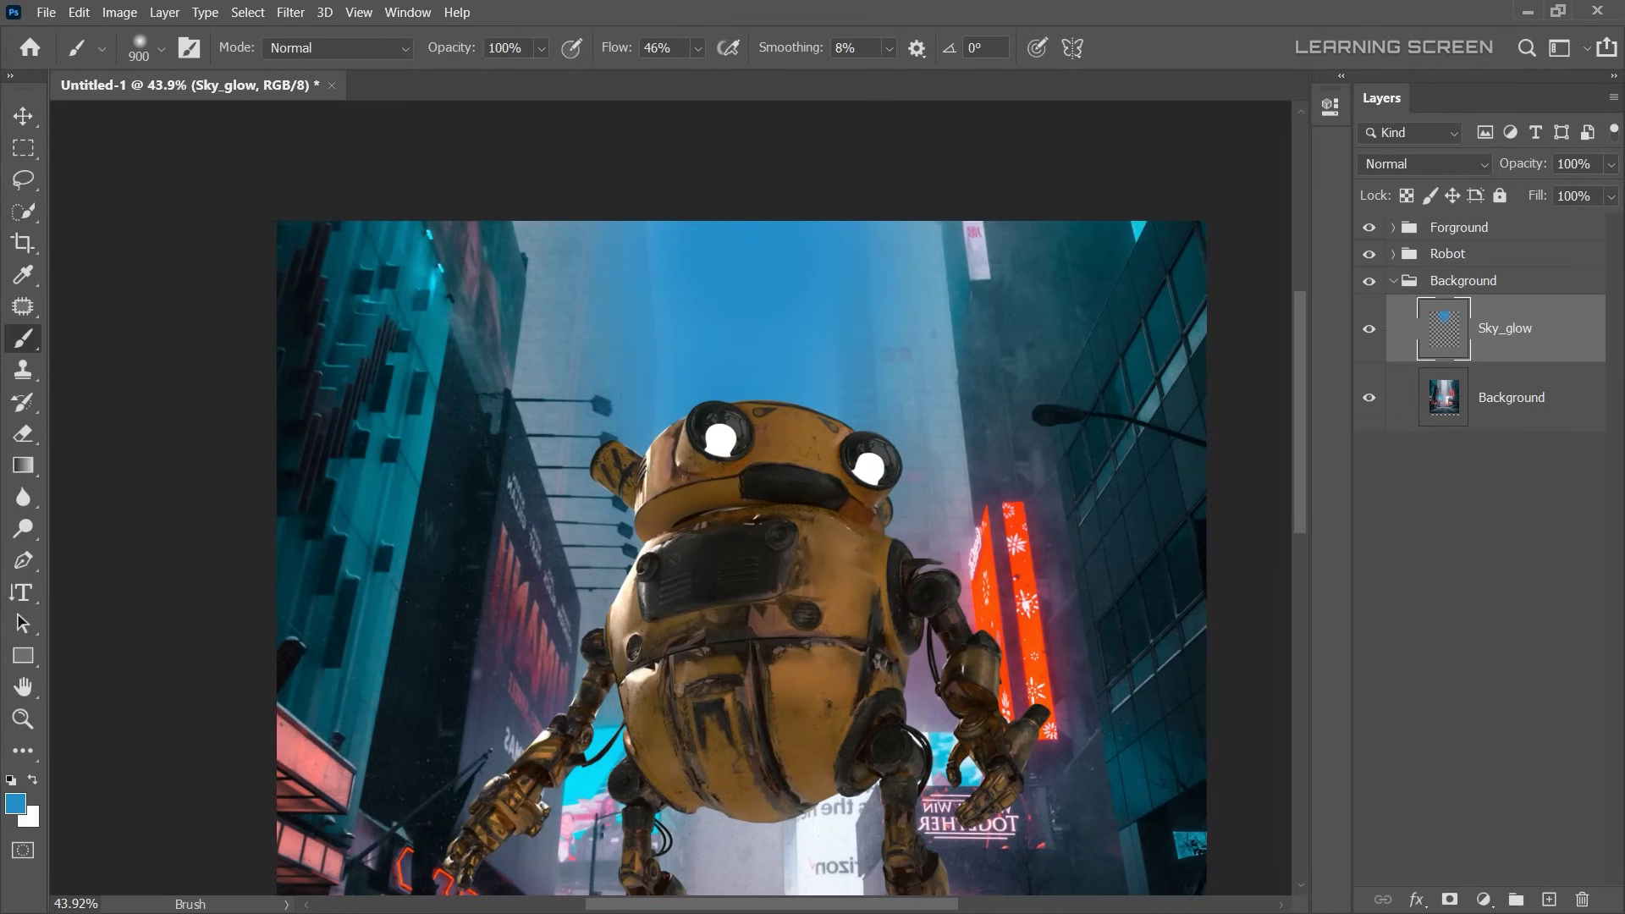
# - Set Sky_glow to Color Dodge blending with its fill lowered to 55%
pyautogui.press('v')
pyautogui.click(1425, 163)
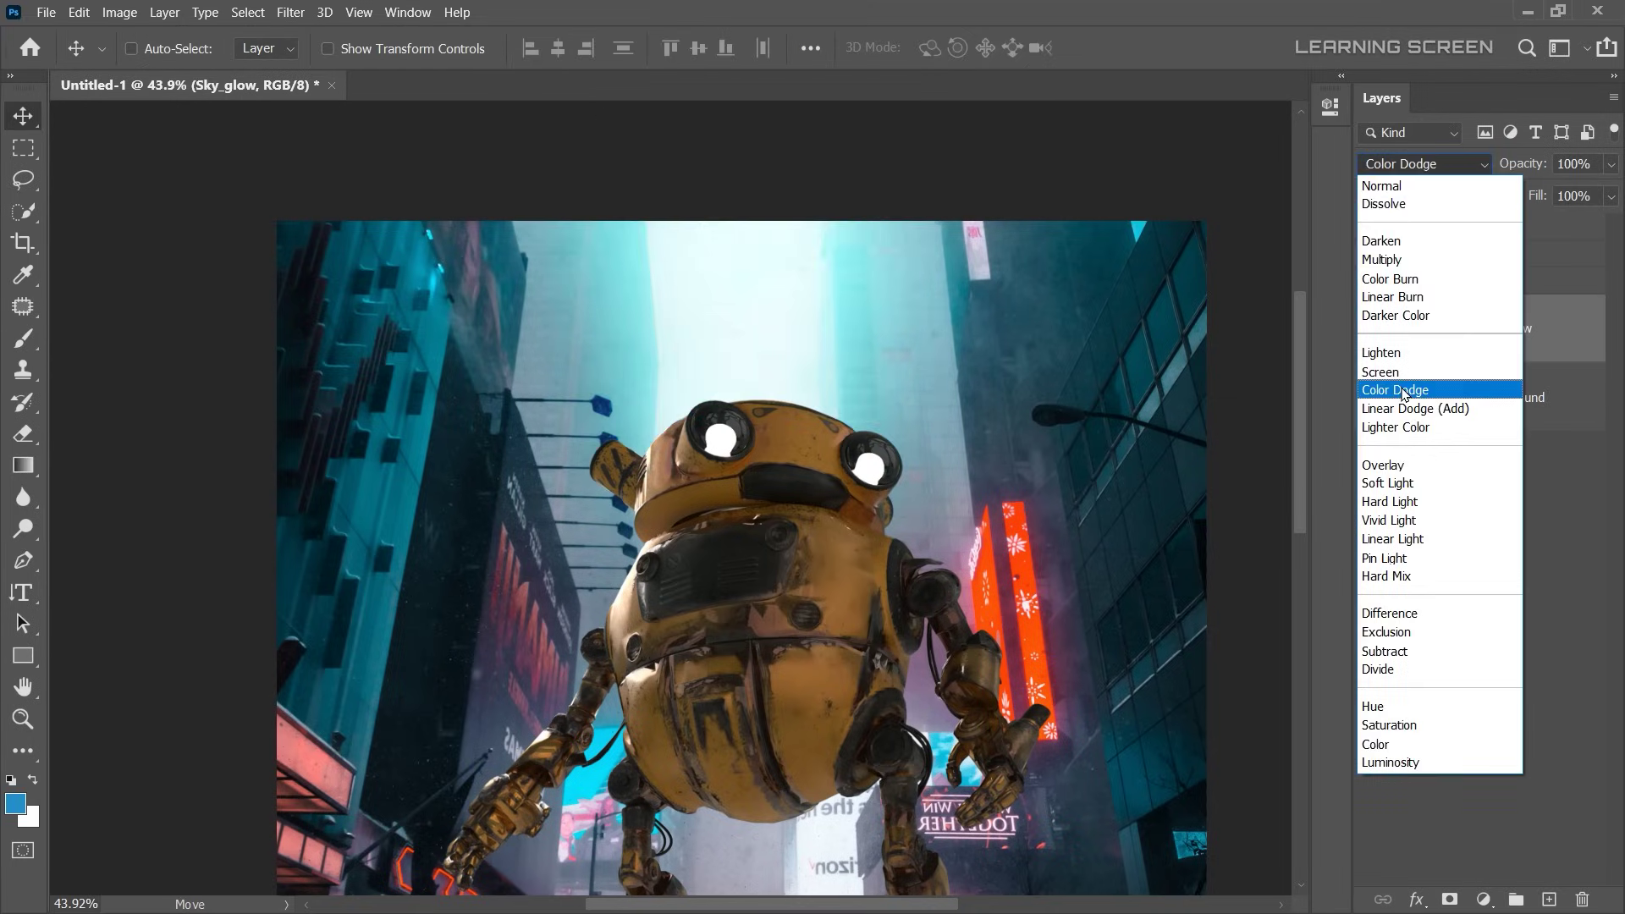
pyautogui.click(1429, 388)
pyautogui.moveTo(1610, 195); pyautogui.dragTo(1565, 224)
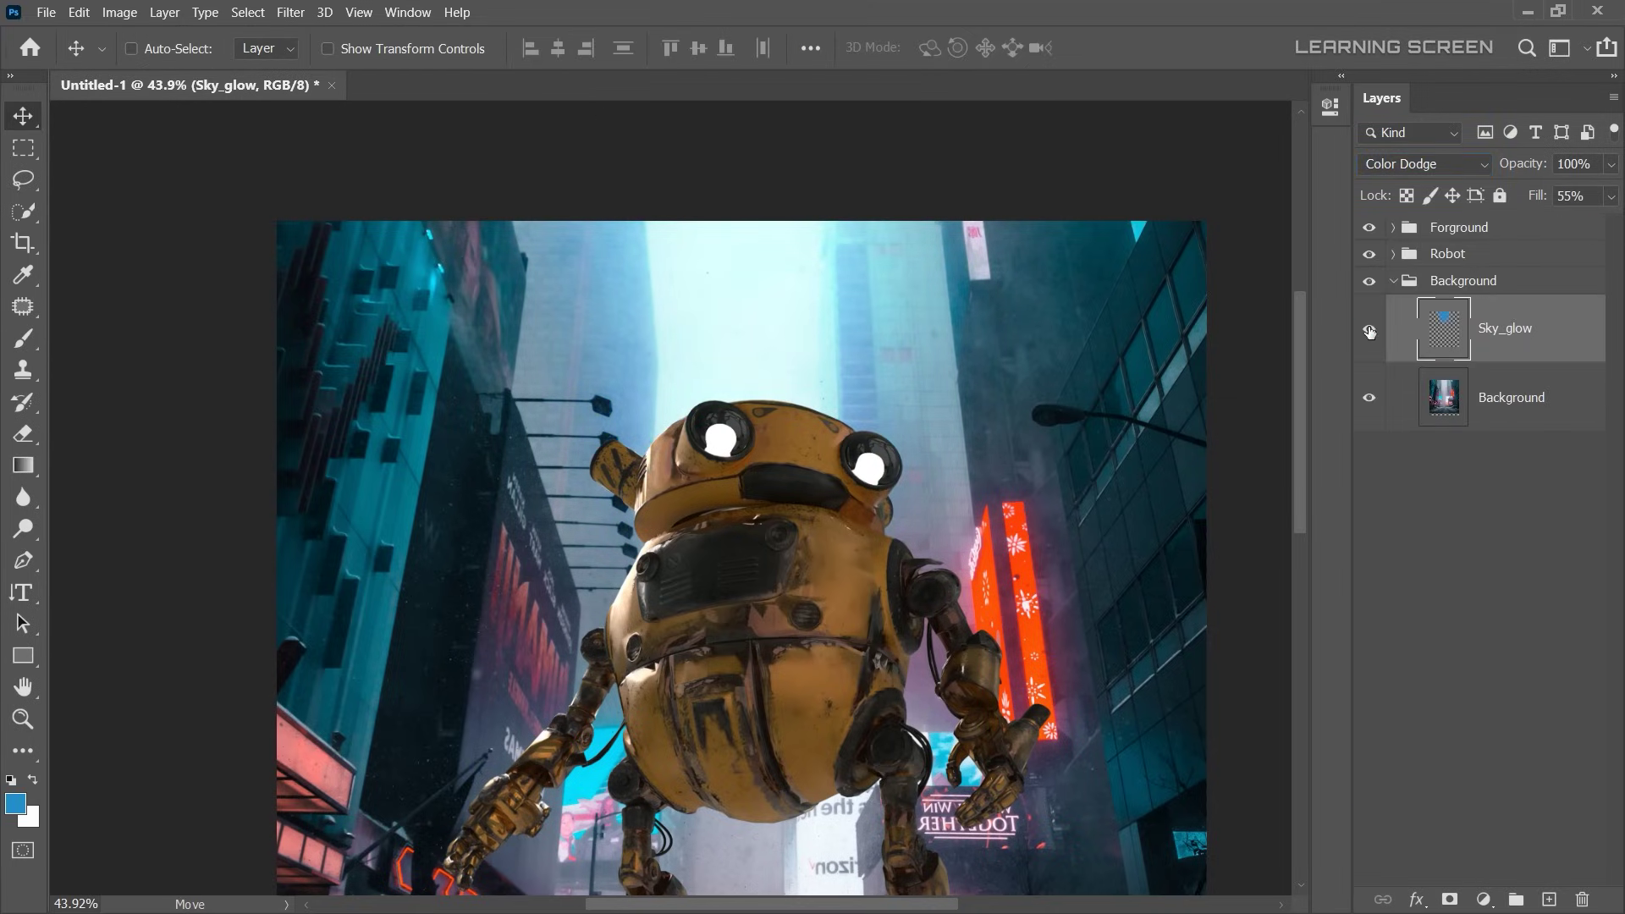
pyautogui.click(1546, 897)
pyautogui.write('Back_light')
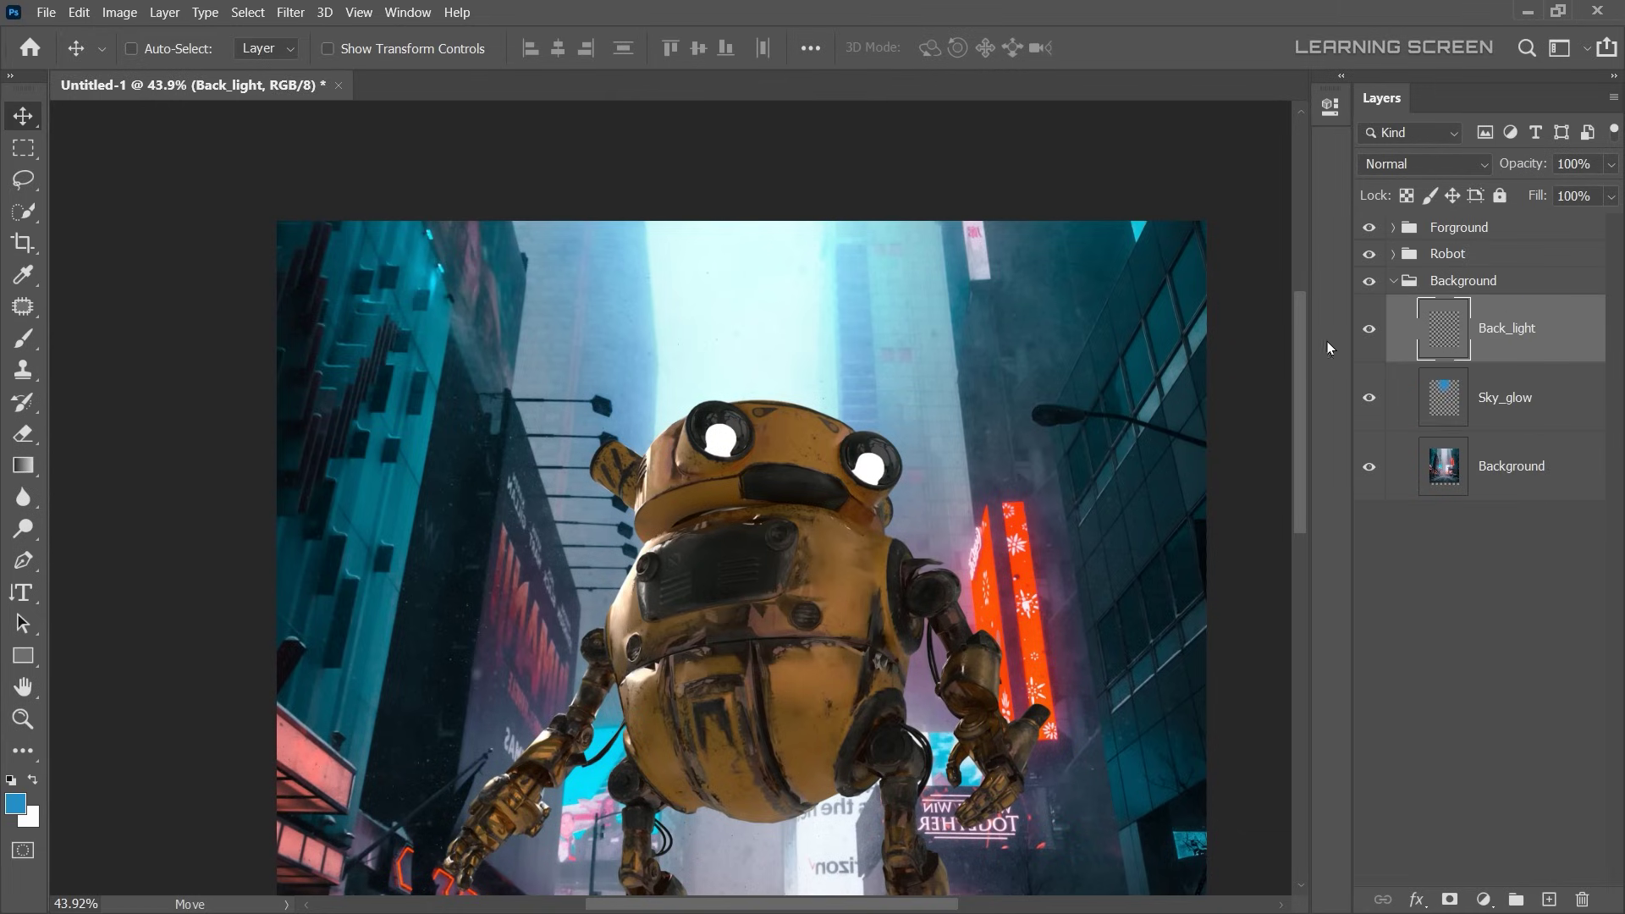
# - Choose a light blue as the foreground colour
pyautogui.press('i')
pyautogui.click(15, 804)
pyautogui.click(373, 635)
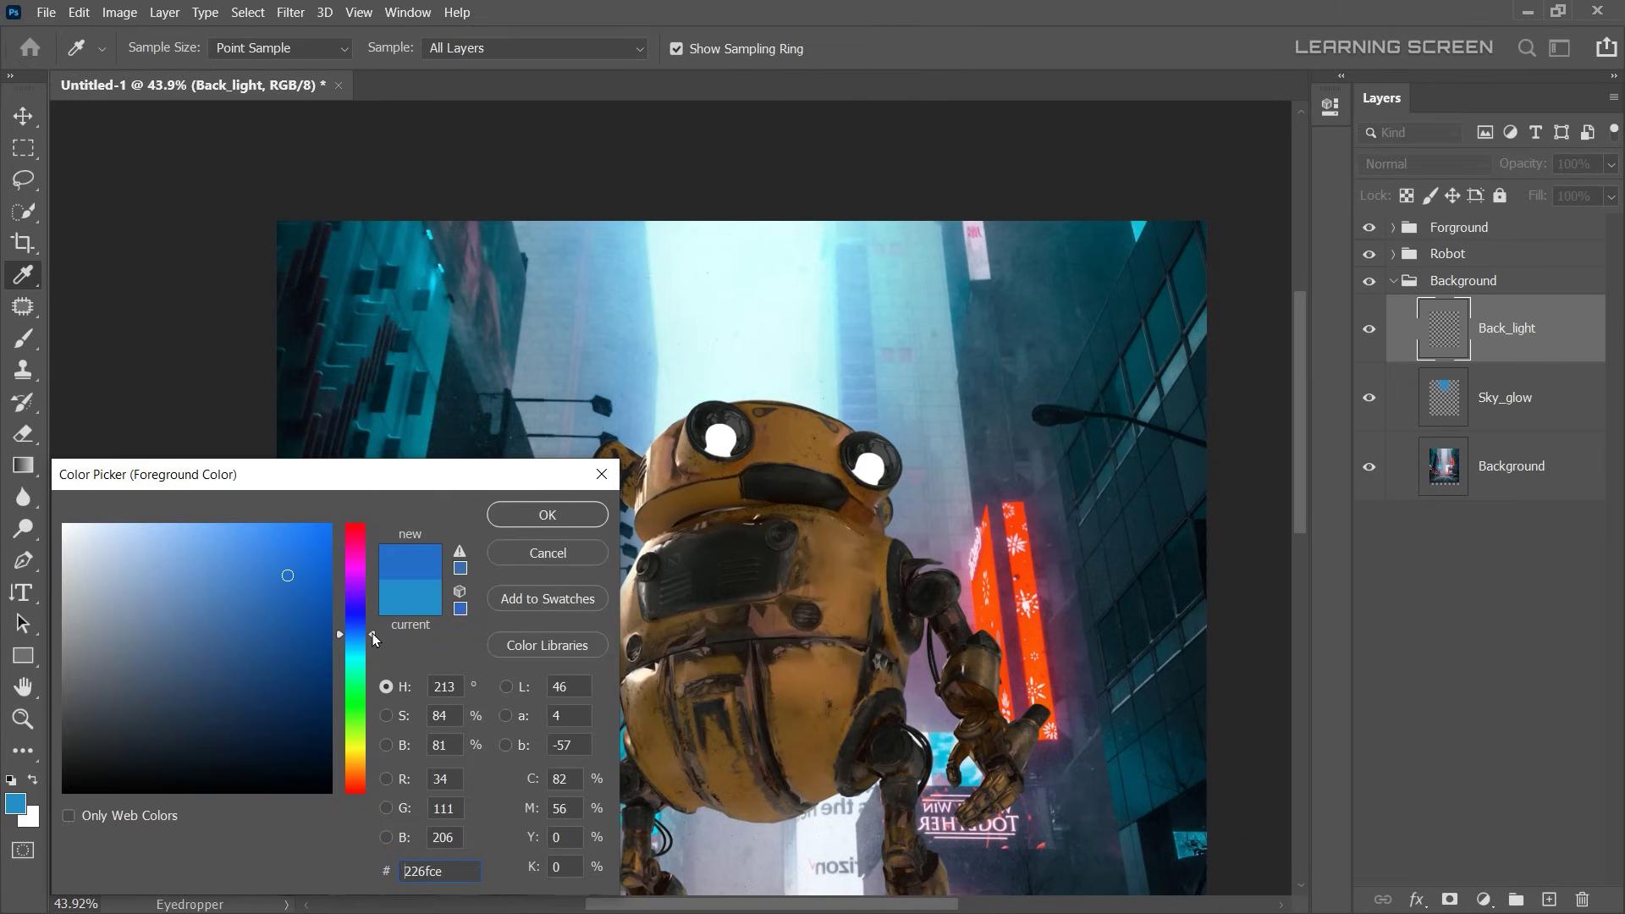
pyautogui.click(162, 554)
pyautogui.click(547, 514)
# - Brush light-blue haze at 5% flow over the left and right buildings
pyautogui.press('b')
pyautogui.click(698, 48)
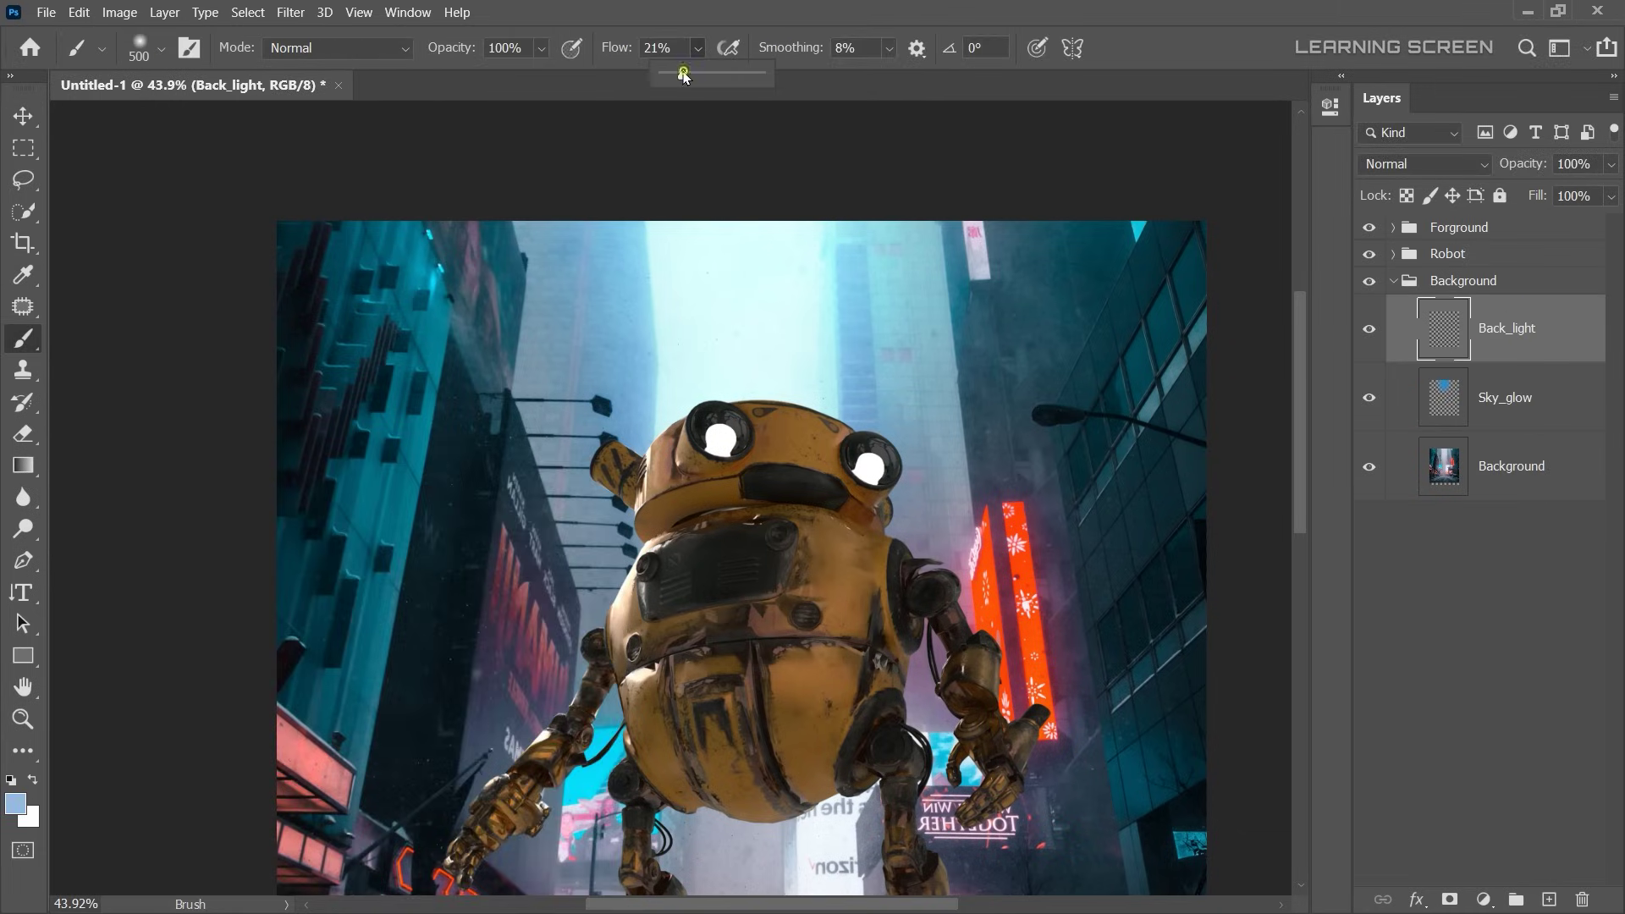
pyautogui.click(698, 49)
pyautogui.hotkey('ctrl', '-')
pyautogui.press(']')
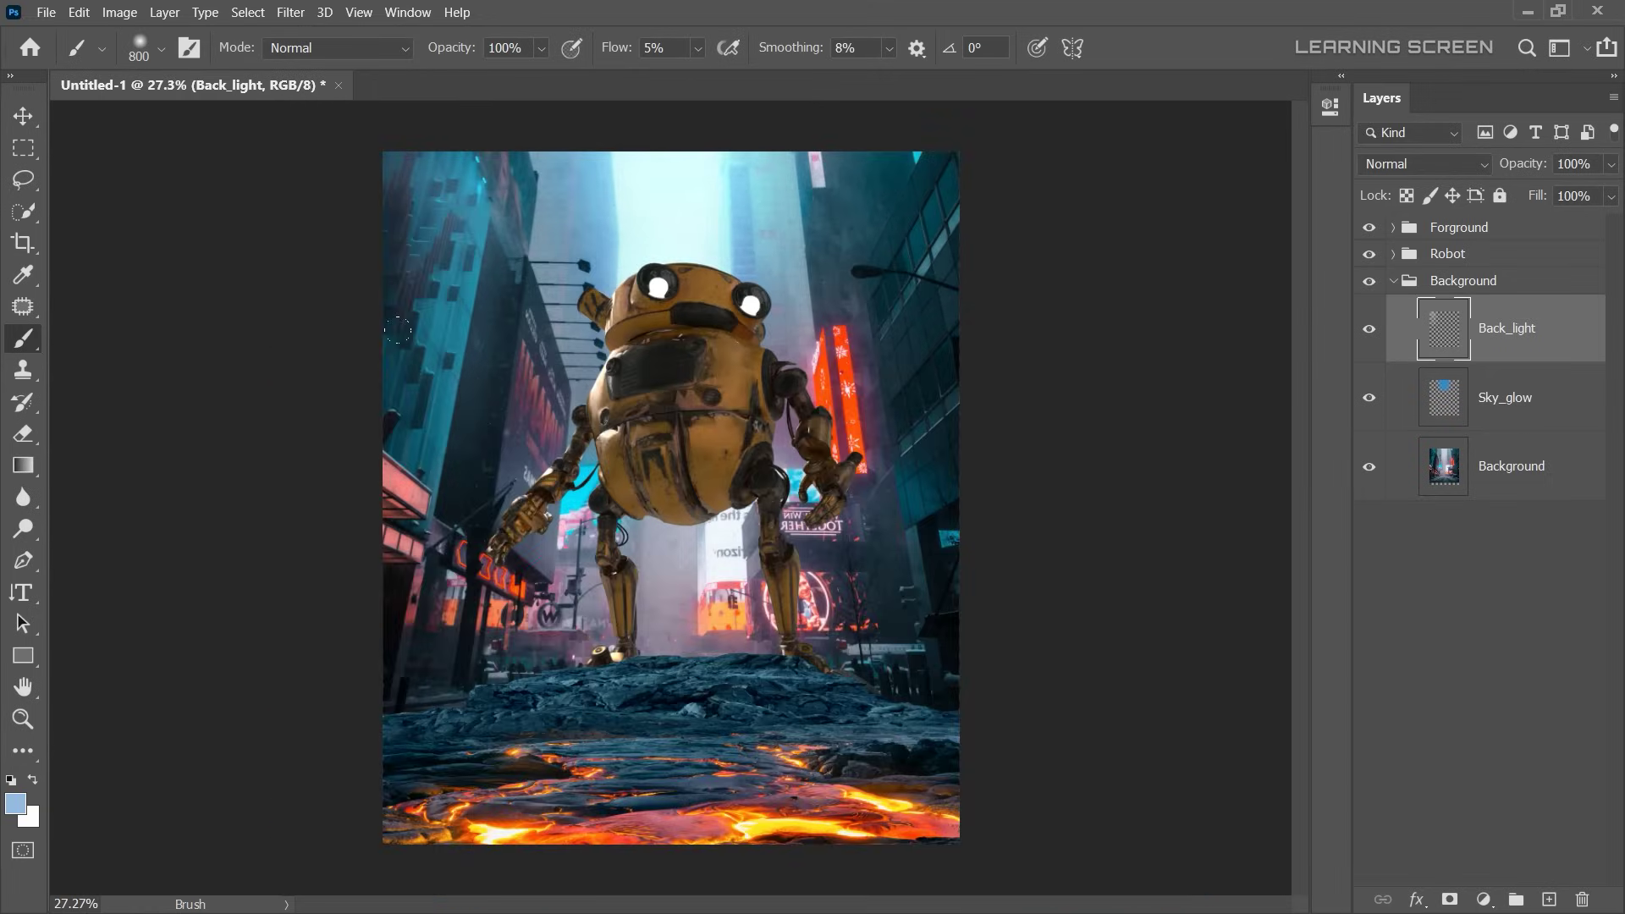
pyautogui.moveTo(440, 253)
pyautogui.mouseDown()
pyautogui.moveTo(507, 593)
pyautogui.moveTo(440, 293)
pyautogui.mouseUp()
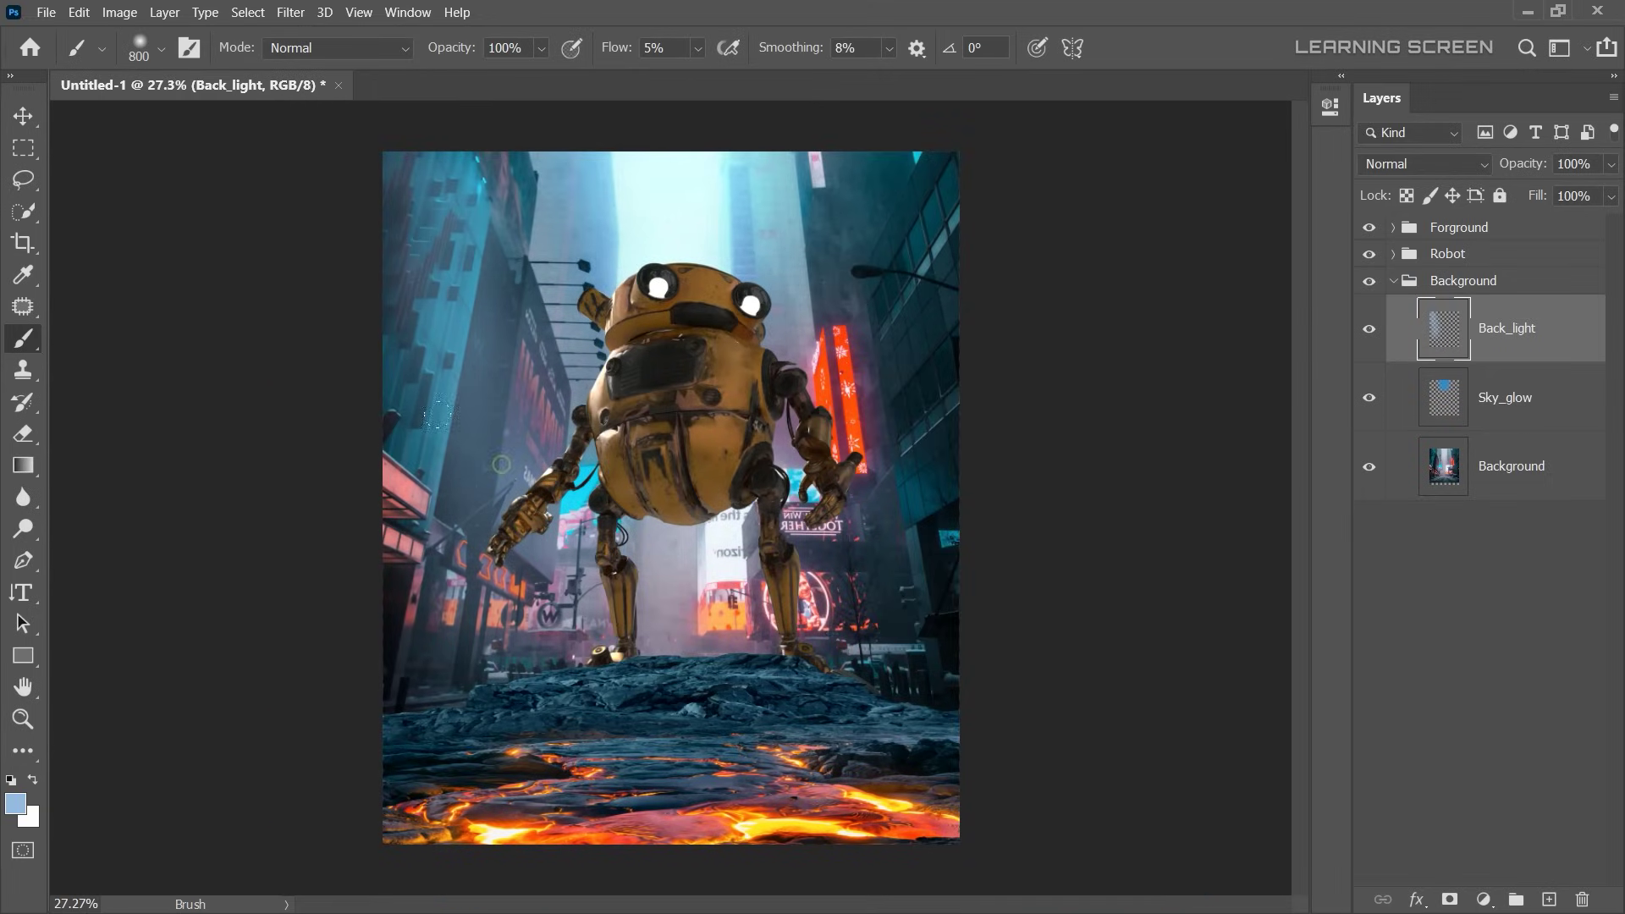
pyautogui.moveTo(821, 600); pyautogui.dragTo(897, 669)
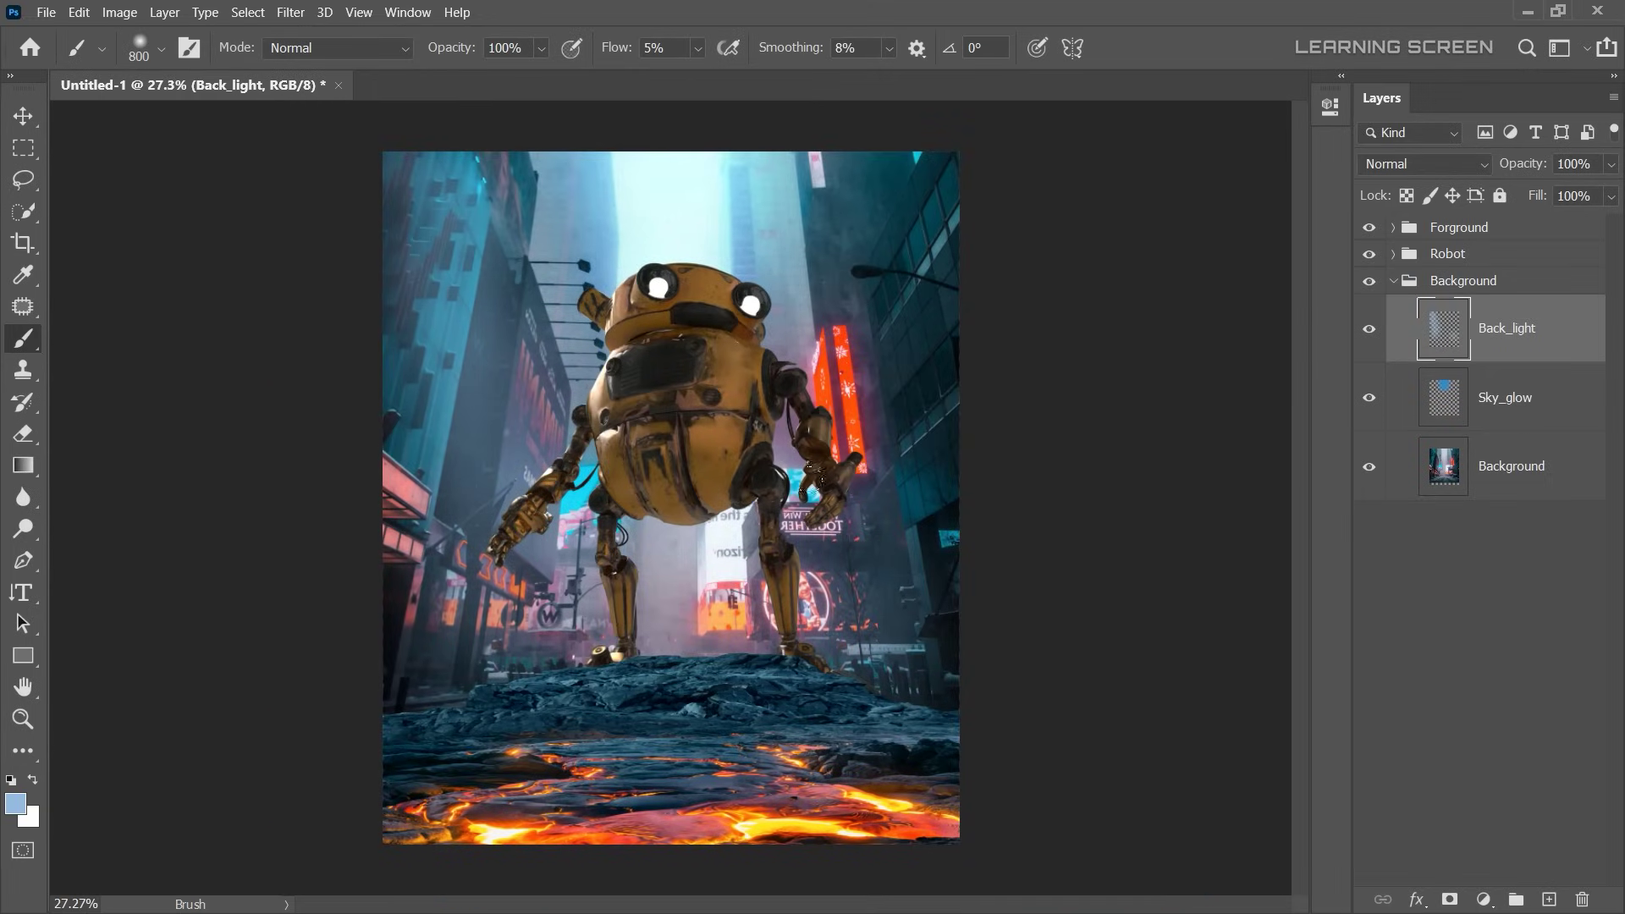
# - Lower Back_light's fill to 85% and add a Brightness/Contrast adjustment above it
pyautogui.click(25, 121)
pyautogui.moveTo(1612, 194); pyautogui.dragTo(1587, 225)
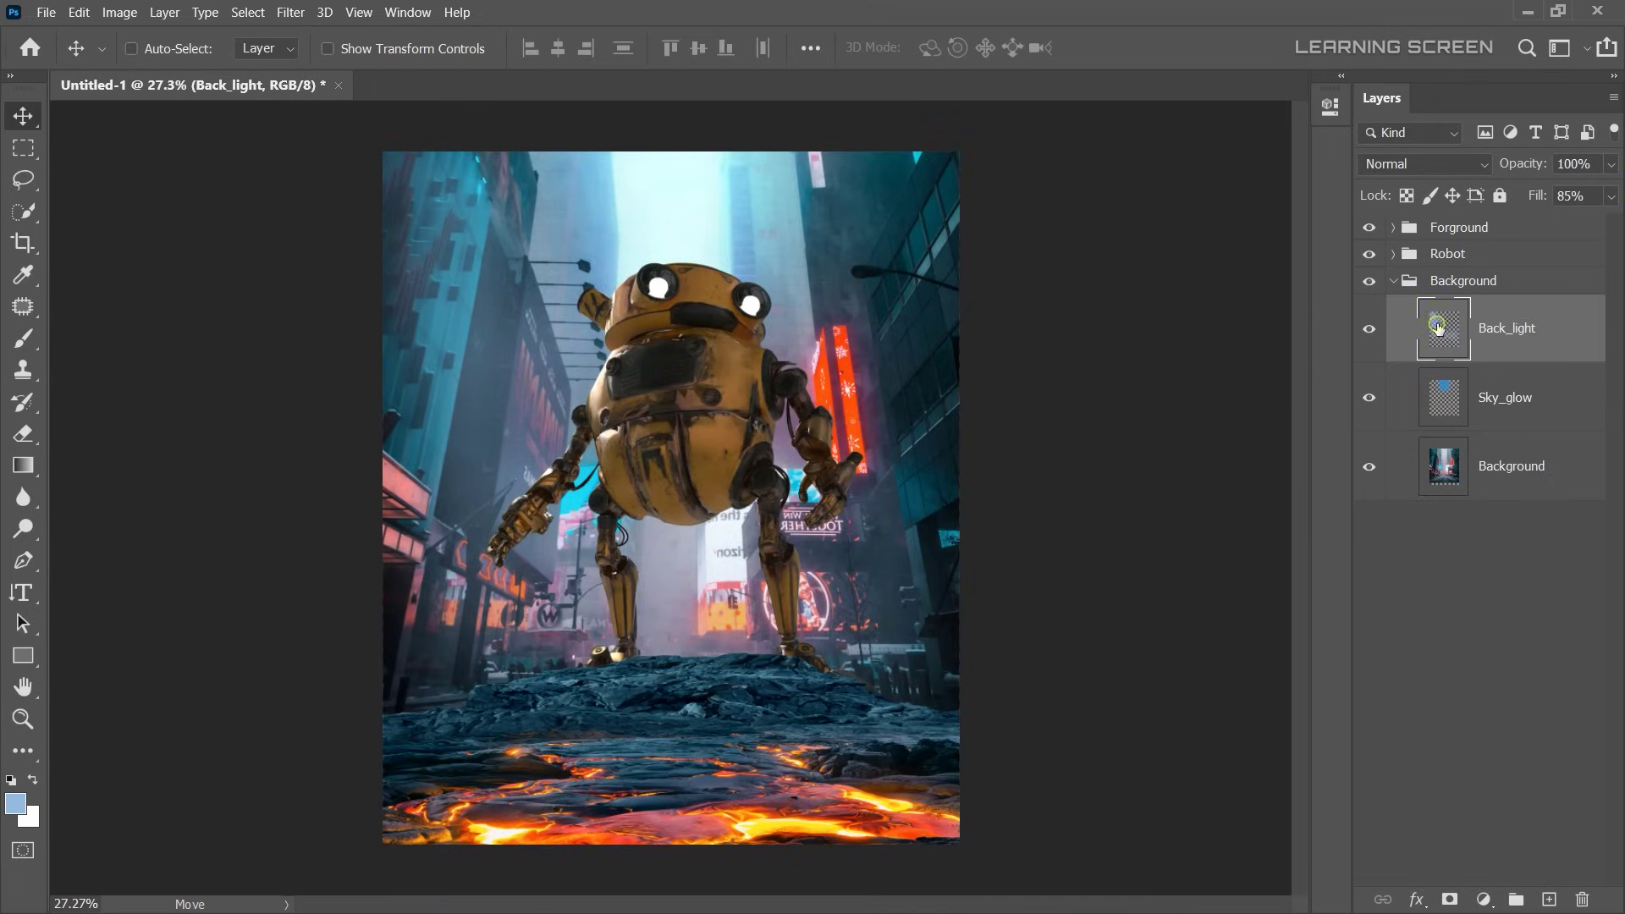
pyautogui.click(1483, 899)
pyautogui.click(1489, 591)
# - Select the Robo layer in the Robot group and add a clipped Vibrance adjustment
pyautogui.click(887, 347)
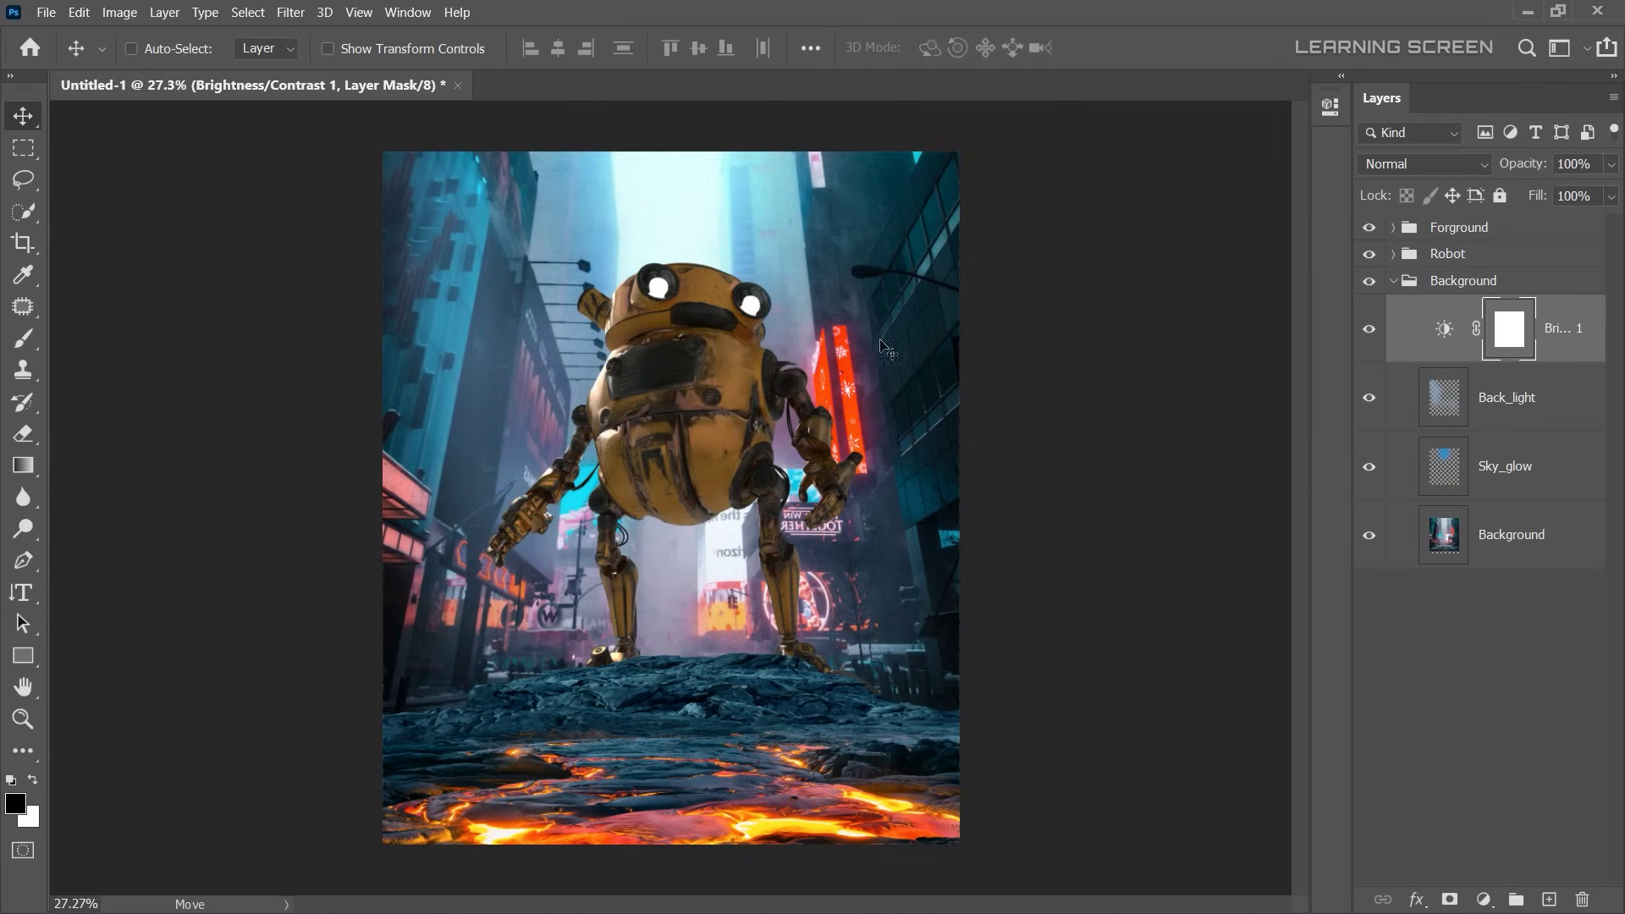
pyautogui.click(1393, 280)
pyautogui.click(1409, 254)
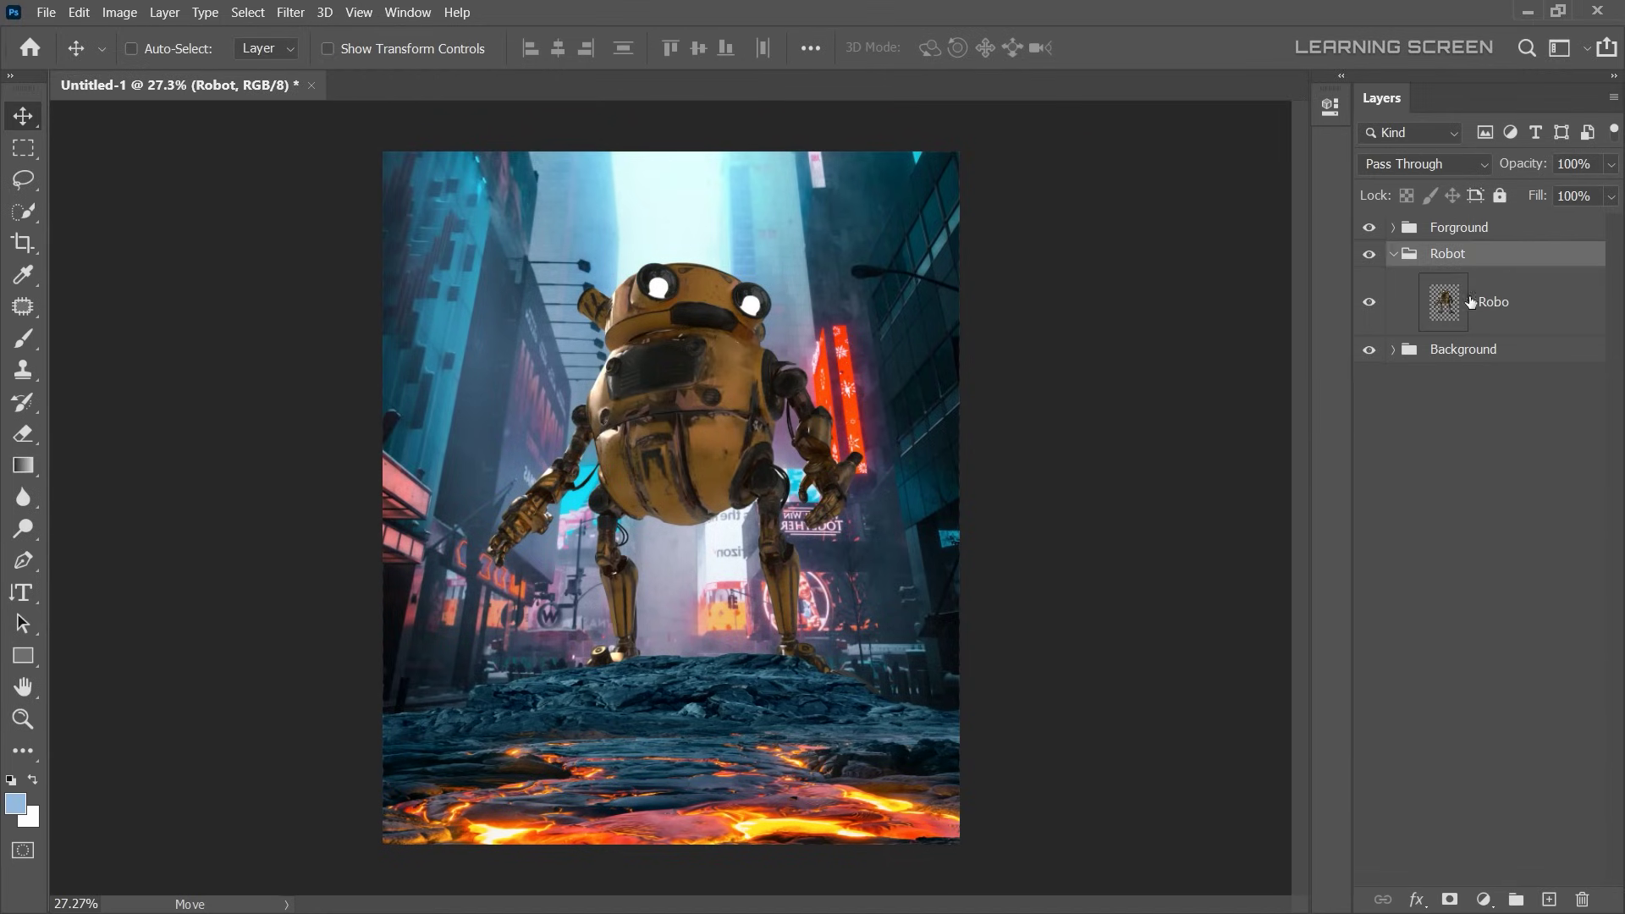
pyautogui.click(1494, 302)
pyautogui.click(1483, 899)
pyautogui.click(1492, 674)
pyautogui.moveTo(1146, 191)
pyautogui.mouseDown()
pyautogui.moveTo(1161, 190)
pyautogui.moveTo(1097, 220)
pyautogui.mouseUp()
pyautogui.click(1329, 106)
# - Add a Color Balance adjustment shifting the robot's midtones to Cyan -23
pyautogui.click(1483, 899)
pyautogui.click(1506, 711)
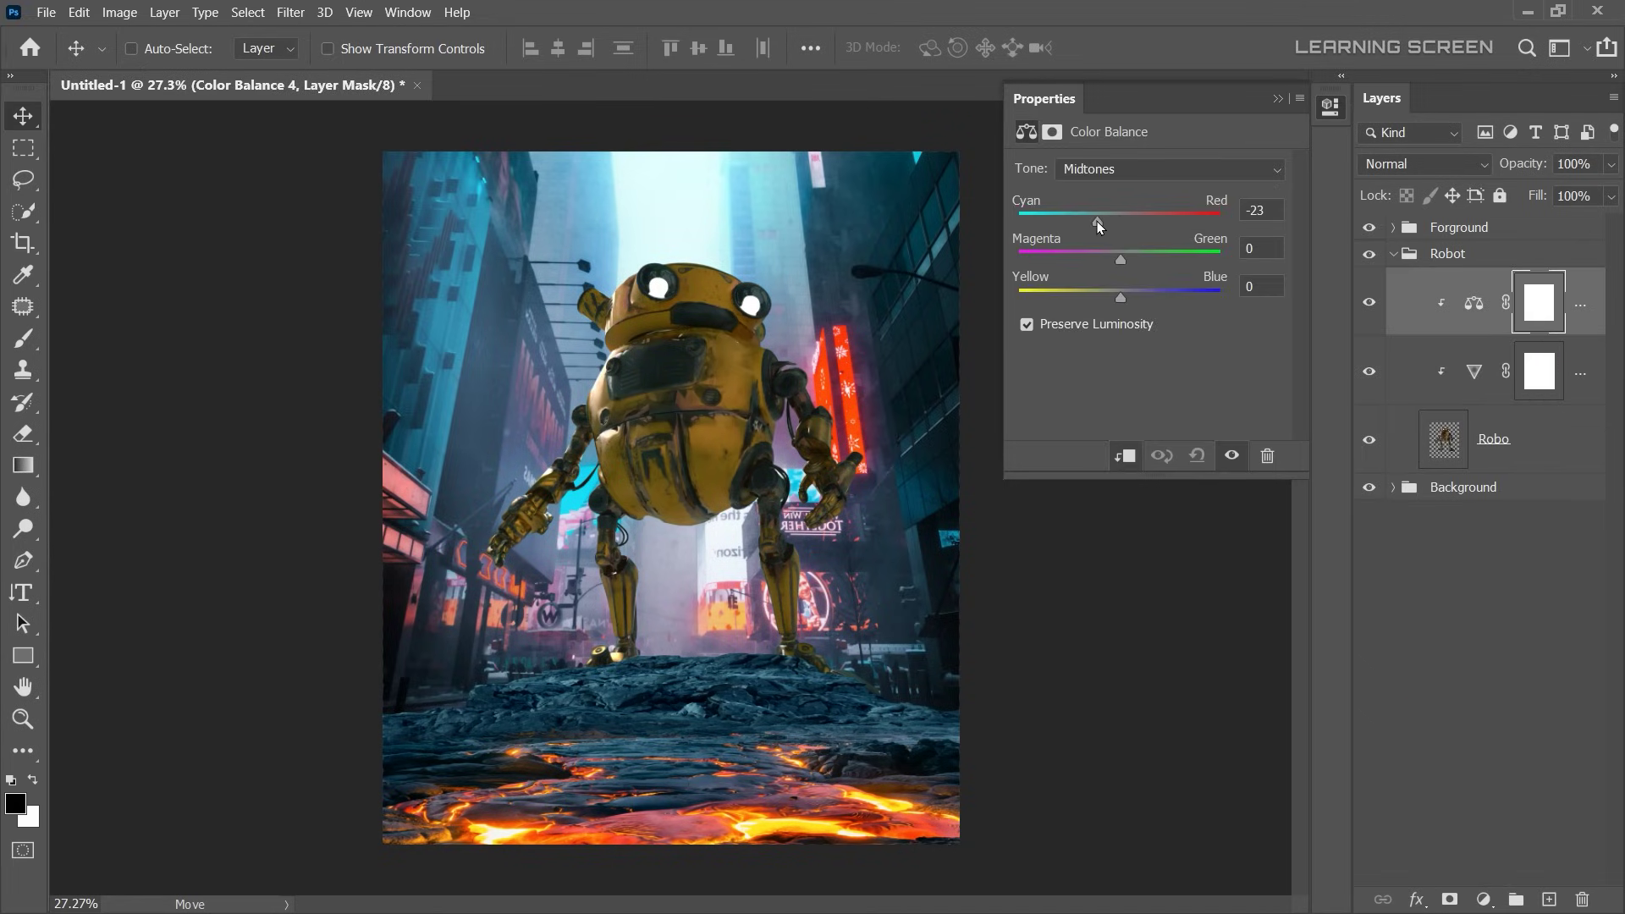
pyautogui.moveTo(1120, 298); pyautogui.dragTo(1150, 303)
pyautogui.click(1276, 98)
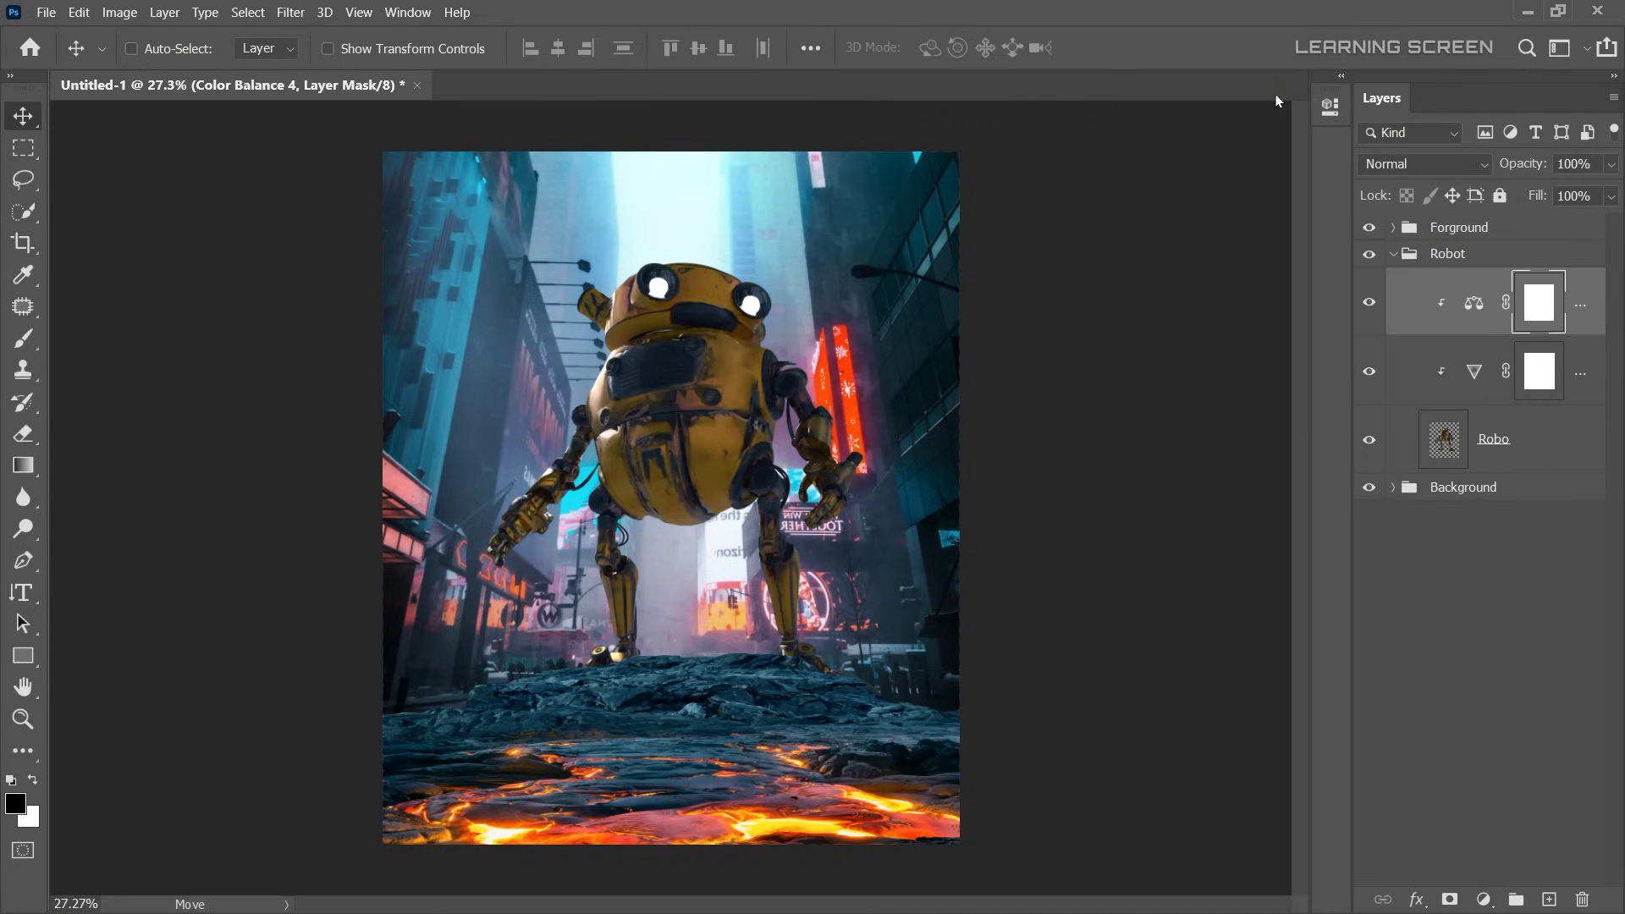
# - Add a Brightness/Contrast adjustment at -103 and invert its mask to hide the darkening
pyautogui.click(1483, 899)
pyautogui.click(1492, 593)
pyautogui.moveTo(1147, 228); pyautogui.dragTo(1060, 232)
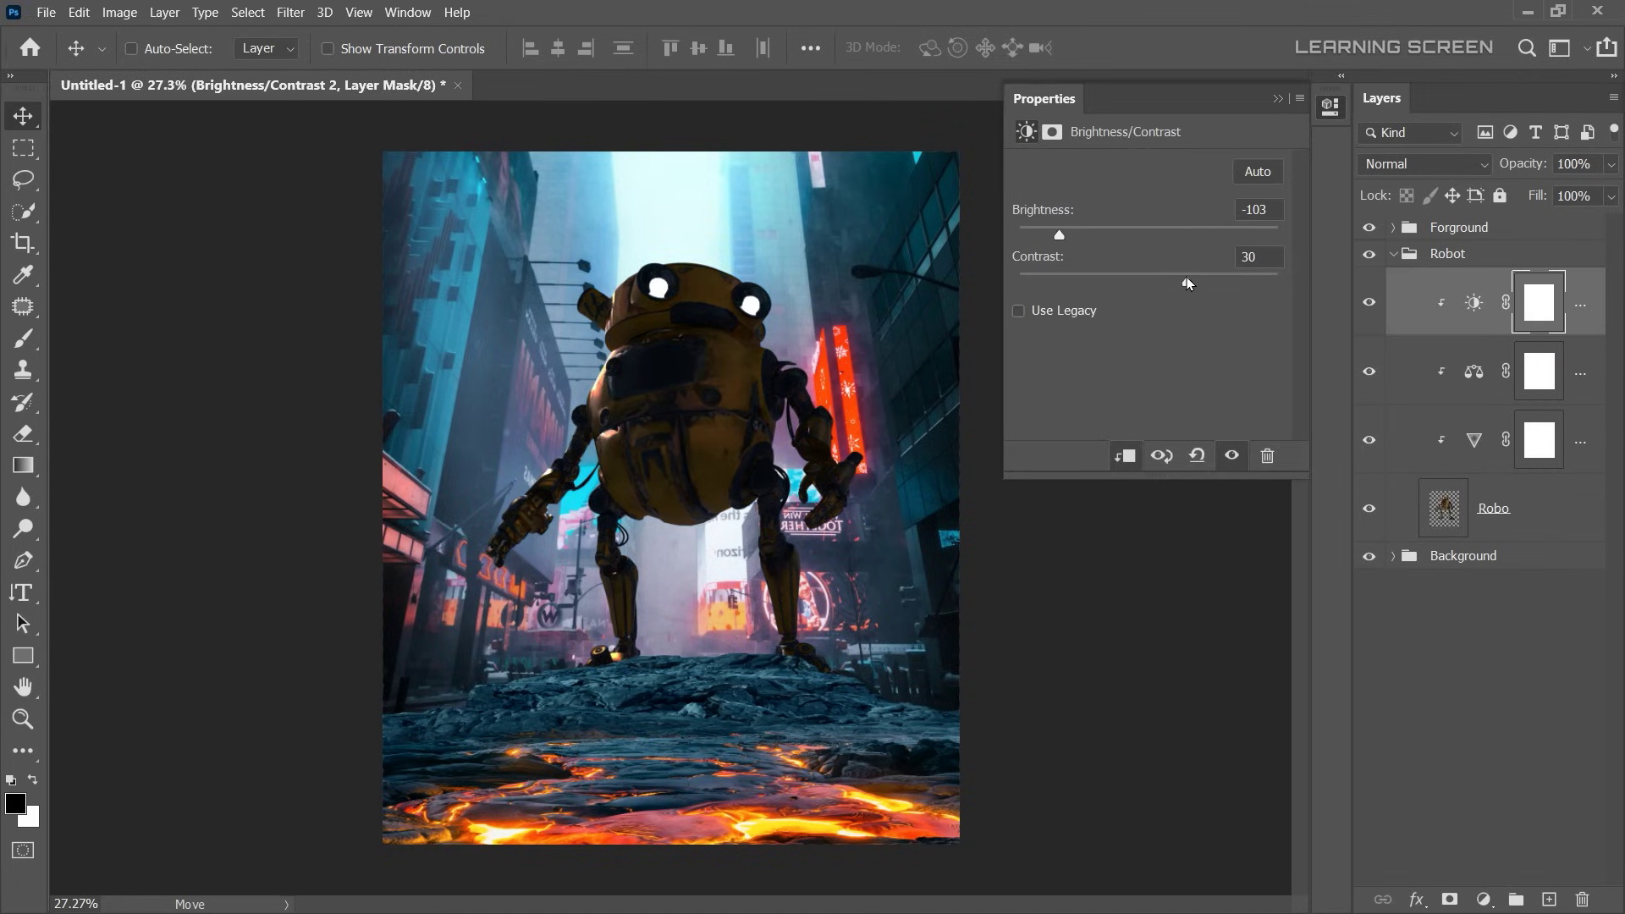
pyautogui.click(1276, 98)
pyautogui.hotkey('ctrl', 'i')
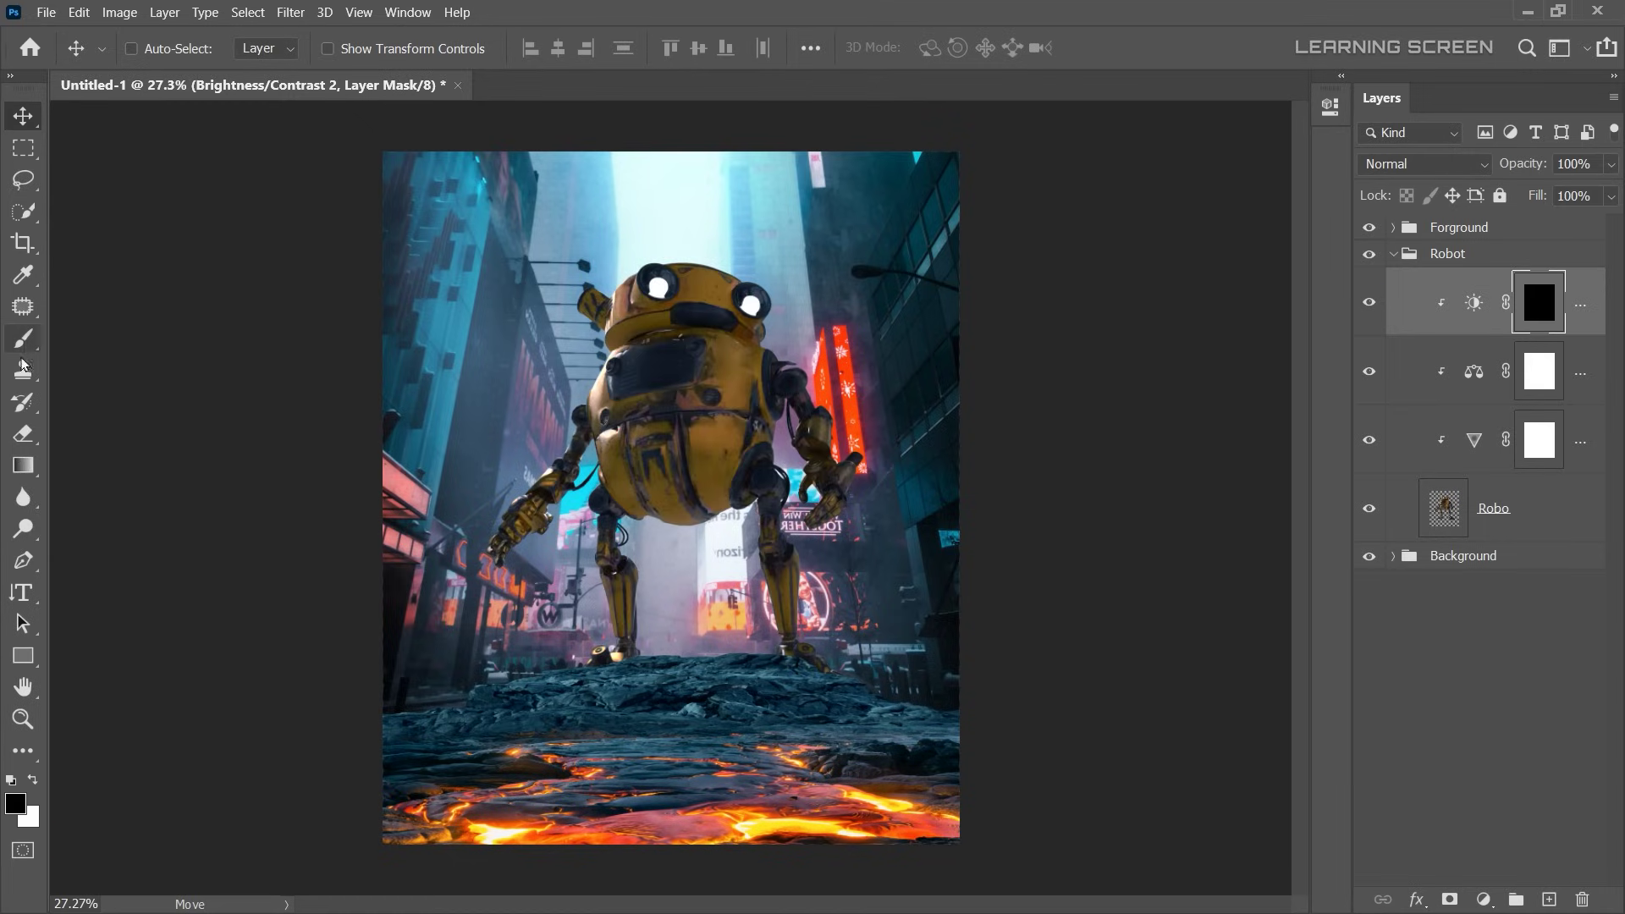
# - Paint white at 53% brush flow on the mask to darken the robot's arm
pyautogui.press('b')
pyautogui.rightClick(686, 410)
pyautogui.press('Escape')
pyautogui.scroll(3, 507, 381)
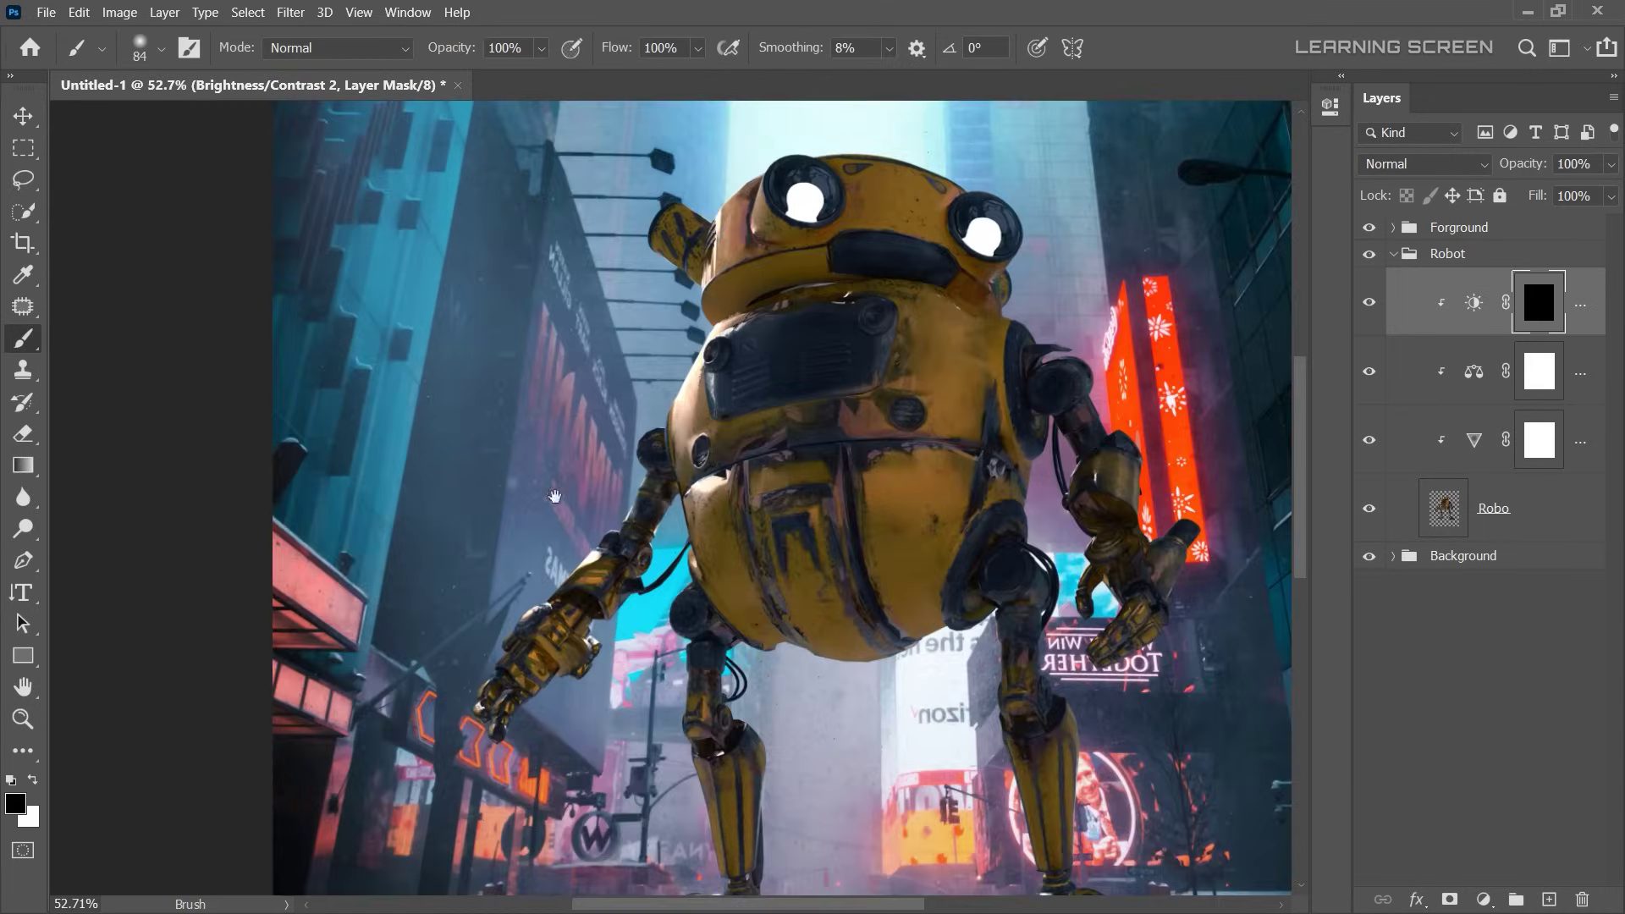
pyautogui.moveTo(554, 496); pyautogui.dragTo(554, 321)
pyautogui.press('x')
pyautogui.scroll(2, 777, 280)
pyautogui.press(']')
pyautogui.press(']')
pyautogui.click(675, 76)
pyautogui.moveTo(812, 270); pyautogui.dragTo(643, 491)
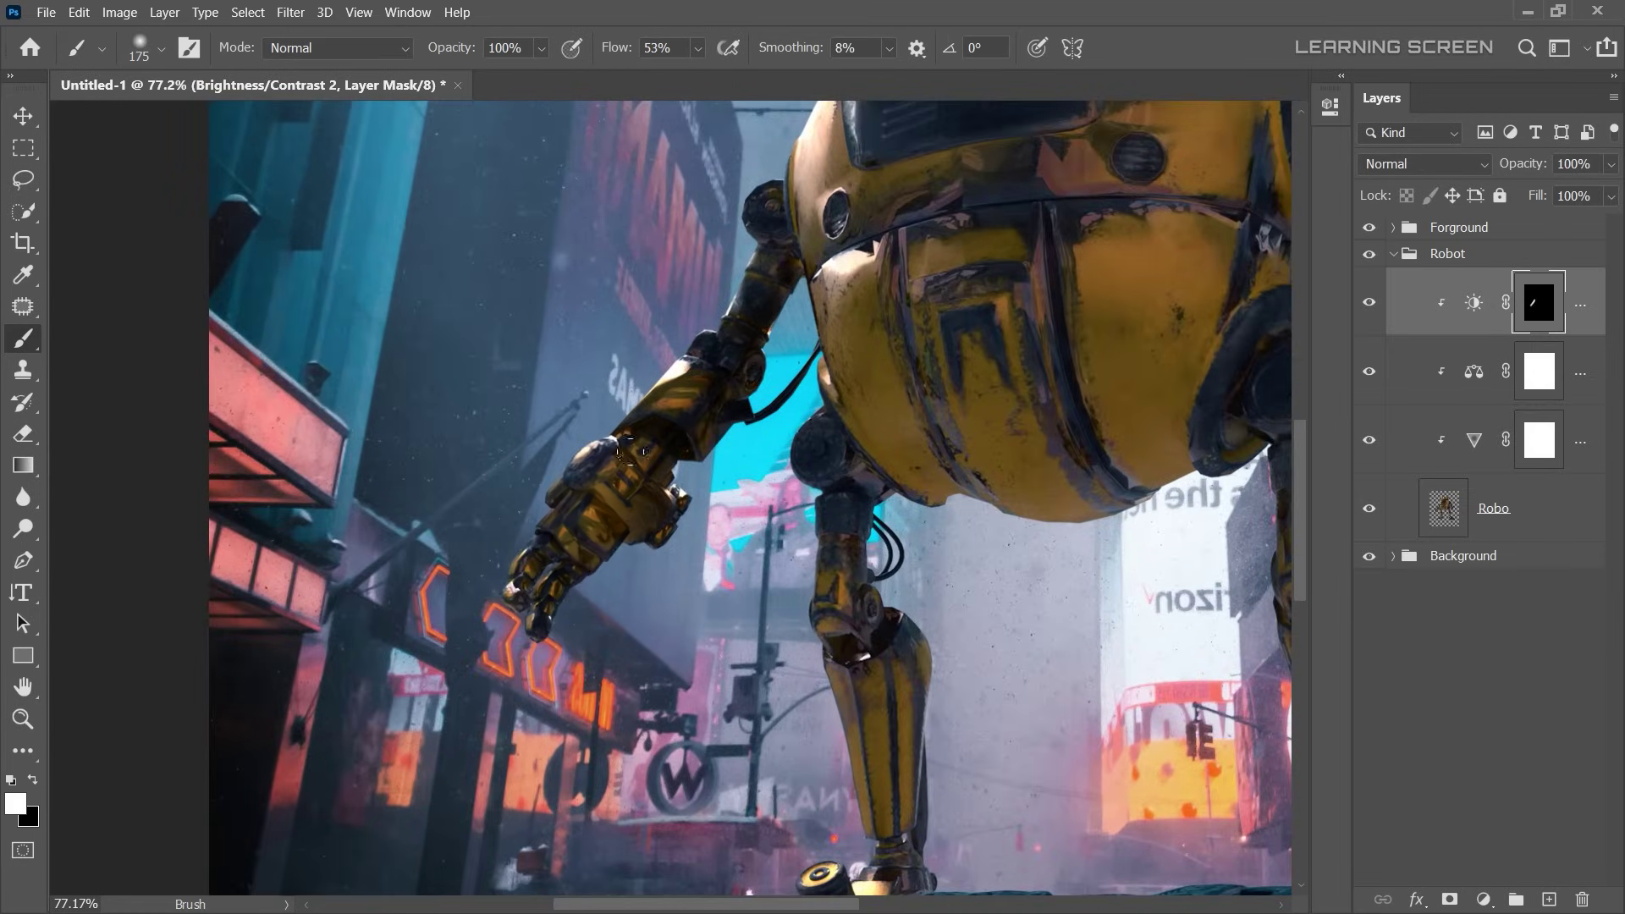
pyautogui.moveTo(736, 423); pyautogui.dragTo(550, 584)
# - Paint the darkening onto the robot's lower leg, adjusting brush size and colour
pyautogui.scroll(-2, 761, 423)
pyautogui.press(']')
pyautogui.press(']')
pyautogui.press(']')
pyautogui.moveTo(880, 557); pyautogui.dragTo(901, 700)
pyautogui.press('[')
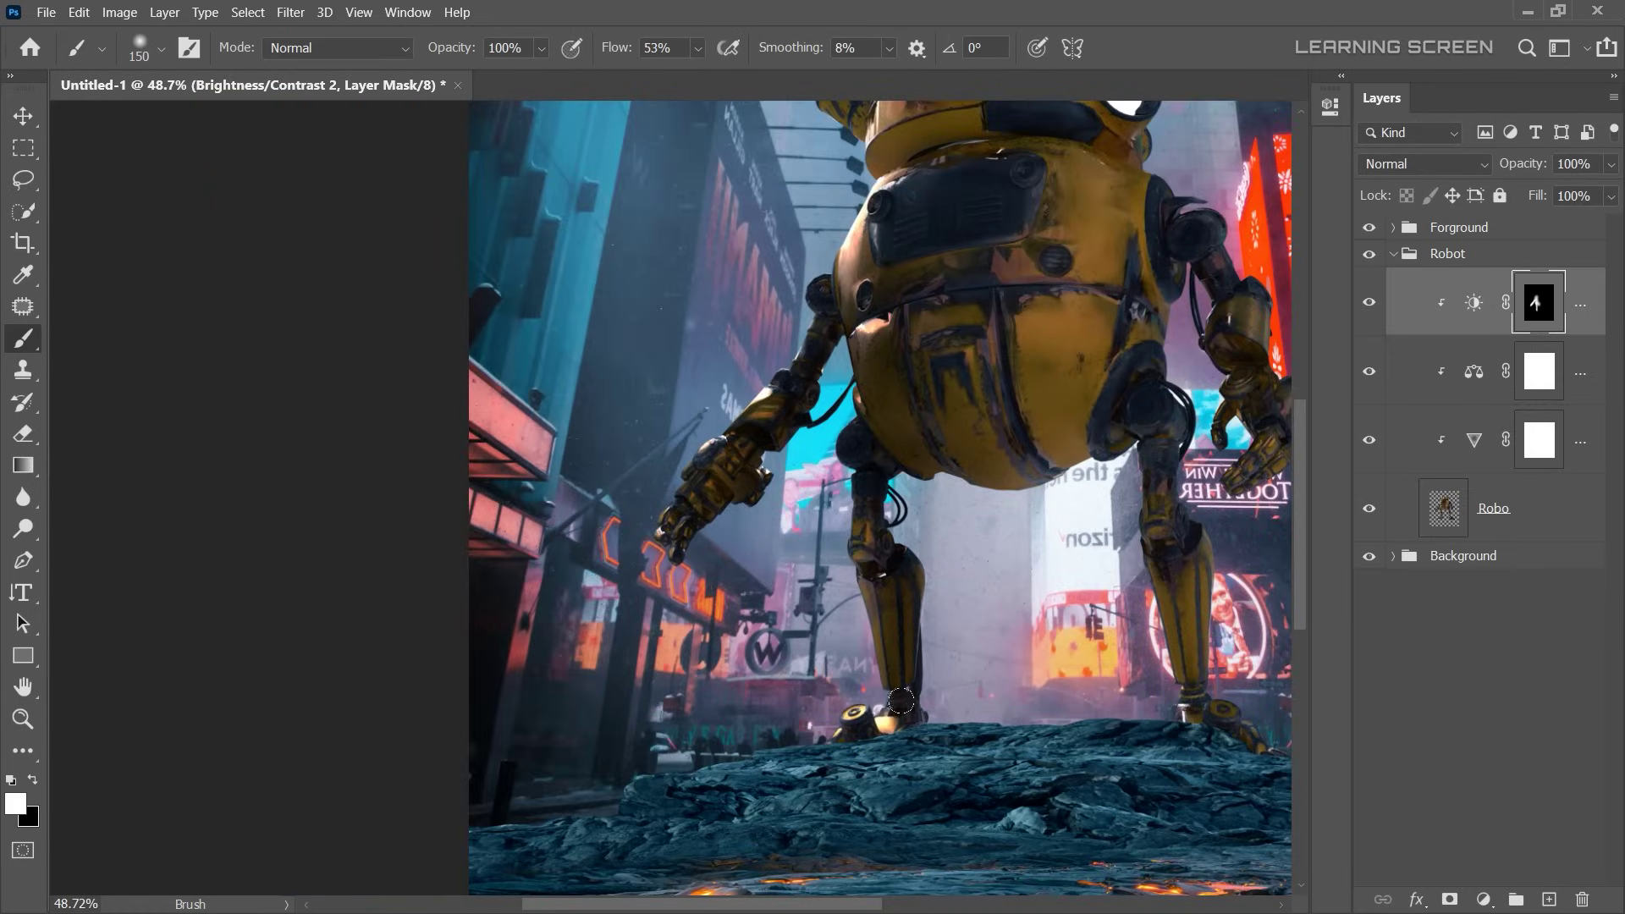
pyautogui.scroll(-2, 1147, 543)
pyautogui.scroll(-1, 622, 353)
pyautogui.press(']')
pyautogui.press(']')
pyautogui.press(']')
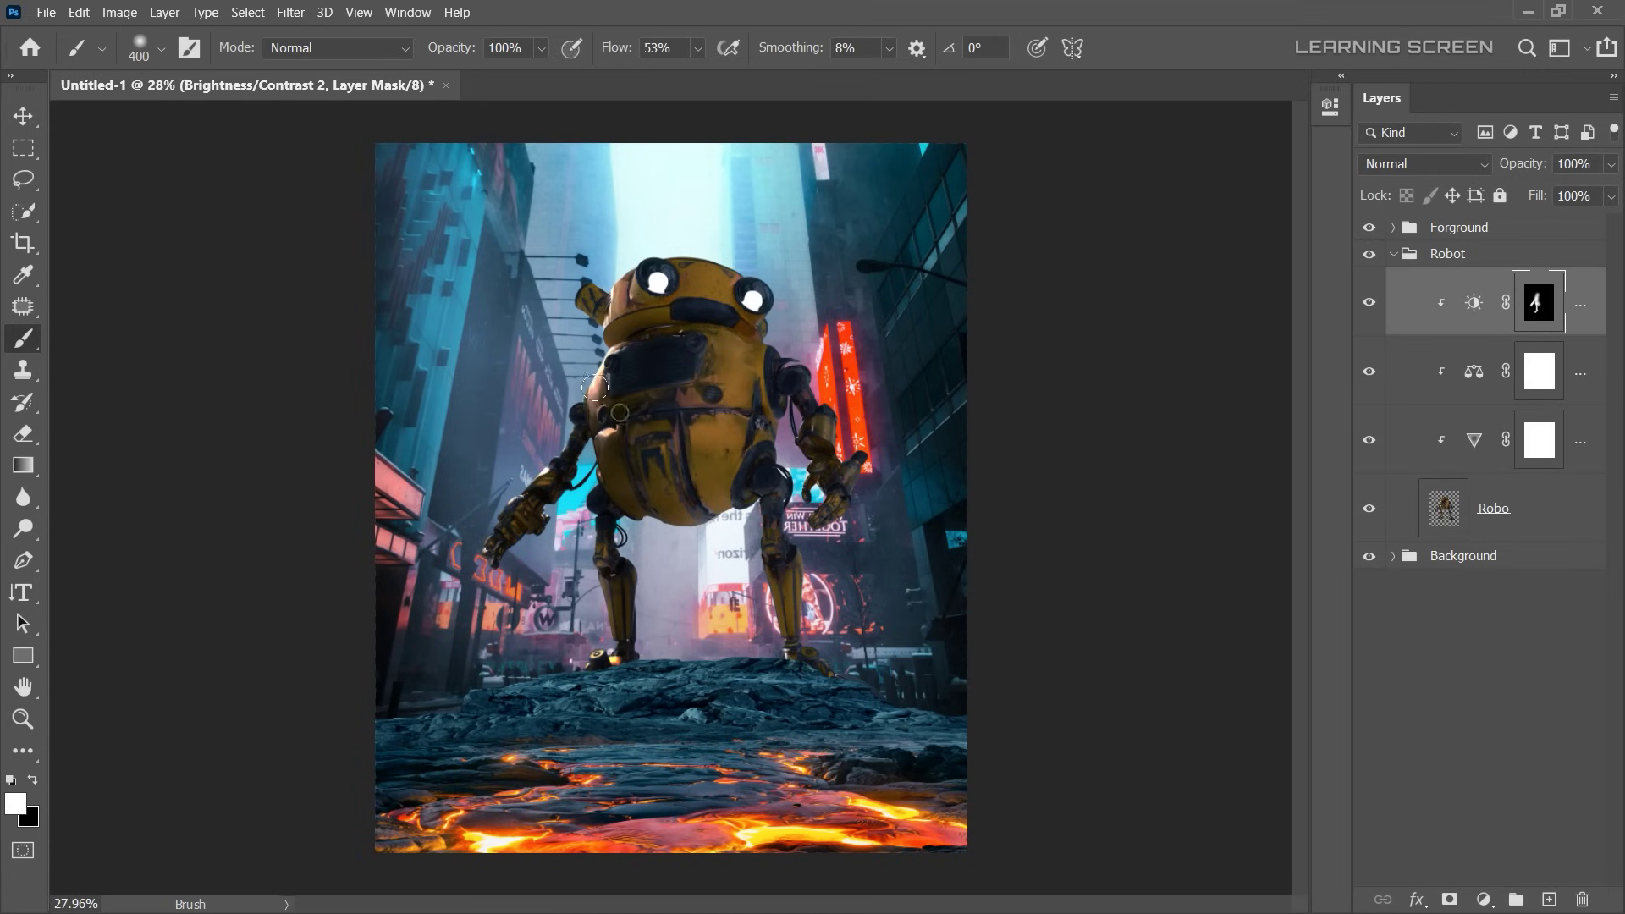
pyautogui.scroll(3, 596, 387)
pyautogui.scroll(2, 597, 387)
pyautogui.press('x')
pyautogui.press('[')
pyautogui.press('[')
pyautogui.press('[')
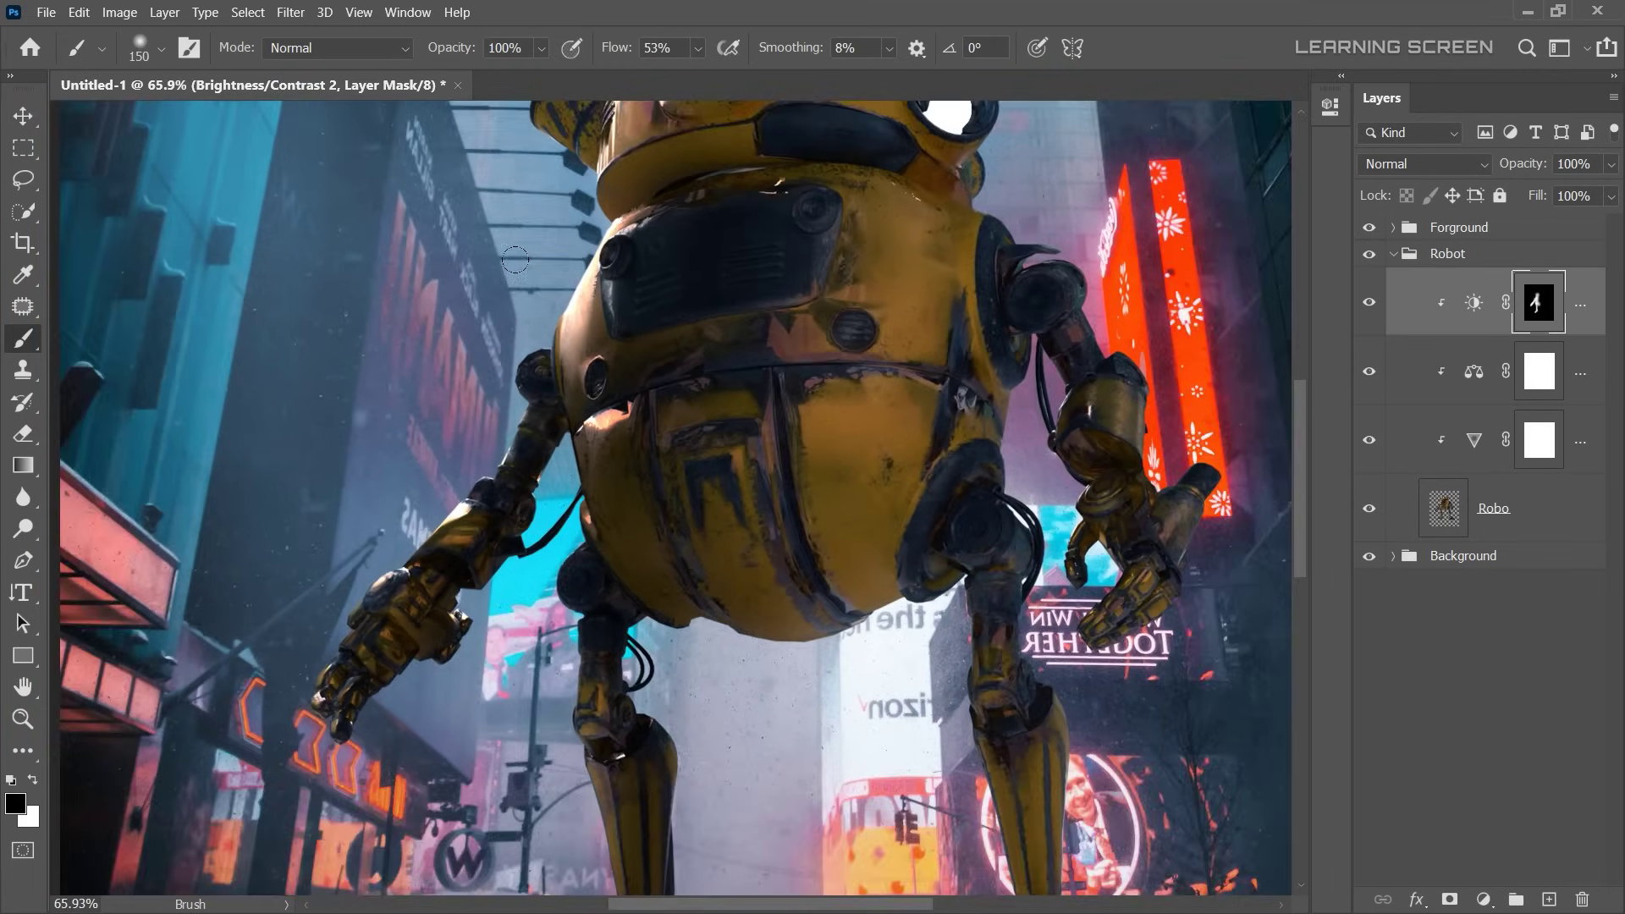
pyautogui.scroll(-3, 514, 260)
pyautogui.press('[')
pyautogui.scroll(-1, 533, 279)
pyautogui.scroll(5, 649, 400)
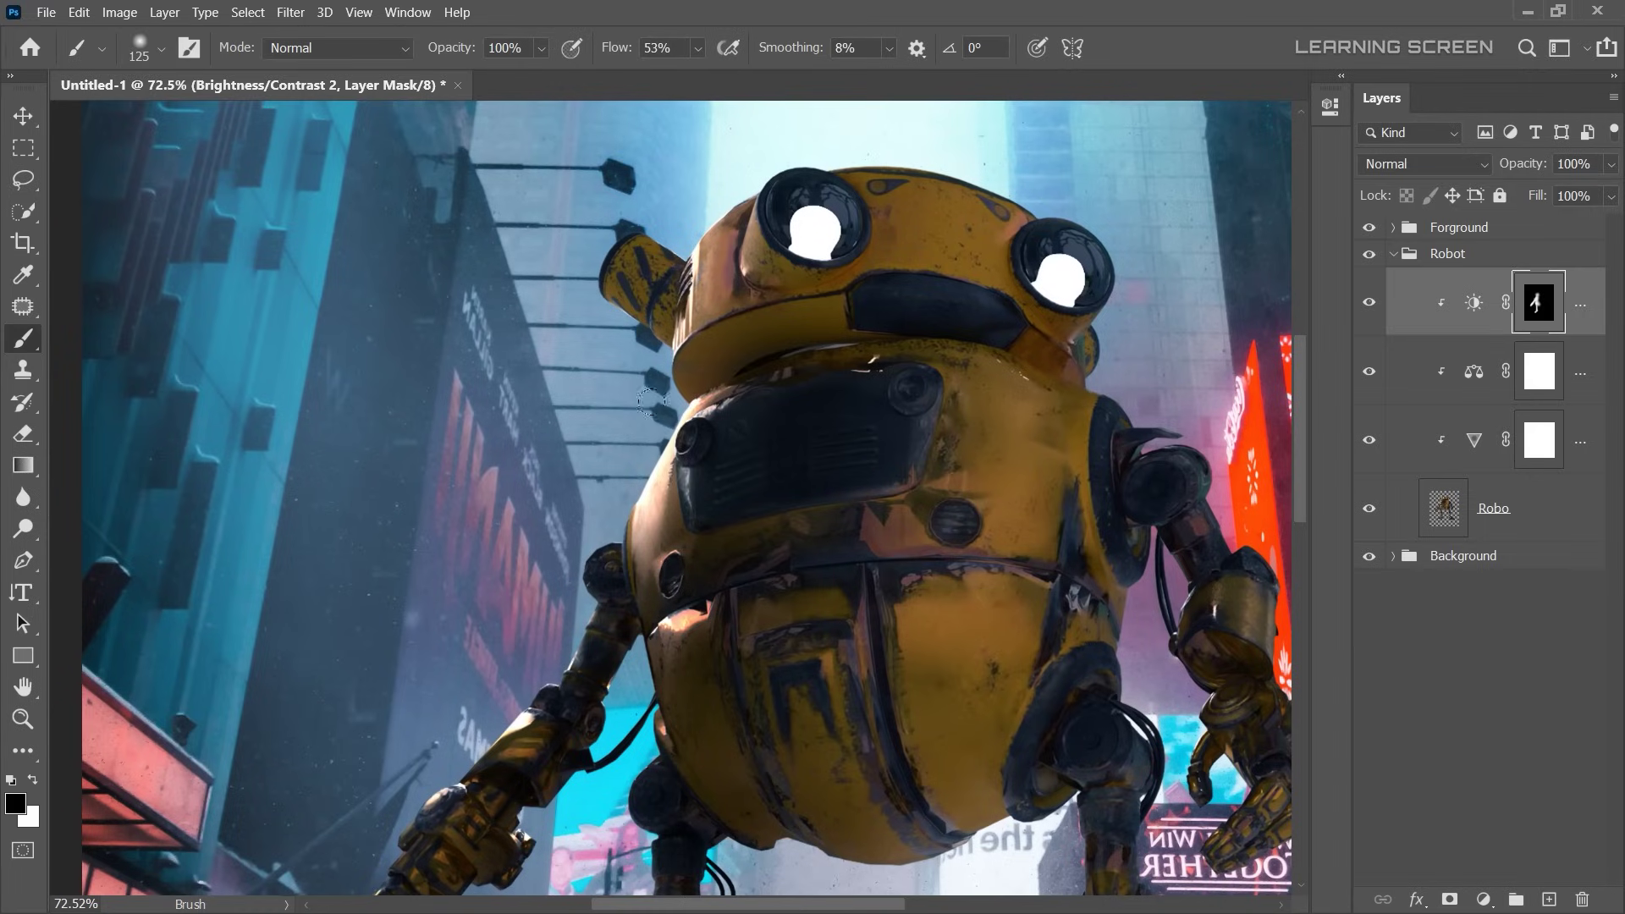
# - Add a Levels adjustment to the robot with output whites lowered to 131
pyautogui.press('v')
pyautogui.click(1483, 899)
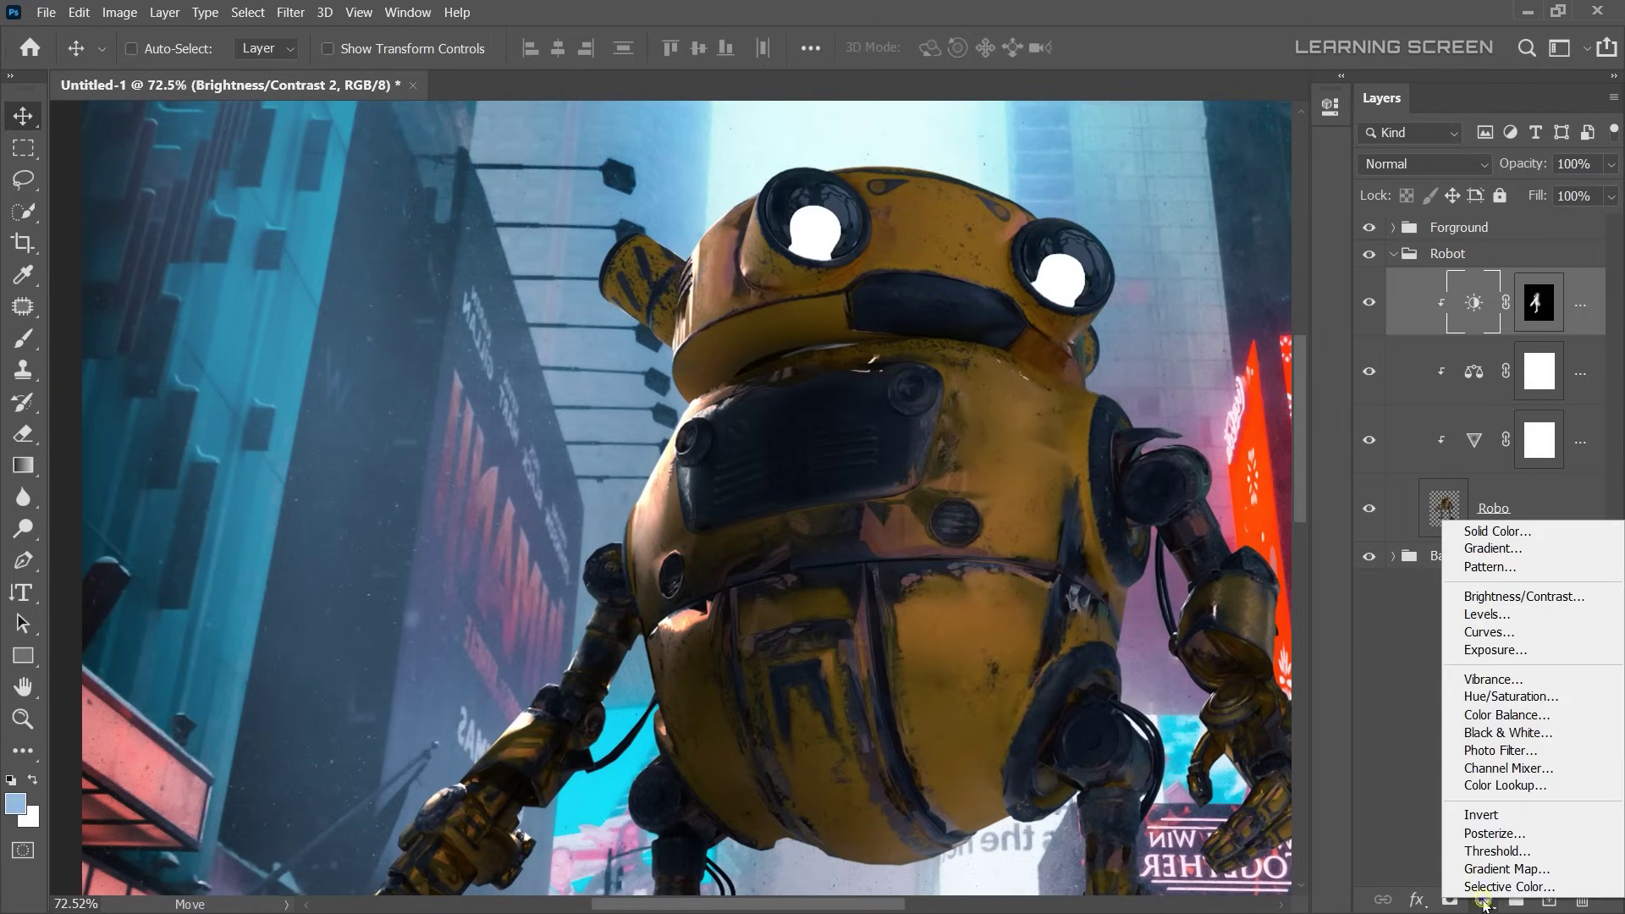
pyautogui.click(1472, 614)
pyautogui.moveTo(1249, 403); pyautogui.dragTo(1168, 399)
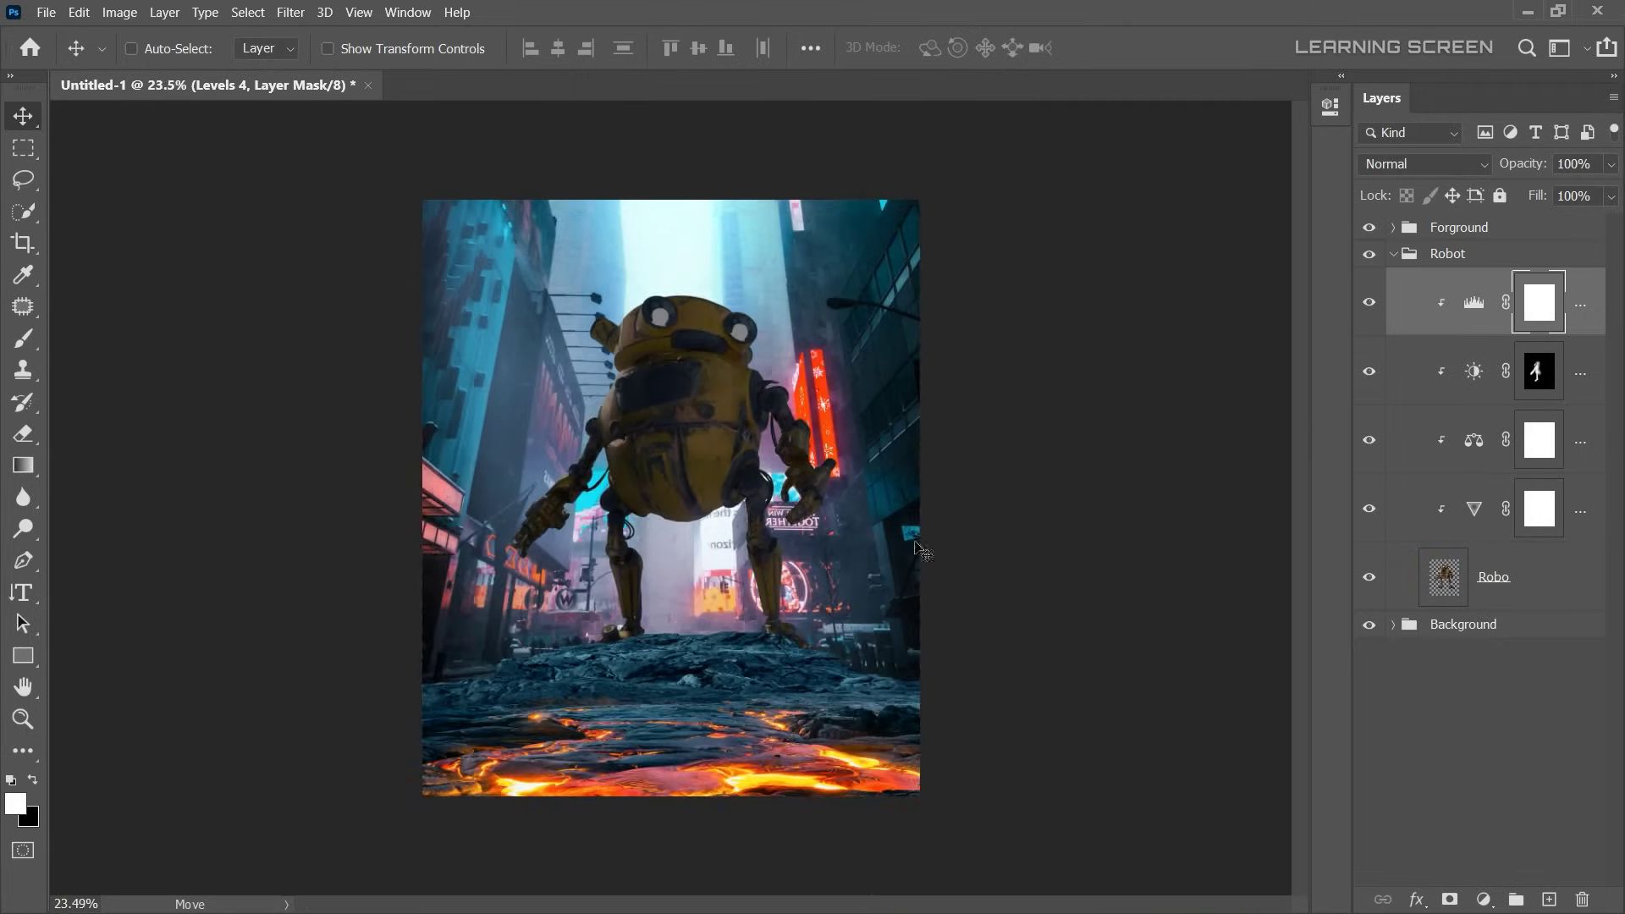
pyautogui.click(1277, 98)
# - Paint black on the Levels mask with an 80 brush near the robot's edge
pyautogui.hotkey('ctrl', '0')
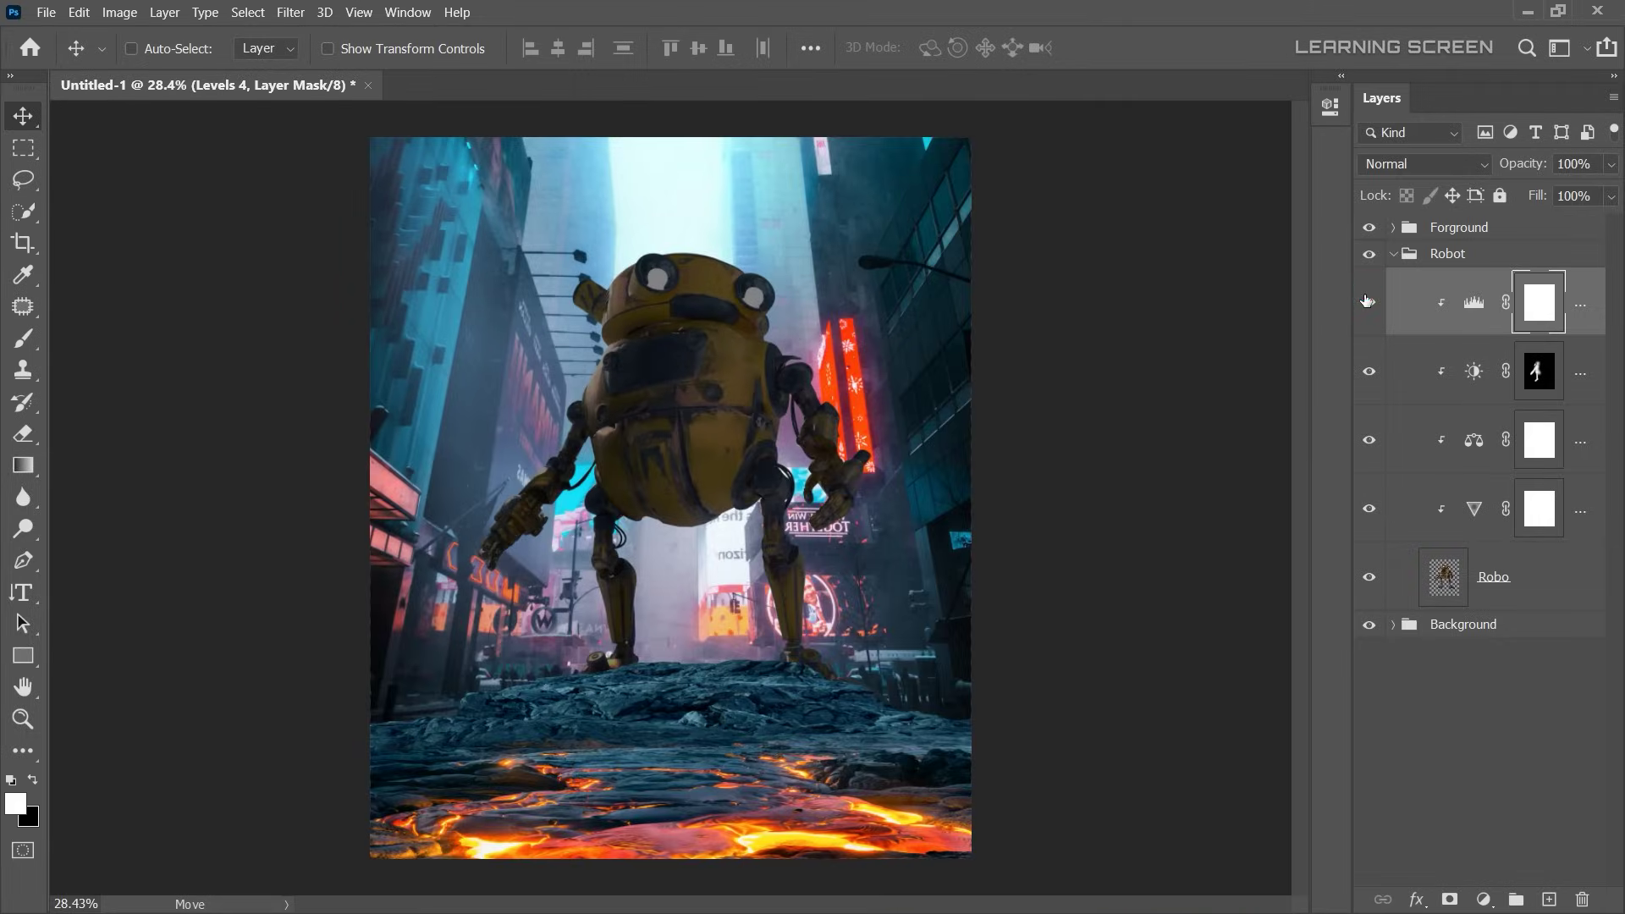
pyautogui.scroll(5, 551, 360)
pyautogui.press('b')
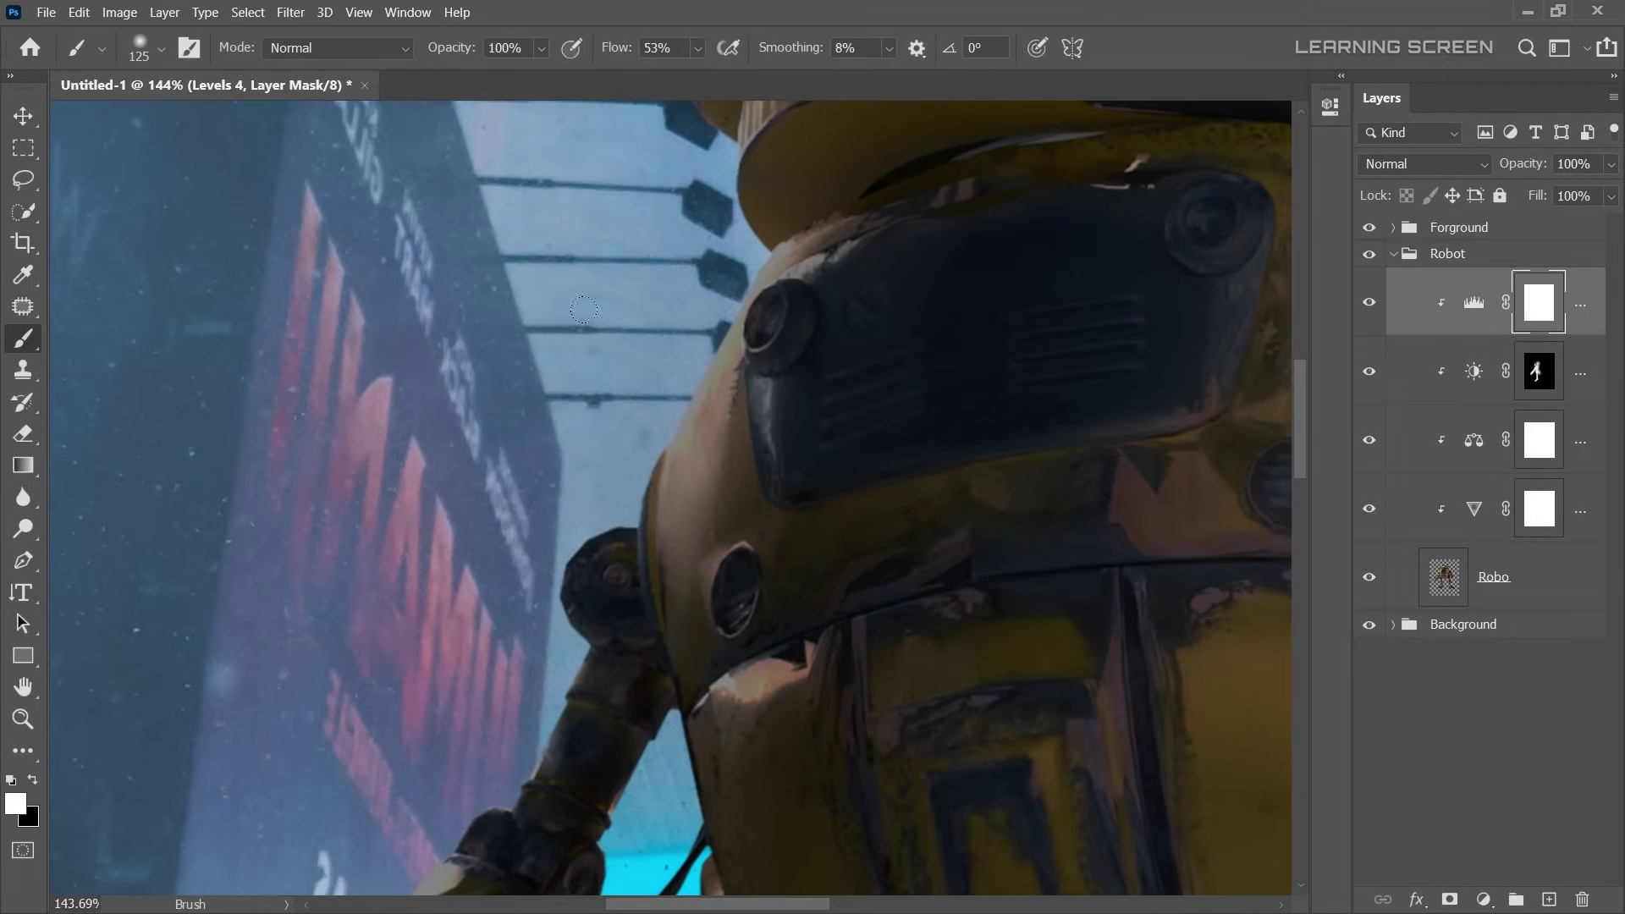
pyautogui.press('x')
pyautogui.moveTo(706, 406); pyautogui.dragTo(682, 269)
pyautogui.moveTo(539, 407); pyautogui.dragTo(593, 212)
pyautogui.scroll(-5, 592, 380)
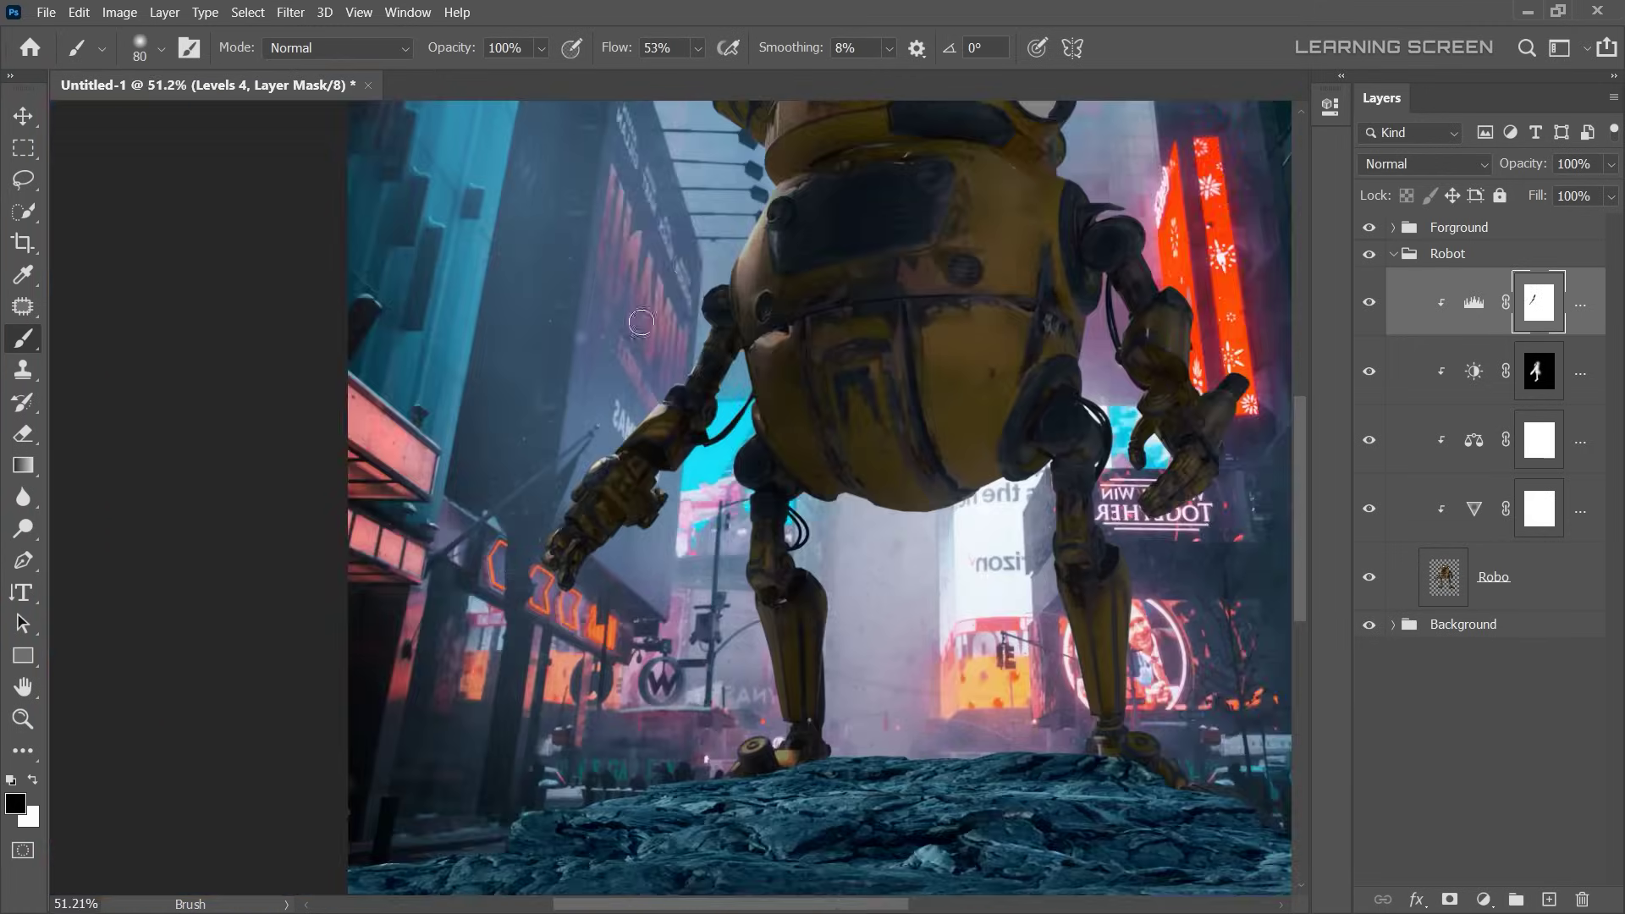
pyautogui.scroll(5, 717, 340)
pyautogui.press('[')
pyautogui.press('[')
pyautogui.press('[')
pyautogui.moveTo(800, 423); pyautogui.dragTo(834, 489)
# - Paint black over both eyes to keep them glowing bright
pyautogui.scroll(-5, 835, 489)
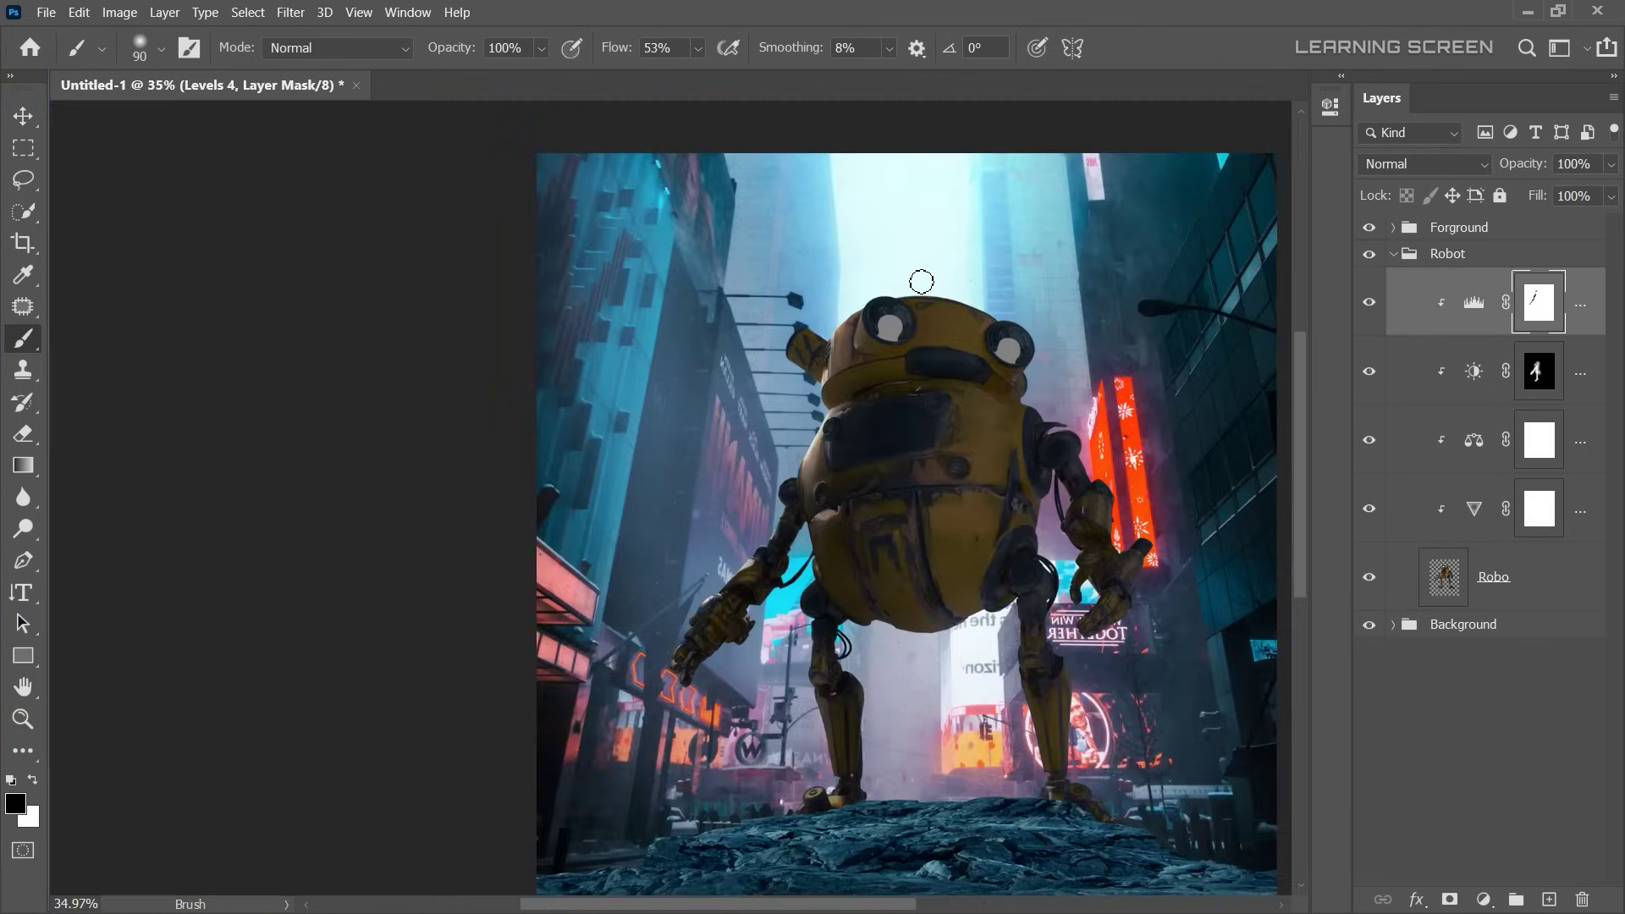
pyautogui.scroll(2, 894, 315)
pyautogui.press(']')
pyautogui.scroll(4, 894, 316)
pyautogui.moveTo(833, 338); pyautogui.dragTo(846, 349)
pyautogui.moveTo(931, 423); pyautogui.dragTo(496, 338)
pyautogui.moveTo(1016, 381); pyautogui.dragTo(1028, 391)
pyautogui.scroll(-5, 1023, 388)
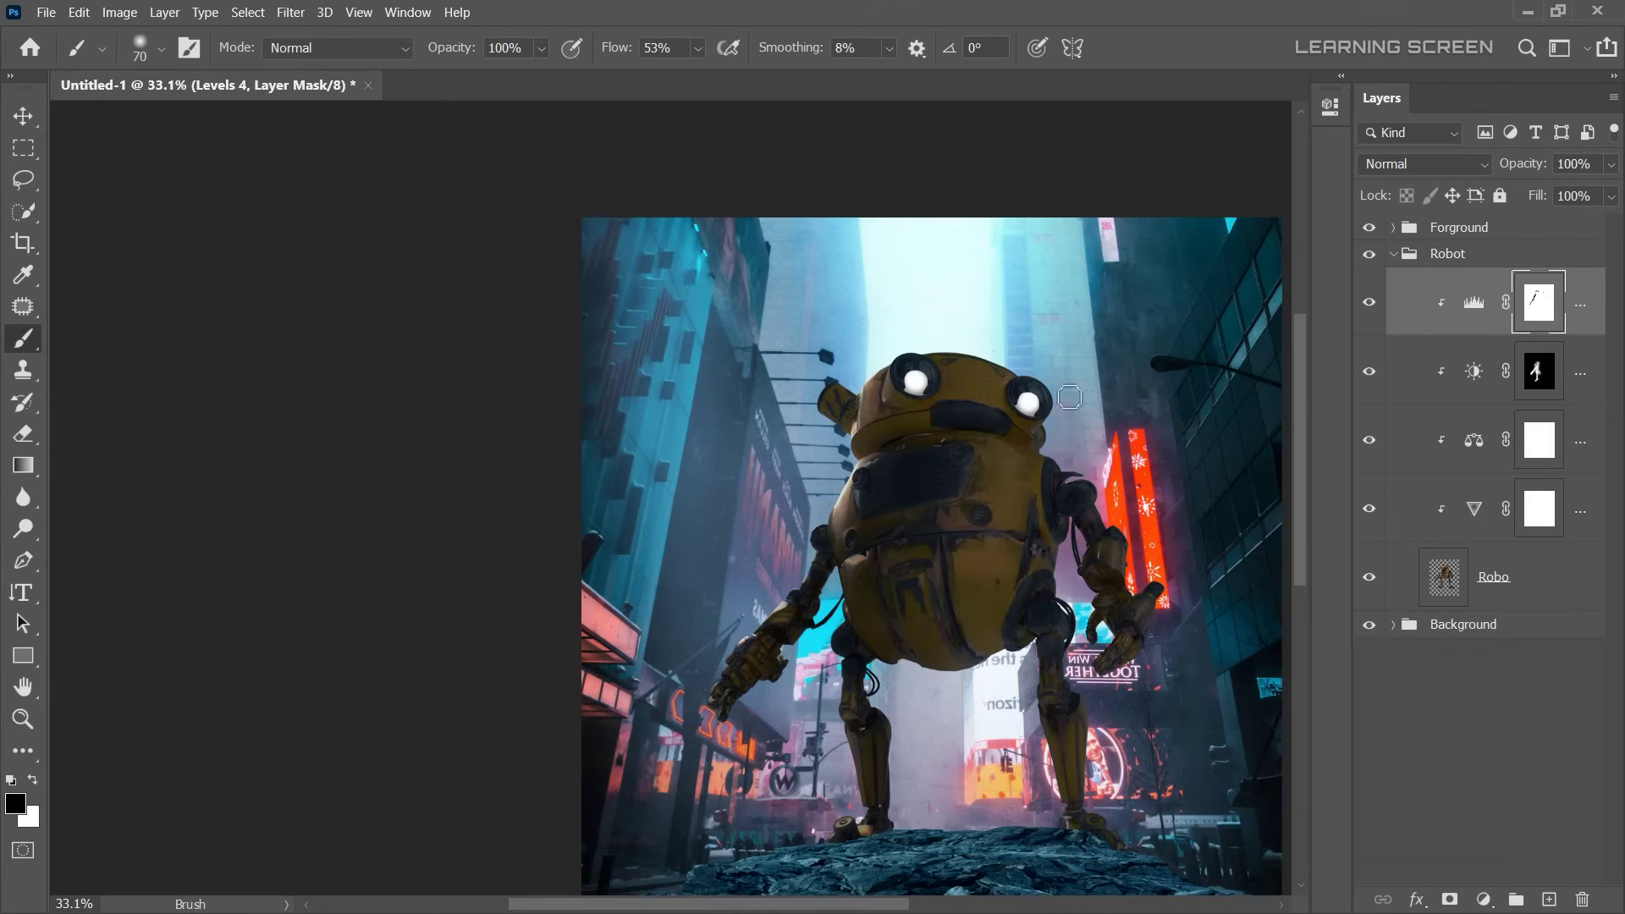
pyautogui.press('[')
pyautogui.press('[')
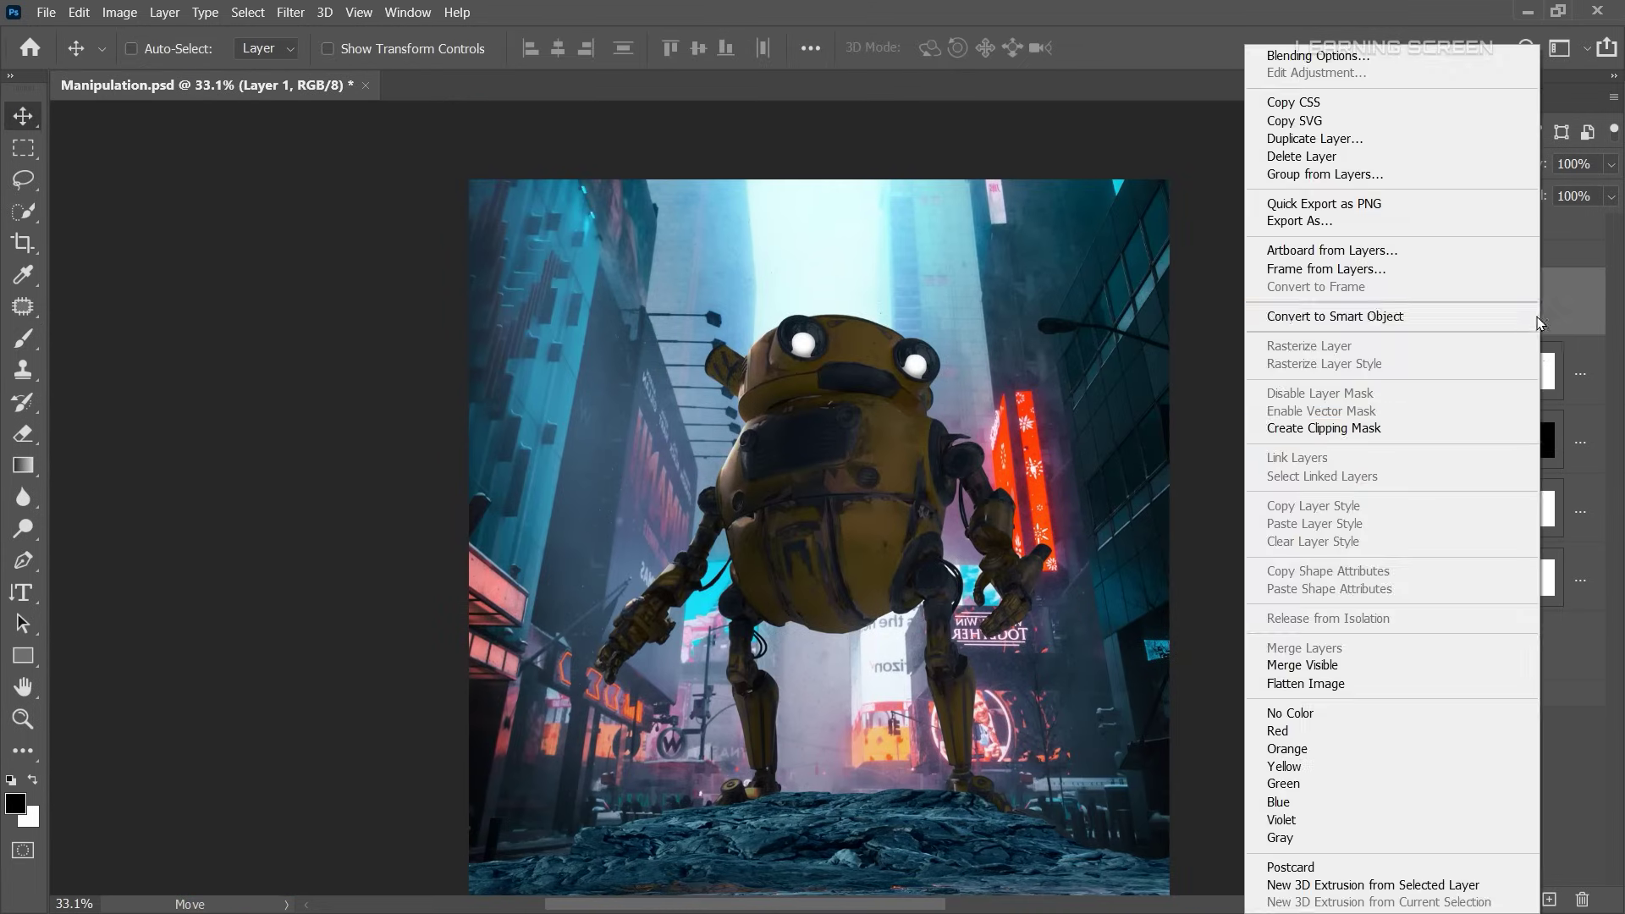
# - Set up a cyan soft brush at 18% flow
pyautogui.press('b')
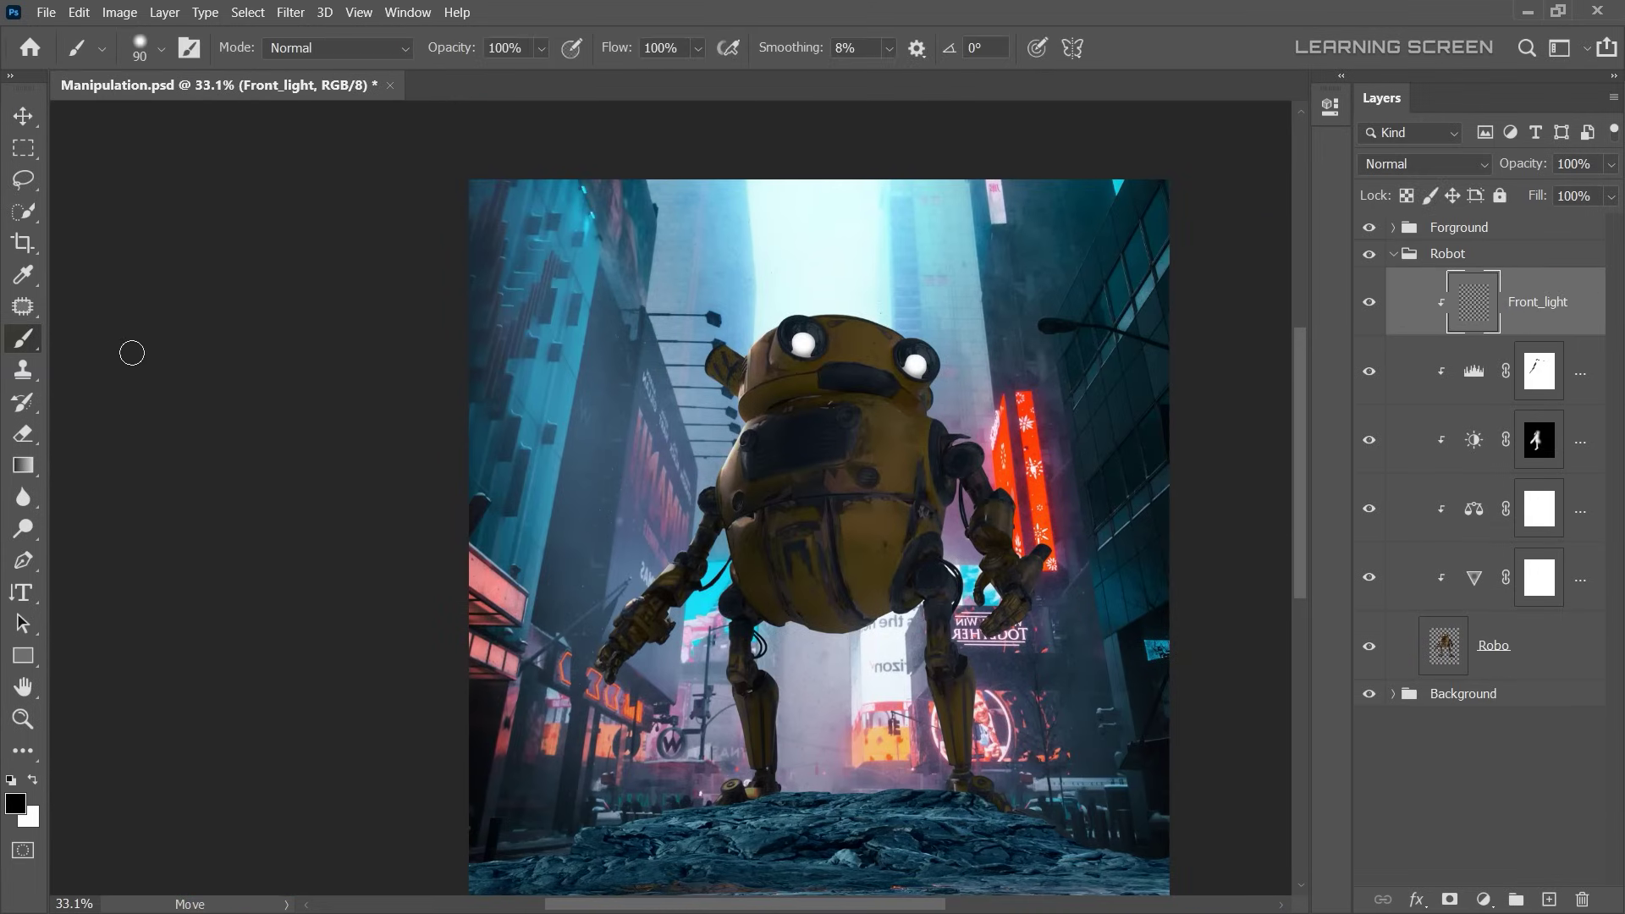
pyautogui.click(15, 804)
pyautogui.click(359, 655)
pyautogui.click(548, 514)
pyautogui.moveTo(640, 77); pyautogui.dragTo(637, 78)
pyautogui.rightClick(1086, 516)
pyautogui.press('Return')
# - Paint a cyan glow on the robot's belly and head with a 300 brush
pyautogui.moveTo(855, 415); pyautogui.dragTo(846, 626)
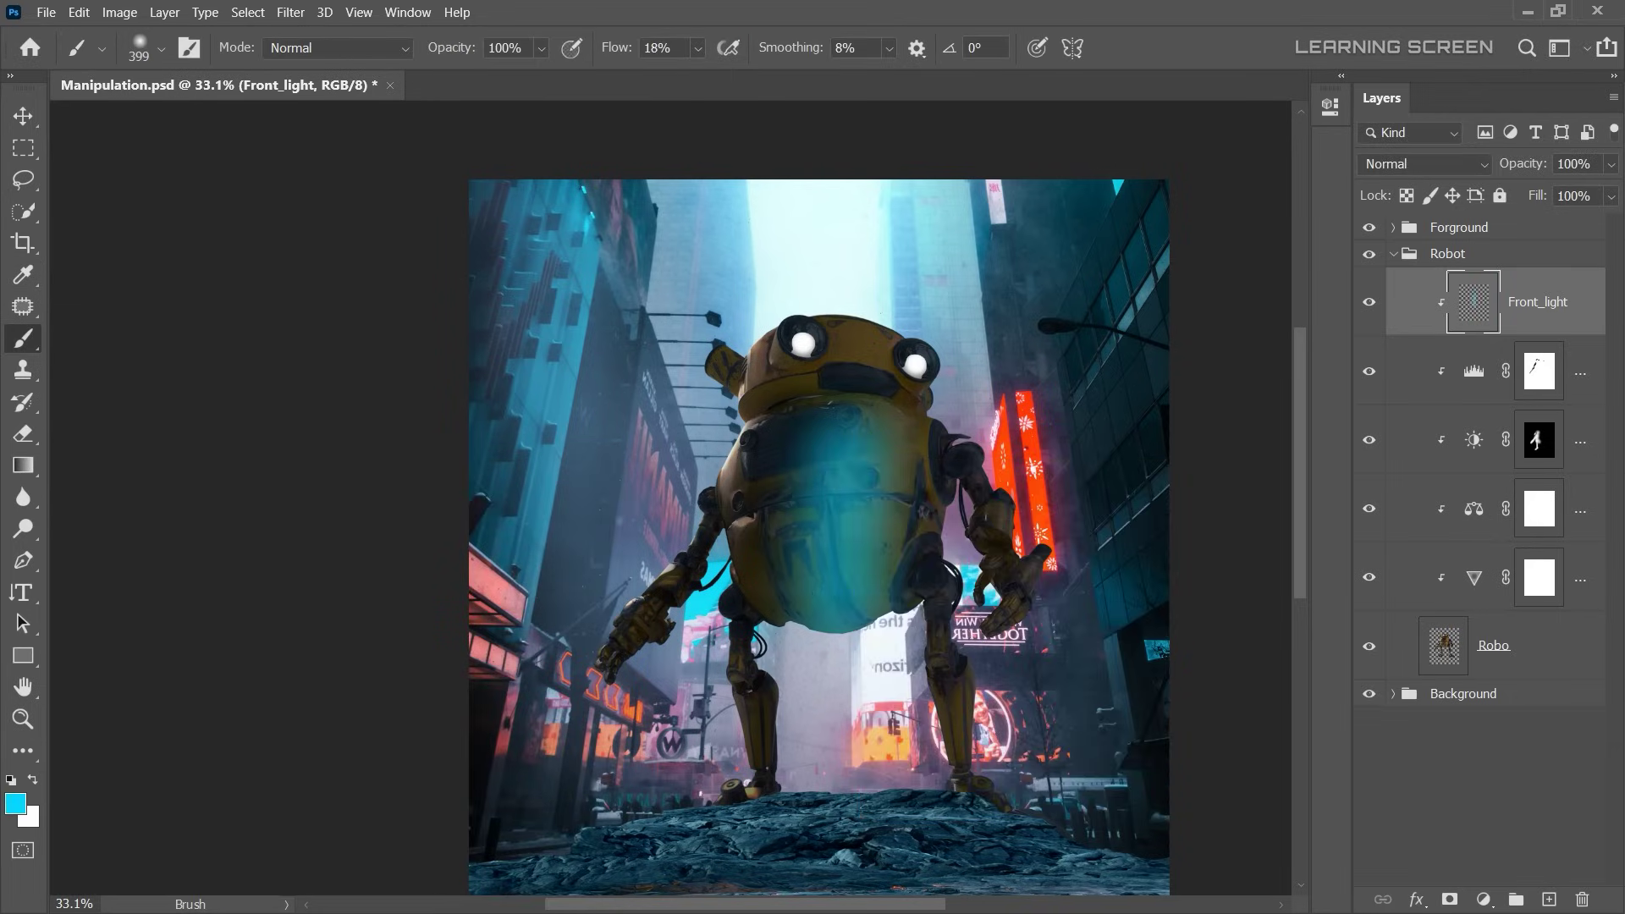
pyautogui.scroll(3, 849, 450)
pyautogui.moveTo(840, 209)
pyautogui.mouseDown()
pyautogui.moveTo(880, 254)
pyautogui.moveTo(838, 203)
pyautogui.moveTo(856, 209)
pyautogui.mouseUp()
pyautogui.press(']')
pyautogui.press(']')
pyautogui.moveTo(847, 335); pyautogui.dragTo(880, 745)
# - Set Front_light to Color Dodge at 53% fill and add an empty Red_light layer
pyautogui.click(1424, 169)
pyautogui.click(1430, 377)
pyautogui.click(1610, 196)
pyautogui.moveTo(1612, 223); pyautogui.dragTo(1562, 221)
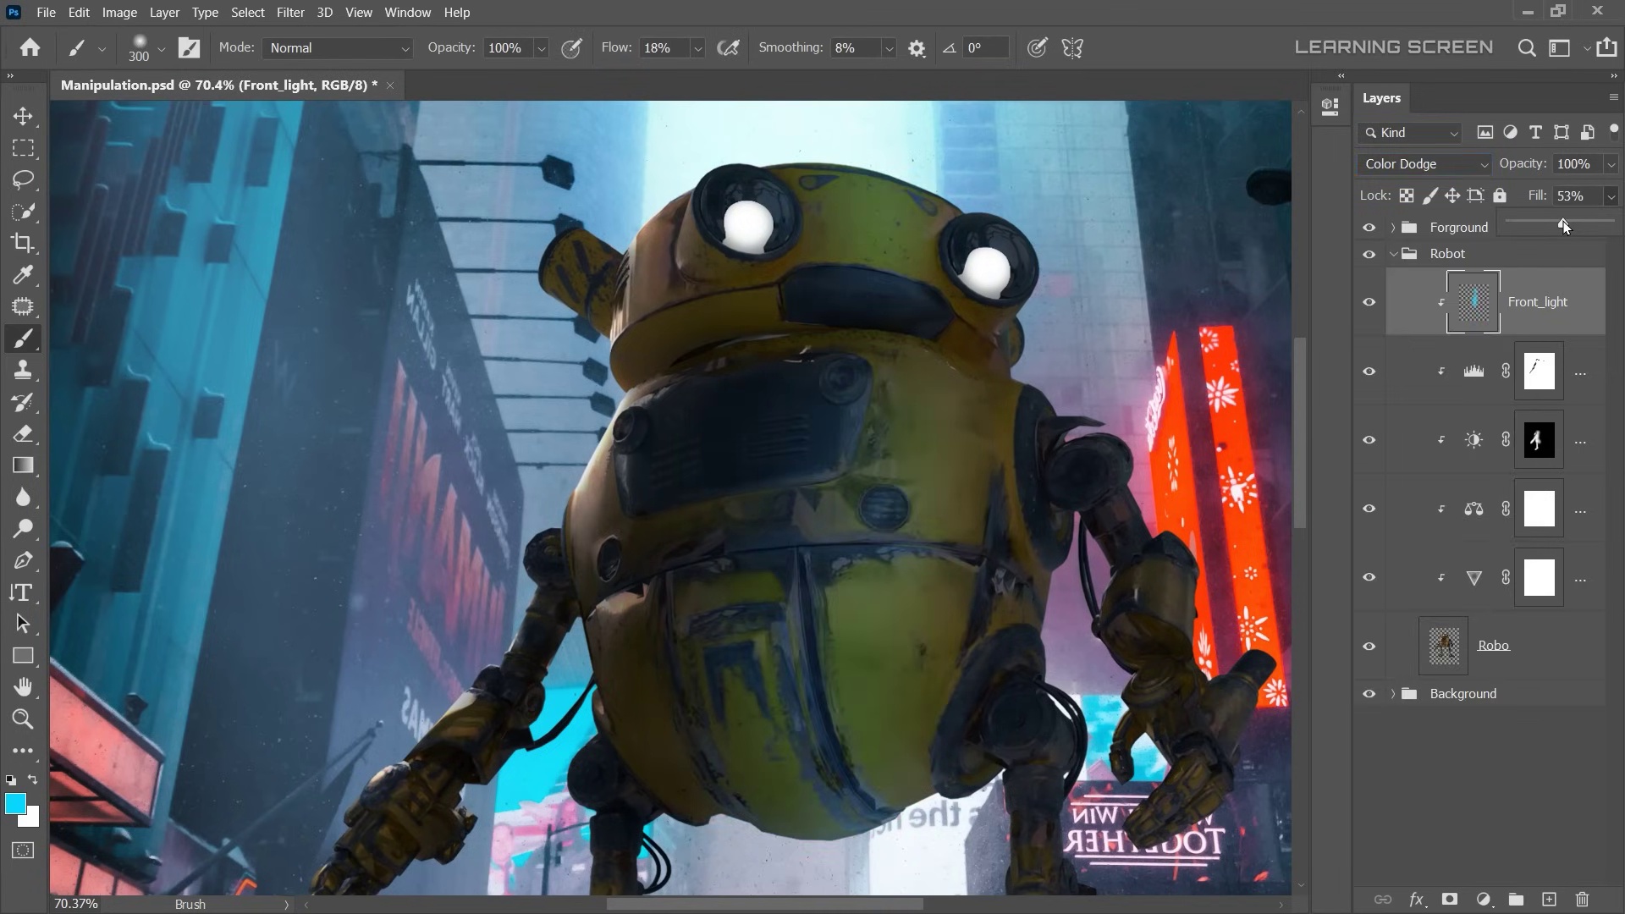
pyautogui.scroll(-3, 911, 586)
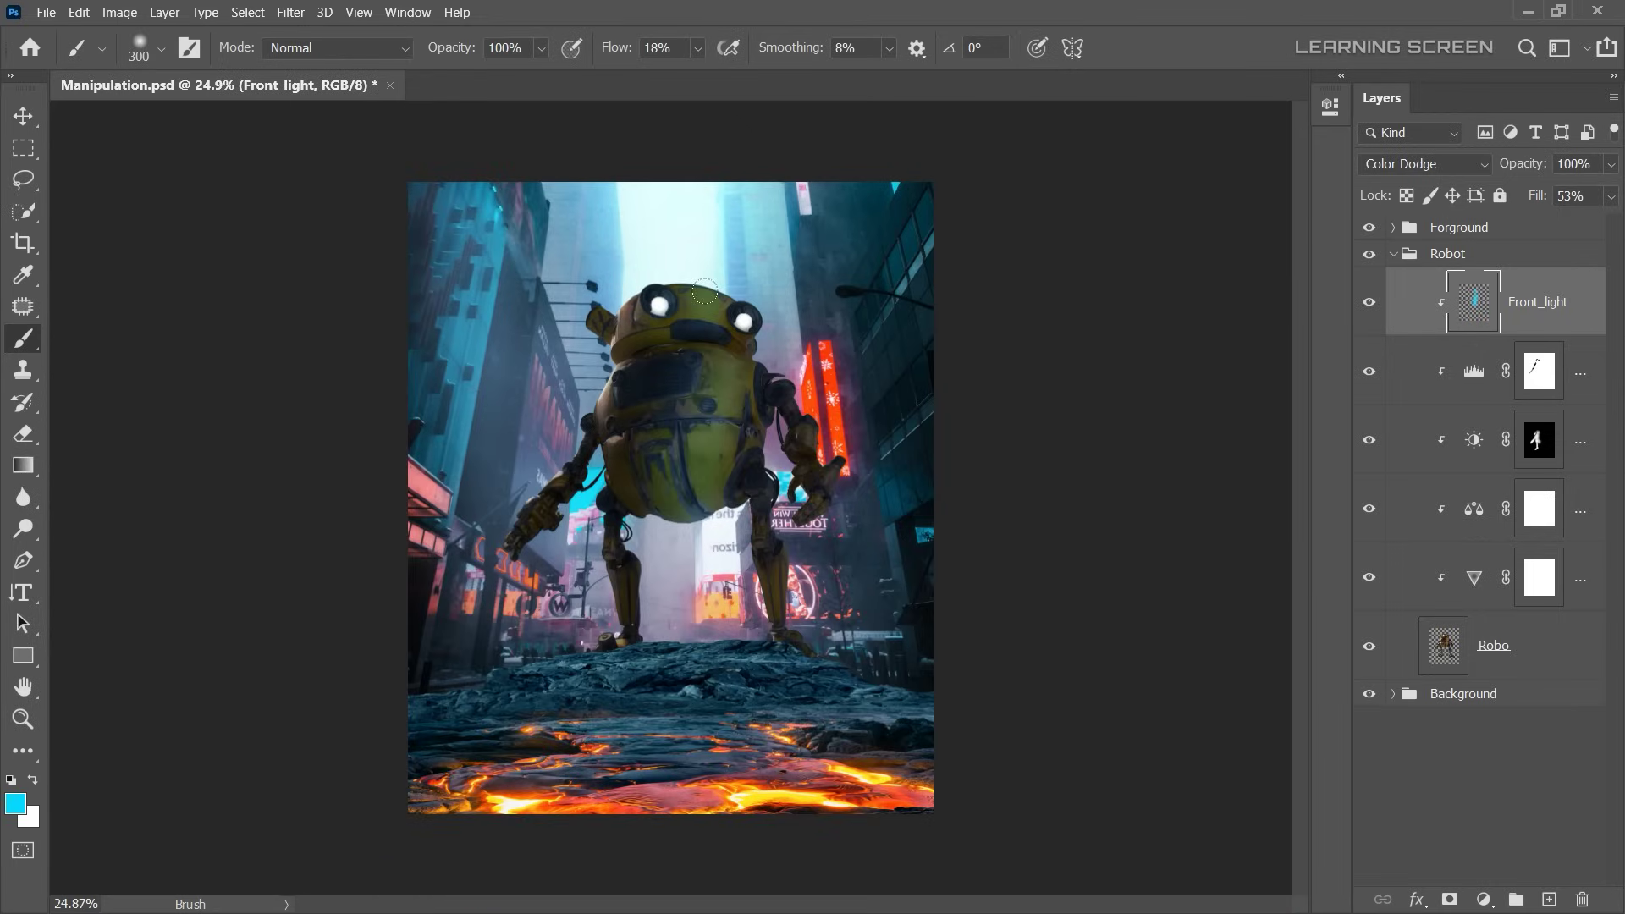
pyautogui.press('v')
pyautogui.click(1548, 899)
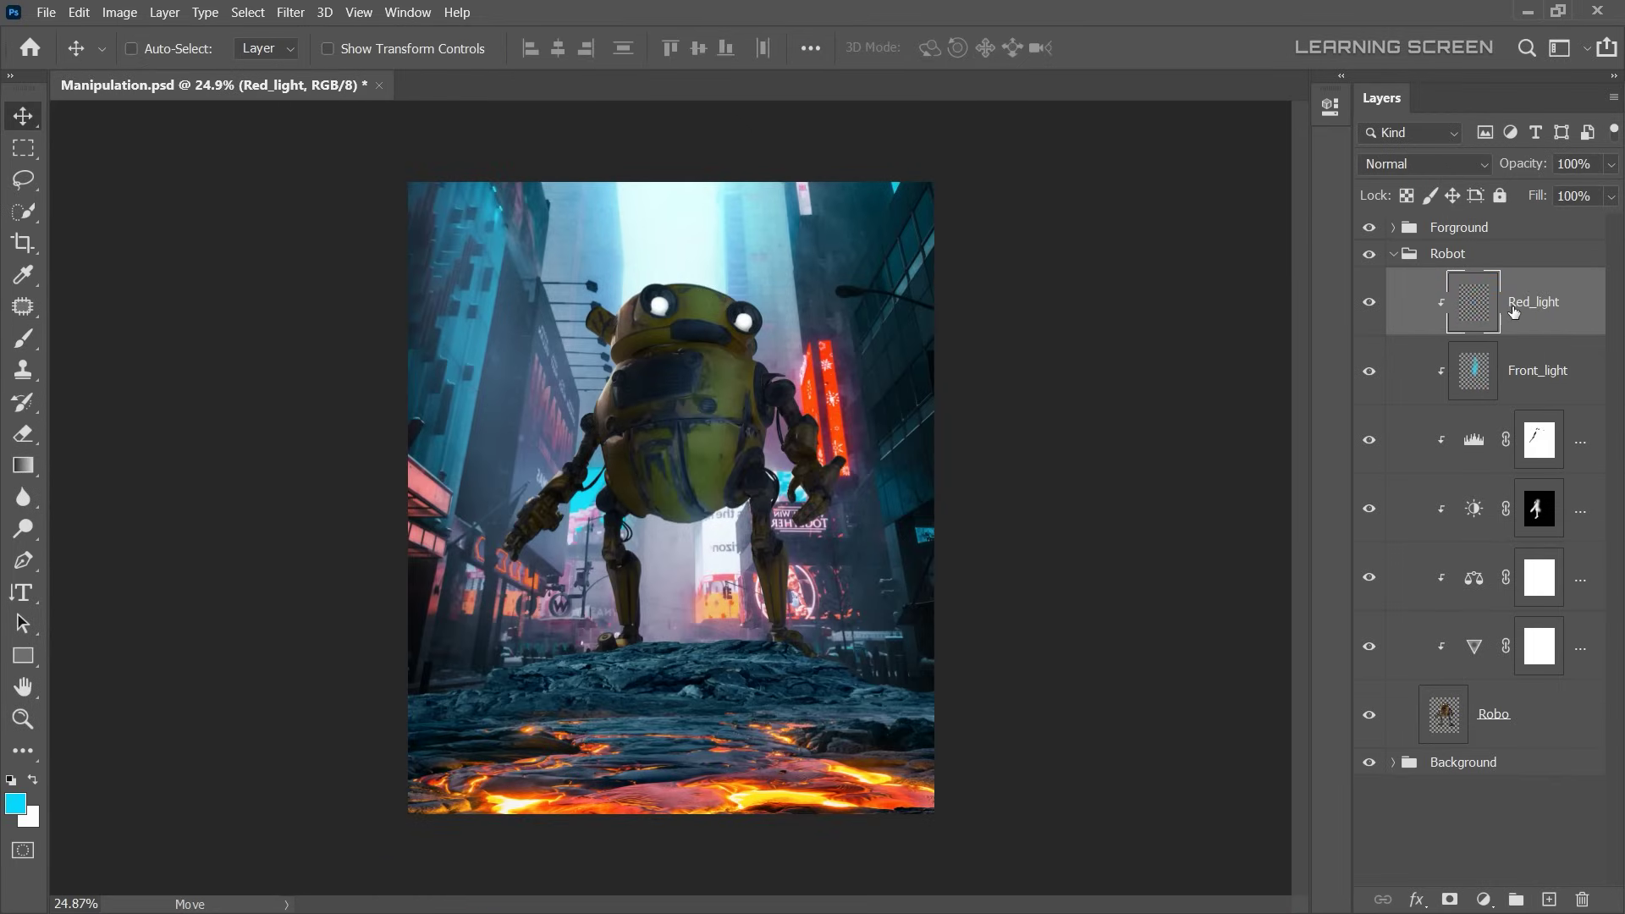
# - Sample orange from the red neon sign and set a size-16 brush at 100% flow for the arm rim light
pyautogui.scroll(5, 730, 475)
pyautogui.press('b')
pyautogui.rightClick(772, 489)
pyautogui.click(15, 802)
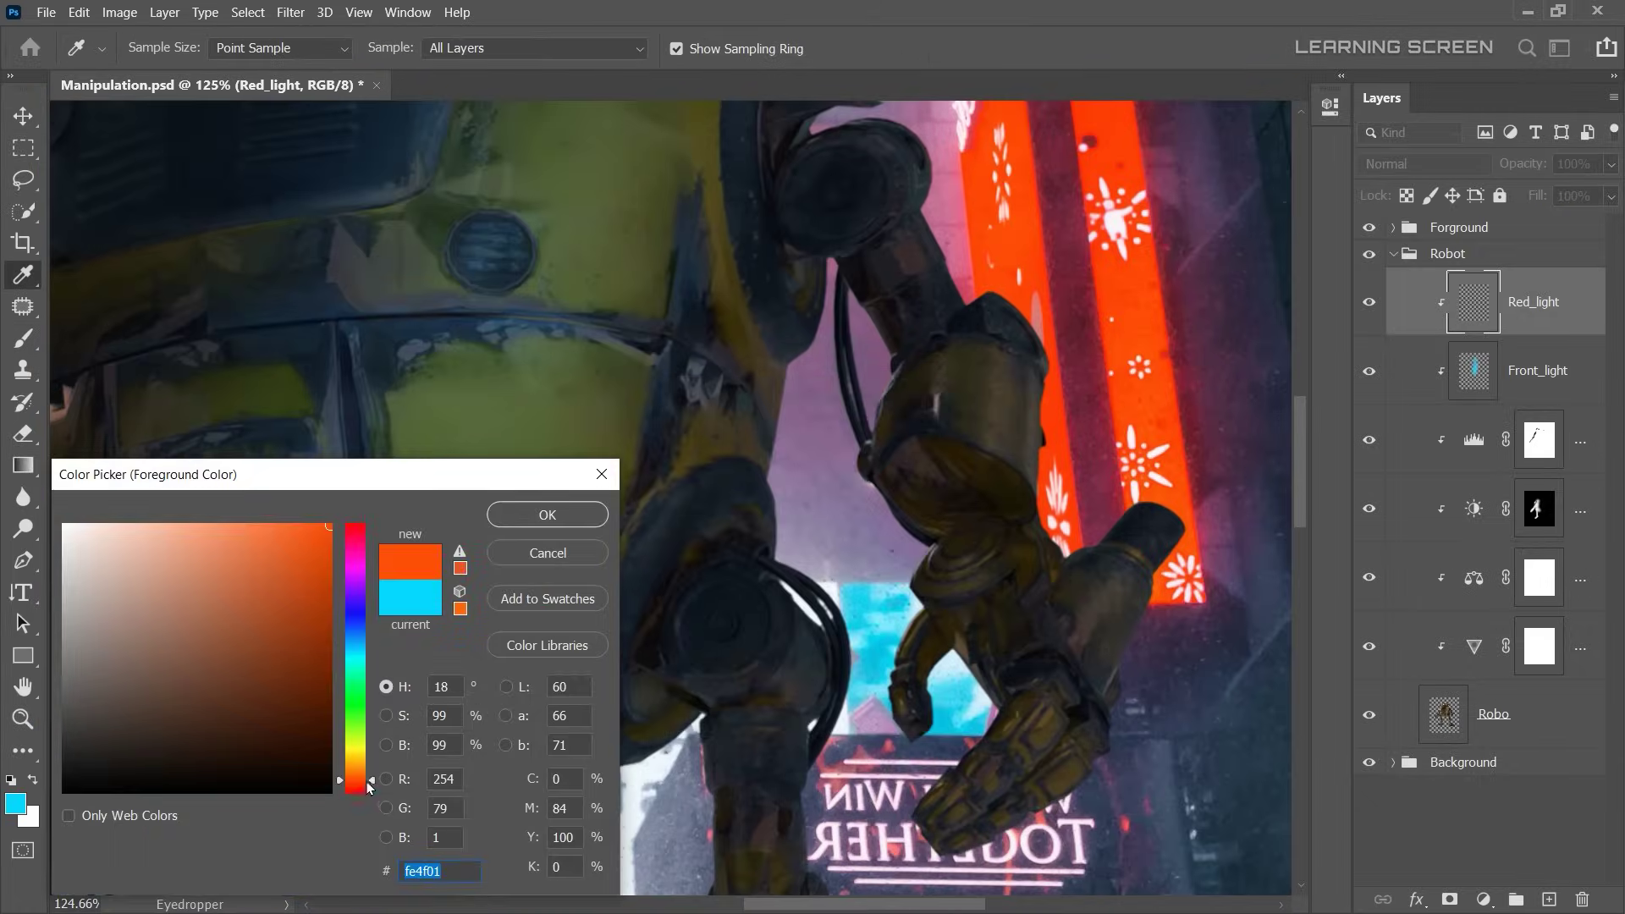
pyautogui.click(550, 508)
pyautogui.hotkey('shift', '0')
pyautogui.scroll(5, 846, 339)
pyautogui.rightClick(1077, 410)
pyautogui.moveTo(1083, 382); pyautogui.dragTo(1068, 383)
pyautogui.click(797, 277)
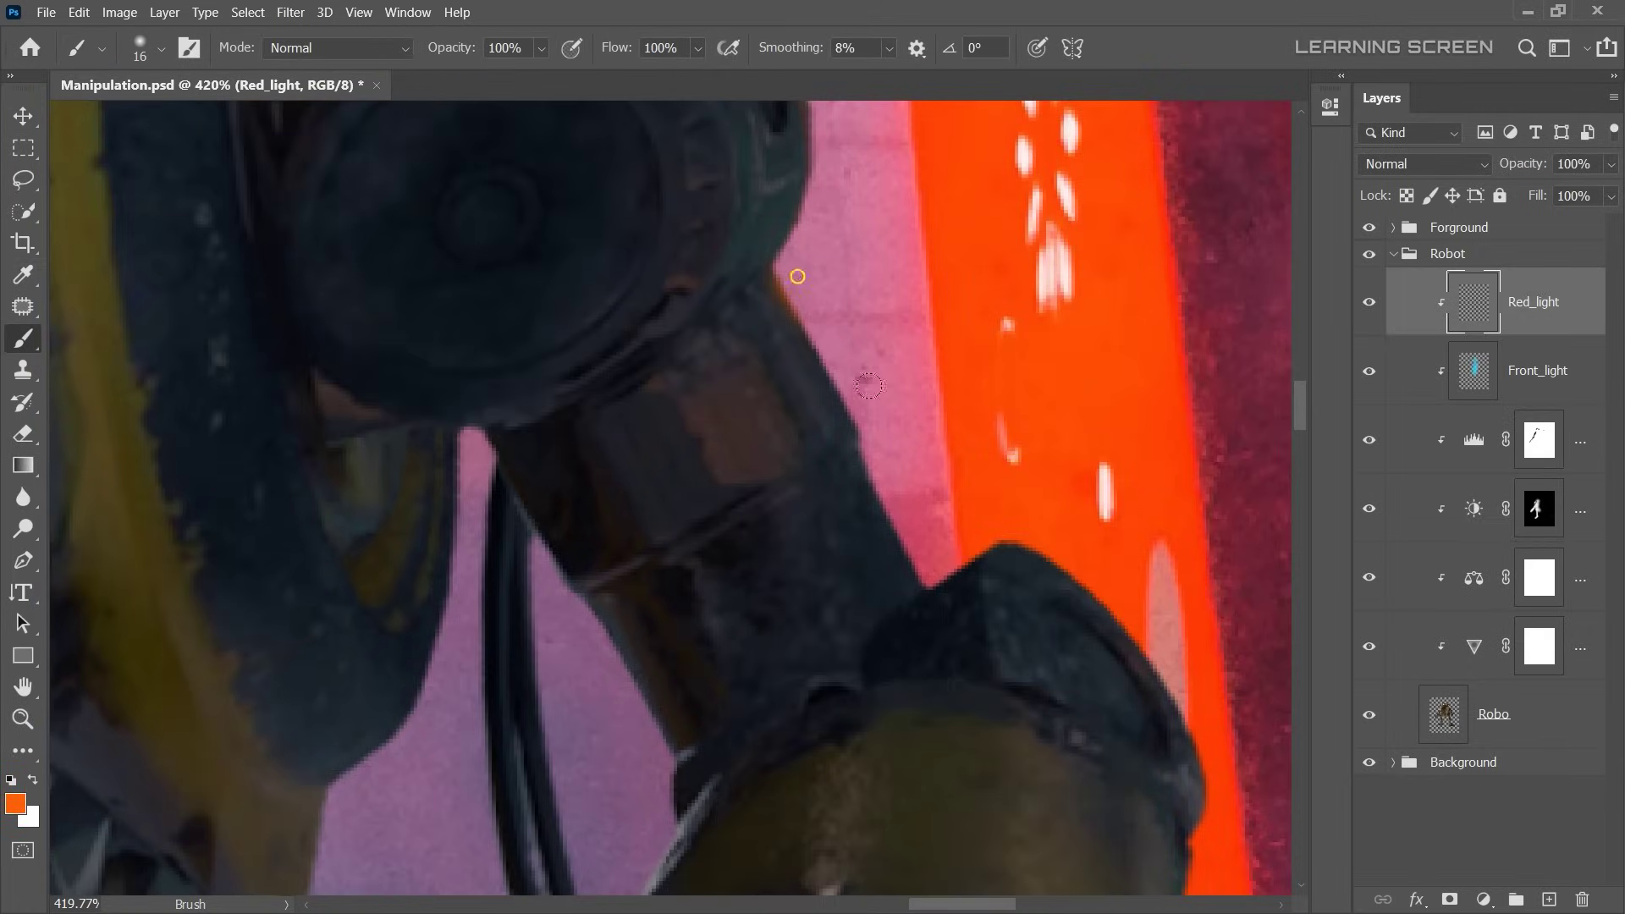
pyautogui.hotkey('ctrl', 'z')
pyautogui.scroll(3, 927, 573)
pyautogui.press('[')
pyautogui.press('[')
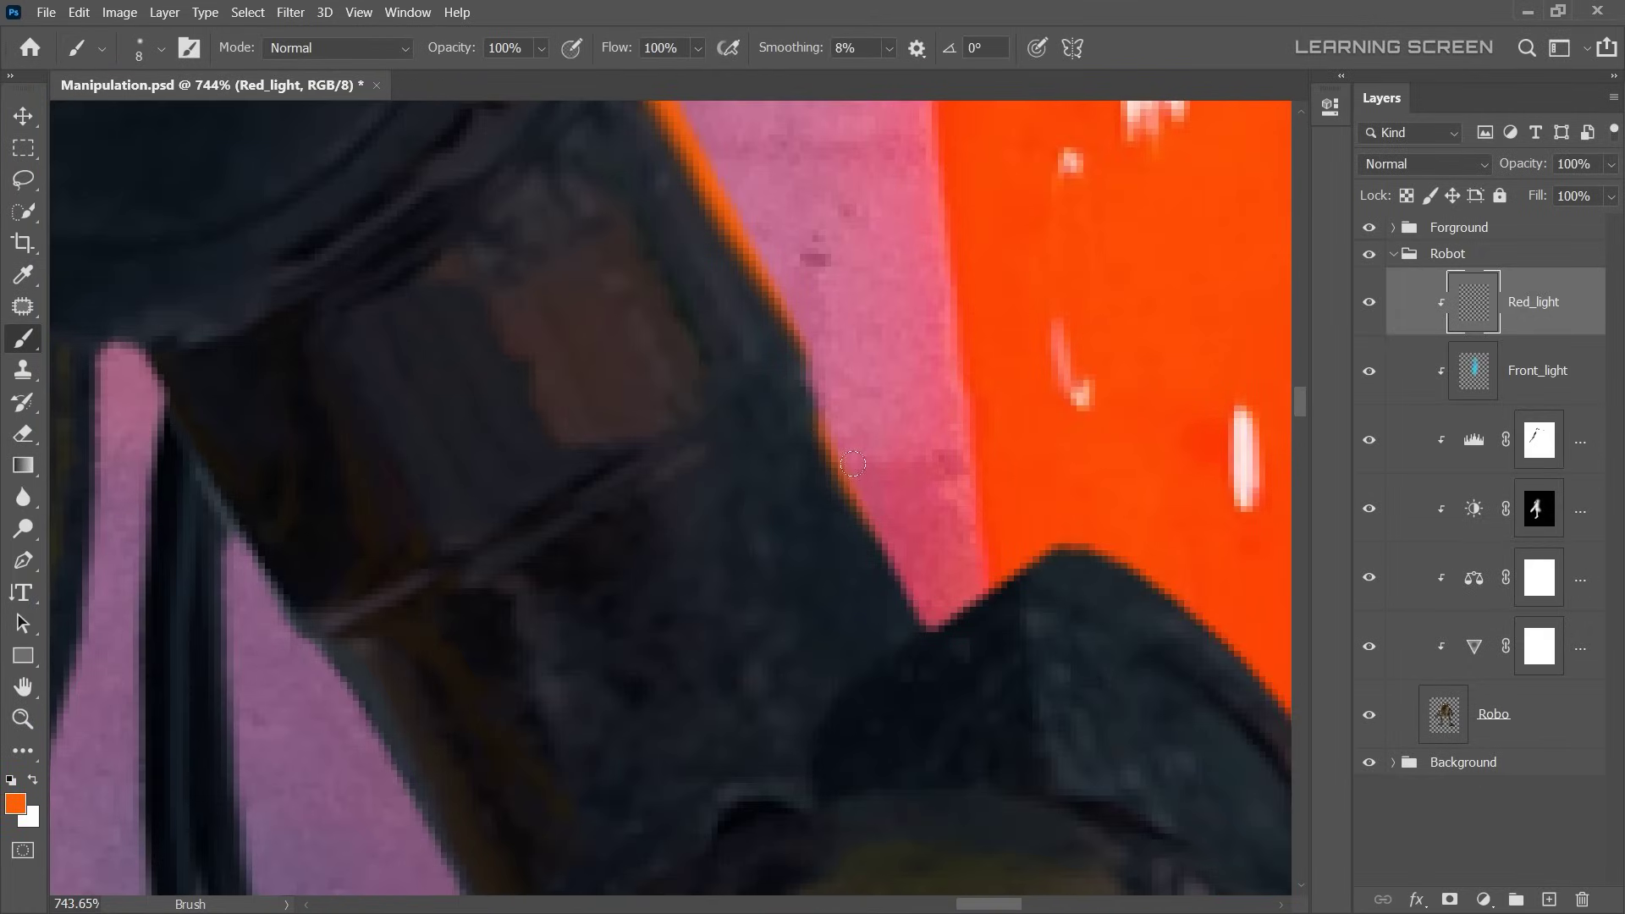
# - Paint orange rim light along the robot's head, body and the arm joint by the red sign
pyautogui.moveTo(921, 511); pyautogui.dragTo(552, 378)
pyautogui.scroll(-2, 931, 465)
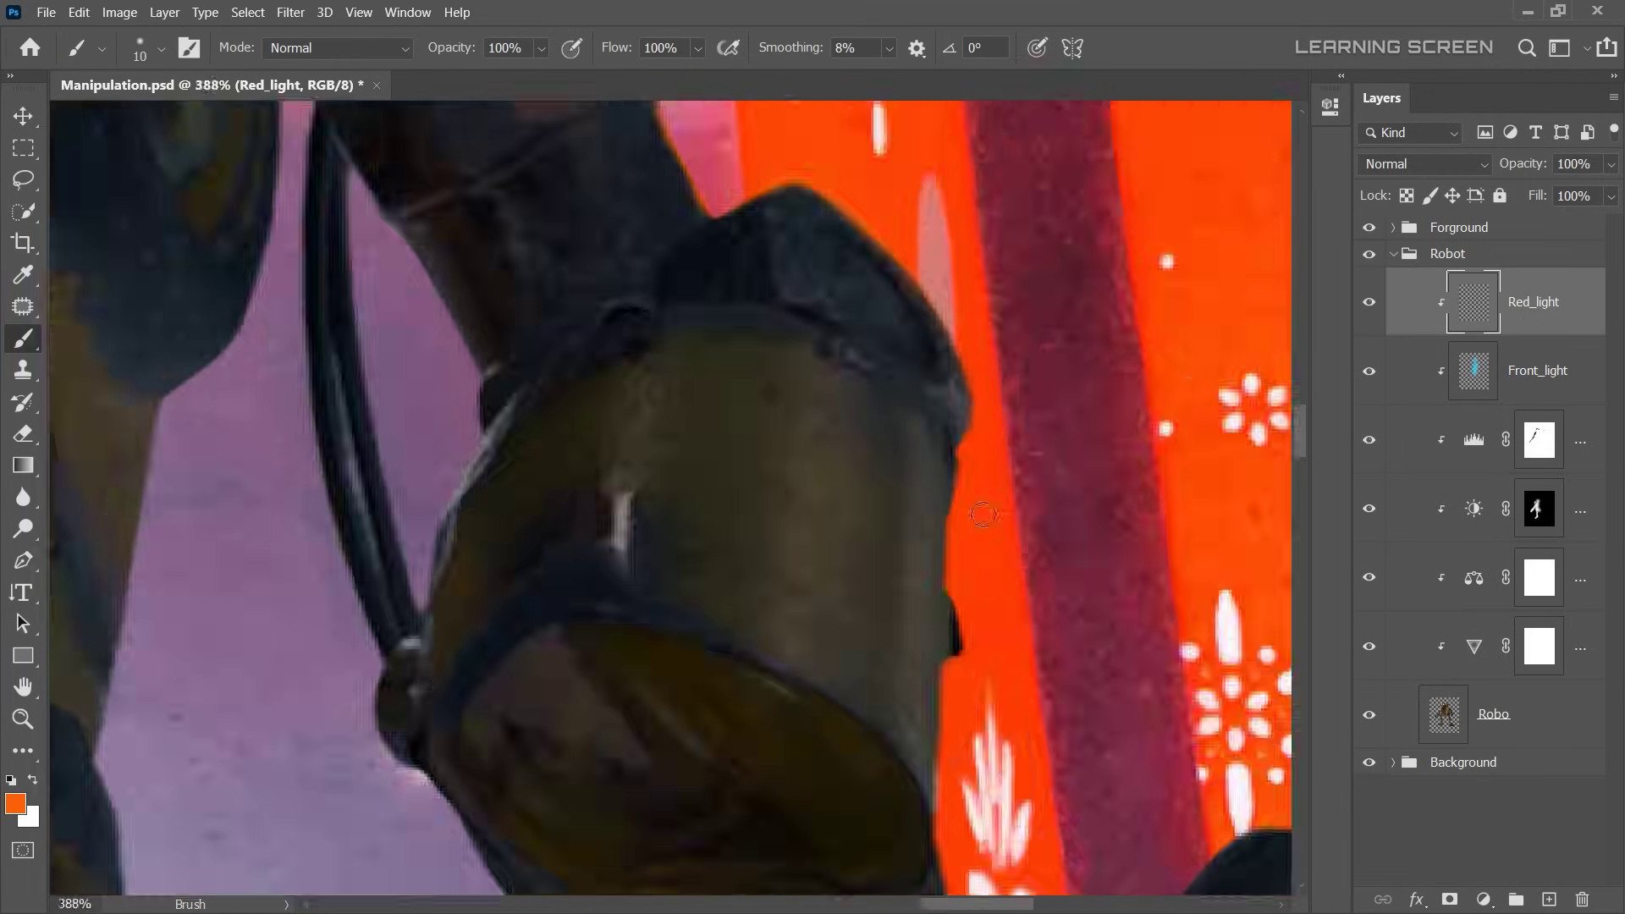
pyautogui.scroll(-1, 943, 458)
pyautogui.scroll(-2, 899, 471)
pyautogui.scroll(3, 1018, 490)
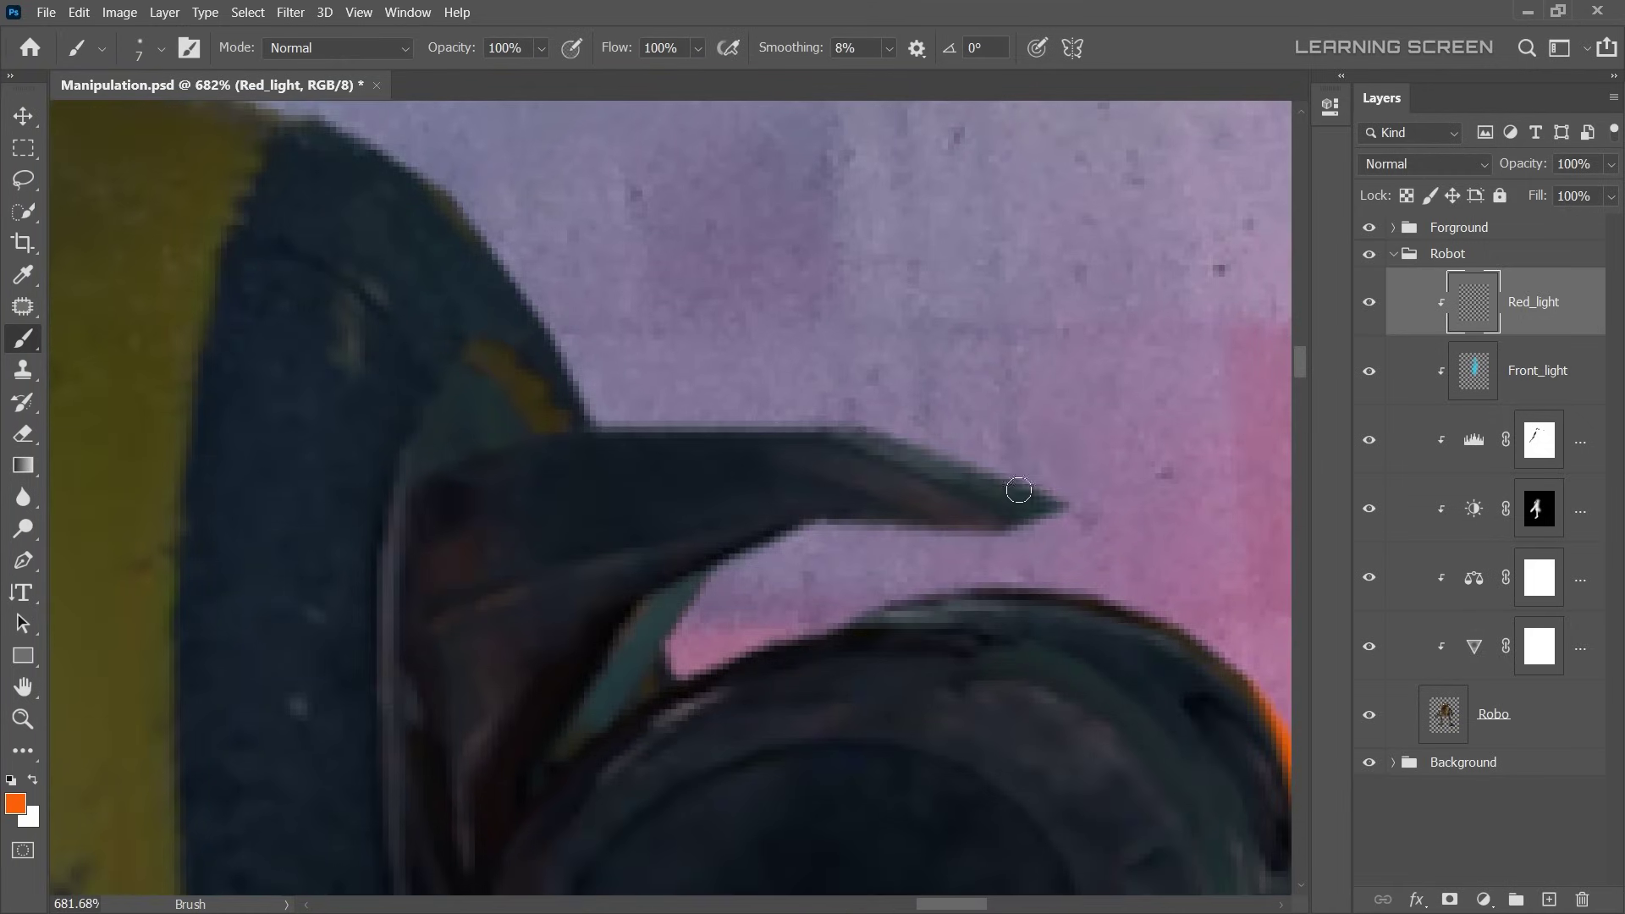
pyautogui.scroll(-2, 1052, 482)
pyautogui.scroll(-1, 925, 581)
pyautogui.moveTo(925, 580); pyautogui.dragTo(1001, 239)
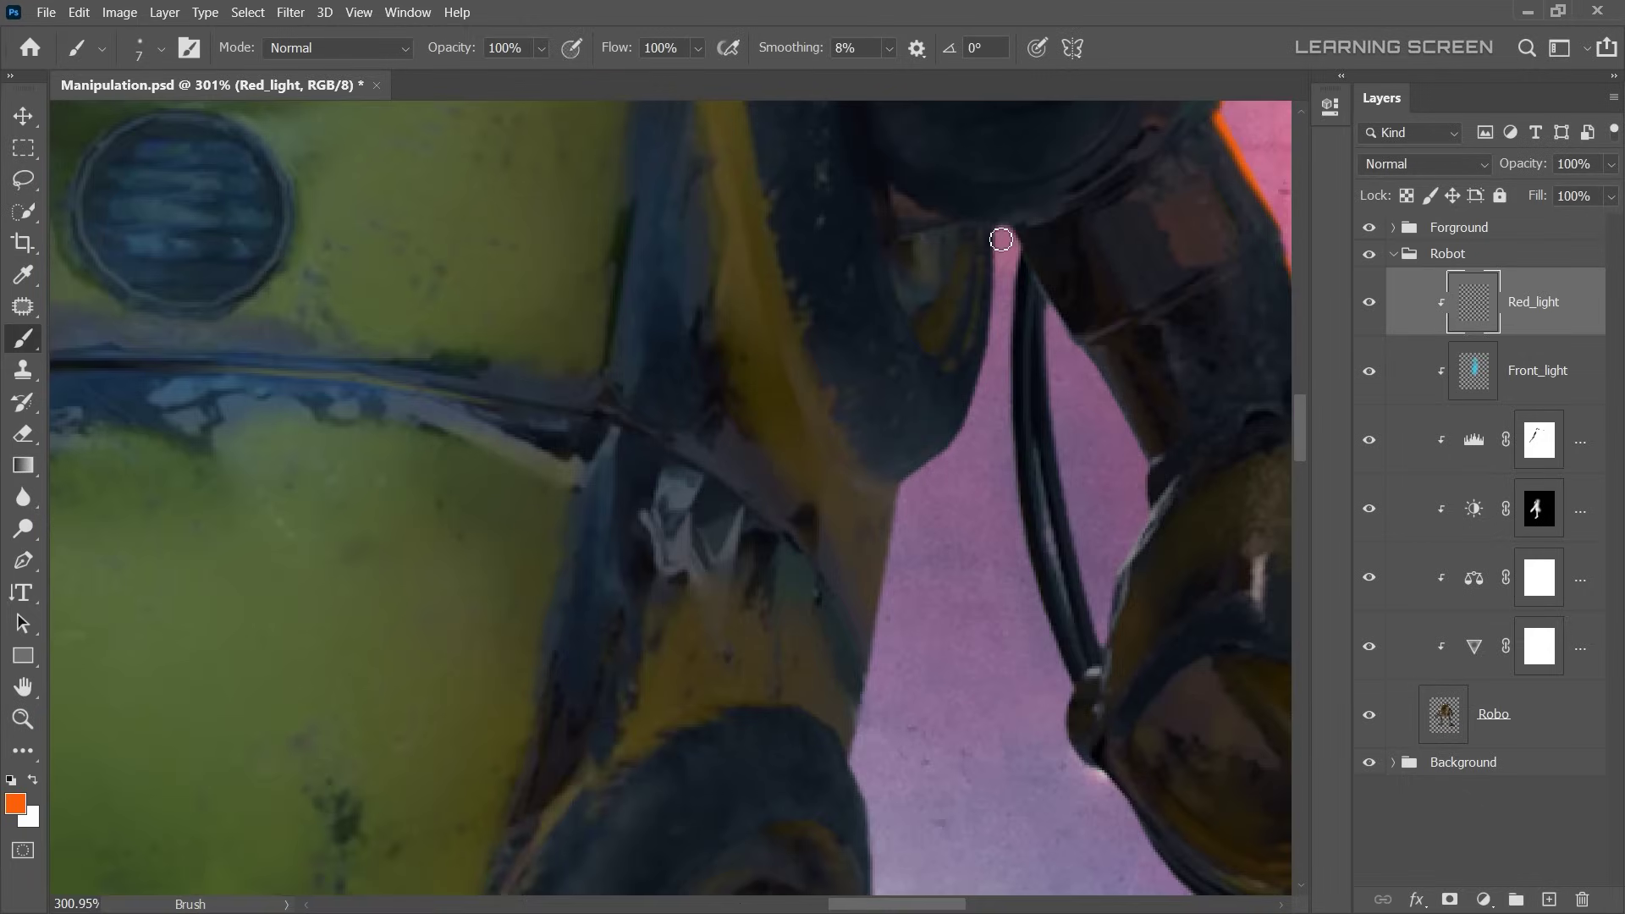
pyautogui.moveTo(975, 658); pyautogui.dragTo(863, 498)
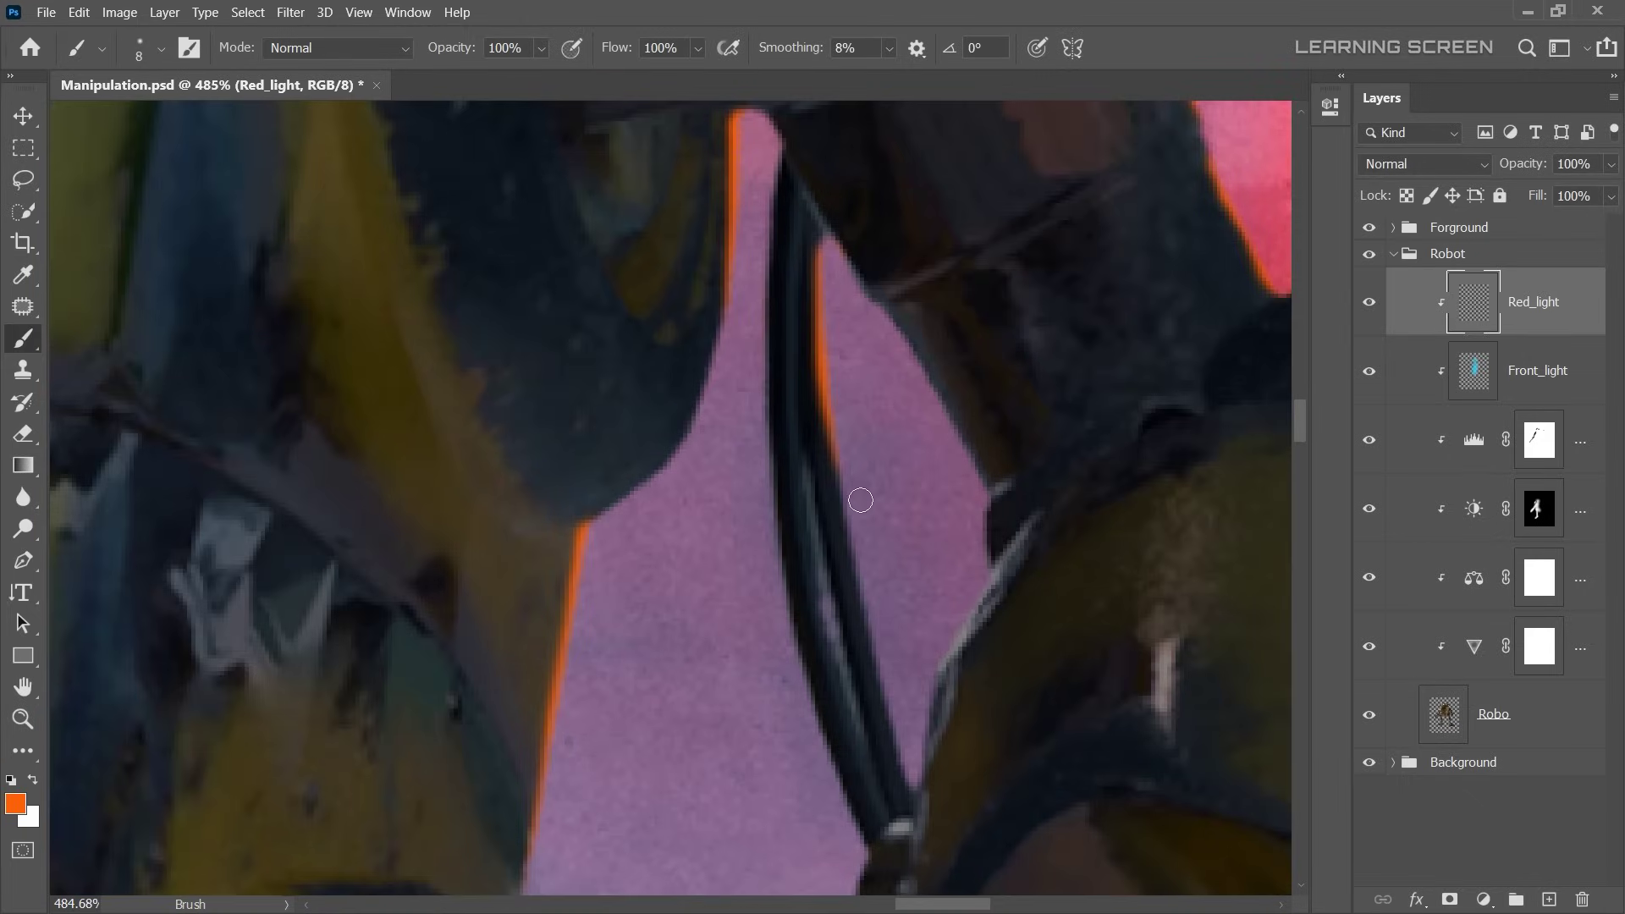
pyautogui.scroll(-1, 940, 672)
pyautogui.scroll(2, 940, 672)
pyautogui.scroll(1, 811, 364)
pyautogui.scroll(-3, 811, 364)
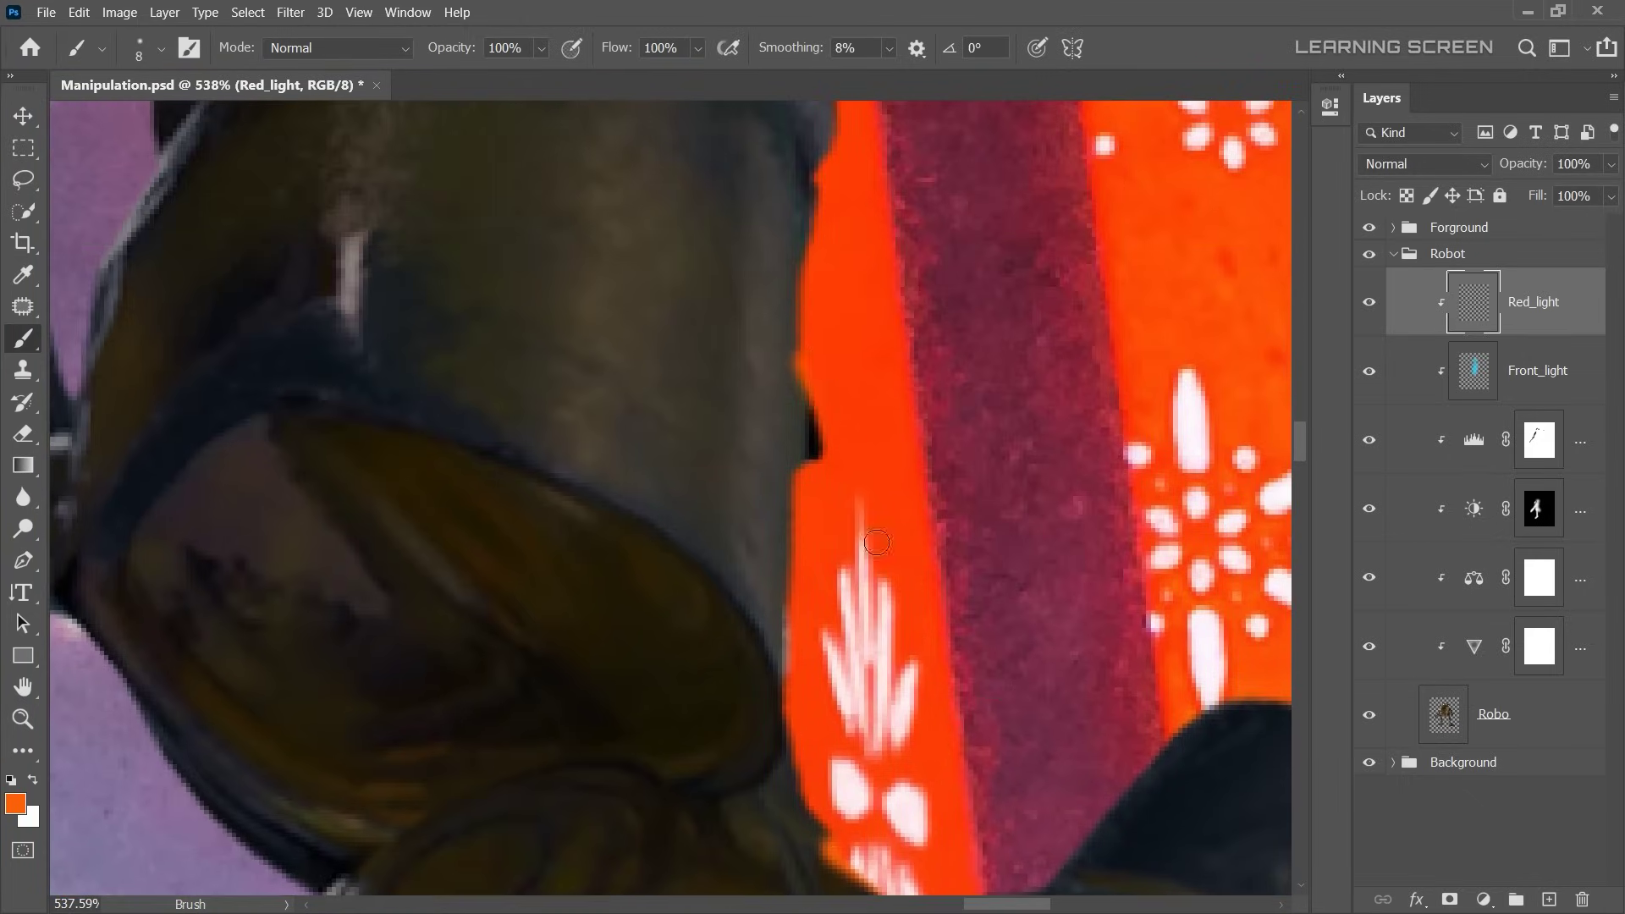
# - Undo a stray stroke and paint finer orange rim light around the robot's eye with a smaller brush
pyautogui.hotkey('ctrl', 'z')
pyautogui.moveTo(857, 659); pyautogui.dragTo(813, 369)
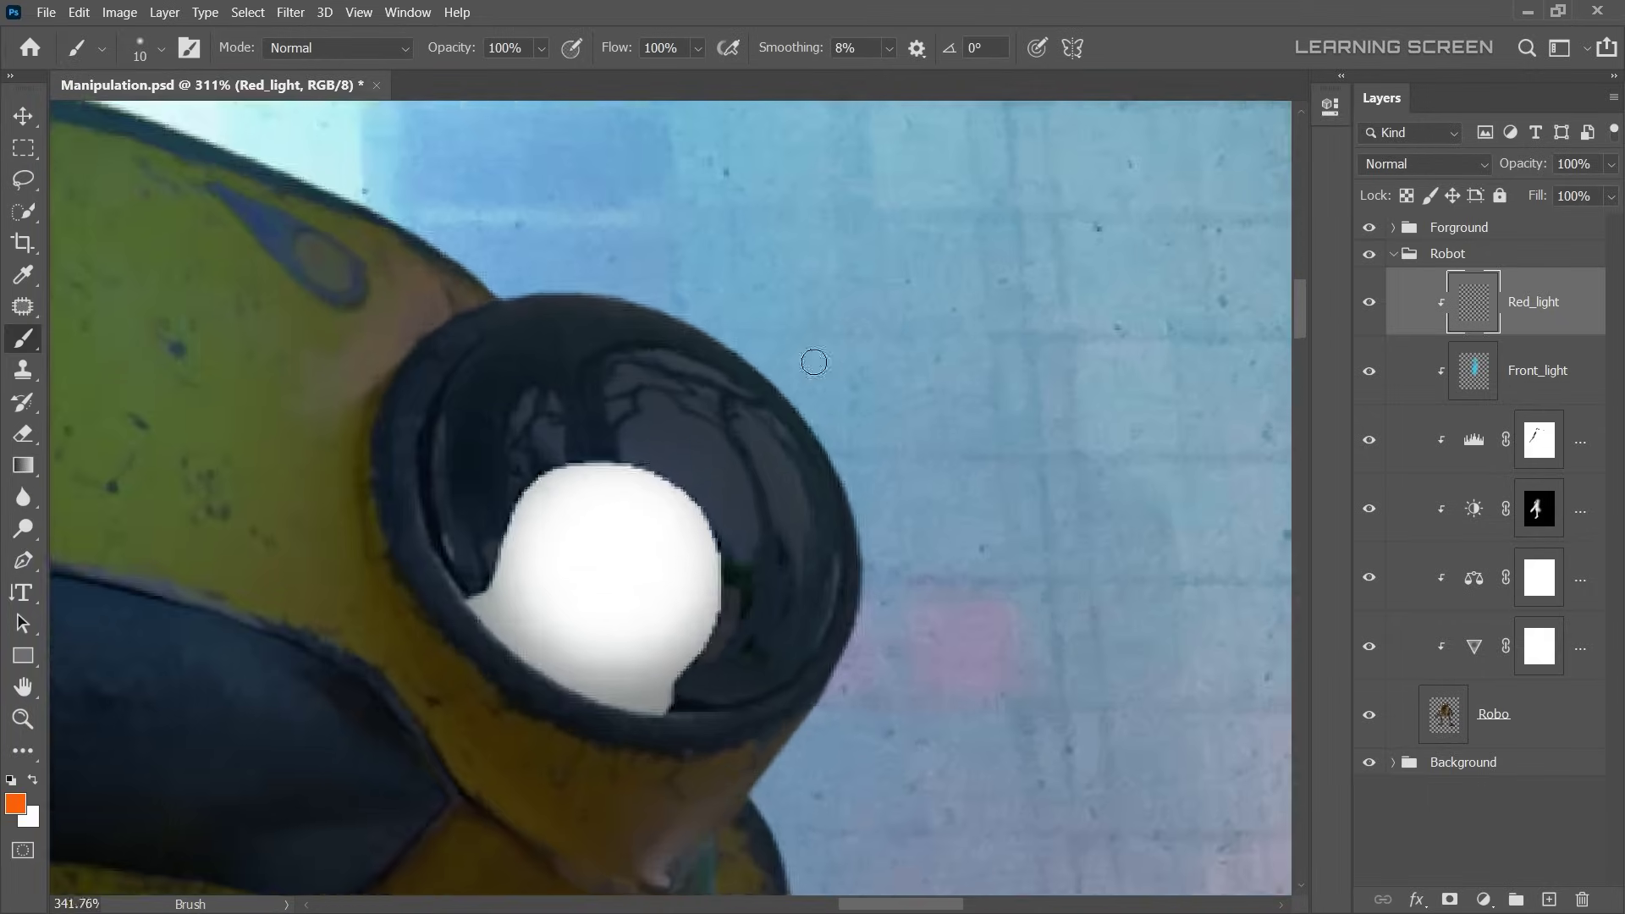
pyautogui.scroll(2, 812, 370)
pyautogui.press('[')
pyautogui.scroll(-5, 805, 671)
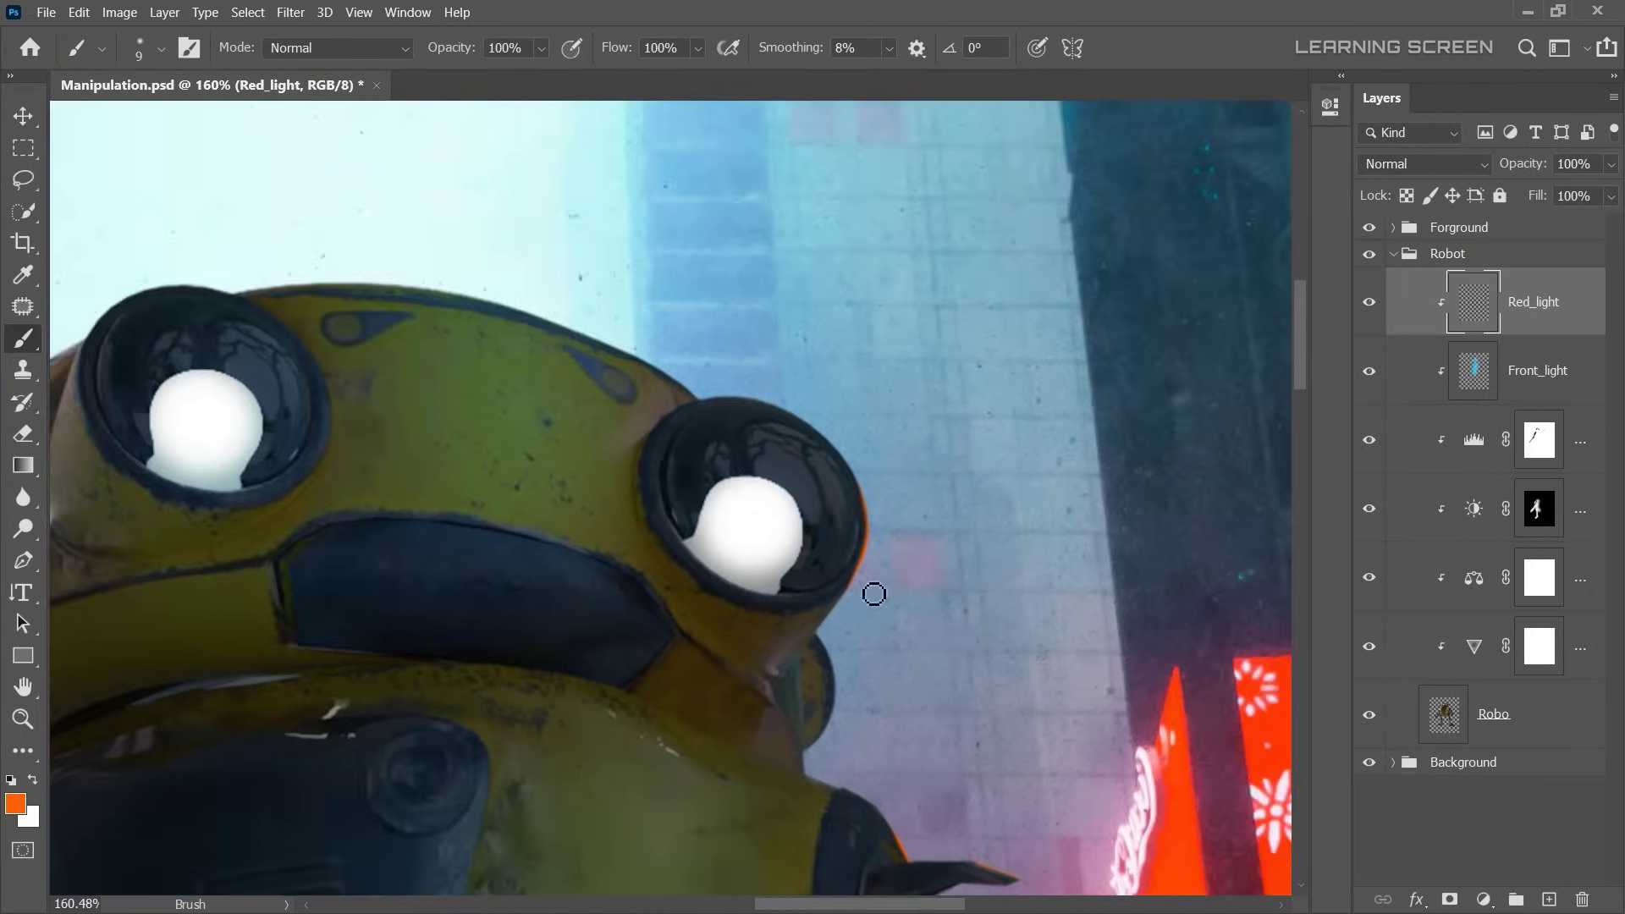
pyautogui.scroll(5, 870, 591)
pyautogui.scroll(-5, 776, 607)
pyautogui.scroll(3, 783, 471)
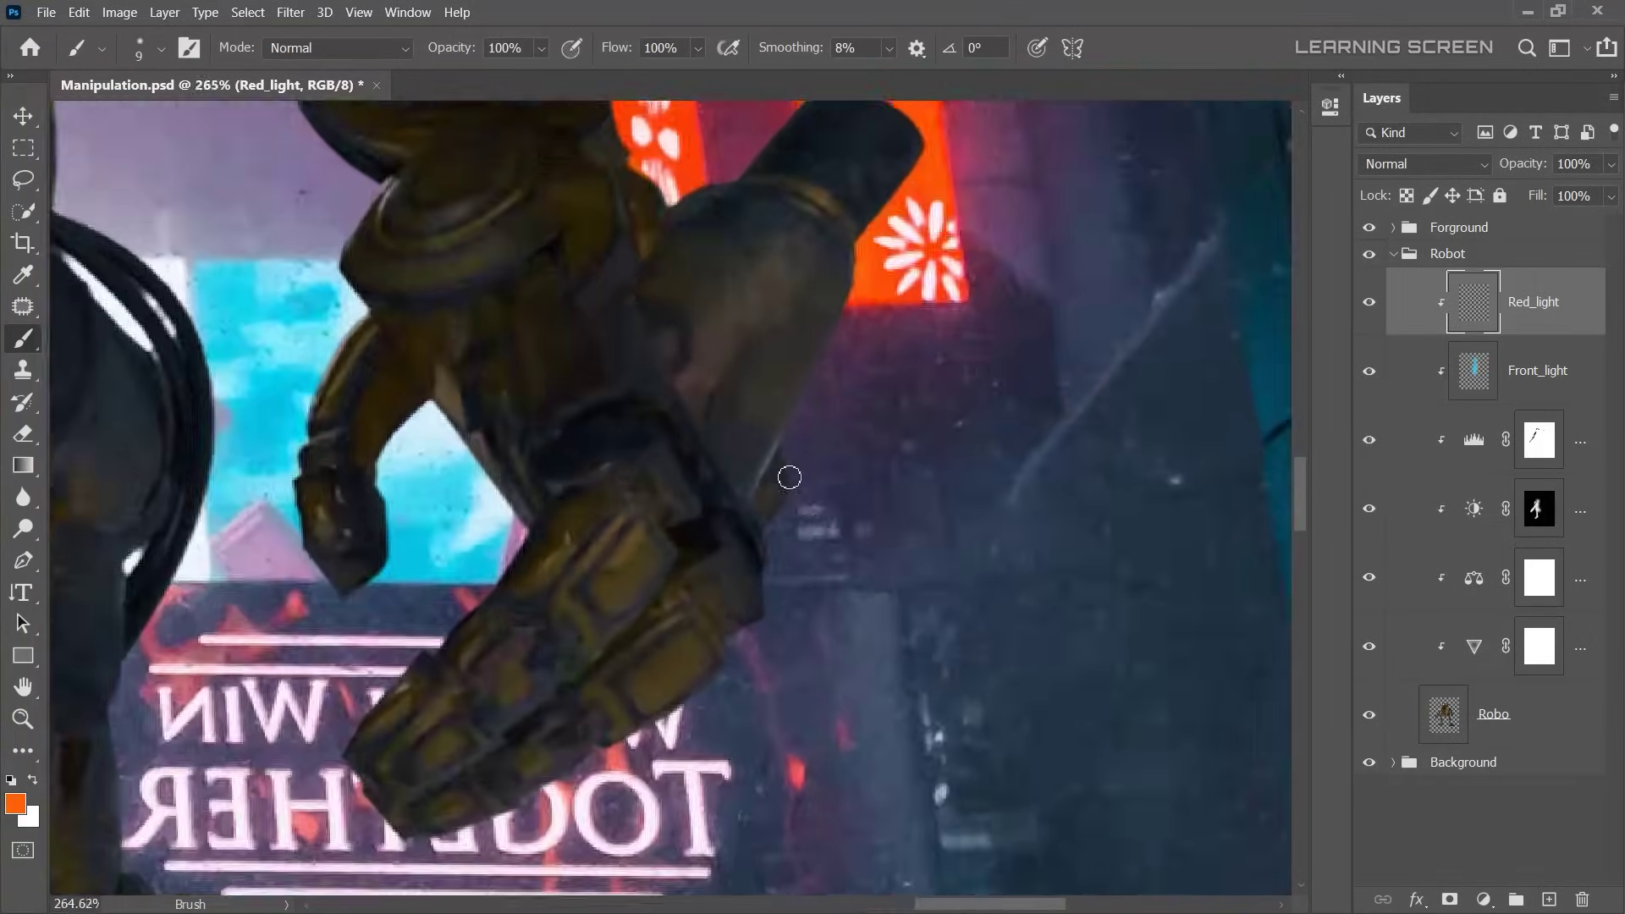
pyautogui.scroll(2, 751, 569)
pyautogui.scroll(-2, 814, 546)
pyautogui.scroll(3, 814, 546)
pyautogui.scroll(4, 860, 511)
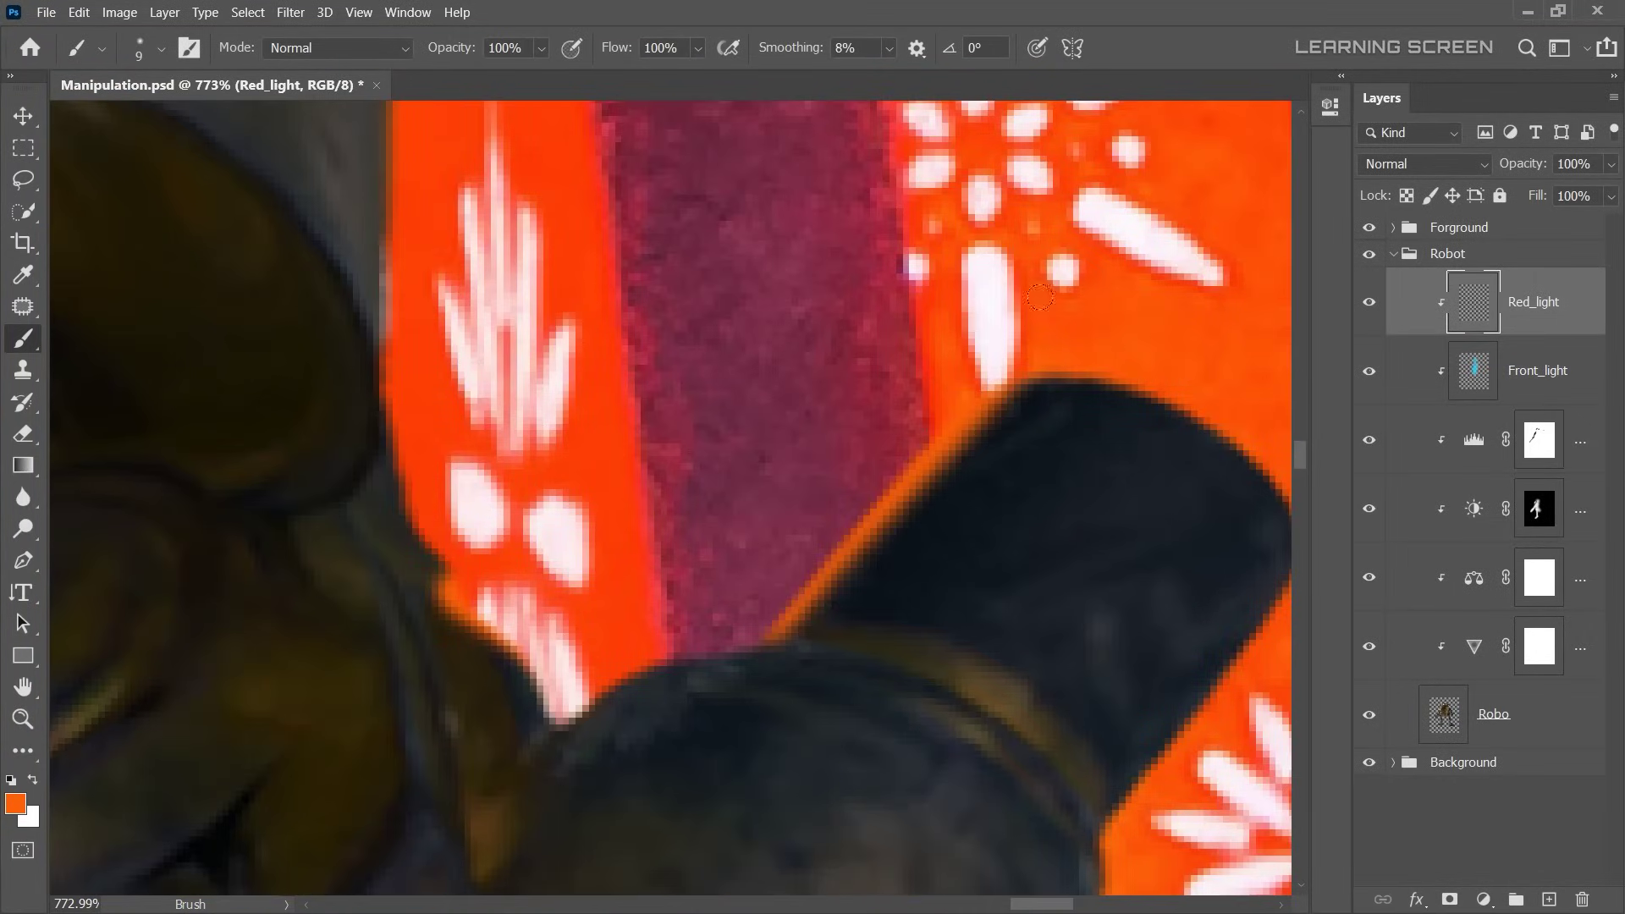
pyautogui.scroll(-7, 863, 449)
pyautogui.scroll(1, 753, 484)
pyautogui.scroll(4, 652, 846)
pyautogui.scroll(2, 592, 677)
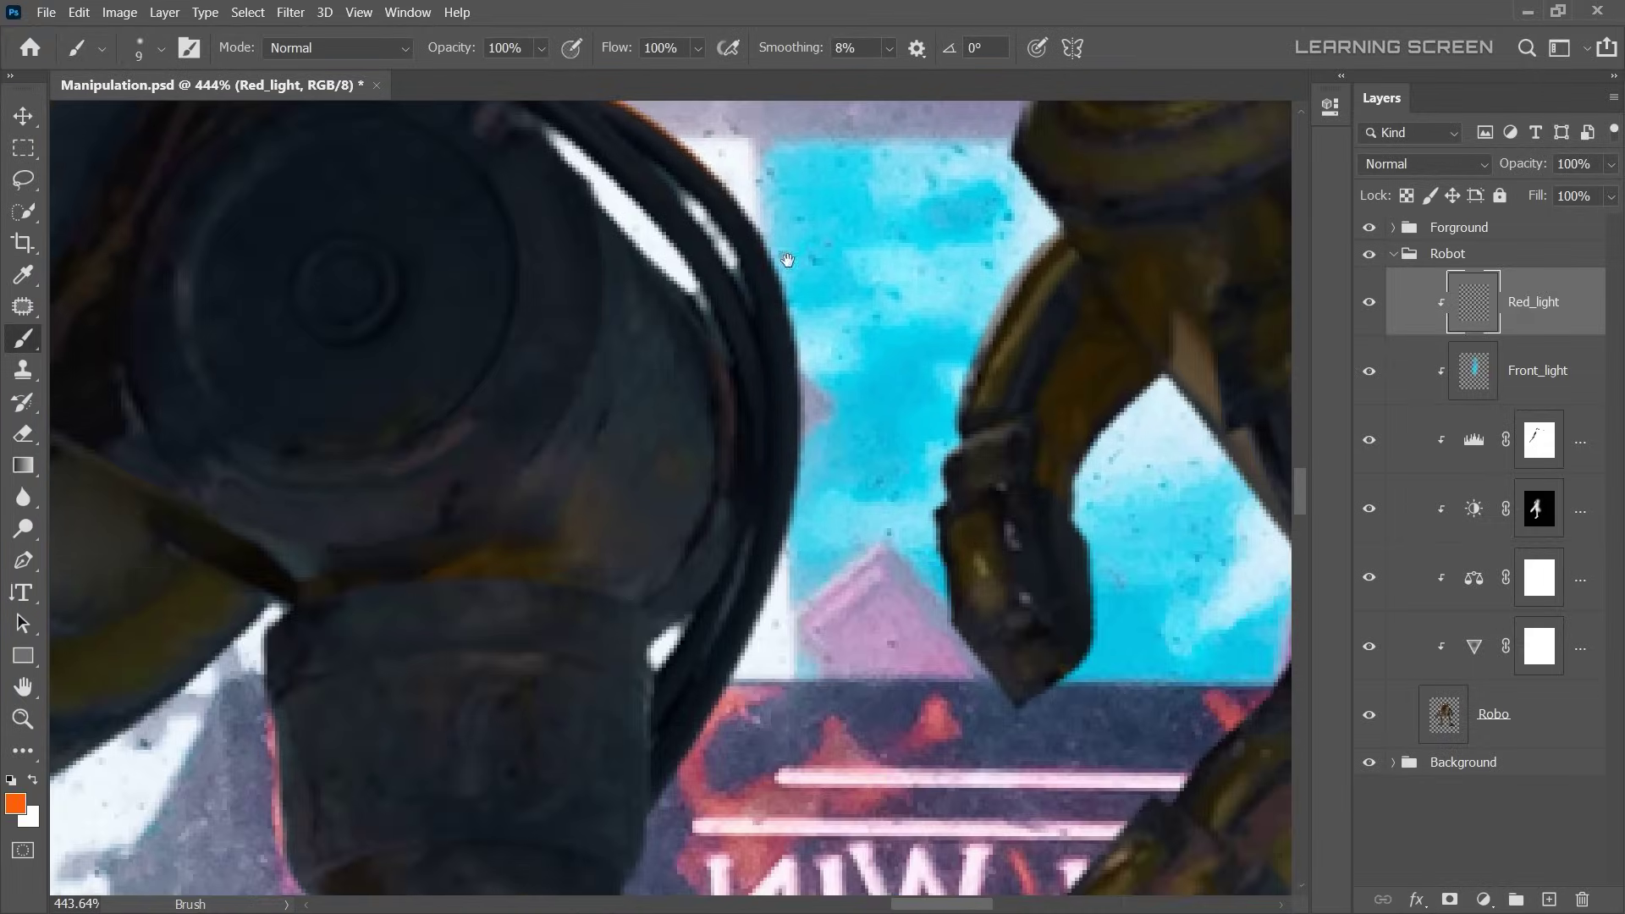
pyautogui.scroll(1, 678, 336)
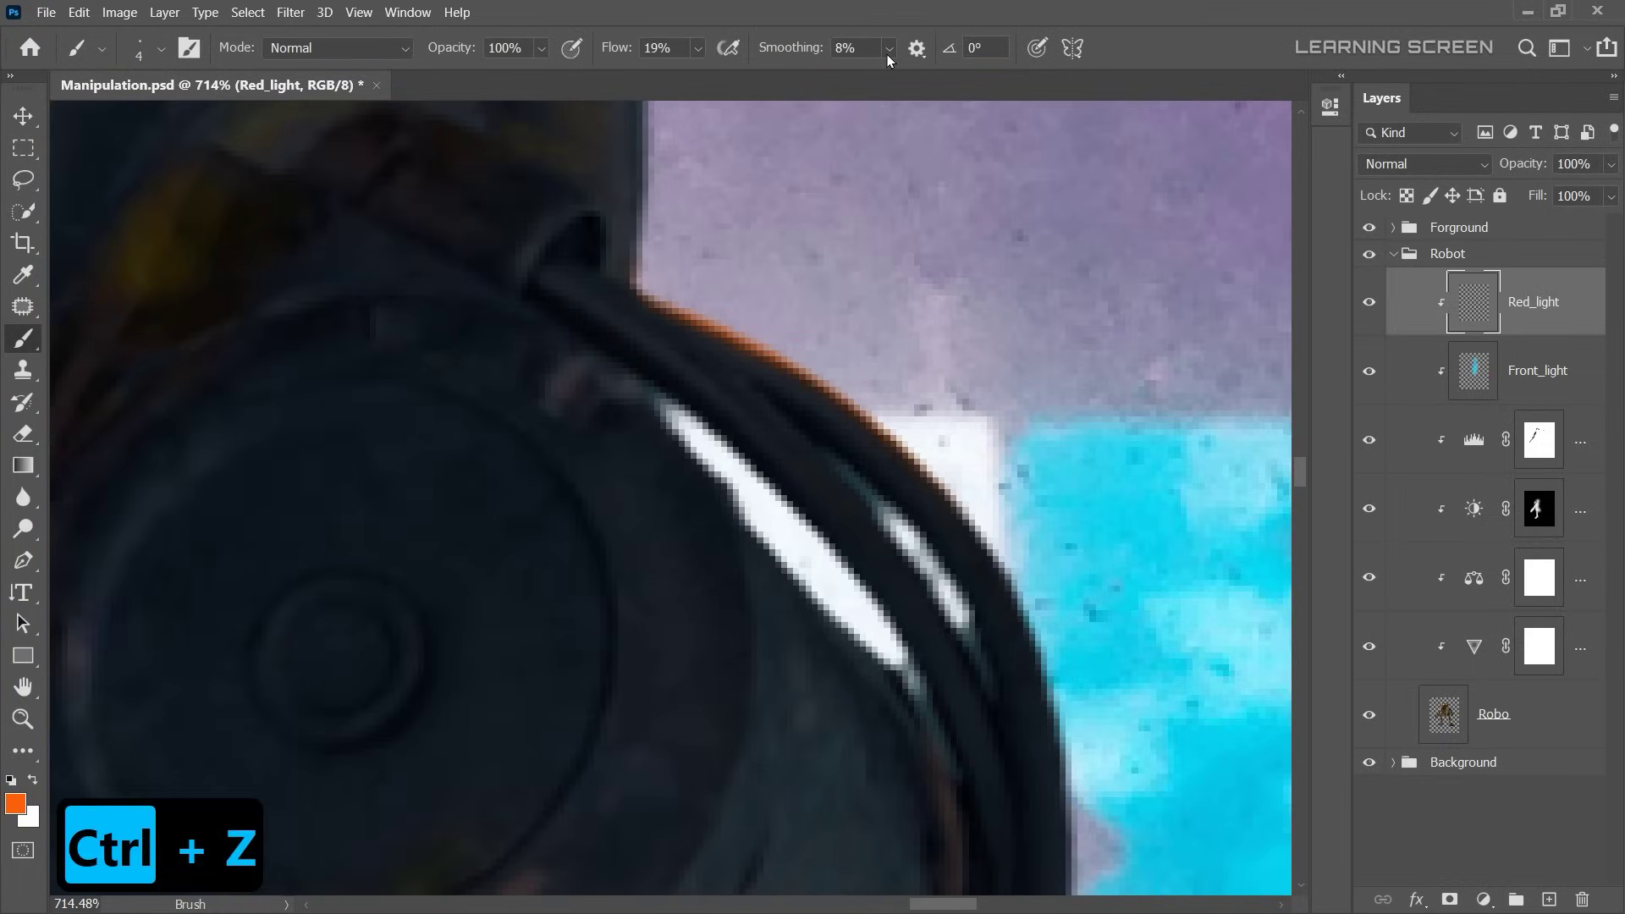
pyautogui.scroll(1, 1023, 788)
# - Erase rim-light overspill, refine edges with 11% smoothing at sizes 9 and 6, and add a clipped layer
pyautogui.press('e')
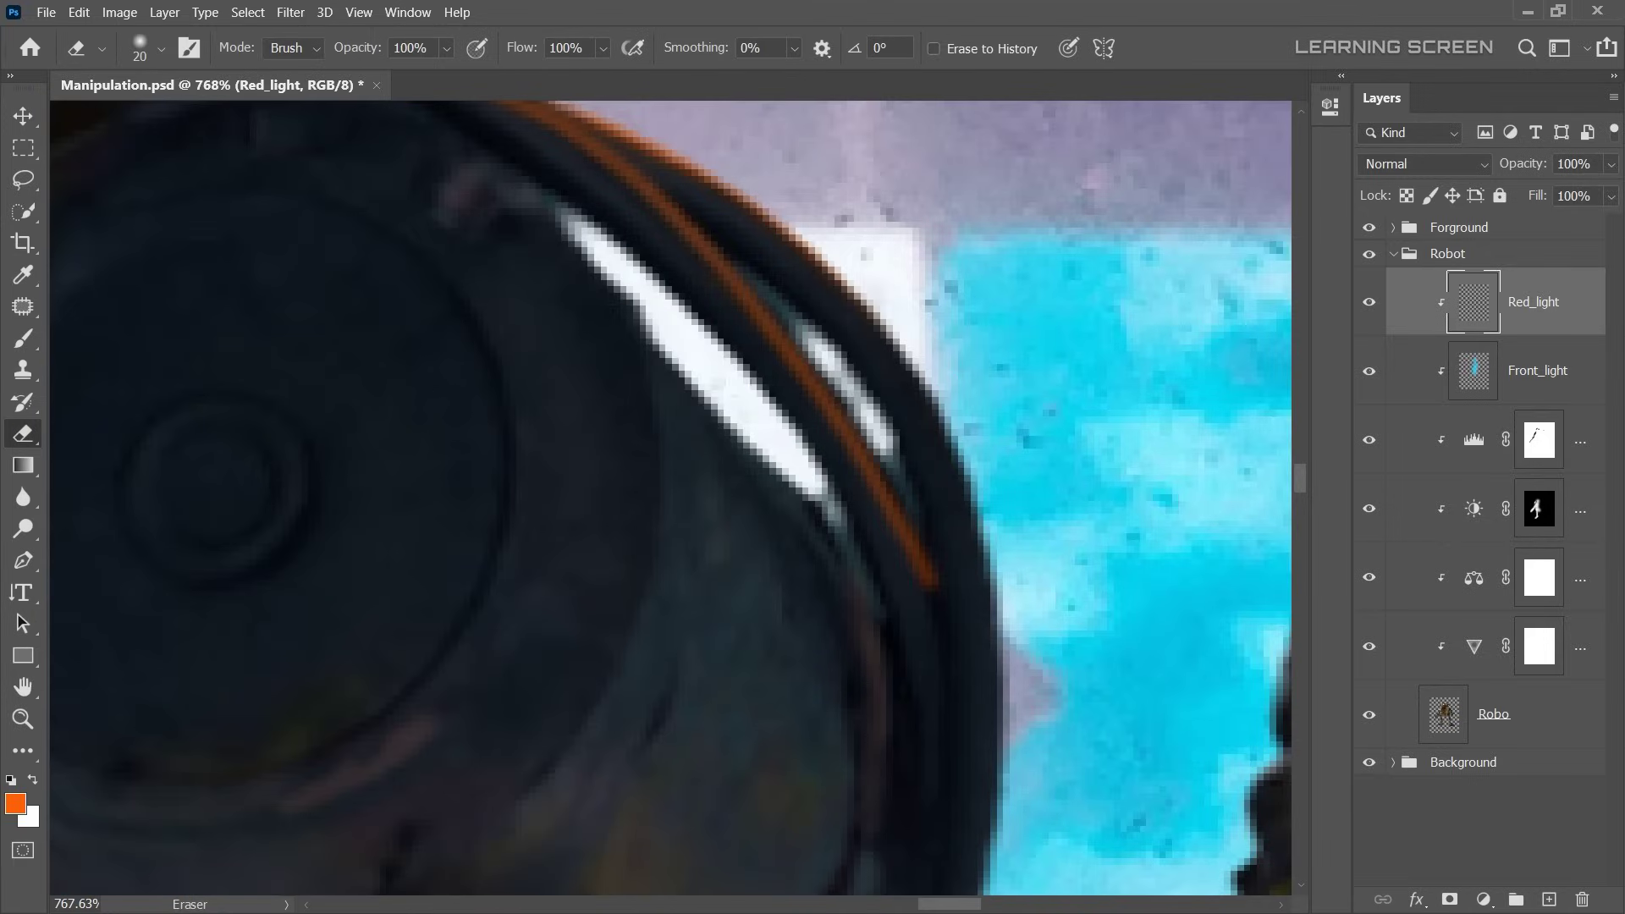
pyautogui.scroll(-1, 941, 721)
pyautogui.scroll(-1, 846, 592)
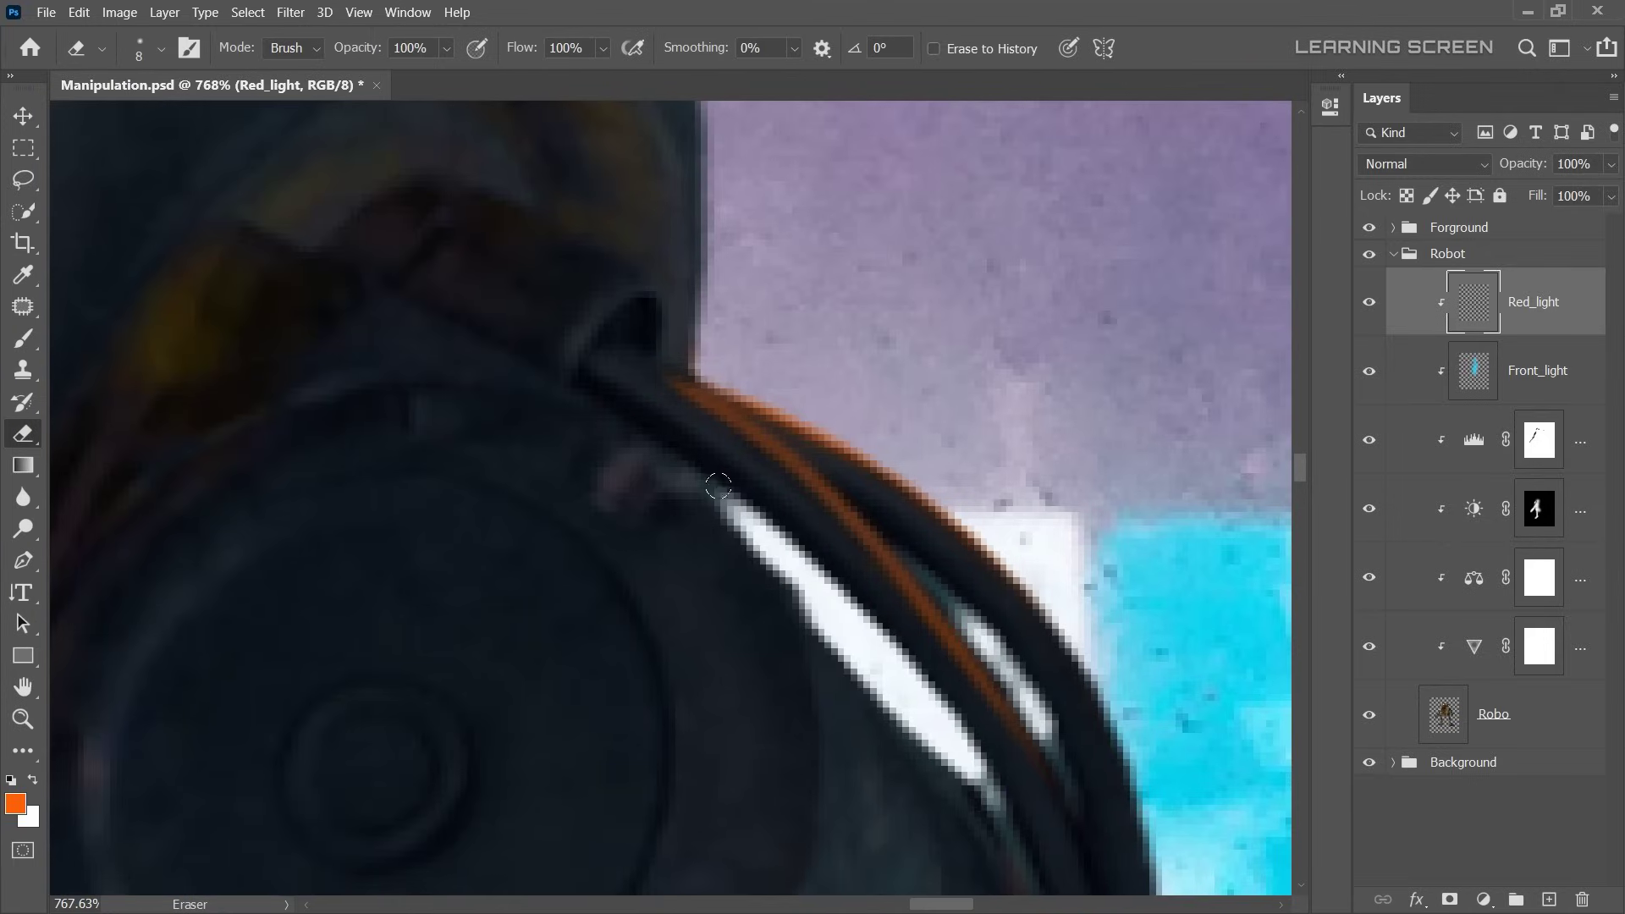
pyautogui.scroll(-2, 507, 508)
pyautogui.press('b')
pyautogui.moveTo(888, 47); pyautogui.dragTo(864, 78)
pyautogui.scroll(2, 773, 301)
pyautogui.scroll(1, 700, 380)
pyautogui.press(']')
pyautogui.press(']')
pyautogui.press(']')
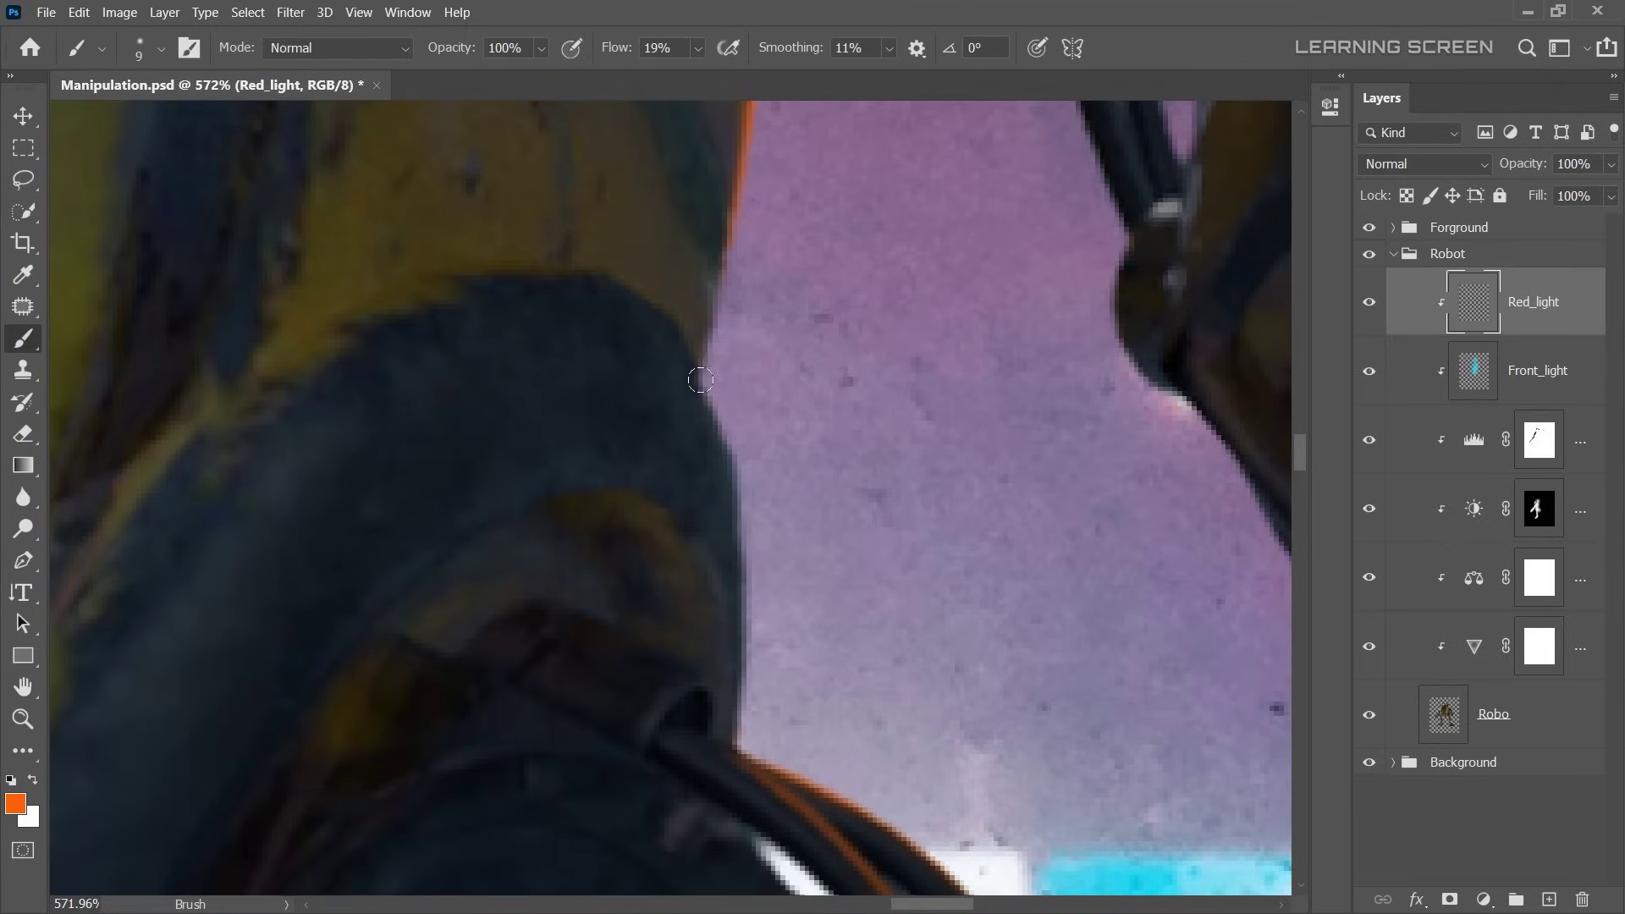
pyautogui.scroll(-8, 771, 538)
pyautogui.scroll(6, 840, 720)
pyautogui.scroll(3, 840, 719)
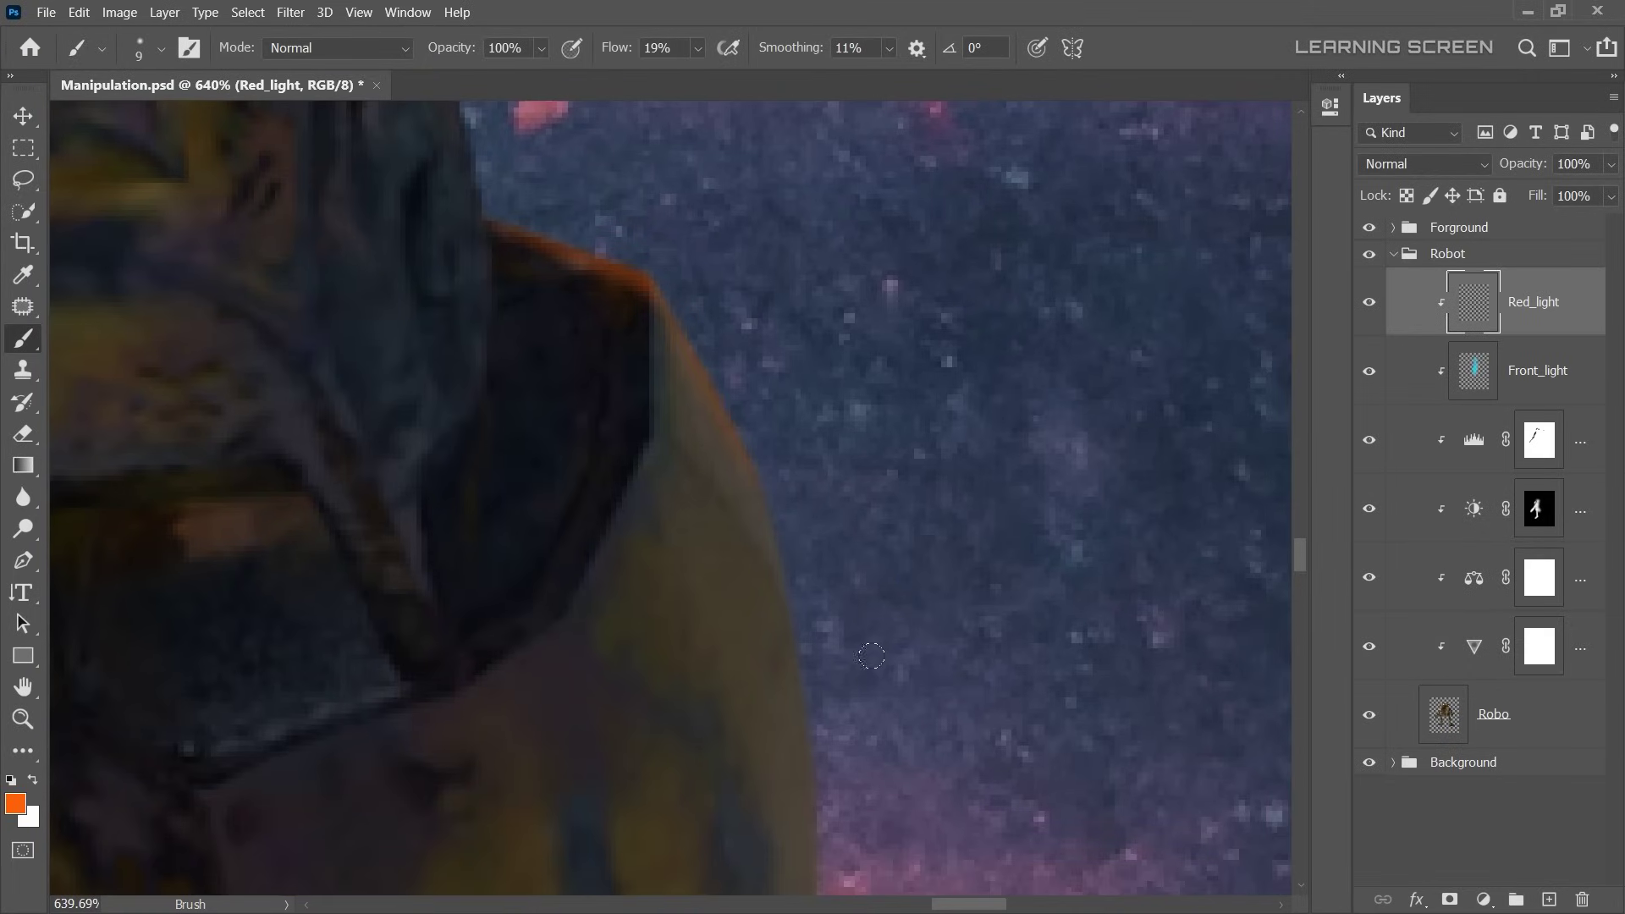
pyautogui.scroll(-2, 840, 719)
pyautogui.scroll(-5, 803, 660)
pyautogui.scroll(6, 719, 638)
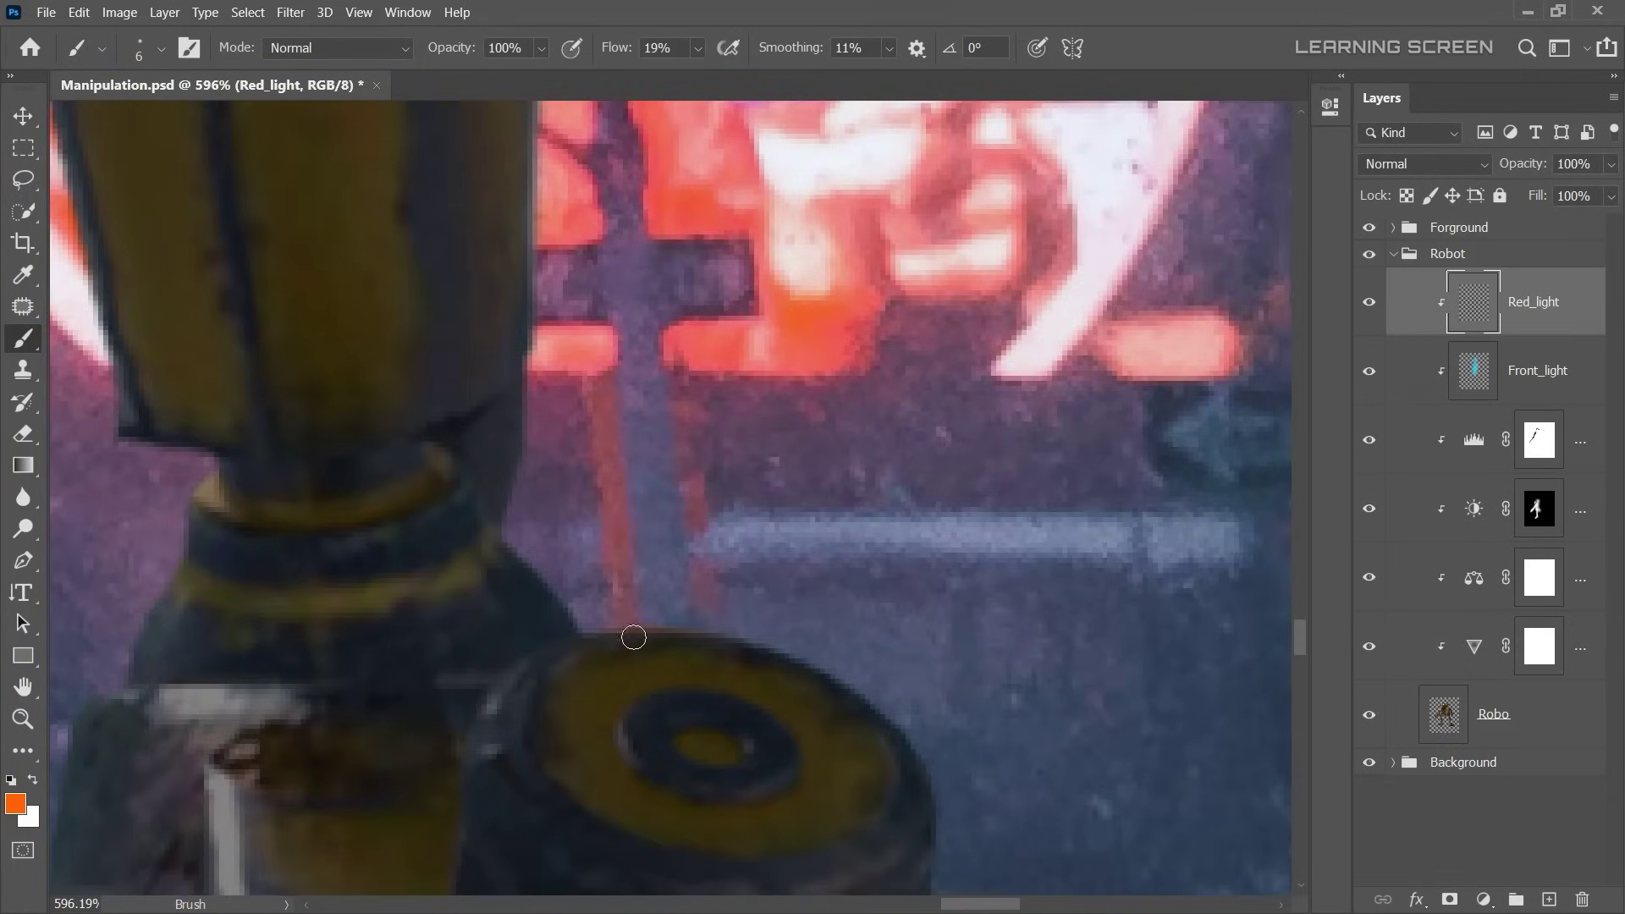
pyautogui.press('[')
pyautogui.press('[')
pyautogui.press('[')
pyautogui.scroll(-5, 693, 624)
pyautogui.scroll(3, 1005, 772)
pyautogui.scroll(-5, 931, 677)
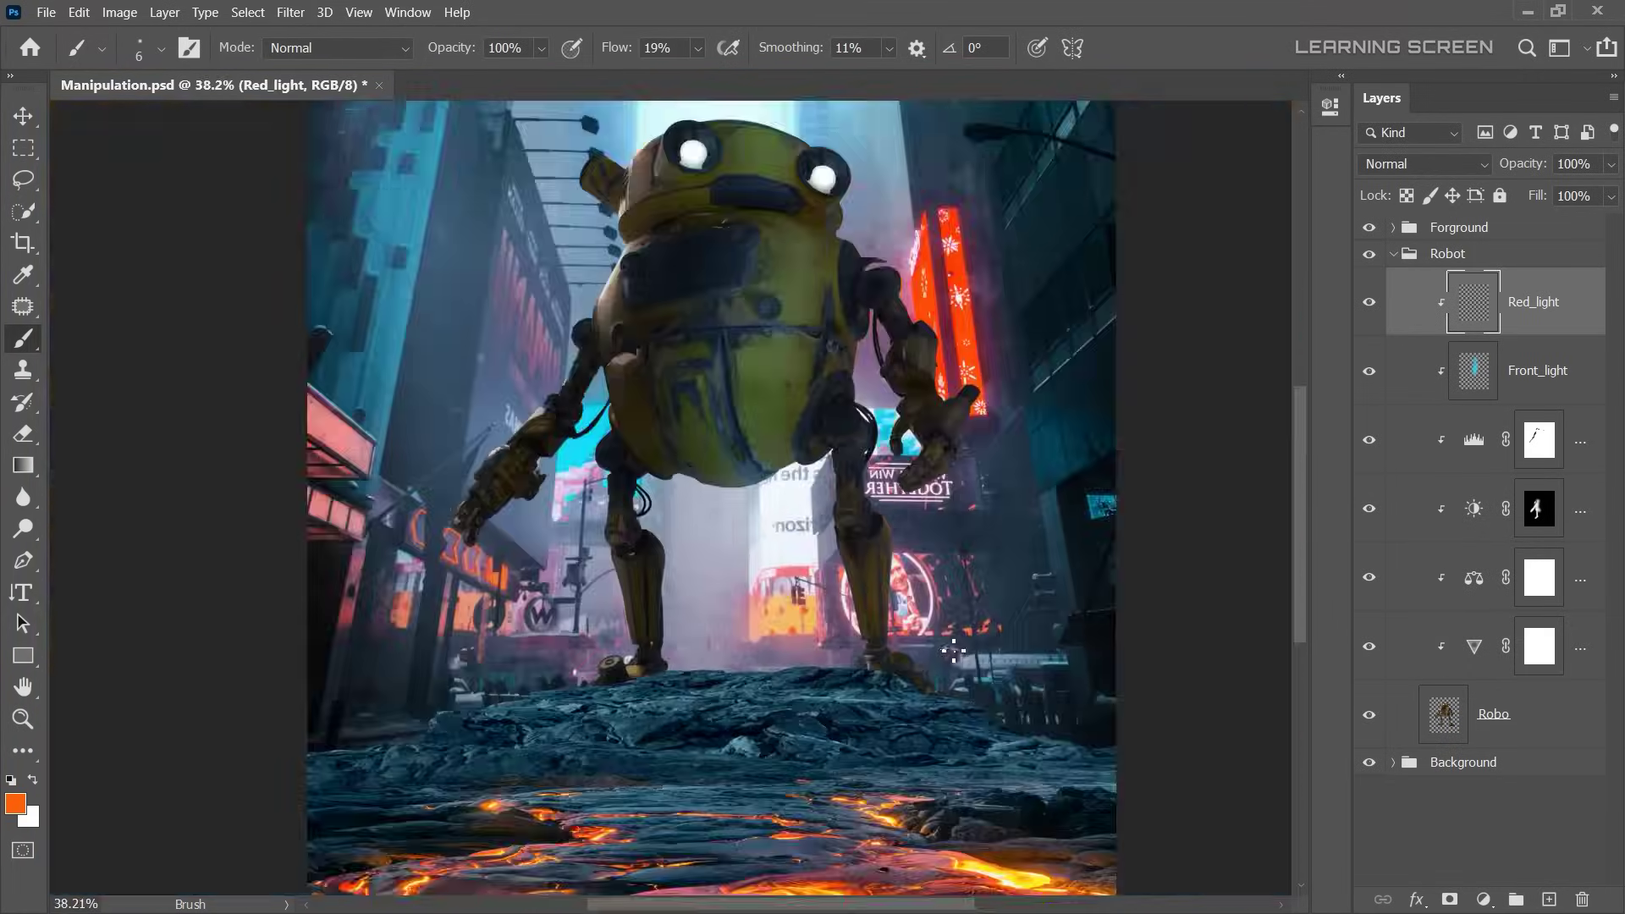
pyautogui.scroll(4, 901, 579)
pyautogui.scroll(-2, 880, 525)
pyautogui.scroll(-2, 860, 475)
pyautogui.scroll(6, 646, 420)
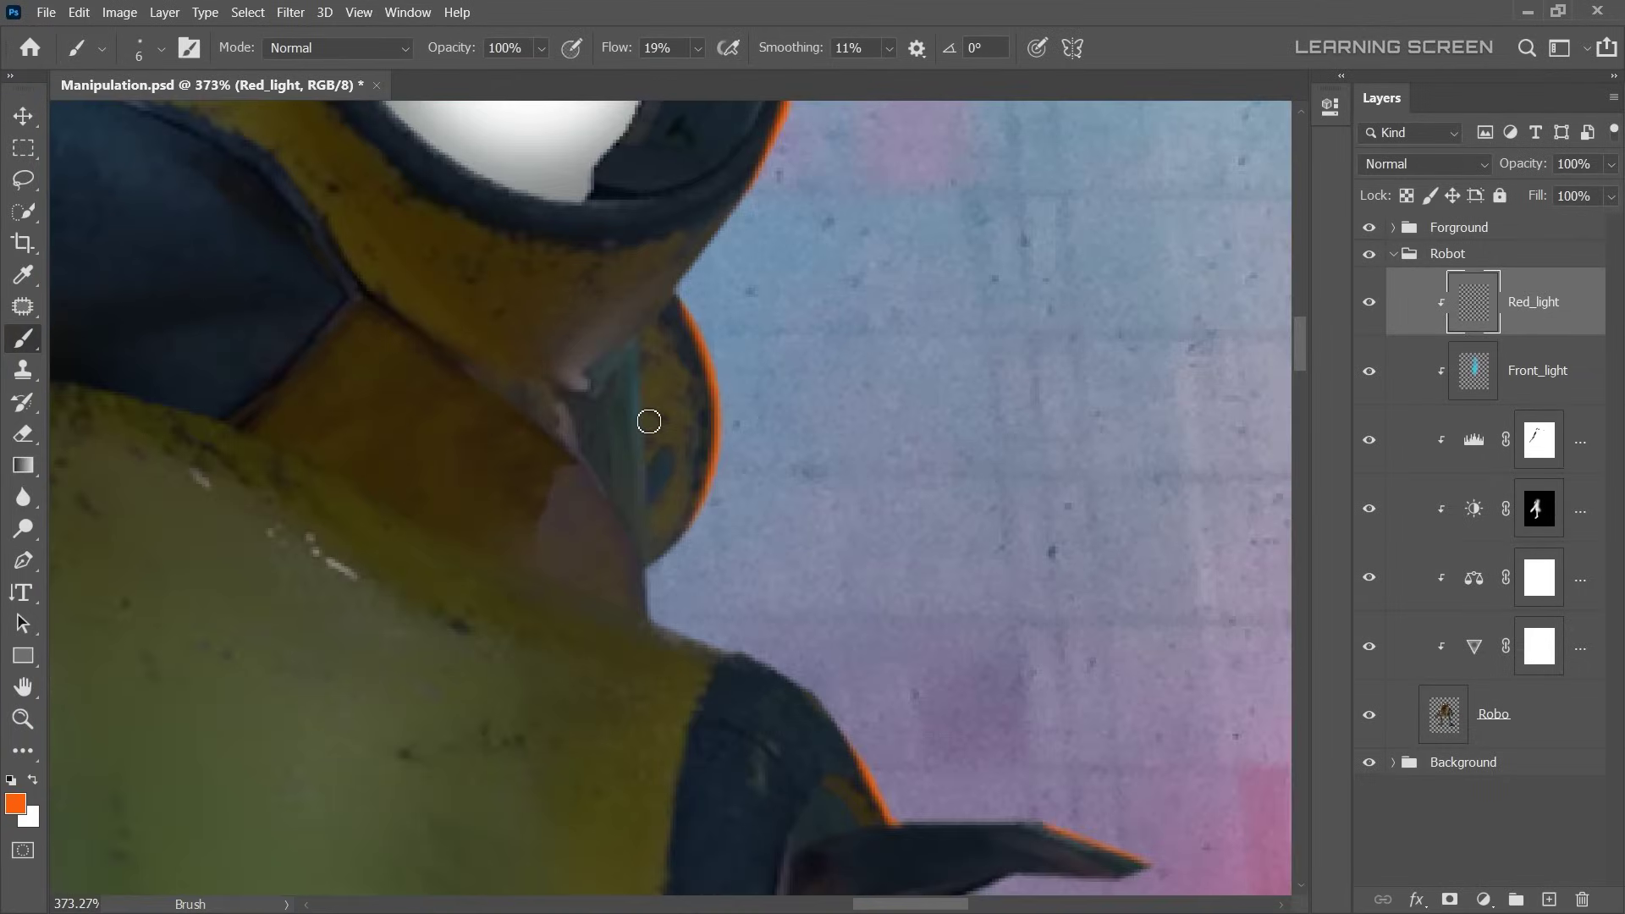
pyautogui.scroll(-6, 646, 421)
pyautogui.hotkey('ctrl', 'shift', 'alt', 'n')
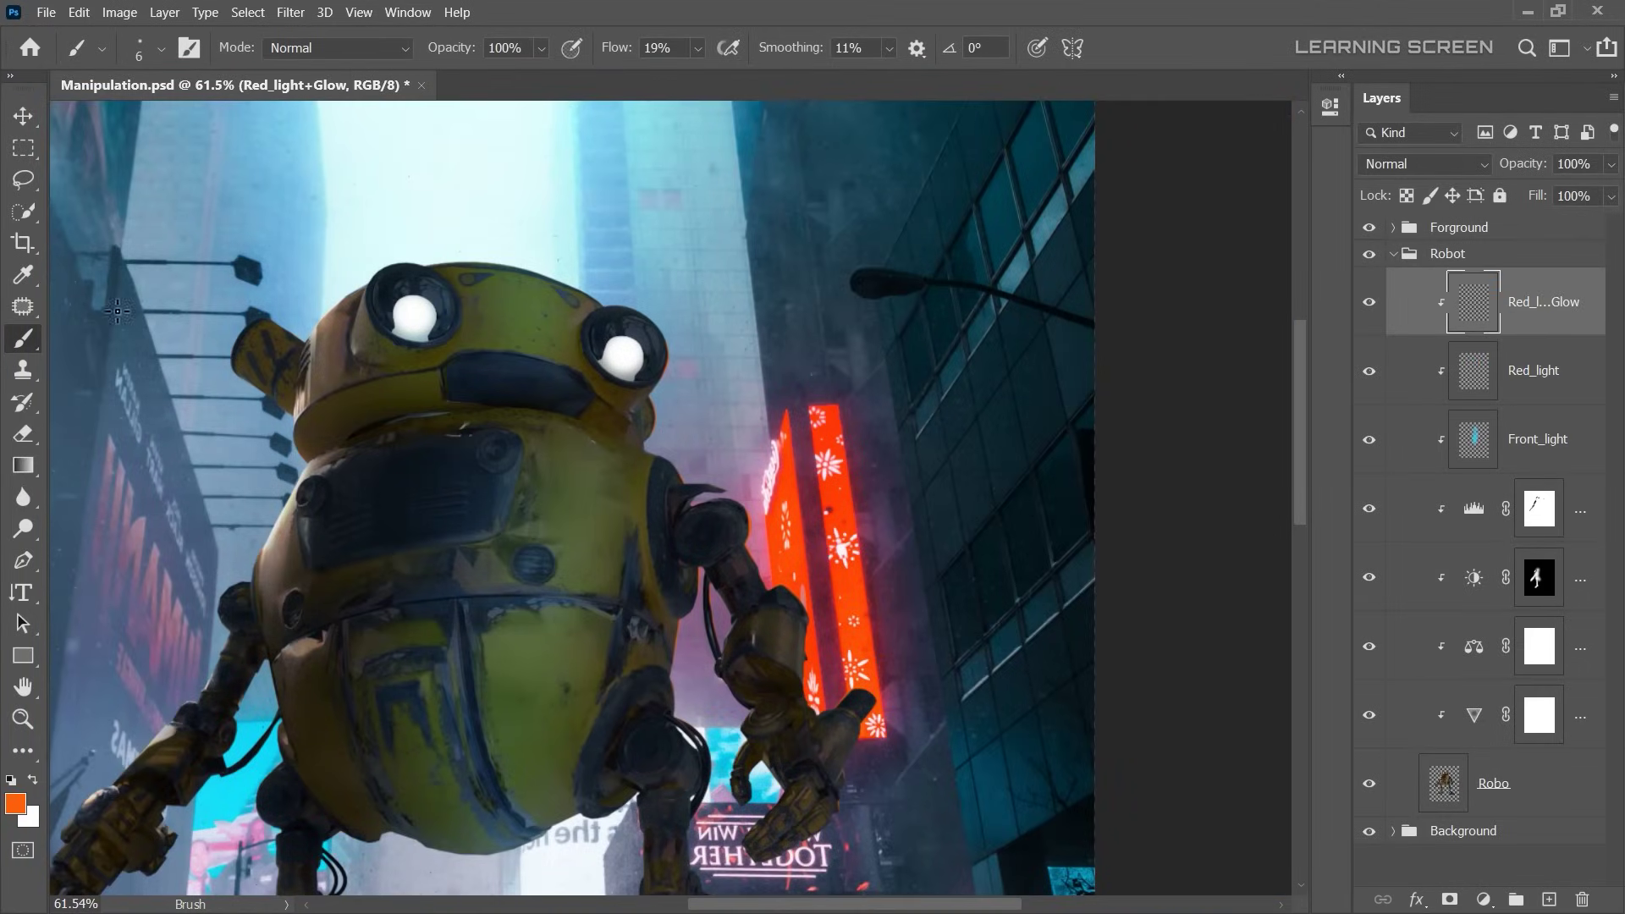
# - Choose a yellow-orange foreground colour for the glow brush
pyautogui.scroll(1, 696, 446)
pyautogui.scroll(1, 697, 446)
pyautogui.scroll(1, 697, 446)
pyautogui.click(15, 802)
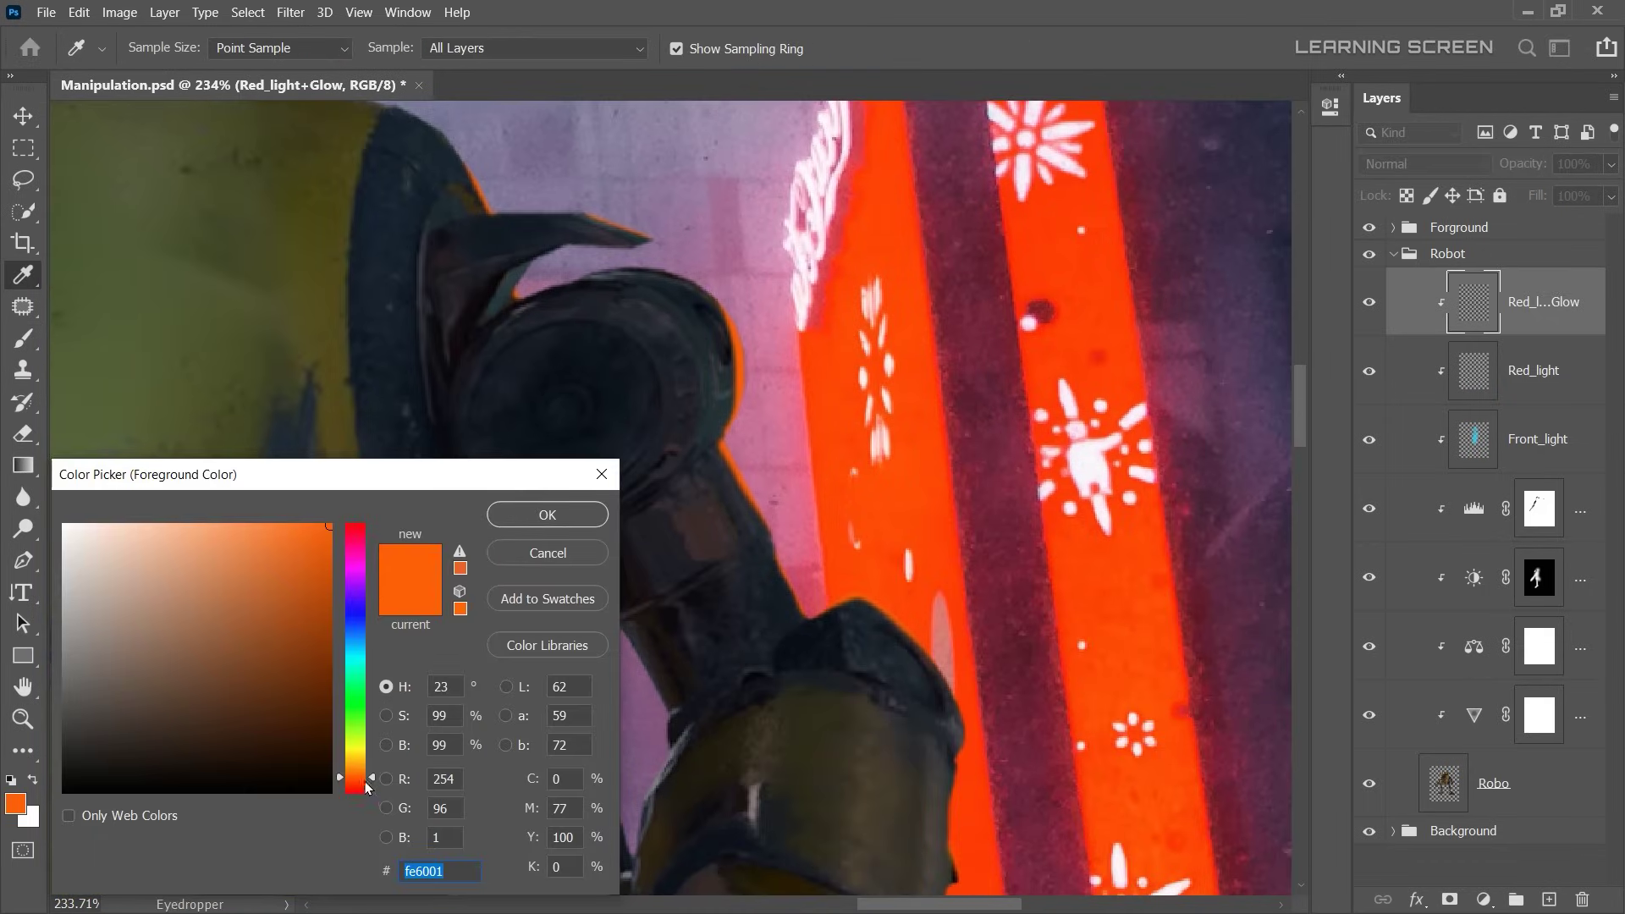
pyautogui.moveTo(366, 787); pyautogui.dragTo(365, 768)
pyautogui.click(547, 514)
pyautogui.press('b')
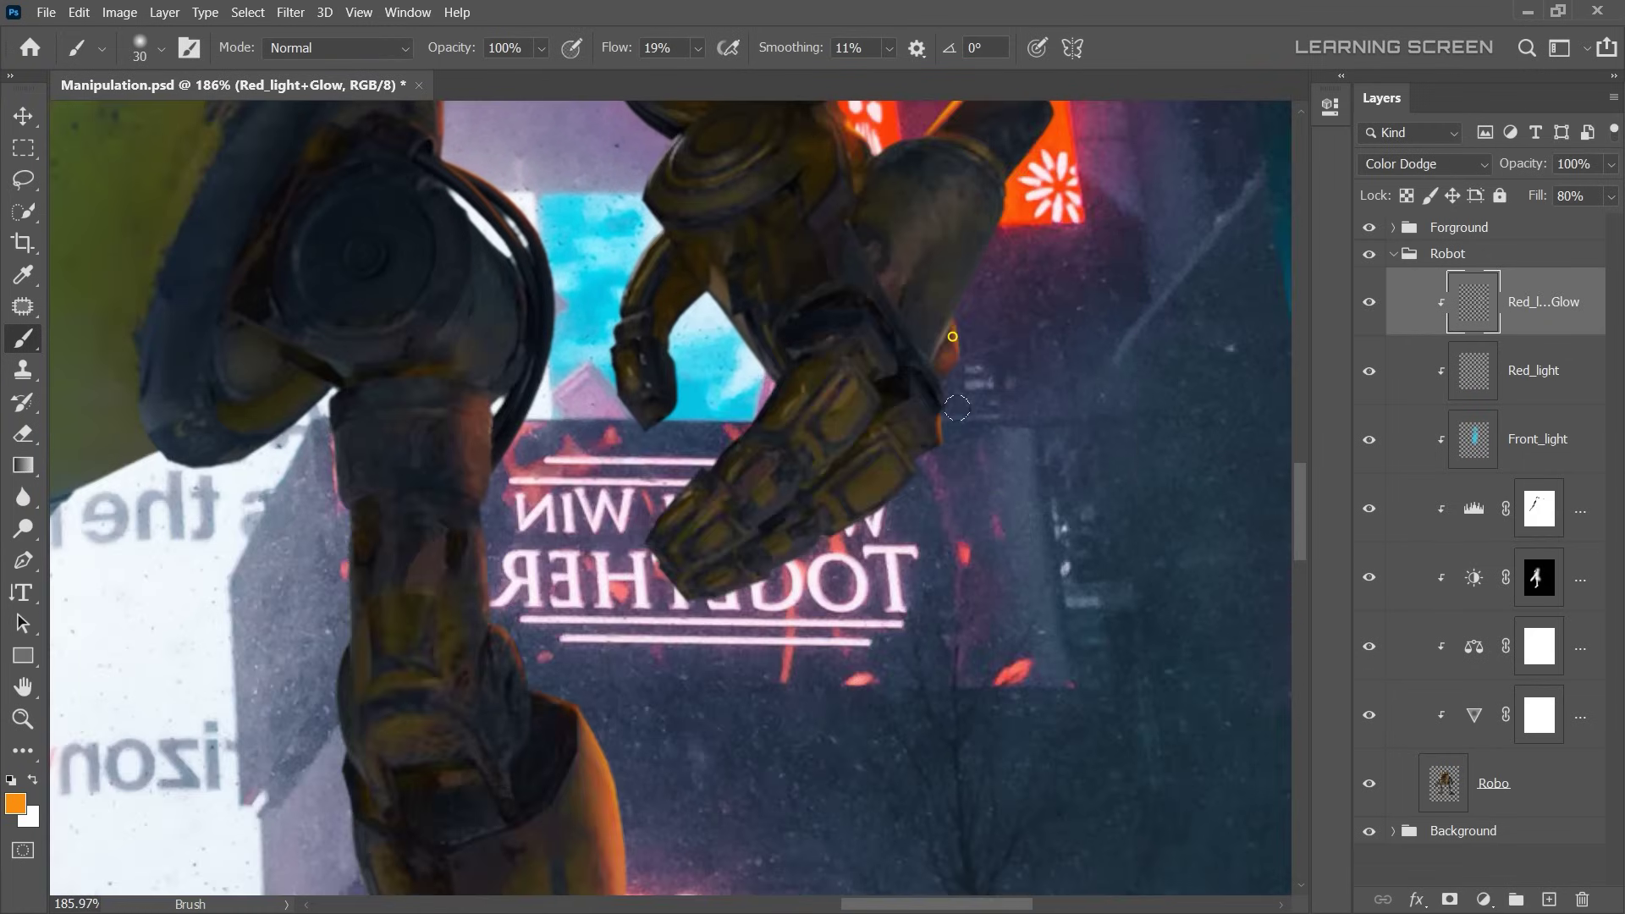
# - Brush soft orange glow along the robot's arm and head edges on the Color Dodge layer
pyautogui.hotkey('ctrl', 'z')
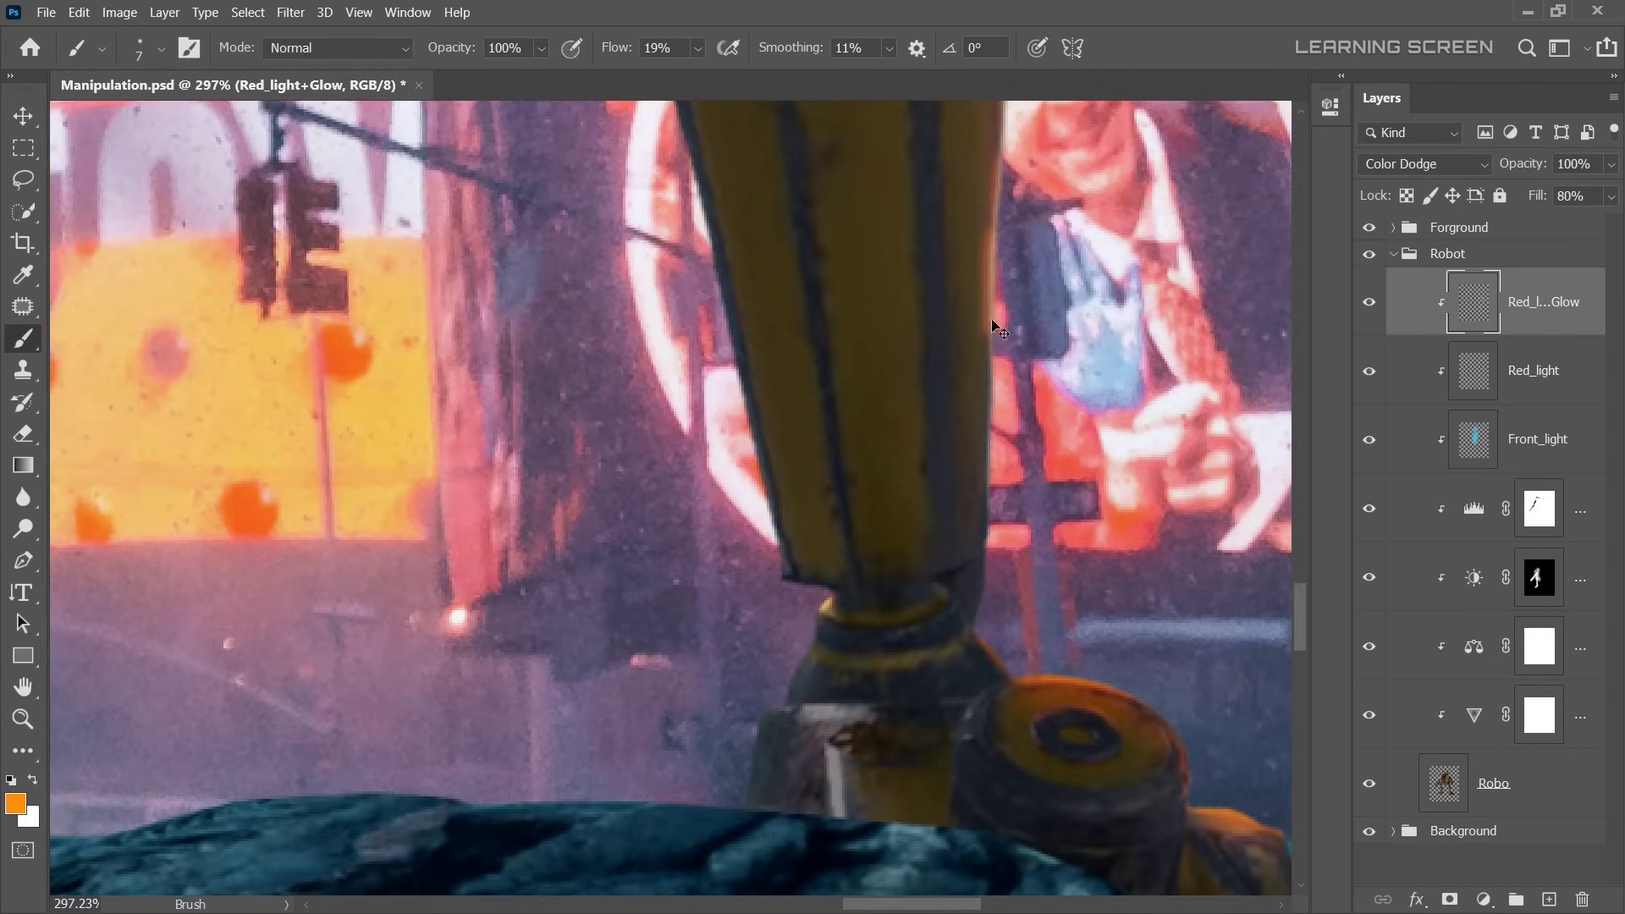
pyautogui.scroll(5, 1002, 430)
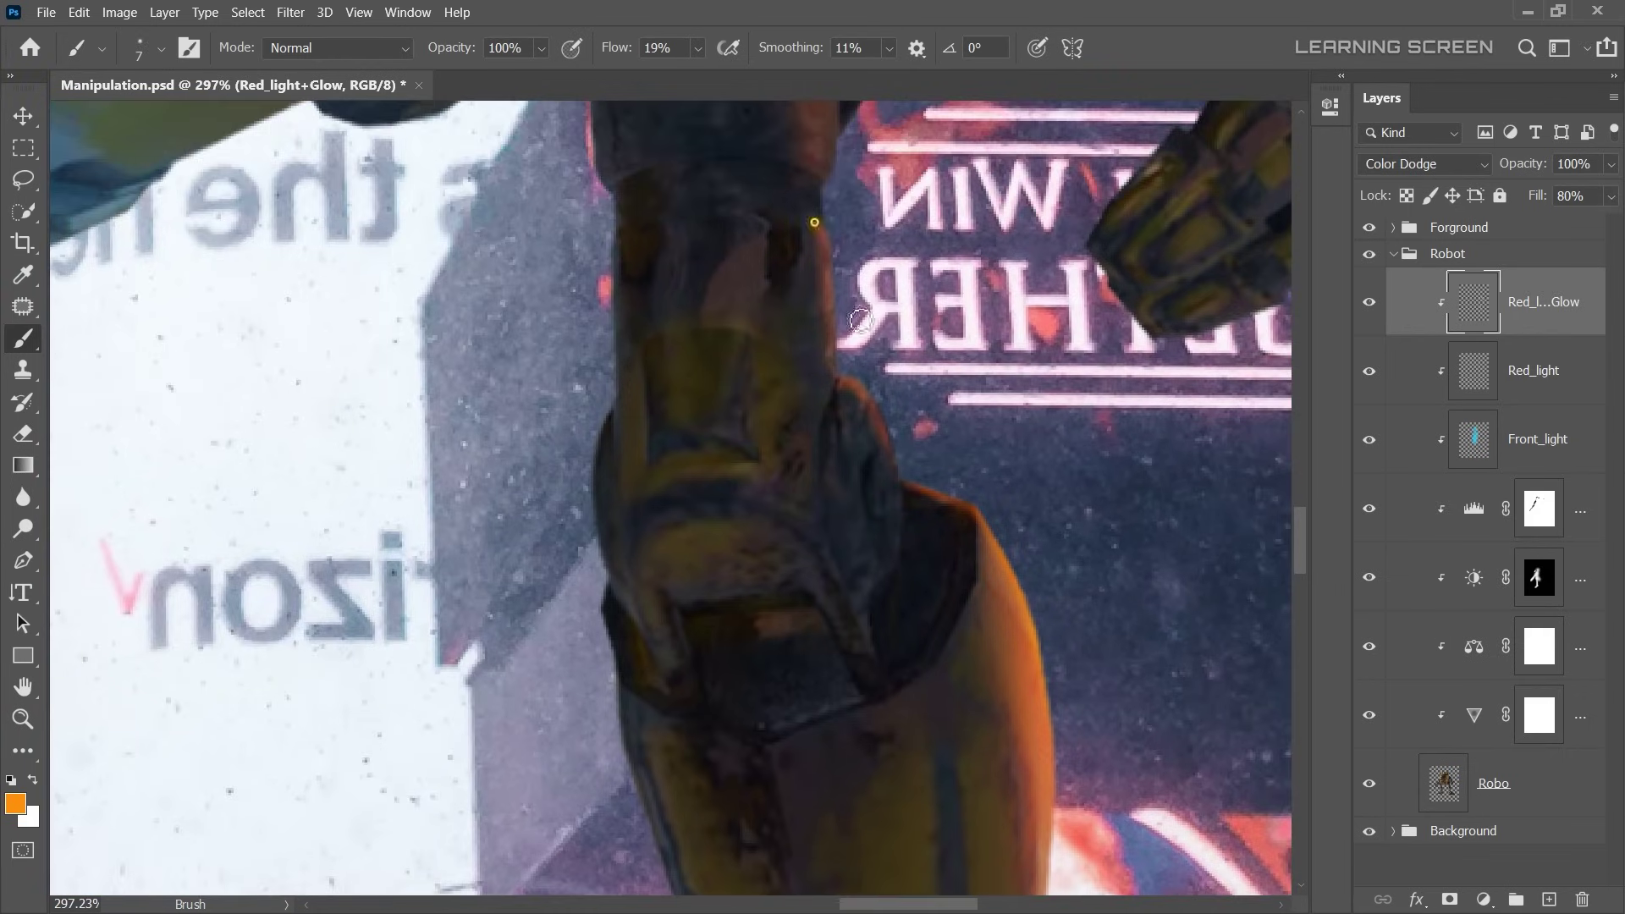
pyautogui.scroll(-5, 922, 479)
pyautogui.scroll(4, 1107, 375)
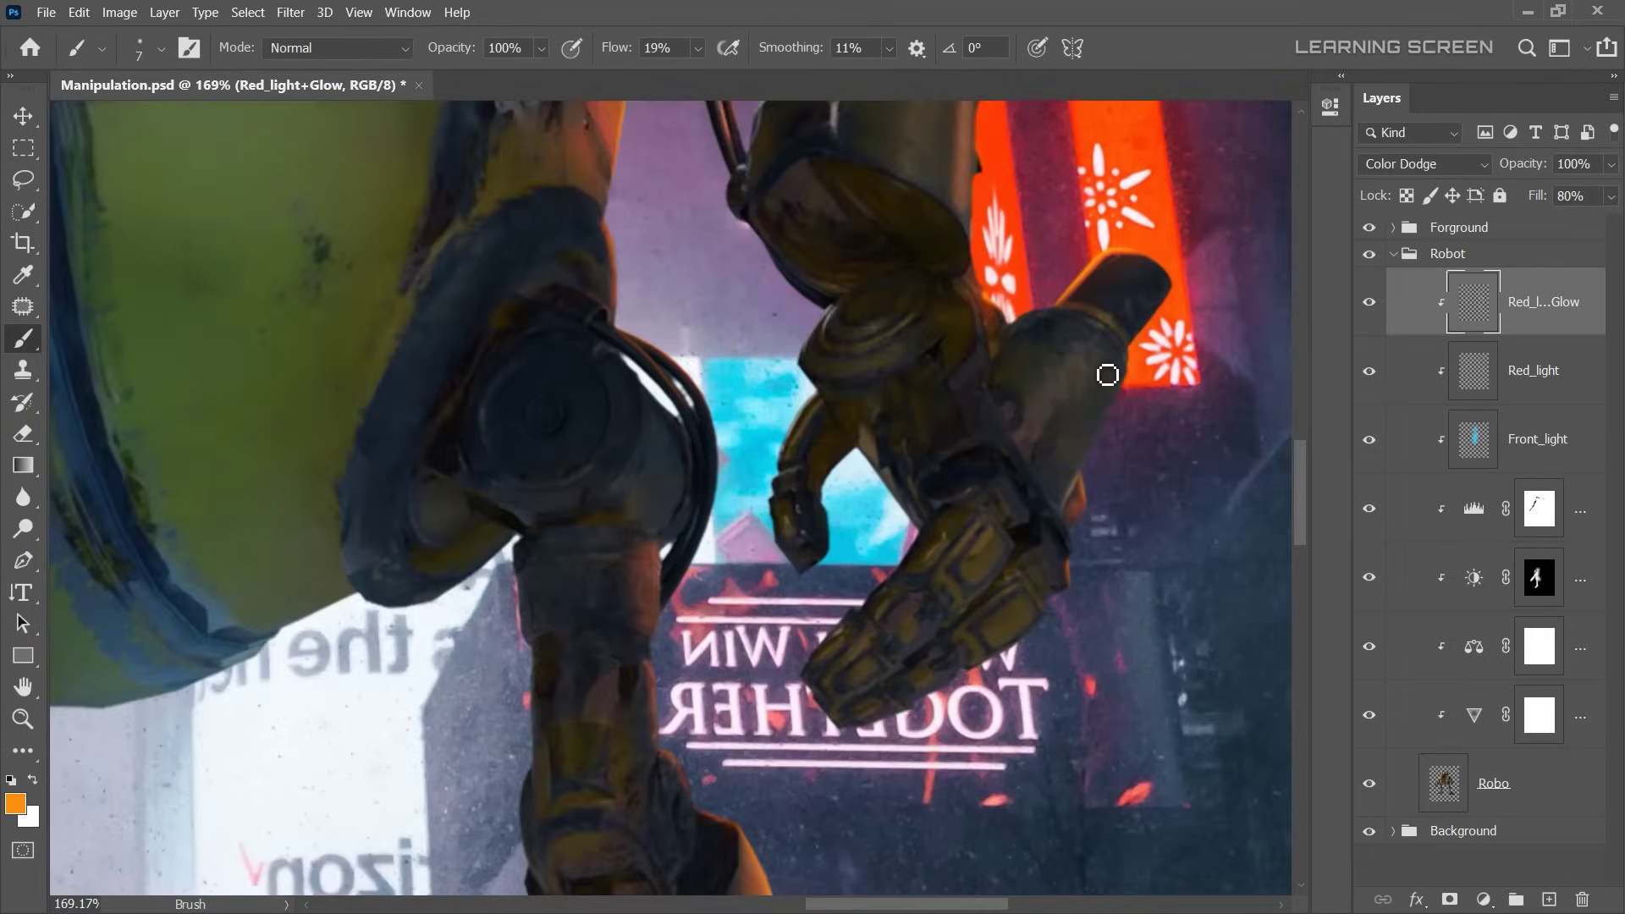
pyautogui.moveTo(1107, 375); pyautogui.dragTo(1122, 564)
pyautogui.scroll(5, 1109, 455)
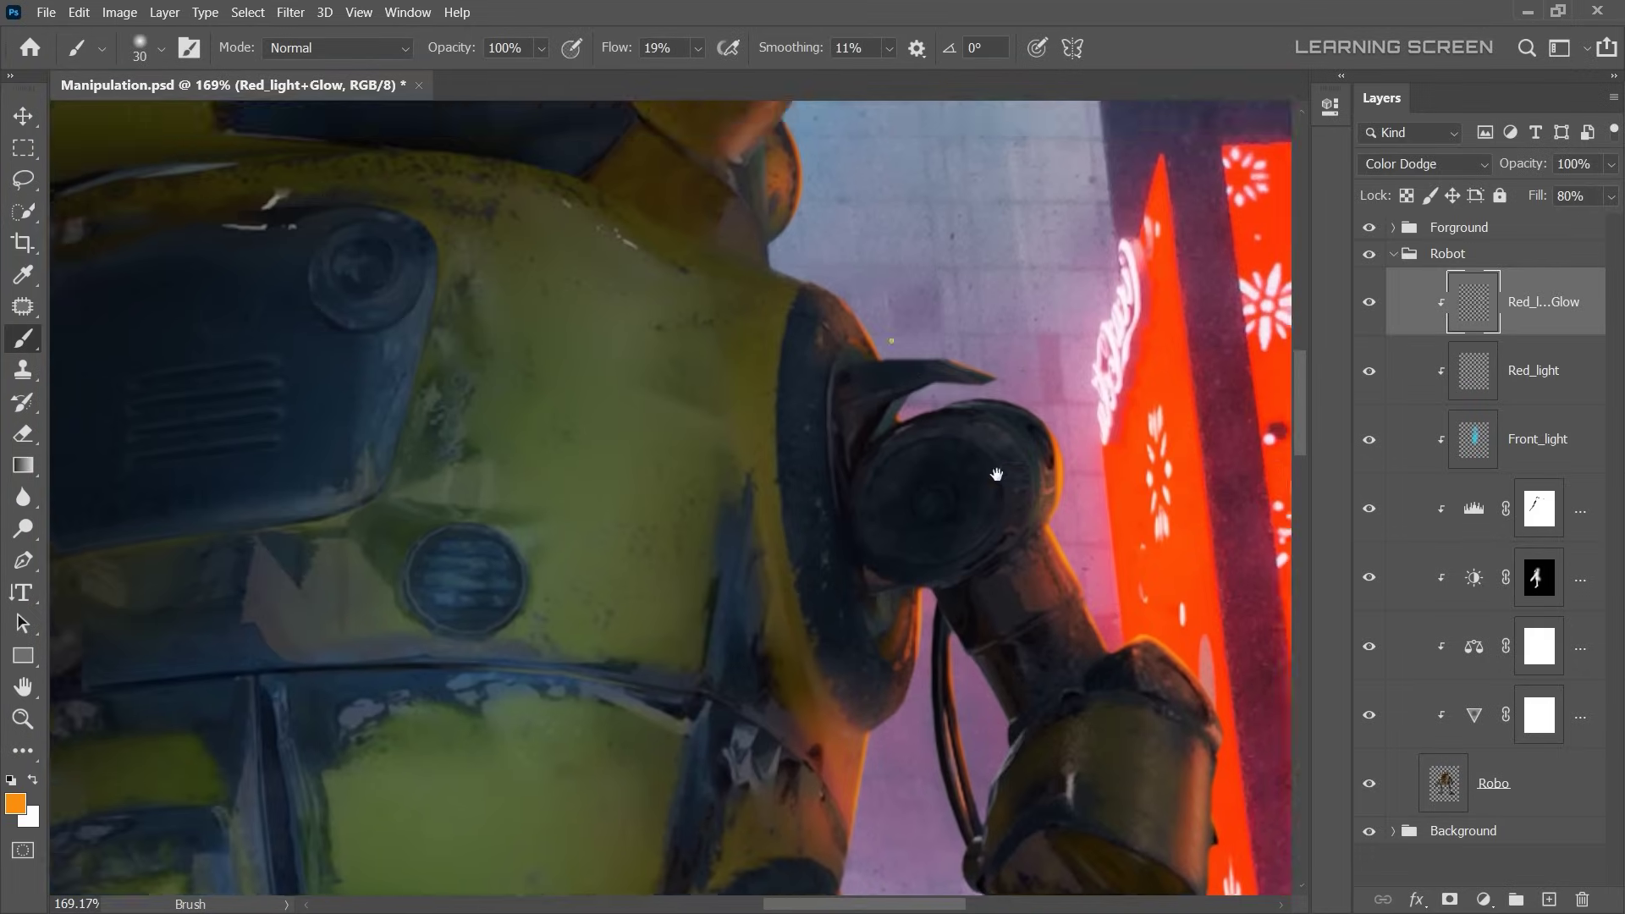
pyautogui.scroll(-8, 1015, 707)
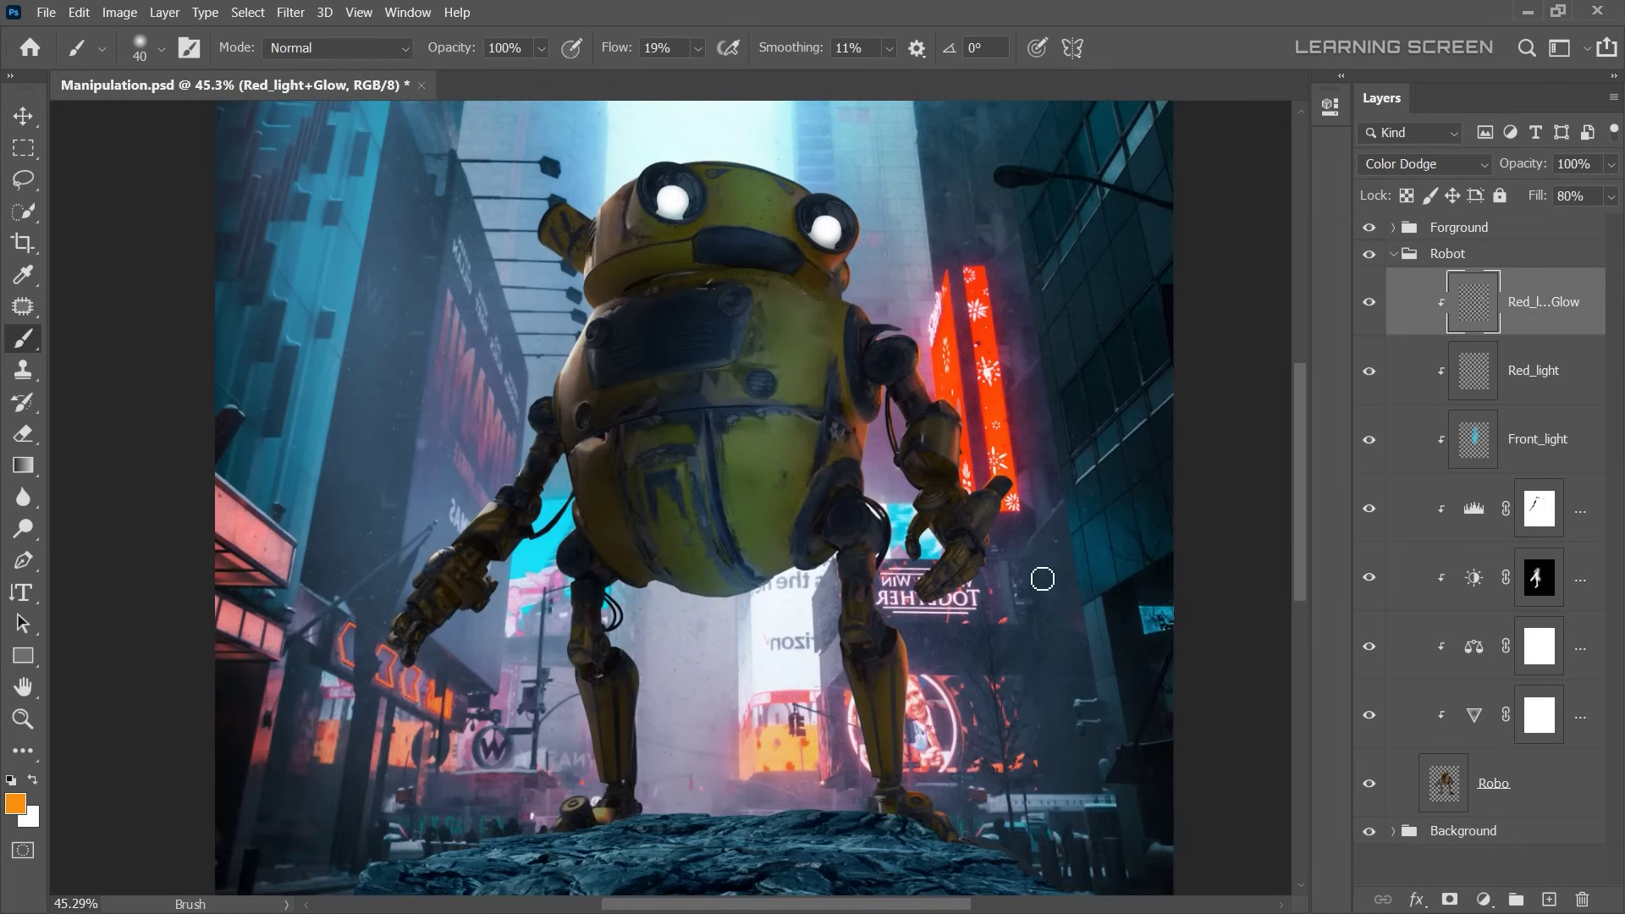
# - Add a new layer named White_Light and set the foreground colour to light blue
pyautogui.click(1549, 899)
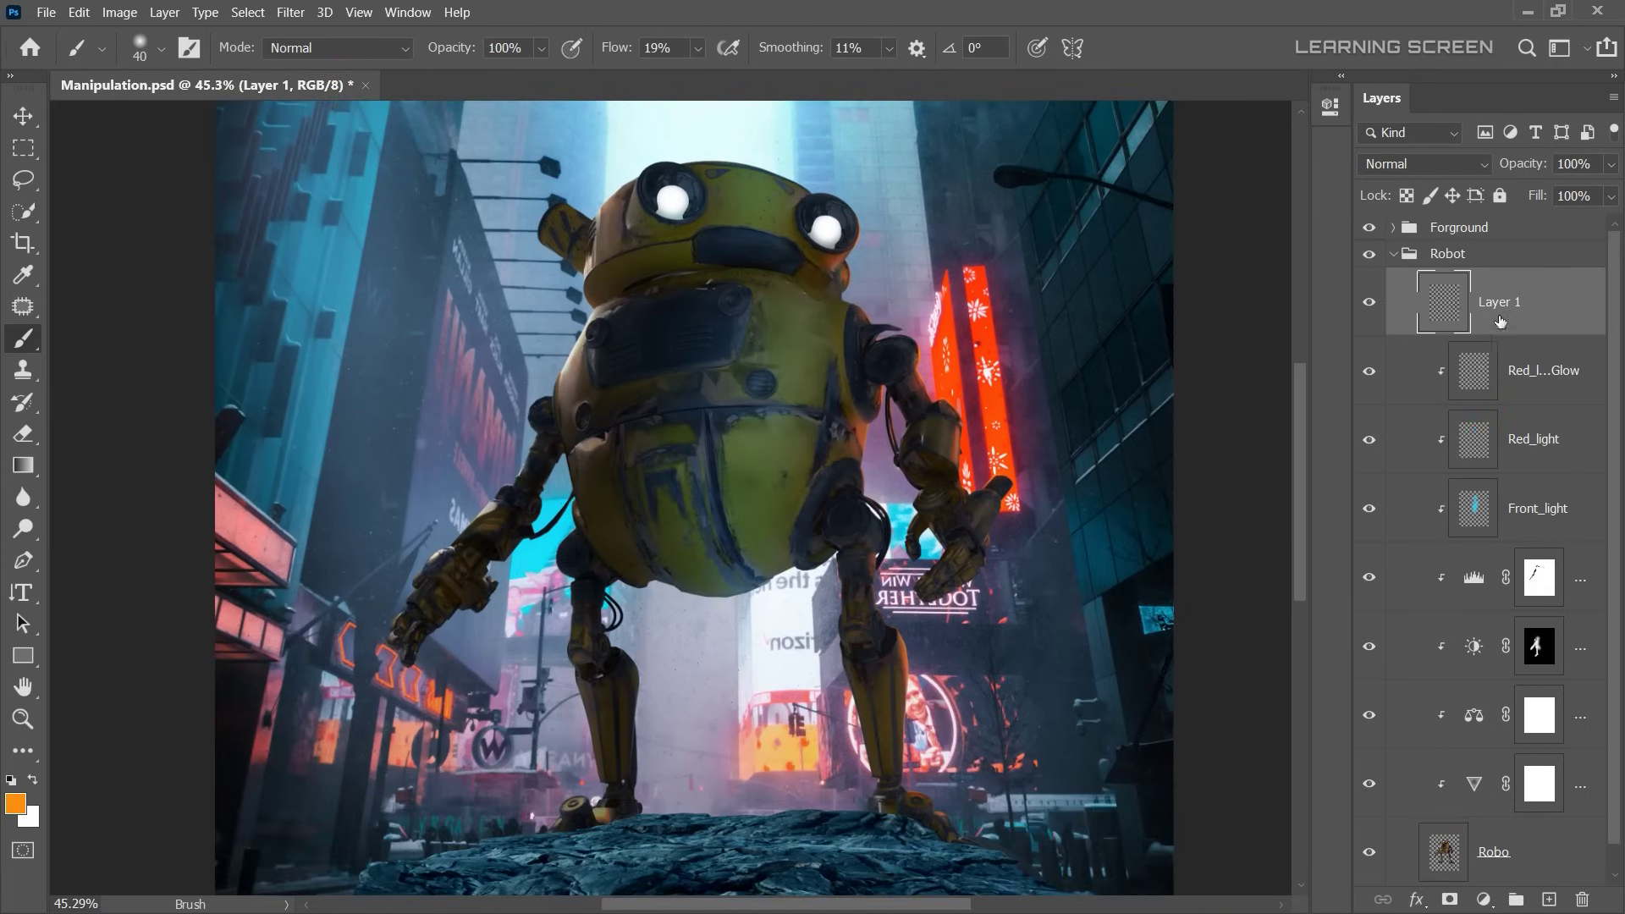
pyautogui.doubleClick(1533, 302)
pyautogui.write('White_Light')
pyautogui.press('Return')
pyautogui.click(15, 805)
pyautogui.click(102, 558)
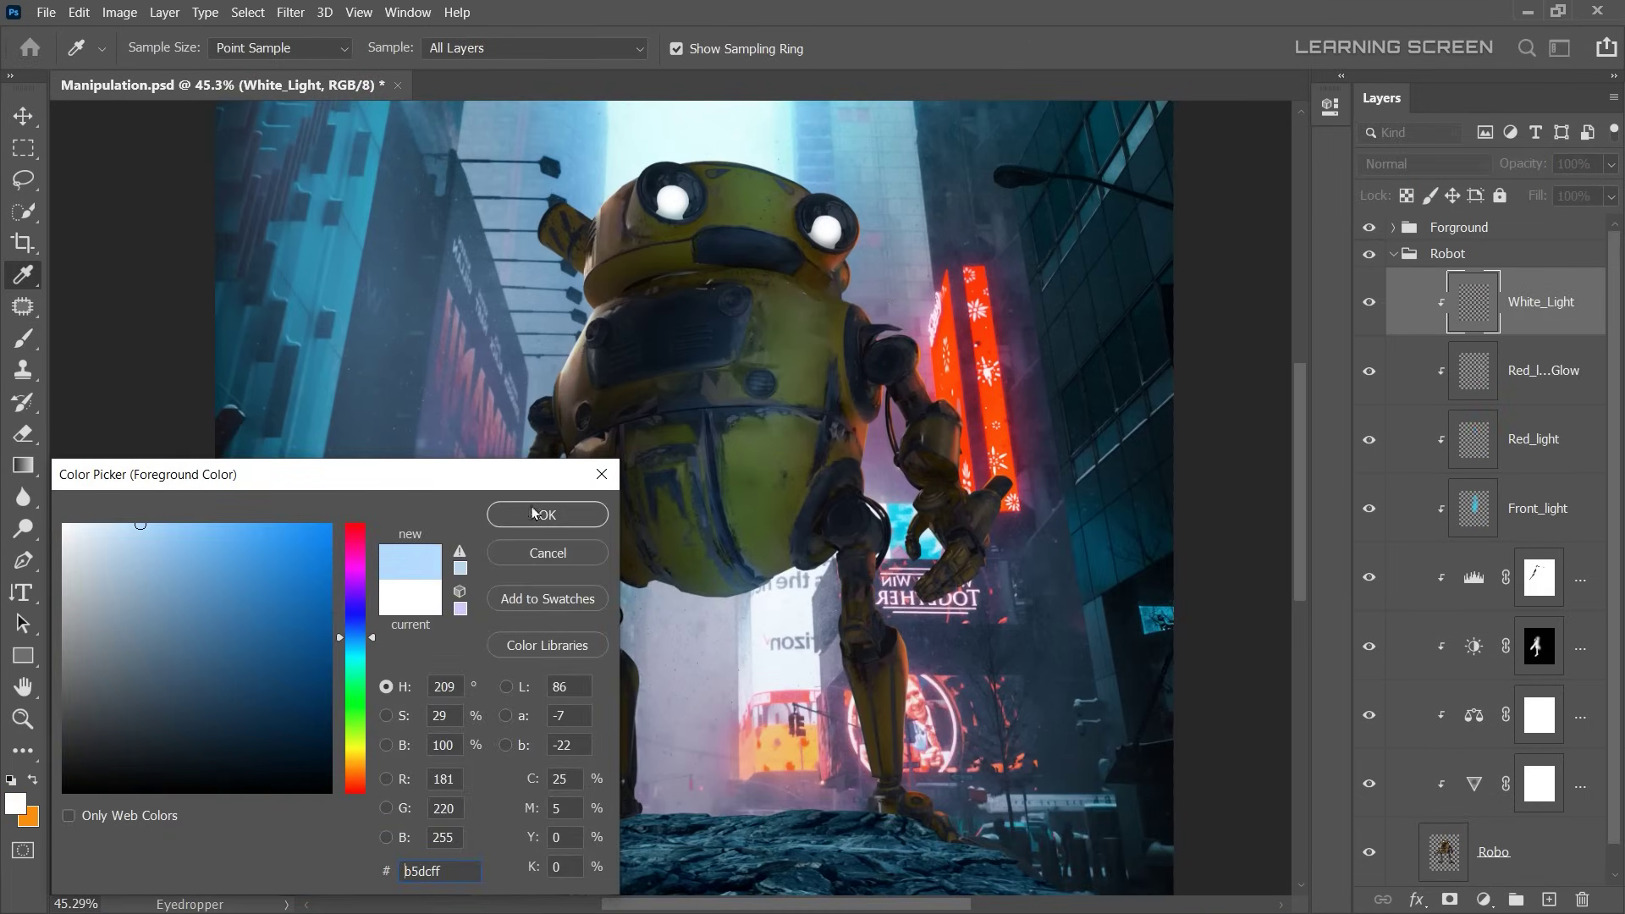
pyautogui.click(544, 512)
# - Set White_Light to Color Dodge blending at 78% fill, with brush flow at 51%
pyautogui.scroll(8, 786, 392)
pyautogui.scroll(-5, 675, 346)
pyautogui.hotkey('shift', '5')
pyautogui.hotkey('shift', '1')
pyautogui.scroll(-5, 674, 346)
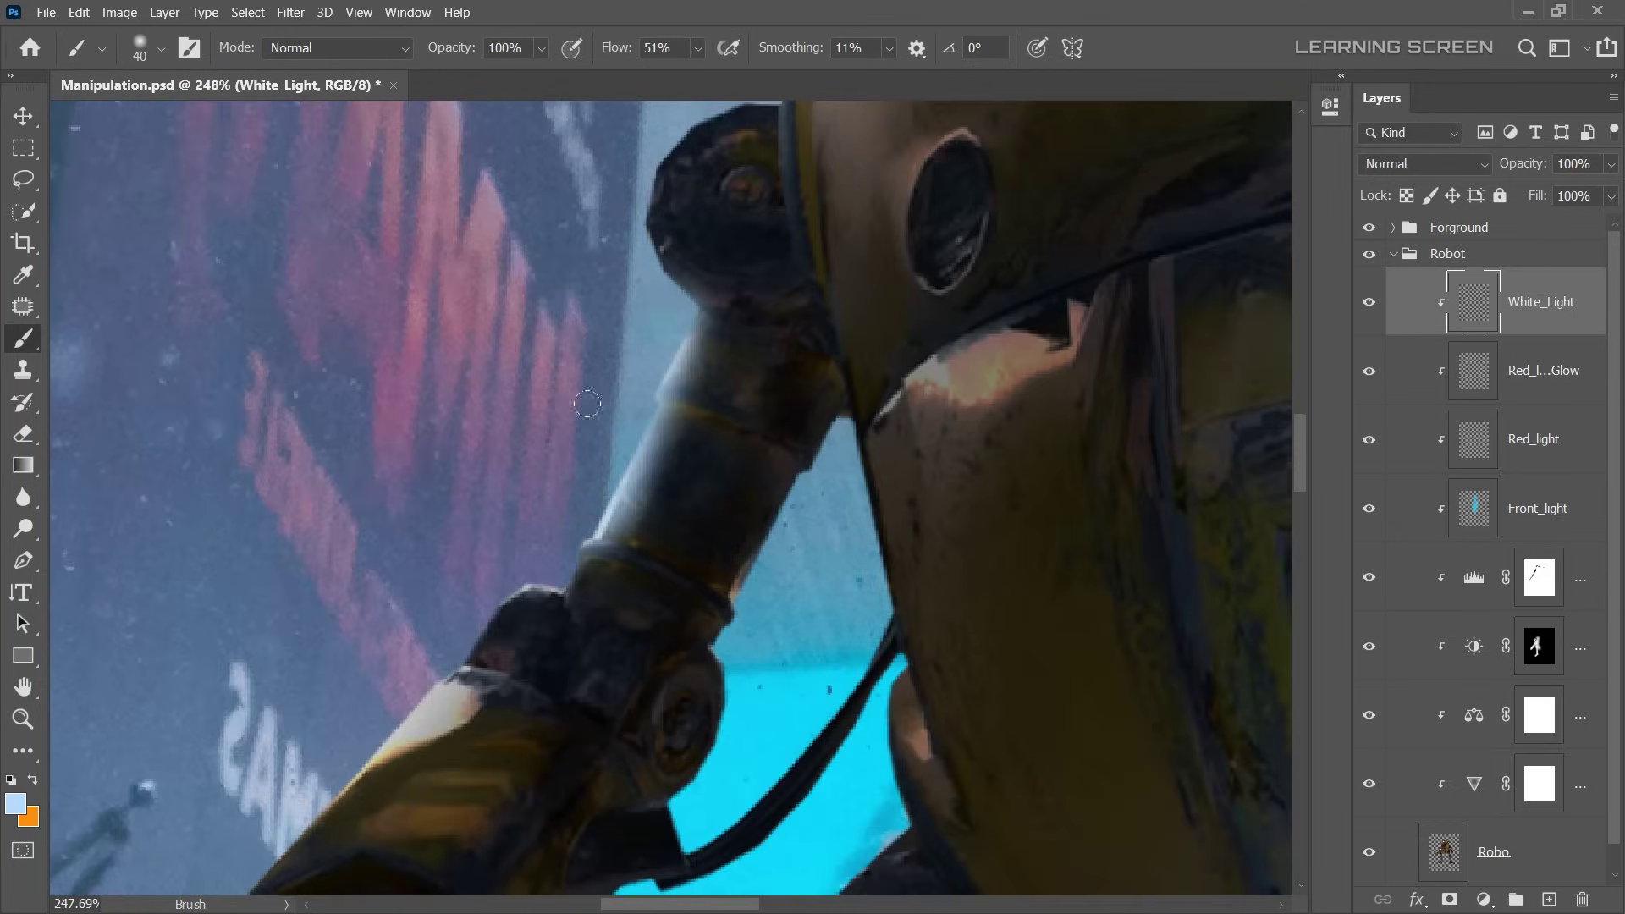
pyautogui.click(1426, 163)
pyautogui.click(1421, 399)
pyautogui.moveTo(1610, 195); pyautogui.dragTo(1587, 226)
# - With a size-15 brush at 70% flow, paint blue rim light along the head's top and left edges
pyautogui.scroll(5, 736, 514)
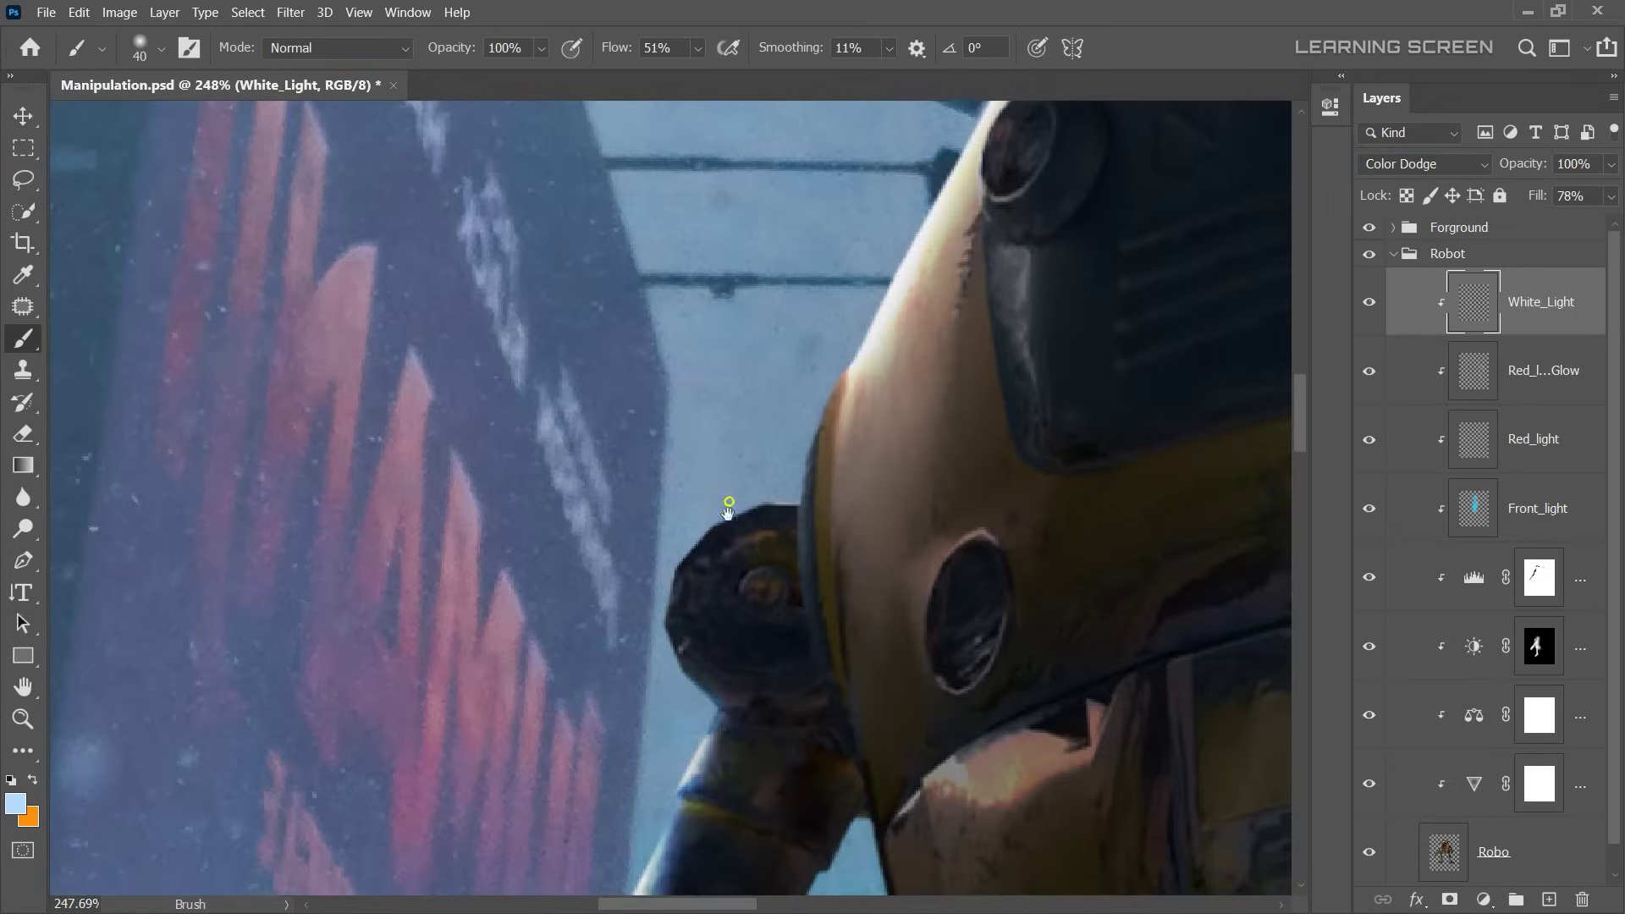
pyautogui.scroll(3, 735, 513)
pyautogui.press('[')
pyautogui.press('[')
pyautogui.press('[')
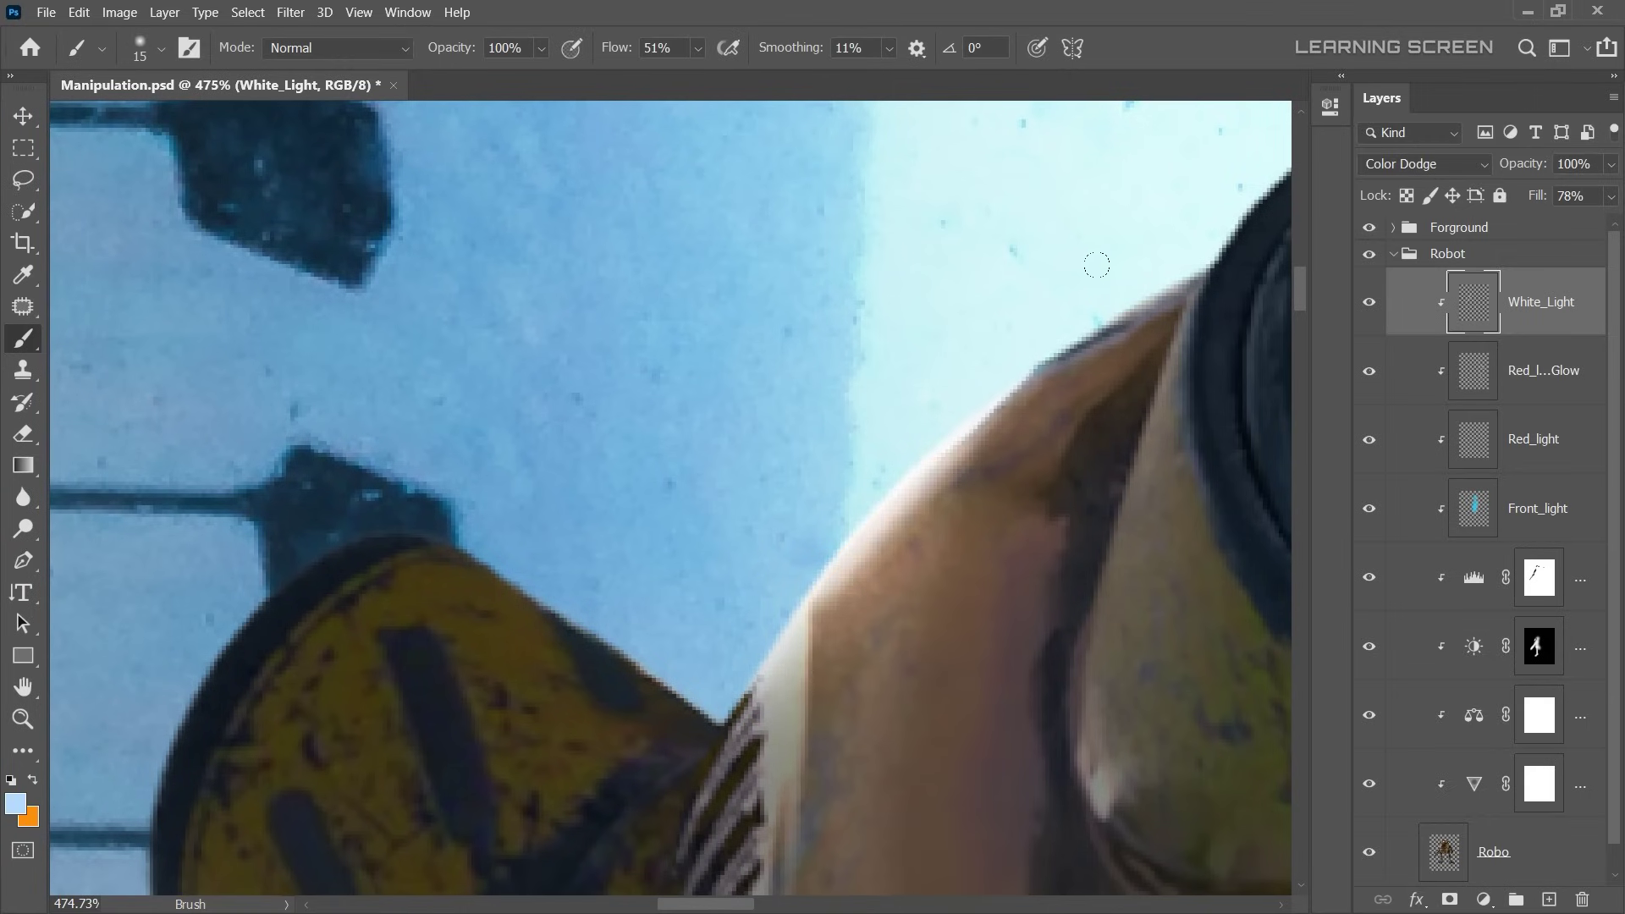
pyautogui.hotkey('shift', '7')
pyautogui.scroll(-3, 1103, 402)
pyautogui.hscroll(-4, 1103, 402)
pyautogui.moveTo(1103, 403); pyautogui.dragTo(766, 262)
pyautogui.scroll(-5, 766, 262)
pyautogui.scroll(5, 653, 380)
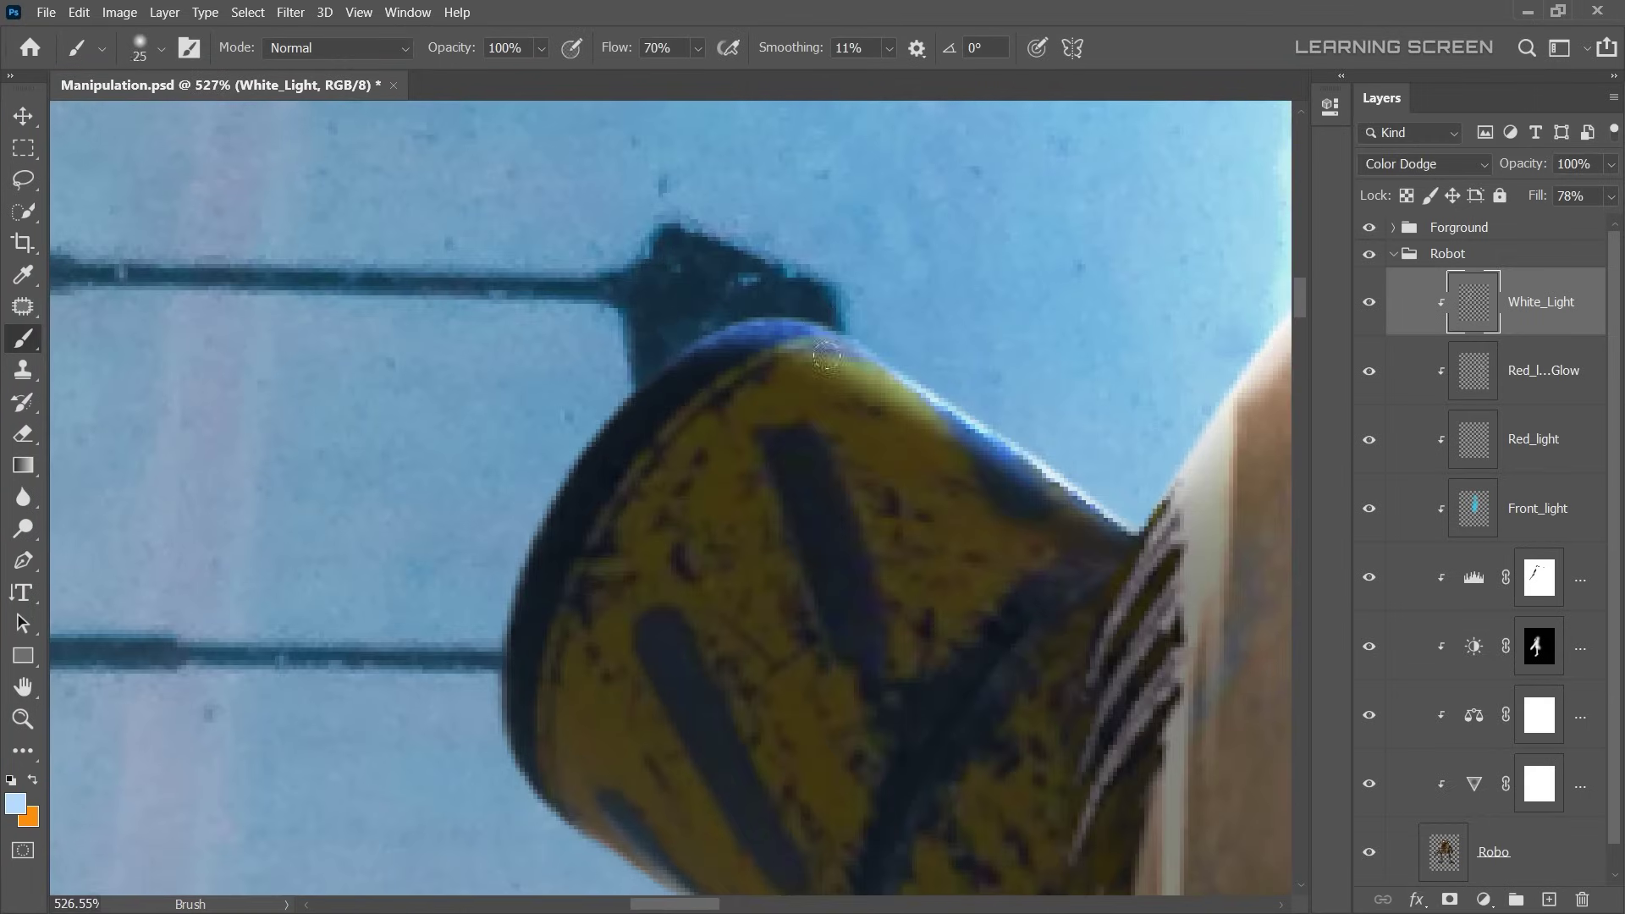
pyautogui.press('[')
pyautogui.moveTo(542, 558); pyautogui.dragTo(666, 351)
# - Undo the left-rim stroke and resize the brush between 20 and 15 while reviewing the edges
pyautogui.scroll(-5, 666, 351)
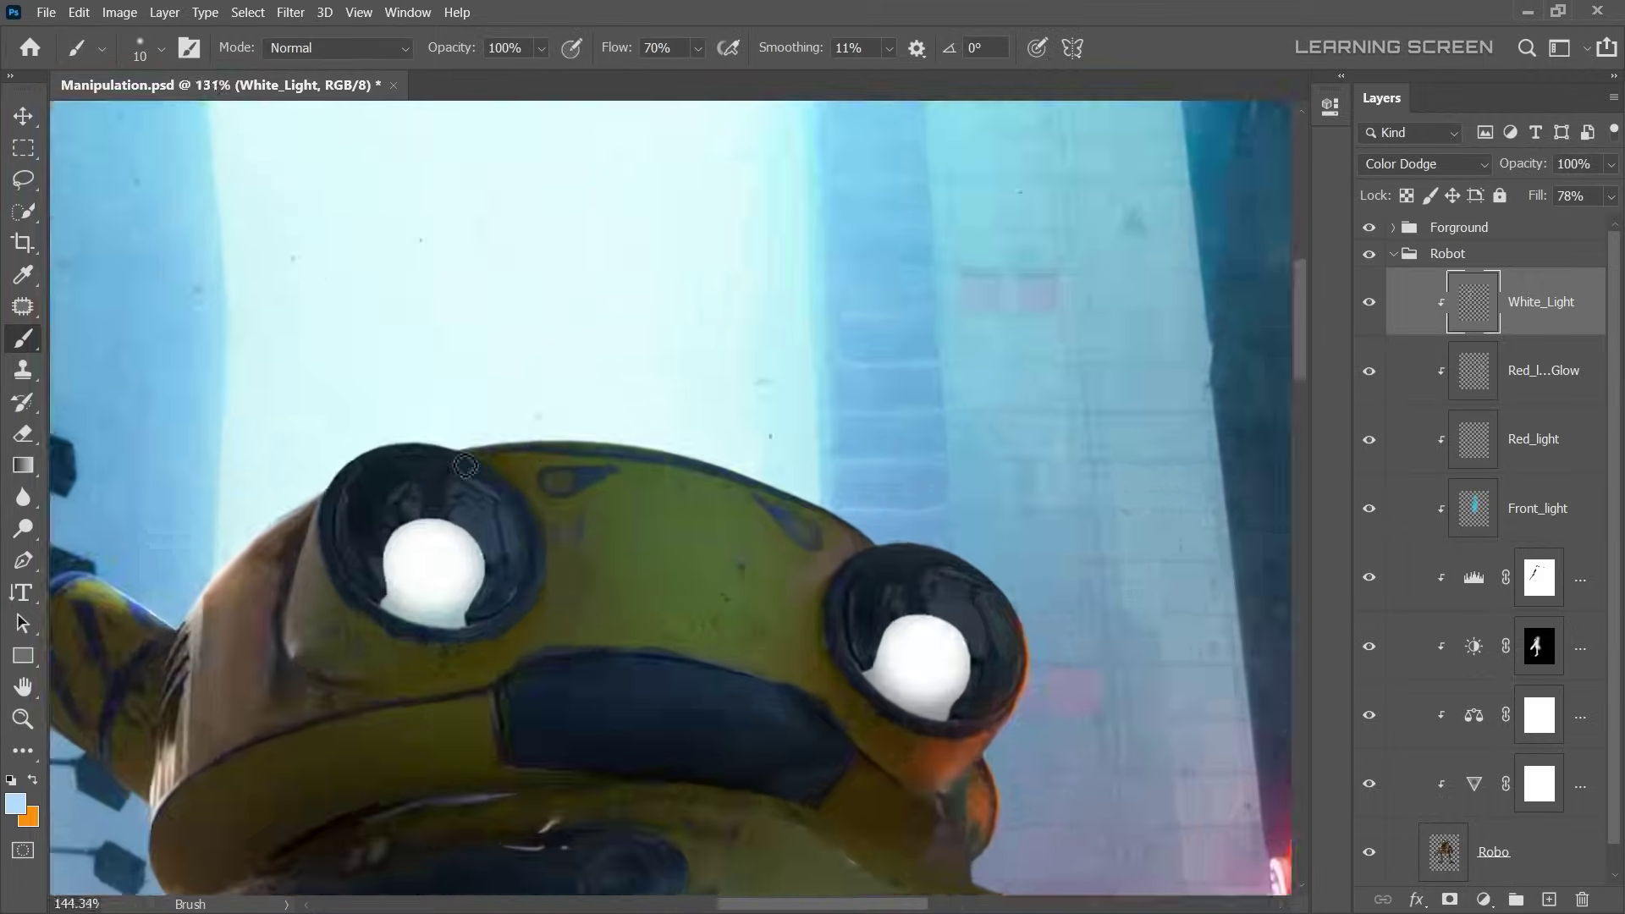
pyautogui.scroll(5, 563, 330)
pyautogui.scroll(2, 465, 426)
pyautogui.hotkey('ctrl', 'z')
pyautogui.press(']')
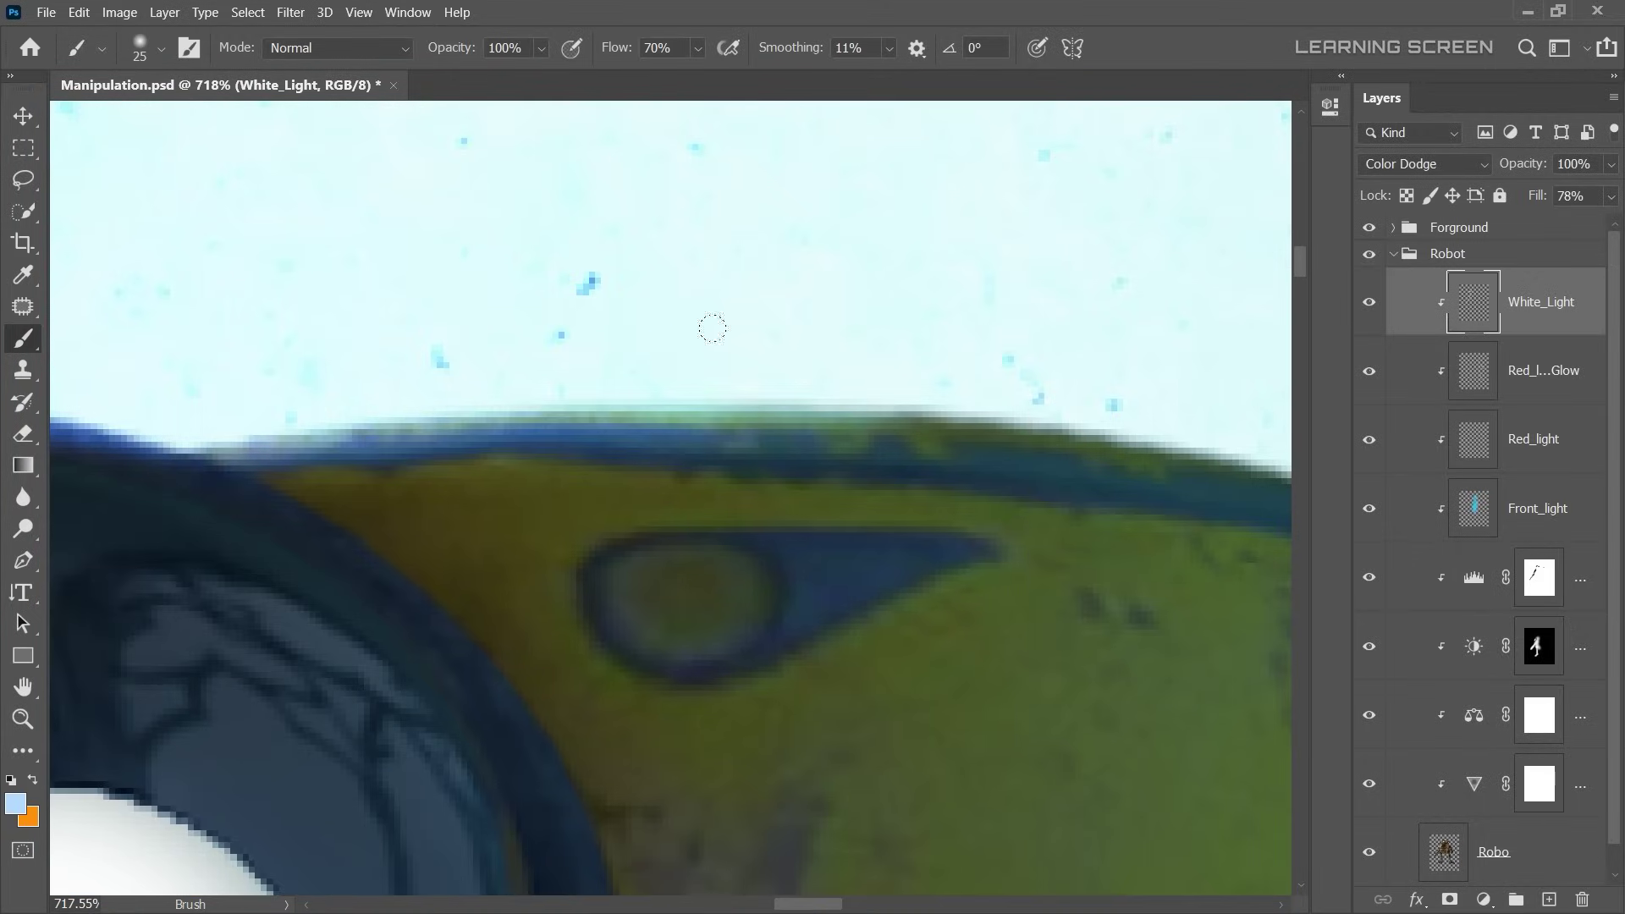
pyautogui.hscroll(3, 711, 327)
pyautogui.scroll(-3, 381, 185)
pyautogui.hscroll(7, 381, 186)
pyautogui.hscroll(2, 381, 185)
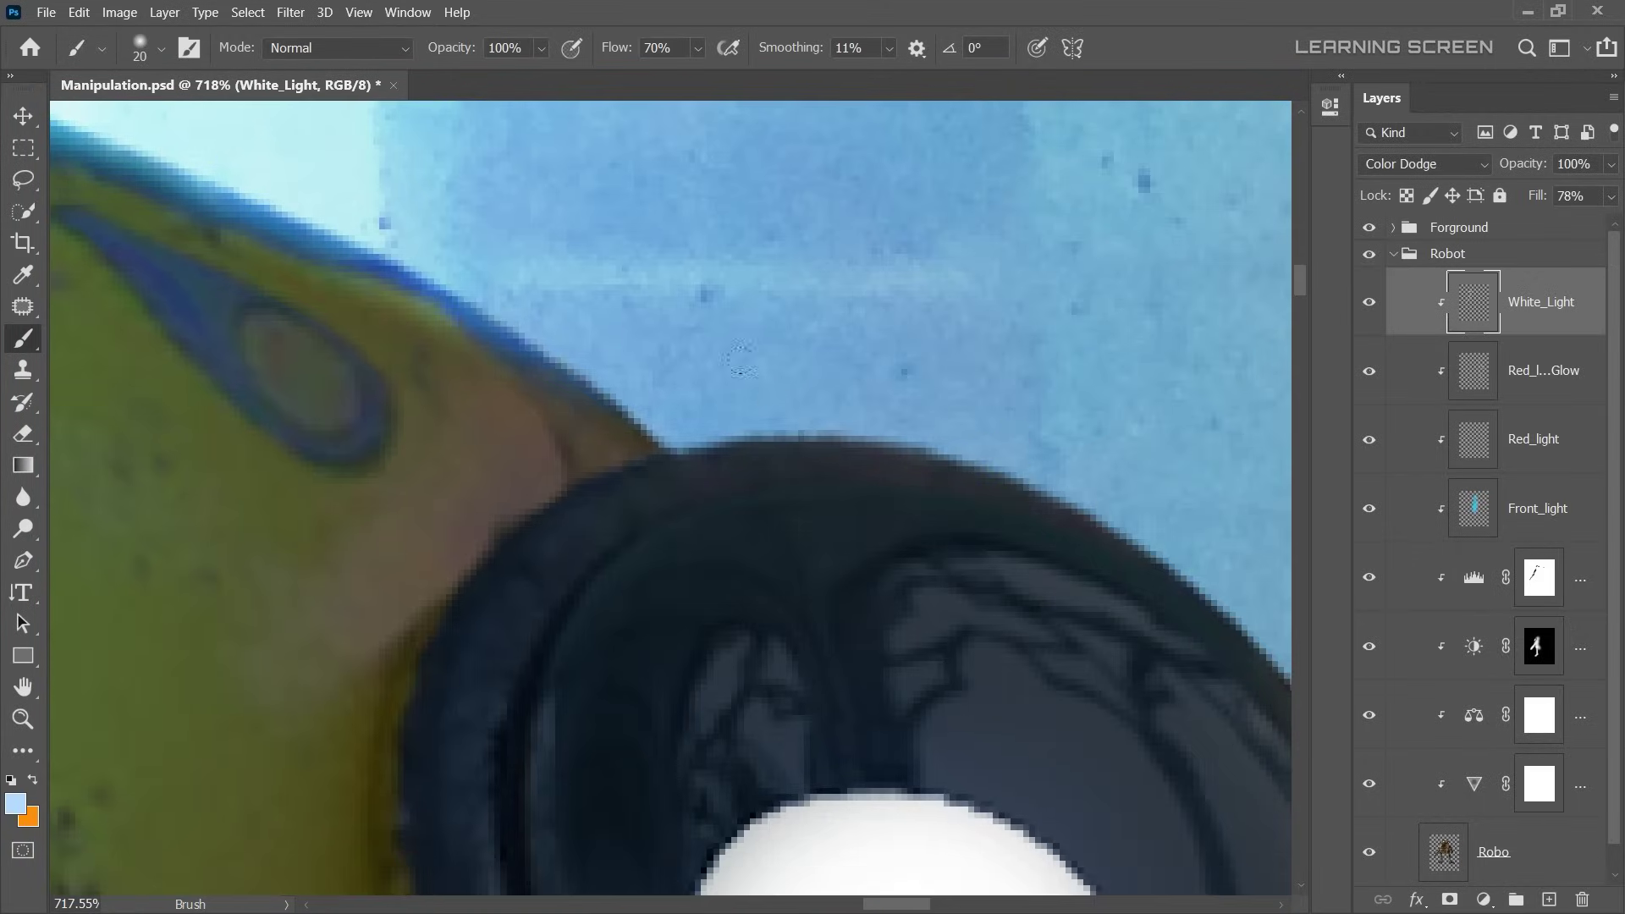
pyautogui.press('[')
pyautogui.scroll(-3, 1166, 529)
pyautogui.scroll(-5, 1166, 529)
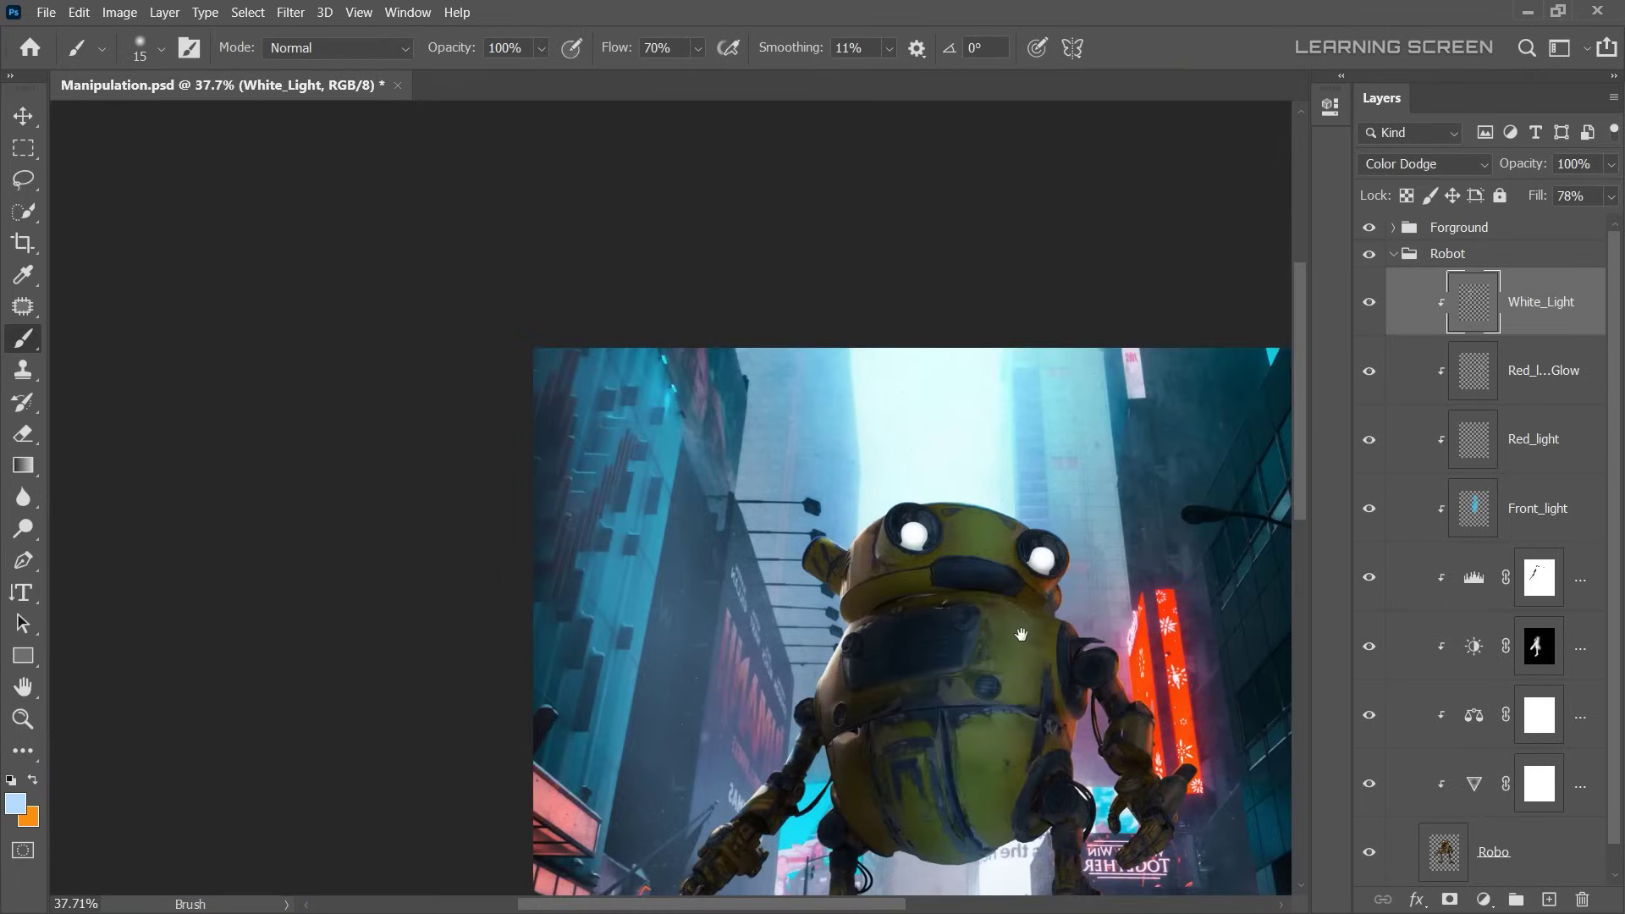
pyautogui.scroll(4, 726, 580)
pyautogui.scroll(3, 726, 580)
pyautogui.scroll(2, 726, 580)
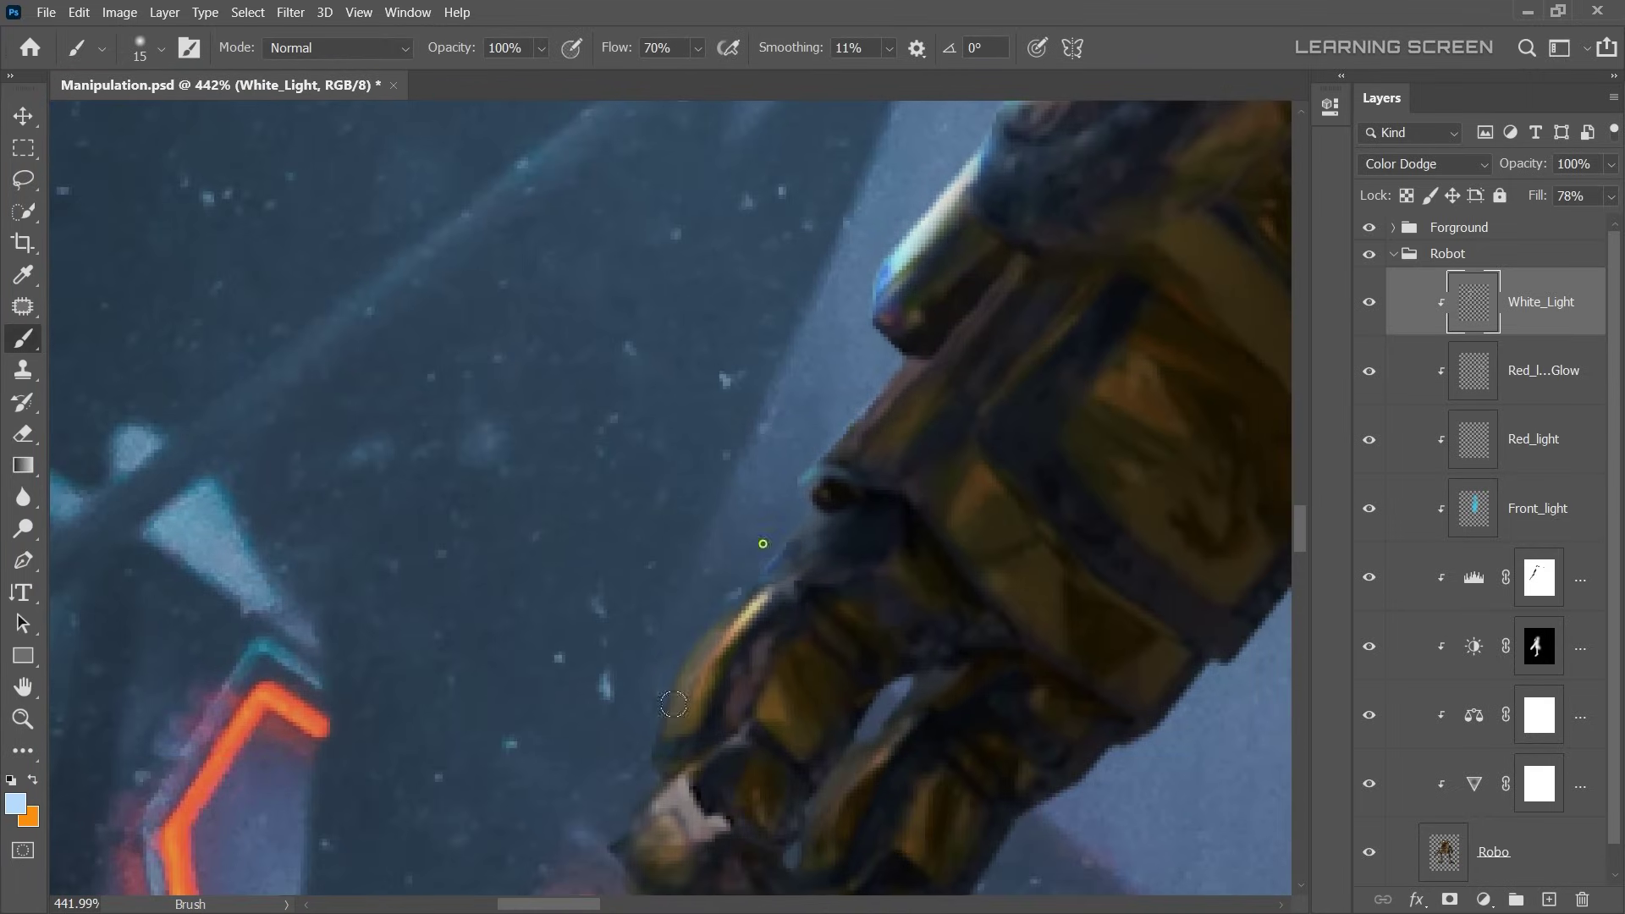
pyautogui.scroll(-4, 578, 714)
pyautogui.scroll(3, 728, 643)
pyautogui.scroll(-3, 813, 668)
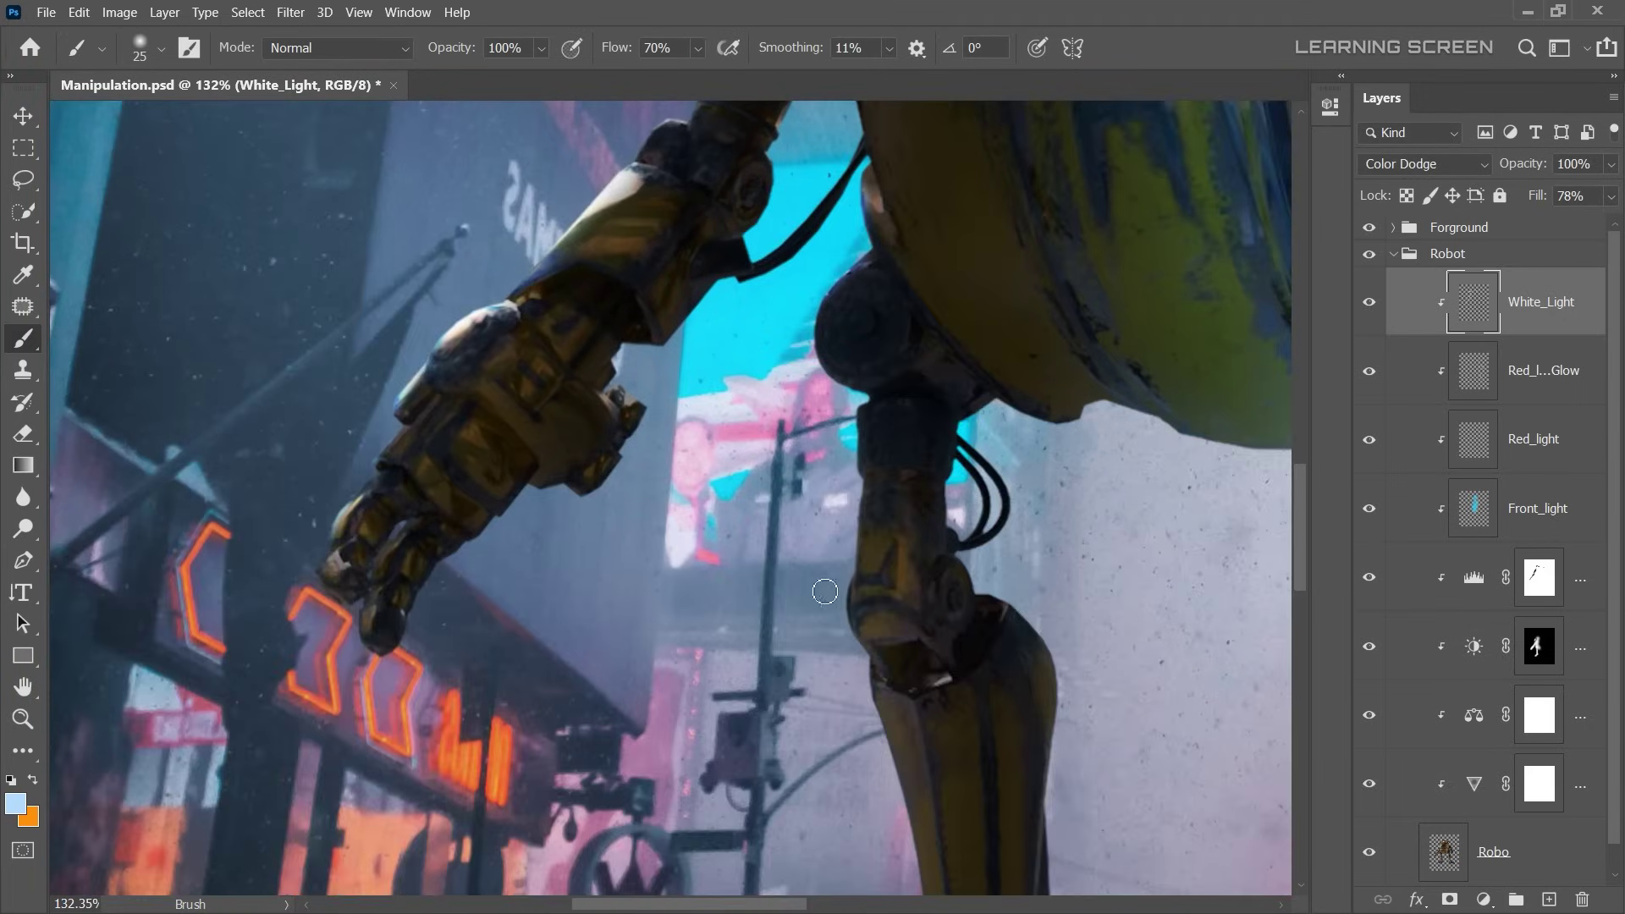
pyautogui.scroll(2, 874, 687)
# - Adjust the brush size for finer edges and undo several wrong strokes, including the wheel's rim stroke
pyautogui.press('[')
pyautogui.press('[')
pyautogui.press('[')
pyautogui.scroll(-5, 874, 687)
pyautogui.press(']')
pyautogui.press(']')
pyautogui.press(']')
pyautogui.scroll(-1, 863, 529)
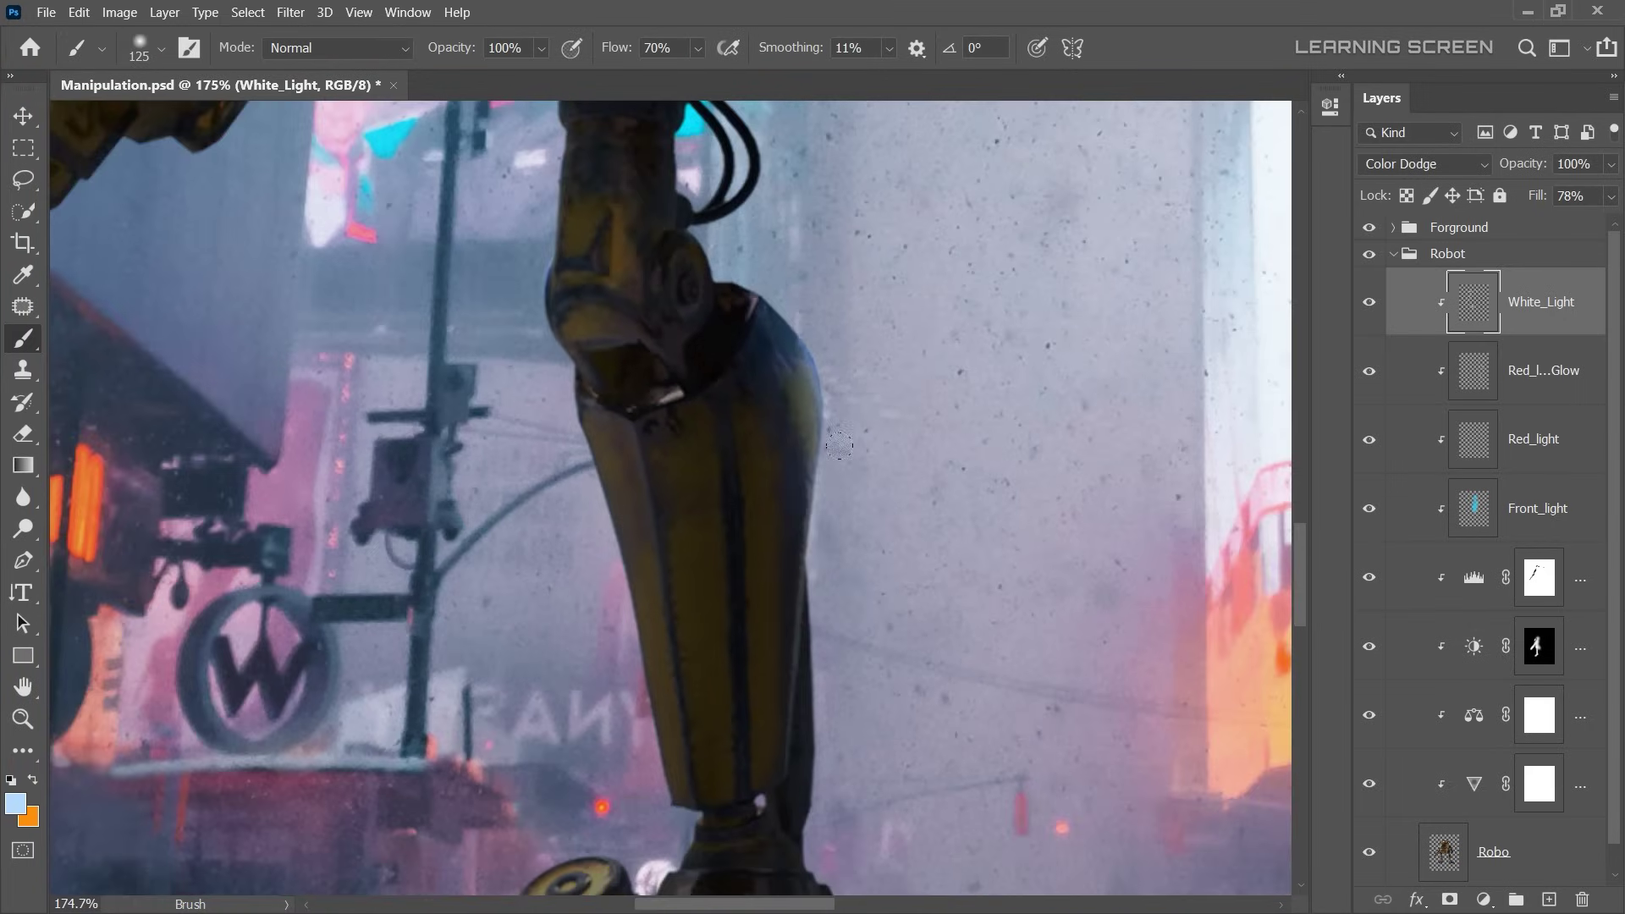
pyautogui.scroll(-4, 840, 597)
pyautogui.hotkey('ctrl', 'z')
pyautogui.scroll(5, 803, 466)
pyautogui.press('[')
pyautogui.press('[')
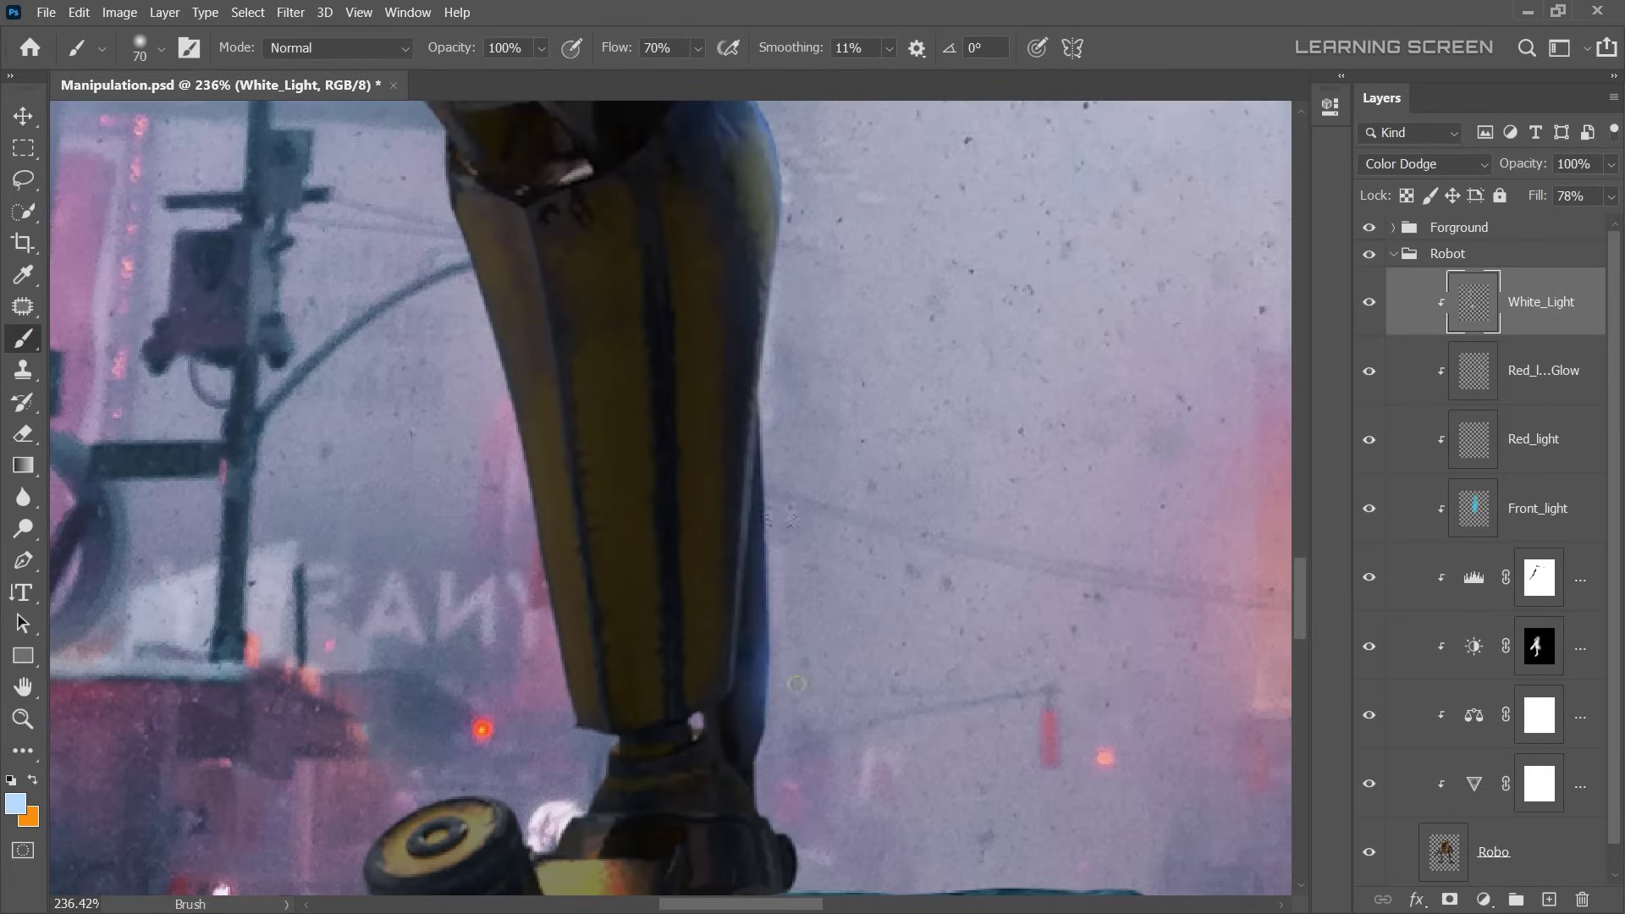
pyautogui.scroll(2, 377, 491)
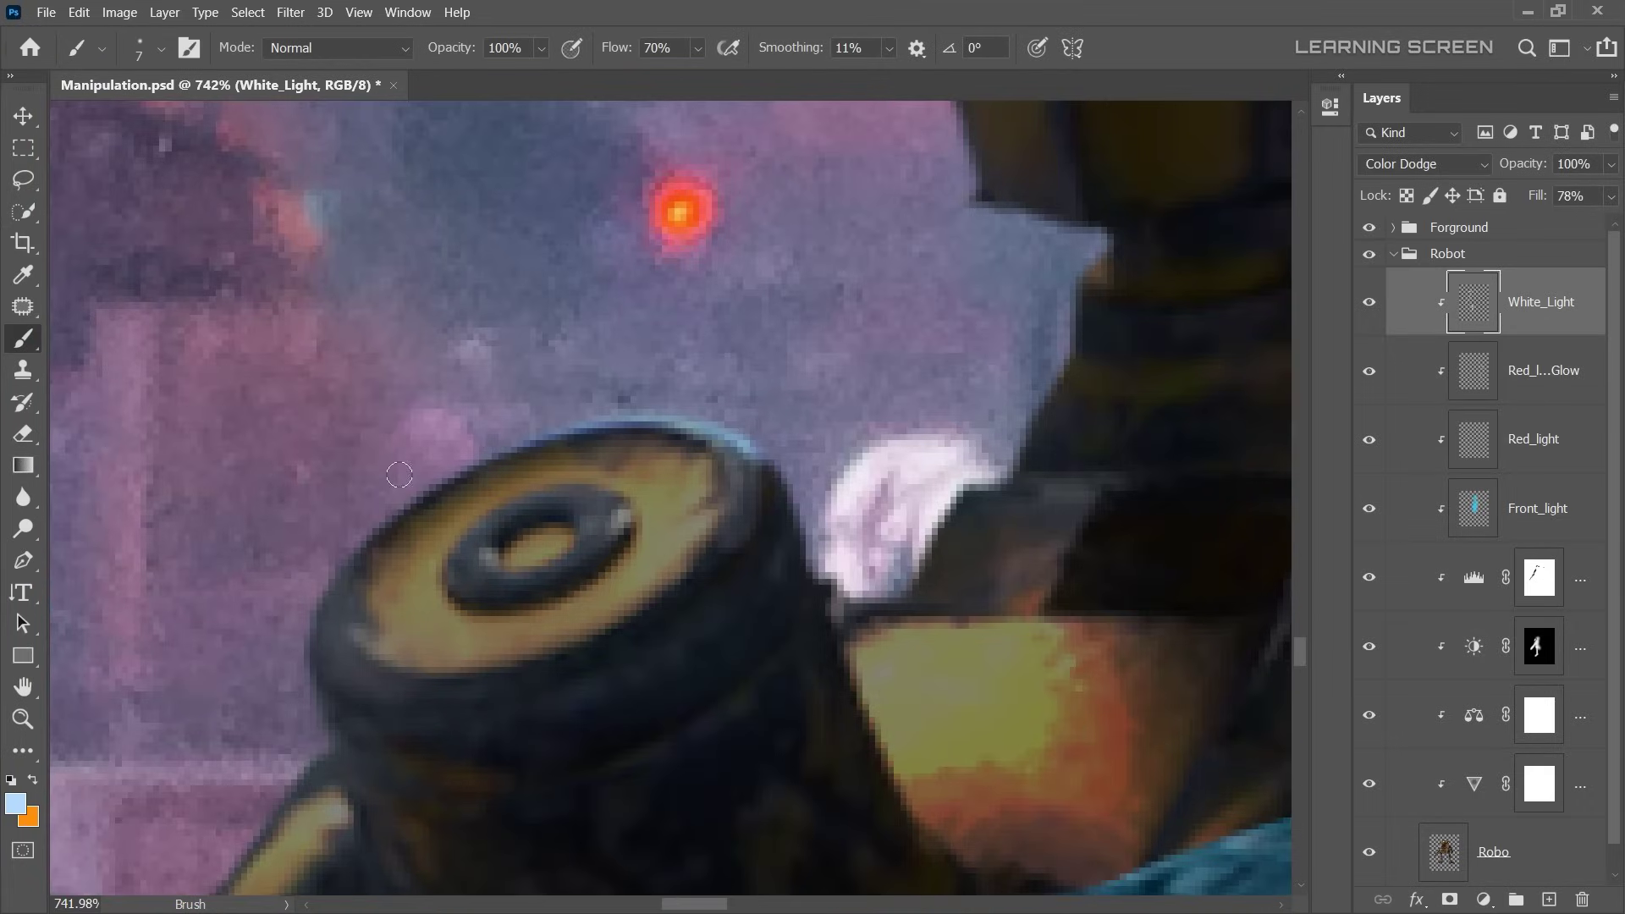
pyautogui.hotkey('ctrl', 'z')
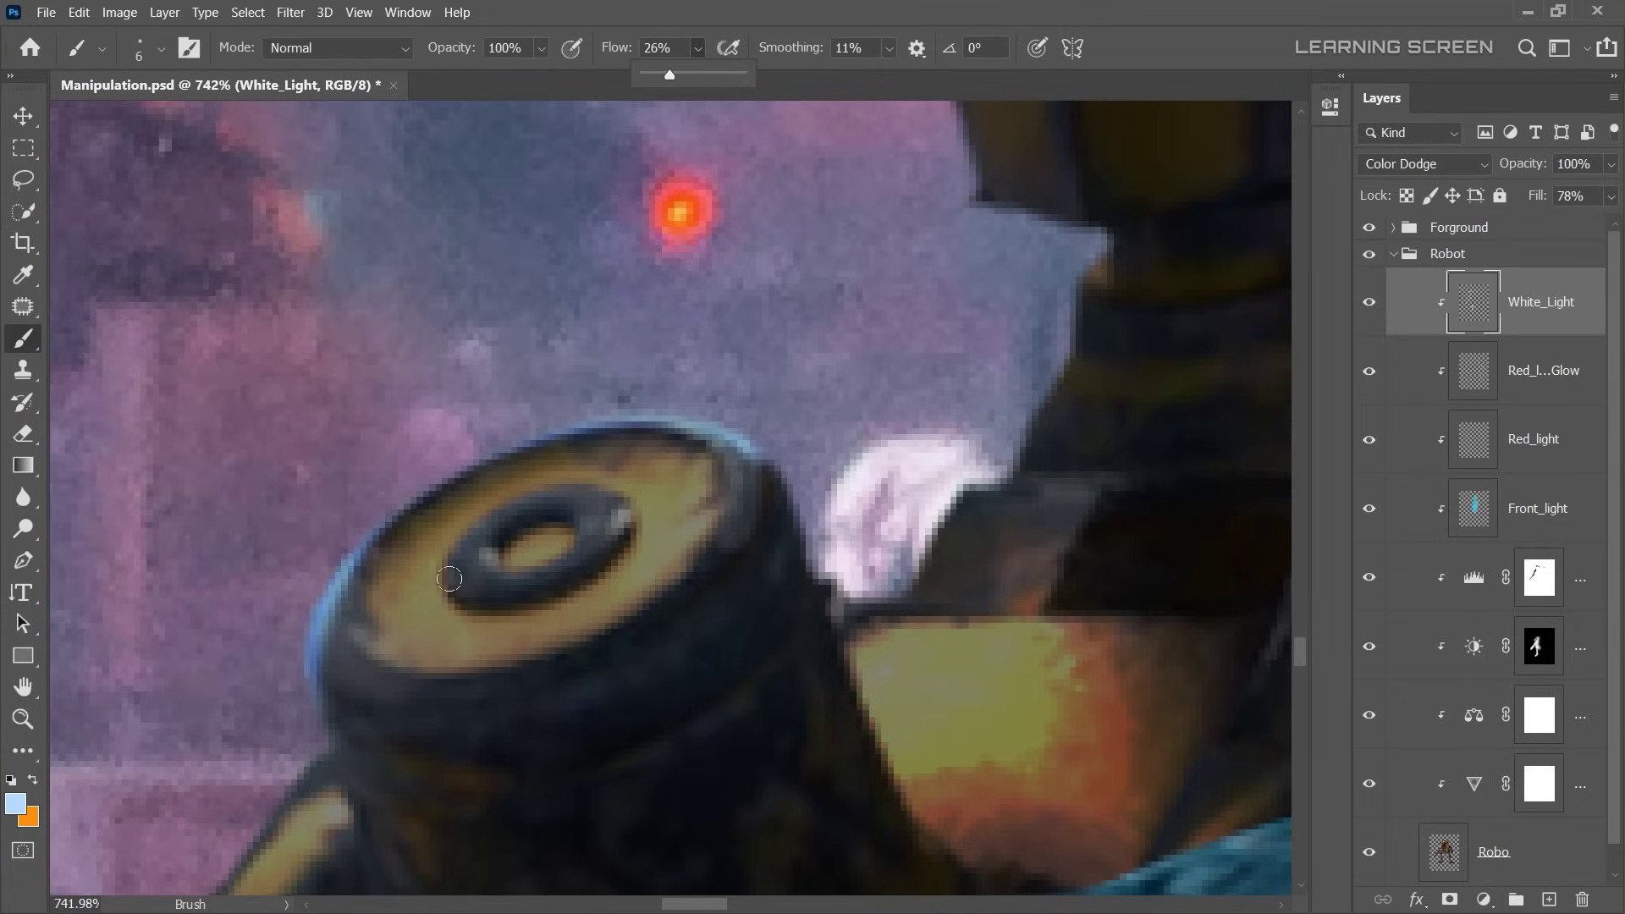
pyautogui.hotkey('ctrl', 'z')
pyautogui.scroll(-3, 482, 598)
pyautogui.scroll(3, 1081, 551)
# - Enlarge the brush slightly and review the rim light along the robot's leg and foot edges
pyautogui.press(']')
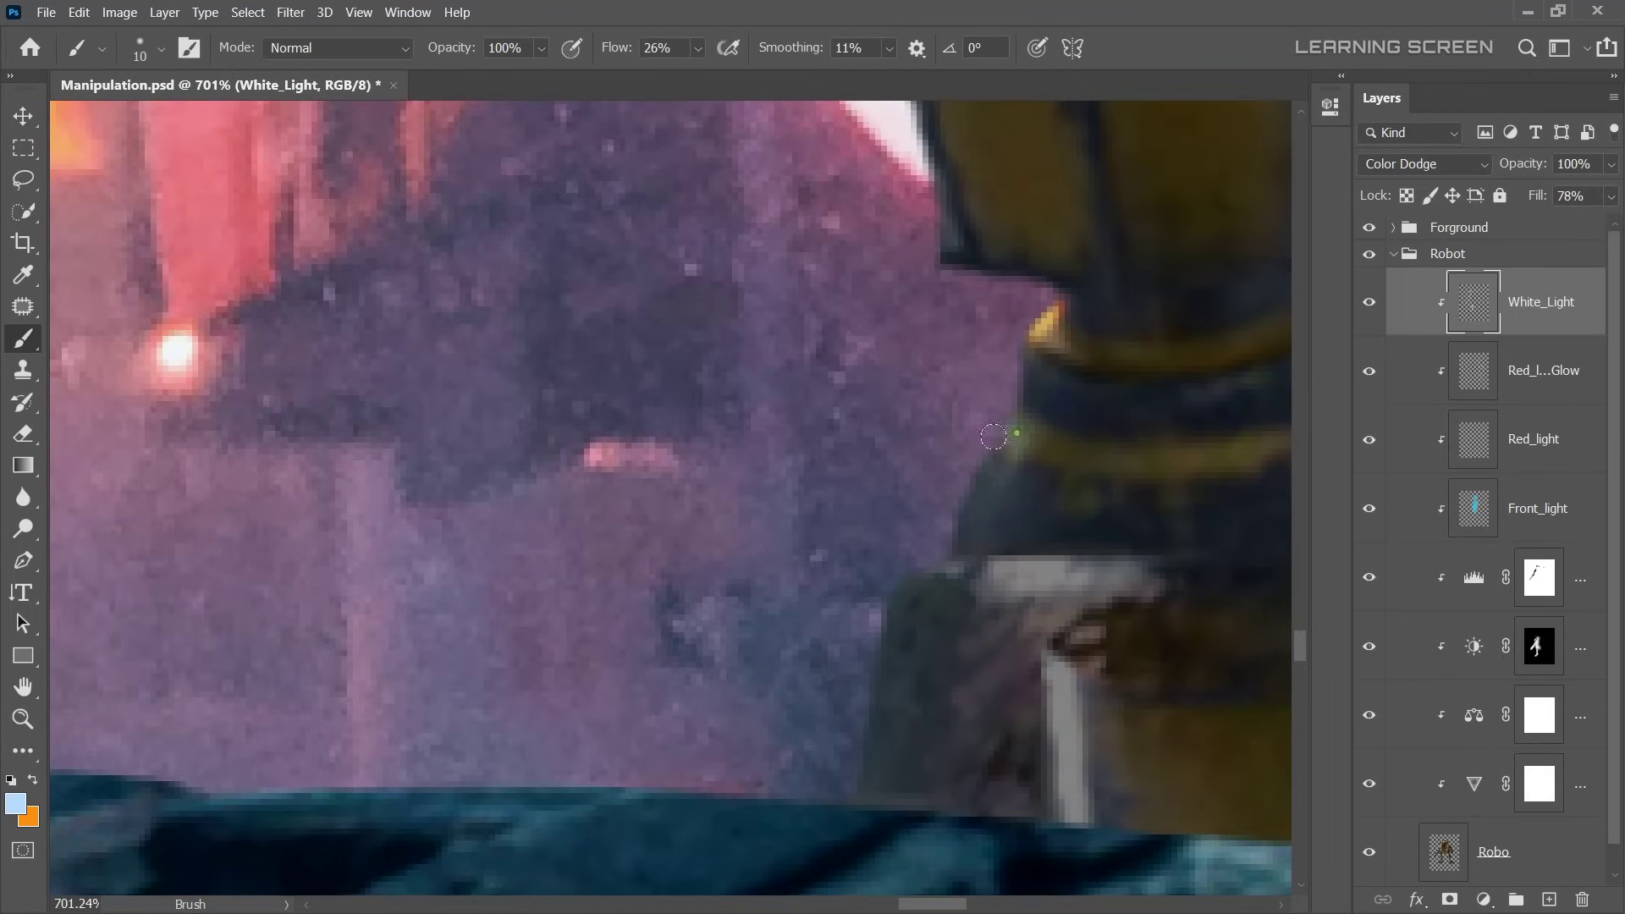
pyautogui.scroll(-5, 950, 627)
pyautogui.scroll(3, 950, 627)
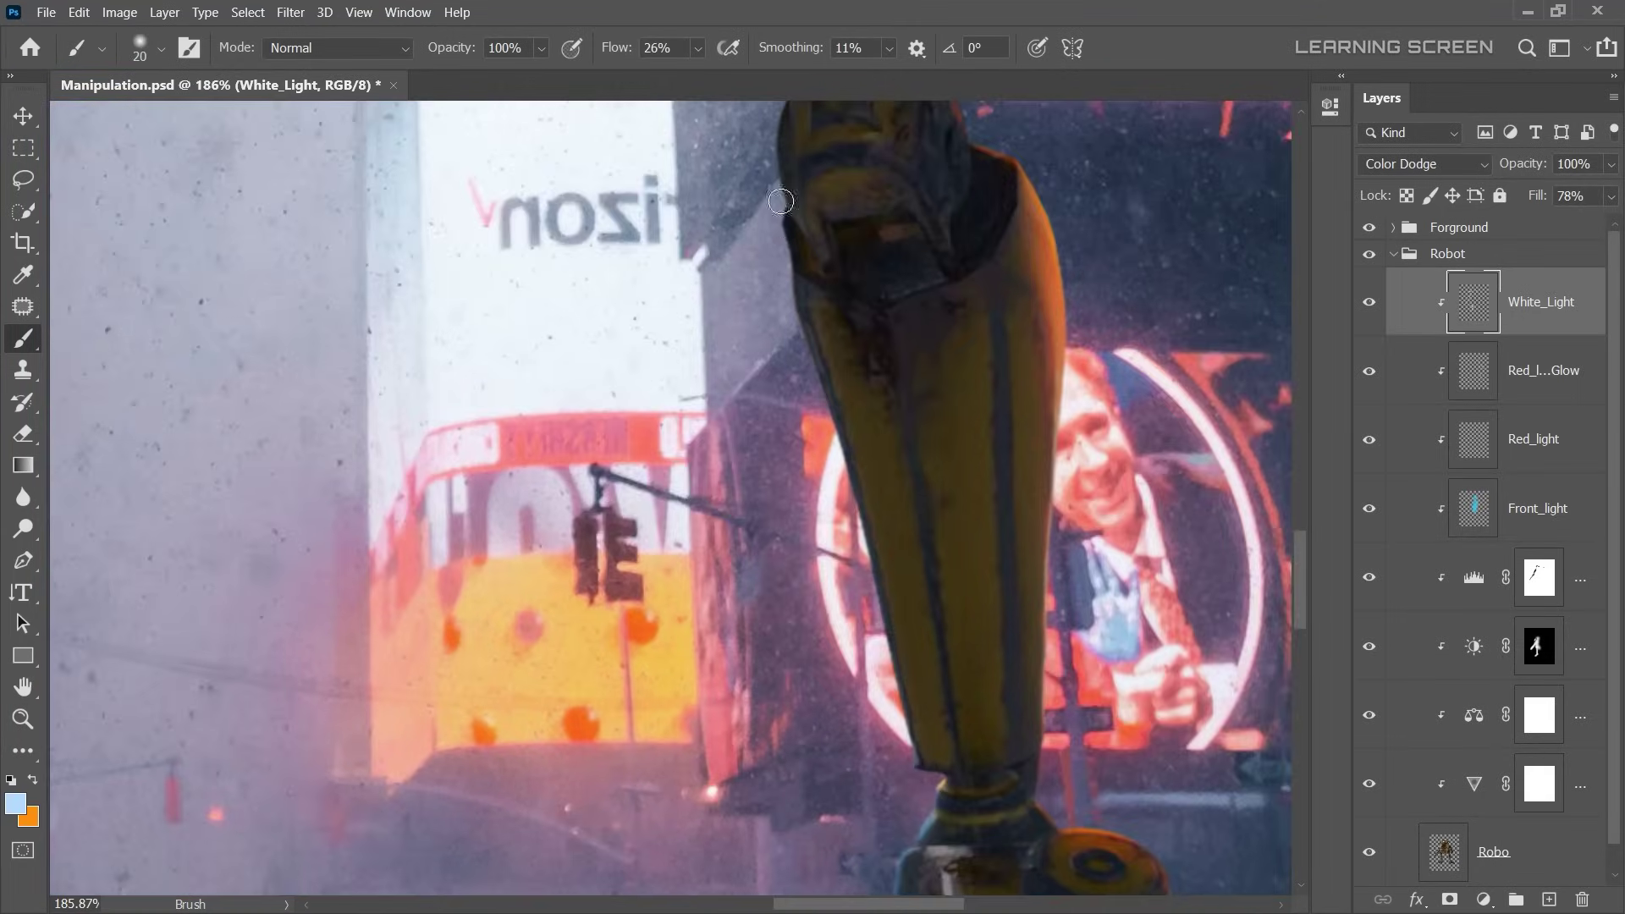
pyautogui.press(']')
pyautogui.press(']')
pyautogui.press(']')
pyautogui.scroll(-3, 817, 655)
pyautogui.scroll(-3, 829, 639)
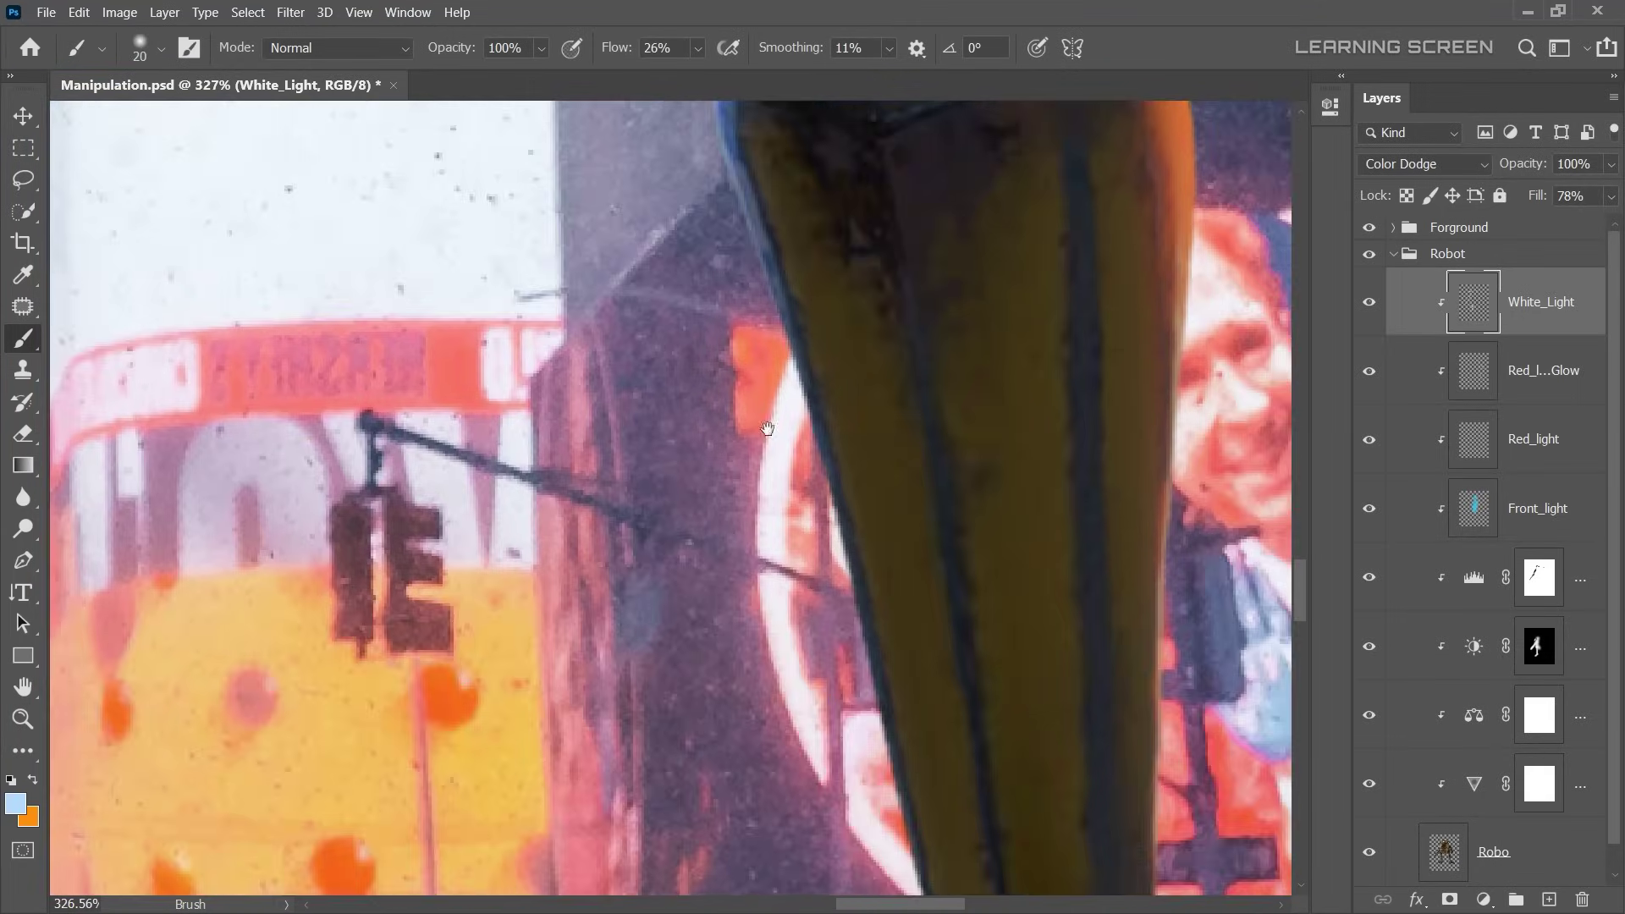
pyautogui.scroll(-3, 846, 620)
pyautogui.scroll(-3, 832, 536)
pyautogui.scroll(-2, 878, 690)
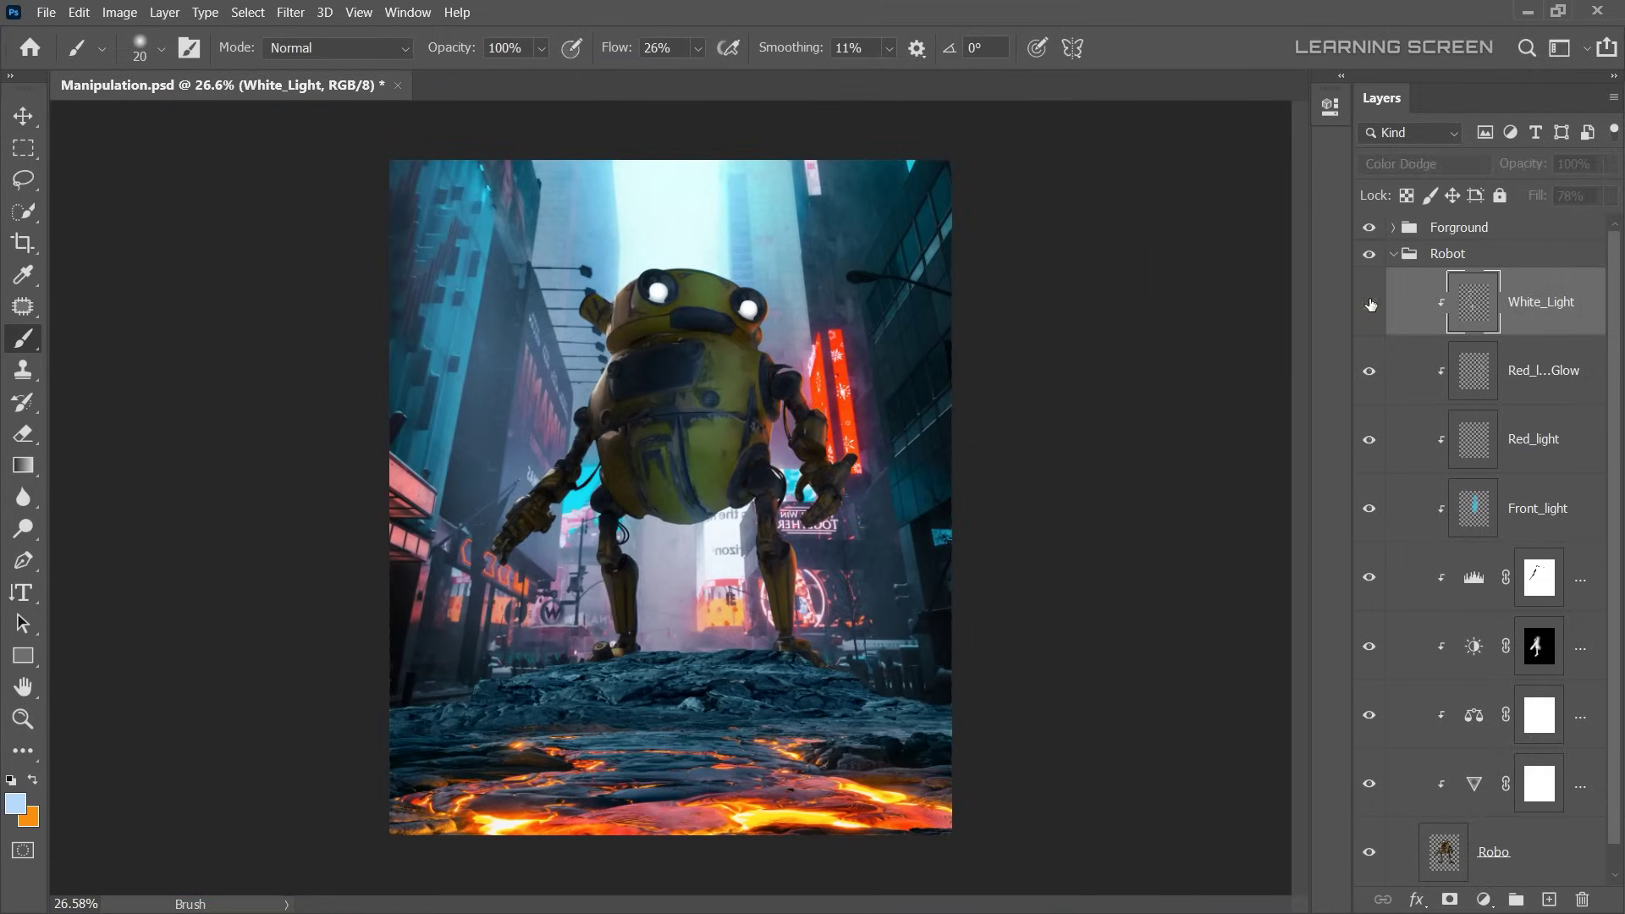
pyautogui.click(1549, 898)
# - Clip the new layer to the robot below and name it Eye_light
pyautogui.rightClick(1523, 305)
pyautogui.click(1382, 432)
pyautogui.doubleClick(1532, 302)
pyautogui.write('Eye_lig')
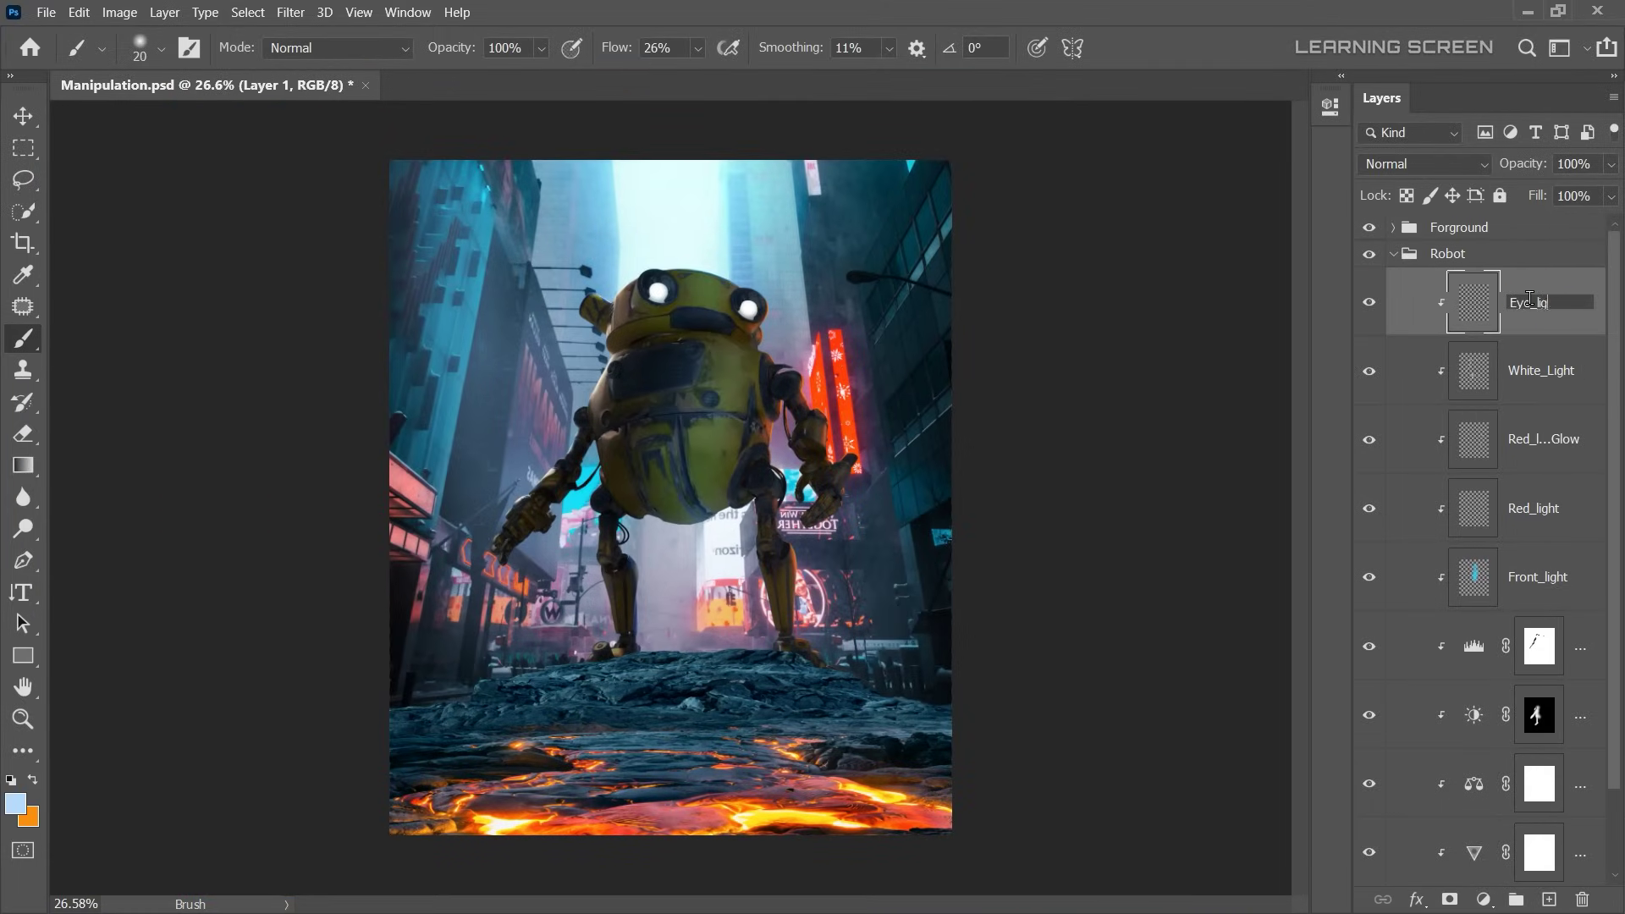
pyautogui.write('ht')
pyautogui.press('Return')
# - Paint an orange glow over both of the robot's eyes
pyautogui.scroll(4, 673, 278)
pyautogui.scroll(6, 673, 279)
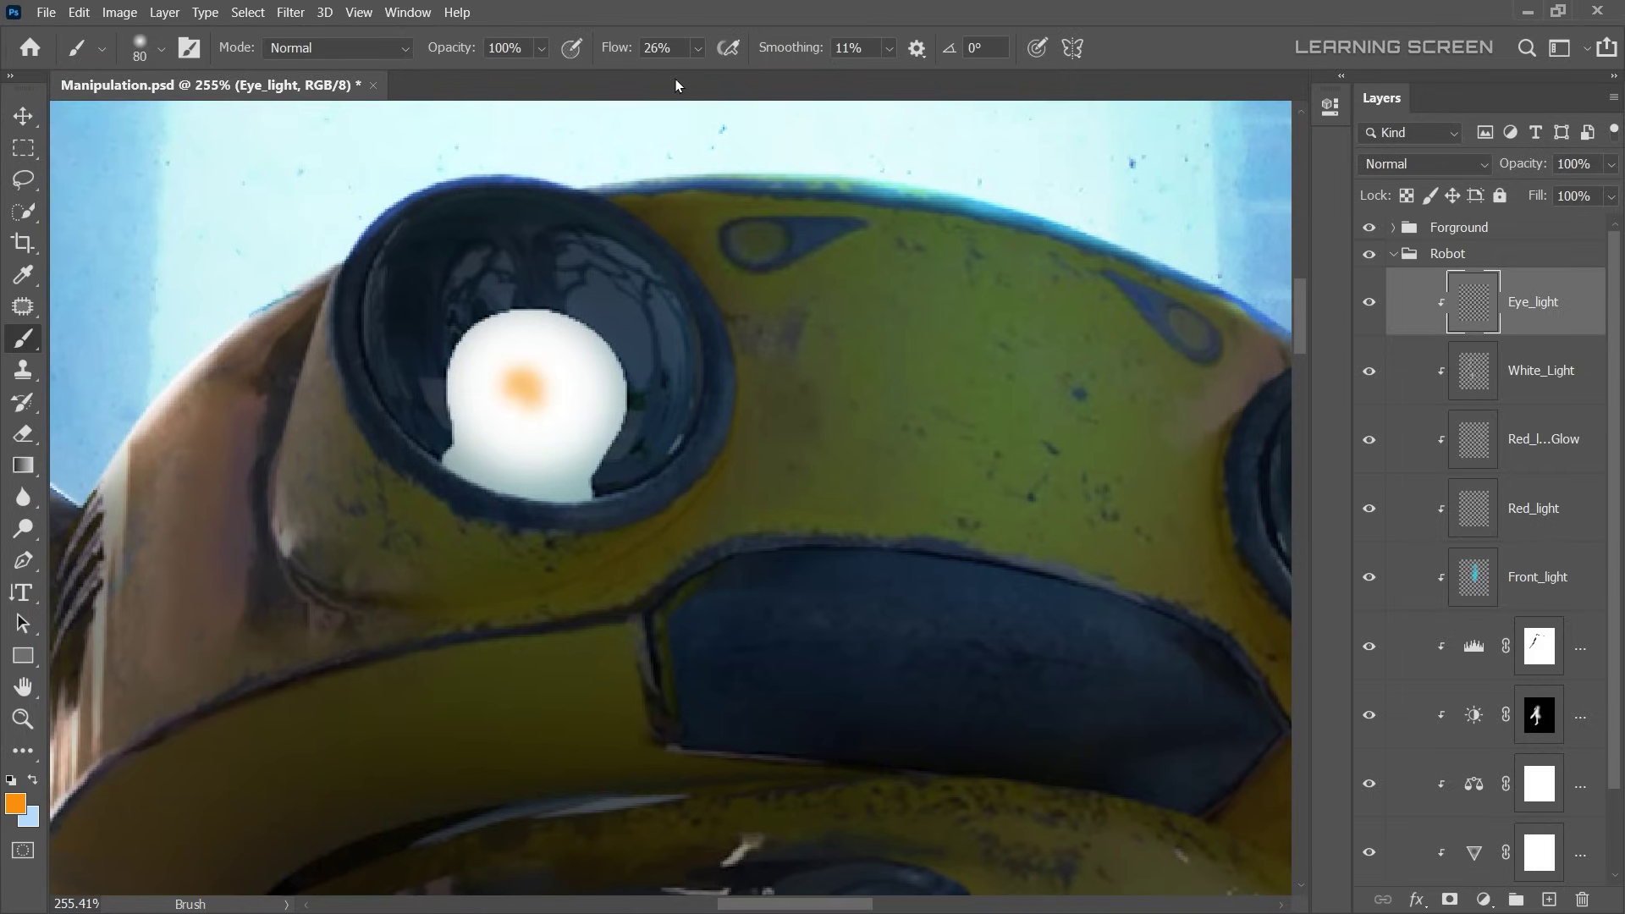
pyautogui.moveTo(697, 48); pyautogui.dragTo(737, 72)
pyautogui.moveTo(524, 385); pyautogui.dragTo(531, 392)
pyautogui.press(']')
pyautogui.press(']')
pyautogui.press(']')
pyautogui.click(530, 392)
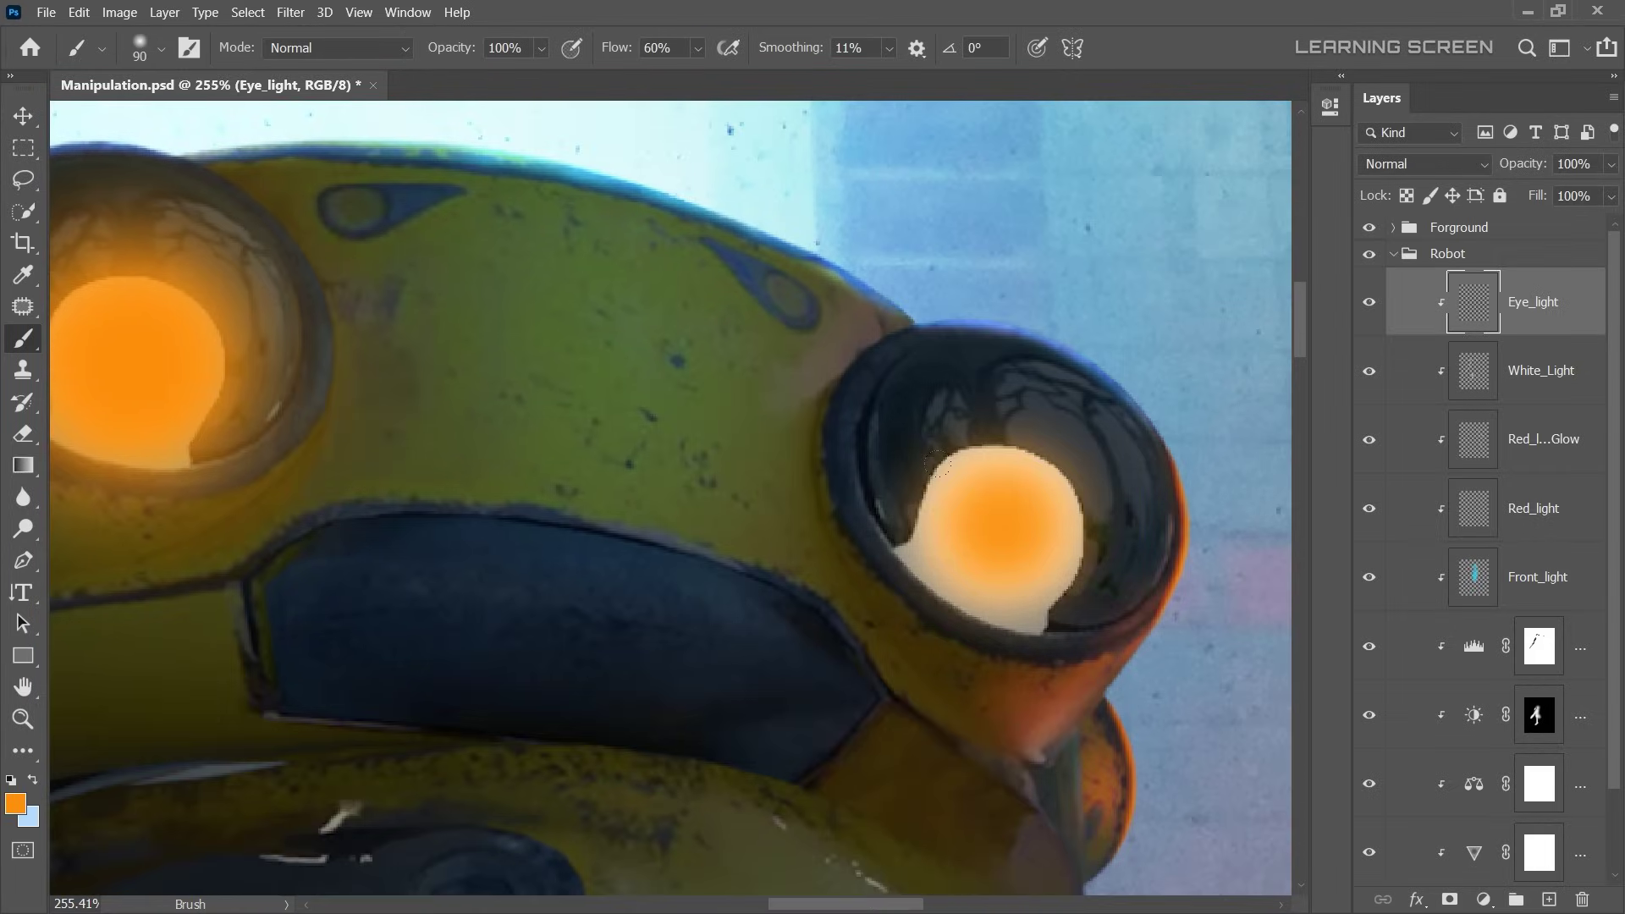
pyautogui.click(980, 526)
# - Set Eye_light to Color Dodge blending with 95% fill
pyautogui.click(1425, 163)
pyautogui.click(1397, 290)
pyautogui.moveTo(1601, 220); pyautogui.dragTo(1603, 223)
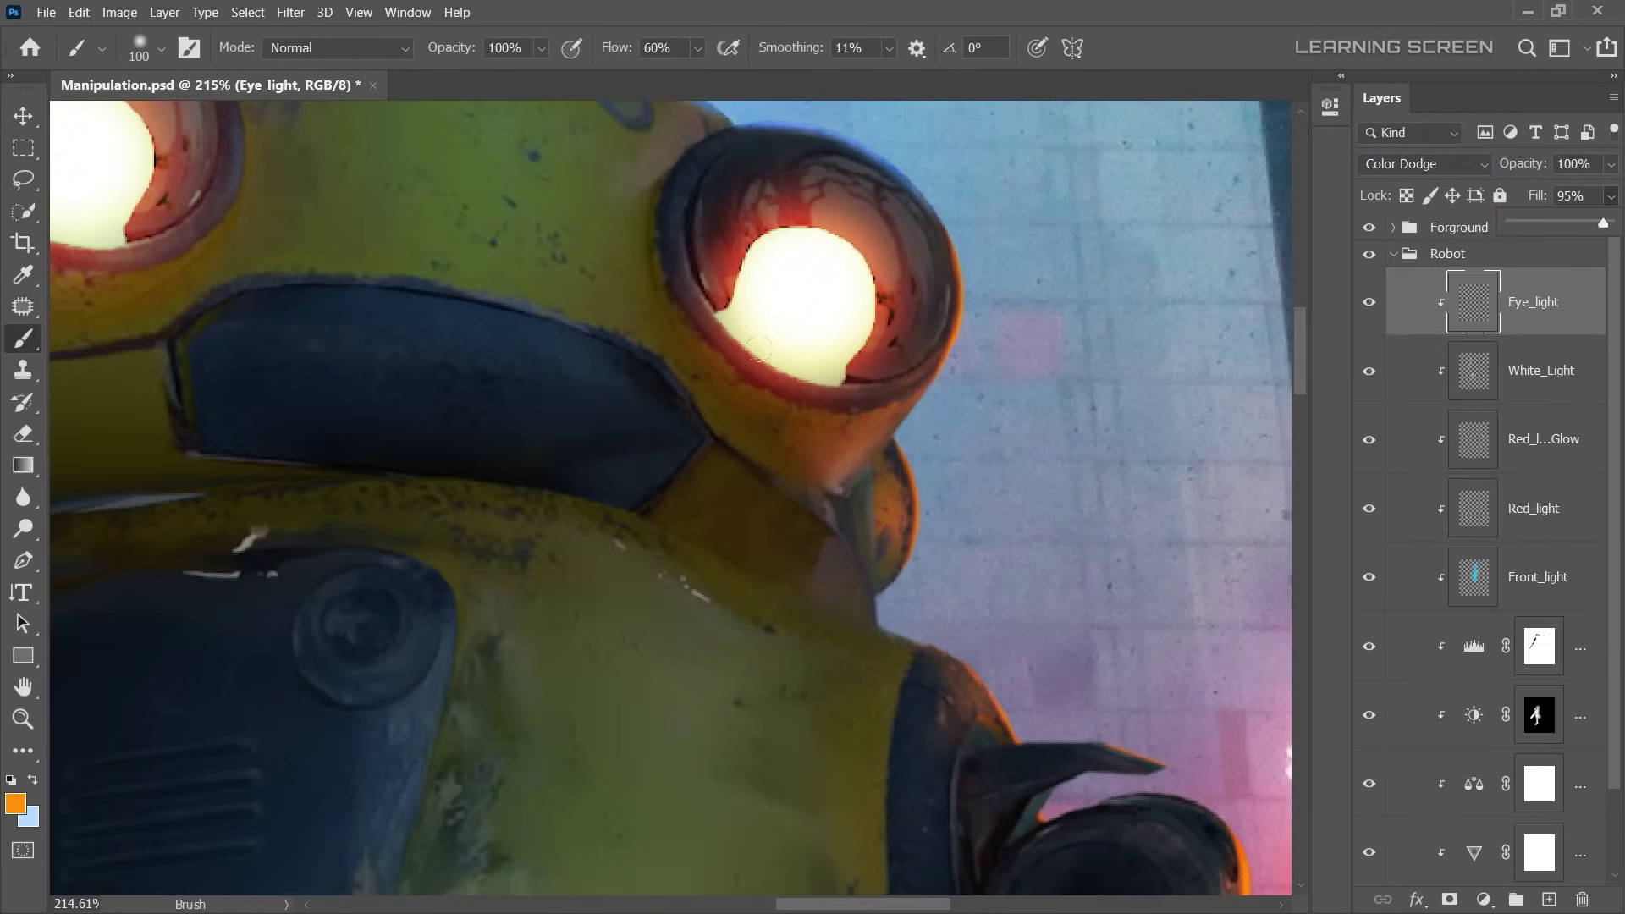
pyautogui.scroll(2, 688, 318)
pyautogui.hotkey('ctrl', 'shift', 'alt', 'n')
# - Clip the new layer to the robot and set it to Color Dodge blending
pyautogui.rightClick(1527, 302)
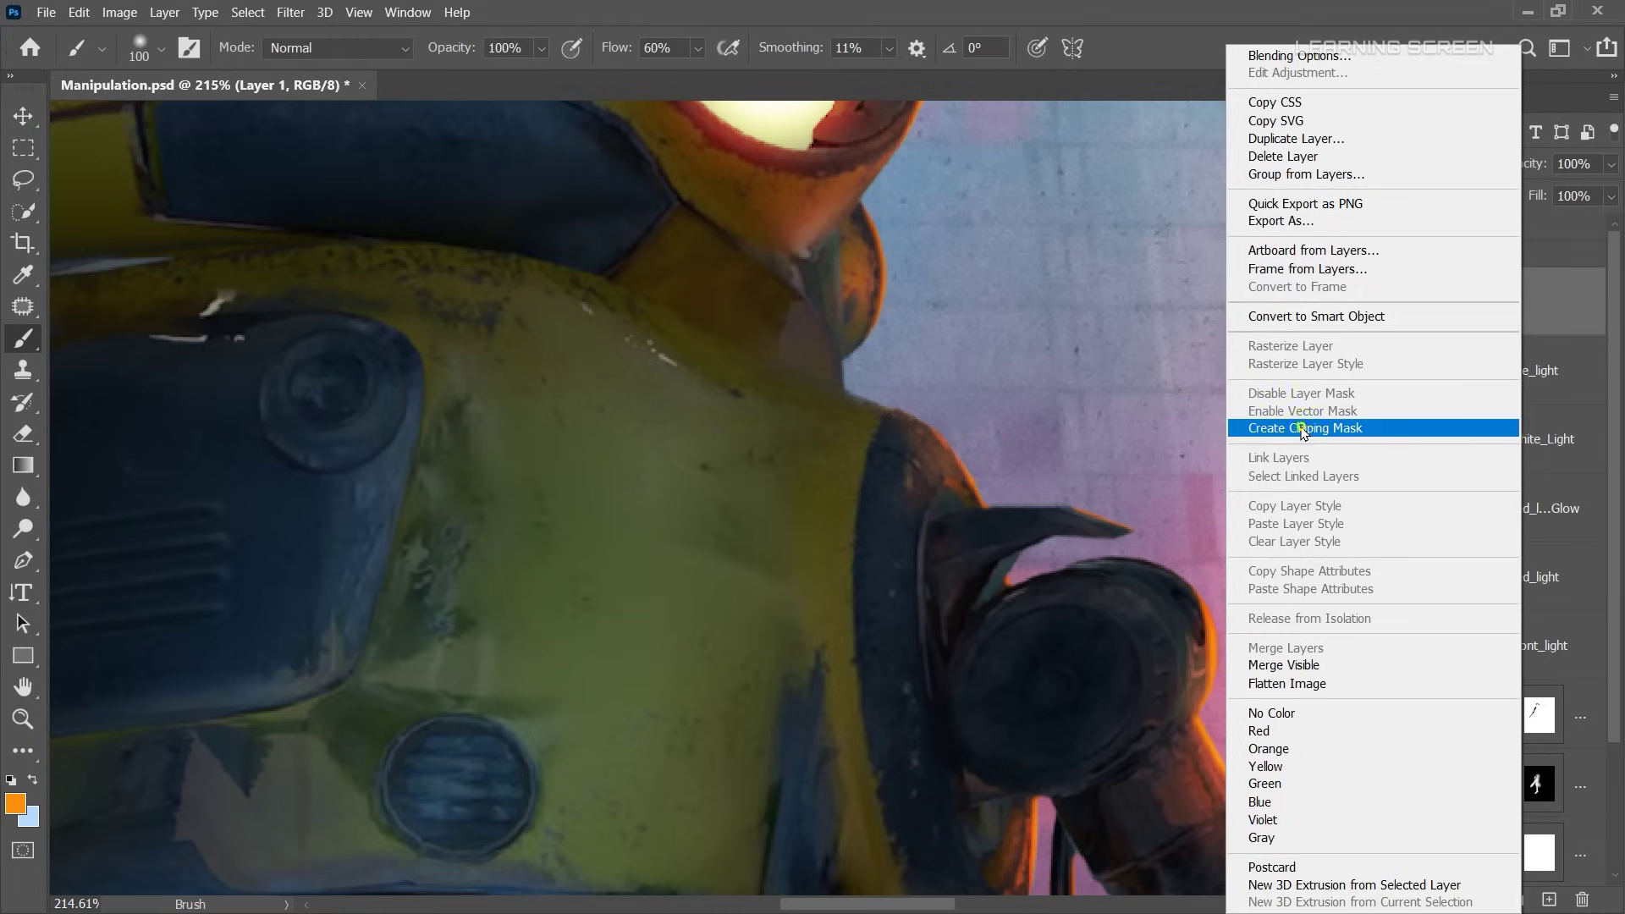
pyautogui.click(1269, 627)
pyautogui.doubleClick(1532, 302)
pyautogui.write('Eye_reflection')
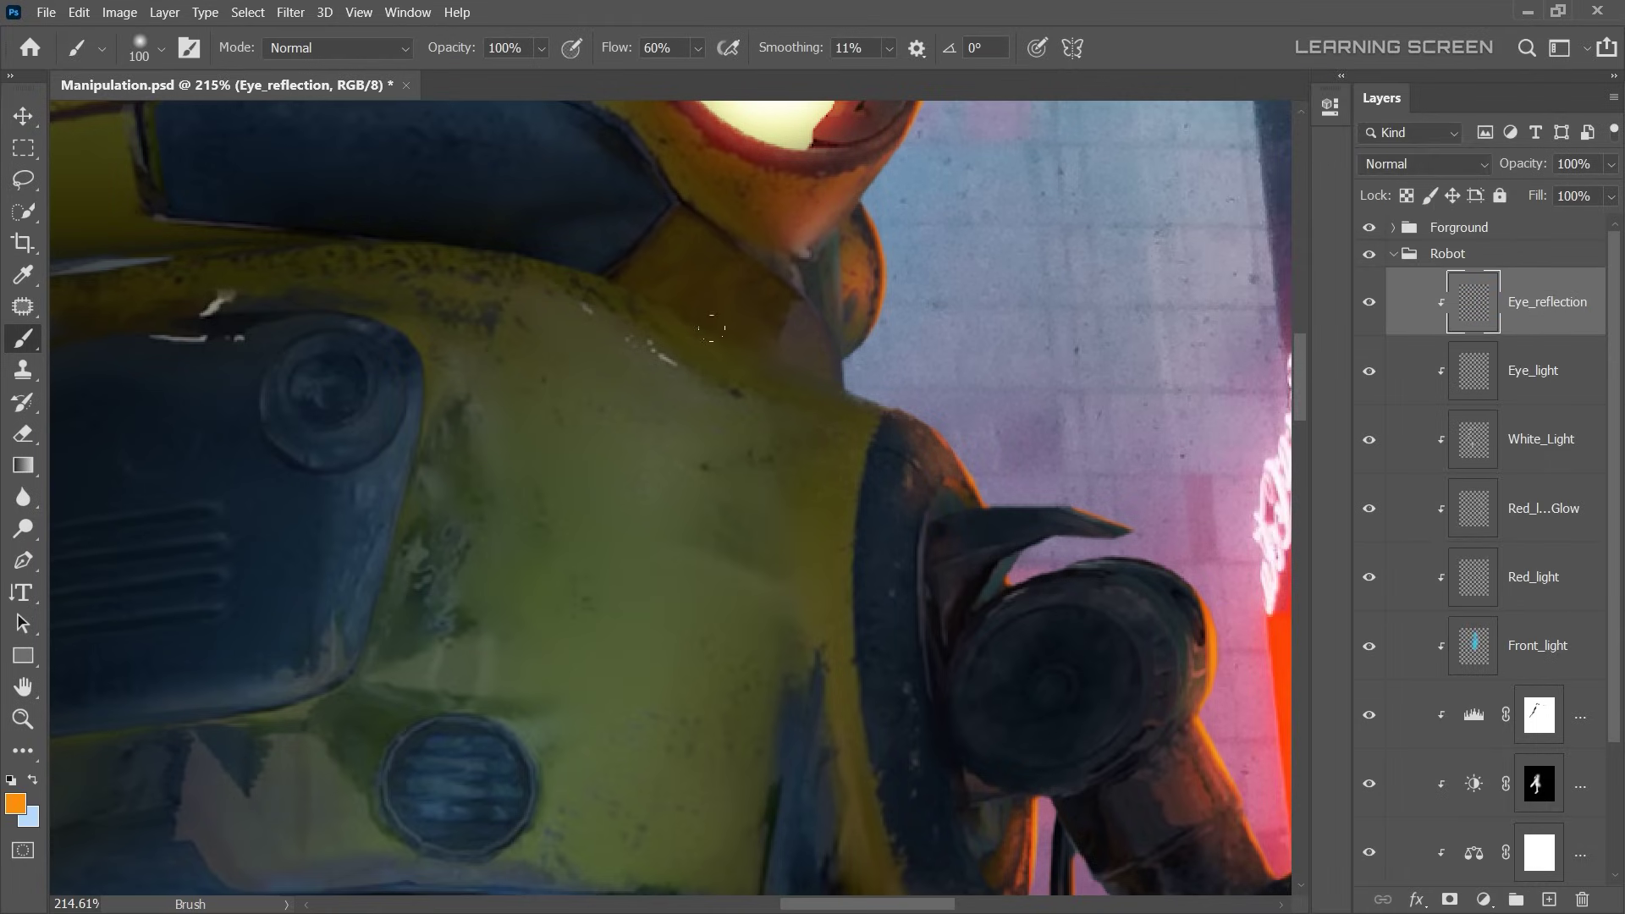
pyautogui.hotkey('shift', 'alt', 'd')
# - Paint a soft orange glow along the robot's shoulder edge
pyautogui.moveTo(842, 404); pyautogui.dragTo(737, 366)
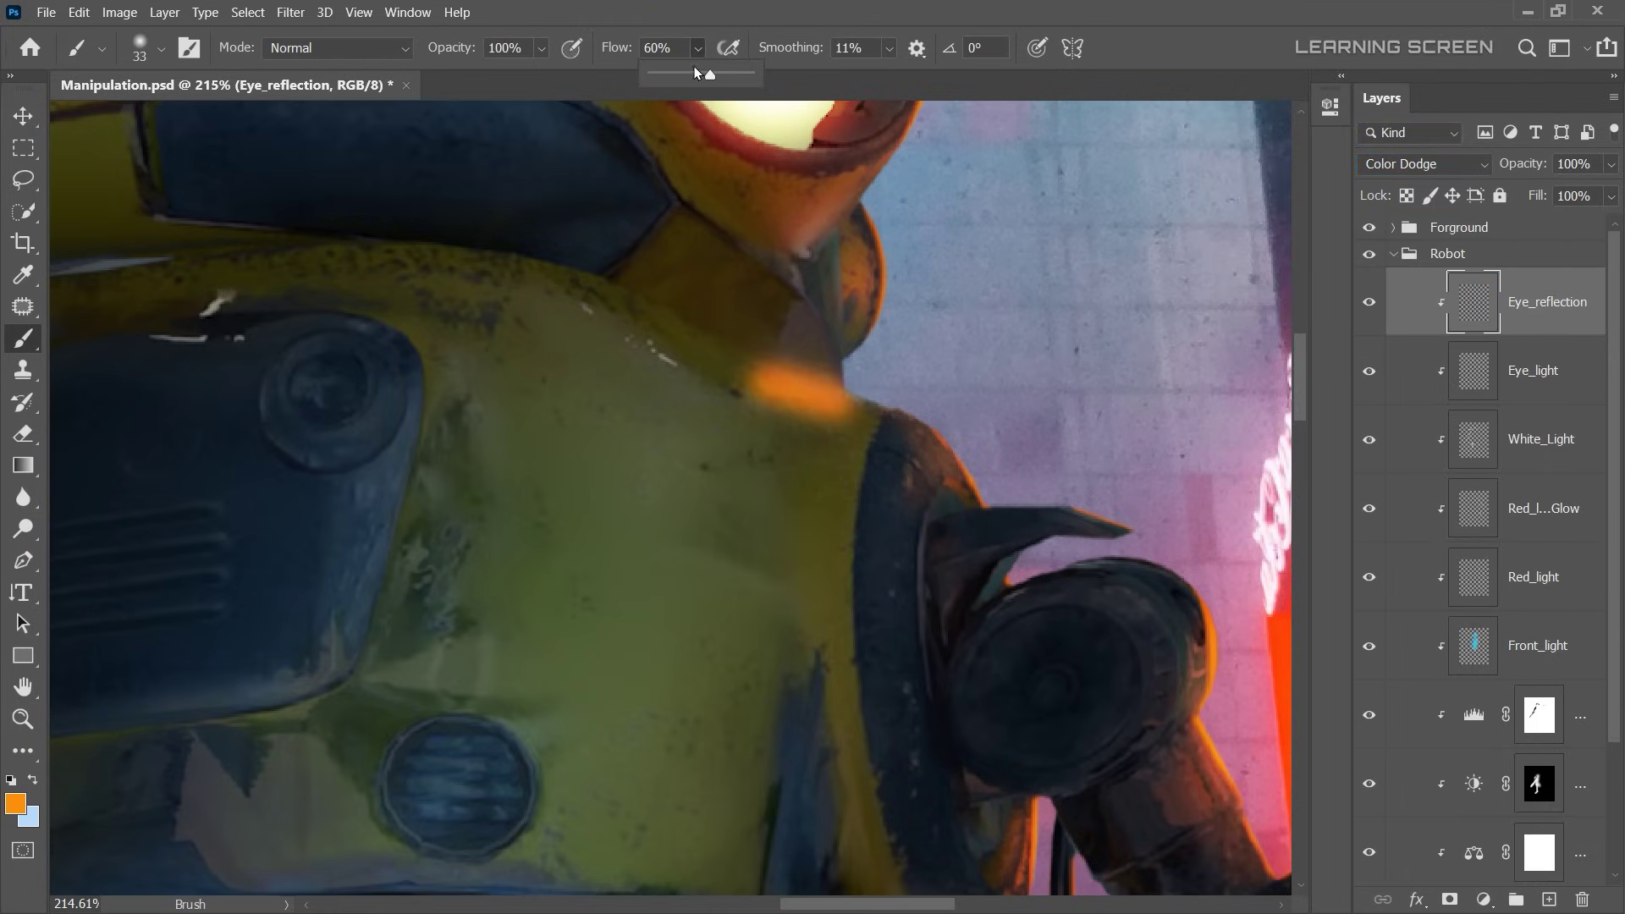
pyautogui.moveTo(695, 73); pyautogui.dragTo(673, 73)
pyautogui.hotkey('ctrl', 'z')
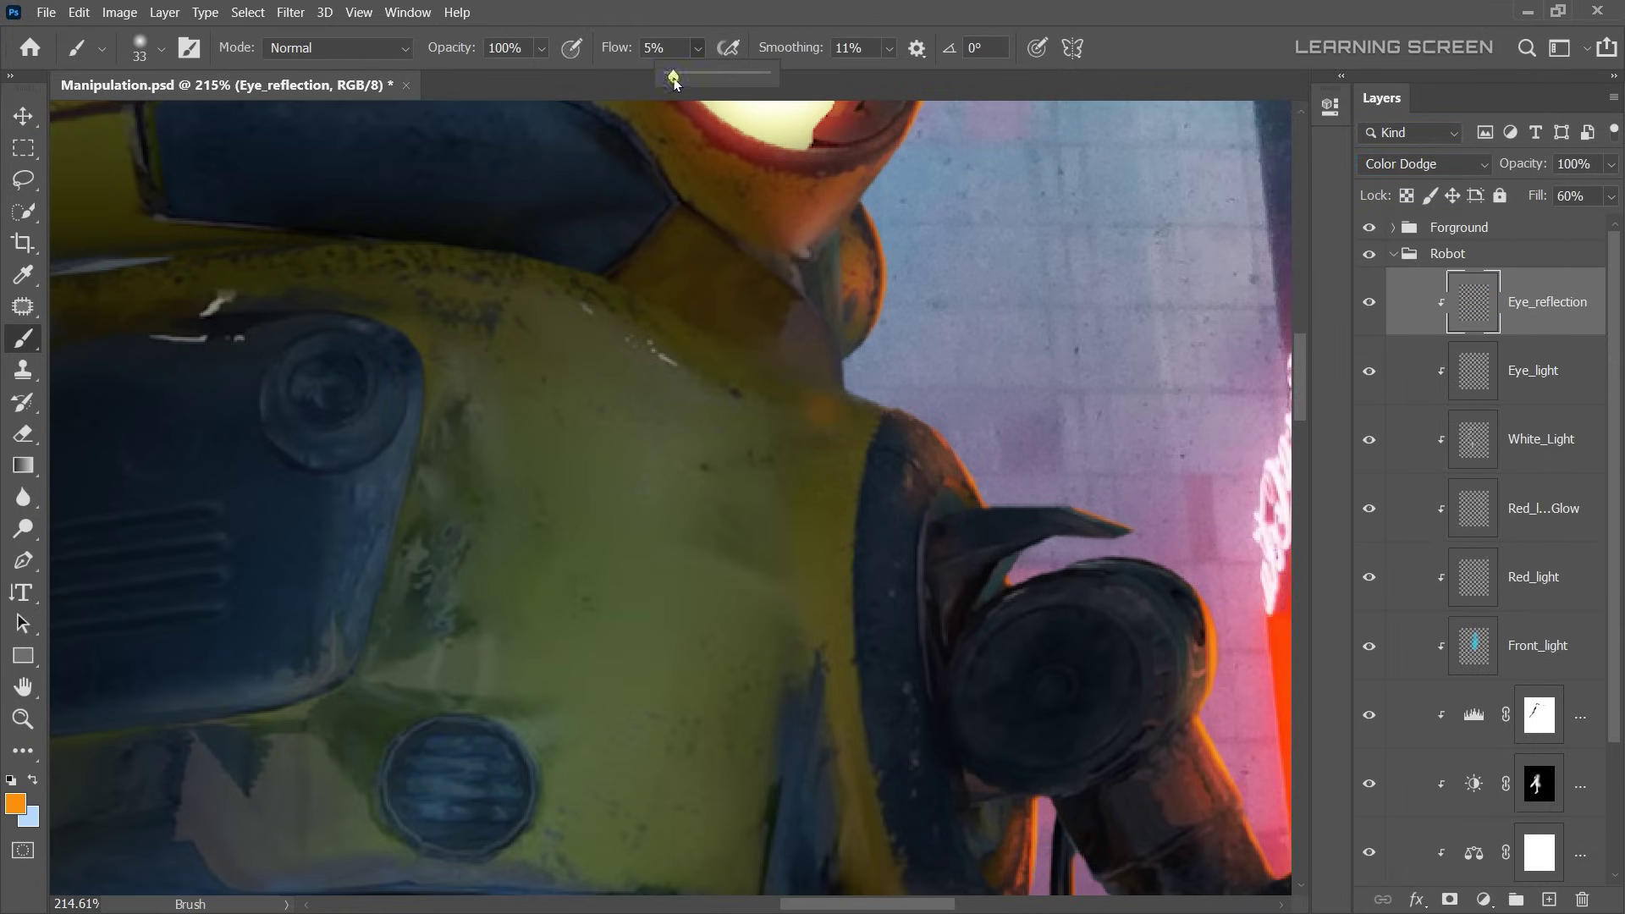
pyautogui.scroll(1, 774, 373)
pyautogui.scroll(-1, 691, 359)
pyautogui.click(15, 802)
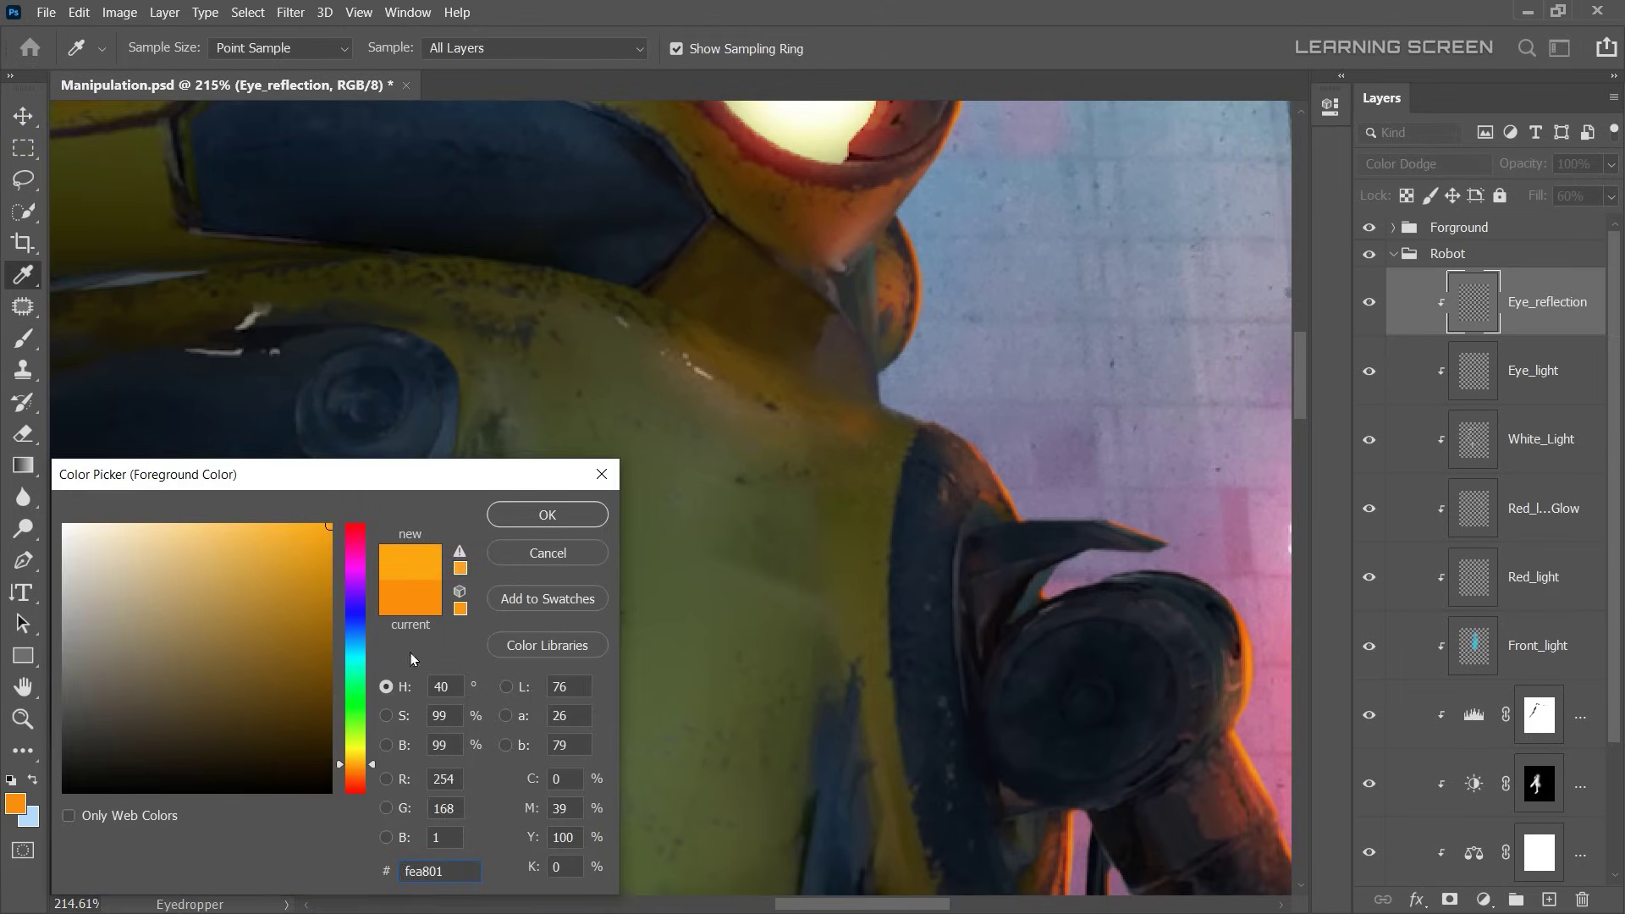
pyautogui.press('Escape')
pyautogui.press(']')
pyautogui.moveTo(601, 299); pyautogui.dragTo(702, 314)
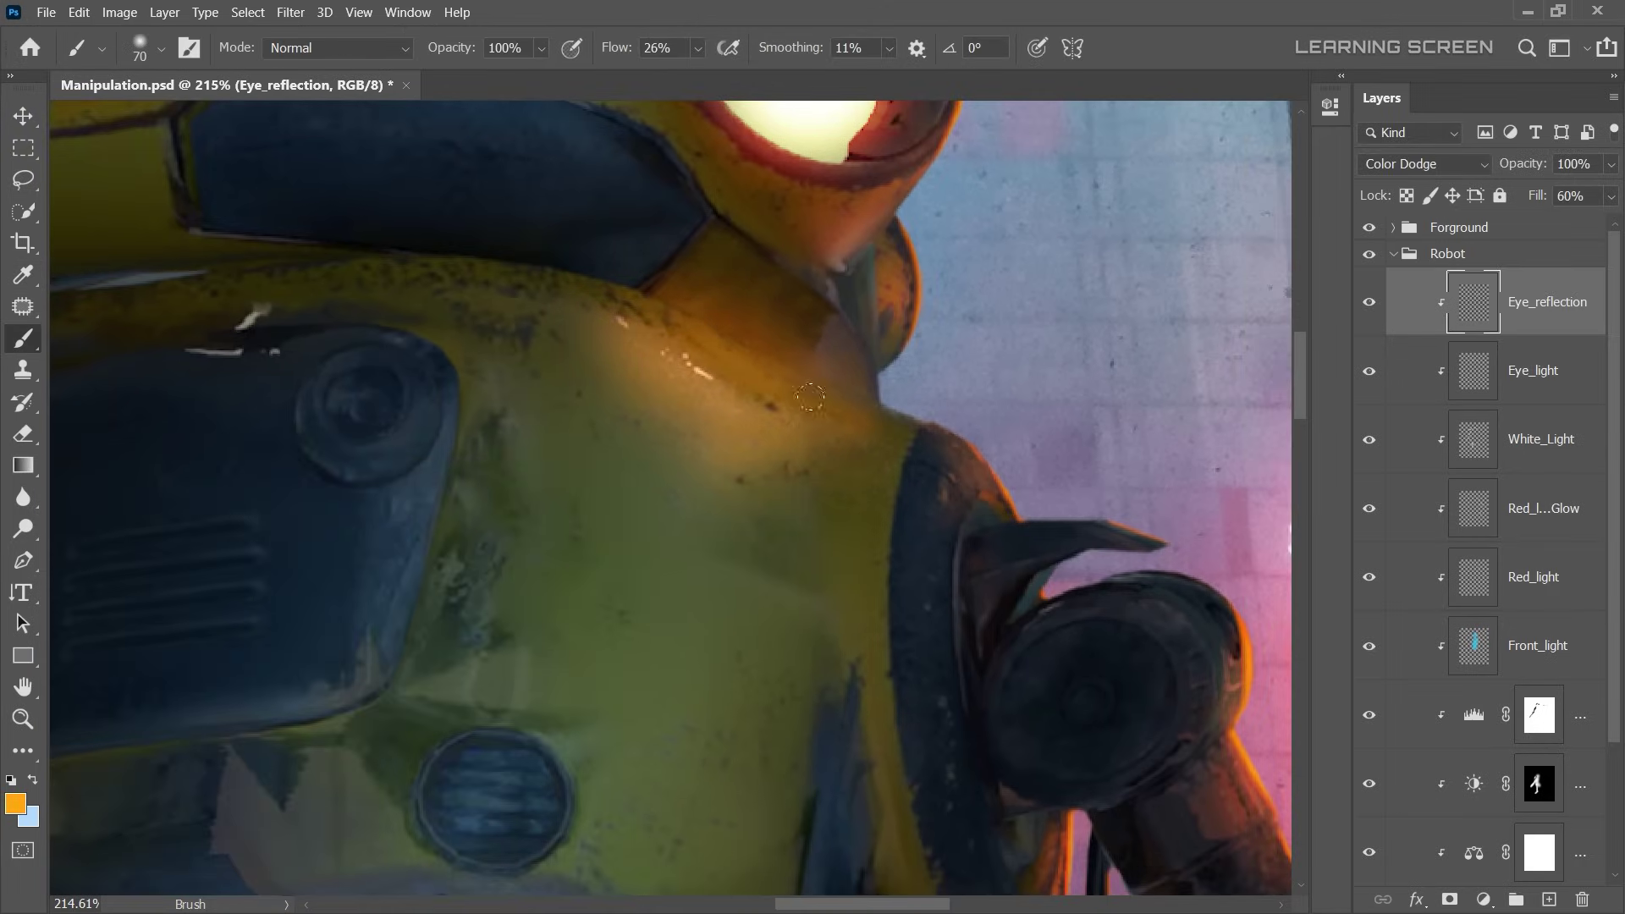
pyautogui.press('[')
pyautogui.press('[')
# - Switch the painting colour to yellow and greatly enlarge the brush
pyautogui.scroll(-2, 808, 396)
pyautogui.scroll(2, 592, 423)
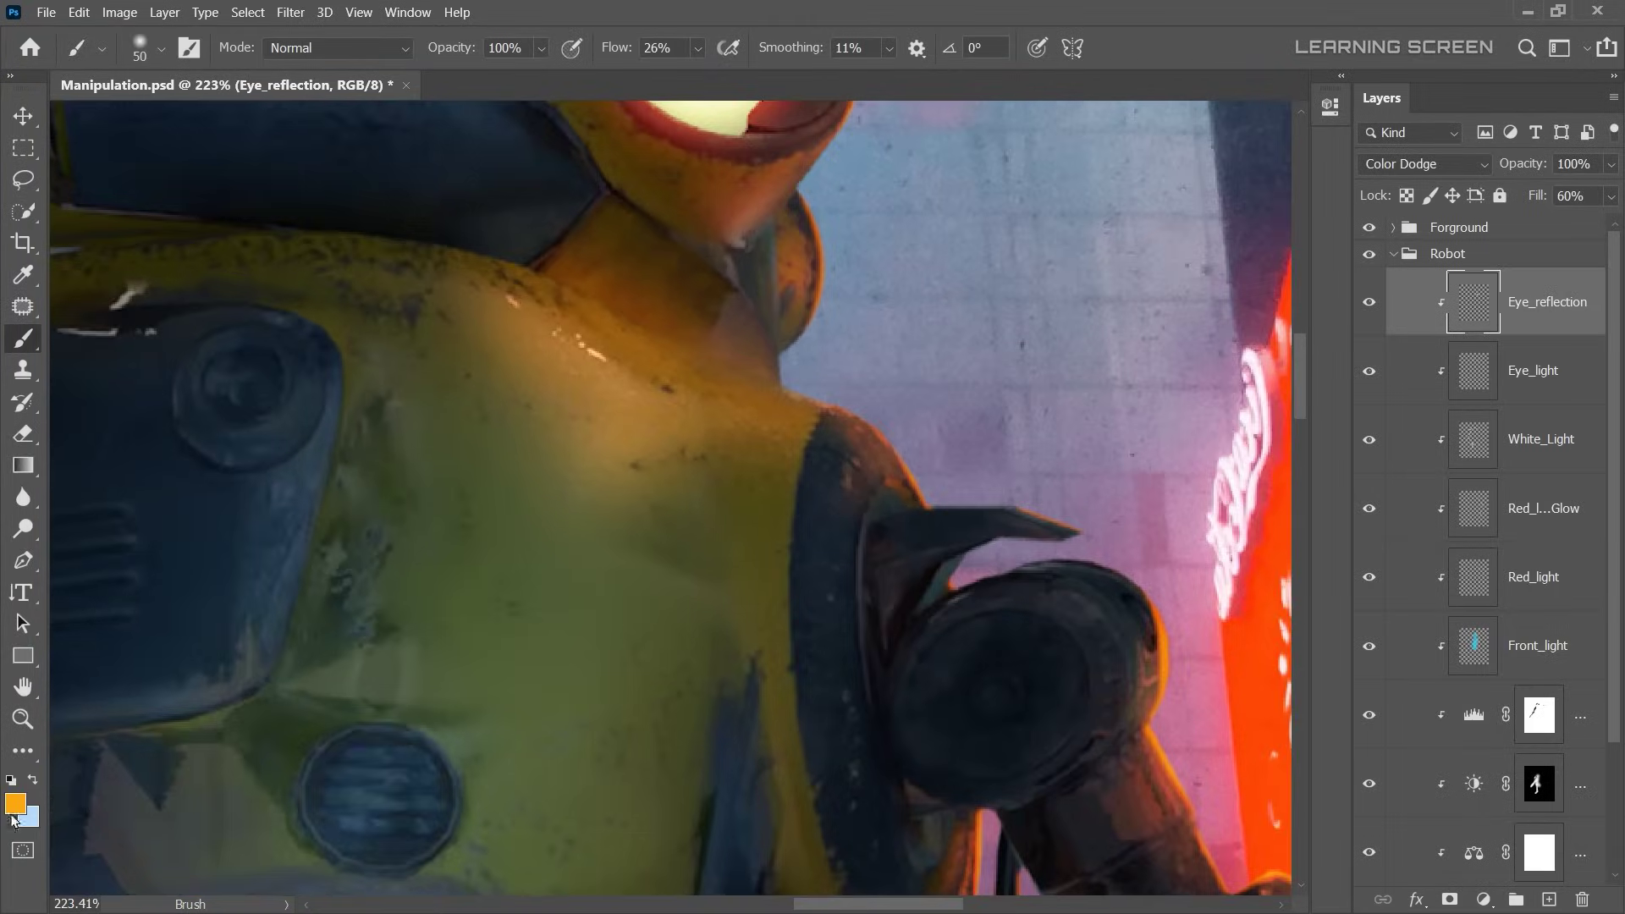
pyautogui.click(15, 802)
pyautogui.click(544, 511)
pyautogui.scroll(1, 660, 423)
pyautogui.press(']')
pyautogui.press(']')
pyautogui.press(']')
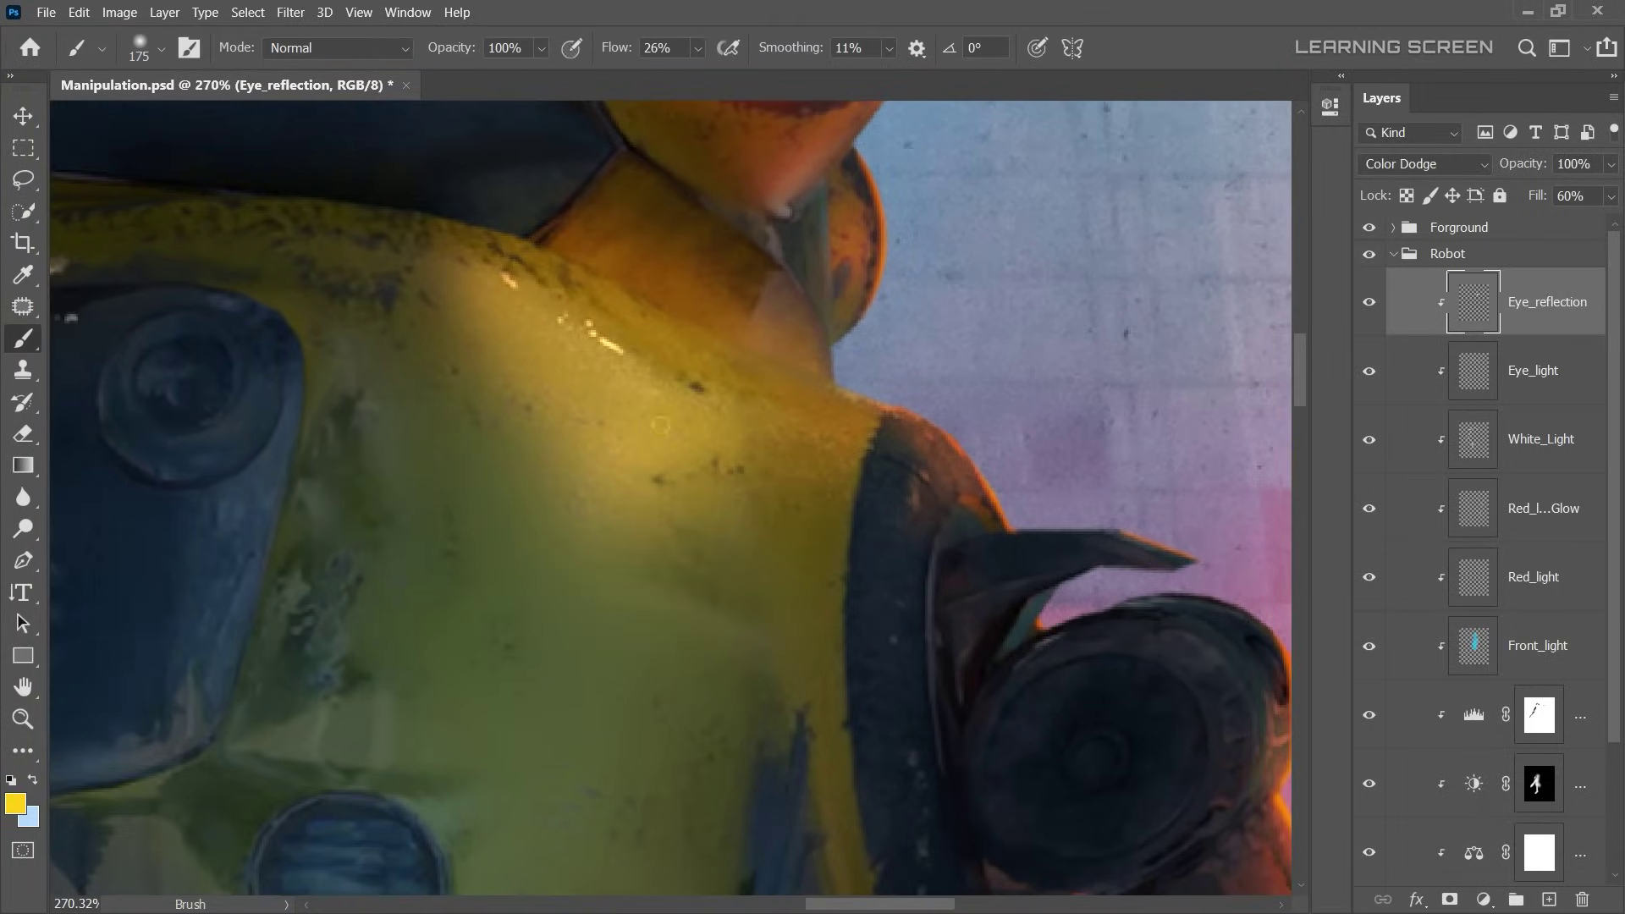
pyautogui.rightClick(871, 402)
# - Erase the stray glow from the robot's collar band
pyautogui.press('e')
pyautogui.scroll(2, 626, 224)
pyautogui.moveTo(736, 184); pyautogui.dragTo(719, 348)
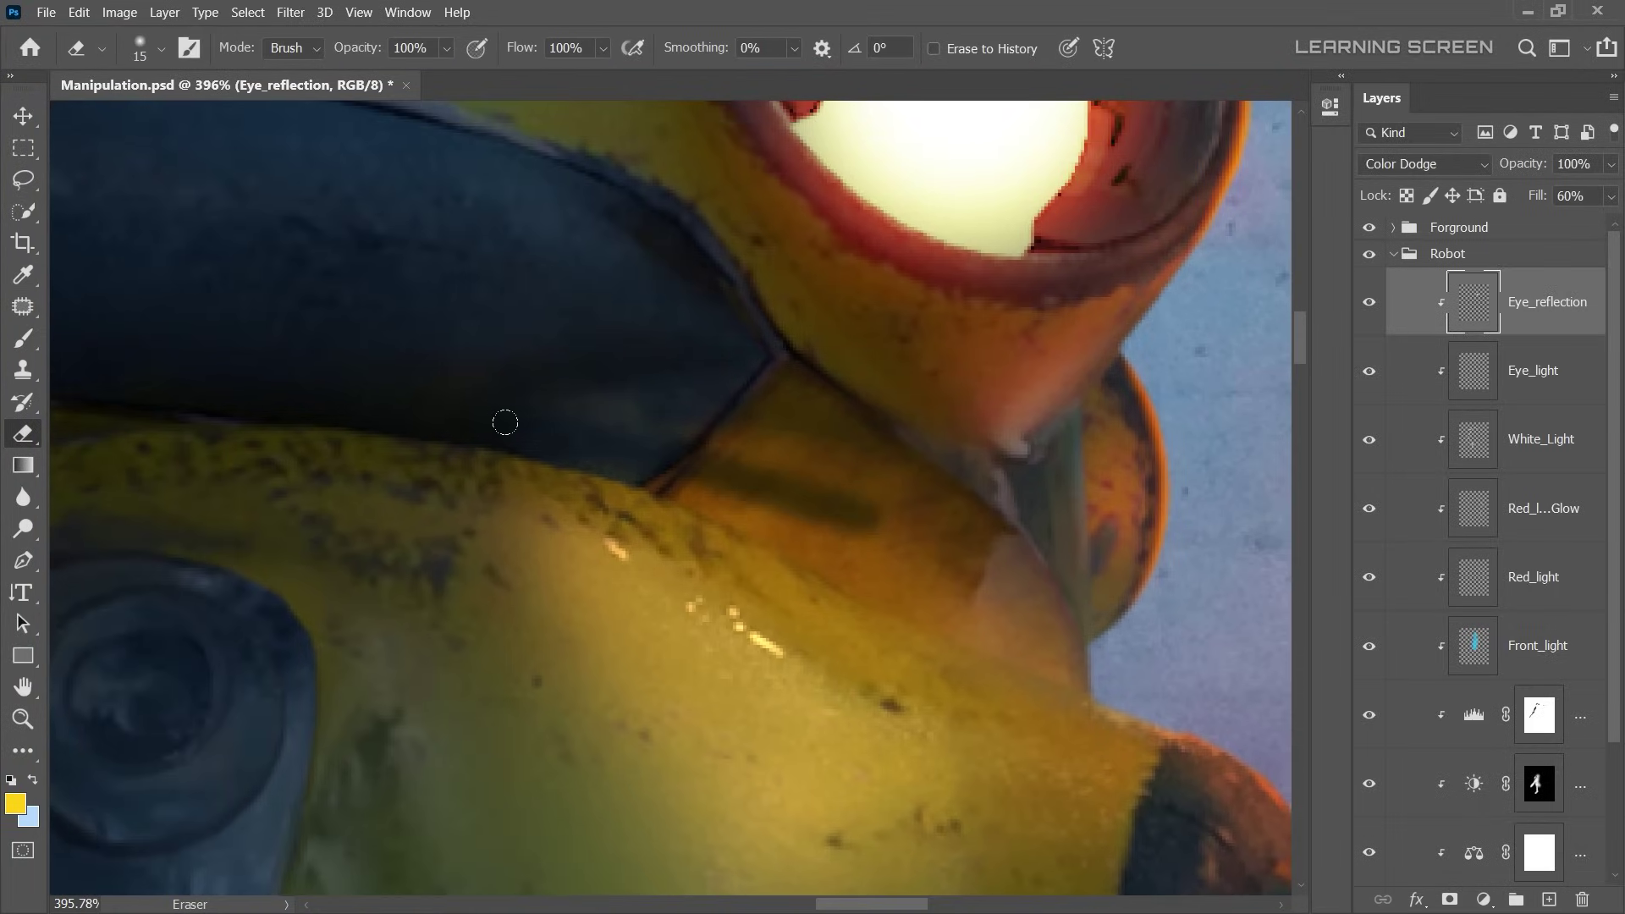
pyautogui.moveTo(500, 424)
pyautogui.mouseDown()
pyautogui.moveTo(744, 473)
pyautogui.moveTo(762, 416)
pyautogui.mouseUp()
pyautogui.rightClick(453, 315)
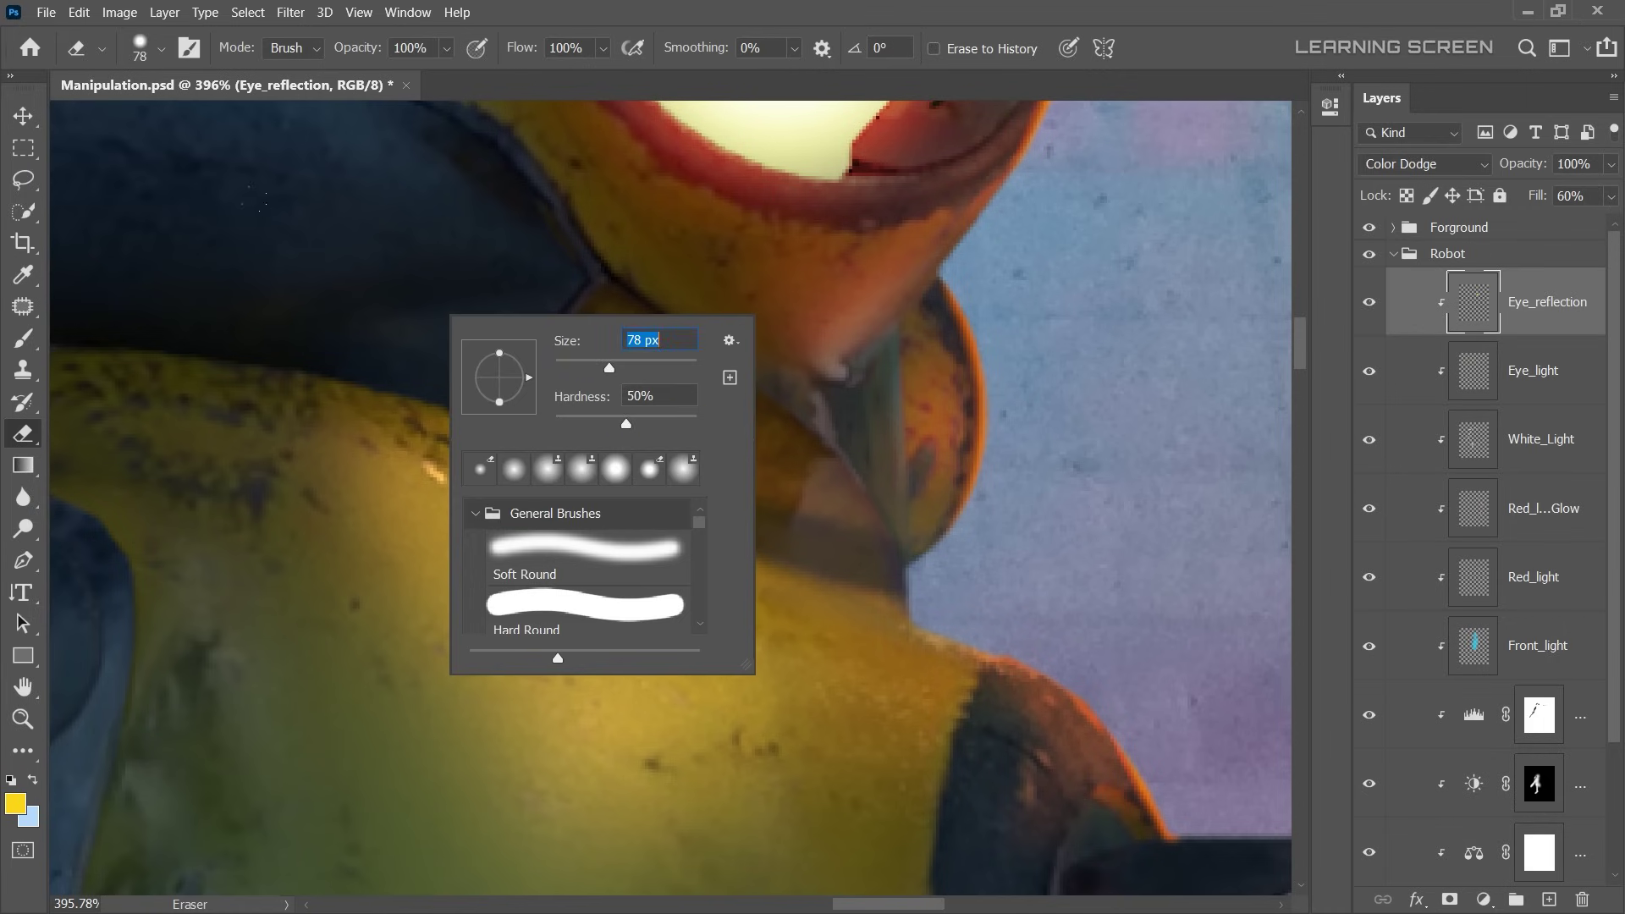
pyautogui.press('Return')
# - Erase the remaining highlight over the collar with a larger eraser
pyautogui.scroll(-5, 733, 415)
pyautogui.press(']')
pyautogui.press(']')
pyautogui.press(']')
pyautogui.moveTo(914, 508); pyautogui.dragTo(842, 469)
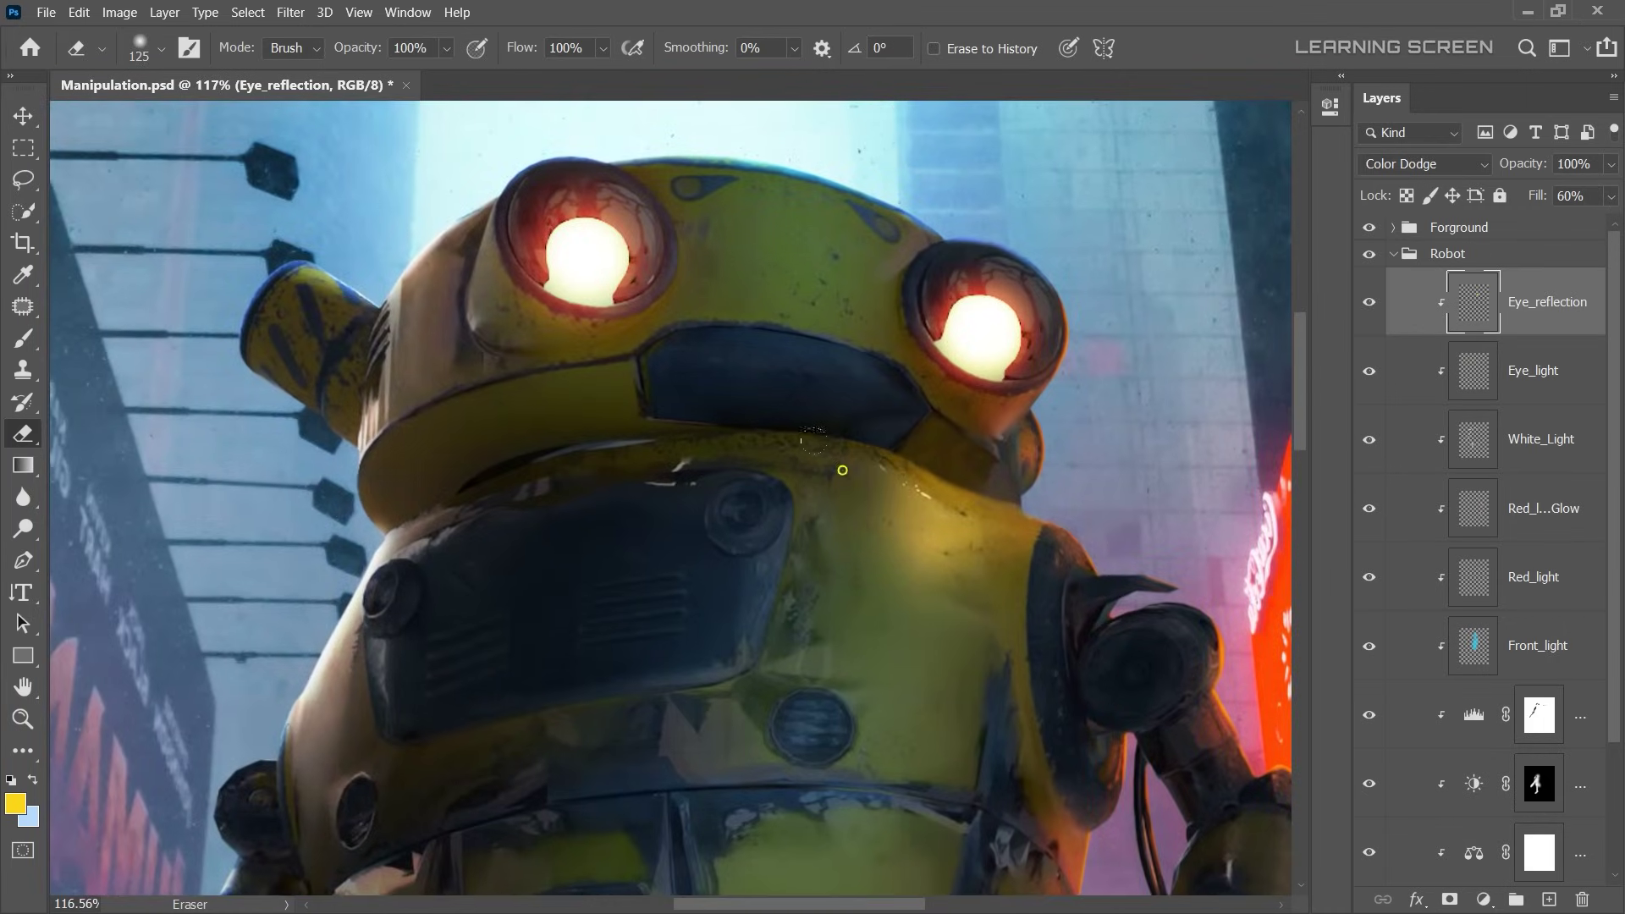
pyautogui.moveTo(1049, 538); pyautogui.dragTo(923, 600)
pyautogui.press(']')
pyautogui.press(']')
pyautogui.press(']')
pyautogui.scroll(-5, 922, 600)
pyautogui.scroll(6, 762, 423)
# - Raise the Eye_reflection layer's fill to 79%
pyautogui.click(1610, 195)
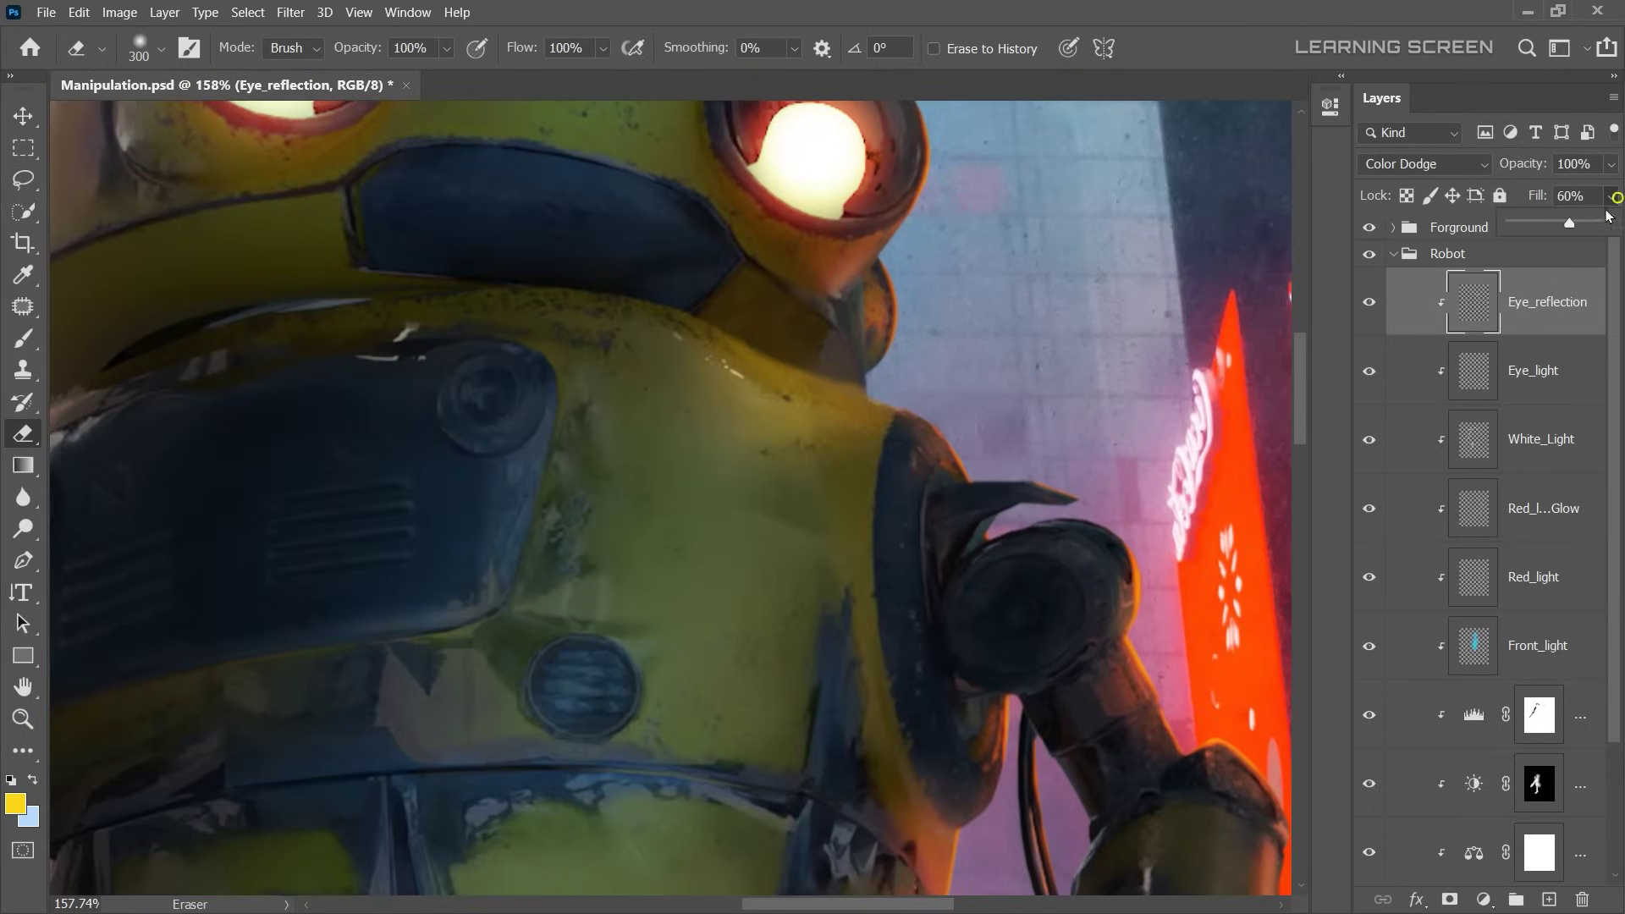
pyautogui.moveTo(1571, 224); pyautogui.dragTo(1589, 225)
pyautogui.scroll(-2, 508, 390)
pyautogui.scroll(-2, 508, 390)
# - Paint bright orange glow along the shoulder edge, then erase the excess near the collar
pyautogui.press('b')
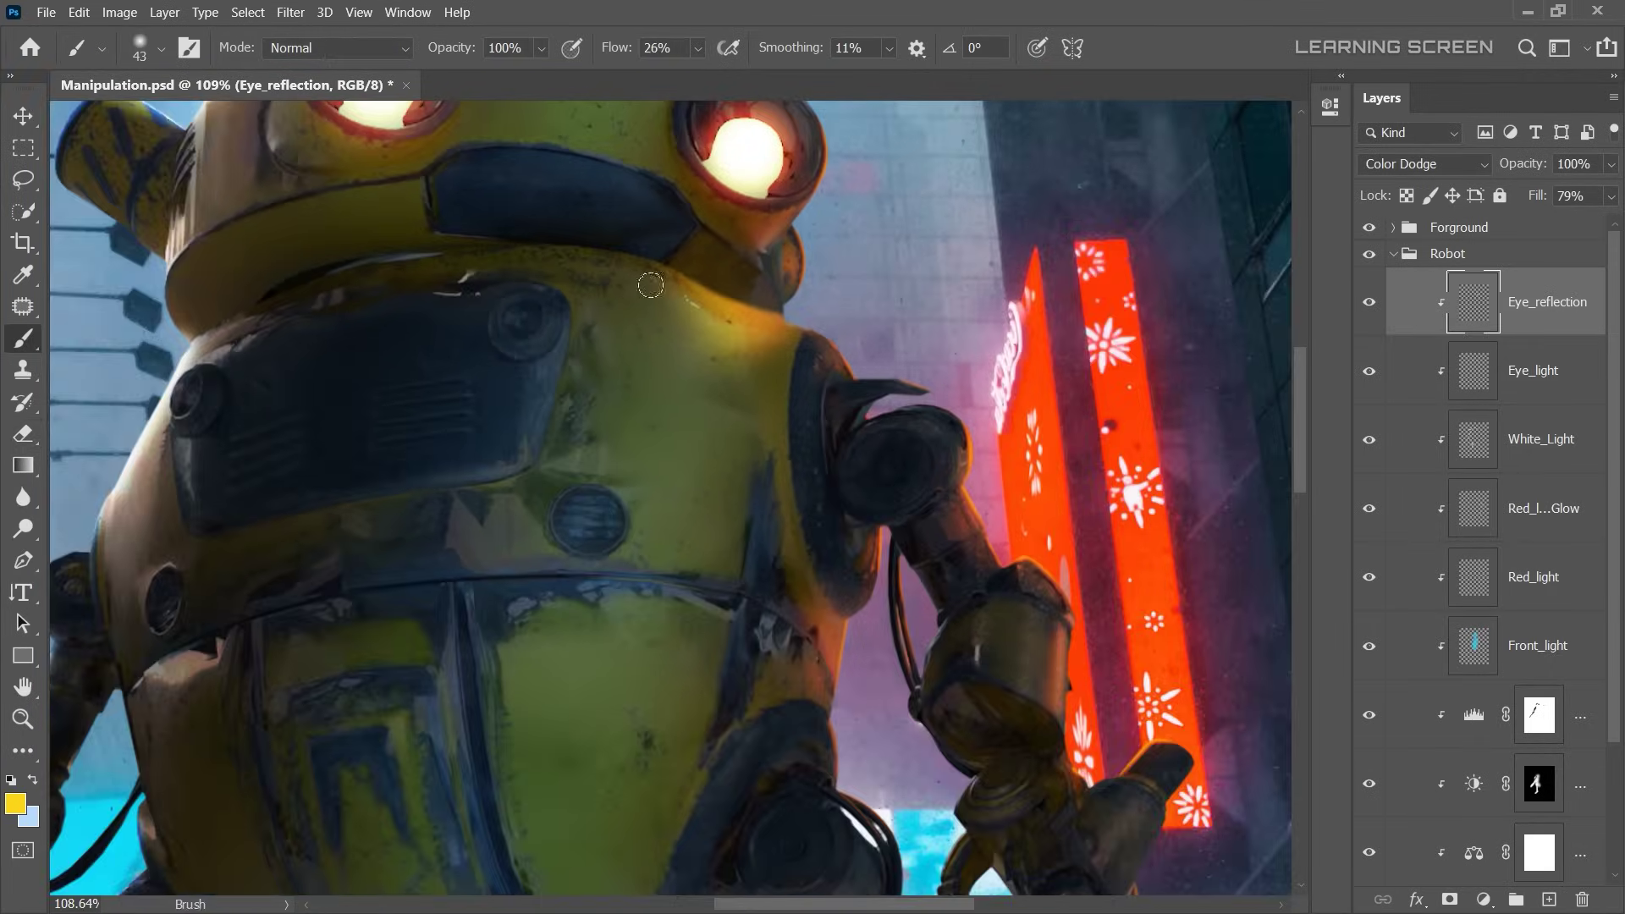
pyautogui.scroll(6, 709, 273)
pyautogui.press(']')
pyautogui.press(']')
pyautogui.press(']')
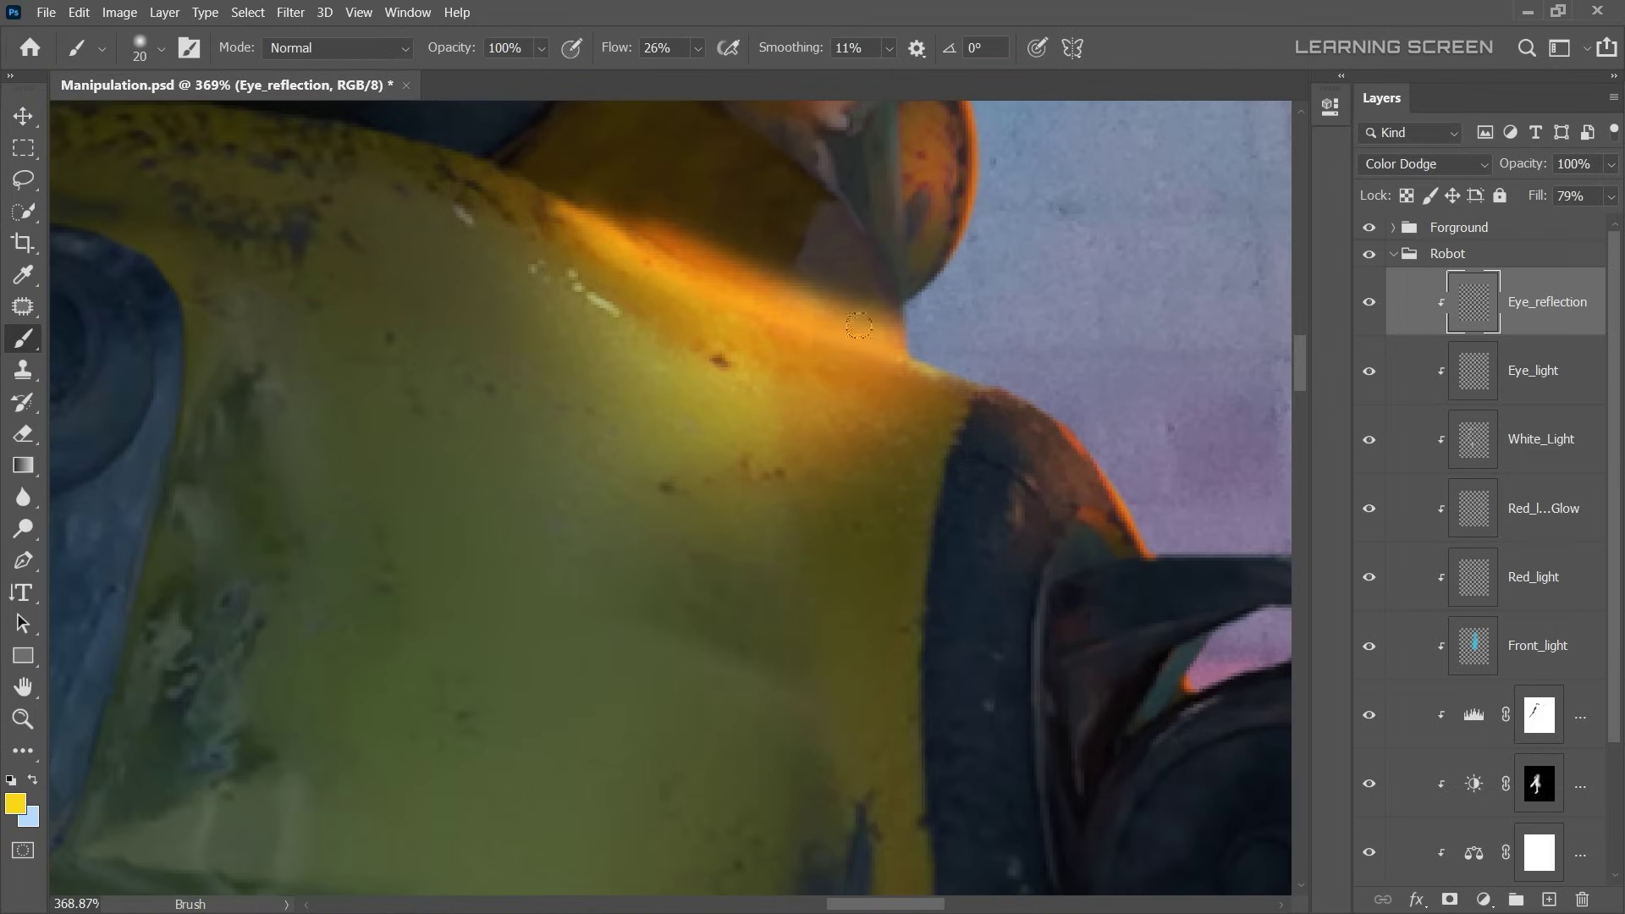
pyautogui.moveTo(626, 244); pyautogui.dragTo(499, 184)
pyautogui.press('e')
pyautogui.moveTo(592, 204); pyautogui.dragTo(889, 309)
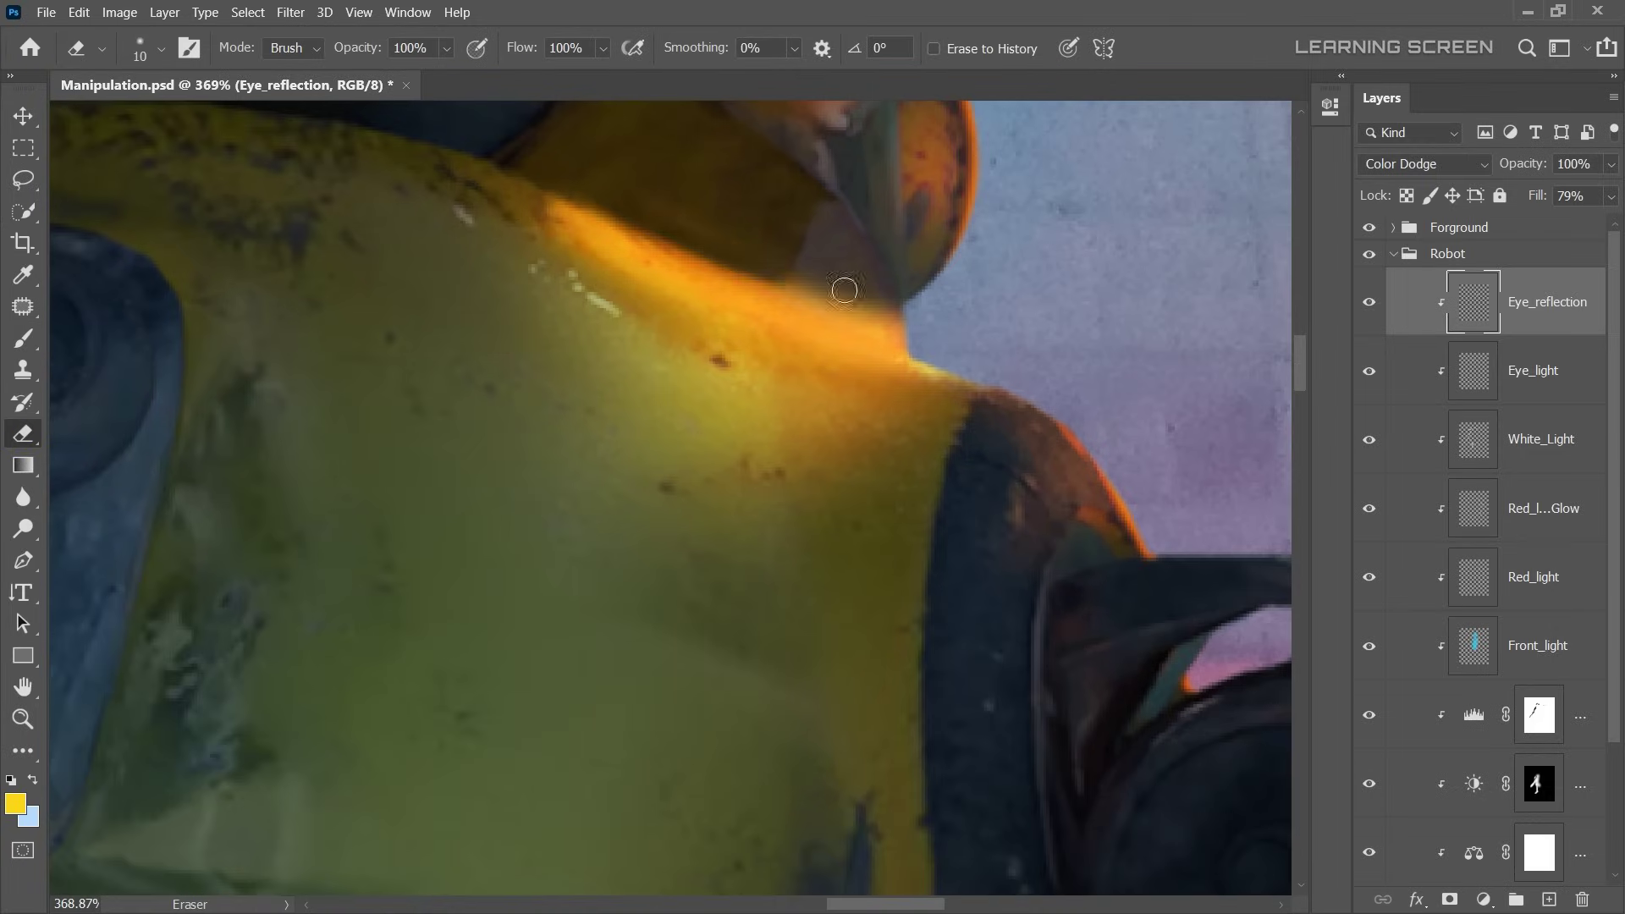
pyautogui.scroll(3, 729, 233)
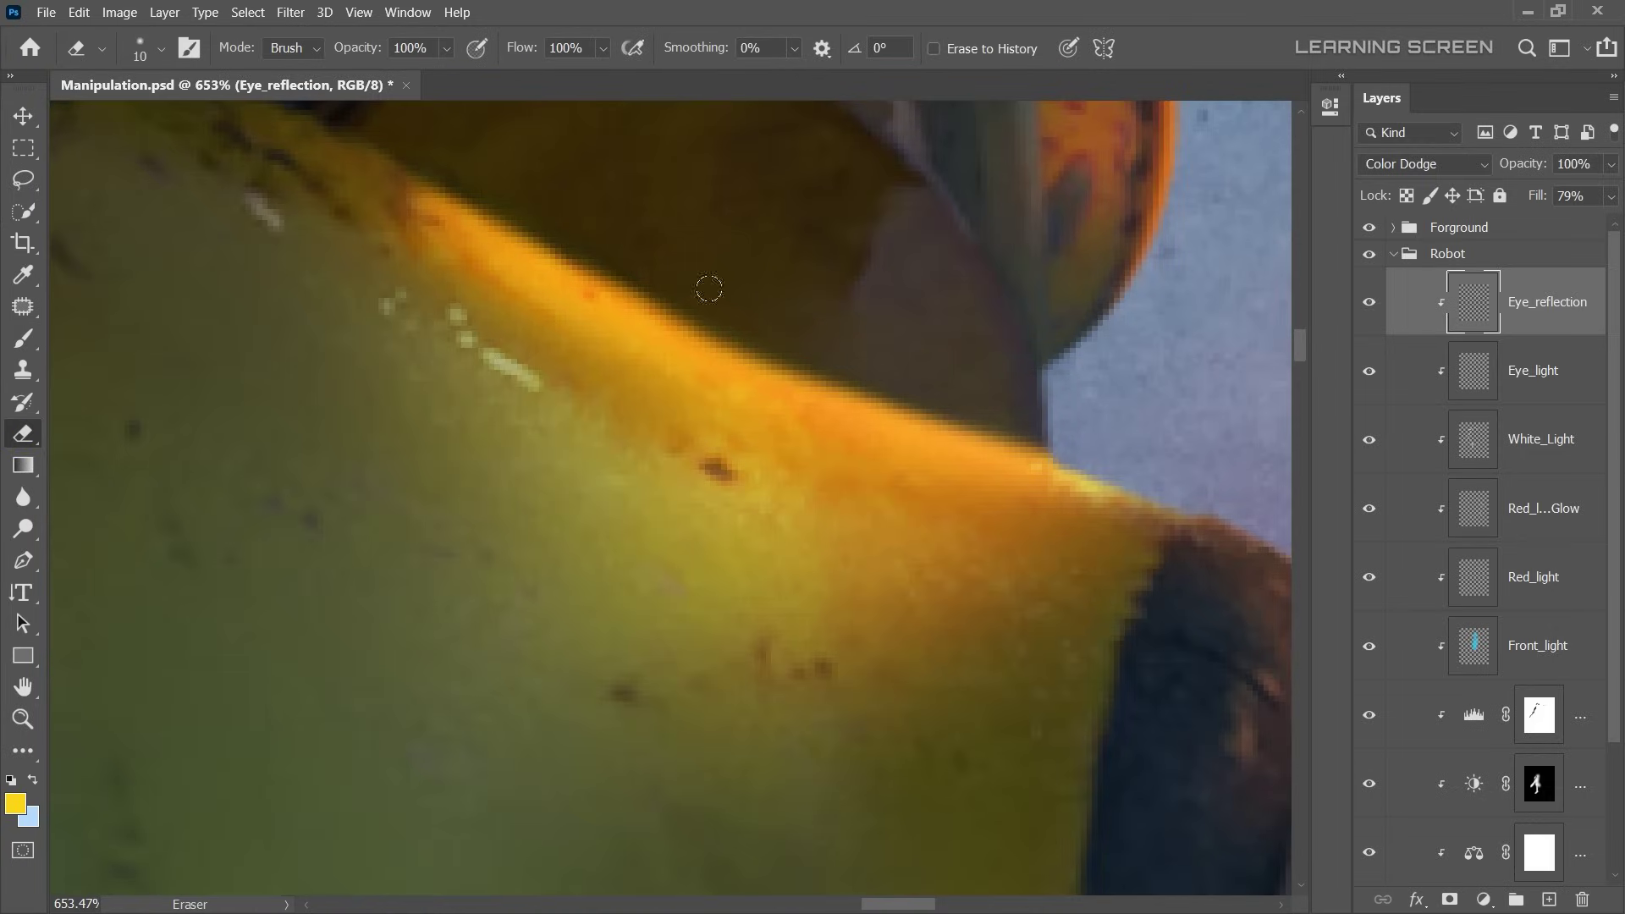
pyautogui.scroll(-4, 933, 378)
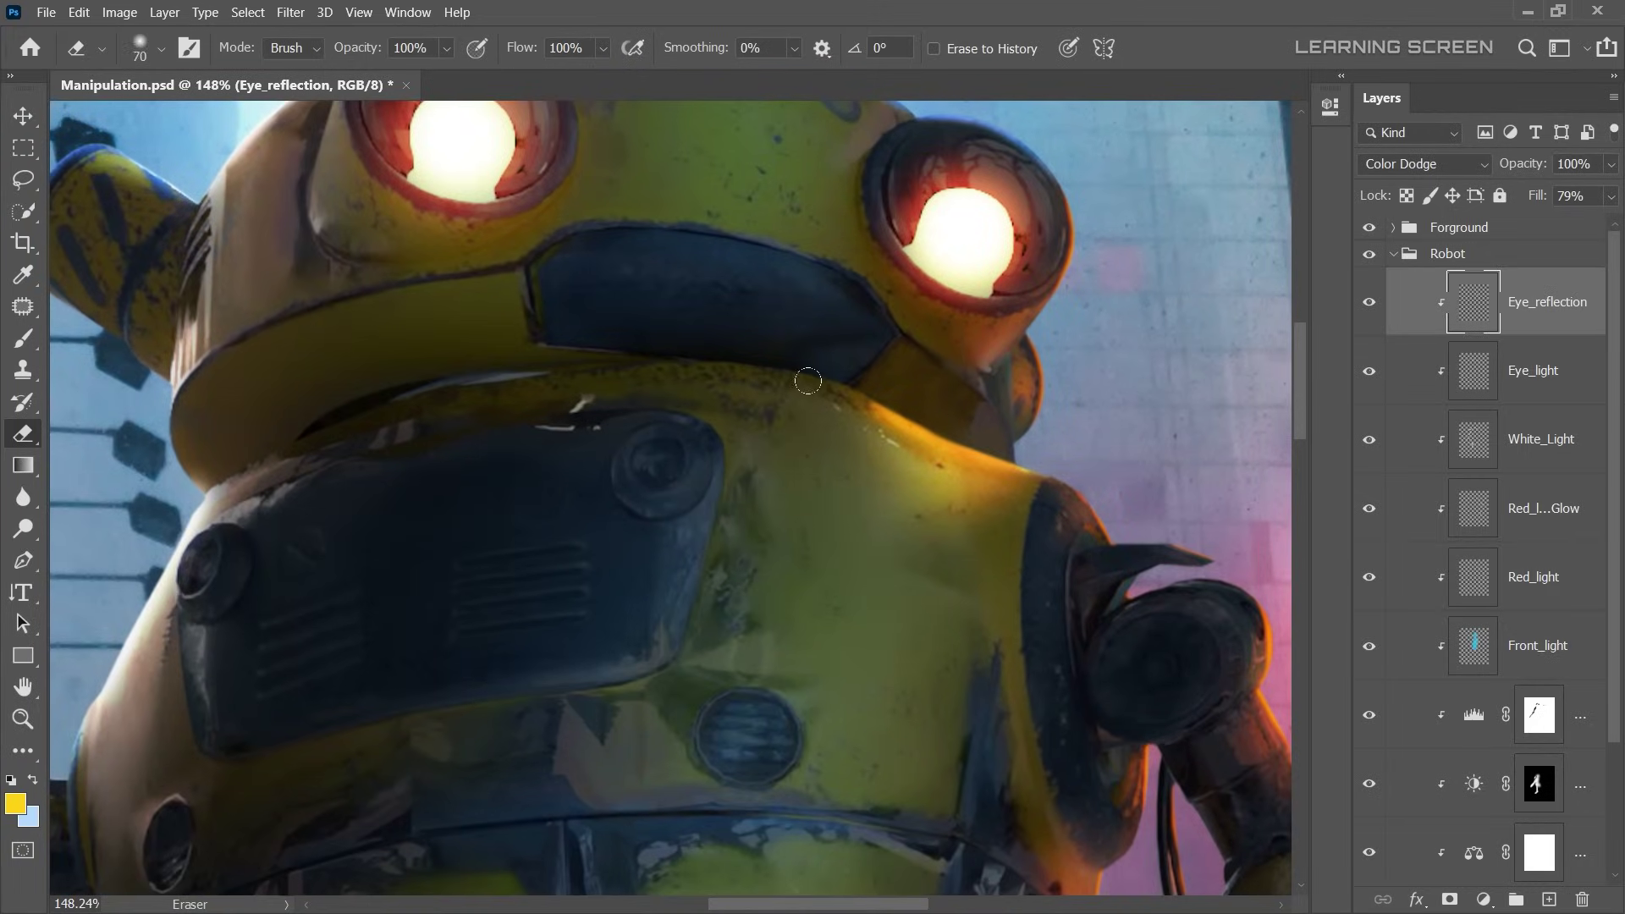
pyautogui.scroll(-3, 787, 383)
pyautogui.scroll(-2, 761, 355)
pyautogui.scroll(2, 677, 296)
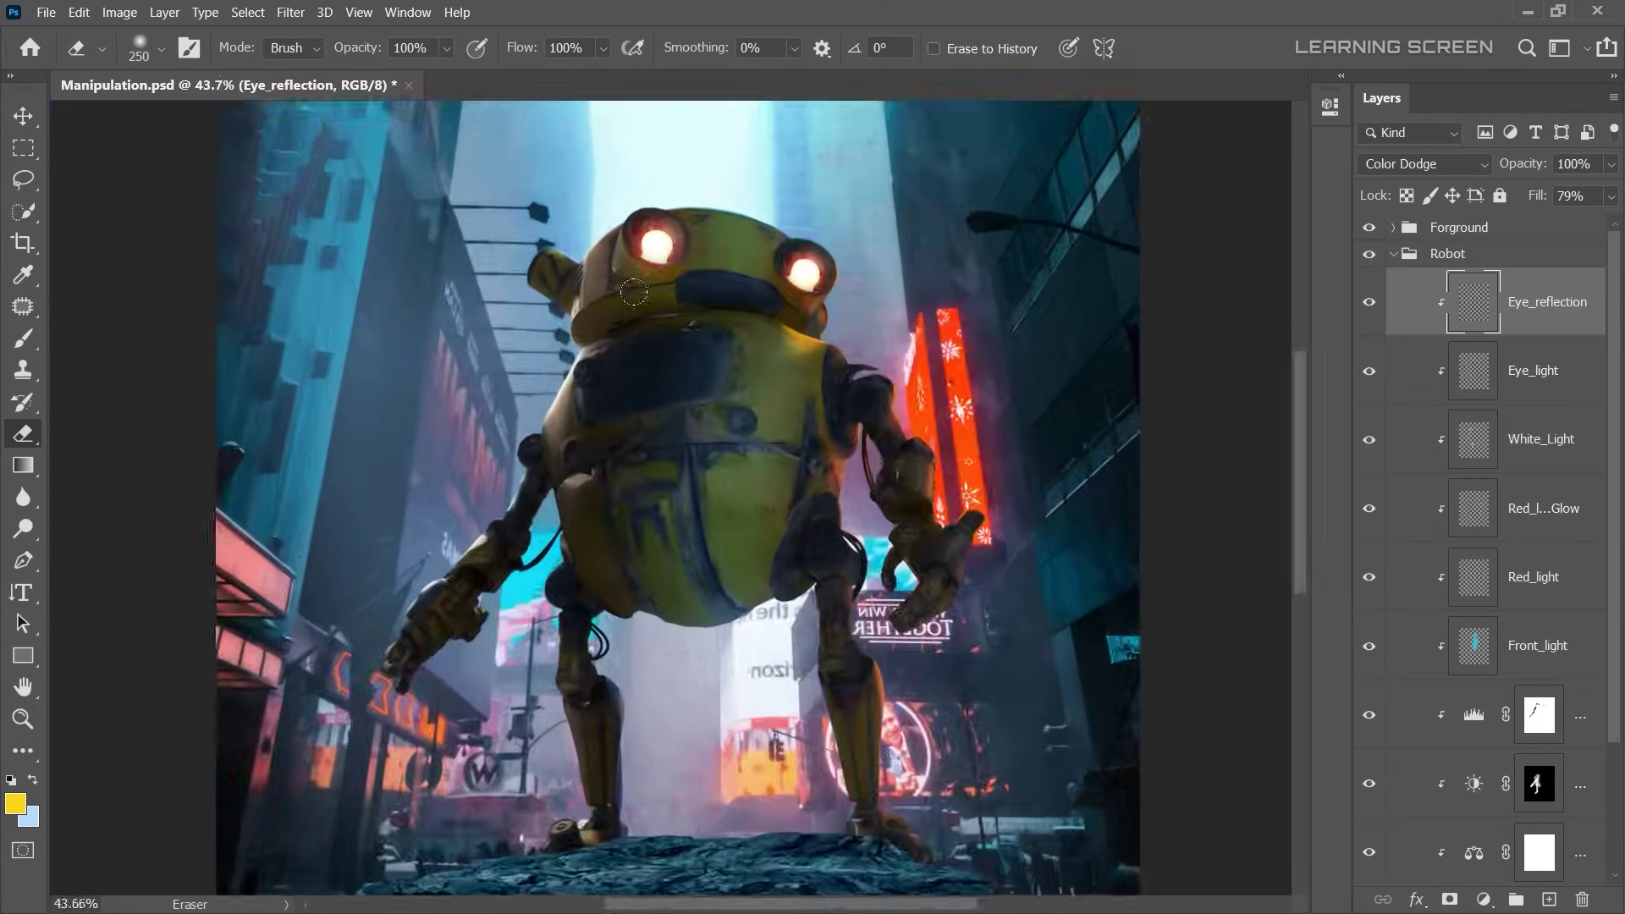
pyautogui.scroll(5, 592, 243)
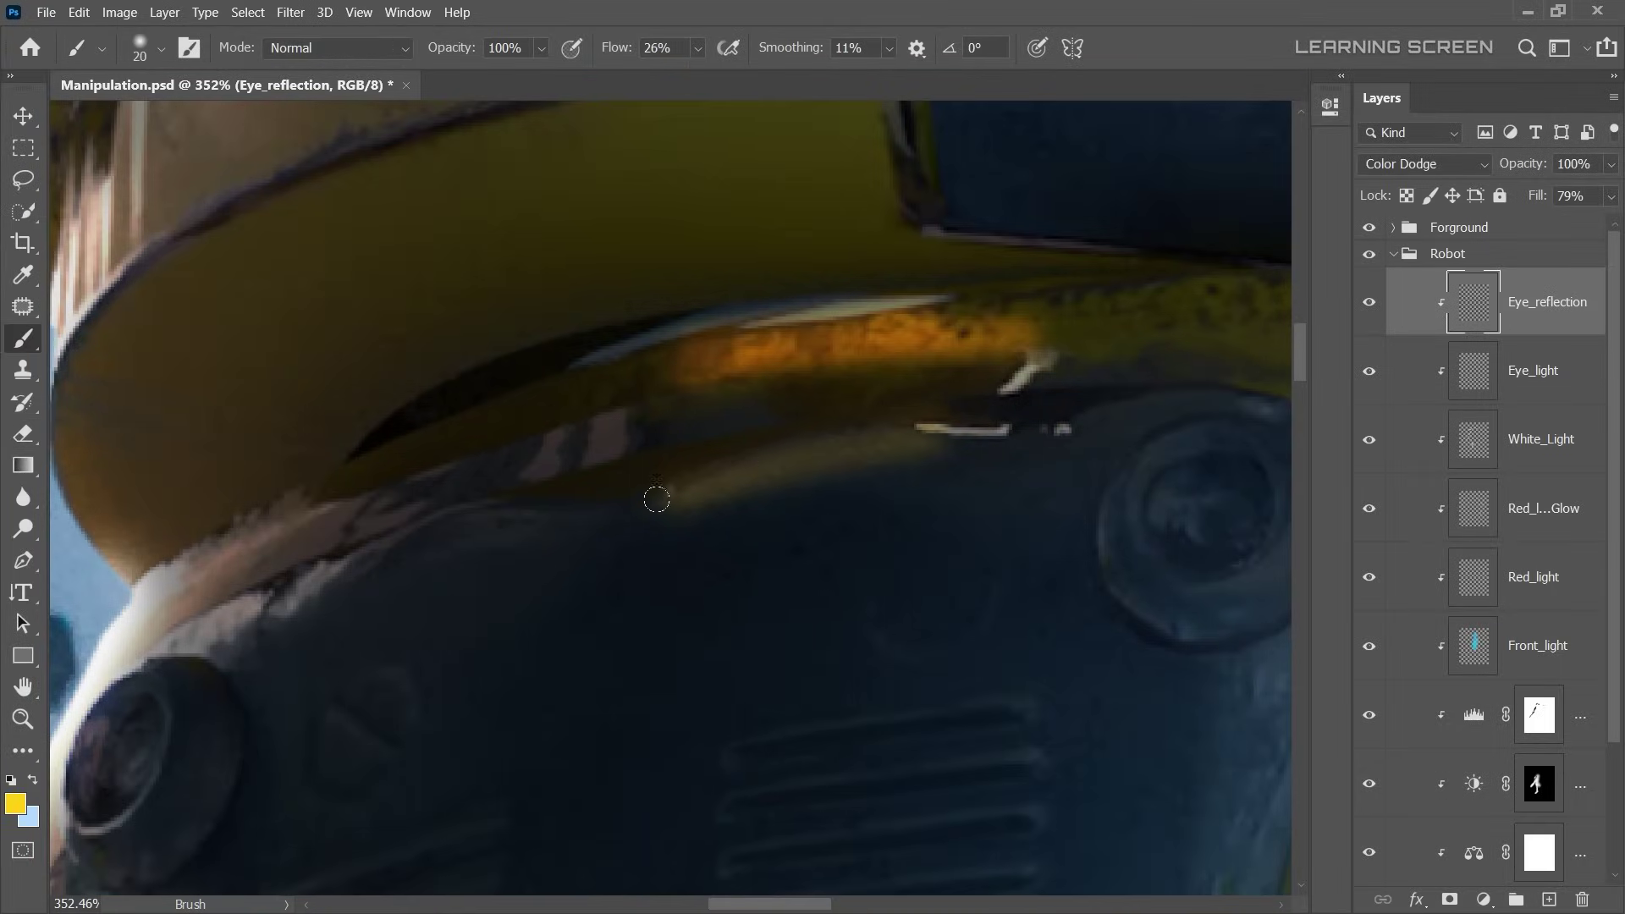
# - Erase the last orange glow on the collar with a smaller eraser
pyautogui.click(23, 433)
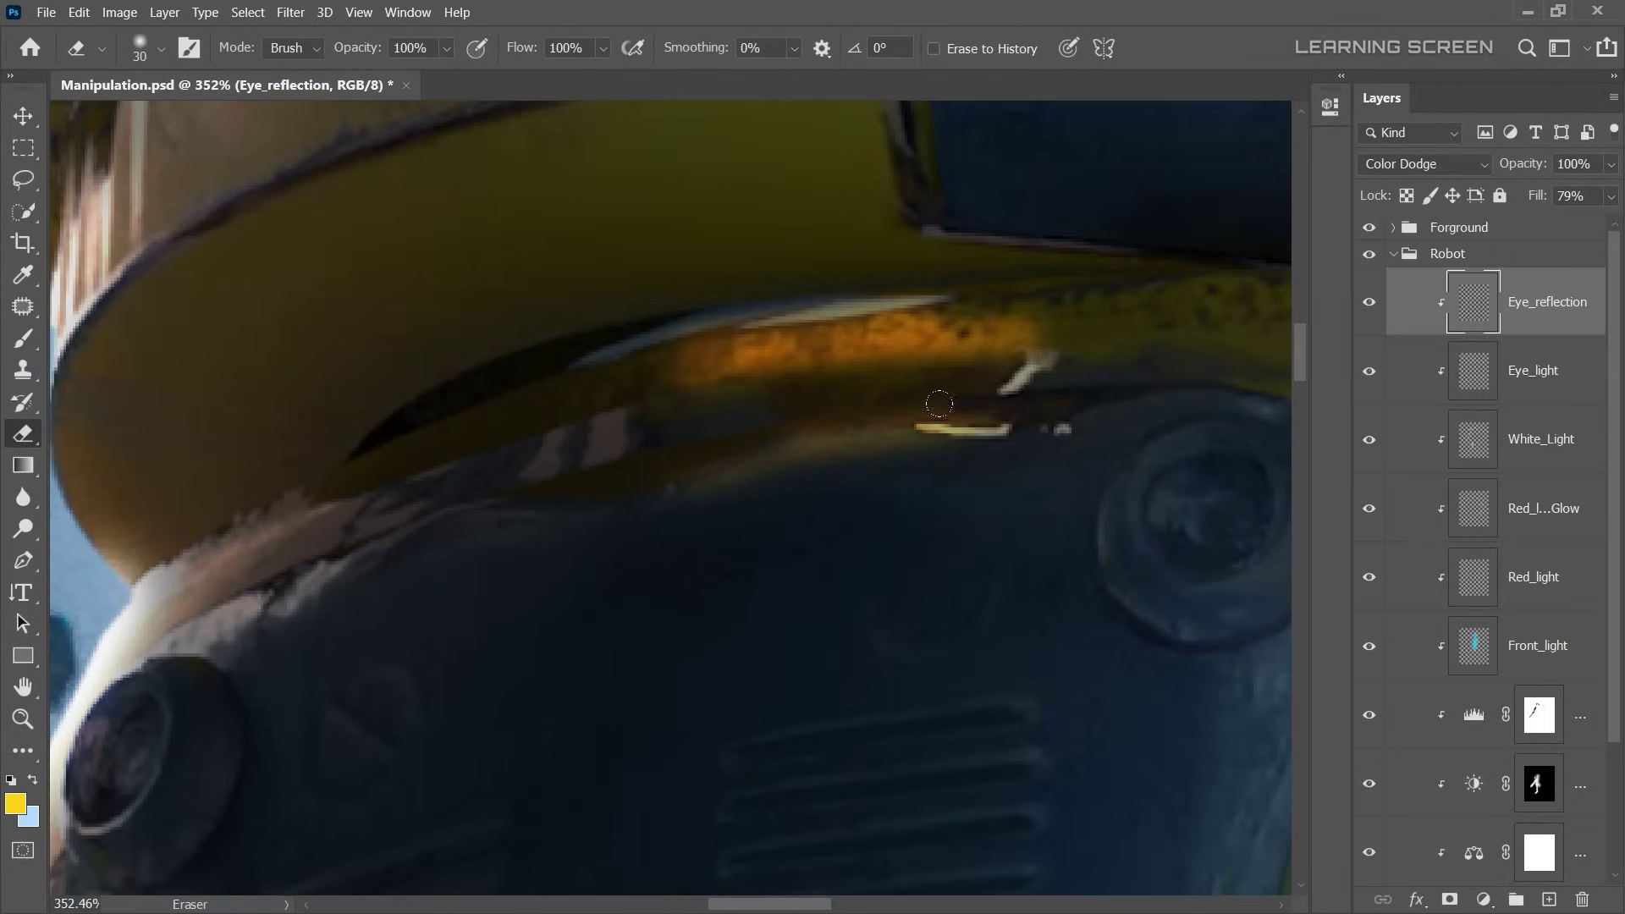
pyautogui.moveTo(967, 316); pyautogui.dragTo(671, 363)
pyautogui.scroll(-5, 671, 363)
pyautogui.scroll(5, 1033, 464)
pyautogui.press('[')
pyautogui.press('[')
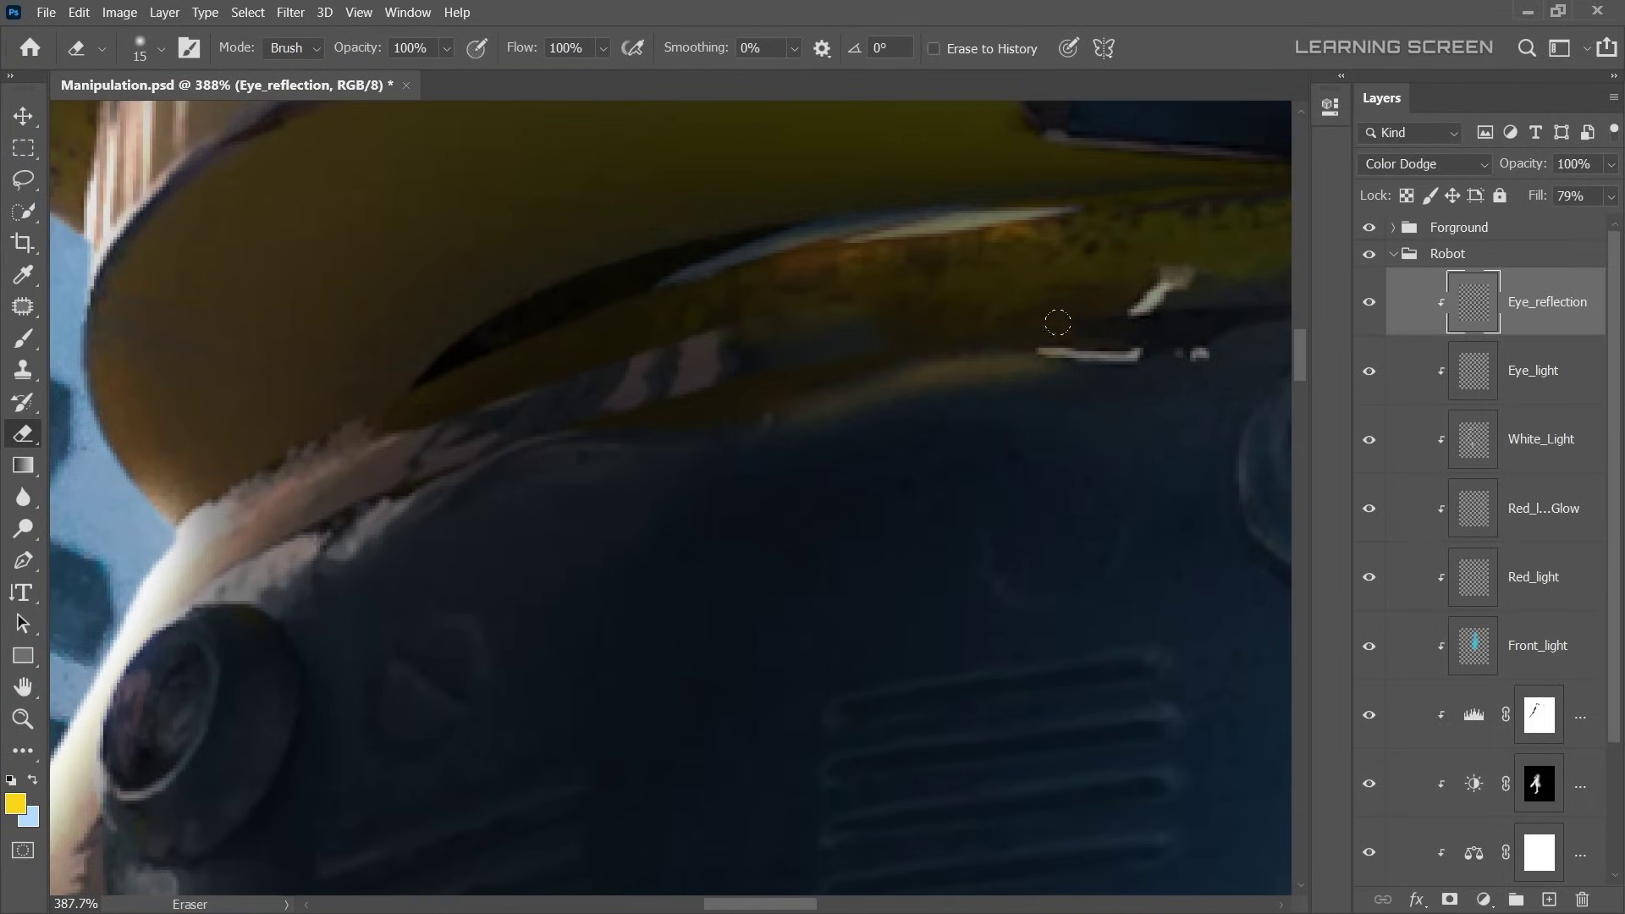
pyautogui.scroll(-1, 1059, 319)
pyautogui.scroll(-5, 1033, 503)
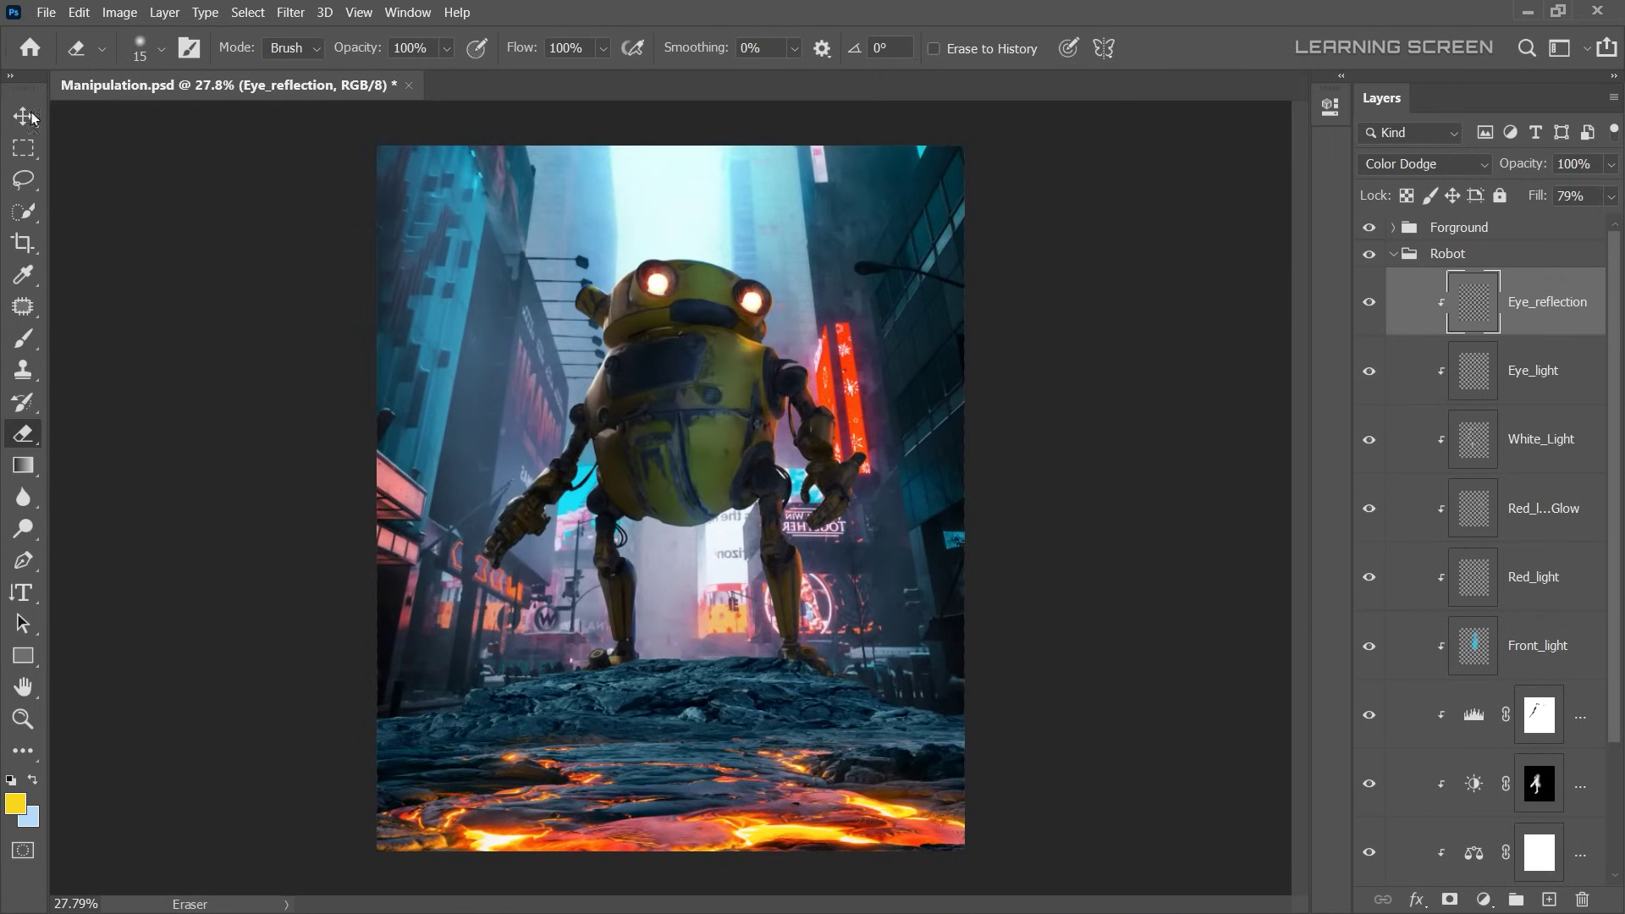
pyautogui.click(26, 117)
# - Add a new layer clipped above Eye_reflection and name it Light
pyautogui.click(1548, 899)
pyautogui.rightClick(1532, 302)
pyautogui.click(1354, 429)
pyautogui.doubleClick(1528, 302)
pyautogui.write('Light')
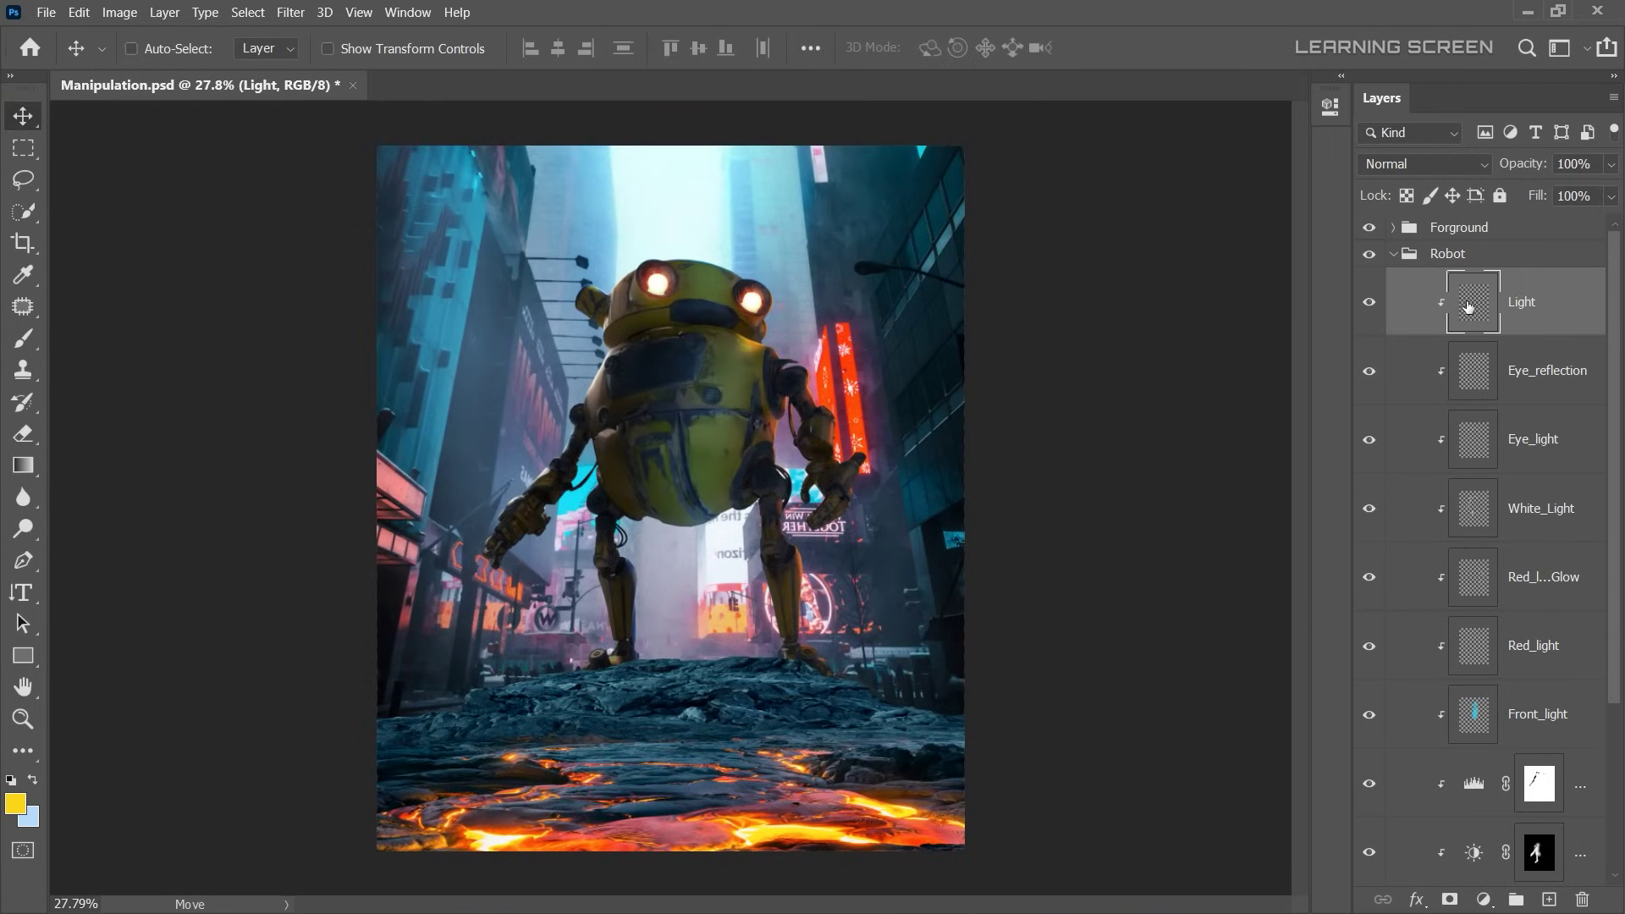
# - Paint warm orange light onto the robot's right leg with an 800 px brush
pyautogui.click(15, 804)
pyautogui.click(374, 761)
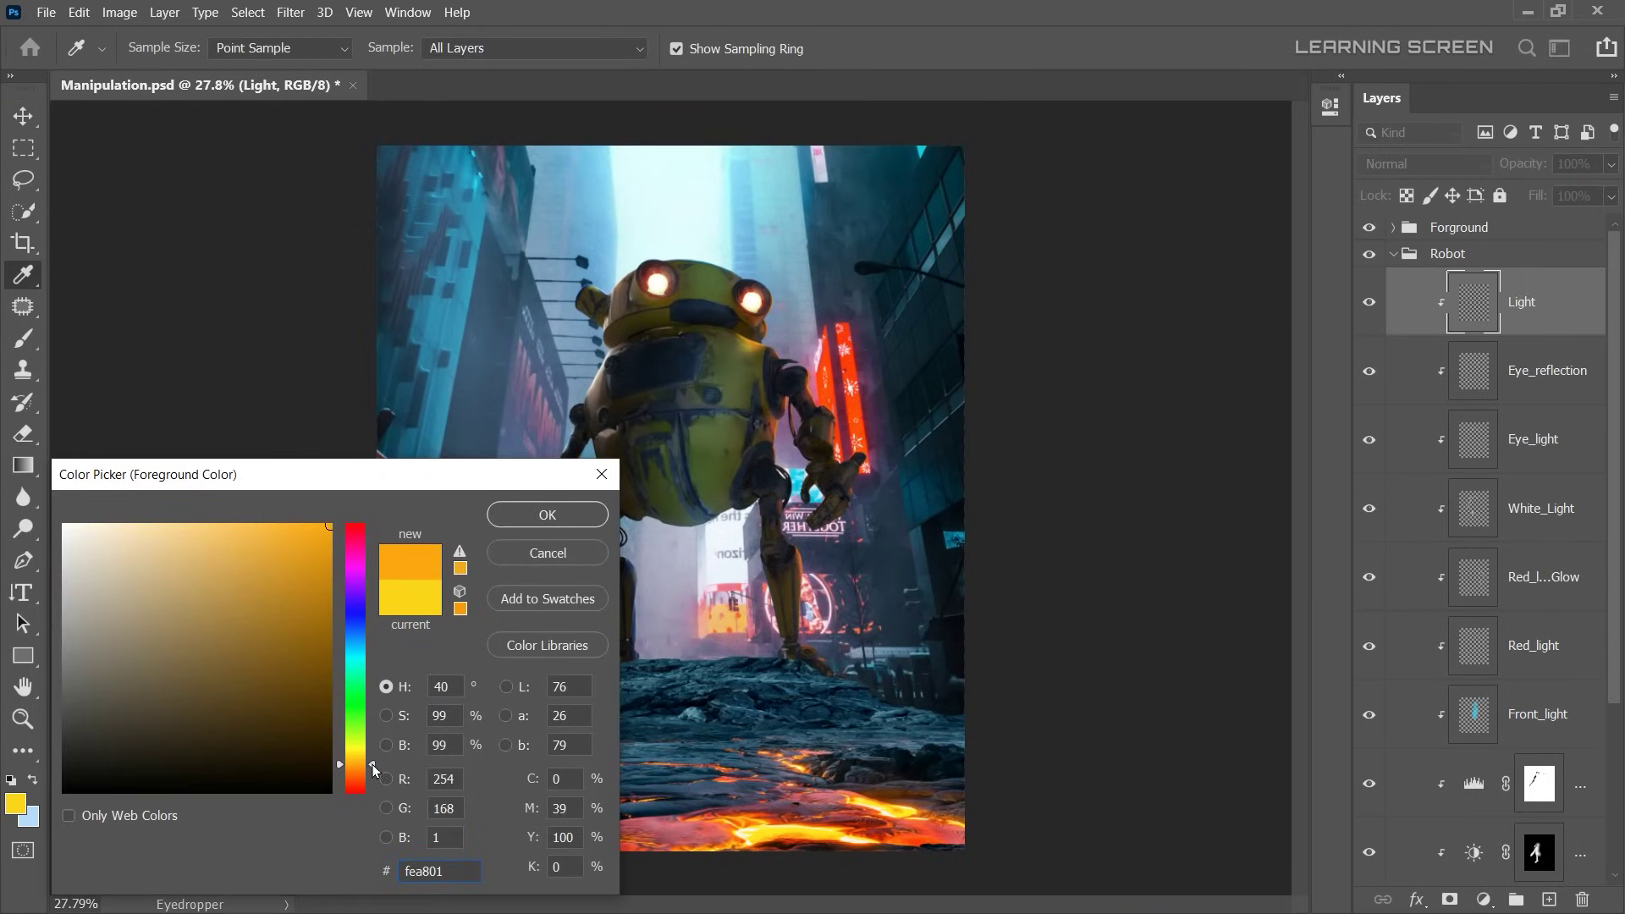
pyautogui.click(548, 515)
pyautogui.press('v')
pyautogui.press('b')
pyautogui.scroll(2, 746, 578)
pyautogui.press(']')
pyautogui.moveTo(631, 518); pyautogui.dragTo(628, 517)
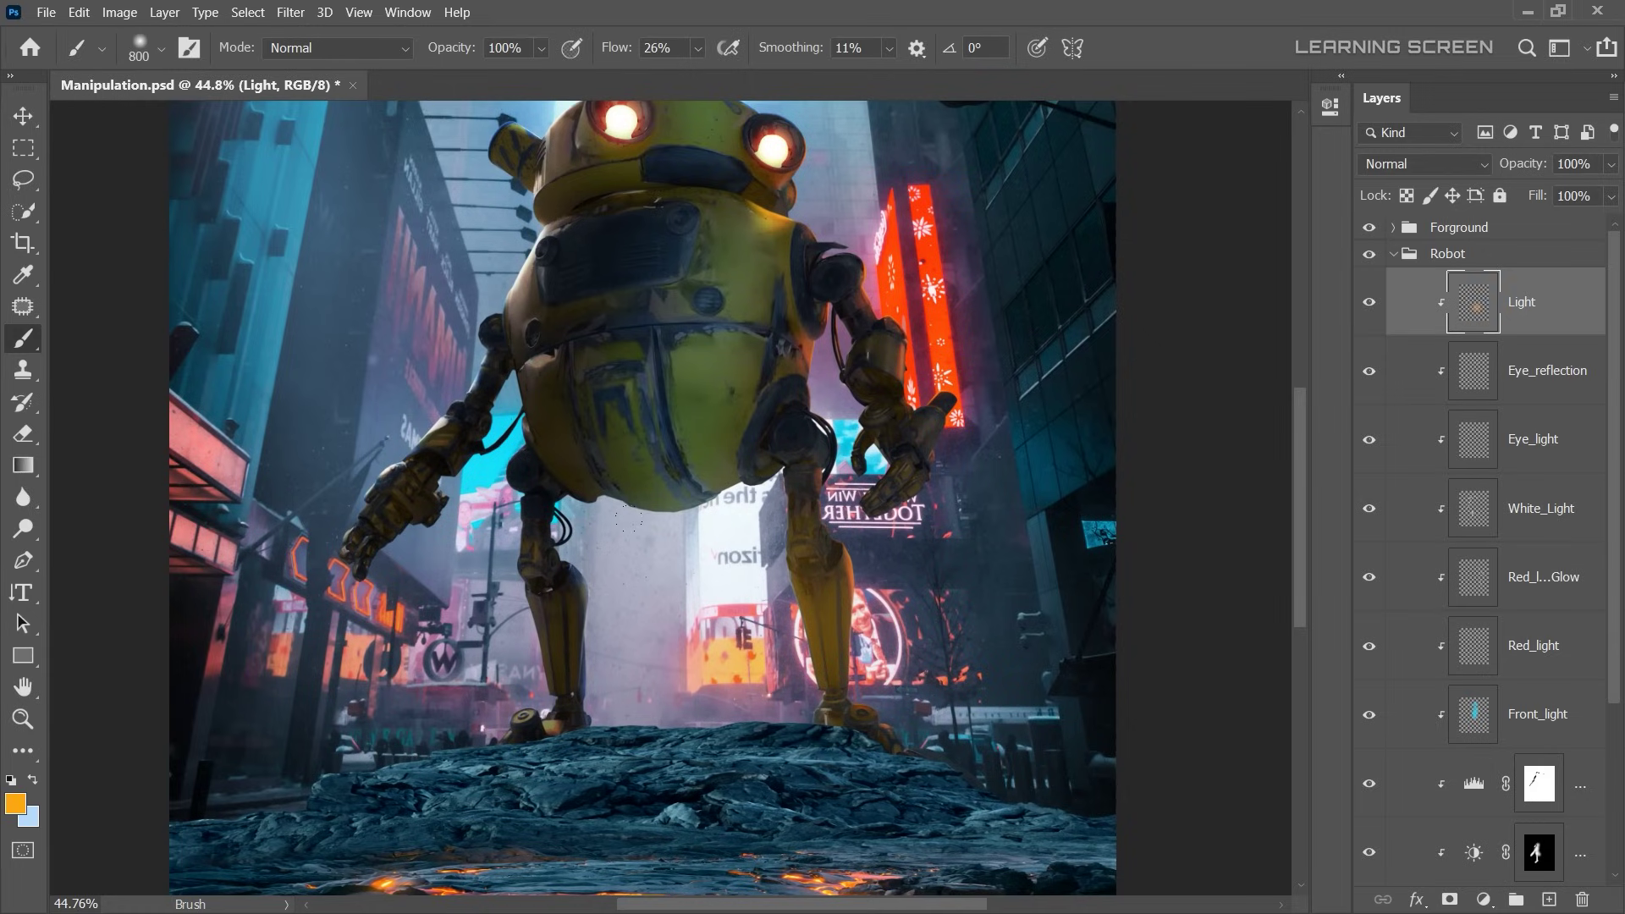
# - Raise the soft brush's flow to 43%
pyautogui.rightClick(713, 622)
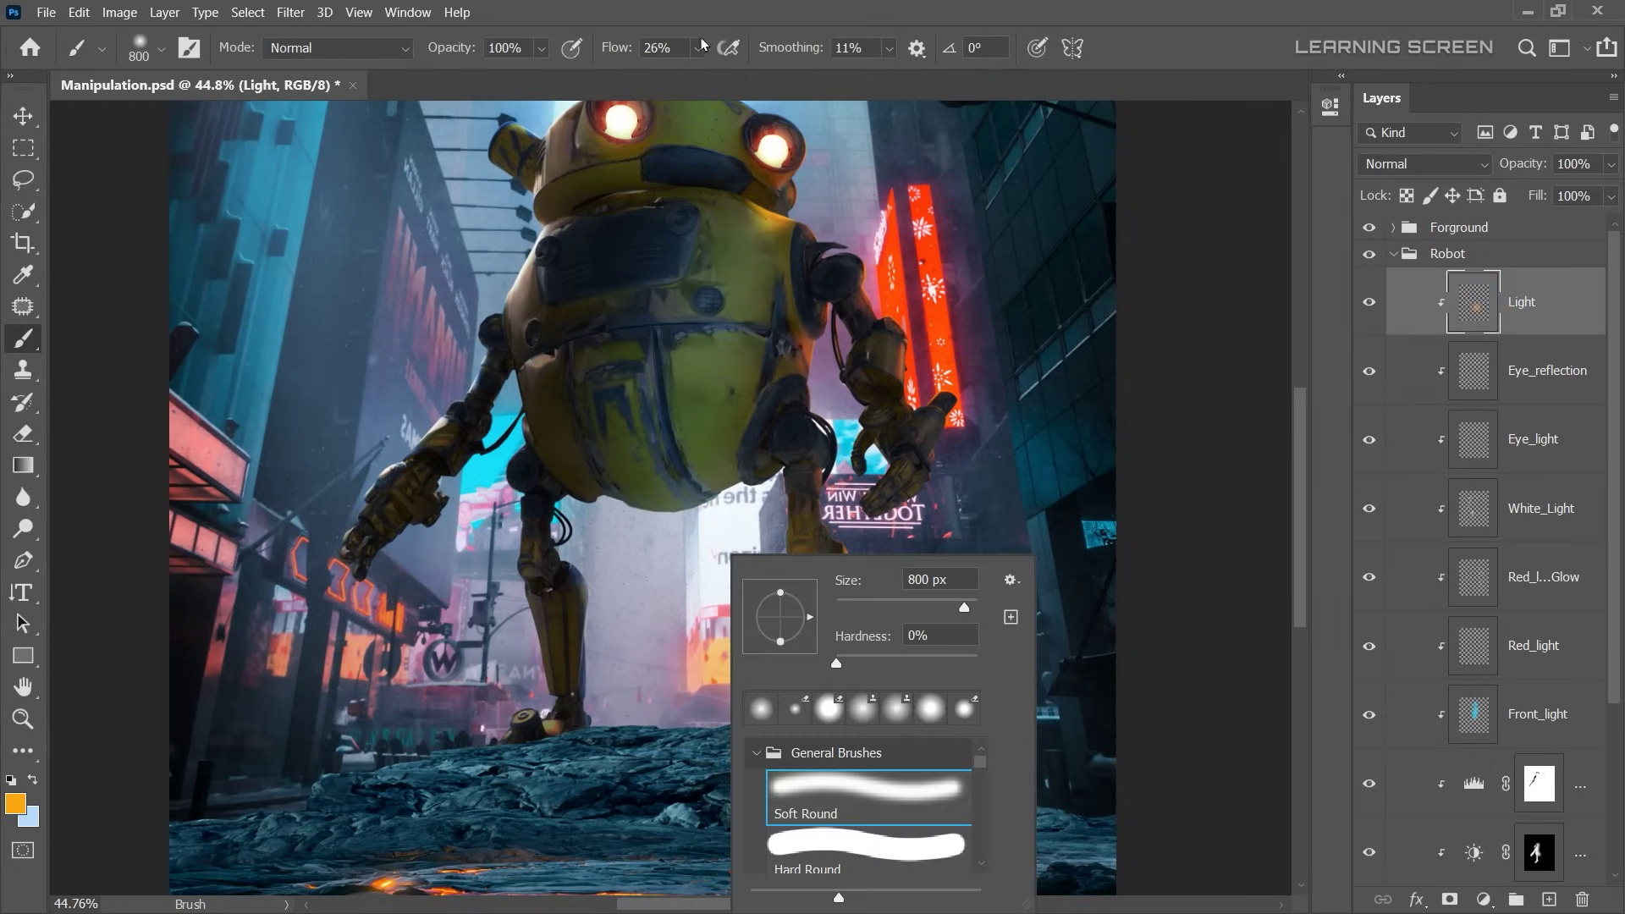
pyautogui.press('Escape')
pyautogui.hotkey('shift', '4')
pyautogui.hotkey('shift', '3')
pyautogui.click(713, 623)
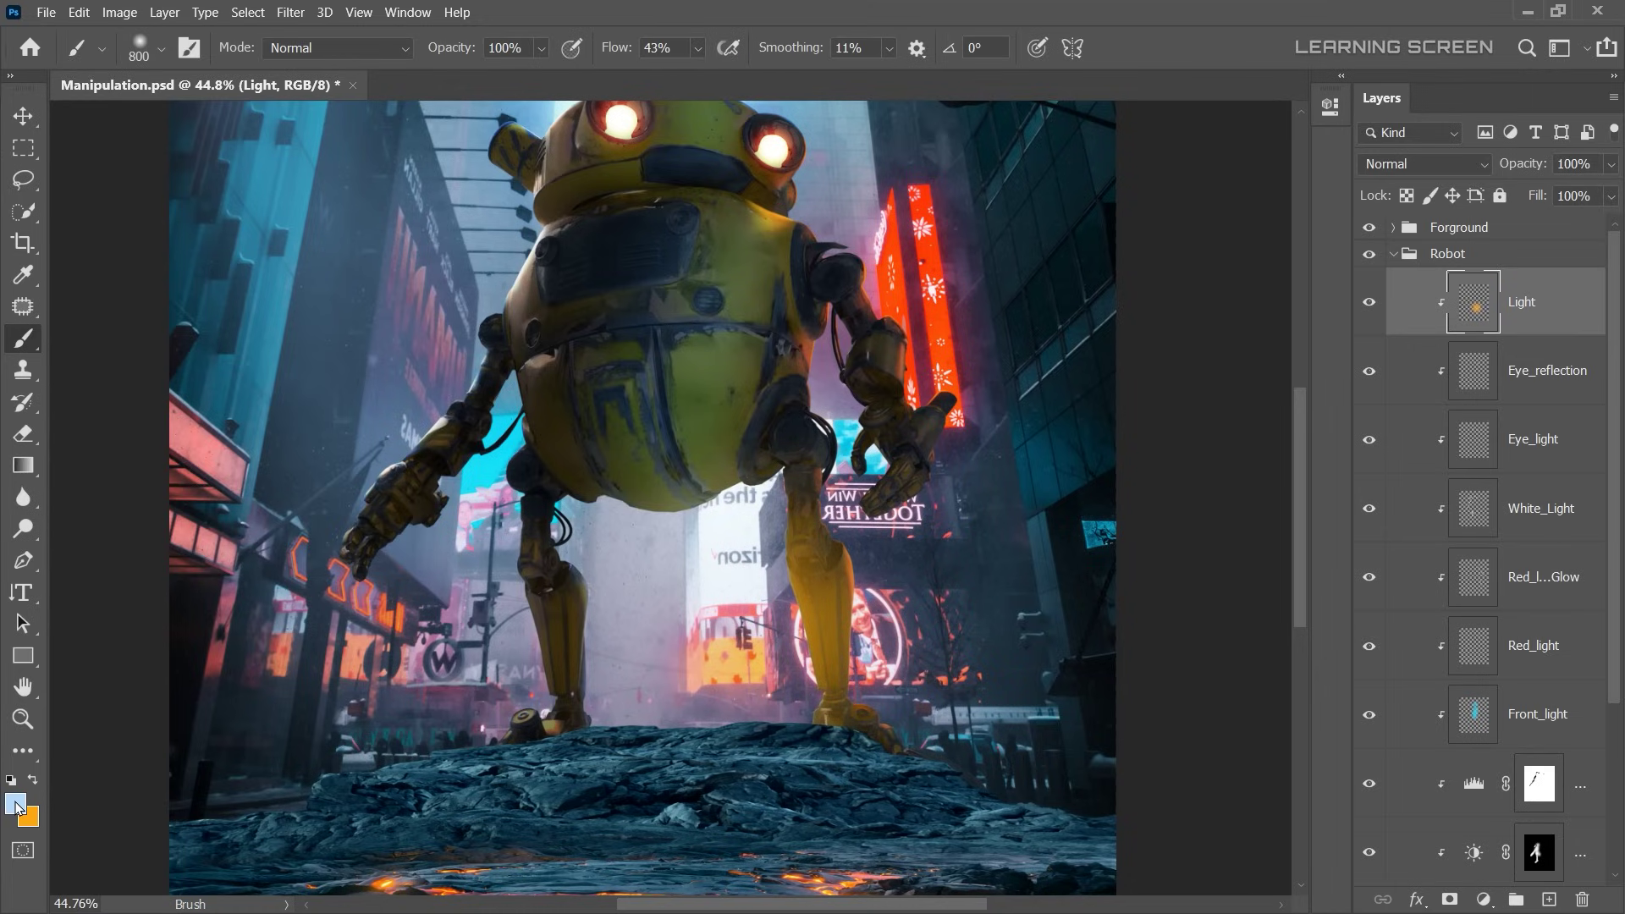
# - Set the Light layer to Color Dodge at 63% fill with light blue as the colour
pyautogui.click(16, 806)
pyautogui.click(548, 513)
pyautogui.click(1426, 164)
pyautogui.click(1396, 377)
pyautogui.click(1610, 195)
pyautogui.moveTo(1612, 222); pyautogui.dragTo(1578, 223)
pyautogui.hotkey('ctrl', '0')
# - Paint blue light across the robot's body with a larger brush
pyautogui.press(']')
pyautogui.moveTo(609, 287); pyautogui.dragTo(668, 440)
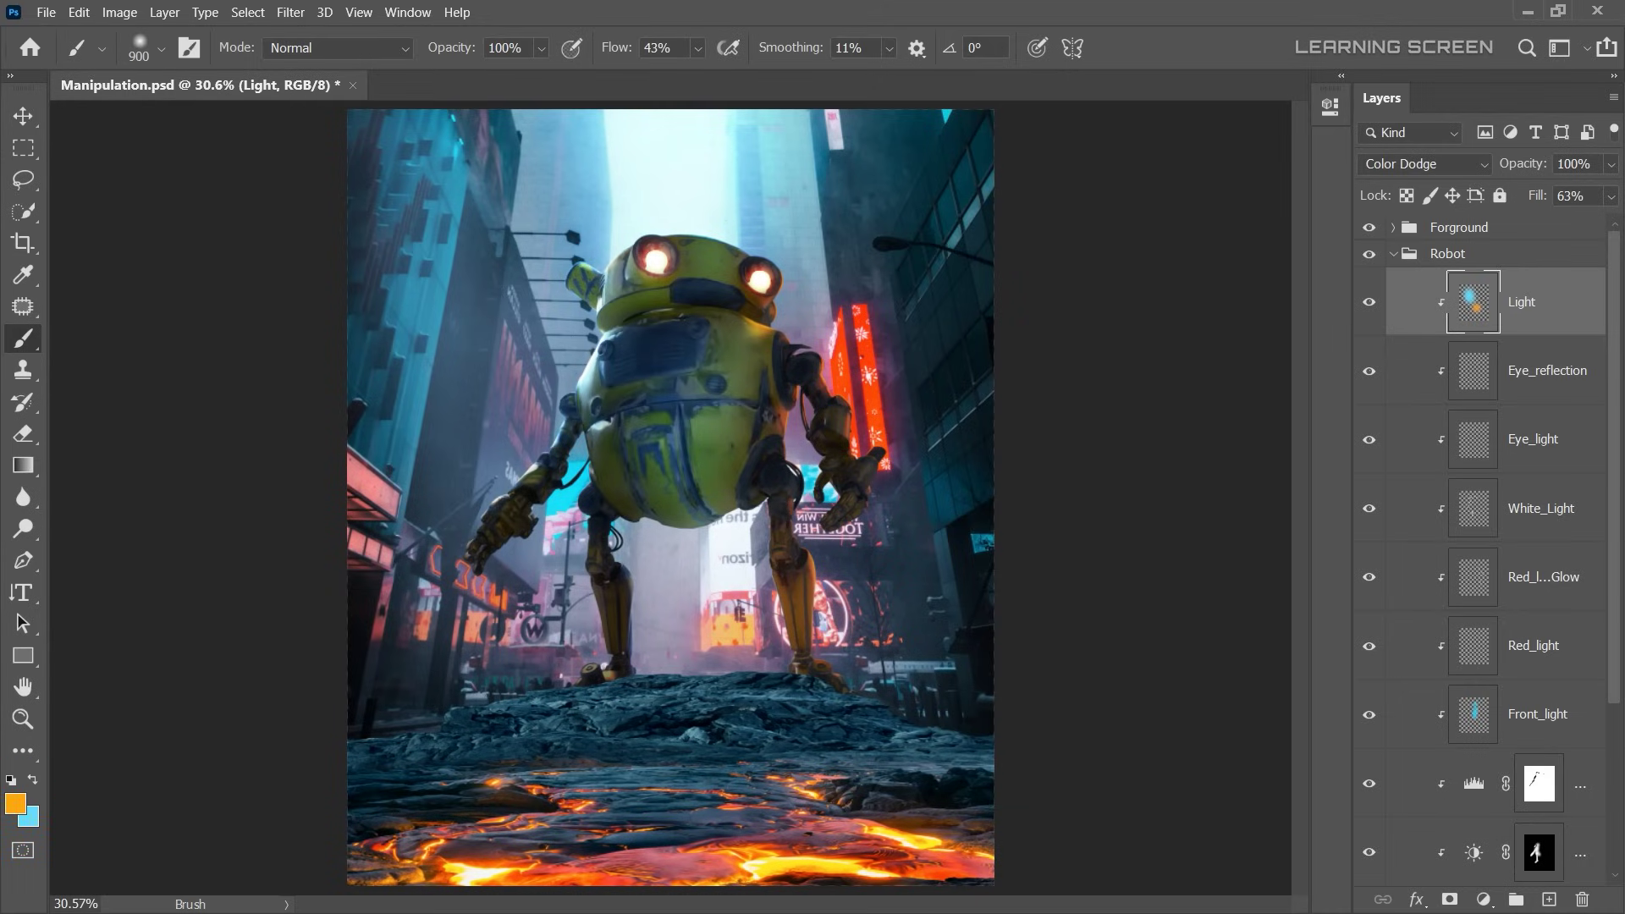
pyautogui.scroll(-1, 901, 348)
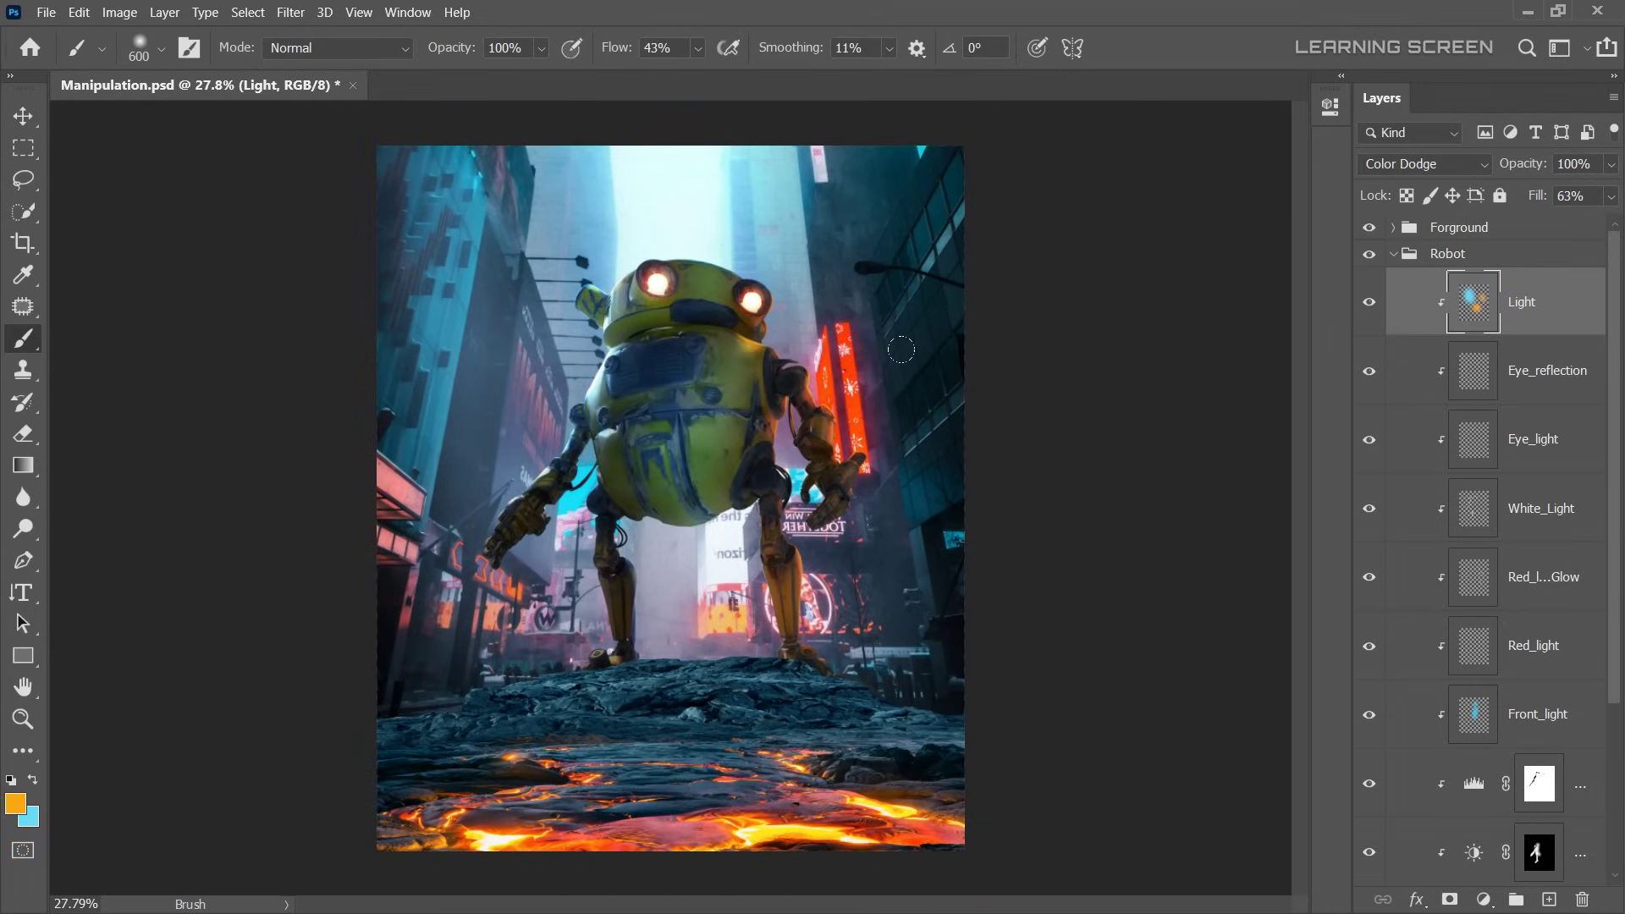
pyautogui.click(23, 117)
# - Add a new layer above Light and clip it to the layer below
pyautogui.click(1548, 899)
pyautogui.rightClick(1526, 332)
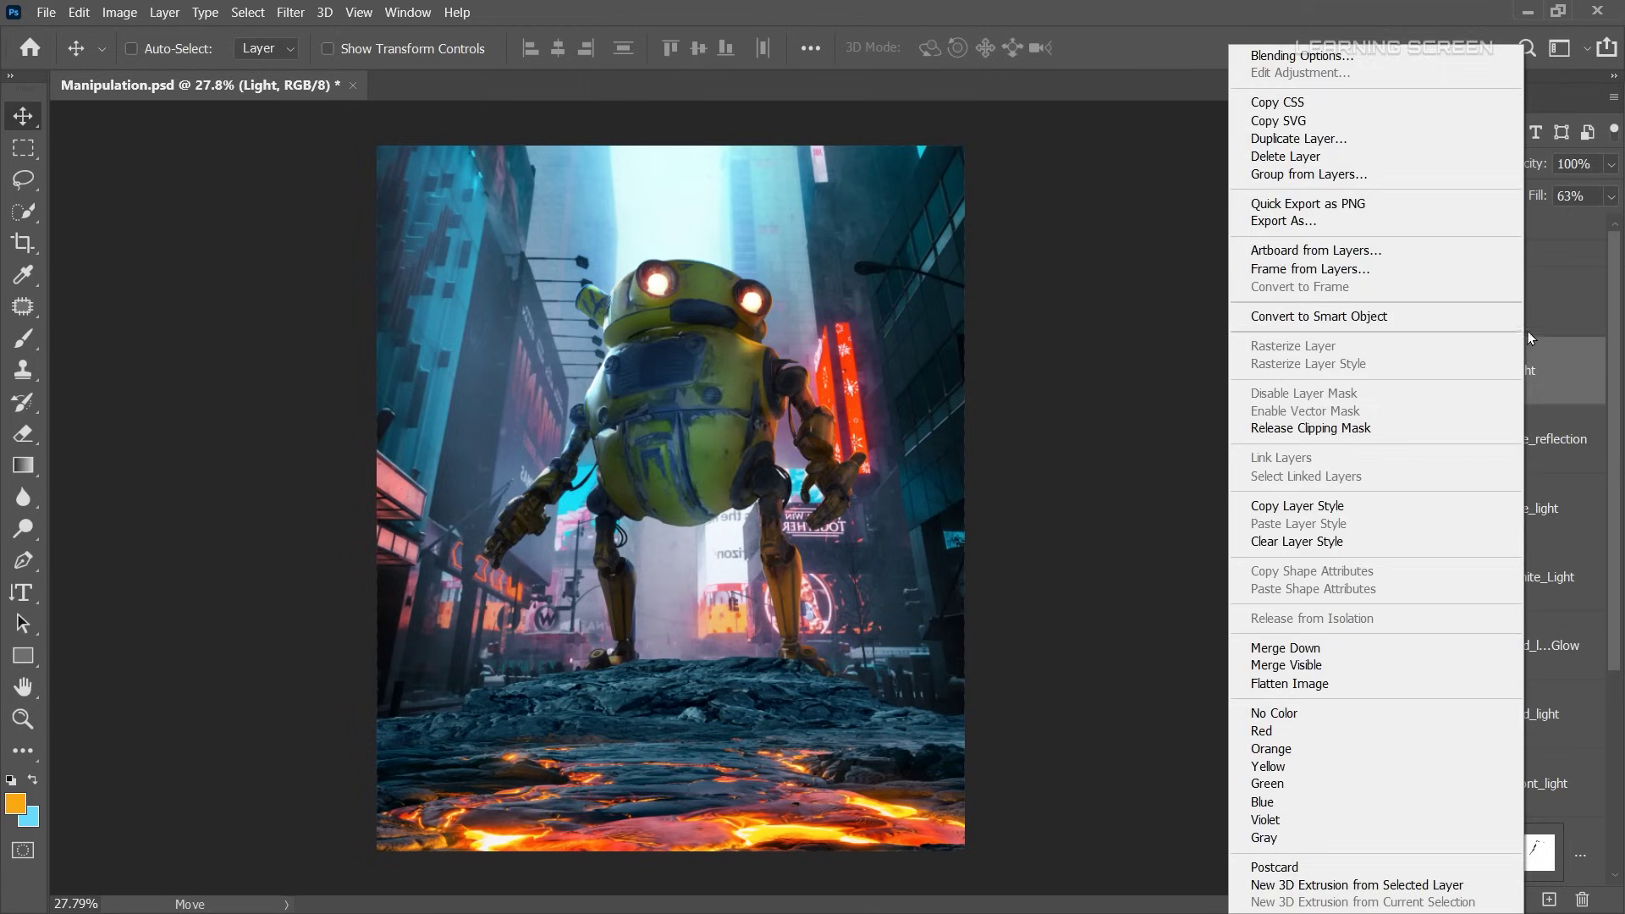
pyautogui.rightClick(1523, 330)
pyautogui.click(1409, 427)
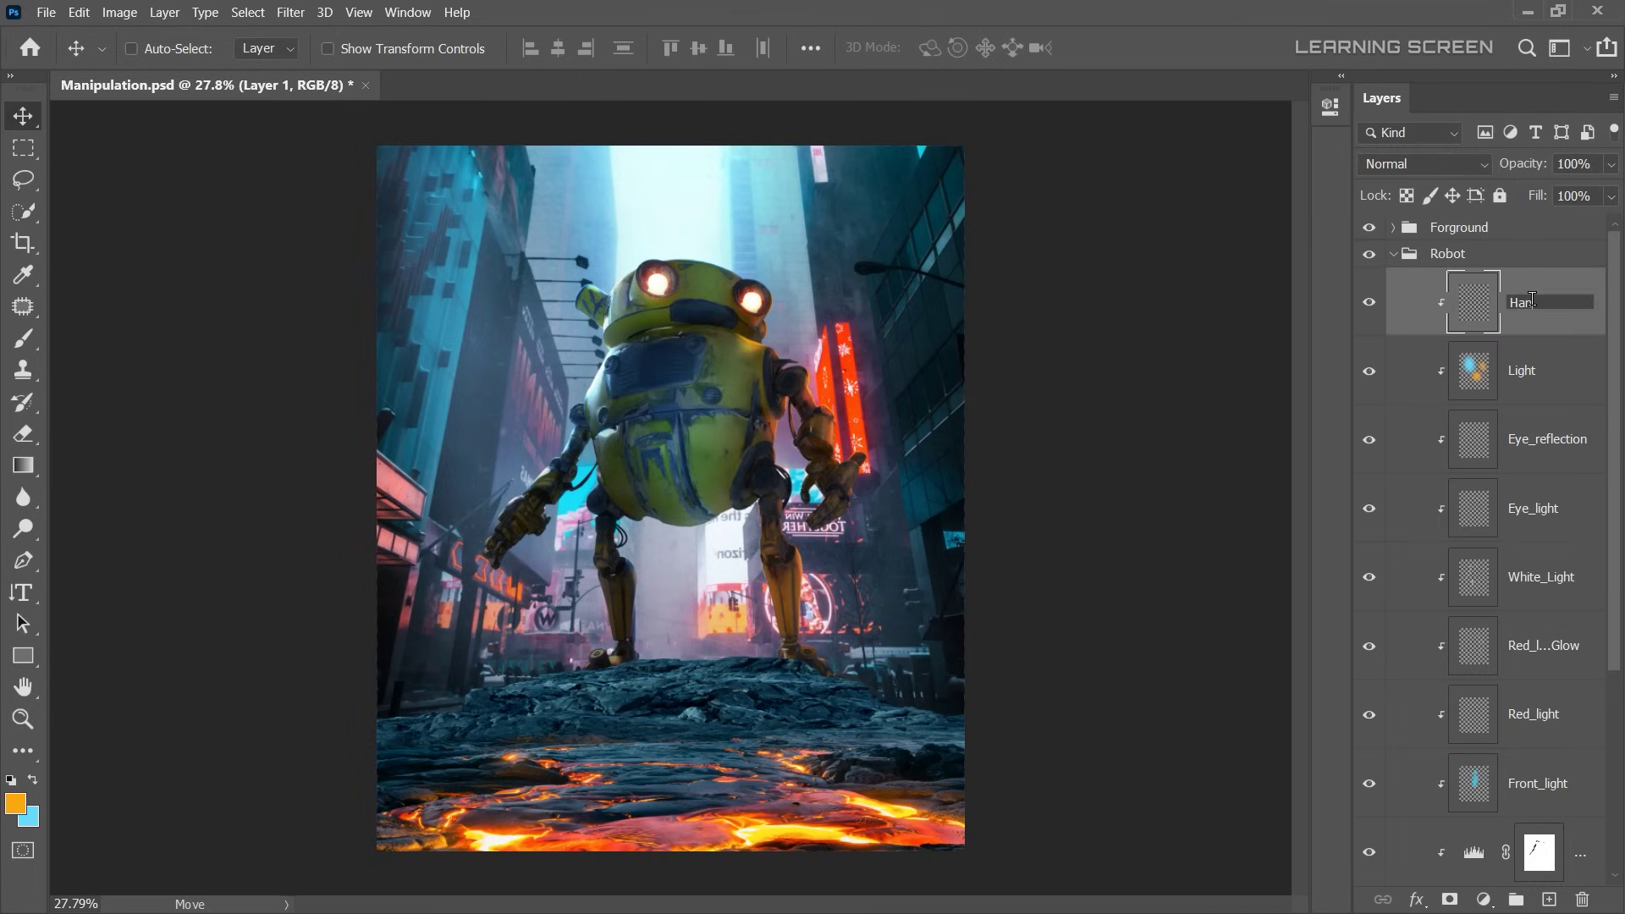
pyautogui.scroll(20, 528, 552)
# - Dab a bright yellow glow onto the robot's left hand
pyautogui.press('b')
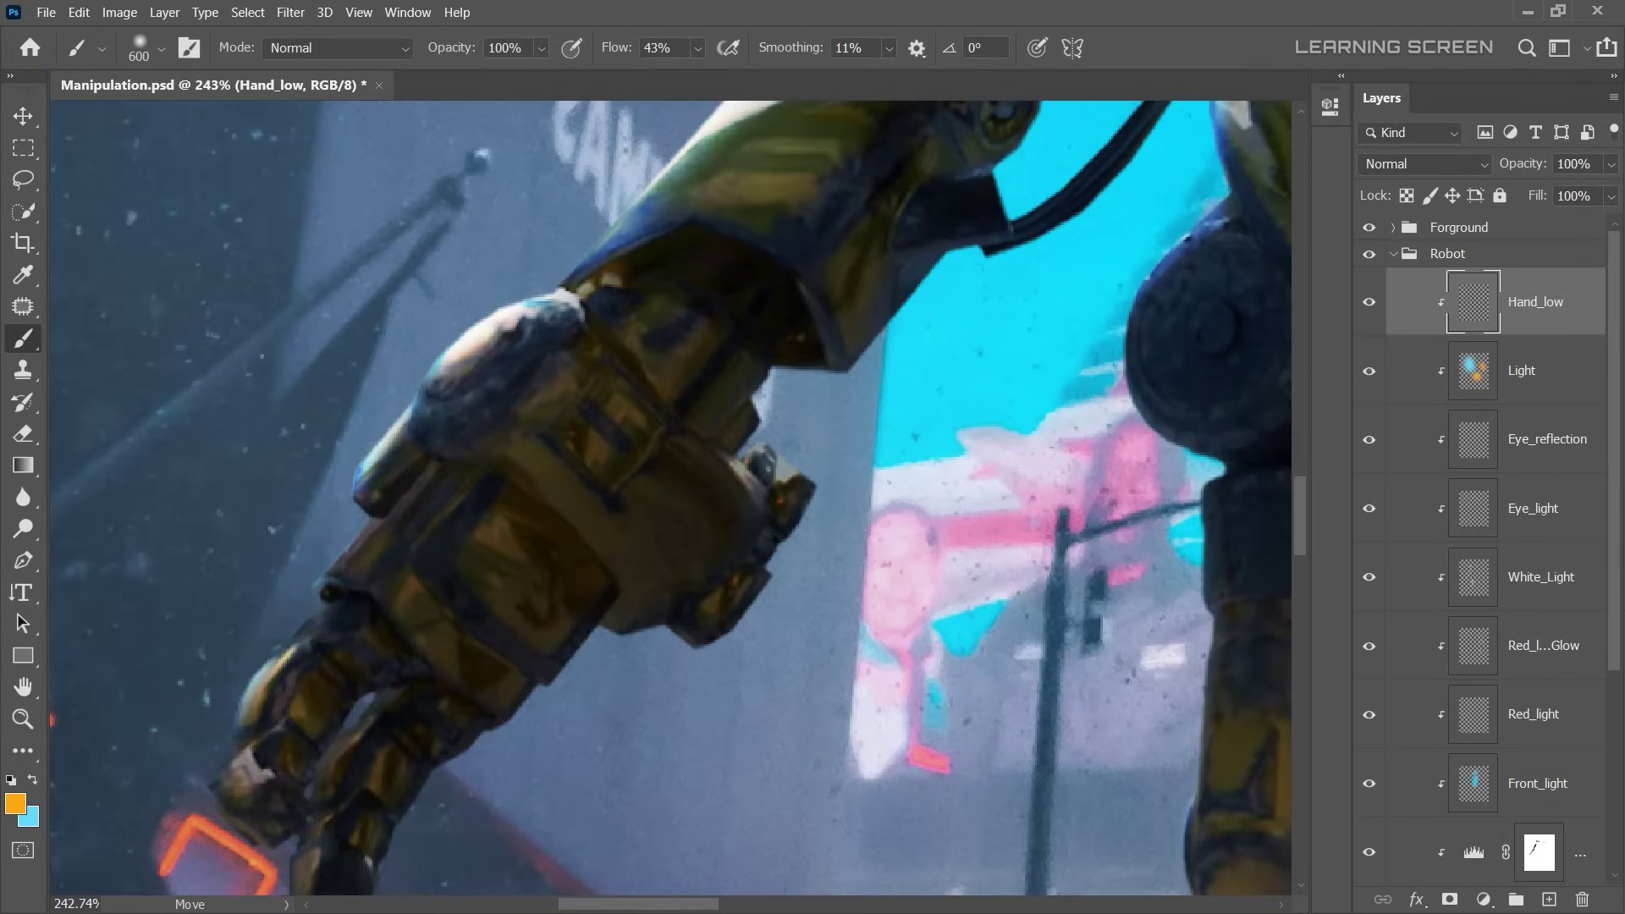
pyautogui.click(15, 804)
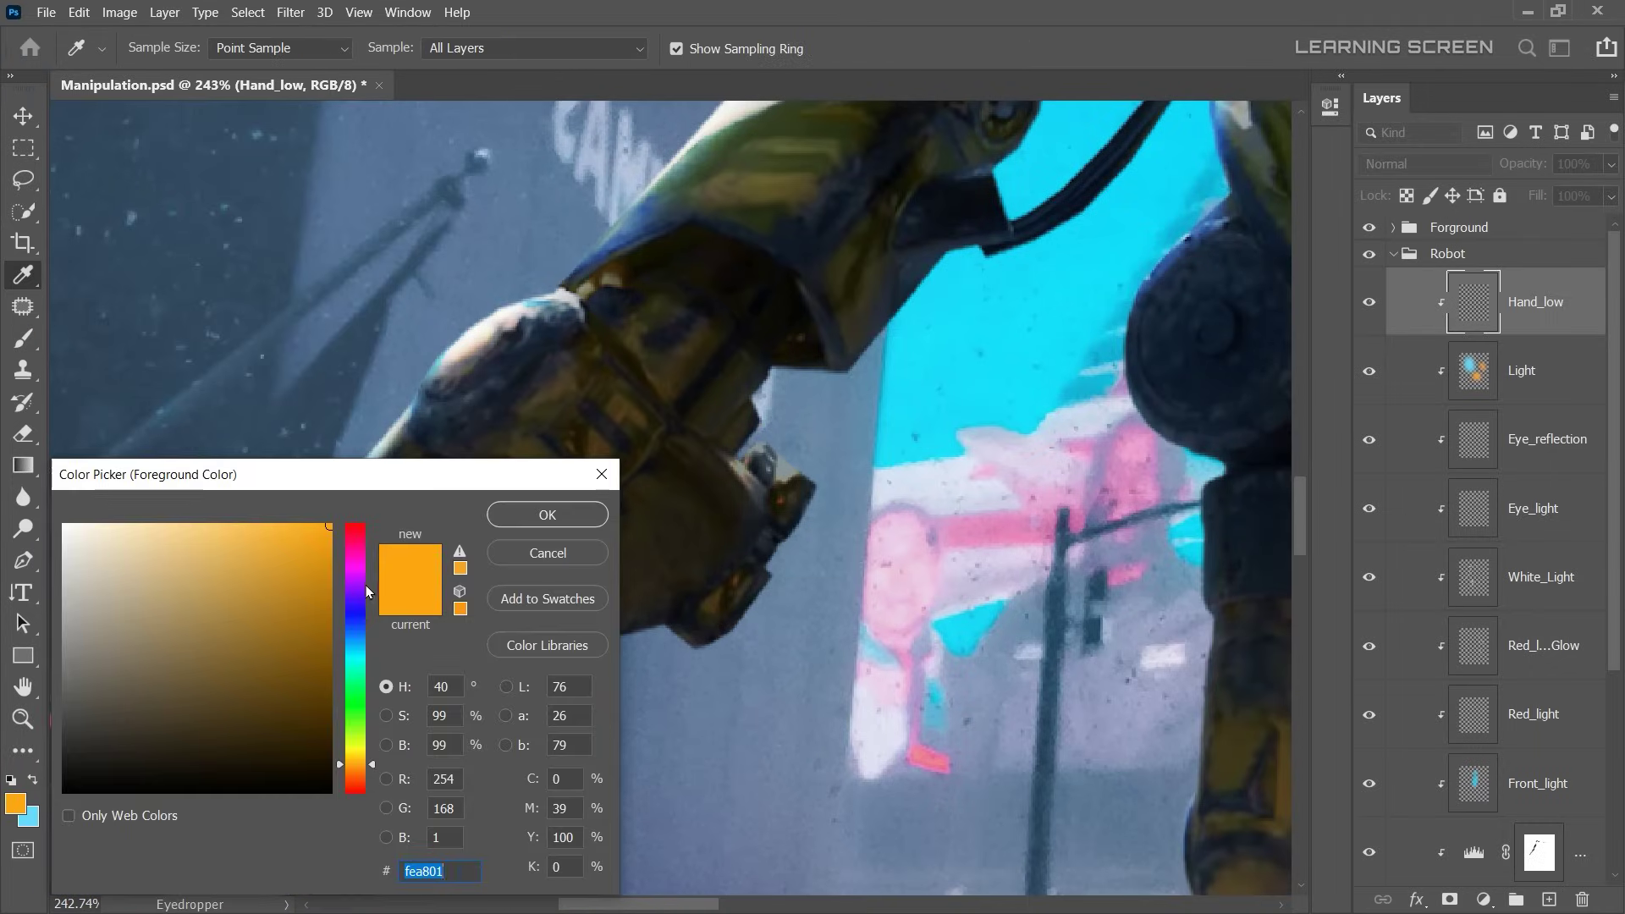
pyautogui.click(353, 761)
pyautogui.click(544, 511)
pyautogui.click(550, 423)
pyautogui.scroll(-5, 592, 453)
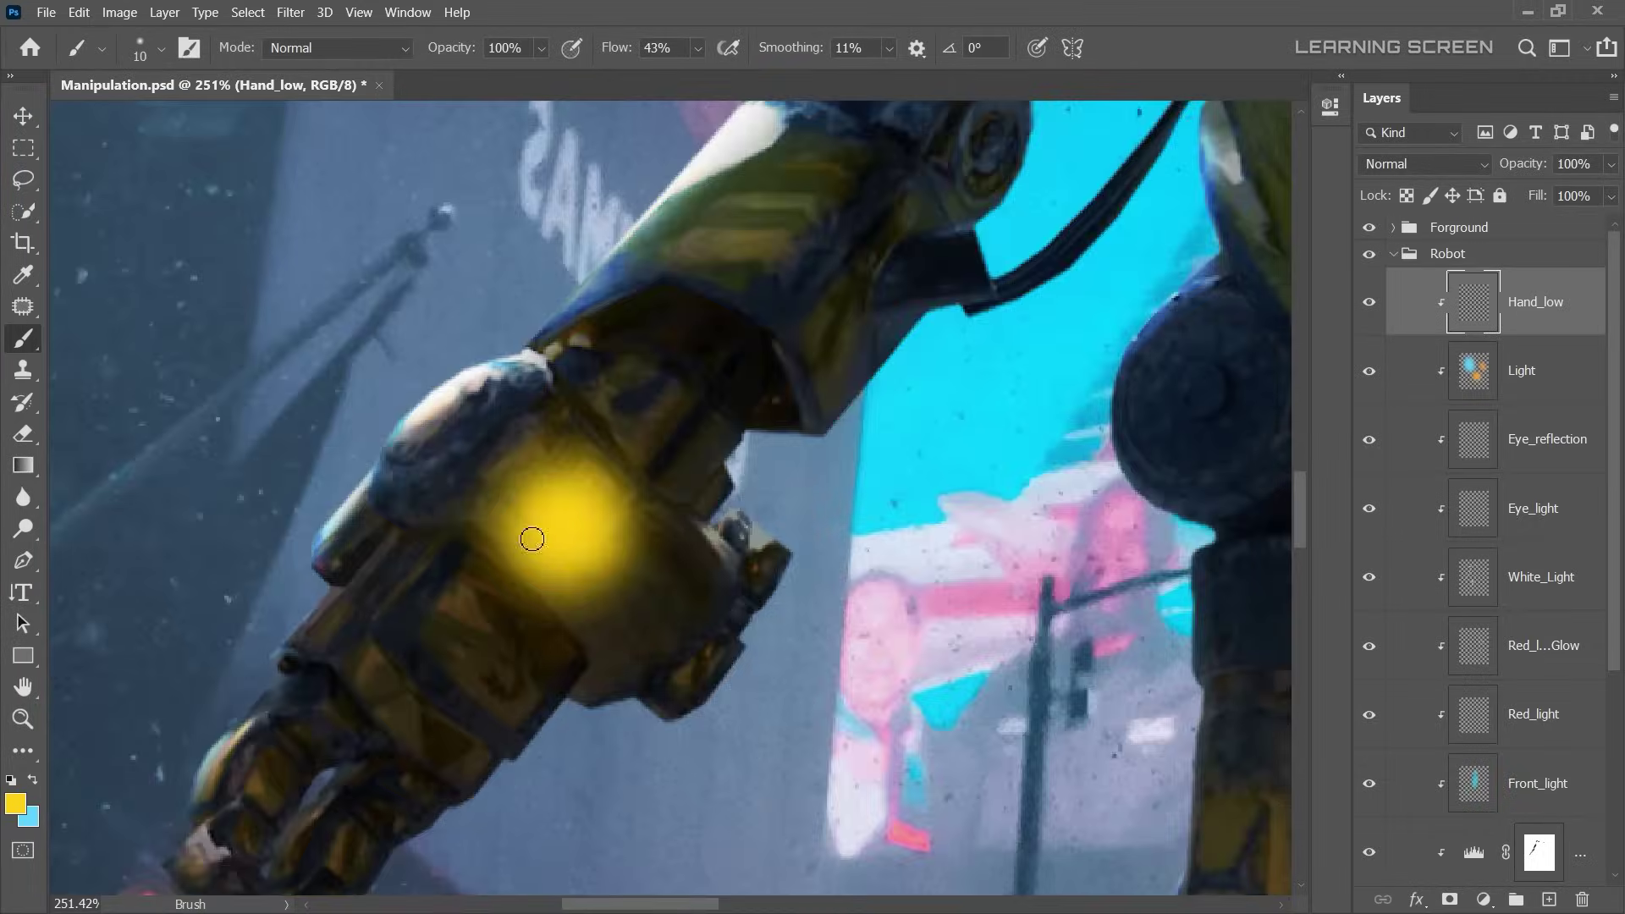
# - Add another layer above Hand_low and choose an orange colour
pyautogui.click(1549, 899)
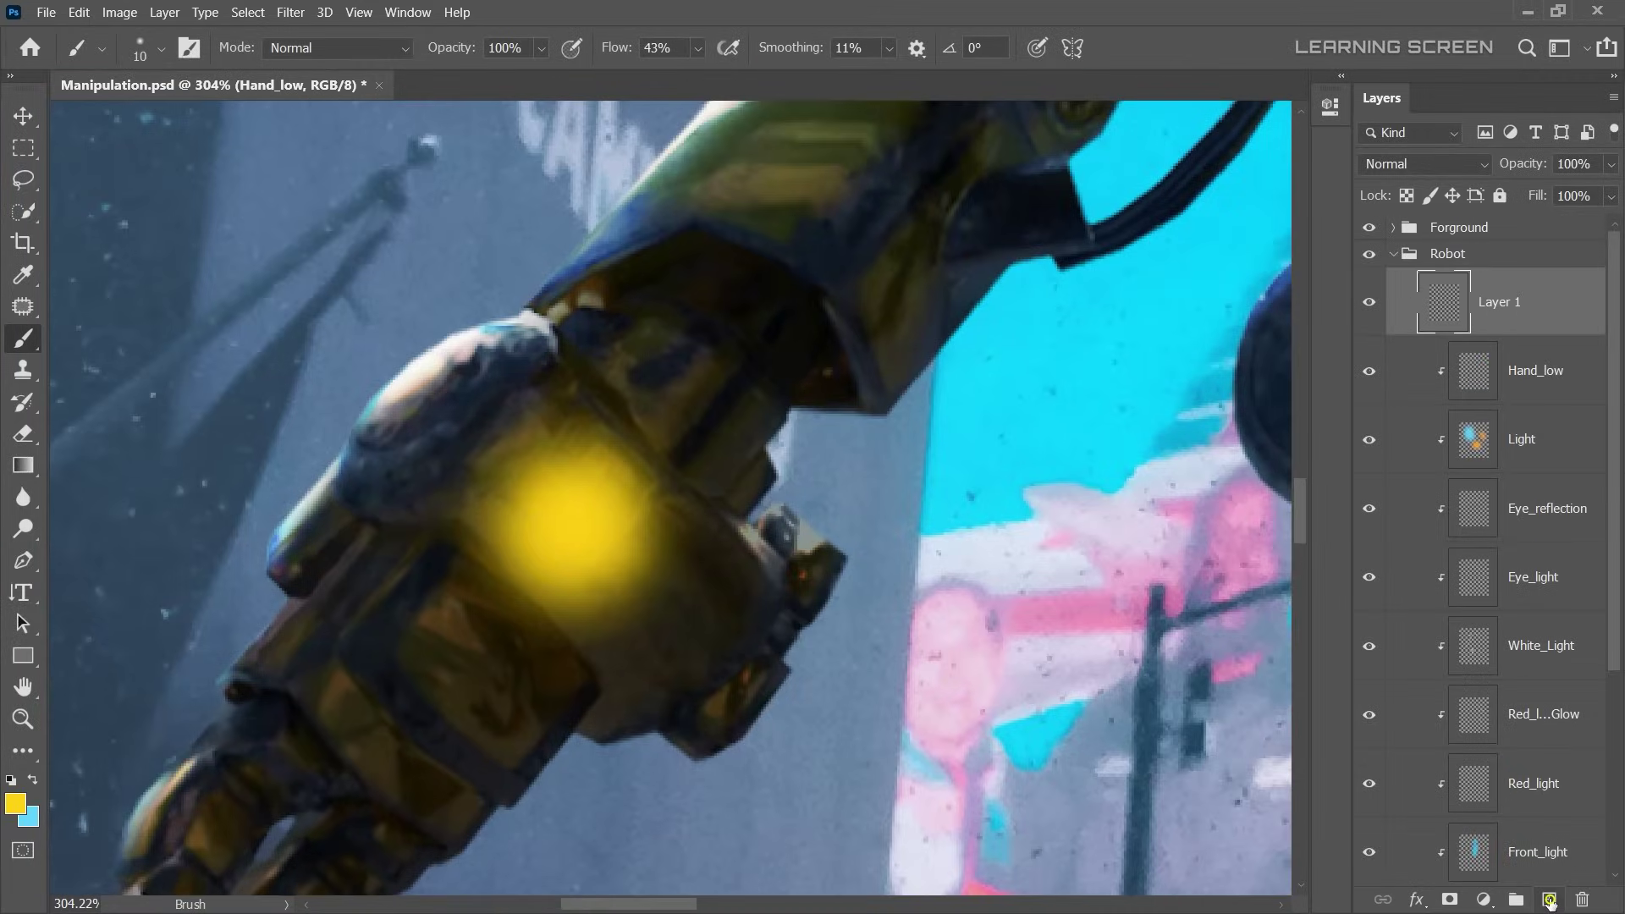
pyautogui.click(16, 804)
pyautogui.click(352, 799)
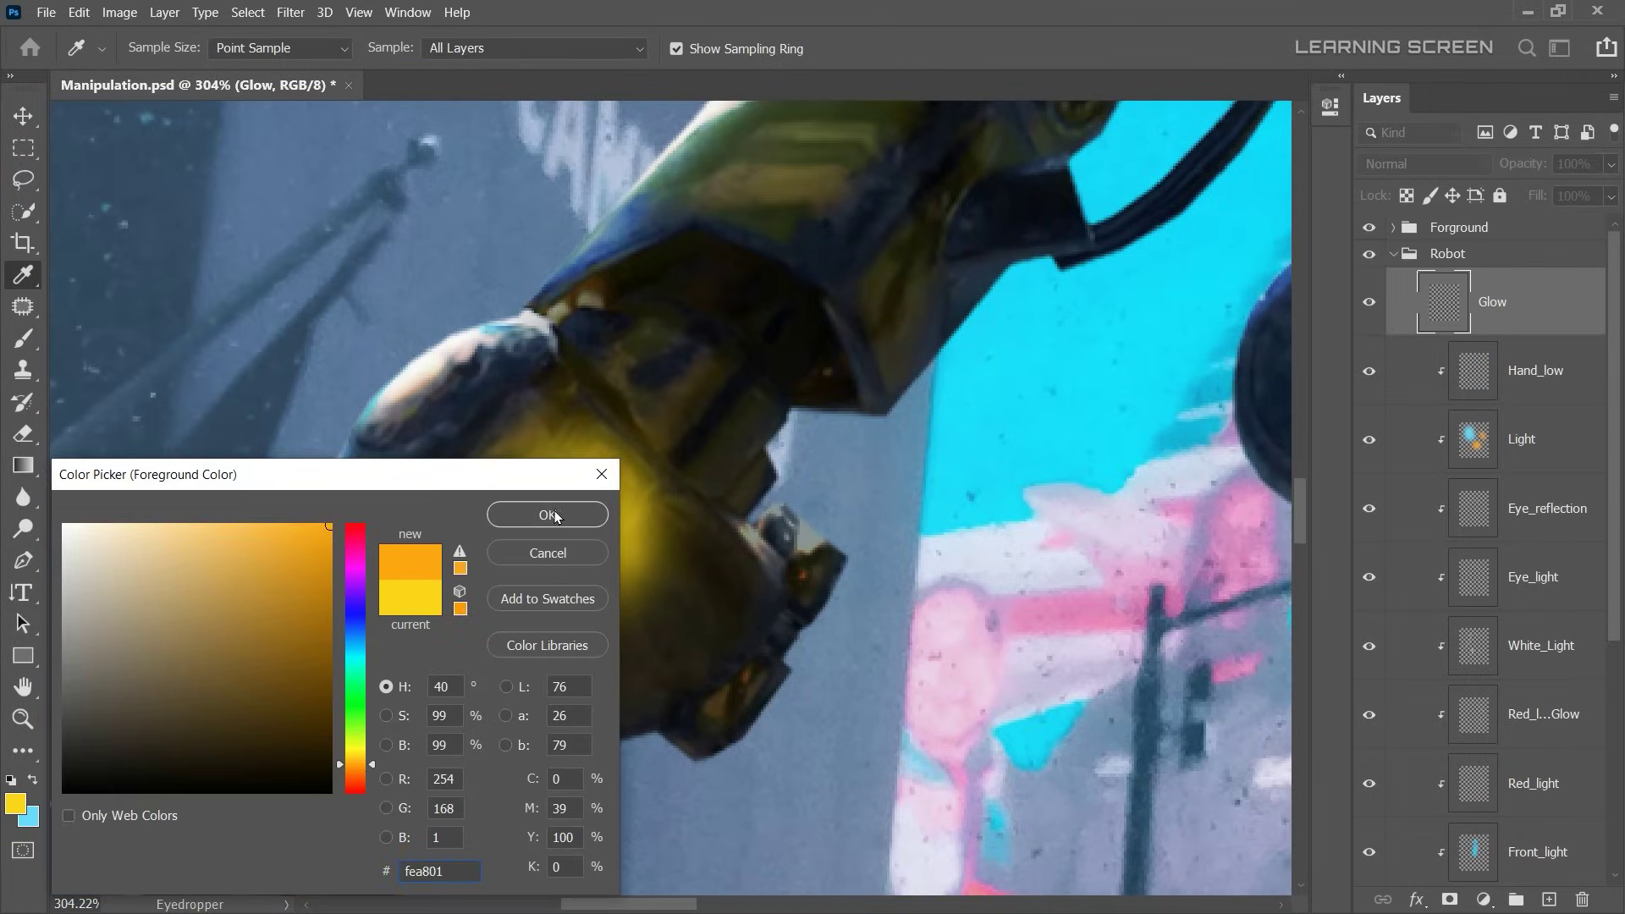
pyautogui.click(551, 515)
# - Set the Hand_low layer to Color Dodge
pyautogui.click(1523, 369)
pyautogui.click(1426, 163)
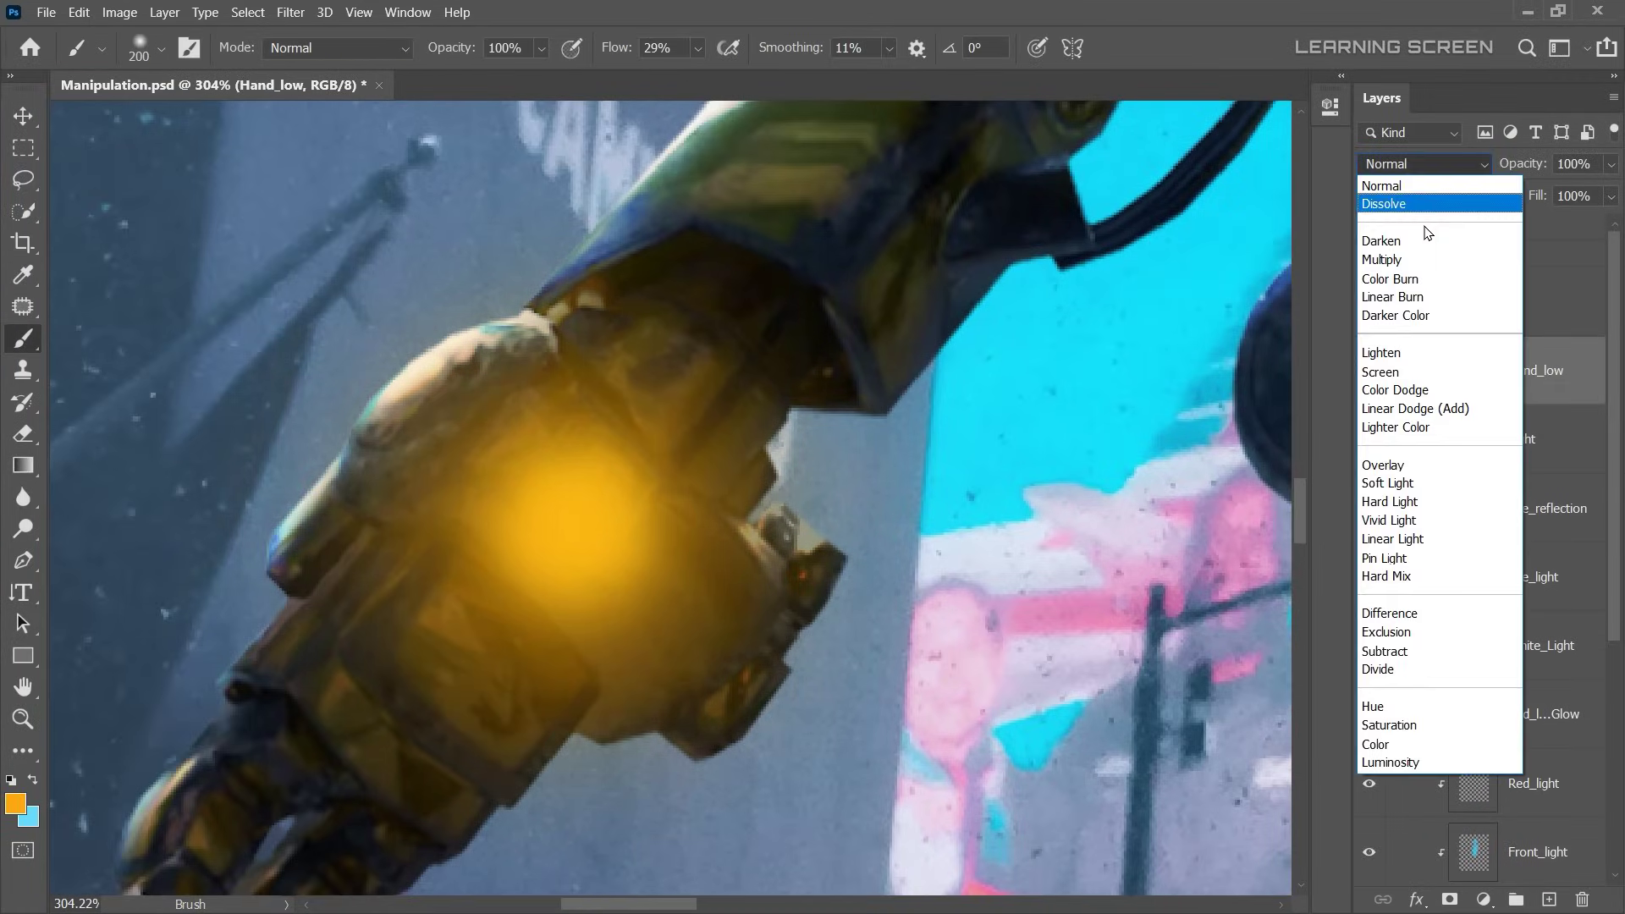
pyautogui.click(1390, 391)
# - Select the Glow layer and shrink the brush to 125 around the glowing hand
pyautogui.click(1497, 321)
pyautogui.keyDown('alt'); pyautogui.scroll(-5, 669, 499); pyautogui.keyUp('alt')
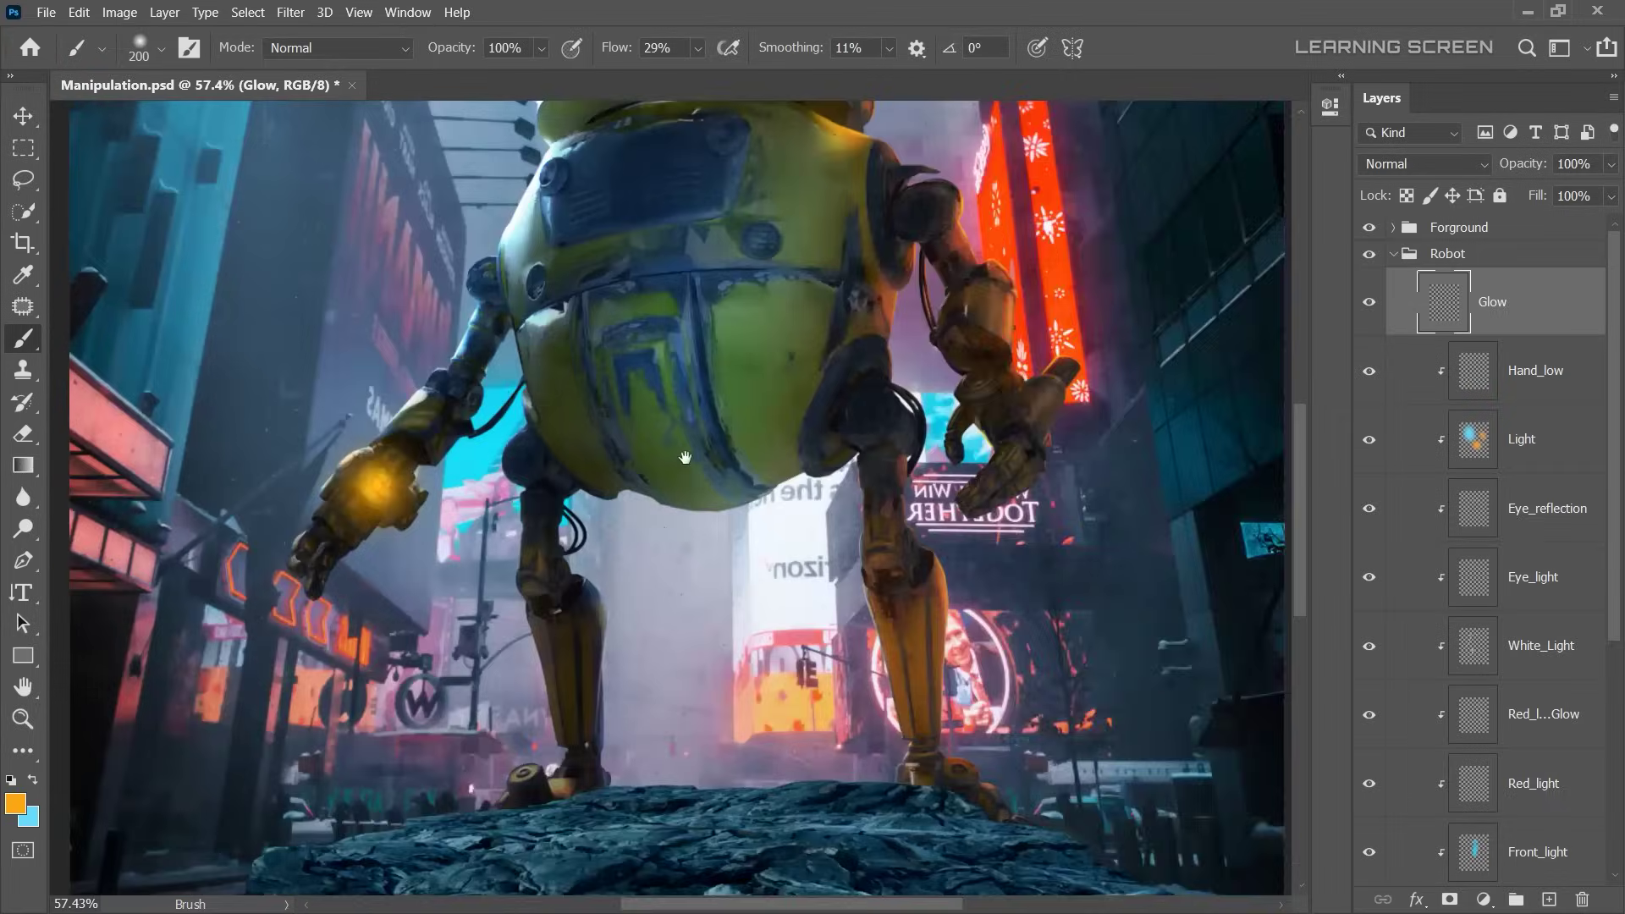
pyautogui.keyDown('alt'); pyautogui.scroll(6, 668, 499); pyautogui.keyUp('alt')
pyautogui.press('[')
pyautogui.press('[')
pyautogui.press('[')
pyautogui.scroll(-5, 669, 423)
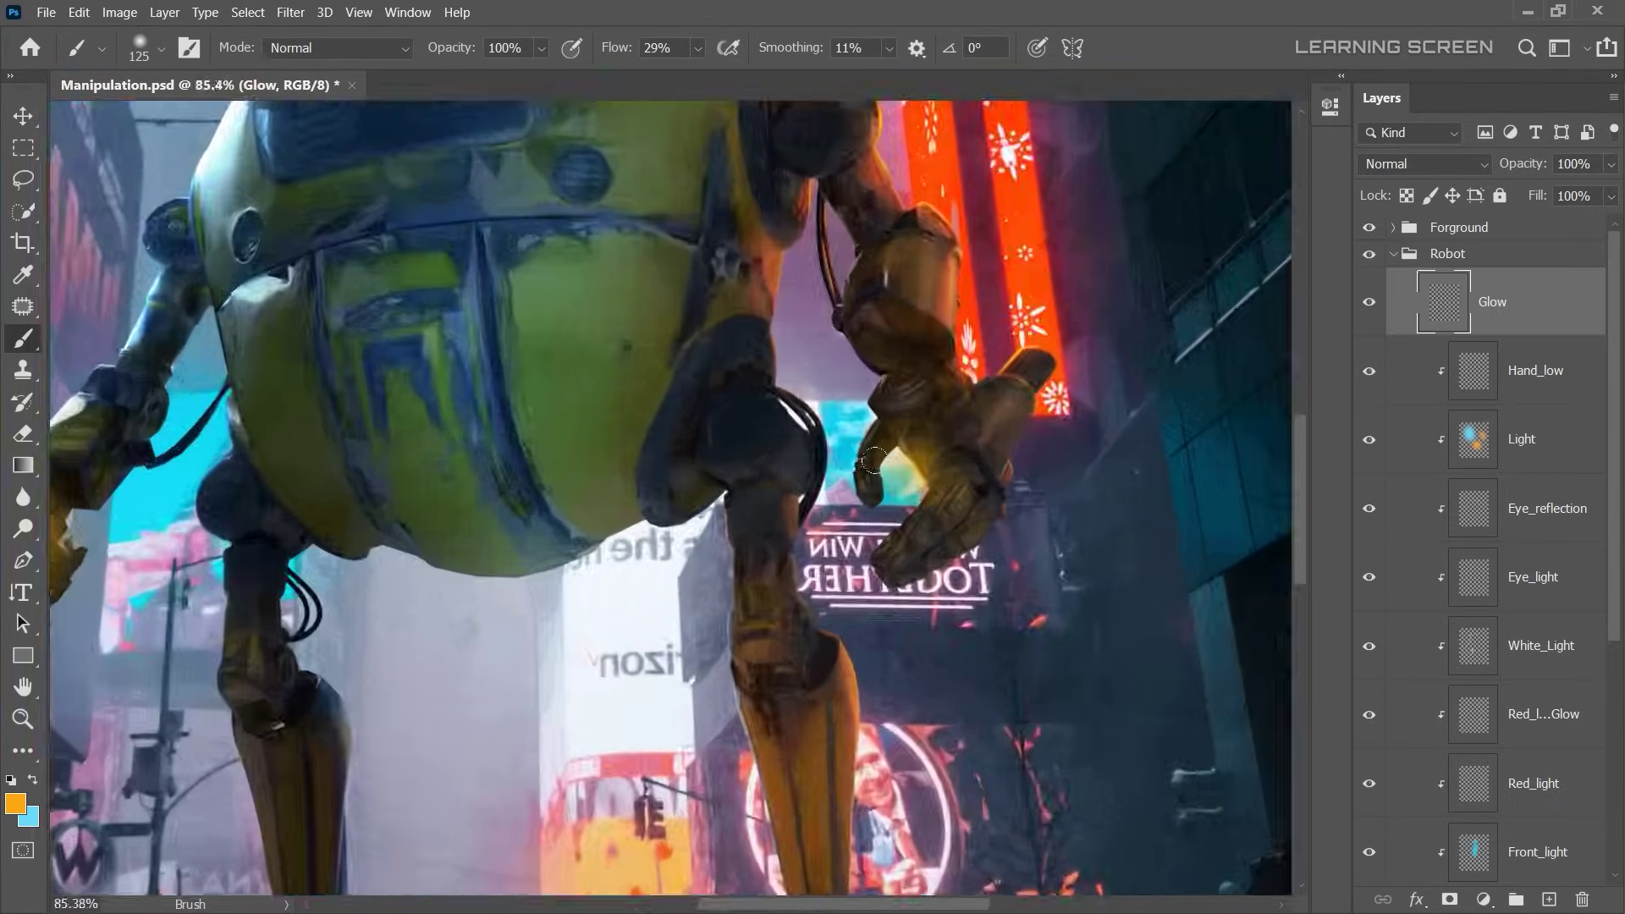
pyautogui.scroll(3, 670, 423)
pyautogui.moveTo(669, 423); pyautogui.dragTo(1016, 356)
# - On a new layer above Glow, paint a near-white glow at the hand's centre with a 50 brush
pyautogui.click(1549, 899)
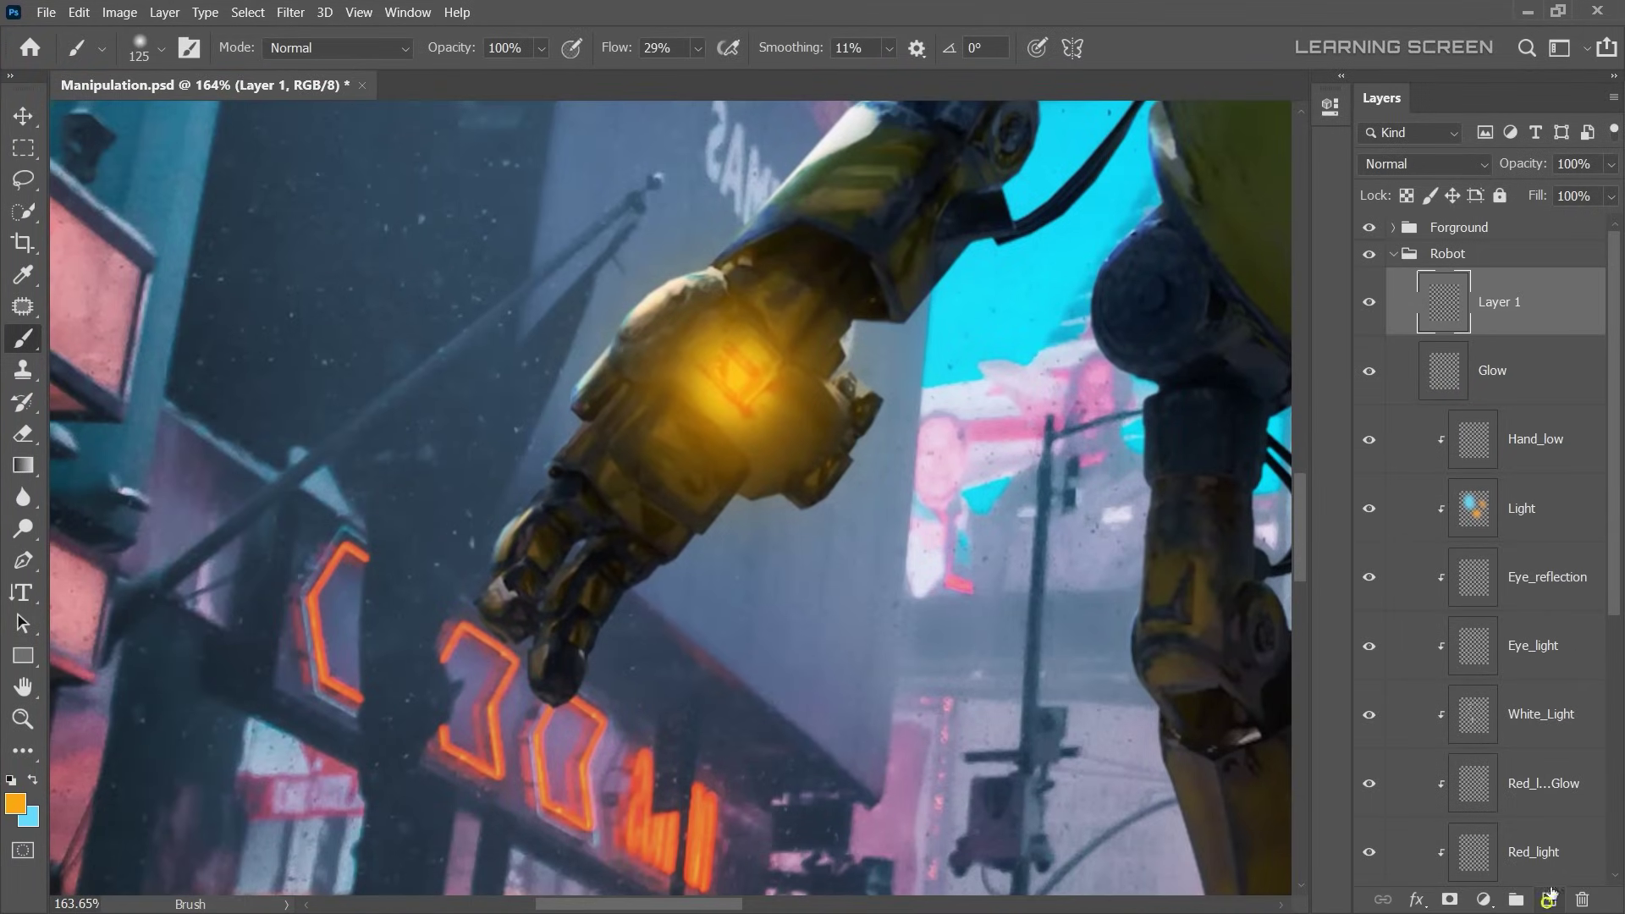
pyautogui.click(16, 804)
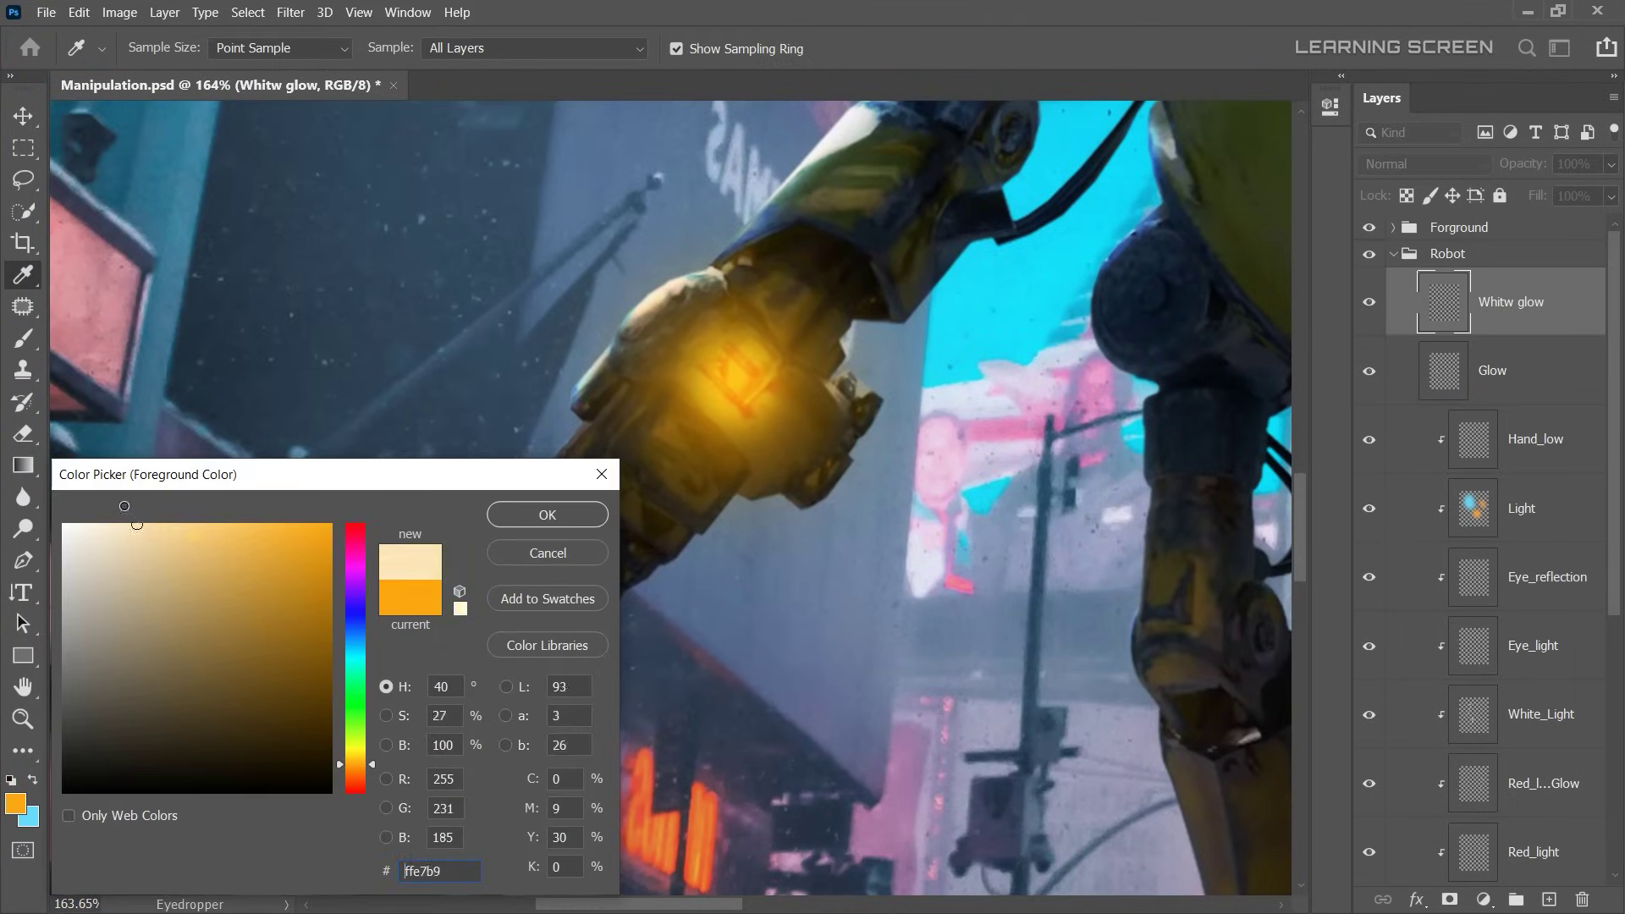
pyautogui.click(61, 527)
pyautogui.click(544, 511)
pyautogui.keyDown('alt'); pyautogui.scroll(5, 736, 380); pyautogui.keyUp('alt')
pyautogui.press('[')
pyautogui.press('[')
pyautogui.press('[')
pyautogui.moveTo(736, 381); pyautogui.dragTo(745, 347)
pyautogui.keyDown('alt'); pyautogui.scroll(-5, 683, 298); pyautogui.keyUp('alt')
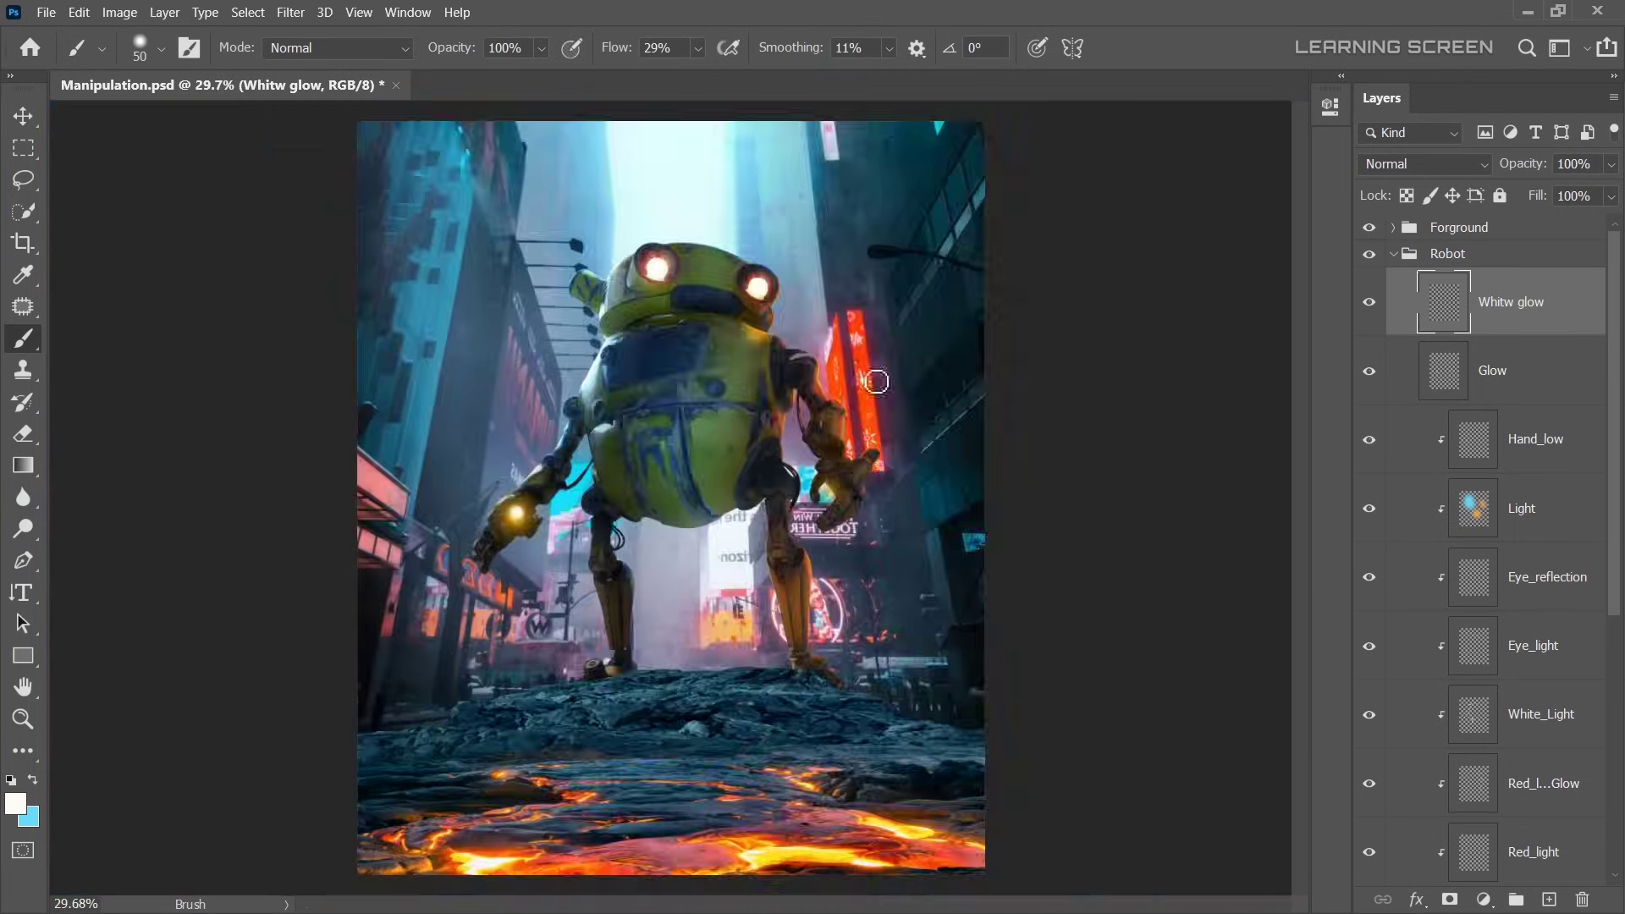
# - Zoom around the hand, shrinking the brush and then restoring it to 50
pyautogui.keyDown('alt'); pyautogui.scroll(6, 885, 576); pyautogui.keyUp('alt')
pyautogui.press('[')
pyautogui.press('[')
pyautogui.press('[')
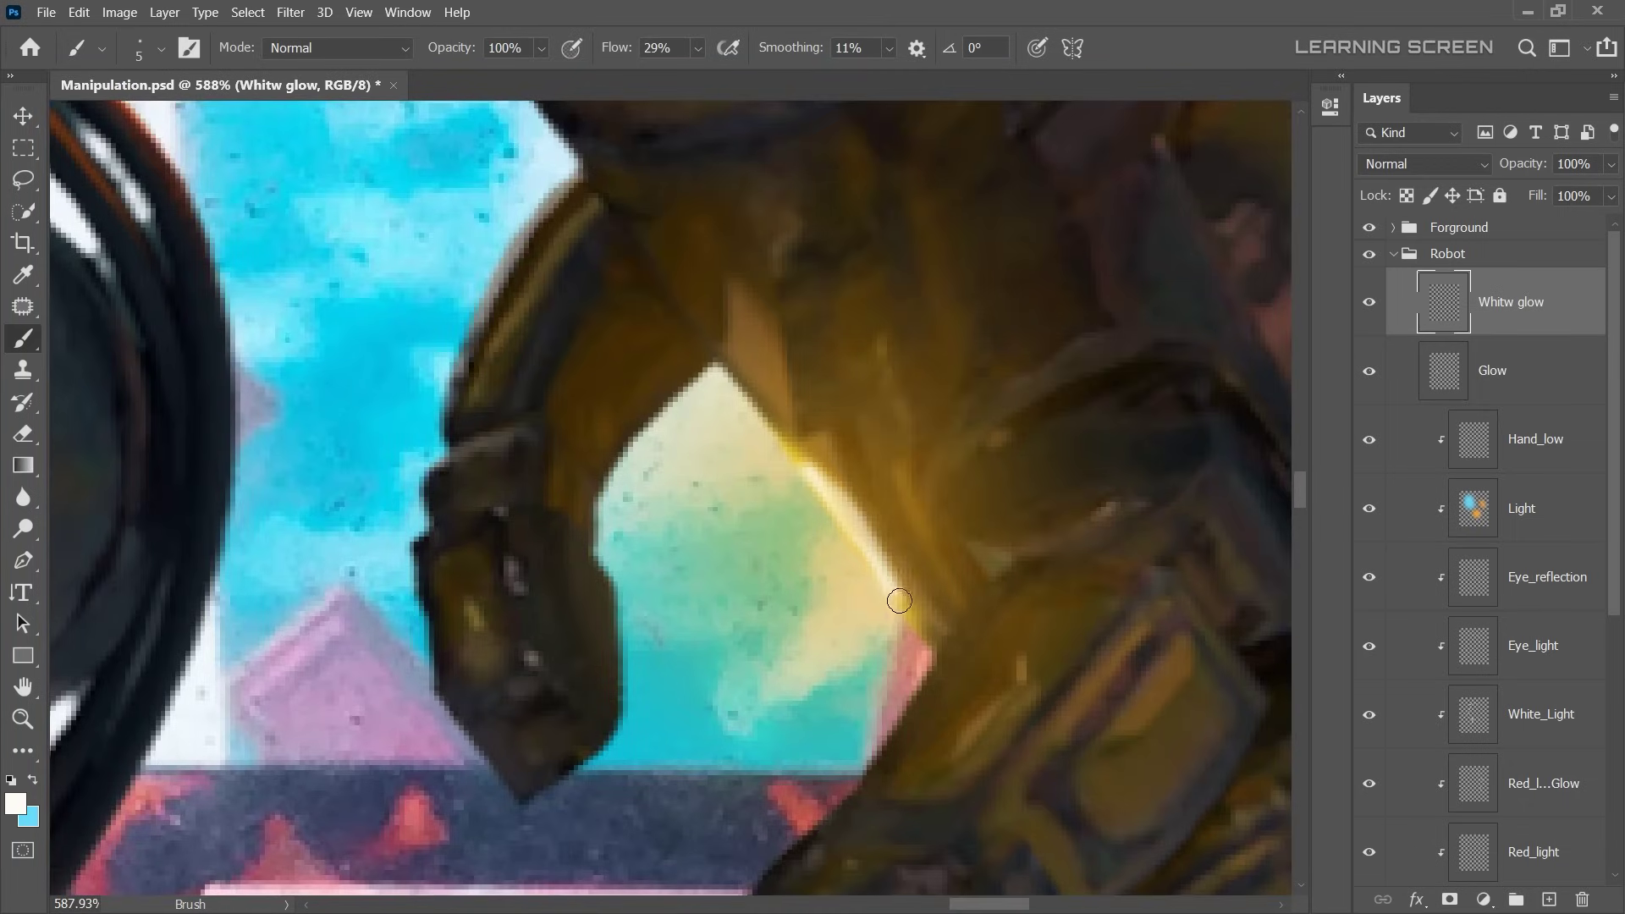
pyautogui.keyDown('alt'); pyautogui.scroll(-3, 993, 591); pyautogui.keyUp('alt')
pyautogui.keyDown('alt'); pyautogui.scroll(-2, 979, 573); pyautogui.keyUp('alt')
pyautogui.keyDown('alt'); pyautogui.scroll(-4, 979, 572); pyautogui.keyUp('alt')
pyautogui.keyDown('alt'); pyautogui.scroll(4, 459, 566); pyautogui.keyUp('alt')
pyautogui.press(']')
pyautogui.press(']')
pyautogui.press(']')
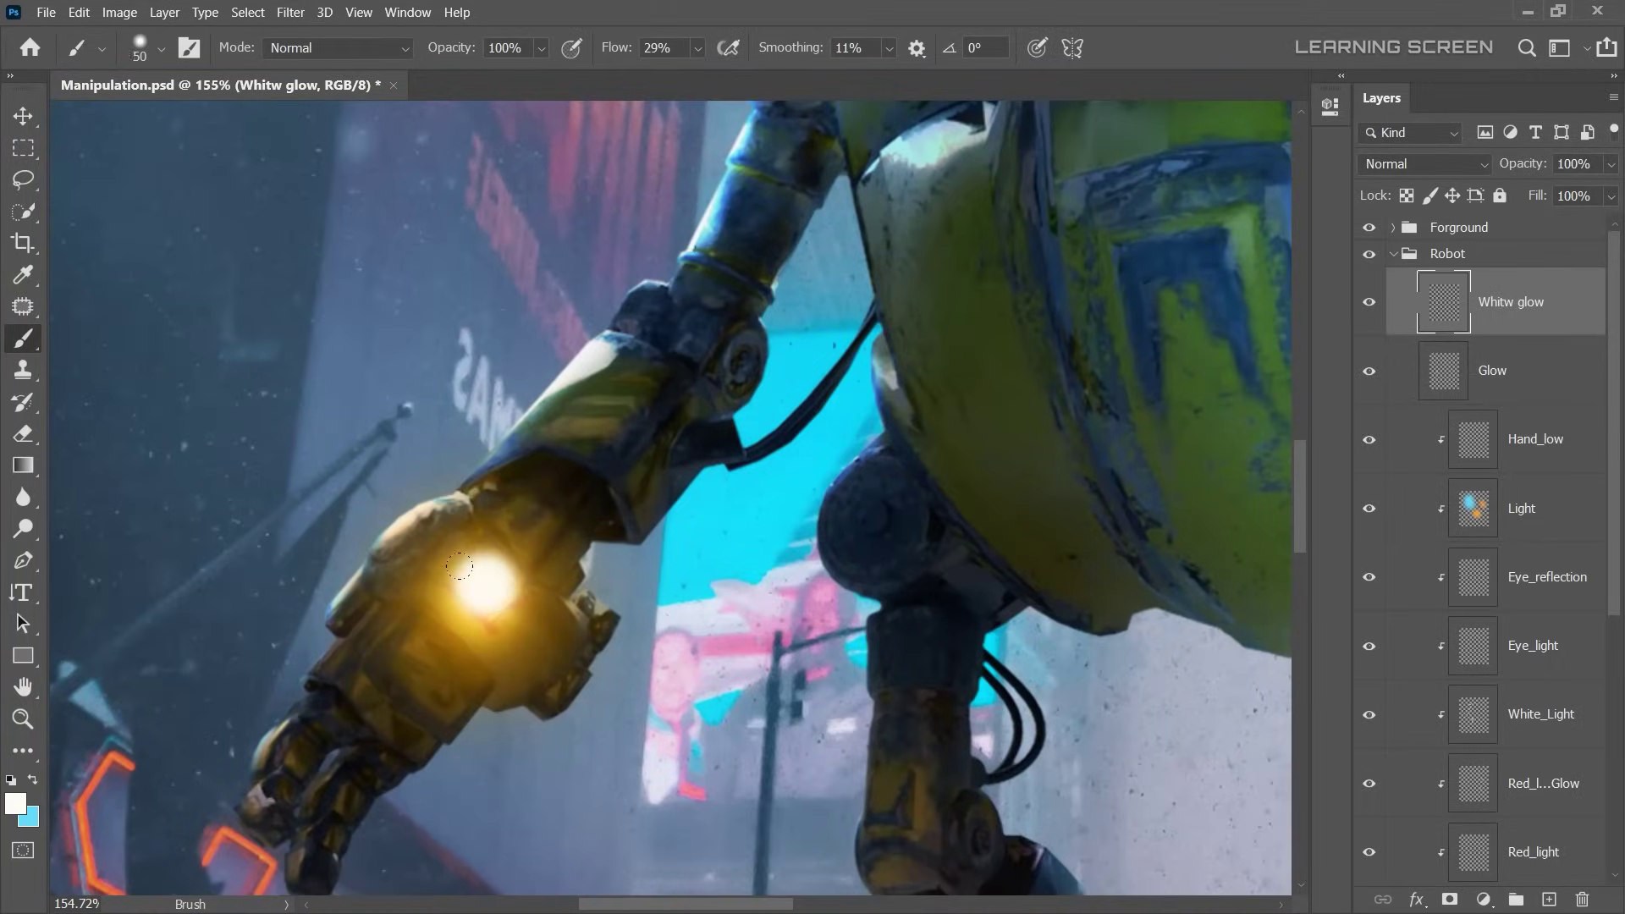
# - Add an Orange_glow layer and paint an orange halo around the hand with a 150 brush, undoing one stroke
pyautogui.click(1555, 903)
pyautogui.doubleClick(1503, 306)
pyautogui.write('Orange_glow')
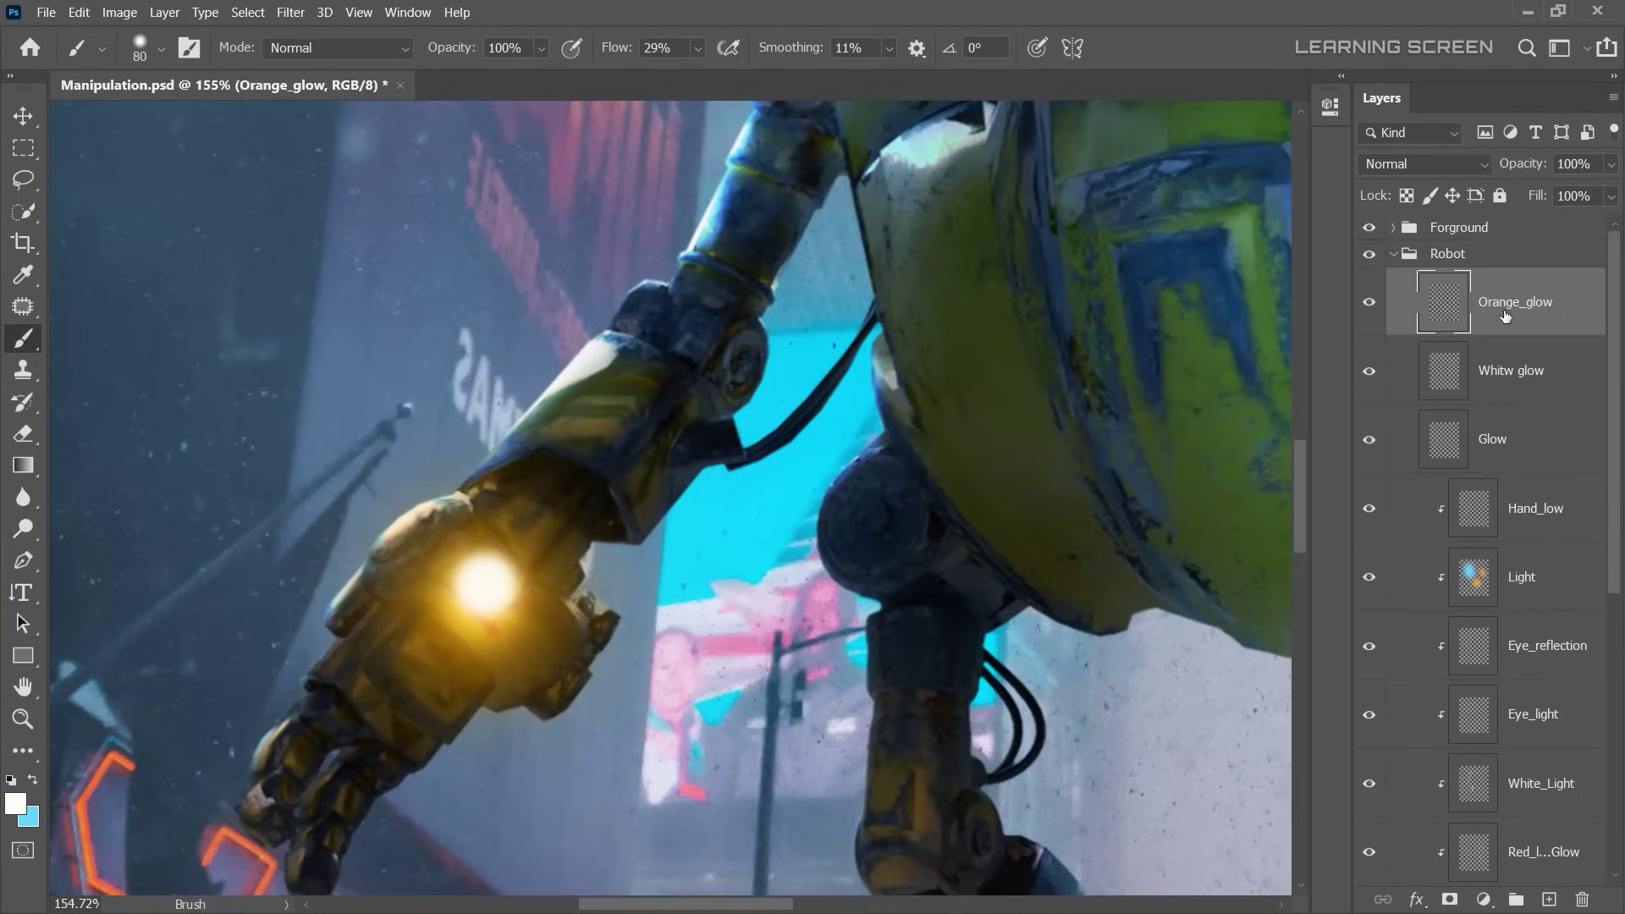
pyautogui.click(15, 802)
pyautogui.click(325, 532)
pyautogui.click(536, 511)
pyautogui.press(']')
pyautogui.press(']')
pyautogui.press(']')
pyautogui.moveTo(486, 584); pyautogui.dragTo(414, 501)
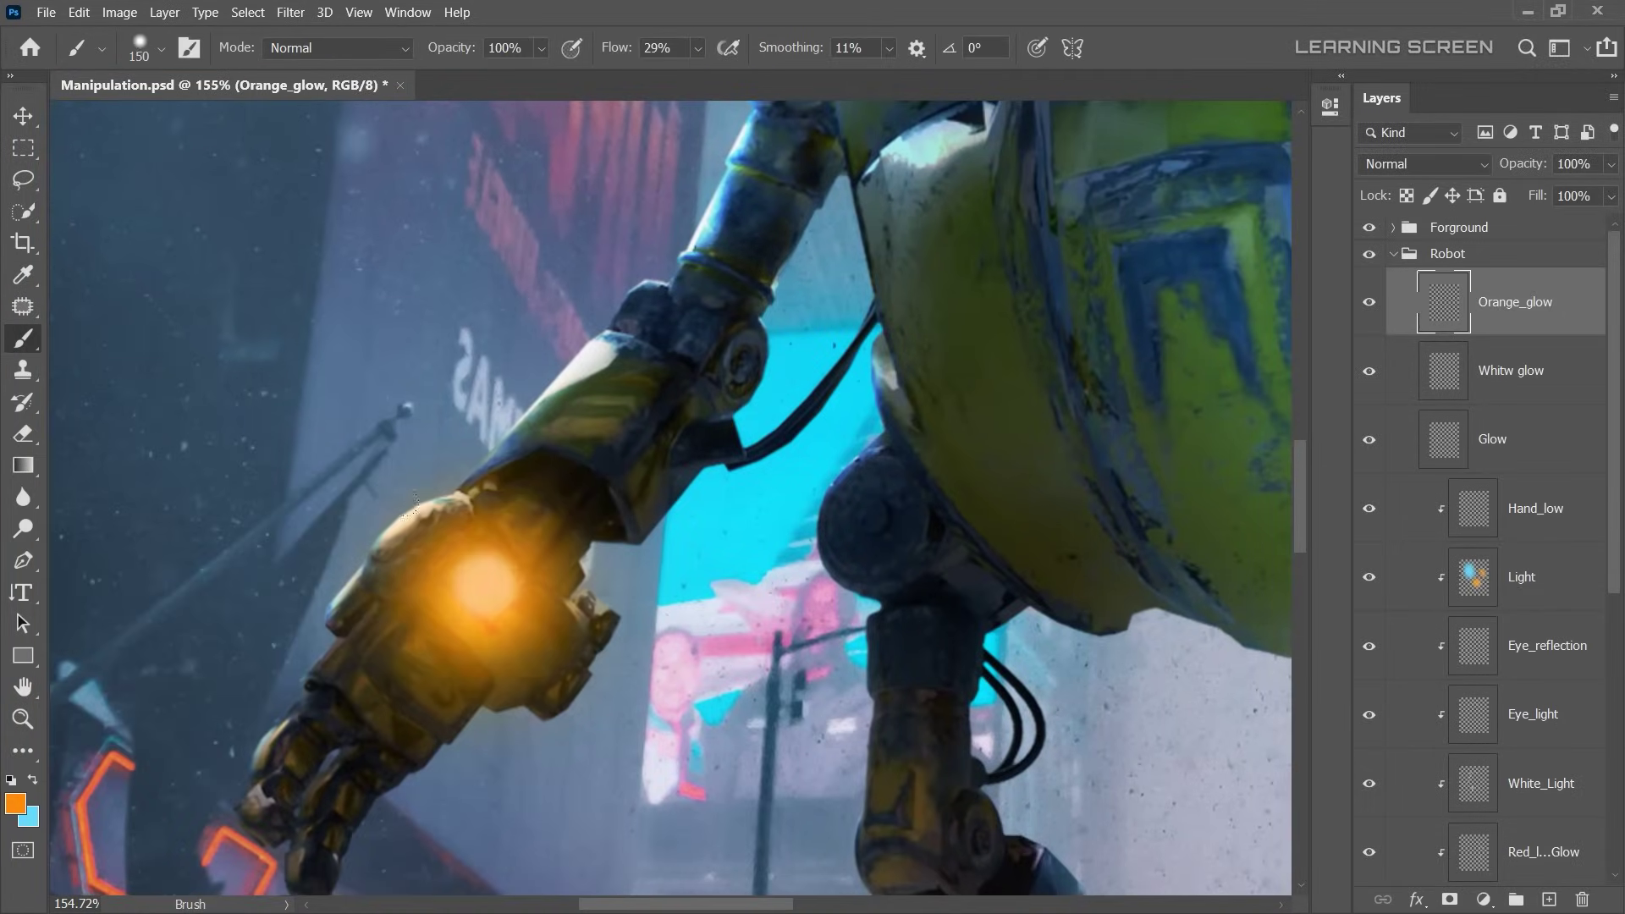
pyautogui.keyDown('alt'); pyautogui.scroll(1, 485, 580); pyautogui.keyUp('alt')
pyautogui.hotkey('ctrl', 'z')
pyautogui.scroll(-5, 445, 542)
# - Set the Orange_glow layer's blend mode to Overlay and make the brush smaller
pyautogui.click(1426, 164)
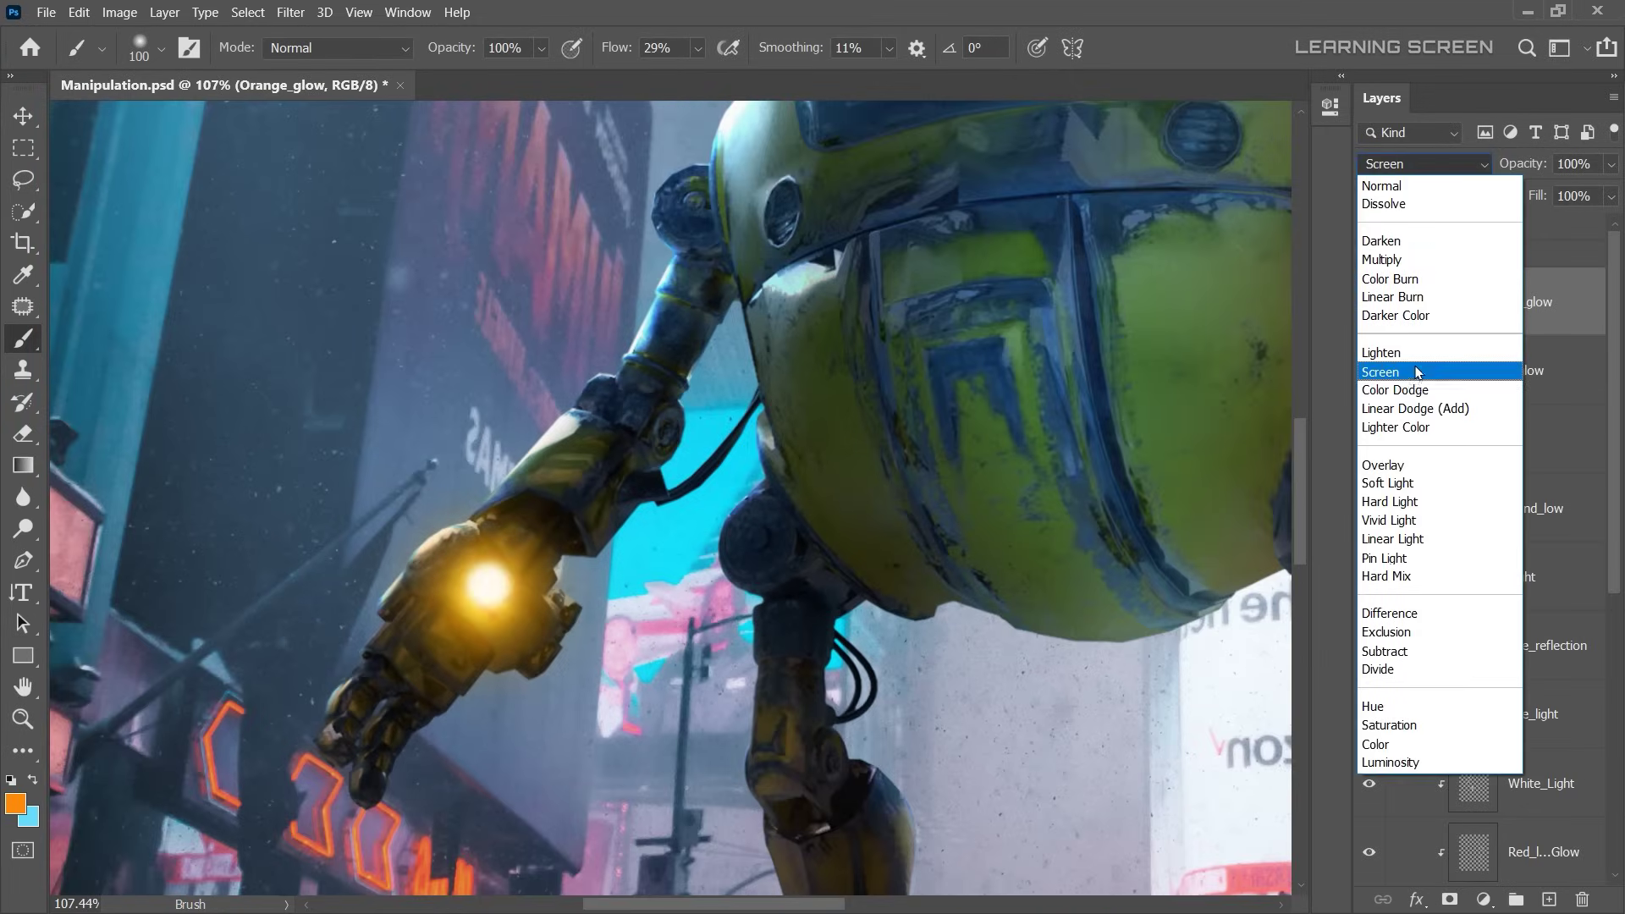
pyautogui.click(1404, 460)
pyautogui.click(1368, 302)
pyautogui.scroll(-2, 677, 507)
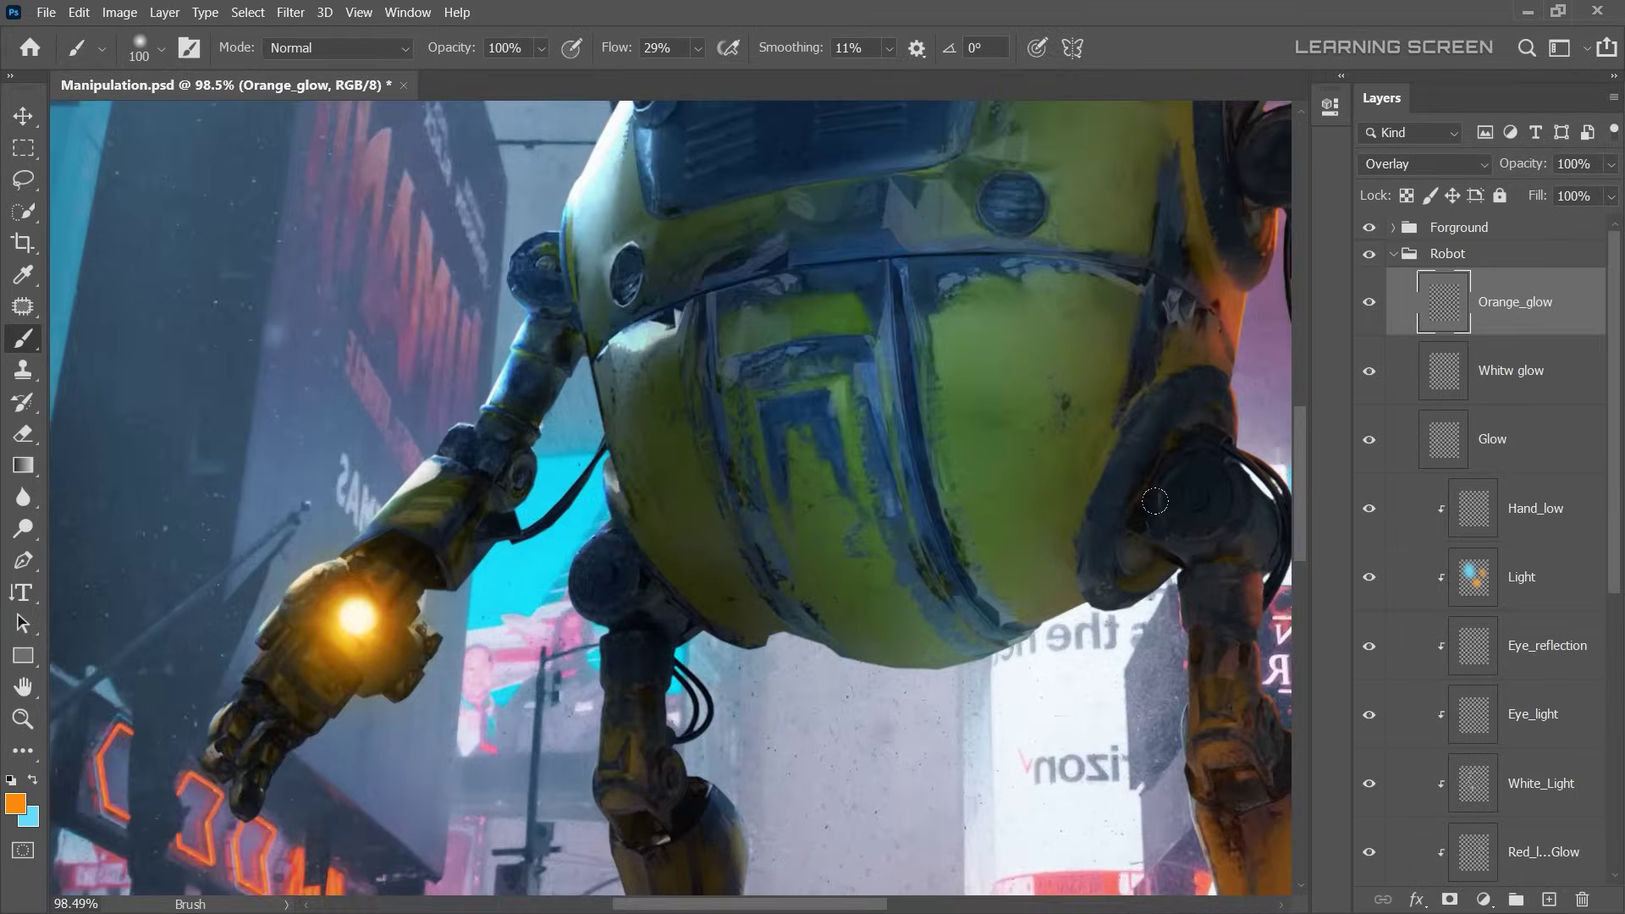
pyautogui.scroll(3, 1012, 577)
pyautogui.press('[')
pyautogui.press('[')
pyautogui.press('[')
pyautogui.scroll(-4, 1012, 576)
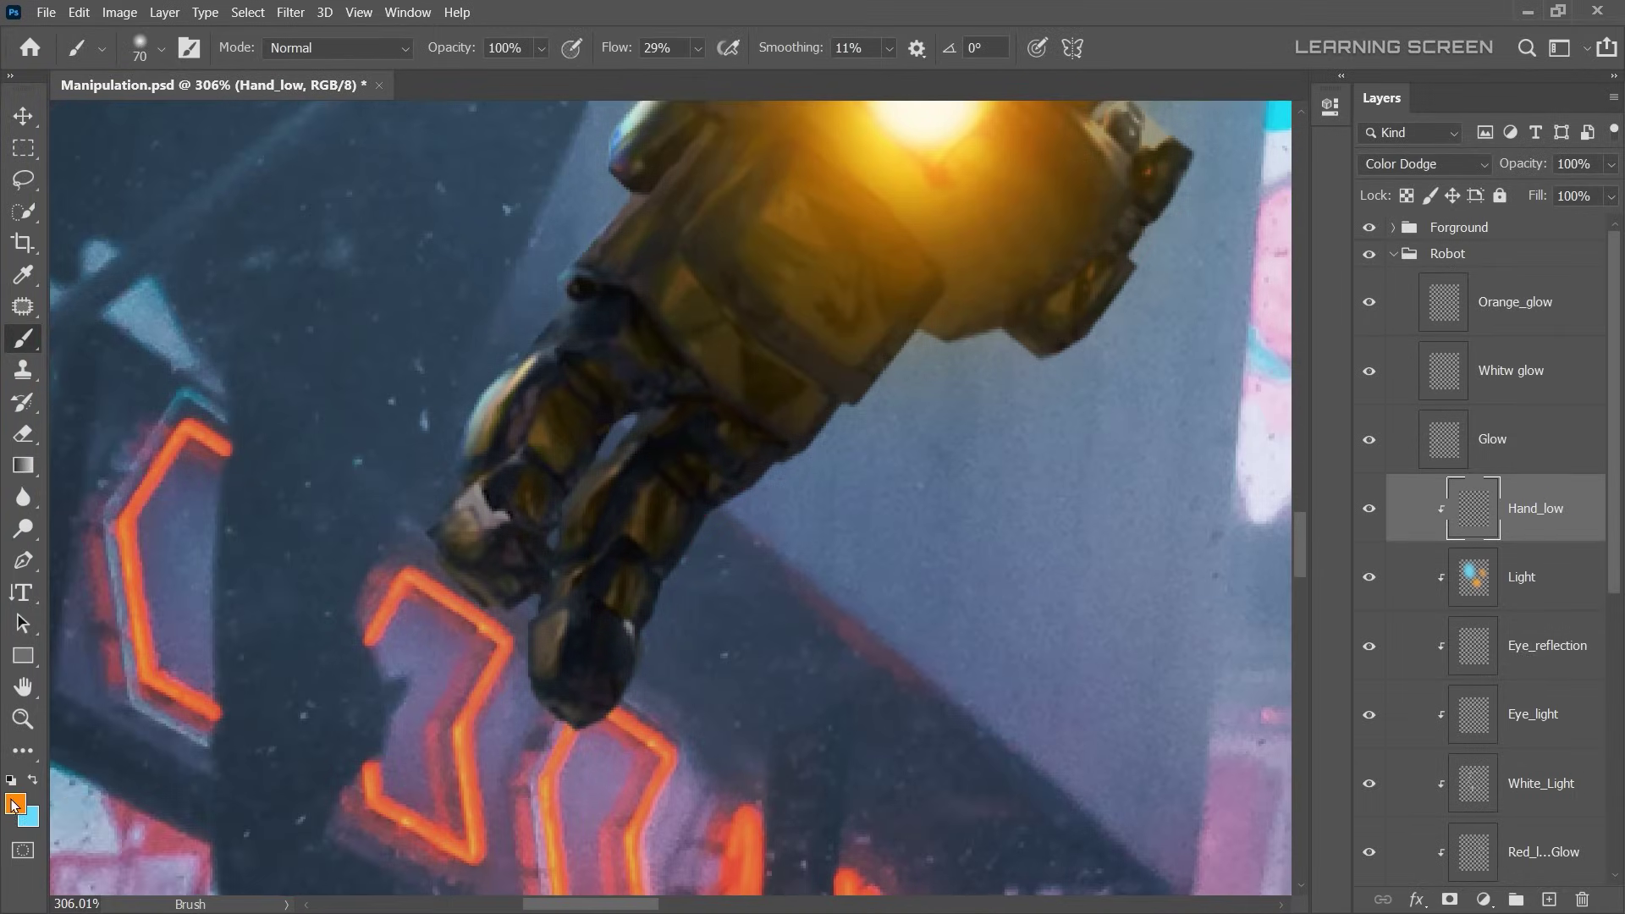
# - On Hand_low, undo earlier strokes and paint yellow highlights on the robot's hand
pyautogui.click(15, 804)
pyautogui.click(354, 757)
pyautogui.press('Return')
pyautogui.press('b')
pyautogui.hotkey('ctrl', 'z')
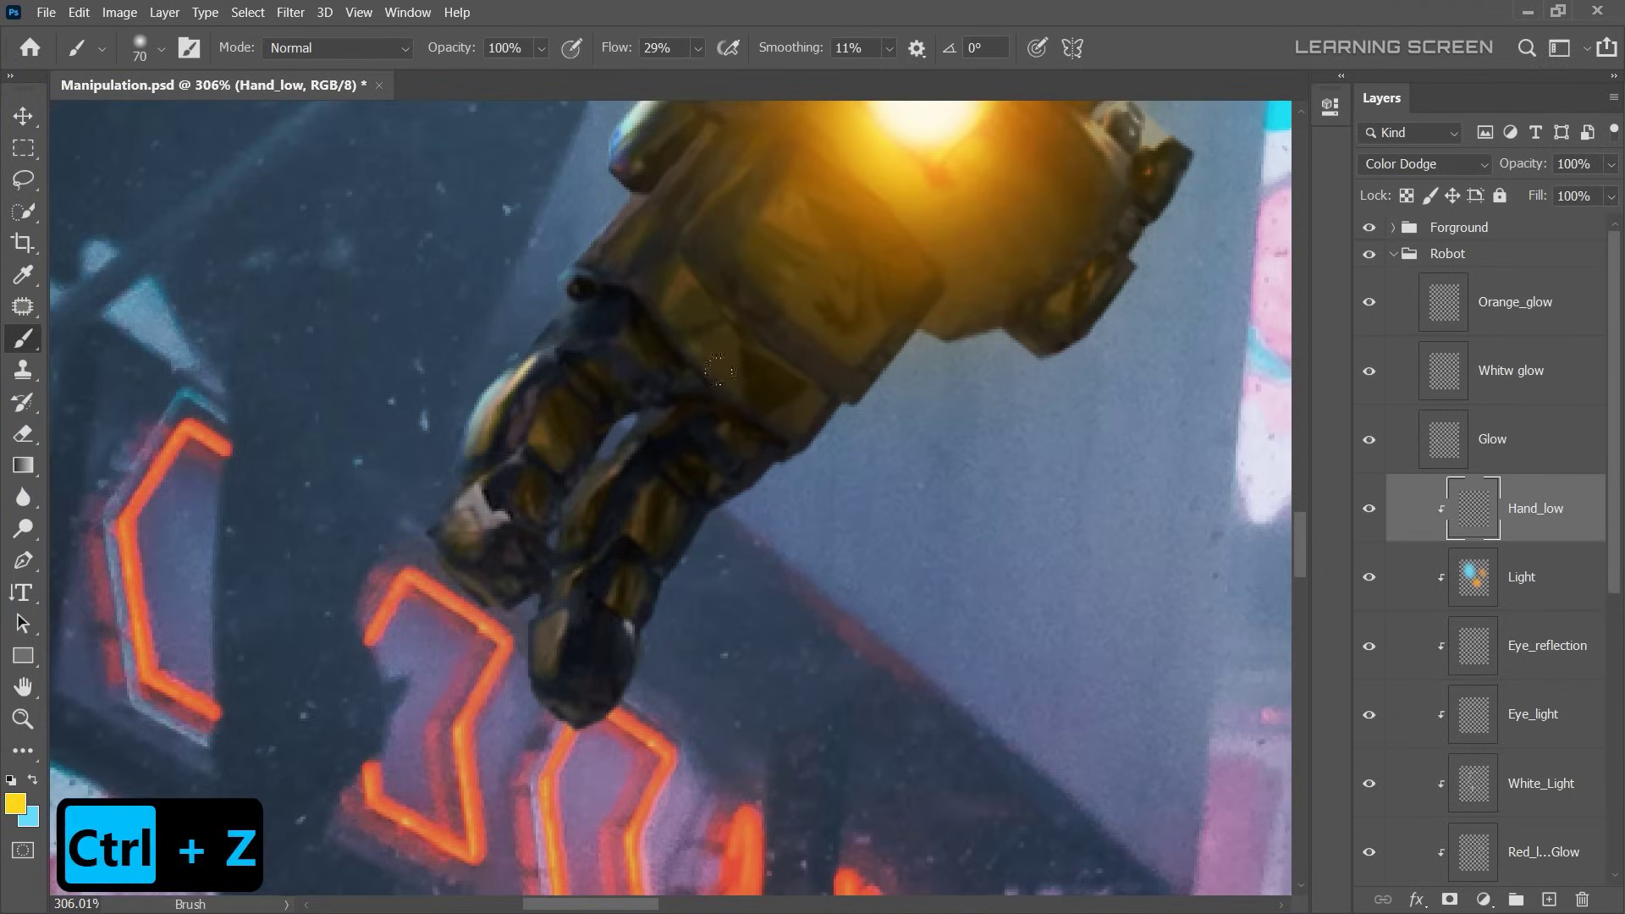
pyautogui.moveTo(524, 474); pyautogui.dragTo(584, 440)
pyautogui.moveTo(593, 381); pyautogui.dragTo(635, 533)
# - Zoom in on the hands and shrink the brush for fine detail
pyautogui.scroll(-3, 634, 533)
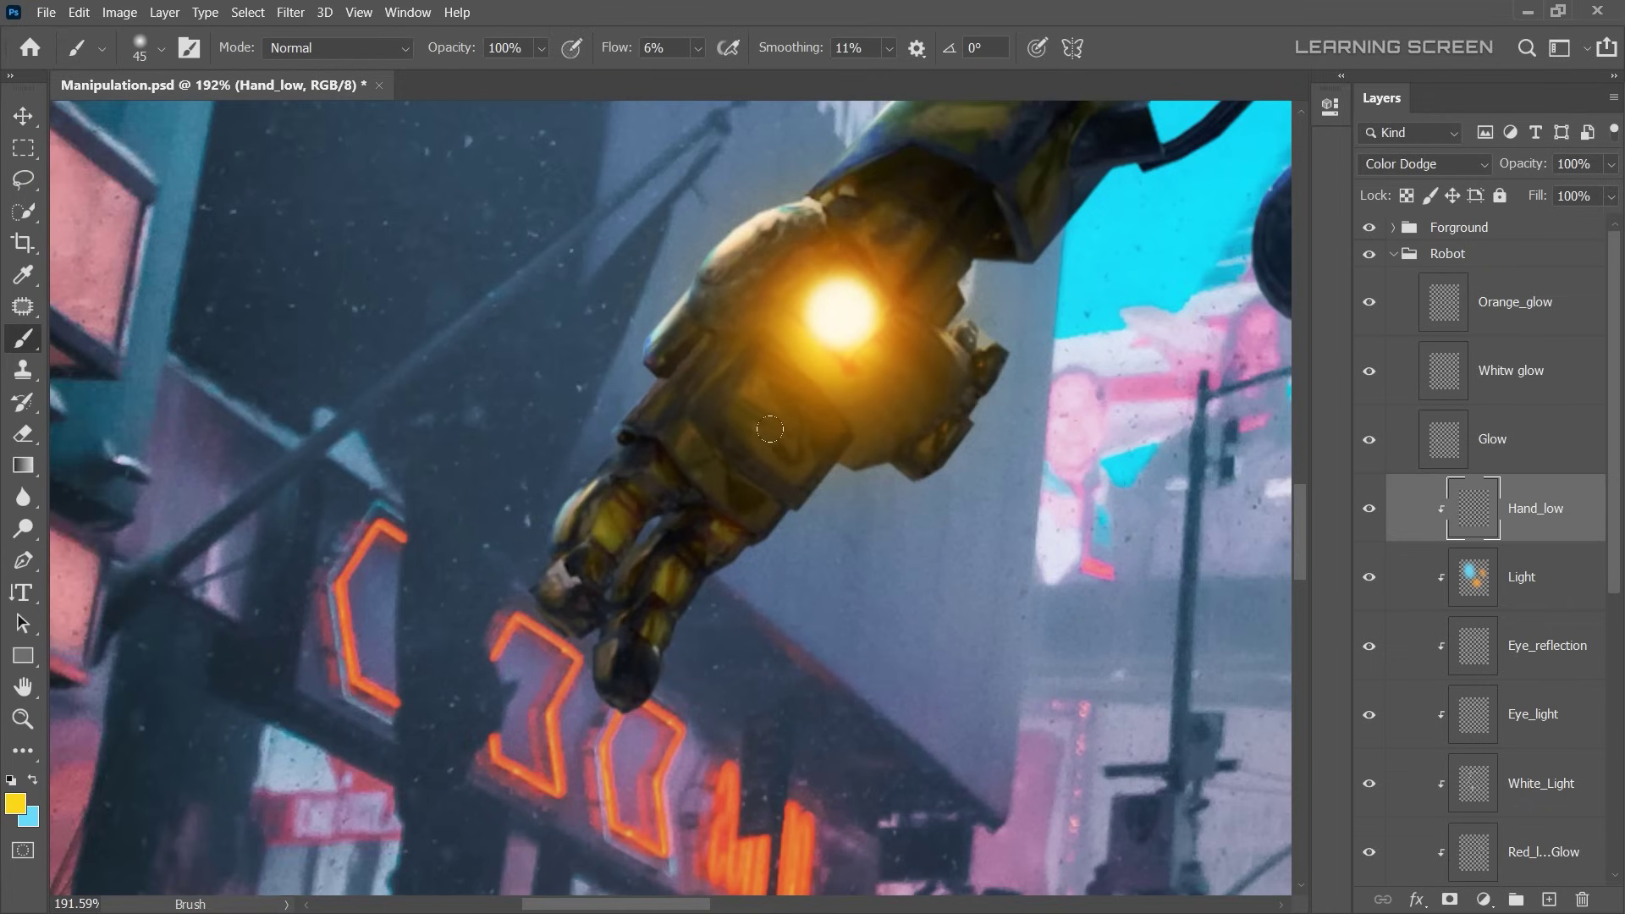
pyautogui.scroll(-2, 626, 516)
pyautogui.scroll(-1, 609, 499)
pyautogui.scroll(-2, 594, 480)
pyautogui.press('[')
pyautogui.scroll(8, 1042, 461)
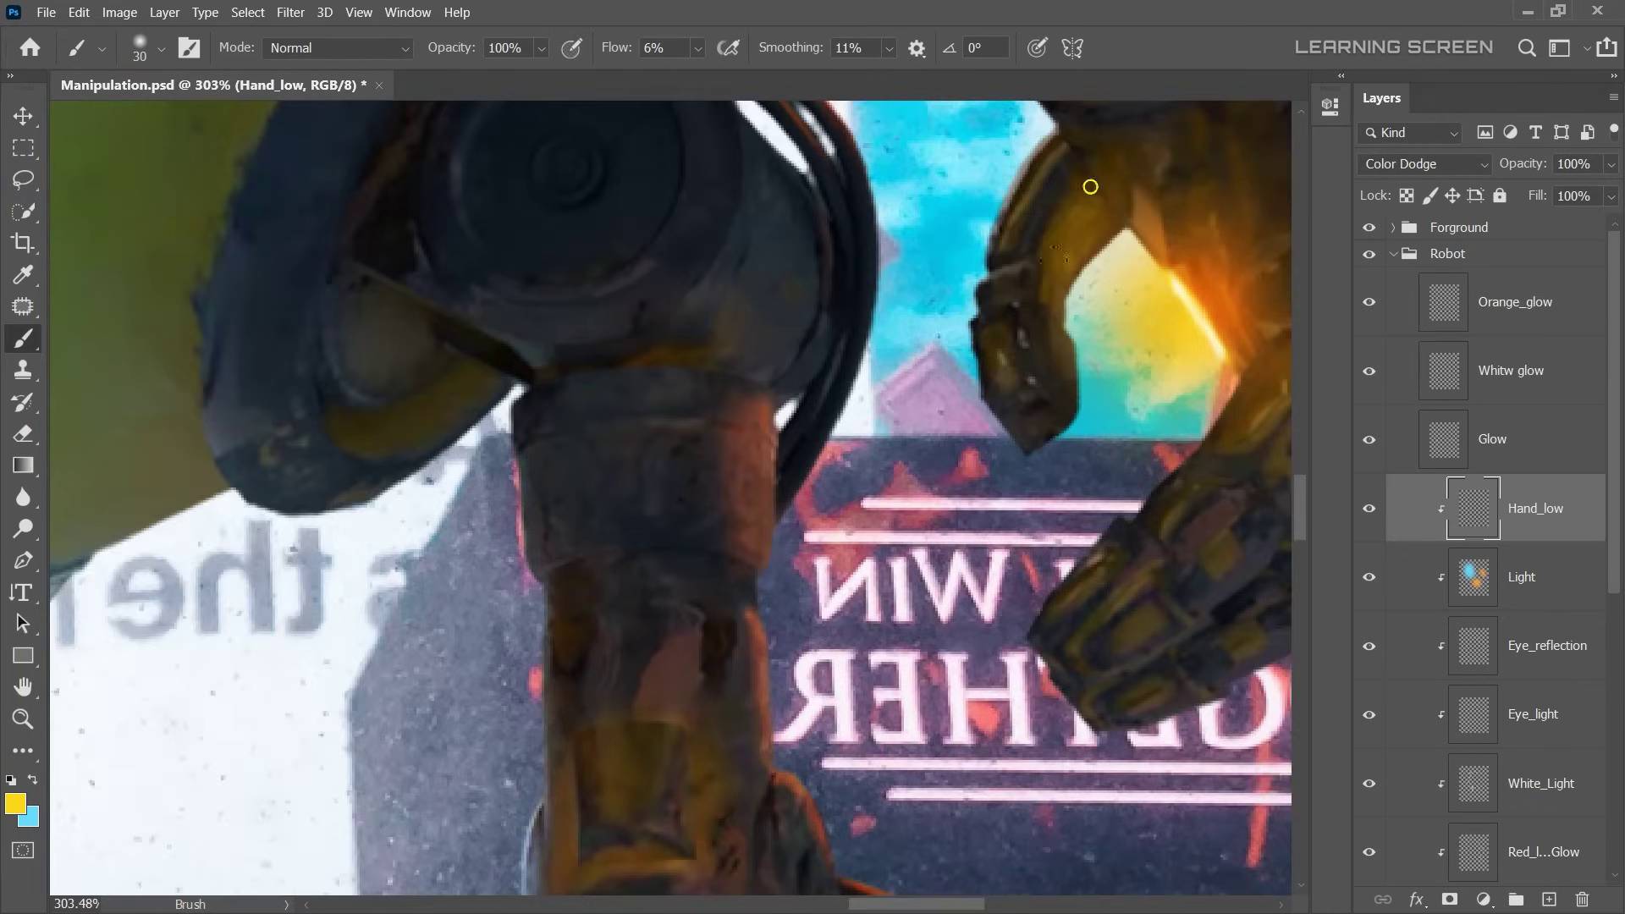
pyautogui.scroll(2, 950, 455)
pyautogui.press('[')
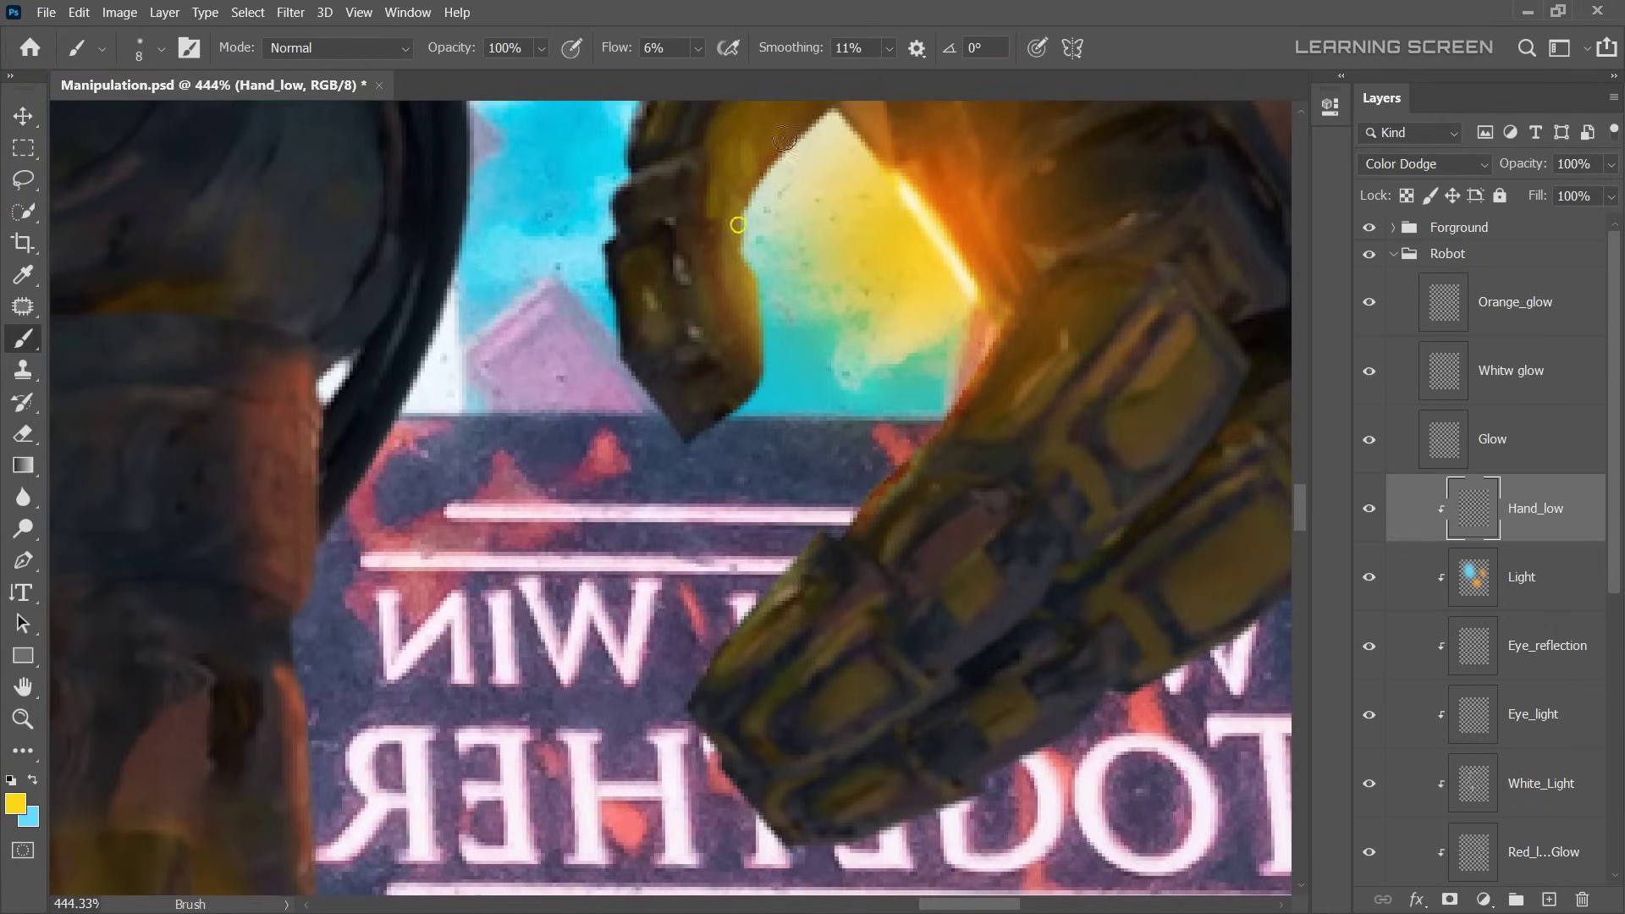
pyautogui.scroll(-5, 738, 224)
pyautogui.scroll(-2, 761, 271)
pyautogui.scroll(3, 697, 380)
# - Switch the painting colour to orange #ffa200 for hand accents, then add a new layer in the Robot group
pyautogui.click(15, 804)
pyautogui.click(355, 766)
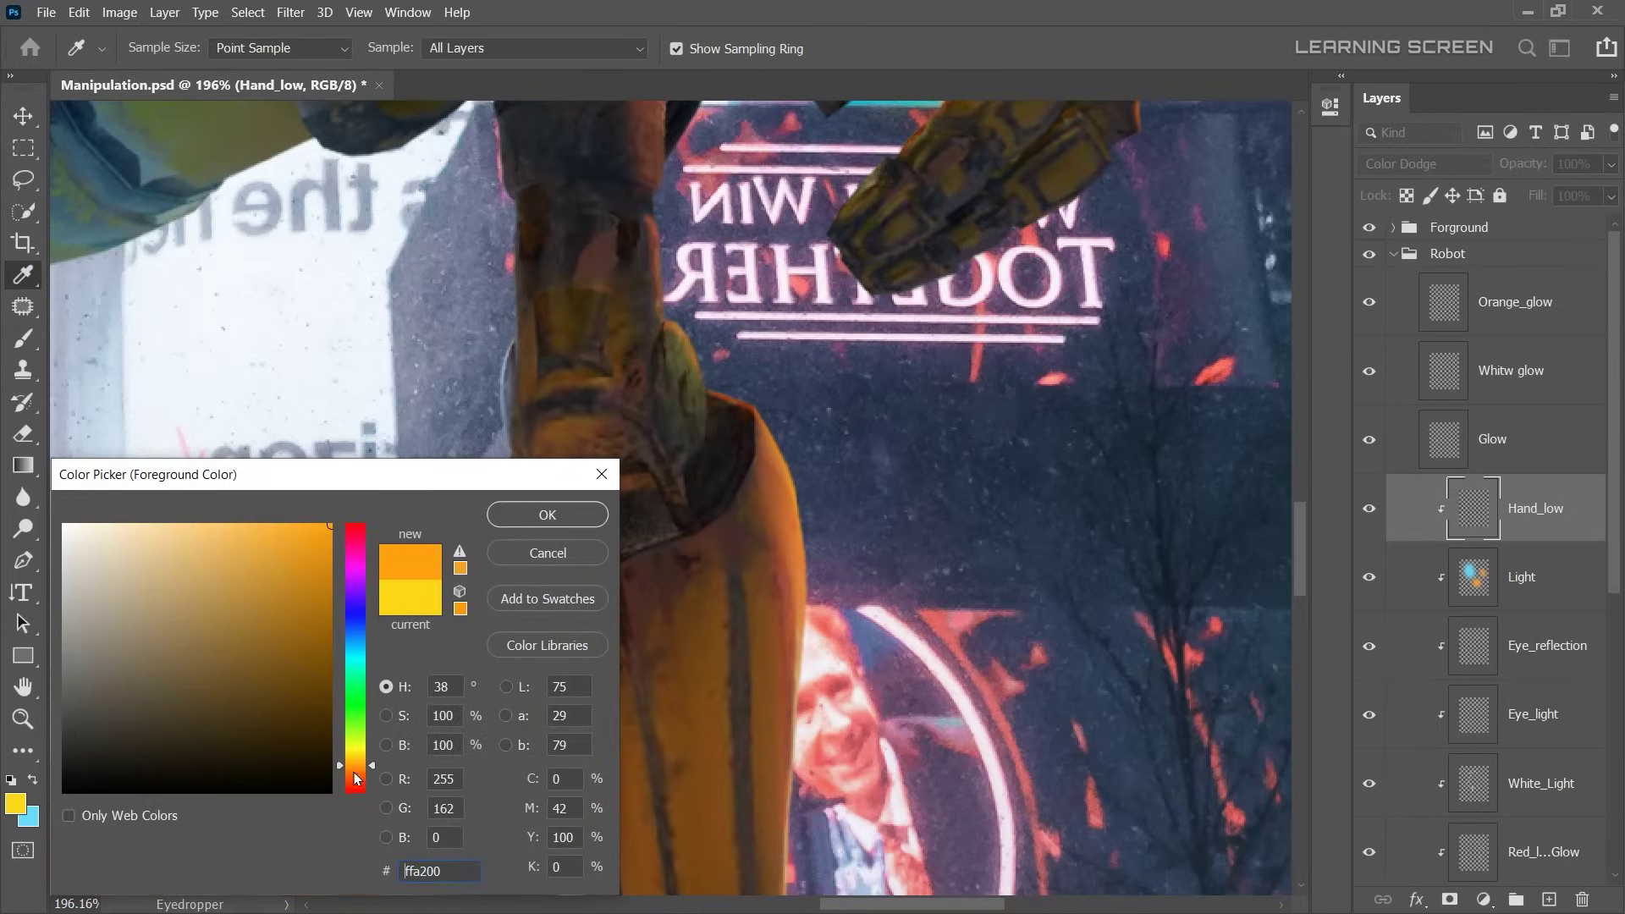
pyautogui.press('Return')
pyautogui.scroll(-2, 664, 271)
pyautogui.scroll(-2, 664, 271)
pyautogui.scroll(3, 664, 271)
pyautogui.scroll(3, 664, 271)
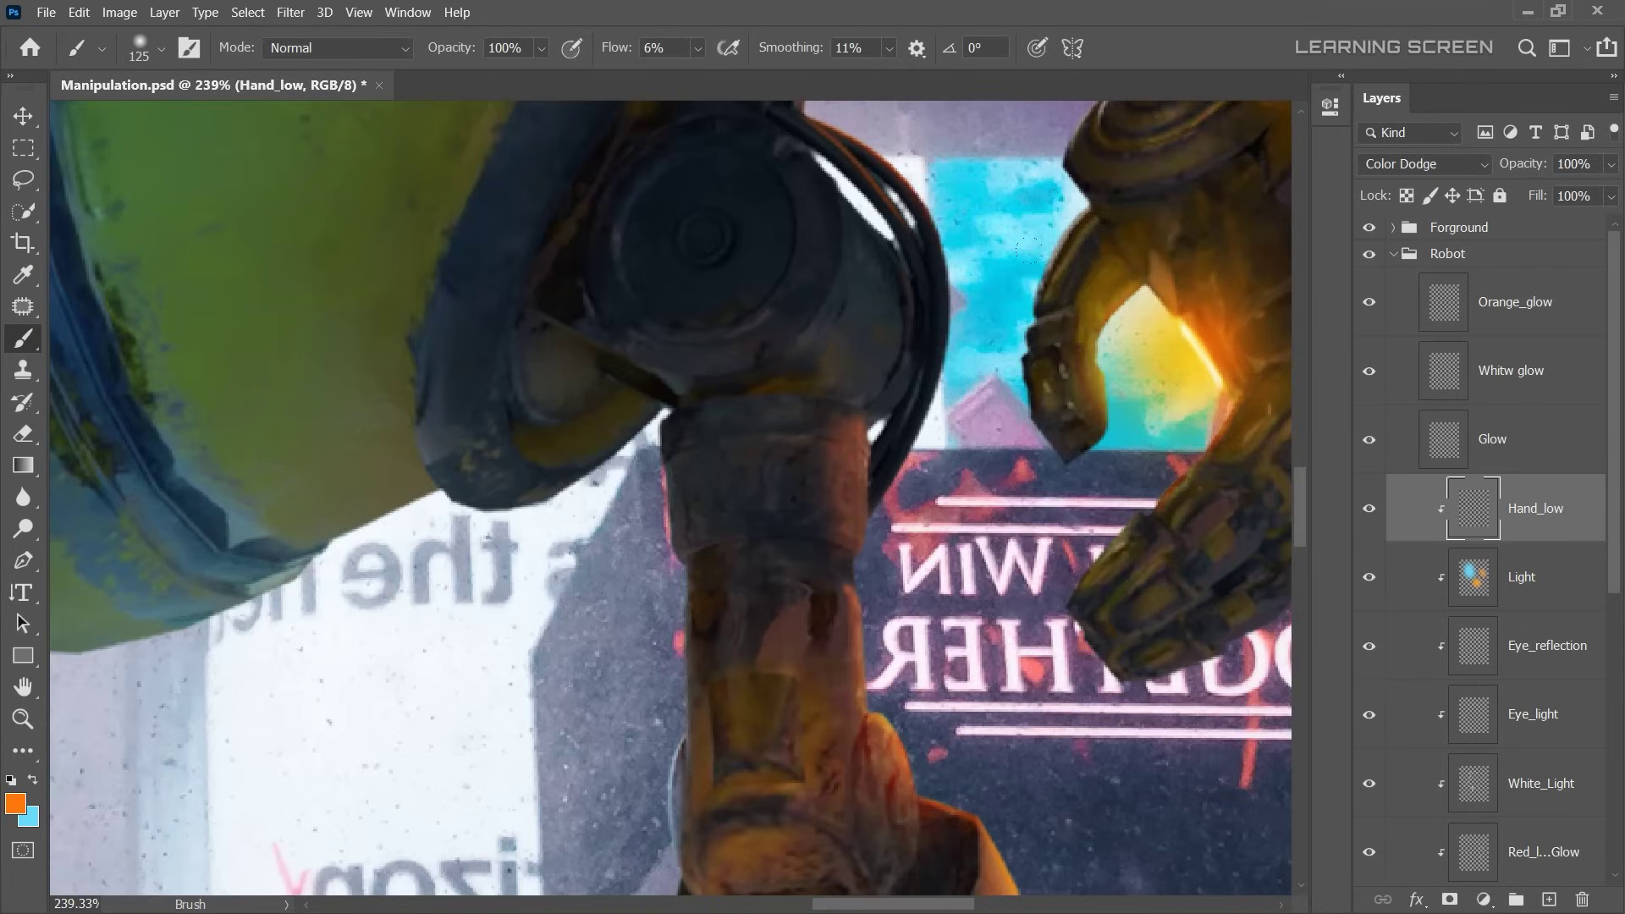
pyautogui.scroll(-3, 1026, 249)
pyautogui.scroll(3, 1044, 271)
pyautogui.scroll(-3, 1084, 850)
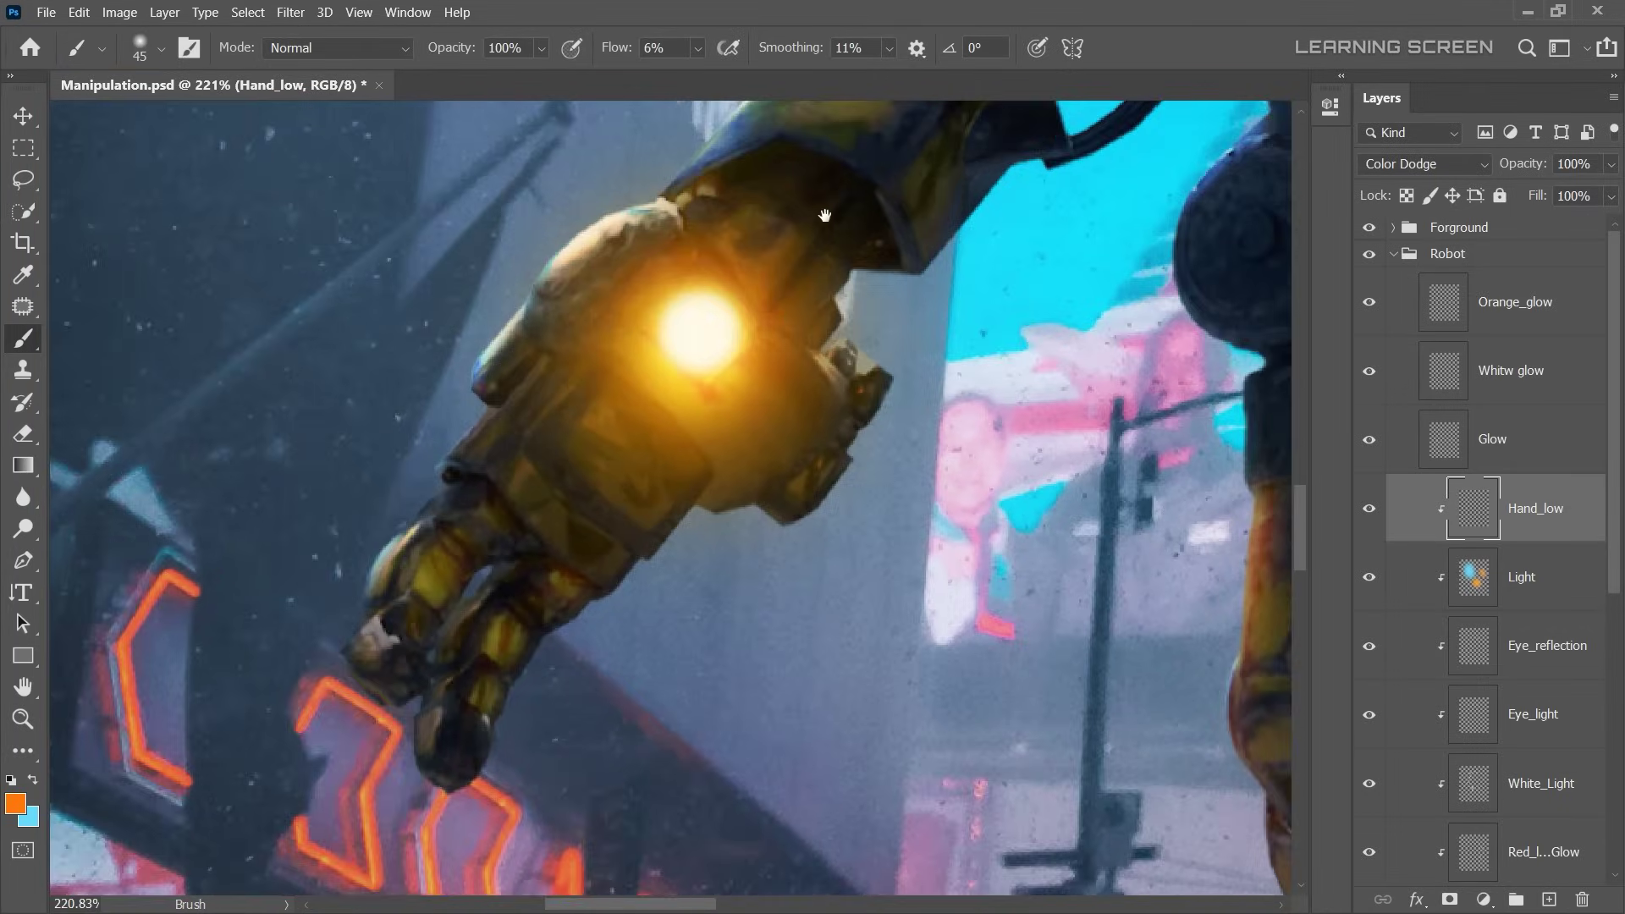
pyautogui.scroll(4, 594, 293)
pyautogui.scroll(-3, 840, 426)
pyautogui.scroll(2, 1001, 363)
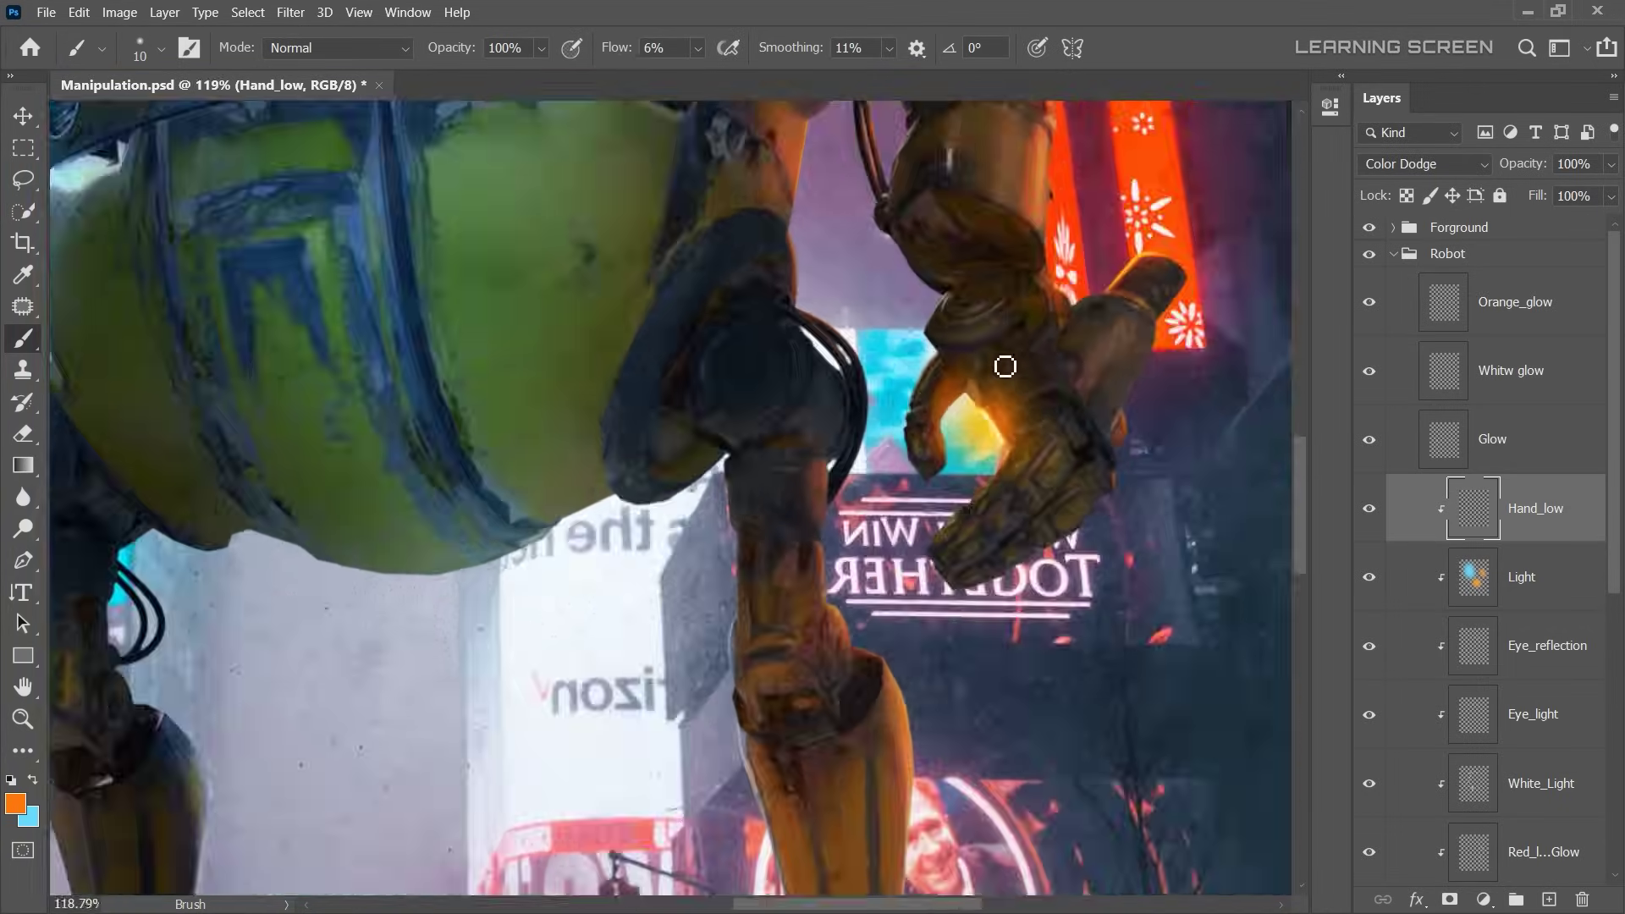
pyautogui.scroll(2, 900, 400)
pyautogui.scroll(1, 979, 624)
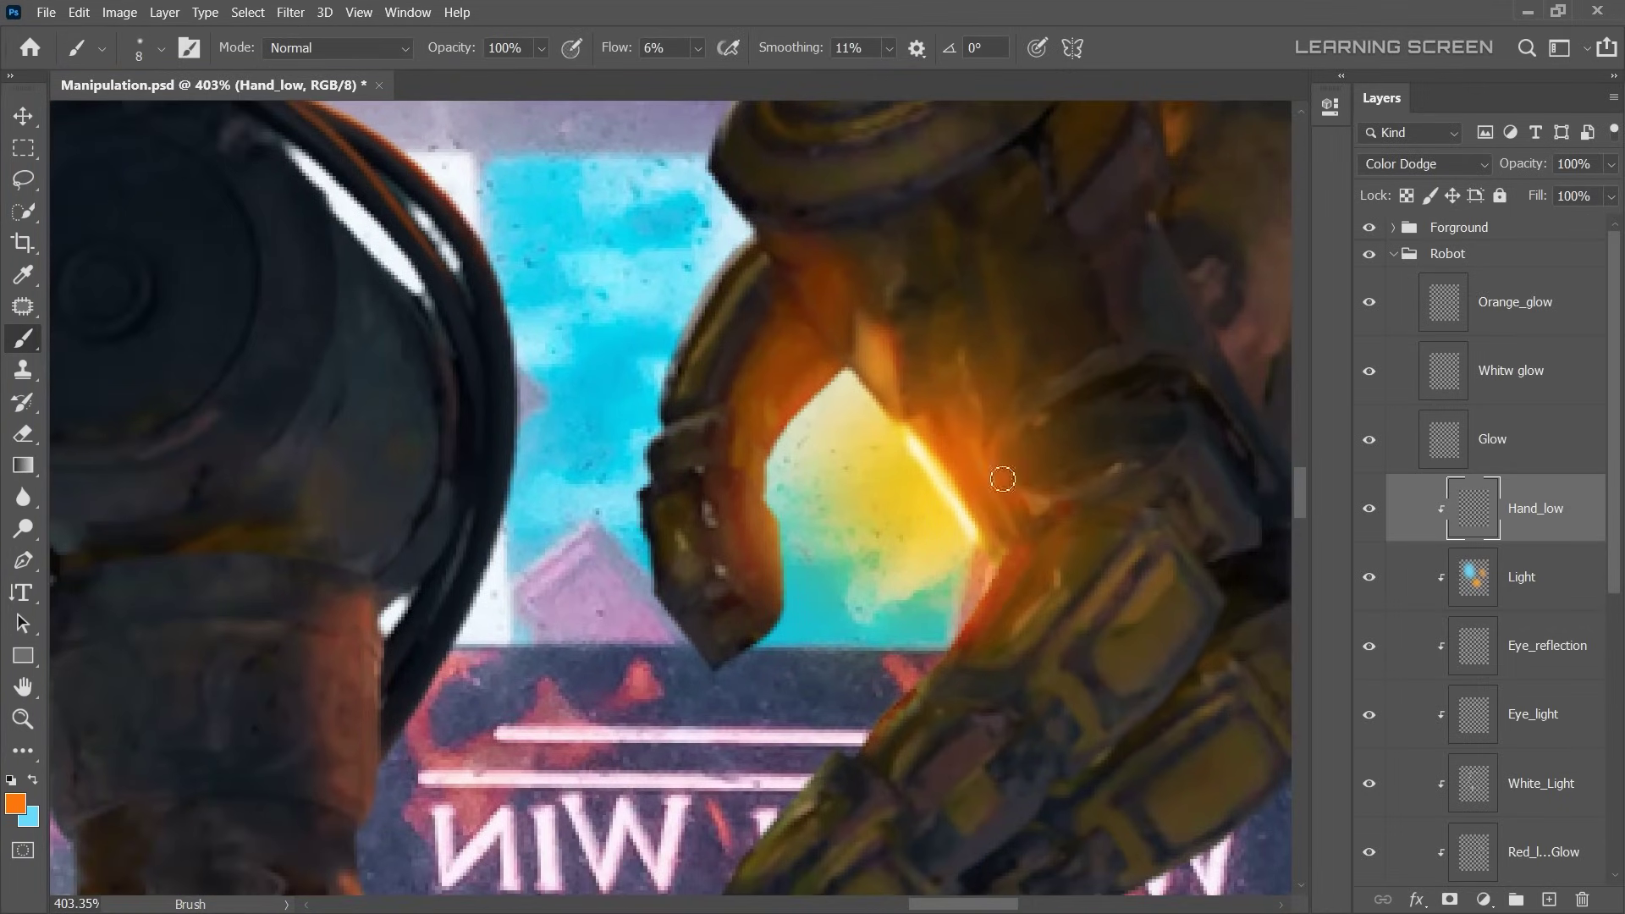
pyautogui.scroll(-3, 1002, 479)
pyautogui.scroll(2, 511, 524)
pyautogui.scroll(3, 329, 472)
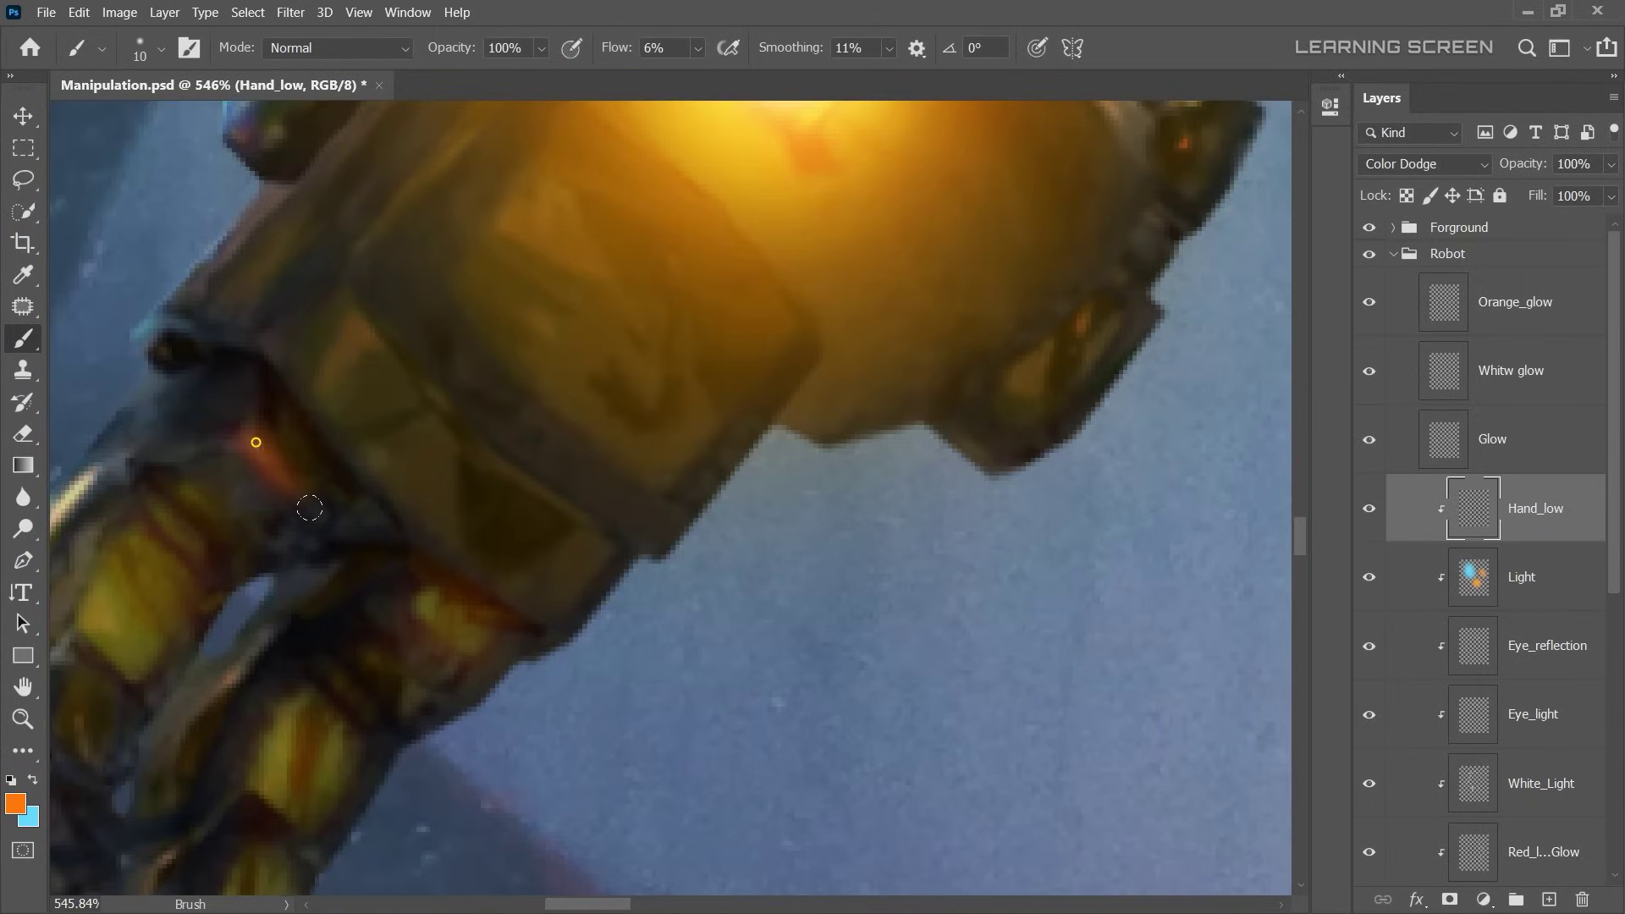
pyautogui.scroll(-4, 81, 580)
pyautogui.scroll(-1, 272, 689)
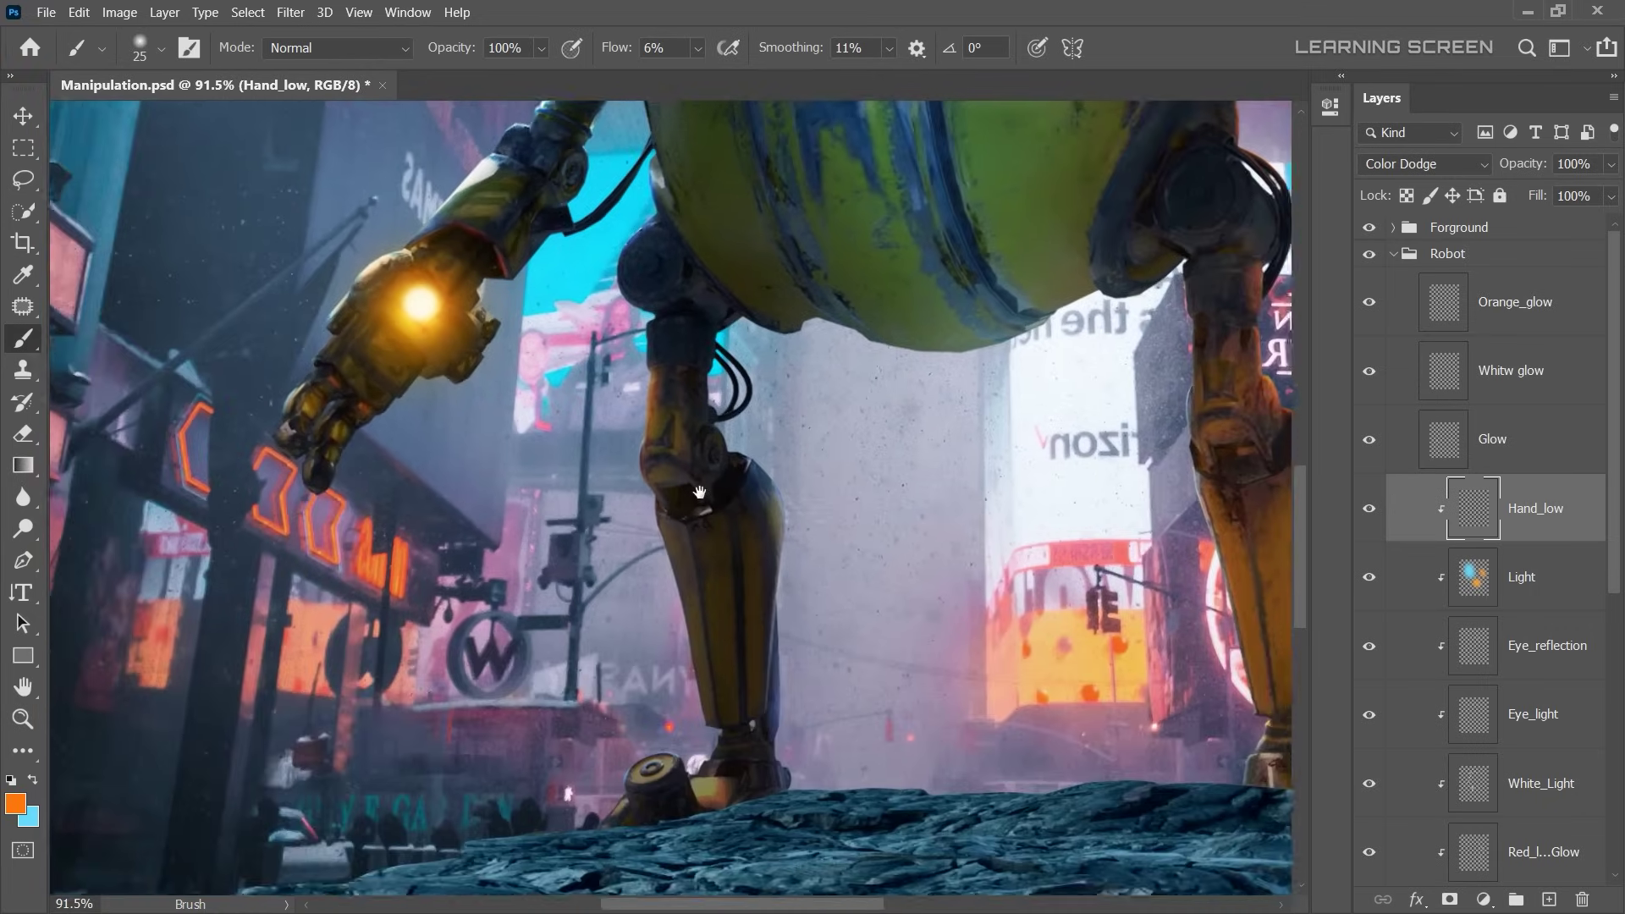
pyautogui.scroll(-3, 592, 550)
pyautogui.scroll(-1, 830, 424)
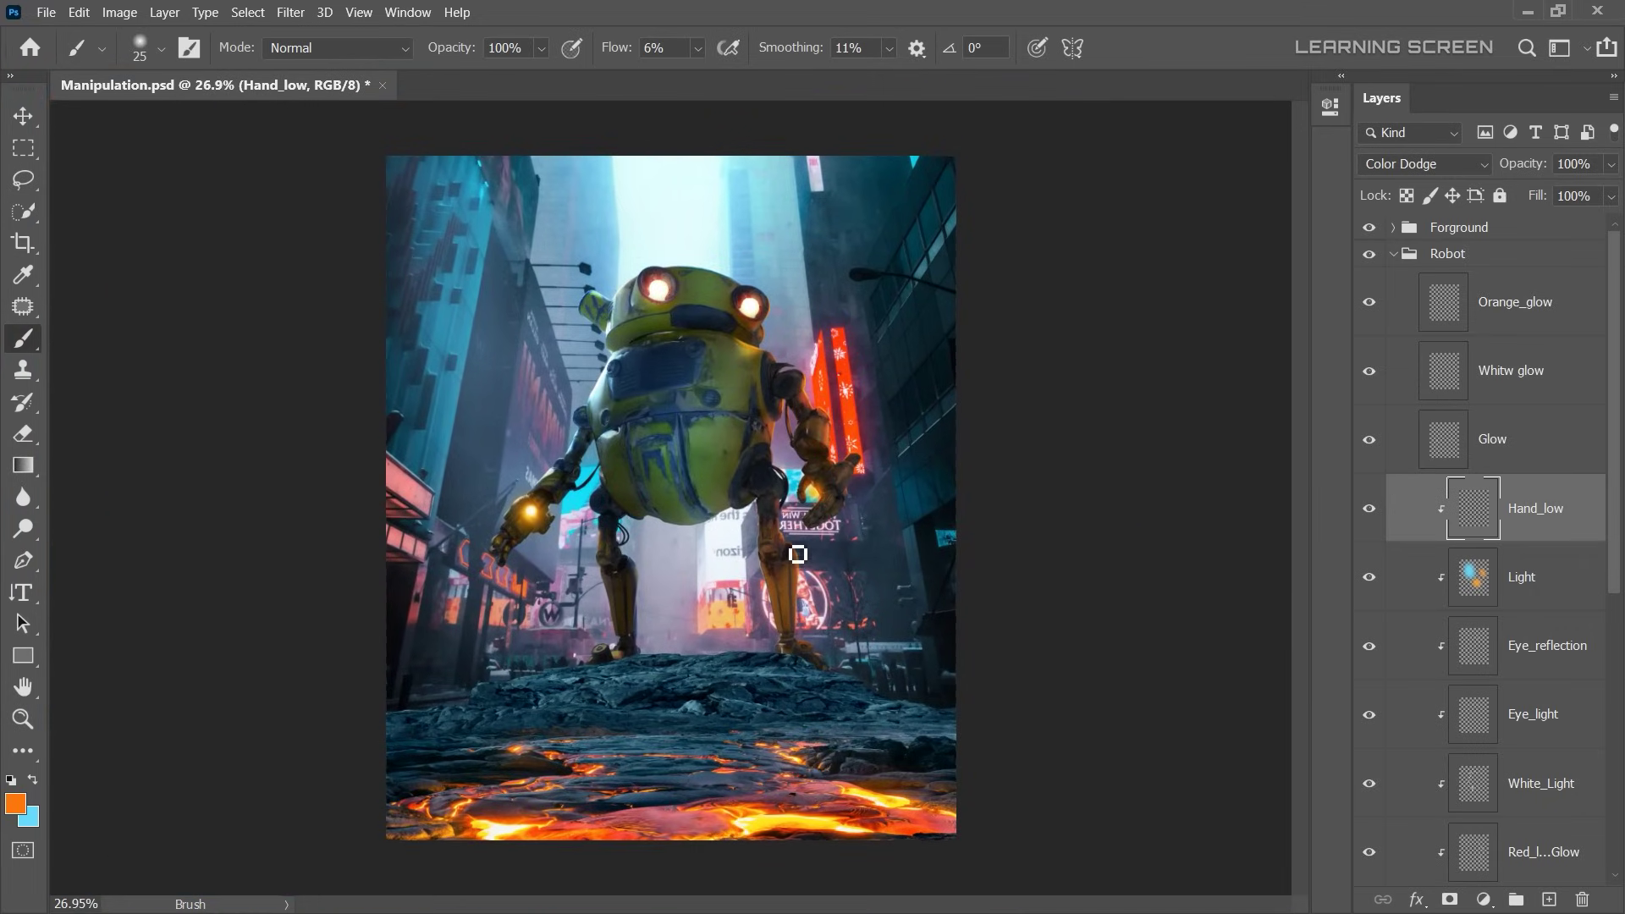
pyautogui.click(1549, 899)
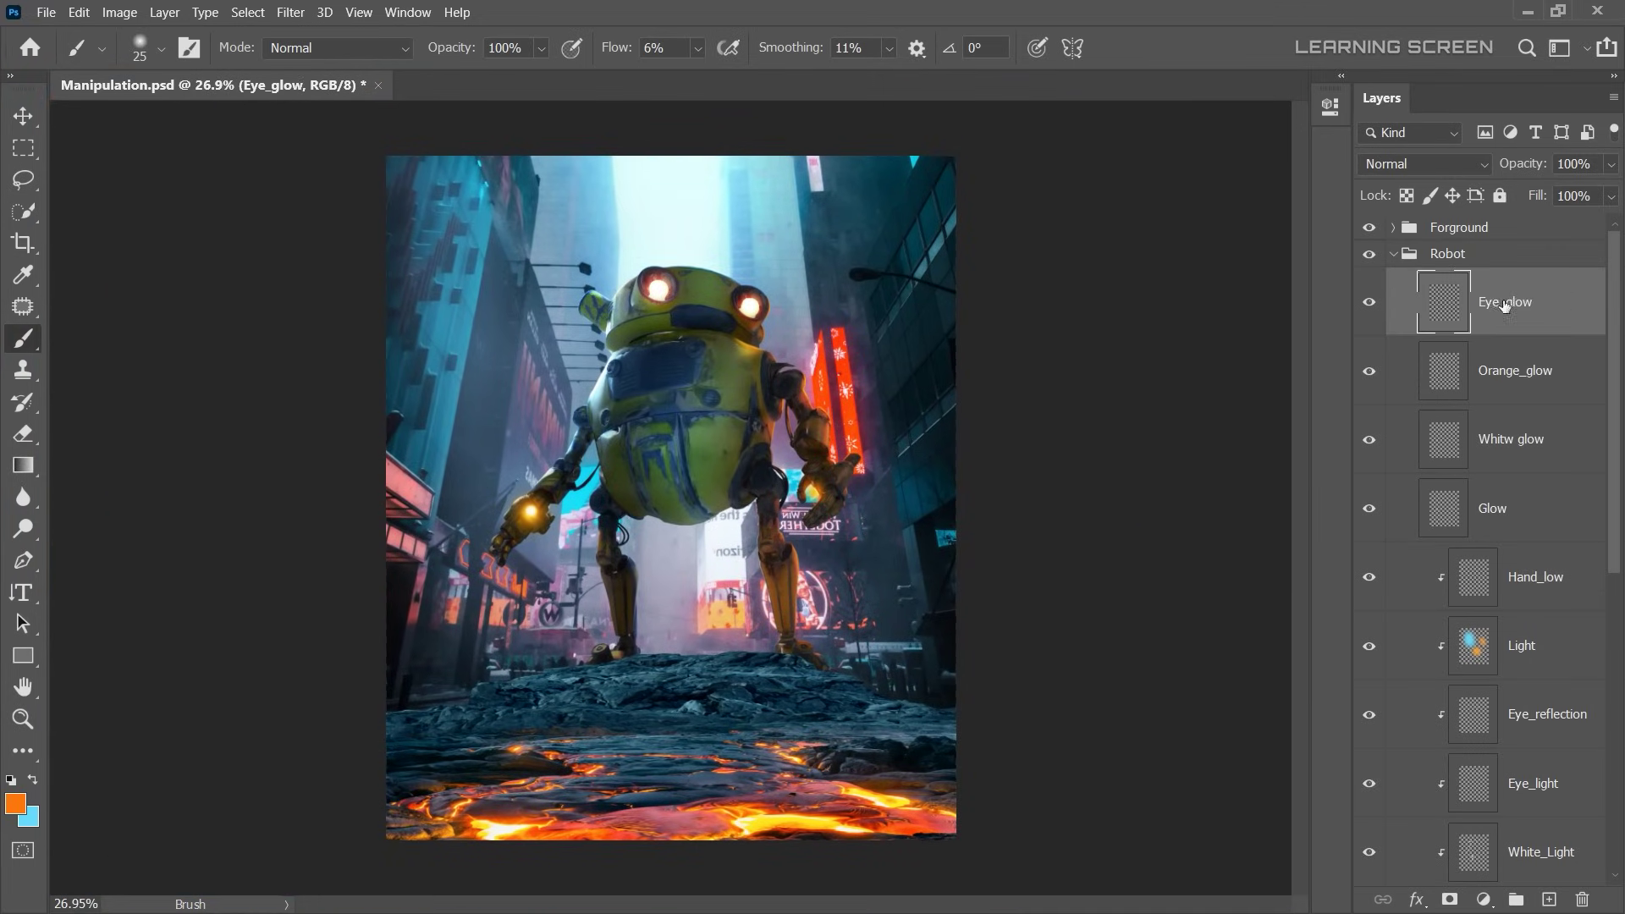
# - Paint a soft yellow glow over both robot eyes, enlarging the brush for the second
pyautogui.scroll(5, 749, 309)
pyautogui.click(16, 803)
pyautogui.click(544, 511)
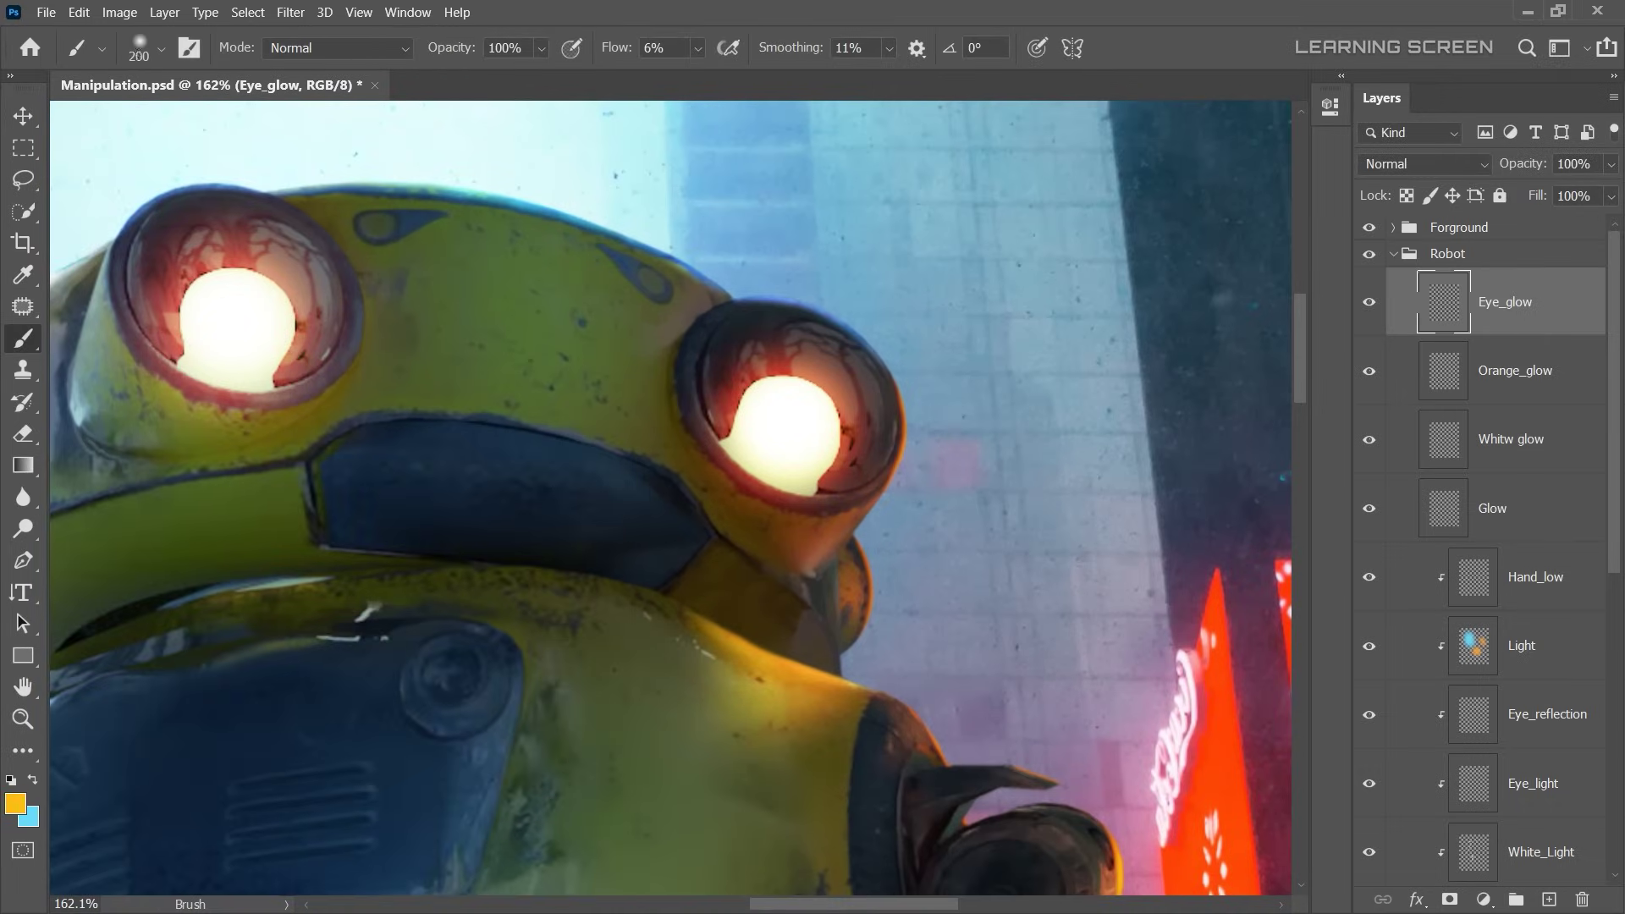
pyautogui.moveTo(698, 48); pyautogui.dragTo(735, 72)
pyautogui.press(']')
pyautogui.press(']')
pyautogui.press(']')
pyautogui.moveTo(787, 432)
pyautogui.mouseDown()
pyautogui.moveTo(237, 321)
pyautogui.moveTo(654, 236)
pyautogui.mouseUp()
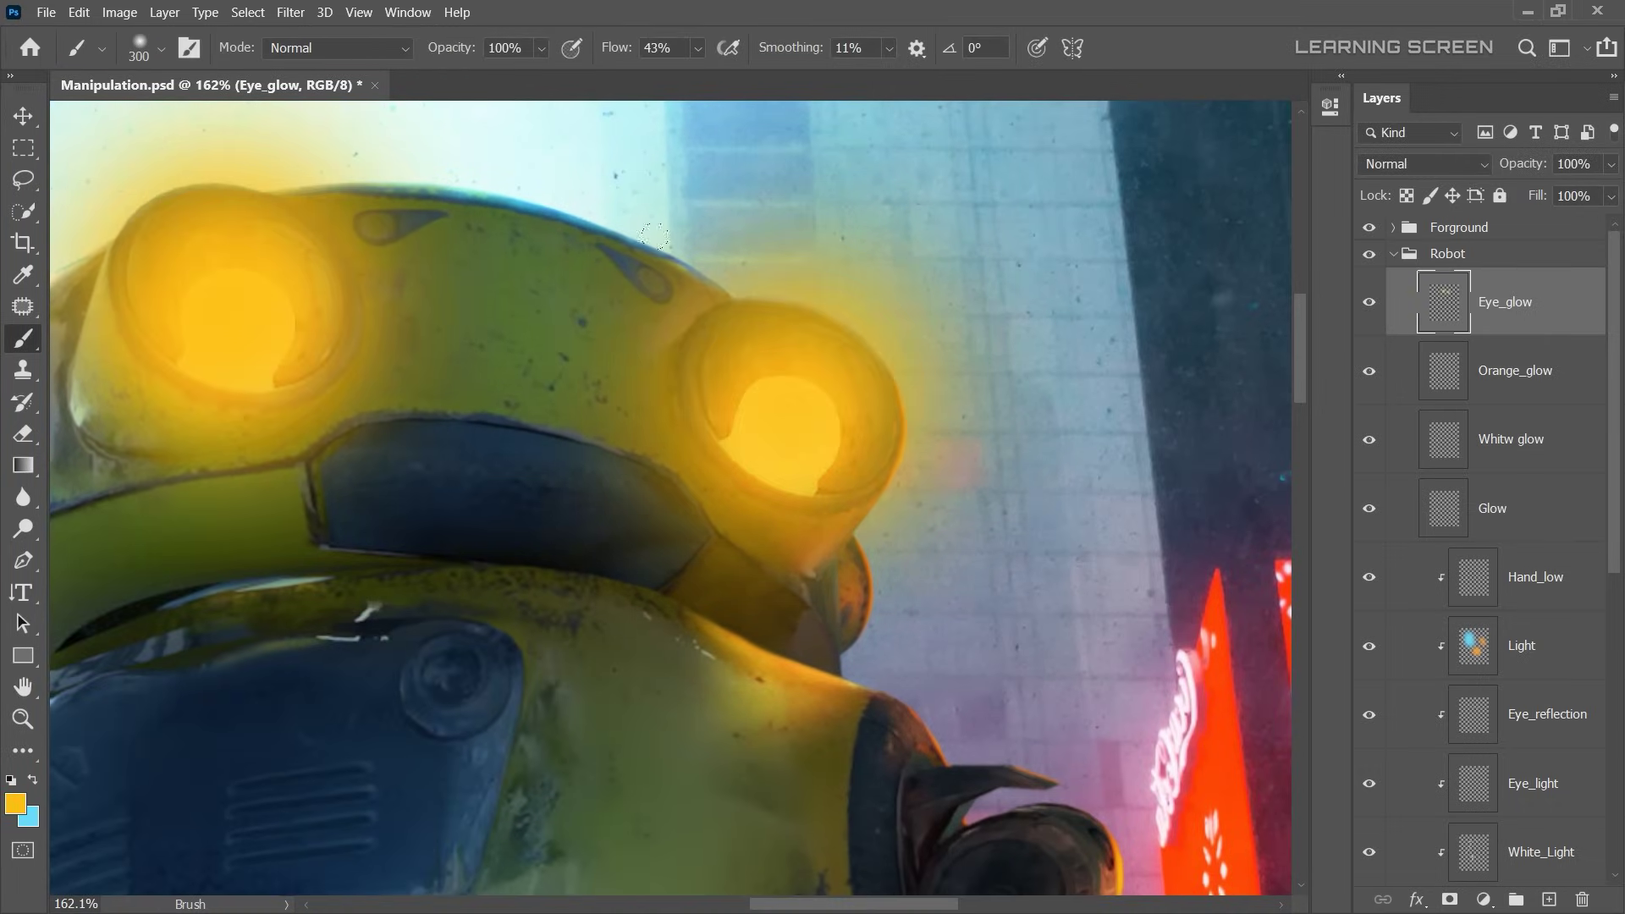
# - Set Eye_glow to Screen blending, switch to the Move tool, and expand the Forground group
pyautogui.click(1425, 163)
pyautogui.click(1405, 365)
pyautogui.press('v')
pyautogui.scroll(-4, 759, 339)
pyautogui.scroll(-3, 759, 339)
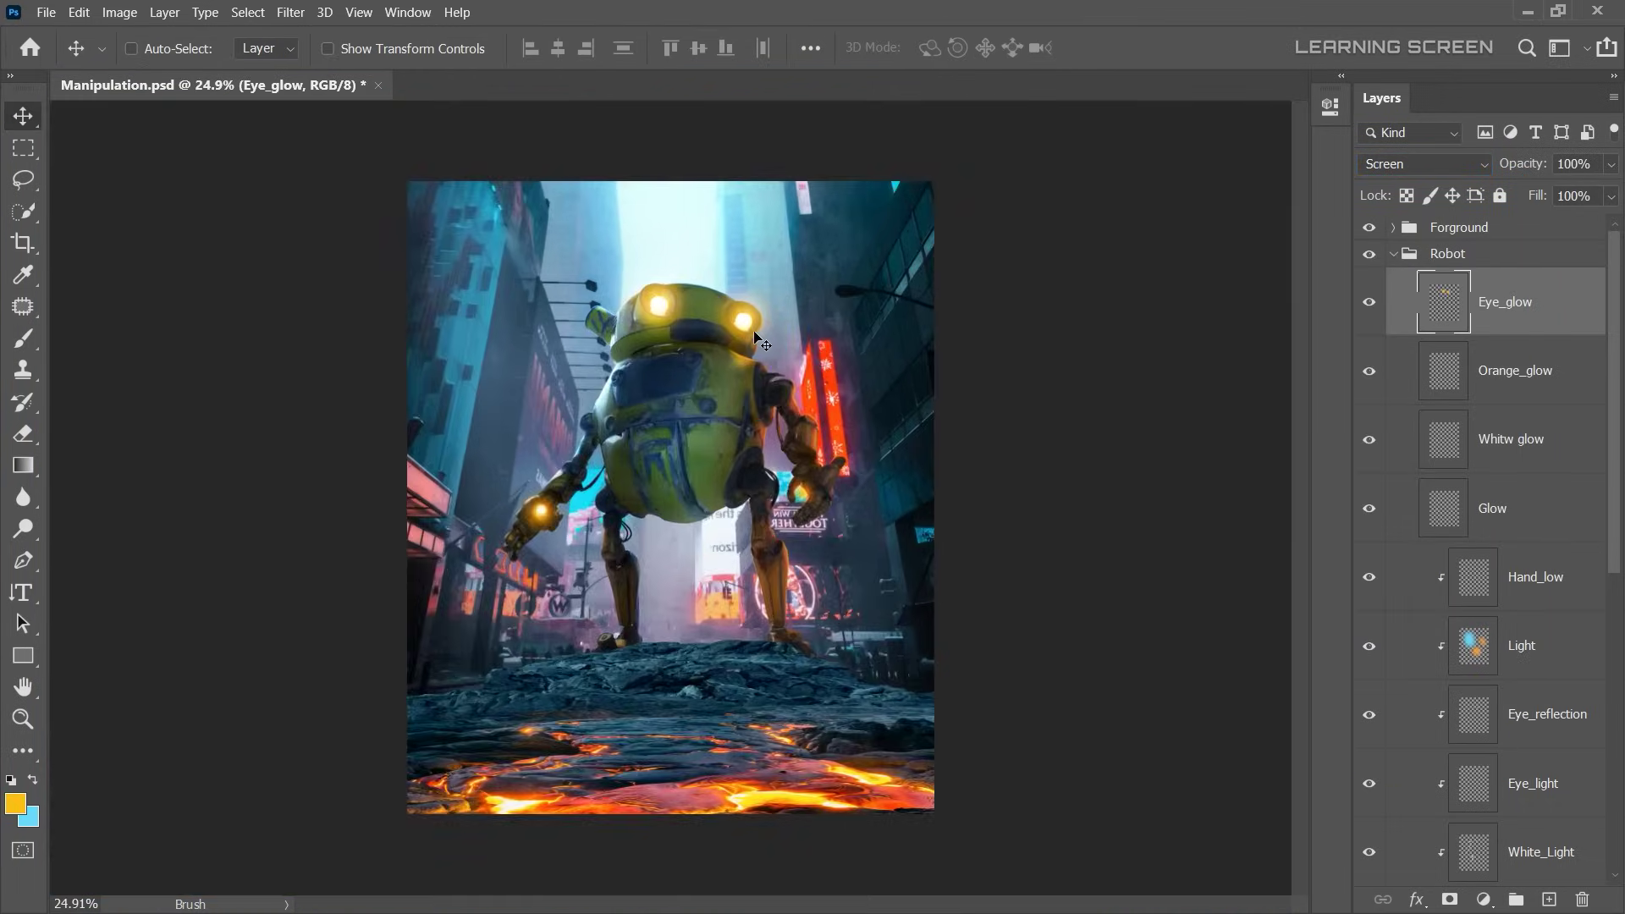
pyautogui.scroll(5, 759, 339)
pyautogui.scroll(-2, 761, 330)
pyautogui.scroll(-3, 765, 332)
pyautogui.scroll(-1, 770, 332)
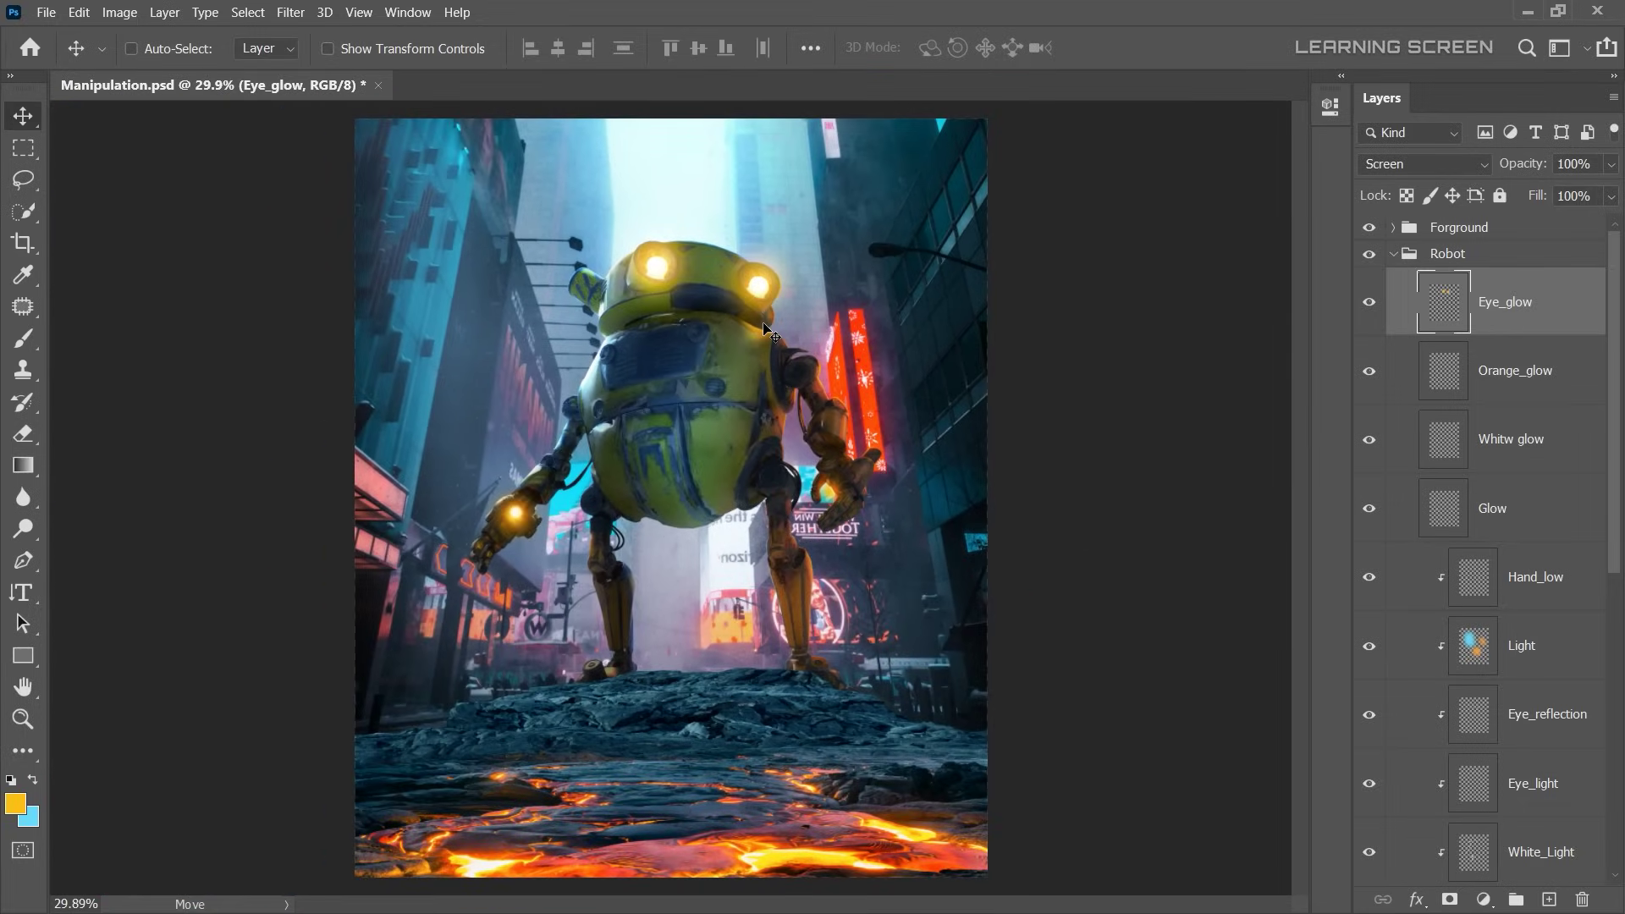
pyautogui.click(1391, 253)
pyautogui.scroll(-1, 1115, 326)
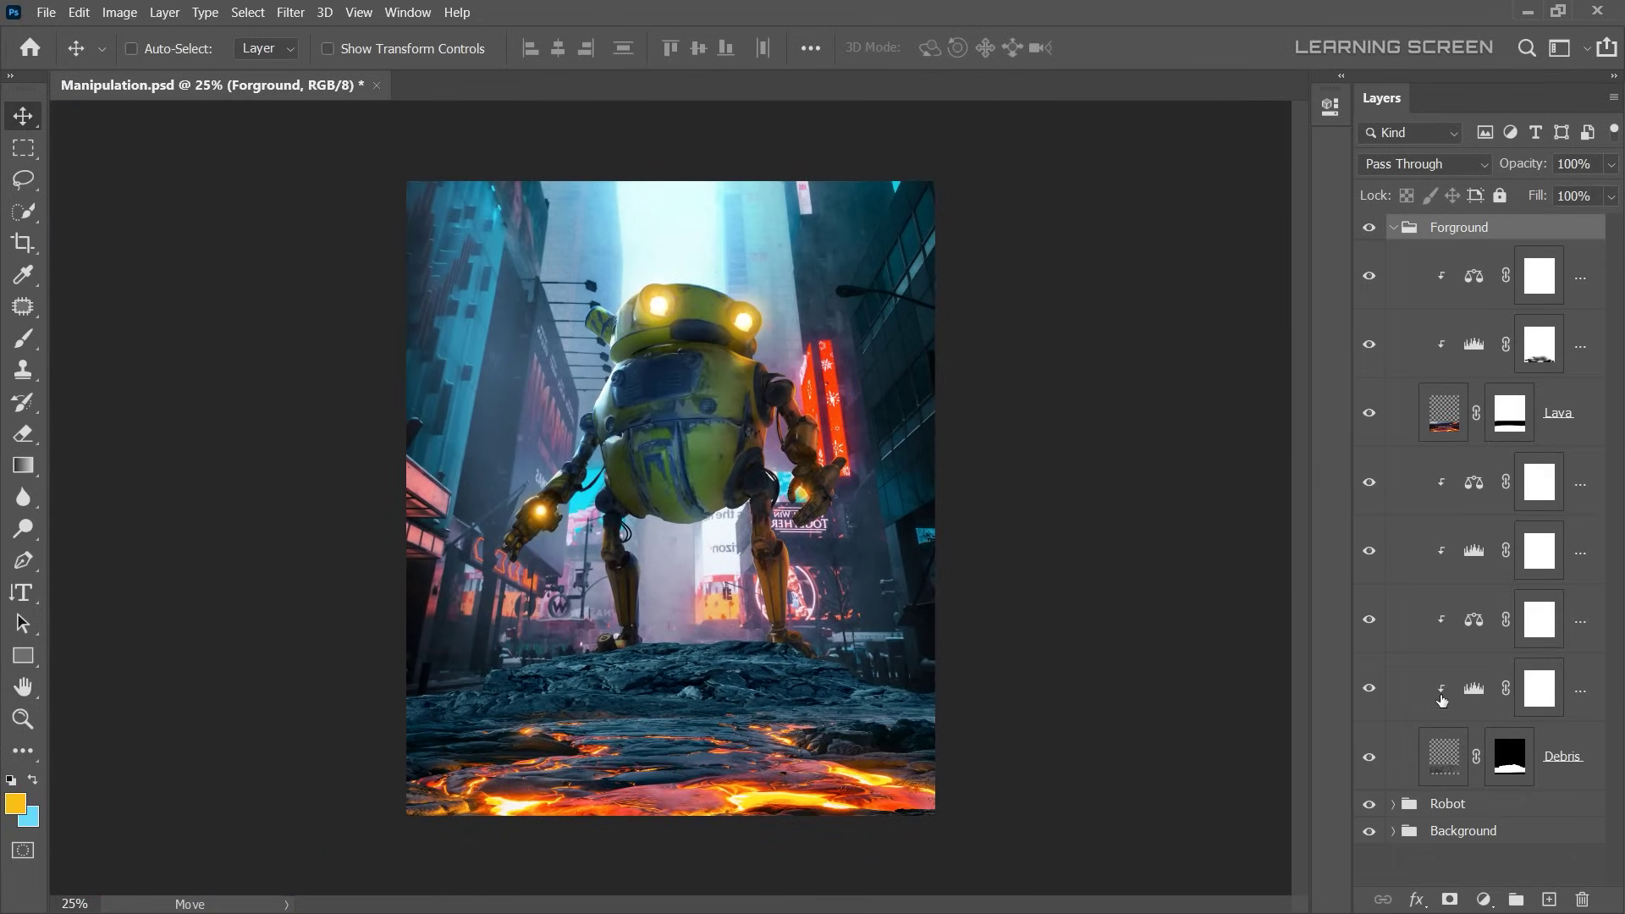
# - On the Debris layer, lasso a selection along the rock ridge above the robot's foot
pyautogui.click(1443, 753)
pyautogui.scroll(3, 849, 698)
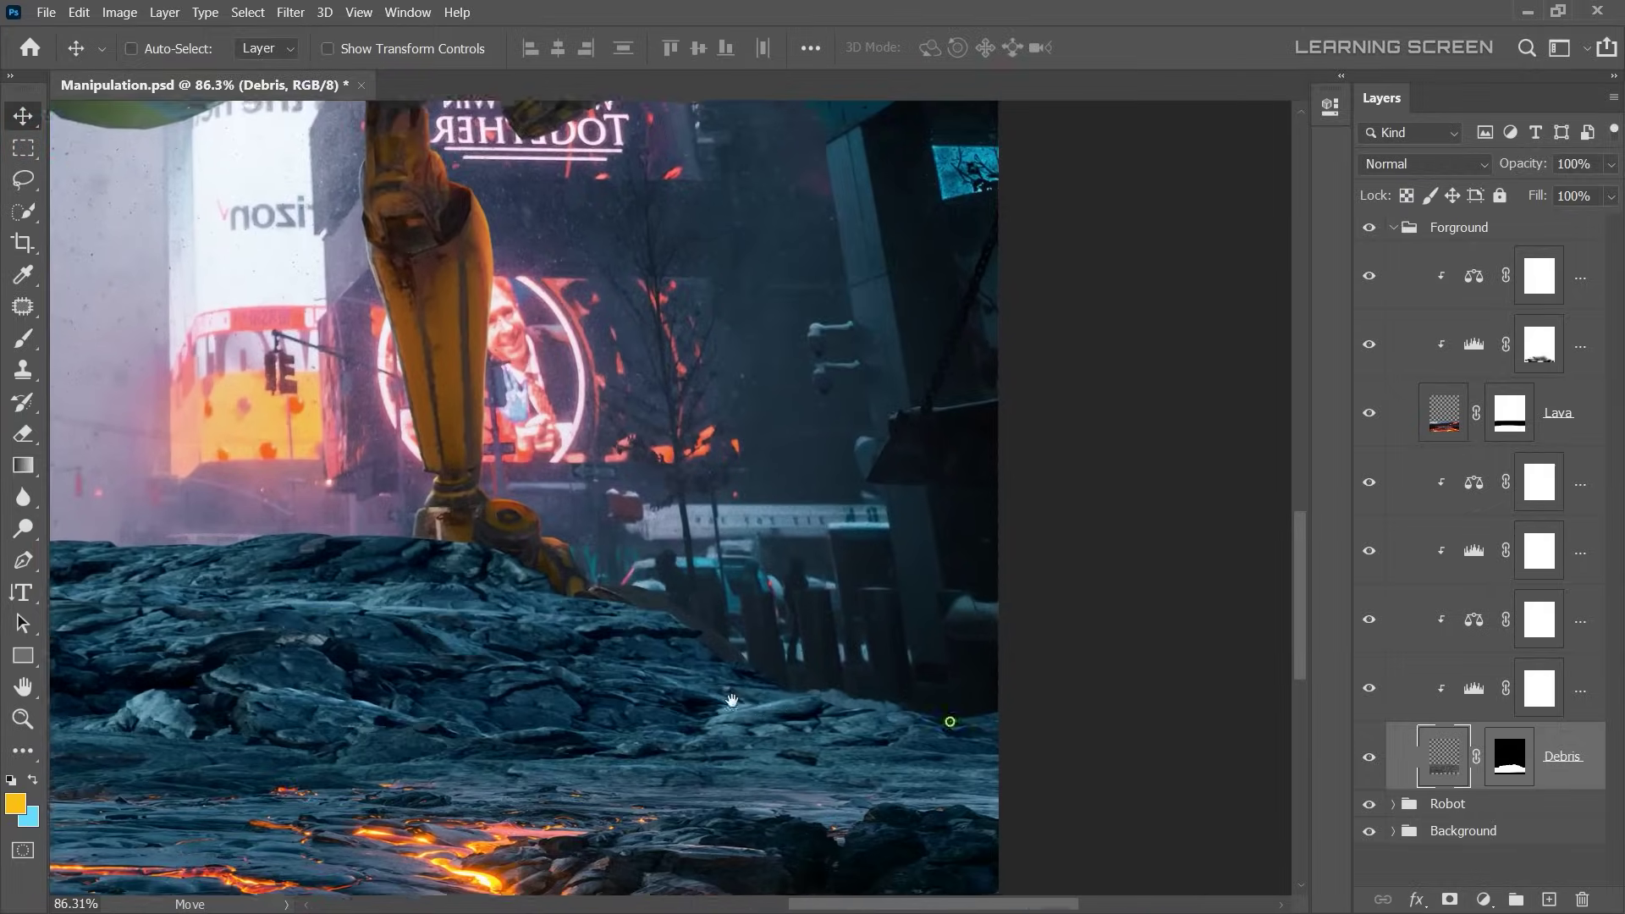
pyautogui.scroll(2, 849, 698)
pyautogui.press('l')
pyautogui.scroll(1, 1075, 565)
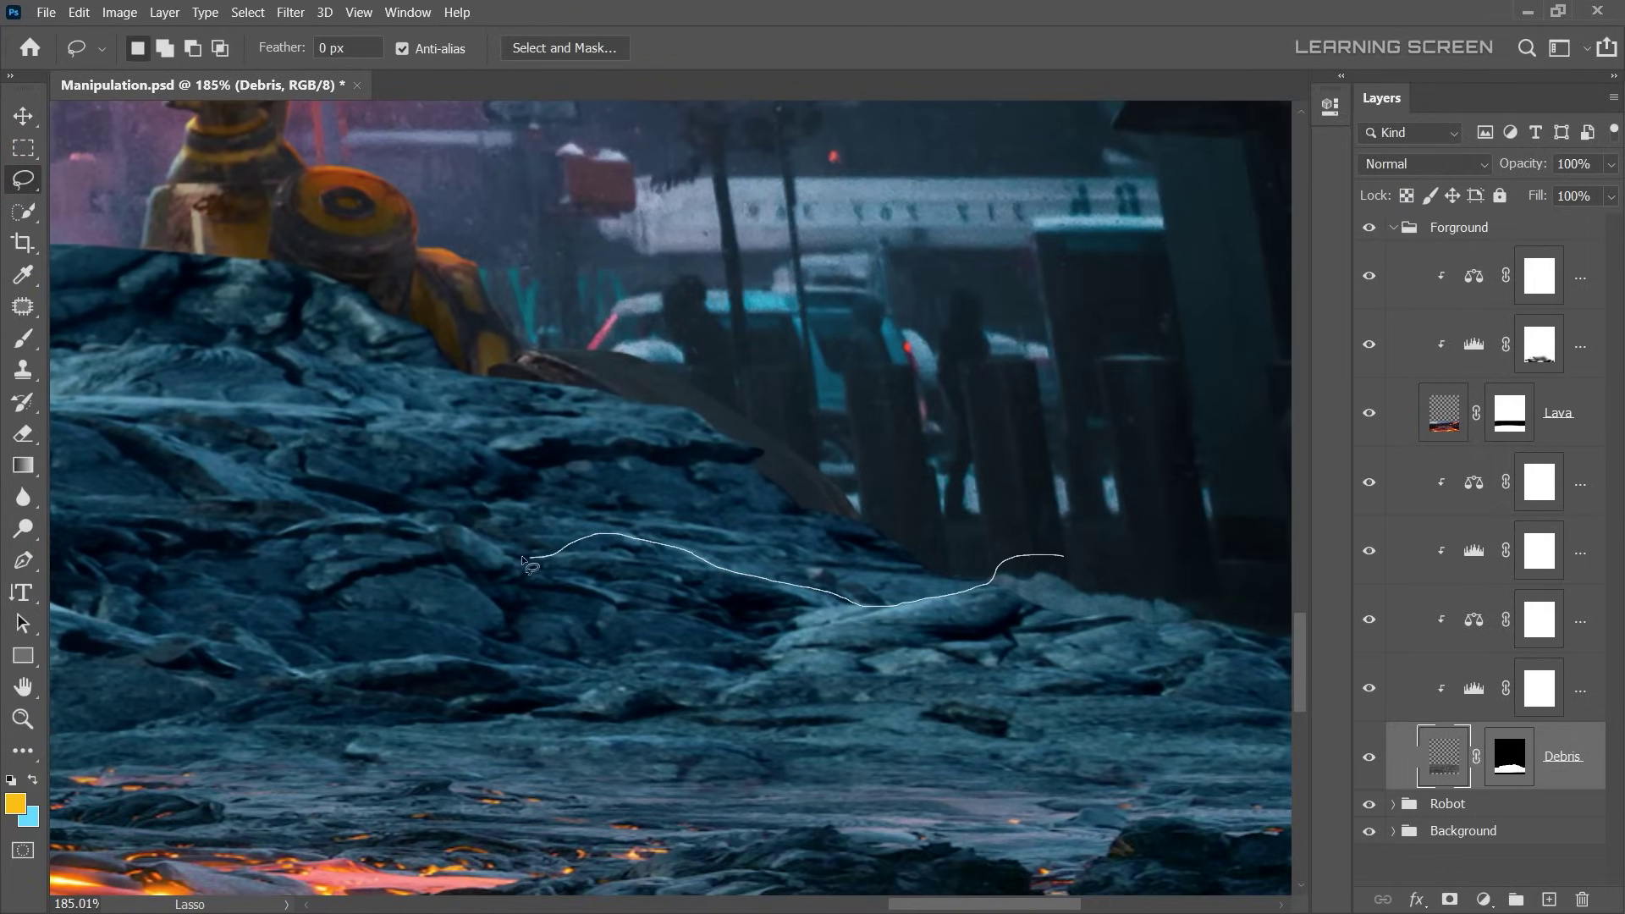
pyautogui.moveTo(287, 480); pyautogui.dragTo(639, 608)
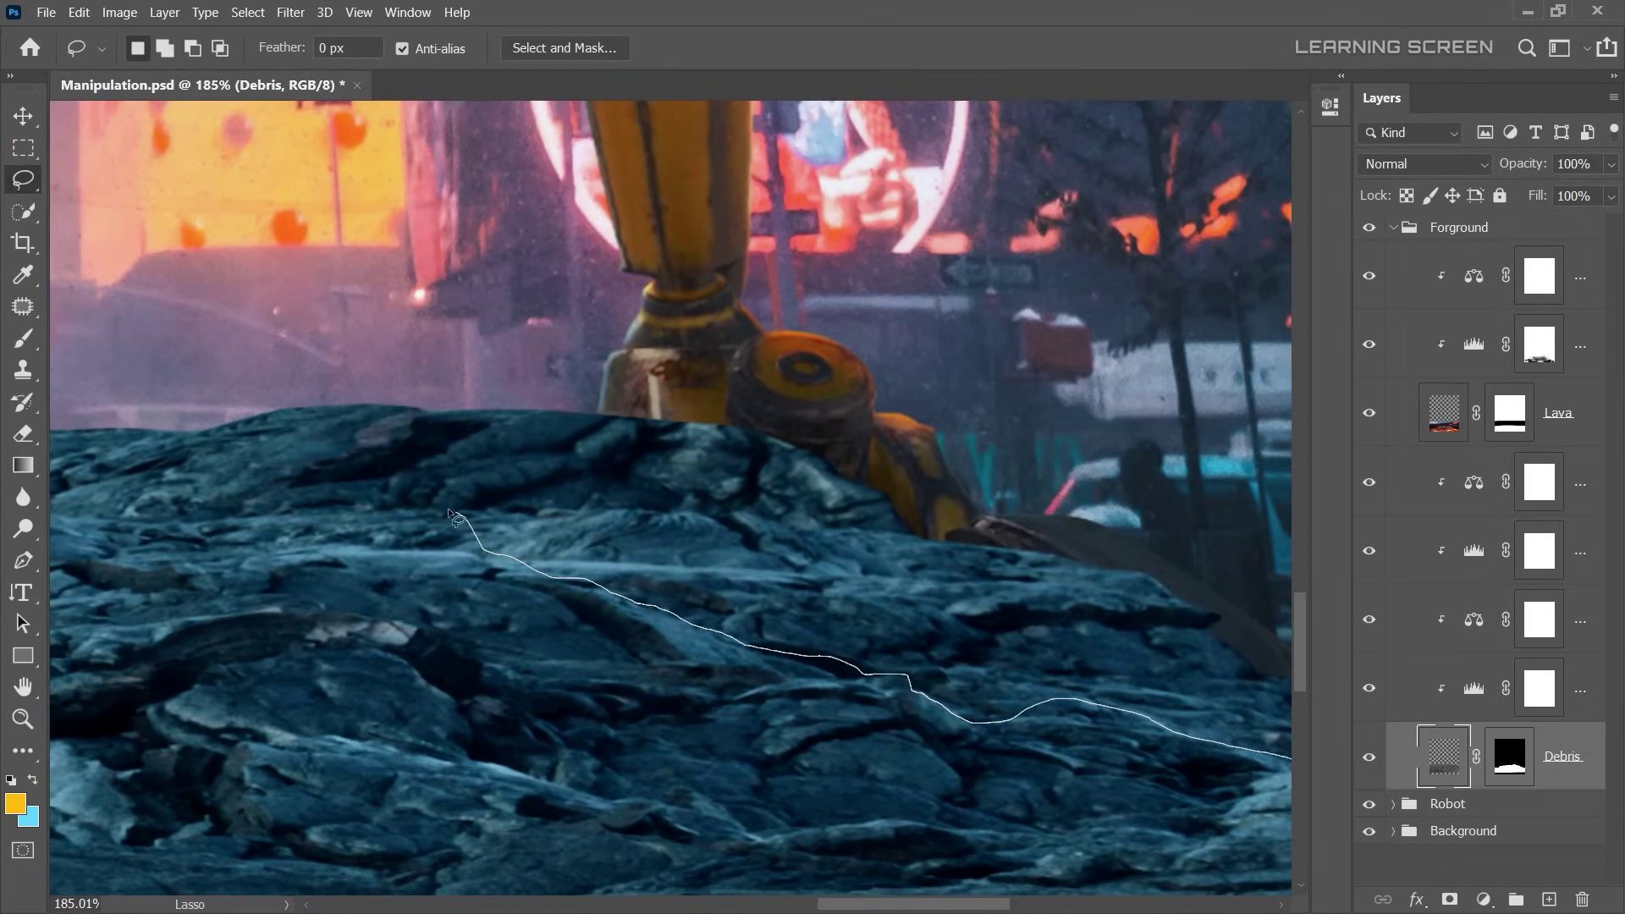
pyautogui.moveTo(451, 513); pyautogui.dragTo(849, 590)
pyautogui.scroll(-3, 639, 353)
pyautogui.moveTo(639, 354); pyautogui.dragTo(330, 355)
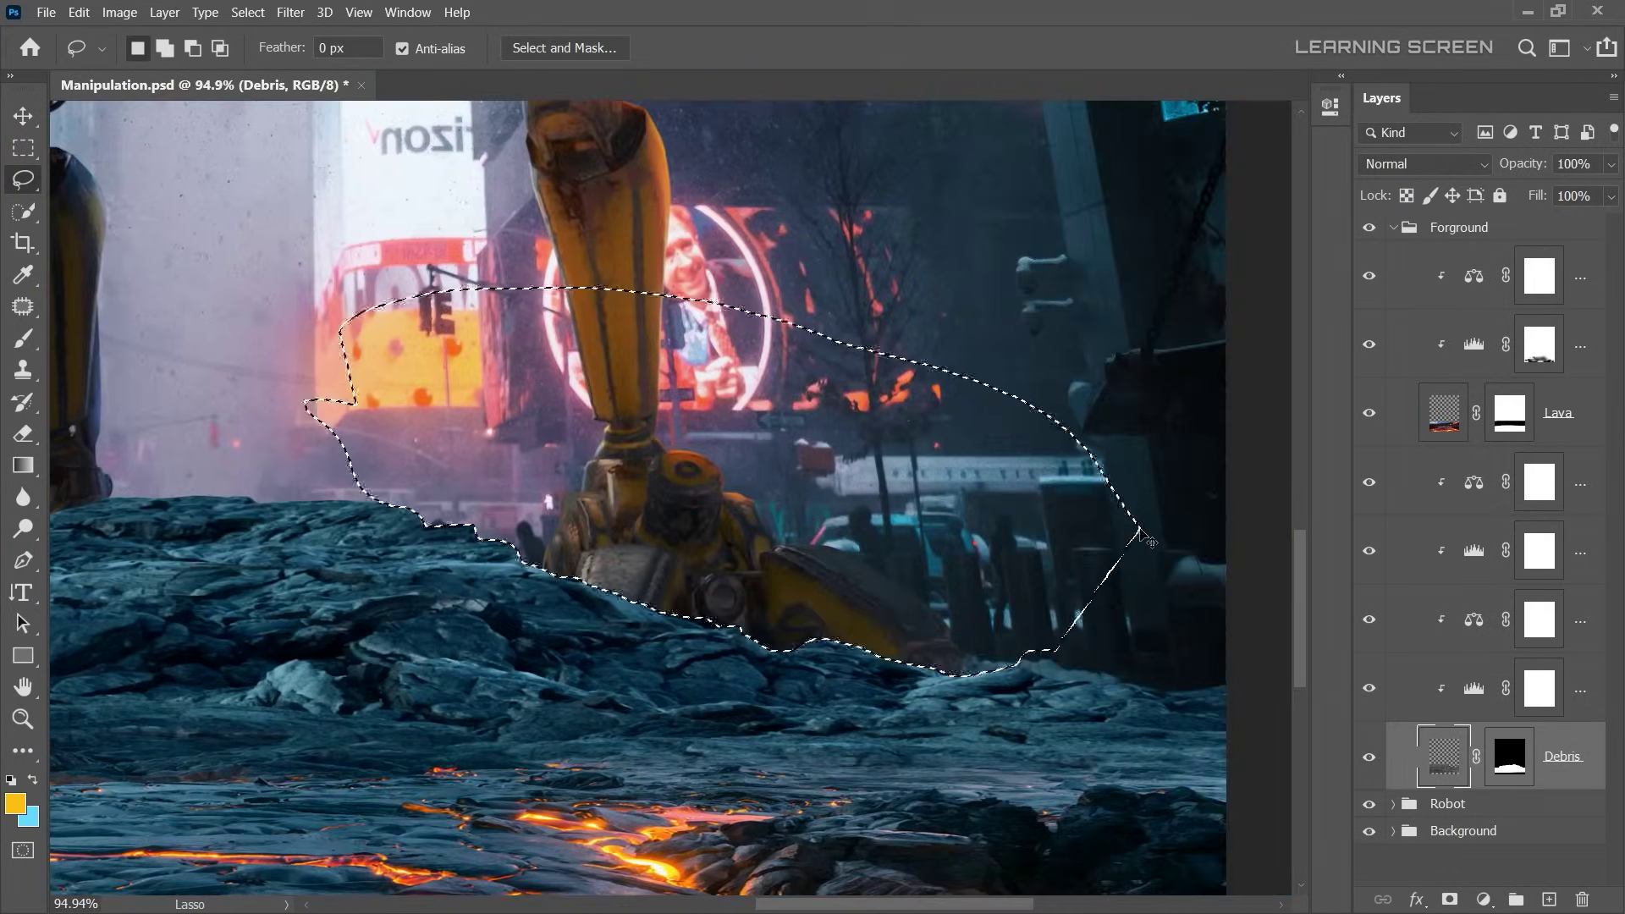
# - Trace further lasso selections along the rock edge, then return to the Move tool
pyautogui.scroll(-5, 872, 729)
pyautogui.scroll(8, 865, 724)
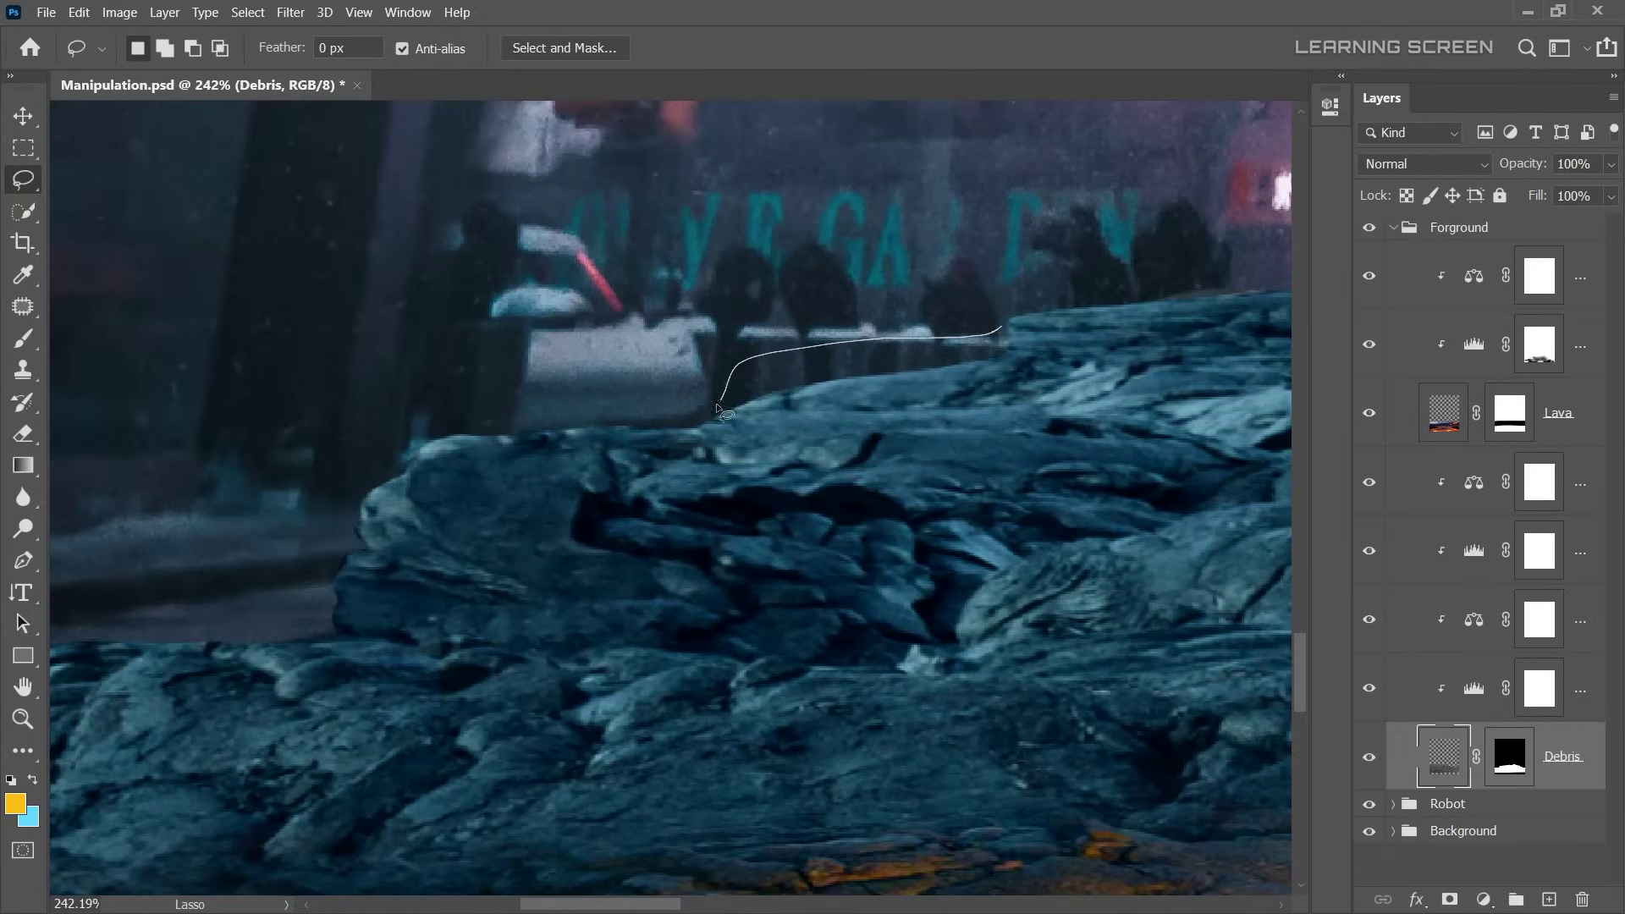
pyautogui.moveTo(544, 644); pyautogui.dragTo(457, 218)
pyautogui.scroll(-5, 457, 219)
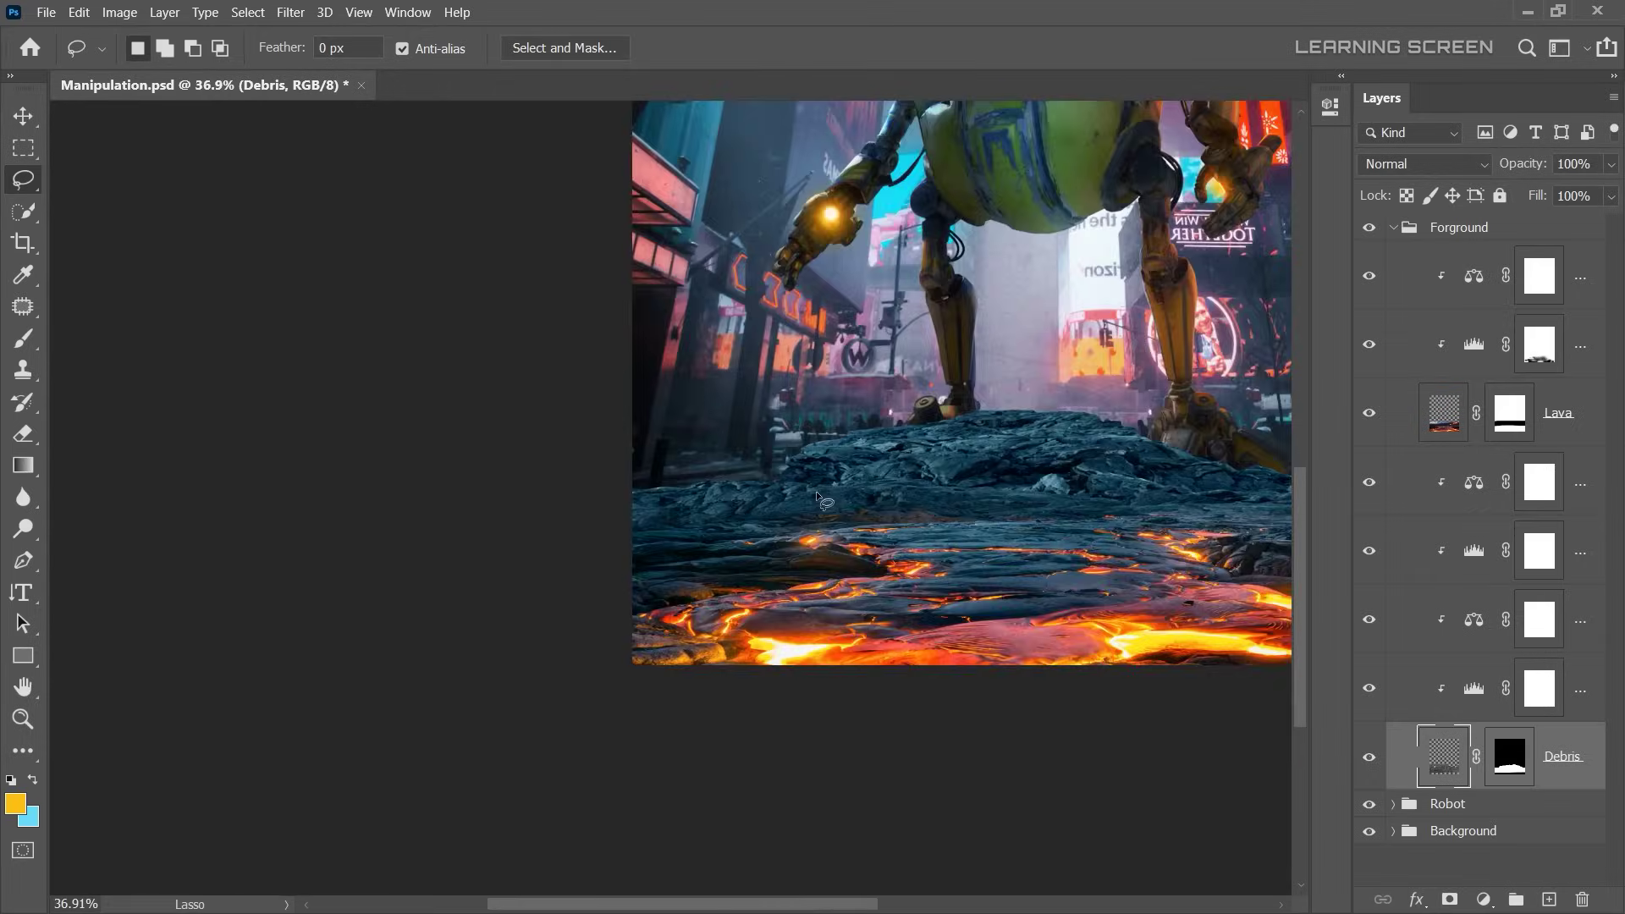
pyautogui.scroll(8, 1100, 313)
pyautogui.moveTo(1102, 313); pyautogui.dragTo(882, 401)
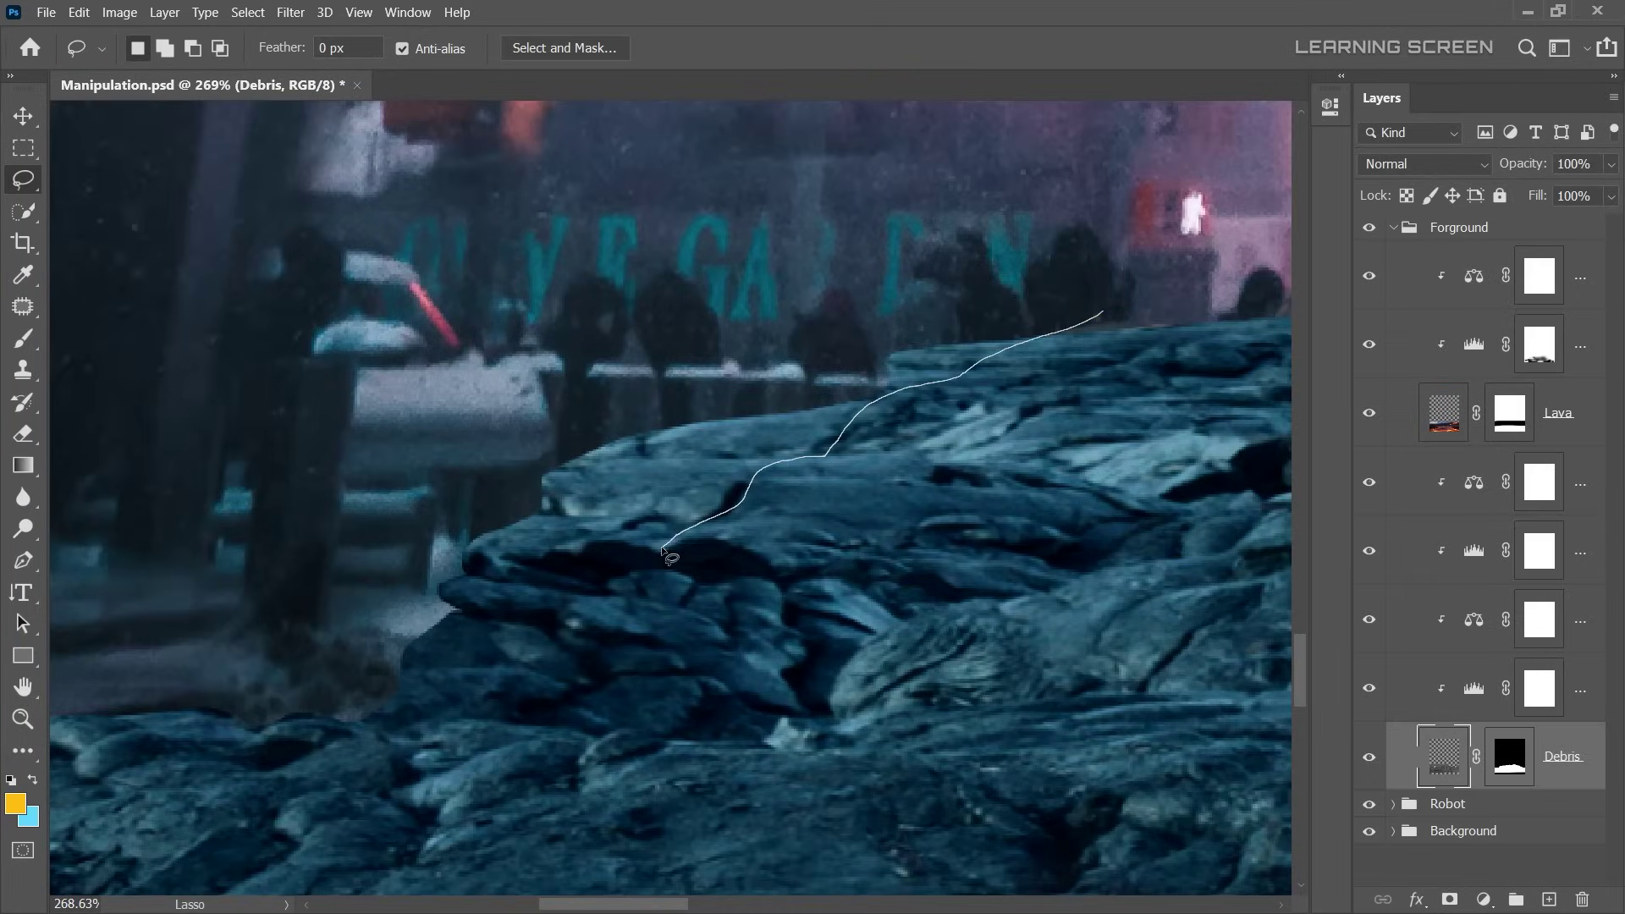
pyautogui.moveTo(301, 684); pyautogui.dragTo(254, 689)
pyautogui.scroll(-5, 679, 694)
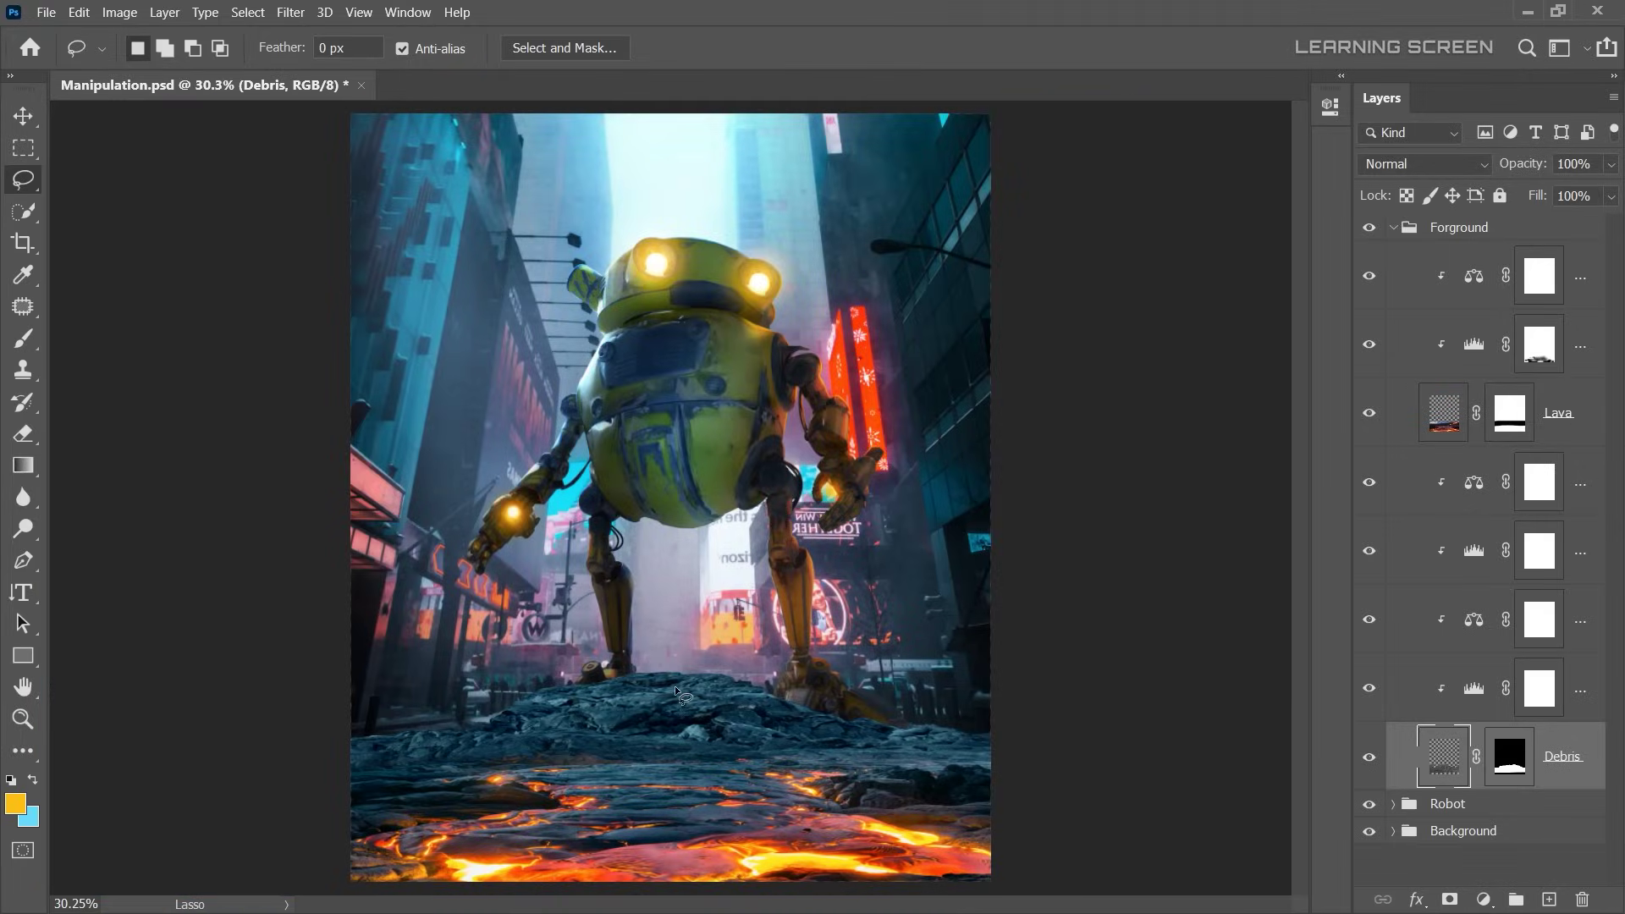
pyautogui.click(18, 120)
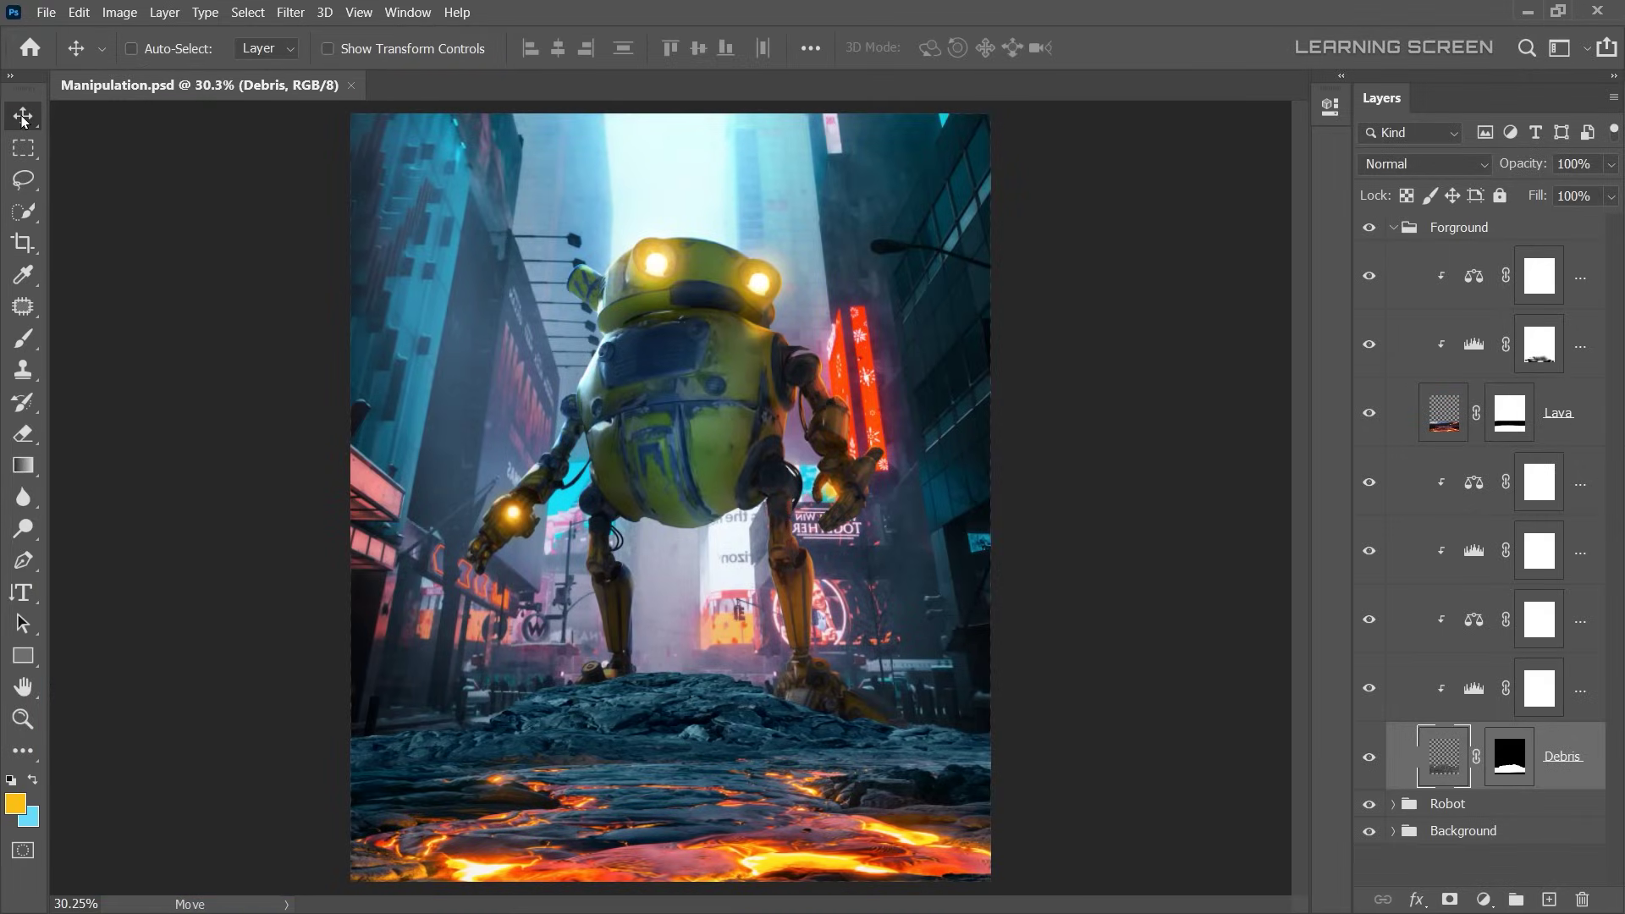
pyautogui.click(1393, 227)
pyautogui.click(1476, 228)
pyautogui.click(1483, 899)
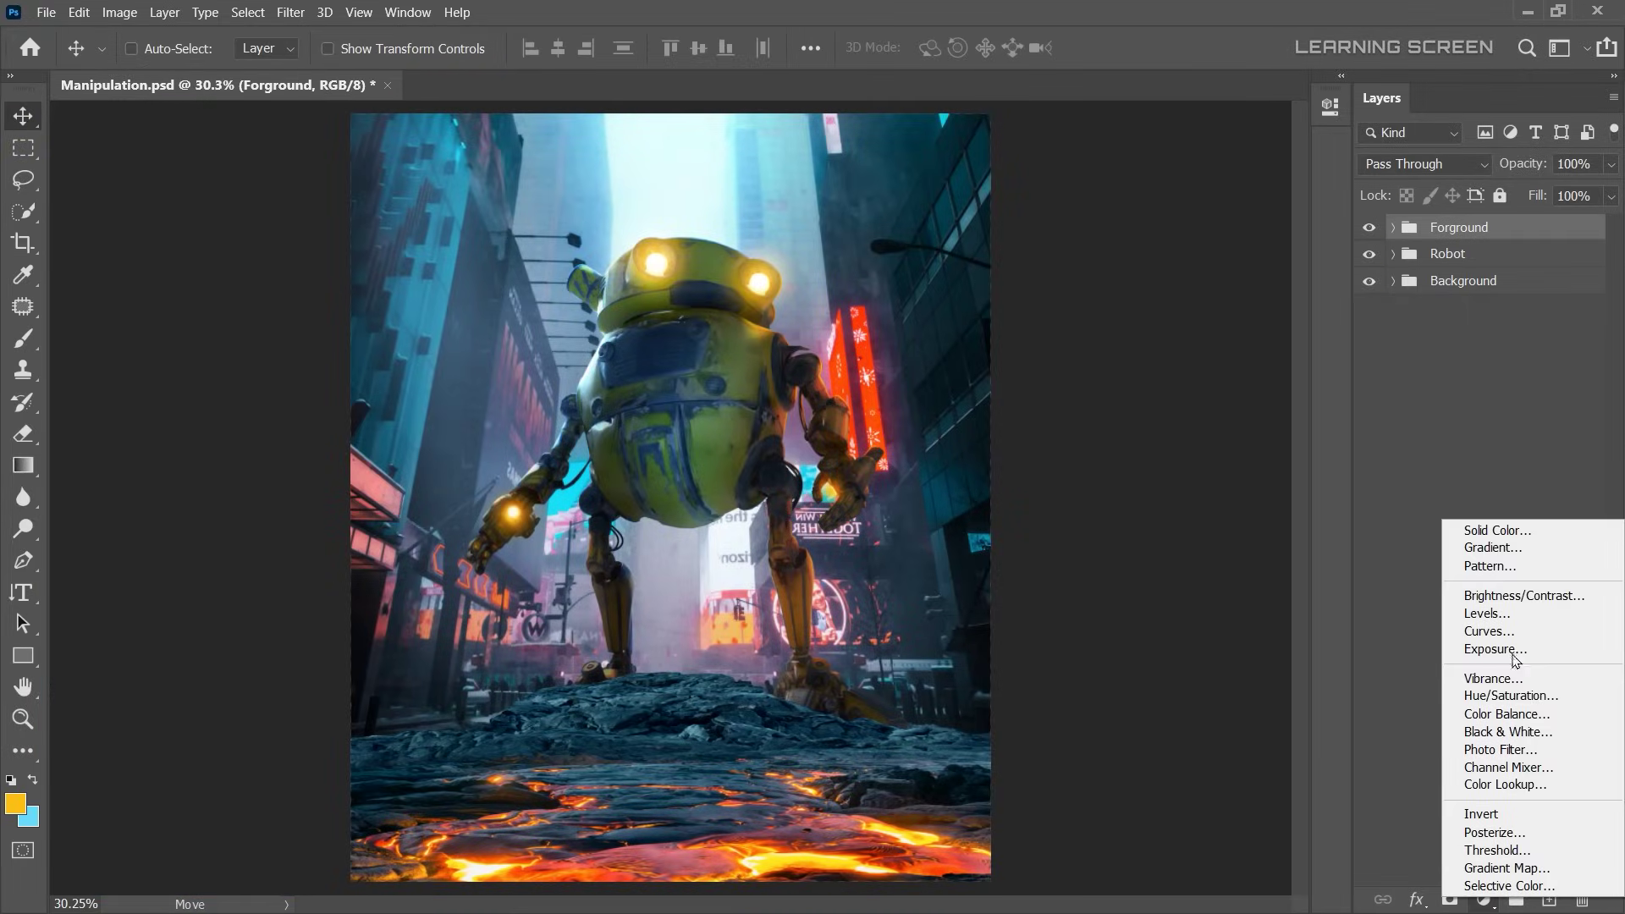
pyautogui.click(1514, 592)
pyautogui.moveTo(1058, 235)
pyautogui.mouseDown()
pyautogui.moveTo(1118, 235)
pyautogui.moveTo(1205, 283)
pyautogui.mouseUp()
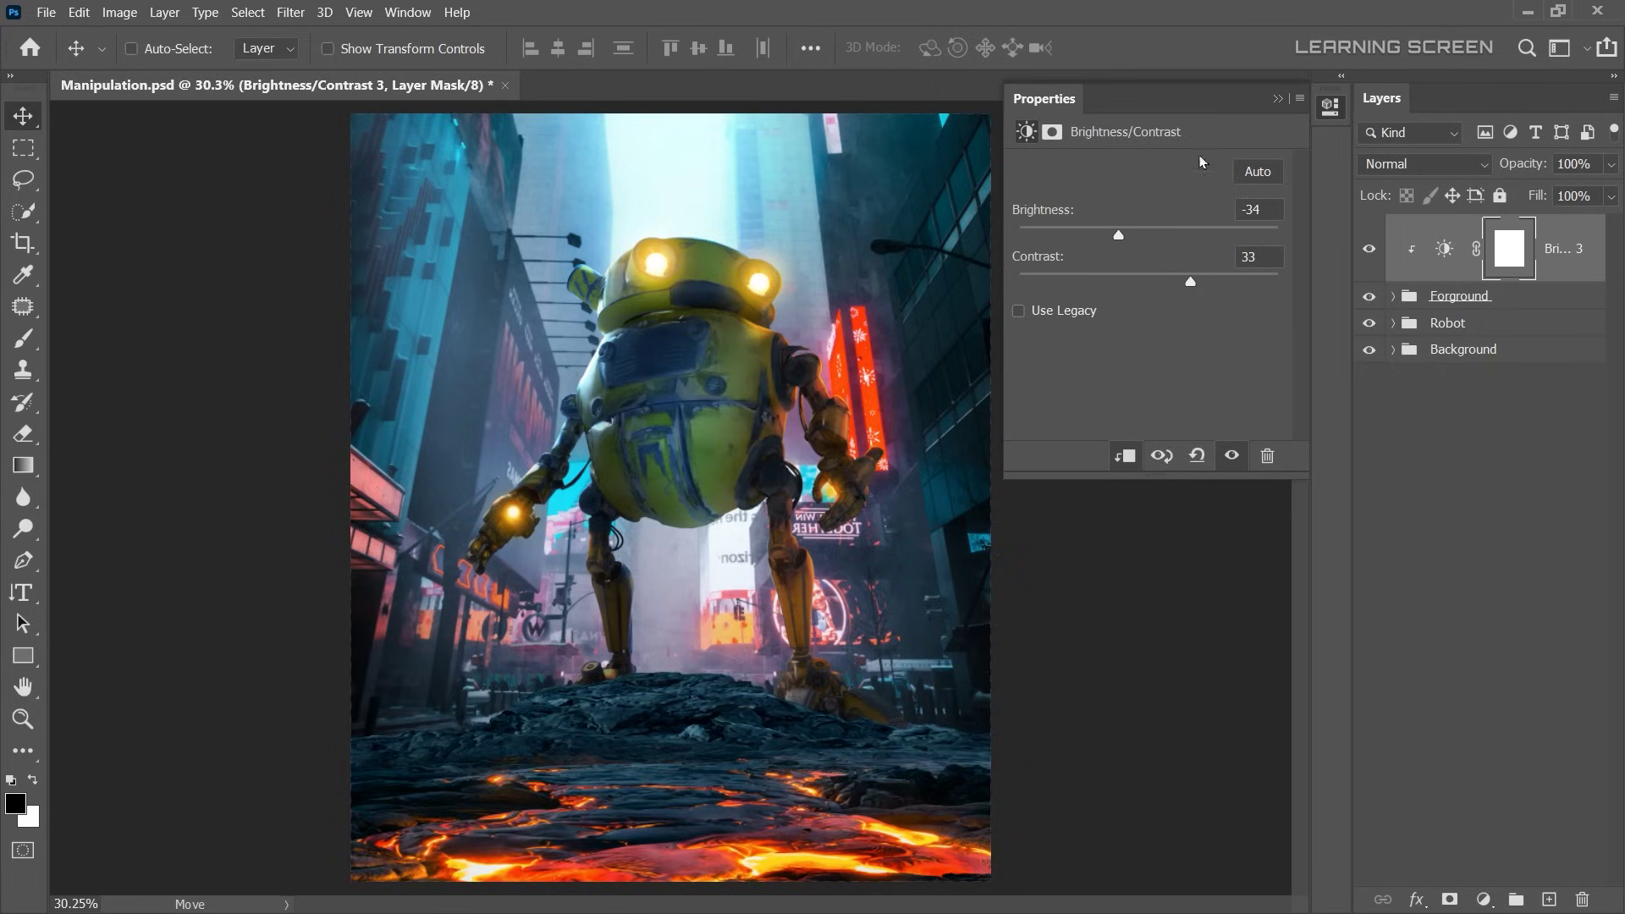
pyautogui.click(1367, 246)
pyautogui.click(1482, 898)
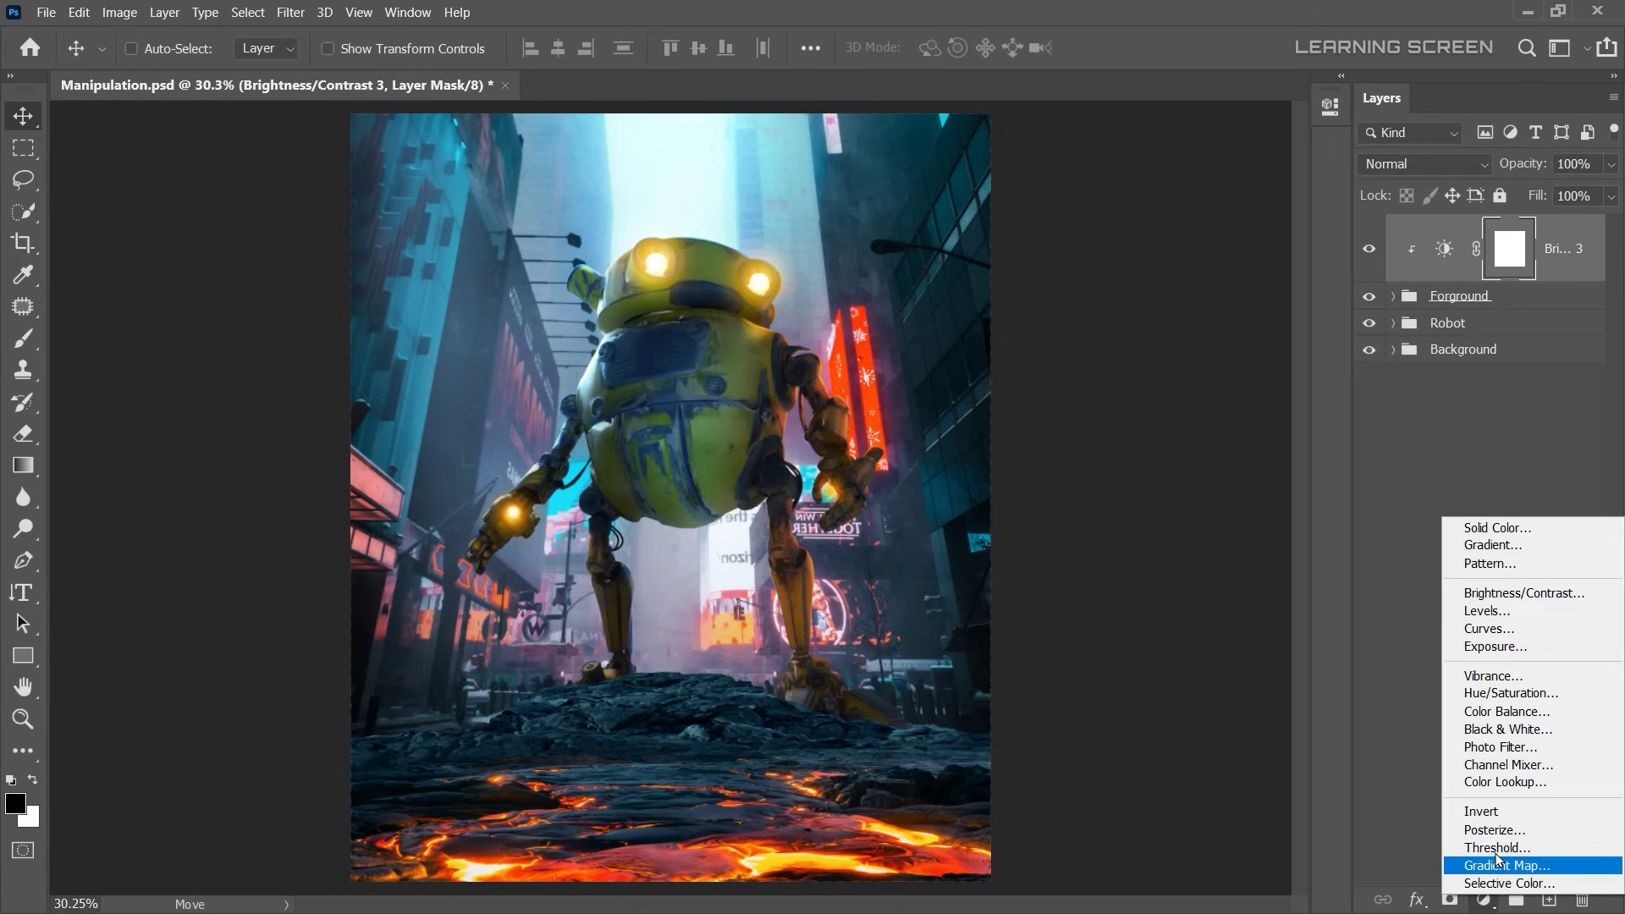
pyautogui.click(1489, 598)
pyautogui.click(1267, 456)
pyautogui.click(1278, 98)
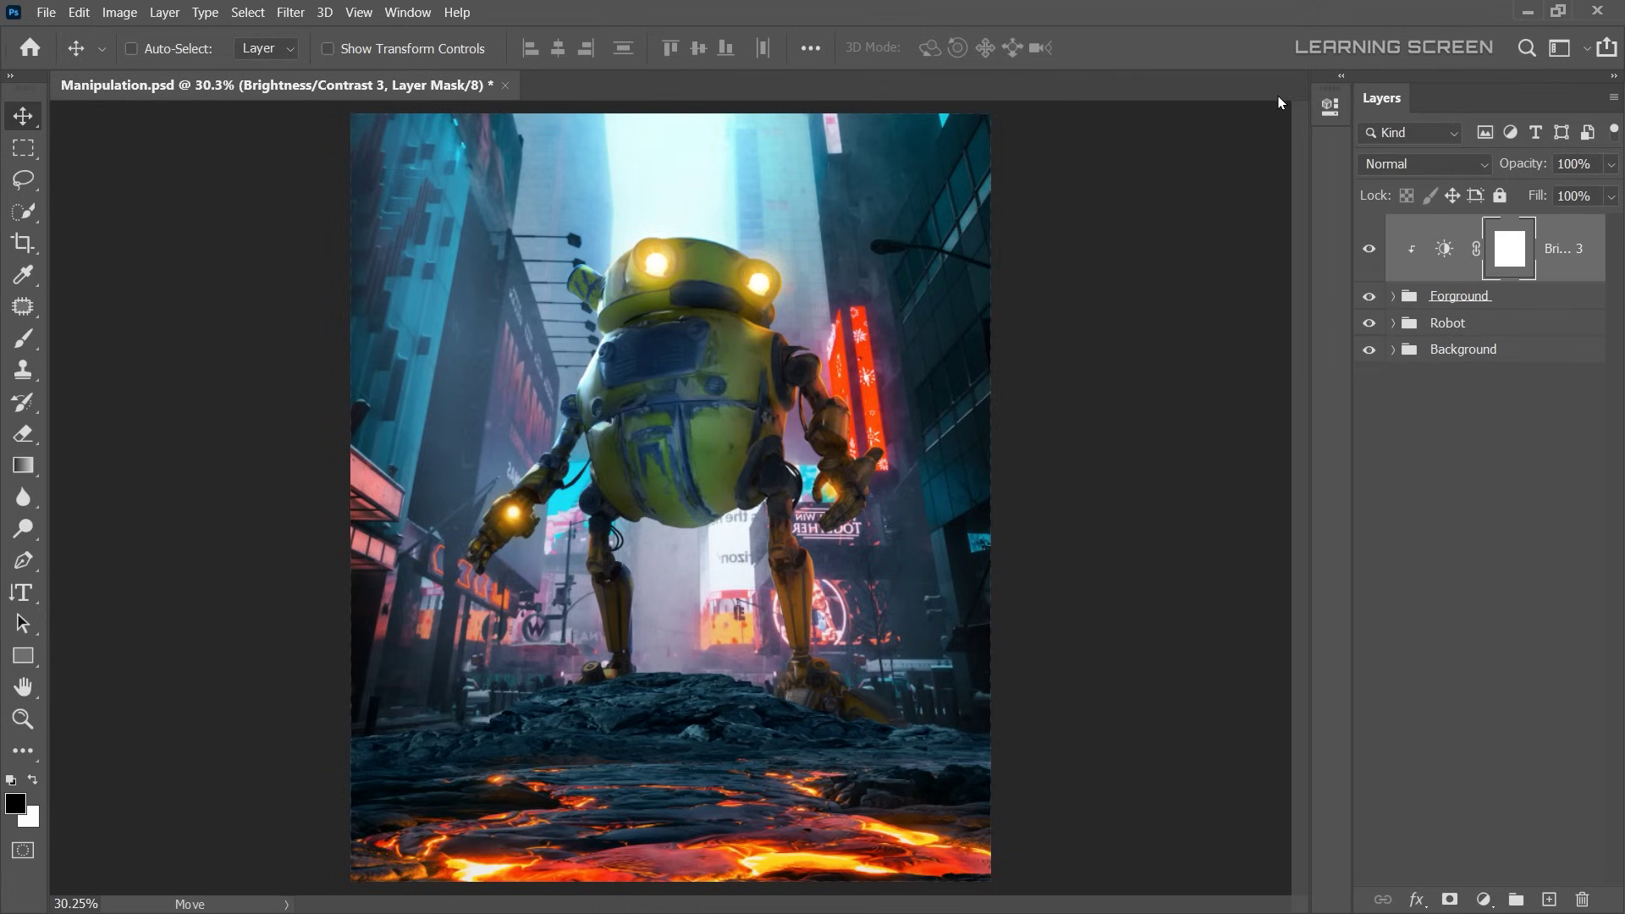
pyautogui.click(1368, 248)
# - Open Old_Car.jpg and bring the burnt-out car into view
pyautogui.click(46, 12)
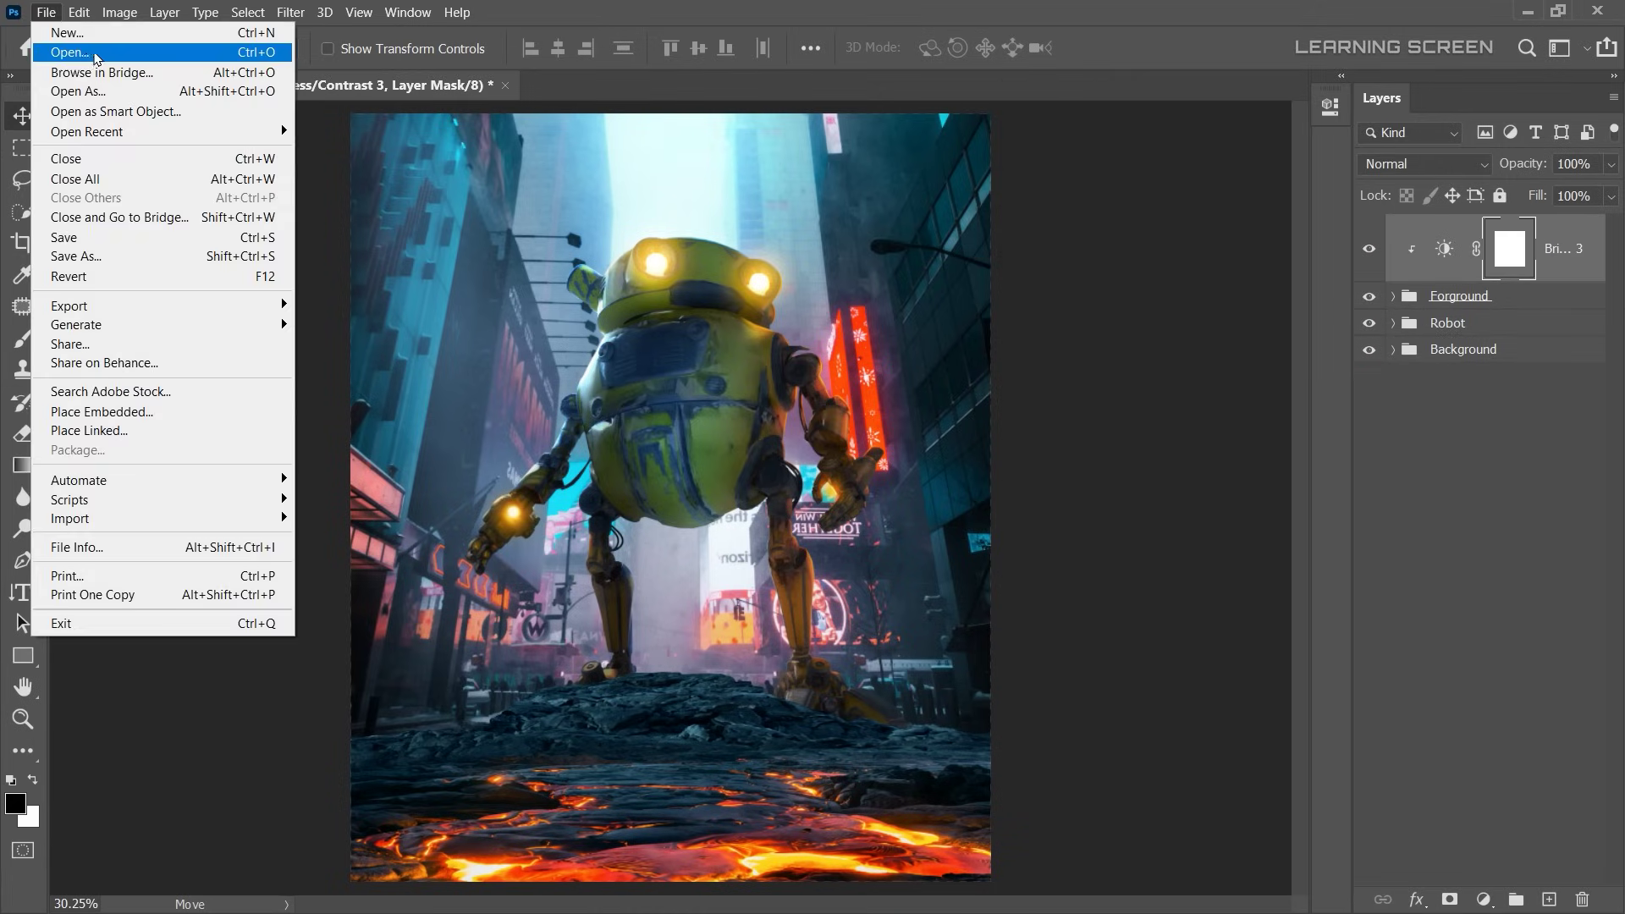
pyautogui.click(60, 50)
pyautogui.doubleClick(849, 188)
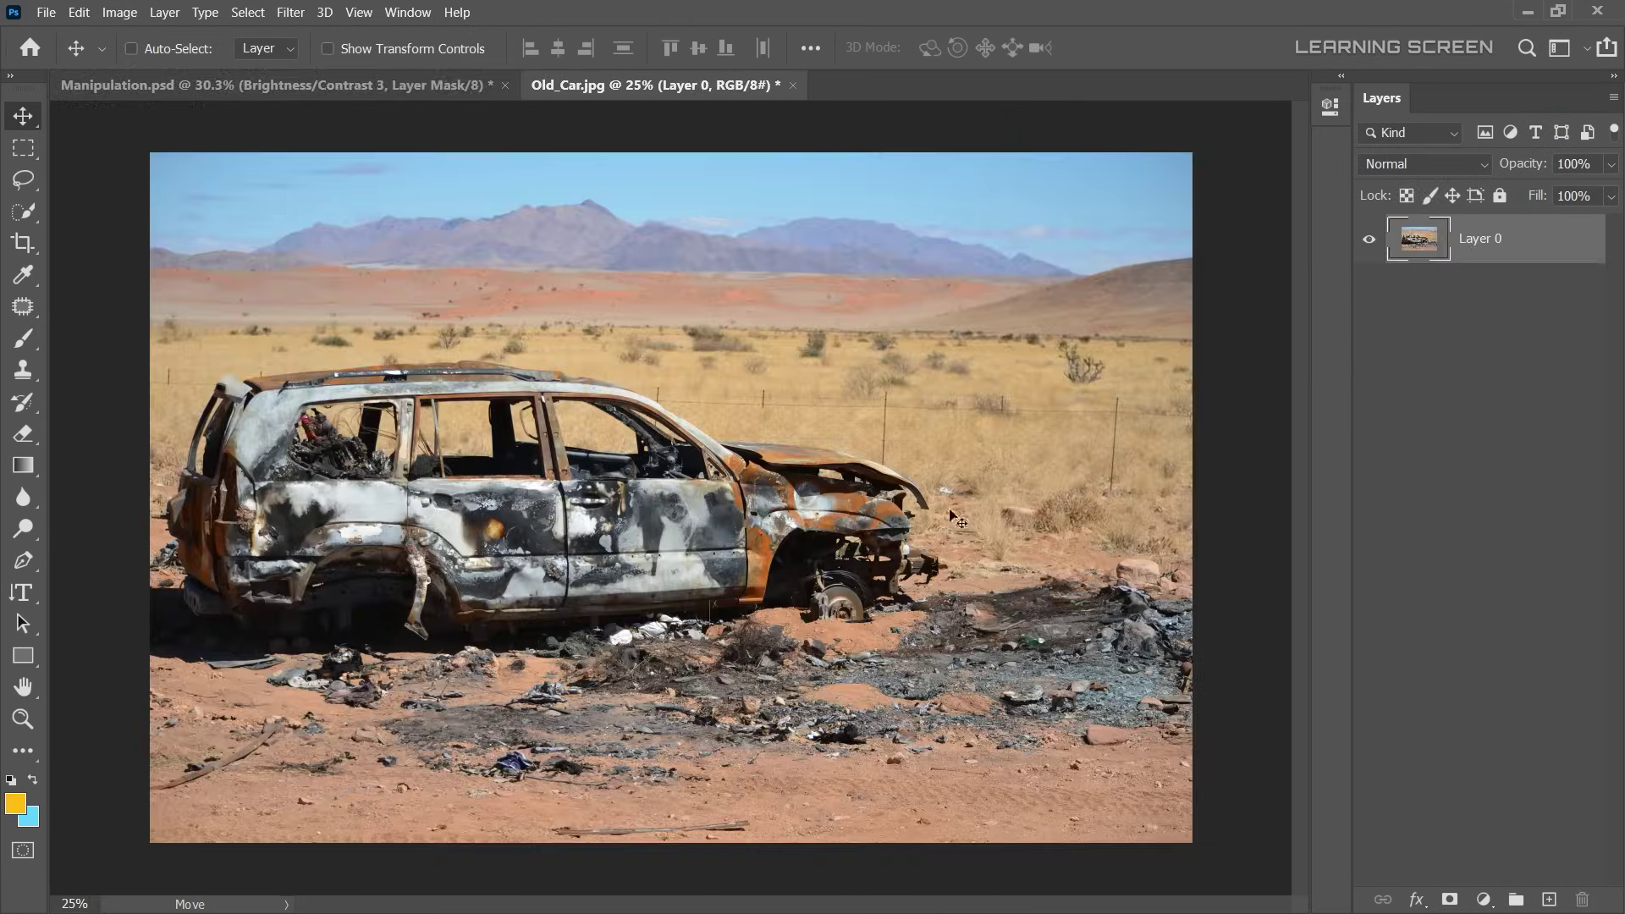
pyautogui.scroll(3, 870, 377)
pyautogui.scroll(-3, 870, 377)
pyautogui.moveTo(1201, 377)
pyautogui.mouseDown()
pyautogui.moveTo(871, 377)
pyautogui.moveTo(556, 341)
pyautogui.mouseUp()
# - Trace the car's lower edge, roof and pillar with a Pen path
pyautogui.scroll(3, 948, 435)
pyautogui.scroll(2, 889, 432)
pyautogui.scroll(1, 888, 431)
pyautogui.press('p')
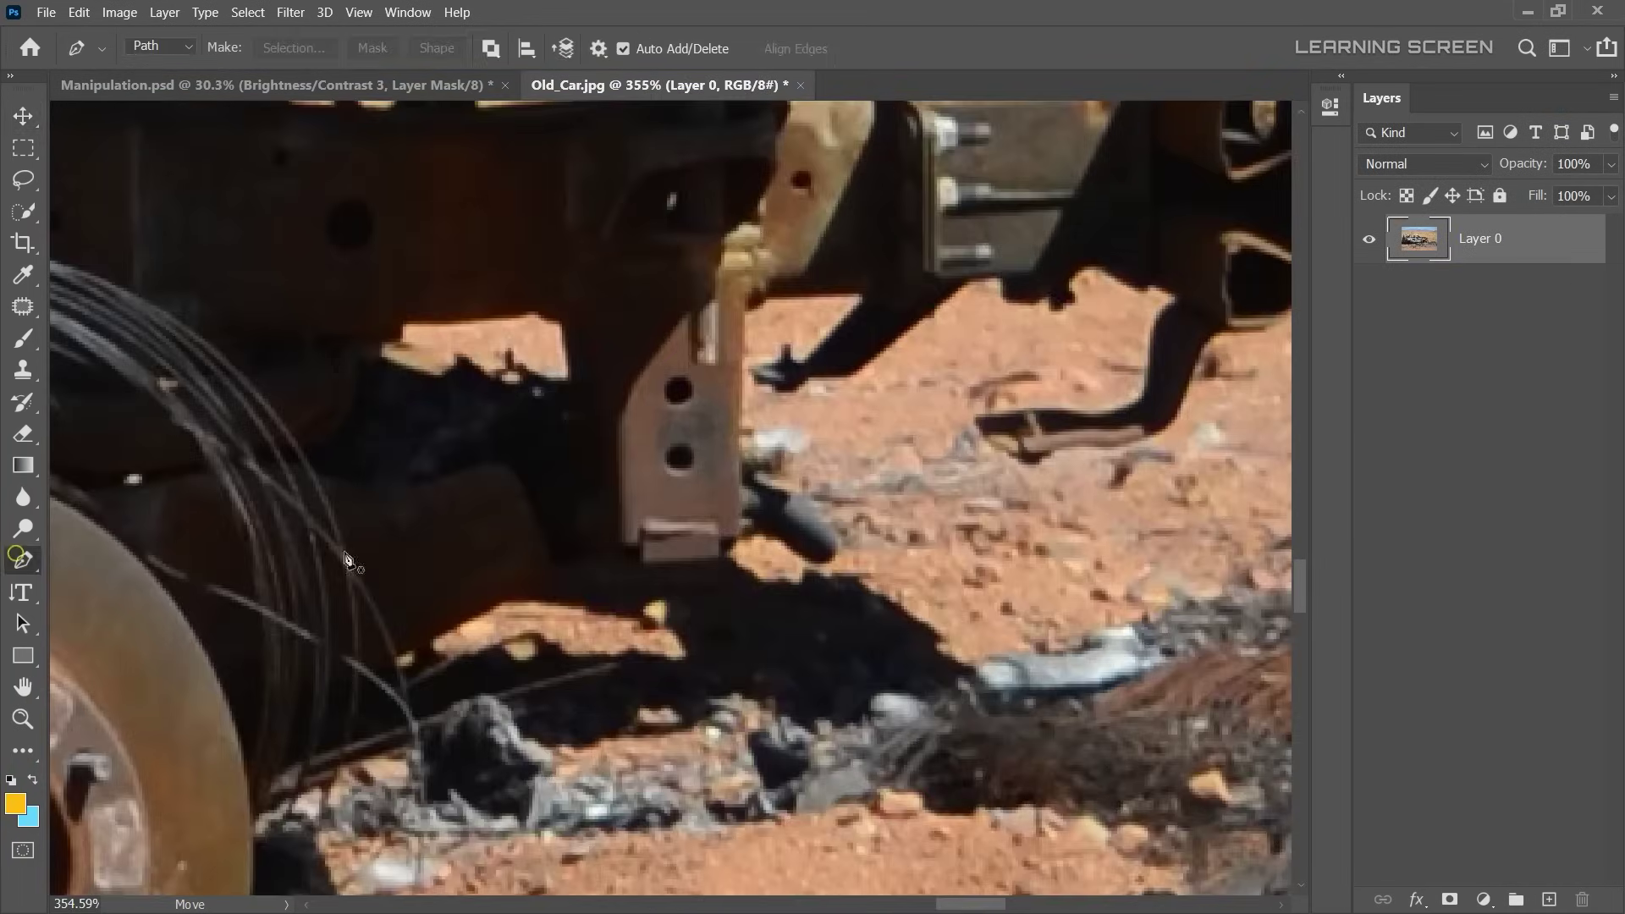
pyautogui.scroll(1, 654, 553)
pyautogui.moveTo(752, 535); pyautogui.dragTo(768, 526)
pyautogui.click(1075, 181)
pyautogui.click(1109, 152)
pyautogui.scroll(1, 852, 386)
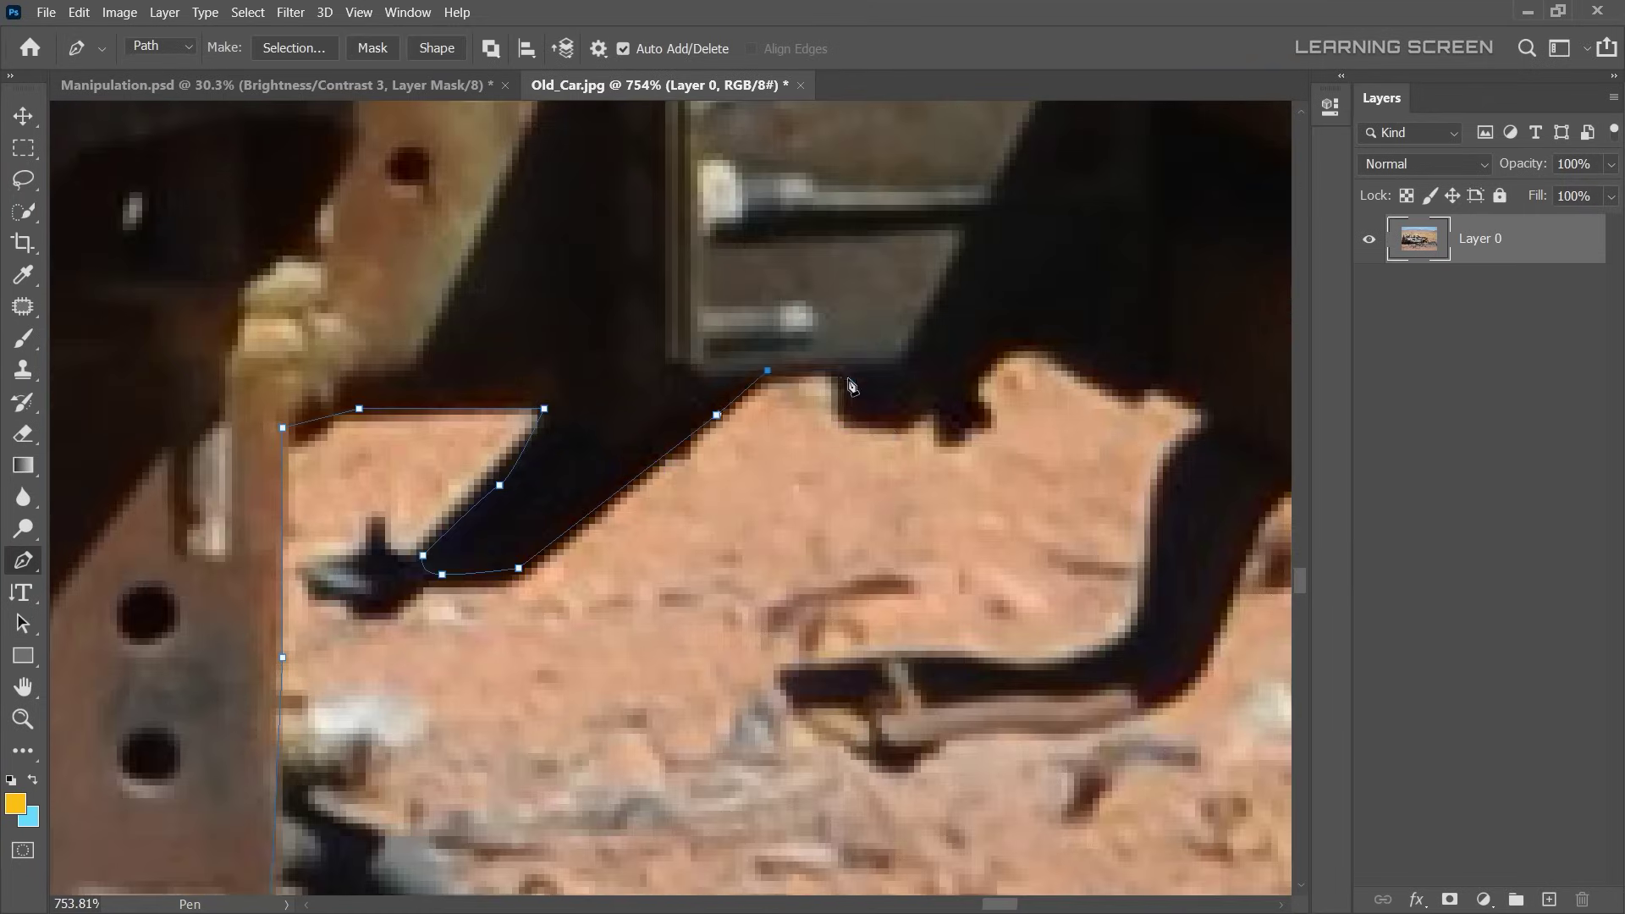
pyautogui.moveTo(899, 756); pyautogui.dragTo(933, 484)
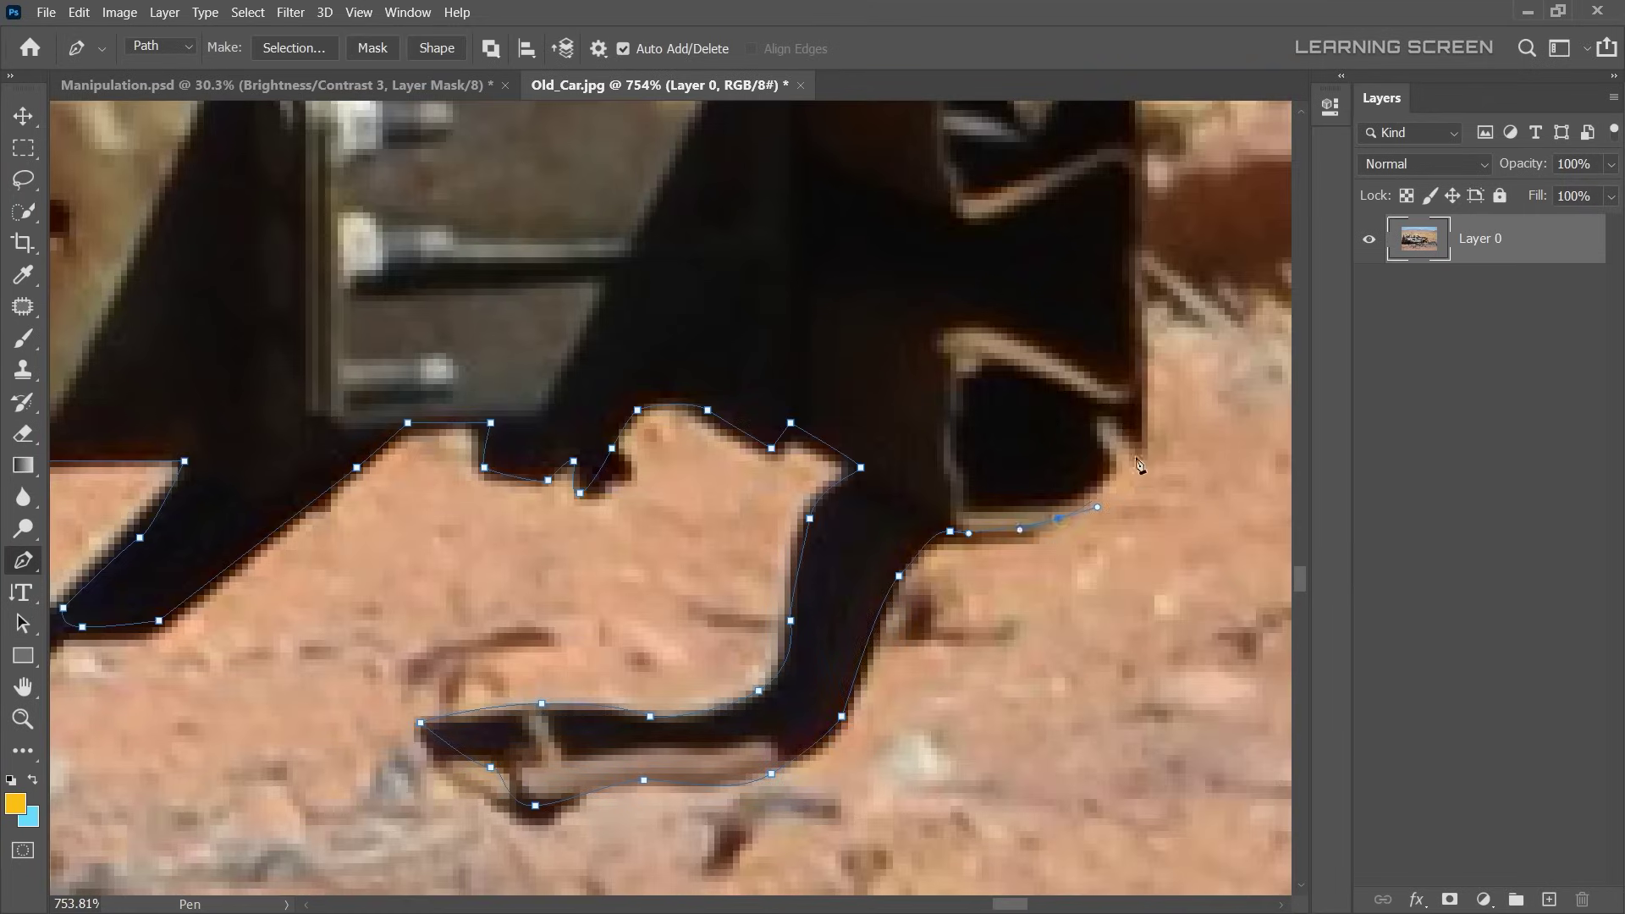
pyautogui.scroll(5, 1001, 385)
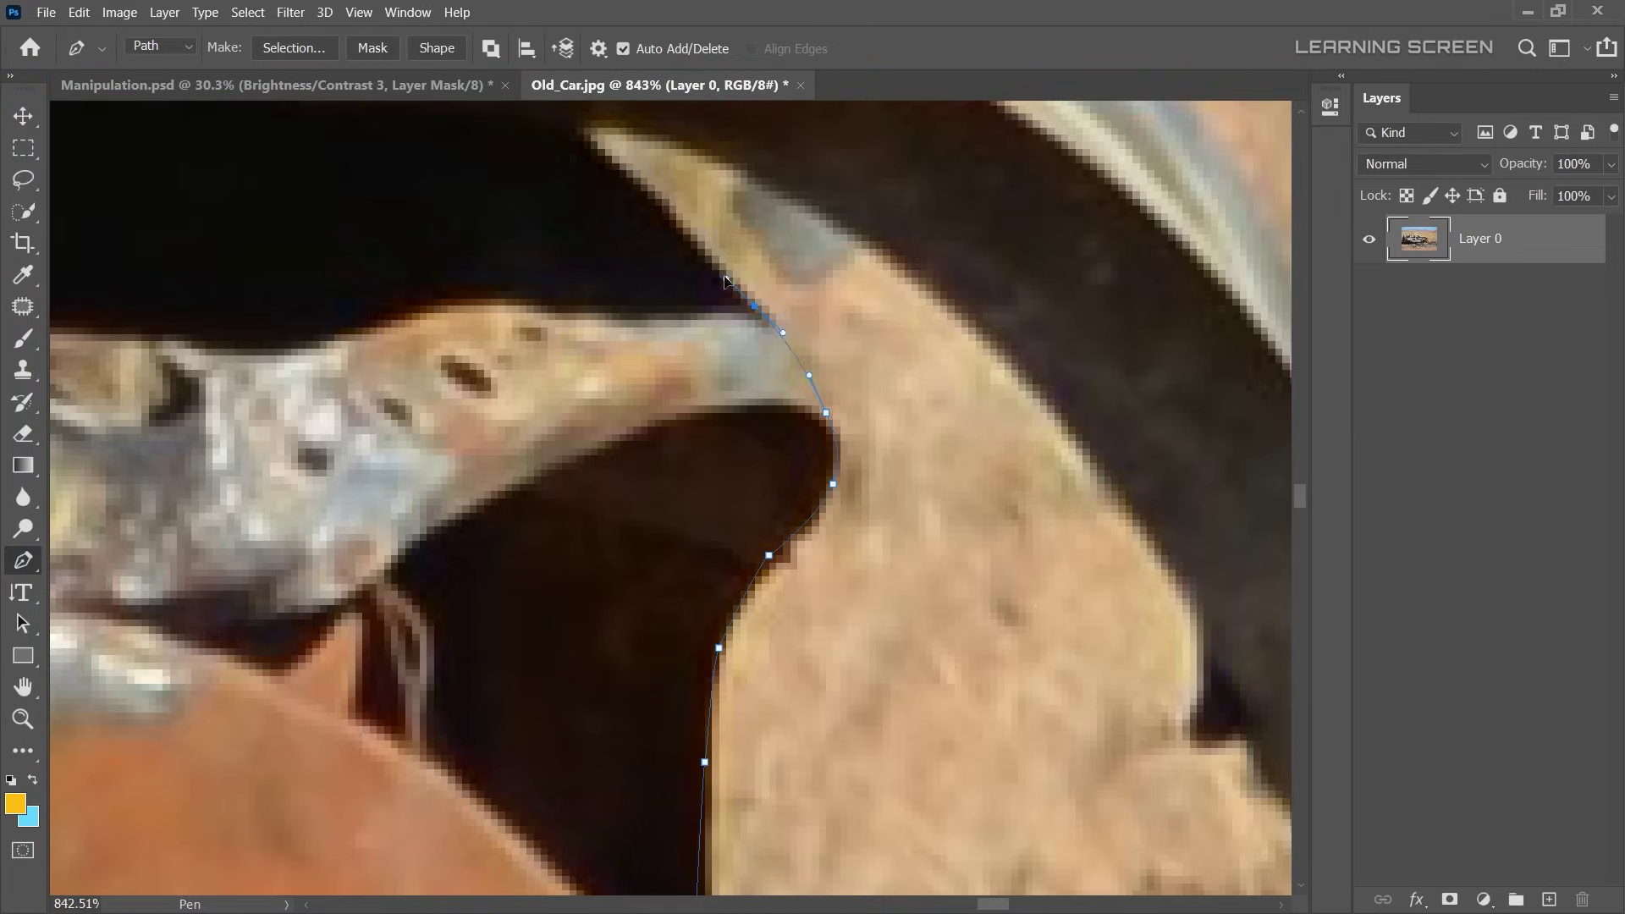
pyautogui.scroll(3, 793, 219)
pyautogui.moveTo(853, 575); pyautogui.dragTo(863, 600)
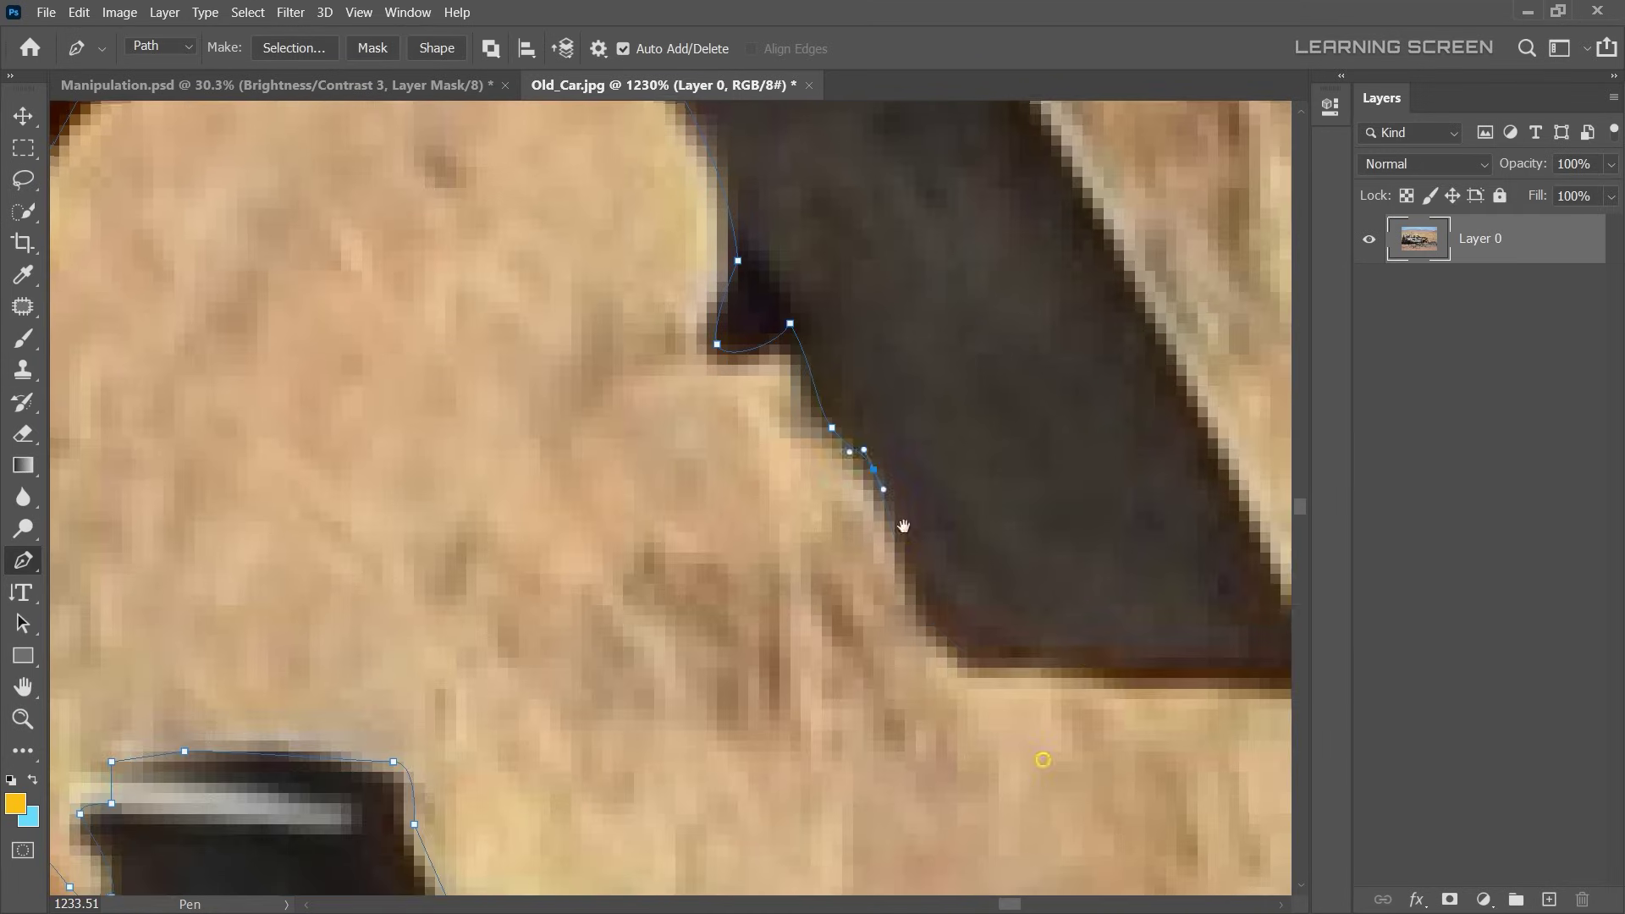
pyautogui.scroll(-3, 605, 348)
pyautogui.scroll(-3, 606, 349)
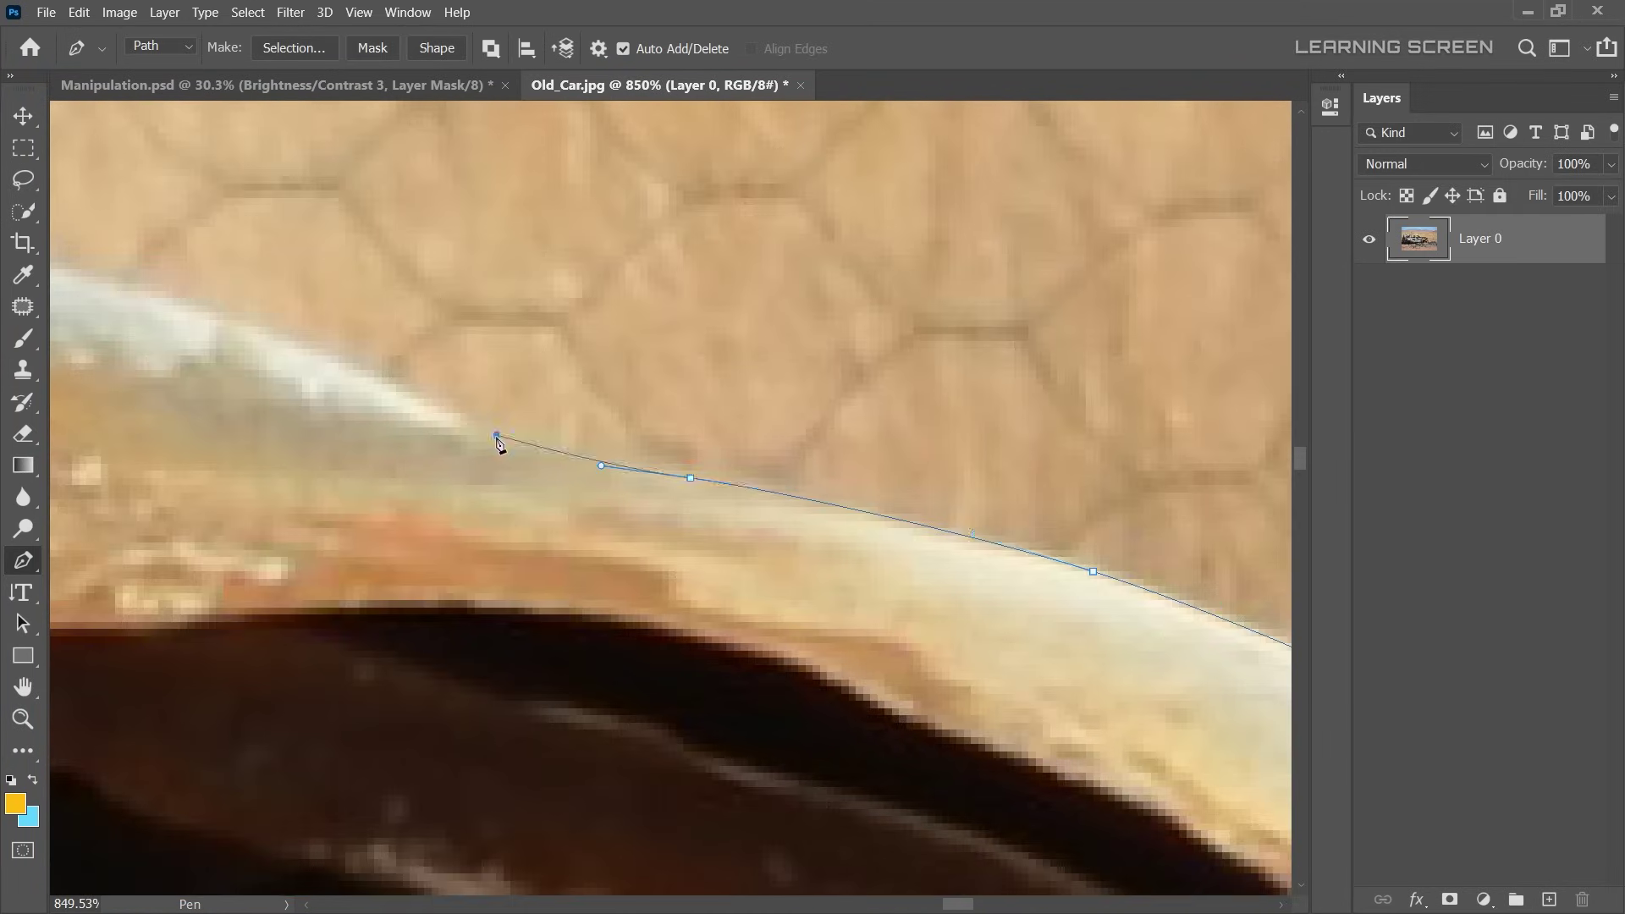
pyautogui.moveTo(769, 583); pyautogui.dragTo(682, 574)
pyautogui.scroll(5, 681, 574)
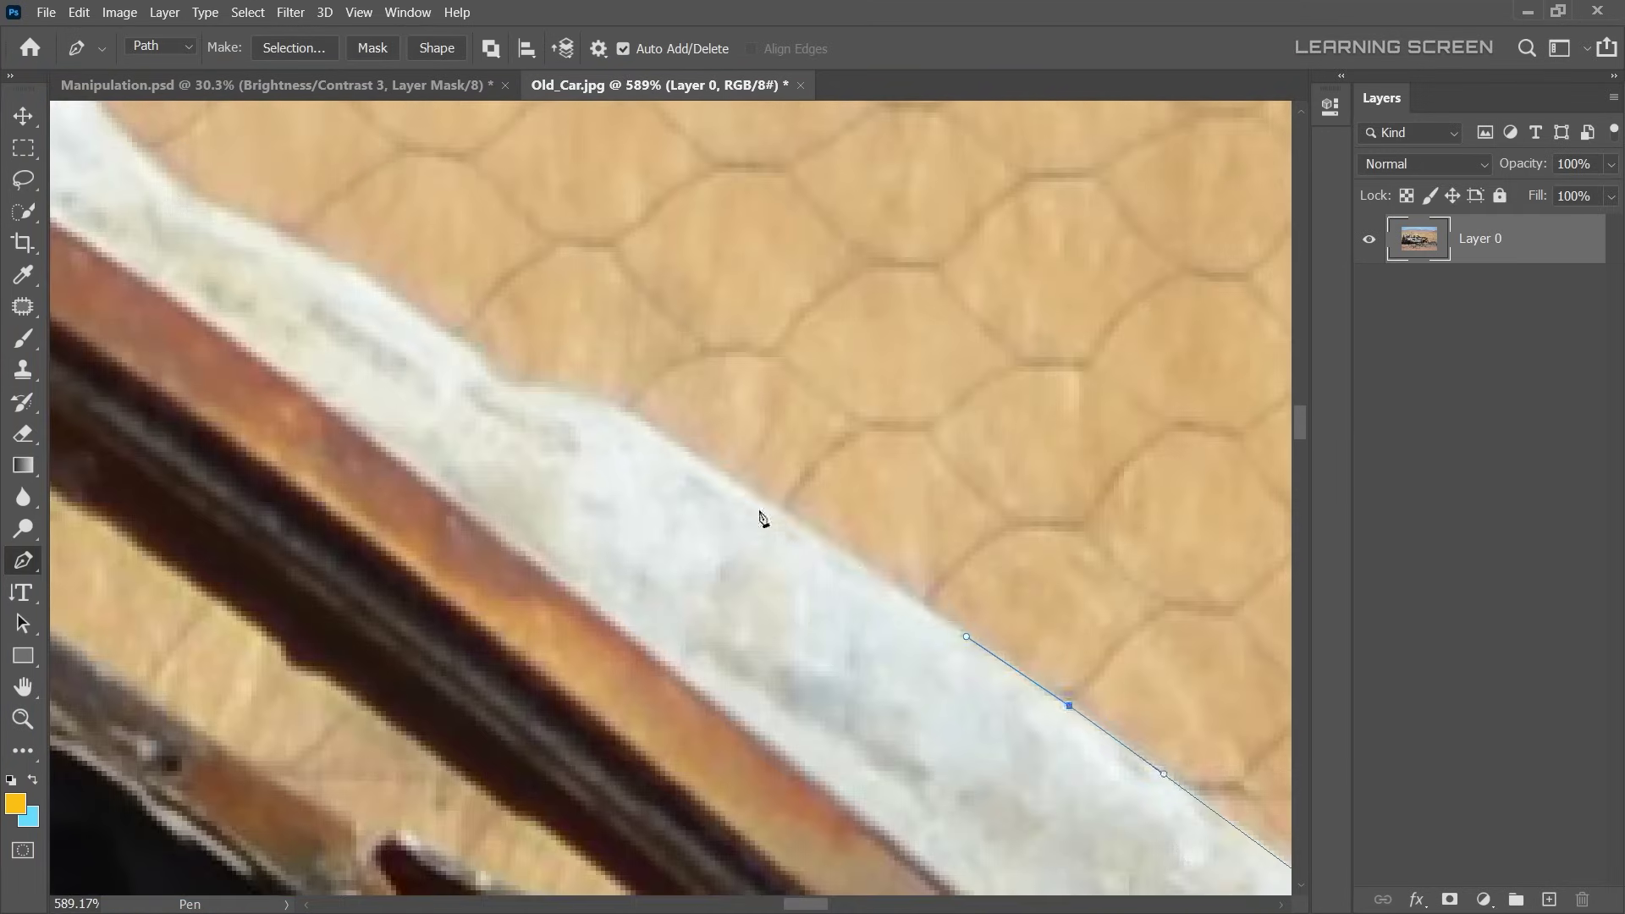
pyautogui.moveTo(547, 365); pyautogui.dragTo(512, 342)
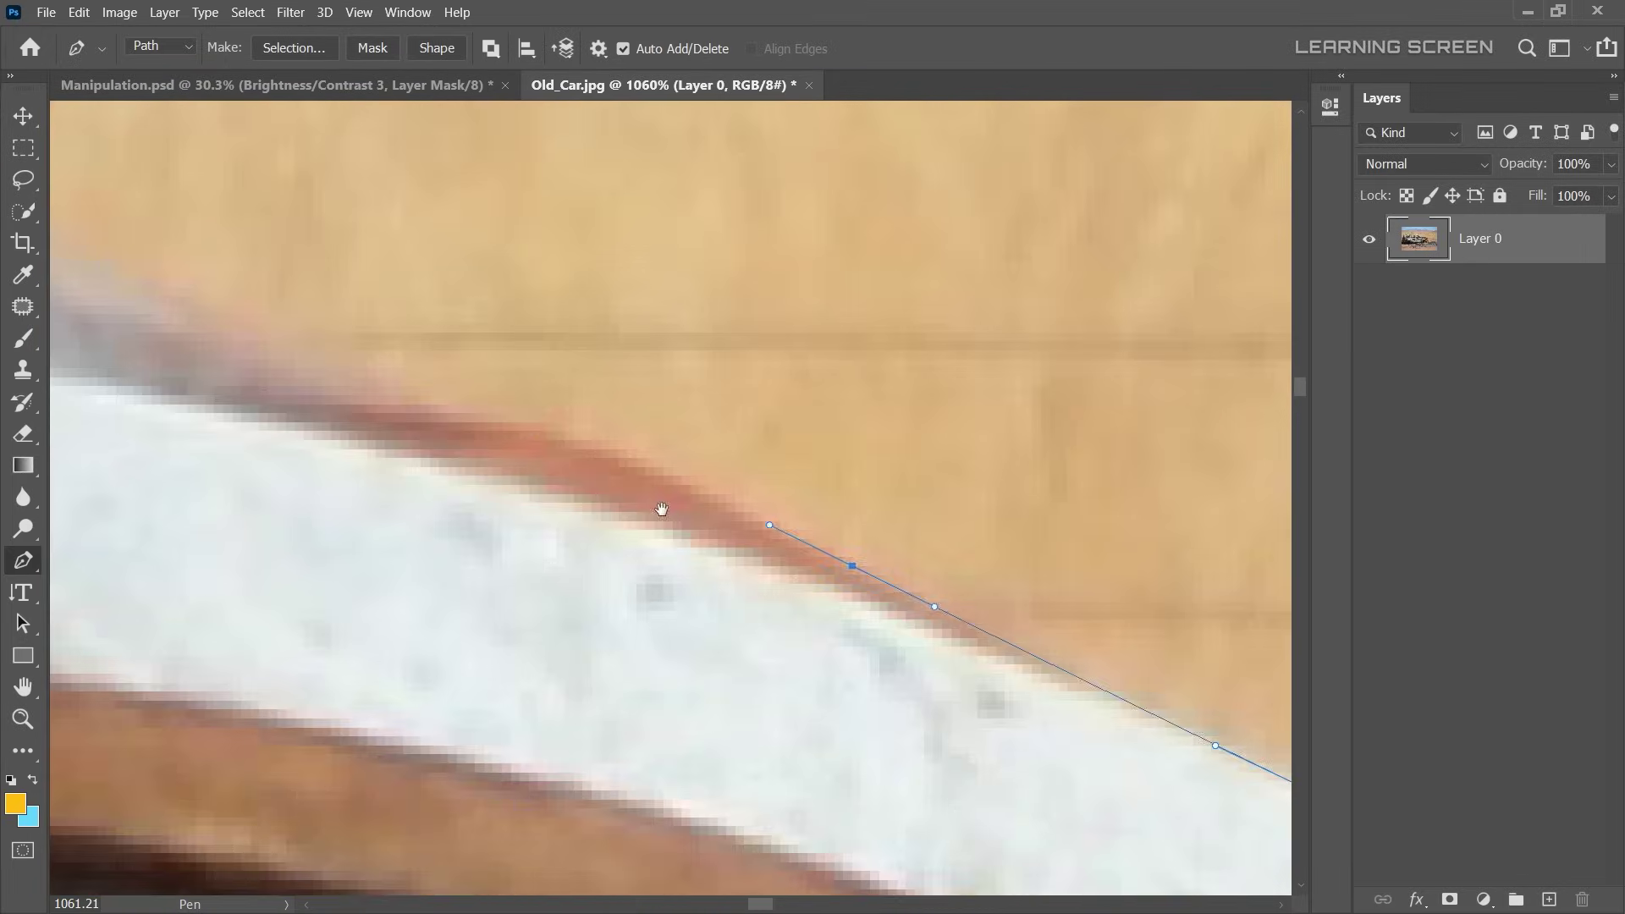
pyautogui.scroll(-2, 813, 538)
pyautogui.moveTo(813, 538); pyautogui.dragTo(256, 500)
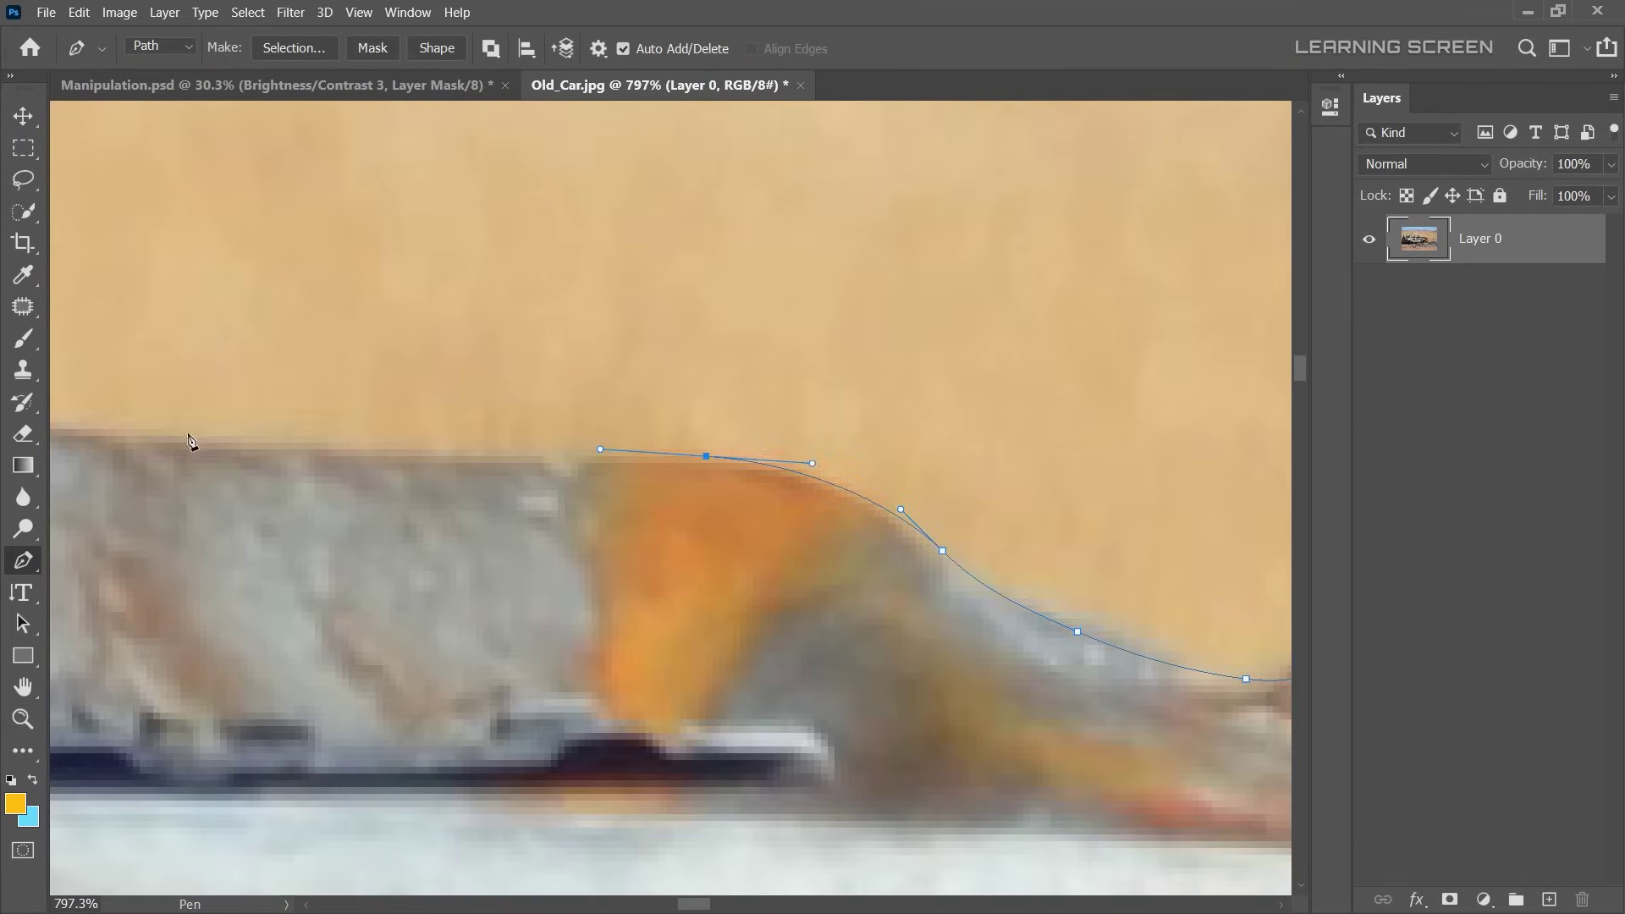
pyautogui.scroll(-2, 256, 500)
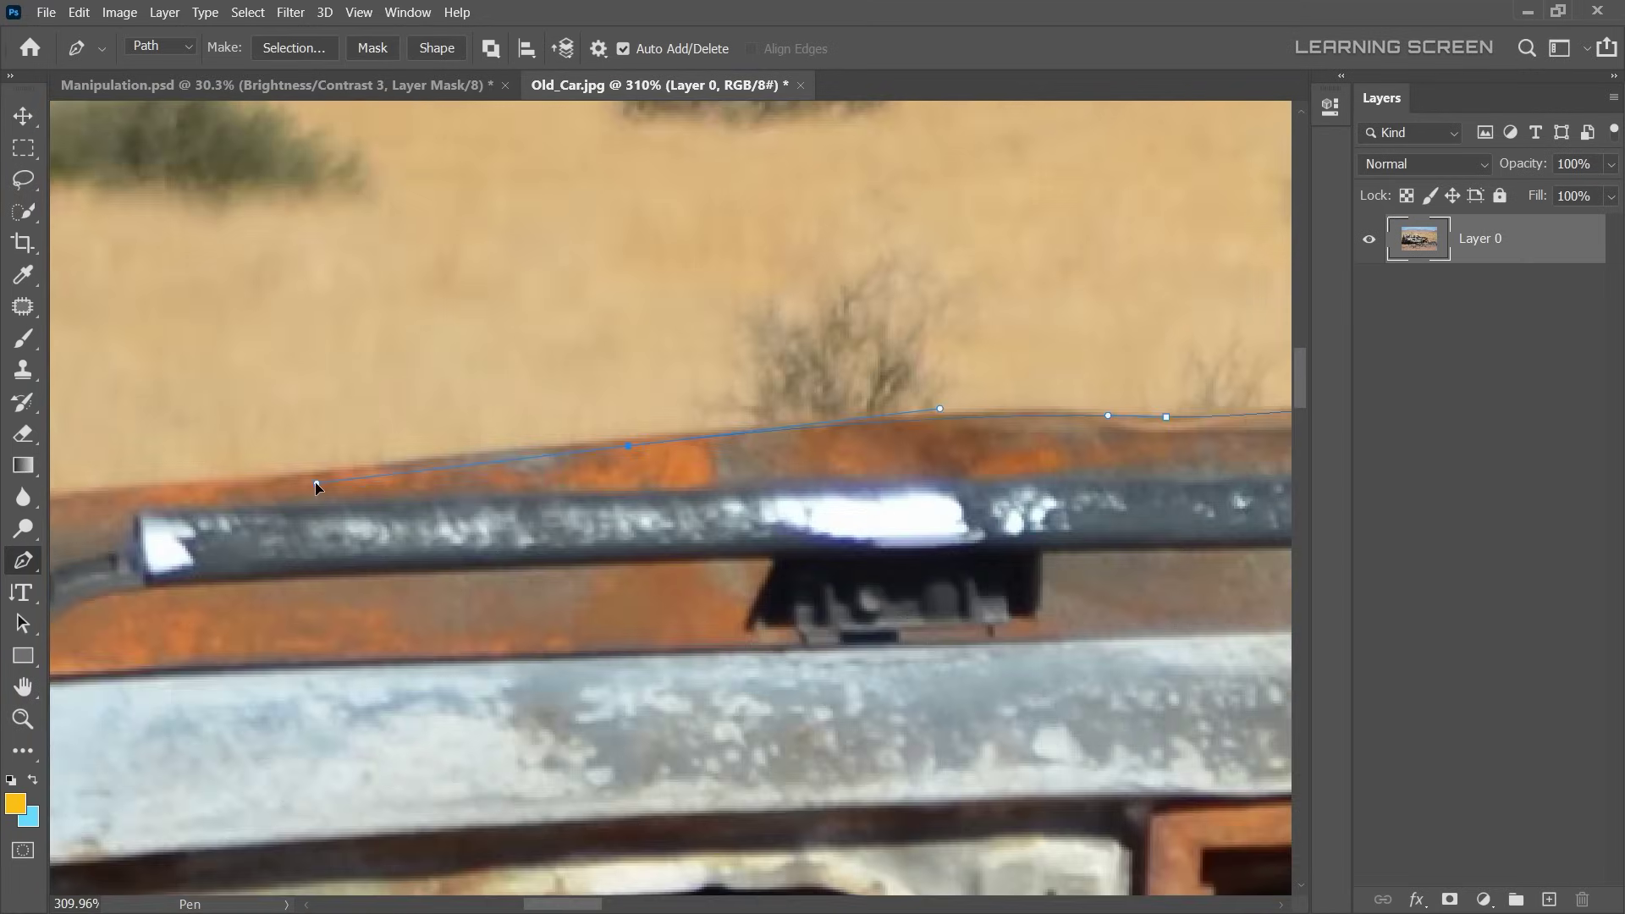
pyautogui.scroll(1, 364, 634)
pyautogui.click(360, 626)
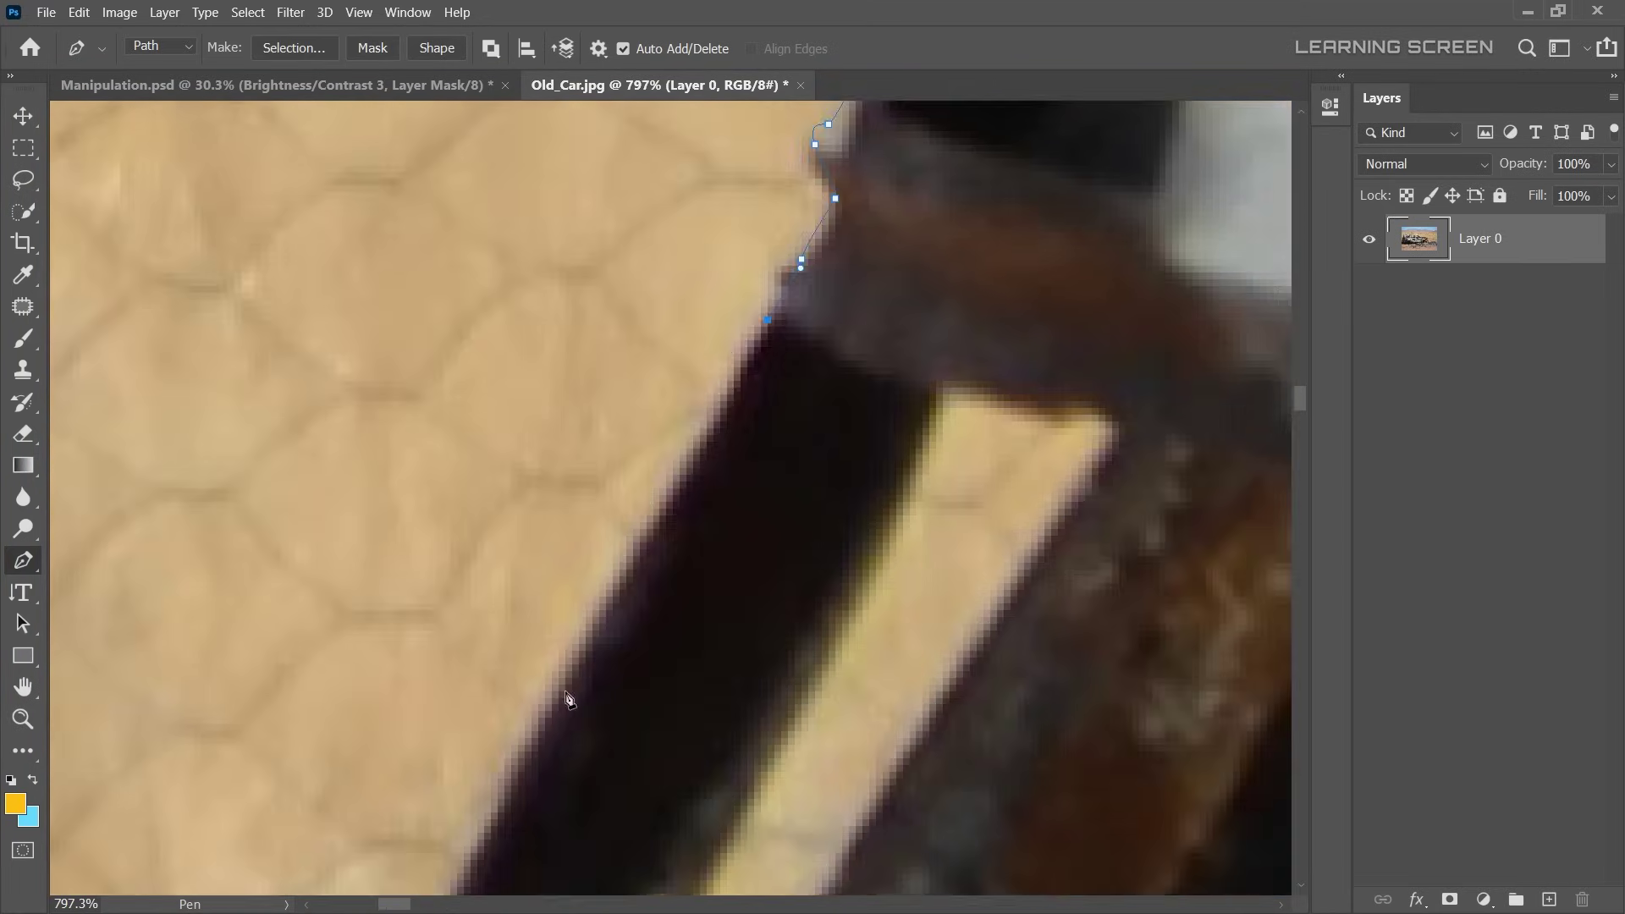
pyautogui.moveTo(362, 635)
pyautogui.mouseDown()
pyautogui.moveTo(521, 763)
pyautogui.moveTo(689, 317)
pyautogui.mouseUp()
# - Continue the Pen outline around the car's front
pyautogui.scroll(1, 520, 763)
pyautogui.click(539, 726)
pyautogui.scroll(1, 689, 318)
pyautogui.moveTo(721, 621); pyautogui.dragTo(739, 636)
pyautogui.scroll(-2, 767, 687)
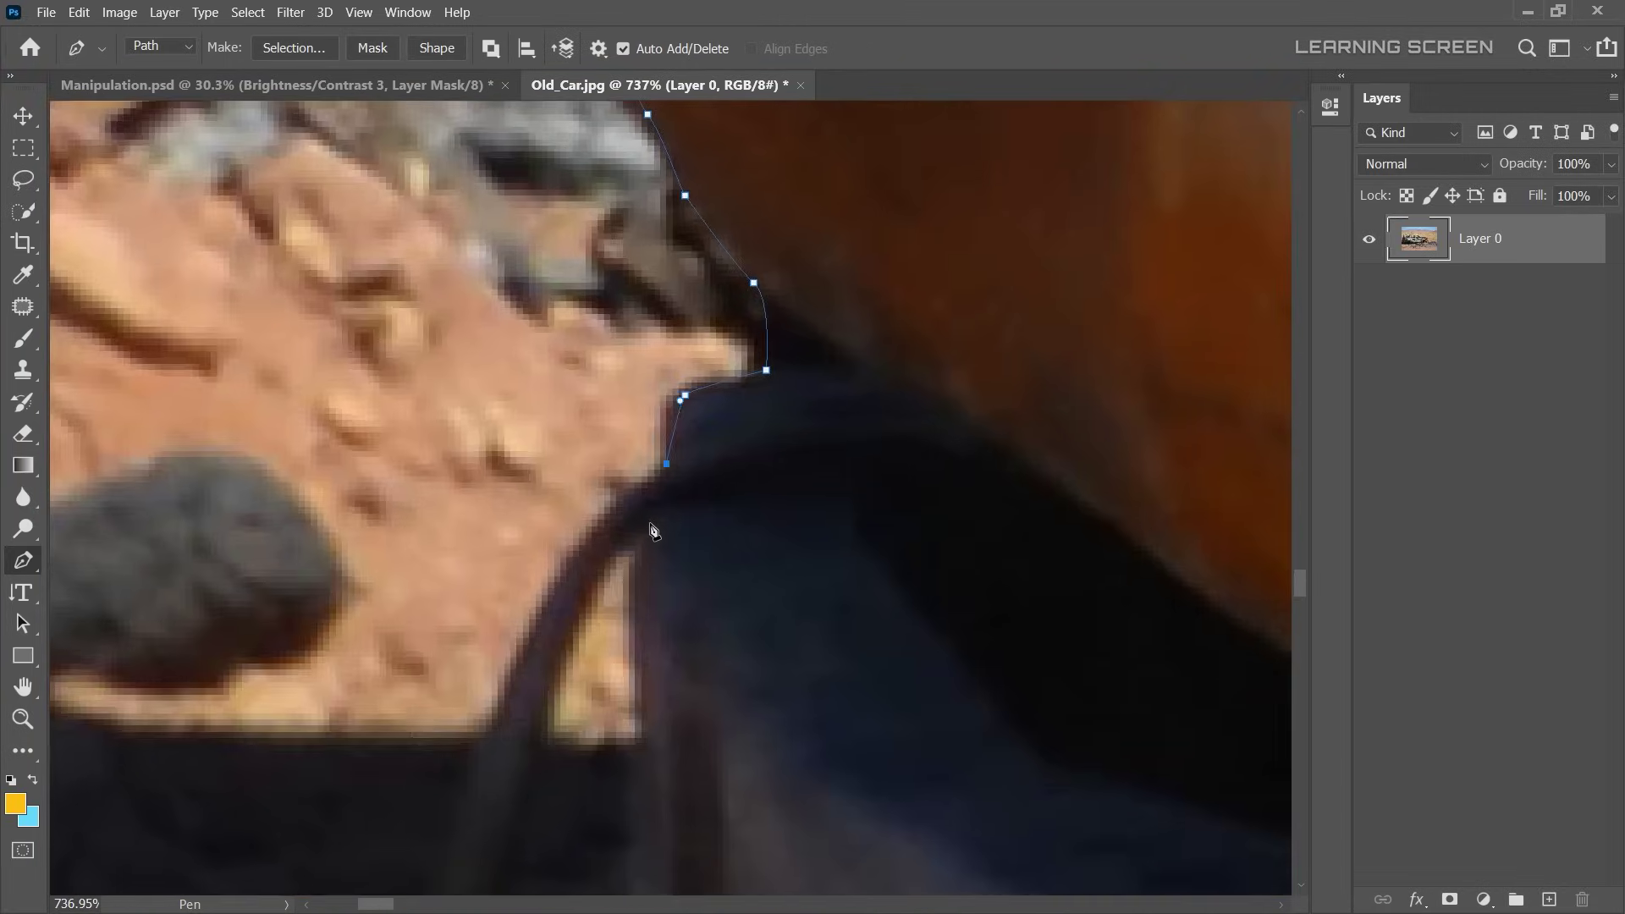
pyautogui.click(700, 646)
pyautogui.click(1027, 689)
pyautogui.scroll(-1, 1026, 688)
pyautogui.moveTo(616, 539); pyautogui.dragTo(657, 536)
pyautogui.scroll(2, 682, 550)
pyautogui.moveTo(1011, 656); pyautogui.dragTo(687, 482)
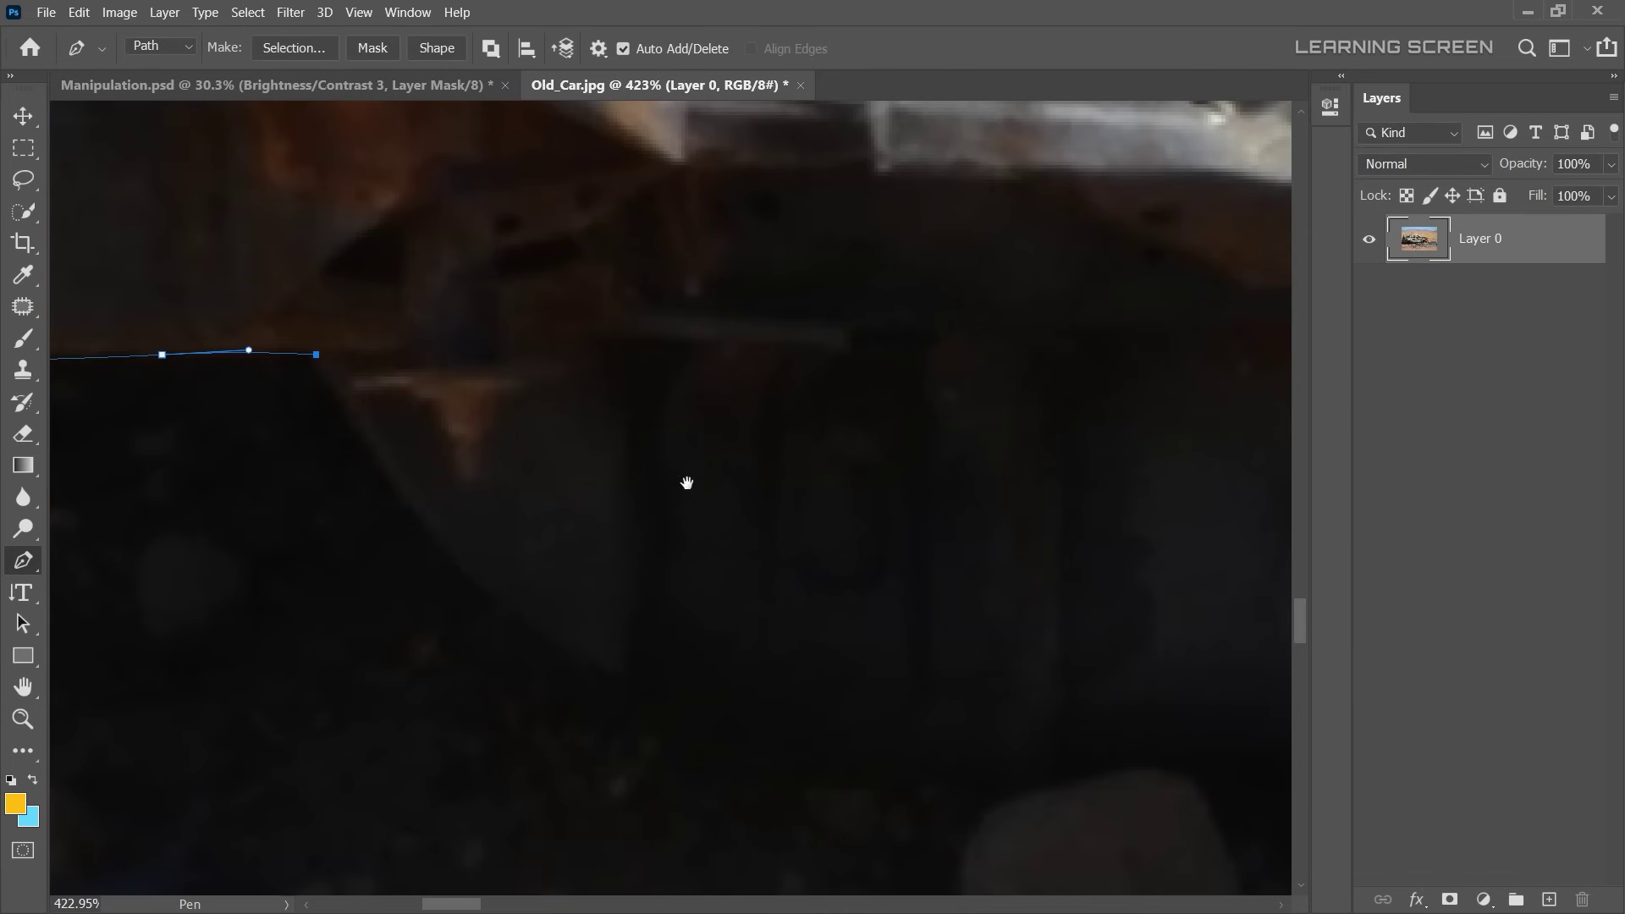
# - Trace along the ground and rear wheel, closing the car outline
pyautogui.scroll(-2, 518, 616)
pyautogui.scroll(-2, 550, 593)
pyautogui.scroll(1, 602, 545)
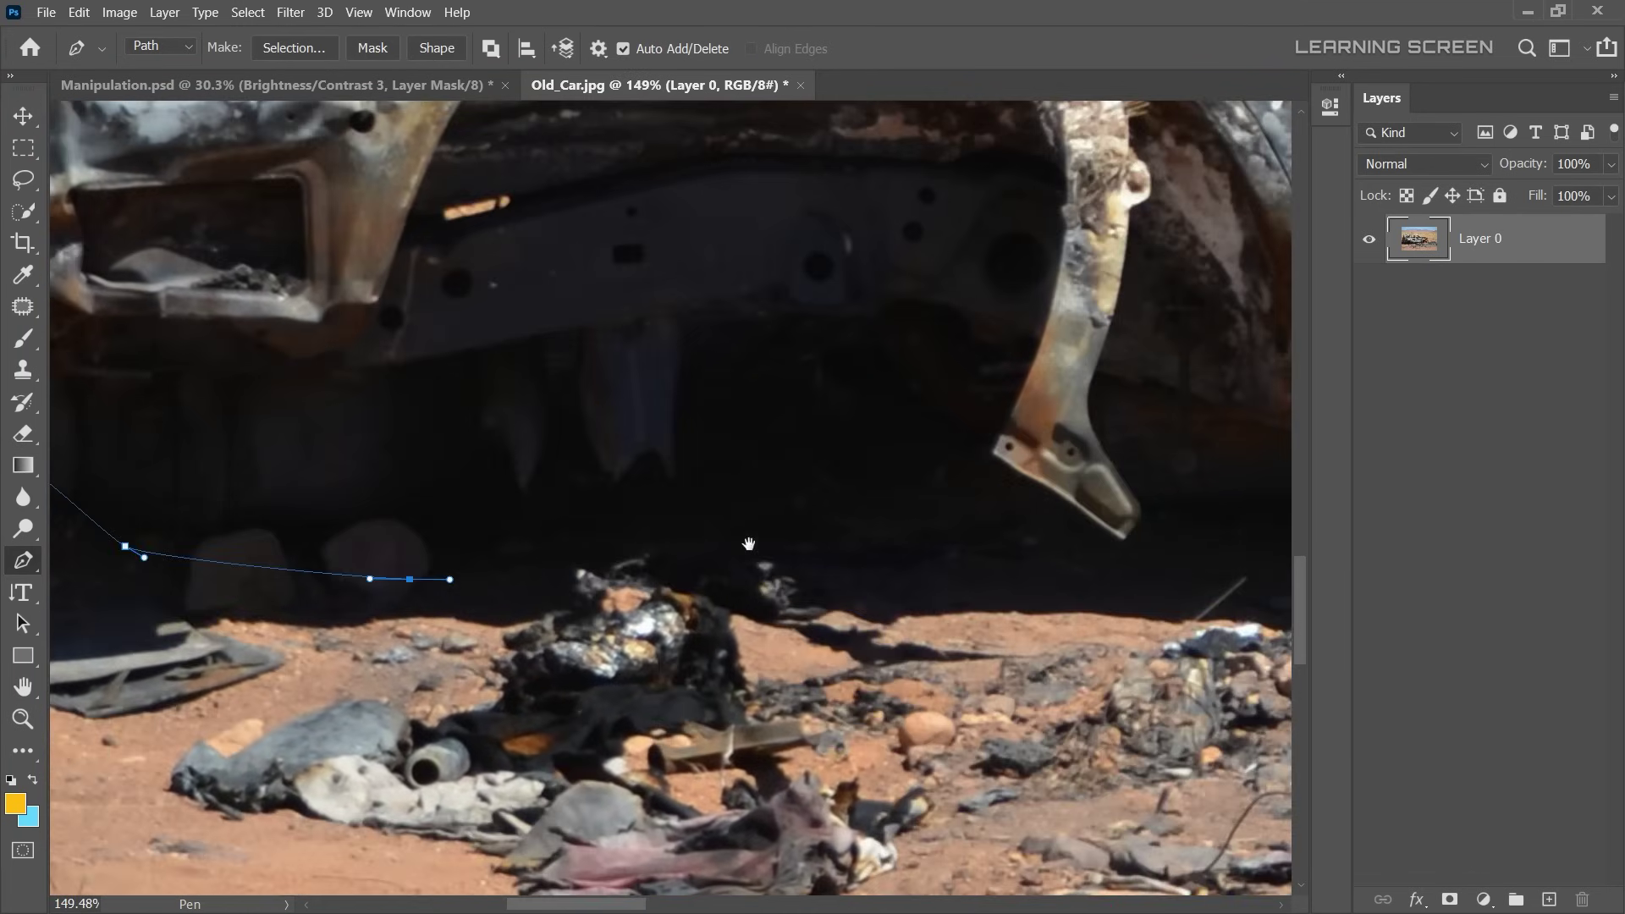
pyautogui.scroll(2, 602, 545)
pyautogui.moveTo(602, 545); pyautogui.dragTo(355, 474)
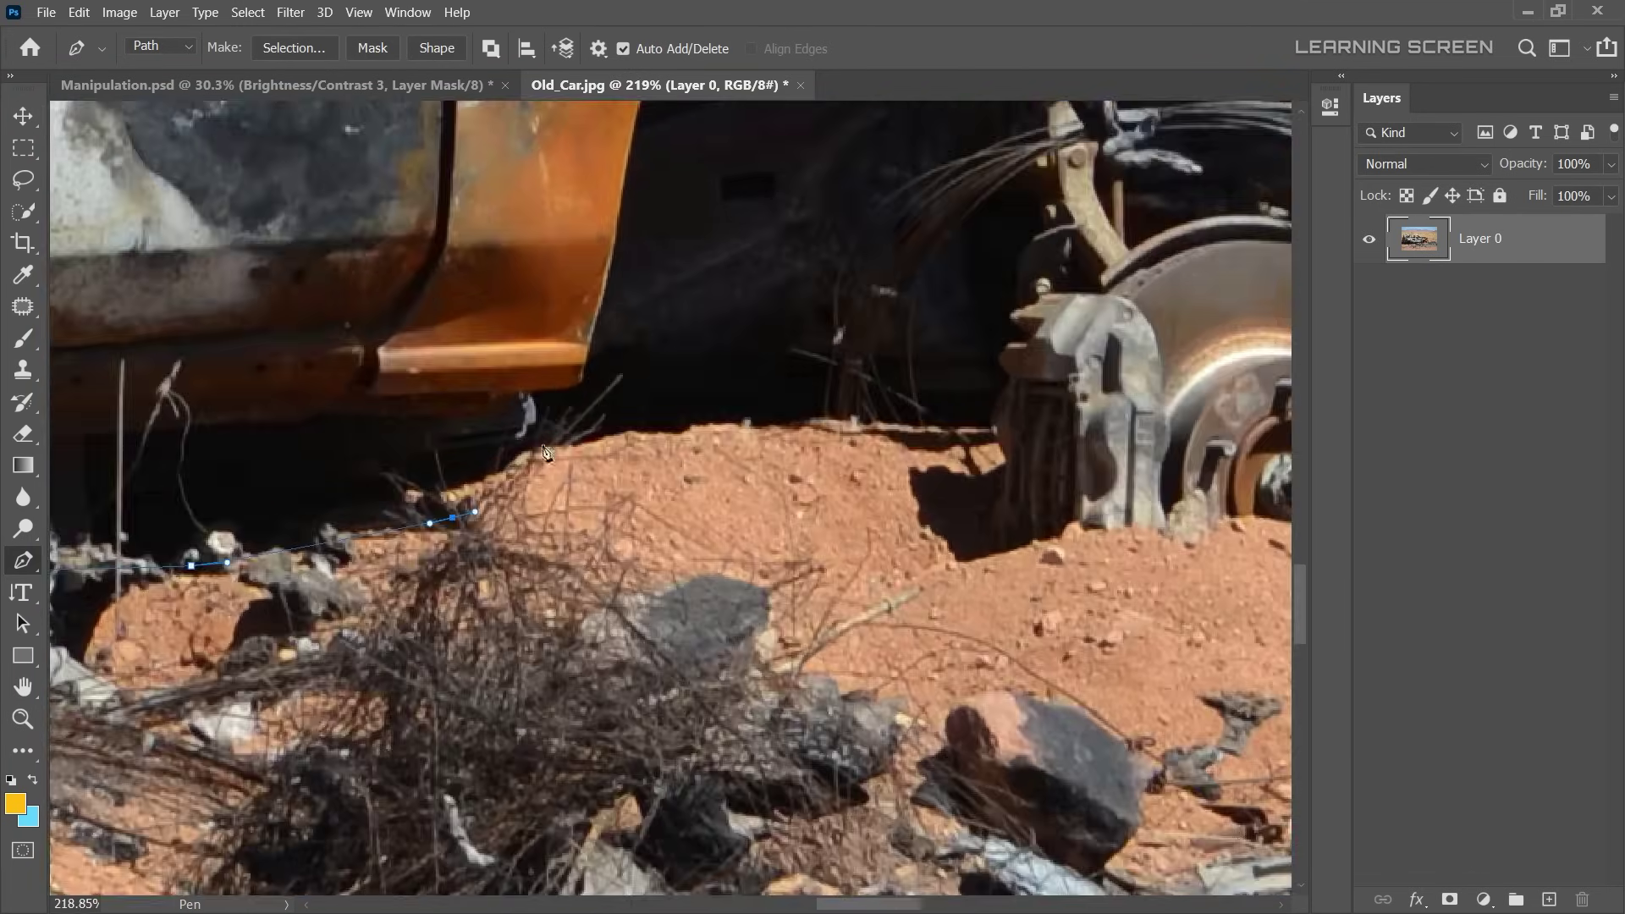
pyautogui.click(374, 440)
pyautogui.click(525, 444)
pyautogui.scroll(2, 622, 464)
pyautogui.moveTo(1100, 508); pyautogui.dragTo(423, 423)
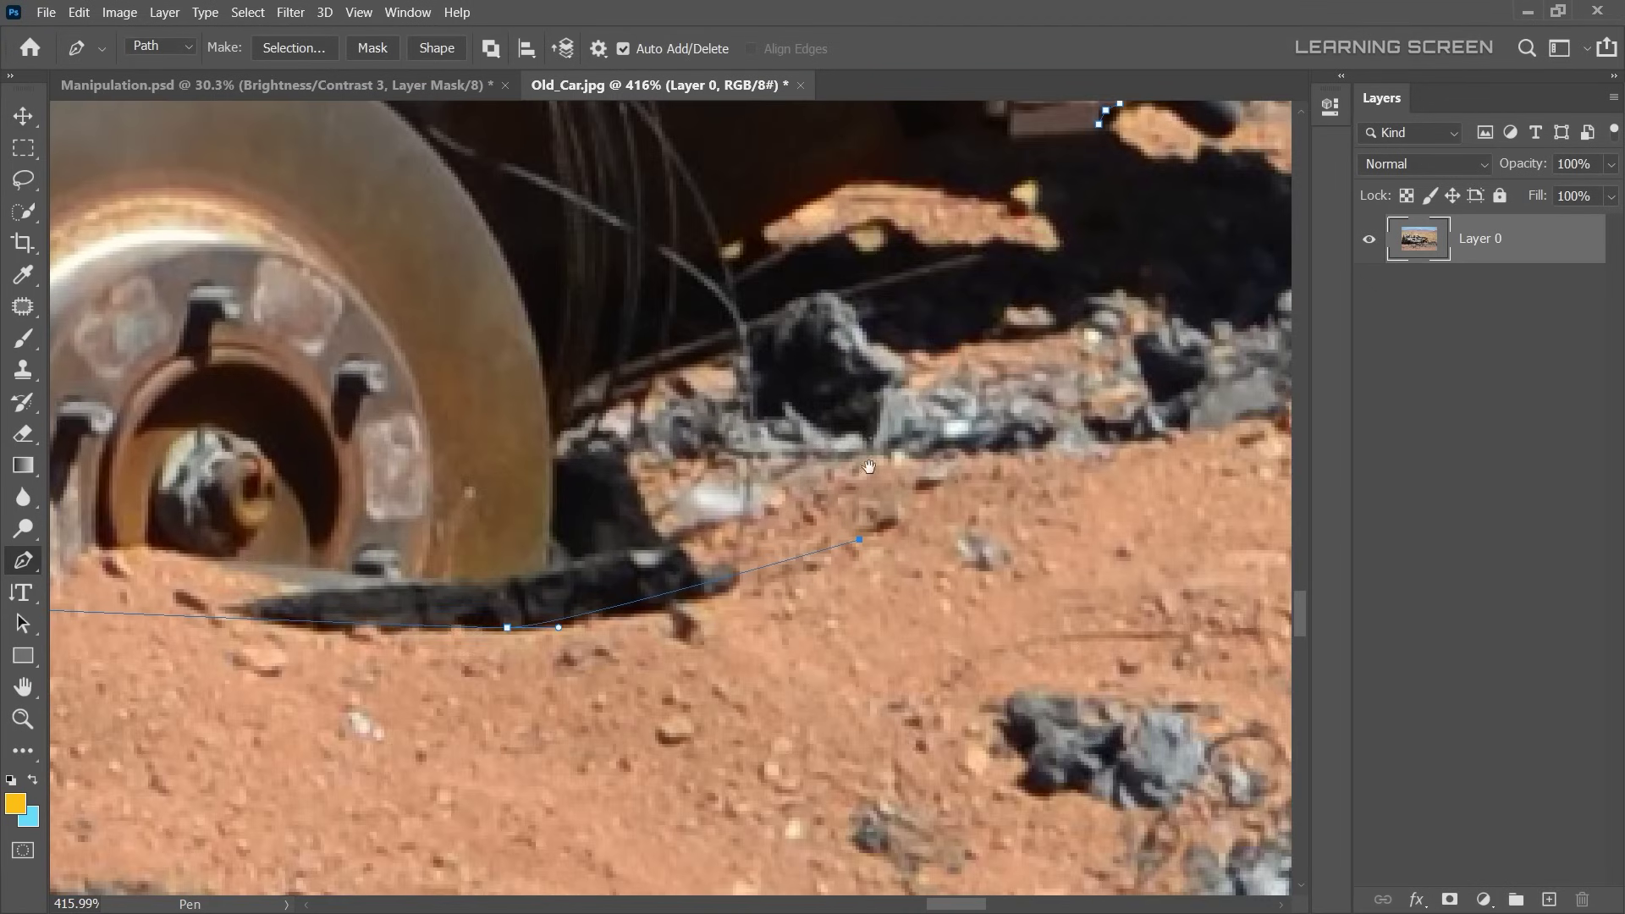
pyautogui.click(951, 790)
pyautogui.click(1162, 508)
pyautogui.click(1190, 381)
# - Convert the closed car path into a selection and return to Manipulation.psd
pyautogui.hotkey('ctrl', '0')
pyautogui.rightClick(591, 337)
pyautogui.click(653, 432)
pyautogui.click(918, 225)
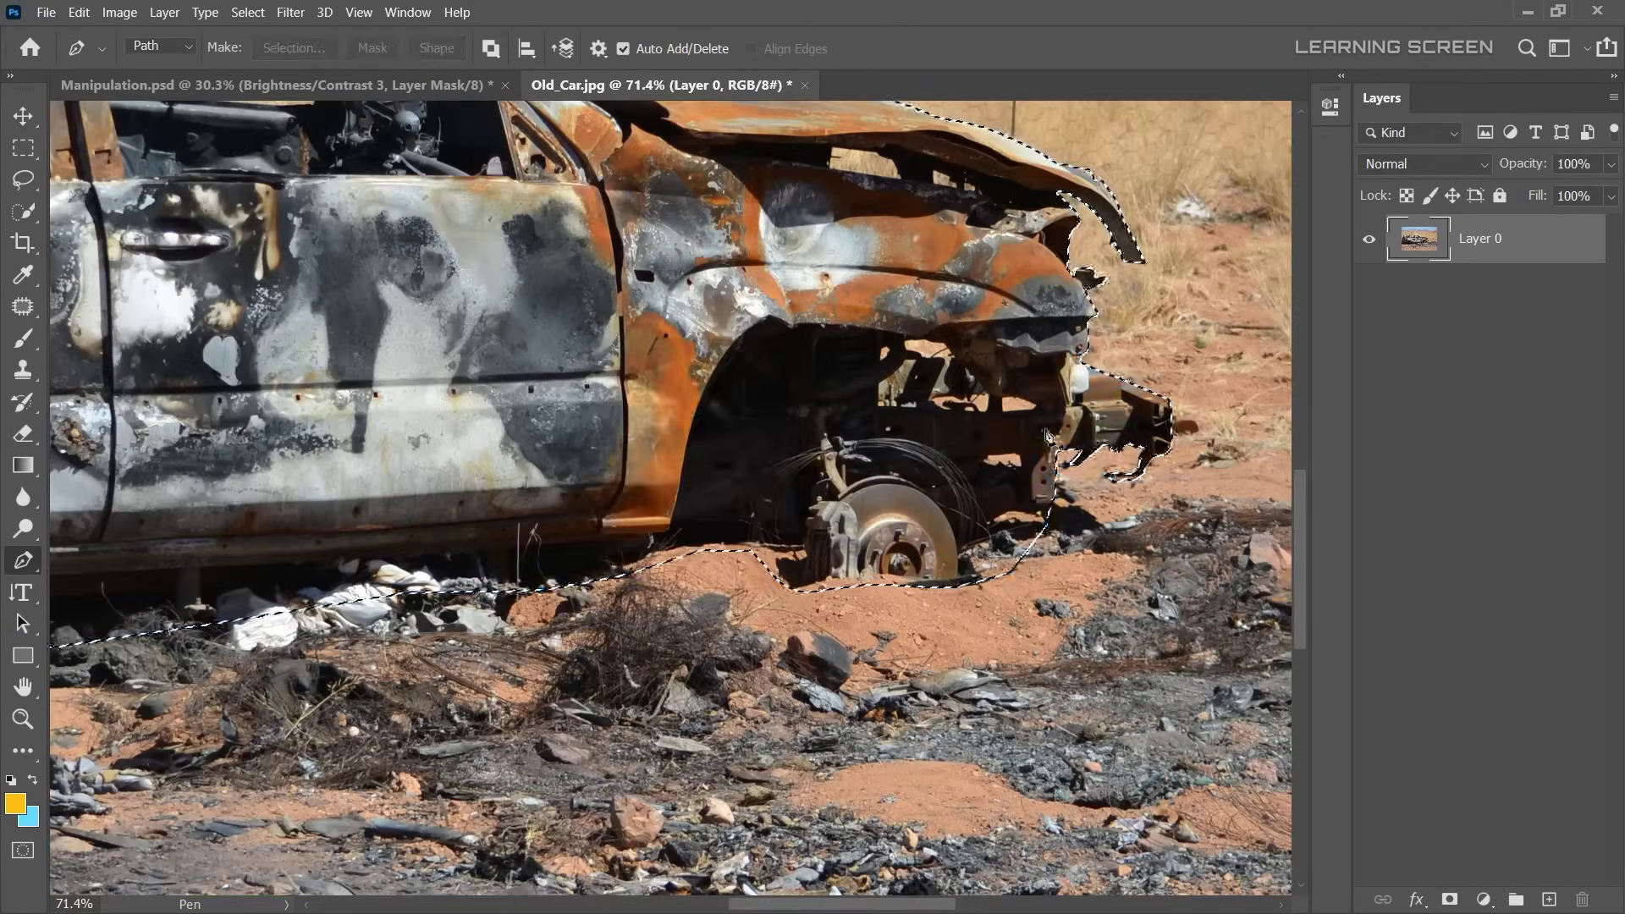
pyautogui.click(119, 85)
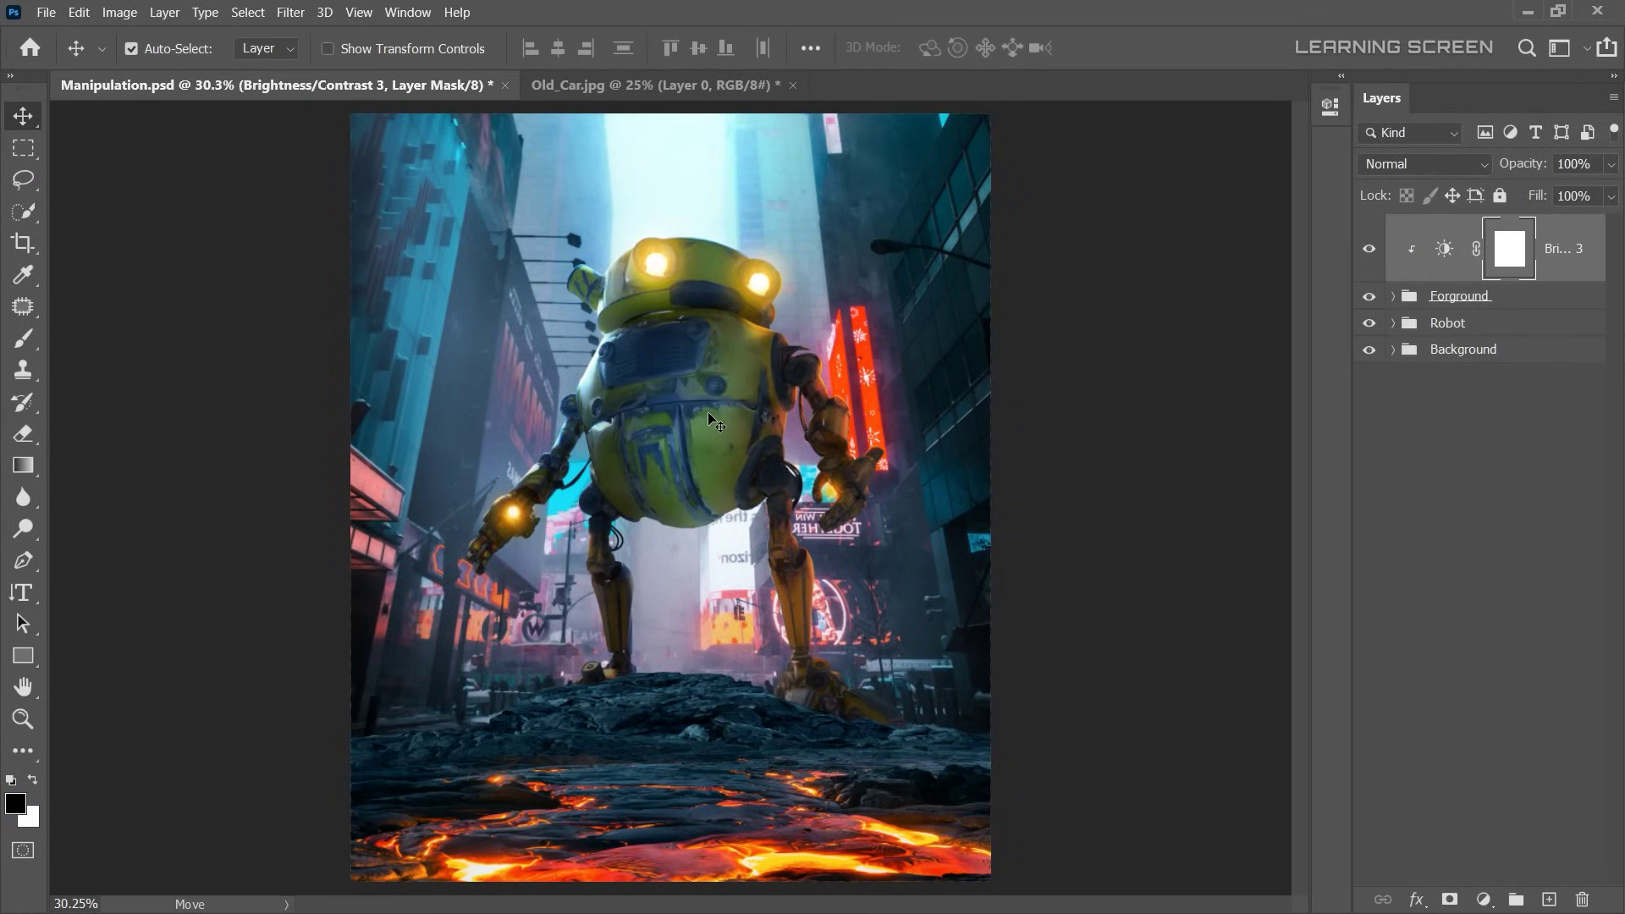
# - Paste the car over the street and move it into the Forground group
pyautogui.hotkey('ctrl', 'v')
pyautogui.moveTo(730, 479)
pyautogui.mouseDown()
pyautogui.moveTo(743, 514)
pyautogui.moveTo(717, 516)
pyautogui.mouseUp()
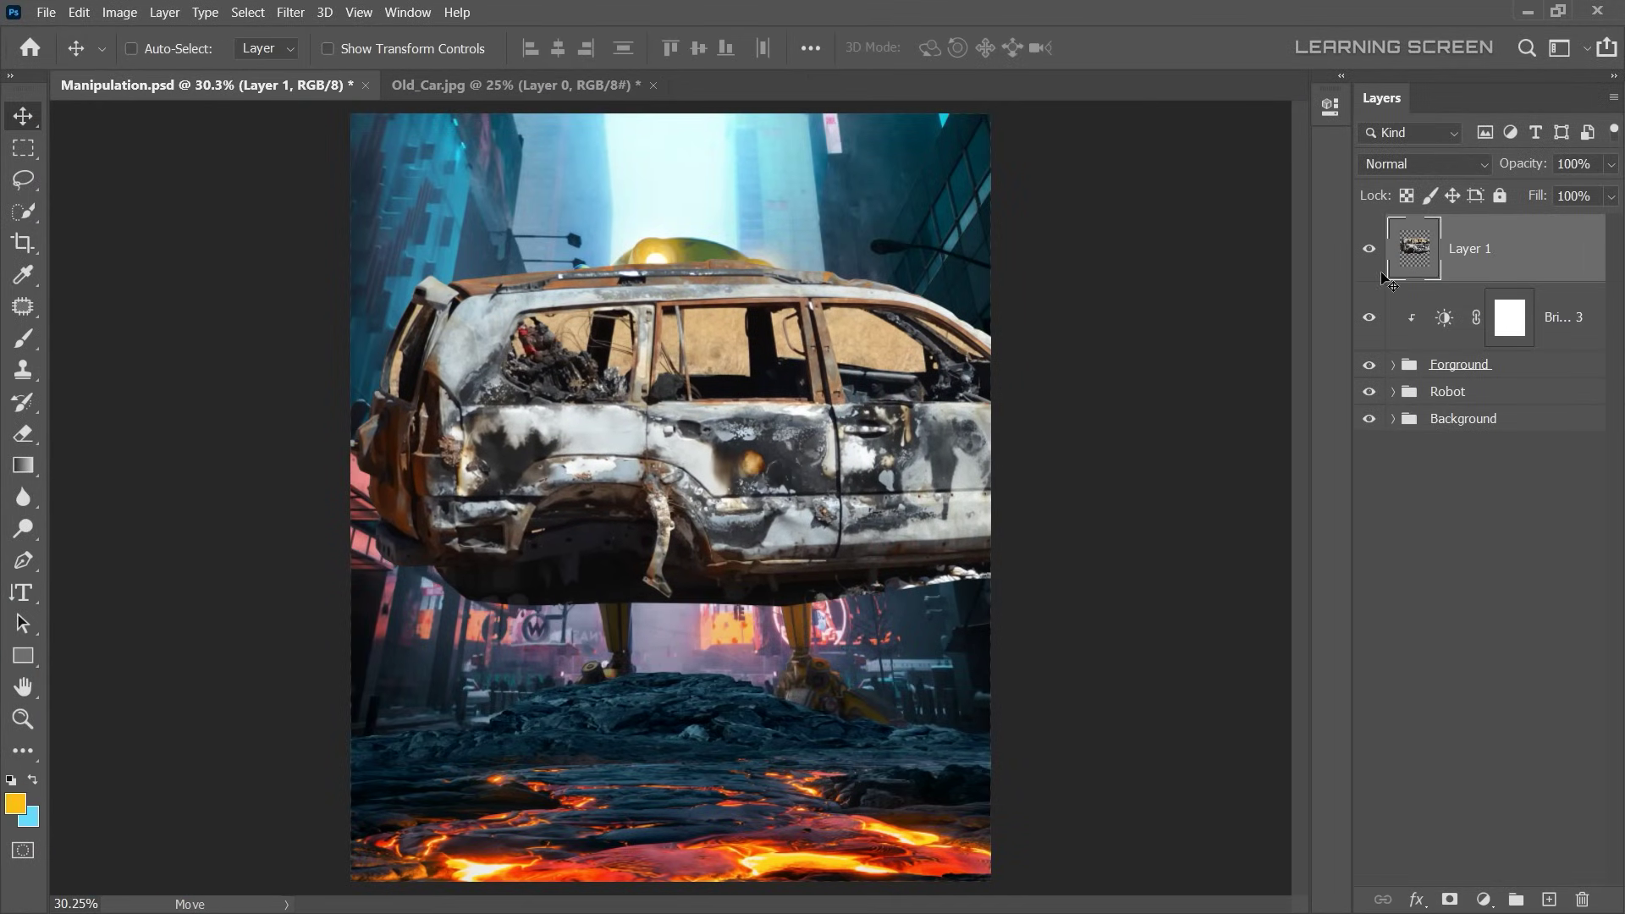
pyautogui.moveTo(1434, 362); pyautogui.dragTo(1435, 366)
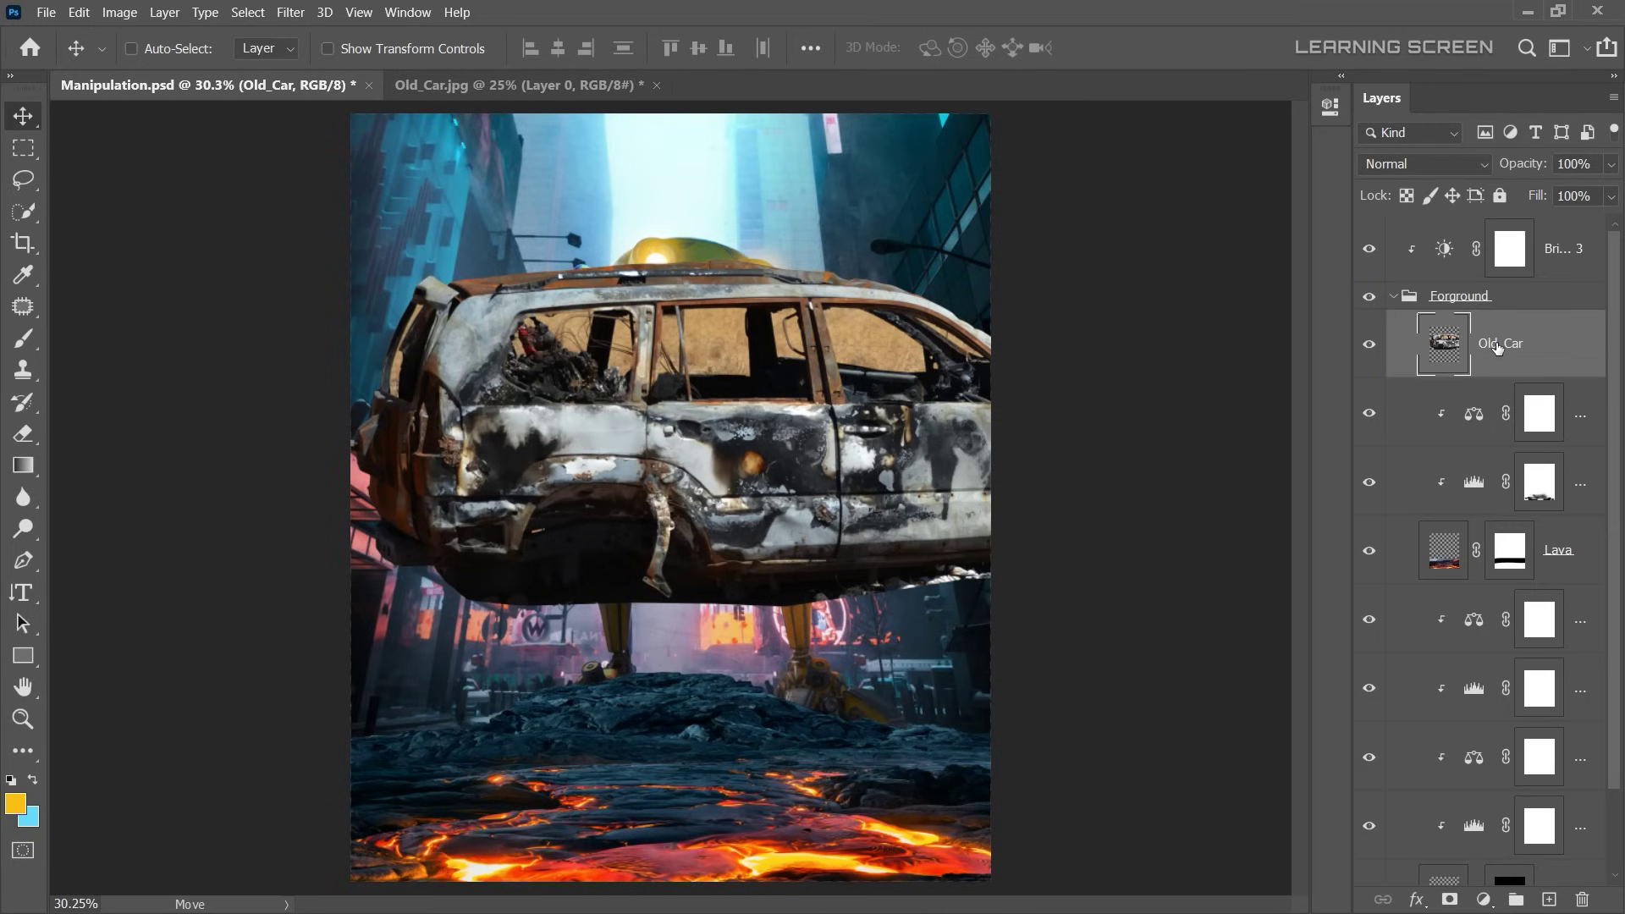
# - Close the Old_Car.jpg photo and get the Pen tool ready for the windows
pyautogui.click(656, 85)
pyautogui.click(841, 362)
pyautogui.scroll(5, 531, 358)
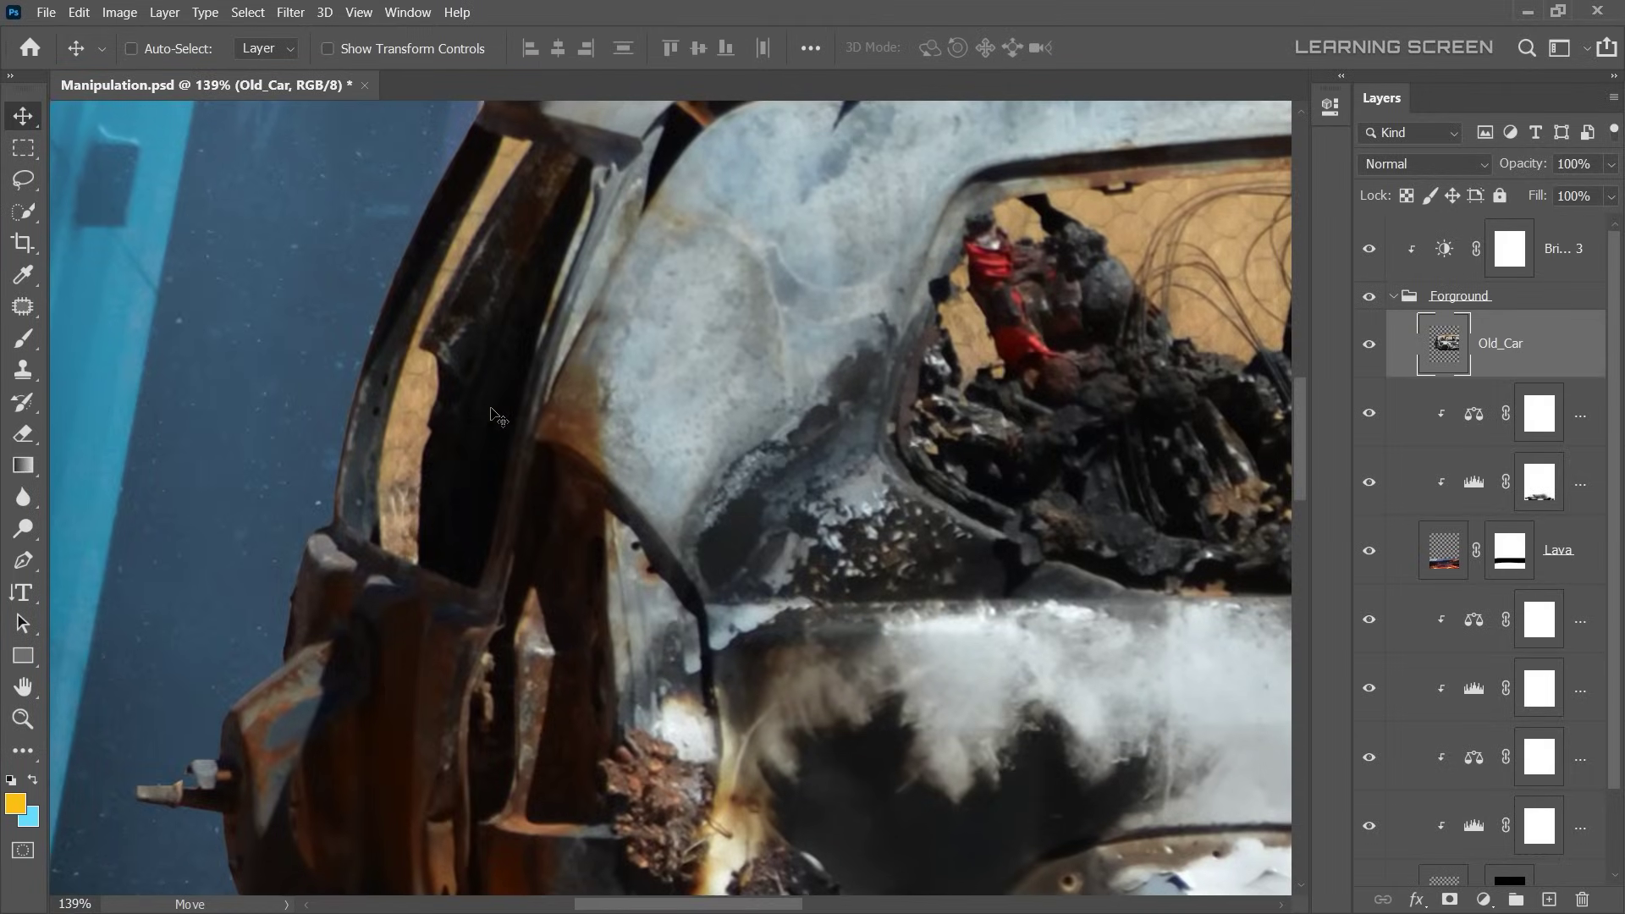
pyautogui.scroll(-1, 531, 358)
pyautogui.hscroll(-3, 677, 381)
pyautogui.hscroll(3, 880, 400)
pyautogui.press('p')
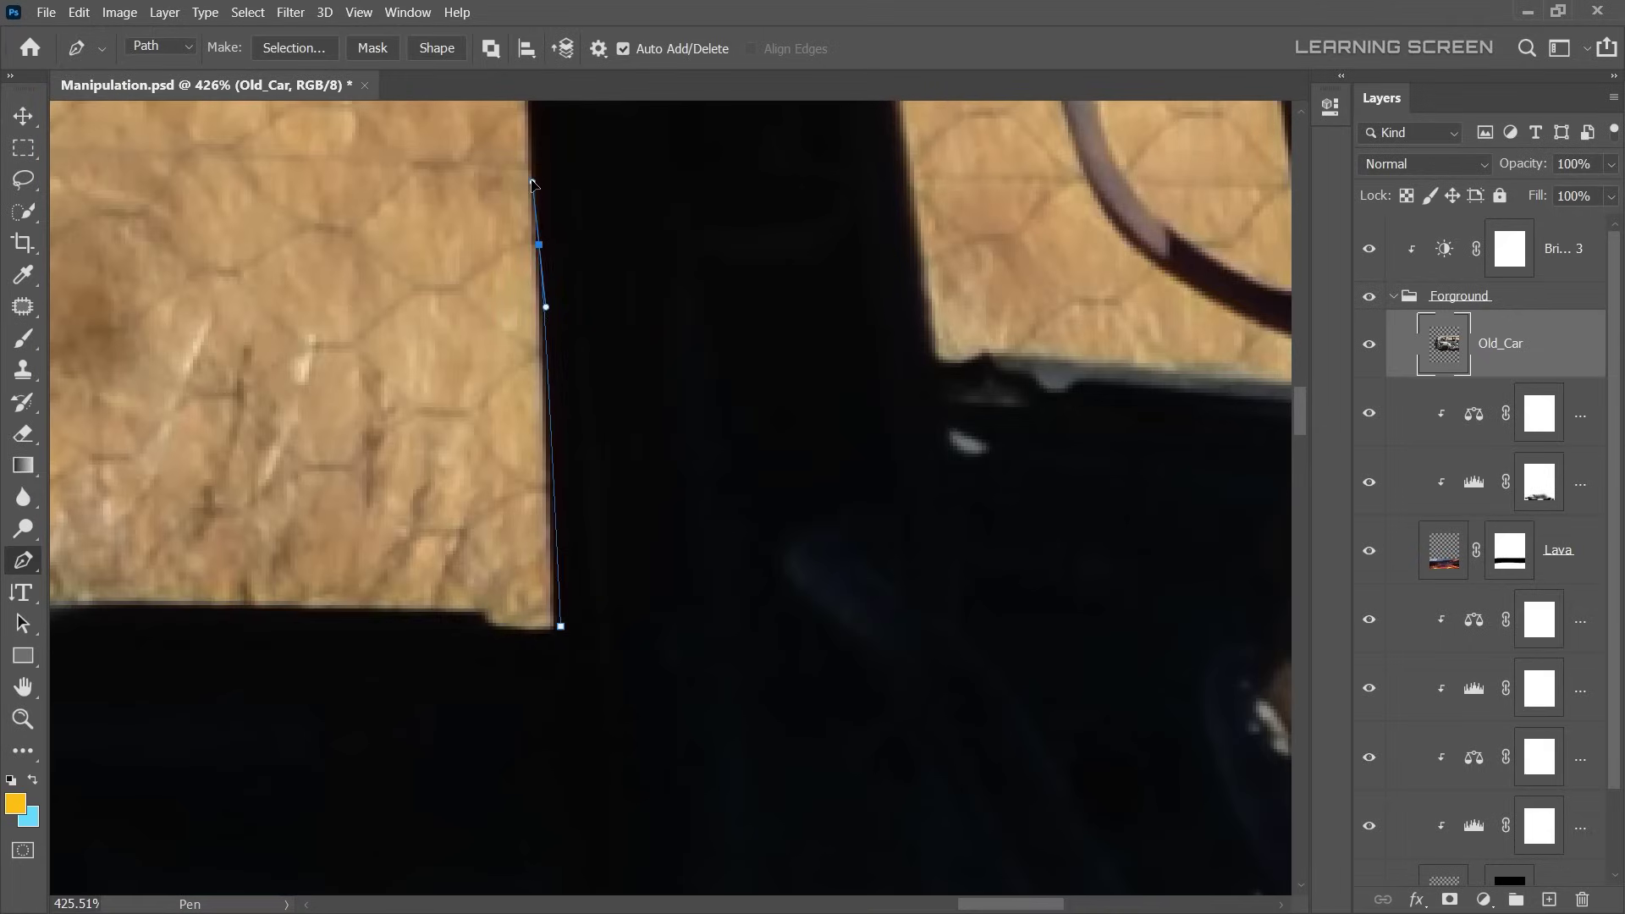
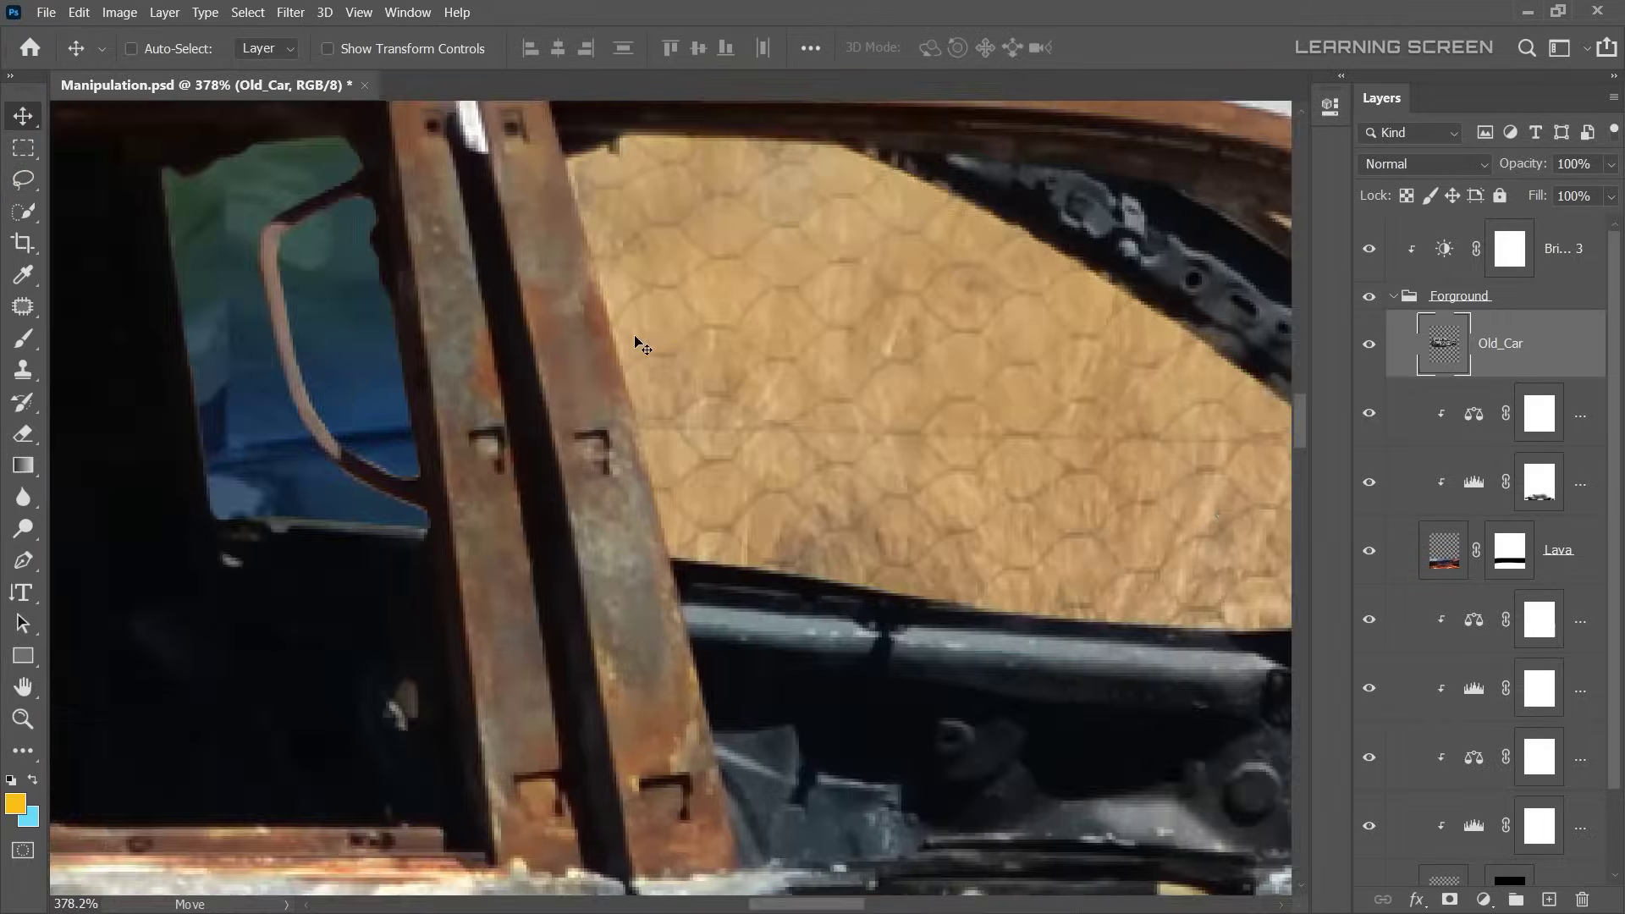
# - Fill the side window with the blue-green glass image, deselect, and set a 4 px Eraser
pyautogui.press('w')
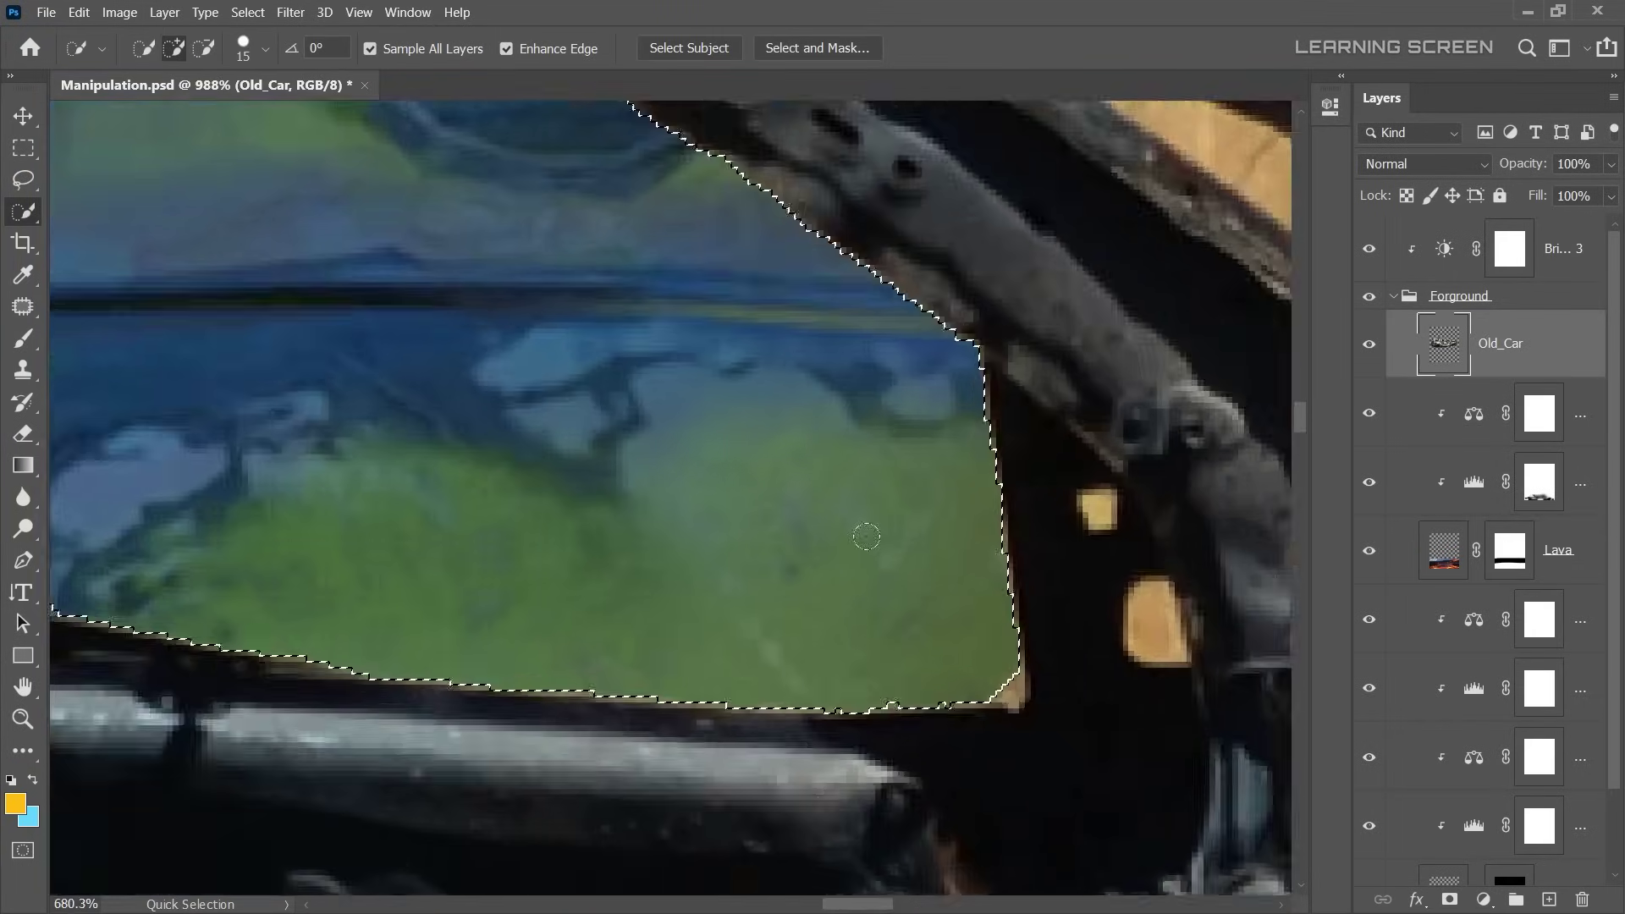
pyautogui.hotkey('ctrl', 'd')
pyautogui.press('e')
pyautogui.rightClick(533, 409)
pyautogui.write('468.53')
pyautogui.press('Return')
# - Erase stray pixels along the window frame and roof gap, then deselect
pyautogui.scroll(-2, 664, 308)
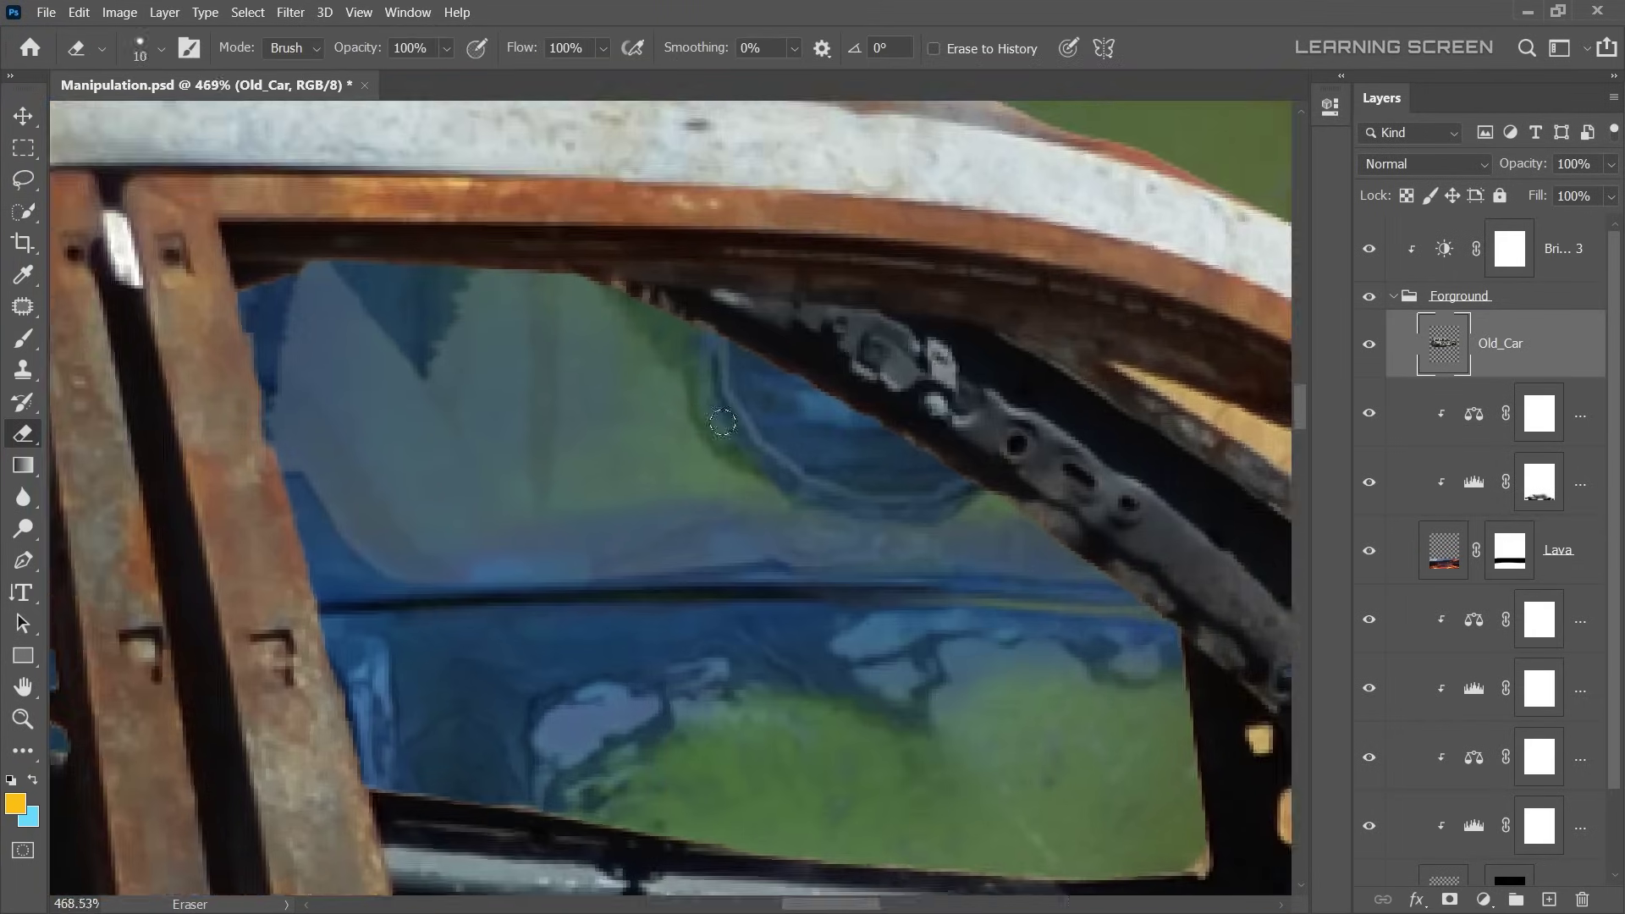
pyautogui.scroll(4, 664, 308)
pyautogui.scroll(3, 779, 243)
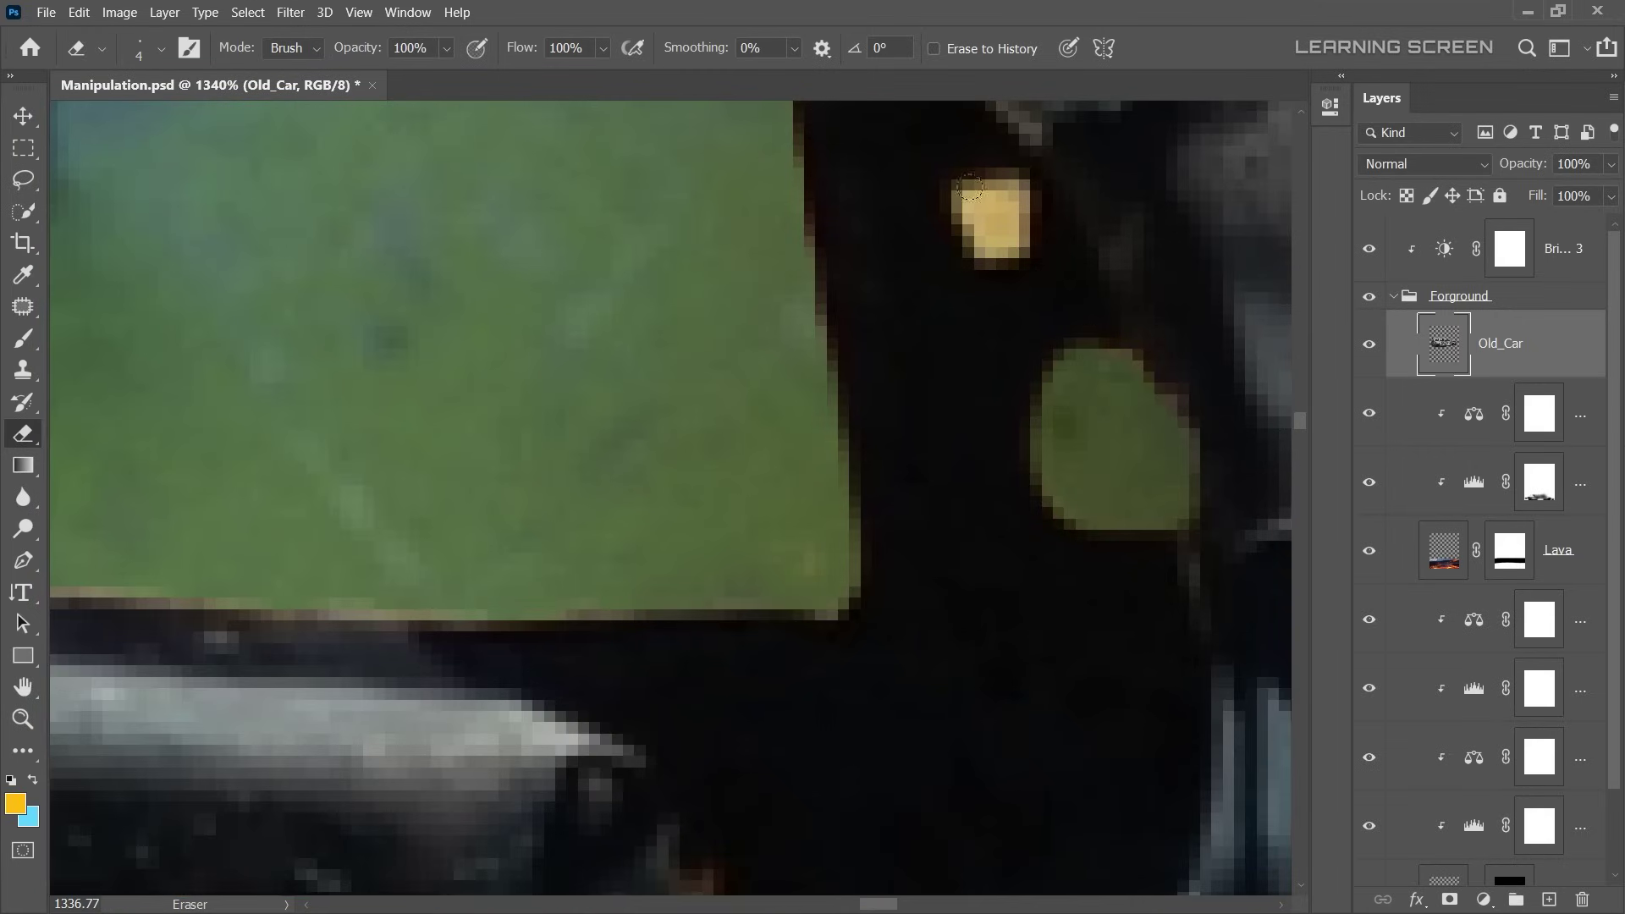
pyautogui.scroll(-3, 971, 187)
pyautogui.scroll(2, 950, 551)
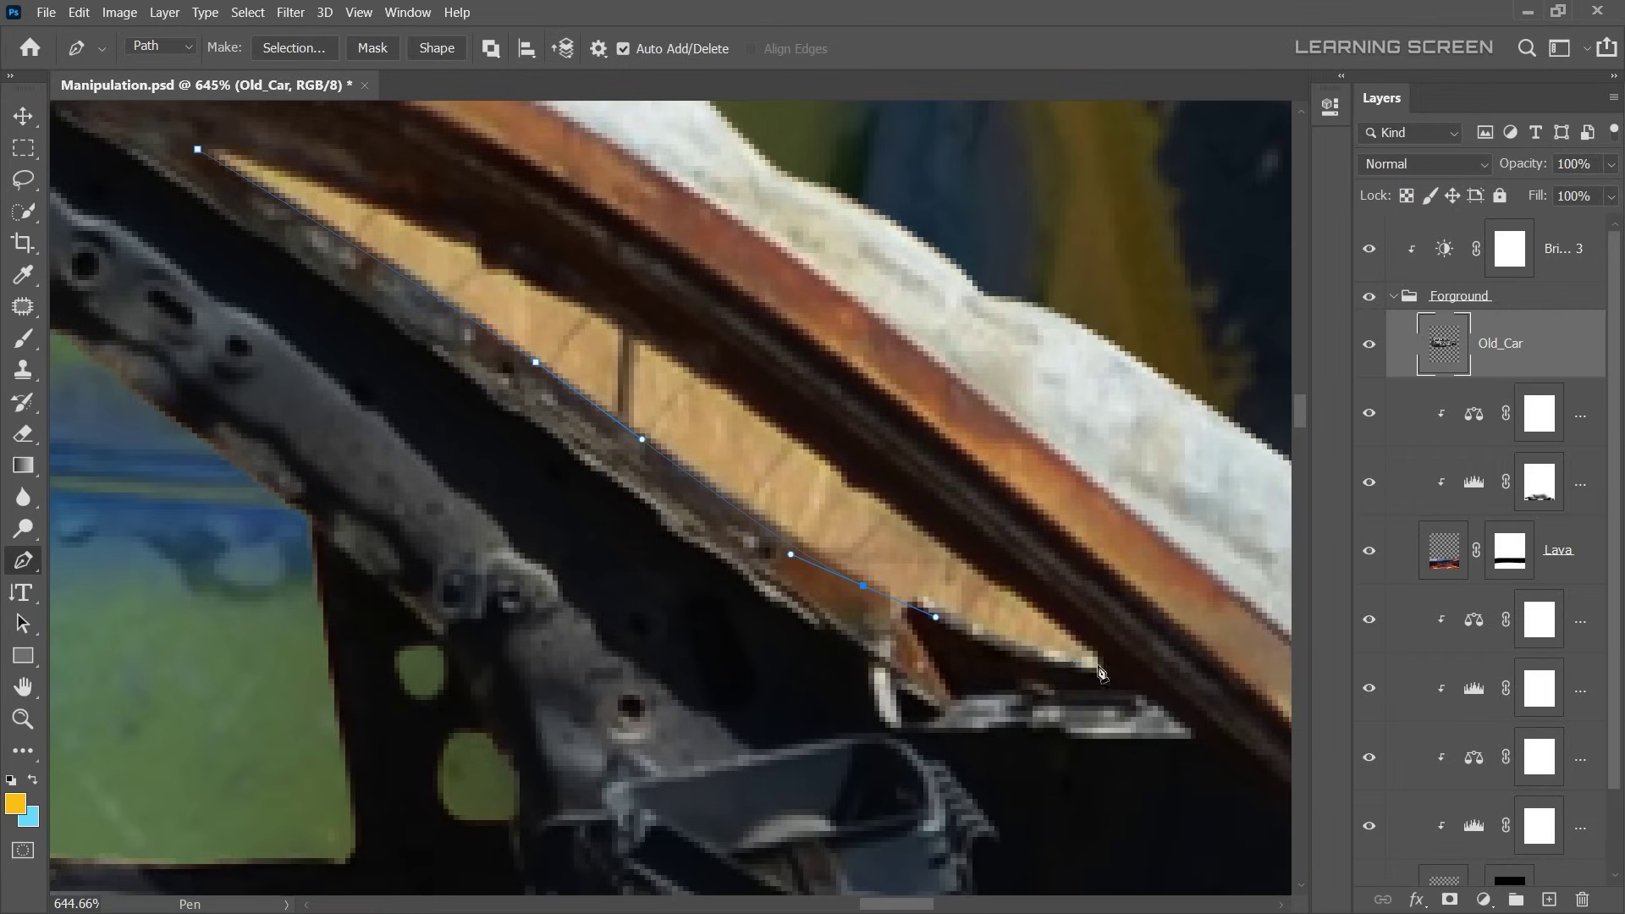
pyautogui.scroll(-3, 202, 155)
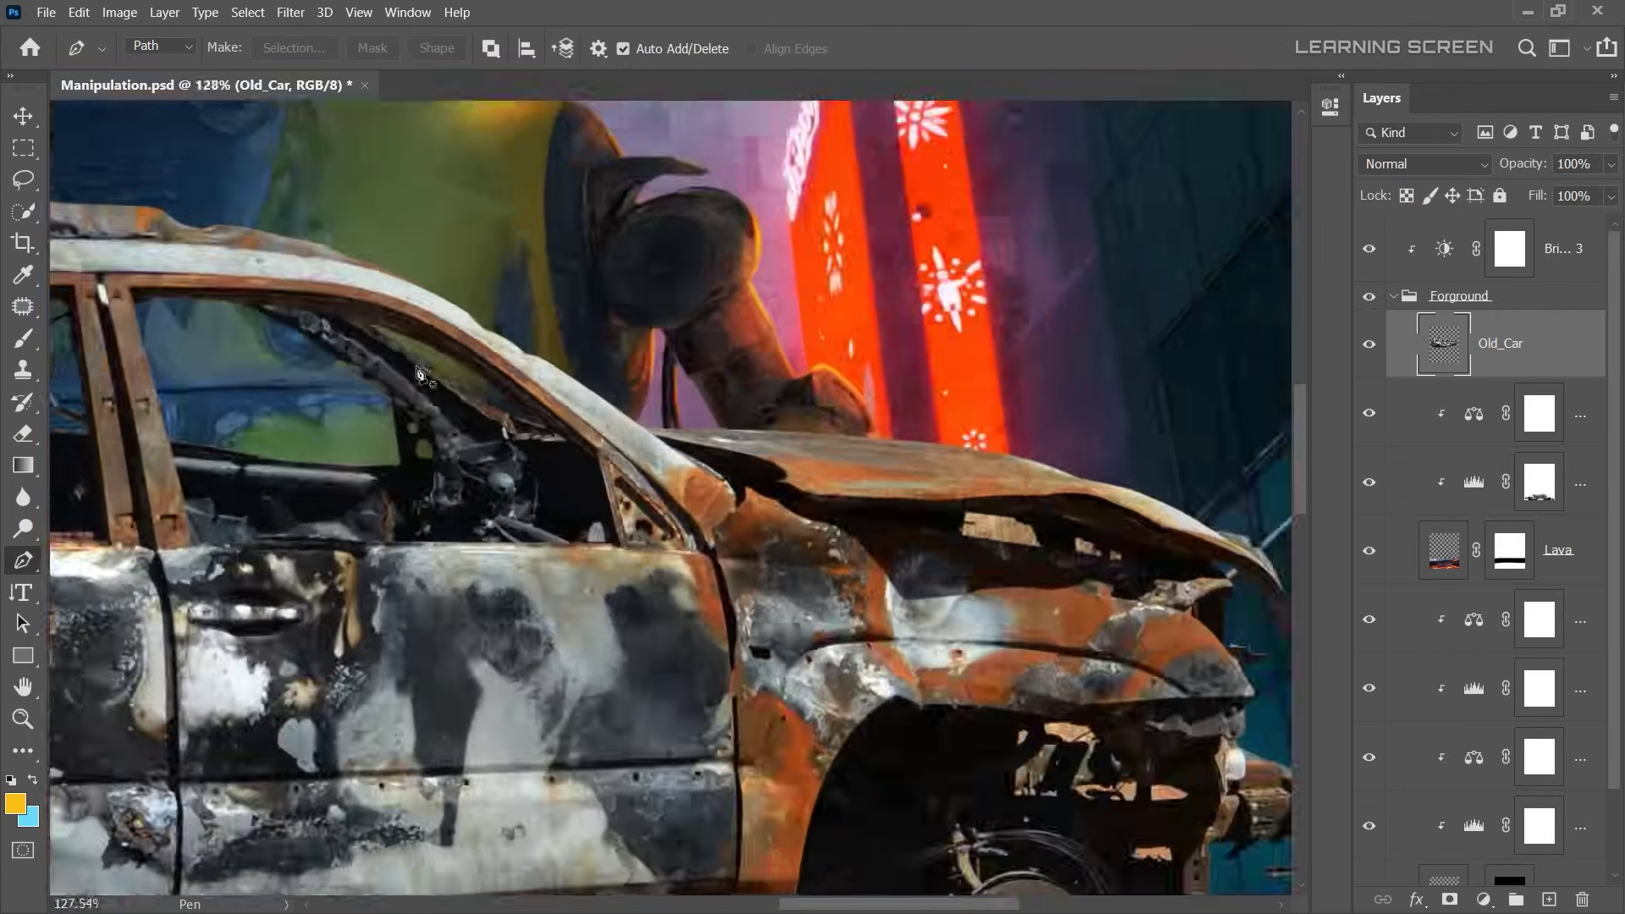
pyautogui.scroll(4, 734, 388)
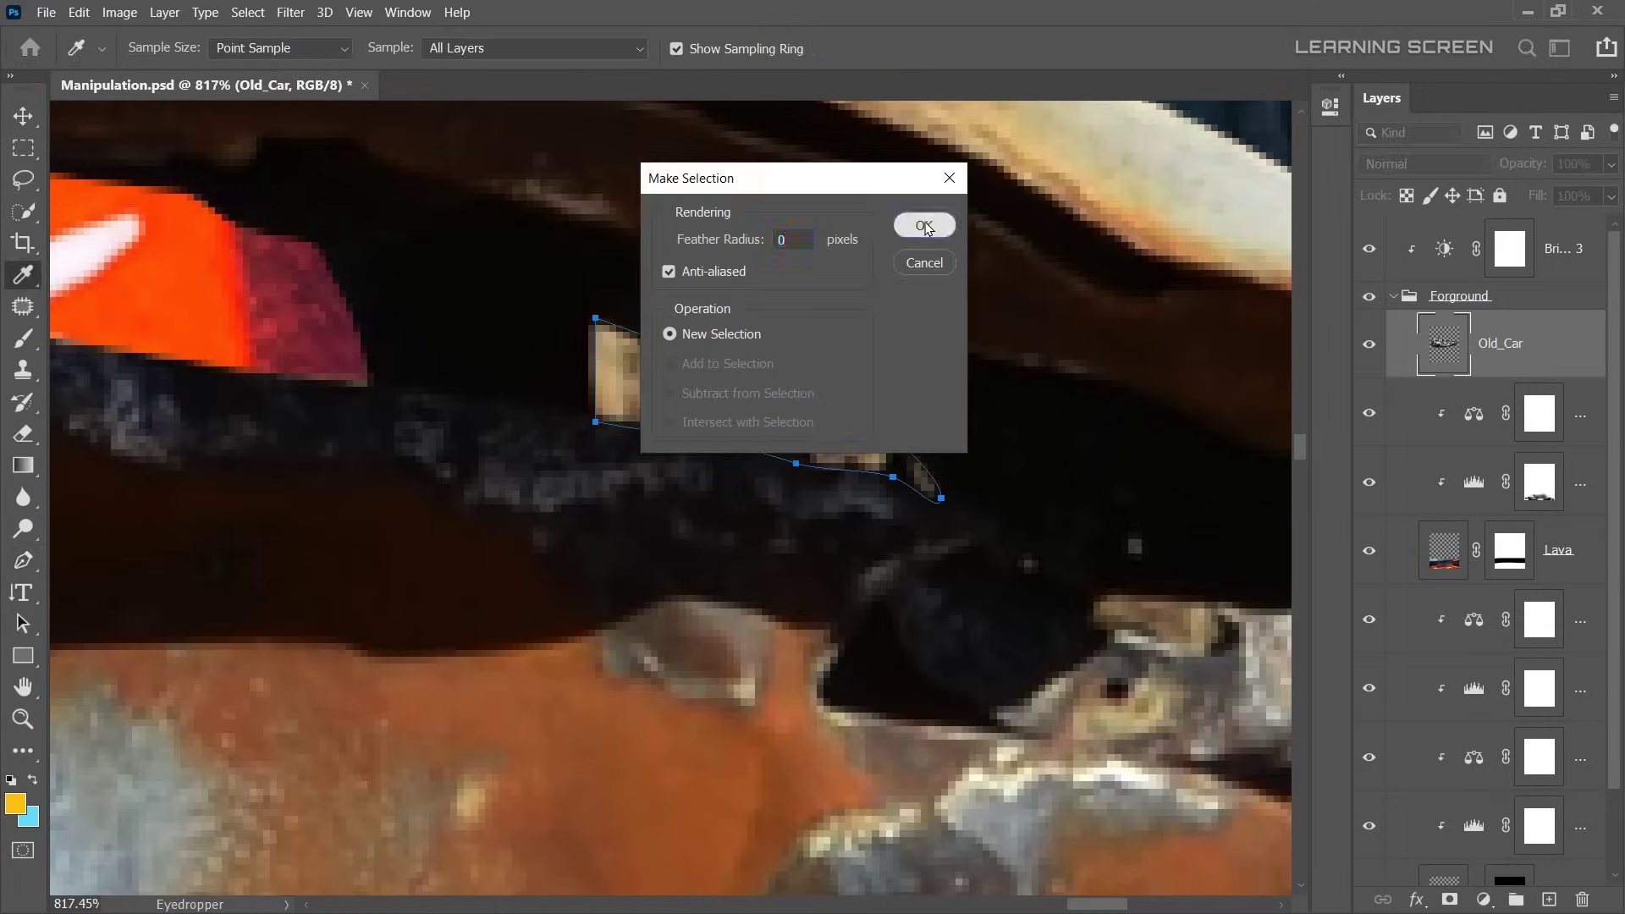
pyautogui.hotkey('ctrl', 'd')
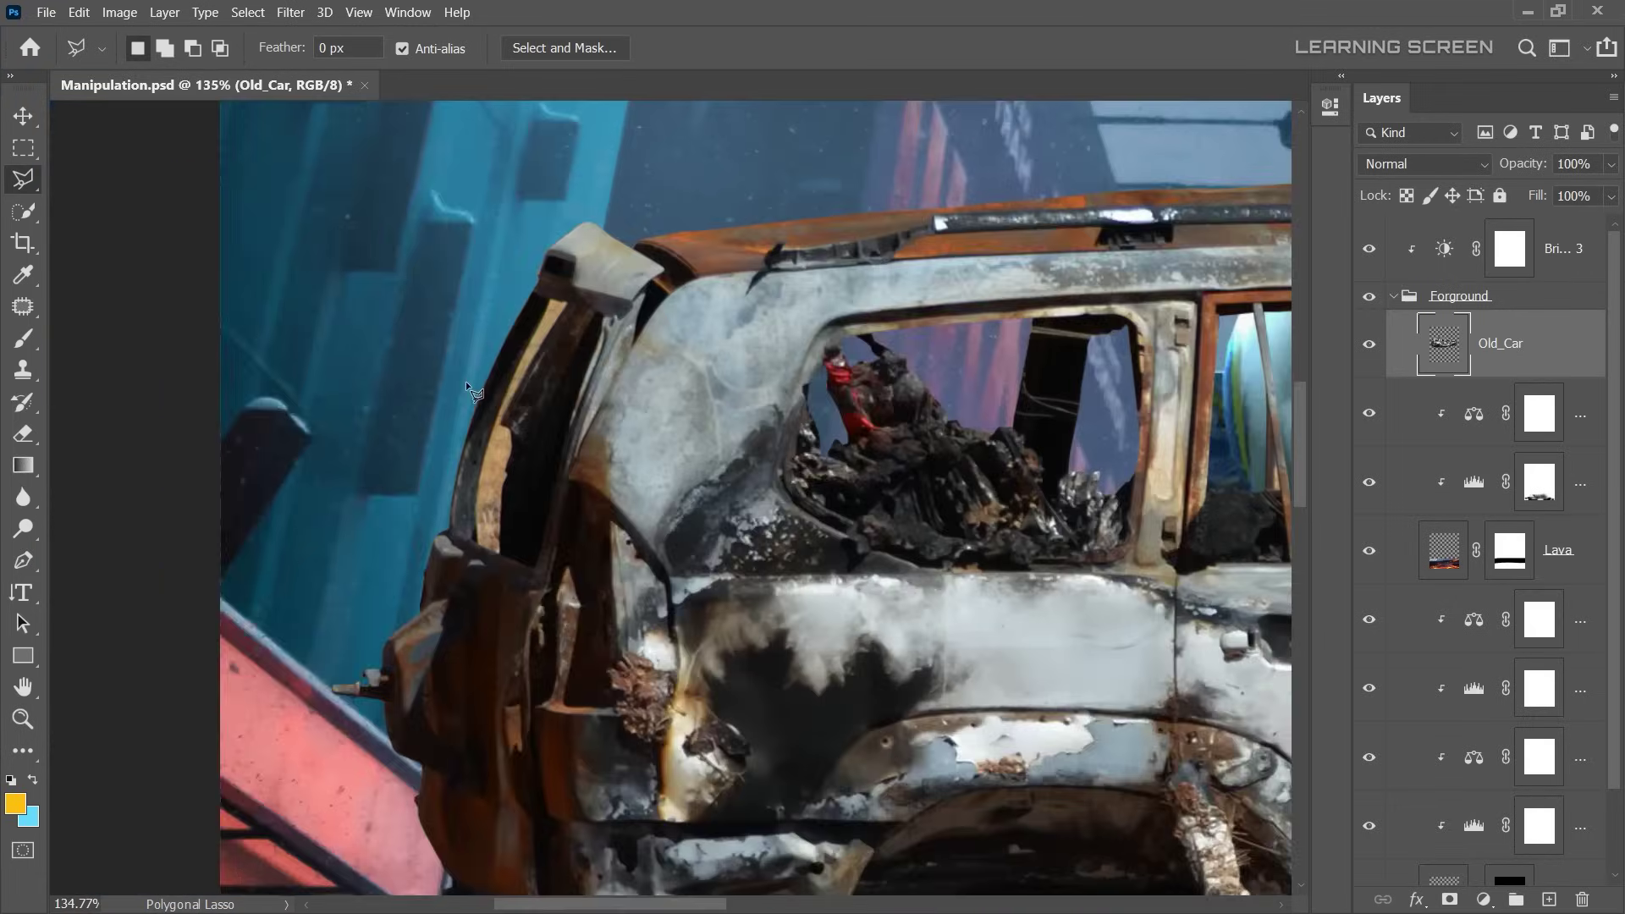
# - Lasso a body-panel piece and move the copy left over the rear pillar
pyautogui.press('v')
pyautogui.click(88, 365)
pyautogui.scroll(2, 656, 302)
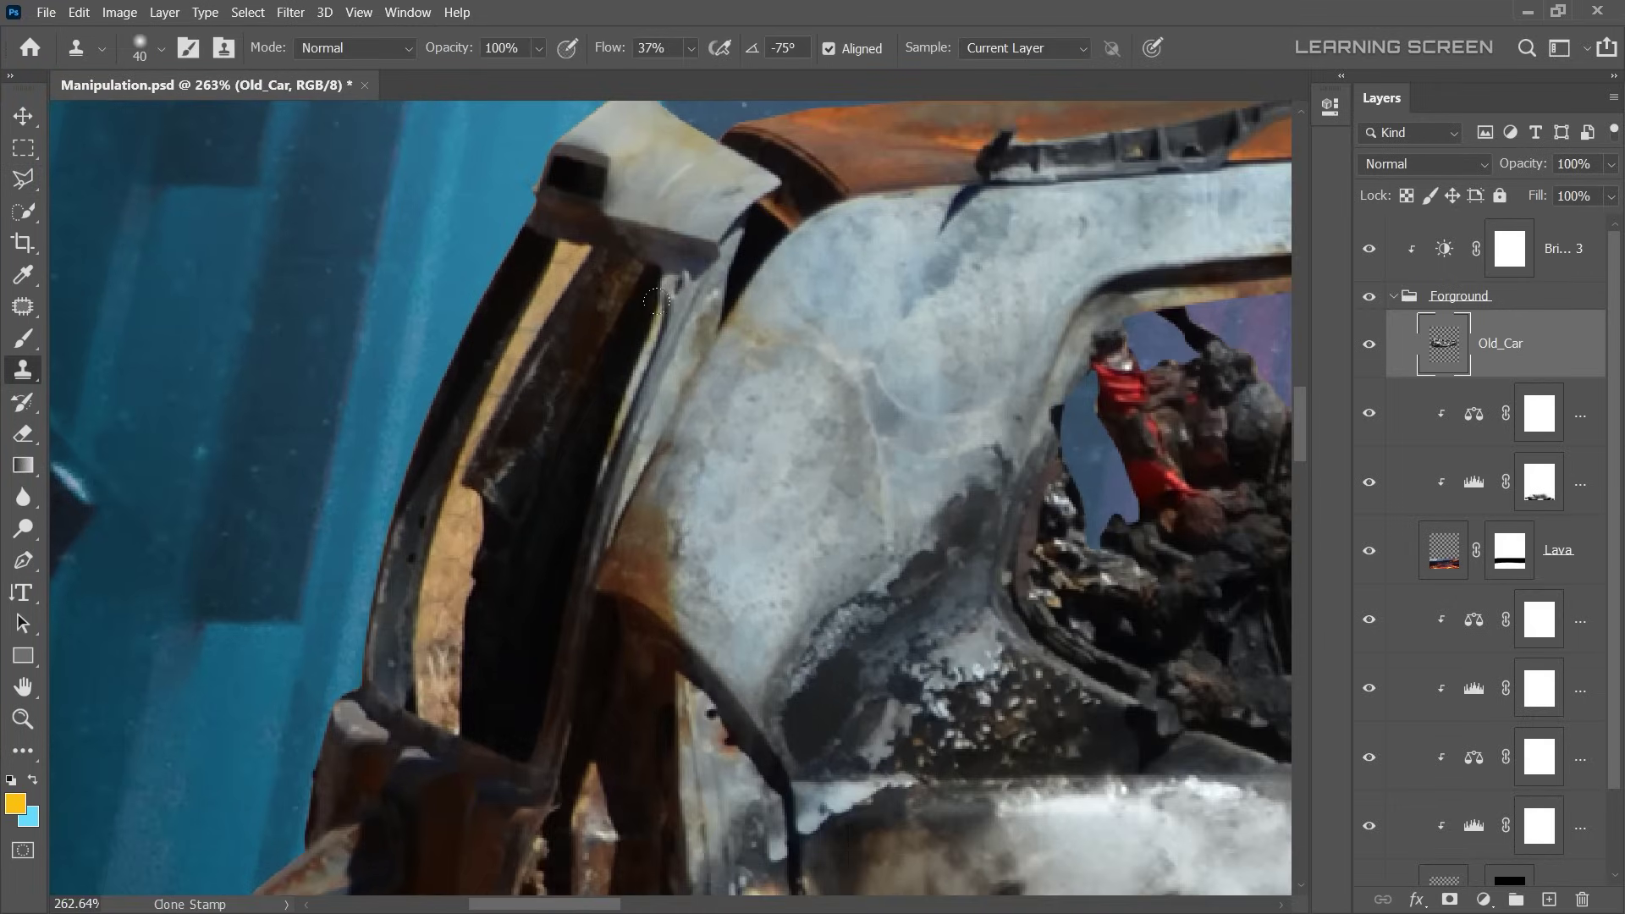
pyautogui.press('l')
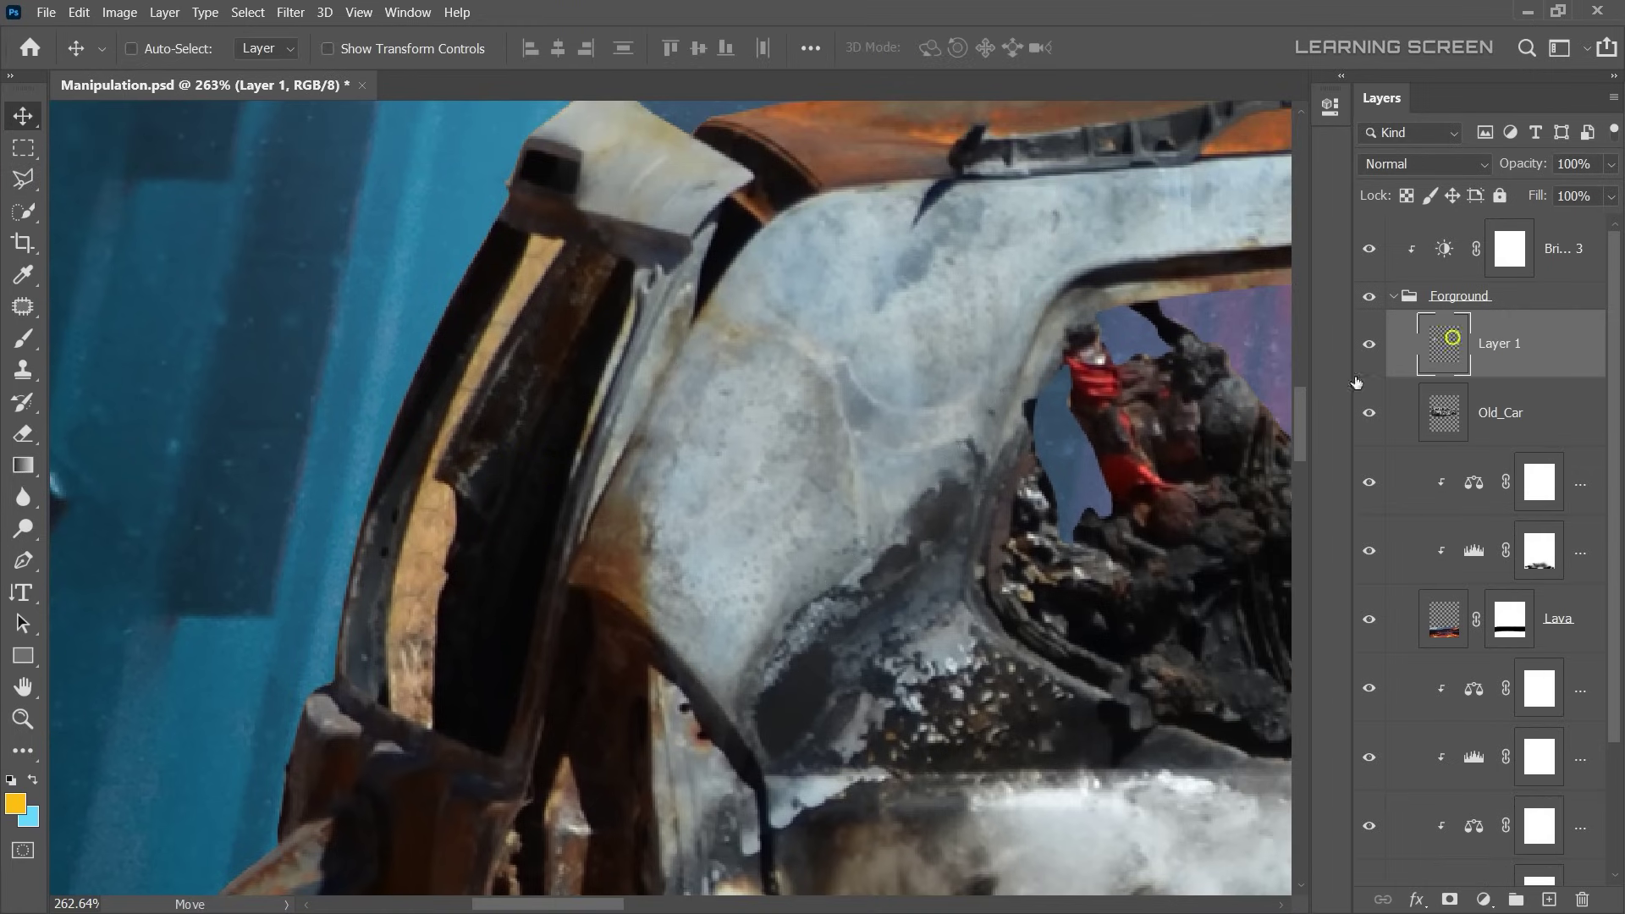
pyautogui.moveTo(787, 507); pyautogui.dragTo(530, 511)
# - Skew and stretch the panel patch with Free Transform to fit the rear pillar
pyautogui.hotkey('ctrl', 't')
pyautogui.rightClick(591, 376)
pyautogui.click(626, 457)
pyautogui.moveTo(798, 283); pyautogui.dragTo(683, 175)
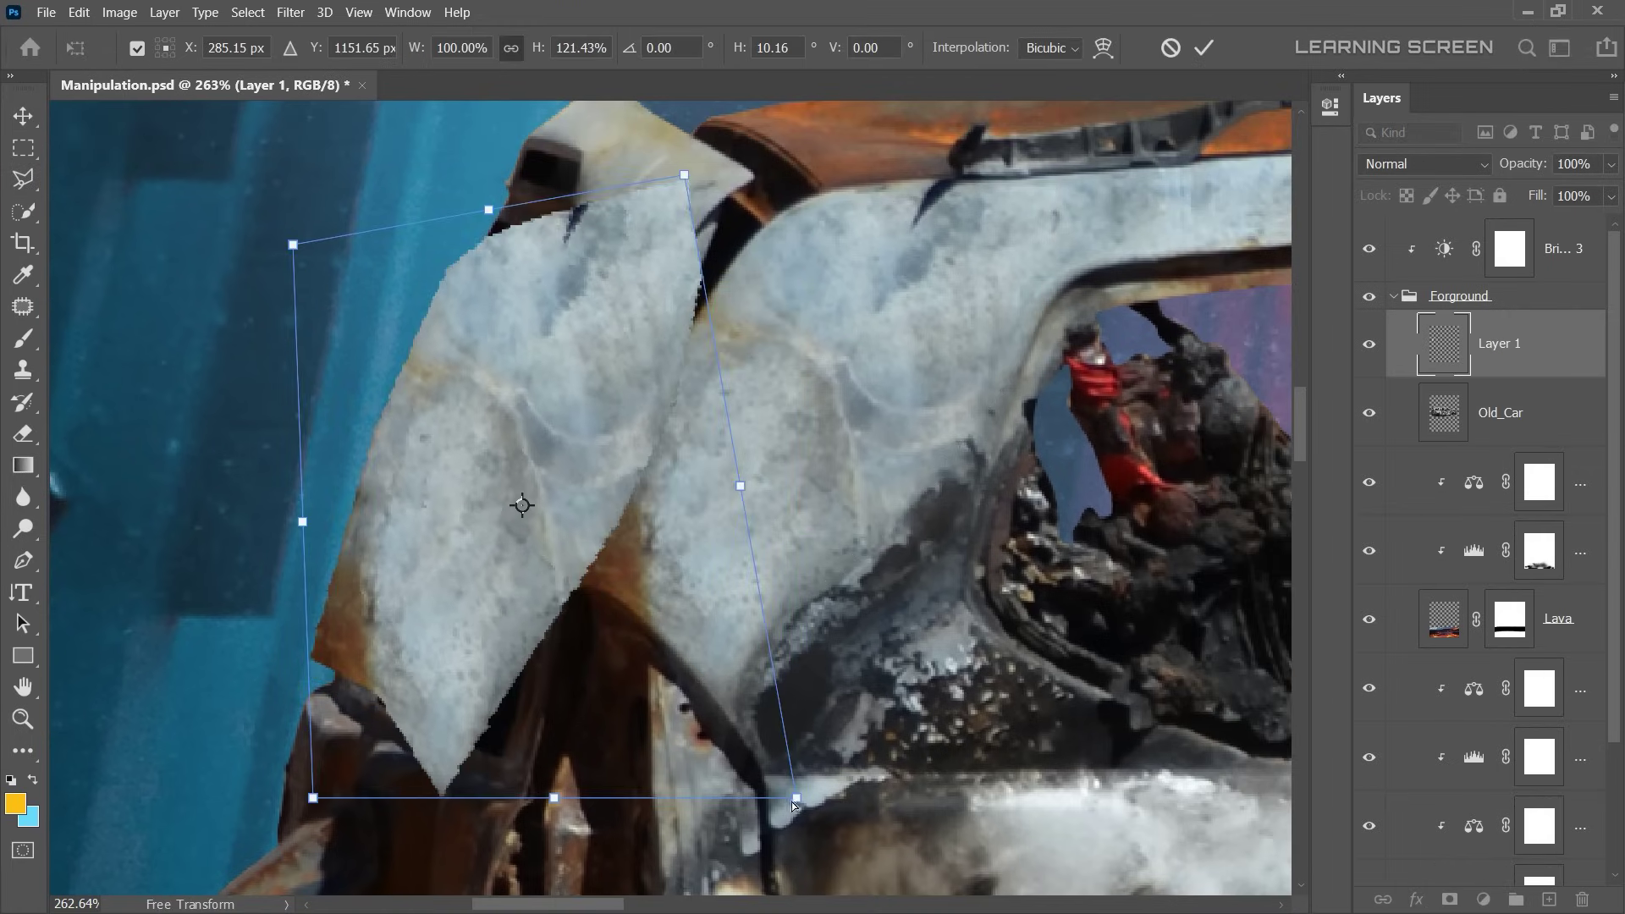
pyautogui.moveTo(794, 806); pyautogui.dragTo(622, 399)
pyautogui.press('Return')
# - Darken the patch with Brightness −83 and give it an inverted layer mask
pyautogui.click(119, 12)
pyautogui.click(372, 62)
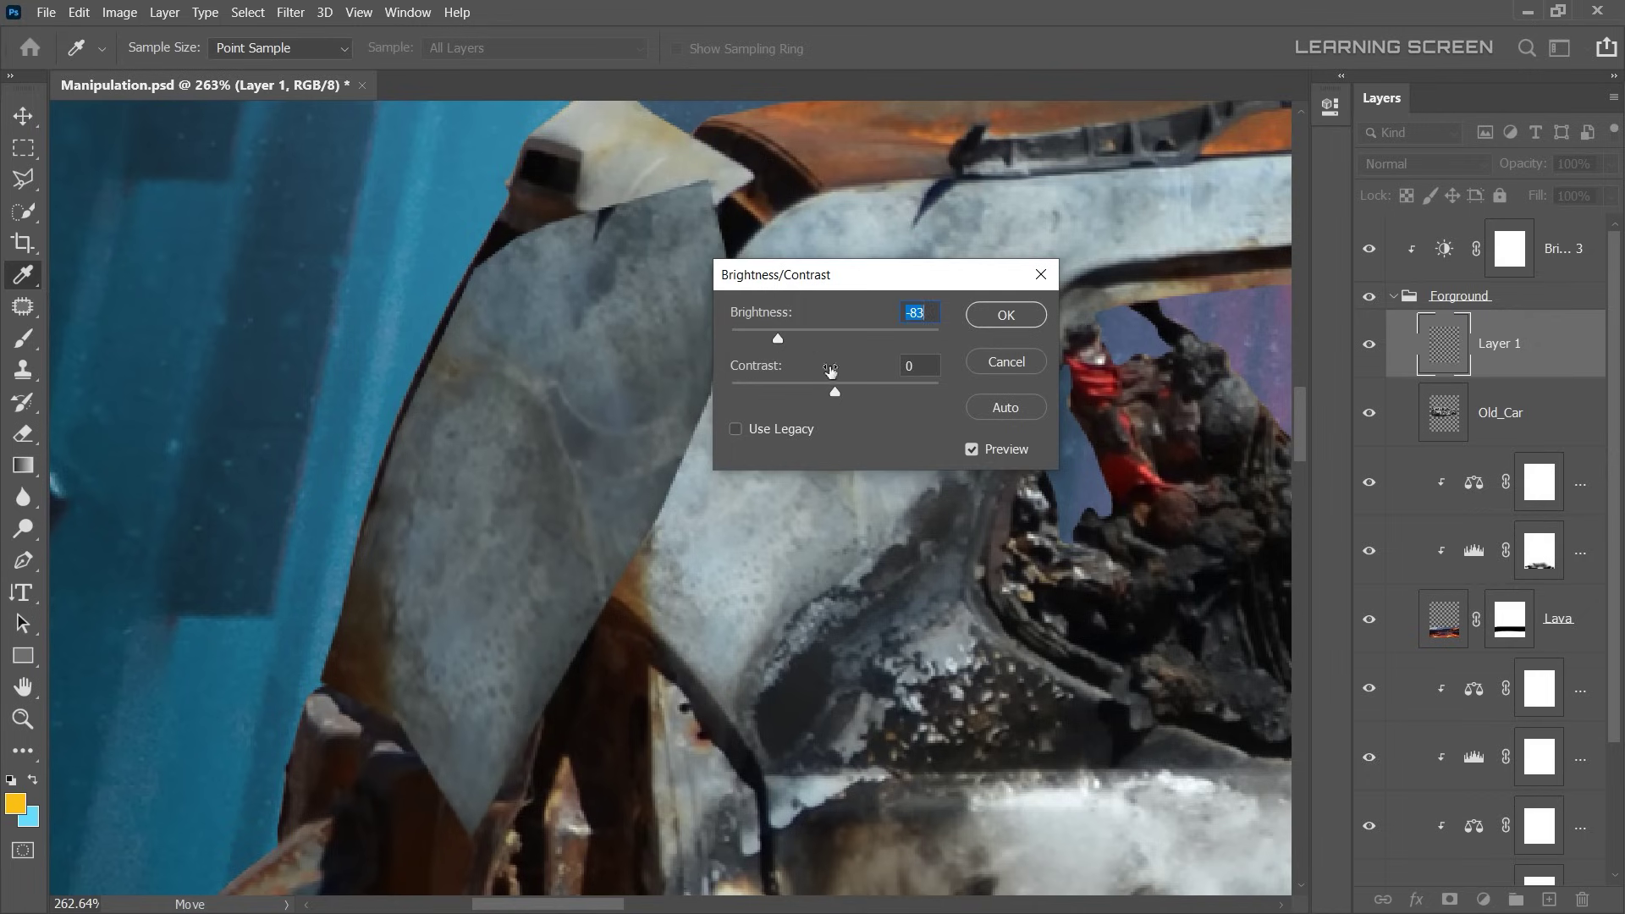
pyautogui.press('Return')
pyautogui.press('v')
pyautogui.click(1450, 900)
pyautogui.hotkey('ctrl', 'i')
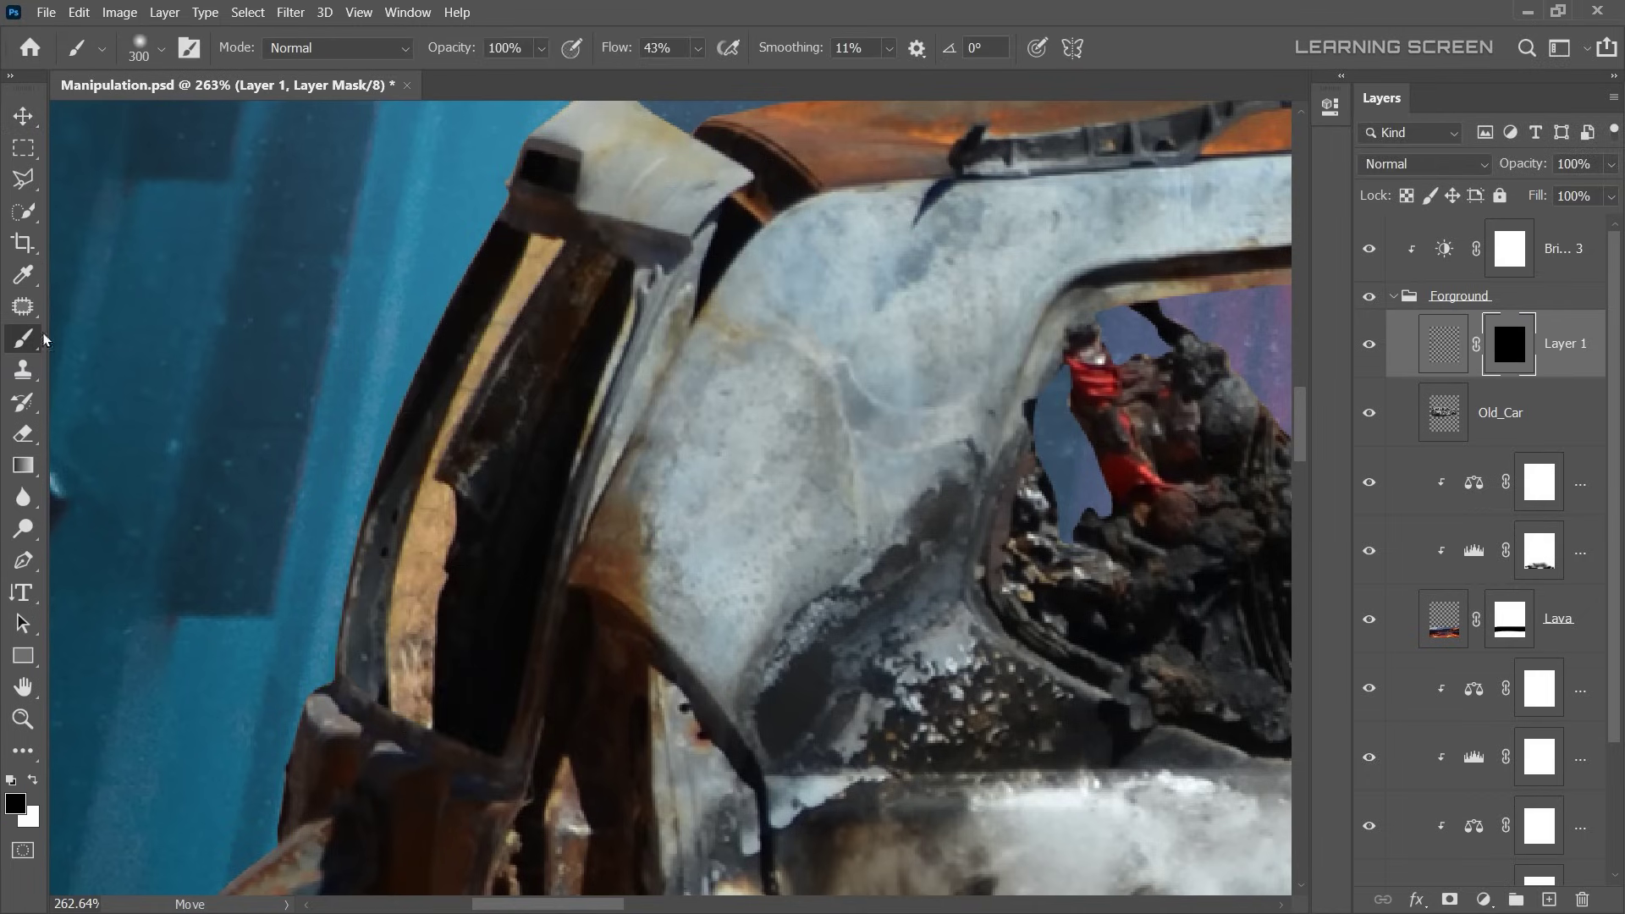
# - Paint white on the mask with a 9 px brush, resized 8–20, to reveal the patch
pyautogui.rightClick(486, 366)
pyautogui.write('9')
pyautogui.press('Return')
pyautogui.press('x')
pyautogui.scroll(3, 463, 241)
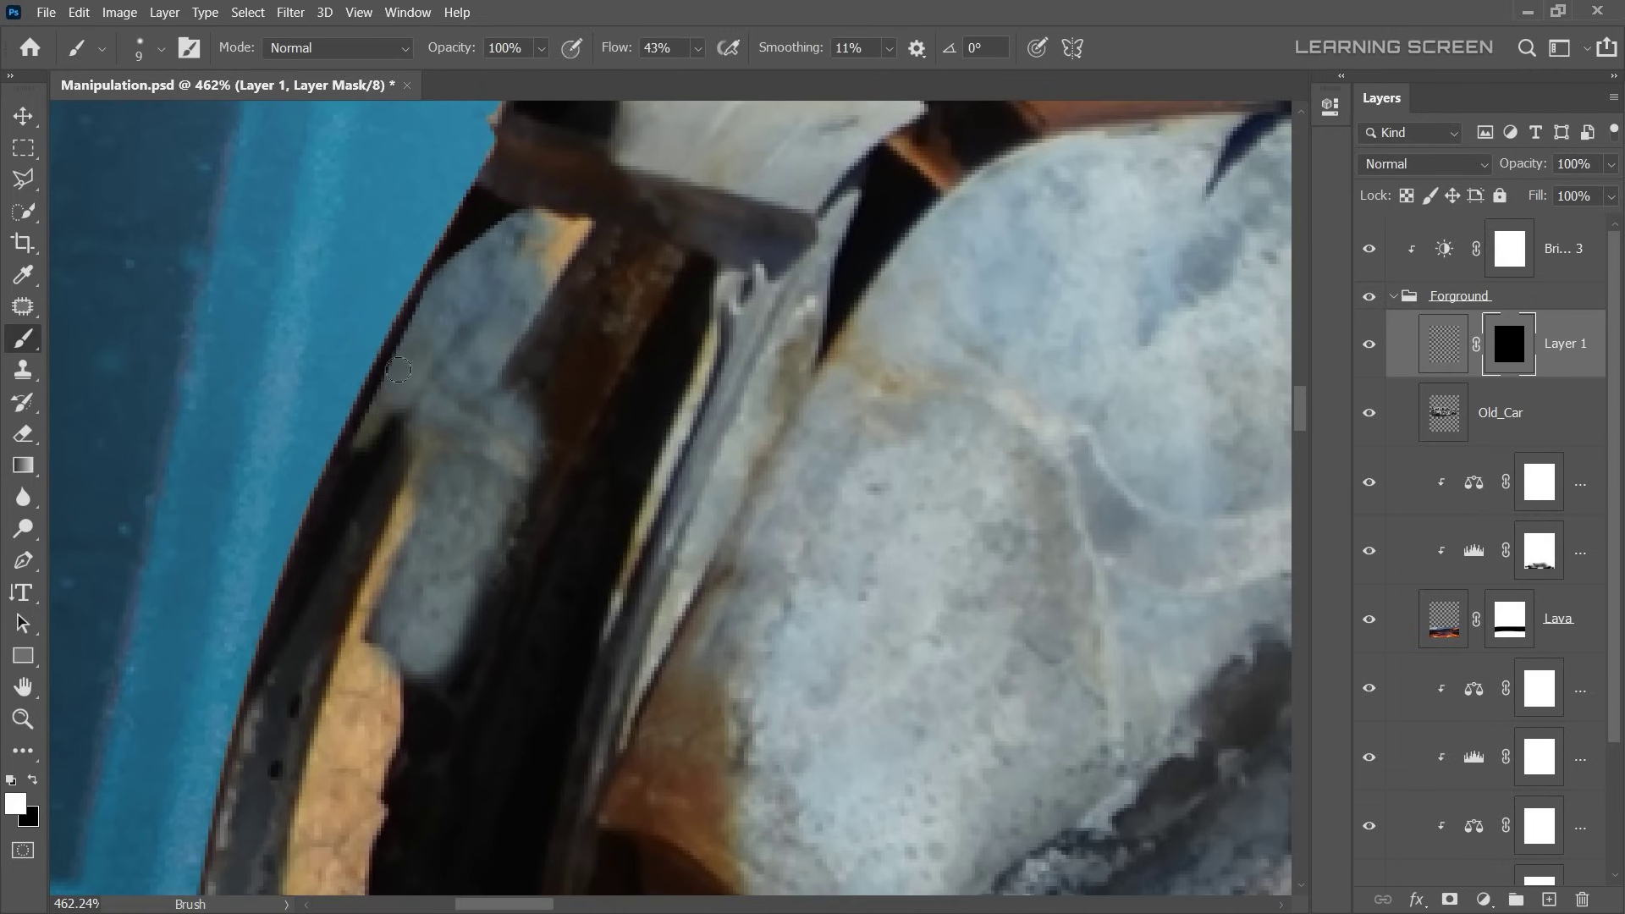
pyautogui.scroll(-3, 677, 400)
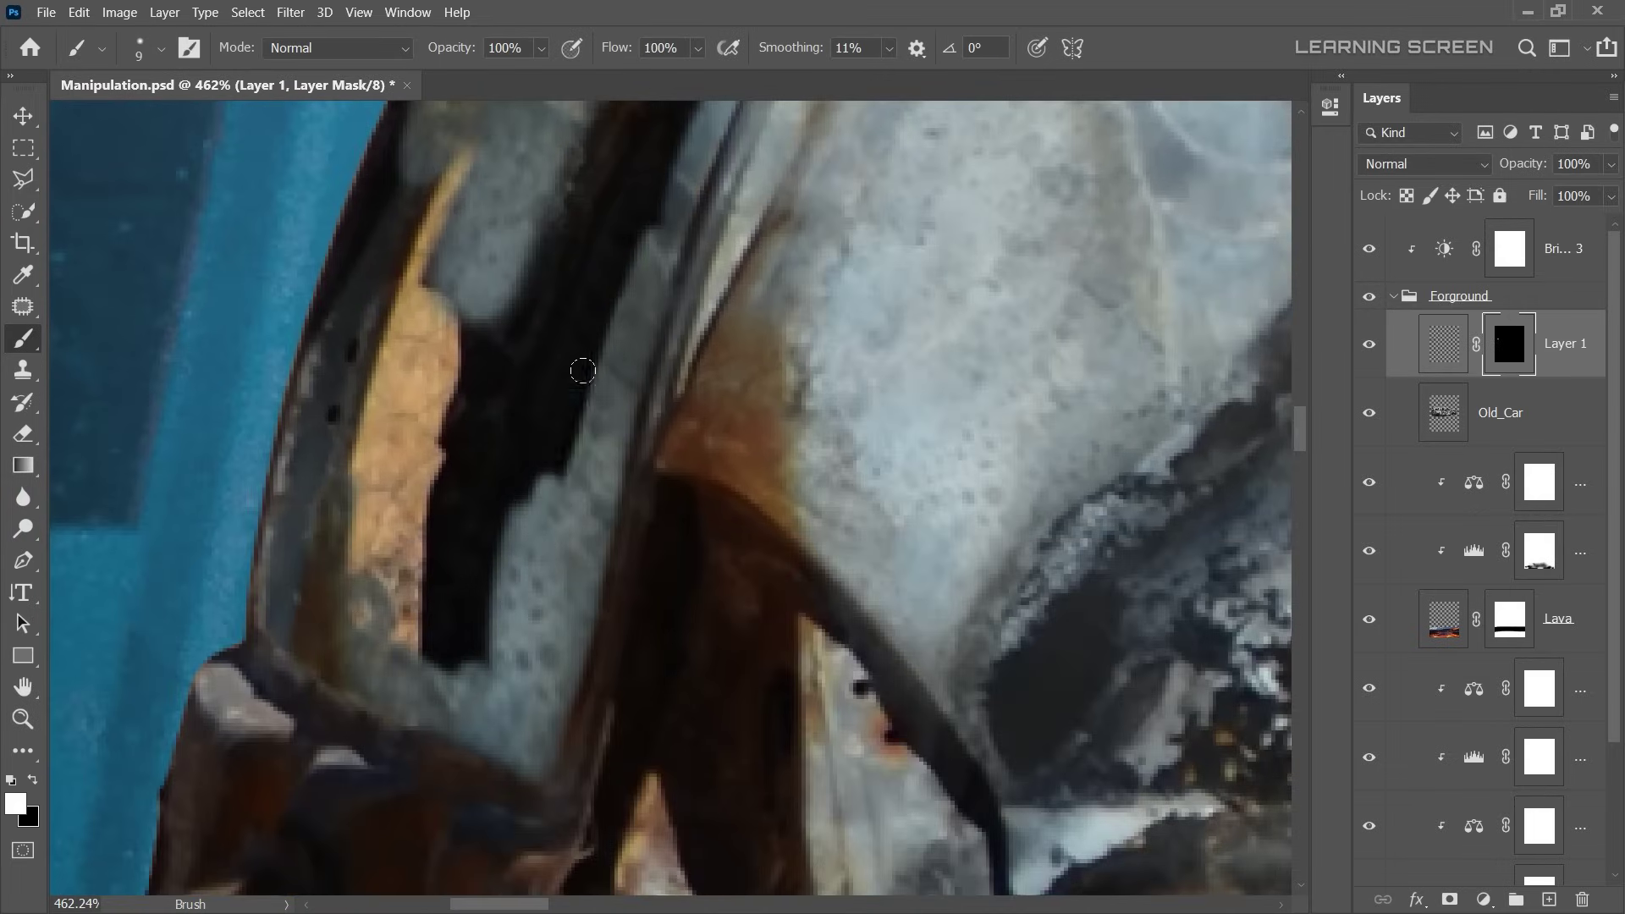
pyautogui.press(']')
pyautogui.press(']')
pyautogui.scroll(-5, 582, 370)
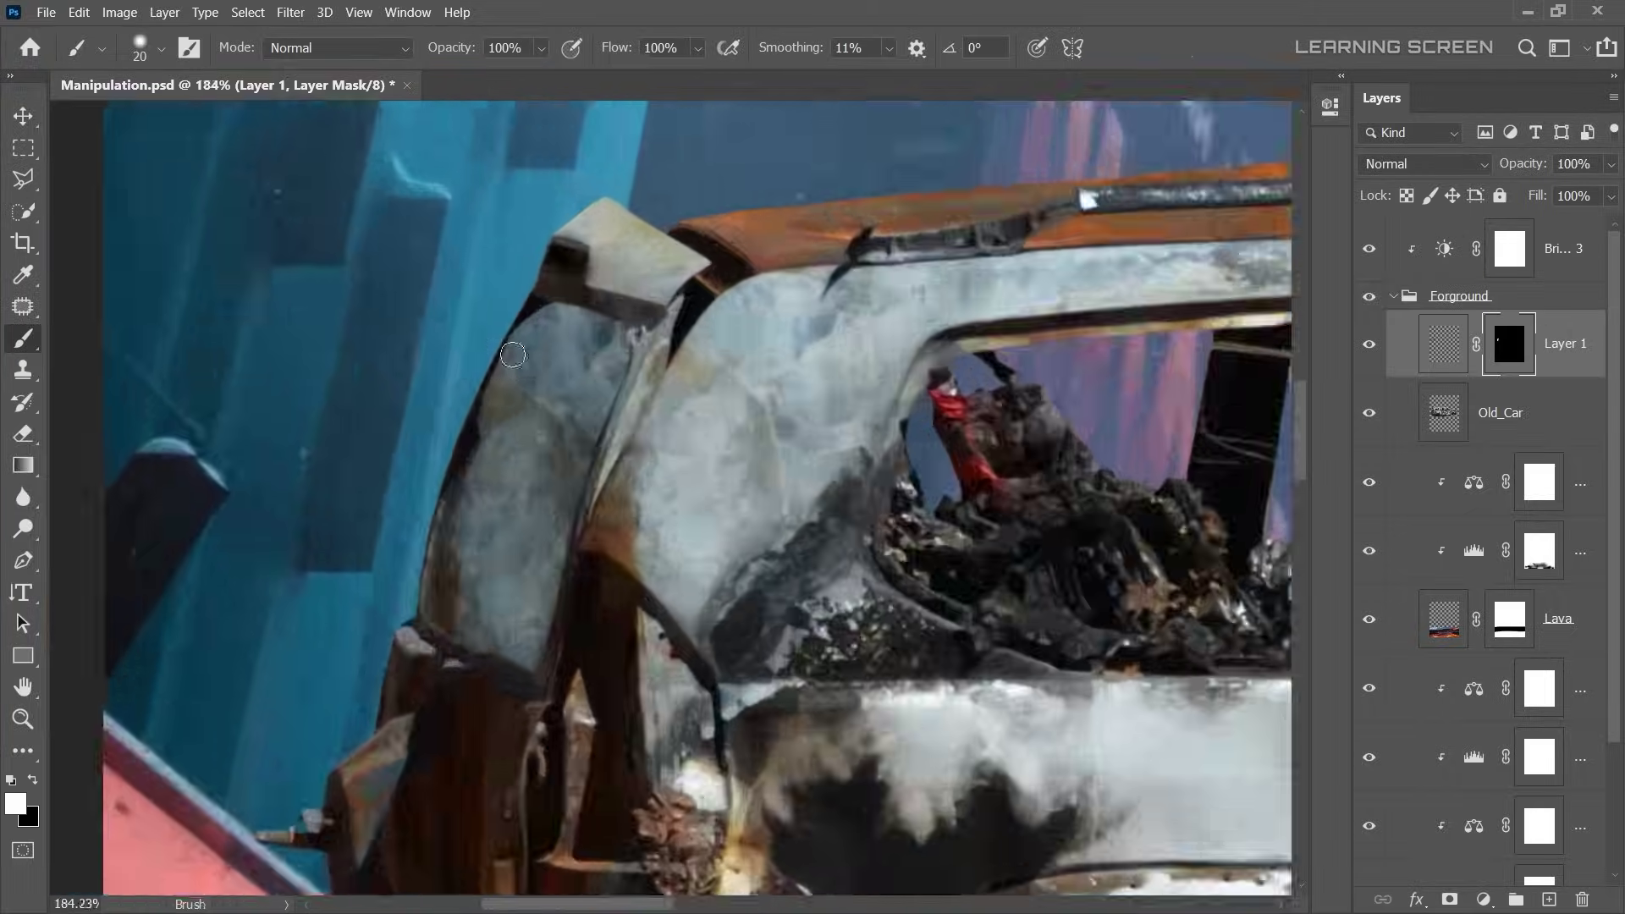
pyautogui.scroll(5, 648, 392)
pyautogui.press('[')
pyautogui.press('[')
pyautogui.press('[')
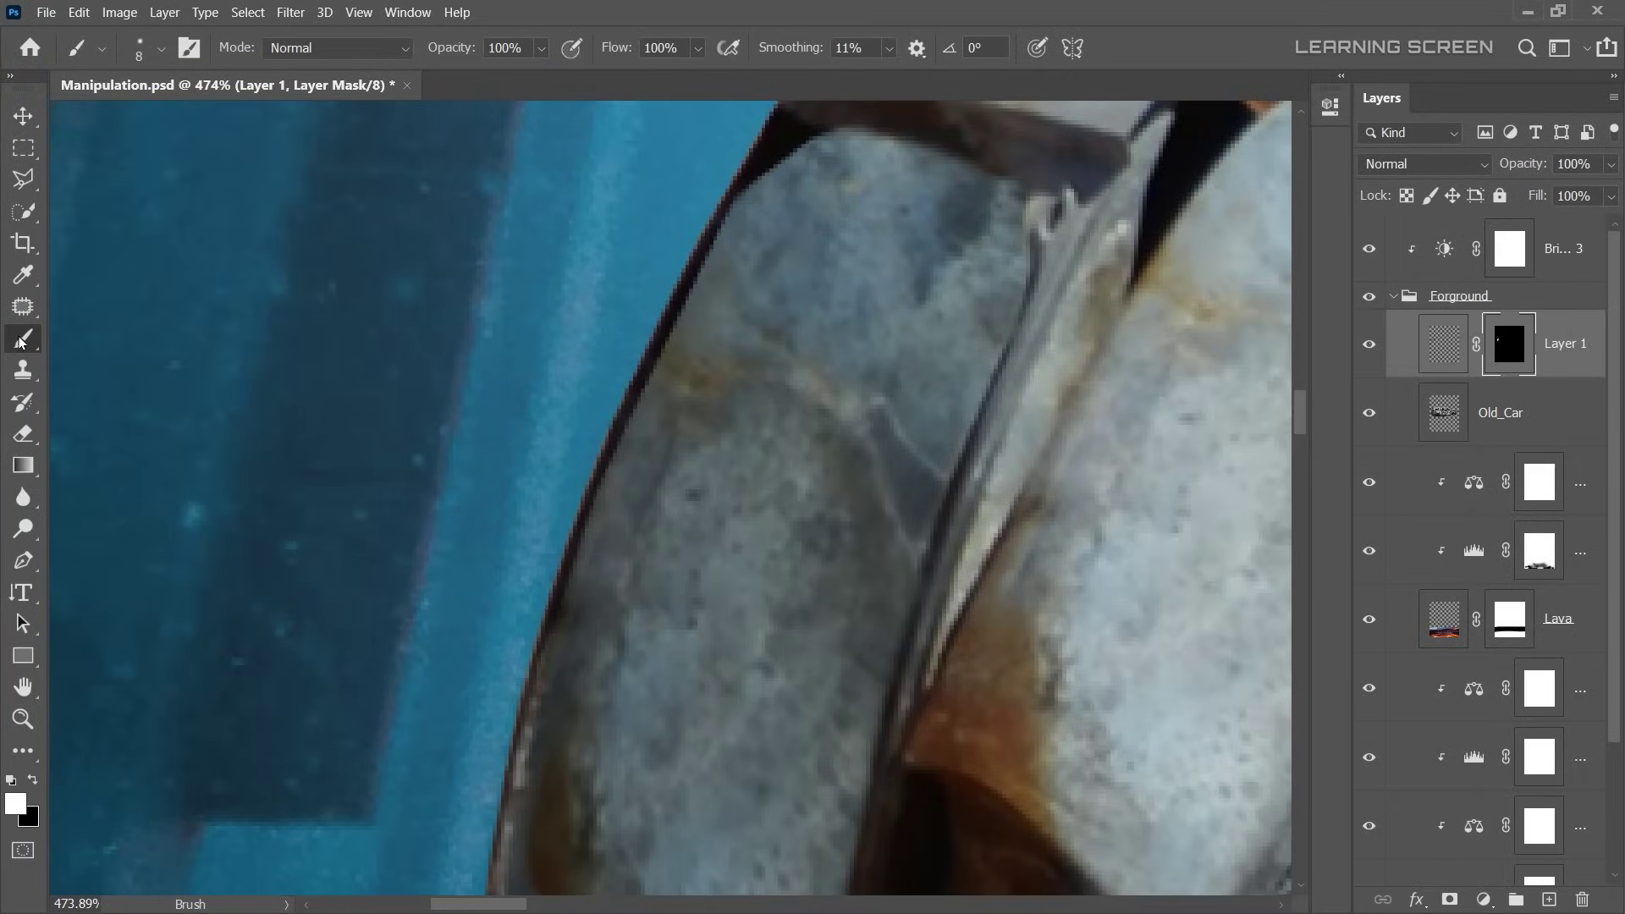
pyautogui.scroll(-5, 688, 266)
pyautogui.scroll(5, 769, 276)
pyautogui.scroll(-6, 660, 439)
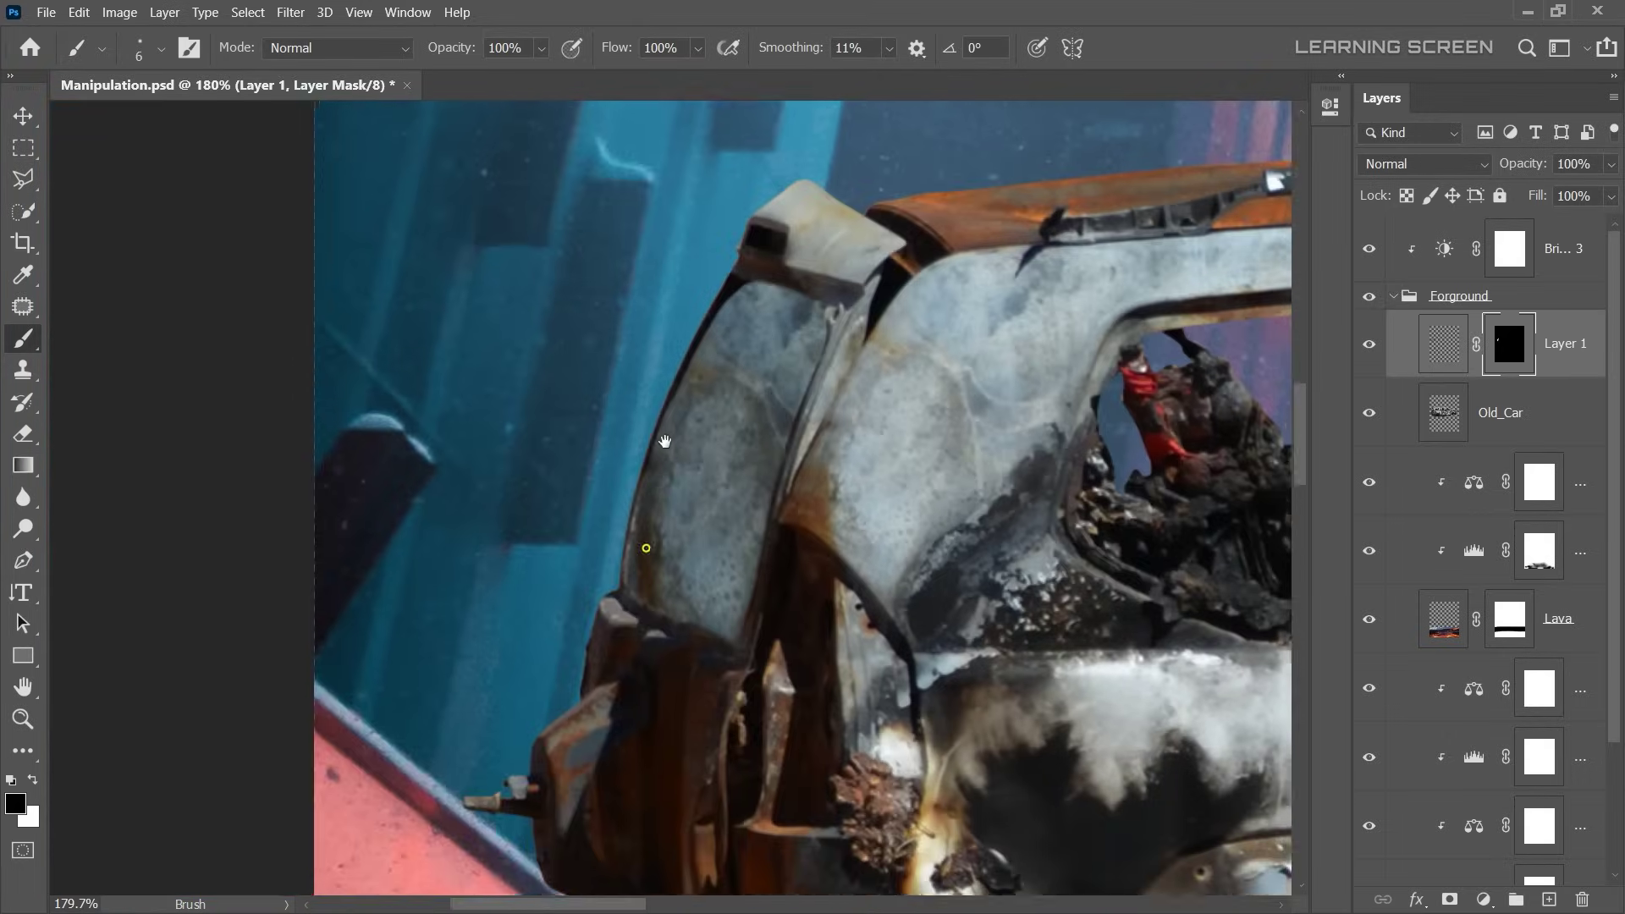
pyautogui.scroll(2, 726, 346)
# - Merge the patch layer with Old_Car into one Car layer
pyautogui.keyDown('shift'); pyautogui.click(1542, 408); pyautogui.keyUp('shift')
pyautogui.rightClick(1541, 404)
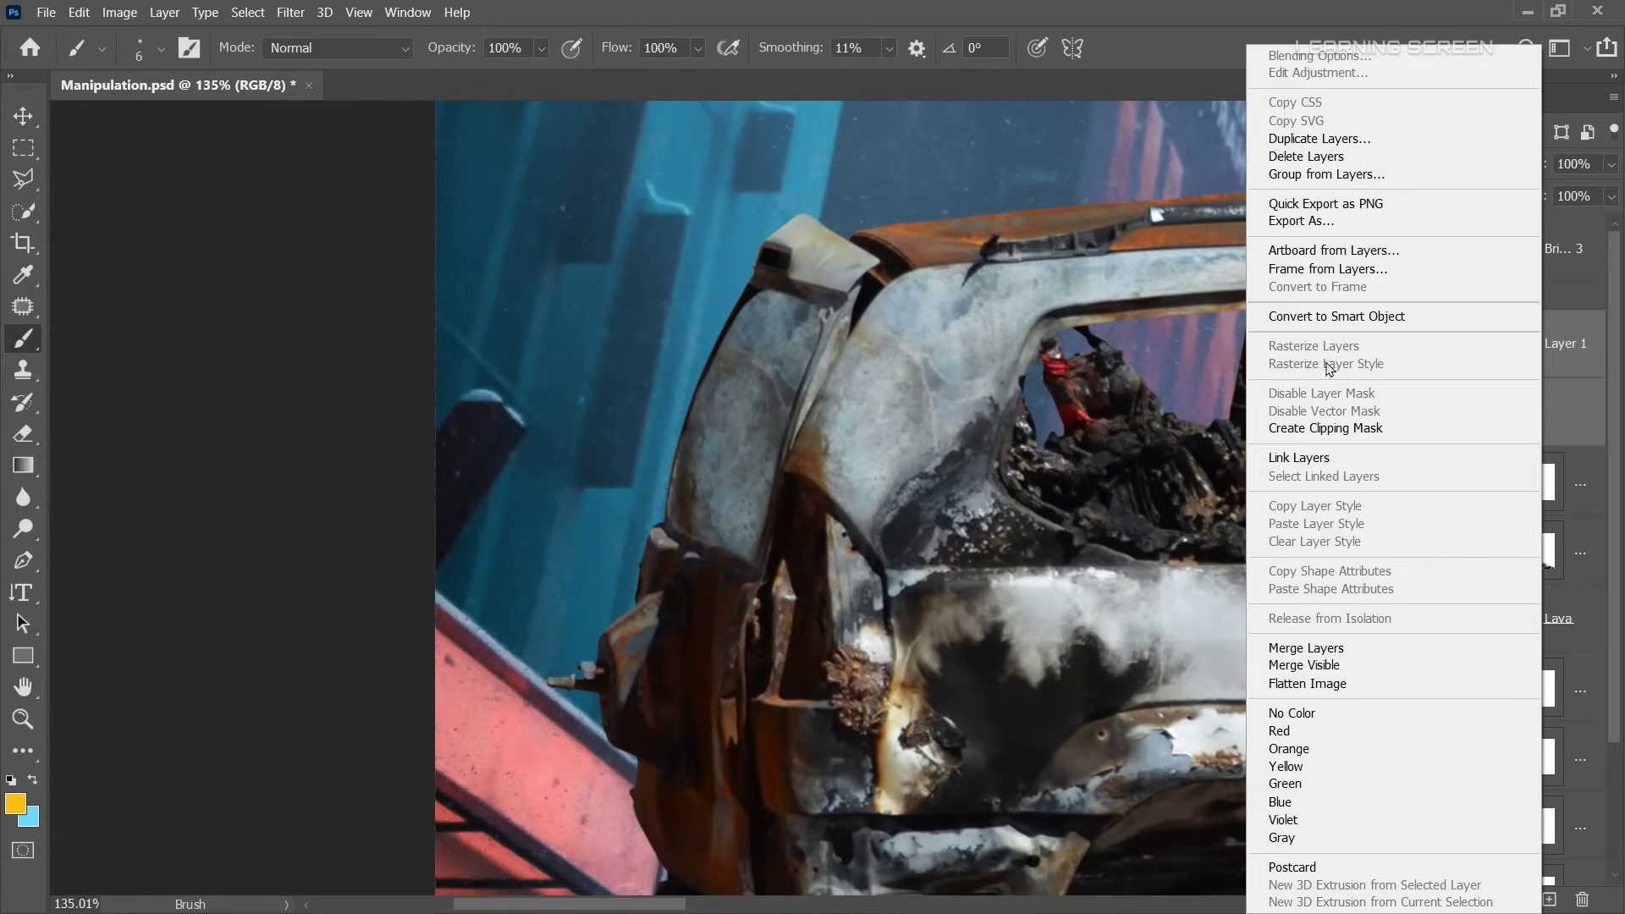
pyautogui.press('Escape')
pyautogui.click(1507, 343)
# - Shrink the car to about 36% and place it onto the lava ground
pyautogui.hotkey('ctrl', '-')
pyautogui.hotkey('ctrl', '-')
pyautogui.hotkey('ctrl', '-')
pyautogui.hotkey('ctrl', '-')
pyautogui.hotkey('ctrl', '-')
pyautogui.hotkey('ctrl', 't')
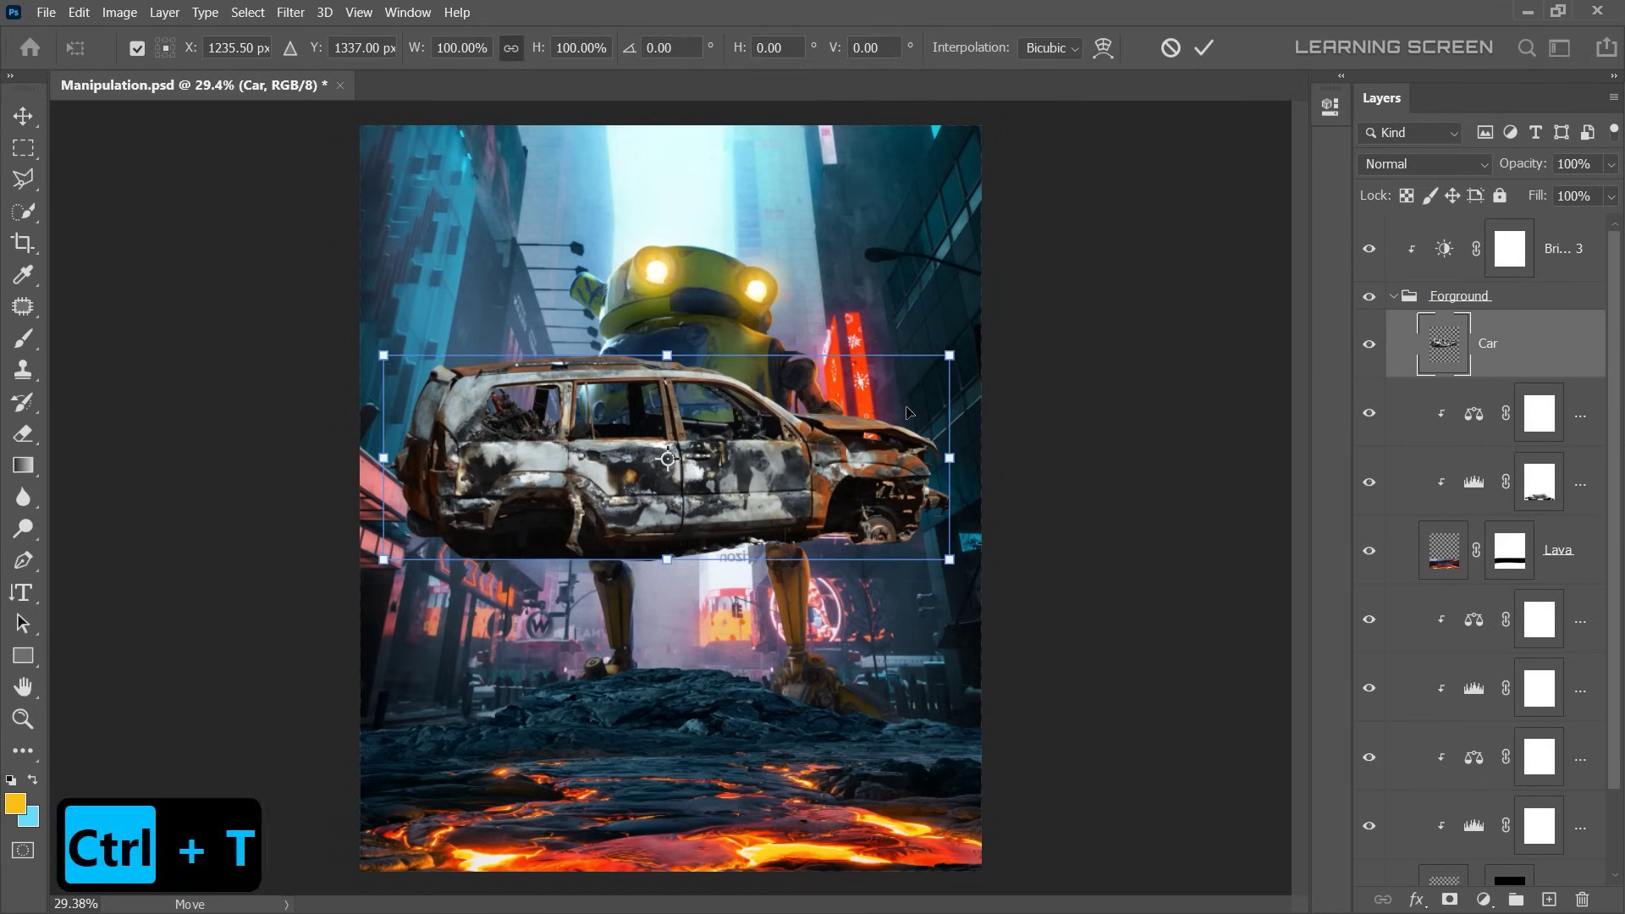
pyautogui.moveTo(949, 544)
pyautogui.mouseDown()
pyautogui.moveTo(725, 518)
pyautogui.moveTo(753, 494)
pyautogui.moveTo(732, 668)
pyautogui.mouseUp()
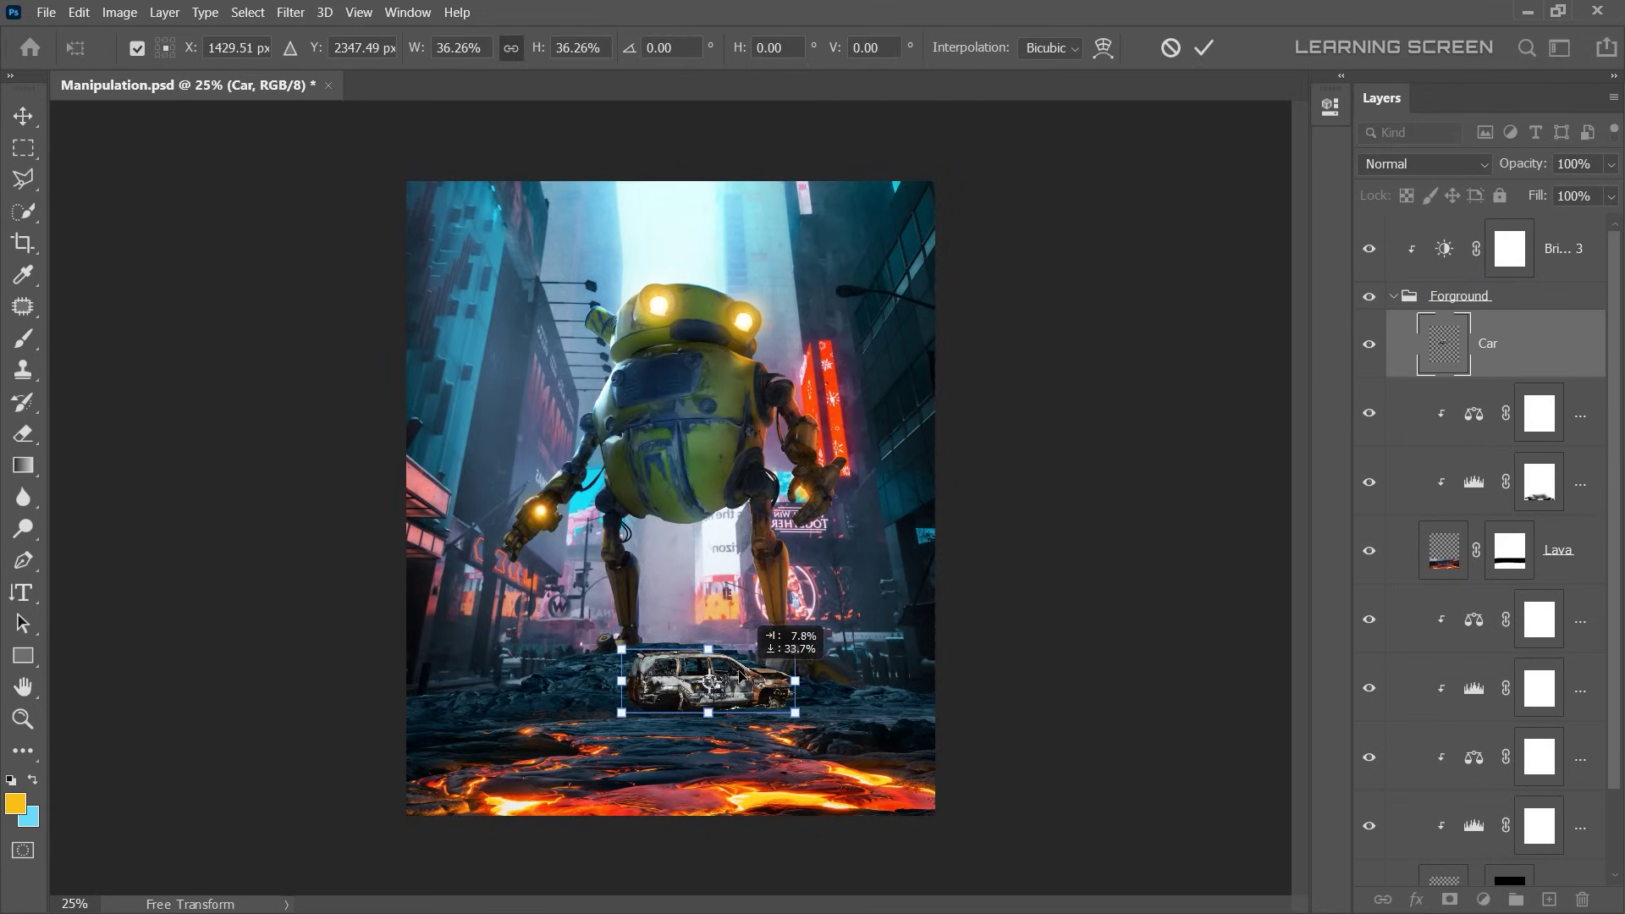
pyautogui.press('Return')
# - Mask the wheel's lower part in black with an 8–15 px brush so it sinks
pyautogui.scroll(7, 725, 673)
pyautogui.scroll(5, 964, 409)
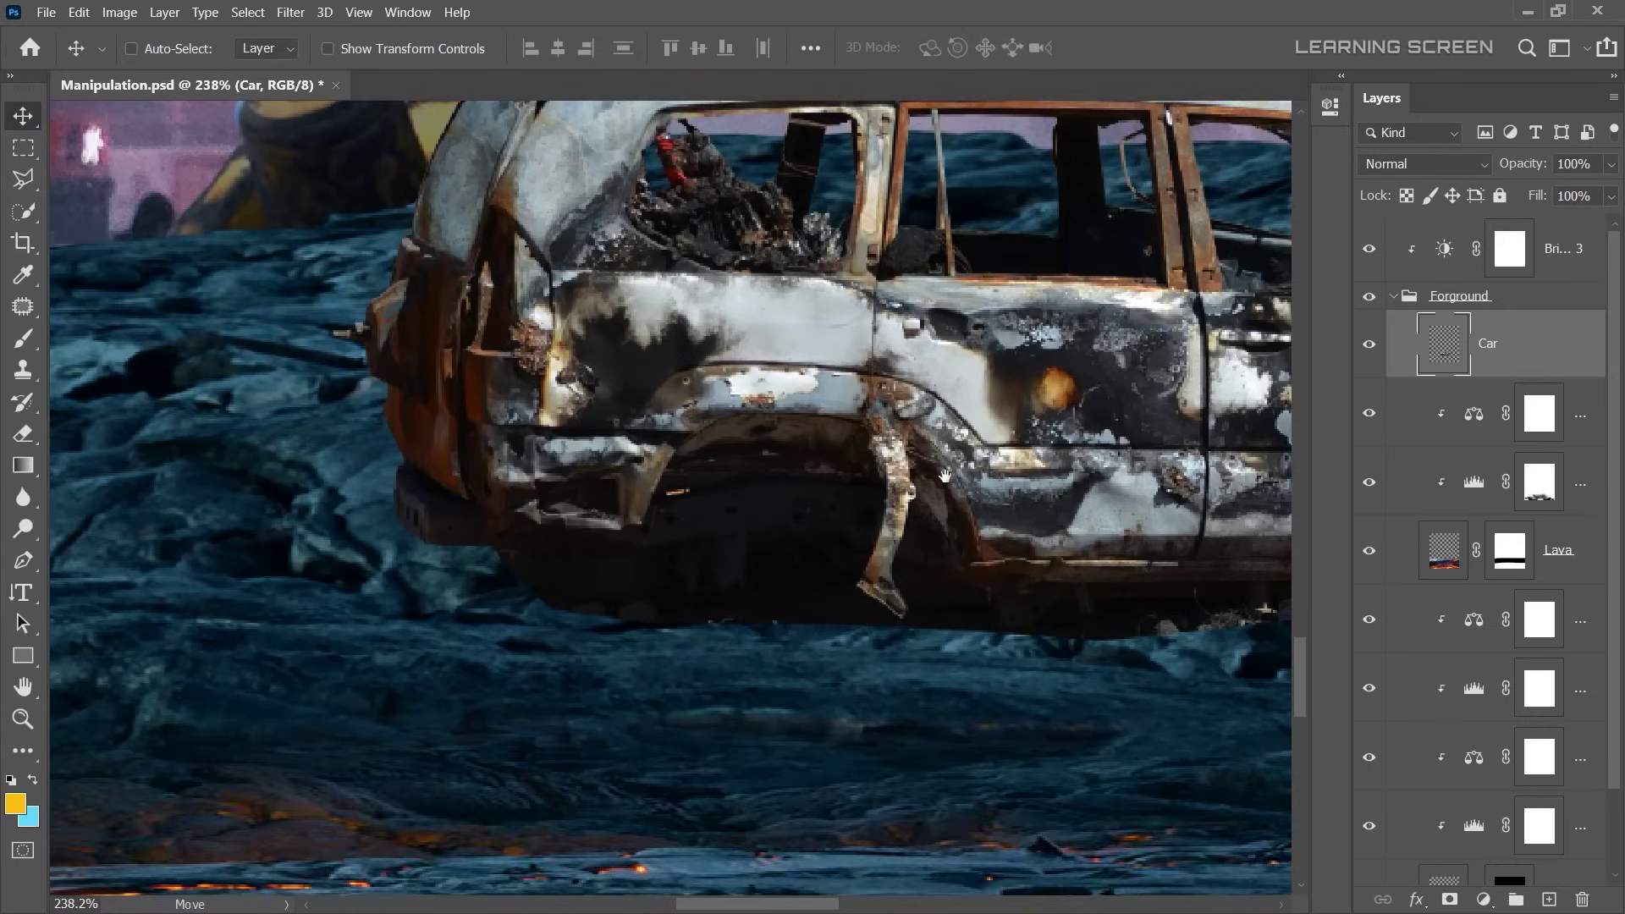
pyautogui.moveTo(759, 450); pyautogui.dragTo(572, 395)
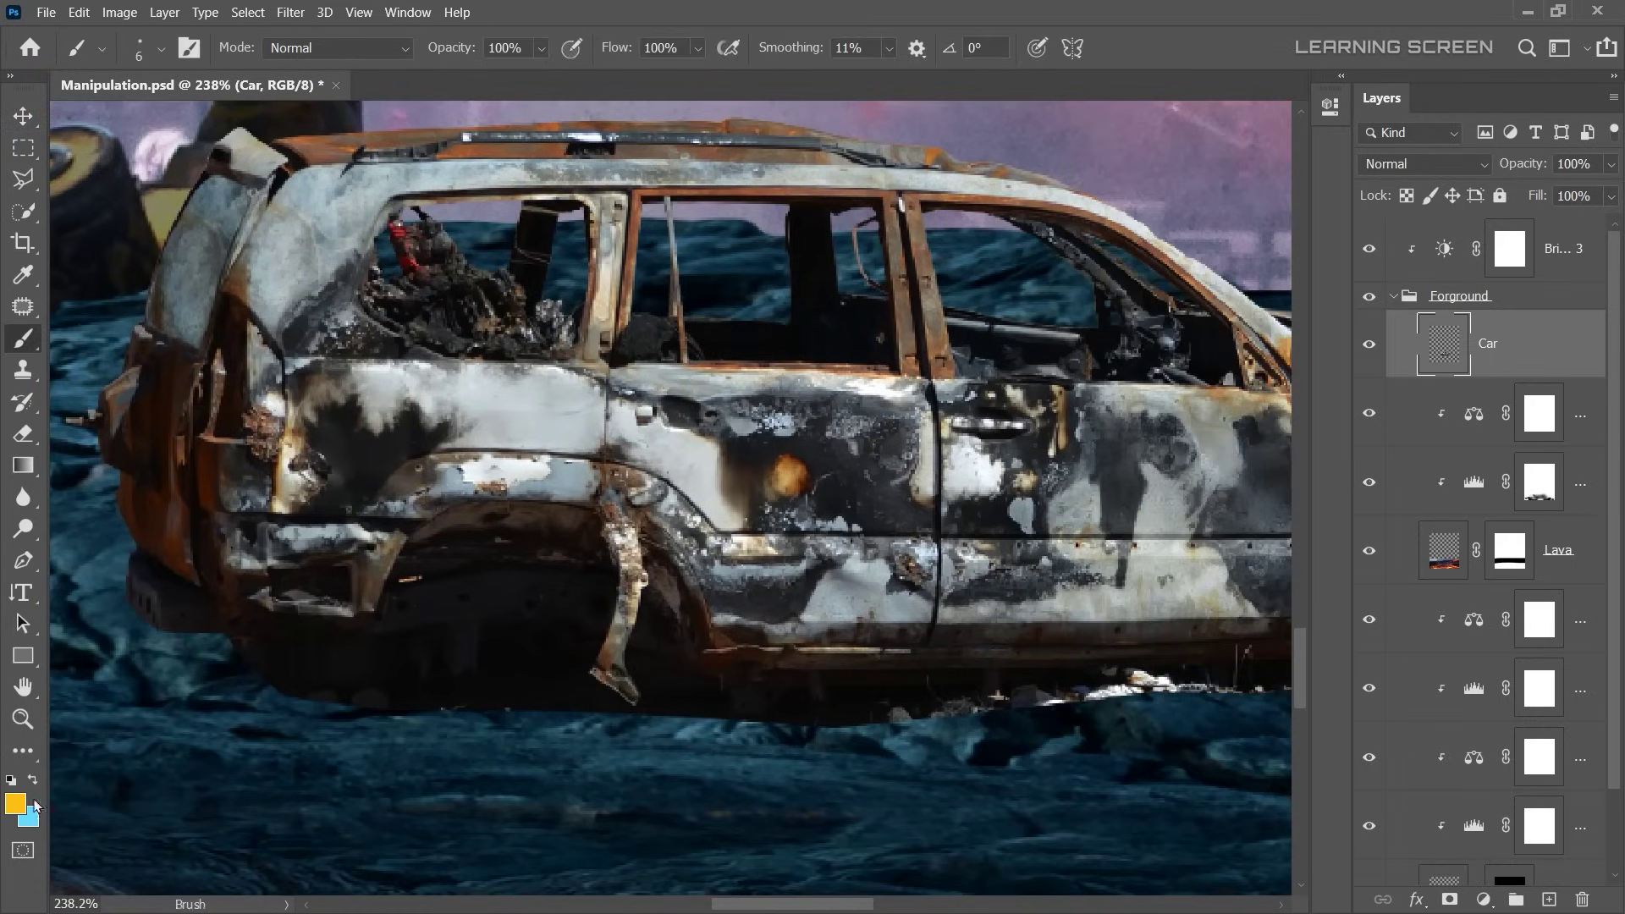
pyautogui.press('d')
pyautogui.scroll(2, 304, 620)
pyautogui.scroll(2, 312, 464)
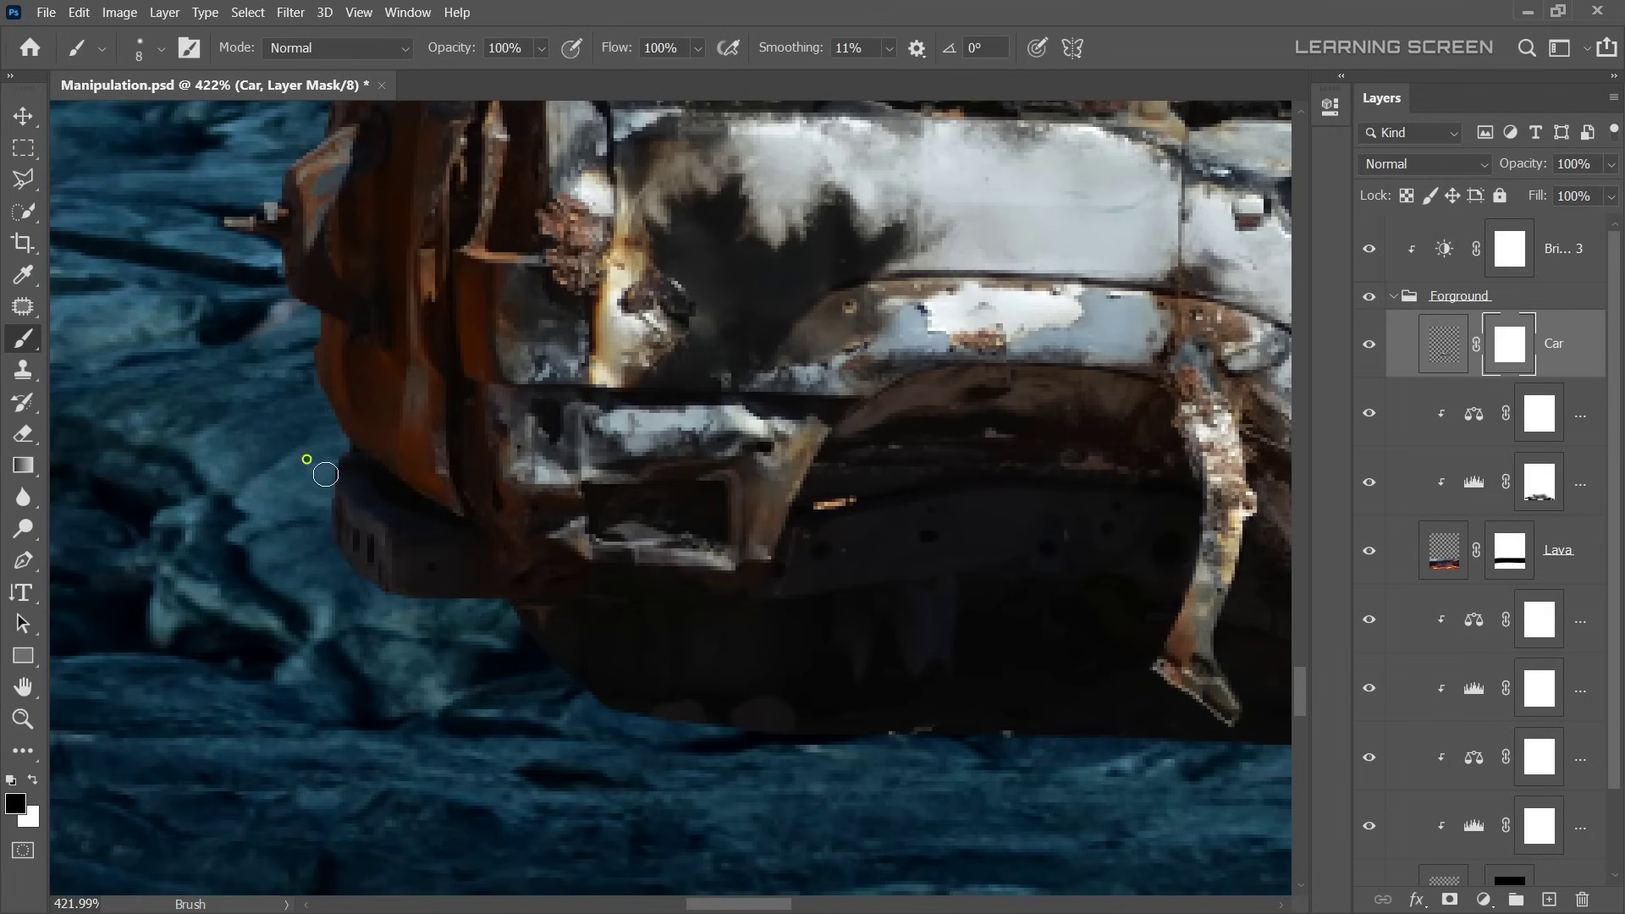
pyautogui.scroll(-4, 501, 639)
pyautogui.scroll(5, 1053, 565)
pyautogui.press(']')
pyautogui.press(']')
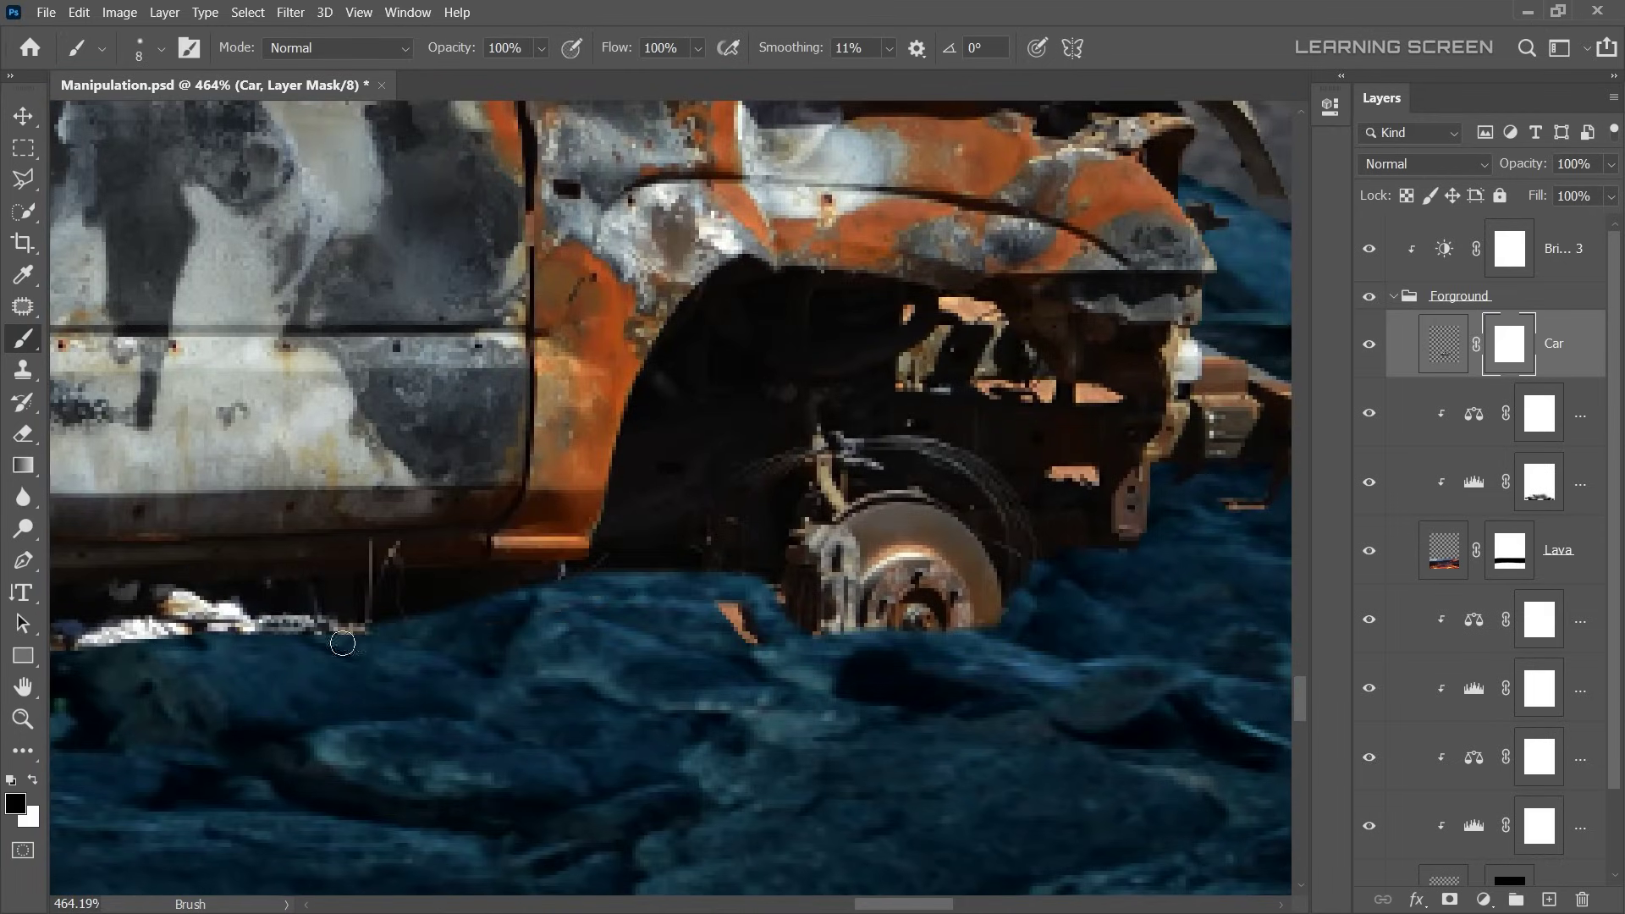
pyautogui.scroll(-5, 998, 641)
pyautogui.scroll(5, 1005, 497)
pyautogui.press(']')
pyautogui.press(']')
pyautogui.press(']')
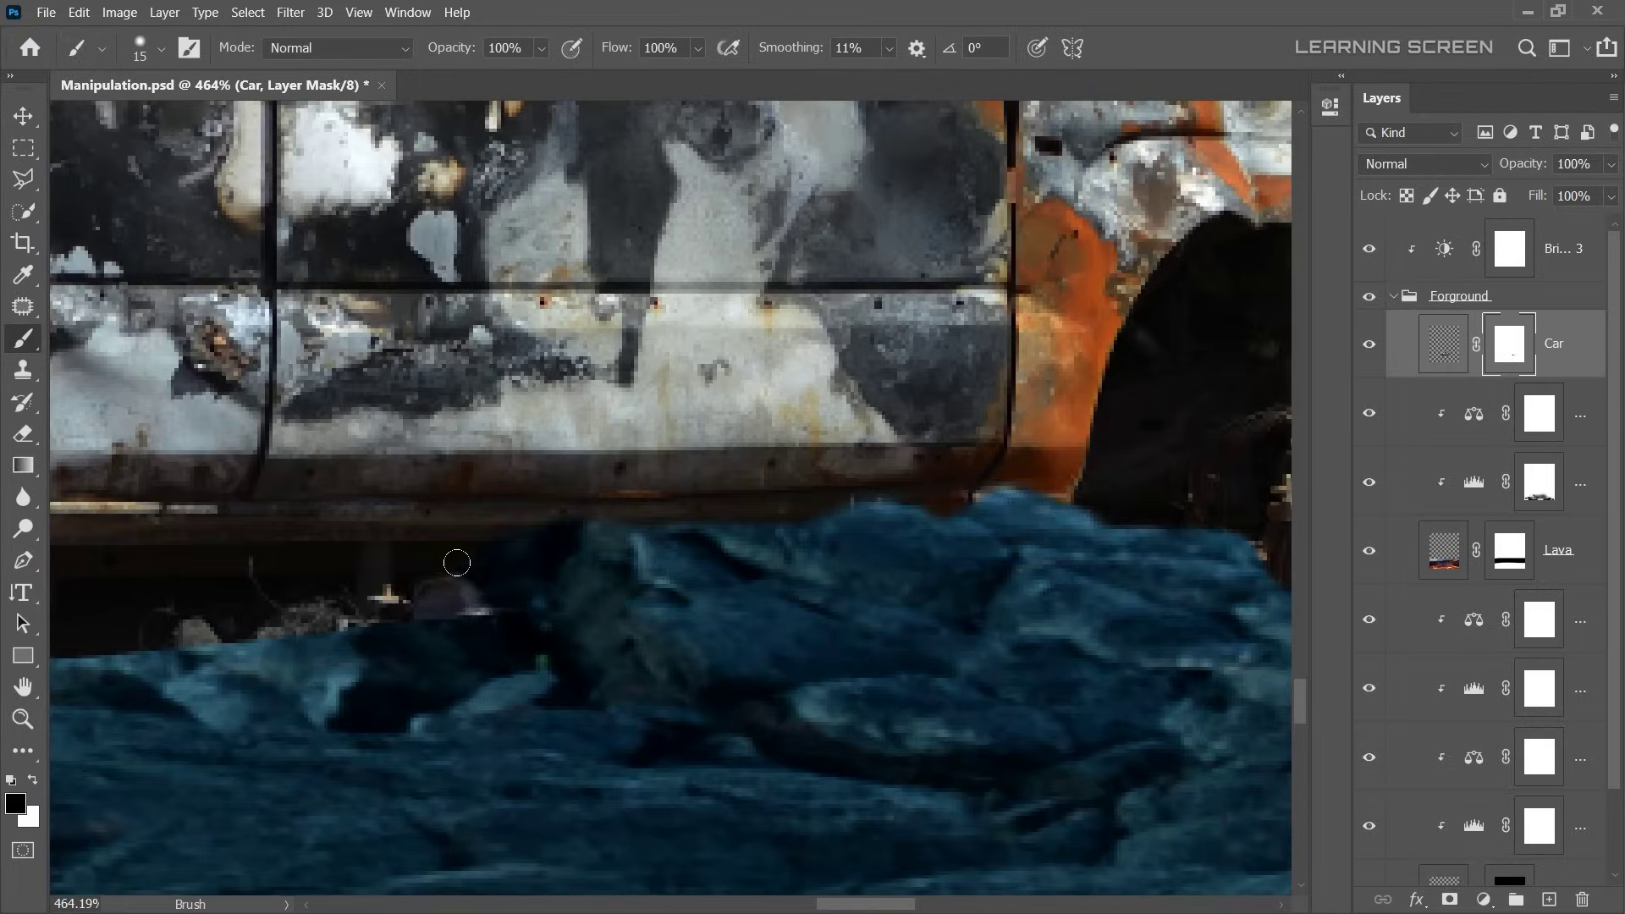
pyautogui.hscroll(-1, 457, 563)
pyautogui.hscroll(-1, 826, 581)
pyautogui.hscroll(-1, 827, 580)
pyautogui.hscroll(-1, 551, 487)
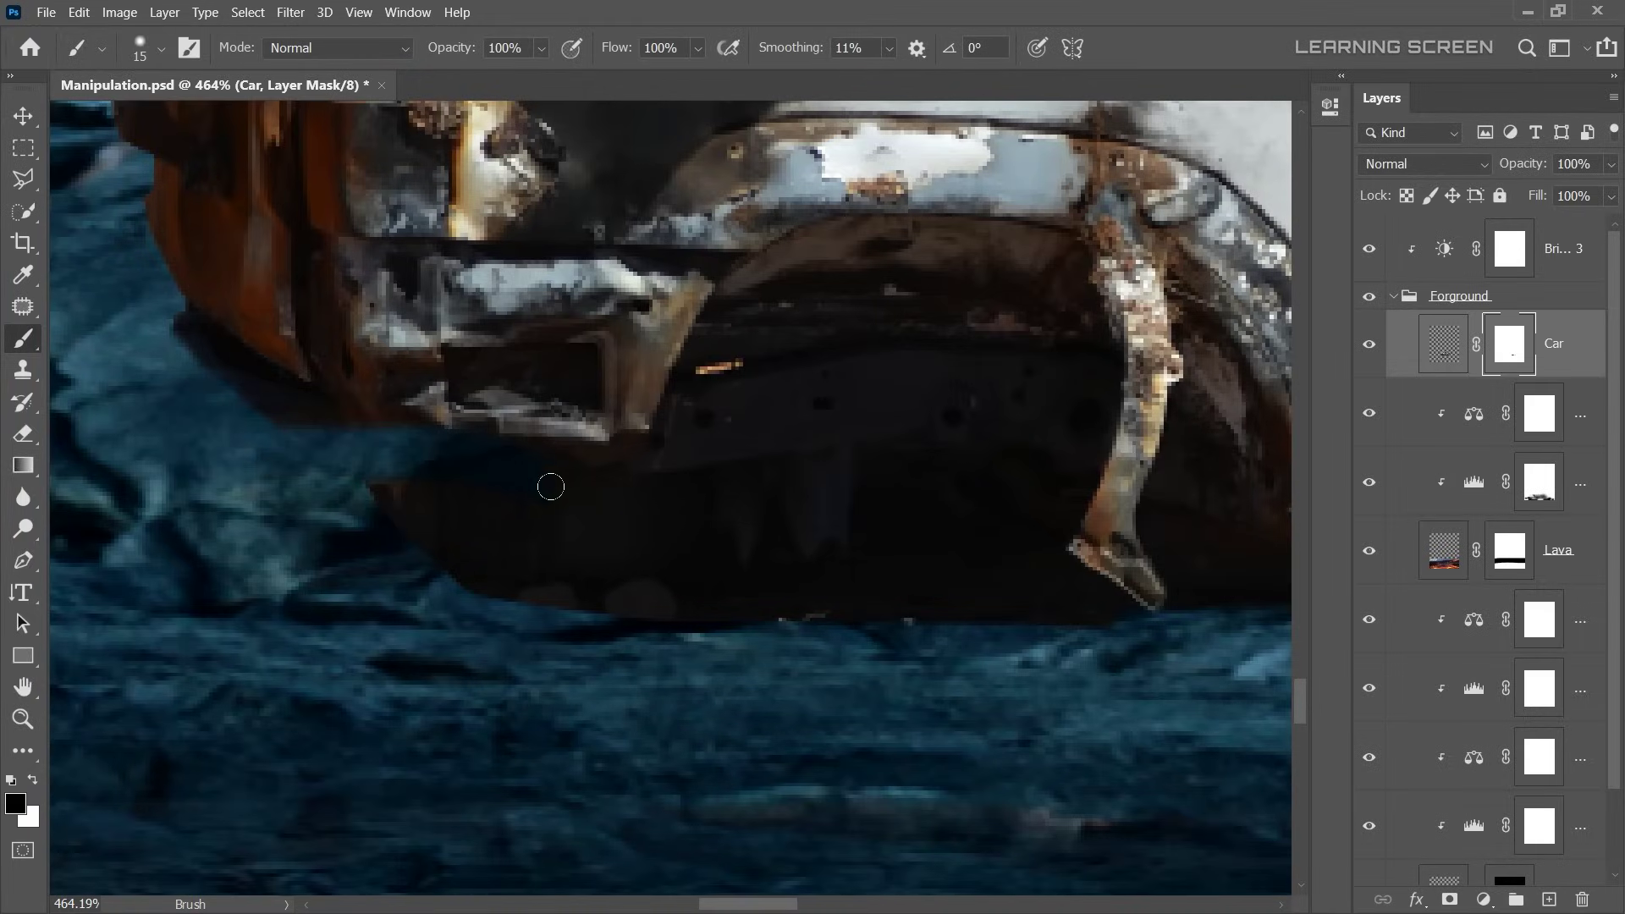
pyautogui.moveTo(550, 487); pyautogui.dragTo(512, 526)
pyautogui.rightClick(512, 526)
pyautogui.press('Escape')
pyautogui.moveTo(524, 584); pyautogui.dragTo(662, 497)
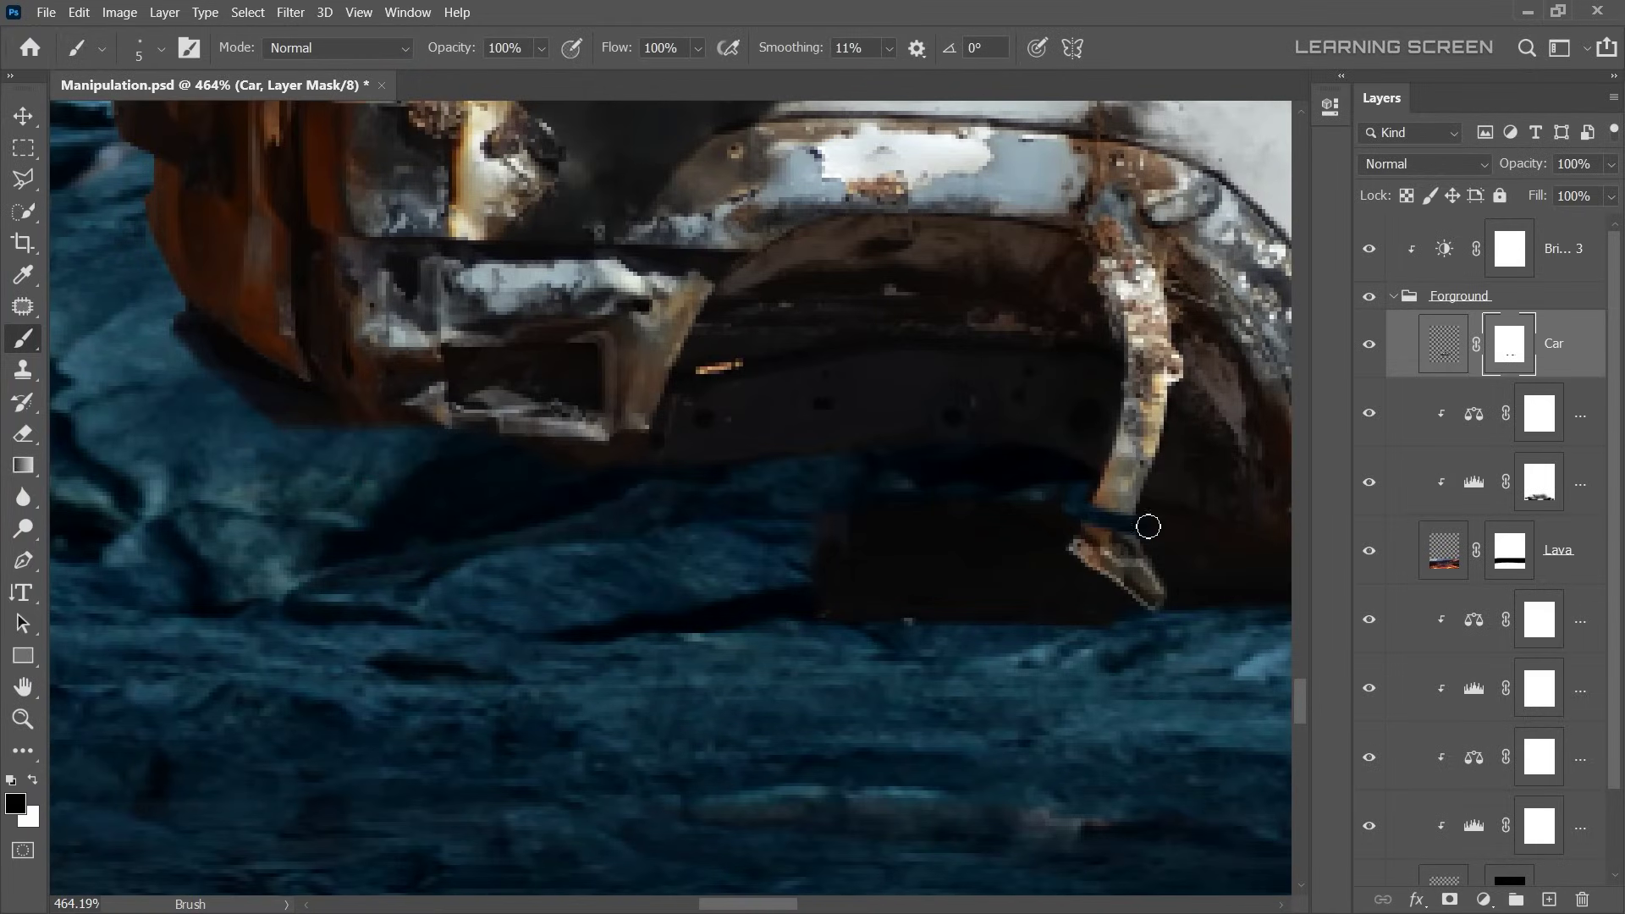
# - Continue masking the car's side-panel underside behind the lava rocks, resizing the brush
pyautogui.press(']')
pyautogui.press(']')
pyautogui.press(']')
pyautogui.hscroll(2, 1021, 503)
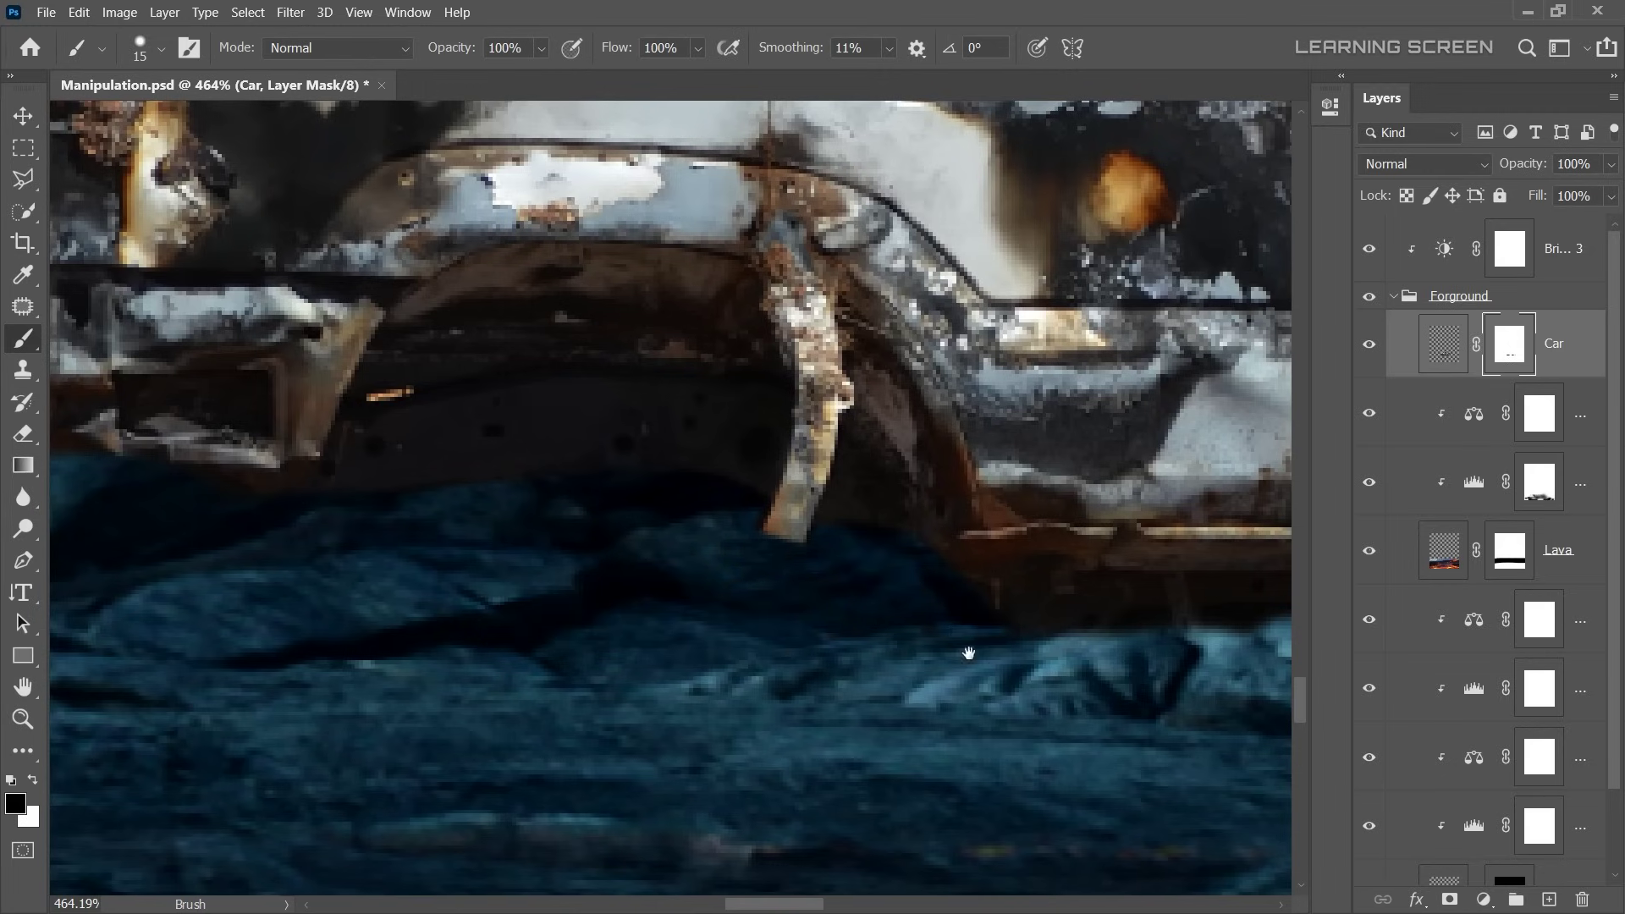
pyautogui.moveTo(969, 653); pyautogui.dragTo(572, 721)
pyautogui.press('[')
pyautogui.press('[')
pyautogui.press('[')
pyautogui.hscroll(2, 938, 675)
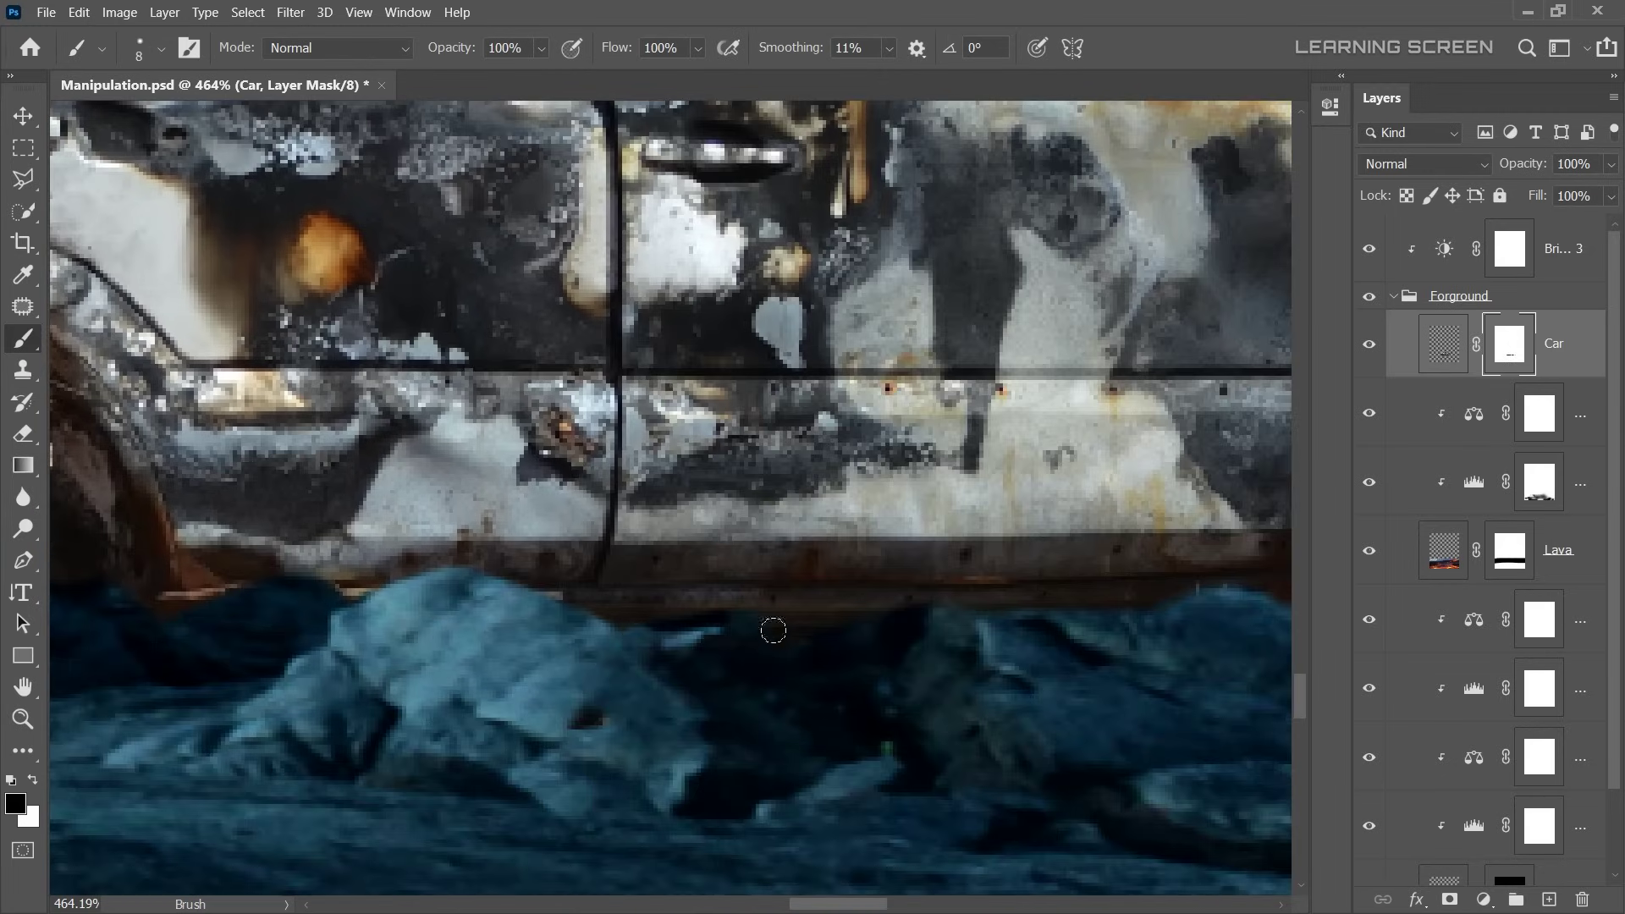
pyautogui.hscroll(1, 773, 627)
pyautogui.scroll(-5, 1007, 671)
pyautogui.scroll(2, 1007, 671)
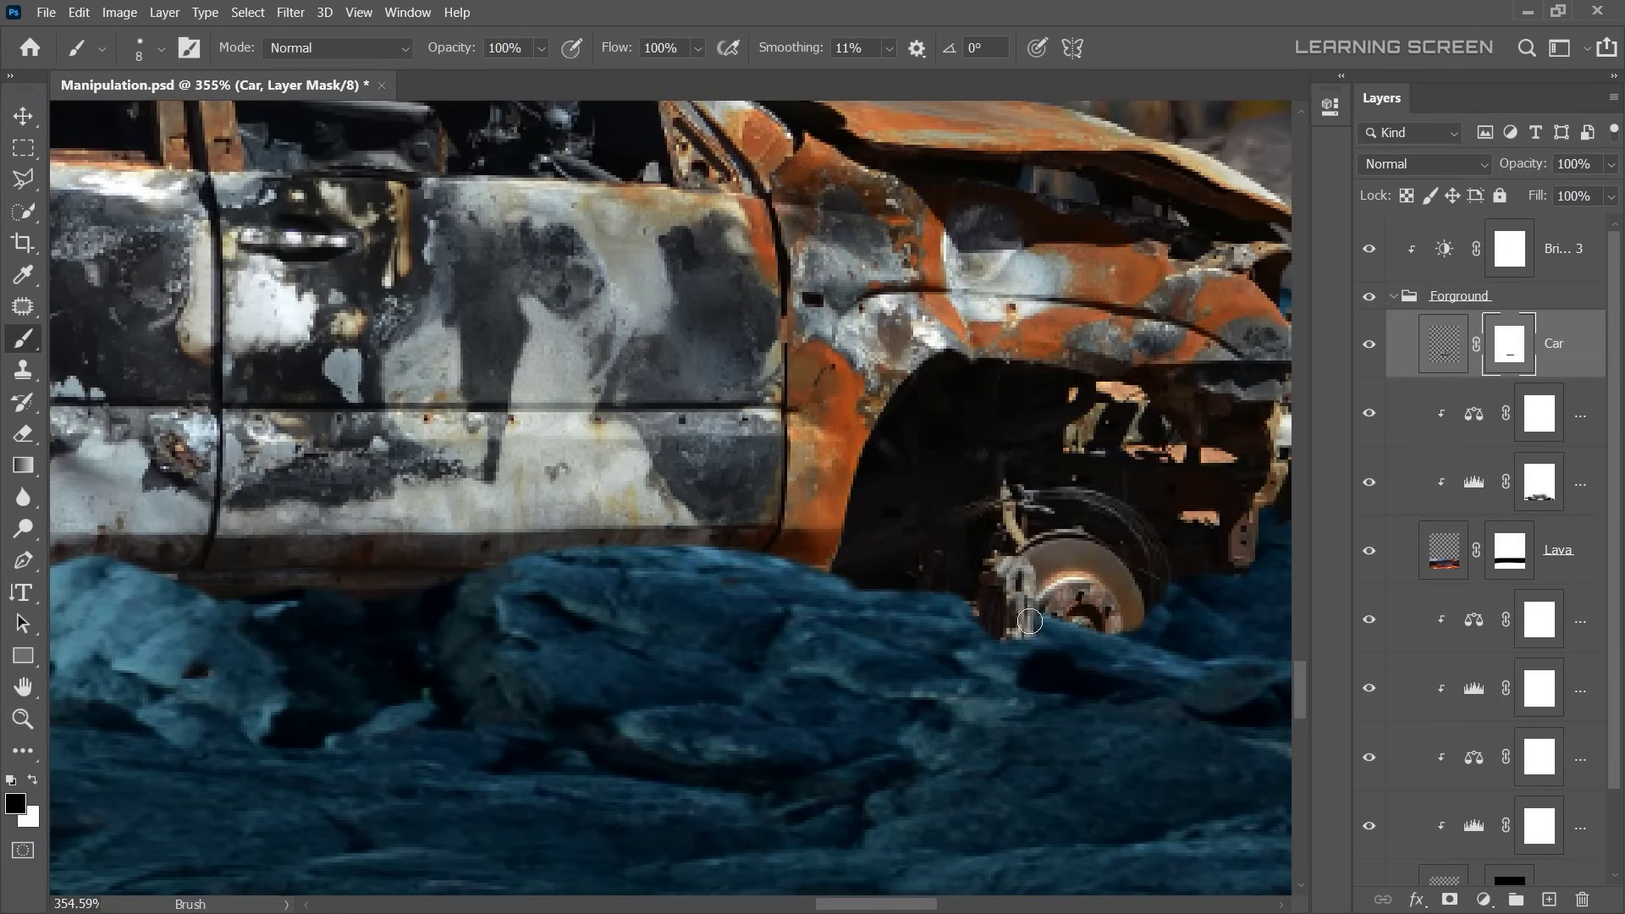
pyautogui.scroll(-3, 1070, 671)
pyautogui.scroll(-1, 814, 657)
pyautogui.press('[')
pyautogui.press('[')
pyautogui.scroll(3, 814, 657)
pyautogui.press(']')
pyautogui.press(']')
pyautogui.press(']')
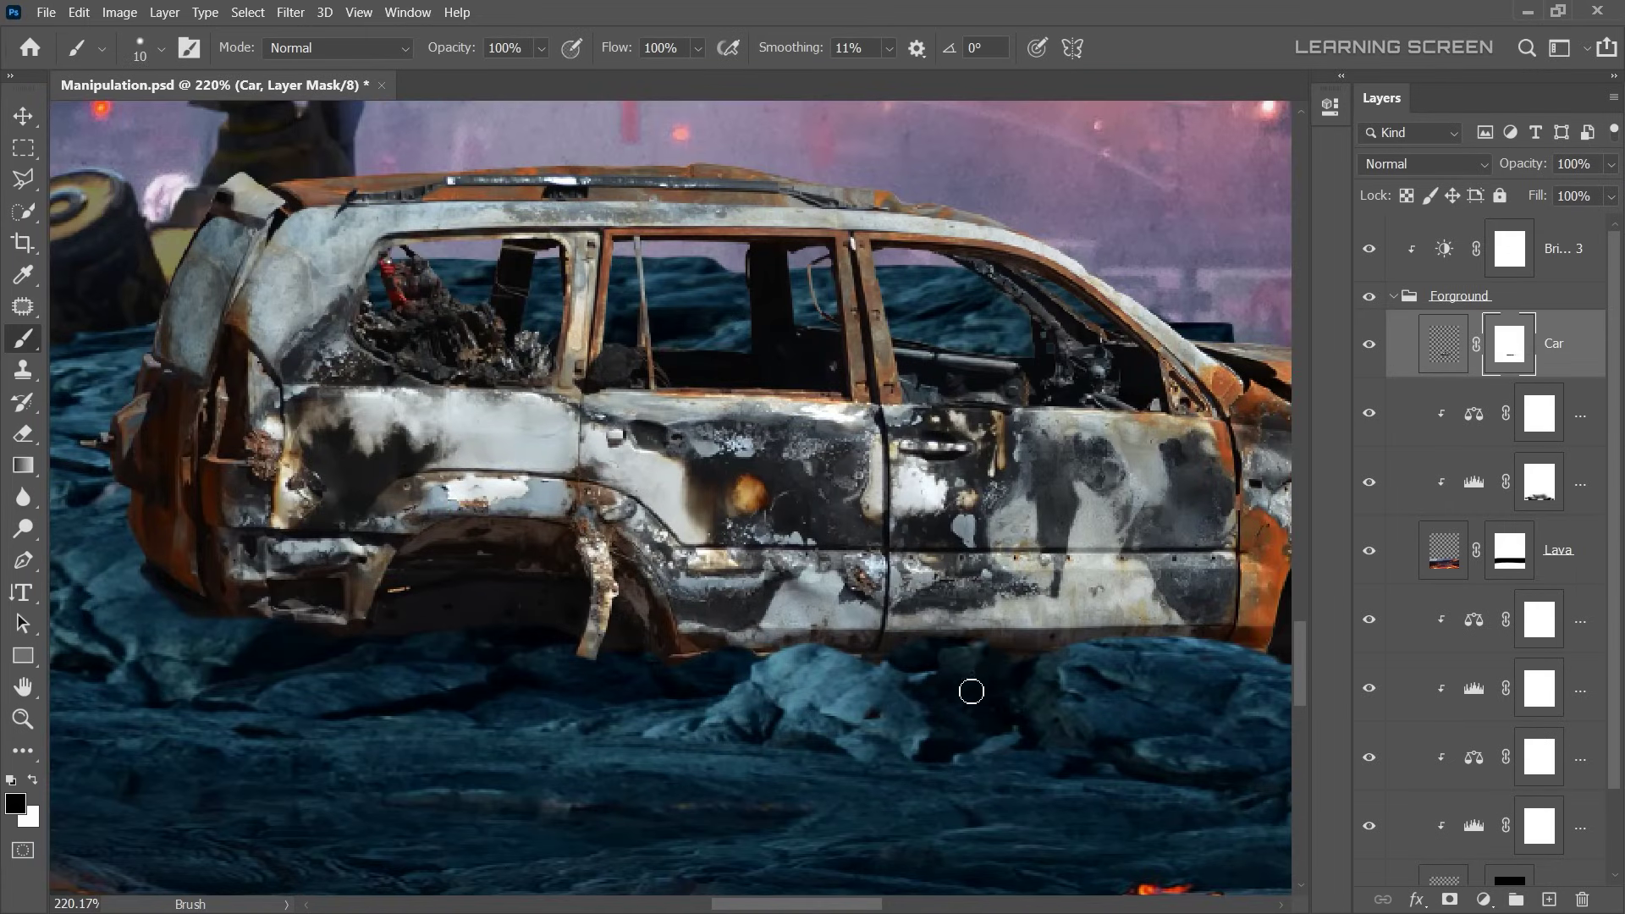
pyautogui.scroll(-4, 970, 691)
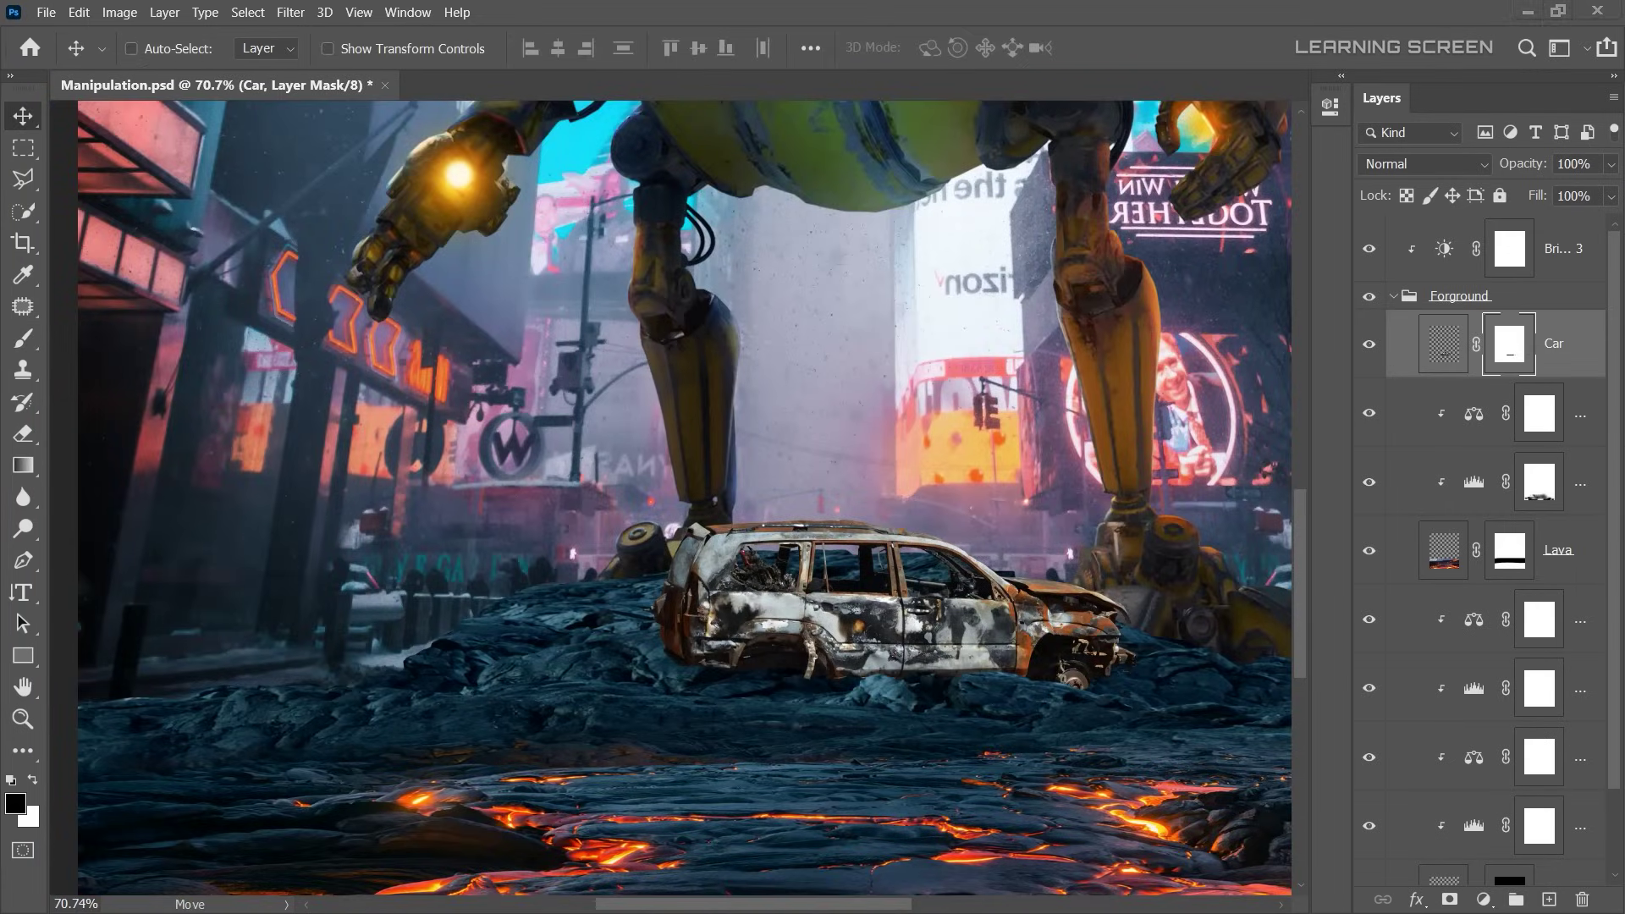
# - Add a Levels adjustment clipped to Car with output white lowered to 85
pyautogui.click(1422, 348)
pyautogui.click(1482, 899)
pyautogui.click(1498, 624)
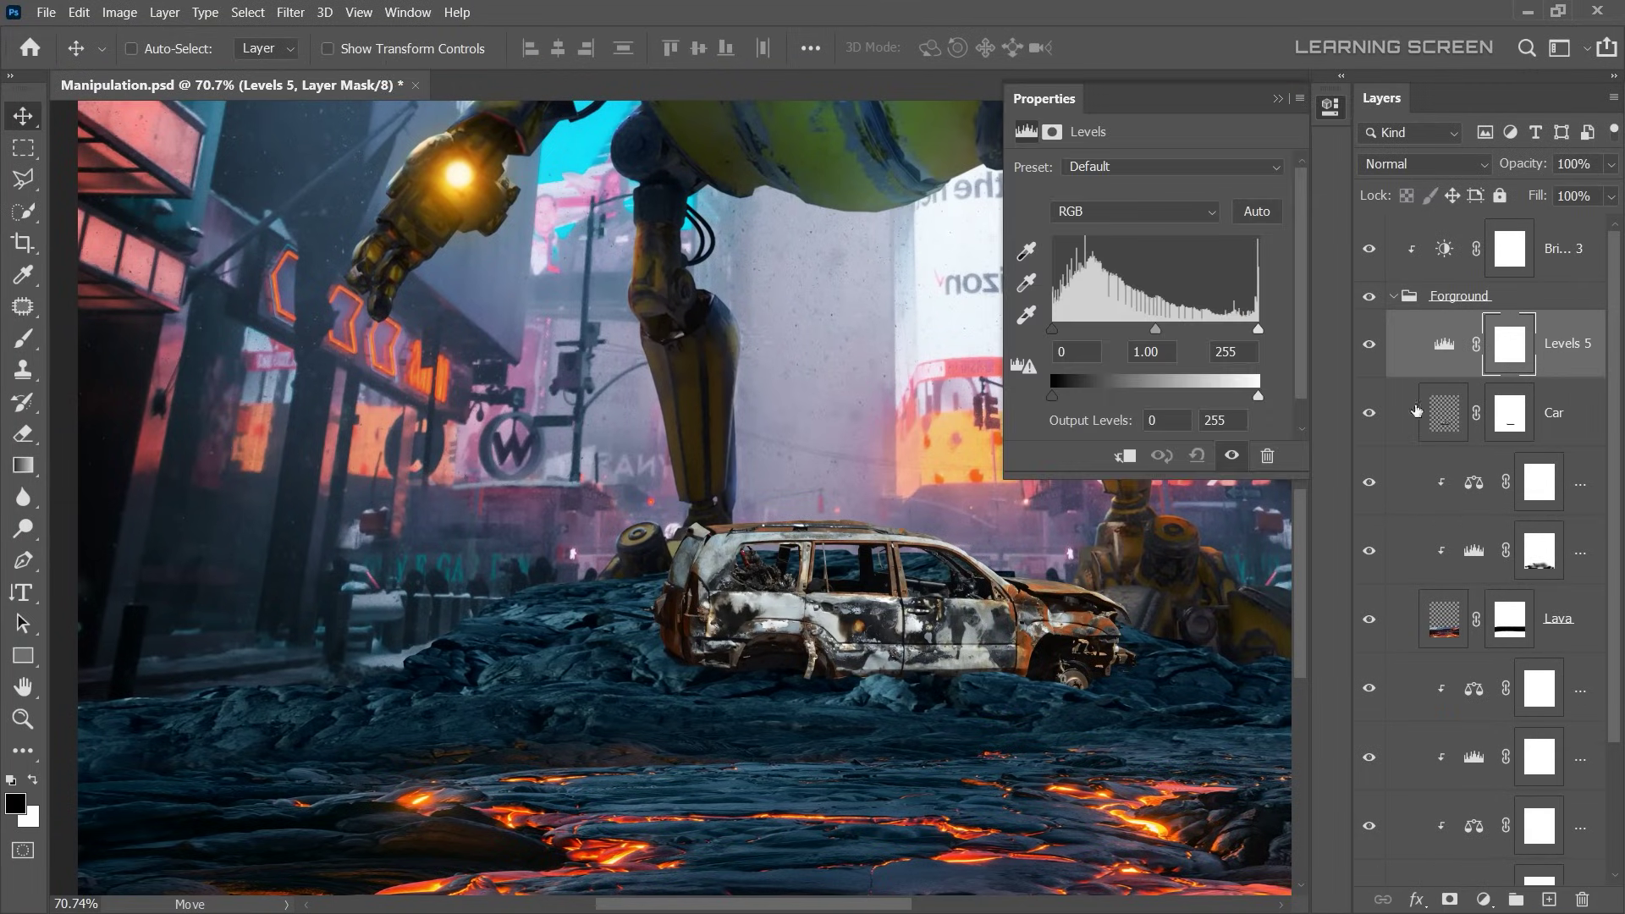
pyautogui.click(1125, 455)
pyautogui.moveTo(1259, 395); pyautogui.dragTo(1120, 395)
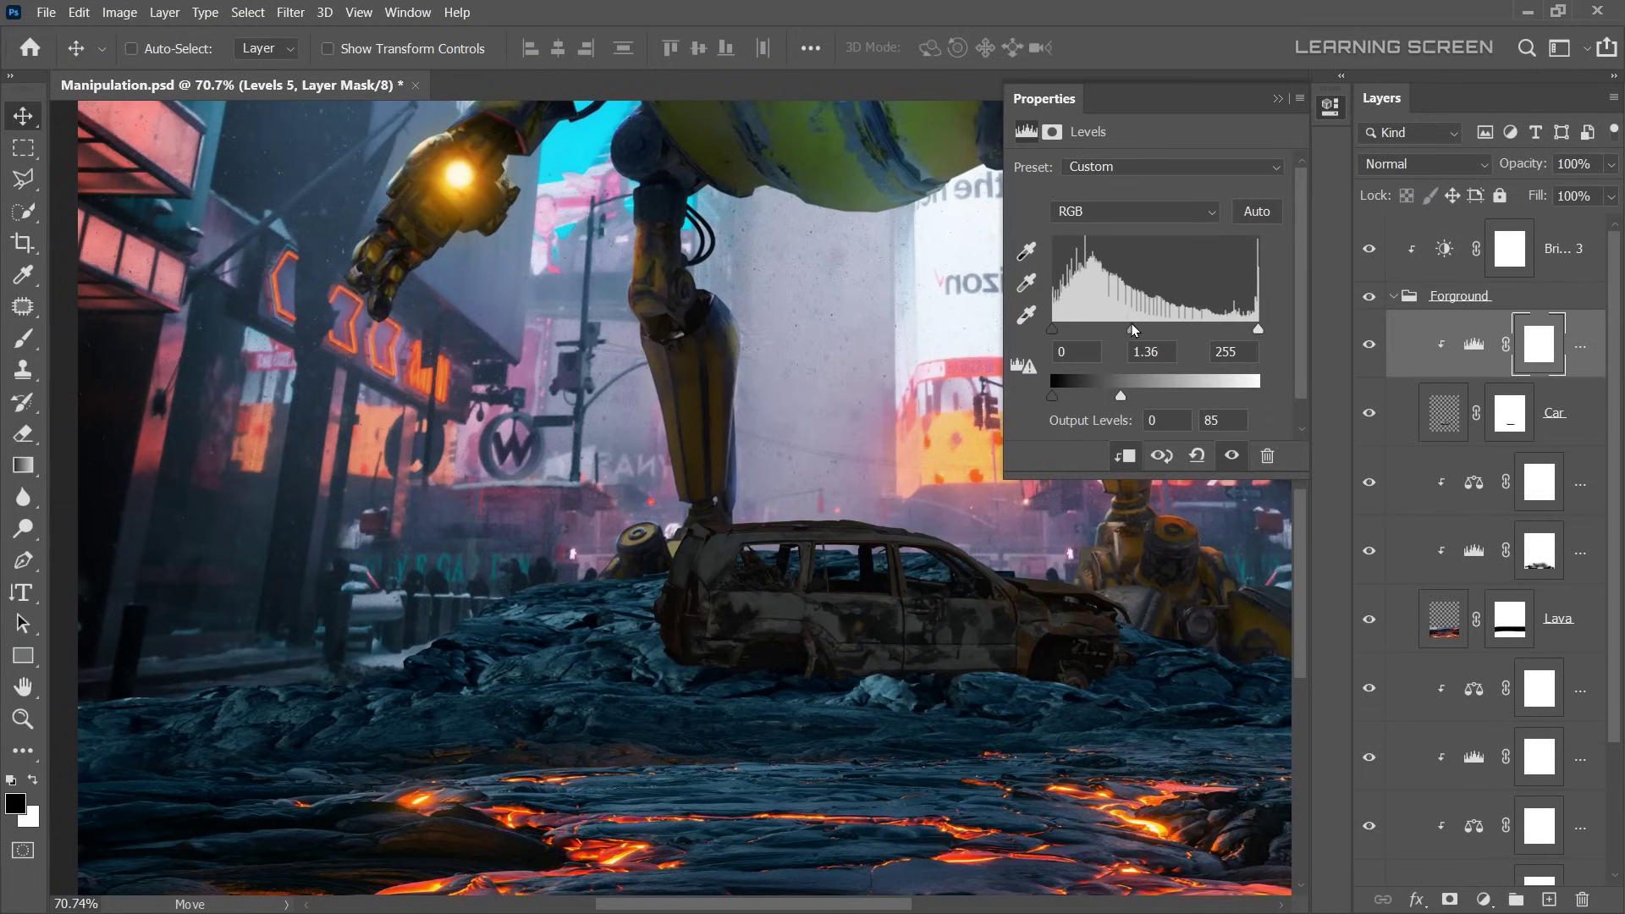
# - Add a clipped Color Balance, nudging the car's midtones toward Cyan and Blue
pyautogui.click(1277, 99)
pyautogui.click(1482, 900)
pyautogui.click(1490, 717)
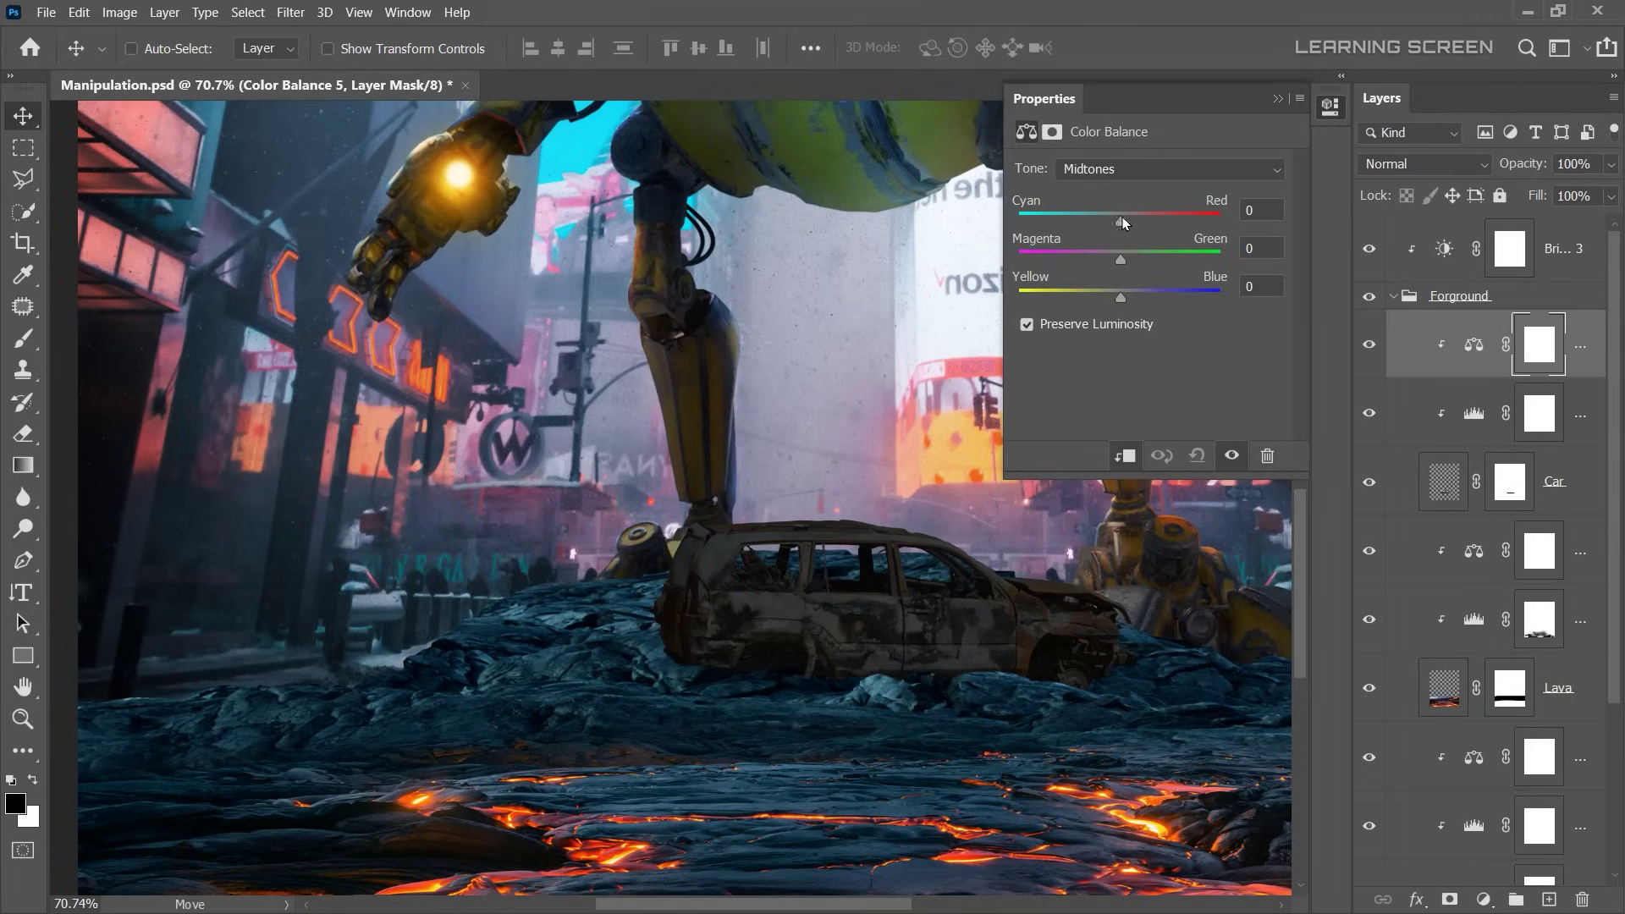
pyautogui.moveTo(1089, 218); pyautogui.dragTo(1094, 218)
pyautogui.moveTo(1120, 297); pyautogui.dragTo(1135, 297)
pyautogui.moveTo(1098, 222); pyautogui.dragTo(1105, 222)
pyautogui.moveTo(1122, 297); pyautogui.dragTo(1124, 296)
# - Select the Car layer together with its Levels and Color Balance adjustments
pyautogui.scroll(3, 903, 608)
pyautogui.scroll(4, 902, 607)
pyautogui.click(1573, 480)
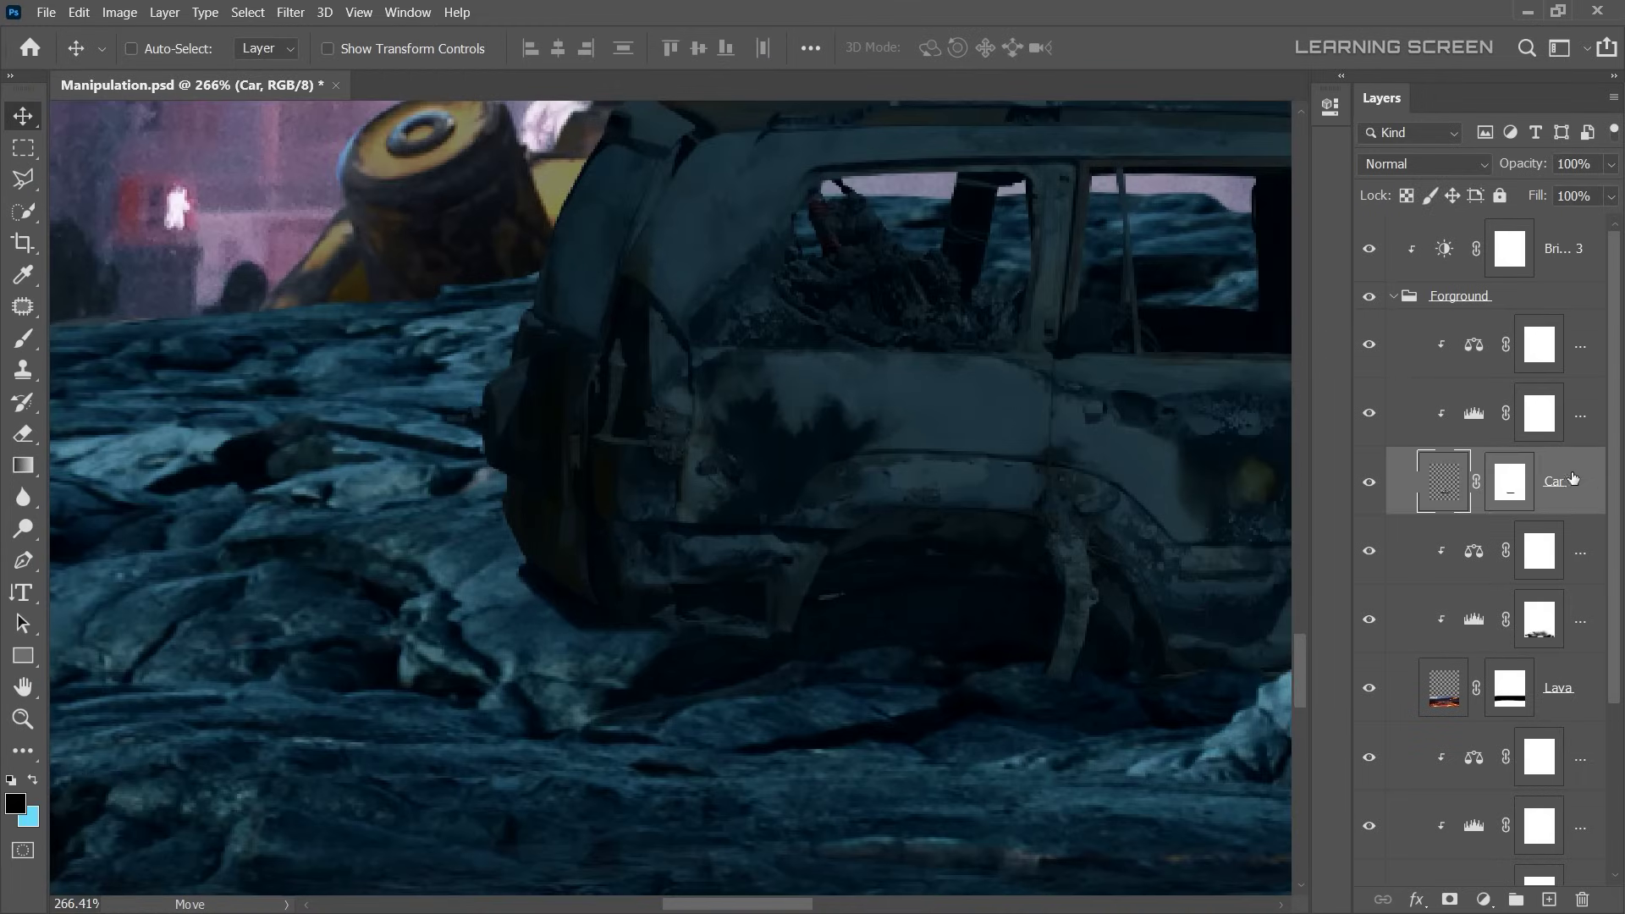
pyautogui.keyDown('shift'); pyautogui.click(1574, 361); pyautogui.keyUp('shift')
# - Group the car layers as Car and name the lava group Lava_forground
pyautogui.hotkey('ctrl', 'g')
pyautogui.doubleClick(1479, 322)
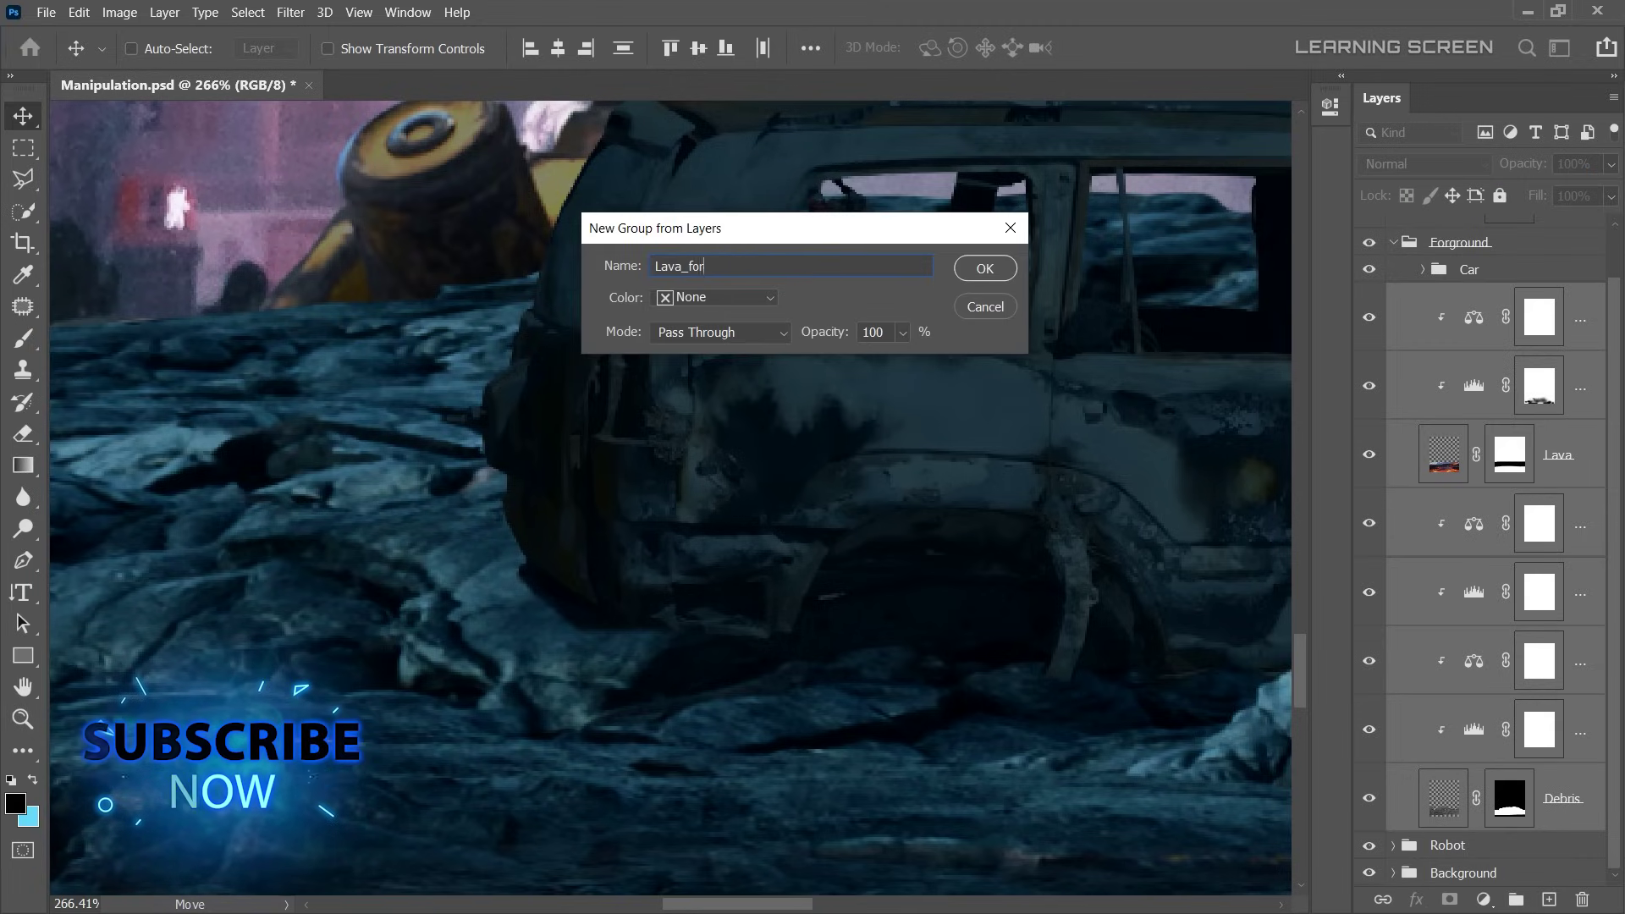
pyautogui.write('ground')
pyautogui.press('Return')
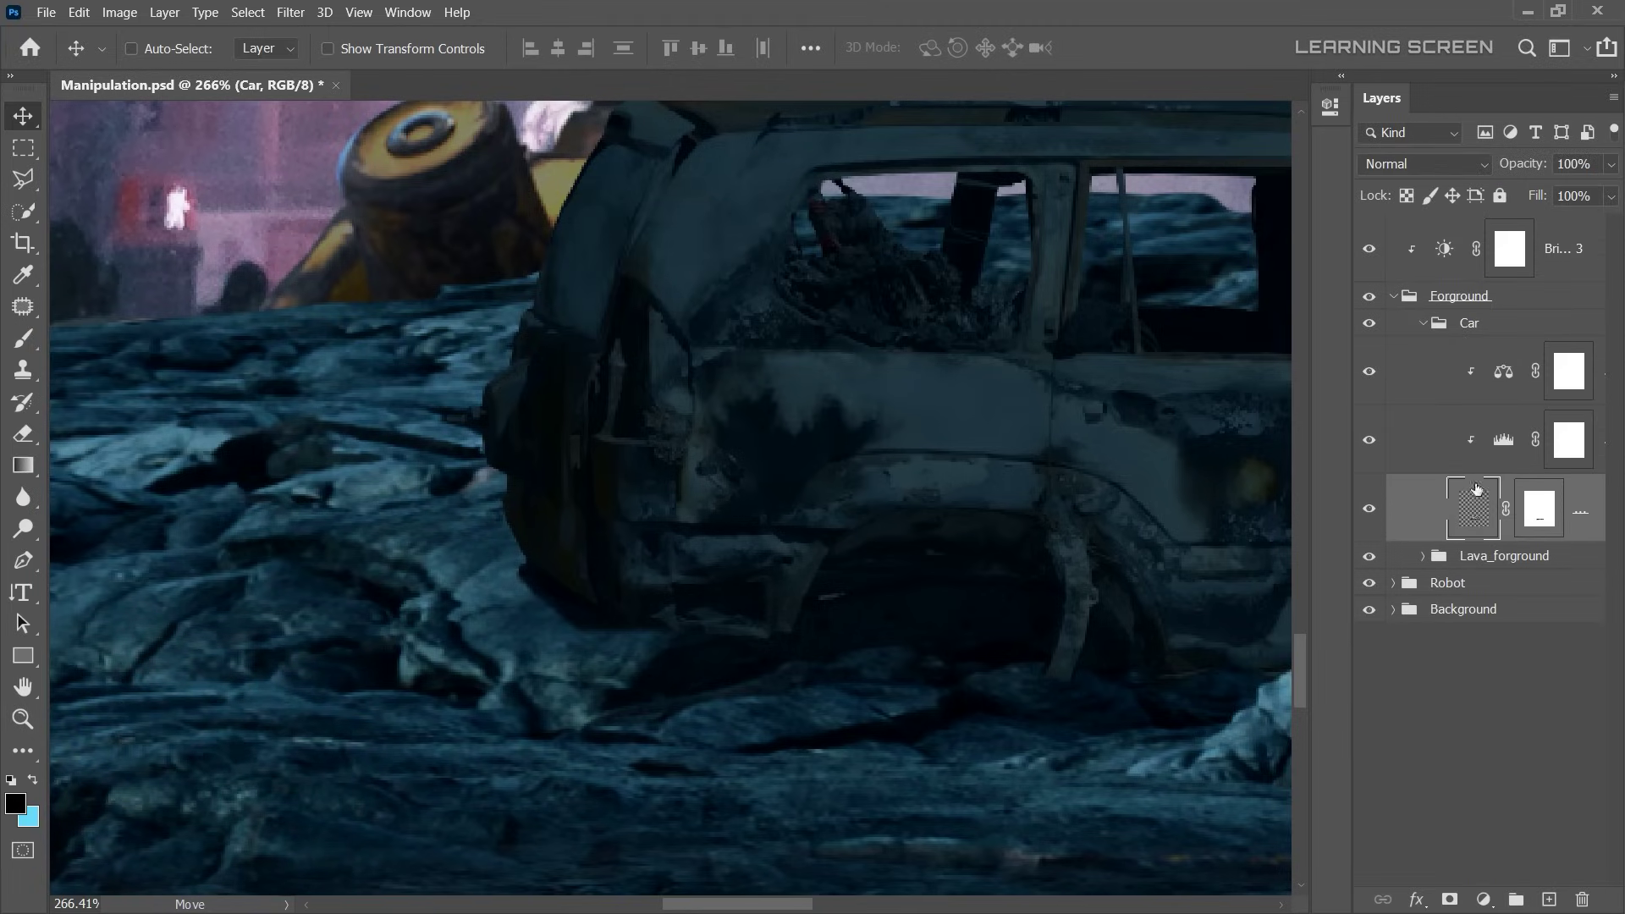
# - Create a new Shadow layer below the car and set black as the paint colour
pyautogui.hotkey('ctrl', 'shift', 'alt', 'n')
pyautogui.moveTo(1481, 372); pyautogui.dragTo(1525, 581)
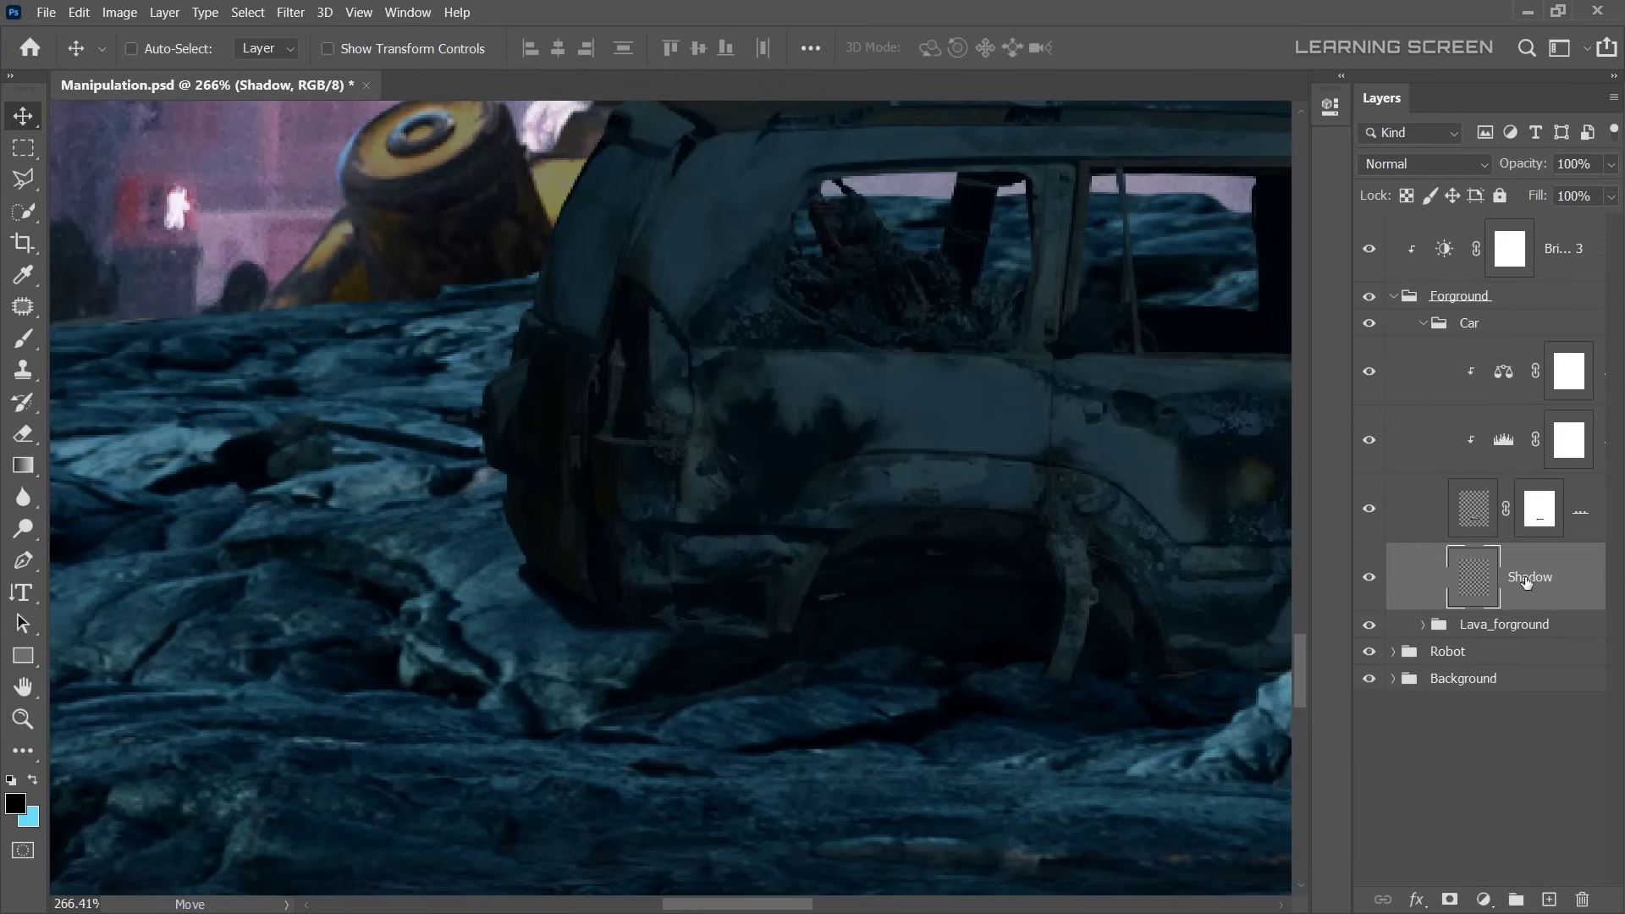
pyautogui.scroll(3, 437, 562)
pyautogui.click(16, 802)
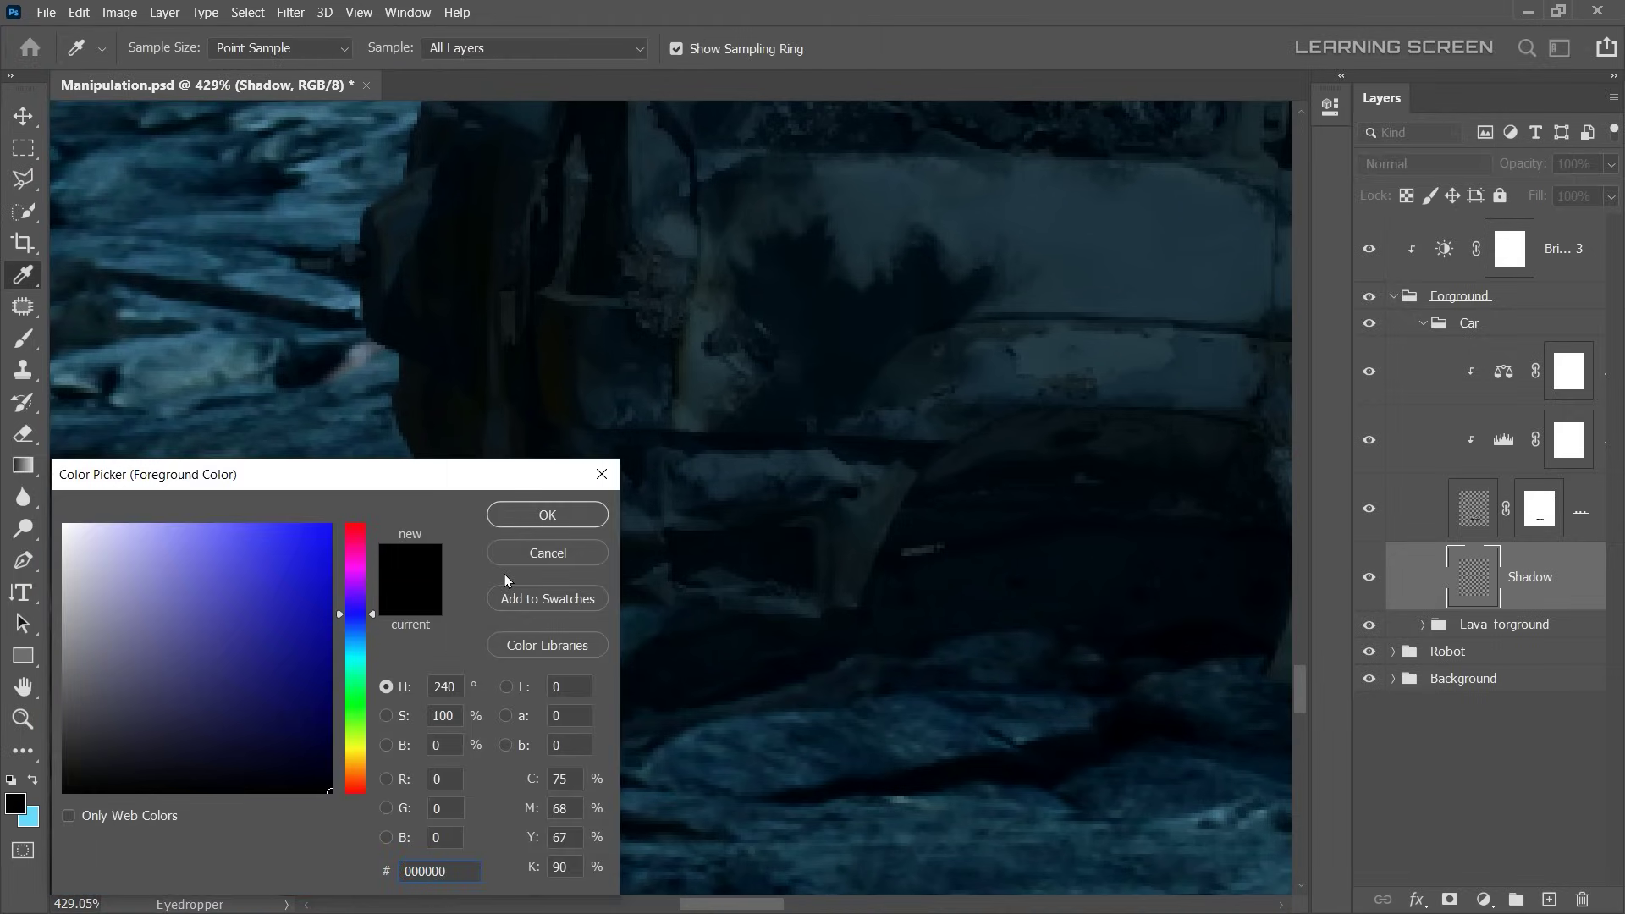
pyautogui.click(544, 514)
# - Paint a black shadow beneath the car, resizing the brush and undoing one stroke
pyautogui.scroll(2, 495, 526)
pyautogui.press(']')
pyautogui.press(']')
pyautogui.press(']')
pyautogui.press(']')
pyautogui.press(']')
pyautogui.press(']')
pyautogui.hscroll(5, 719, 556)
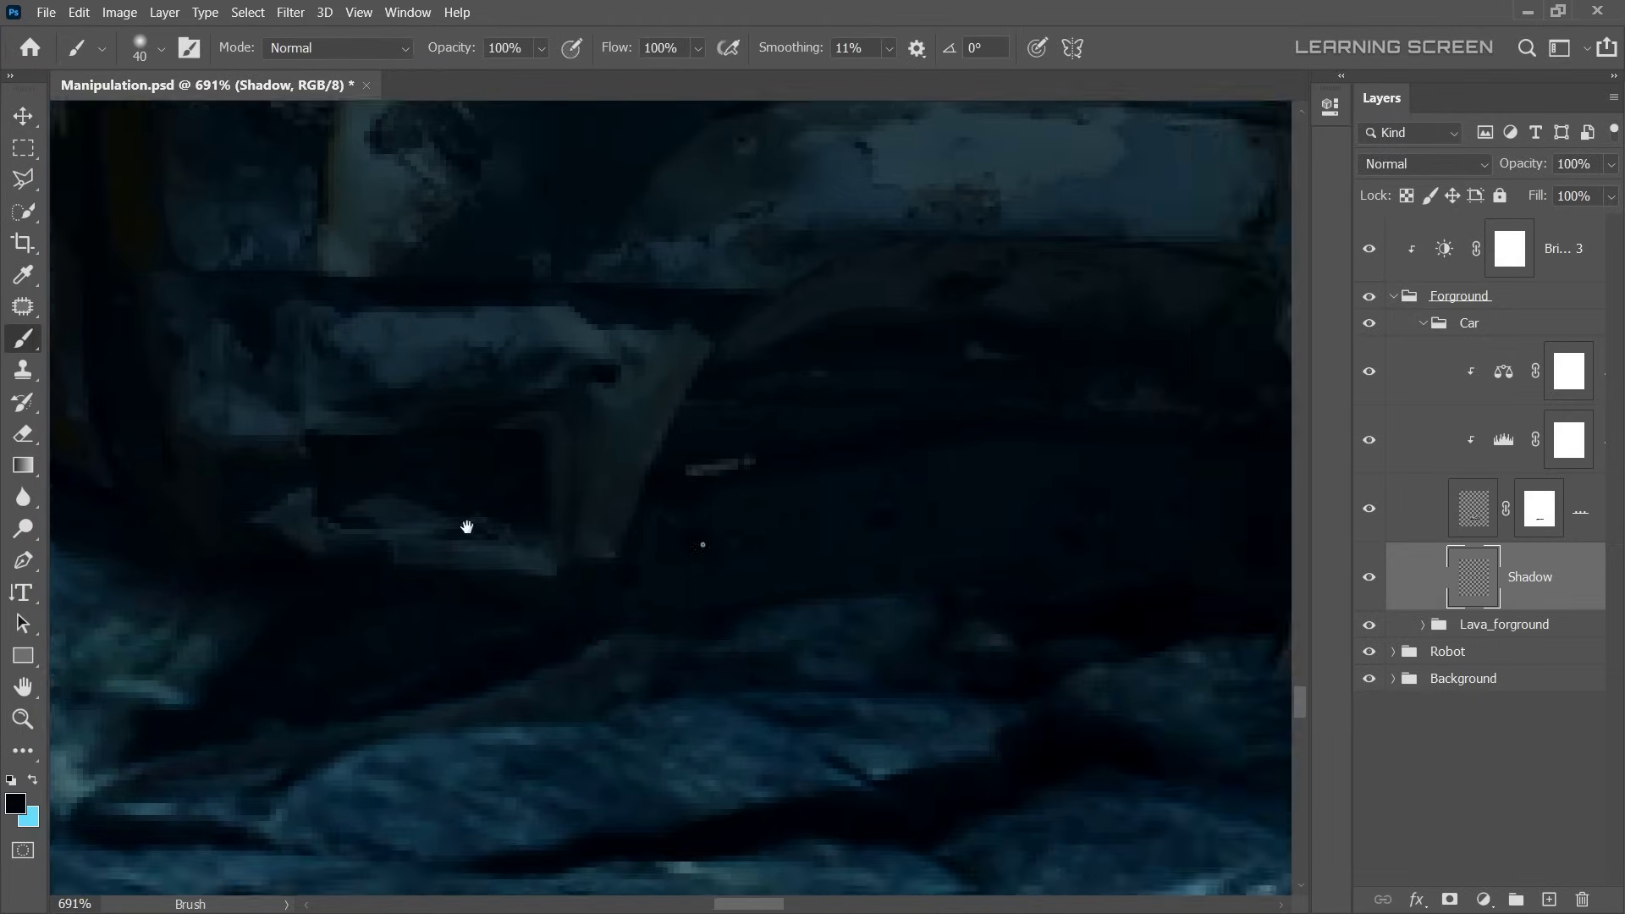
pyautogui.press('[')
pyautogui.press('[')
pyautogui.press('[')
pyautogui.hscroll(3, 536, 536)
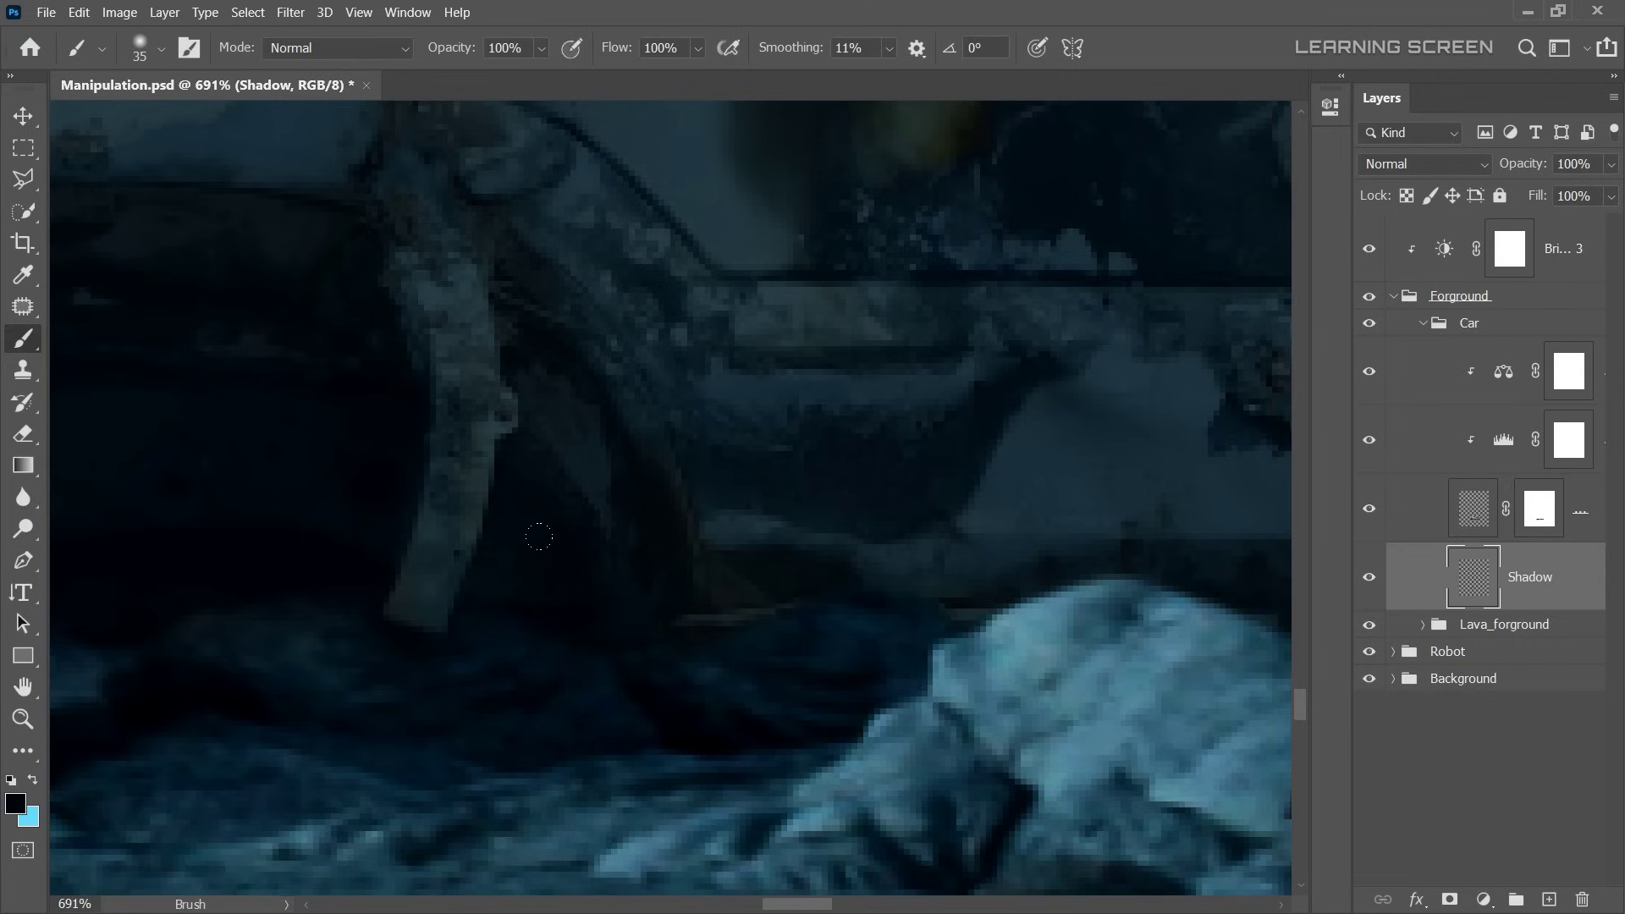
pyautogui.hscroll(3, 592, 567)
pyautogui.hscroll(3, 643, 593)
pyautogui.scroll(-2, 867, 525)
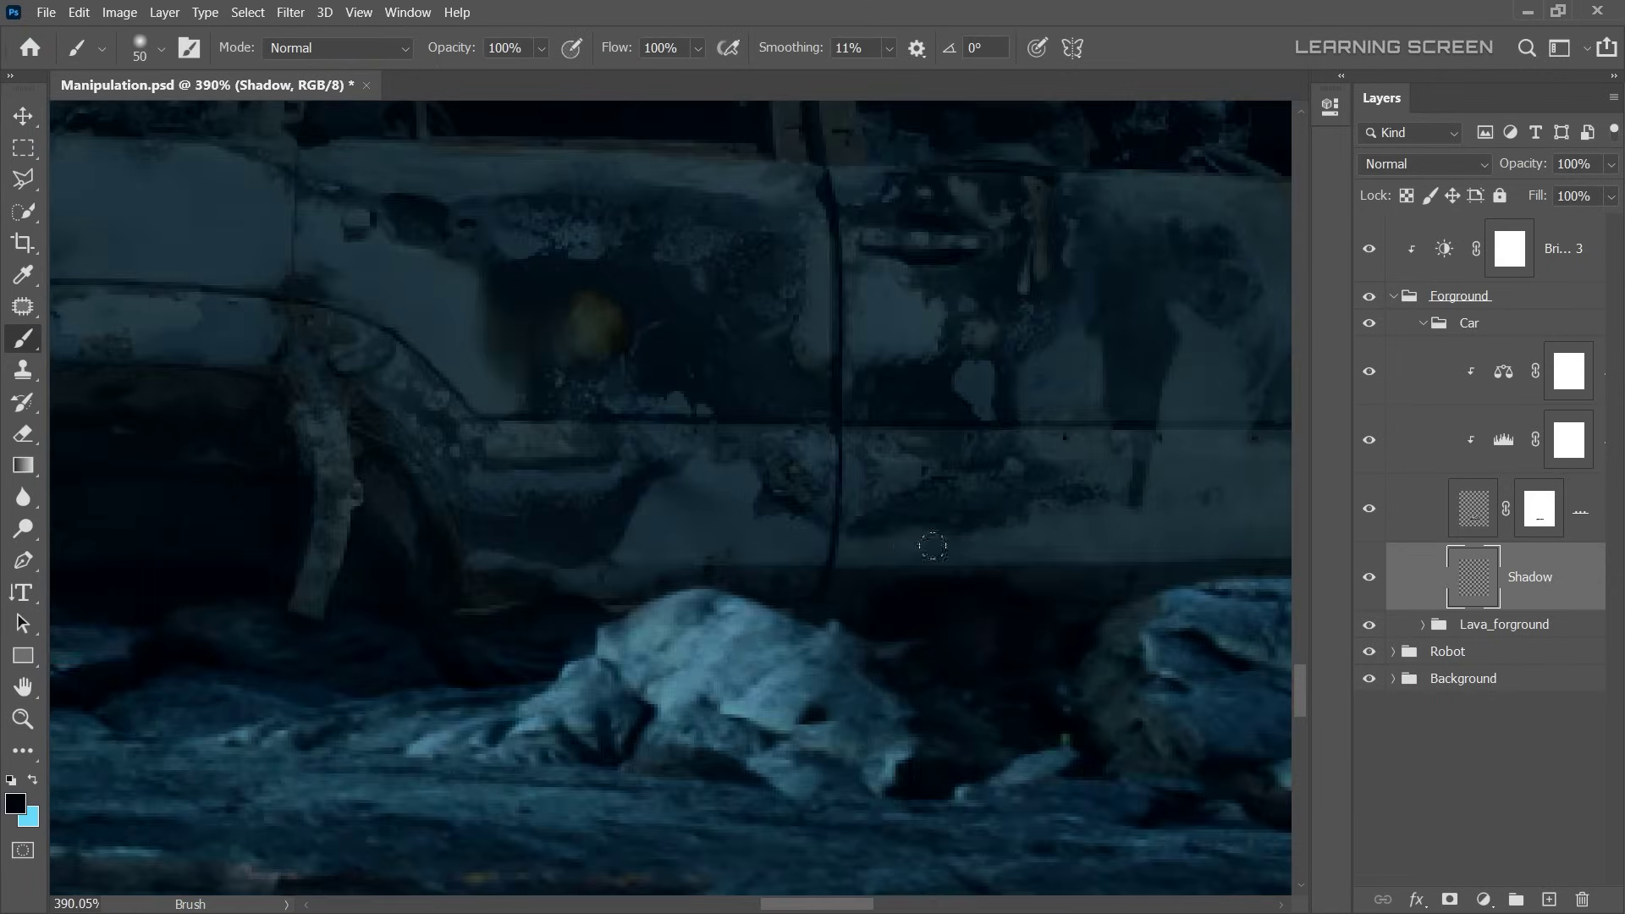
pyautogui.scroll(-2, 871, 592)
pyautogui.press(']')
pyautogui.press(']')
pyautogui.press(']')
pyautogui.hotkey('ctrl', 'z')
pyautogui.press('[')
pyautogui.press('[')
pyautogui.press('[')
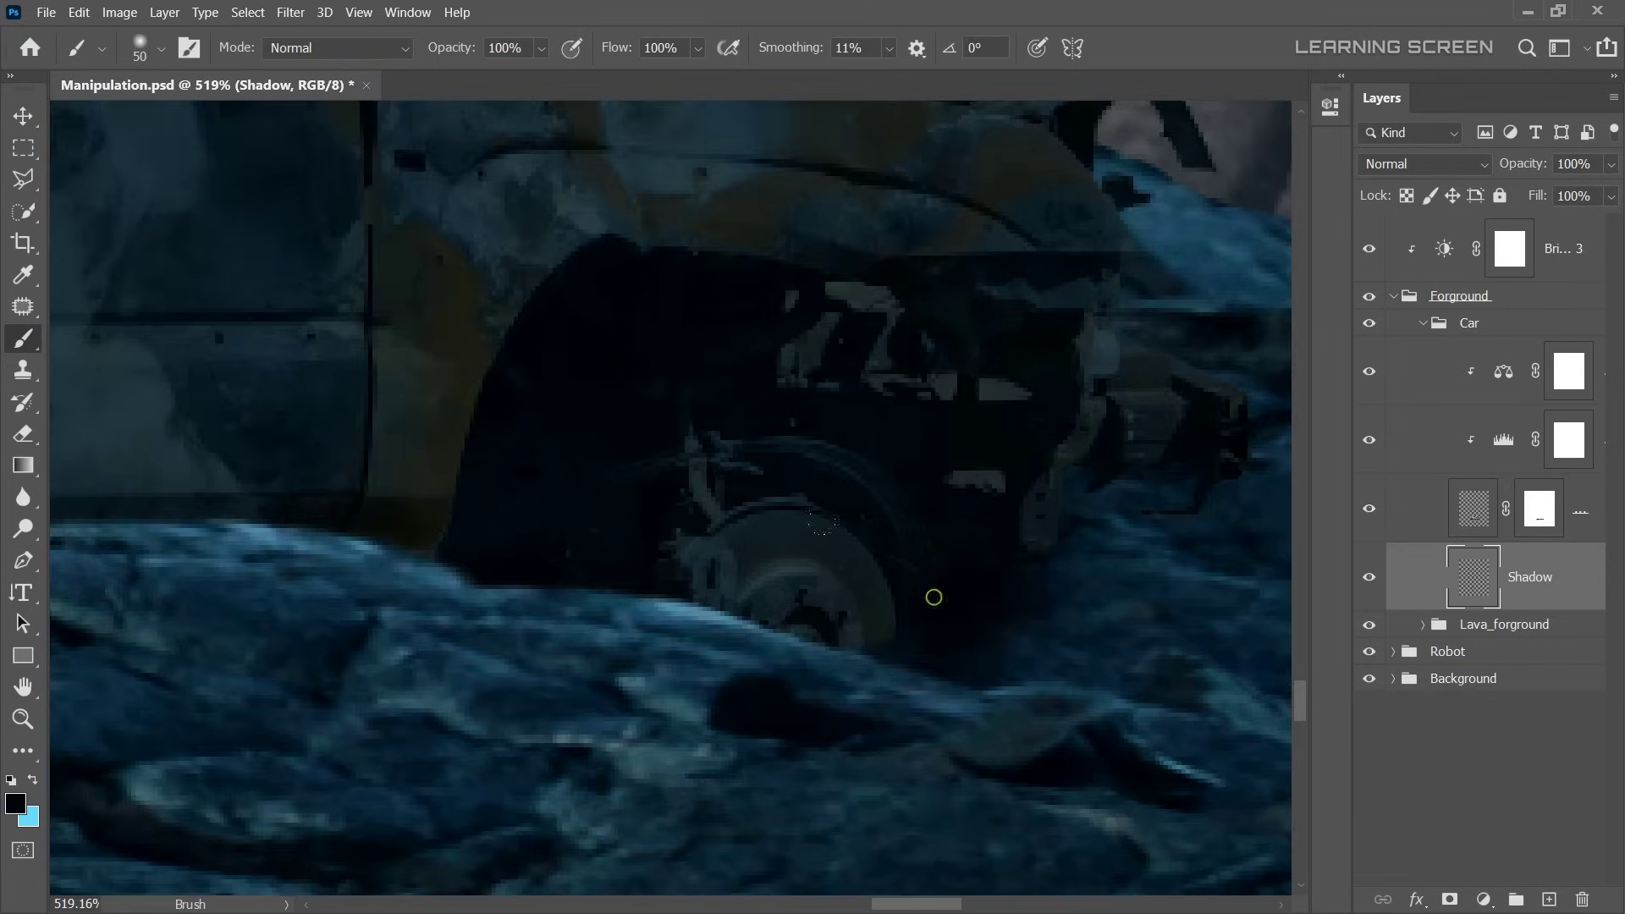
pyautogui.scroll(-5, 932, 592)
pyautogui.scroll(6, 893, 507)
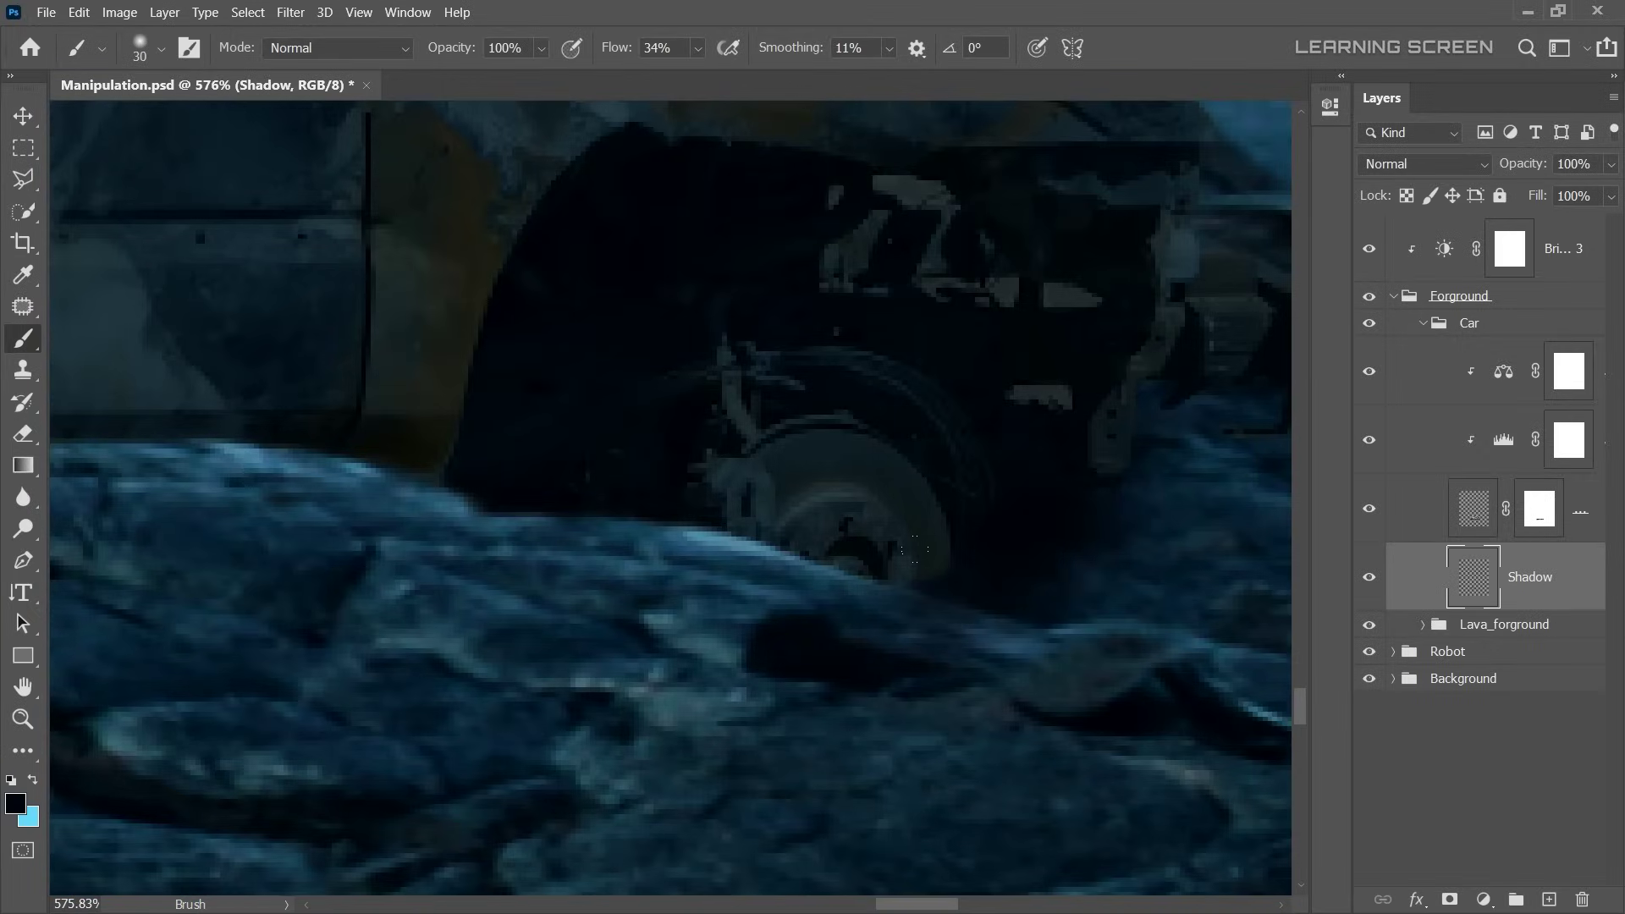
pyautogui.scroll(-4, 916, 550)
pyautogui.scroll(3, 915, 550)
# - Check the whole car over the lava, broaden the shadow, then open Man.jpg
pyautogui.click(1468, 520)
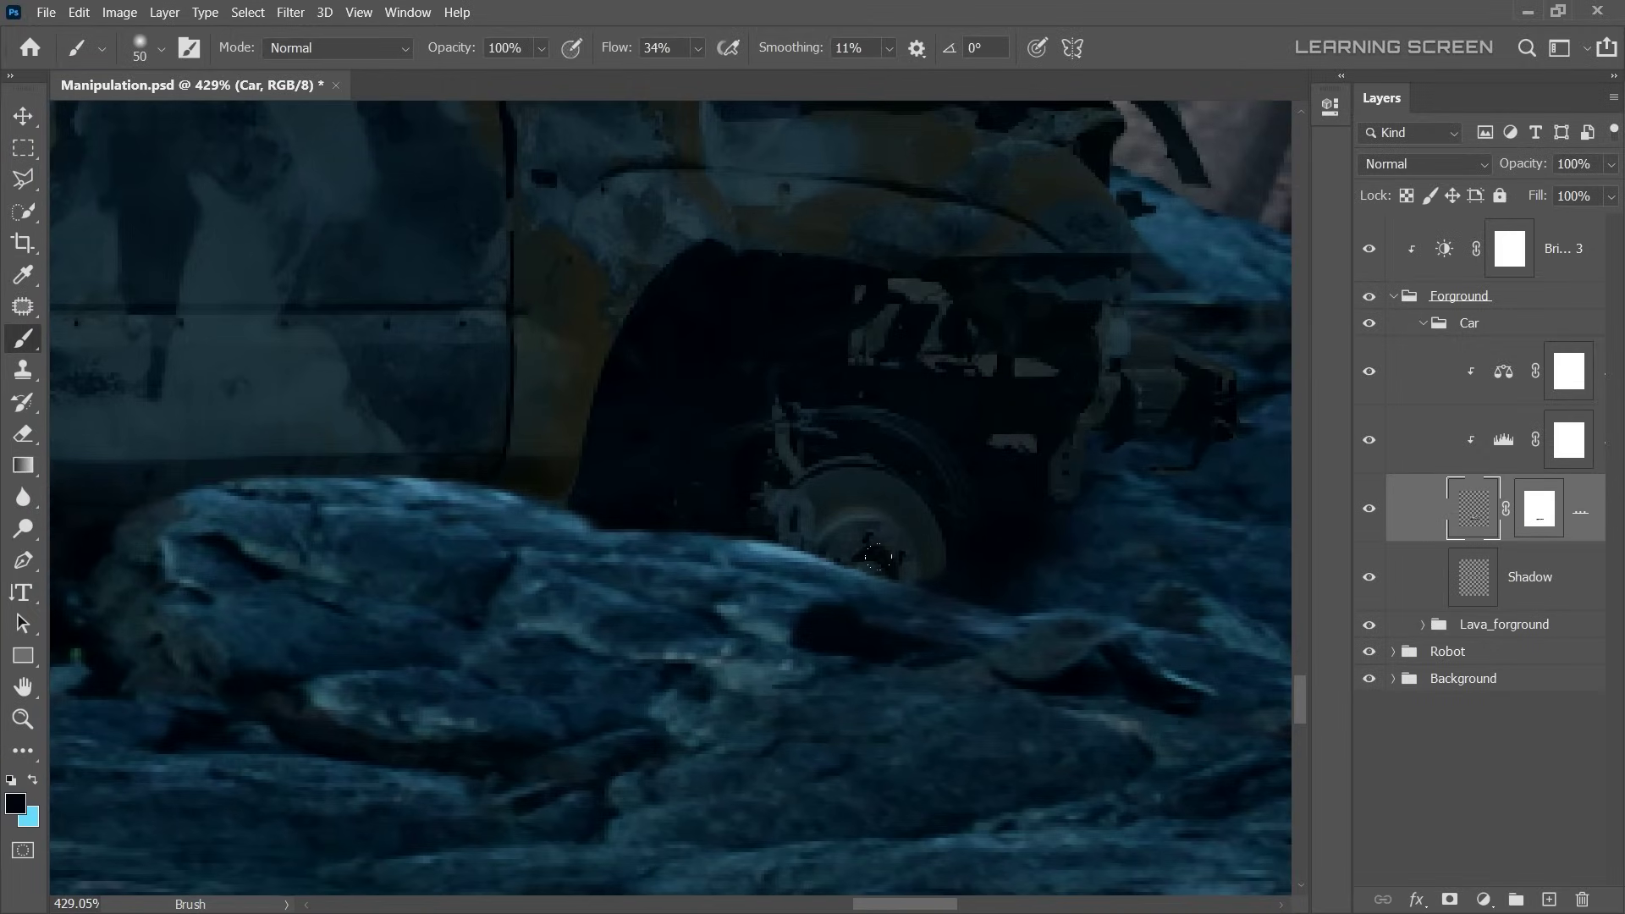
pyautogui.moveTo(749, 548); pyautogui.dragTo(592, 423)
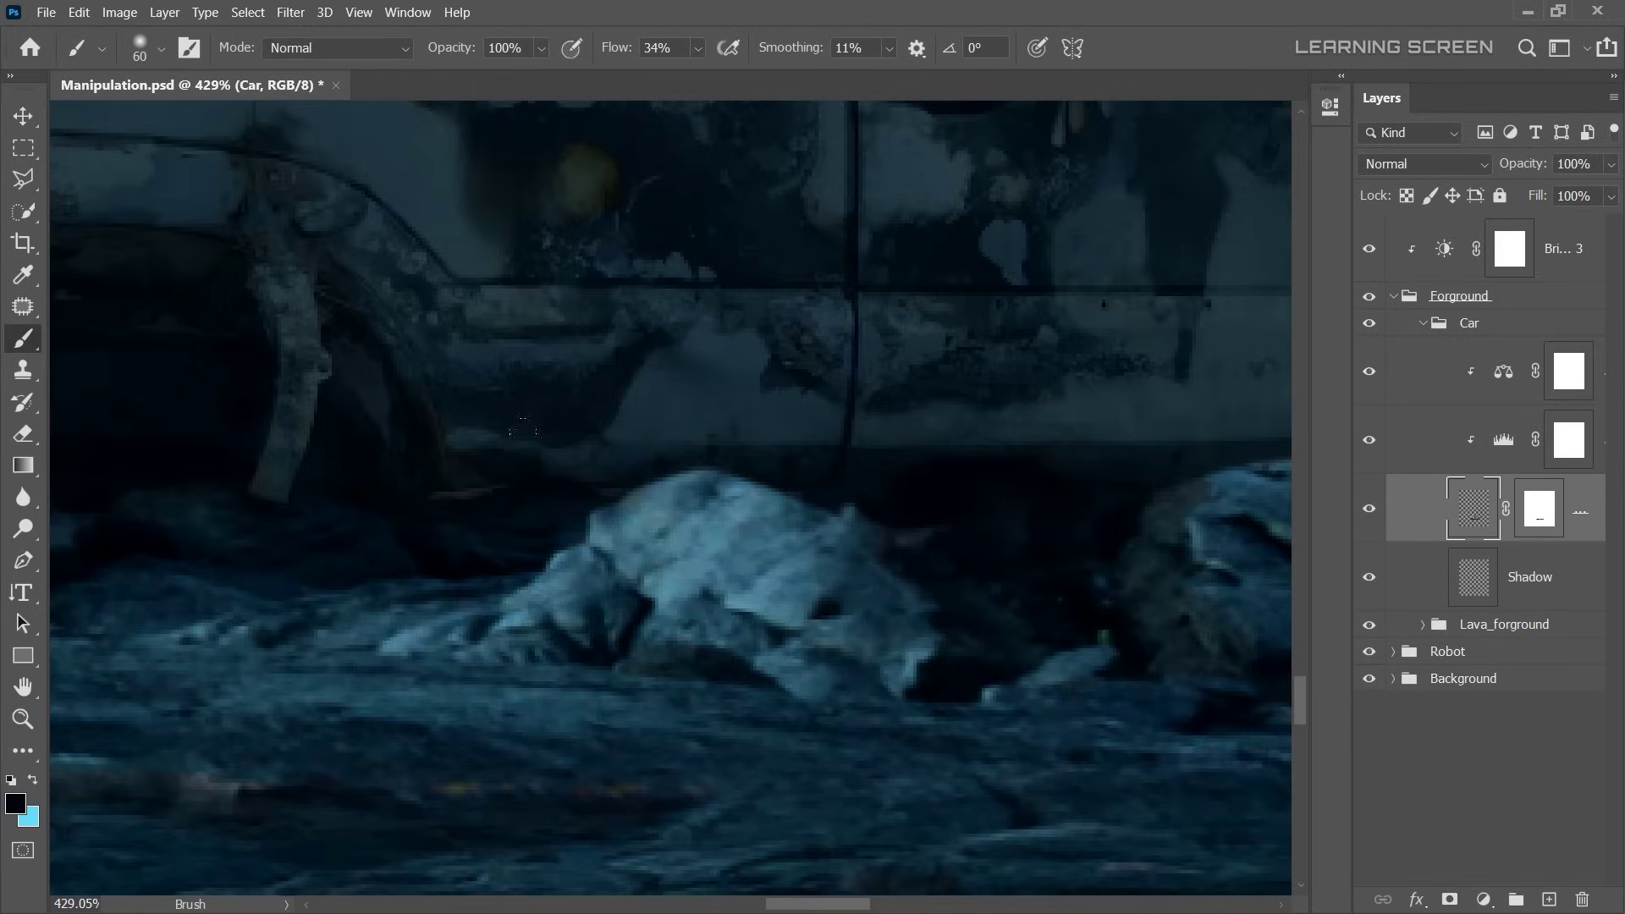
pyautogui.scroll(-5, 592, 424)
pyautogui.scroll(2, 592, 423)
pyautogui.click(1498, 569)
pyautogui.scroll(2, 336, 519)
pyautogui.press(']')
pyautogui.press(']')
pyautogui.press(']')
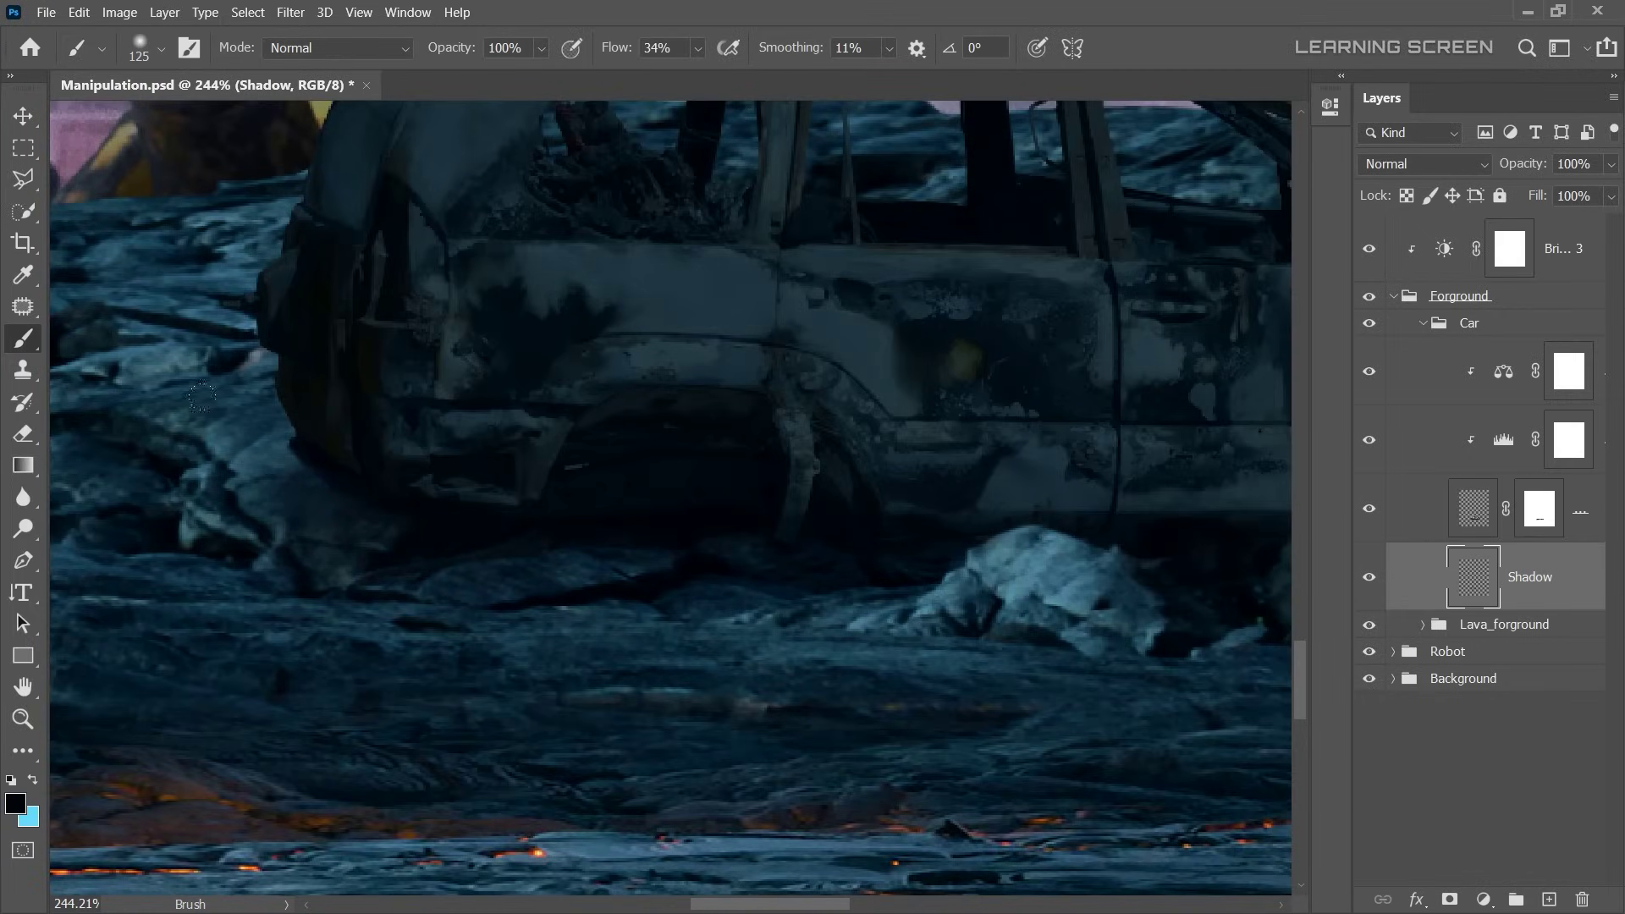
pyautogui.scroll(-6, 202, 396)
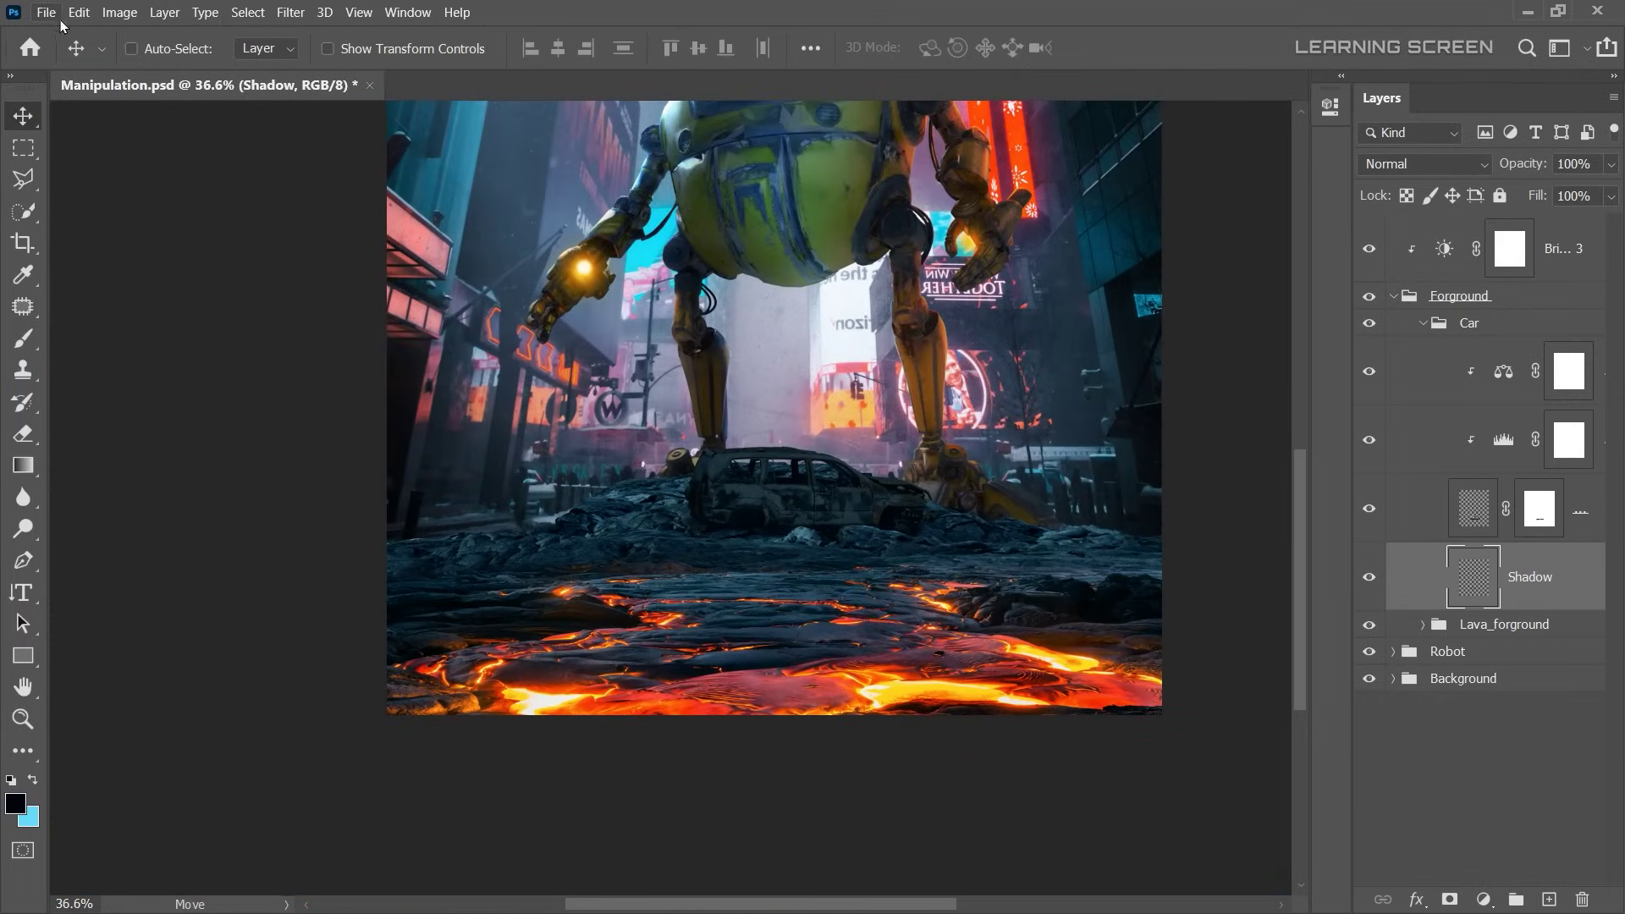
pyautogui.hotkey('ctrl', 'o')
# - Open Man.jpg from the file list
pyautogui.click(584, 163)
pyautogui.doubleClick(585, 163)
pyautogui.scroll(5, 554, 290)
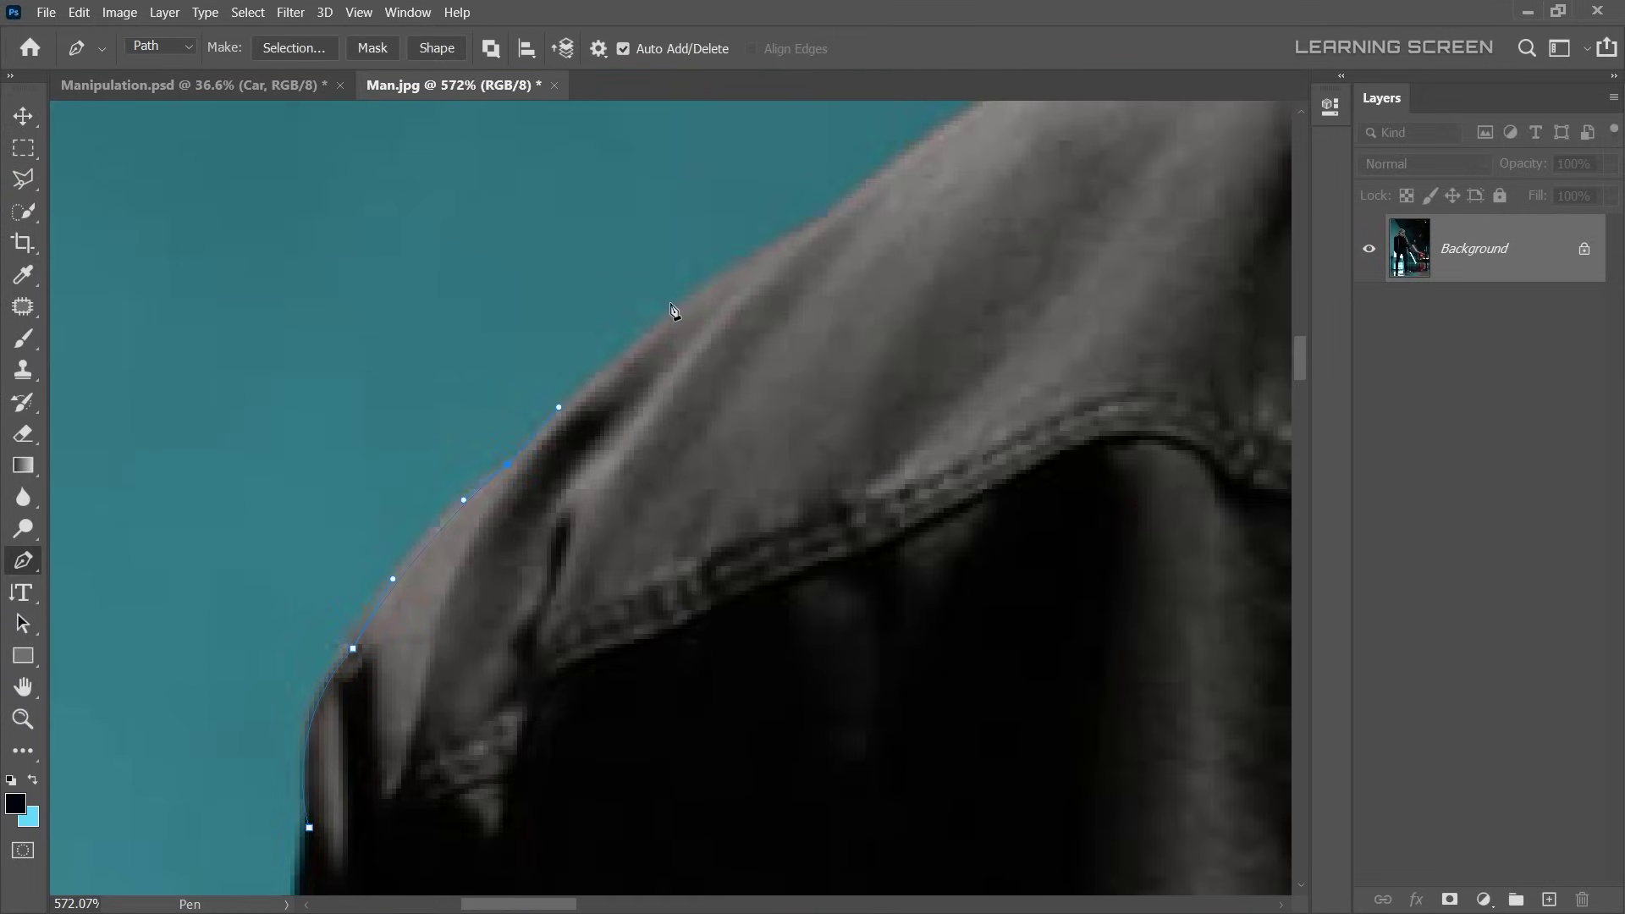
pyautogui.scroll(2, 860, 290)
# - Outline the hooded figure and his saber with a pen path and bring up its path options
pyautogui.click(856, 403)
pyautogui.hotkey('ctrl', 'z')
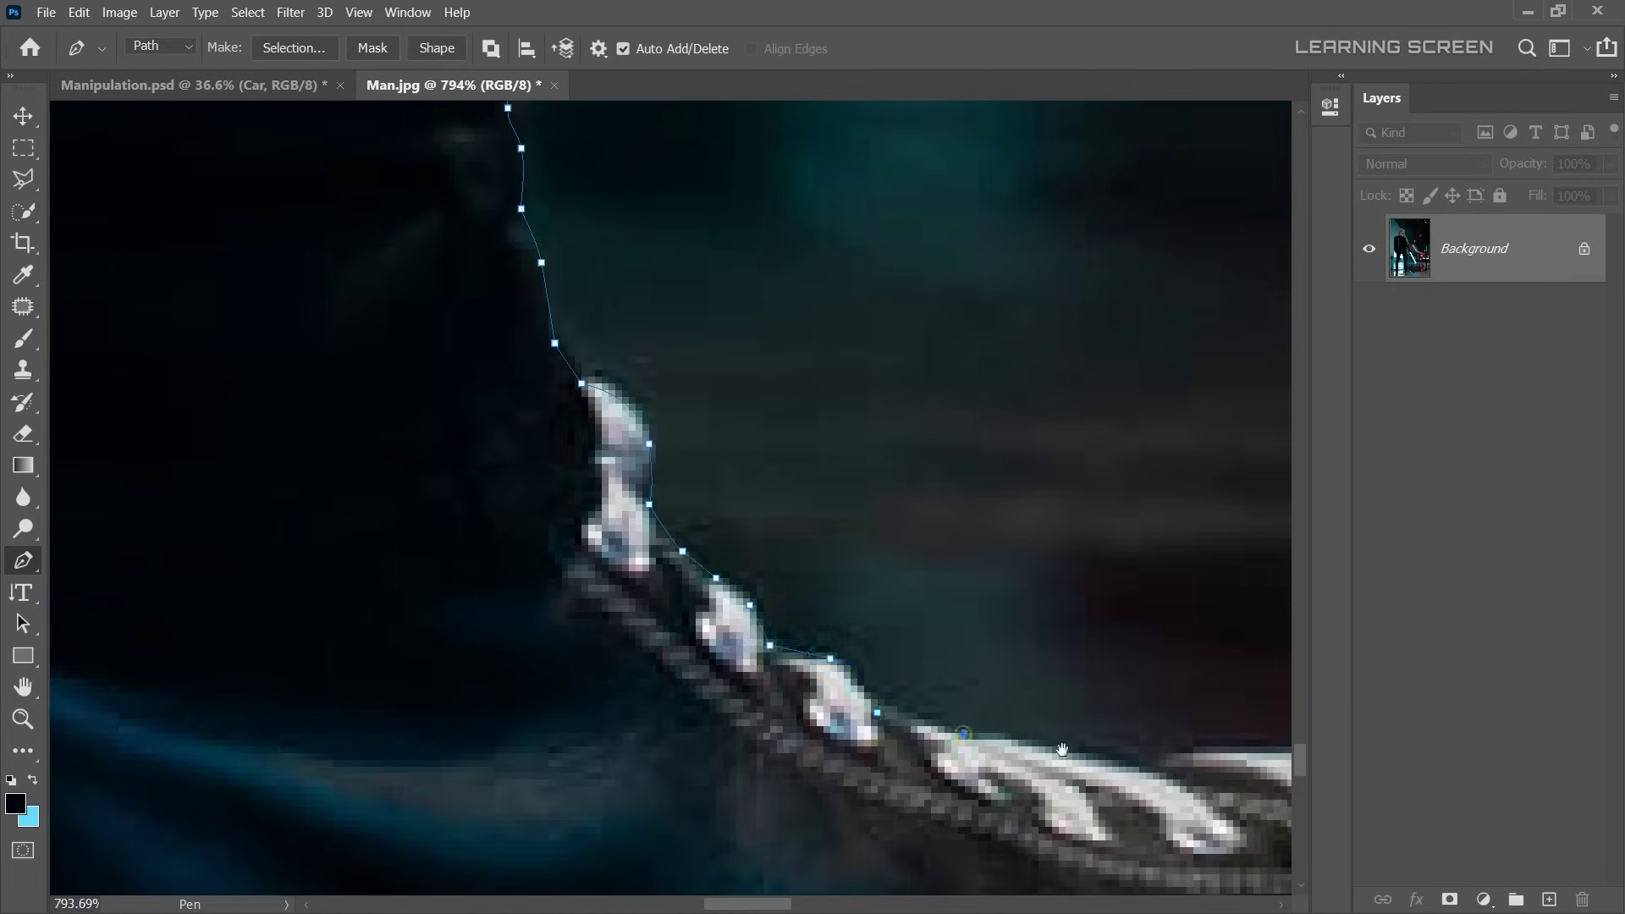
pyautogui.scroll(5, 562, 342)
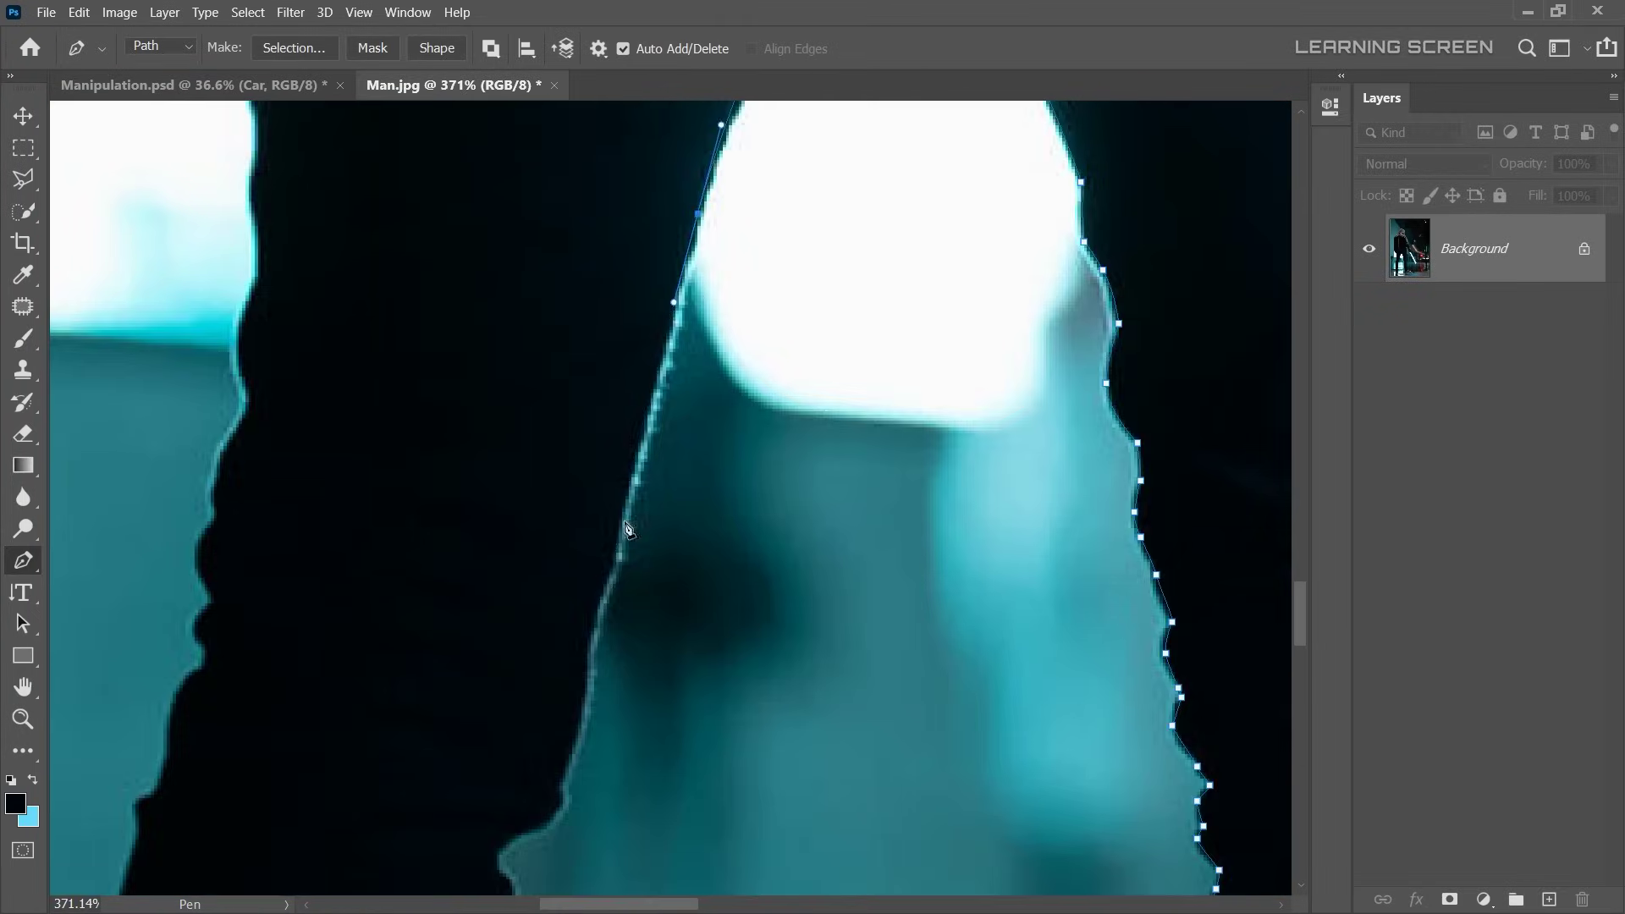
pyautogui.scroll(-5, 491, 621)
pyautogui.scroll(3, 491, 620)
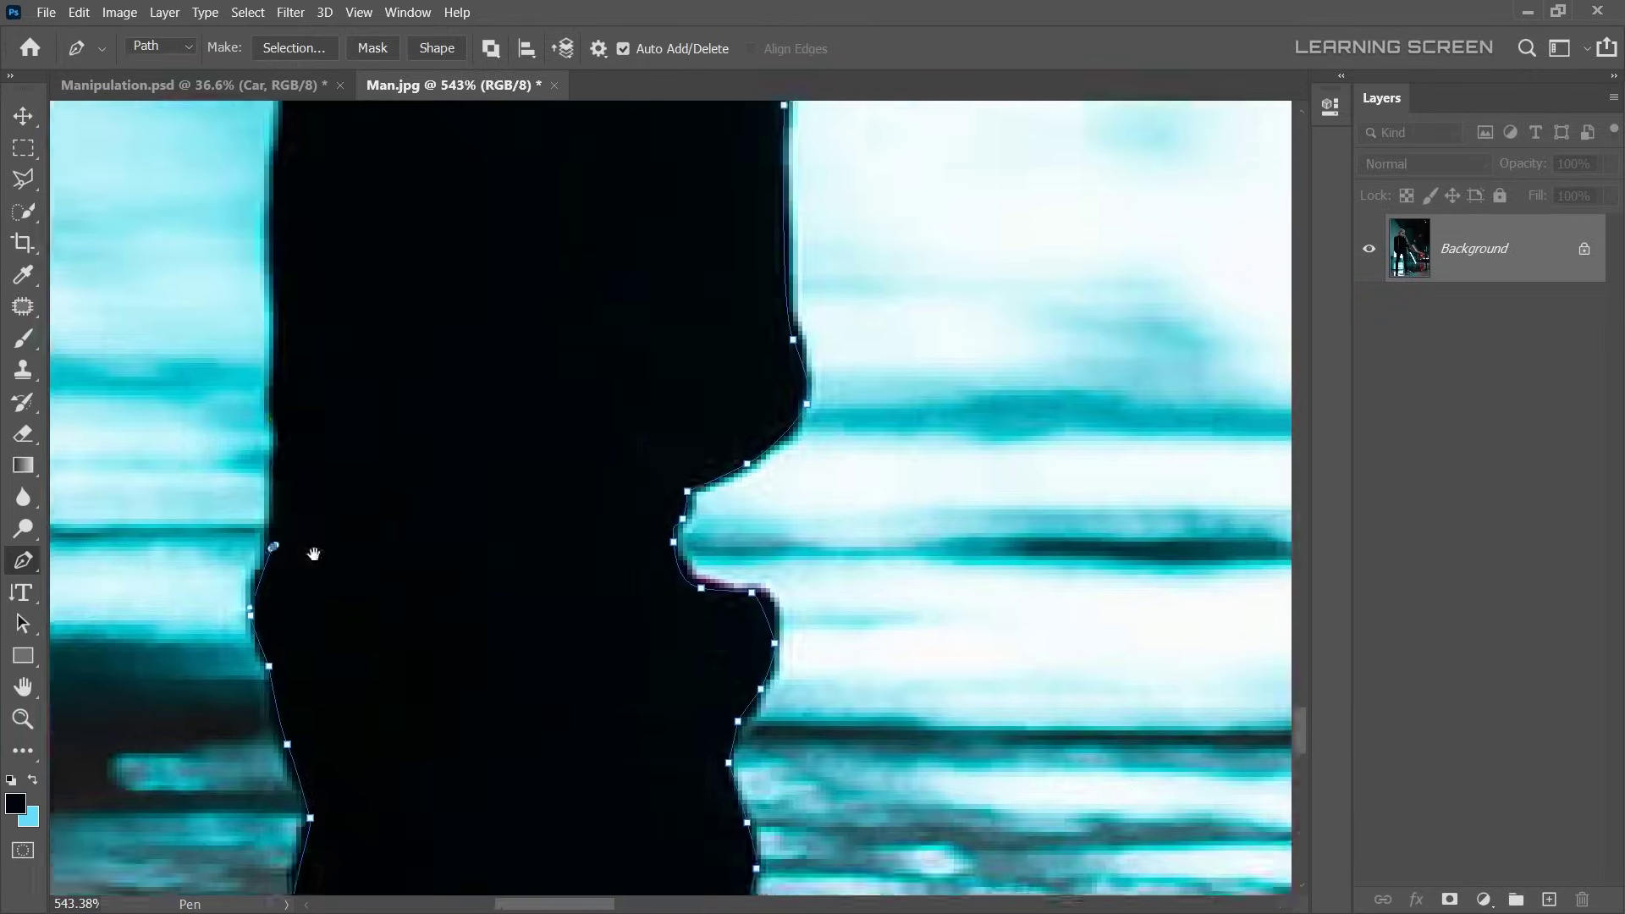
pyautogui.scroll(3, 474, 559)
pyautogui.scroll(3, 456, 490)
pyautogui.scroll(3, 434, 415)
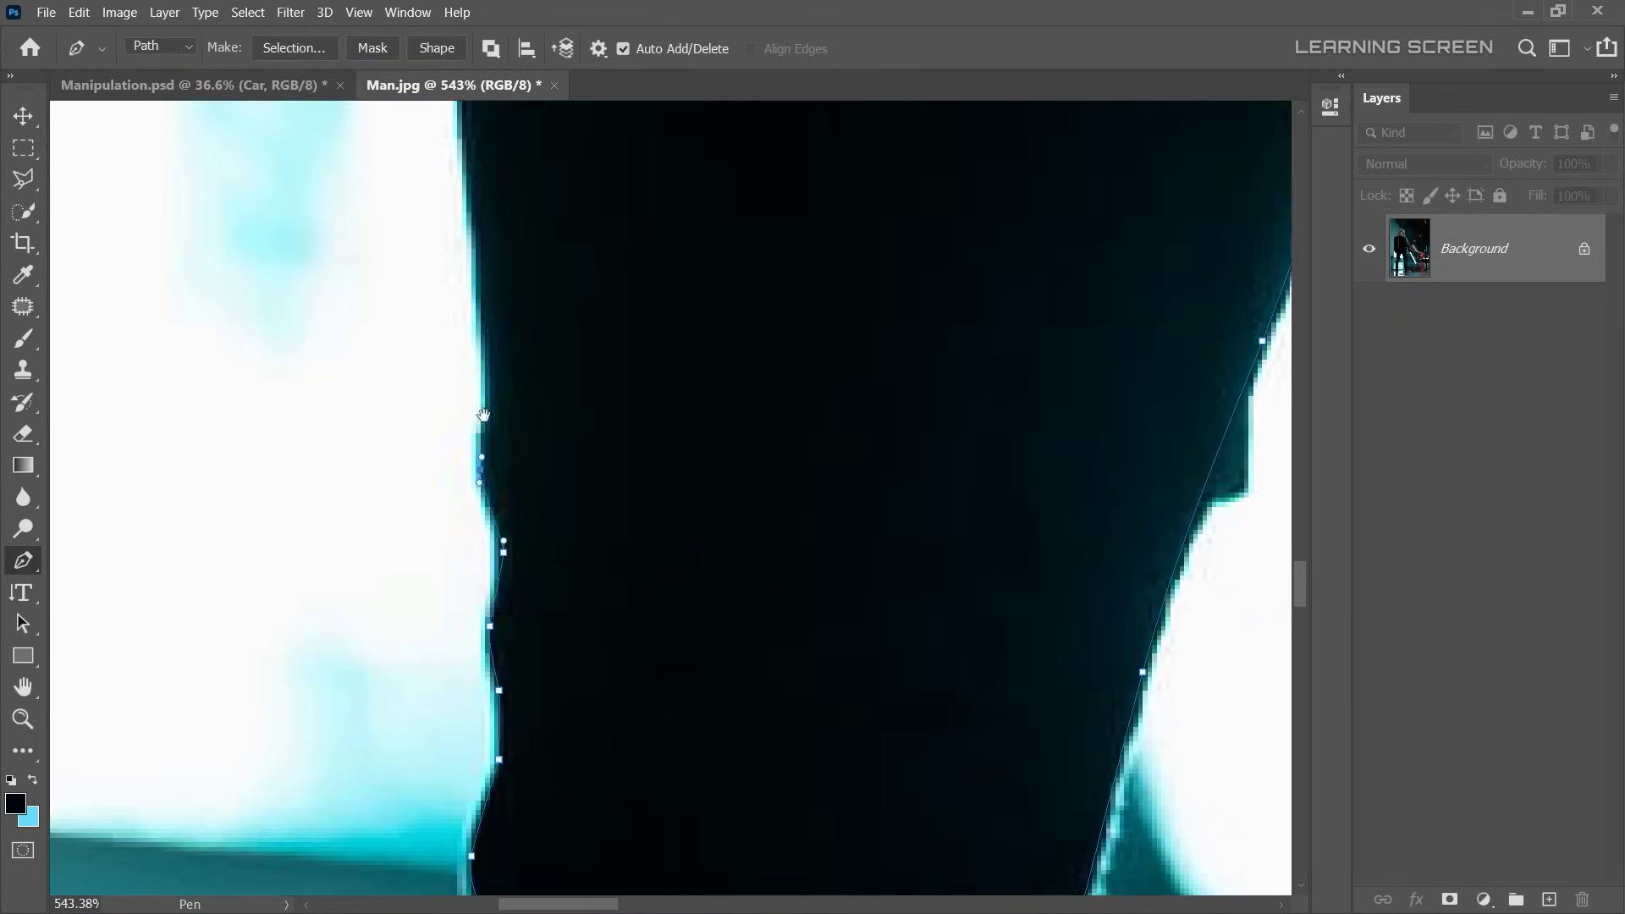
pyautogui.scroll(3, 415, 355)
pyautogui.scroll(3, 390, 288)
pyautogui.scroll(3, 364, 220)
pyautogui.scroll(3, 450, 225)
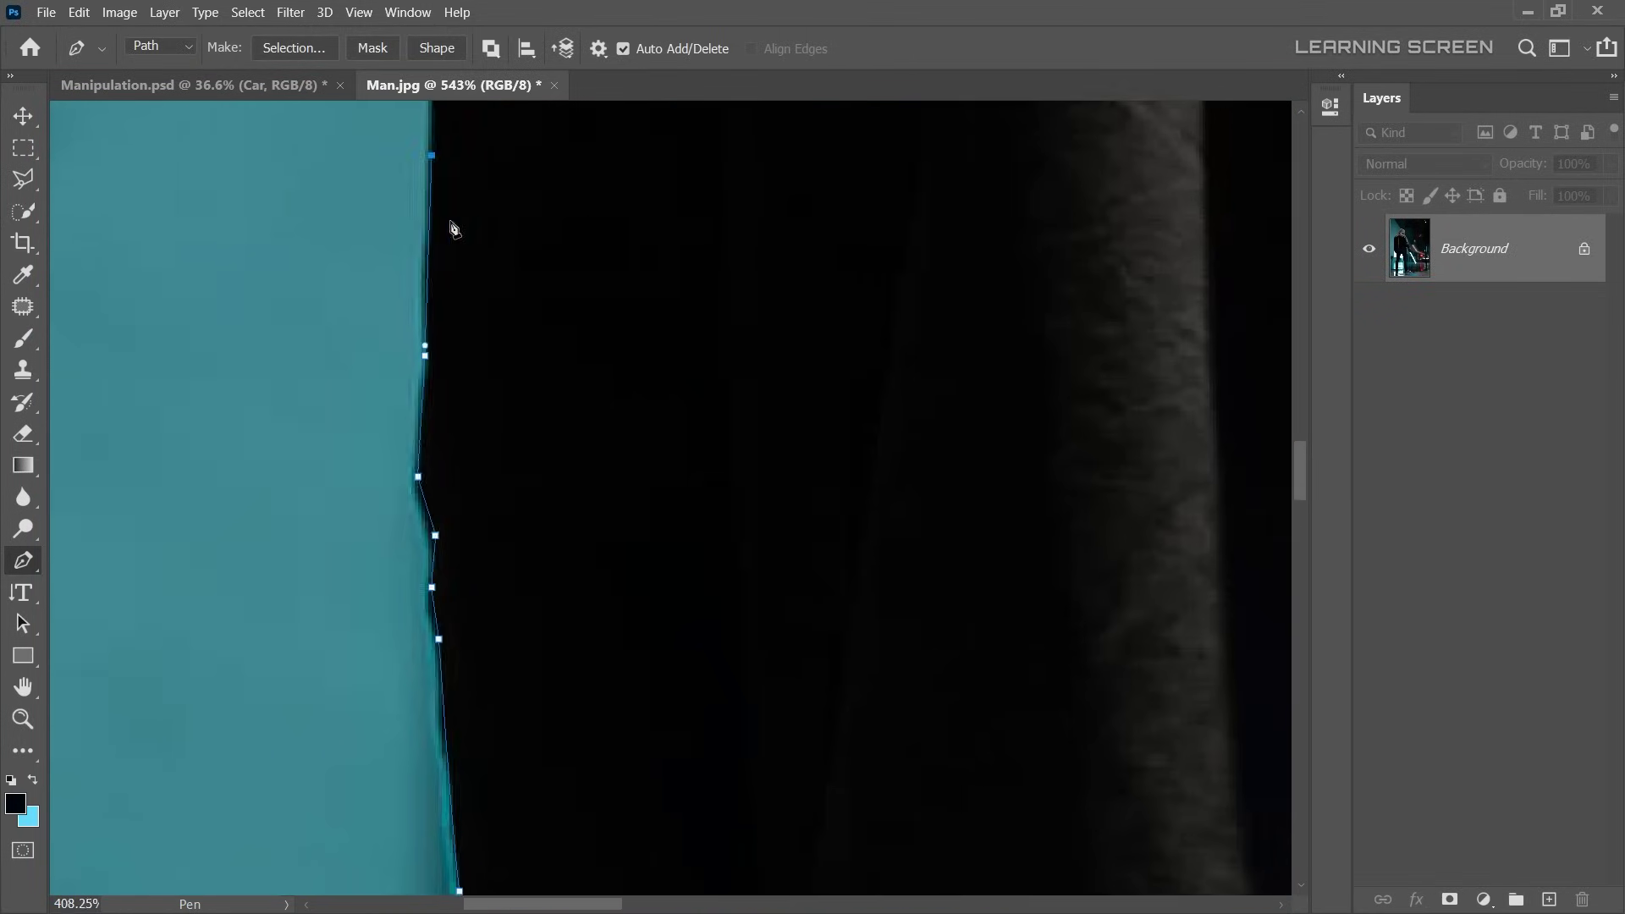
pyautogui.scroll(3, 529, 580)
pyautogui.scroll(3, 527, 138)
pyautogui.hotkey('ctrl', '0')
pyautogui.rightClick(631, 517)
# - Turn the path into a selection and paste the hooded figure into the composite
pyautogui.click(667, 528)
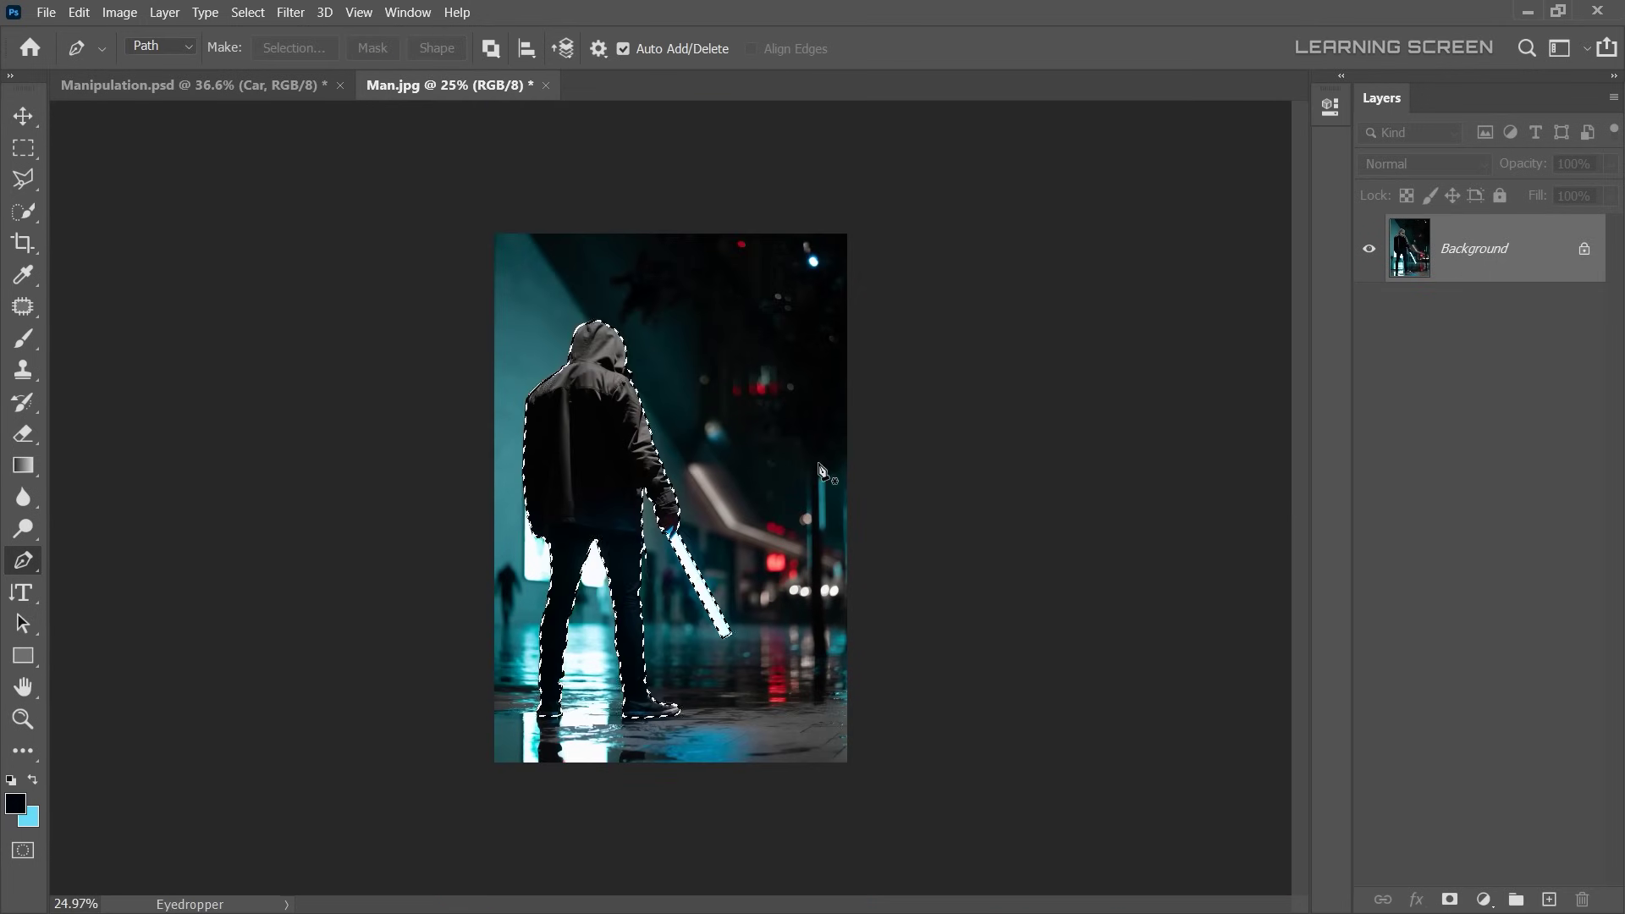
pyautogui.hotkey('ctrl', 'c')
pyautogui.press('v')
pyautogui.hotkey('ctrl', 'Tab')
pyautogui.hotkey('ctrl', 'v')
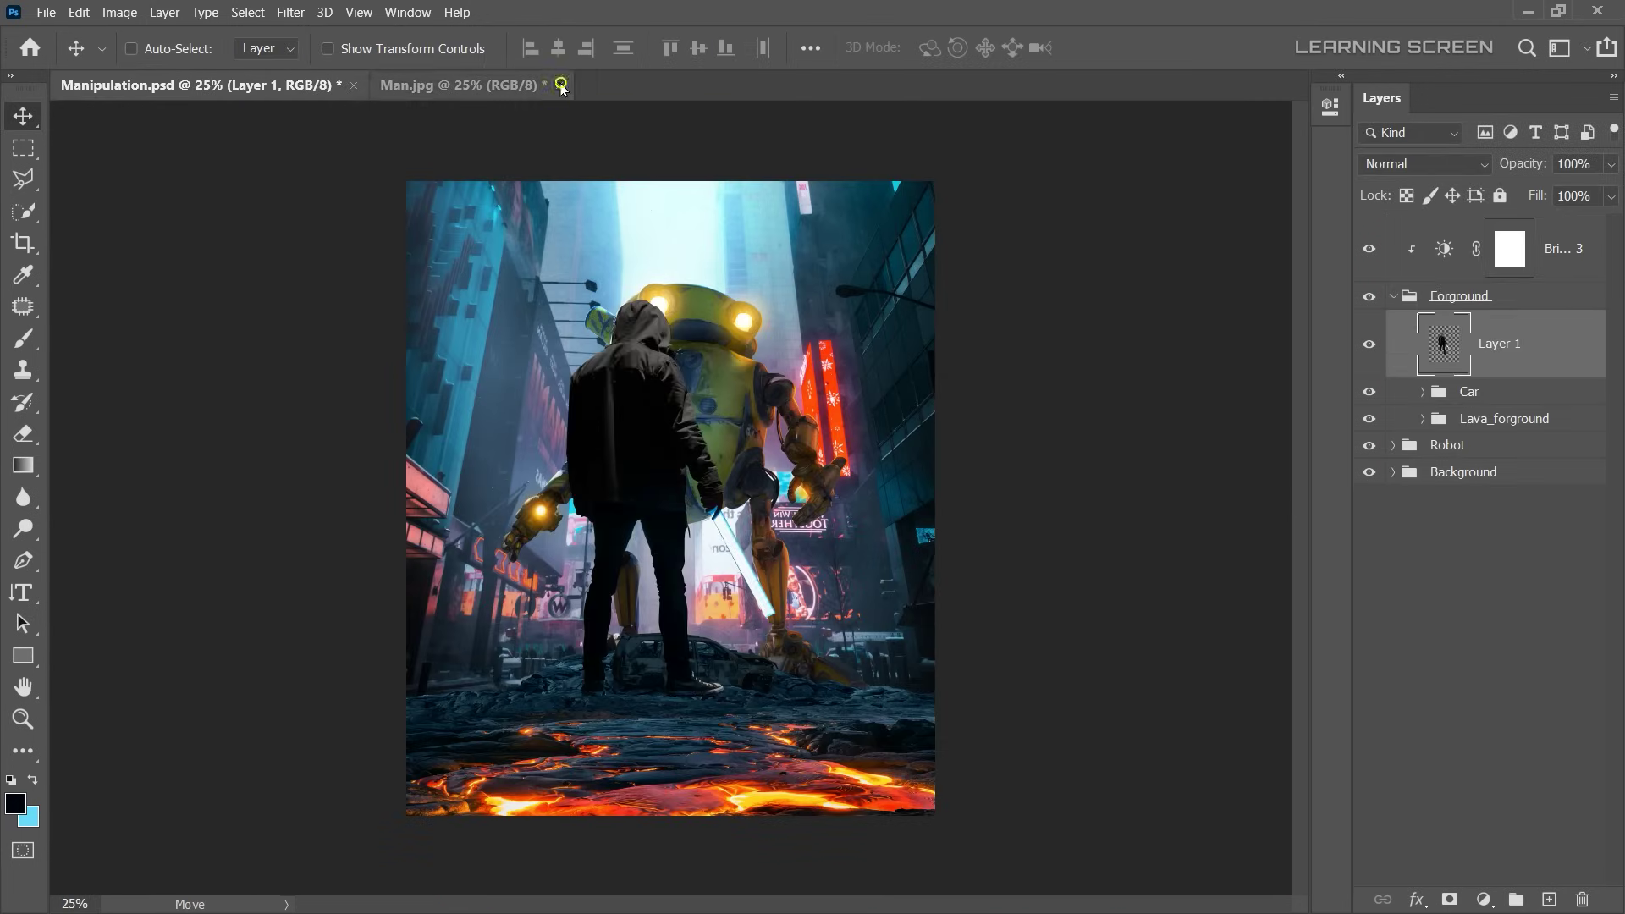
pyautogui.hotkey('ctrl', 'w')
# - Scale the pasted man down to about 20% of his size
pyautogui.hotkey('ctrl', 't')
pyautogui.moveTo(703, 439); pyautogui.dragTo(656, 584)
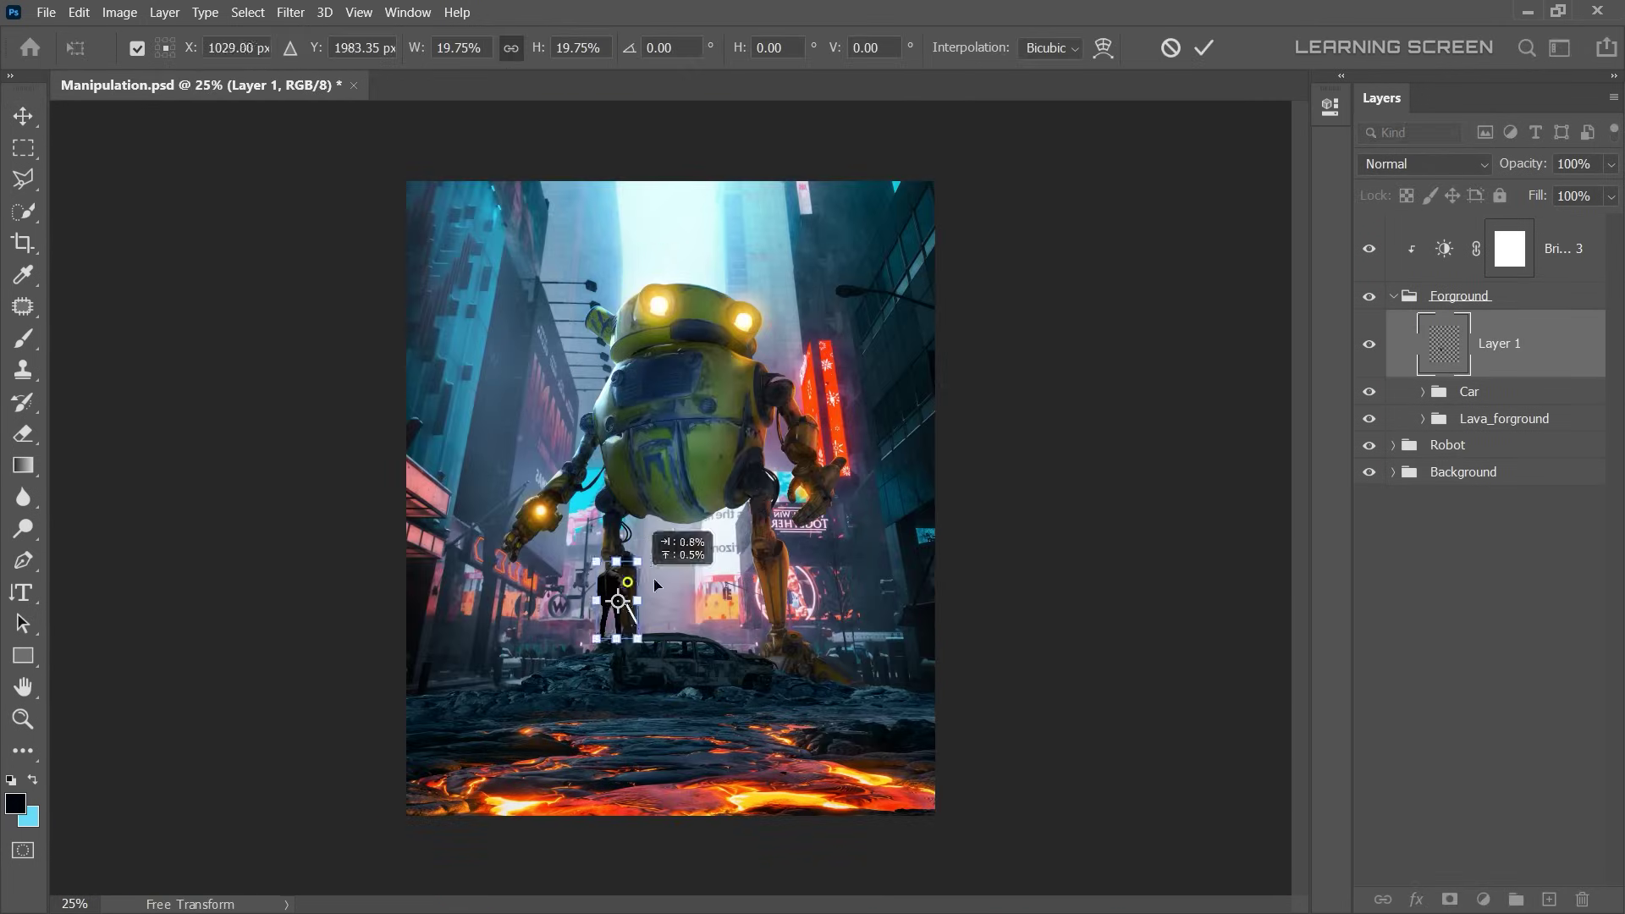
pyautogui.press('Return')
pyautogui.scroll(5, 681, 592)
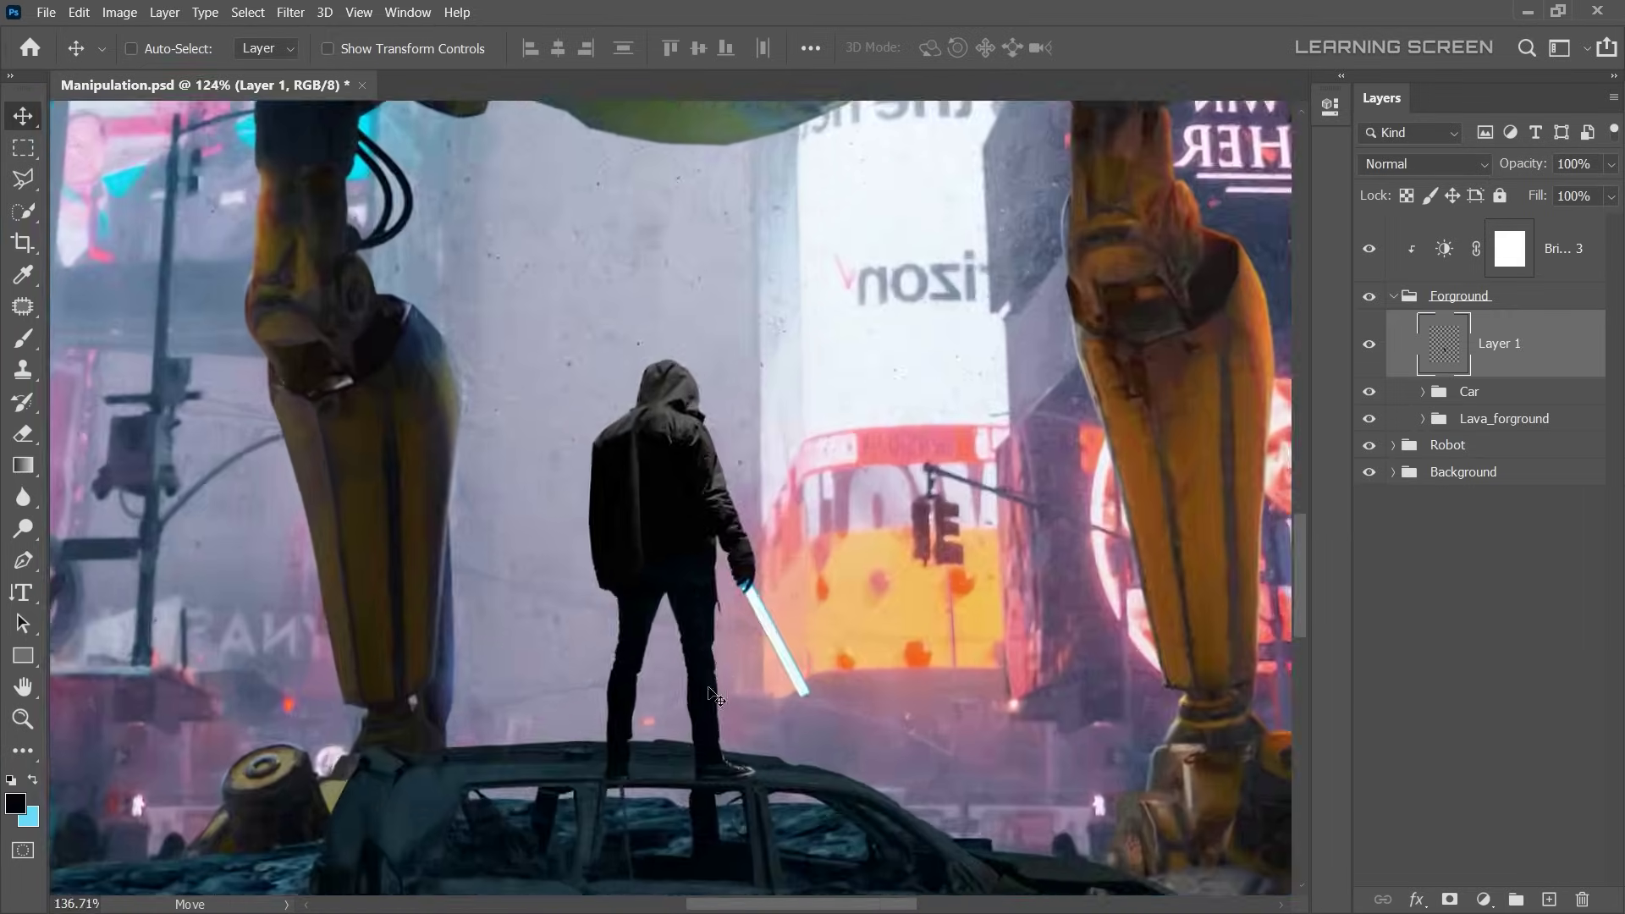
# - Warp the man's bottom corner so his feet rest on the burnt car's roof
pyautogui.hotkey('ctrl', 't')
pyautogui.scroll(3, 660, 601)
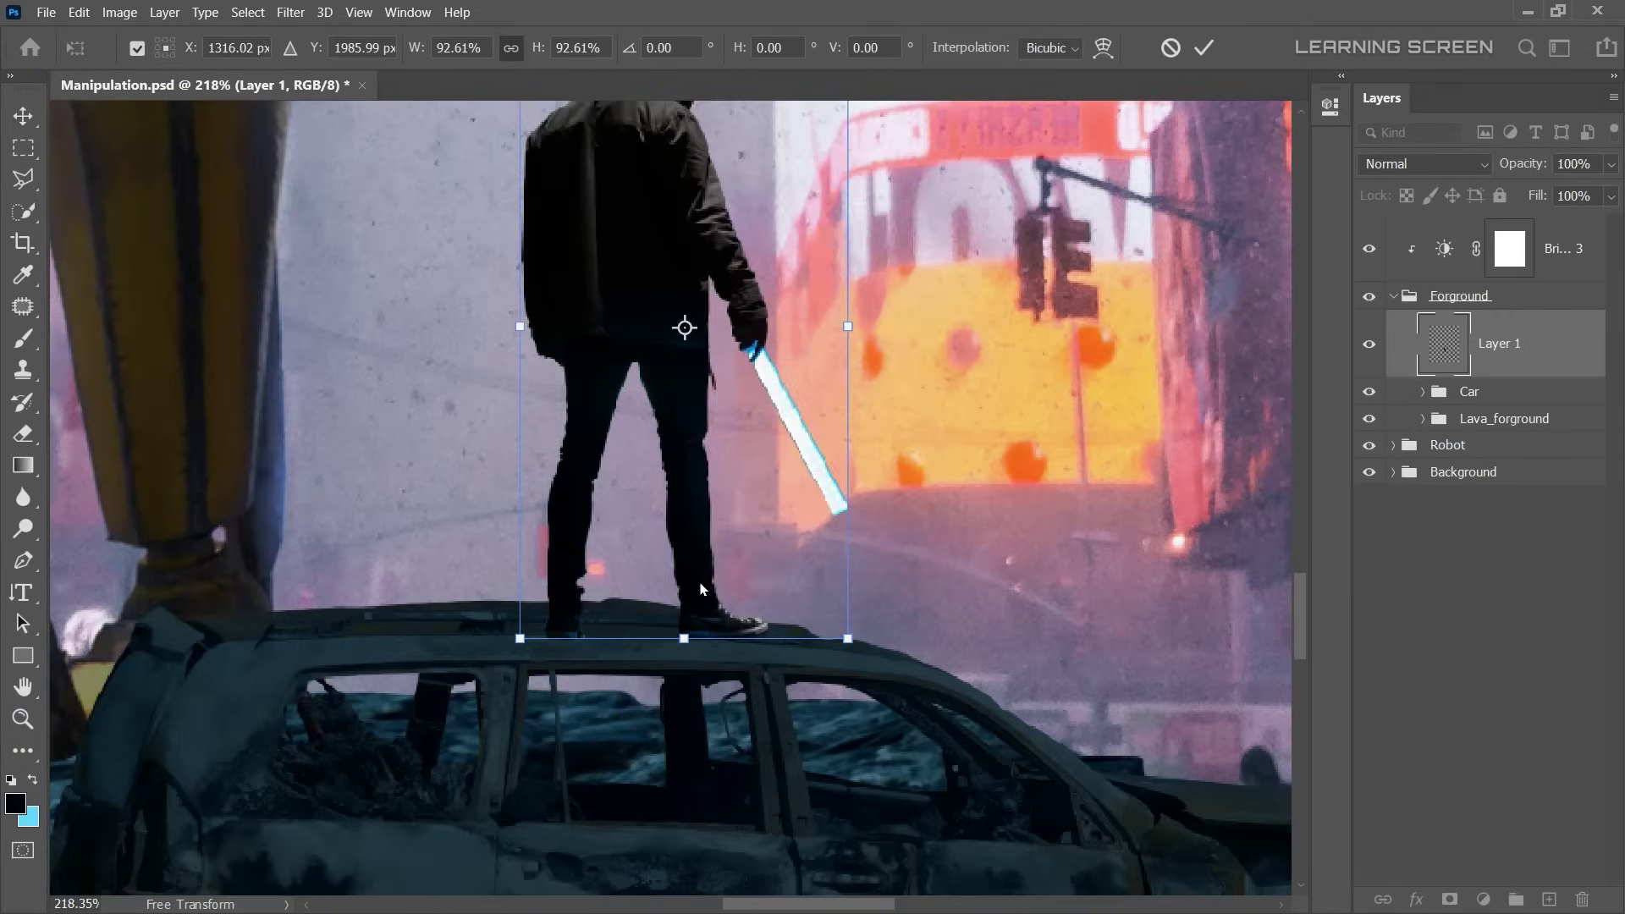
pyautogui.rightClick(698, 196)
pyautogui.click(736, 315)
pyautogui.moveTo(518, 639); pyautogui.dragTo(519, 607)
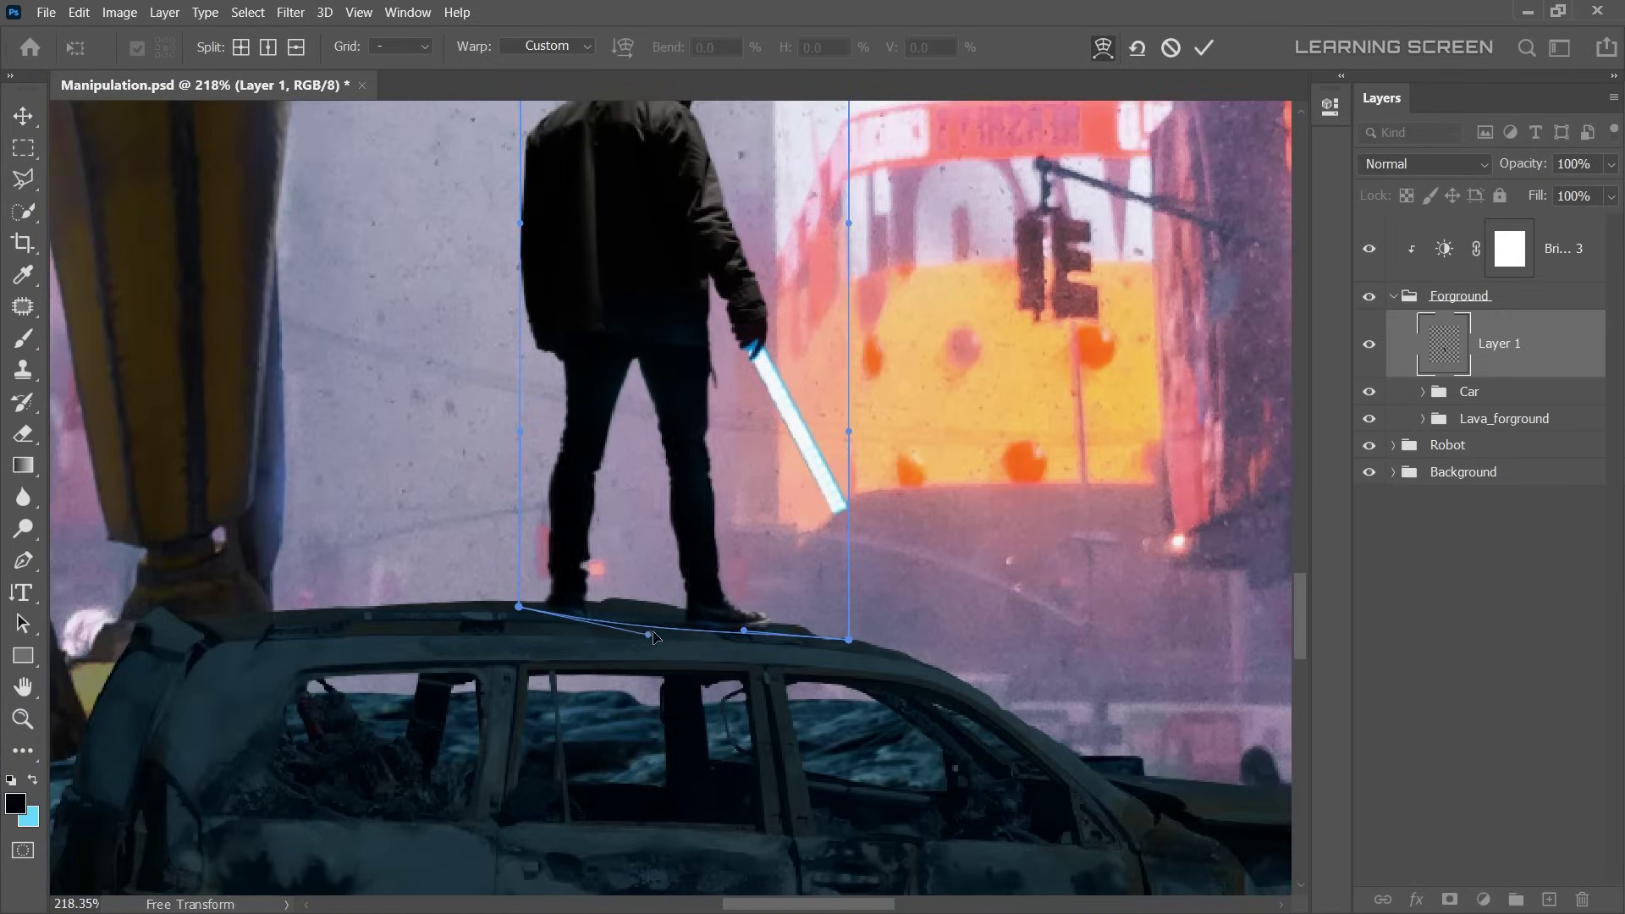
pyautogui.press('Return')
pyautogui.scroll(-5, 677, 508)
pyautogui.scroll(5, 716, 407)
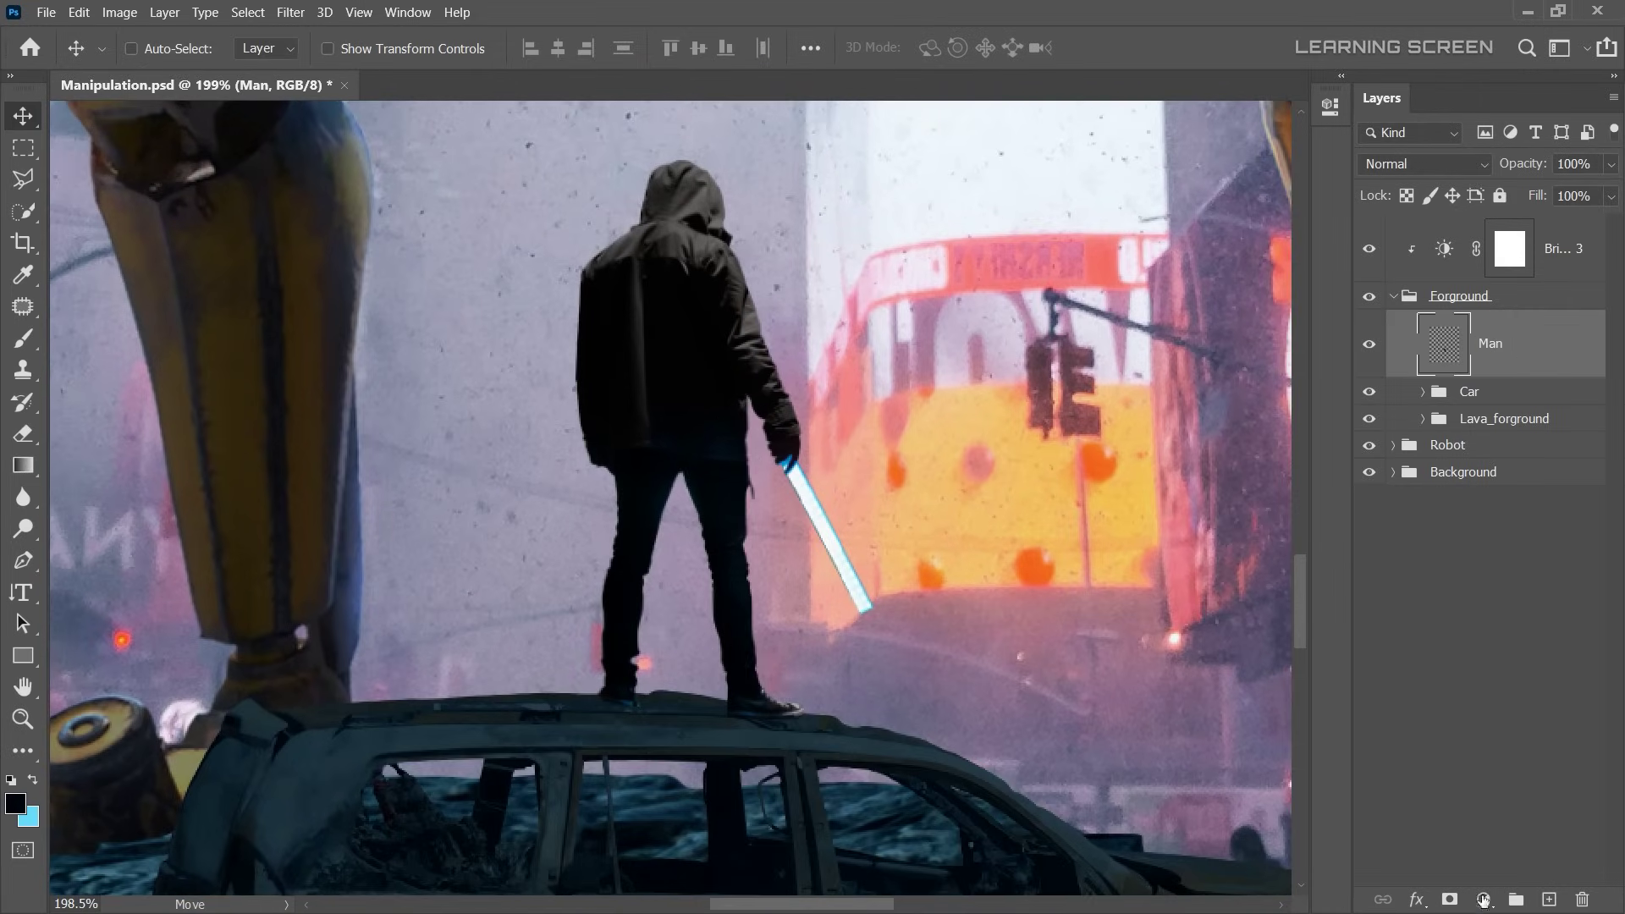
# - Add a clipped Levels adjustment with output white lowered to 165 to darken the man
pyautogui.click(1483, 899)
pyautogui.click(1515, 619)
pyautogui.moveTo(1258, 396); pyautogui.dragTo(1162, 398)
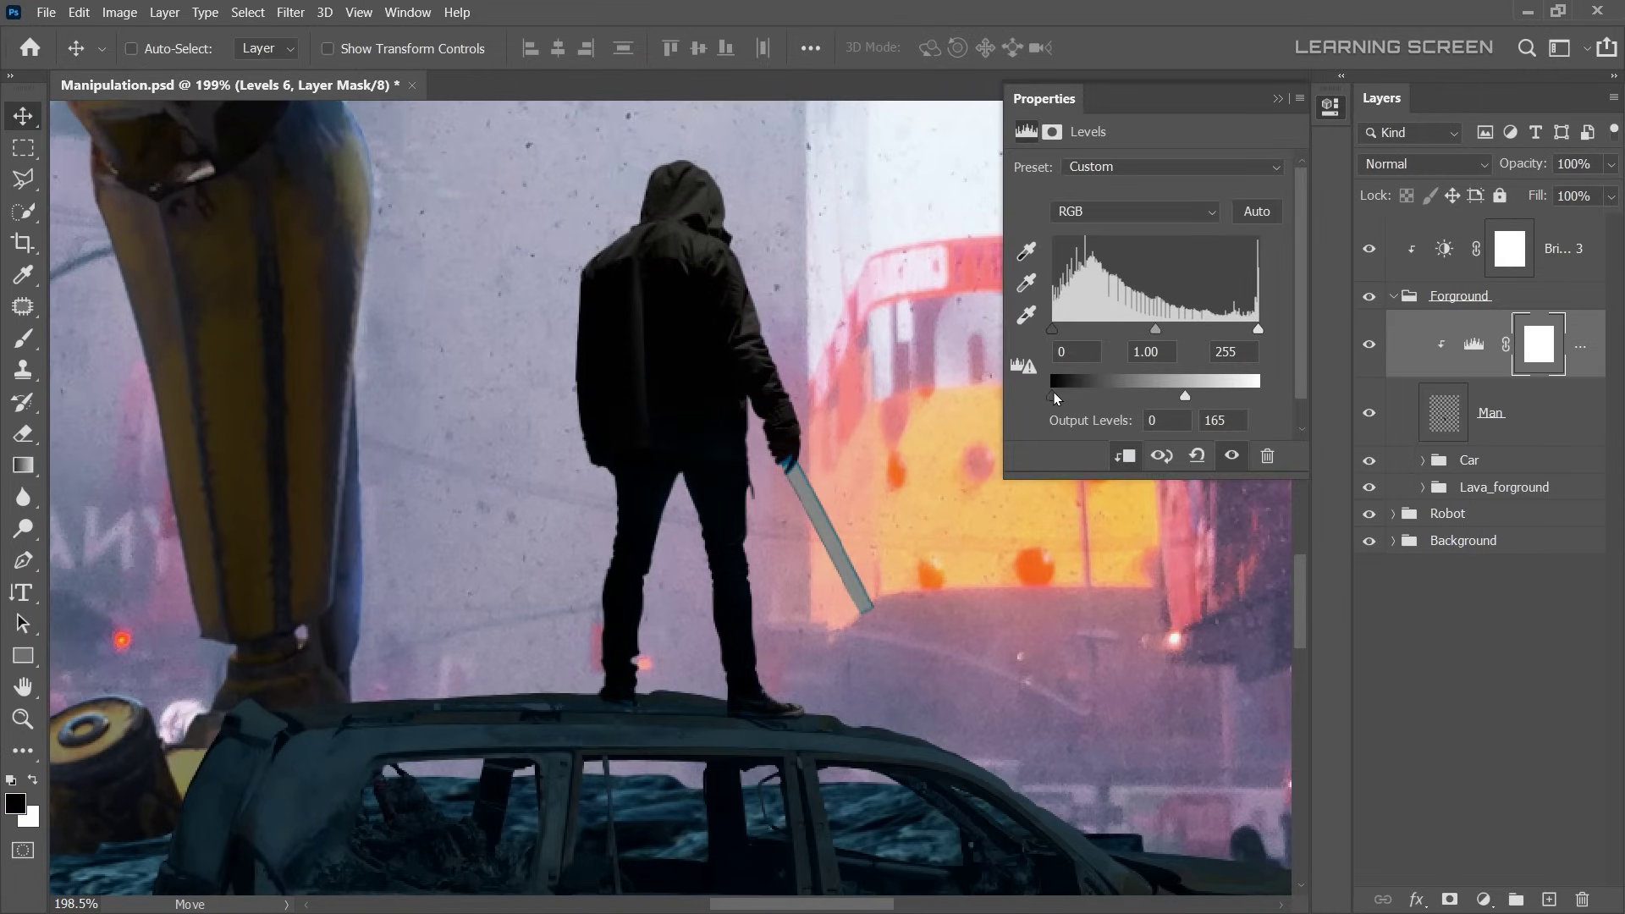
pyautogui.moveTo(1053, 395); pyautogui.dragTo(1089, 395)
pyautogui.click(1278, 98)
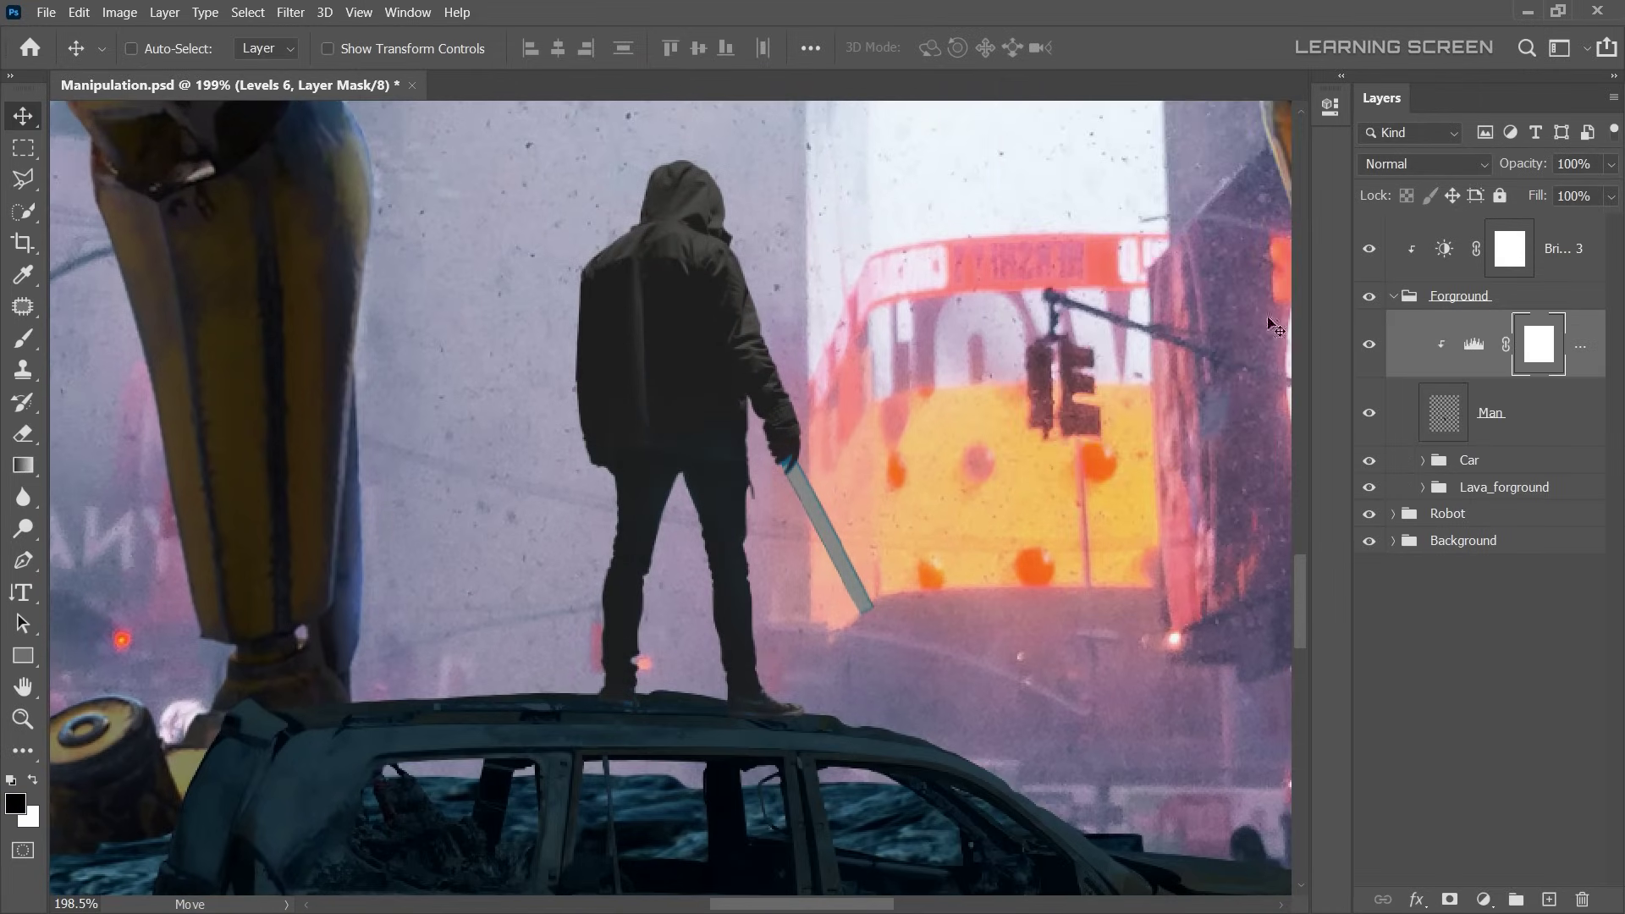
# - Add a Color Balance adjustment tinting shadows -19 cyan and +12 blue
pyautogui.click(1483, 899)
pyautogui.click(1515, 721)
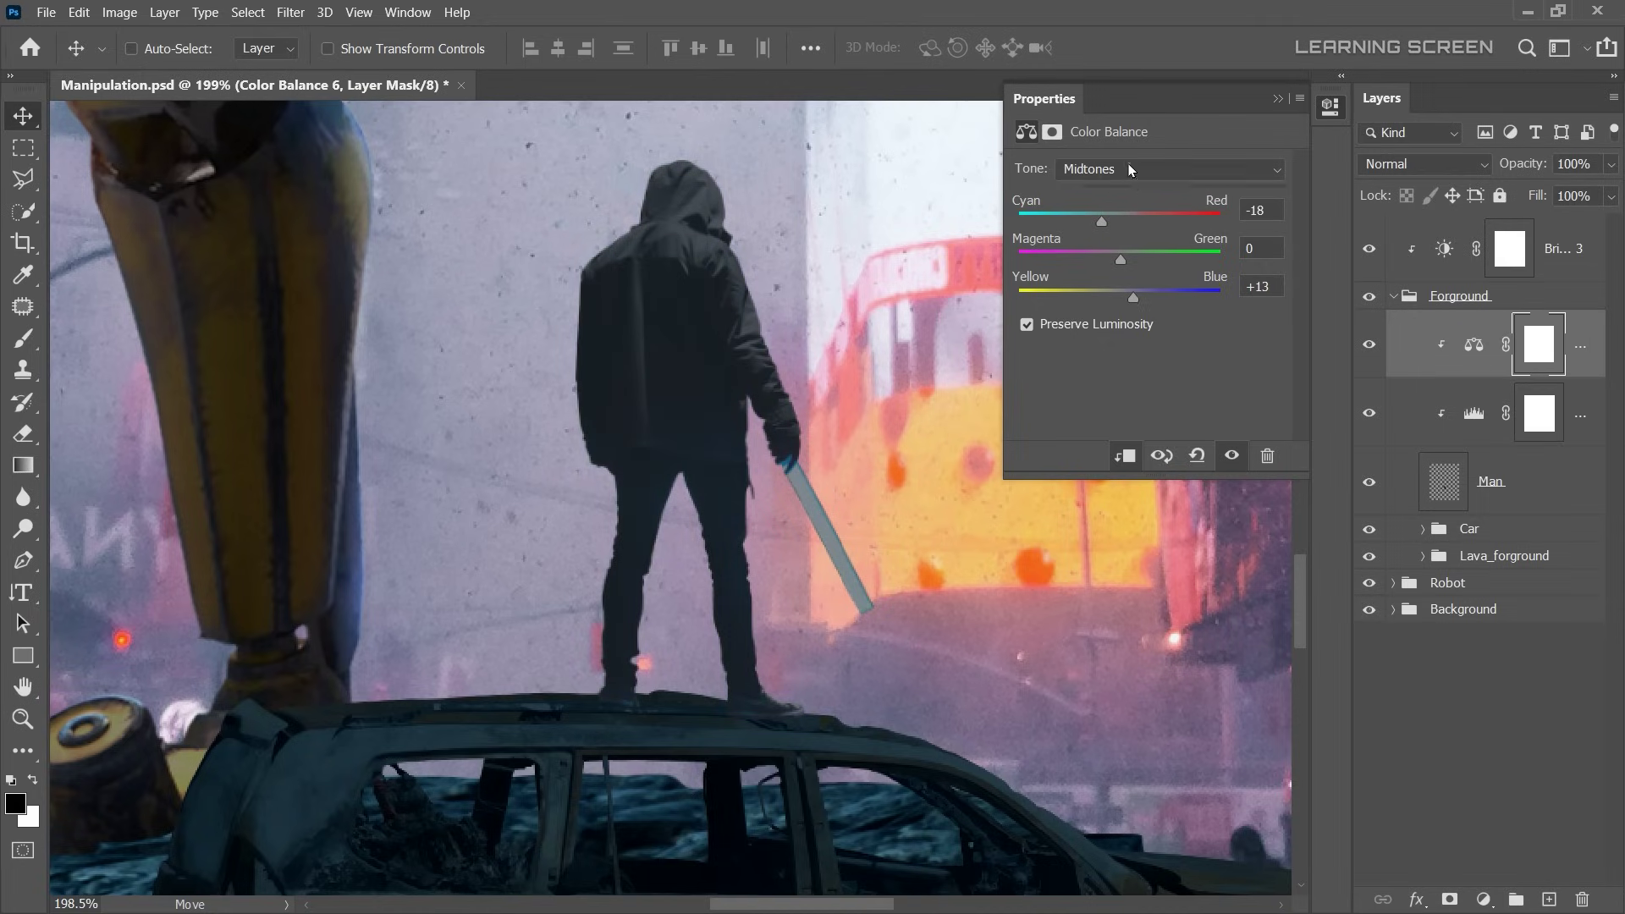
pyautogui.scroll(1, 1128, 169)
pyautogui.moveTo(1101, 222); pyautogui.dragTo(1094, 221)
pyautogui.moveTo(1121, 297); pyautogui.dragTo(1132, 298)
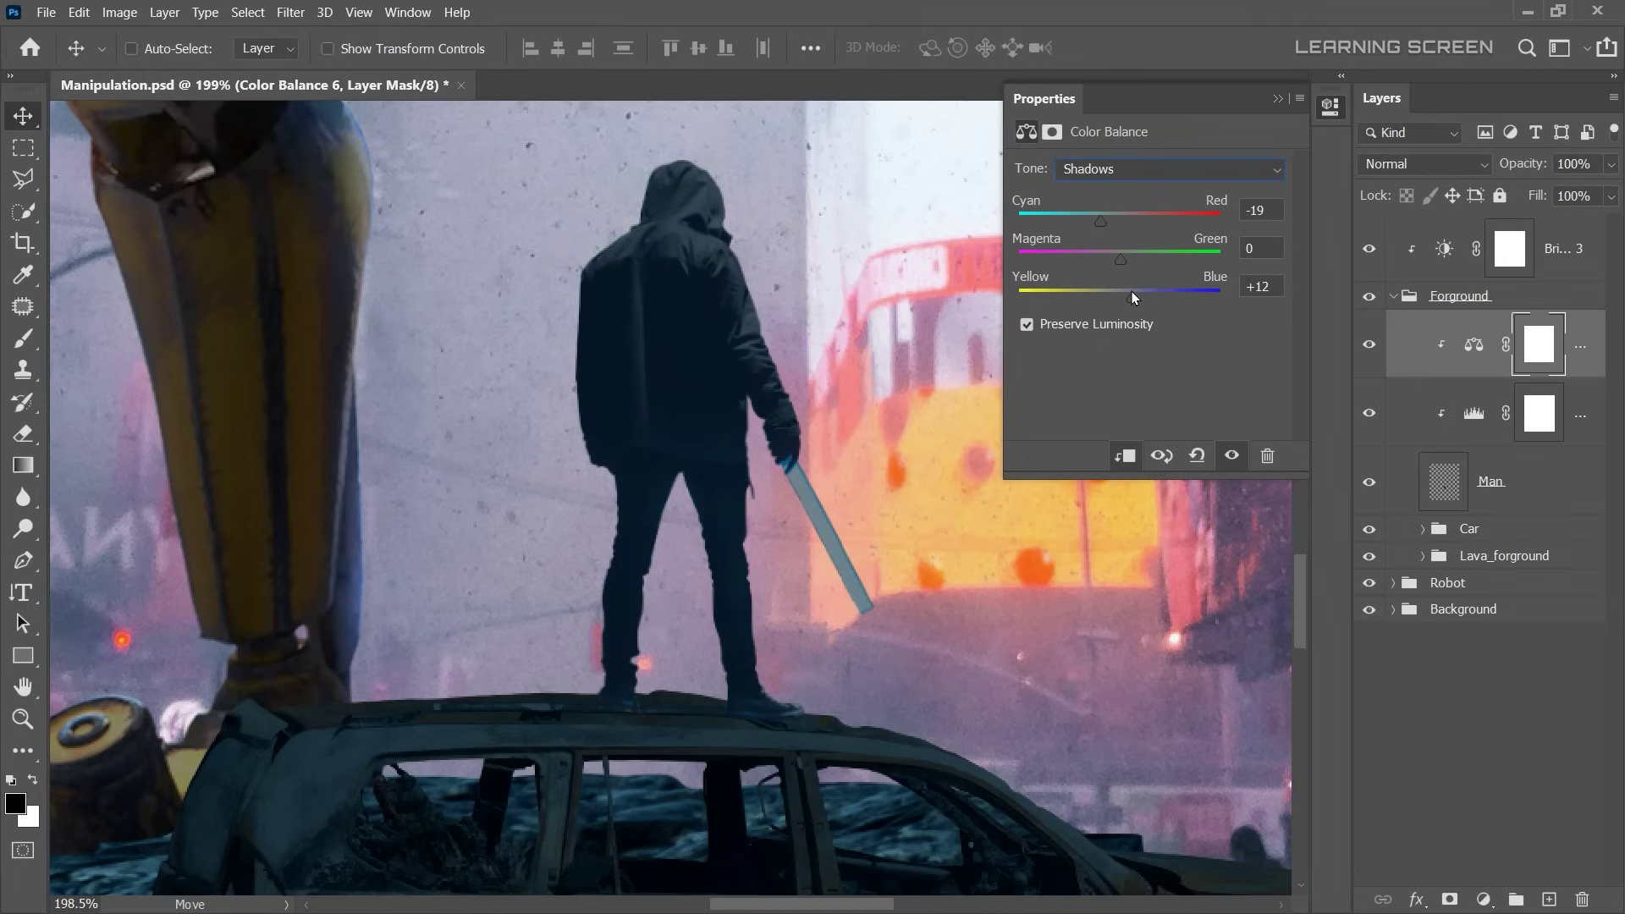
pyautogui.moveTo(1100, 222); pyautogui.dragTo(1093, 222)
pyautogui.scroll(-2, 1083, 401)
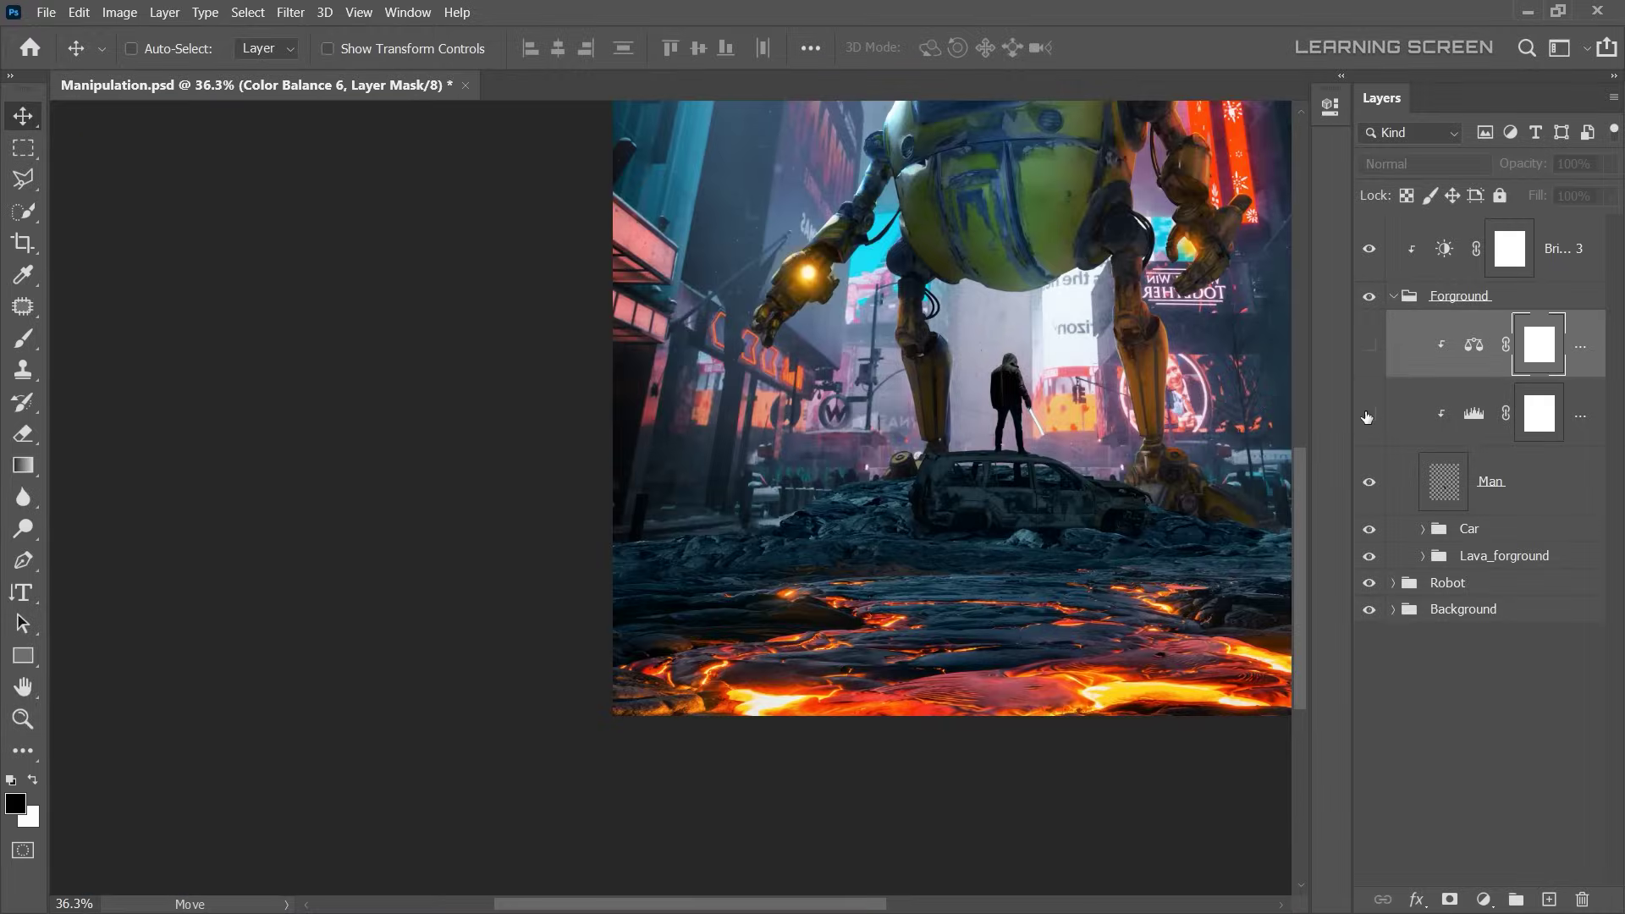
pyautogui.scroll(10, 554, 325)
# - Paint black on the Levels mask over the saber blade to keep it bright
pyautogui.hotkey('alt', '[')
pyautogui.press('b')
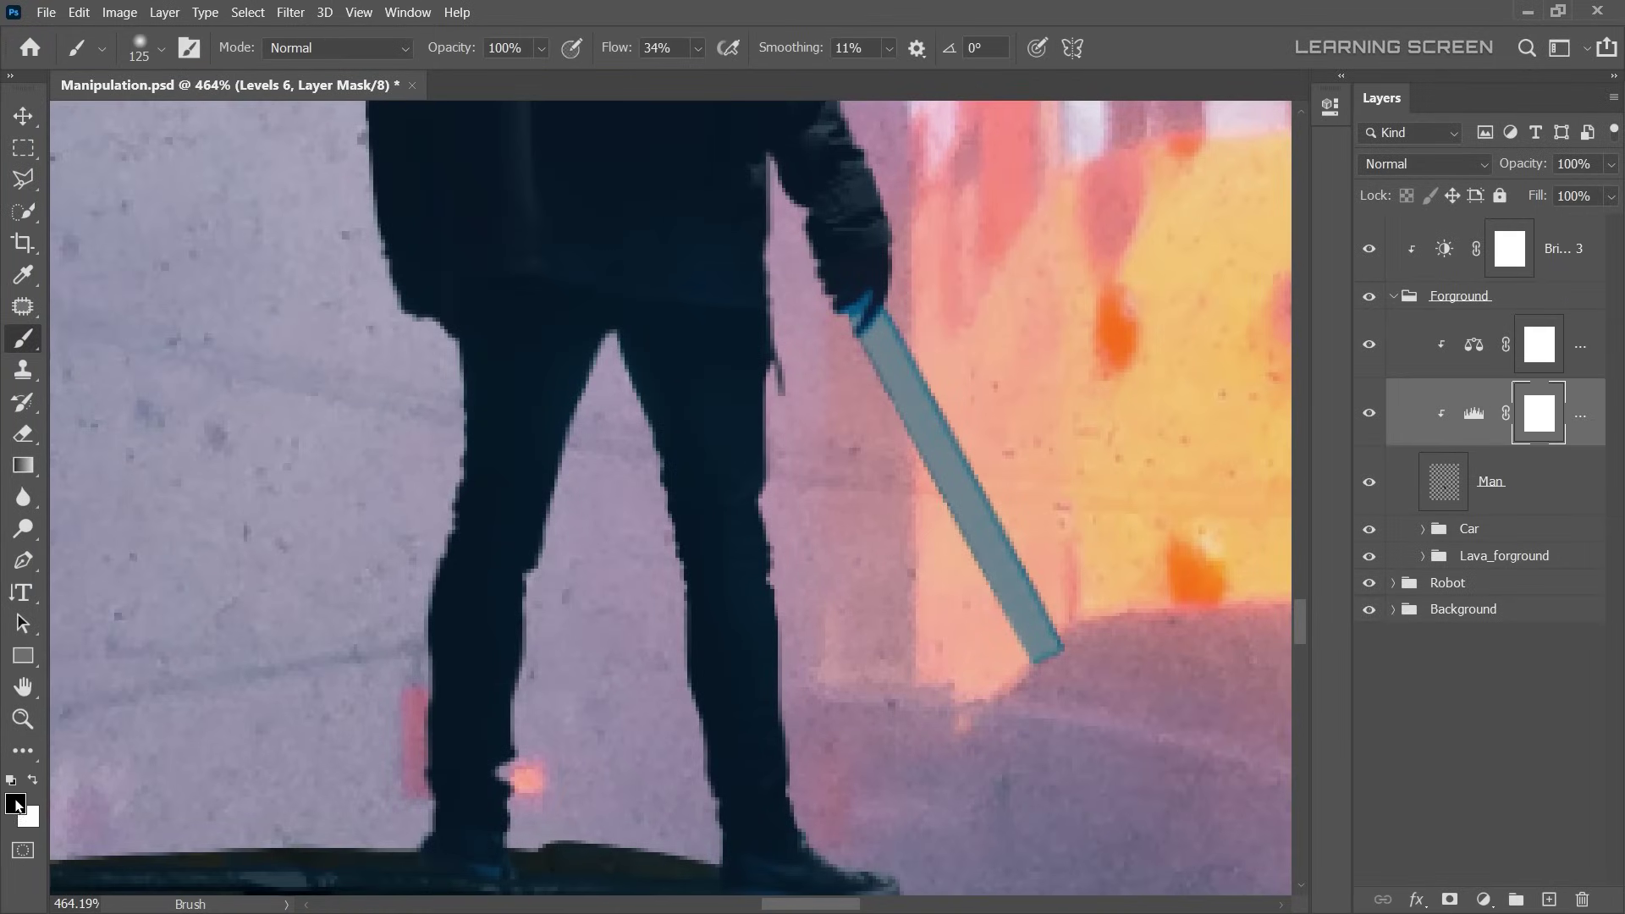
pyautogui.rightClick(715, 508)
pyautogui.press('Escape')
pyautogui.moveTo(872, 330); pyautogui.dragTo(1049, 652)
pyautogui.scroll(2, 888, 313)
pyautogui.hotkey('alt', ']')
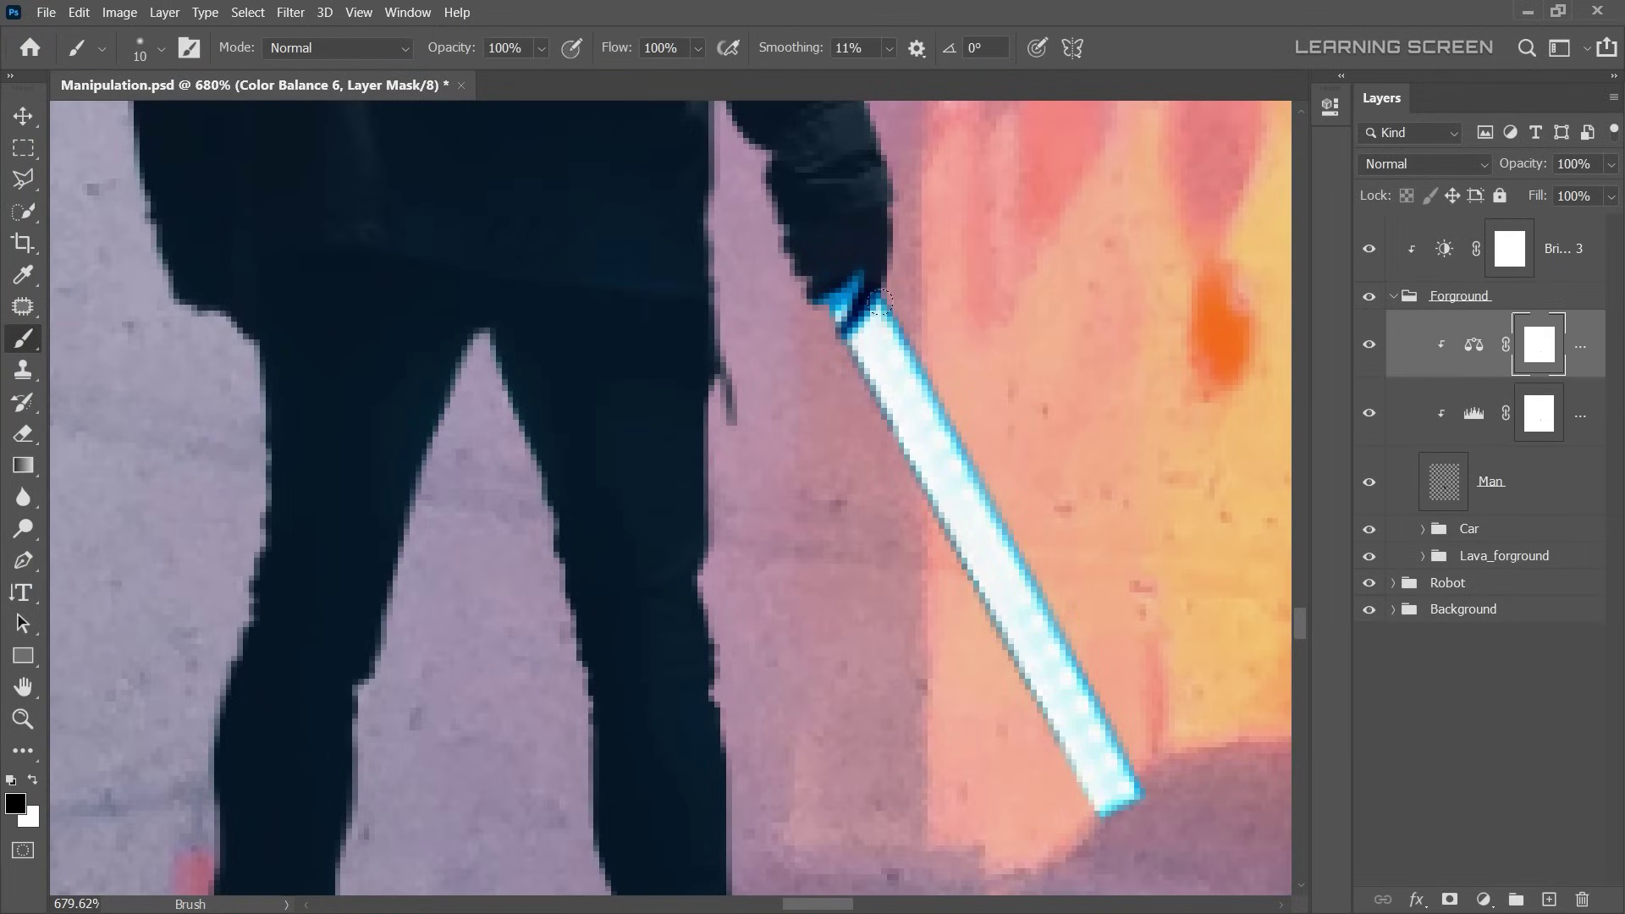
pyautogui.scroll(-3, 1070, 617)
pyautogui.scroll(-8, 1069, 542)
pyautogui.press('v')
pyautogui.moveTo(1050, 518); pyautogui.dragTo(711, 499)
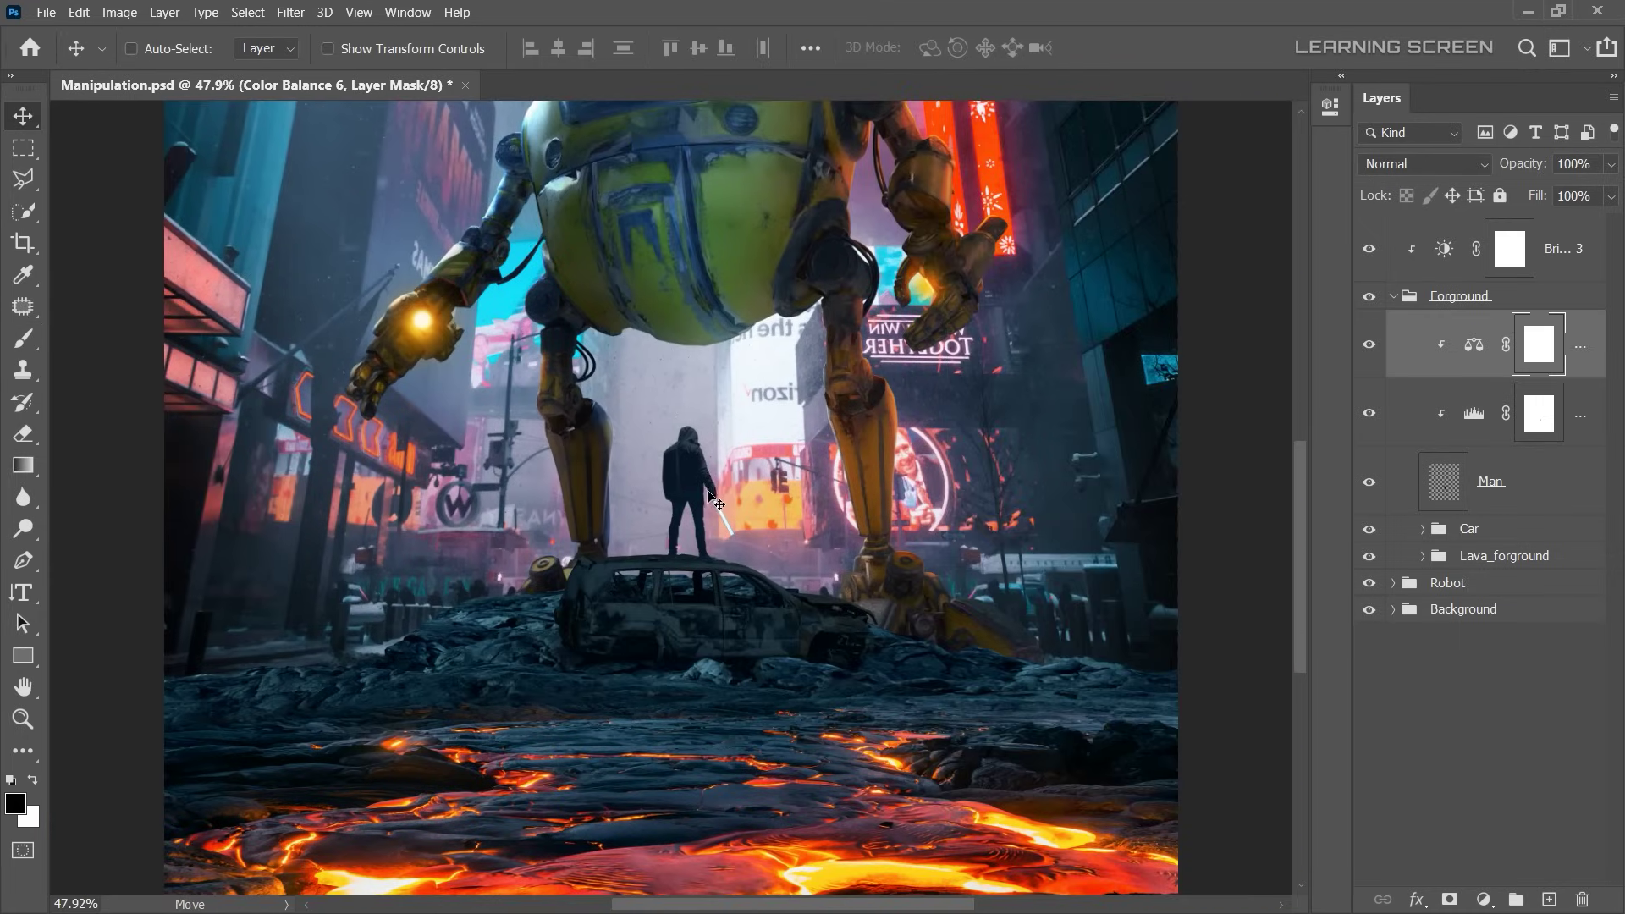
# - Group the man's layers into a group named Man
pyautogui.hotkey('alt', 'shift', '[')
pyautogui.hotkey('alt', 'shift', '[')
pyautogui.hotkey('ctrl', 'g')
pyautogui.write('Man')
pyautogui.press('Return')
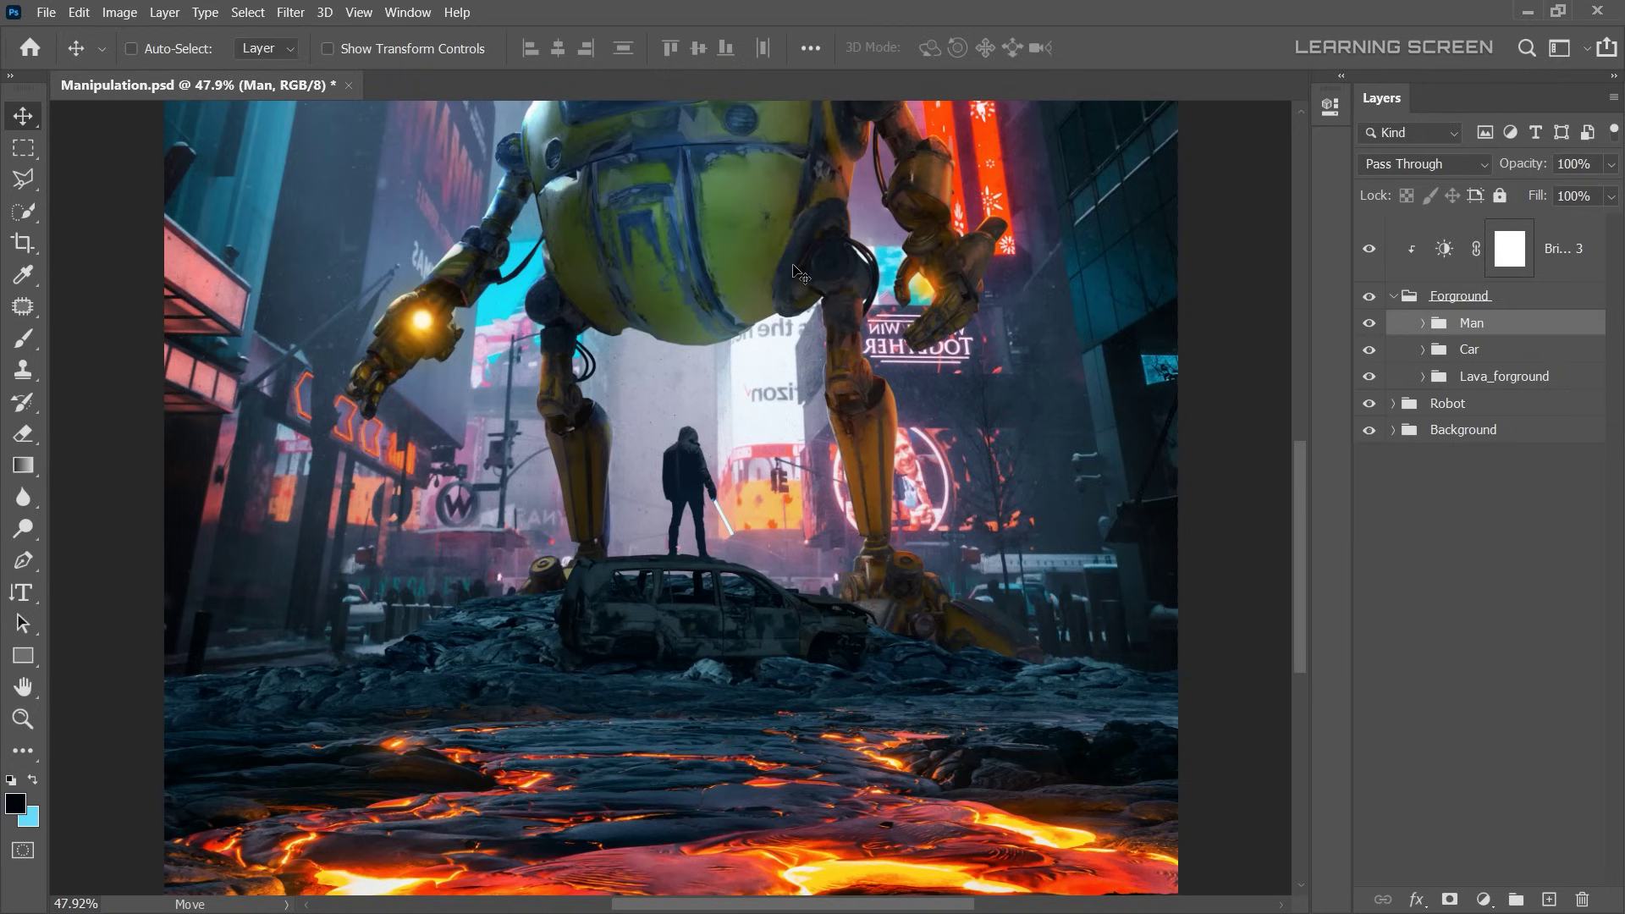
pyautogui.click(1422, 323)
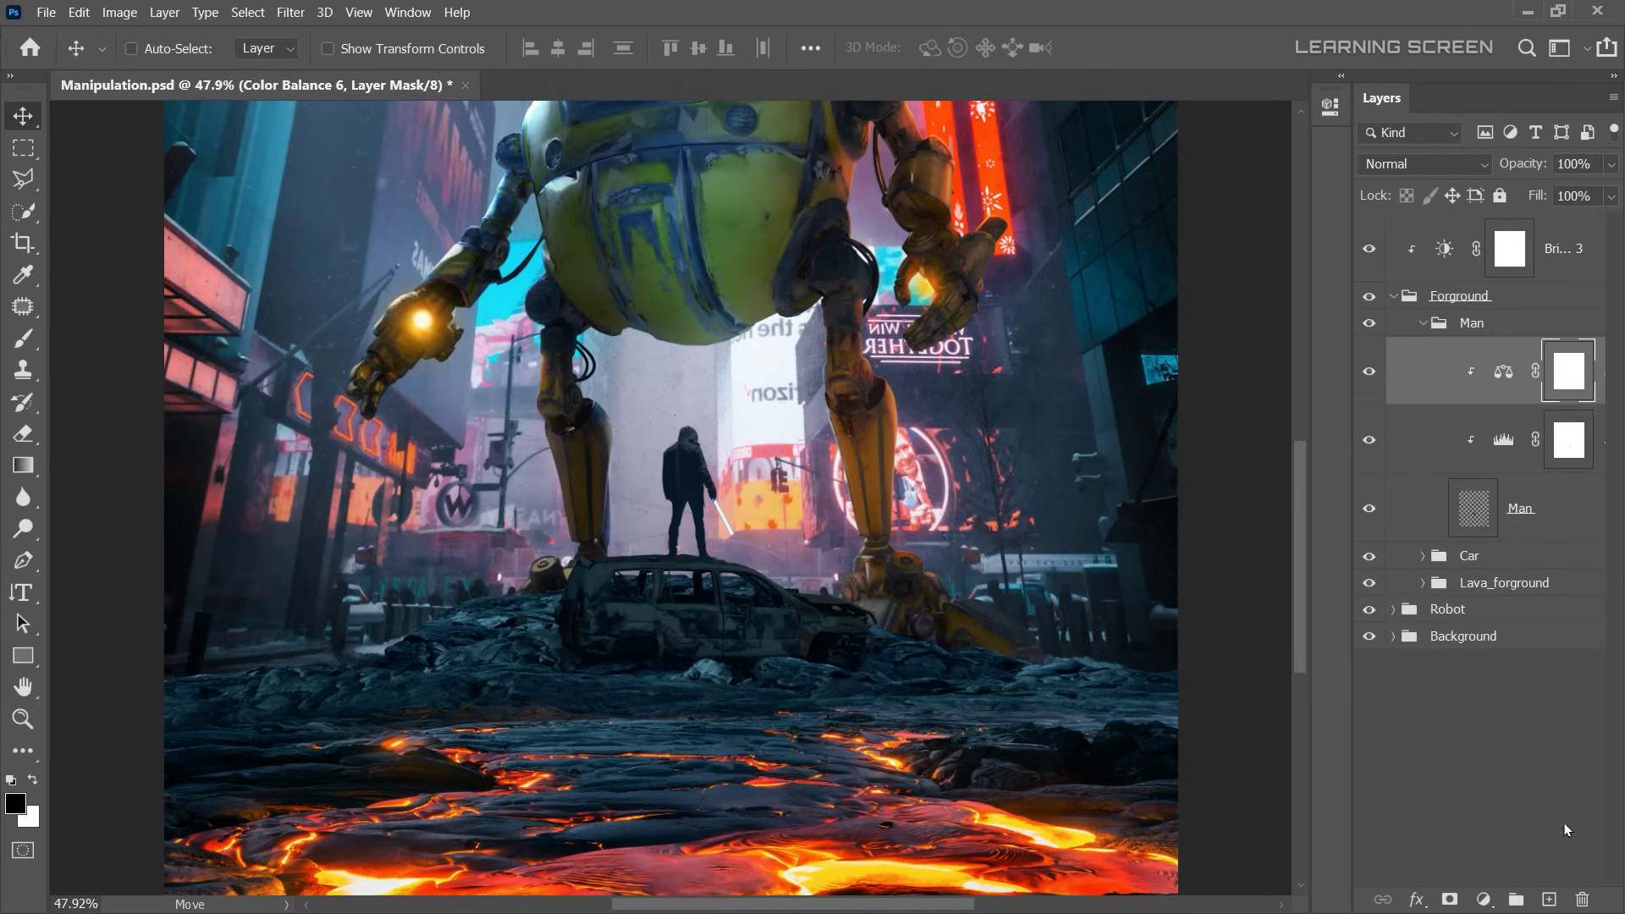
# - Paint a glow along the saber on a new Saber_Glow layer set to Screen
pyautogui.hotkey('ctrl', 'shift', 'alt', 'n')
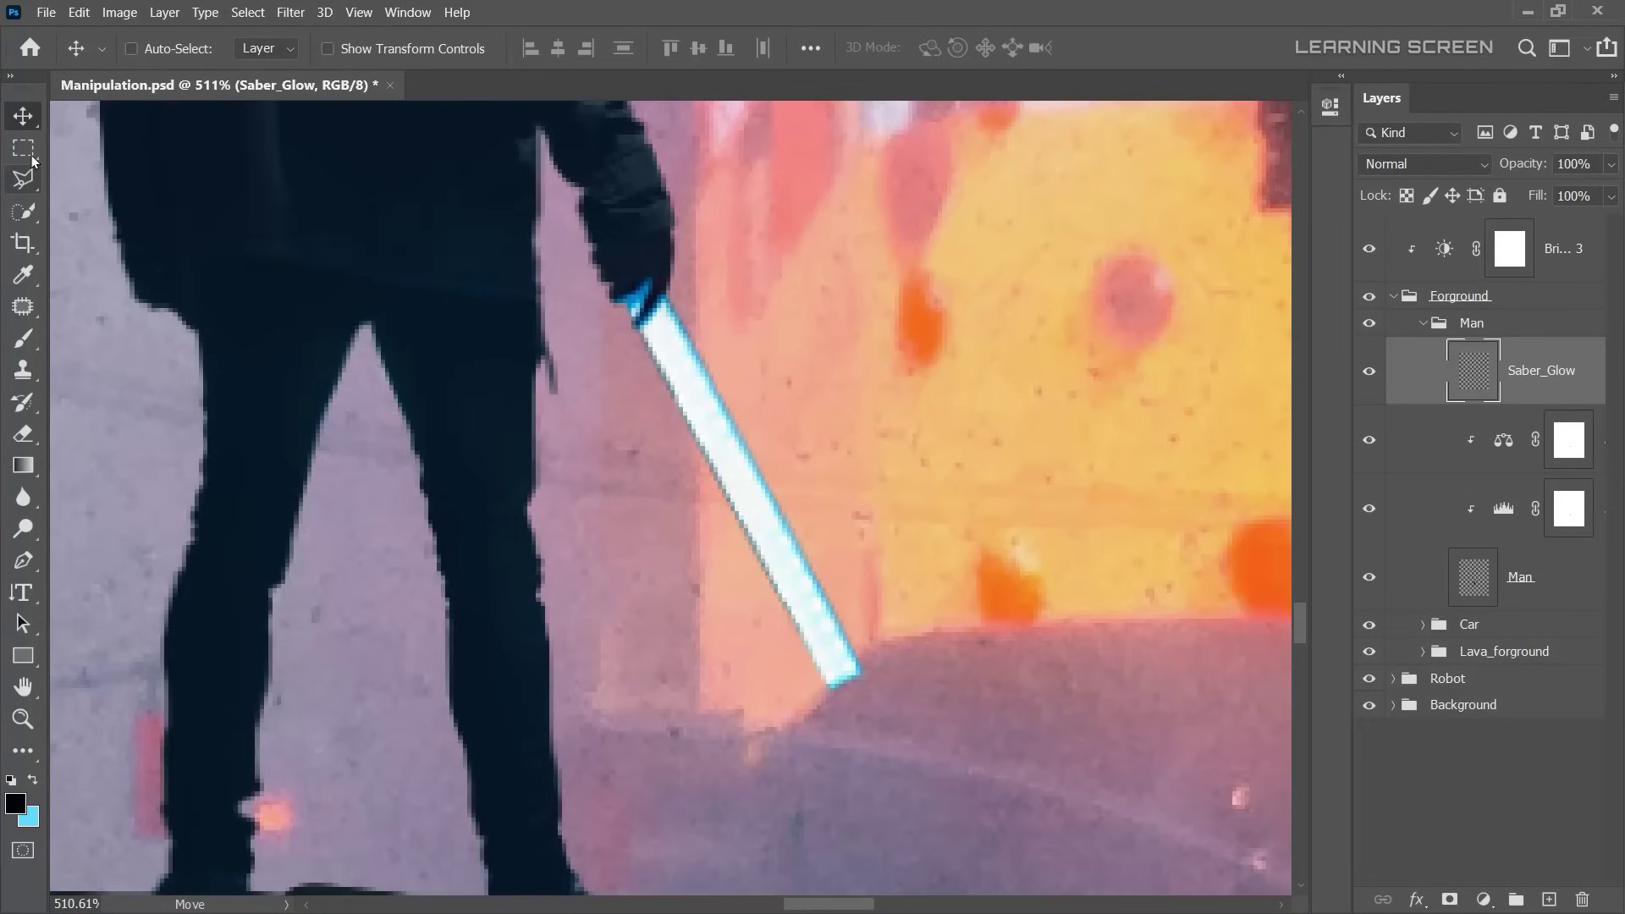
pyautogui.press('b')
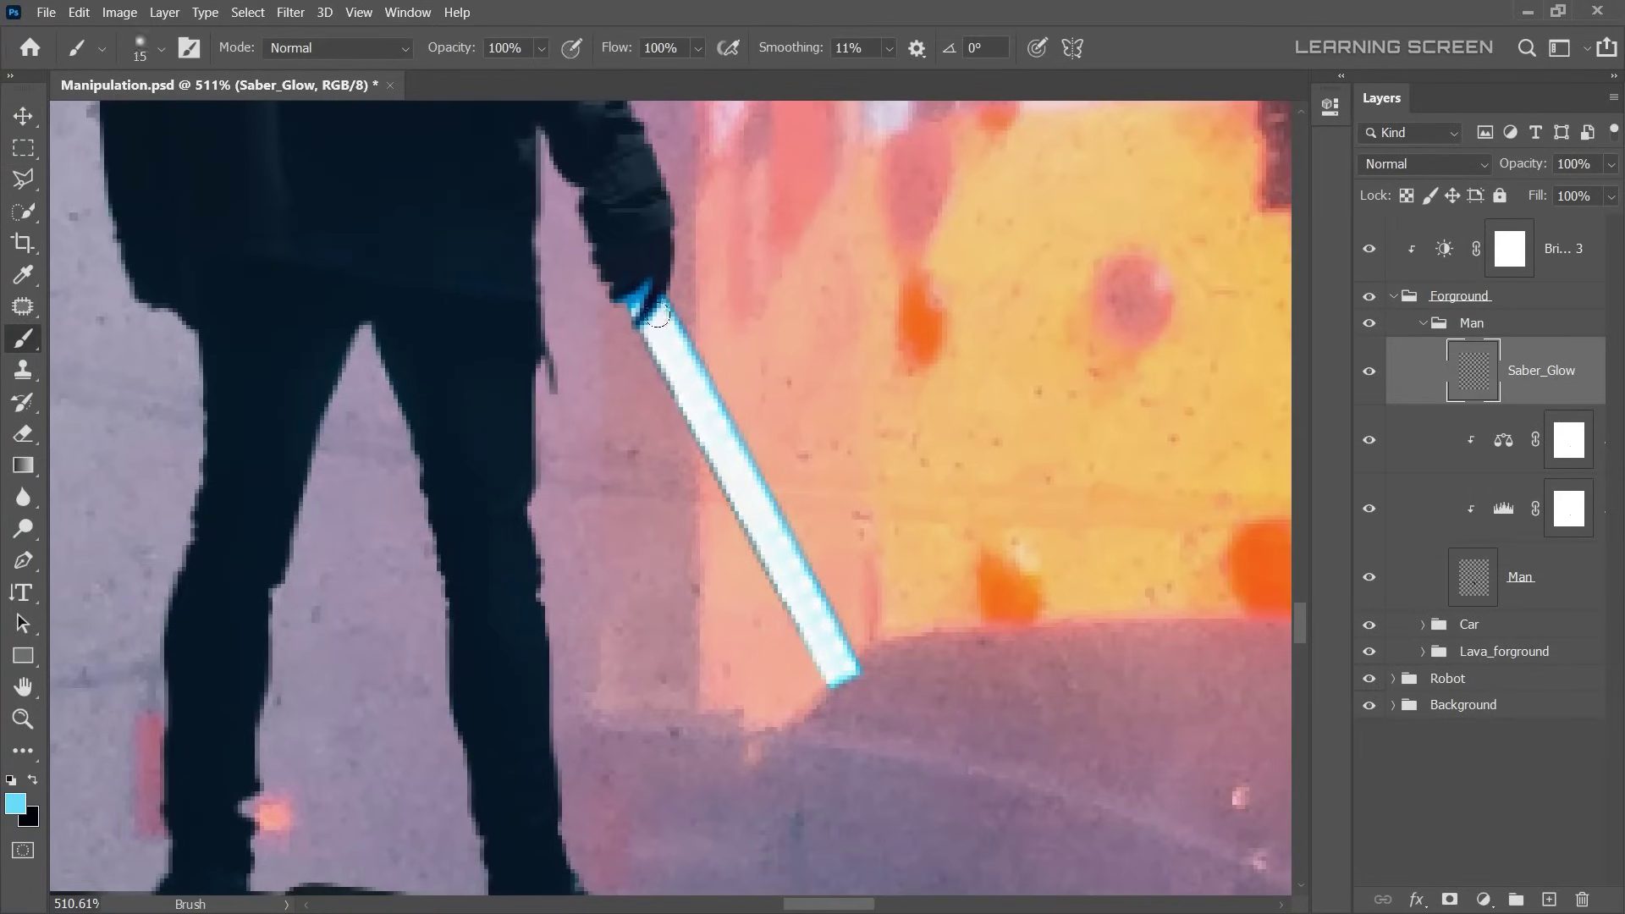
pyautogui.press(']')
pyautogui.moveTo(657, 315); pyautogui.dragTo(847, 677)
pyautogui.click(1425, 163)
pyautogui.click(1396, 370)
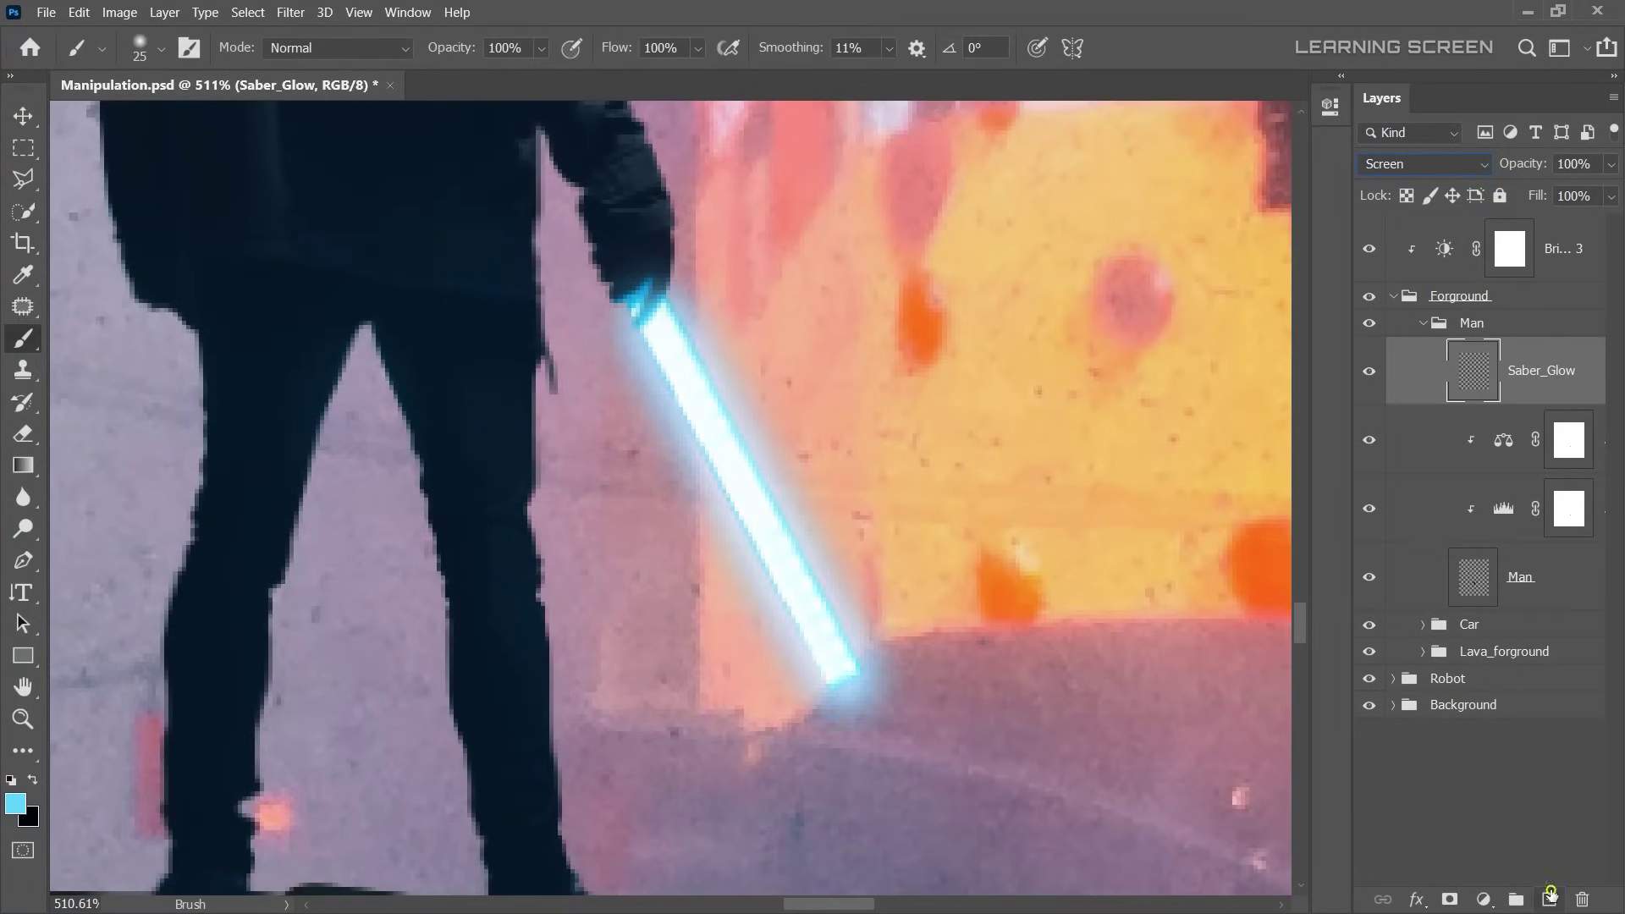
# - Add a More_glow layer painted light blue at 19% flow in Color Dodge mode
pyautogui.click(1550, 895)
pyautogui.doubleClick(1540, 370)
pyautogui.write('More_glow')
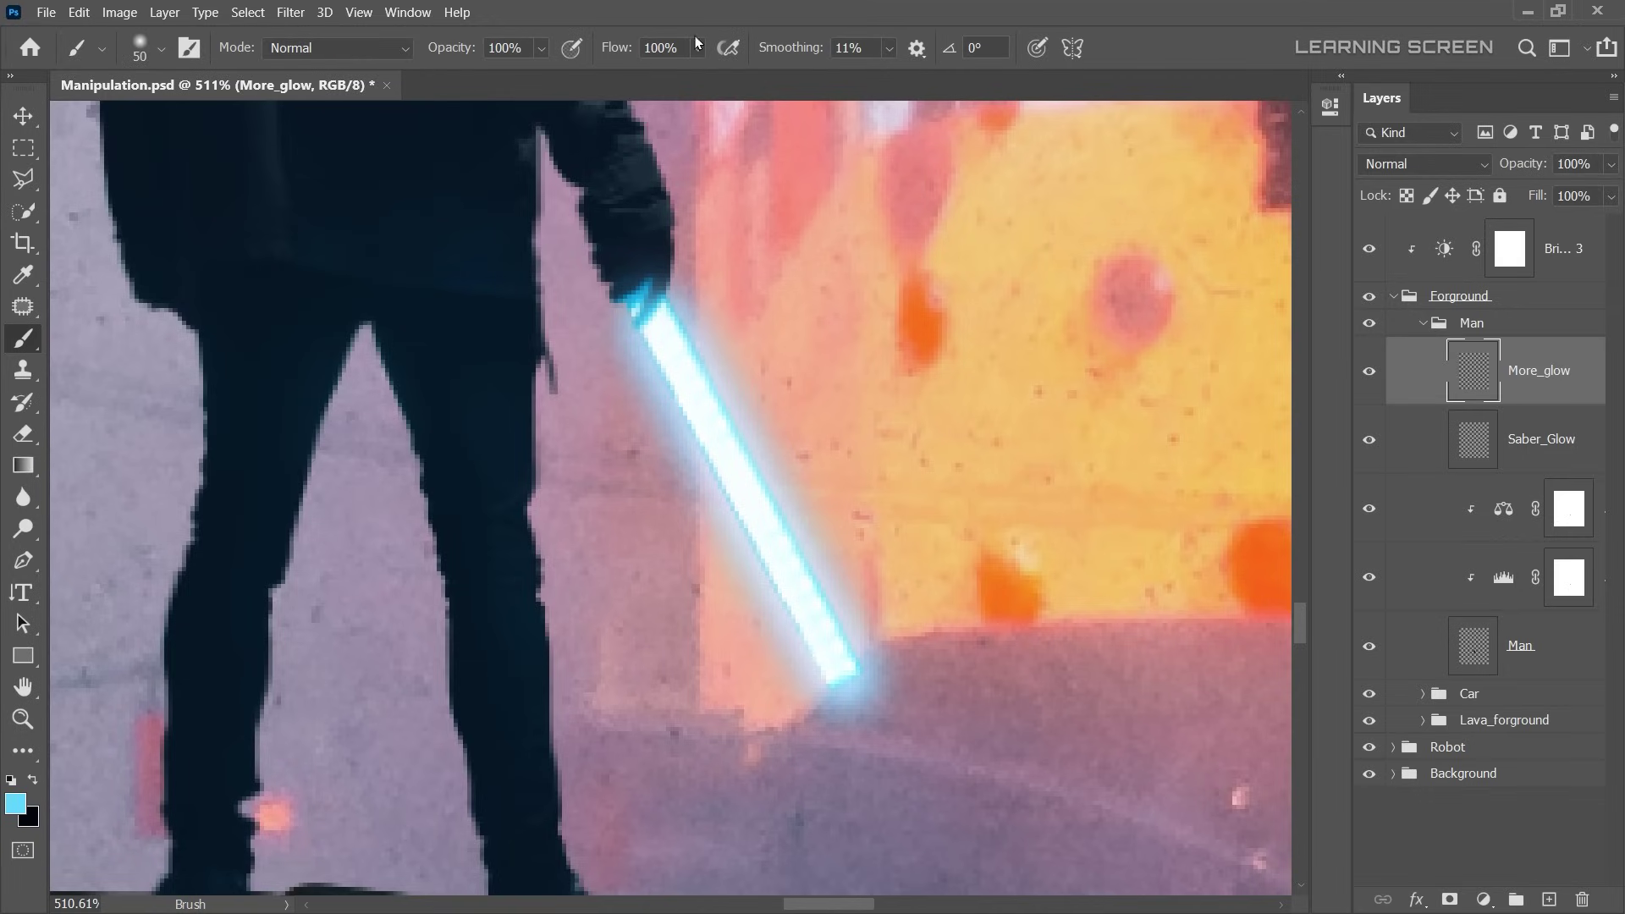
pyautogui.moveTo(697, 47); pyautogui.dragTo(652, 72)
pyautogui.click(16, 802)
pyautogui.click(540, 515)
pyautogui.click(1426, 164)
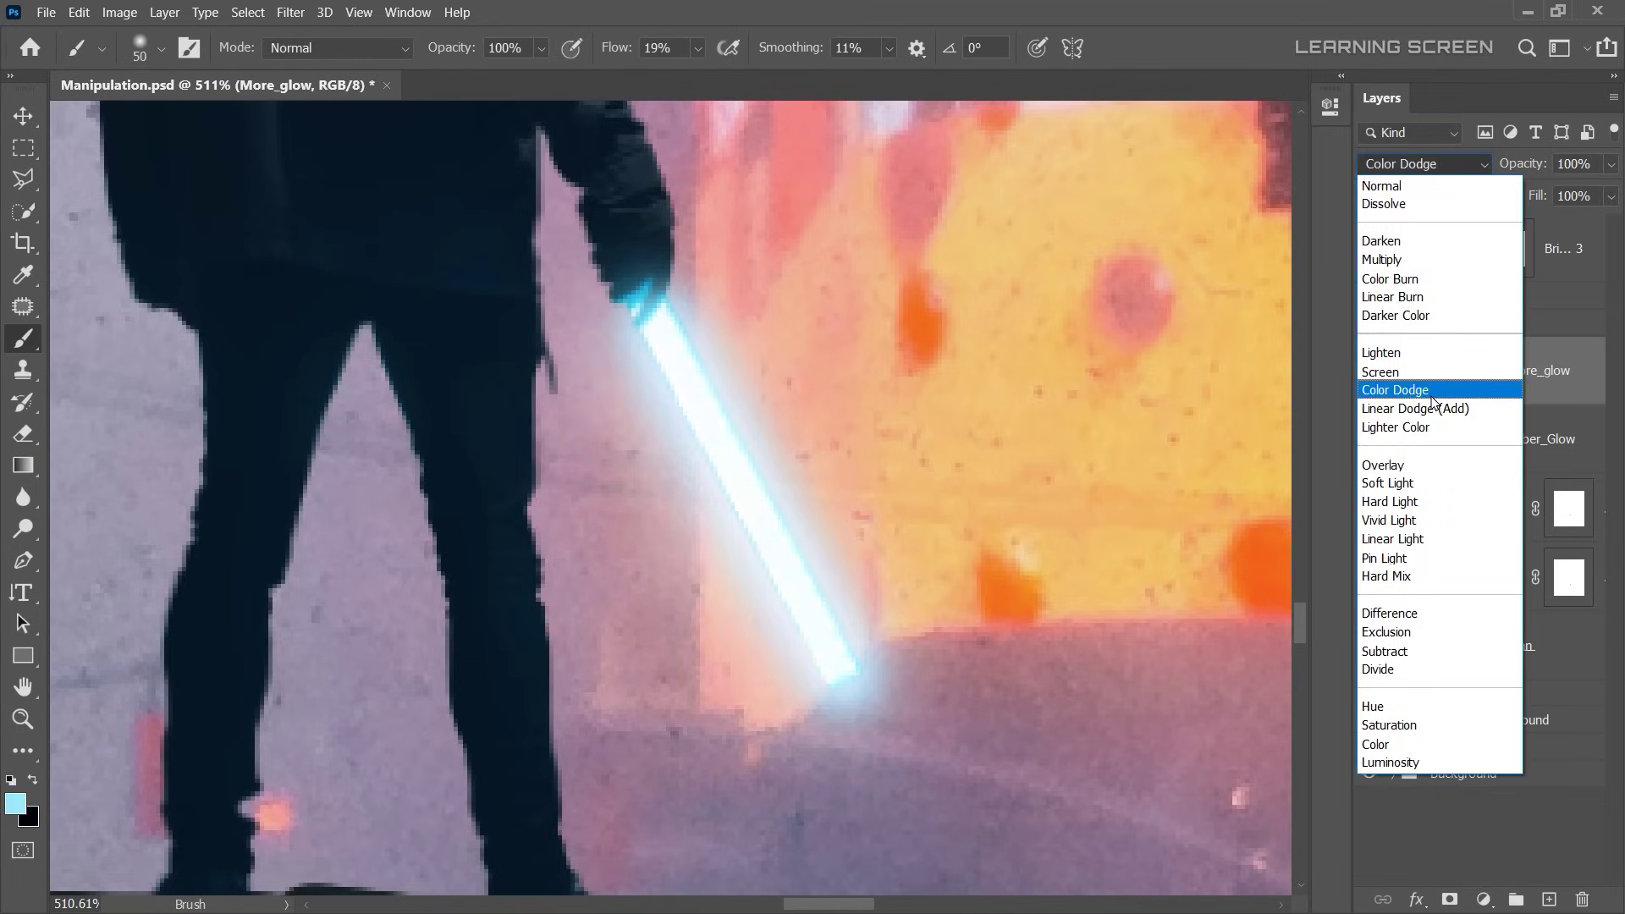
pyautogui.click(1432, 390)
pyautogui.press('v')
pyautogui.scroll(-10, 874, 615)
pyautogui.hotkey('ctrl', '0')
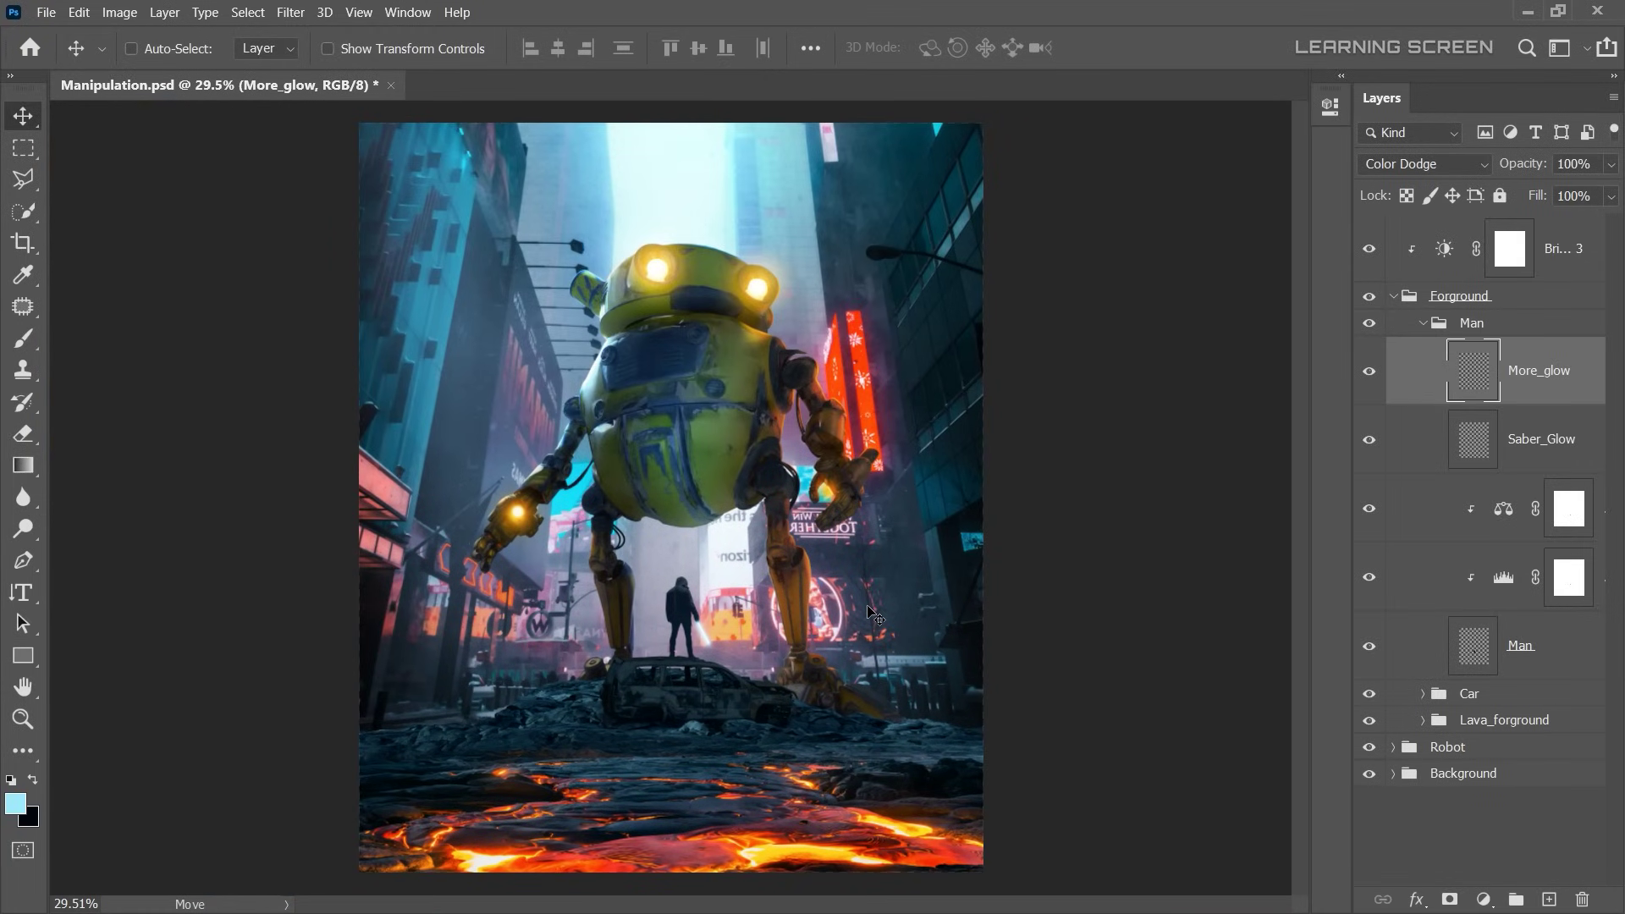
pyautogui.scroll(2, 874, 615)
# - Expand the Lava_forground group and select the Debris layer mask
pyautogui.click(1422, 323)
pyautogui.click(1439, 377)
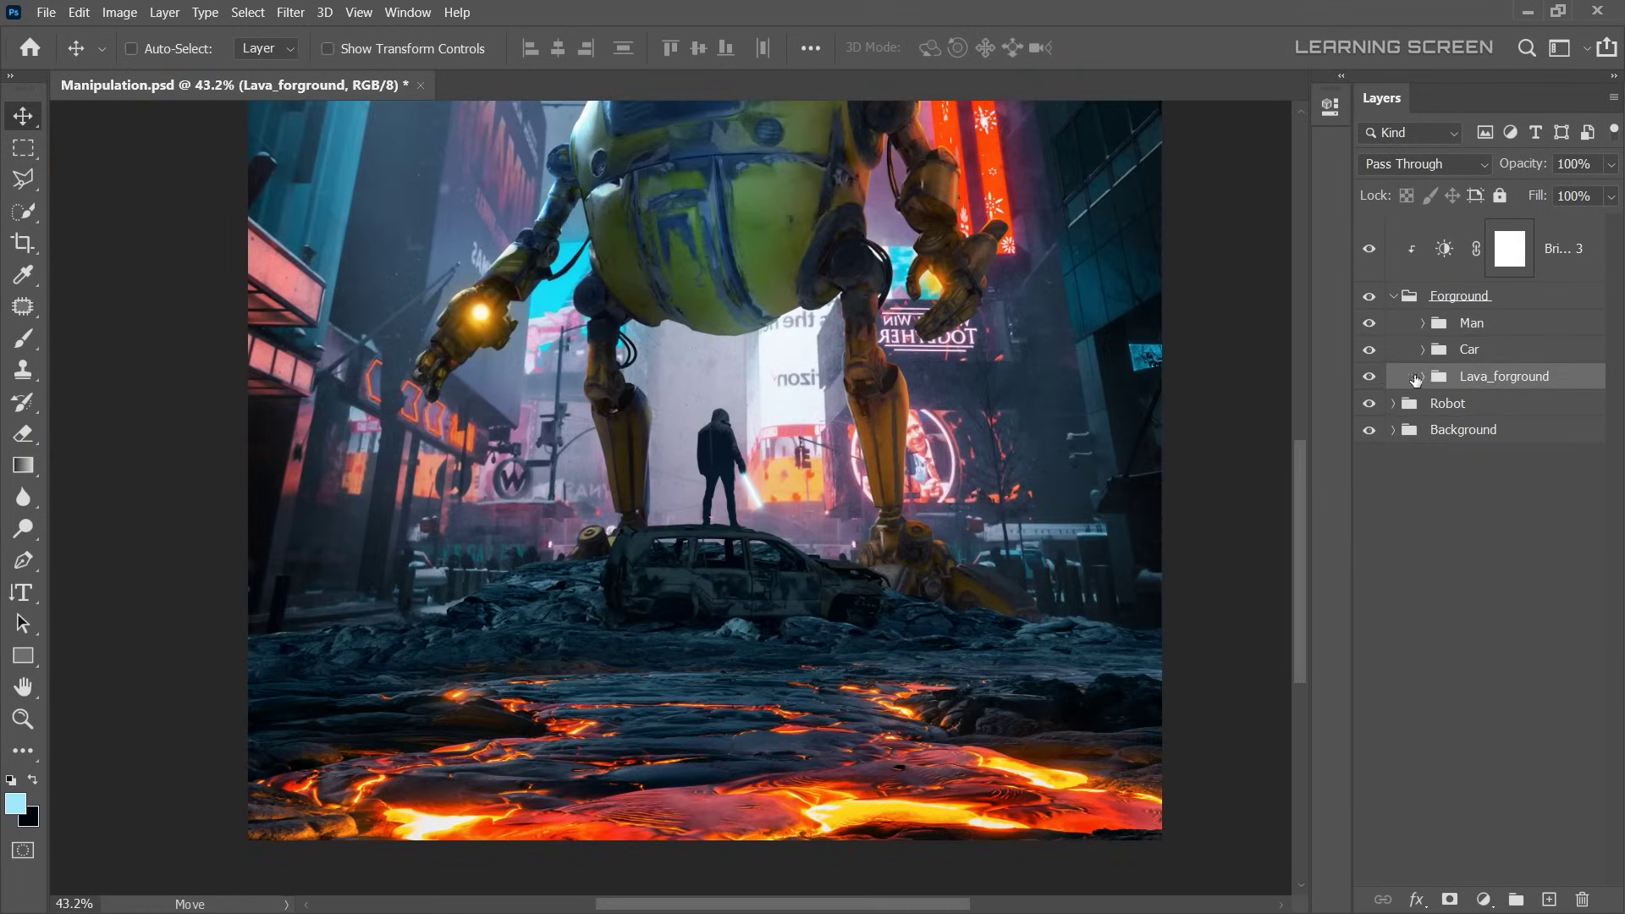
pyautogui.click(1539, 798)
pyautogui.scroll(5, 780, 453)
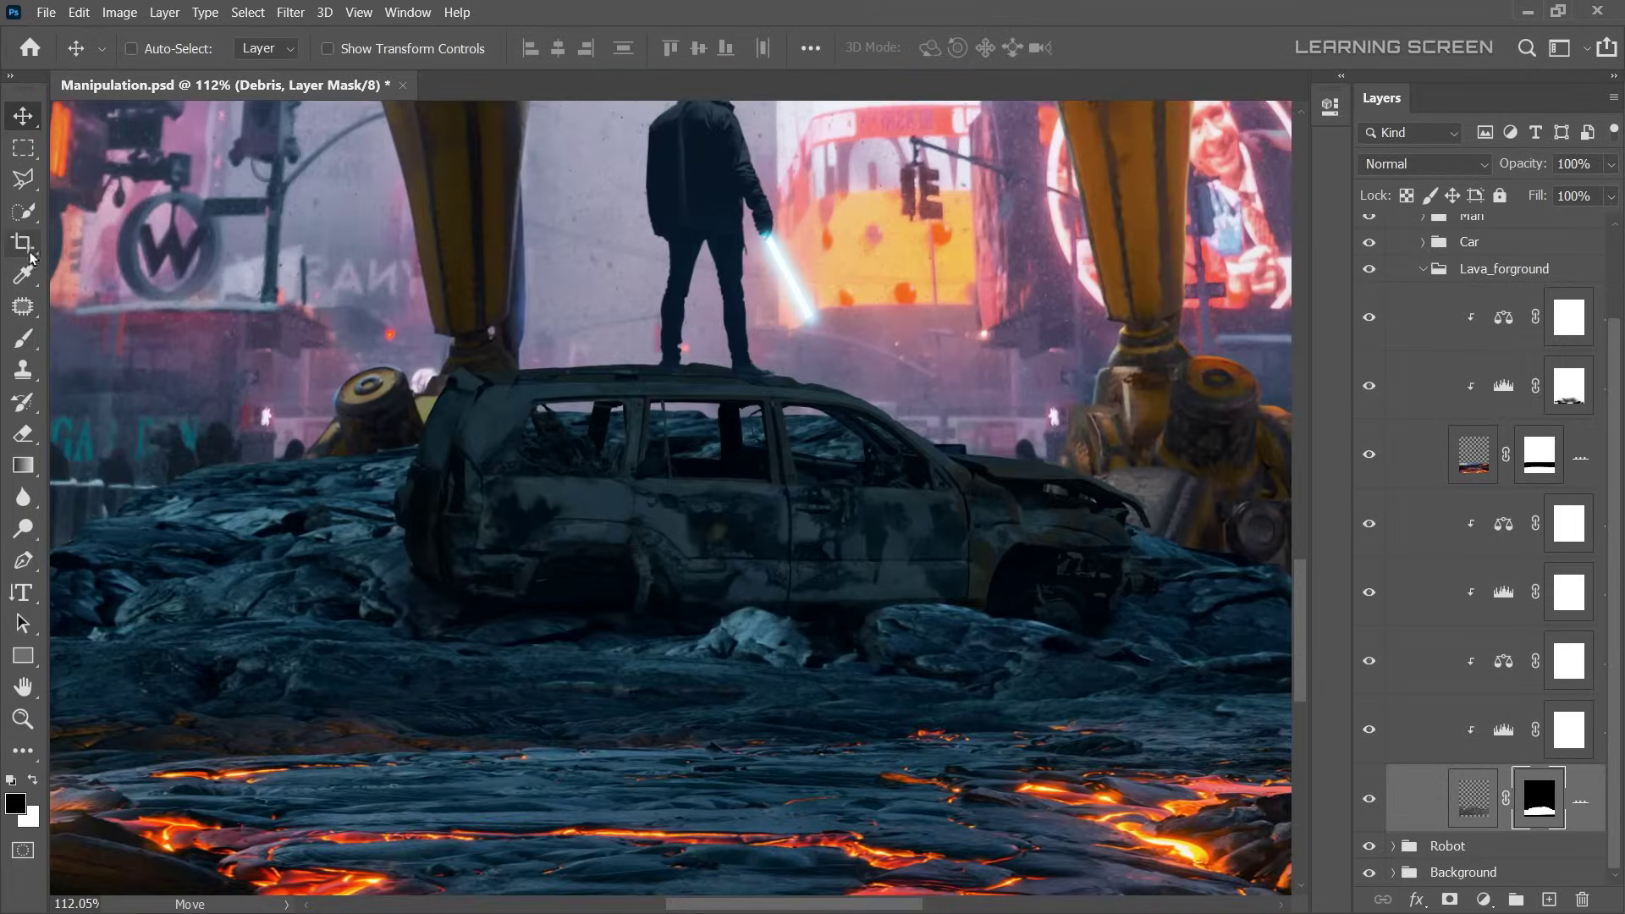
# - Lasso the rubble around the car and robot foot, deselect, and hide the Debris layer
pyautogui.press('l')
pyautogui.scroll(3, 254, 508)
pyautogui.moveTo(460, 478); pyautogui.dragTo(494, 471)
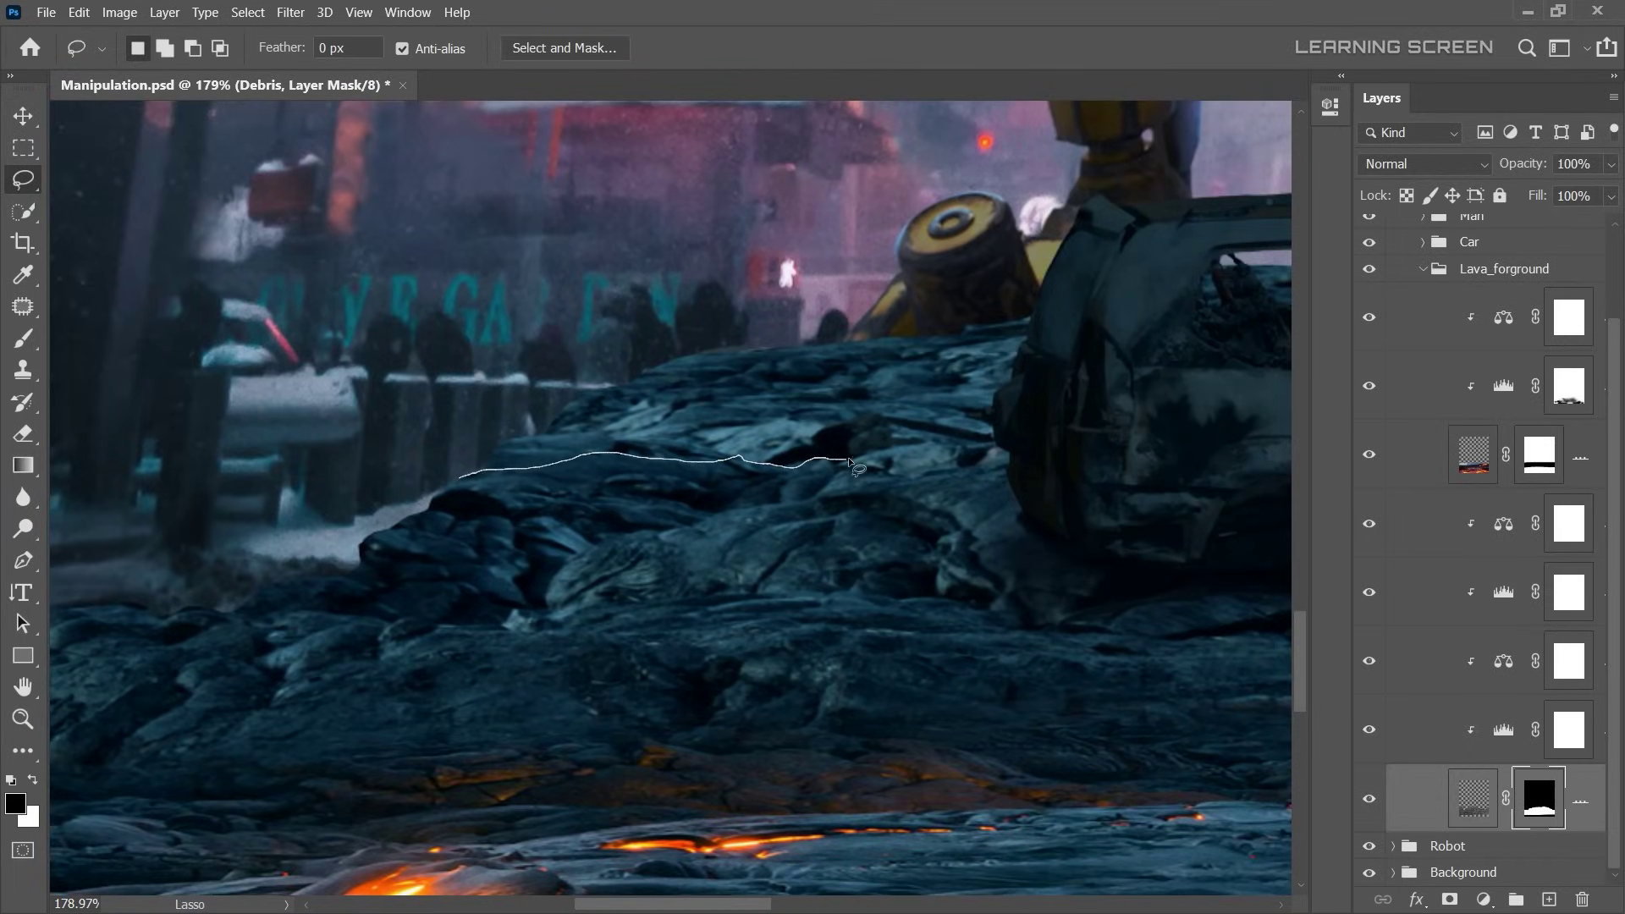
pyautogui.moveTo(977, 393); pyautogui.dragTo(795, 436)
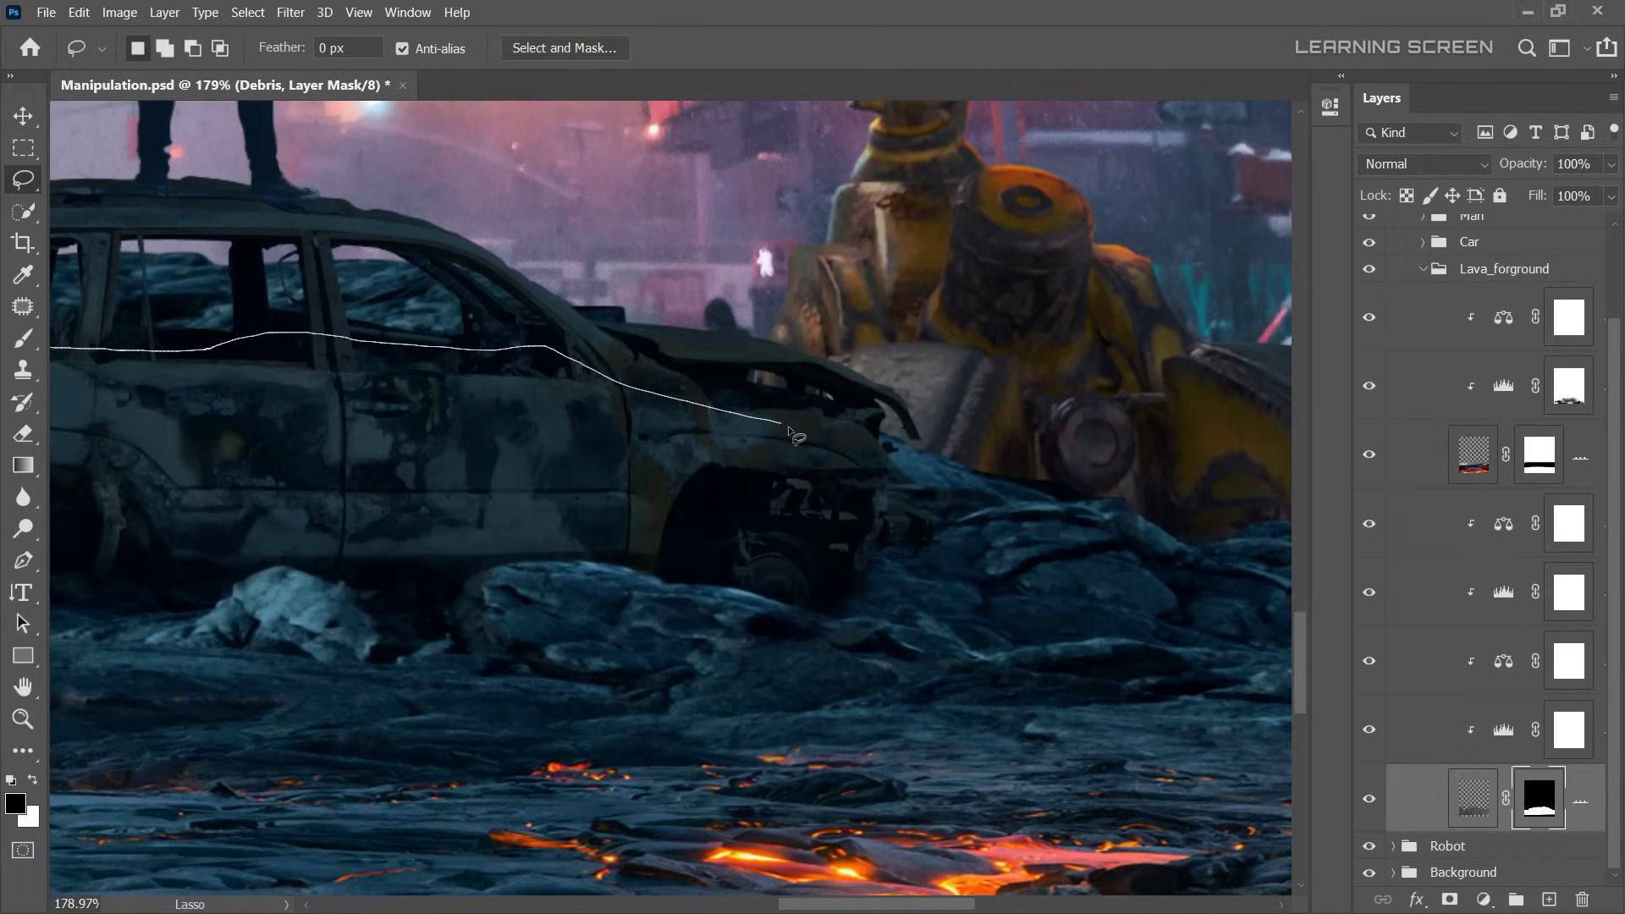
pyautogui.scroll(-6, 1034, 499)
pyautogui.moveTo(1034, 499); pyautogui.dragTo(209, 378)
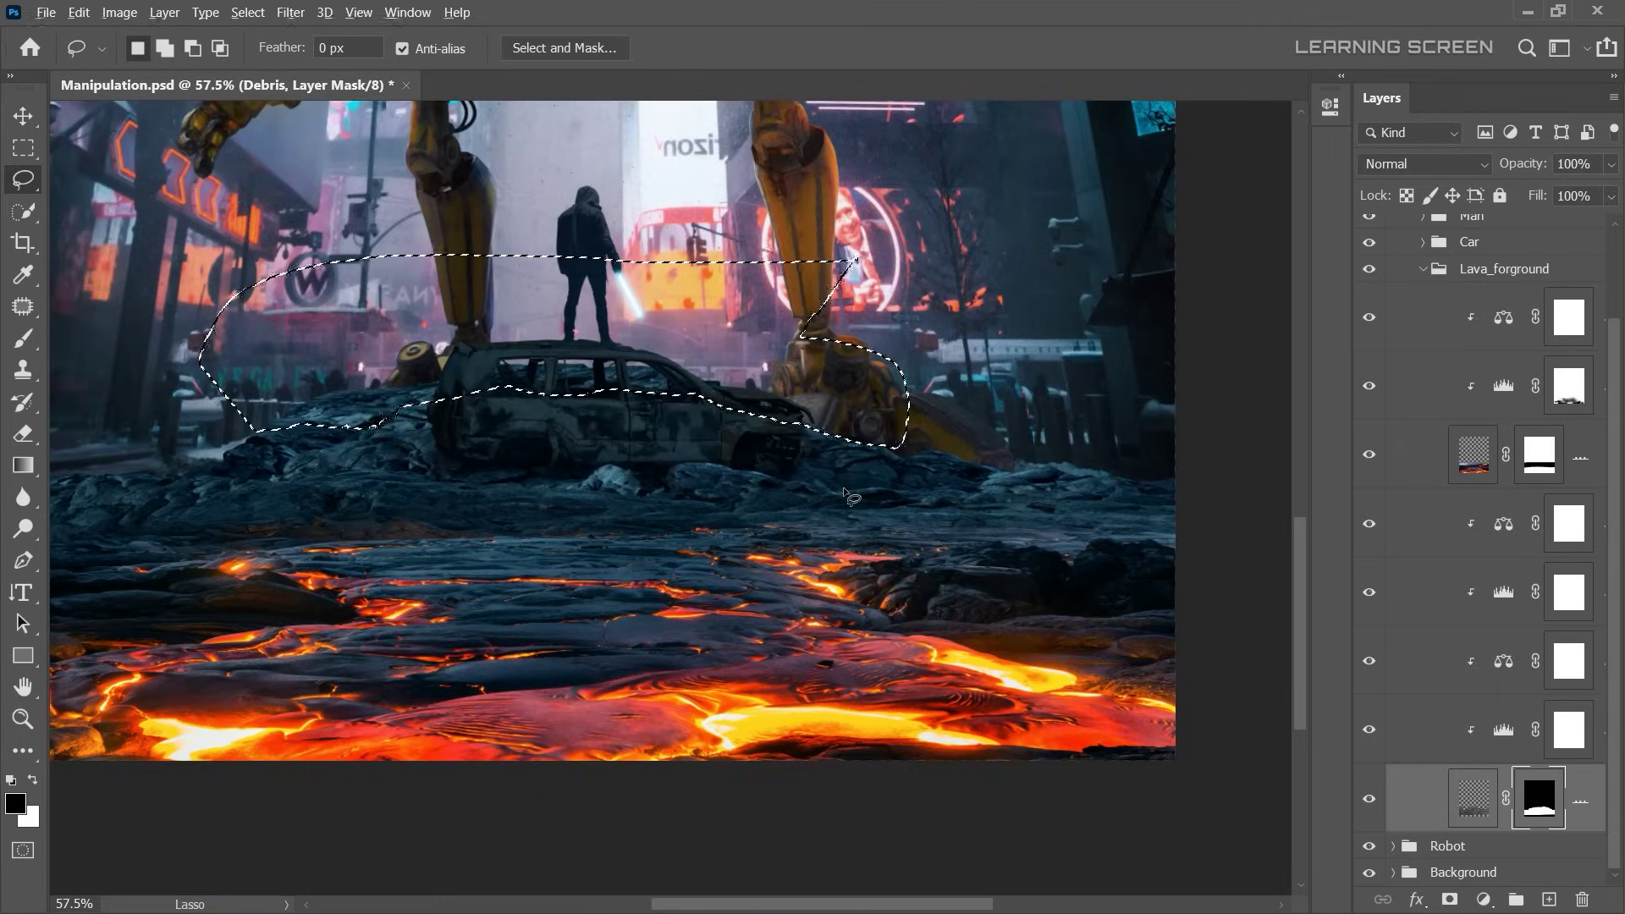
pyautogui.hotkey('ctrl', 'd')
pyautogui.press('v')
pyautogui.hotkey('ctrl', '0')
pyautogui.click(1368, 798)
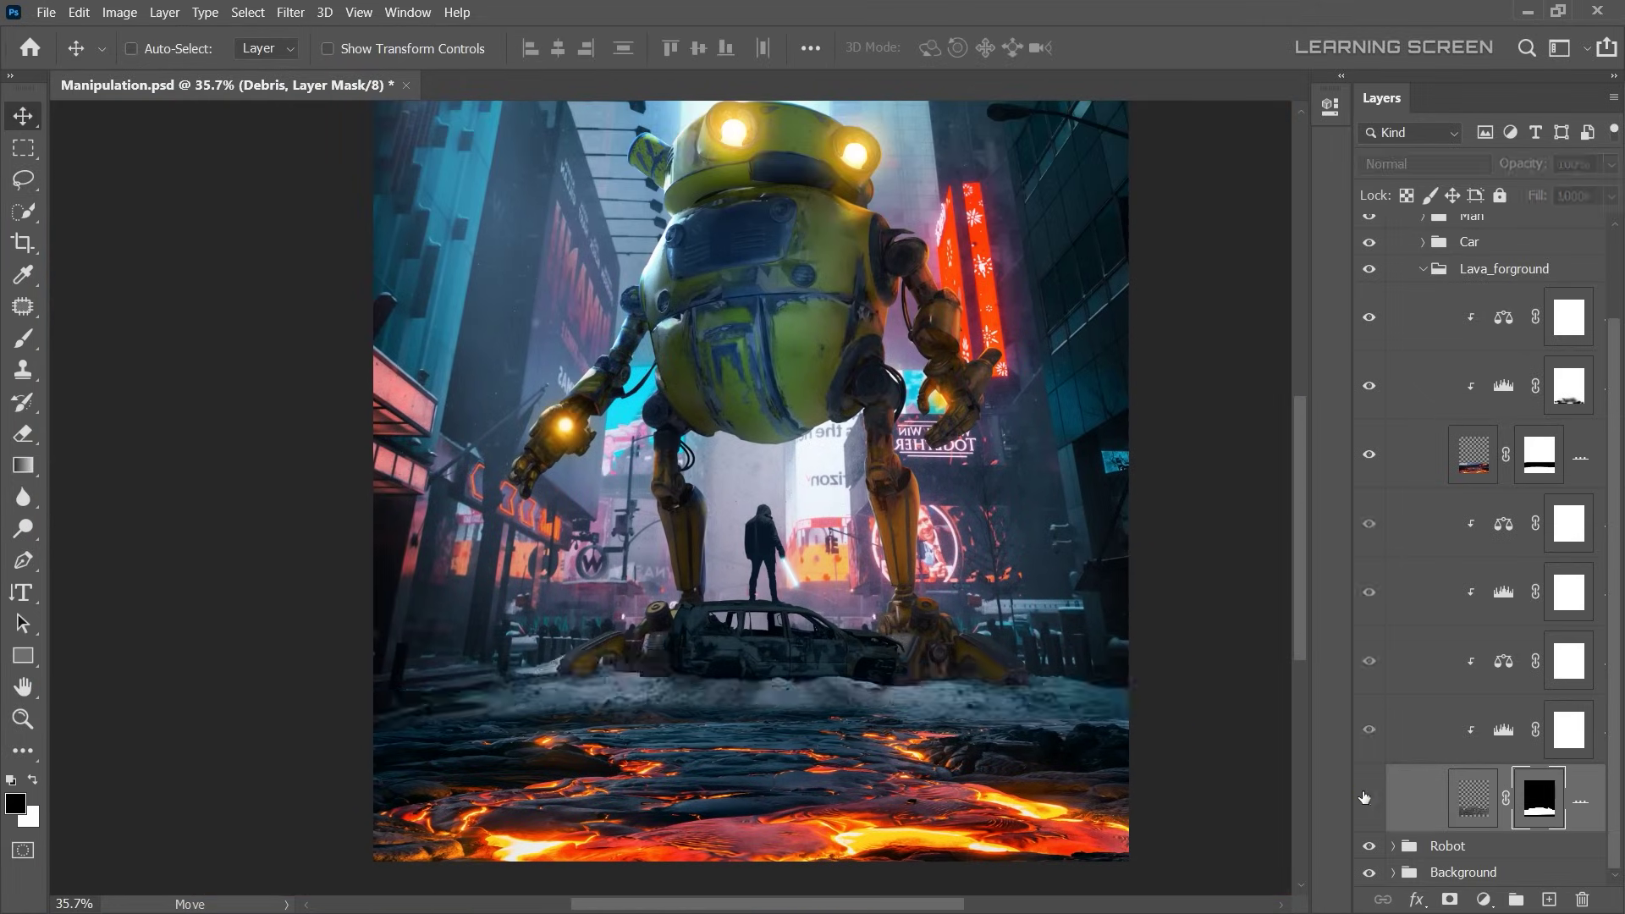
pyautogui.click(1422, 268)
# - Open the Flames image and select all of it
pyautogui.click(1392, 296)
pyautogui.click(46, 12)
pyautogui.click(76, 54)
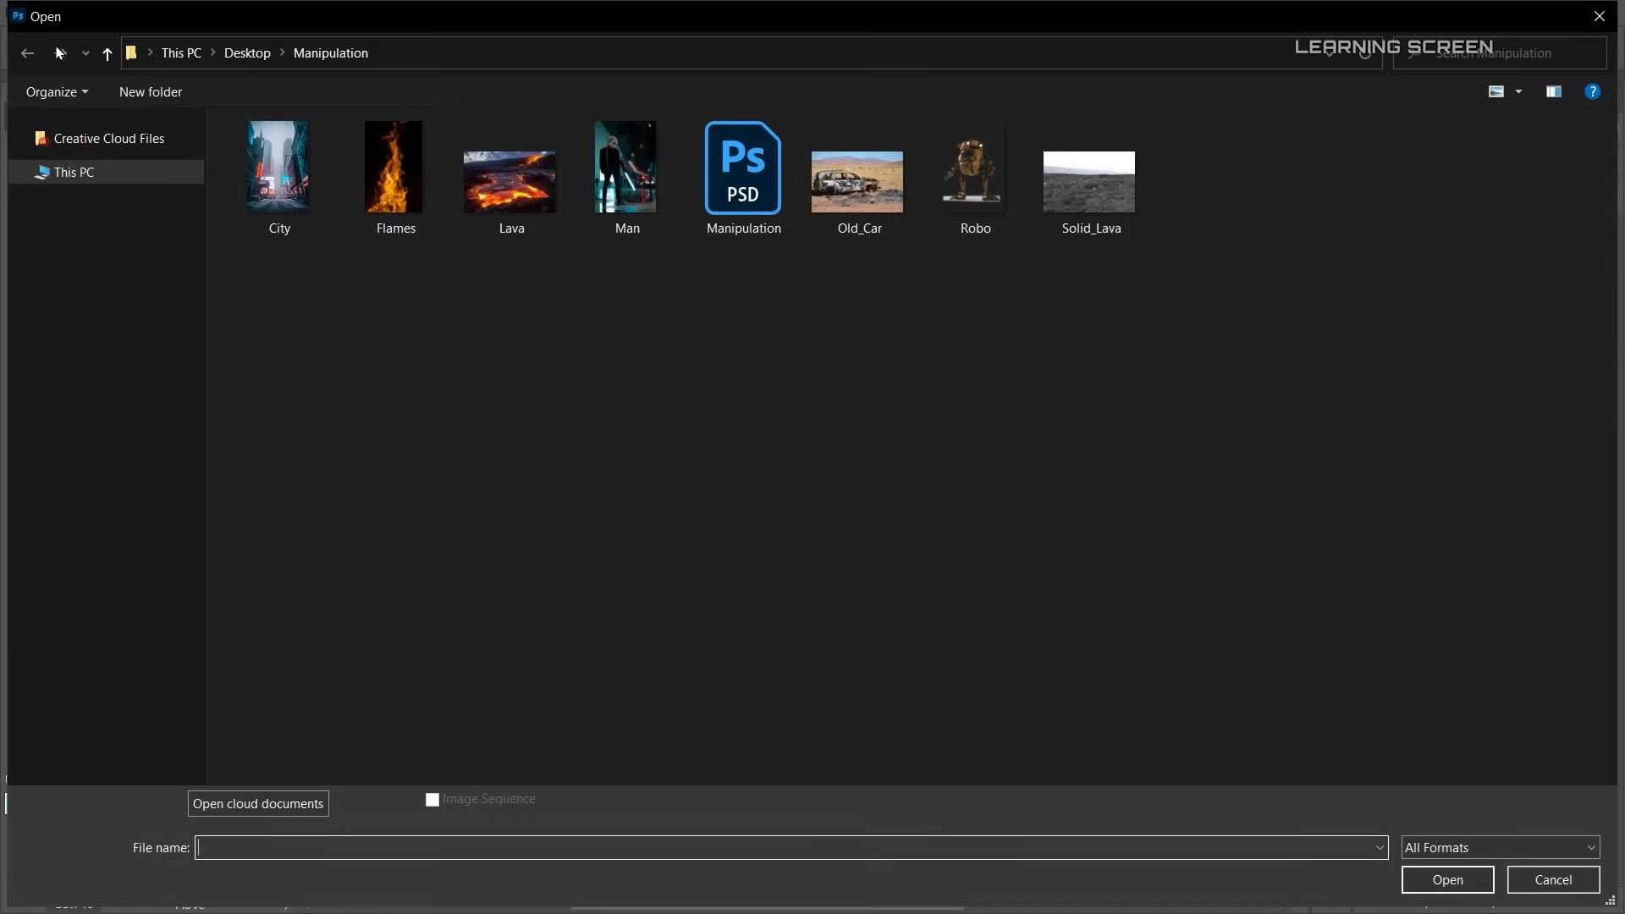
pyautogui.doubleClick(391, 163)
pyautogui.hotkey('ctrl', 'a')
# - Paste the flames into a new Fire1 layer above the Robot group in Manipulation
pyautogui.click(318, 89)
pyautogui.click(1447, 322)
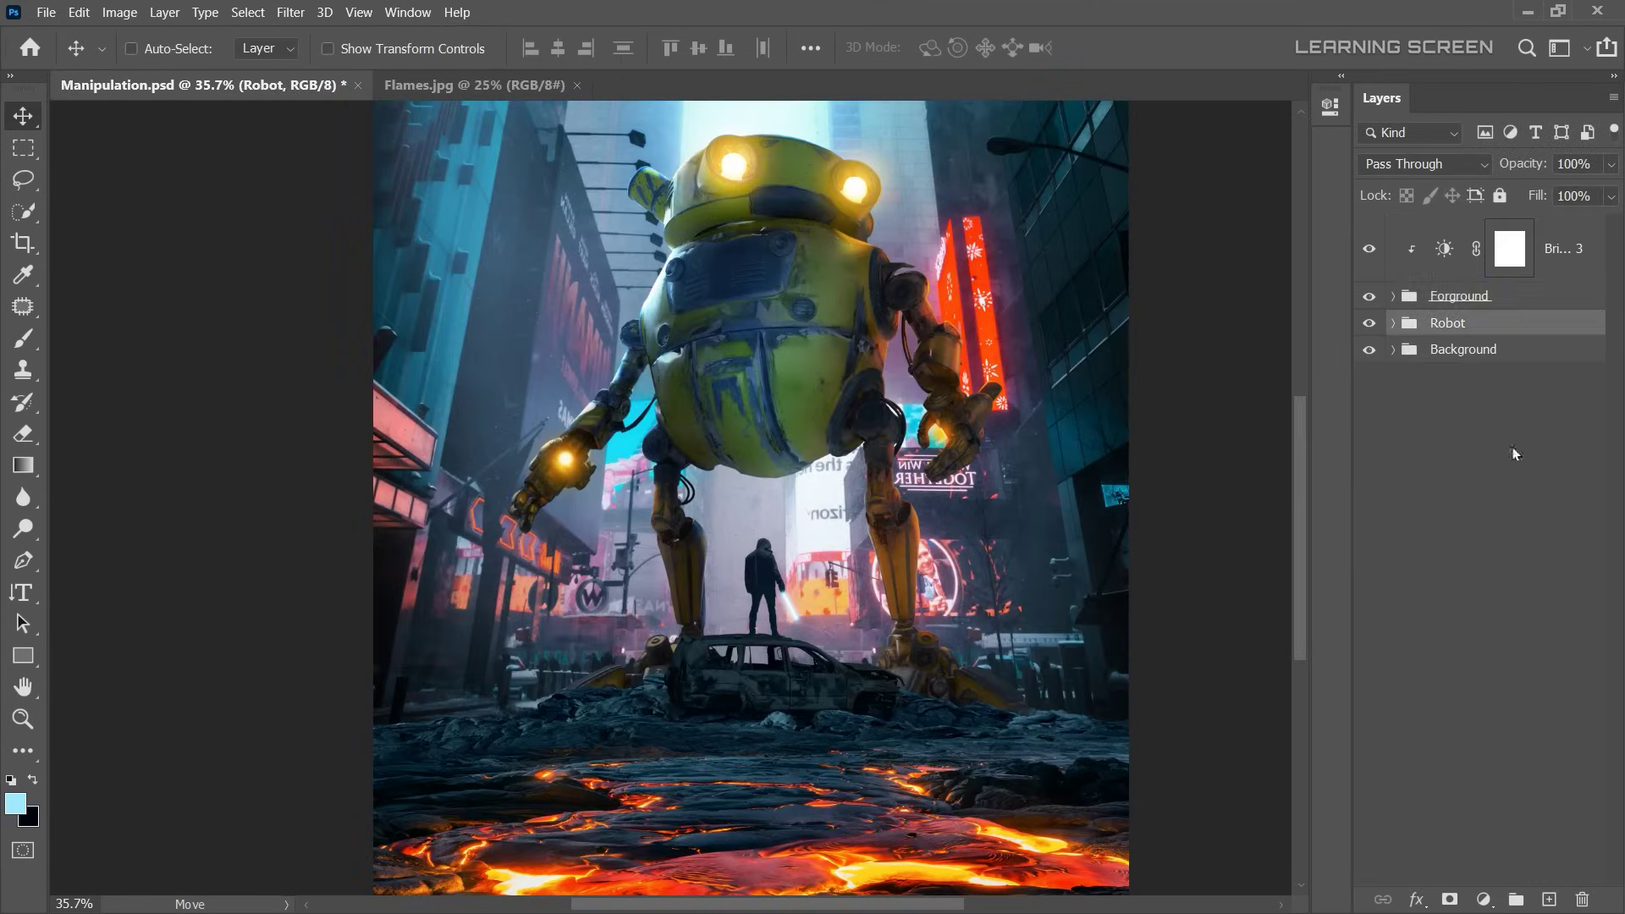
pyautogui.click(1548, 900)
pyautogui.doubleClick(1473, 344)
pyautogui.write('Fire1')
pyautogui.hotkey('ctrl', 'v')
# - Scale and slant the flames so they sit behind the wrecked car
pyautogui.hotkey('ctrl', 't')
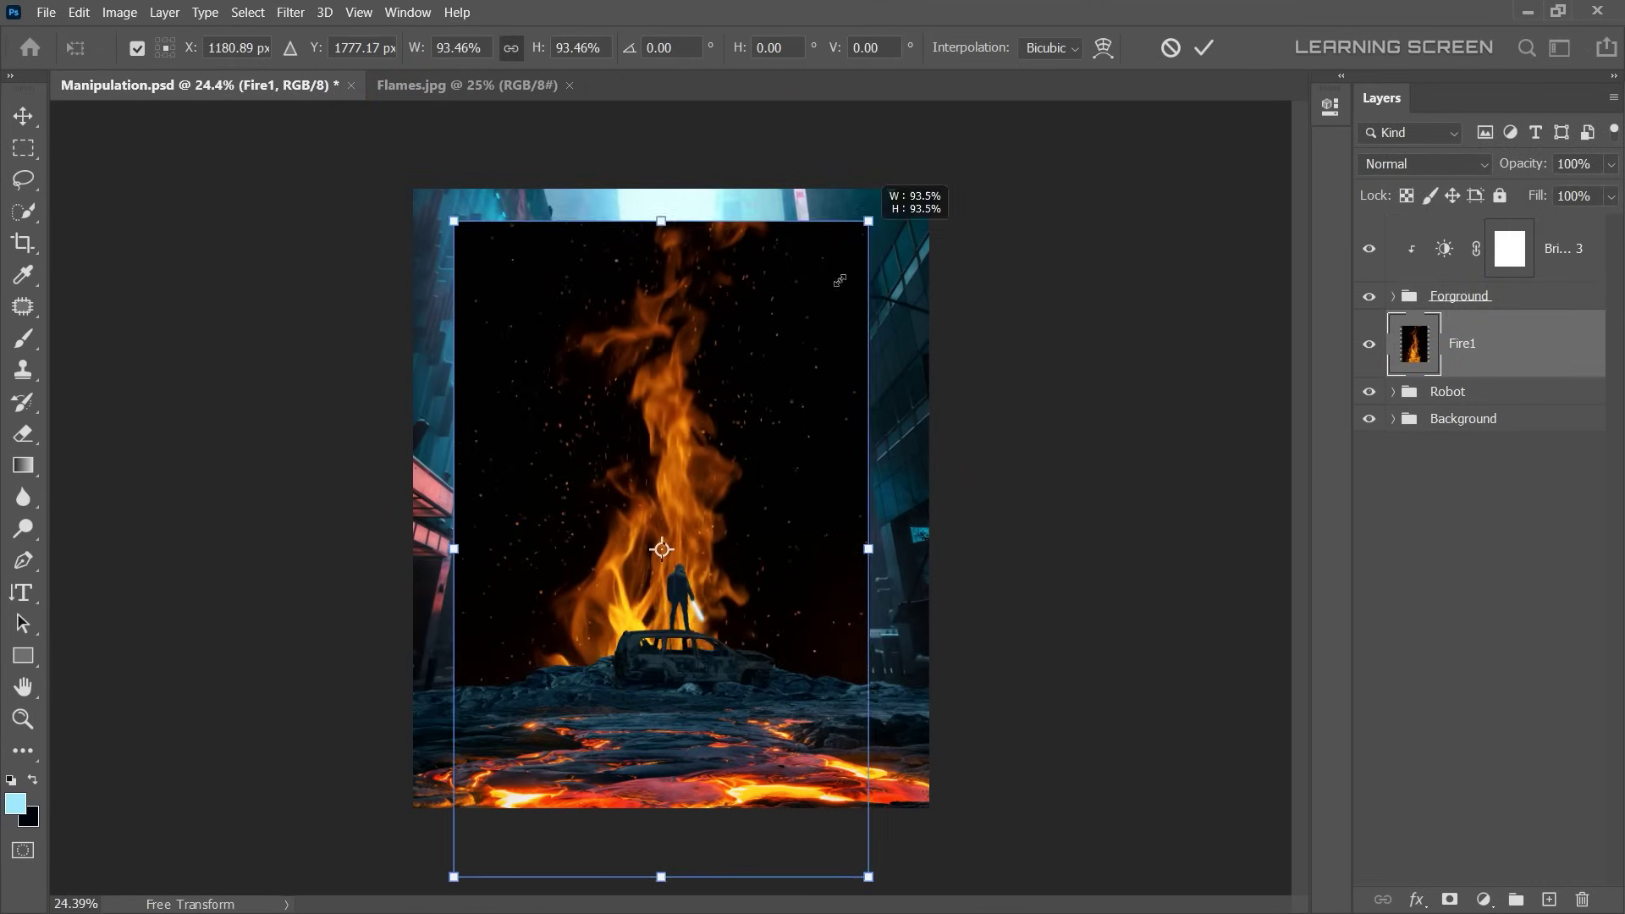
pyautogui.moveTo(863, 225)
pyautogui.mouseDown()
pyautogui.moveTo(544, 598)
pyautogui.moveTo(738, 557)
pyautogui.mouseUp()
pyautogui.scroll(3, 738, 556)
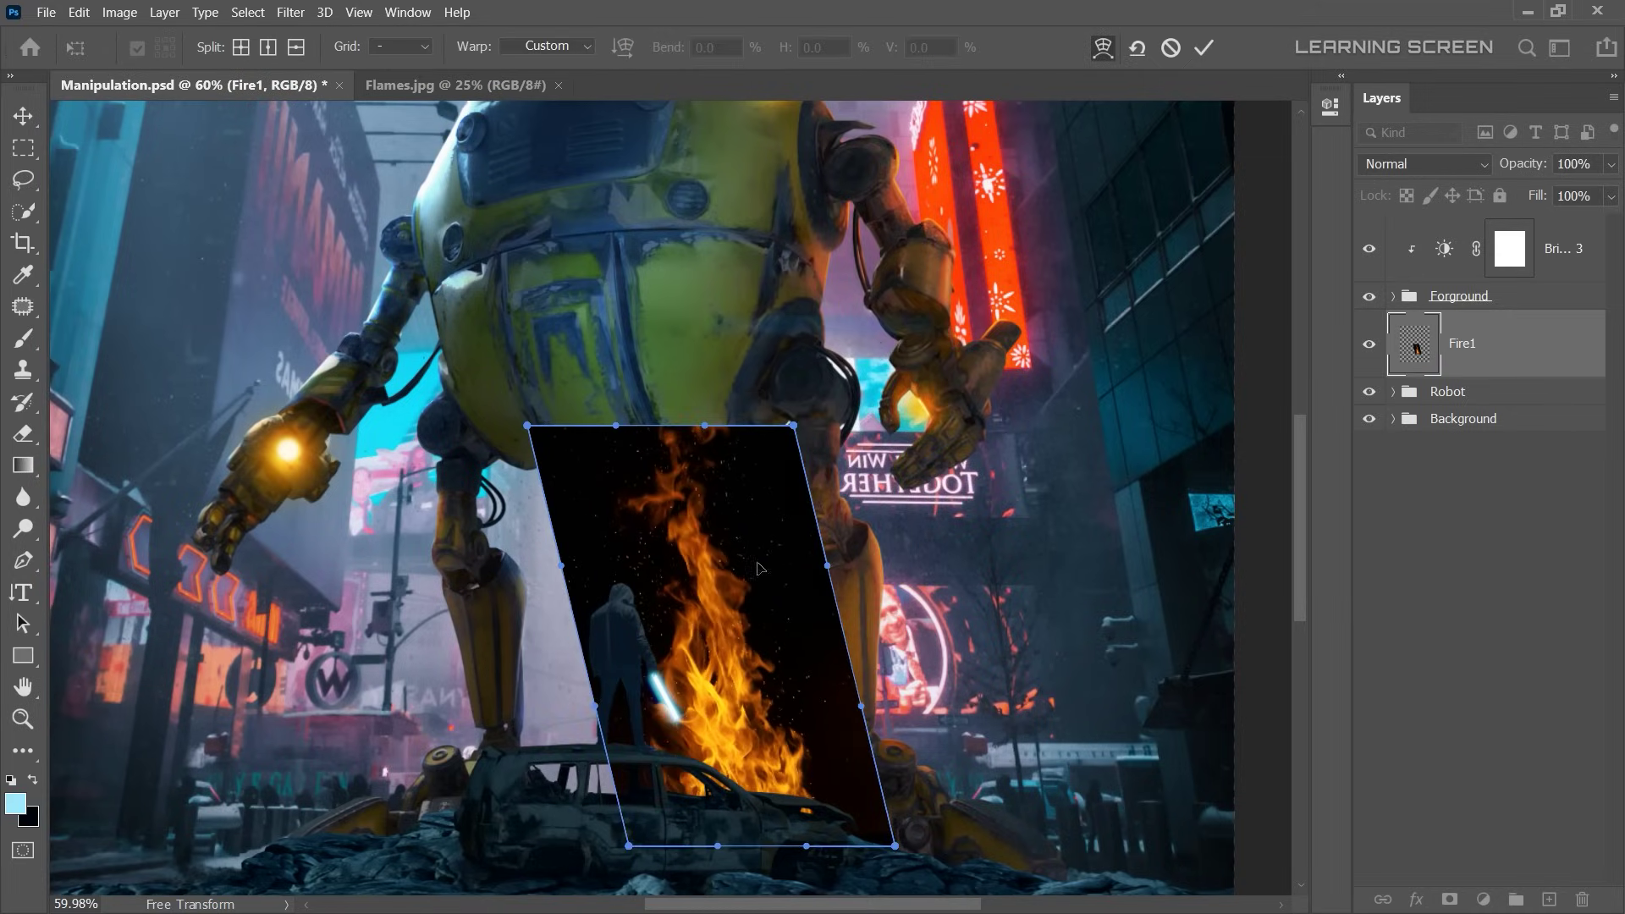
pyautogui.moveTo(885, 813); pyautogui.dragTo(1012, 846)
pyautogui.rightClick(724, 576)
pyautogui.click(789, 201)
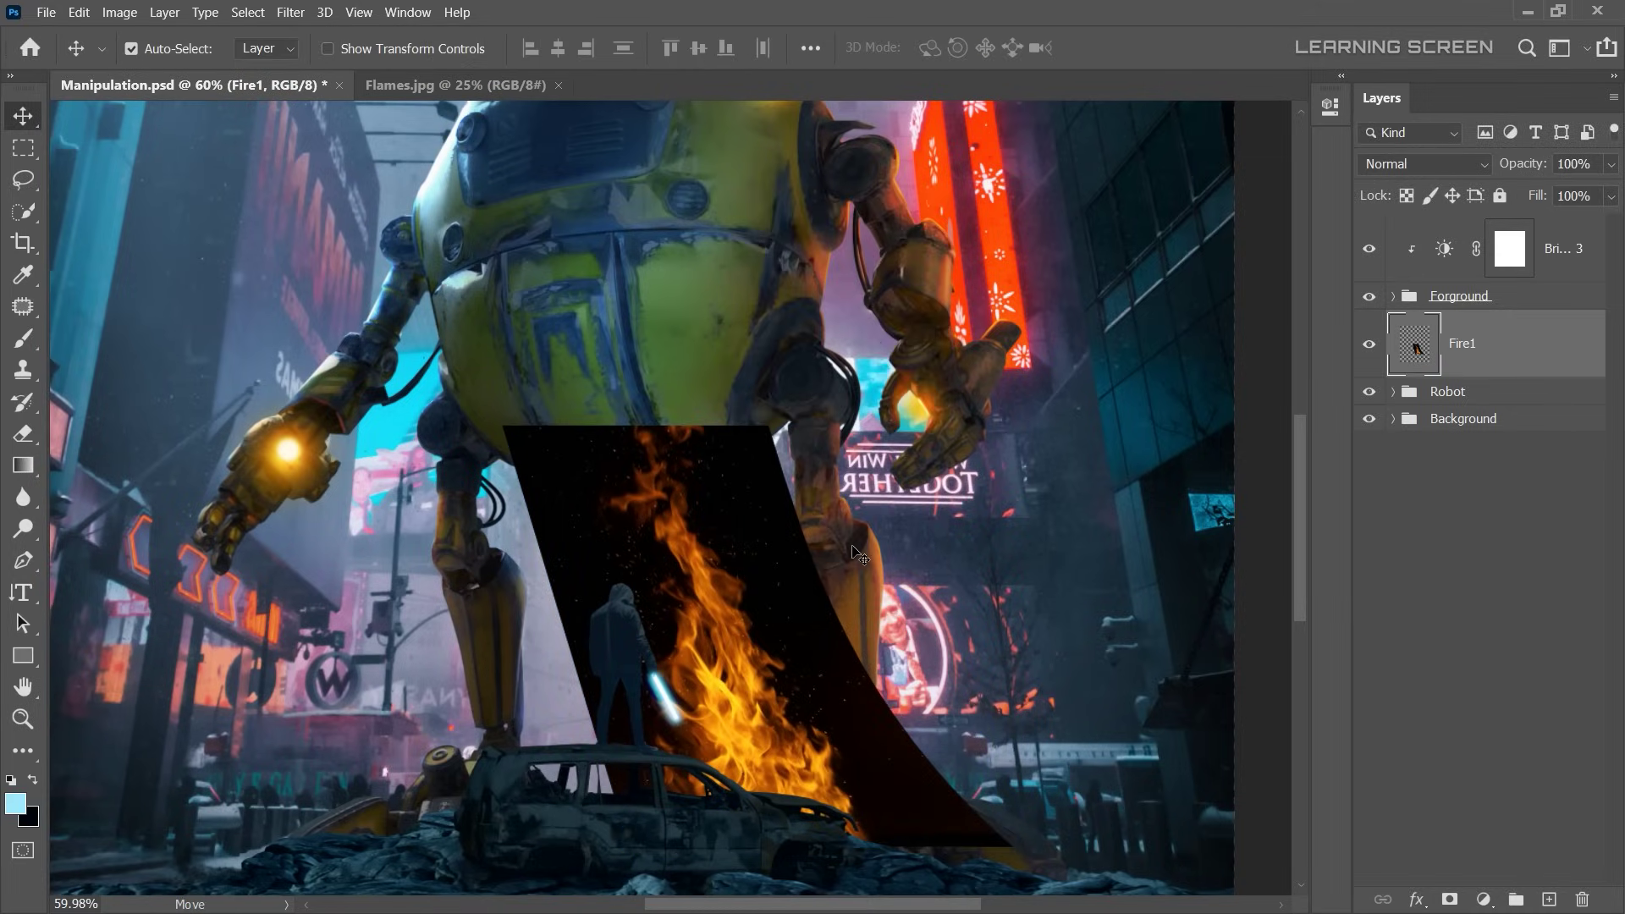
pyautogui.moveTo(692, 425)
pyautogui.mouseDown()
pyautogui.moveTo(734, 720)
pyautogui.moveTo(628, 709)
pyautogui.mouseUp()
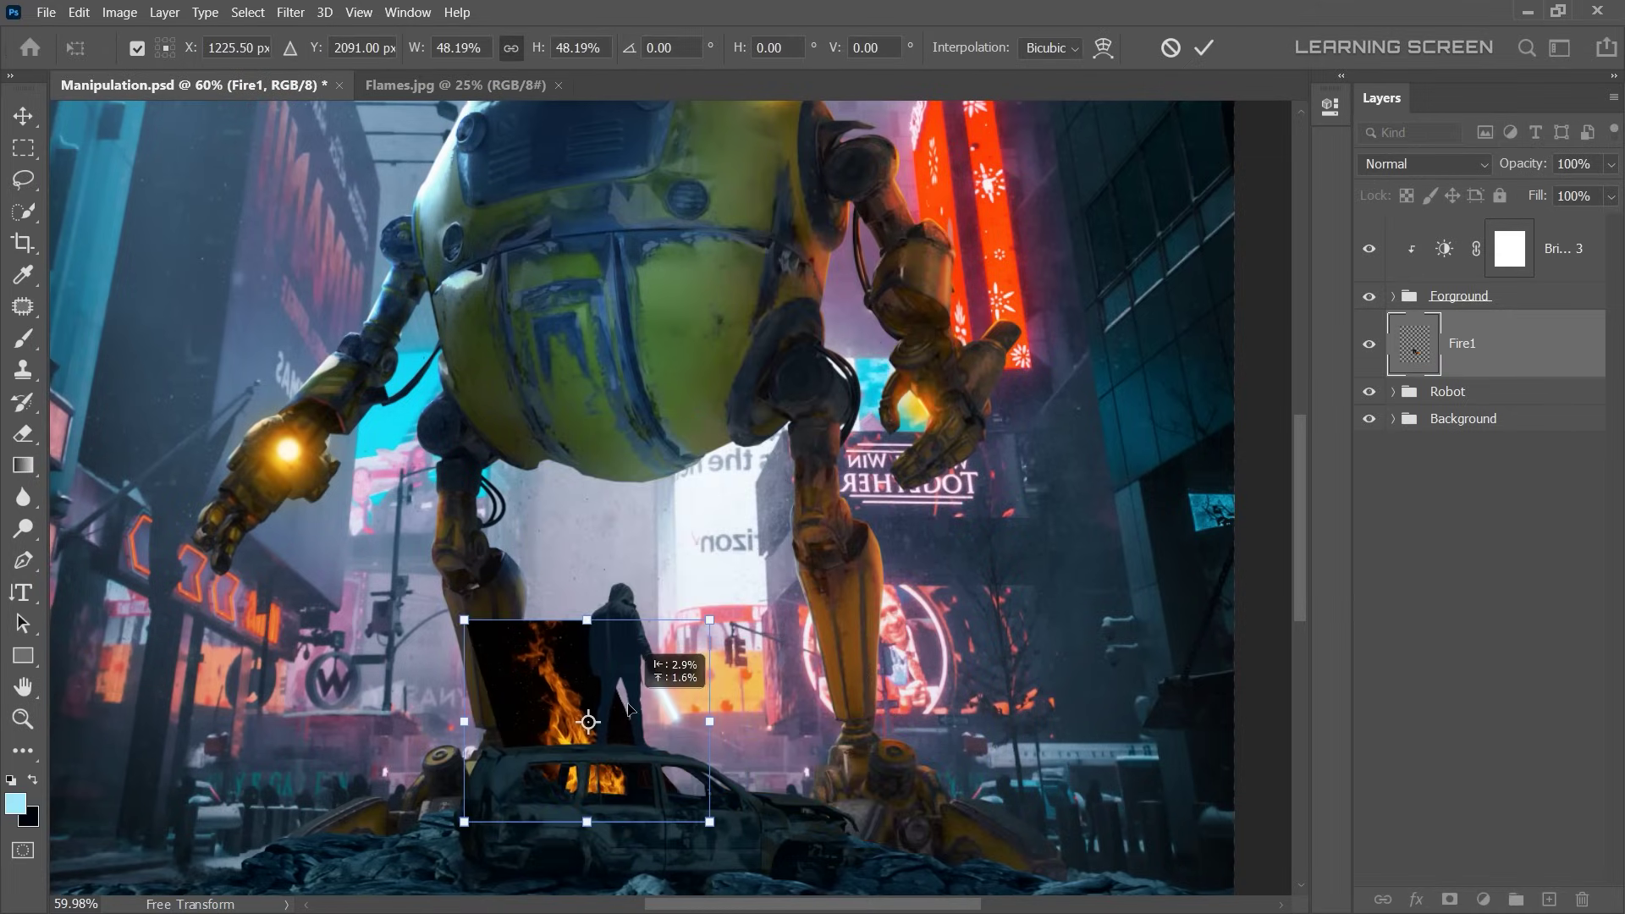
pyautogui.click(1201, 49)
# - Blend the flames in Screen mode and erase their stray edges
pyautogui.click(1426, 163)
pyautogui.click(1388, 366)
pyautogui.press('e')
pyautogui.scroll(5, 600, 672)
pyautogui.moveTo(630, 623); pyautogui.dragTo(837, 403)
# - Brighten the flames with Levels, setting white input to 163
pyautogui.click(119, 12)
pyautogui.click(364, 74)
pyautogui.moveTo(1185, 522); pyautogui.dragTo(1090, 525)
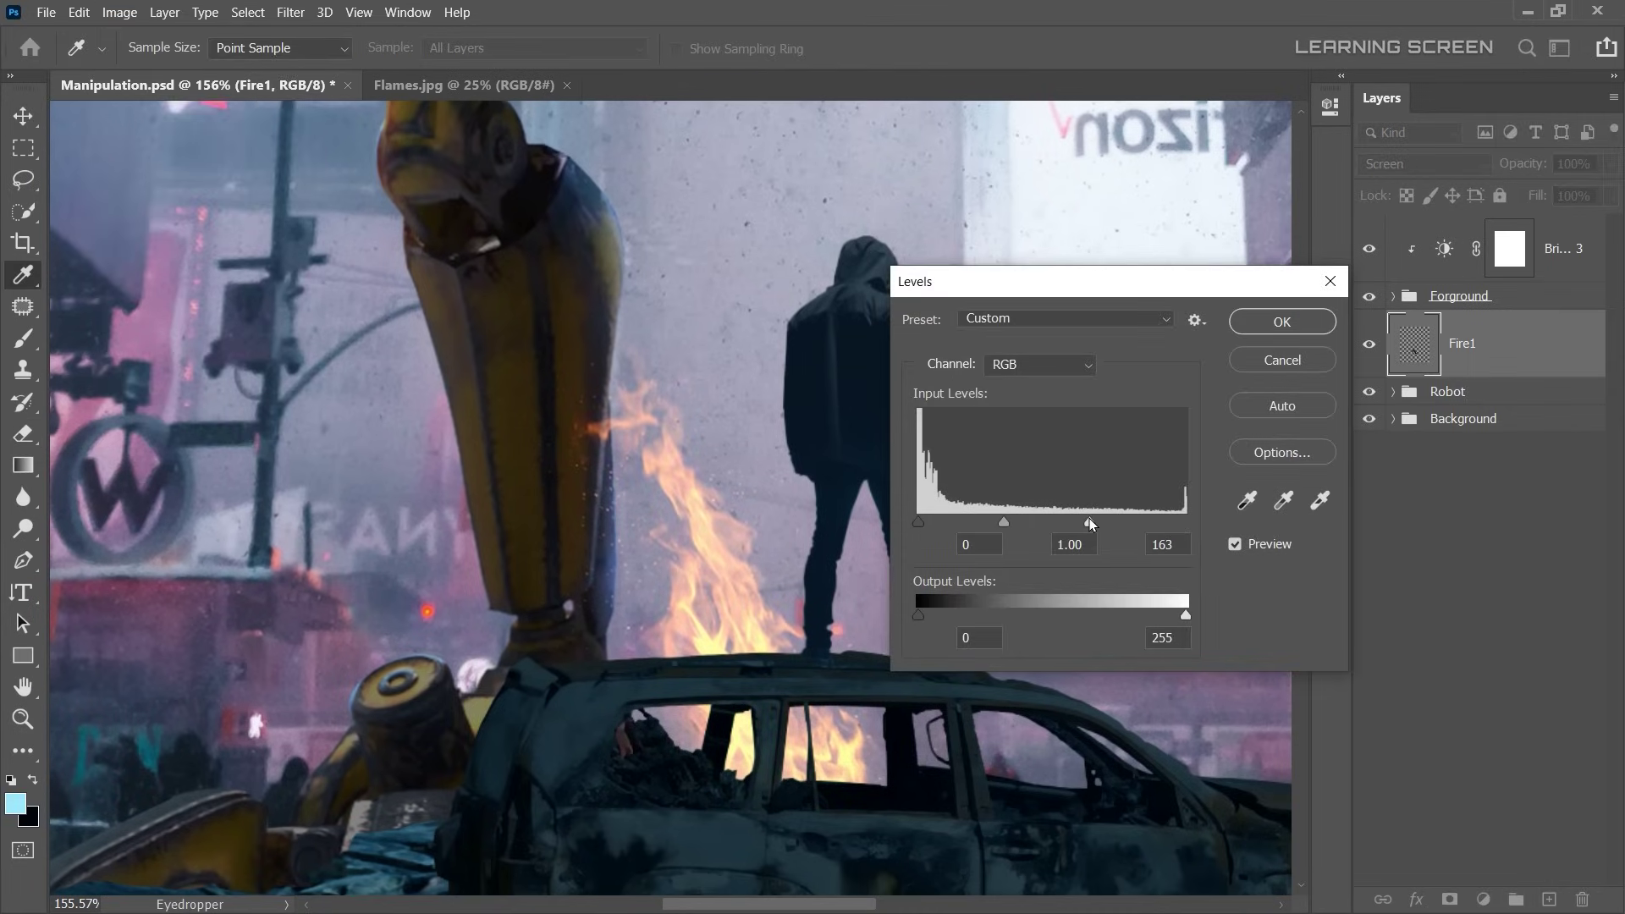
pyautogui.press('Return')
# - Duplicate Fire1 onto the car and skew the copy so its top slants left
pyautogui.scroll(-3, 468, 596)
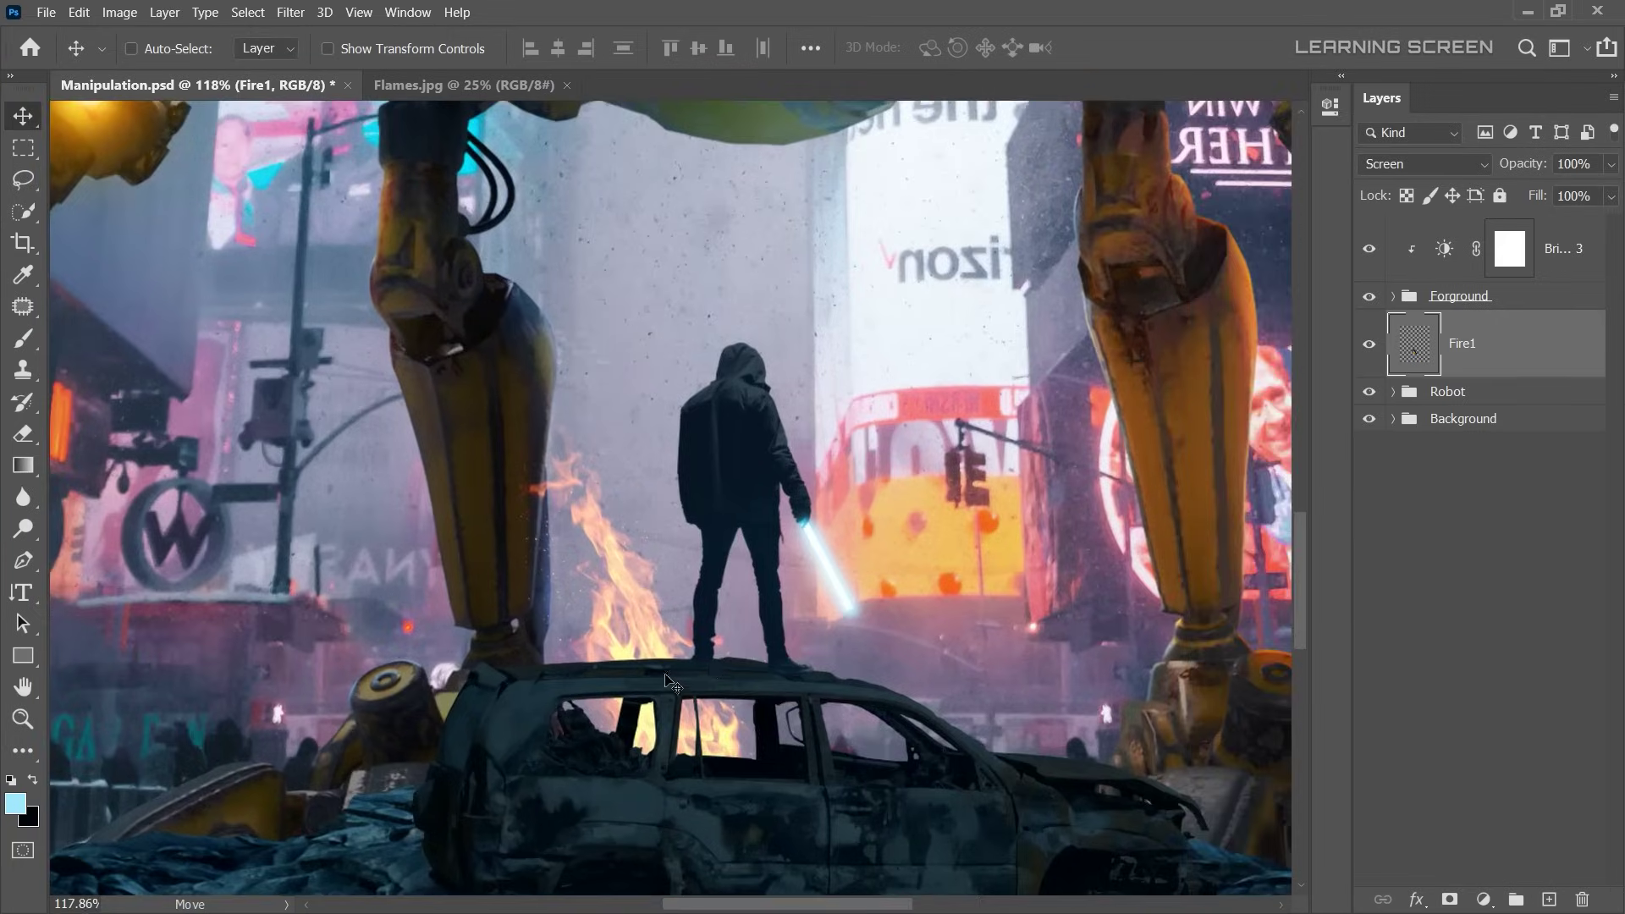
pyautogui.hotkey('ctrl', 't')
pyautogui.press('Escape')
pyautogui.rightClick(1554, 342)
pyautogui.click(1319, 136)
pyautogui.click(1038, 254)
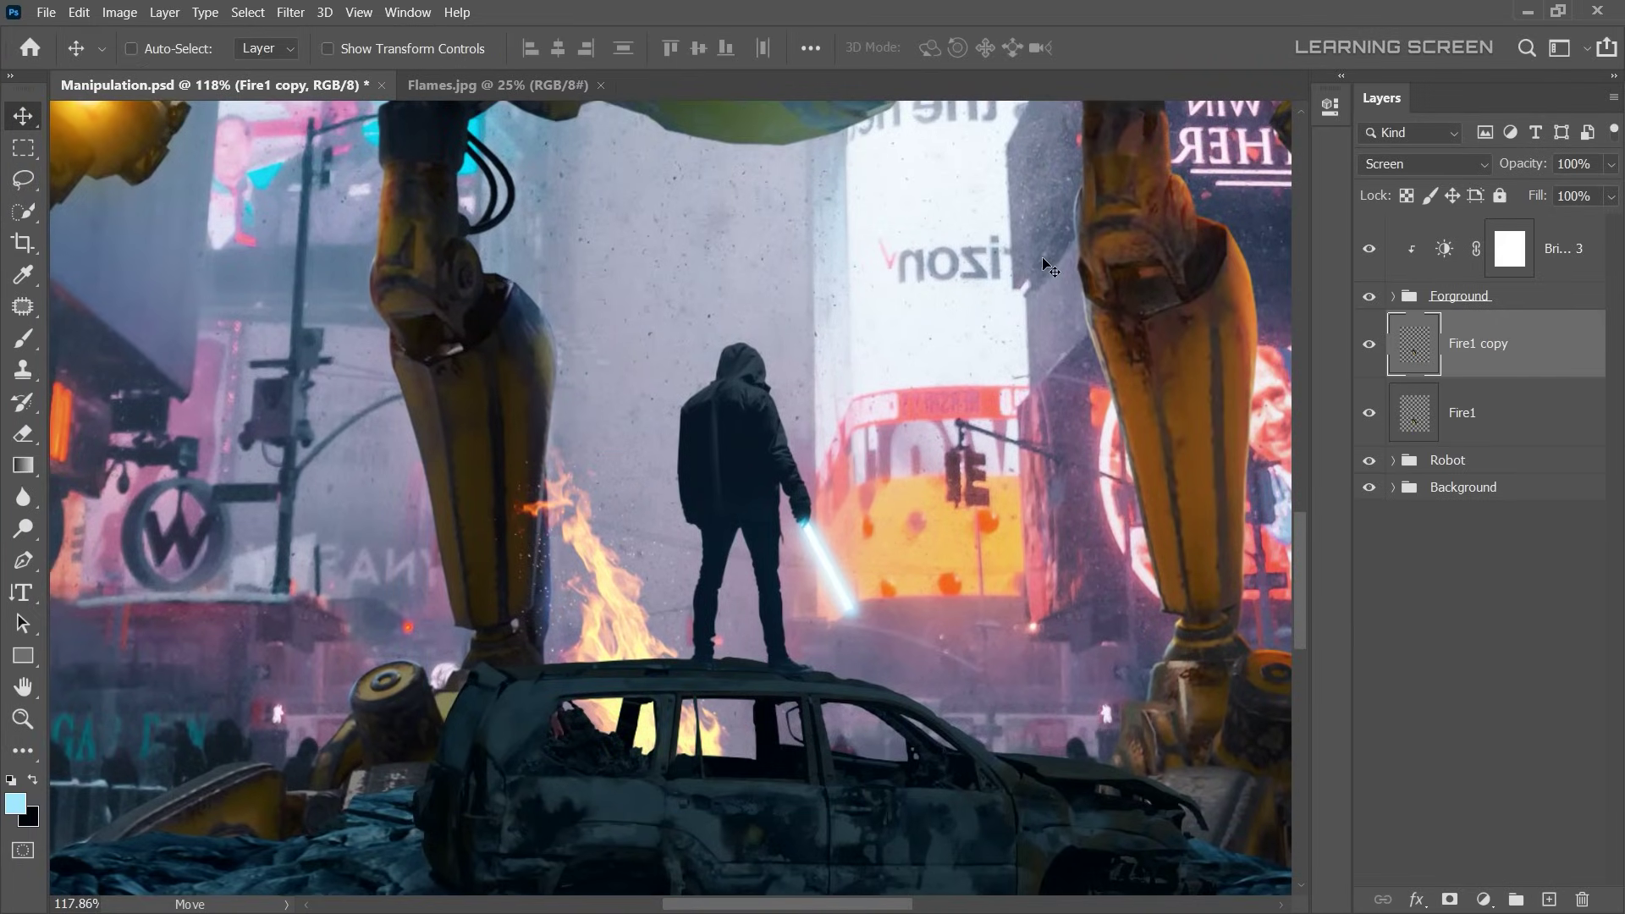
pyautogui.moveTo(618, 608); pyautogui.dragTo(1004, 655)
pyautogui.hotkey('ctrl', 't')
pyautogui.rightClick(1122, 500)
pyautogui.click(1159, 569)
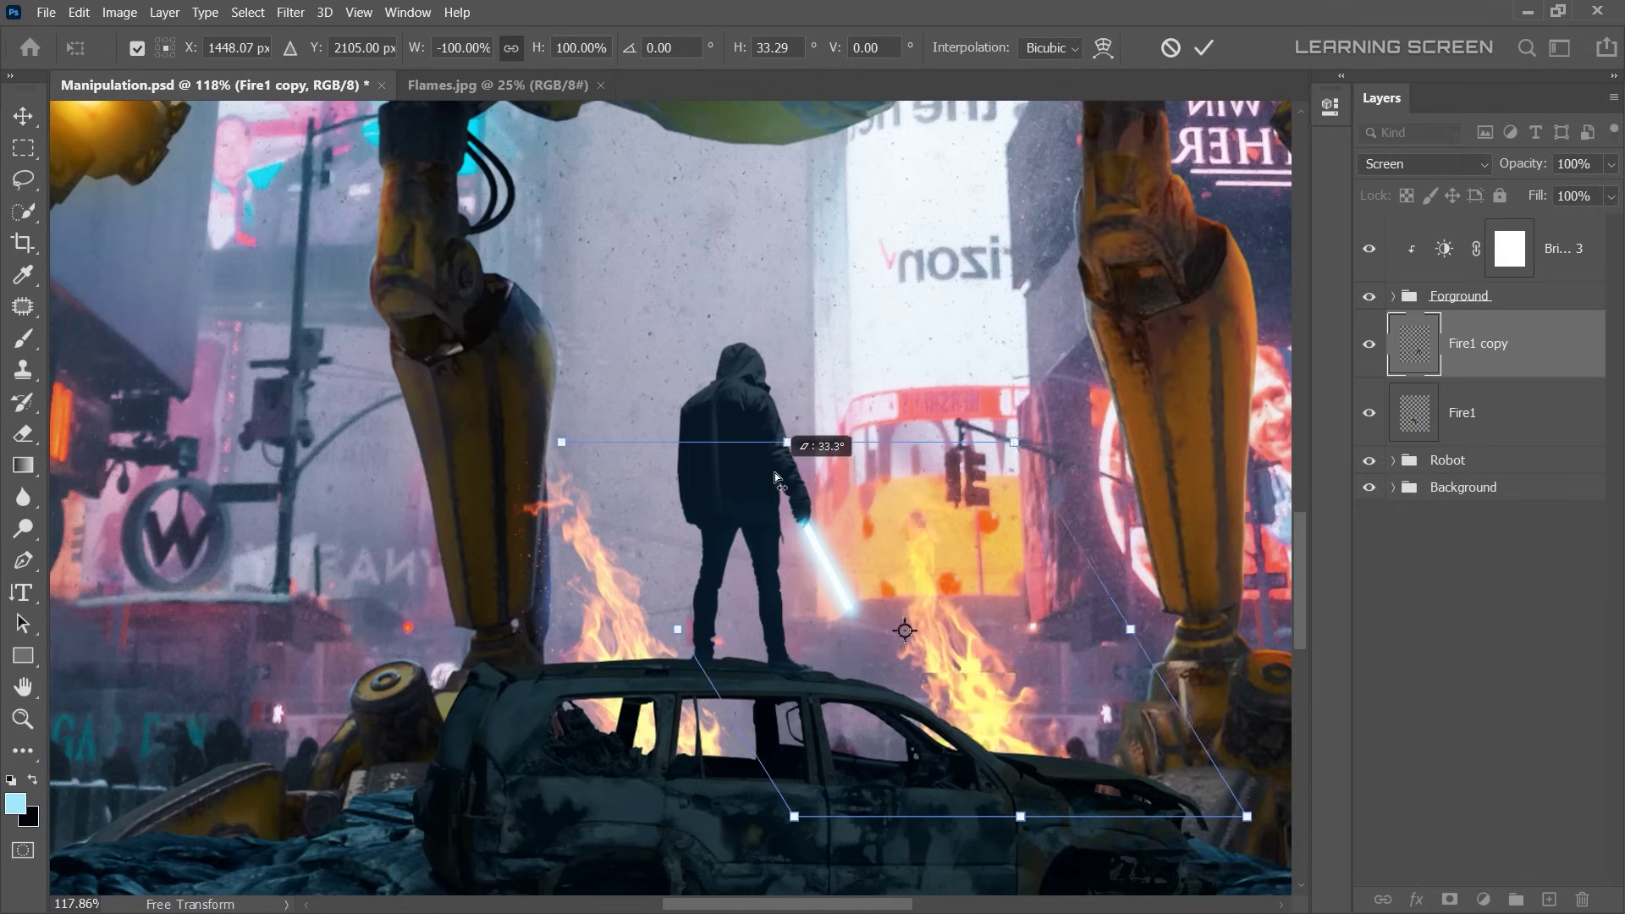
pyautogui.moveTo(1020, 441); pyautogui.dragTo(774, 442)
pyautogui.press('Return')
# - Shrink the flames over the car's rear and add another Screen-blended copy
pyautogui.hotkey('ctrl', 't')
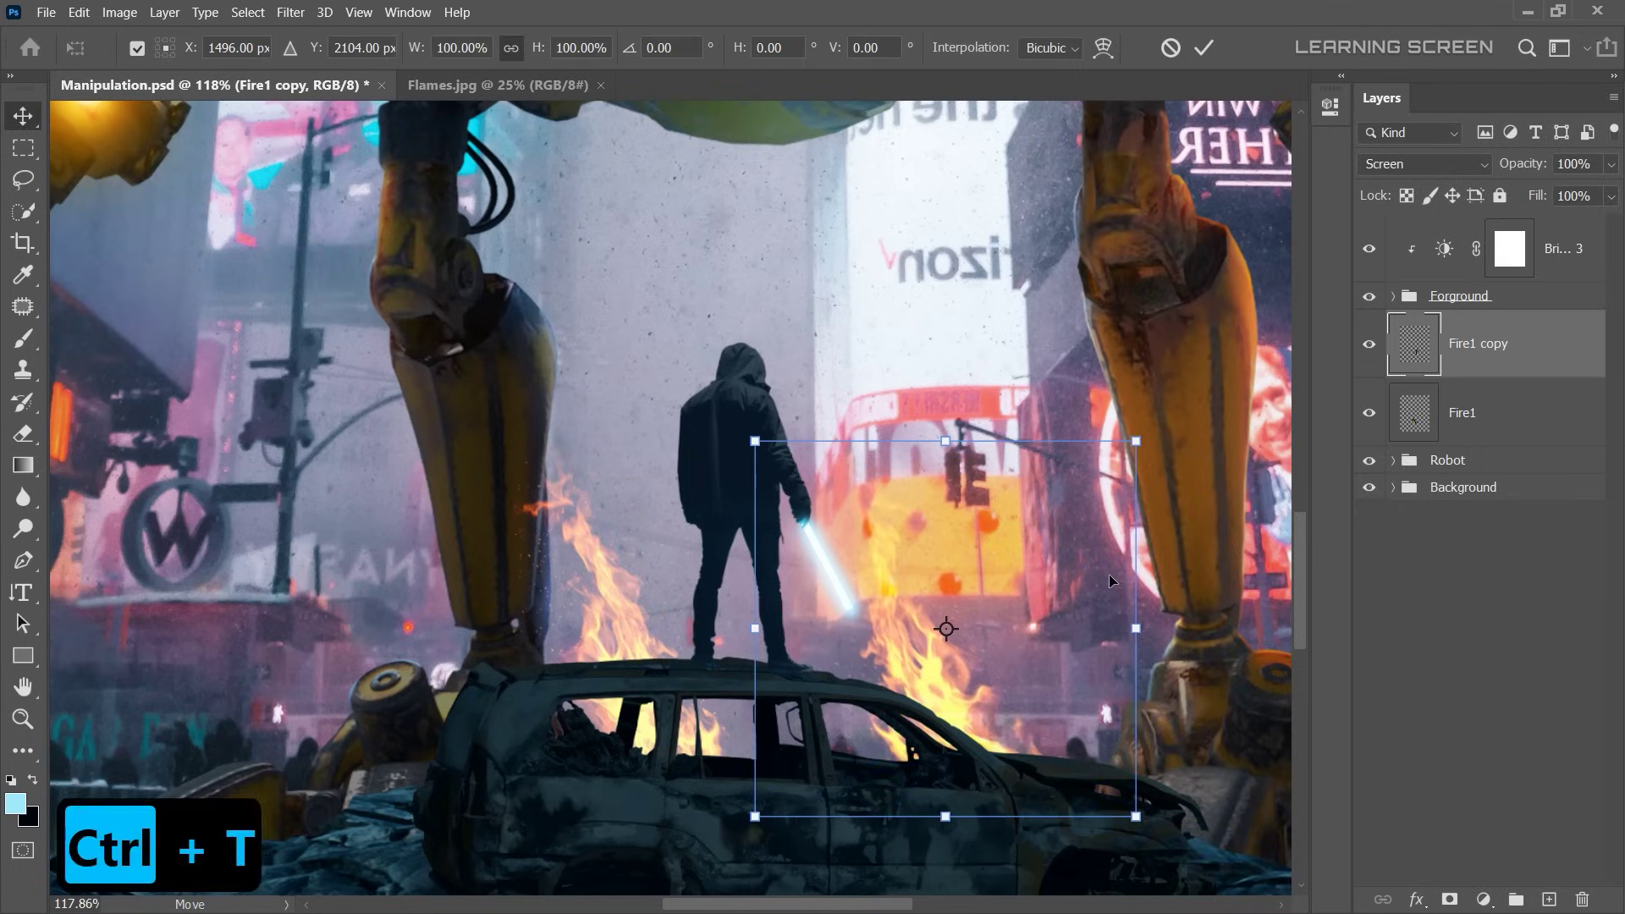
pyautogui.moveTo(1138, 439); pyautogui.dragTo(981, 631)
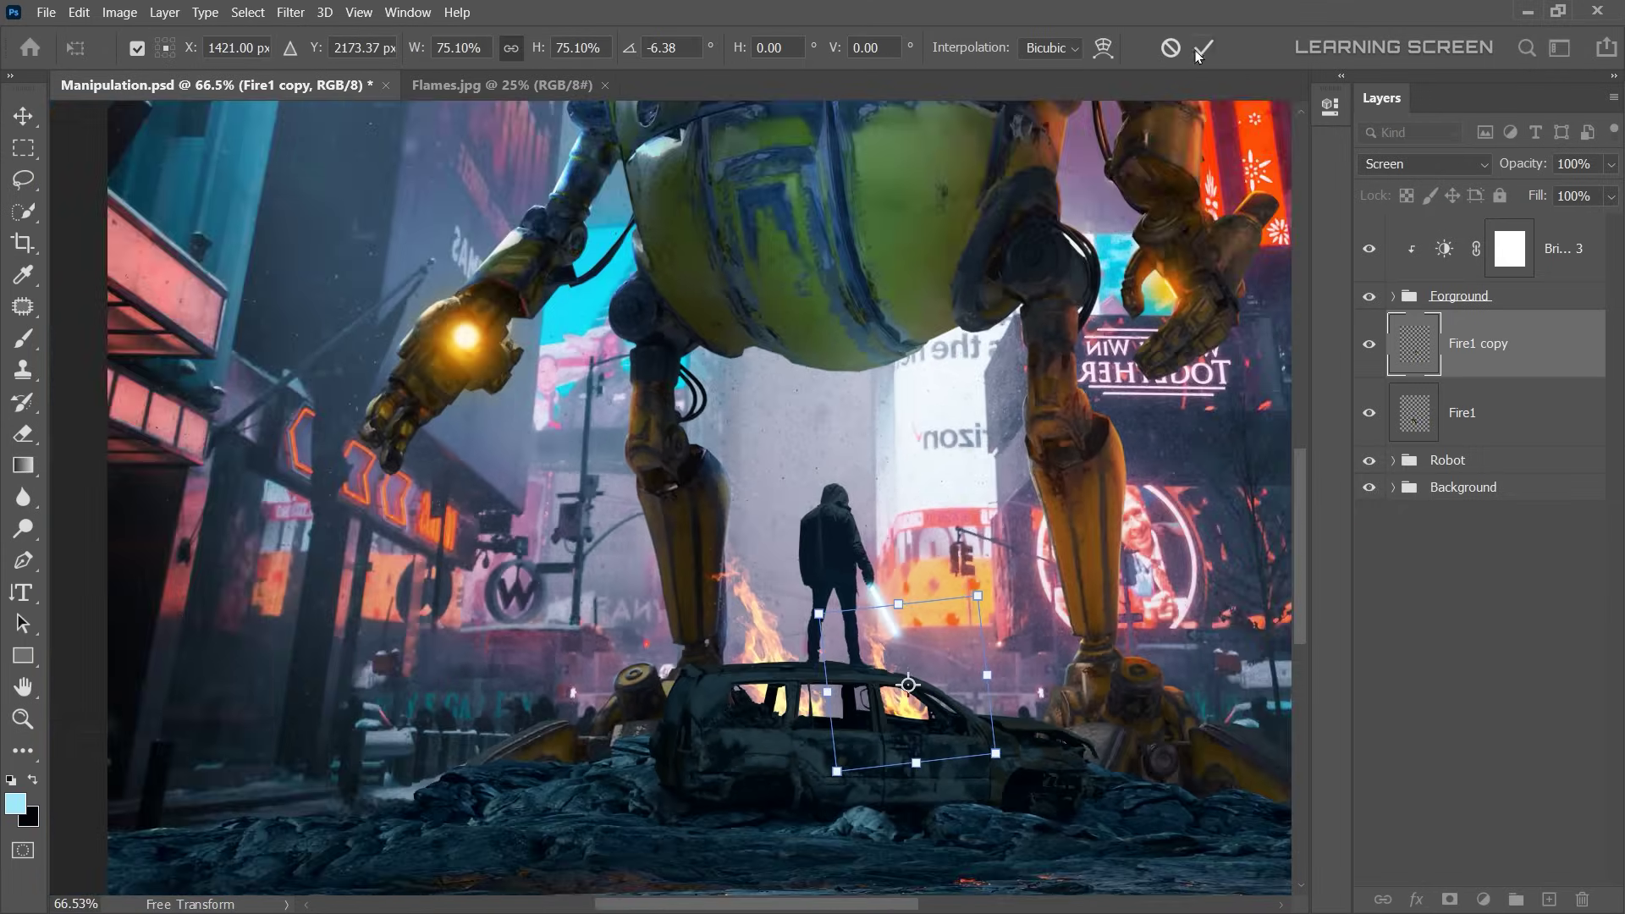
pyautogui.press('Return')
pyautogui.moveTo(1493, 416); pyautogui.dragTo(1438, 378)
pyautogui.click(1424, 163)
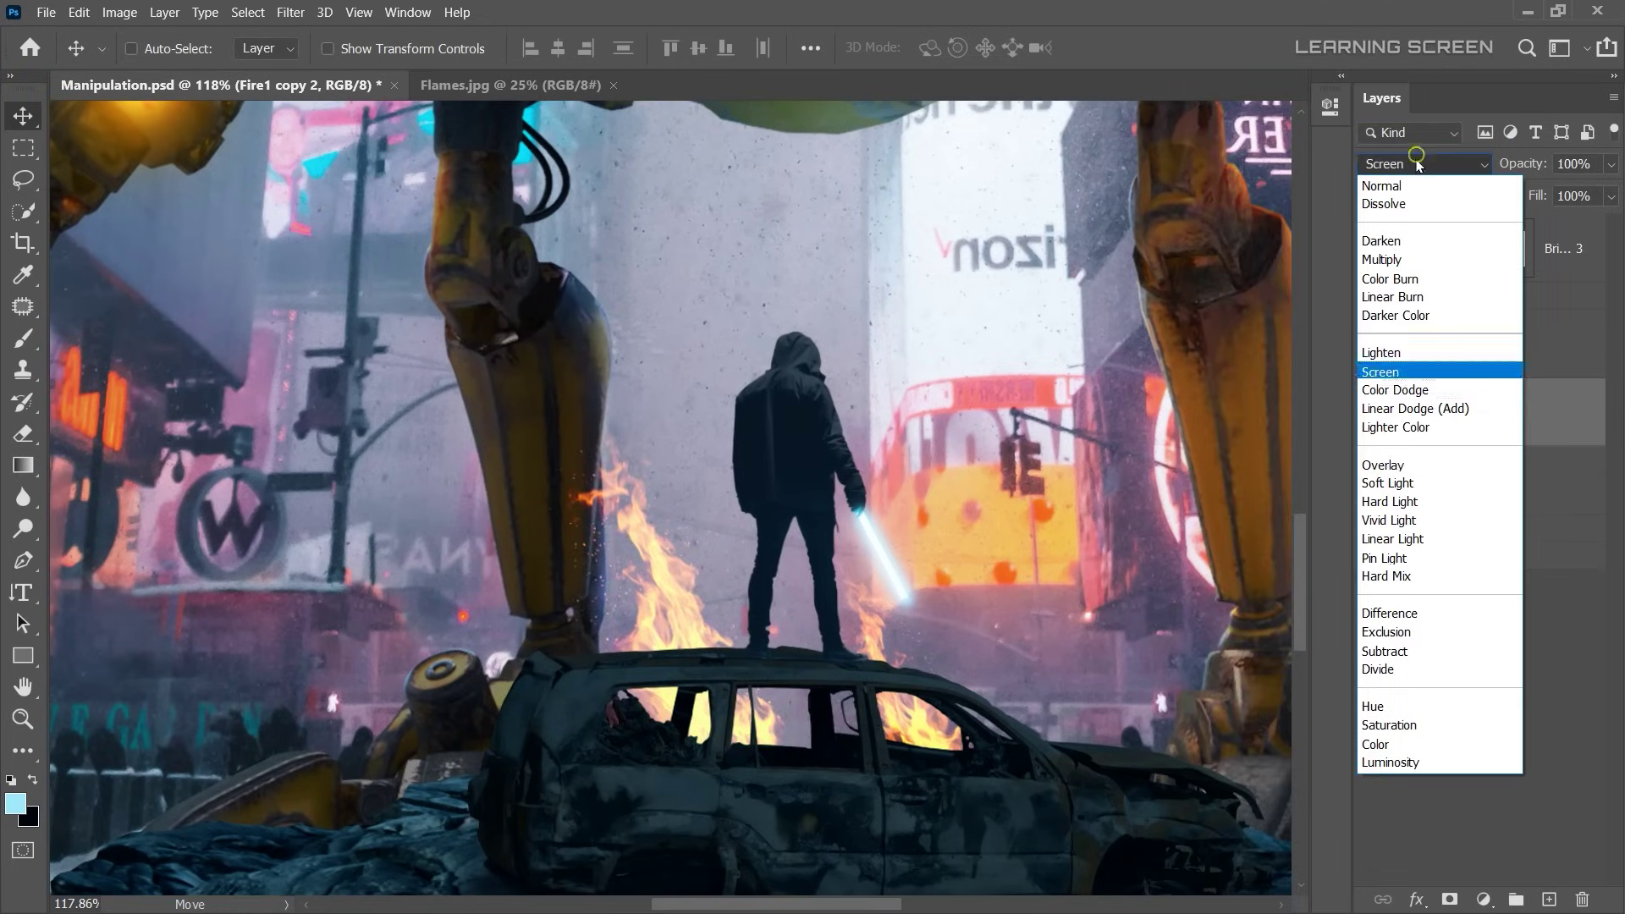
pyautogui.click(1387, 366)
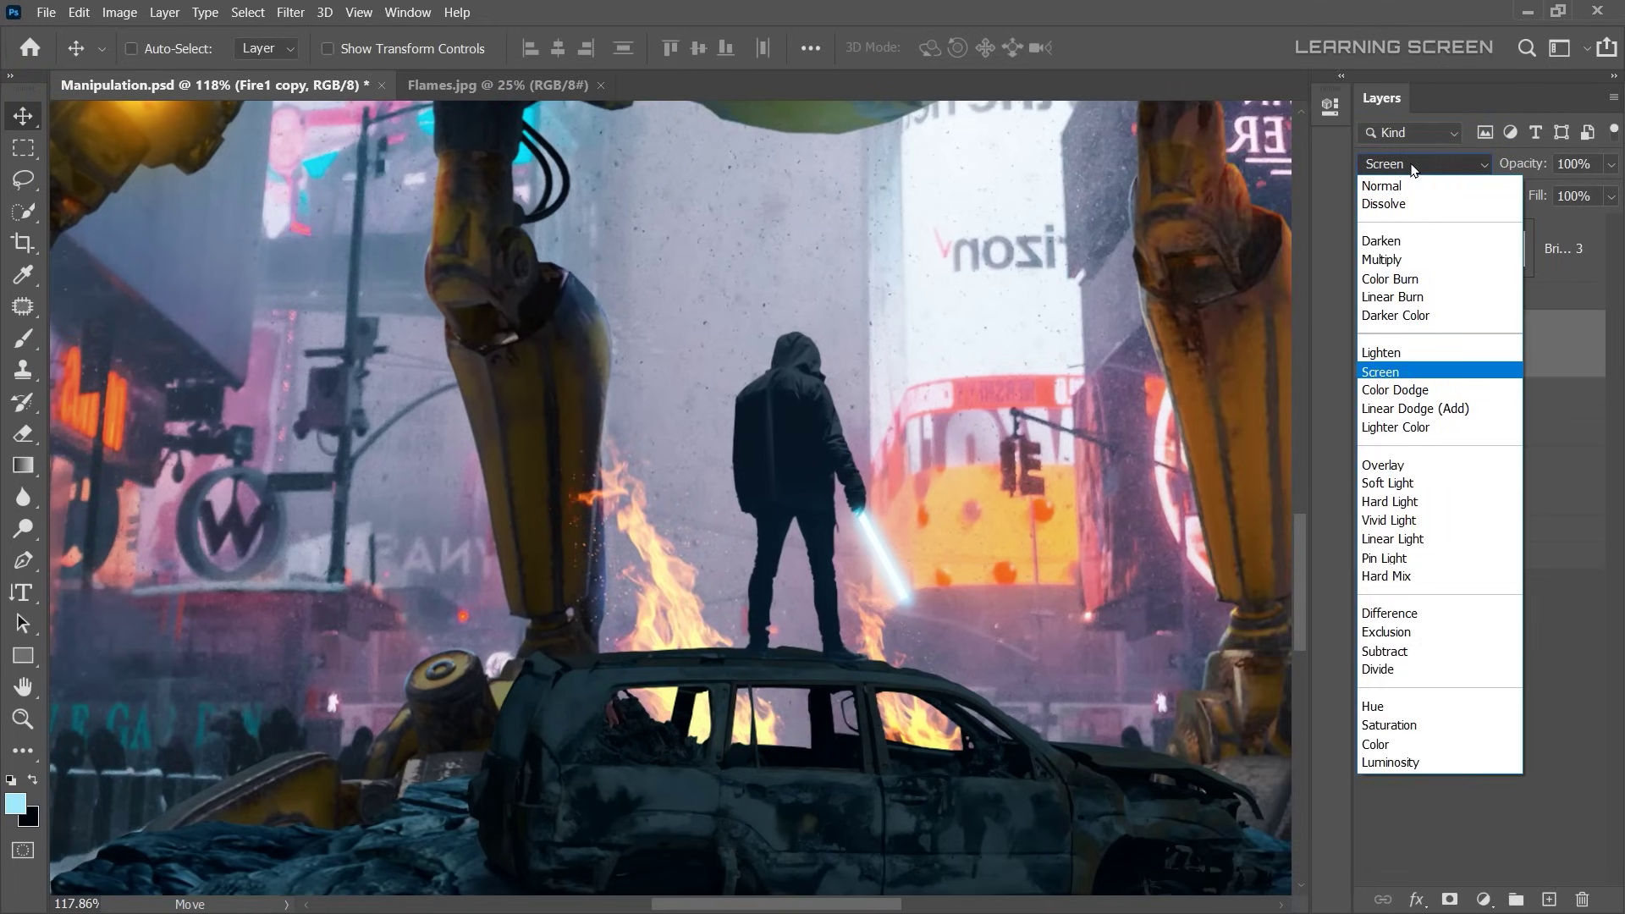
# - Add a larger, tilted Fire1 copy beside the car's left side
pyautogui.click(1461, 550)
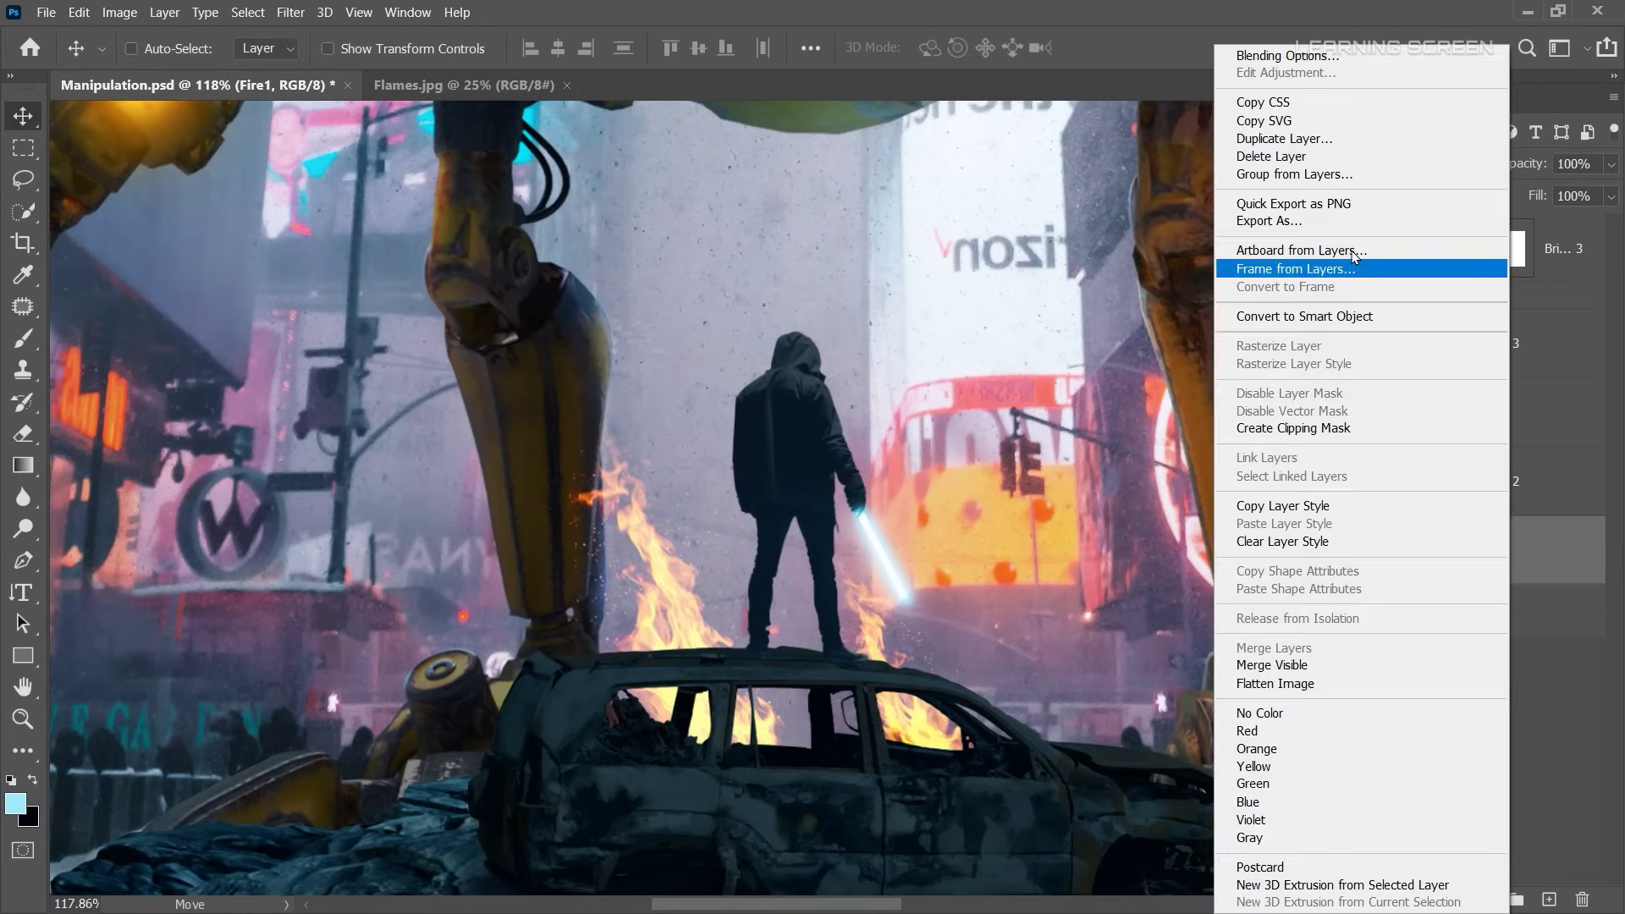
pyautogui.hotkey('ctrl', 'j')
pyautogui.moveTo(626, 643); pyautogui.dragTo(565, 687)
pyautogui.hotkey('ctrl', 't')
pyautogui.rightClick(535, 607)
pyautogui.click(558, 596)
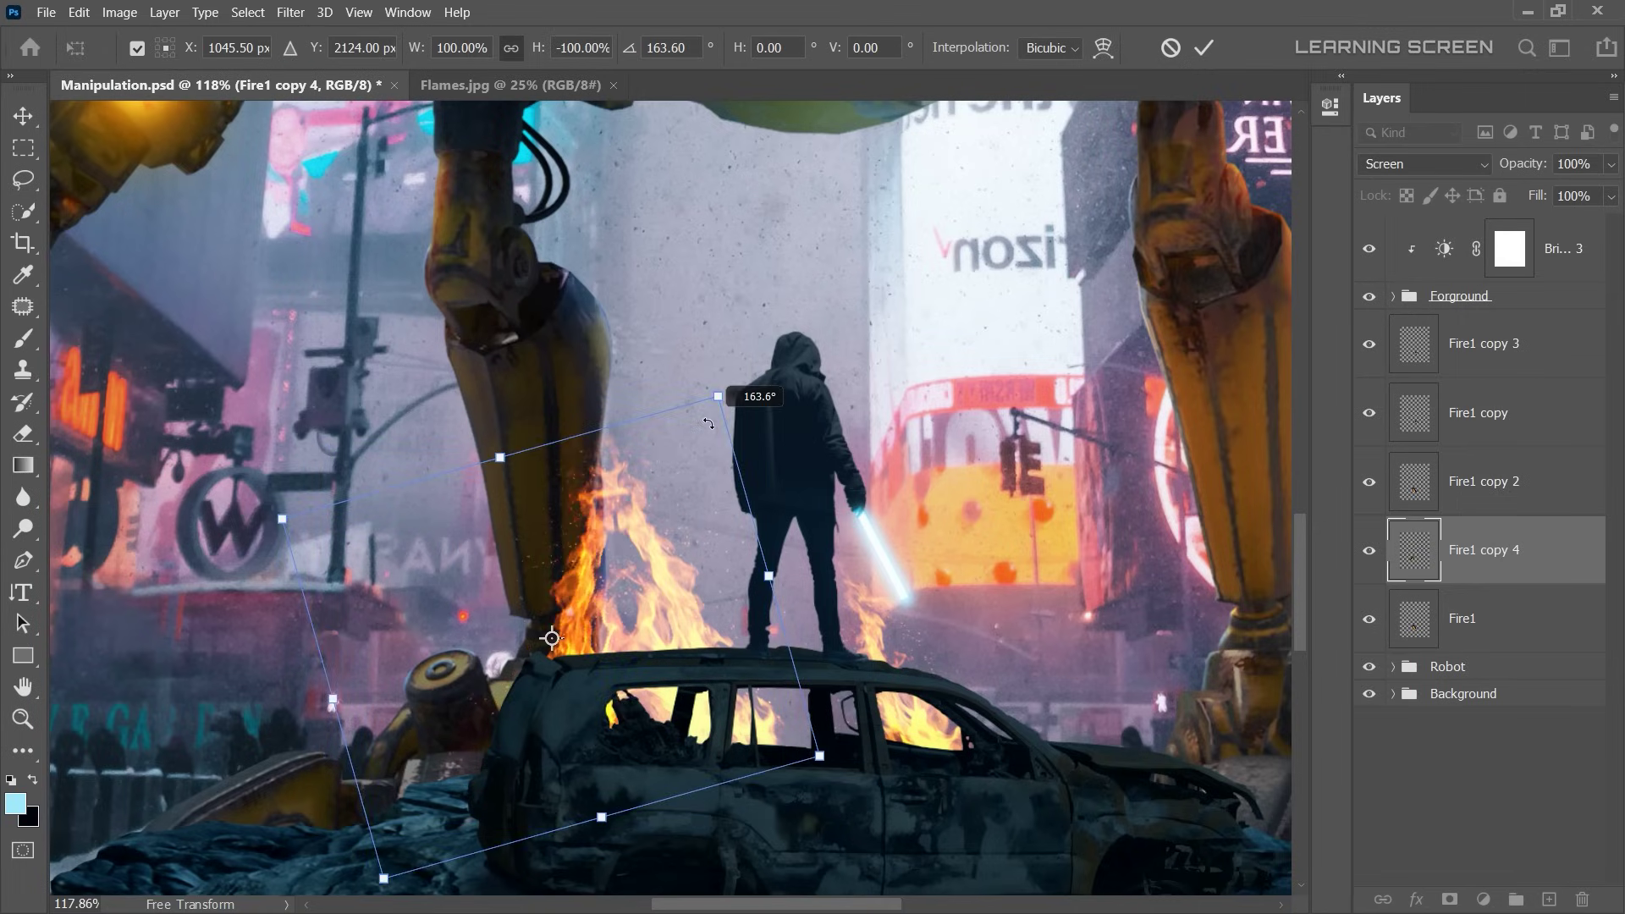
pyautogui.moveTo(795, 440); pyautogui.dragTo(491, 465)
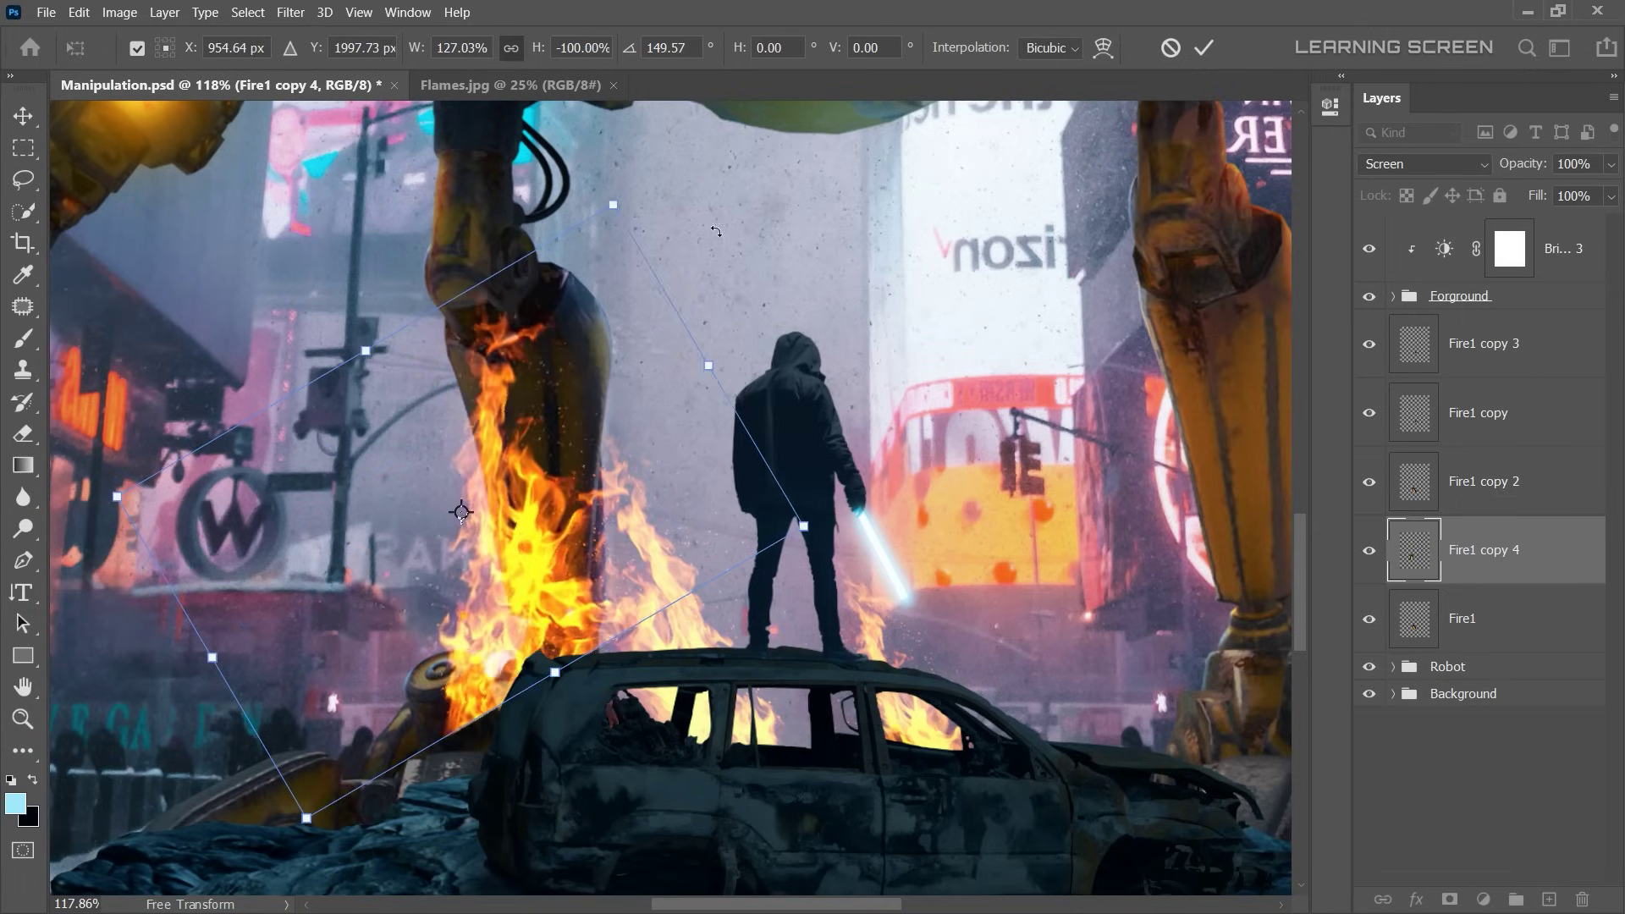
pyautogui.rightClick(584, 463)
pyautogui.click(618, 856)
pyautogui.moveTo(592, 474)
pyautogui.mouseDown()
pyautogui.moveTo(656, 628)
pyautogui.moveTo(721, 699)
pyautogui.mouseUp()
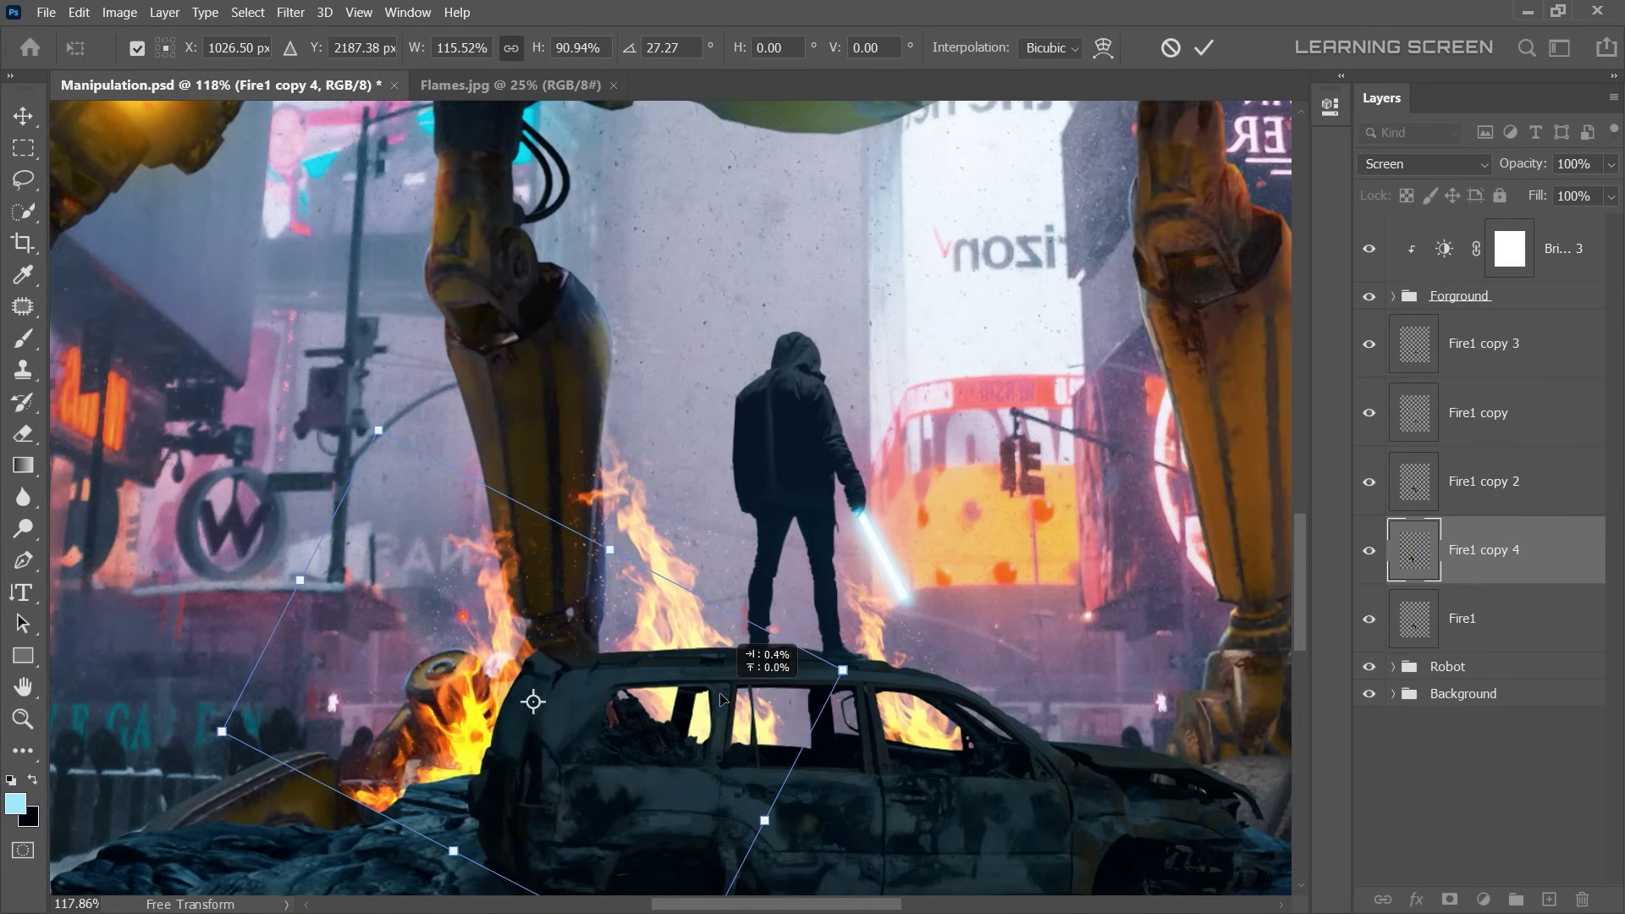
pyautogui.click(1211, 48)
# - Pick the Eraser for the flame edges and fit the whole composition in view
pyautogui.scroll(3, 660, 372)
pyautogui.press('e')
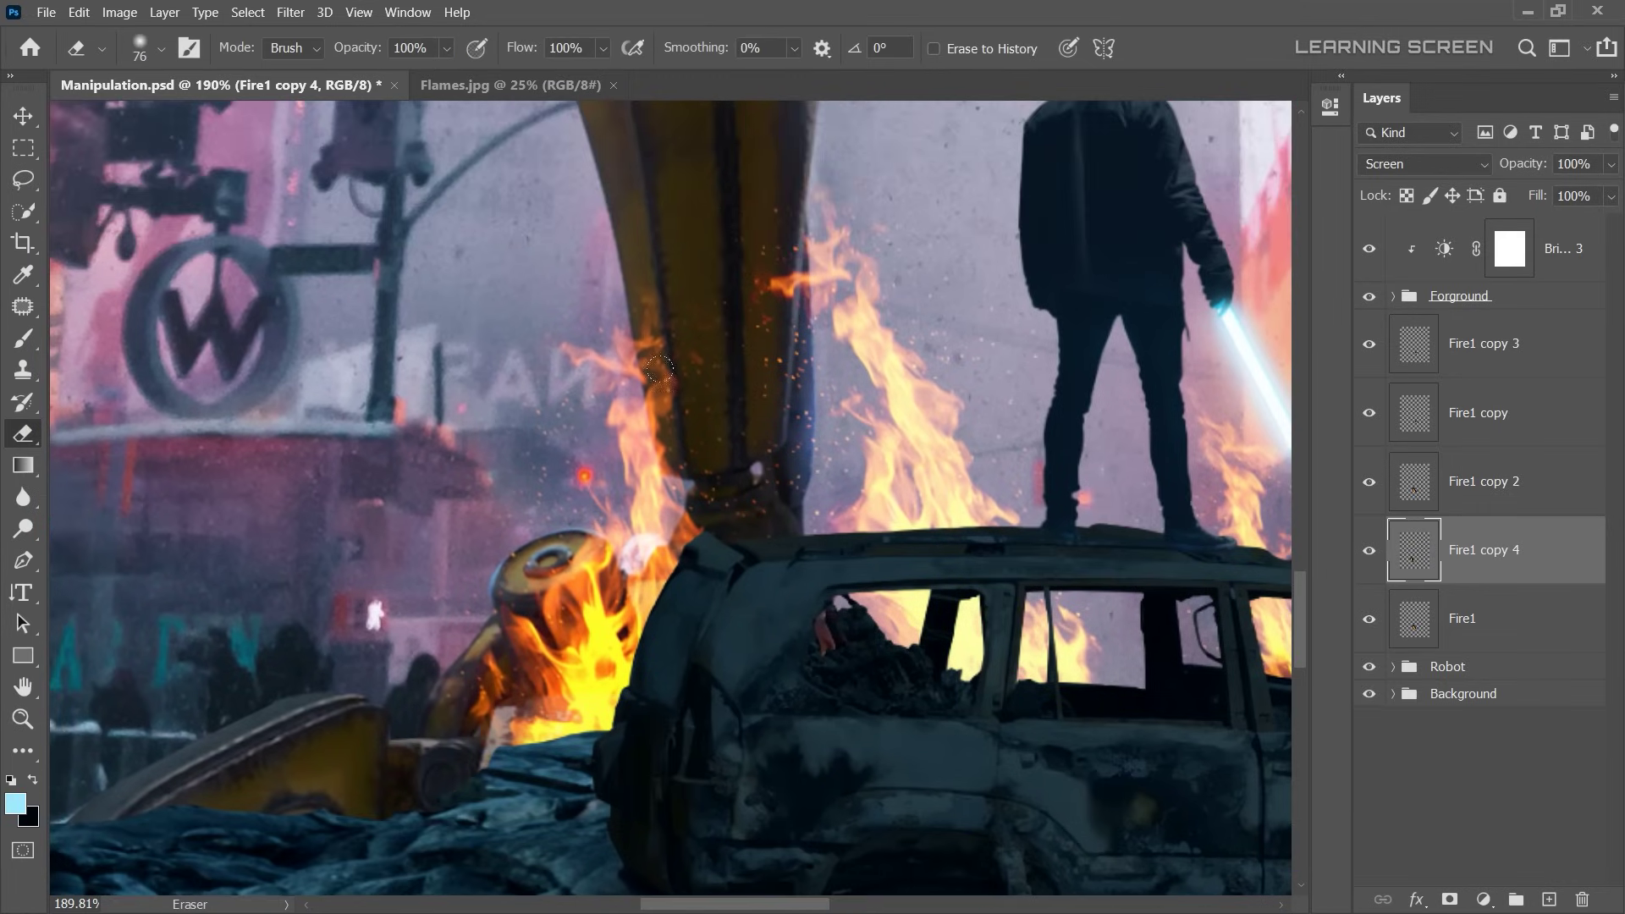
pyautogui.scroll(-3, 645, 366)
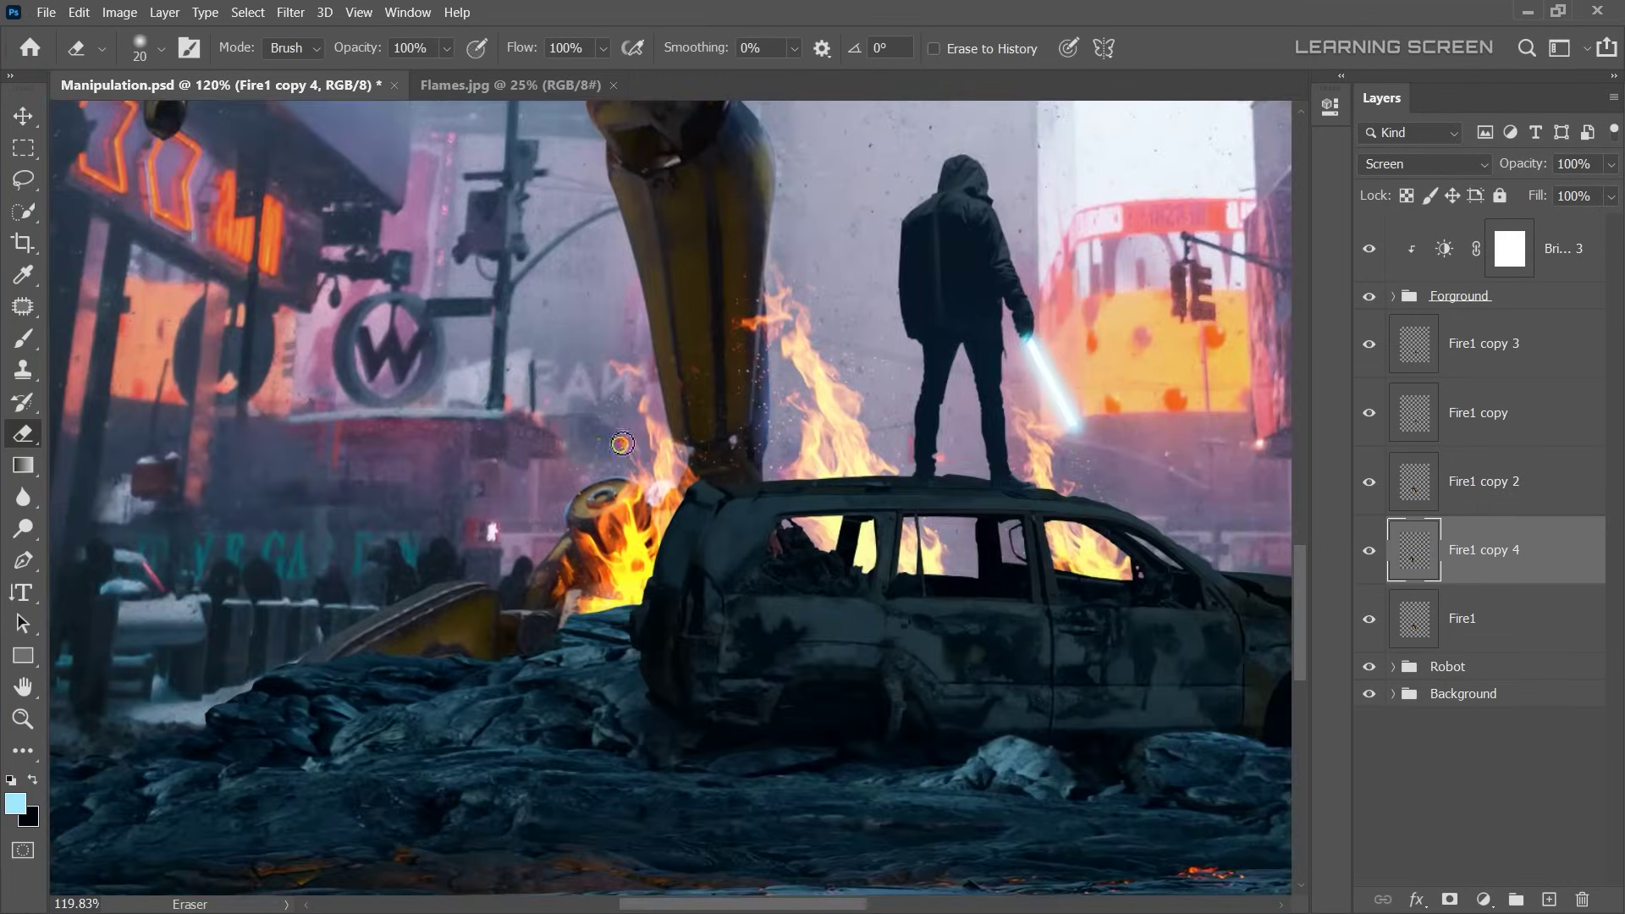
pyautogui.scroll(-5, 646, 365)
pyautogui.hotkey('ctrl', '0')
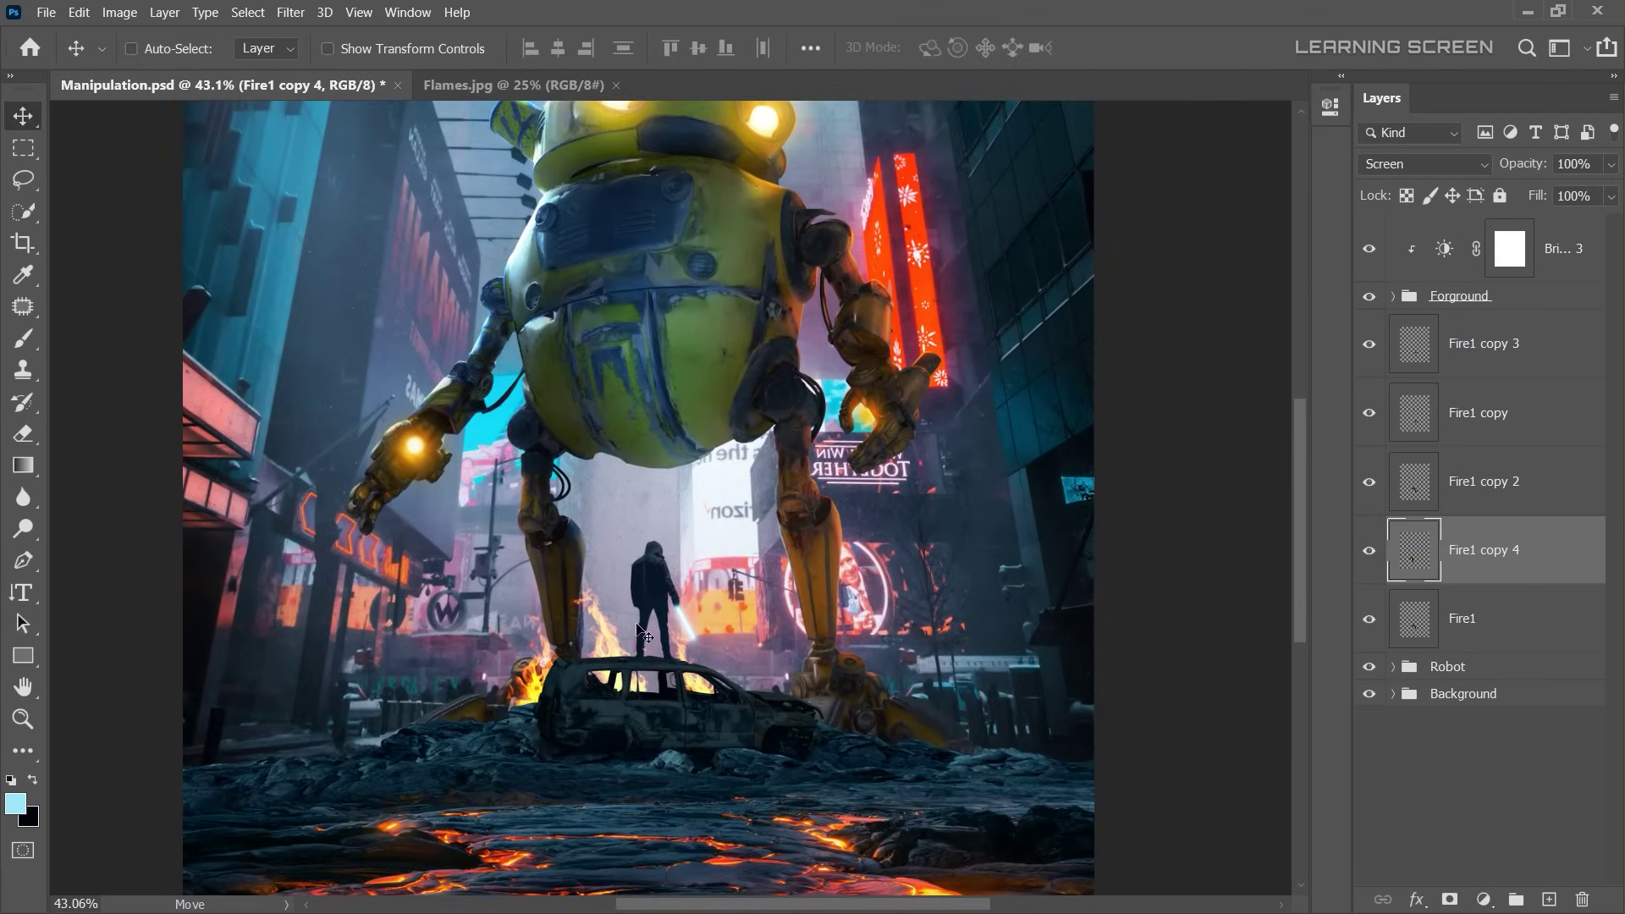
# - Create the FireGlow layer with a smaller soft brush in warm pale yellow
pyautogui.click(1482, 370)
pyautogui.hotkey('ctrl', 'shift', 'alt', 'n')
pyautogui.write('FireGlow')
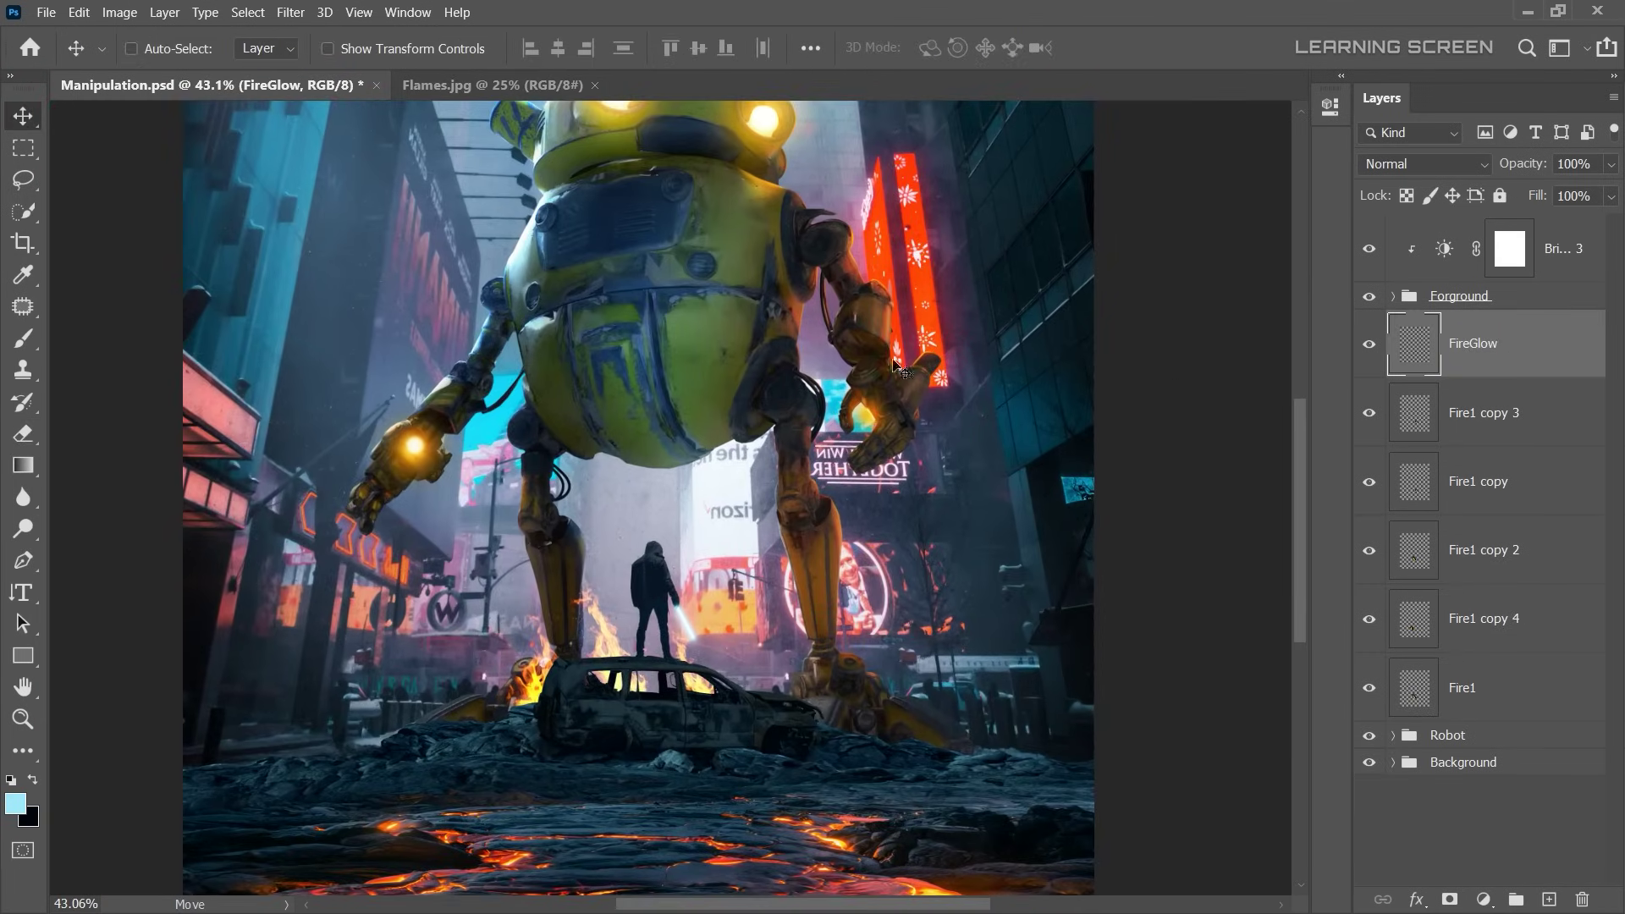
pyautogui.press('b')
pyautogui.click(16, 802)
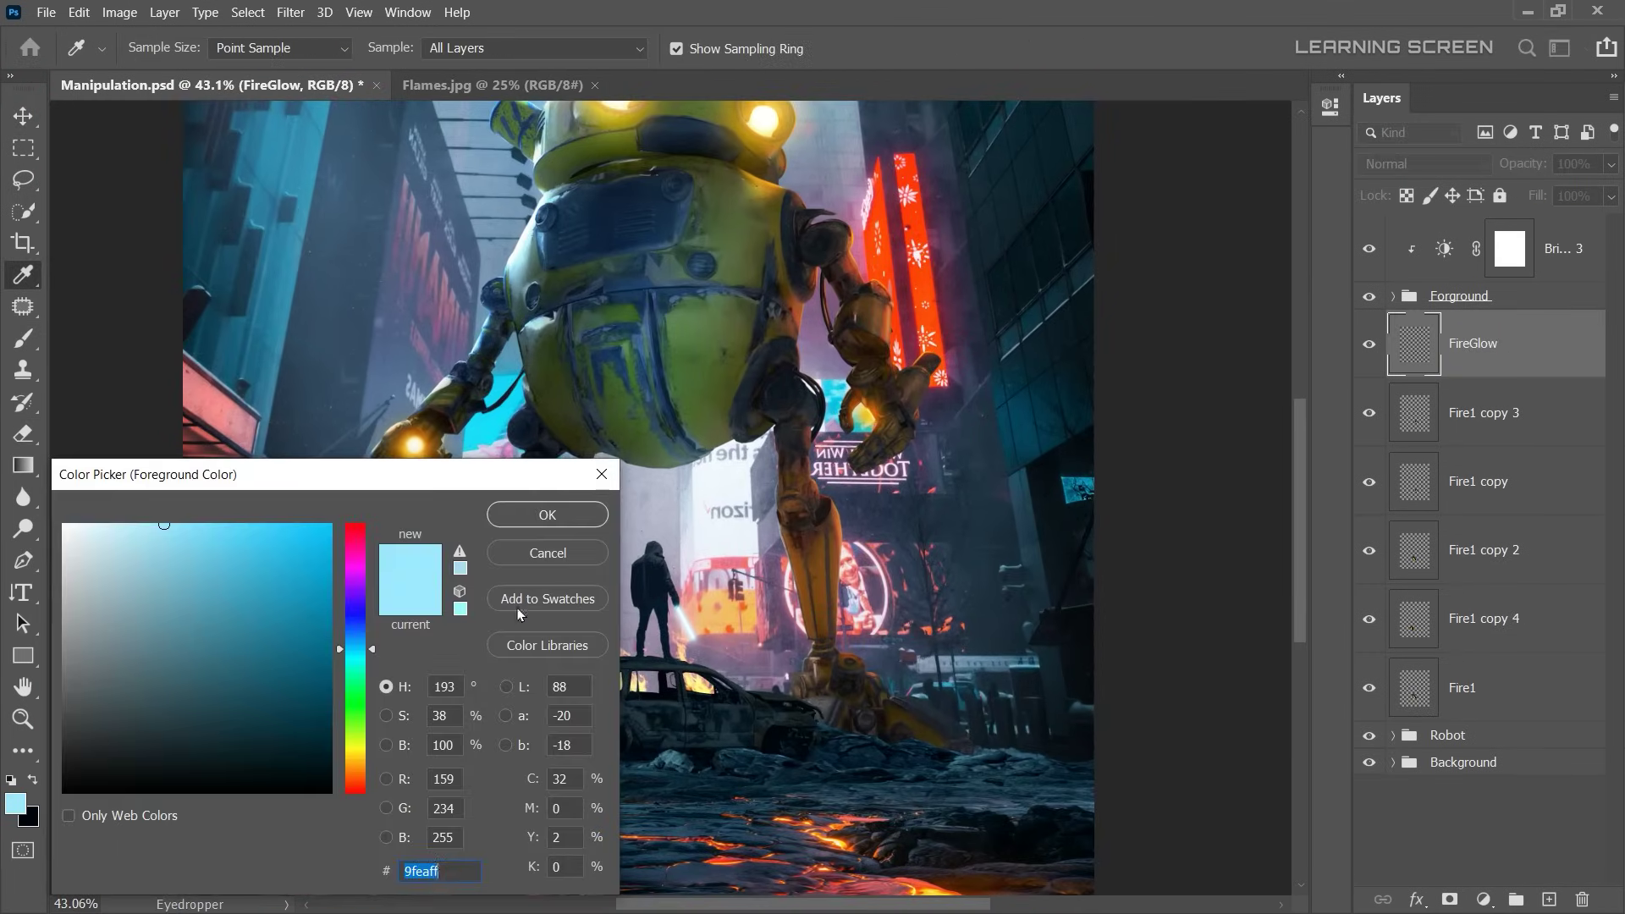
pyautogui.click(351, 778)
pyautogui.click(544, 513)
pyautogui.scroll(1, 602, 669)
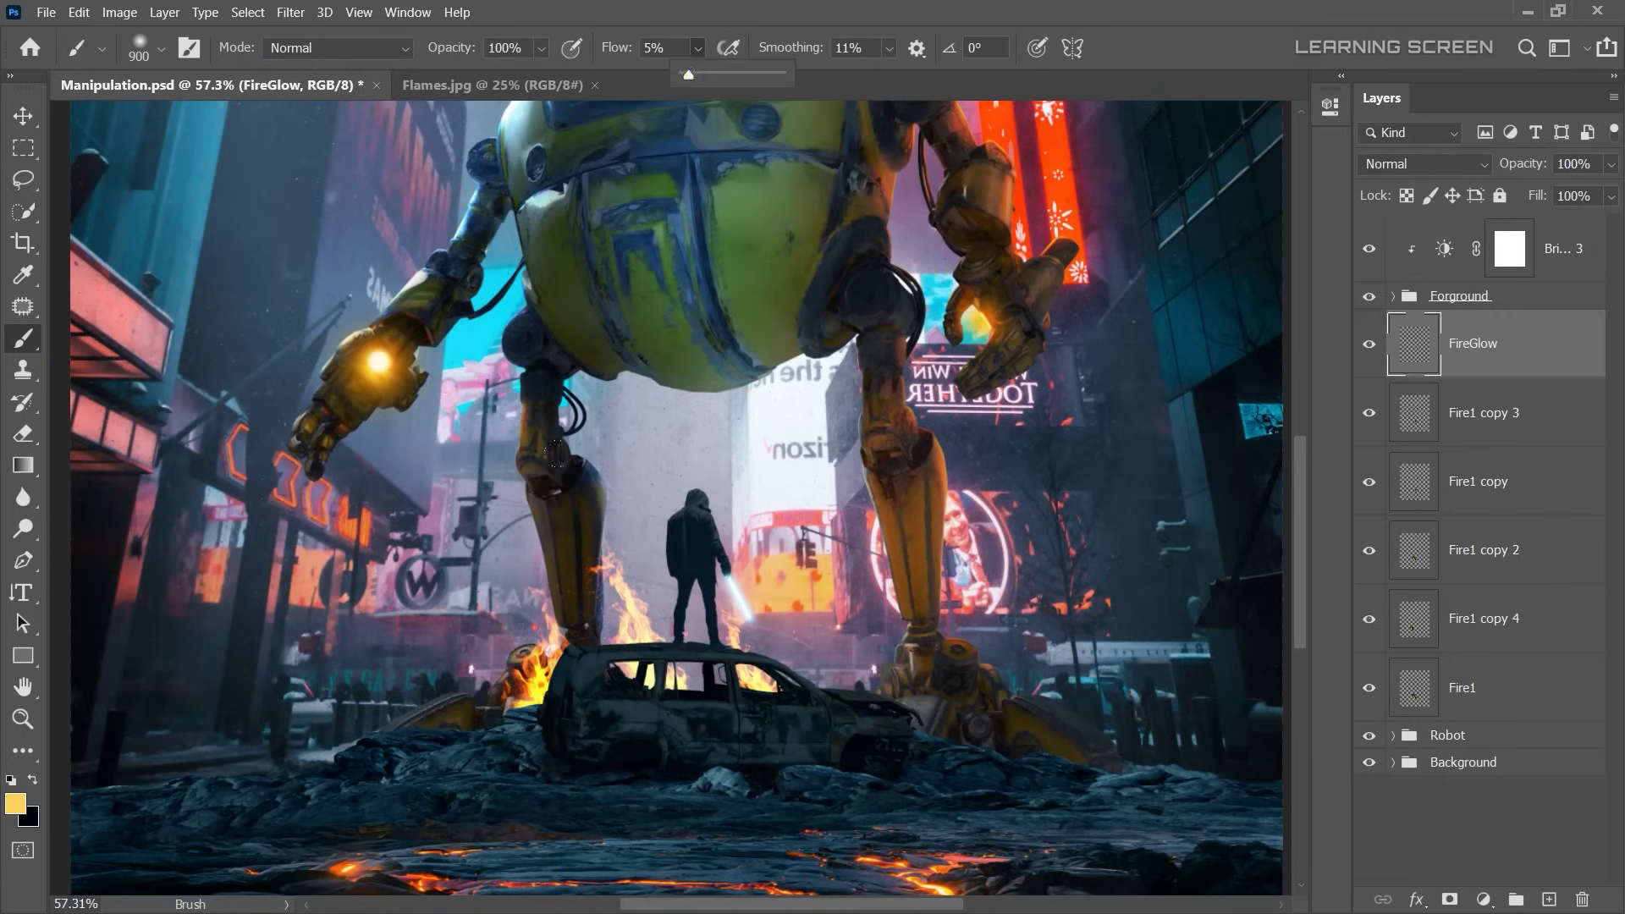
pyautogui.click(15, 803)
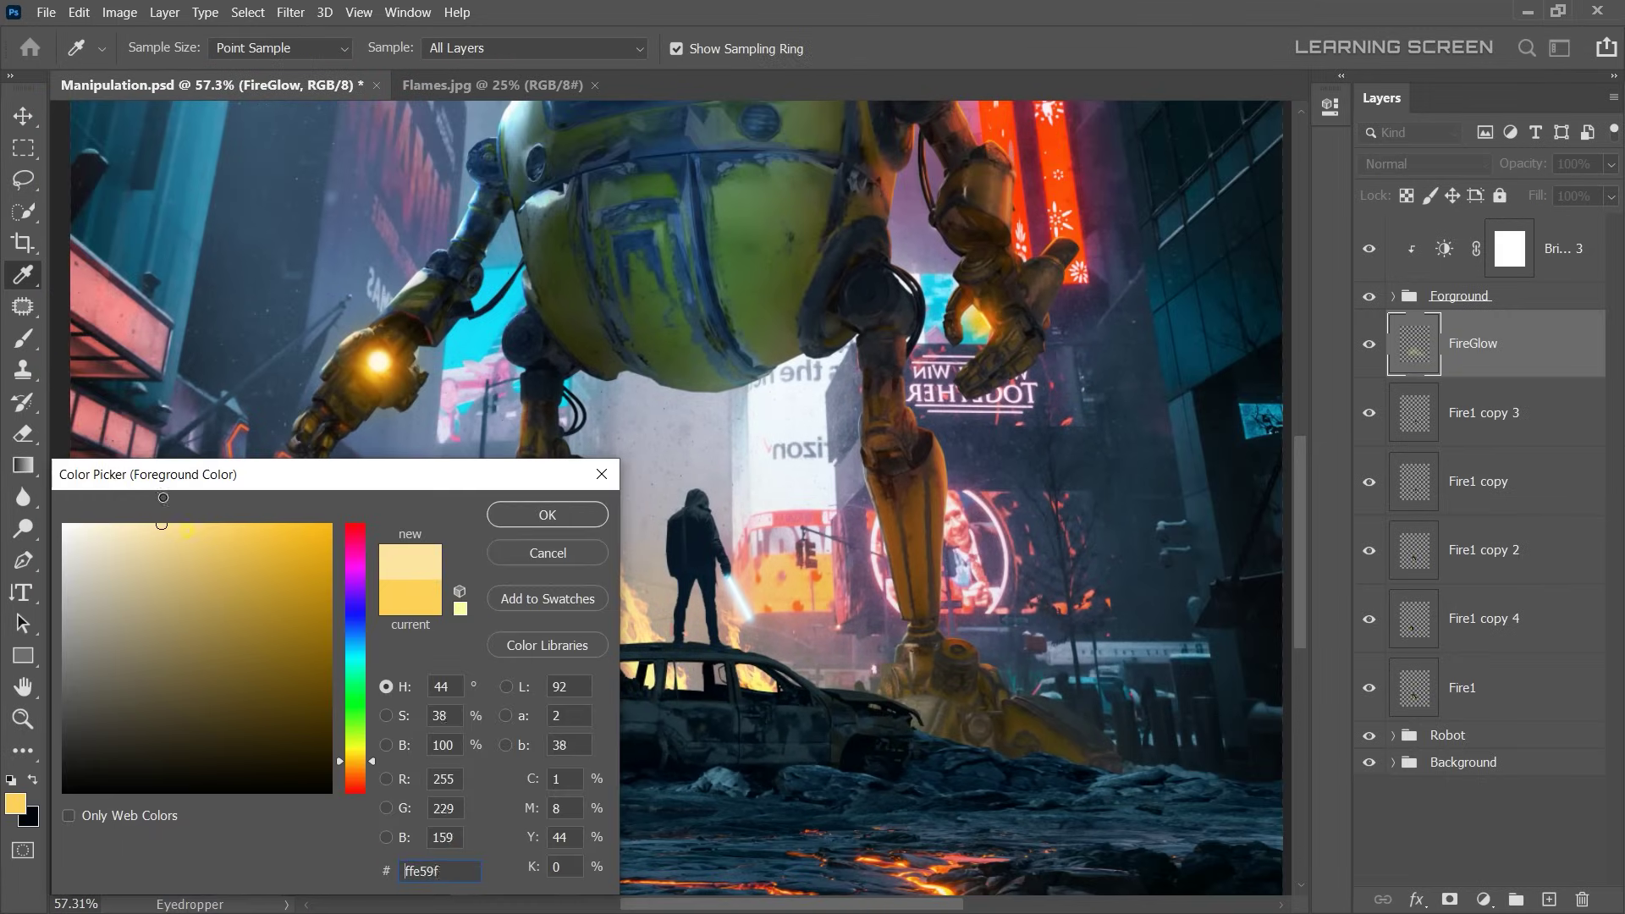
pyautogui.press('Return')
pyautogui.press('[')
pyautogui.press('[')
pyautogui.press('[')
# - Move FireGlow beneath the flame layers, just above the Robot group
pyautogui.press('v')
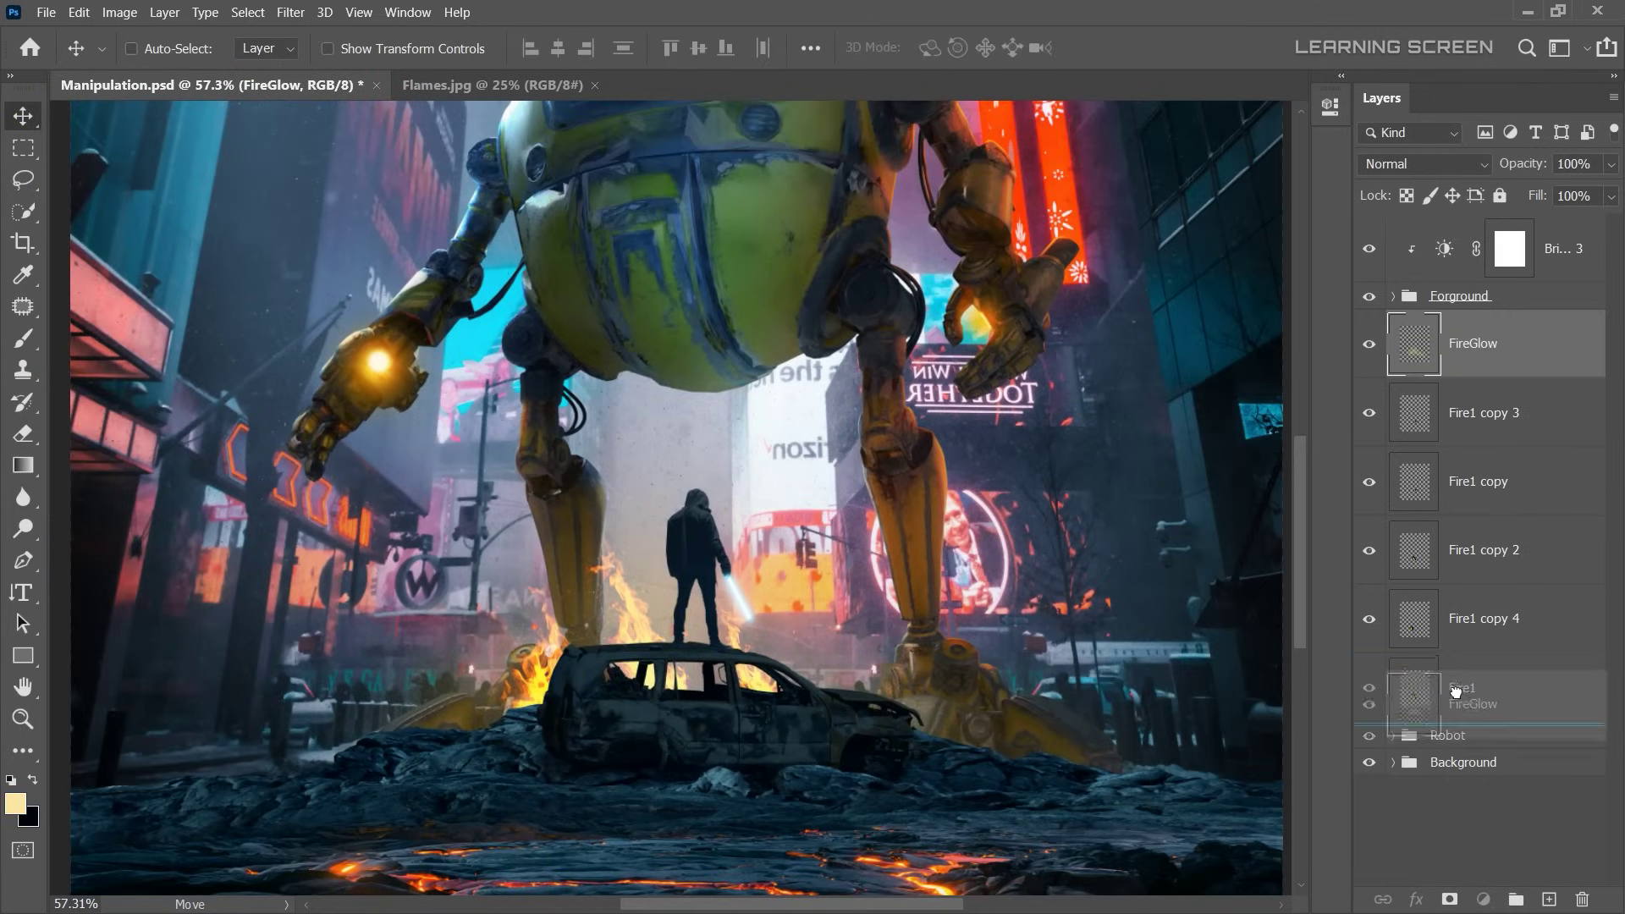
pyautogui.moveTo(1473, 343); pyautogui.dragTo(1456, 698)
pyautogui.scroll(-3, 626, 690)
pyautogui.scroll(-2, 626, 690)
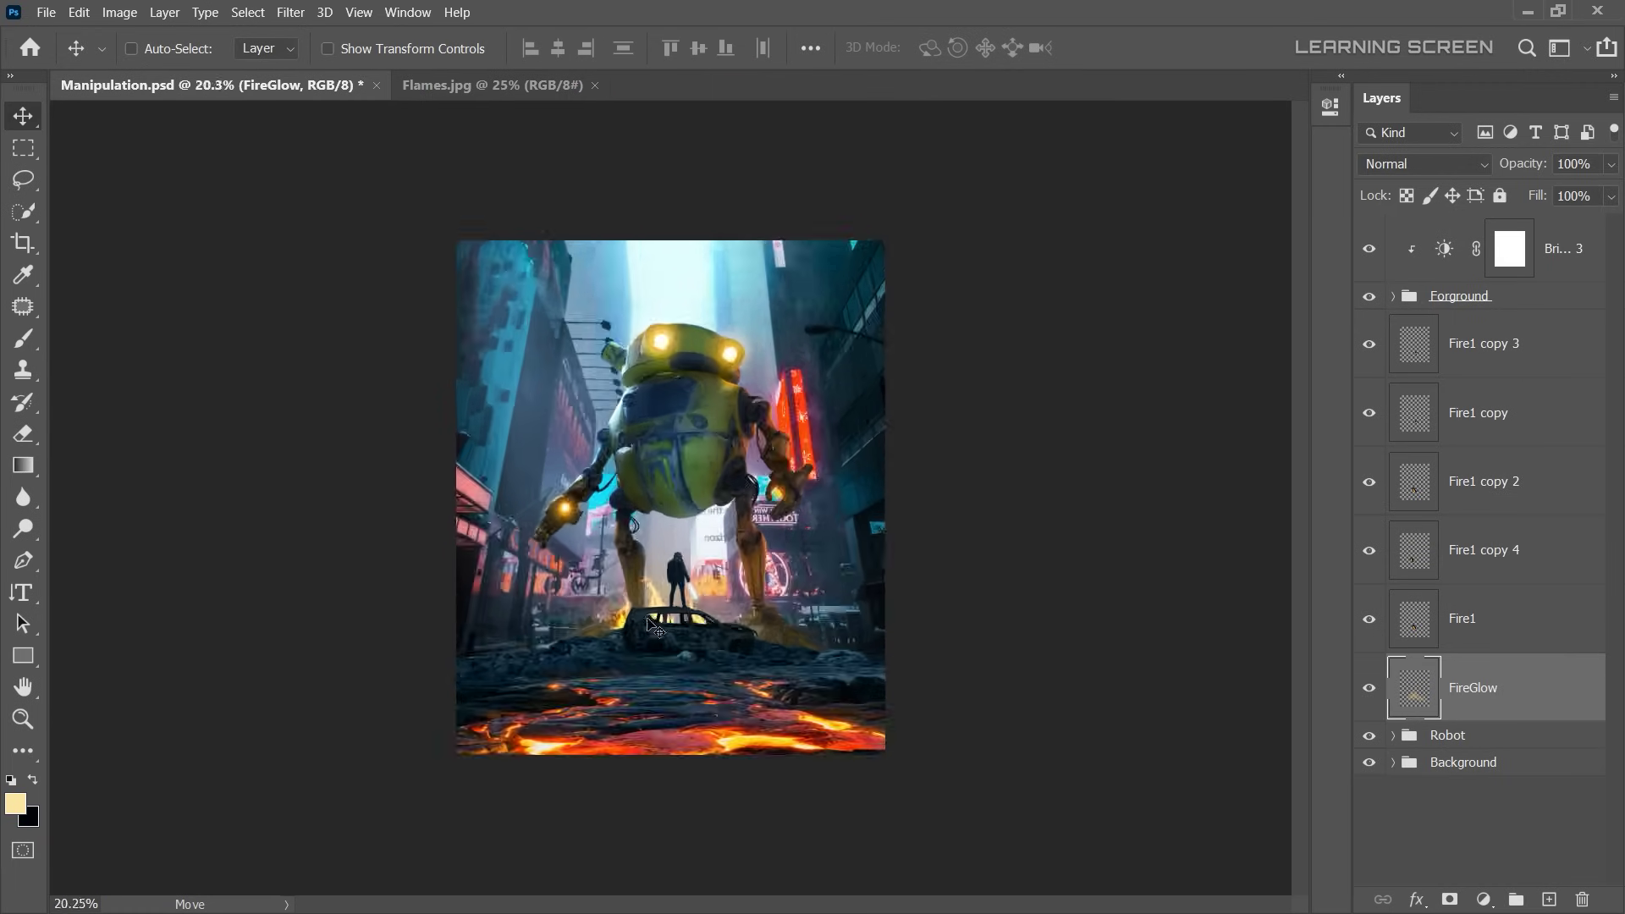
pyautogui.scroll(3, 626, 690)
pyautogui.scroll(2, 626, 690)
pyautogui.scroll(2, 626, 690)
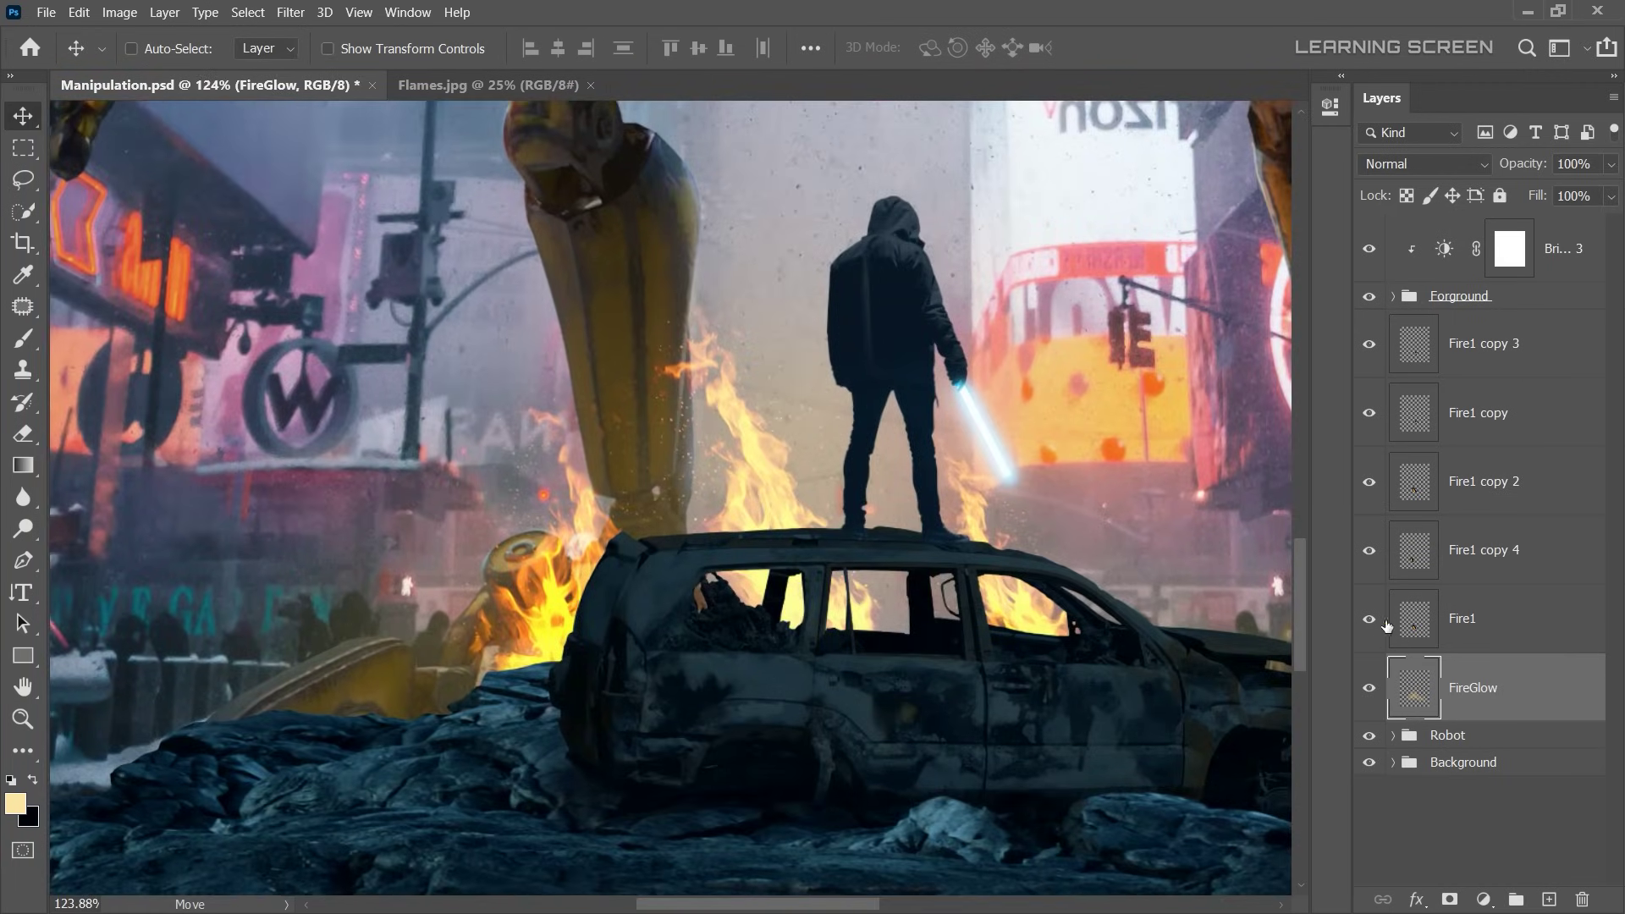
# - Reshape Fire1 copy 4 at the car's left side and brighten it with Levels
pyautogui.click(1374, 559)
pyautogui.hotkey('ctrl', 't')
pyautogui.moveTo(427, 851); pyautogui.dragTo(525, 834)
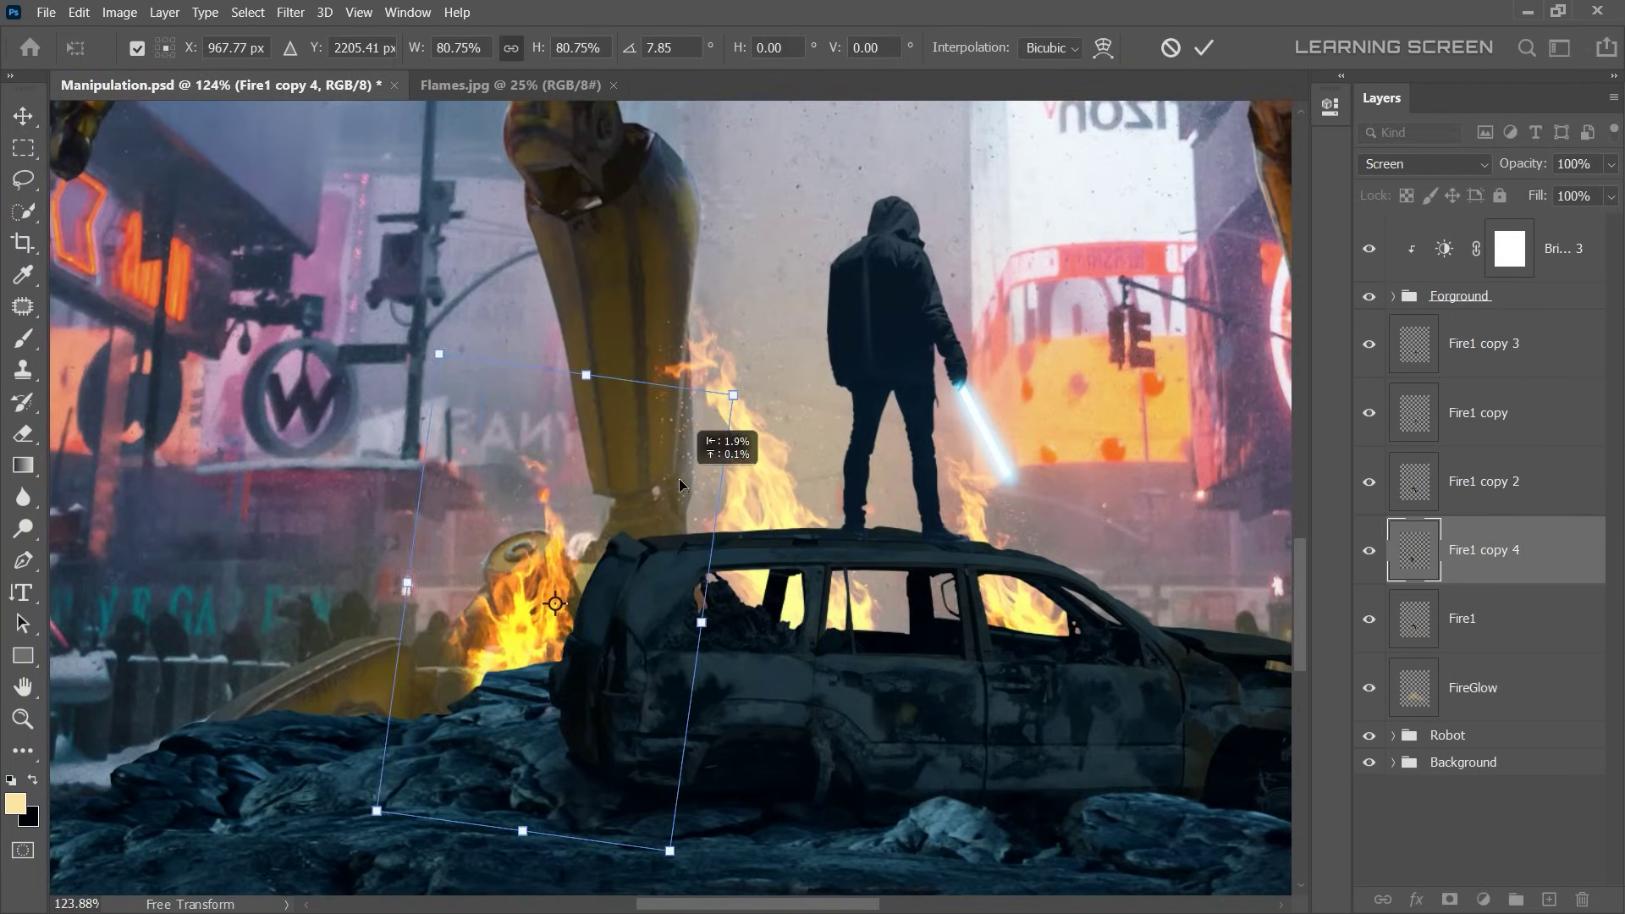
pyautogui.press('Return')
pyautogui.click(1426, 164)
pyautogui.click(1404, 366)
pyautogui.click(120, 12)
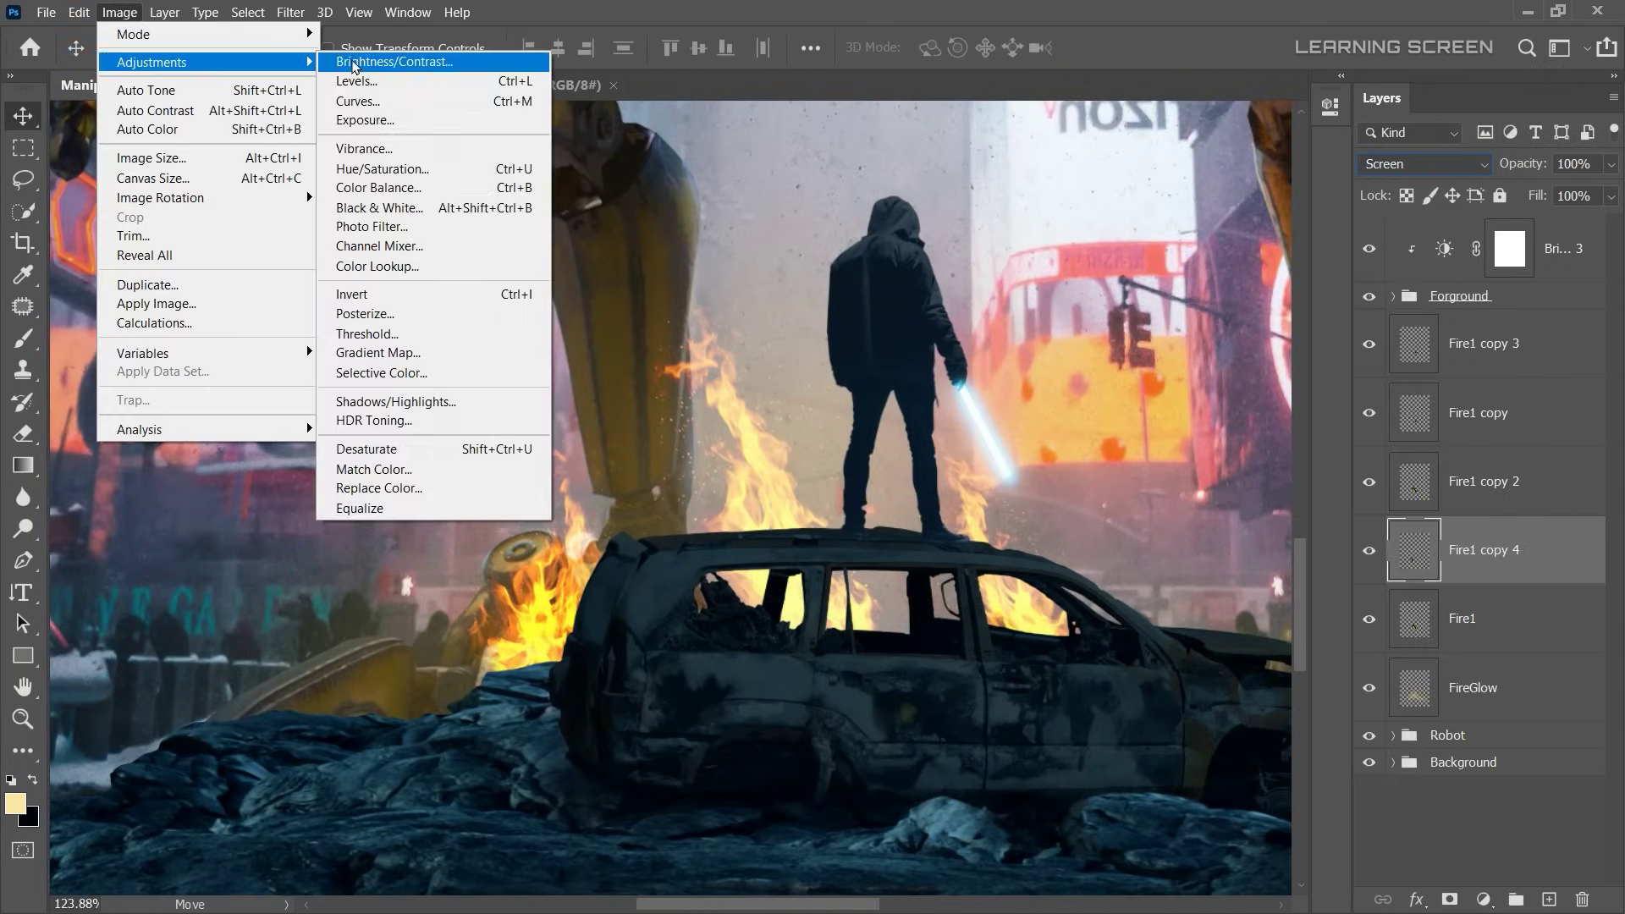
pyautogui.click(499, 79)
pyautogui.moveTo(1051, 522); pyautogui.dragTo(1022, 524)
pyautogui.moveTo(924, 618); pyautogui.dragTo(945, 615)
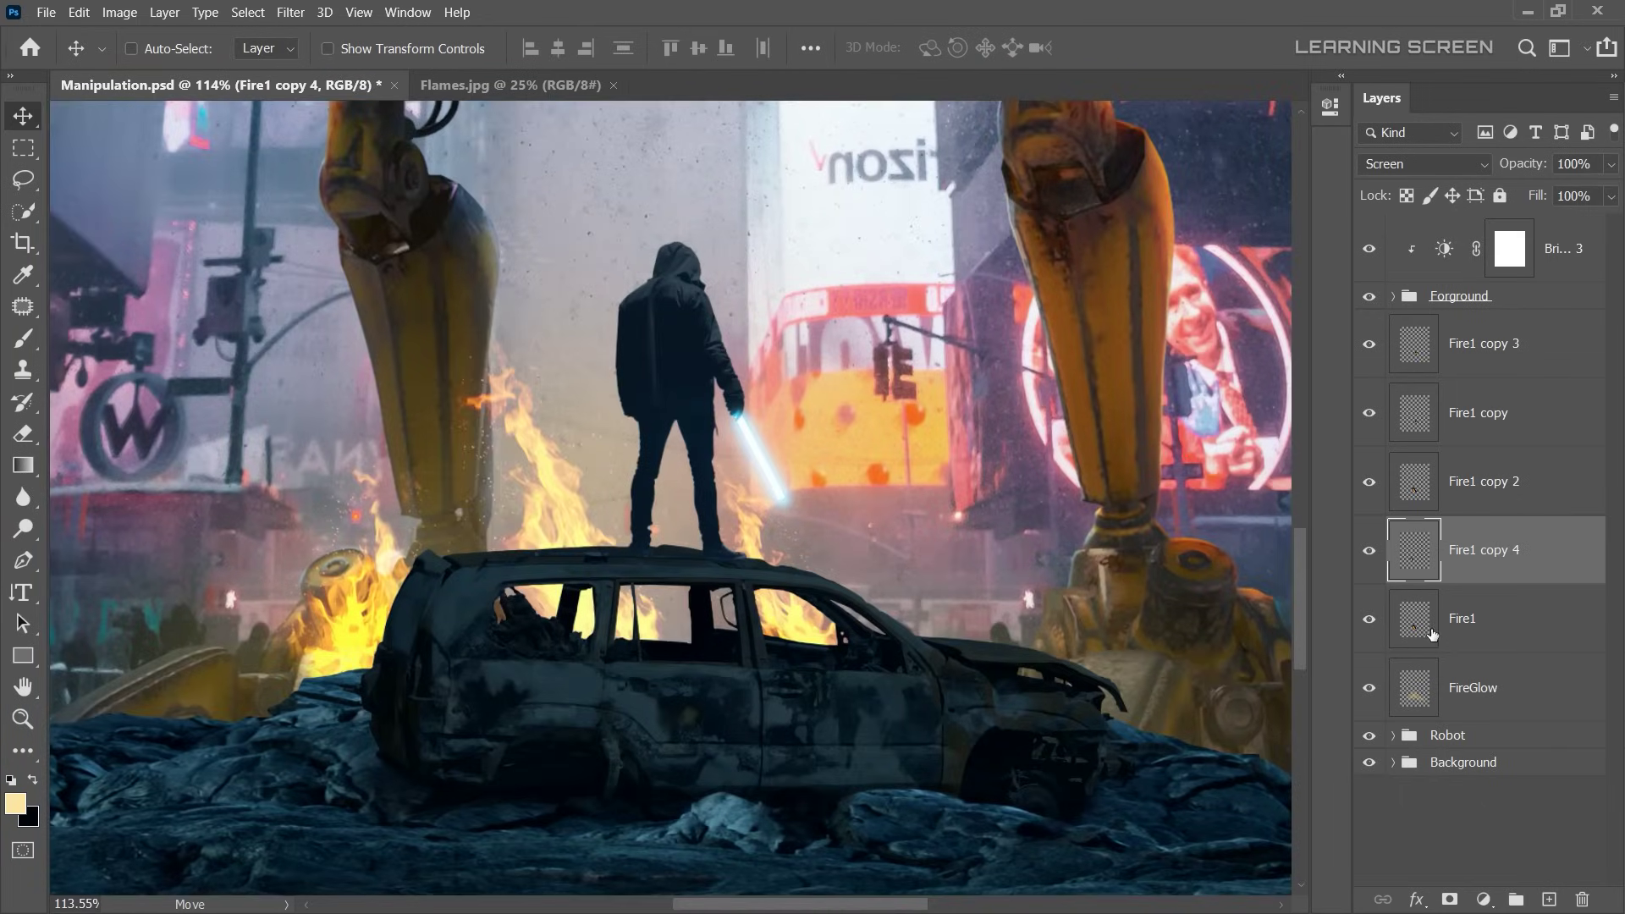
# - Duplicate Fire1 as Fire1 copy 5 and scale it over the car's windows
pyautogui.click(1430, 633)
pyautogui.hotkey('ctrl', 'j')
pyautogui.hotkey('ctrl', 't')
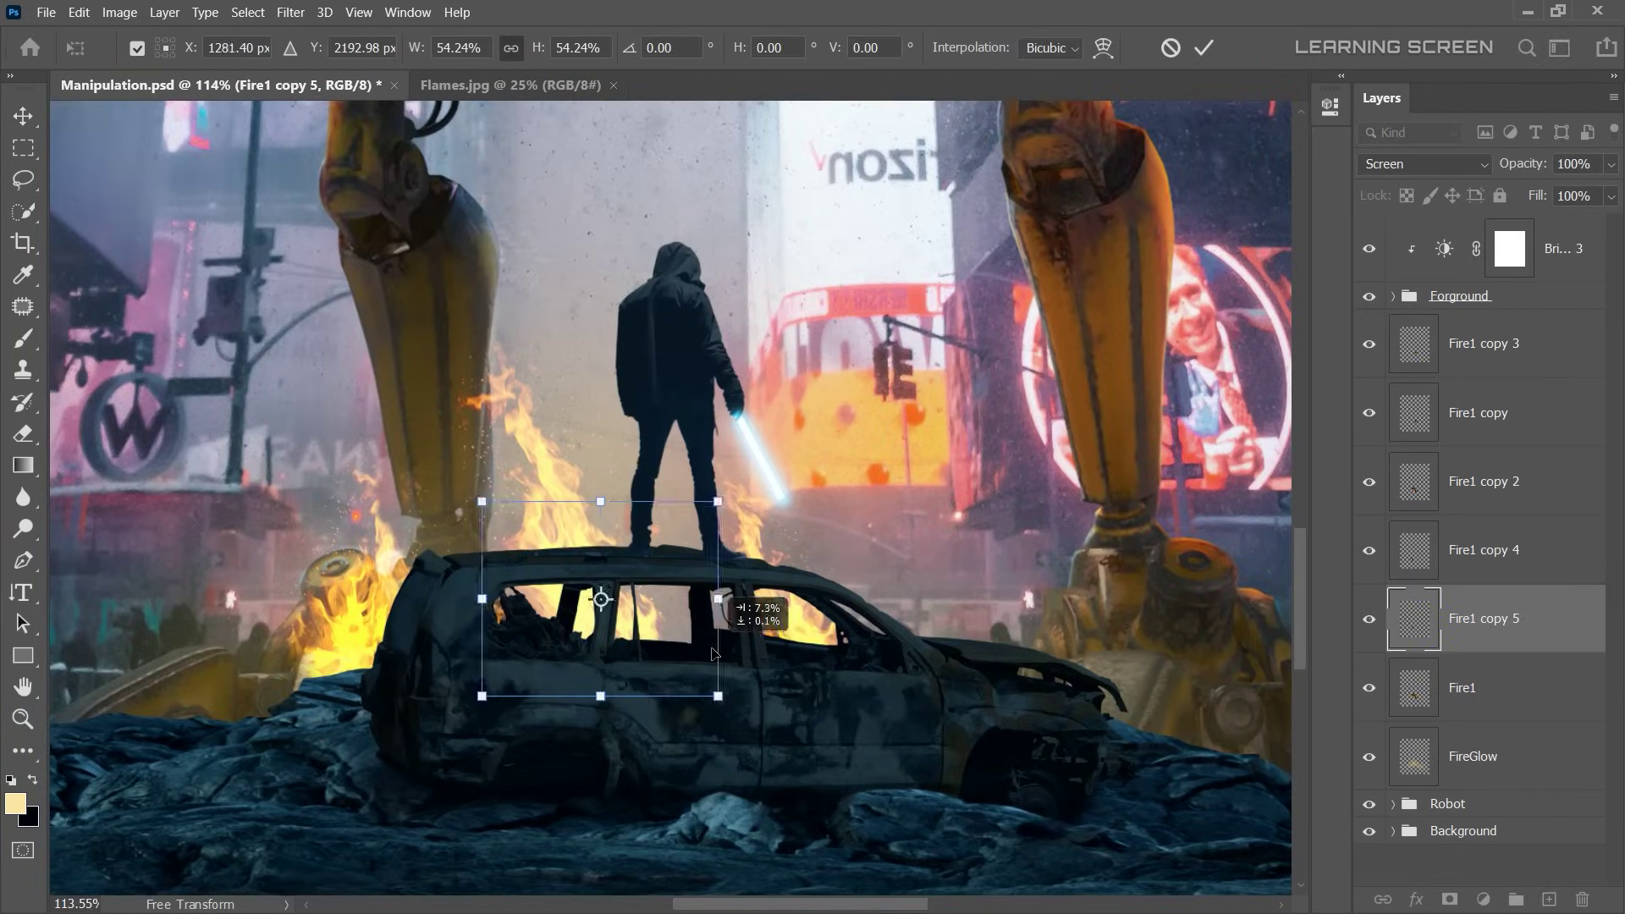
pyautogui.press('Return')
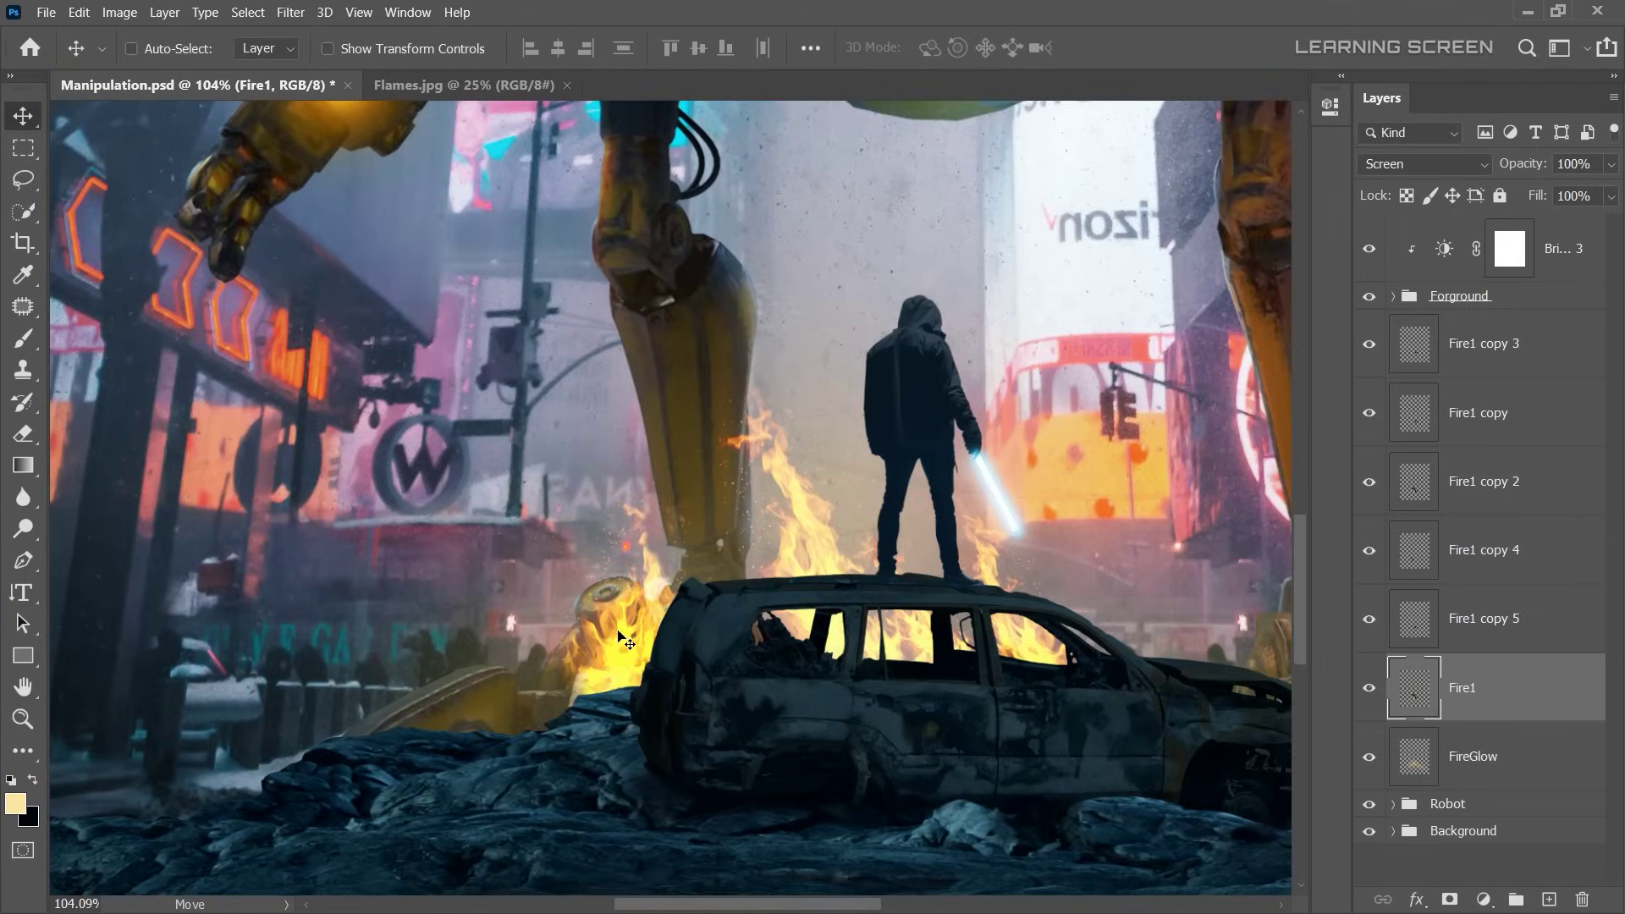
# - Set Fire1 copy 4 to 100% opacity and 92% fill
pyautogui.rightClick(618, 634)
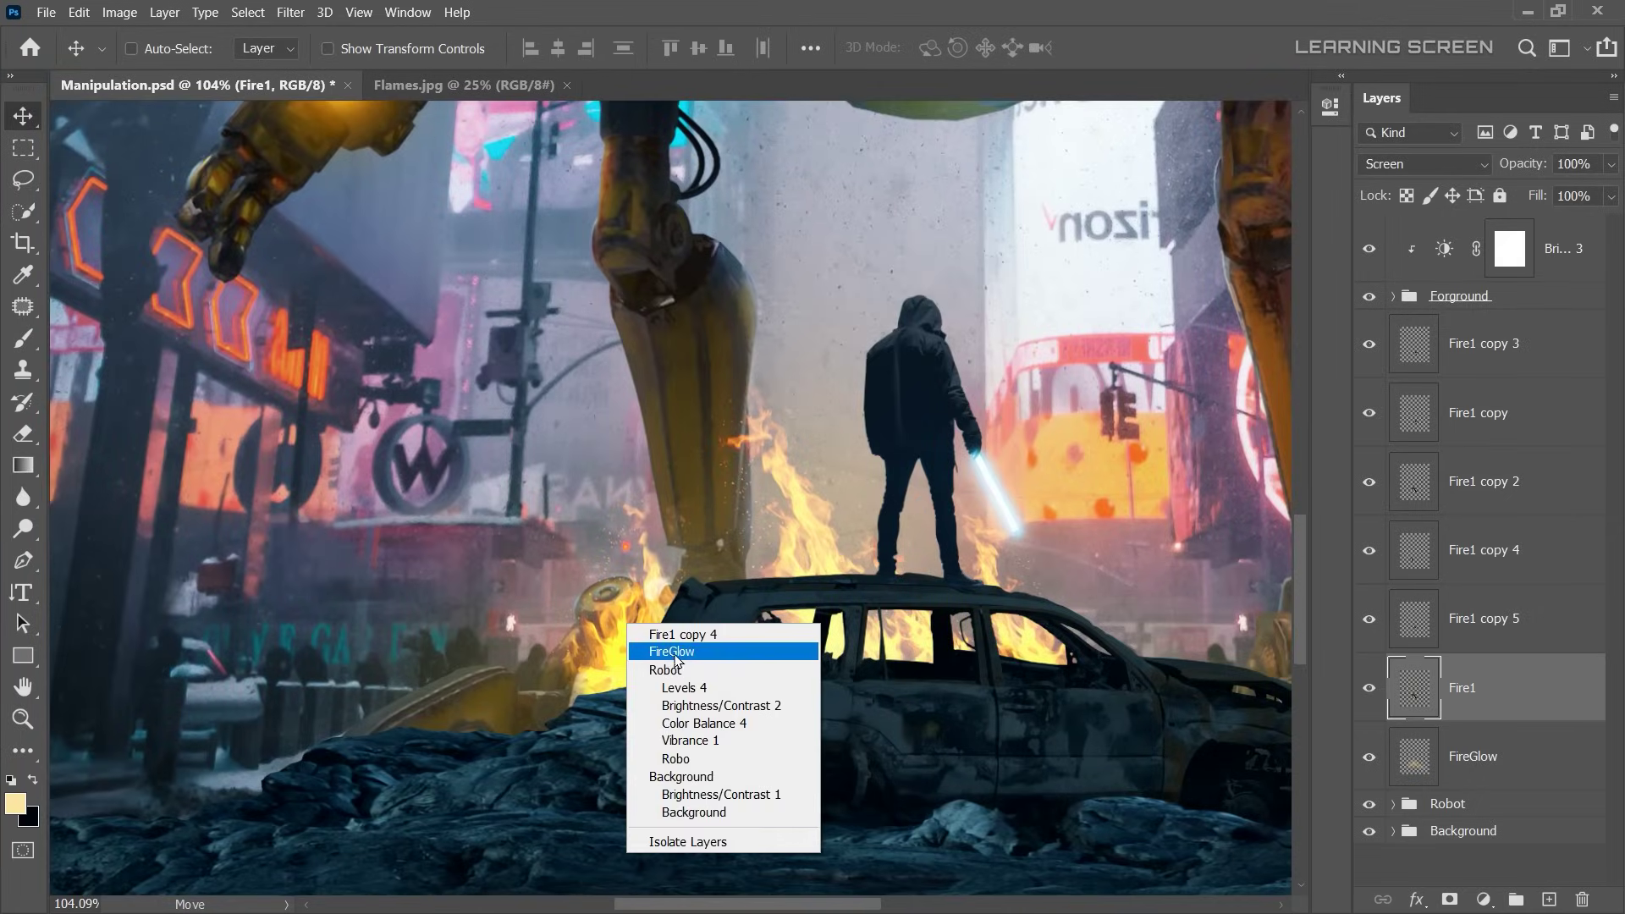
pyautogui.click(668, 632)
pyautogui.click(1426, 164)
pyautogui.moveTo(1593, 192)
pyautogui.mouseDown()
pyautogui.moveTo(1611, 192)
pyautogui.moveTo(1582, 225)
pyautogui.mouseUp()
pyautogui.click(1388, 364)
pyautogui.hotkey('ctrl', '0')
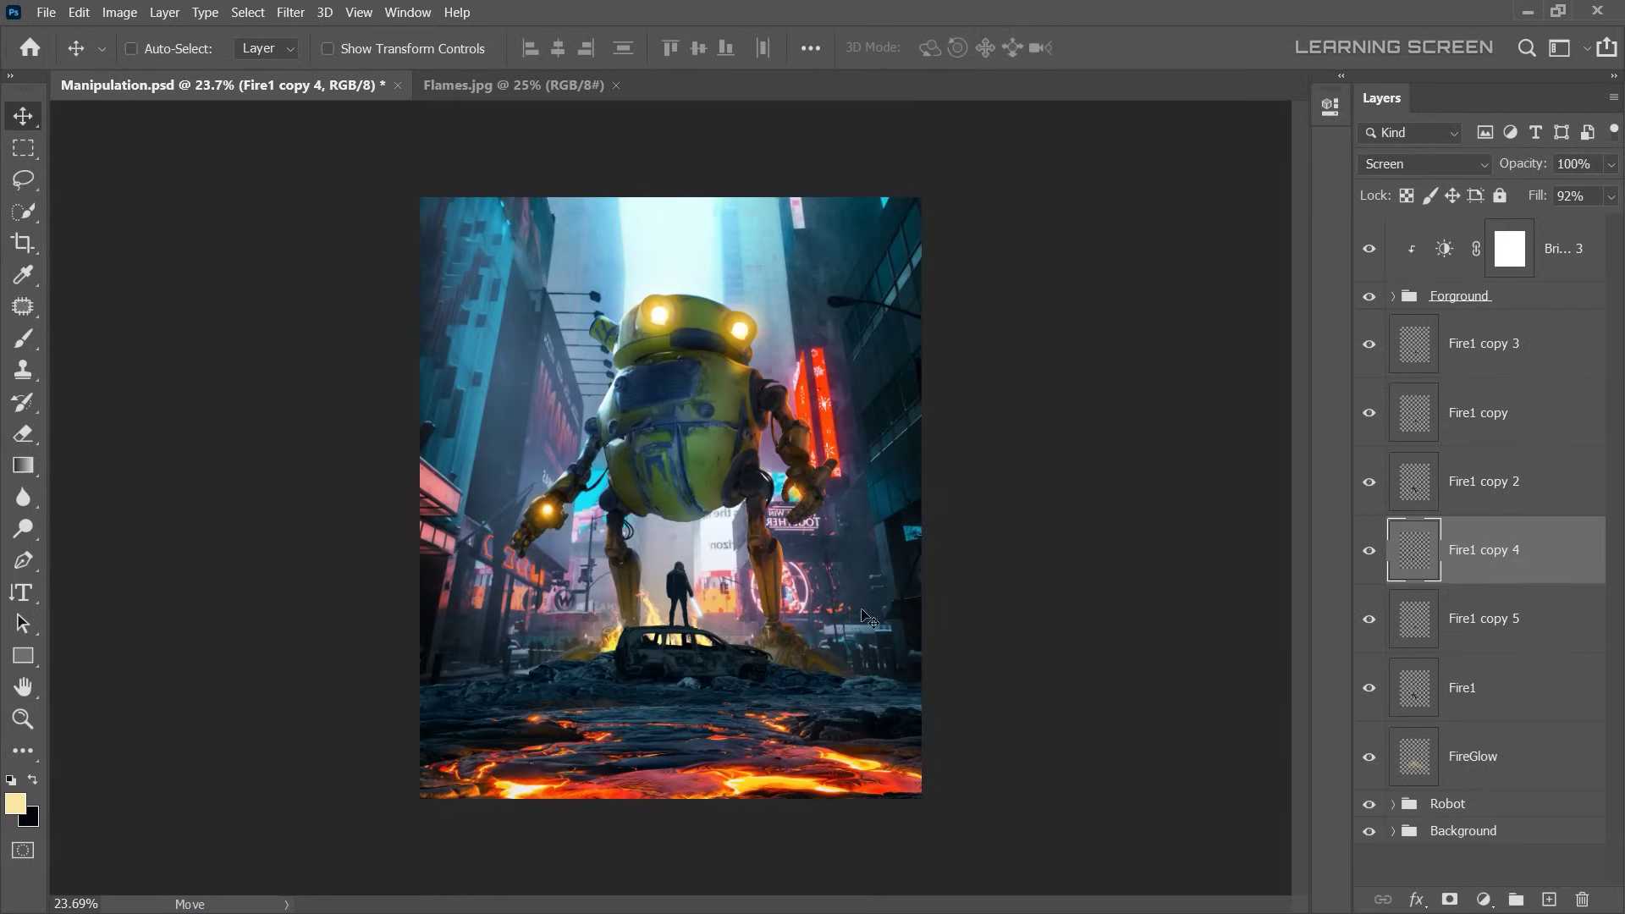
# - Group the fire layers, from the top one down to FireGlow, into a group named Fires
pyautogui.click(1541, 340)
pyautogui.keyDown('shift'); pyautogui.click(1489, 756); pyautogui.keyUp('shift')
pyautogui.rightClick(1537, 599)
pyautogui.click(1201, 173)
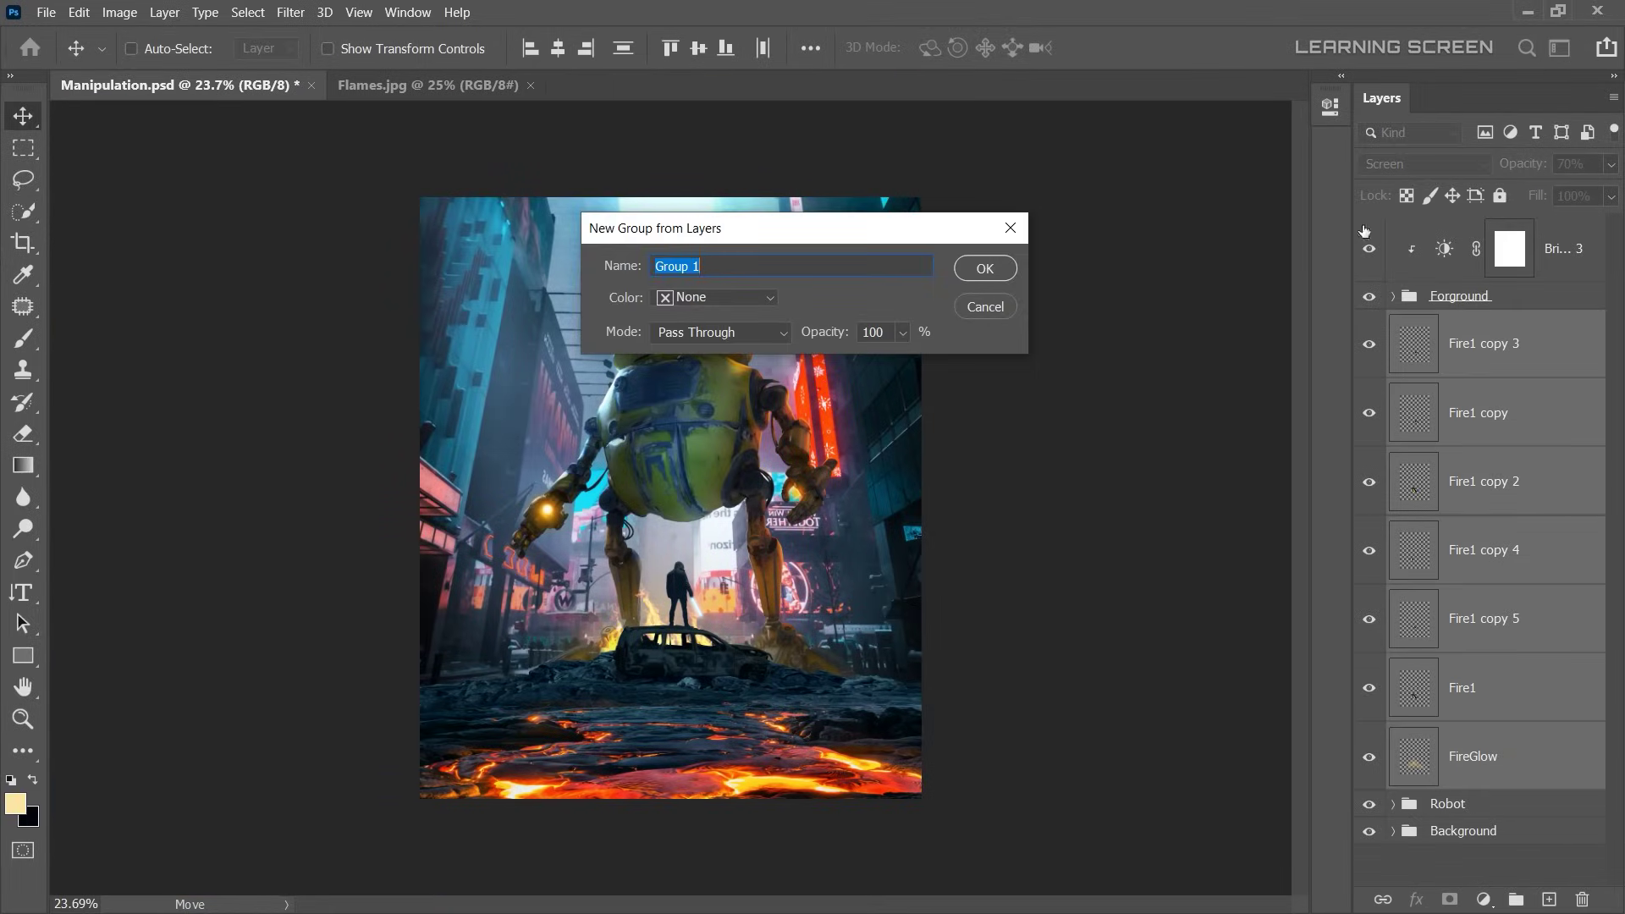
pyautogui.write('Fires')
pyautogui.press('Return')
# - Select FireGlow inside Fires and enlarge the brush to 900
pyautogui.click(1392, 322)
pyautogui.click(1502, 782)
pyautogui.scroll(3, 659, 640)
pyautogui.click(23, 338)
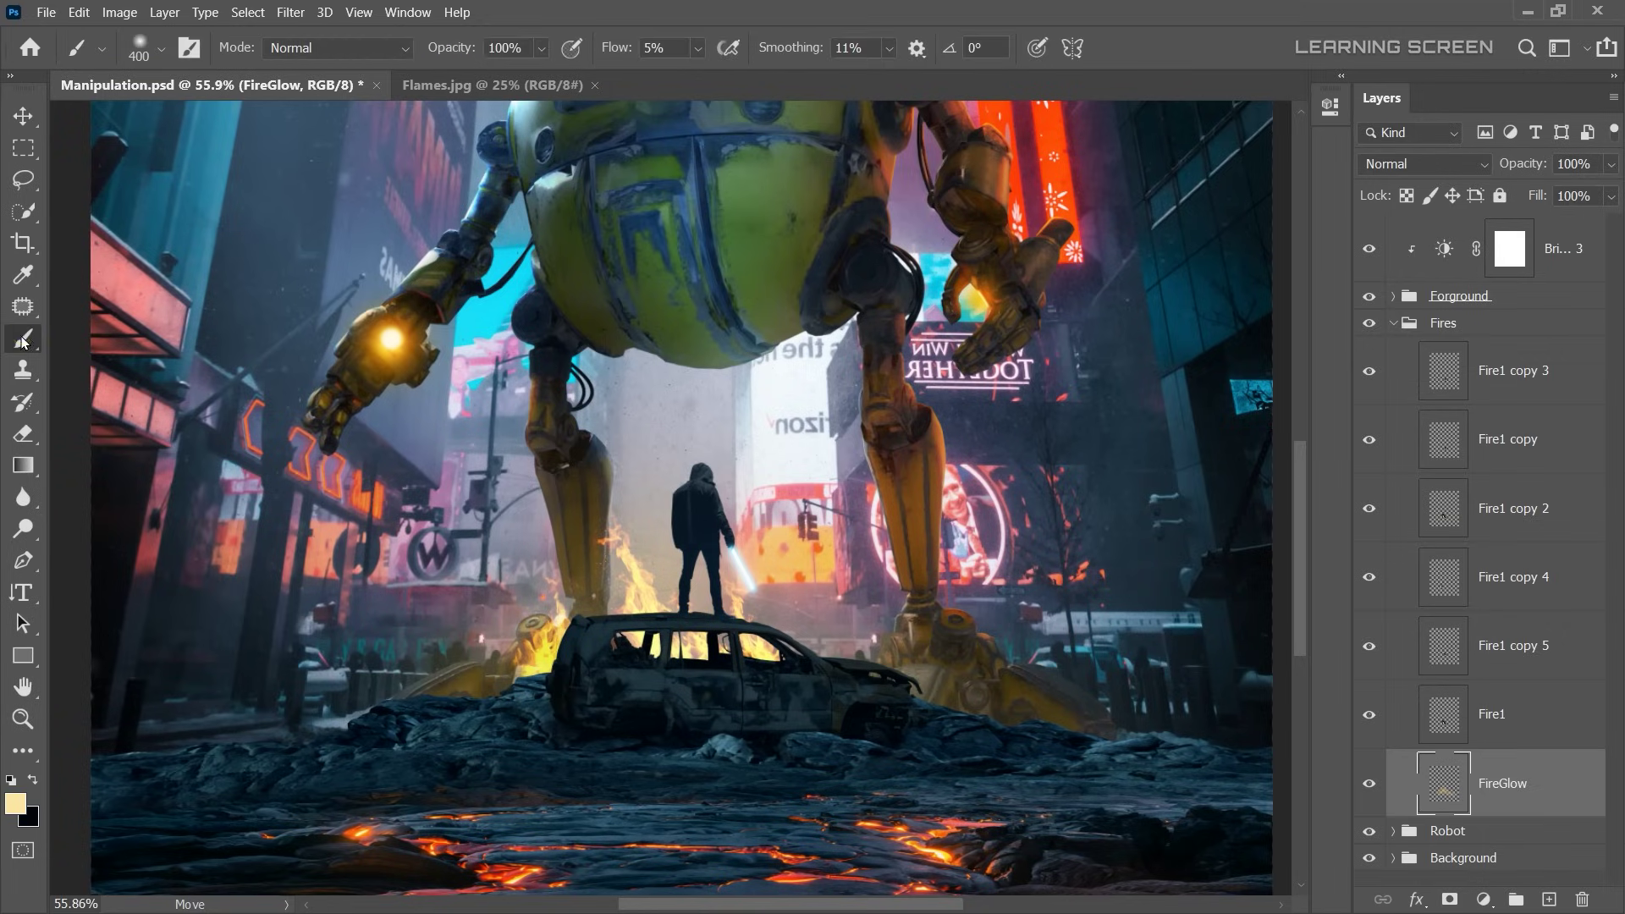
pyautogui.press(']')
pyautogui.press(']')
pyautogui.press(']')
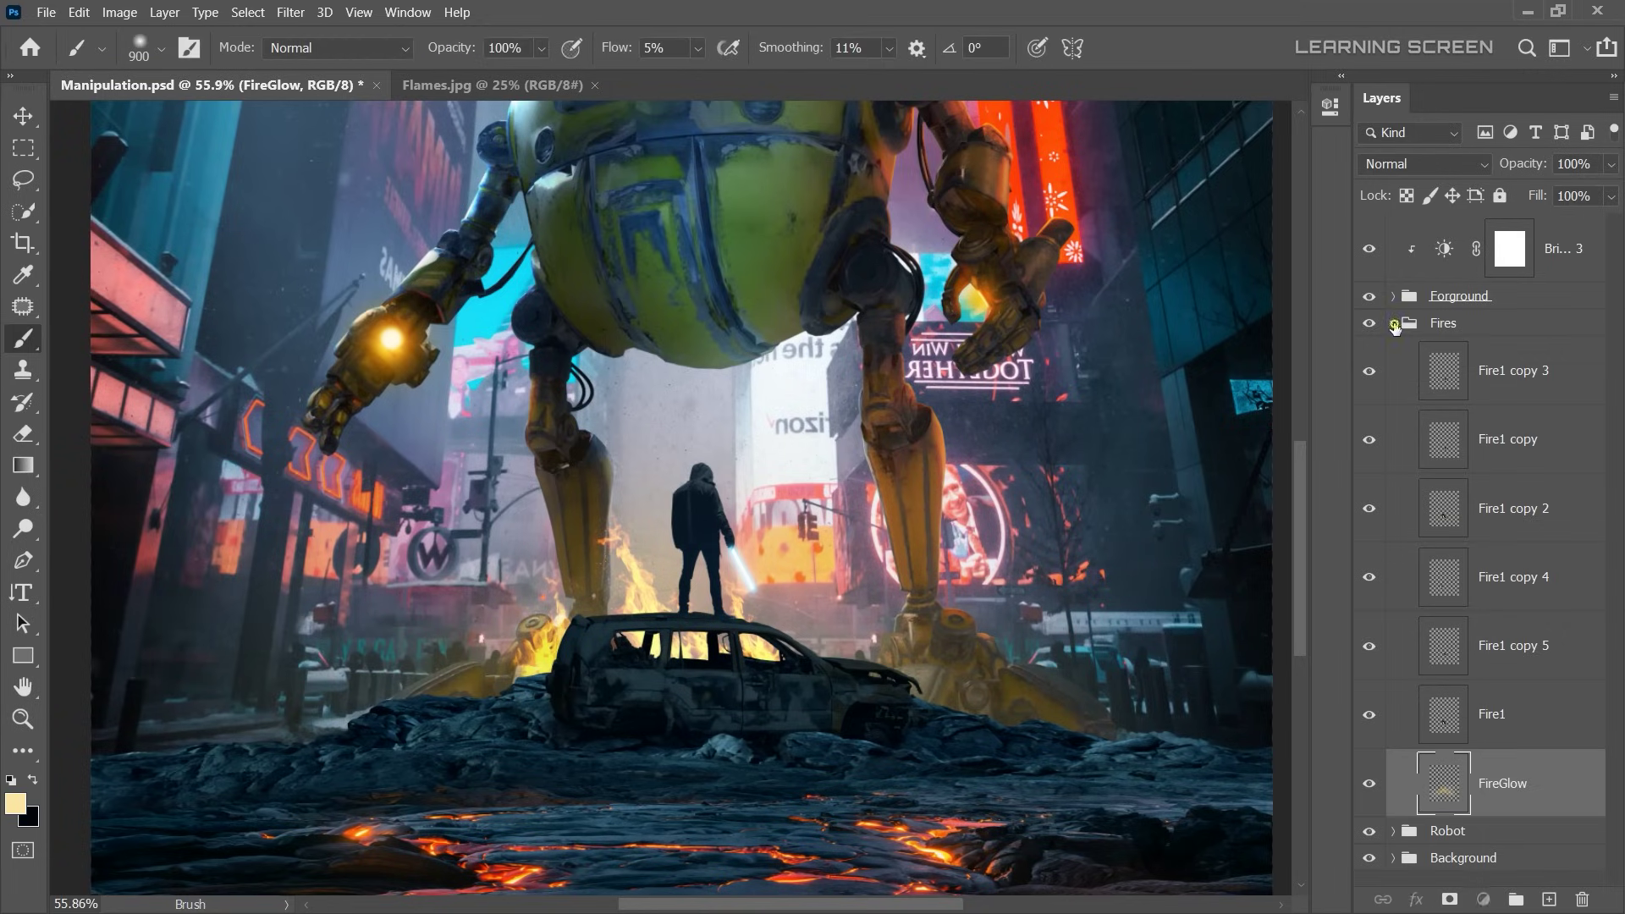
pyautogui.click(1395, 327)
# - Add a new Fog layer and set the foreground colour to light blue a6e8ff
pyautogui.hotkey('ctrl', 'shift', 'alt', 'n')
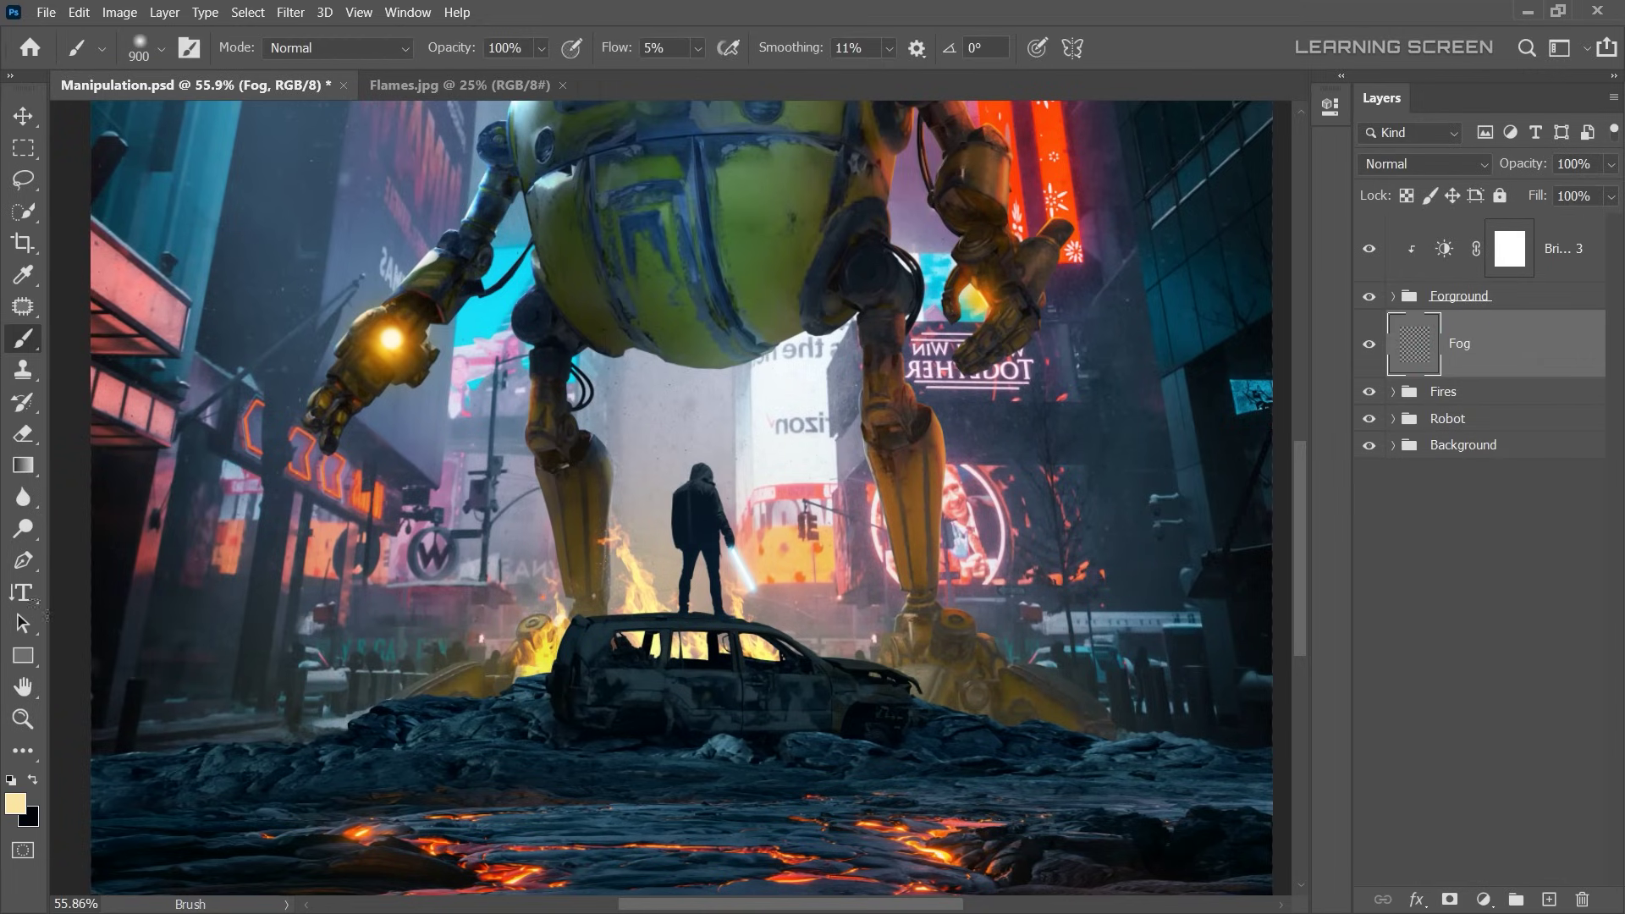
pyautogui.click(32, 780)
pyautogui.click(15, 802)
pyautogui.write('a6e8ff')
pyautogui.press('Return')
pyautogui.click(15, 802)
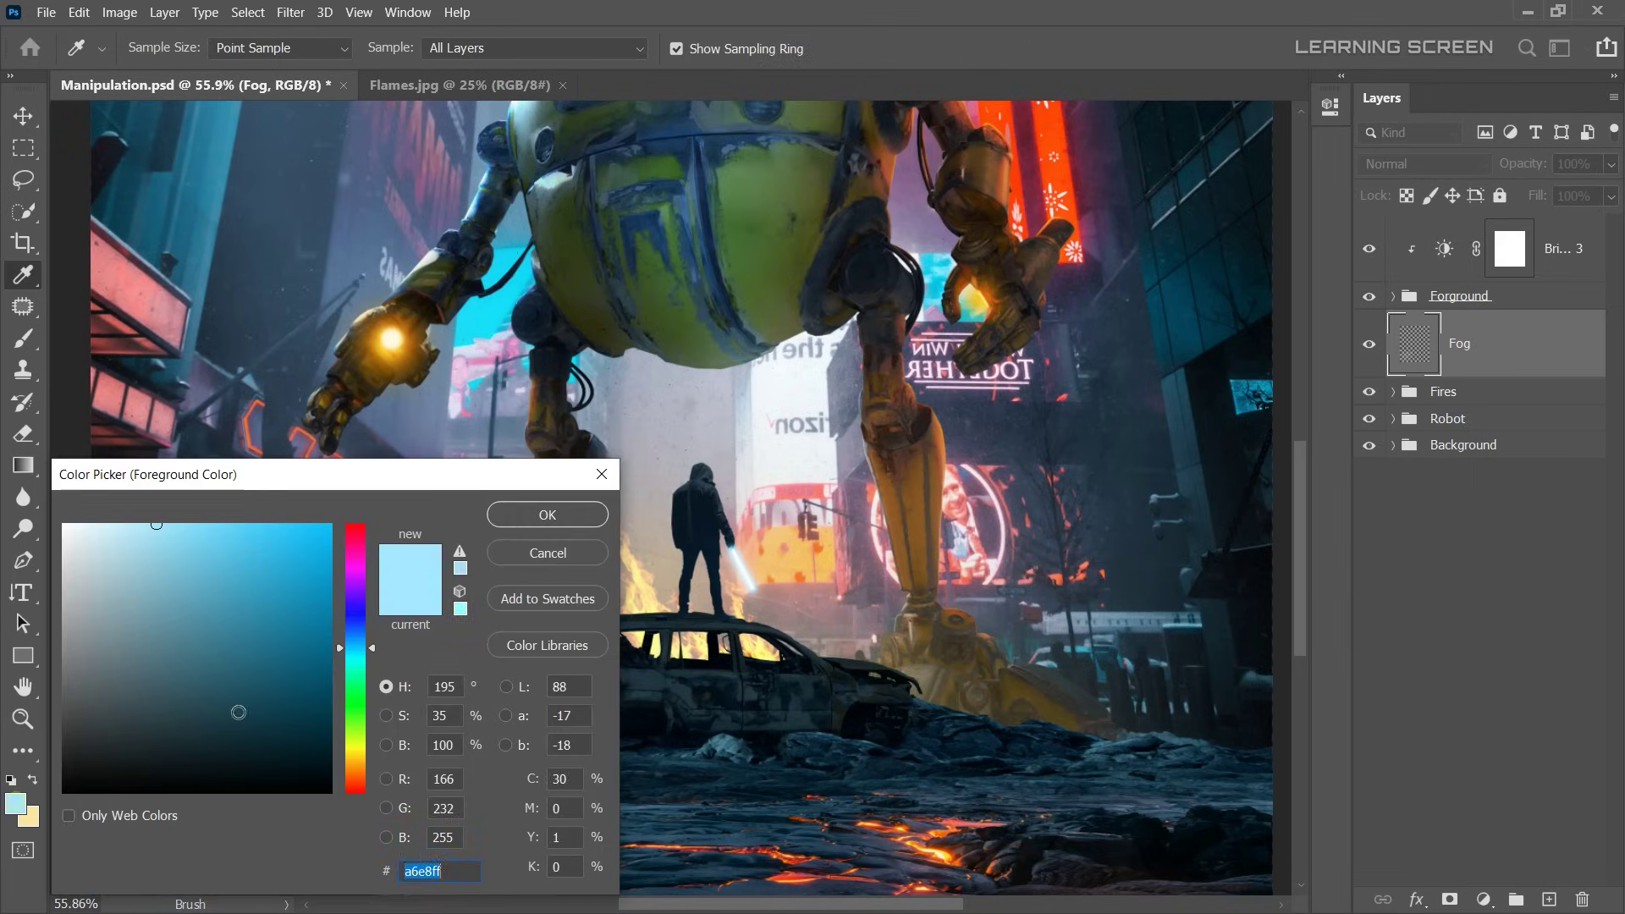
pyautogui.press('Return')
pyautogui.press('b')
pyautogui.hotkey('ctrl', '0')
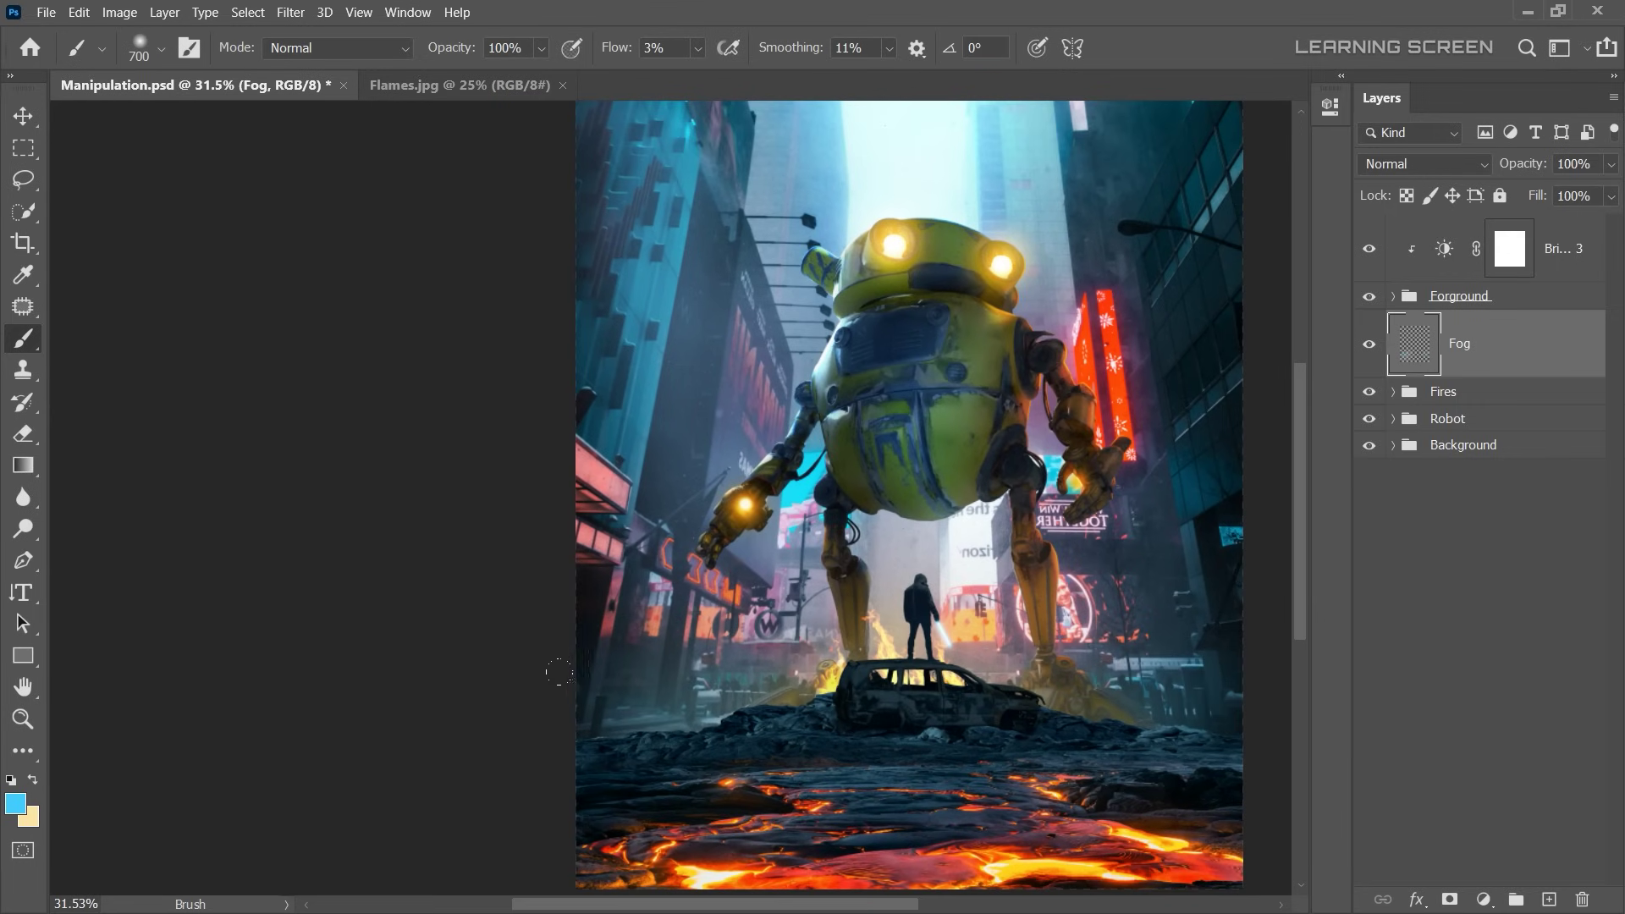
# - Move the Fog layer below Fires into the Background group
pyautogui.scroll(2, 782, 711)
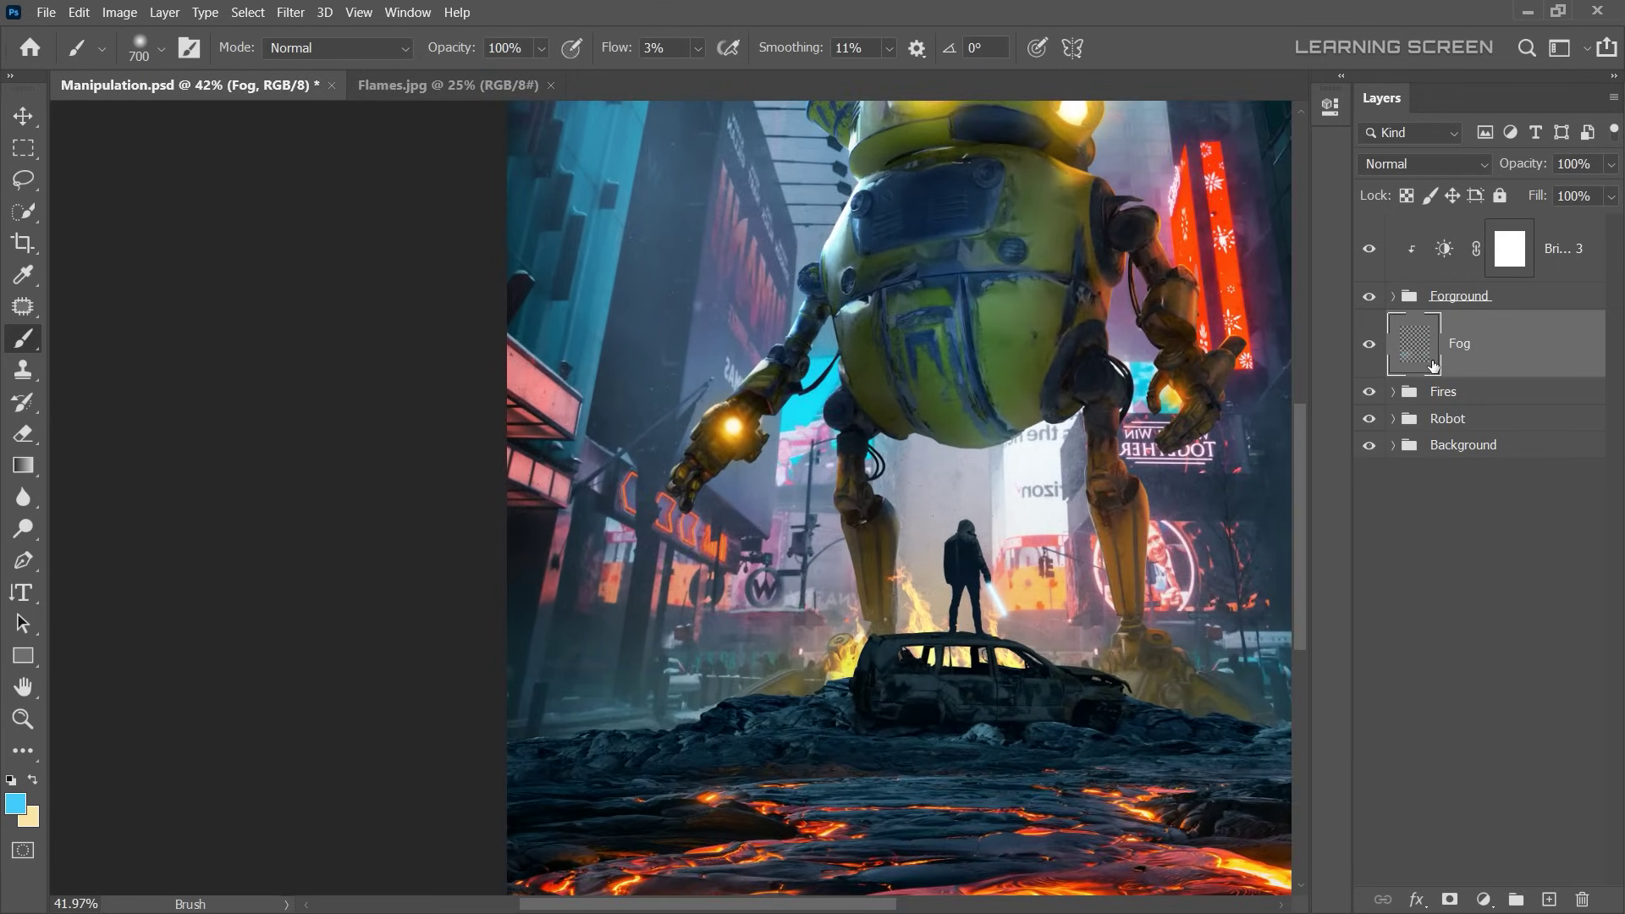
pyautogui.moveTo(1433, 366); pyautogui.dragTo(1438, 447)
pyautogui.click(1392, 376)
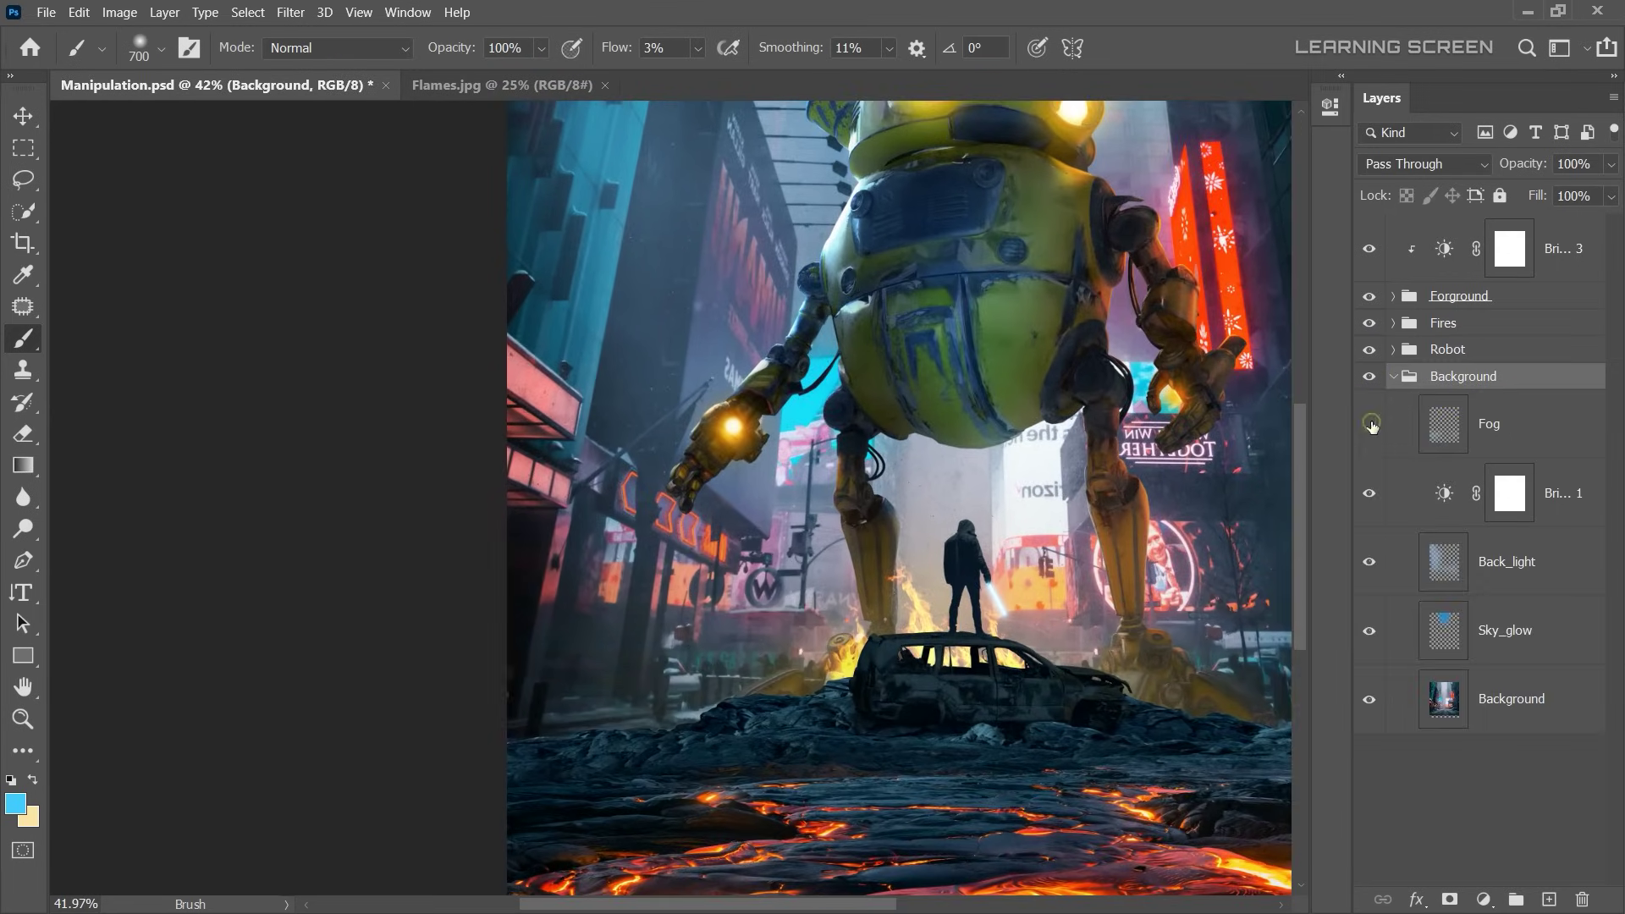
pyautogui.scroll(-3, 973, 645)
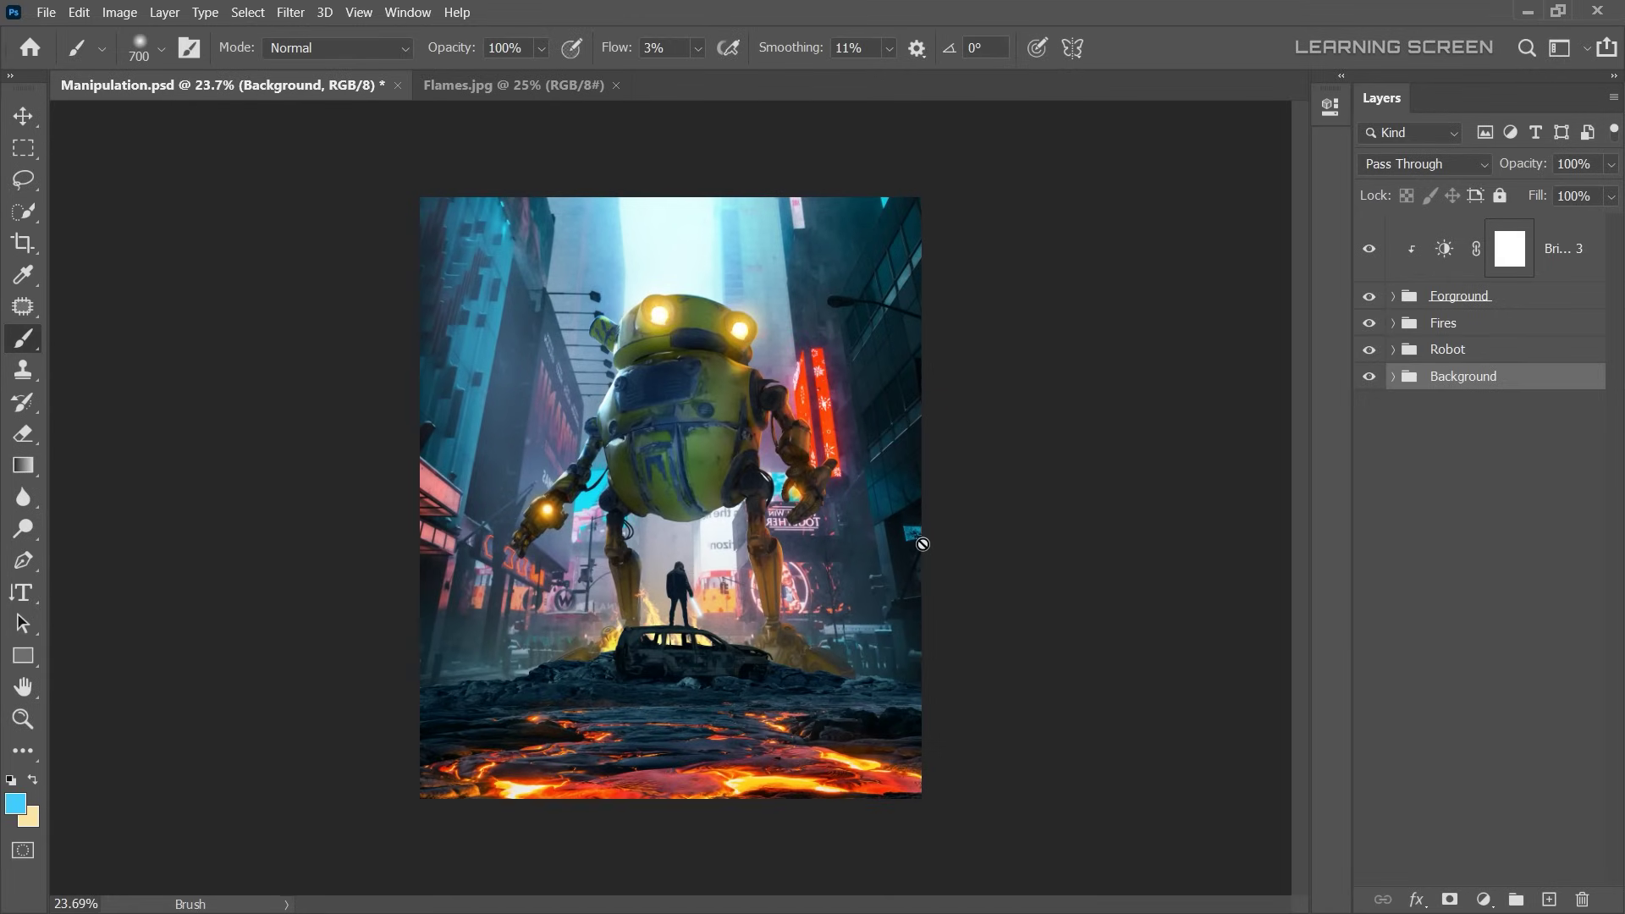
# - Add a Brightness/Contrast adjustment above Forground with brightness -16 and raised contrast
pyautogui.press('v')
pyautogui.click(1489, 296)
pyautogui.click(1483, 899)
pyautogui.click(1473, 589)
pyautogui.moveTo(1148, 236); pyautogui.dragTo(1171, 274)
pyautogui.click(1277, 99)
# - Invert the adjustment's mask and paint the darkening back in with the brush
pyautogui.hotkey('ctrl', 'i')
pyautogui.scroll(3, 760, 608)
pyautogui.press('b')
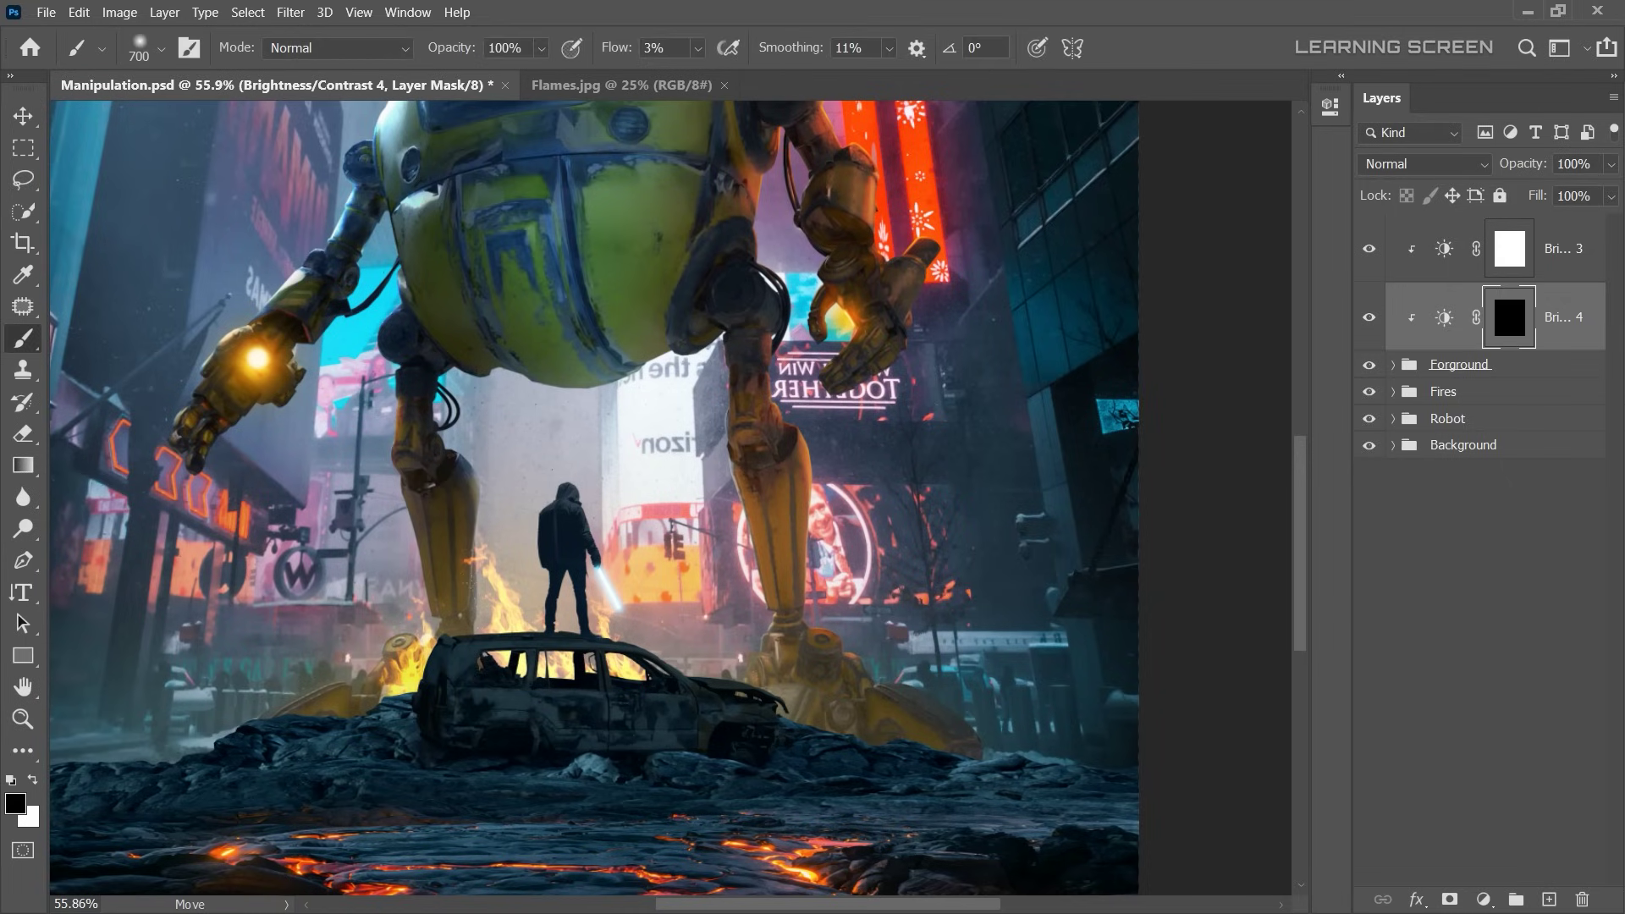
pyautogui.scroll(-2, 770, 626)
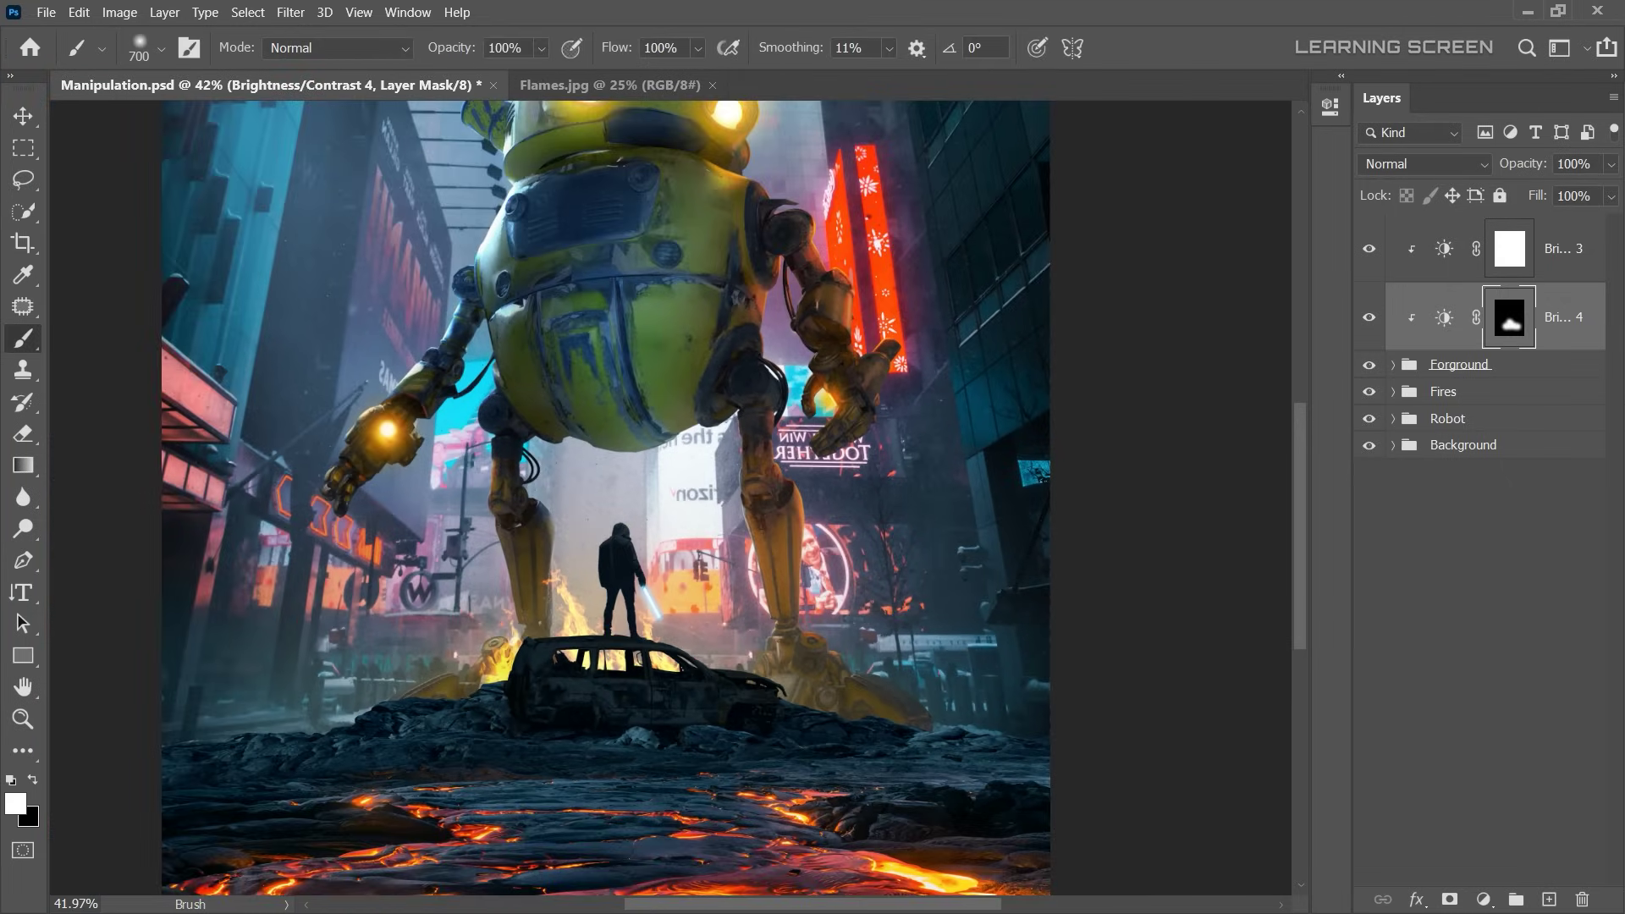
pyautogui.press('v')
pyautogui.scroll(1, 626, 615)
pyautogui.click(1443, 317)
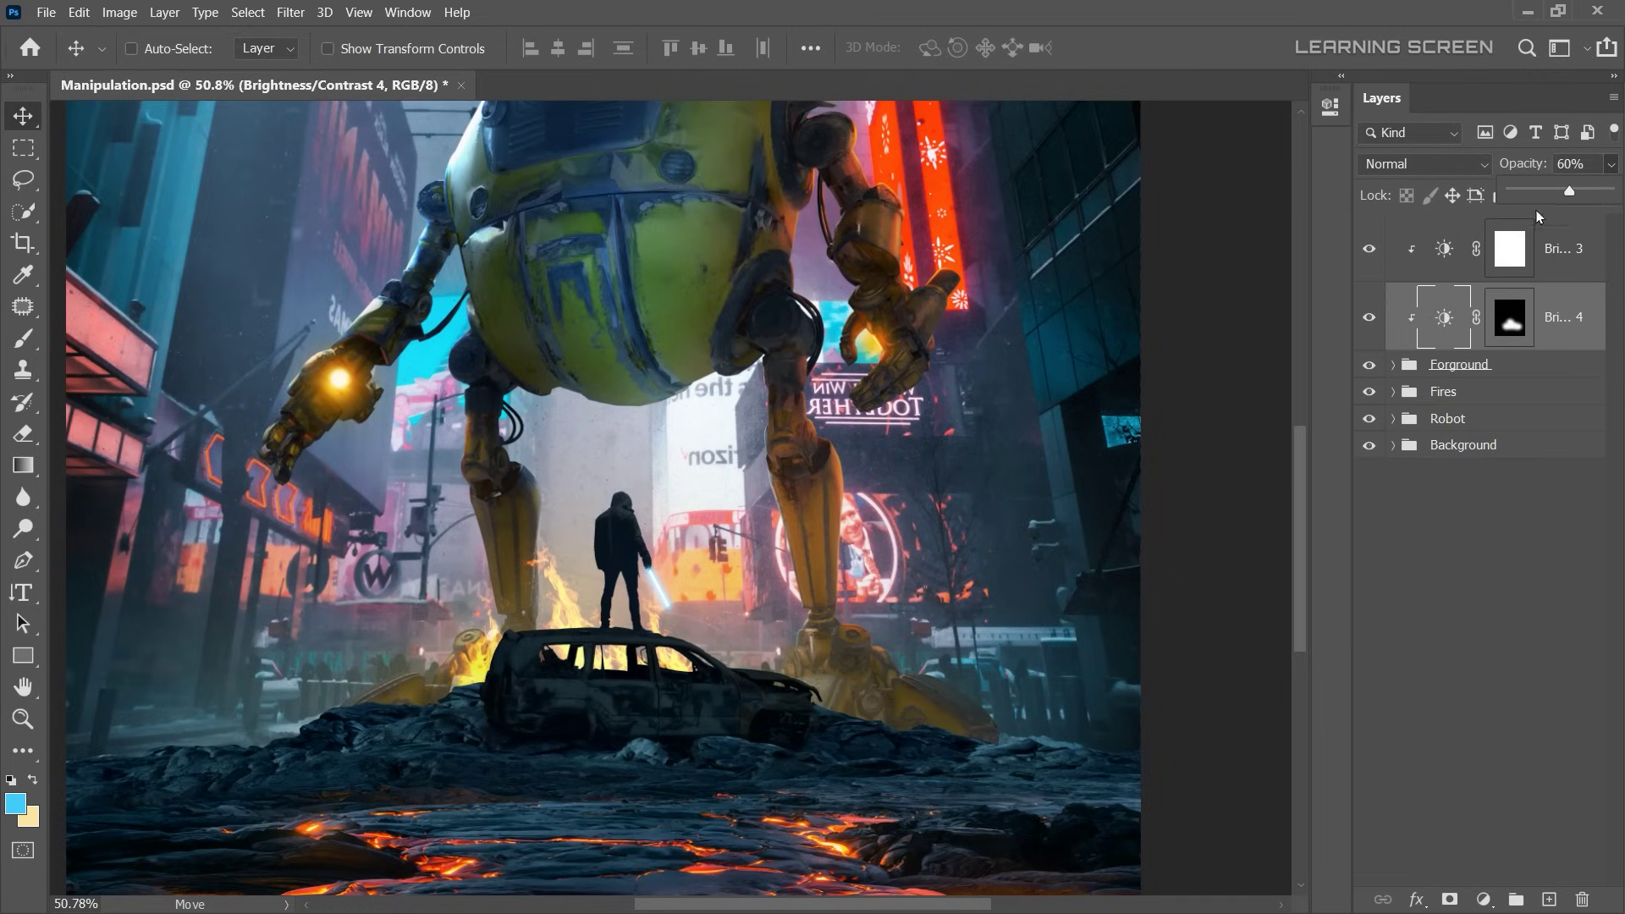
# - Create a clipped Fog_2 layer and paint haze on it in greyish blue
pyautogui.click(1557, 254)
pyautogui.hotkey('ctrl', 'shift', 'alt', 'n')
pyautogui.write('Fog_2')
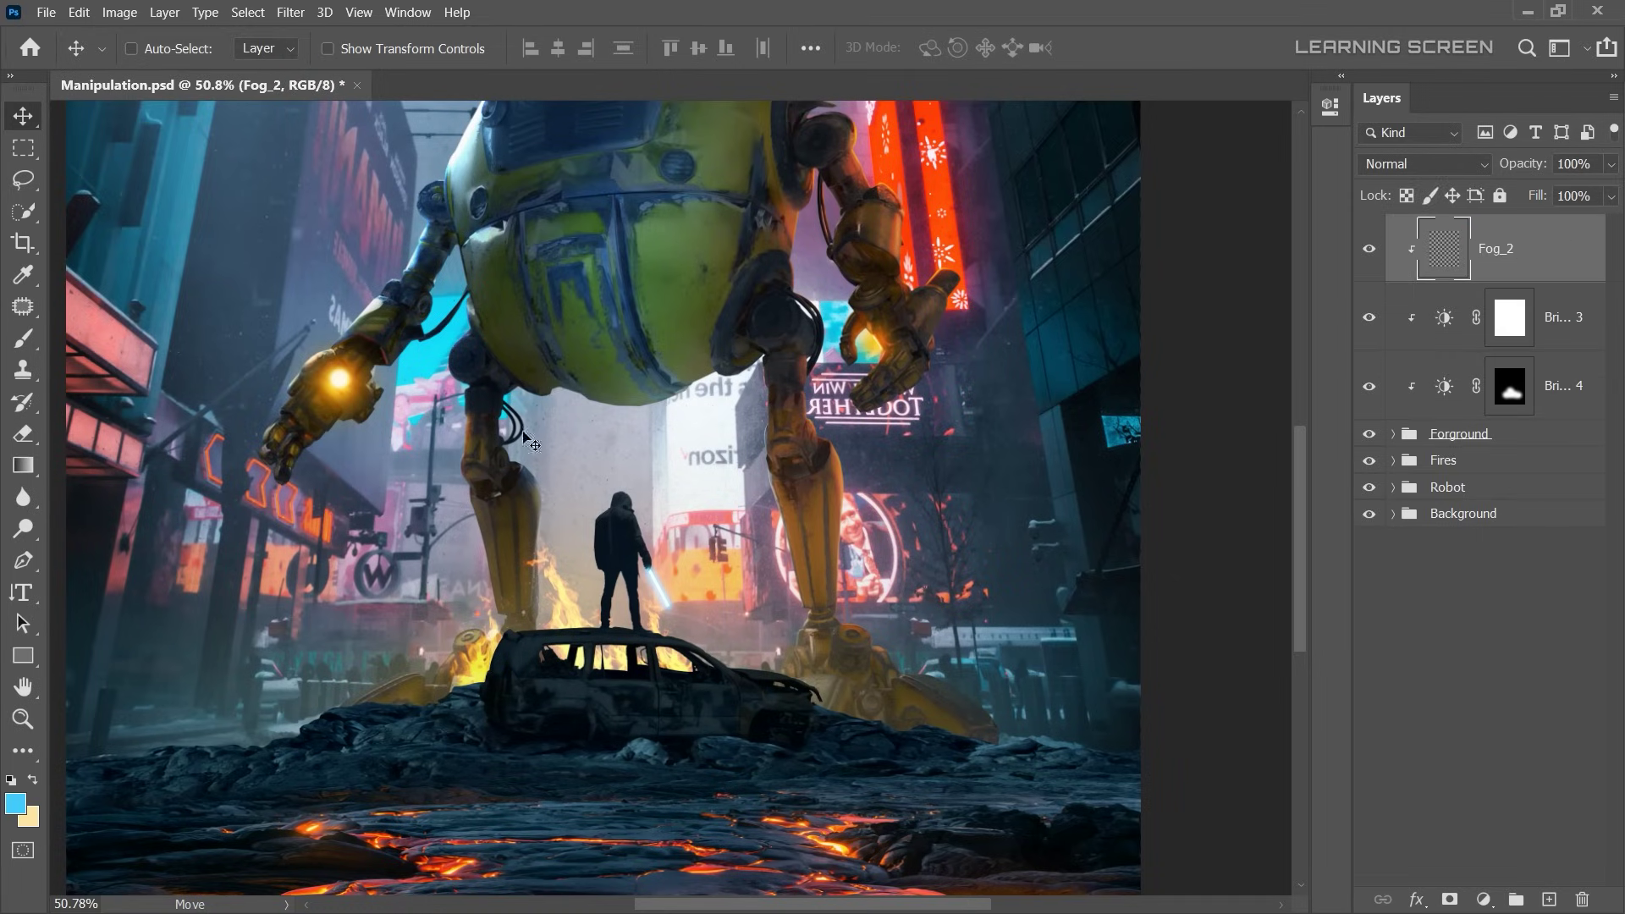
pyautogui.press('i')
pyautogui.click(16, 803)
pyautogui.write('41a3ff')
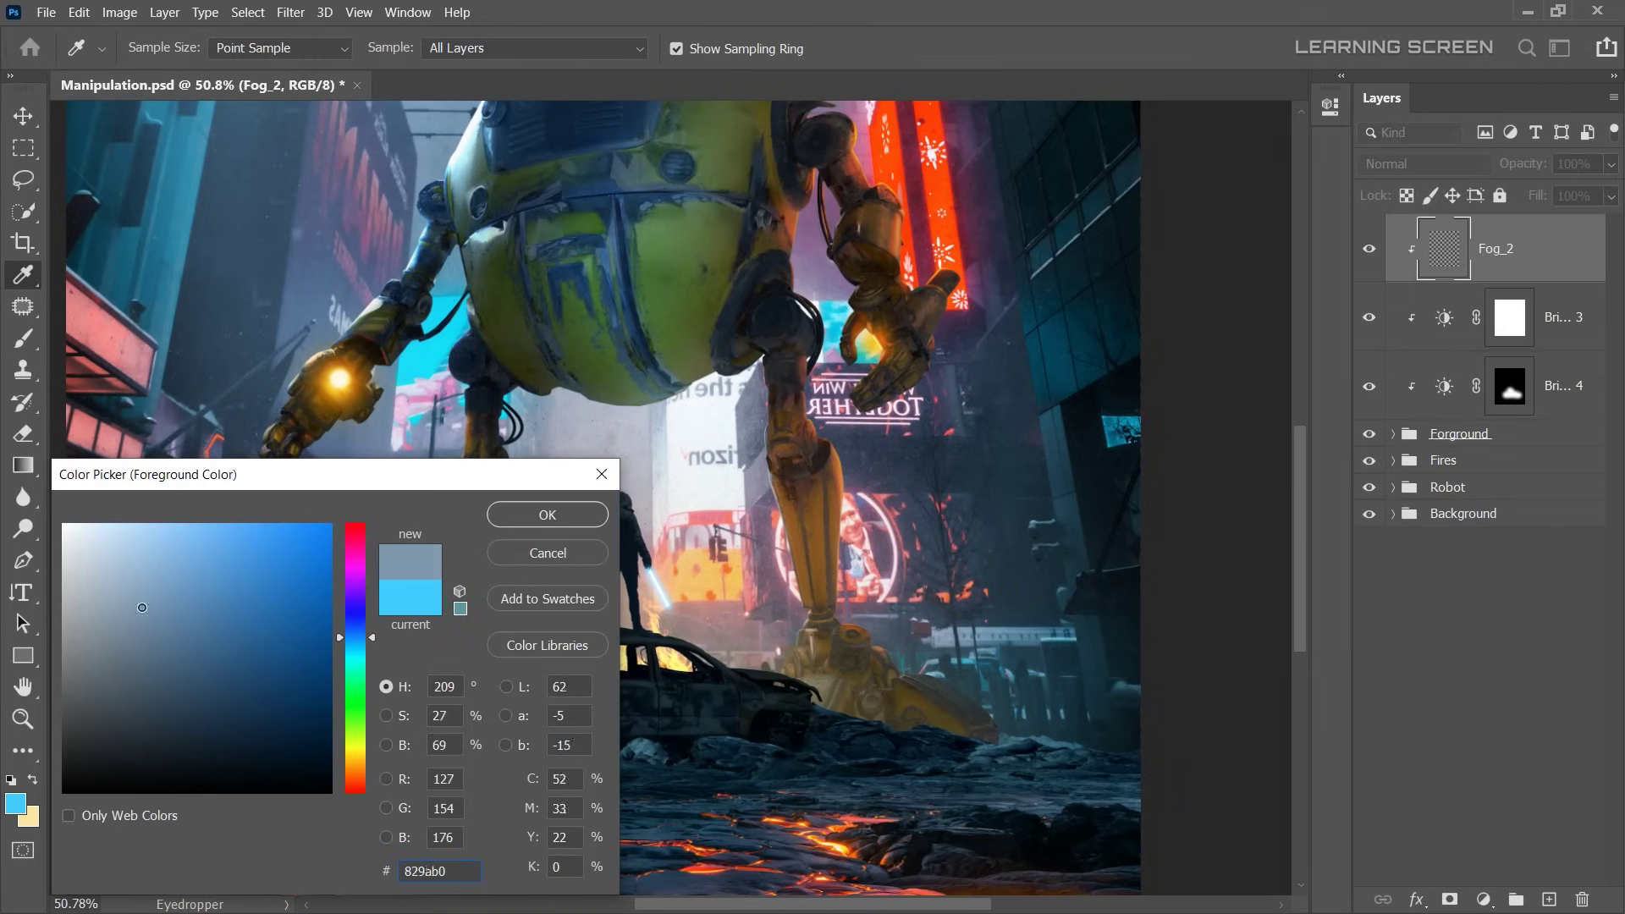
pyautogui.press('Return')
pyautogui.press('b')
pyautogui.scroll(-2, 633, 642)
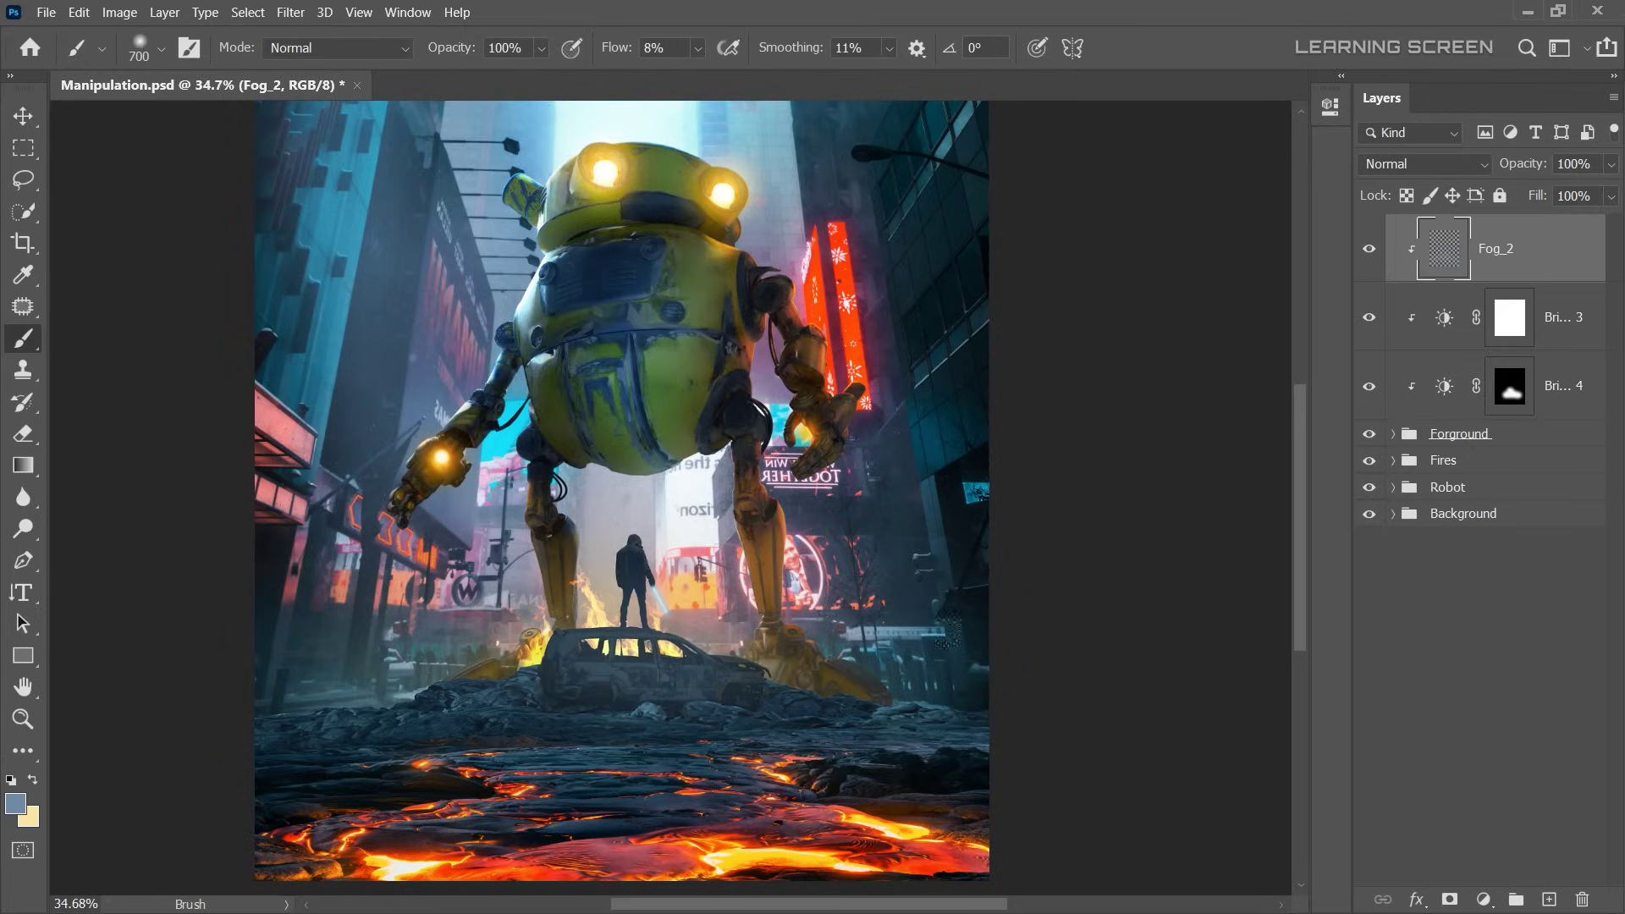
pyautogui.scroll(-1, 901, 721)
pyautogui.scroll(-1, 224, 640)
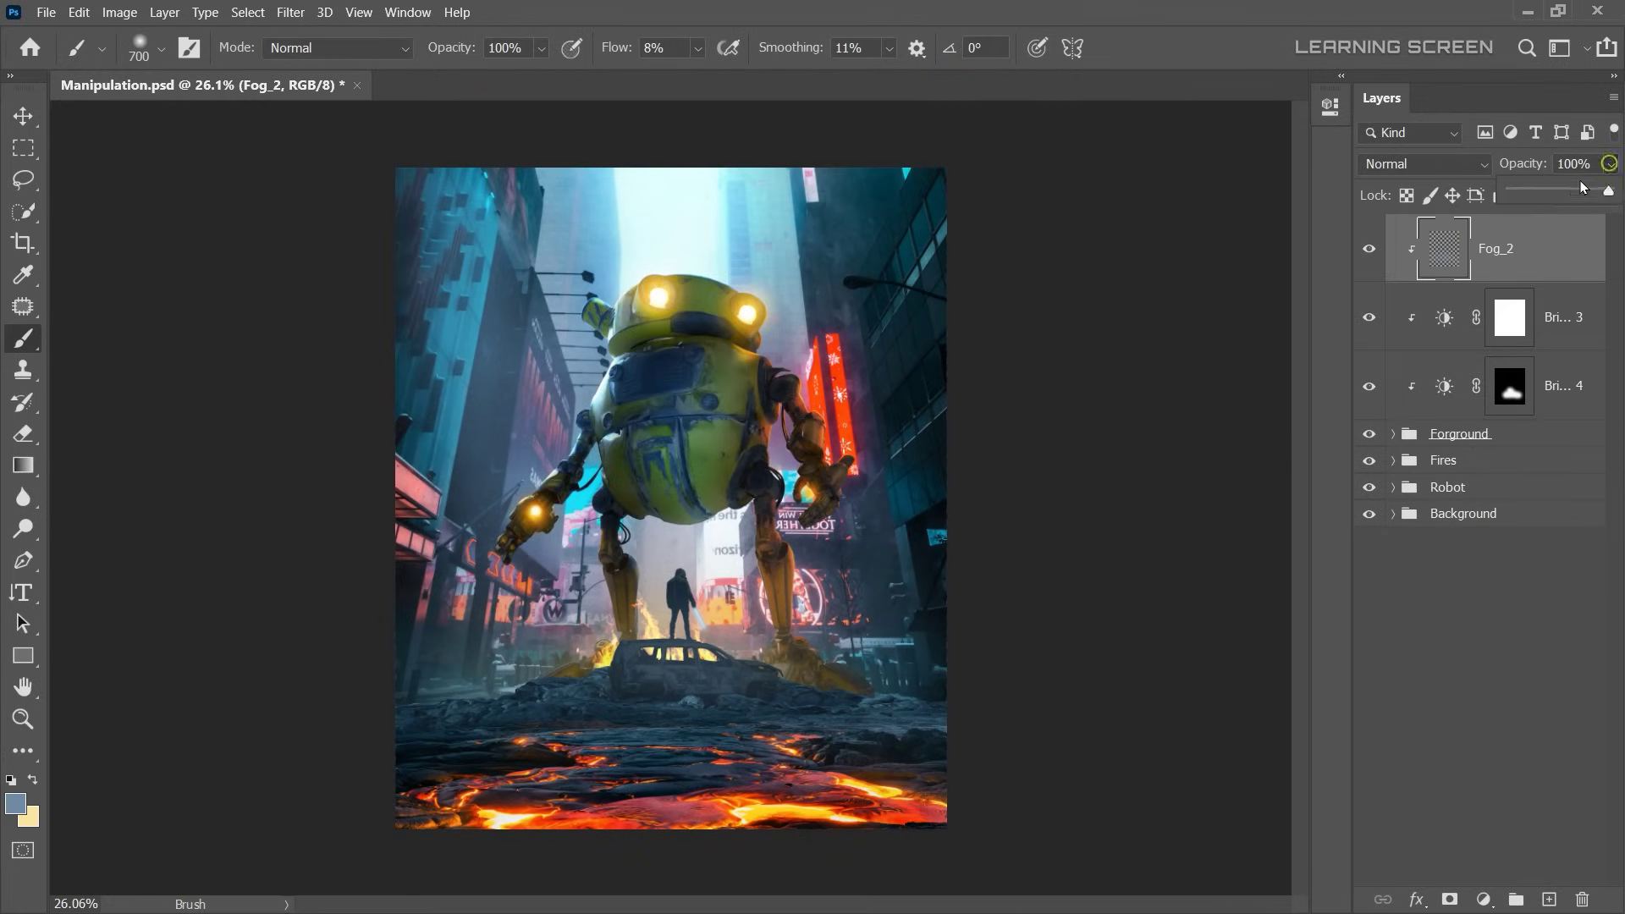
# - Lower Fog_2's opacity to 66% and expand the Robot group's layers
pyautogui.moveTo(1581, 187); pyautogui.dragTo(1571, 190)
pyautogui.scroll(3, 813, 507)
pyautogui.scroll(-2, 813, 507)
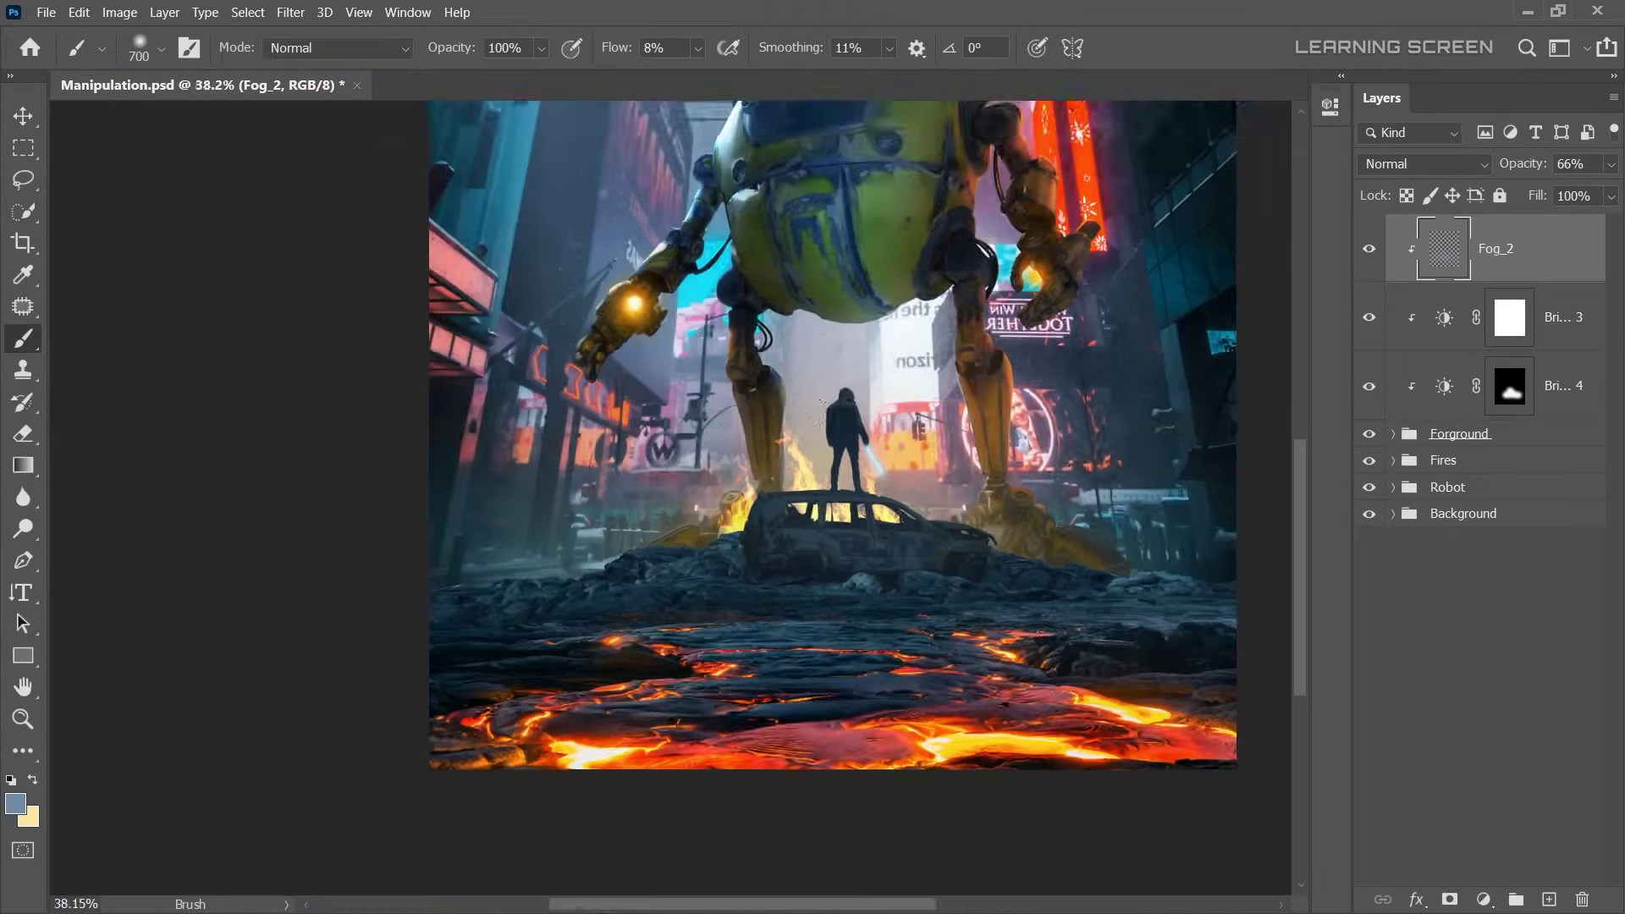
pyautogui.click(1447, 487)
pyautogui.scroll(-3, 1489, 508)
# - Add a clipped layer in the Robot group, set to Color Dodge with an orange paint colour
pyautogui.scroll(-2, 1439, 592)
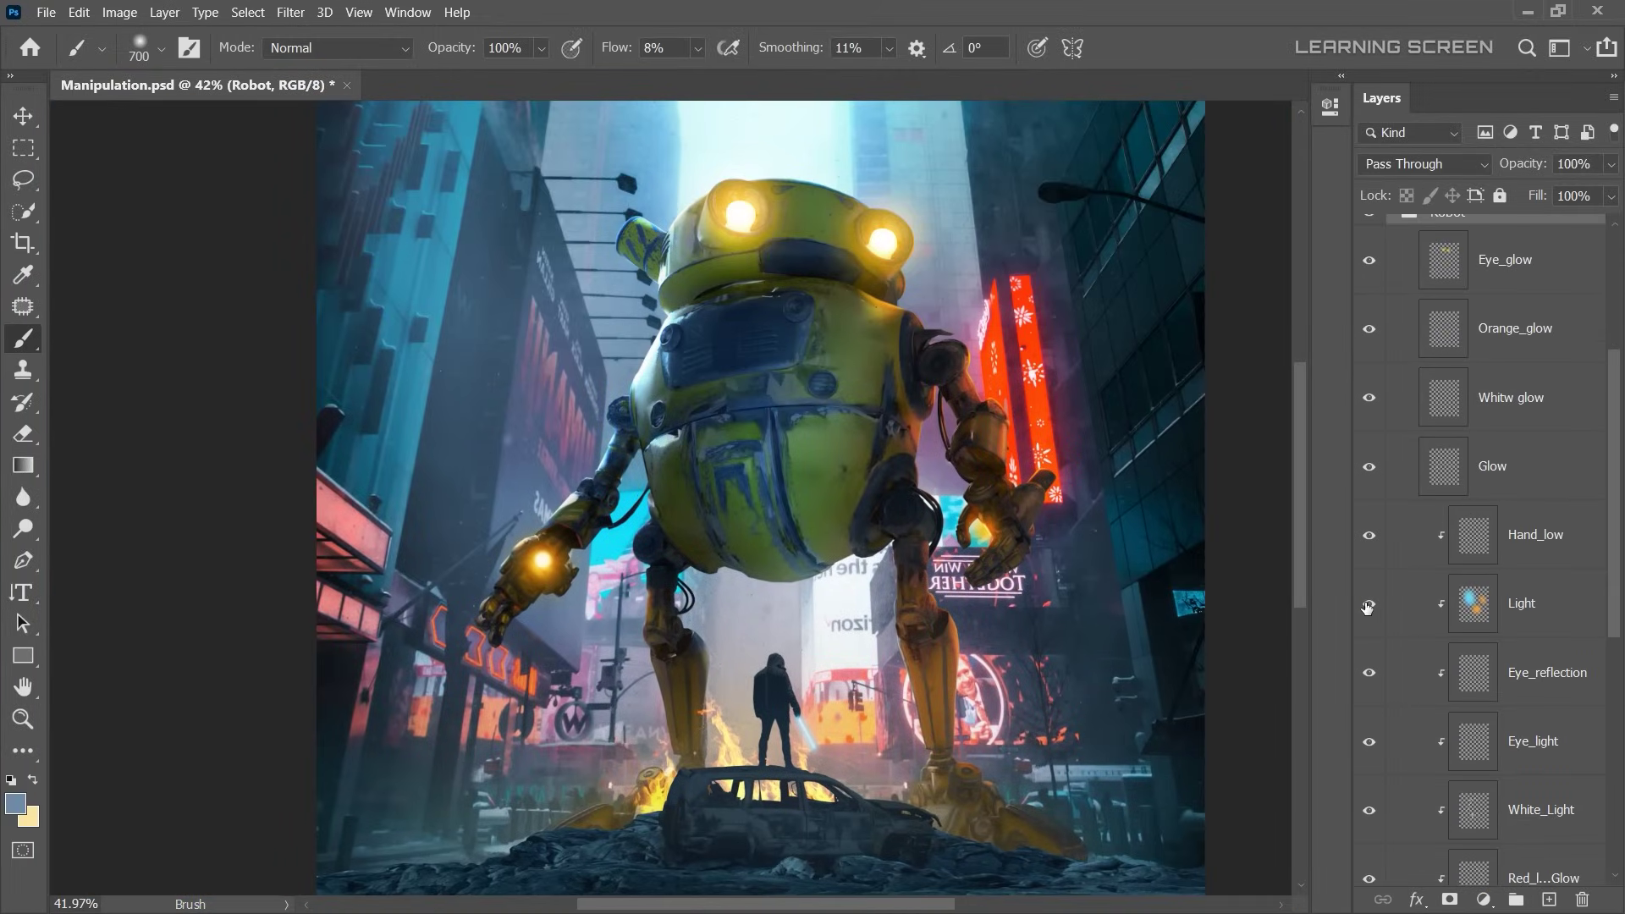
pyautogui.click(1542, 538)
pyautogui.hotkey('ctrl', 'shift', 'alt', 'n')
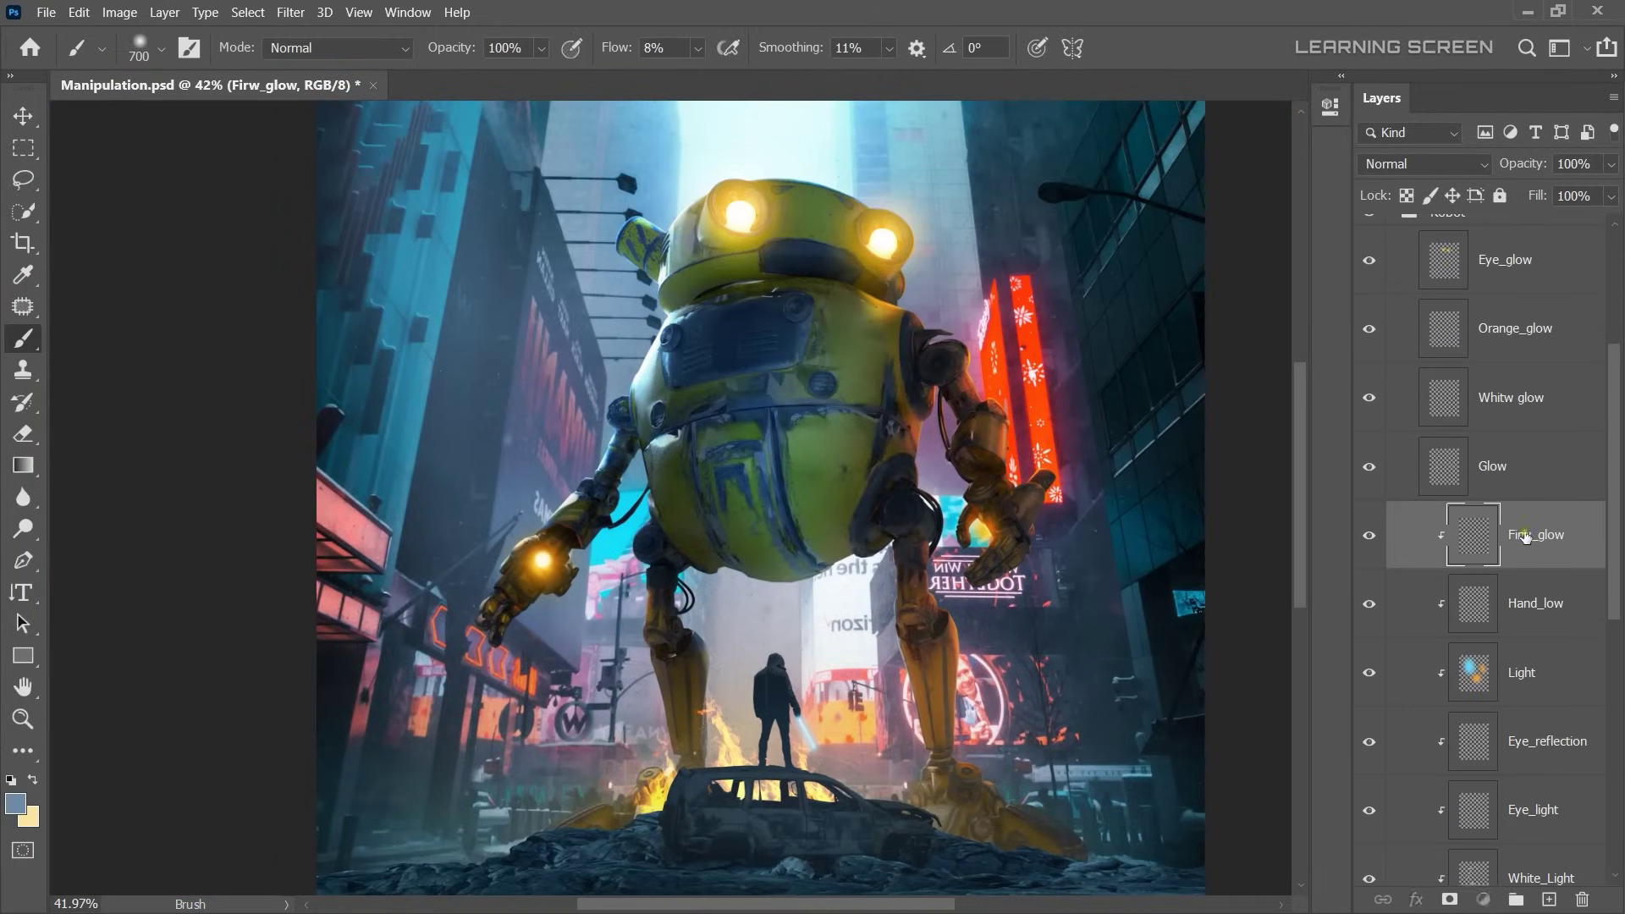
pyautogui.click(15, 804)
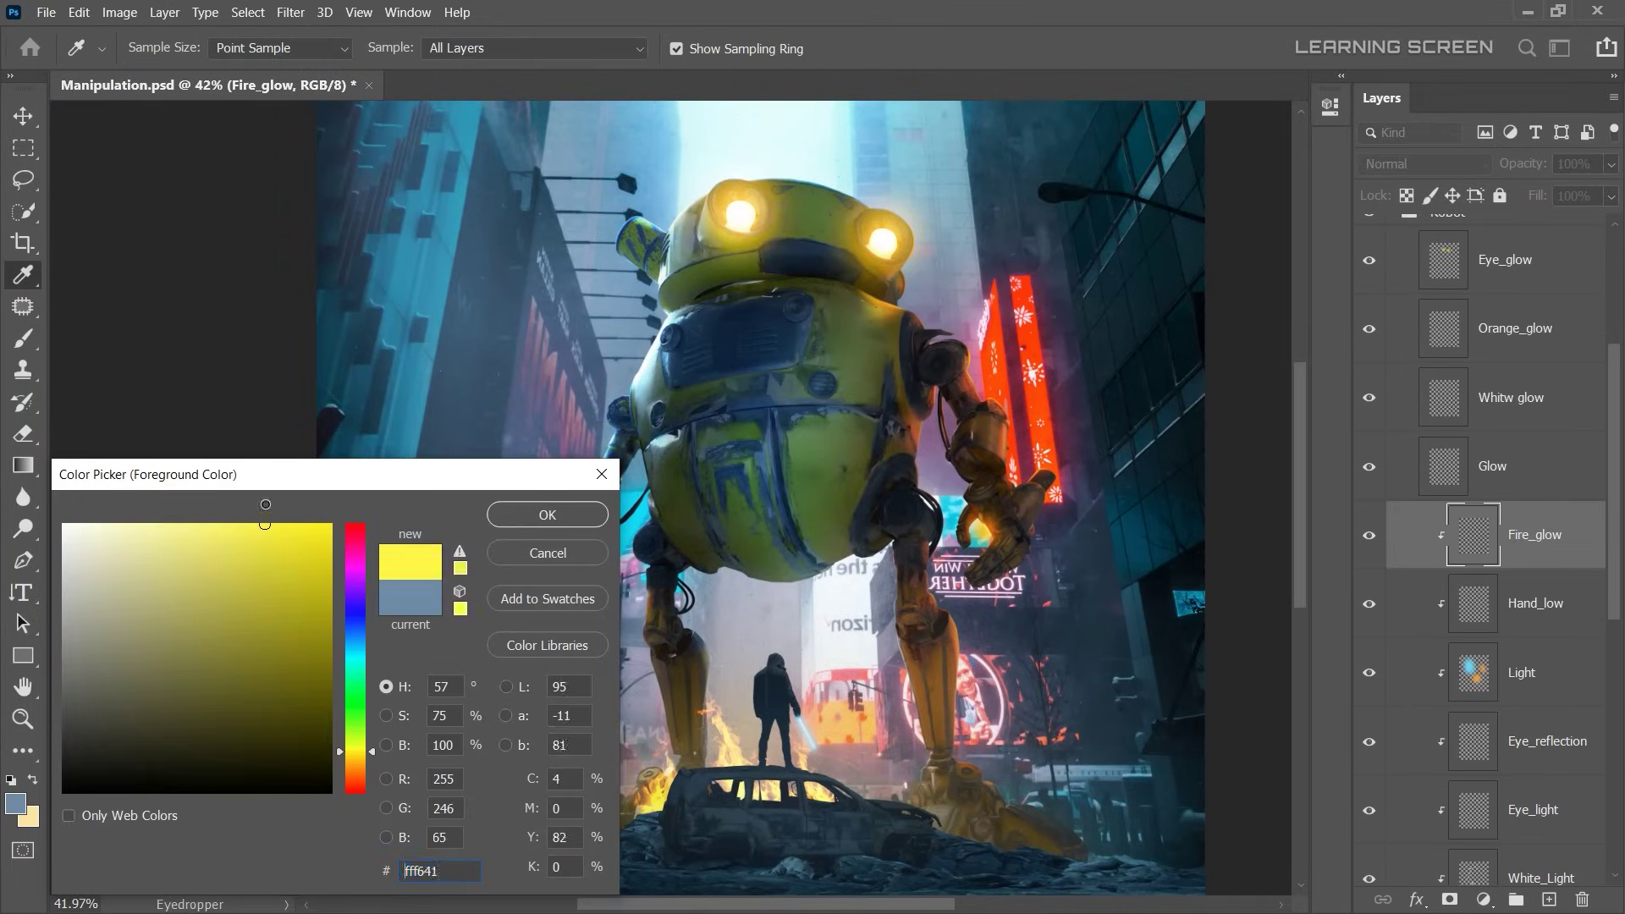
pyautogui.click(544, 511)
pyautogui.scroll(1, 761, 423)
pyautogui.click(1426, 164)
pyautogui.click(1395, 390)
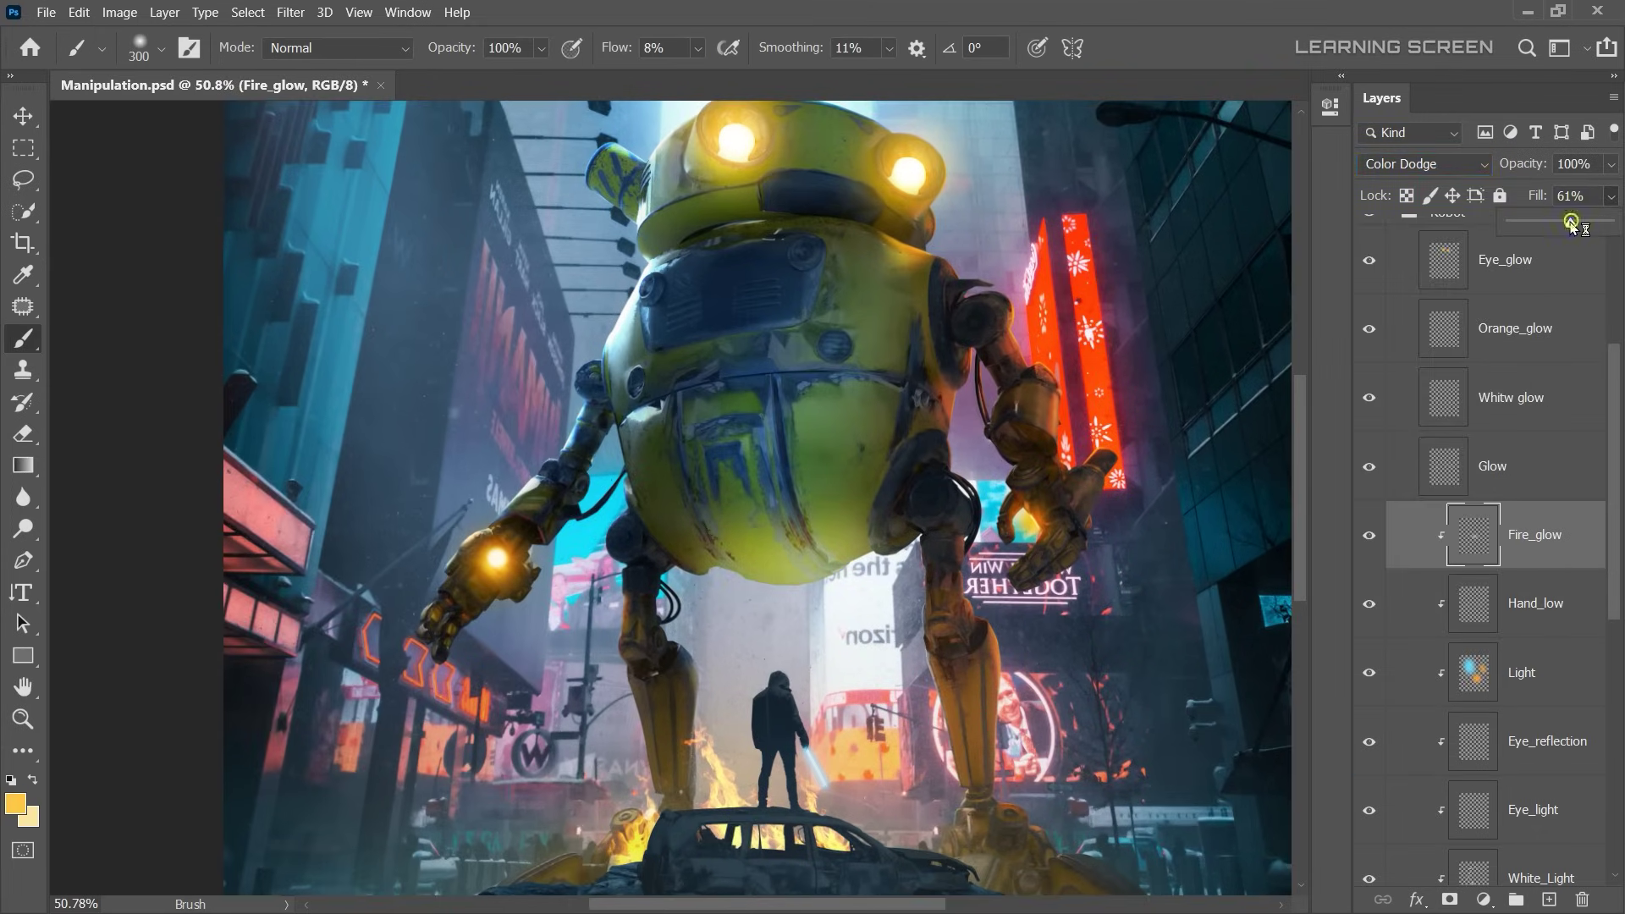
pyautogui.click(15, 803)
pyautogui.click(544, 511)
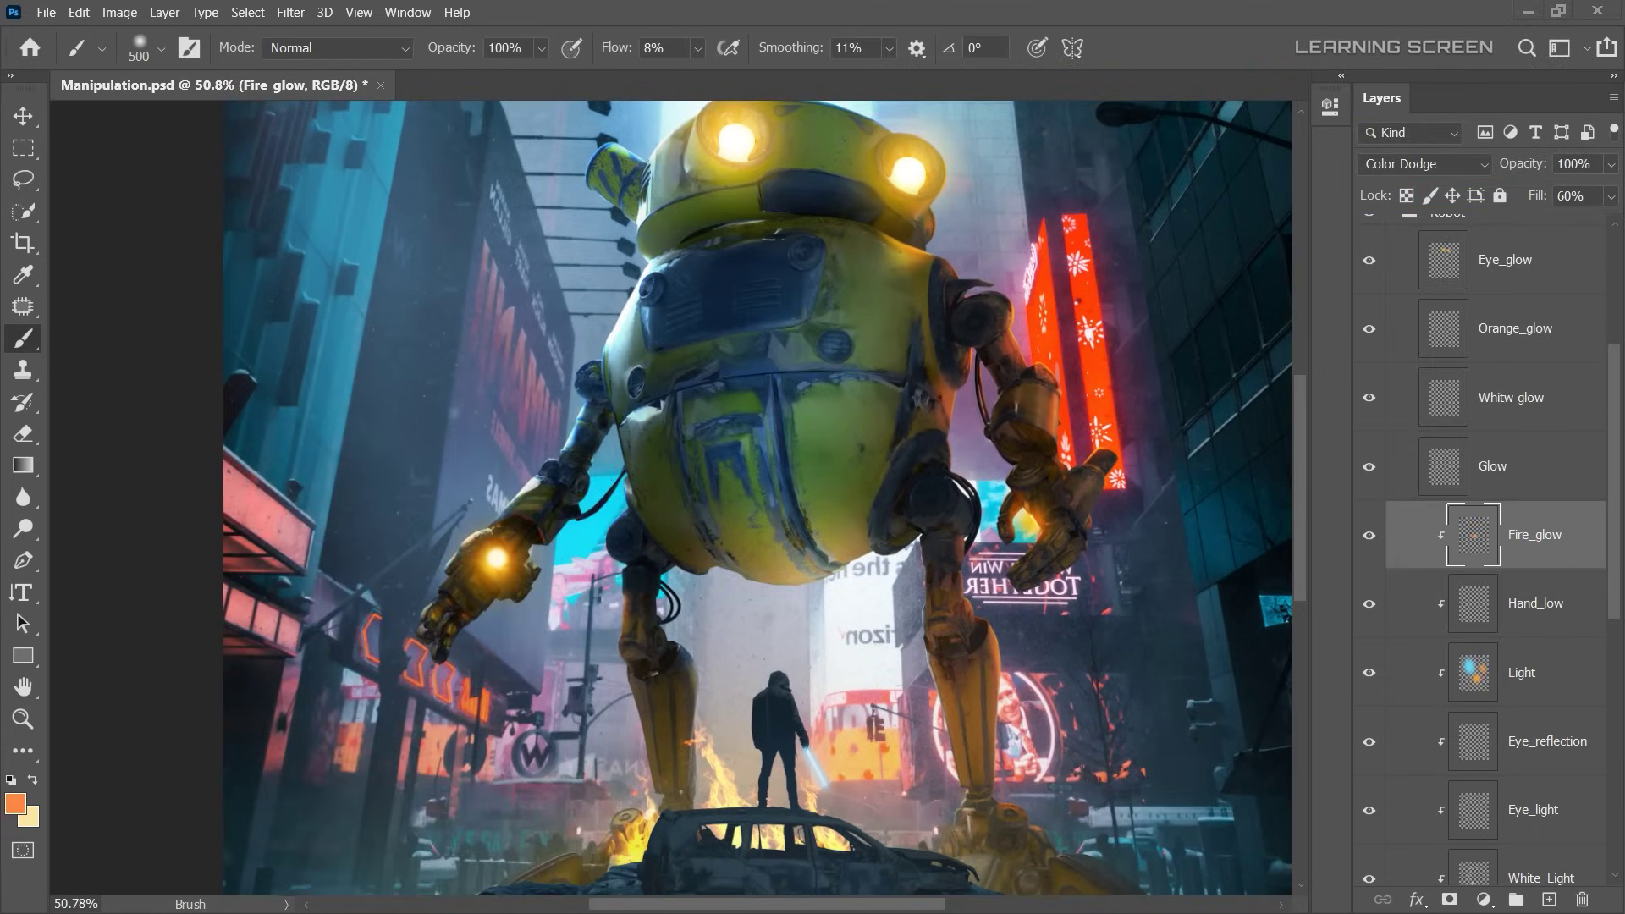
# - Brush soft orange firelight across the robot's feet beside the burning car
pyautogui.scroll(1, 785, 718)
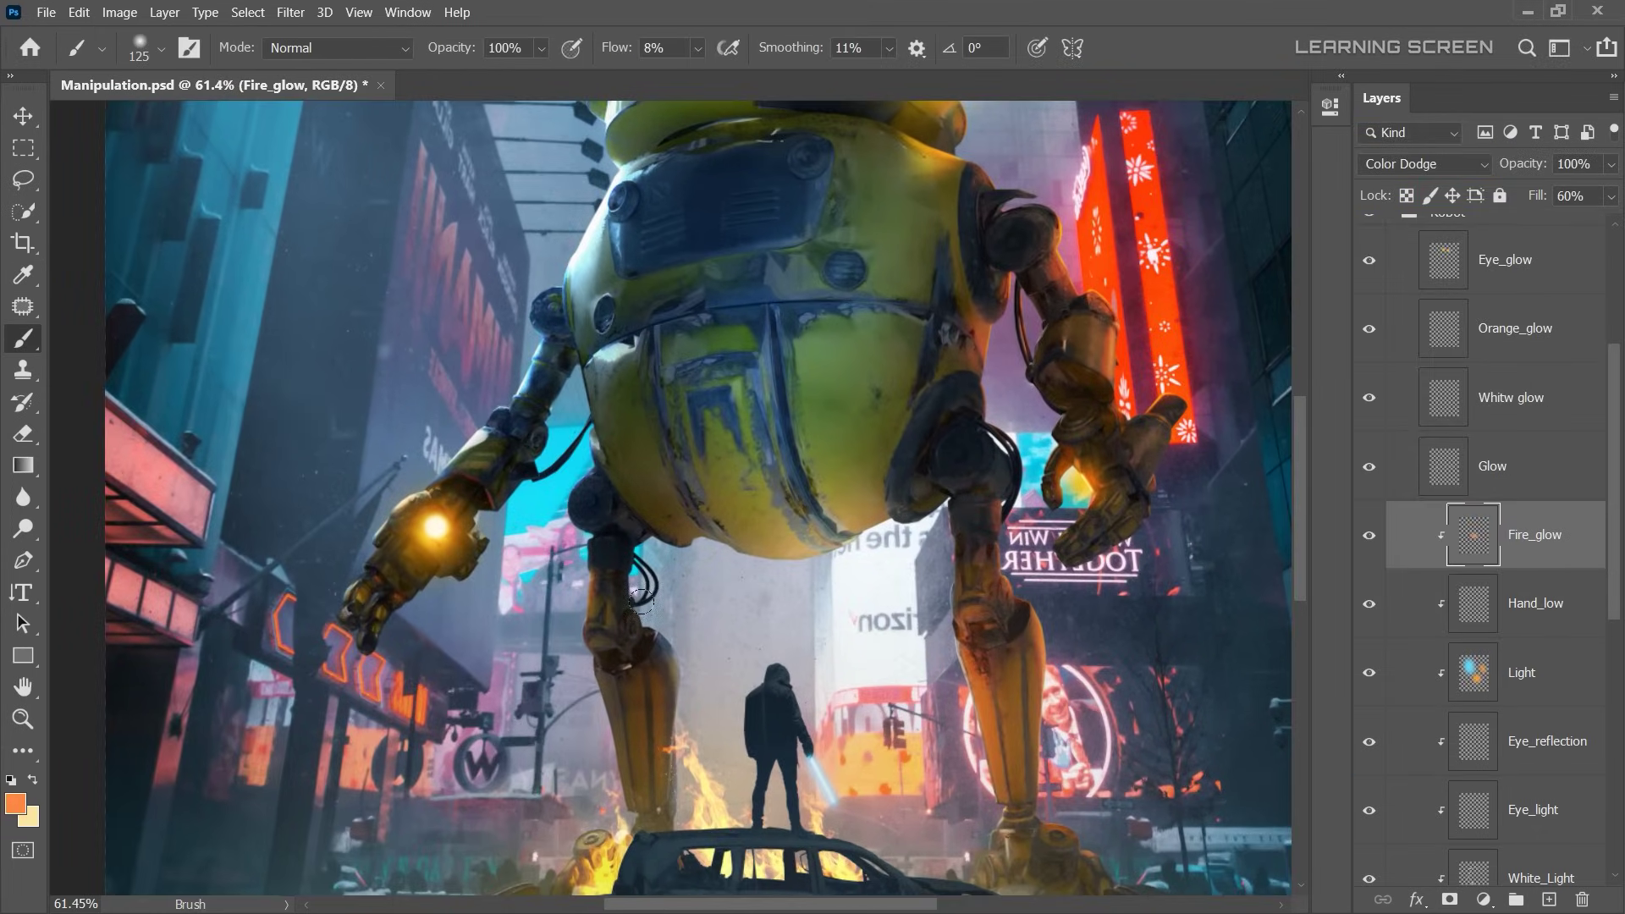
pyautogui.scroll(3, 977, 816)
pyautogui.scroll(3, 931, 677)
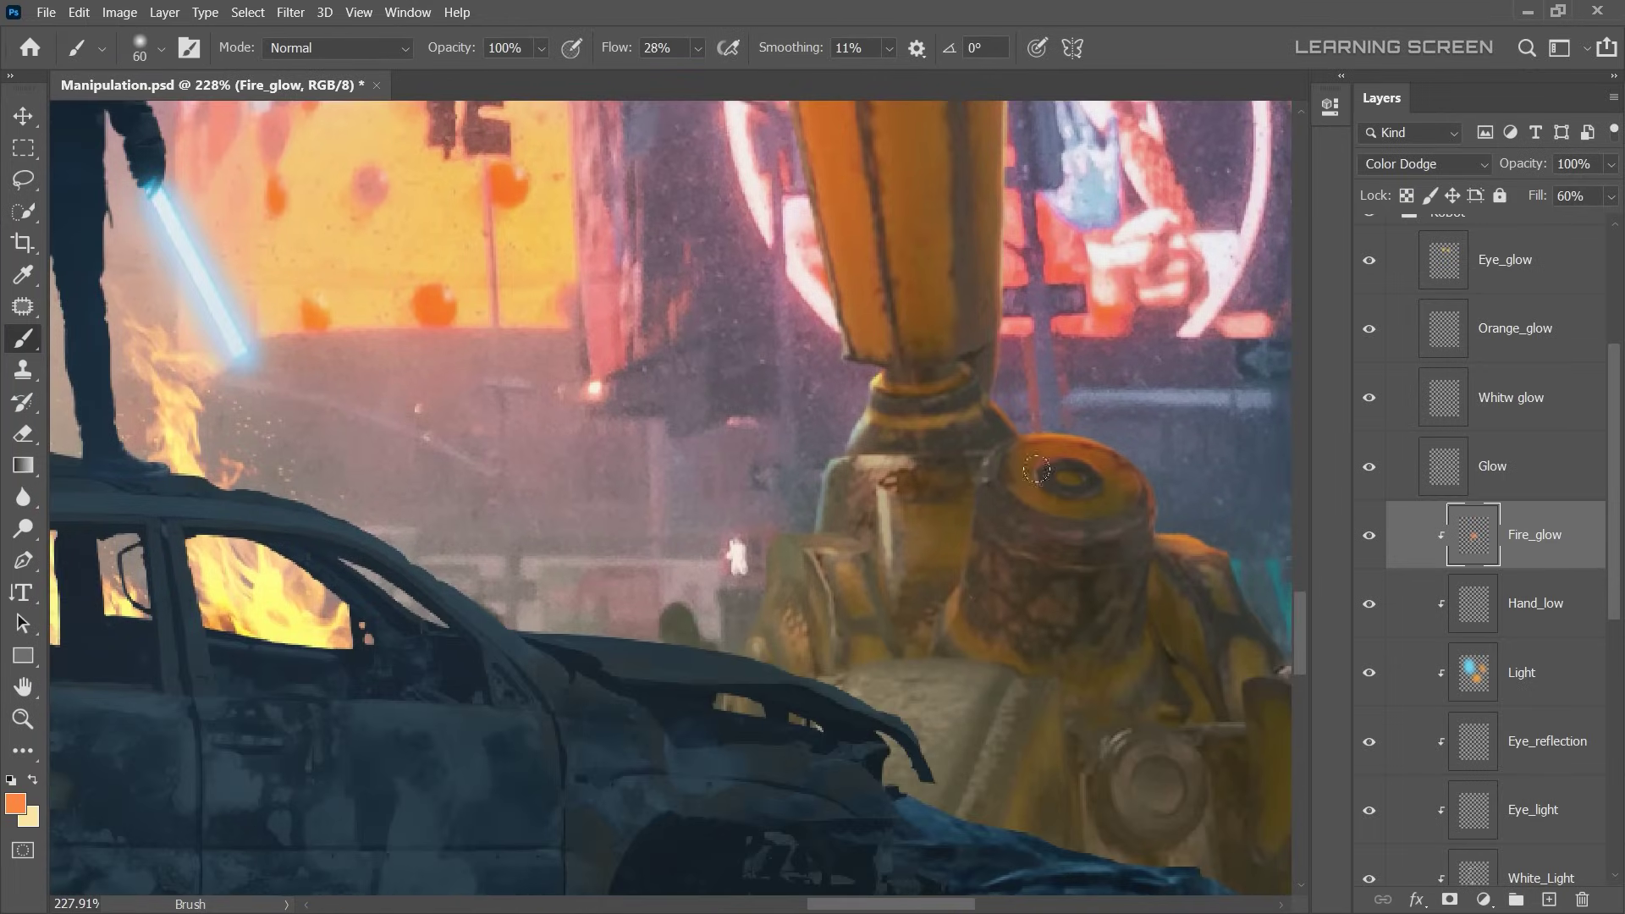
pyautogui.hscroll(-10, 931, 474)
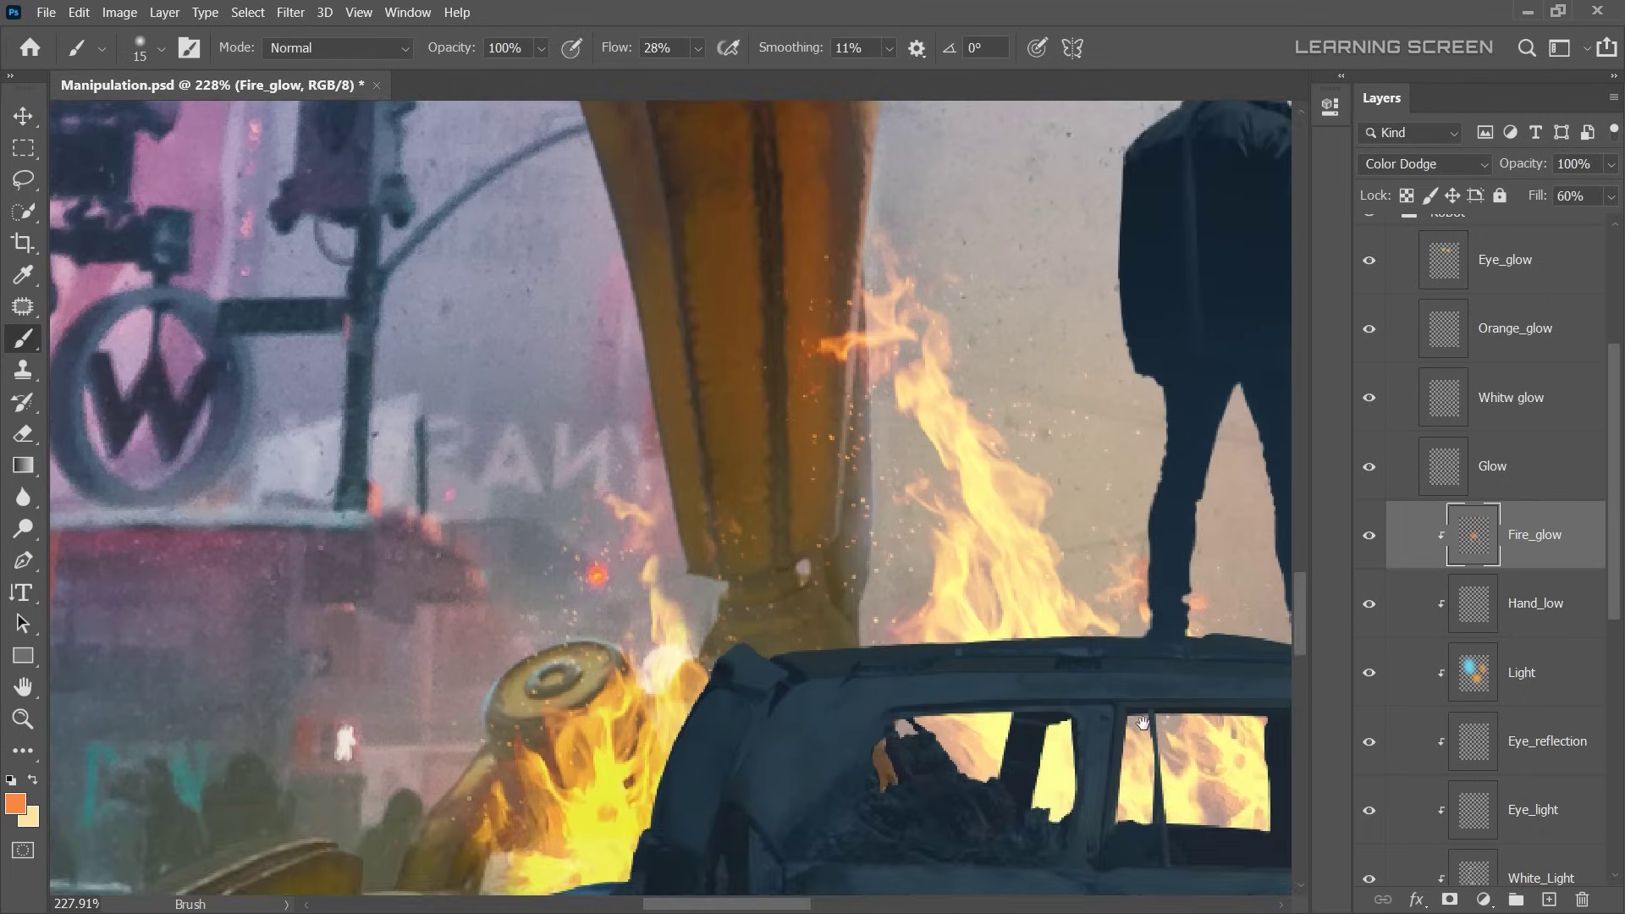
pyautogui.scroll(2, 701, 412)
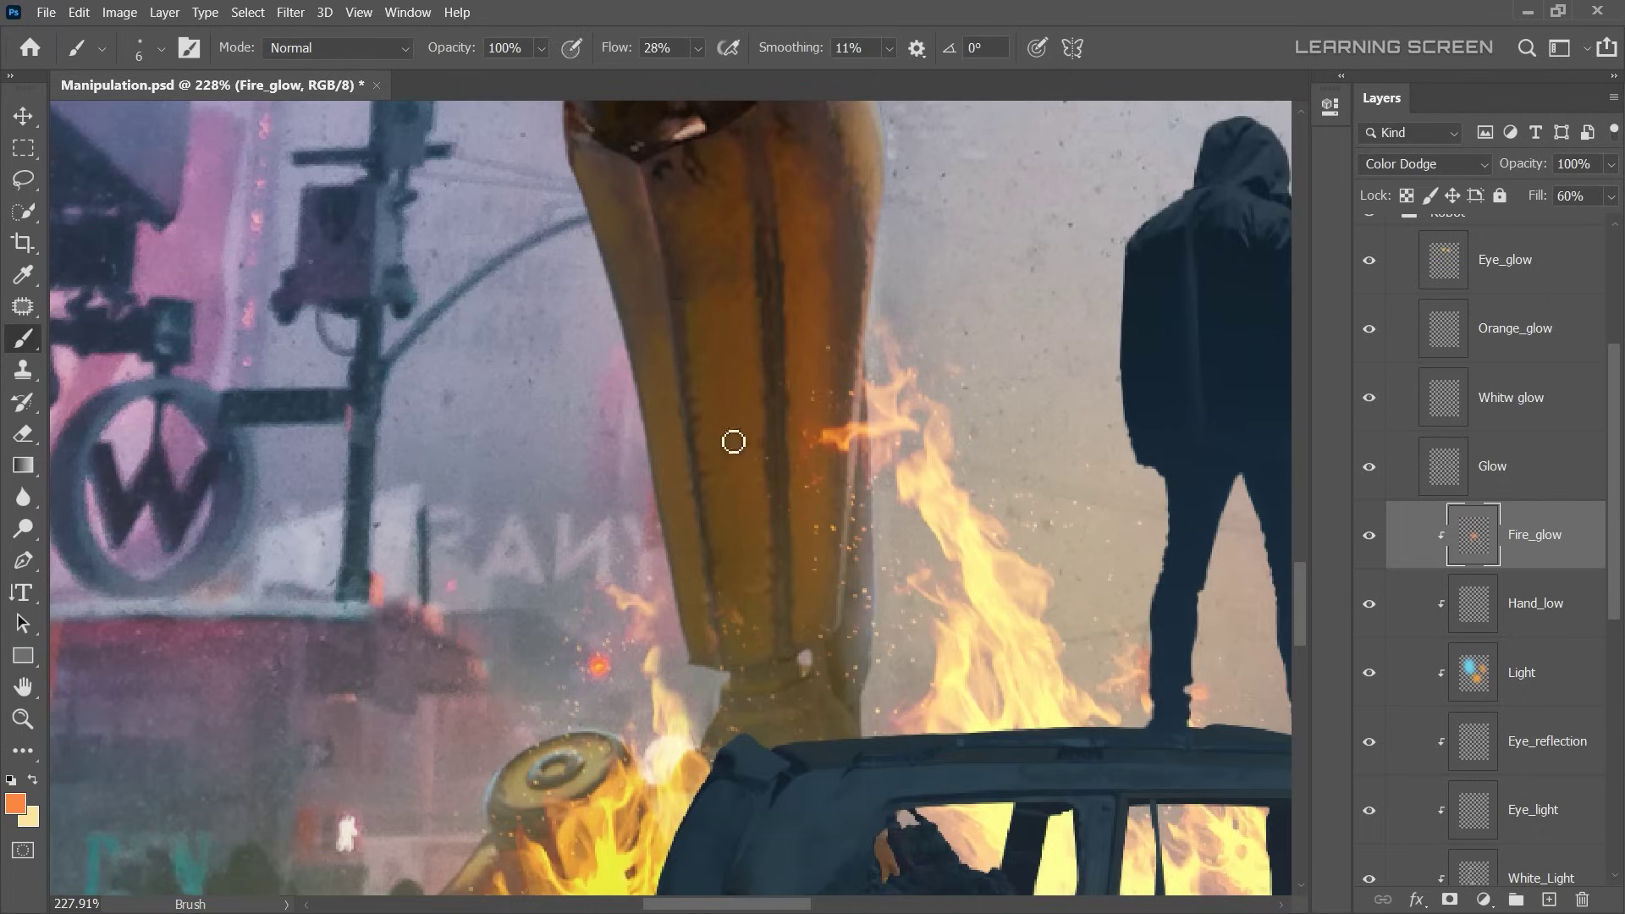
pyautogui.scroll(3, 733, 442)
pyautogui.scroll(-3, 379, 806)
pyautogui.scroll(-2, 507, 779)
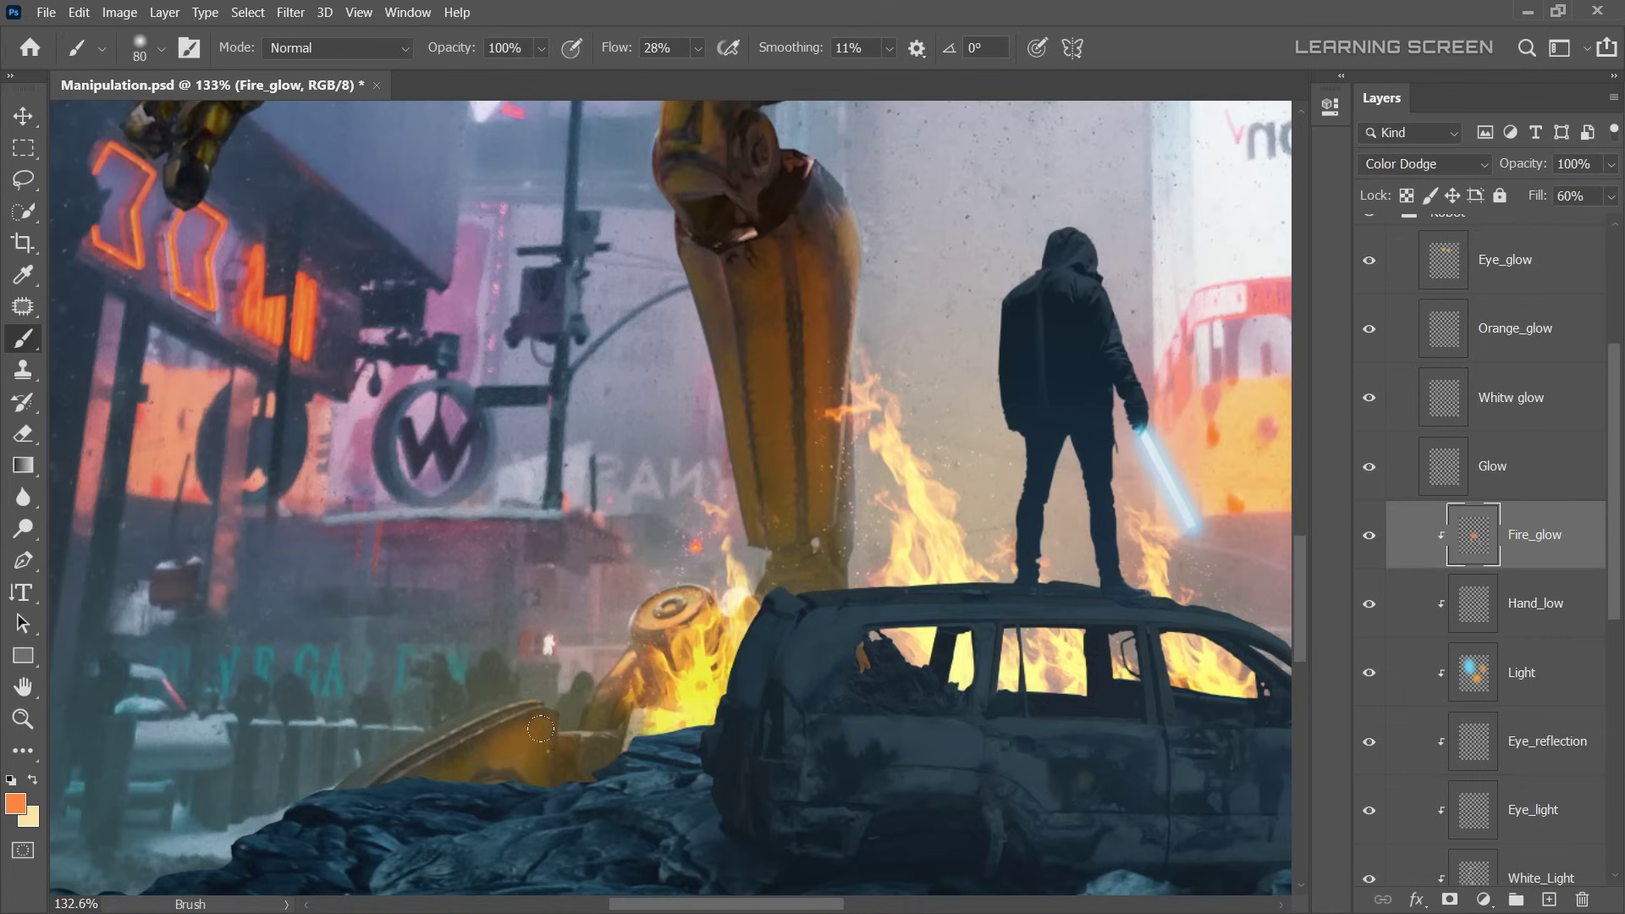
pyautogui.scroll(-2, 592, 762)
pyautogui.scroll(3, 718, 756)
pyautogui.scroll(2, 1081, 777)
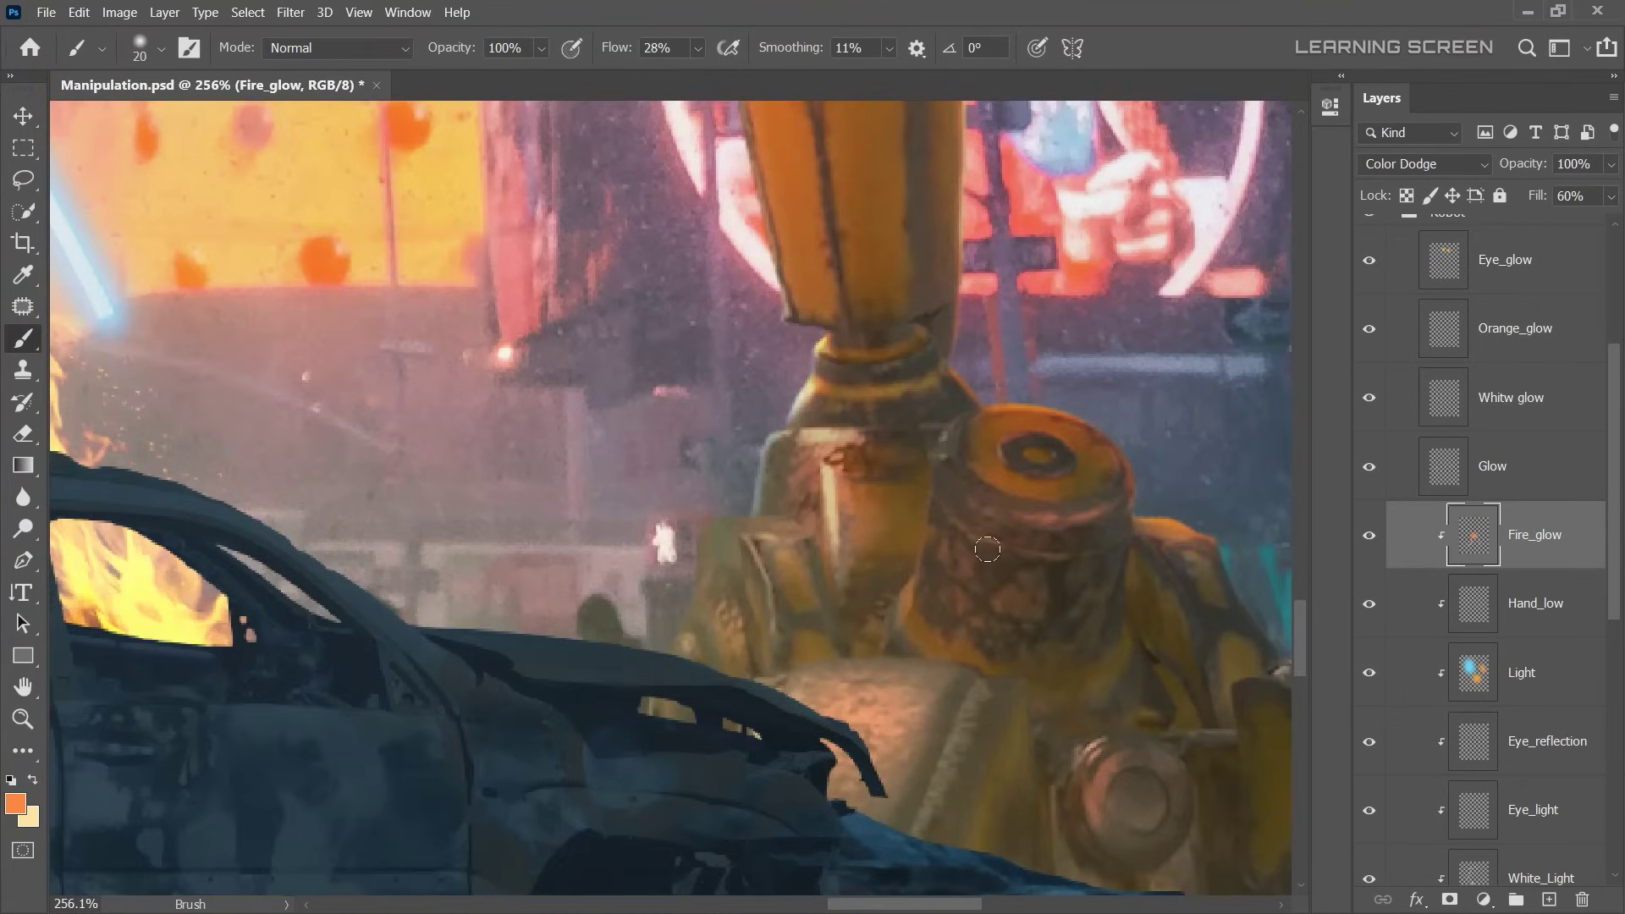
pyautogui.scroll(-3, 850, 368)
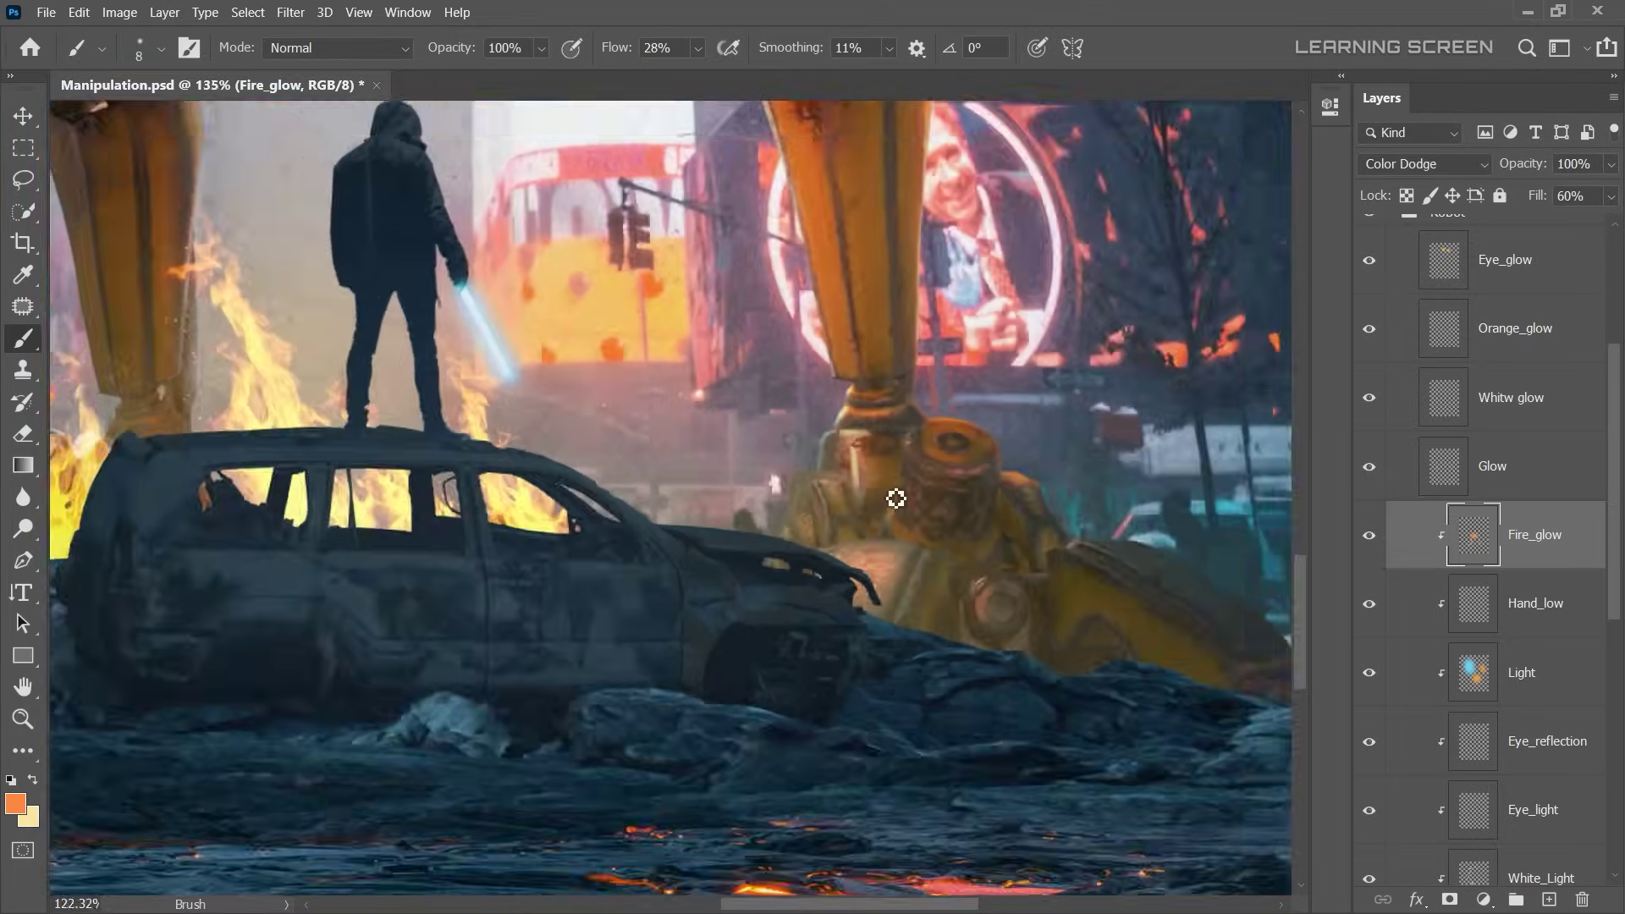
pyautogui.scroll(3, 893, 498)
pyautogui.scroll(-5, 677, 508)
pyautogui.scroll(-2, 561, 565)
pyautogui.scroll(1, 561, 565)
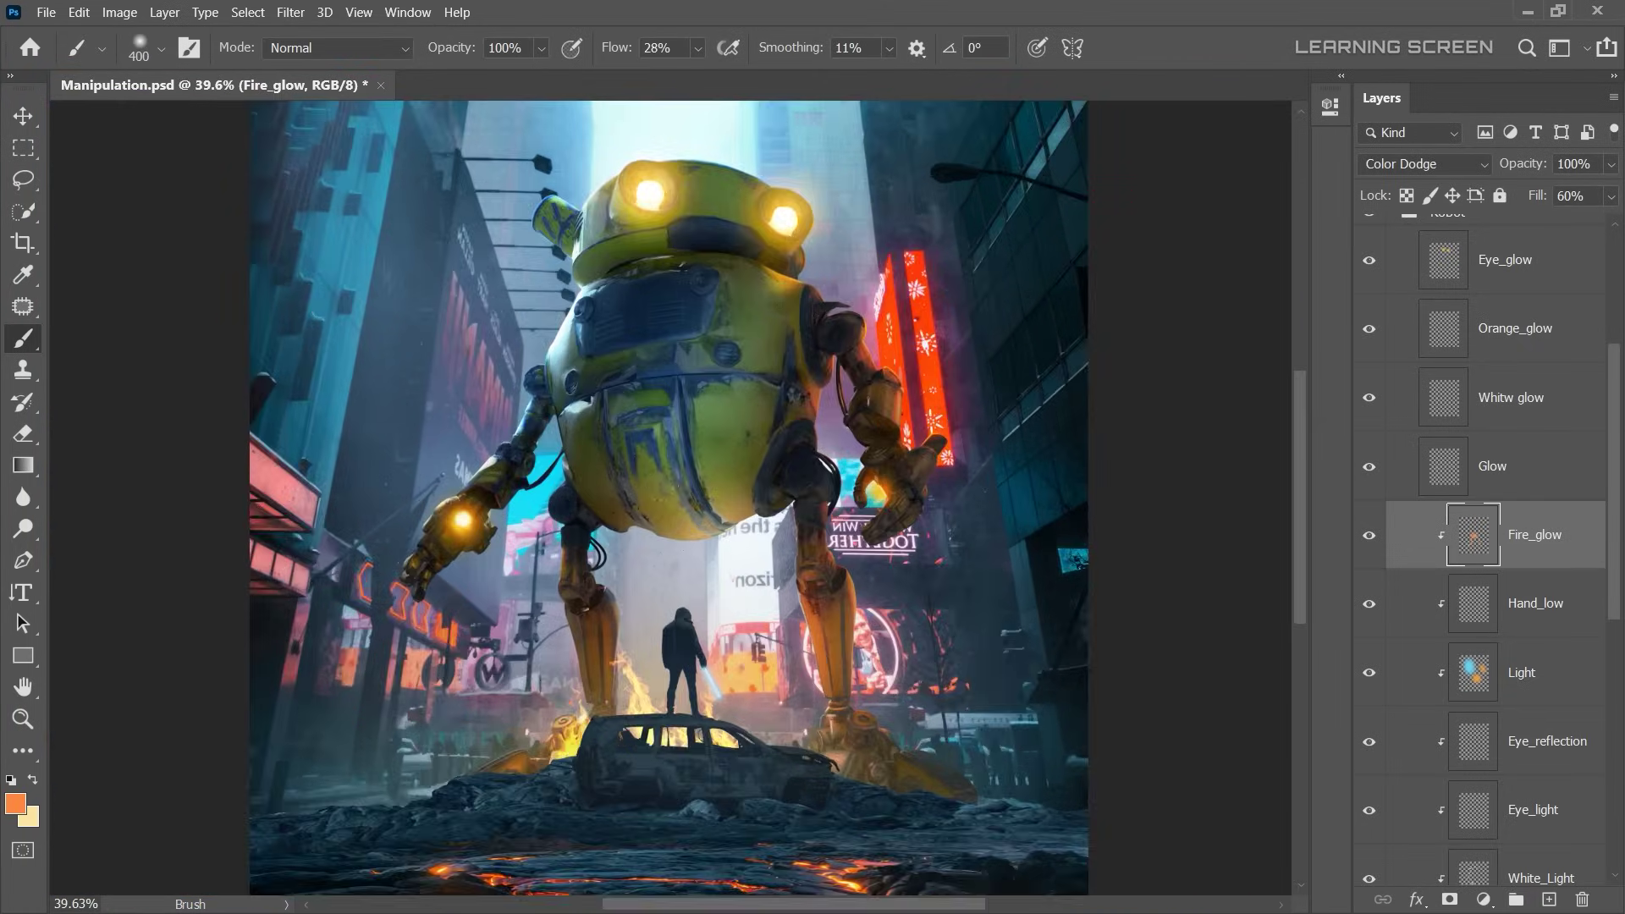
pyautogui.scroll(4, 542, 508)
pyautogui.scroll(2, 513, 438)
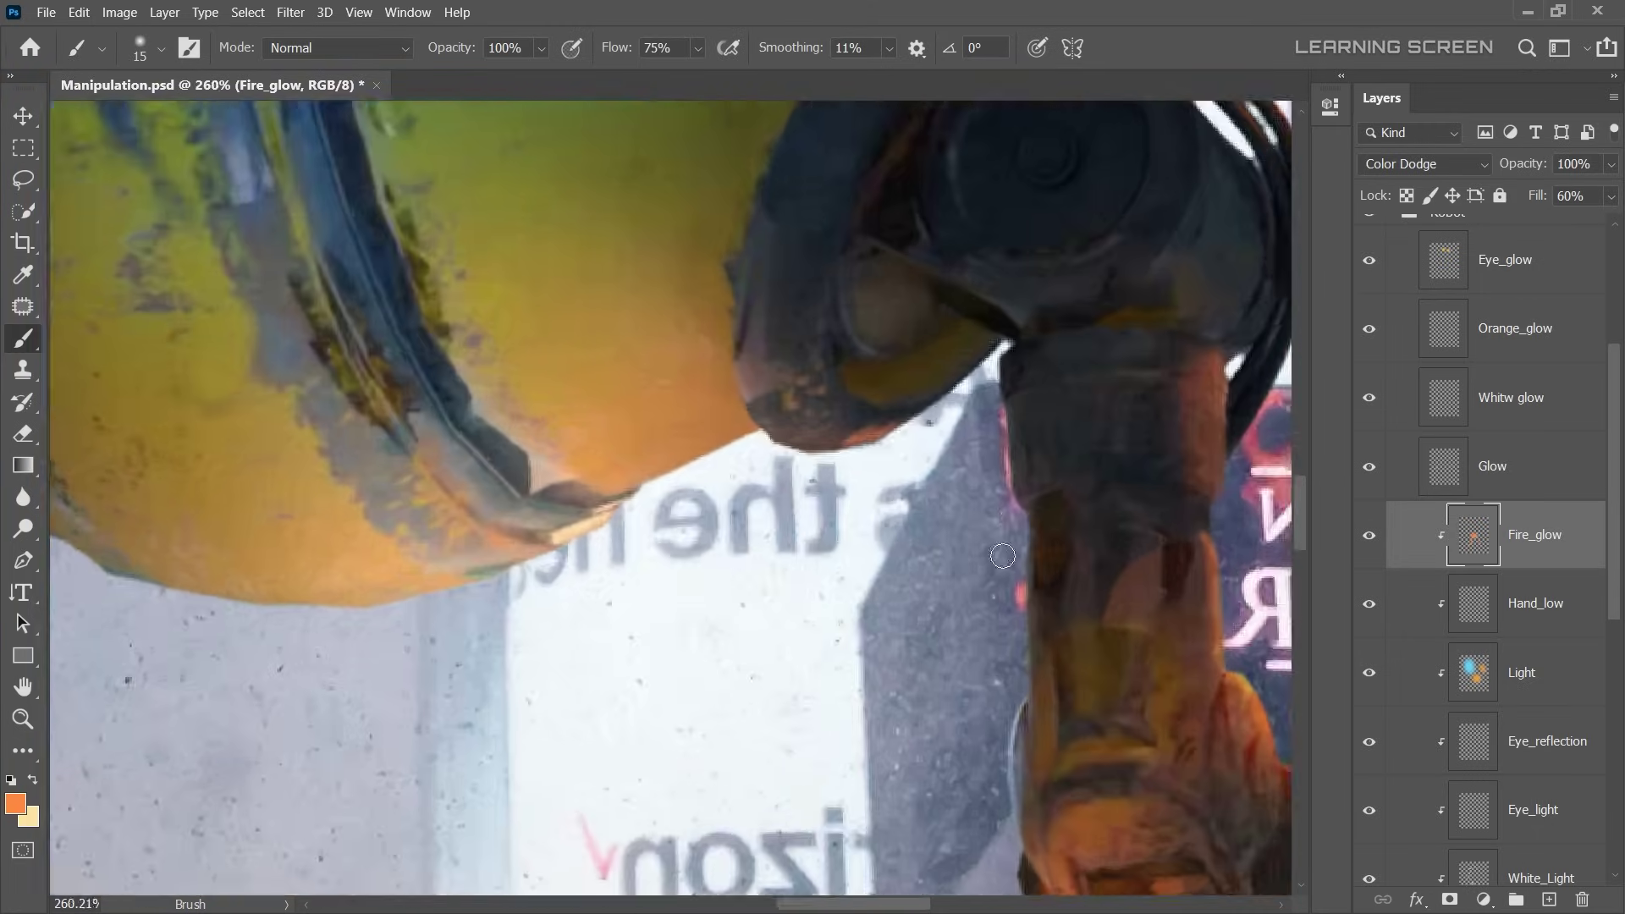
pyautogui.scroll(-2, 1012, 447)
pyautogui.scroll(-5, 1013, 446)
pyautogui.scroll(5, 780, 678)
pyautogui.scroll(-5, 1281, 568)
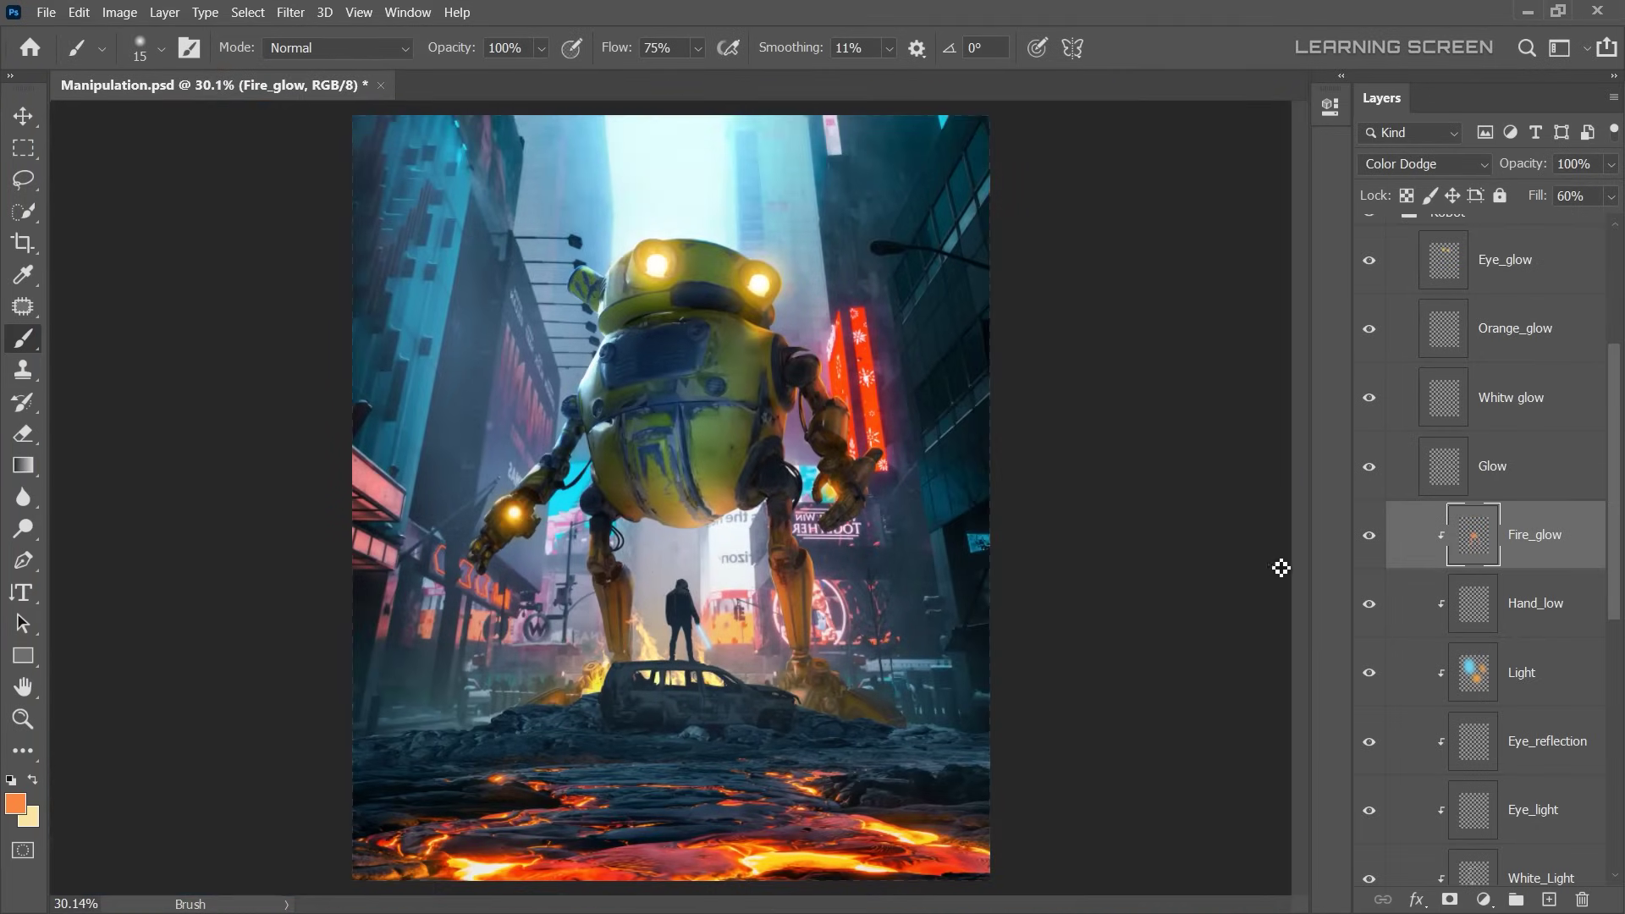
pyautogui.scroll(-1, 767, 630)
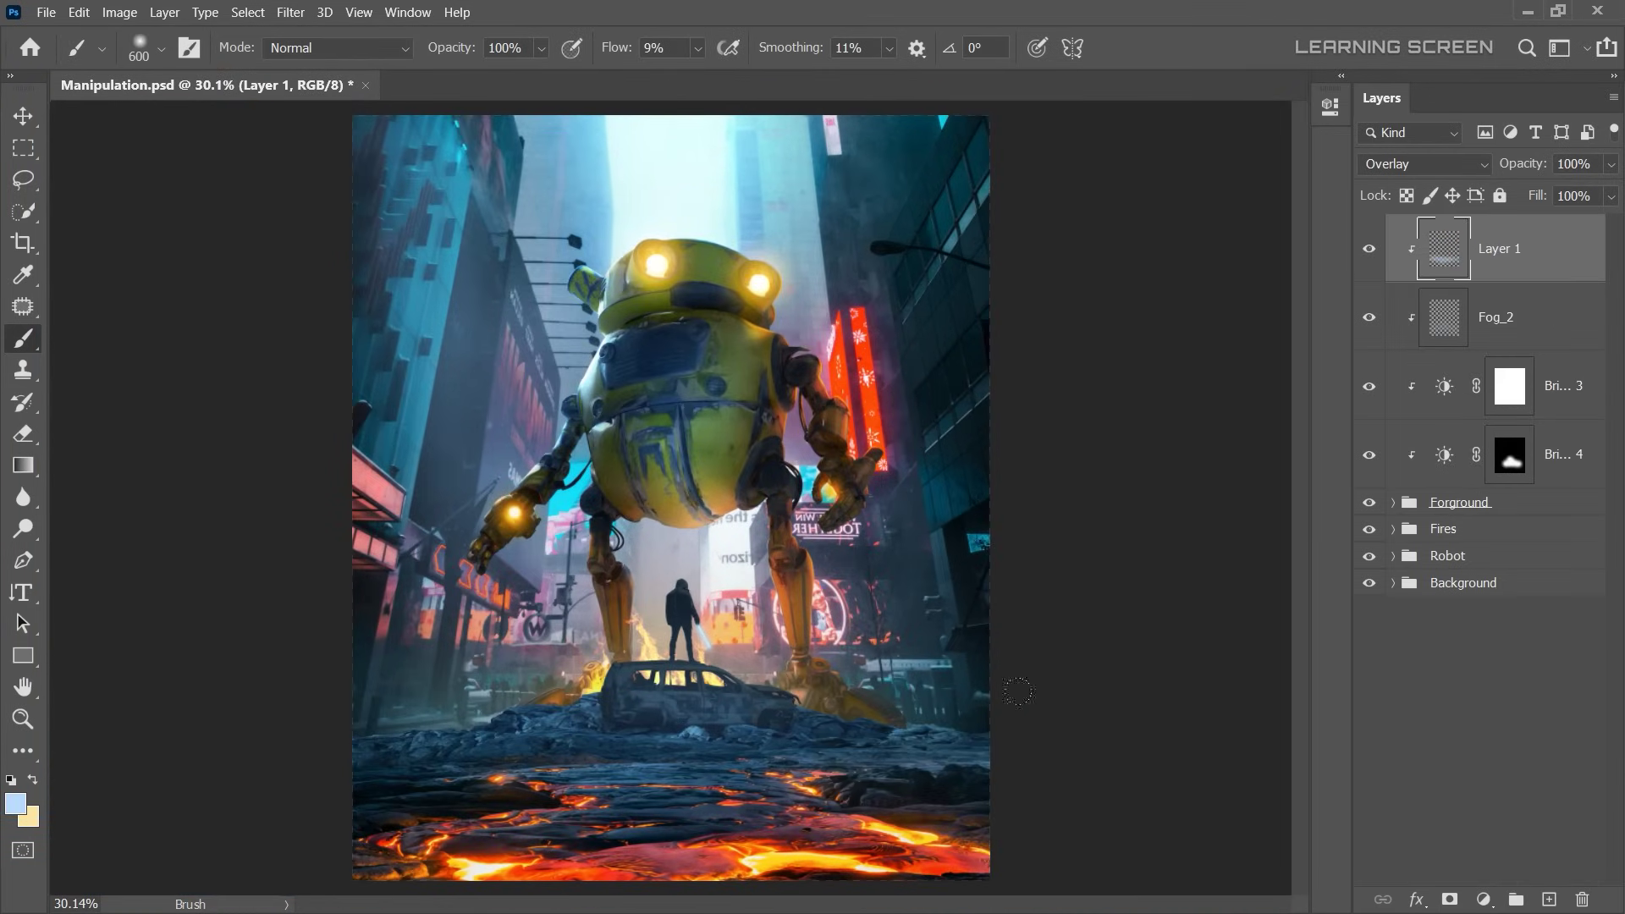
# - Give Layer 1 a Blend If Underlying Layer range of 31/59 and move it beneath Fog_2
pyautogui.click(1416, 898)
pyautogui.click(1456, 707)
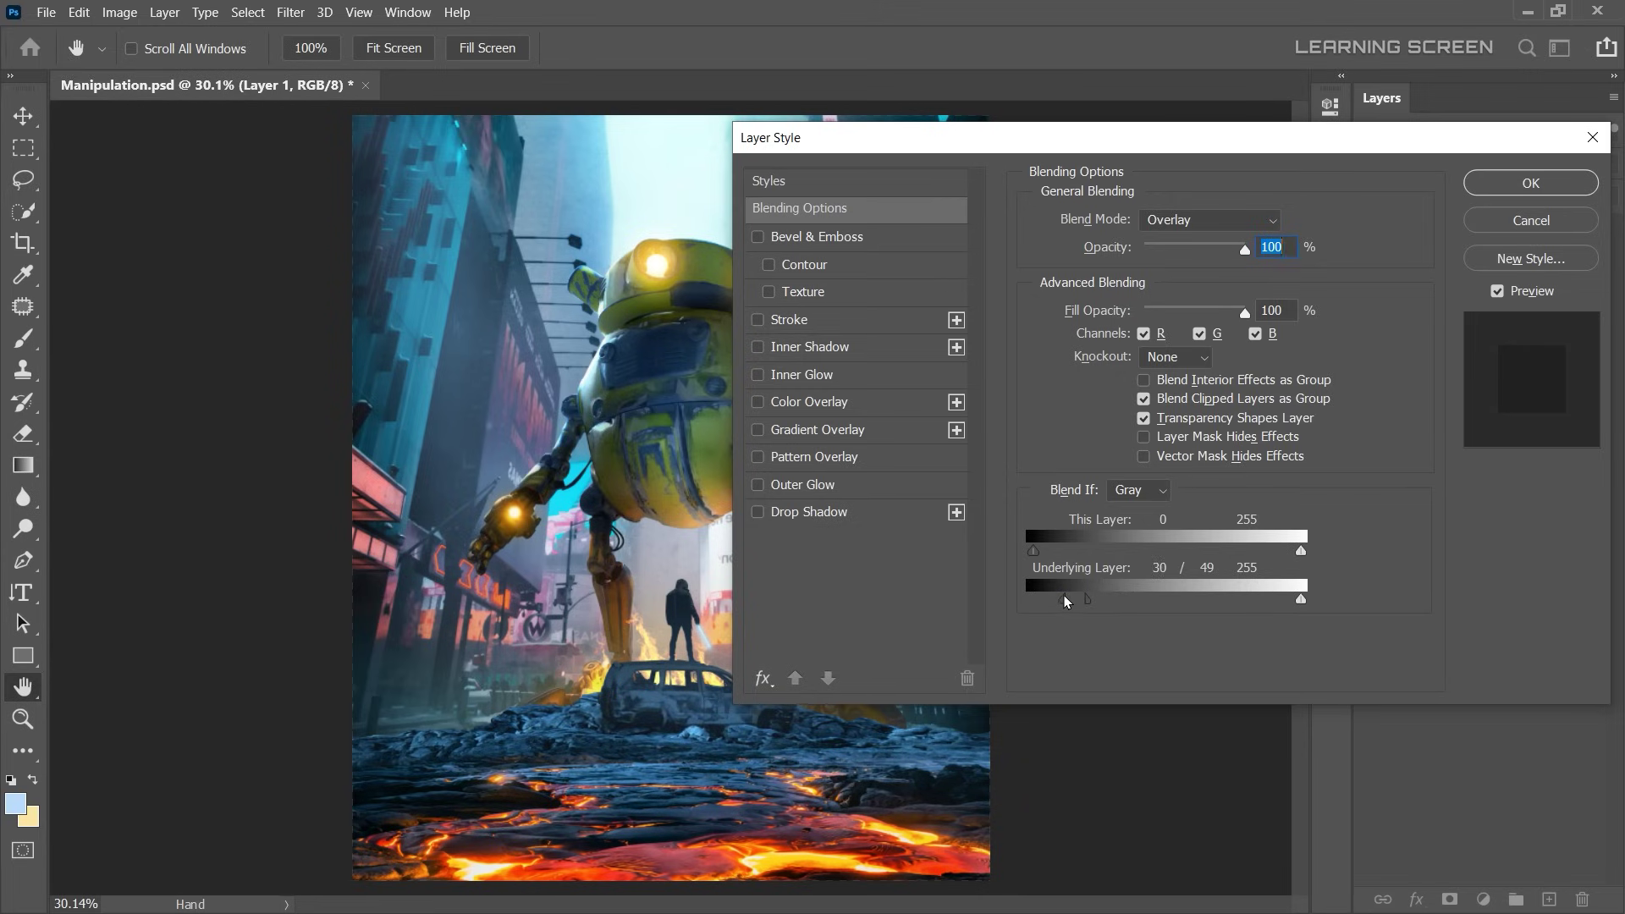
pyautogui.click(1528, 184)
pyautogui.click(1367, 252)
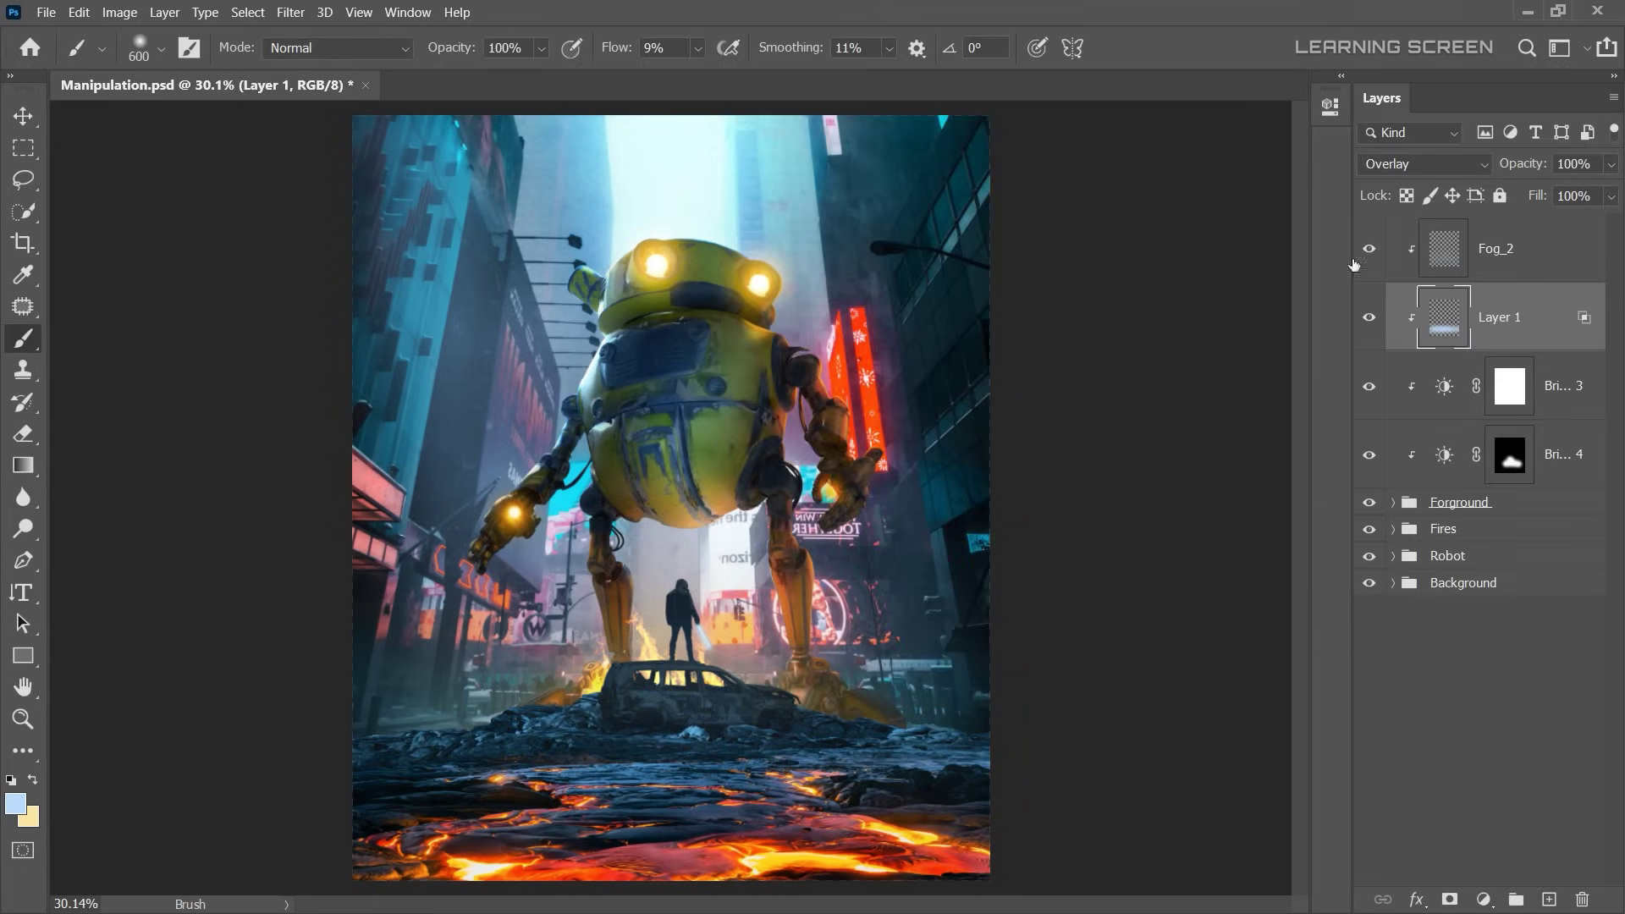
# - Erase excess light around the car at 43% flow and rename the layer Sky_light
pyautogui.press('e')
pyautogui.rightClick(618, 423)
pyautogui.press('Escape')
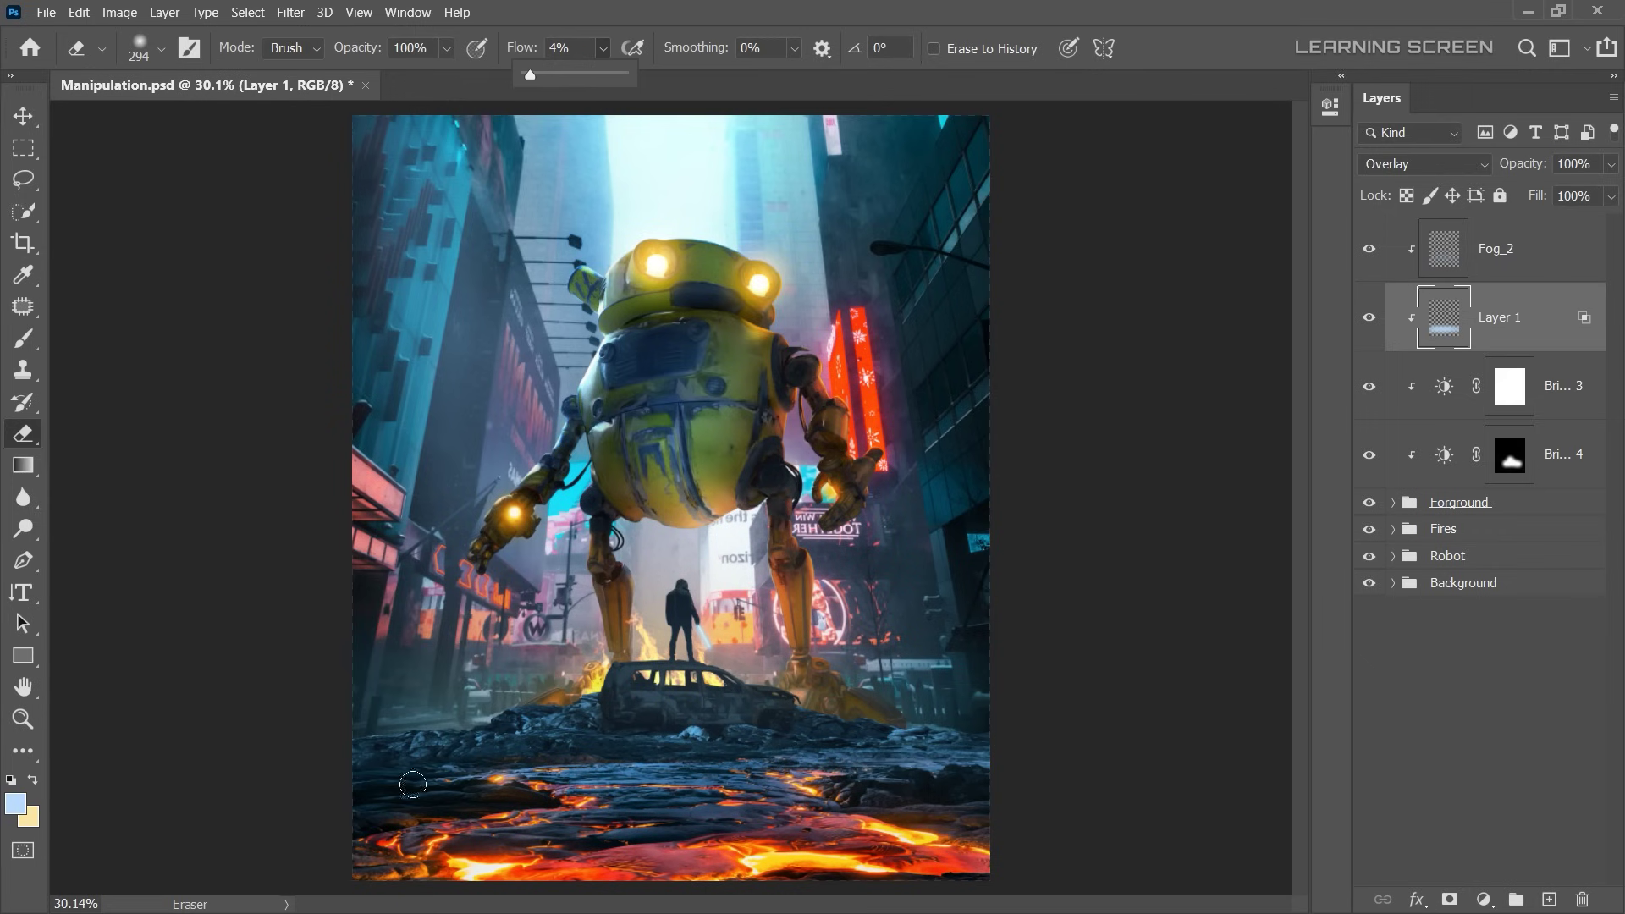
pyautogui.scroll(2, 916, 743)
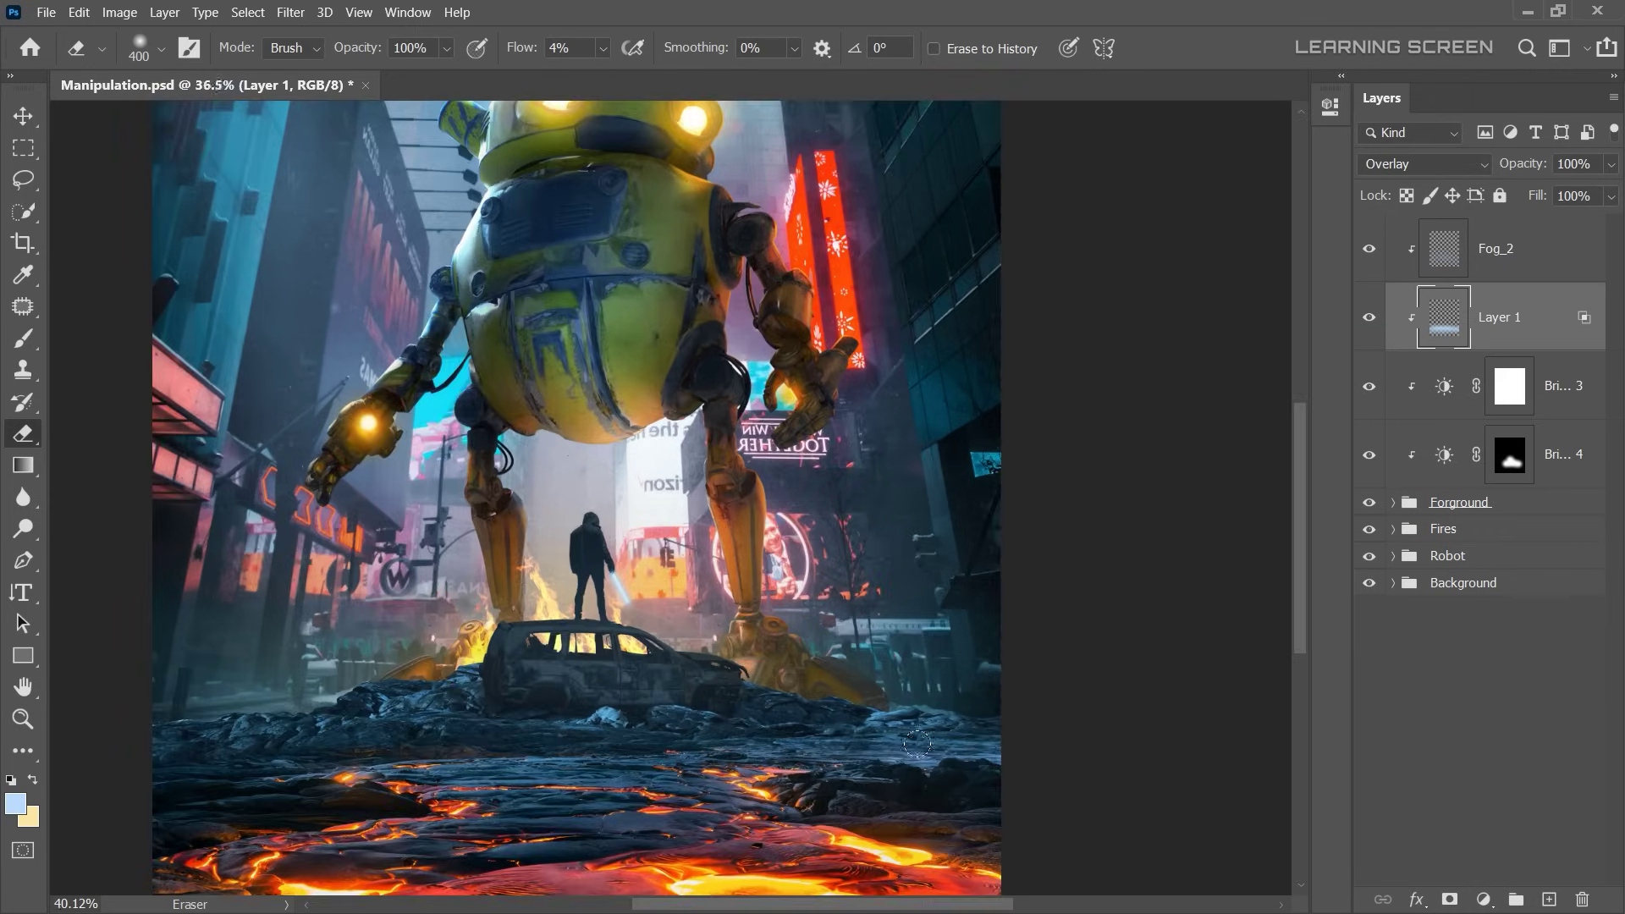
pyautogui.click(1445, 258)
pyautogui.click(1444, 317)
pyautogui.hotkey('shift', '4')
pyautogui.hotkey('shift', '3')
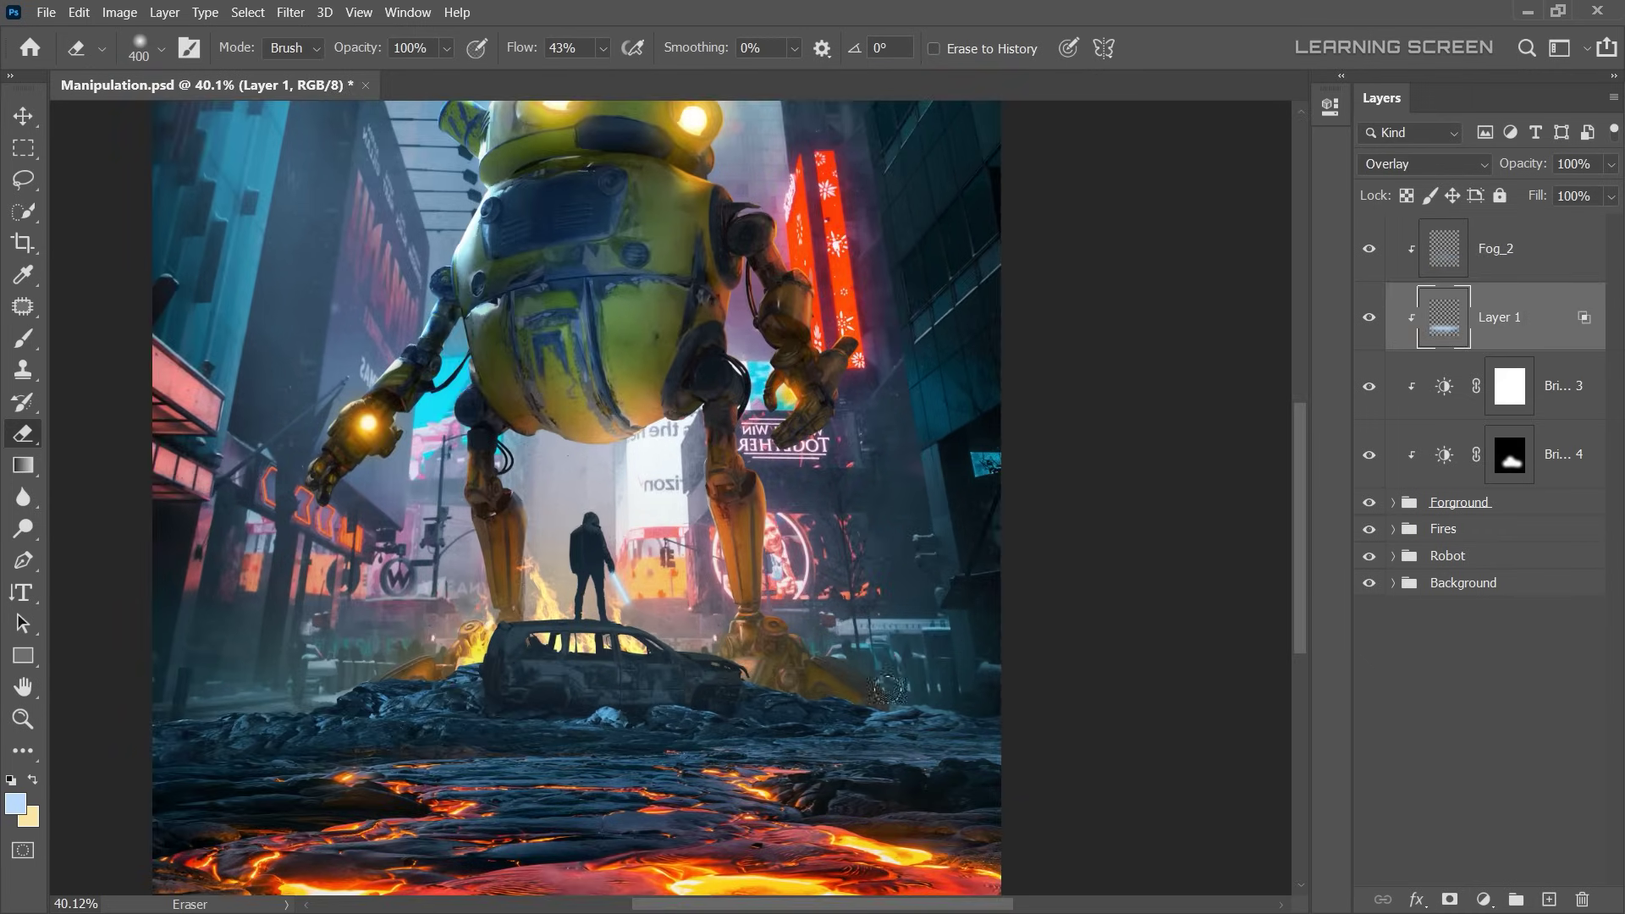
pyautogui.scroll(10, 609, 677)
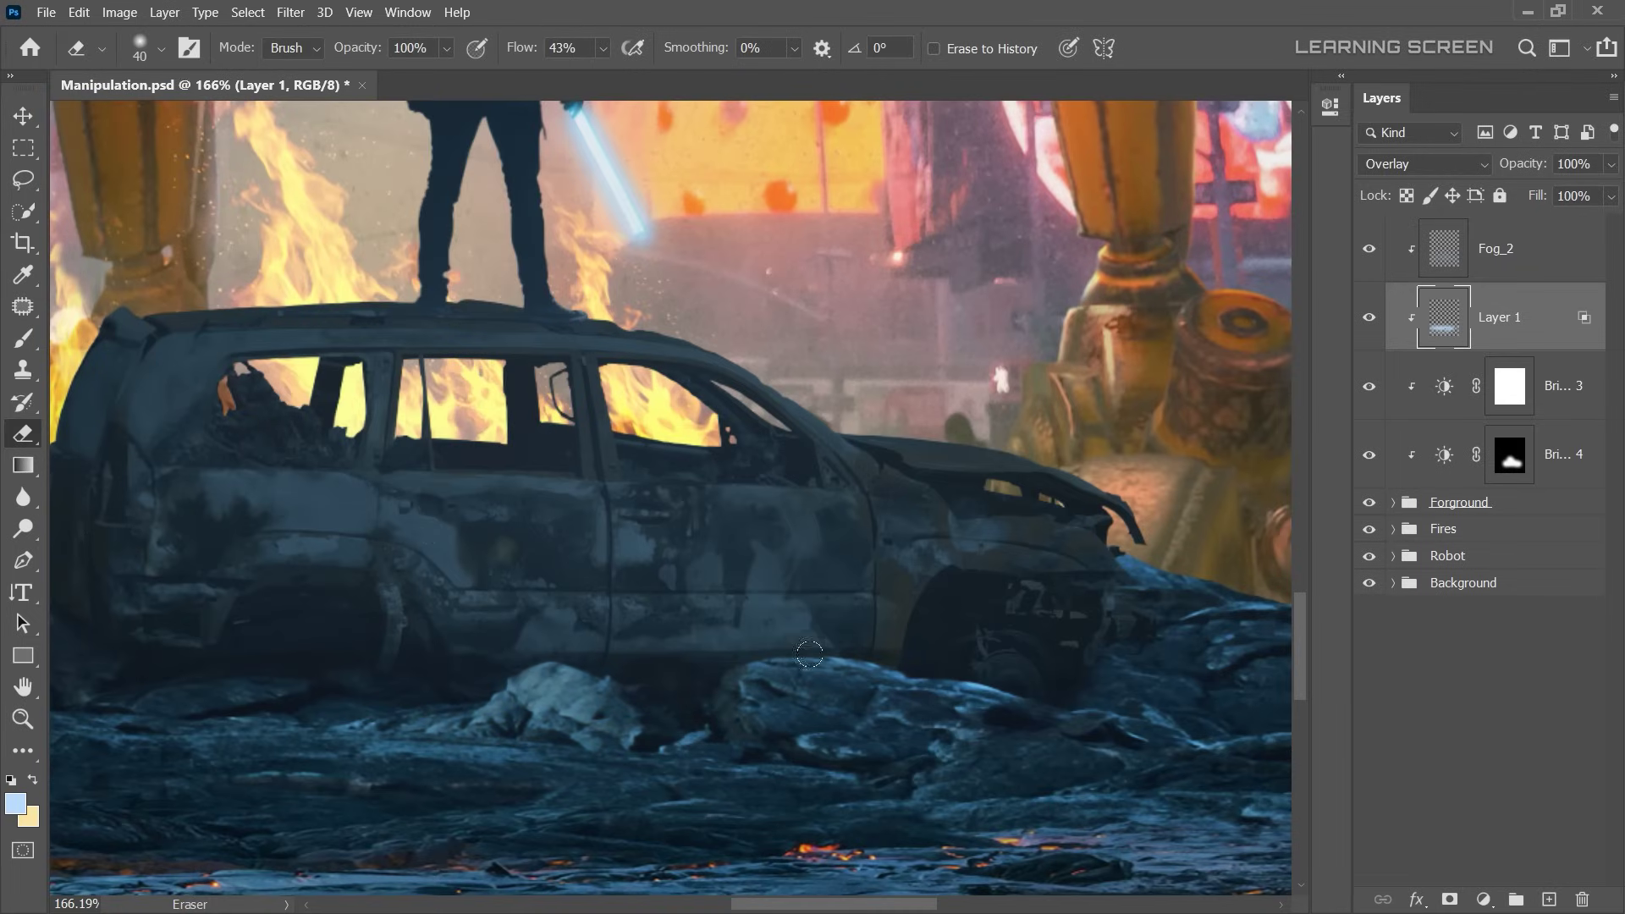
pyautogui.scroll(-3, 808, 654)
pyautogui.scroll(-2, 809, 654)
pyautogui.scroll(-2, 809, 654)
pyautogui.scroll(-2, 808, 654)
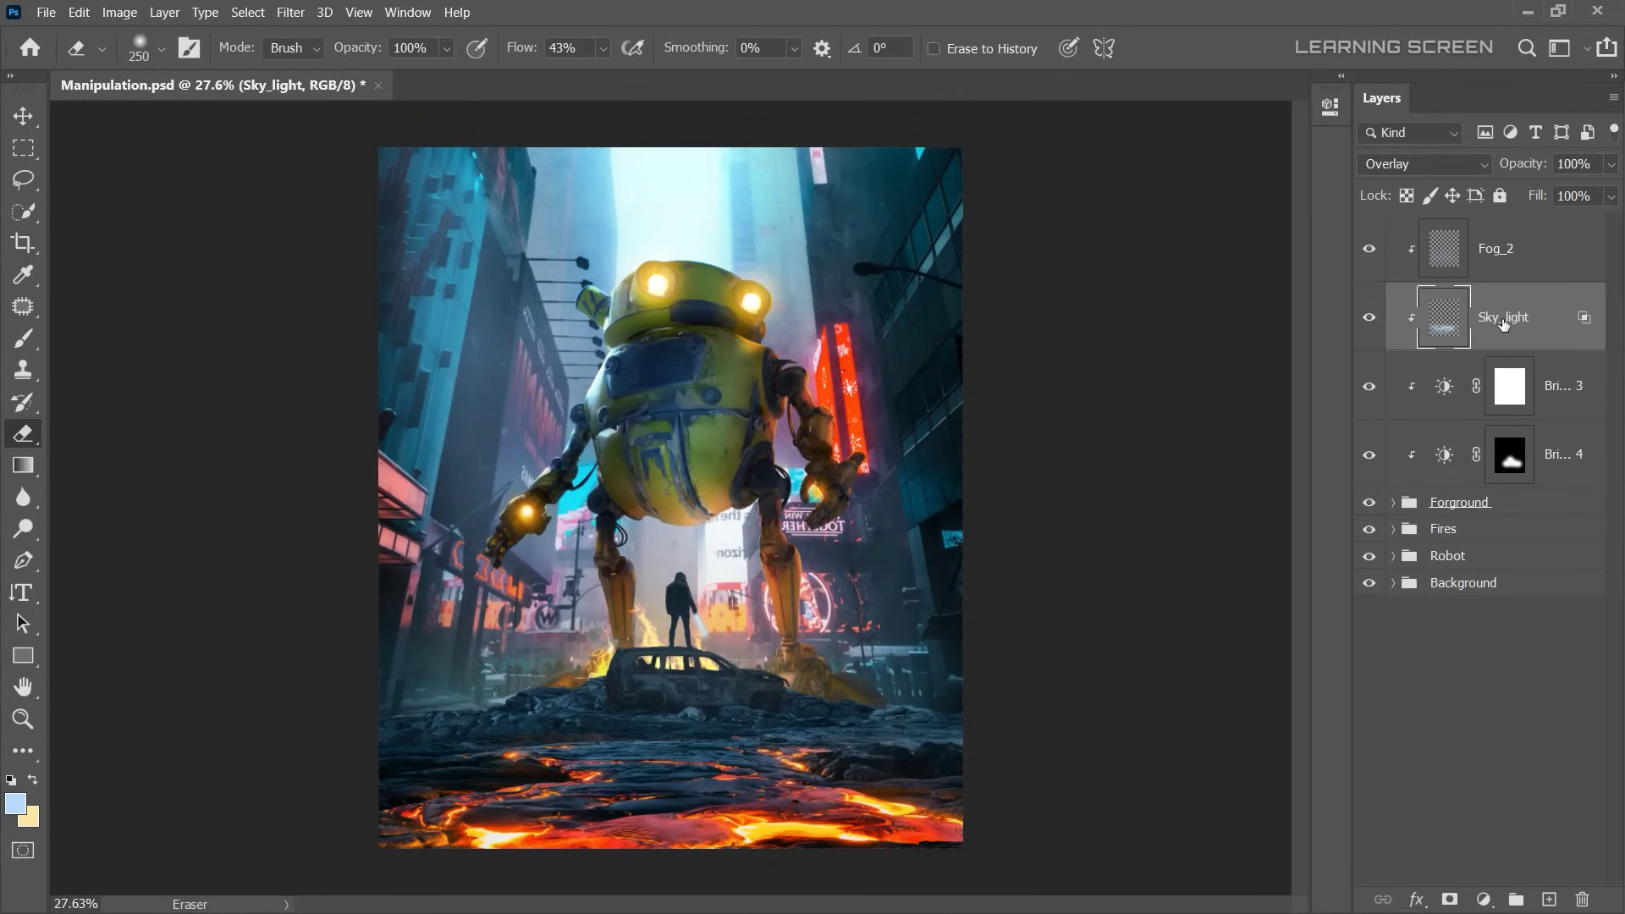
# - Raise Fog_2's saturation to +19 with Hue/Saturation
pyautogui.click(1445, 248)
pyautogui.click(119, 12)
pyautogui.hotkey('ctrl', 'u')
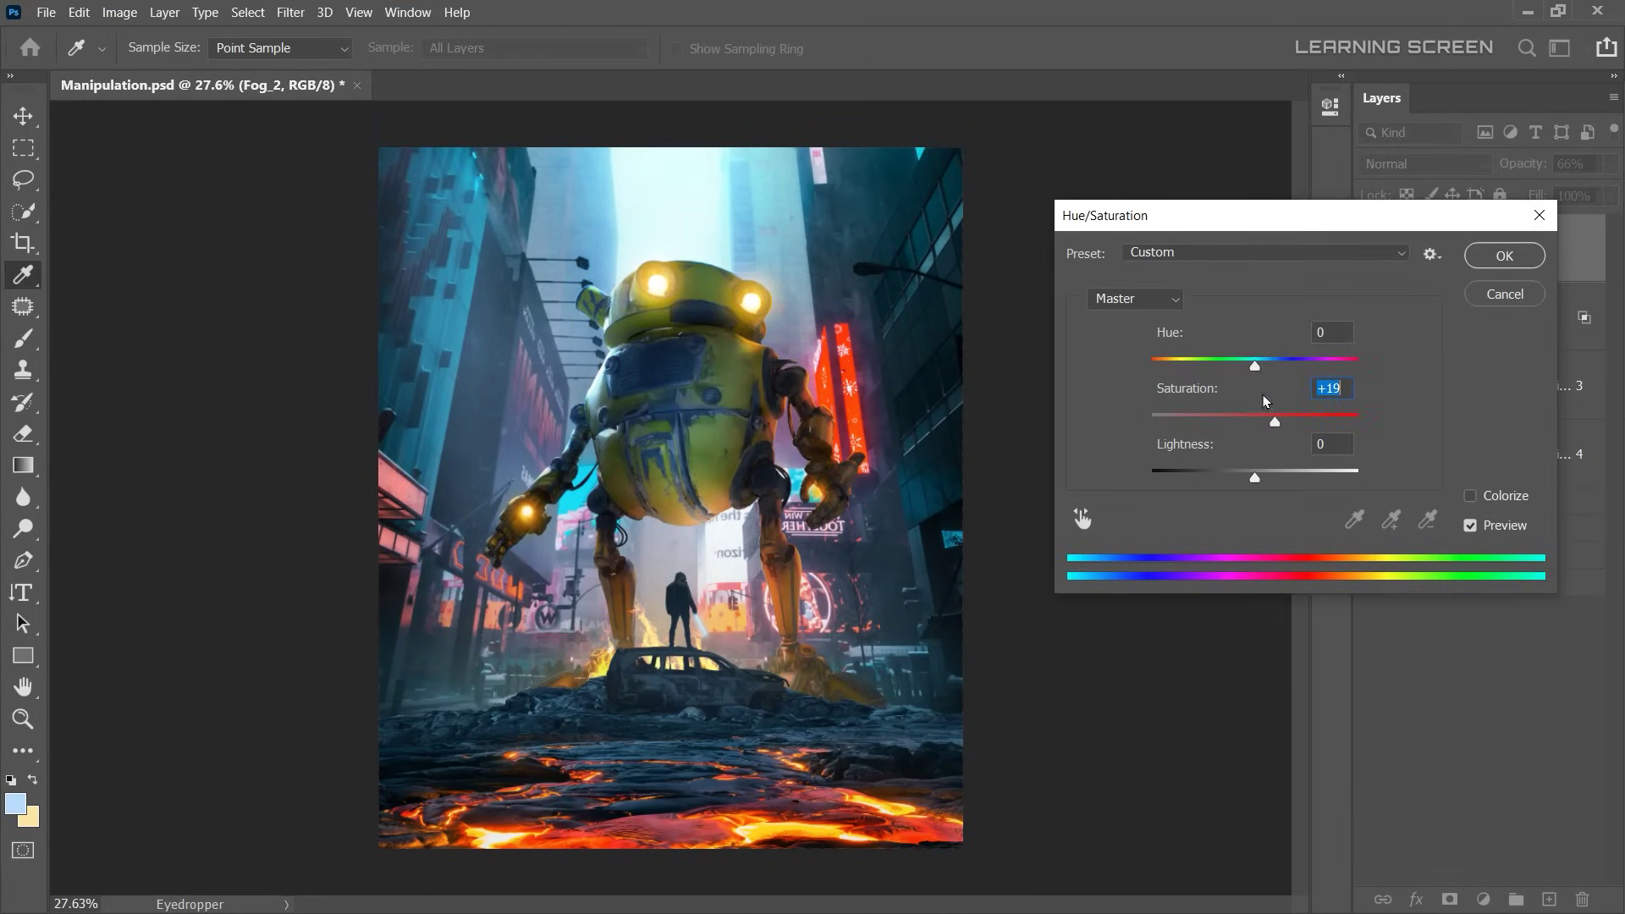
pyautogui.click(1477, 254)
# - Duplicate the Sky_light layer
pyautogui.press('e')
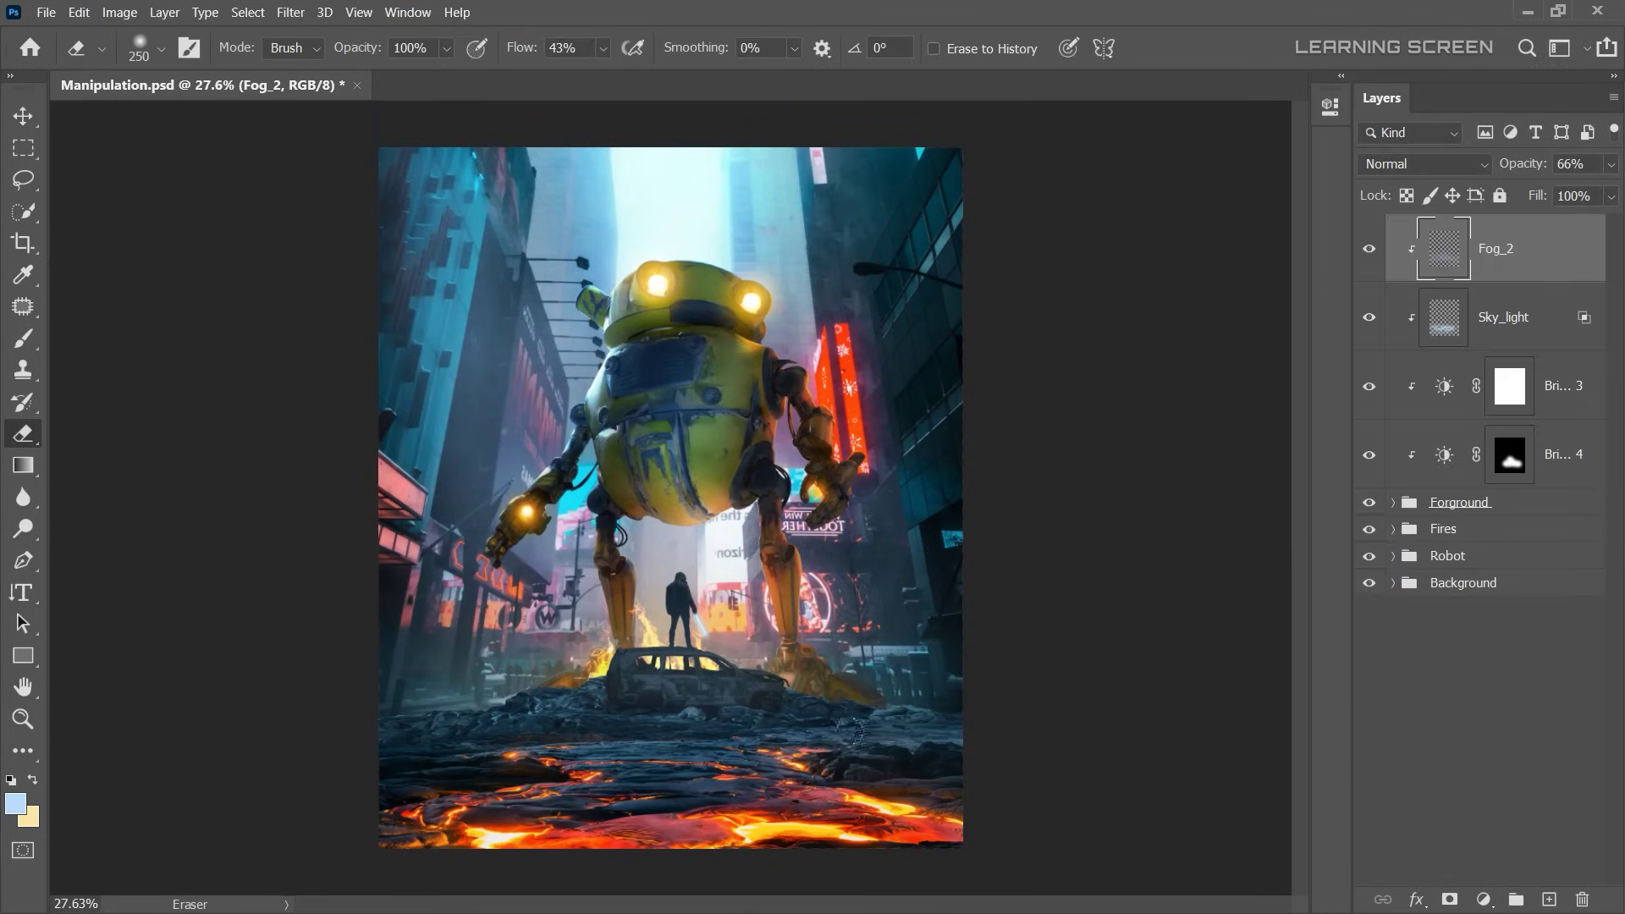
pyautogui.scroll(1, 746, 664)
pyautogui.rightClick(1506, 317)
pyautogui.press('Return')
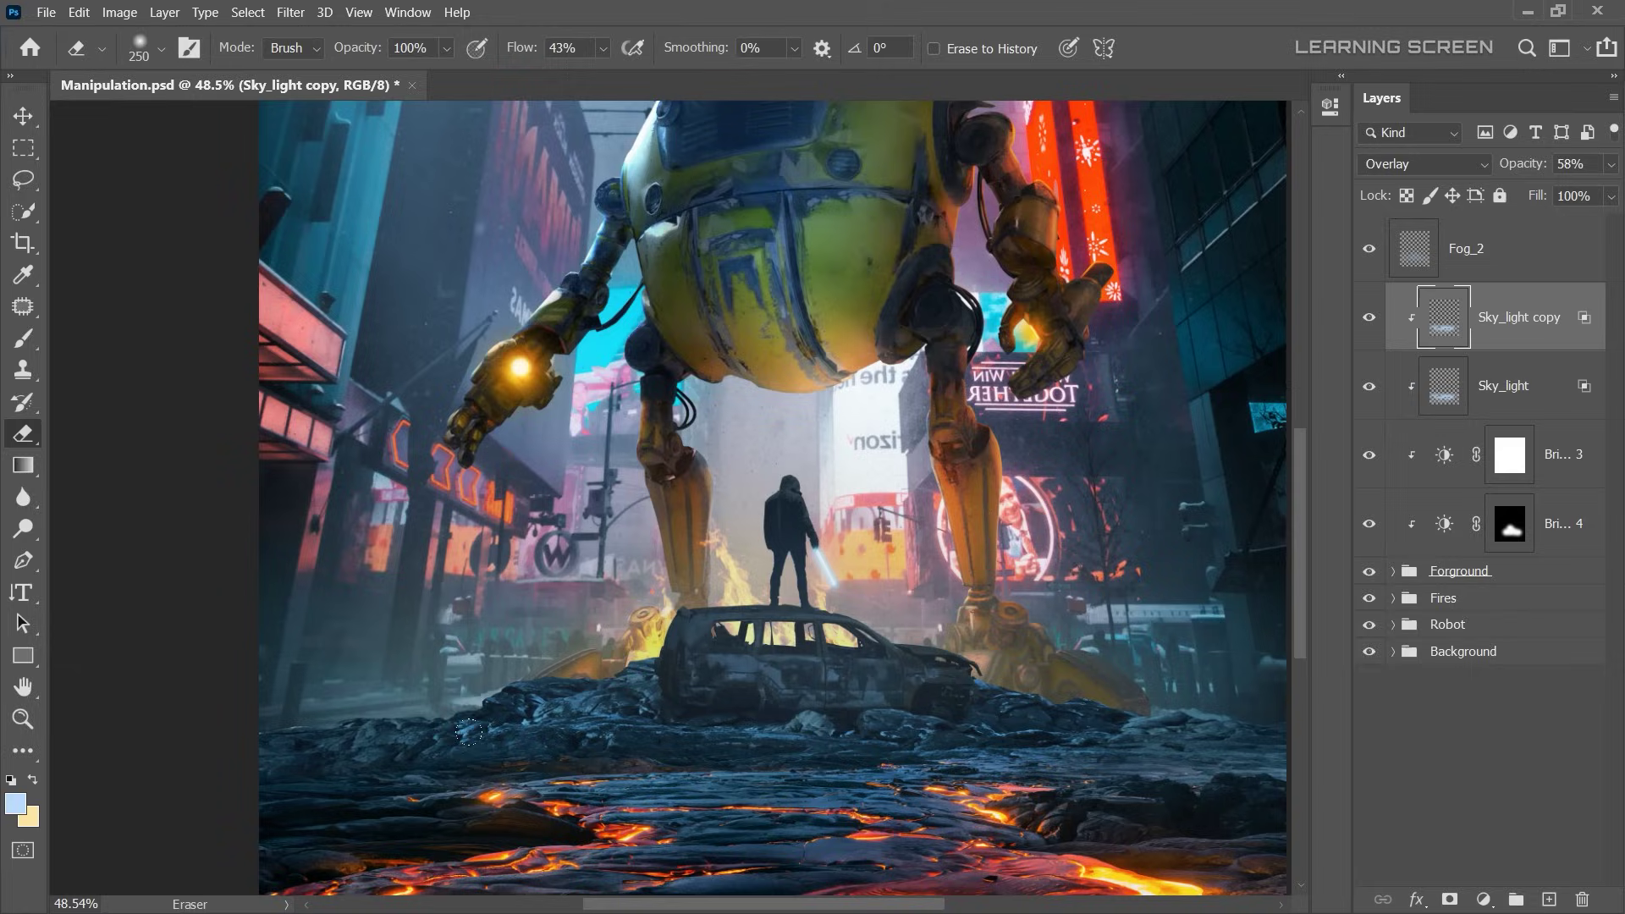
# - Set the Sky_light copy to 58% opacity, erase its edges around the car, and compare Fog_2
pyautogui.press('b')
pyautogui.scroll(-1, 1023, 744)
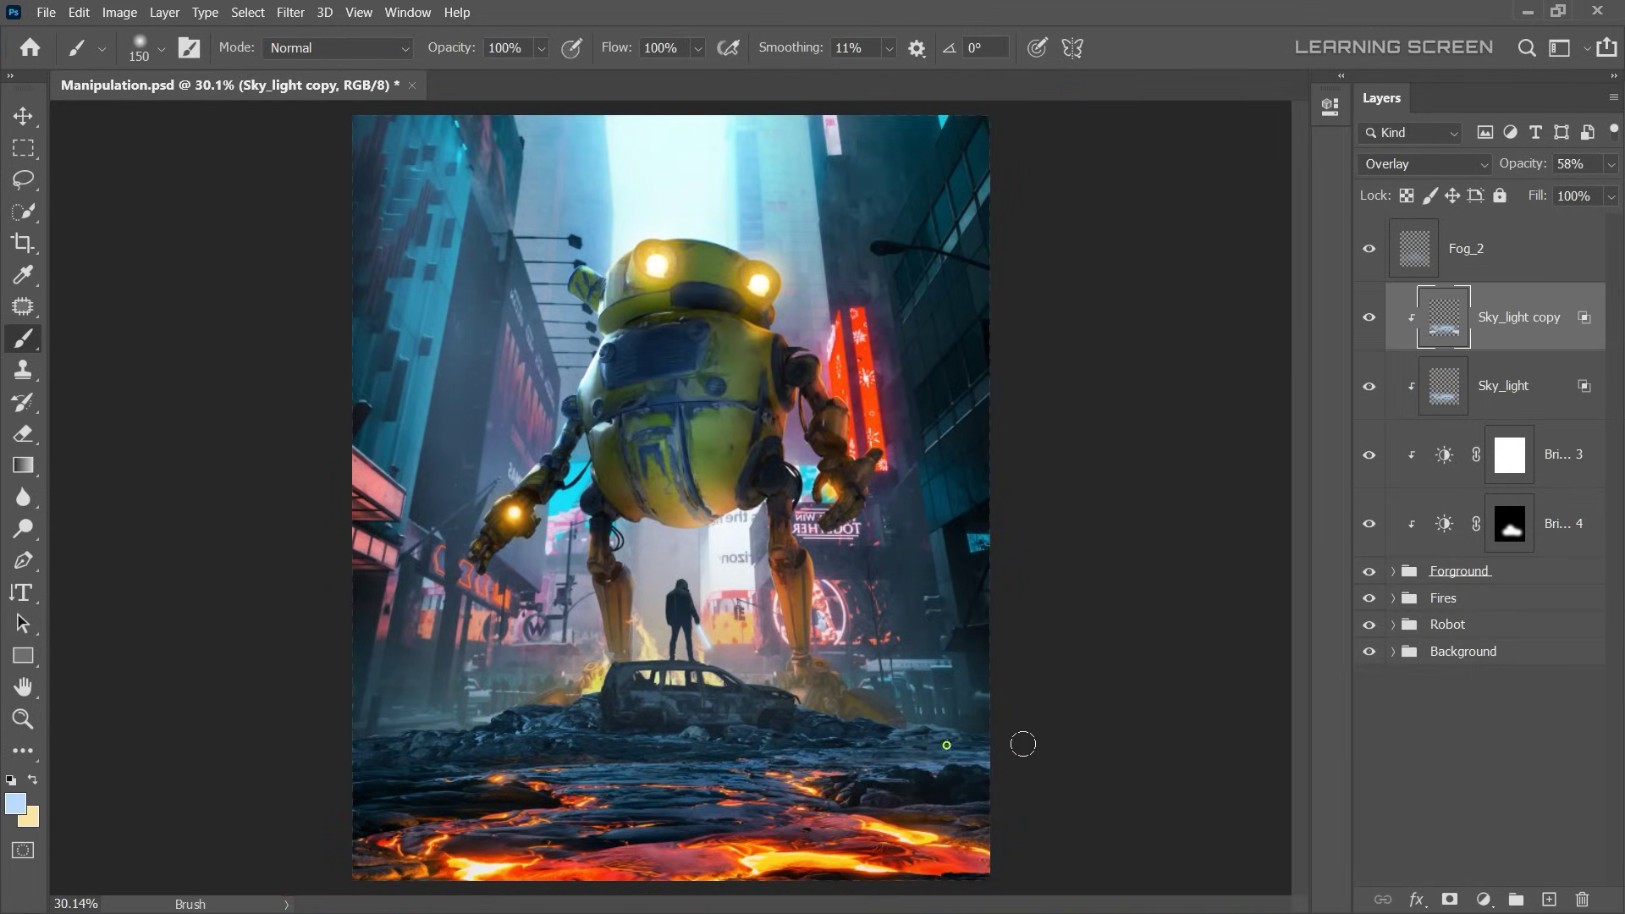
pyautogui.scroll(3, 912, 660)
pyautogui.scroll(1, 912, 660)
pyautogui.press('e')
pyautogui.scroll(-3, 891, 772)
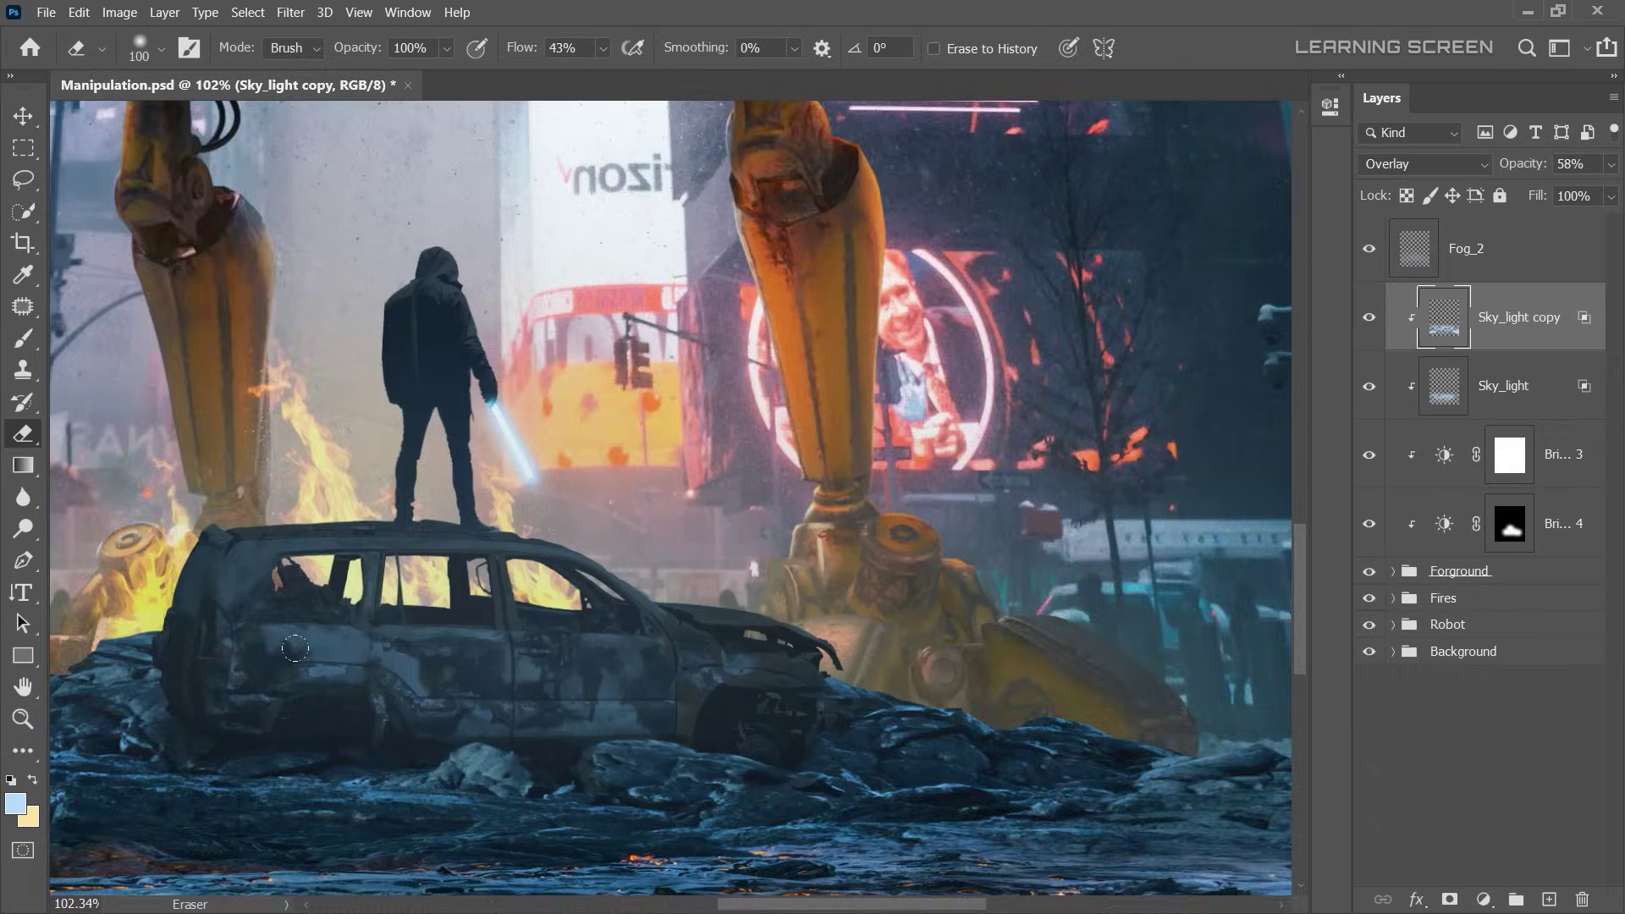
pyautogui.scroll(-3, 891, 772)
pyautogui.press('v')
pyautogui.click(1369, 250)
# - Add a new layer above Fog_2 and set up a large soft brush at 5% flow
pyautogui.click(1385, 252)
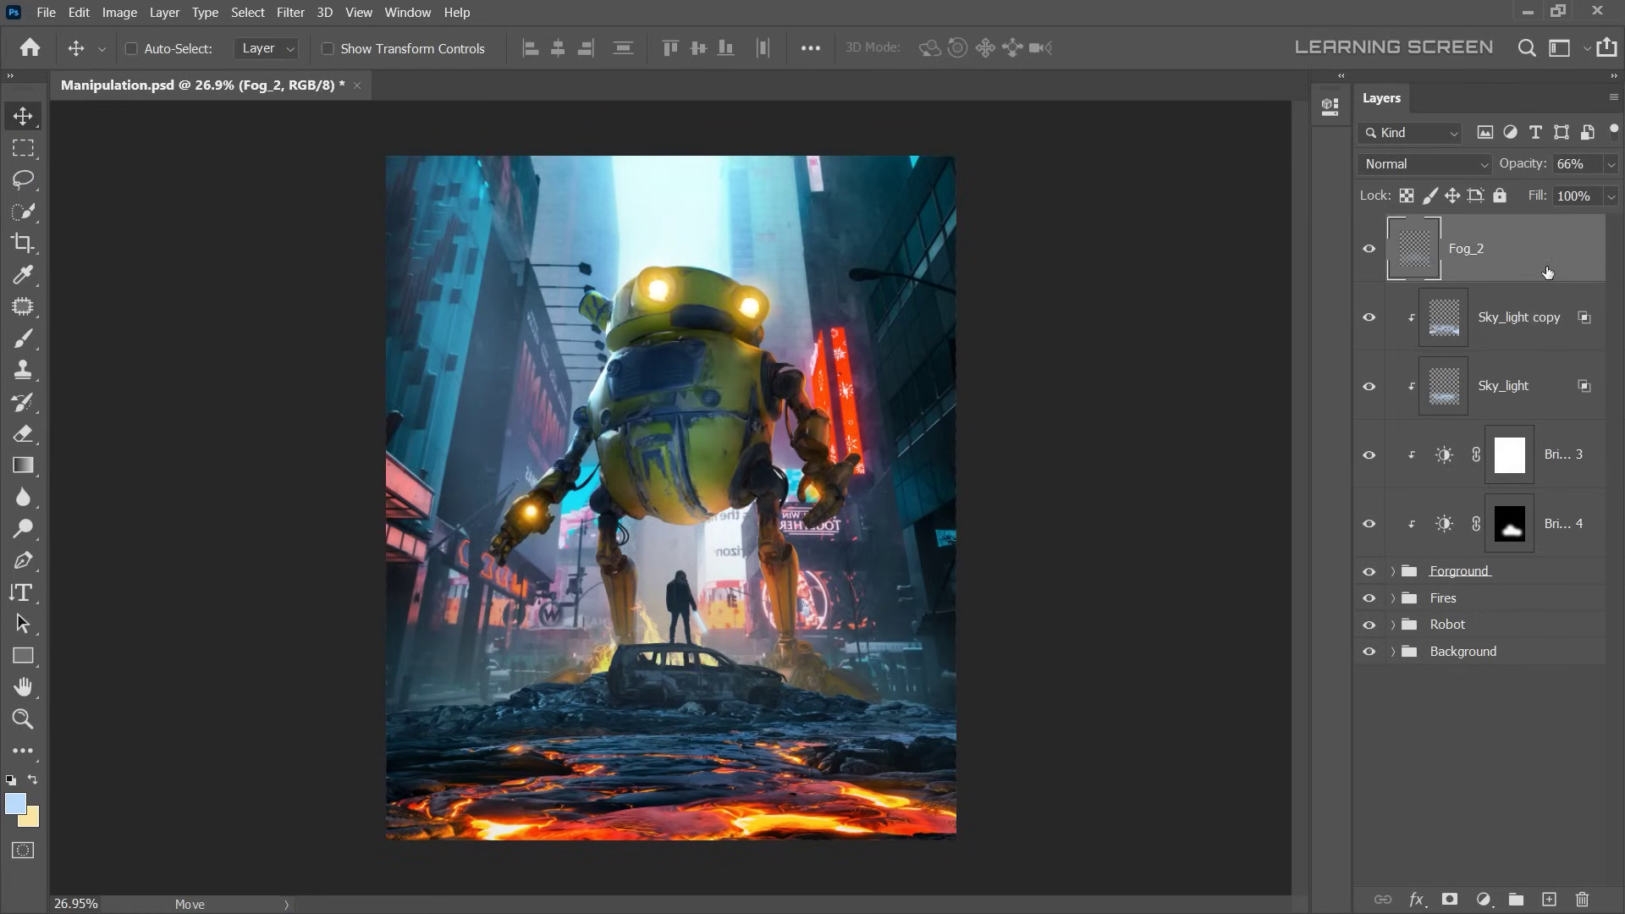
pyautogui.hotkey('ctrl', 'alt', 'g')
pyautogui.click(1547, 899)
pyautogui.scroll(2, 665, 550)
pyautogui.press('x')
pyautogui.press('b')
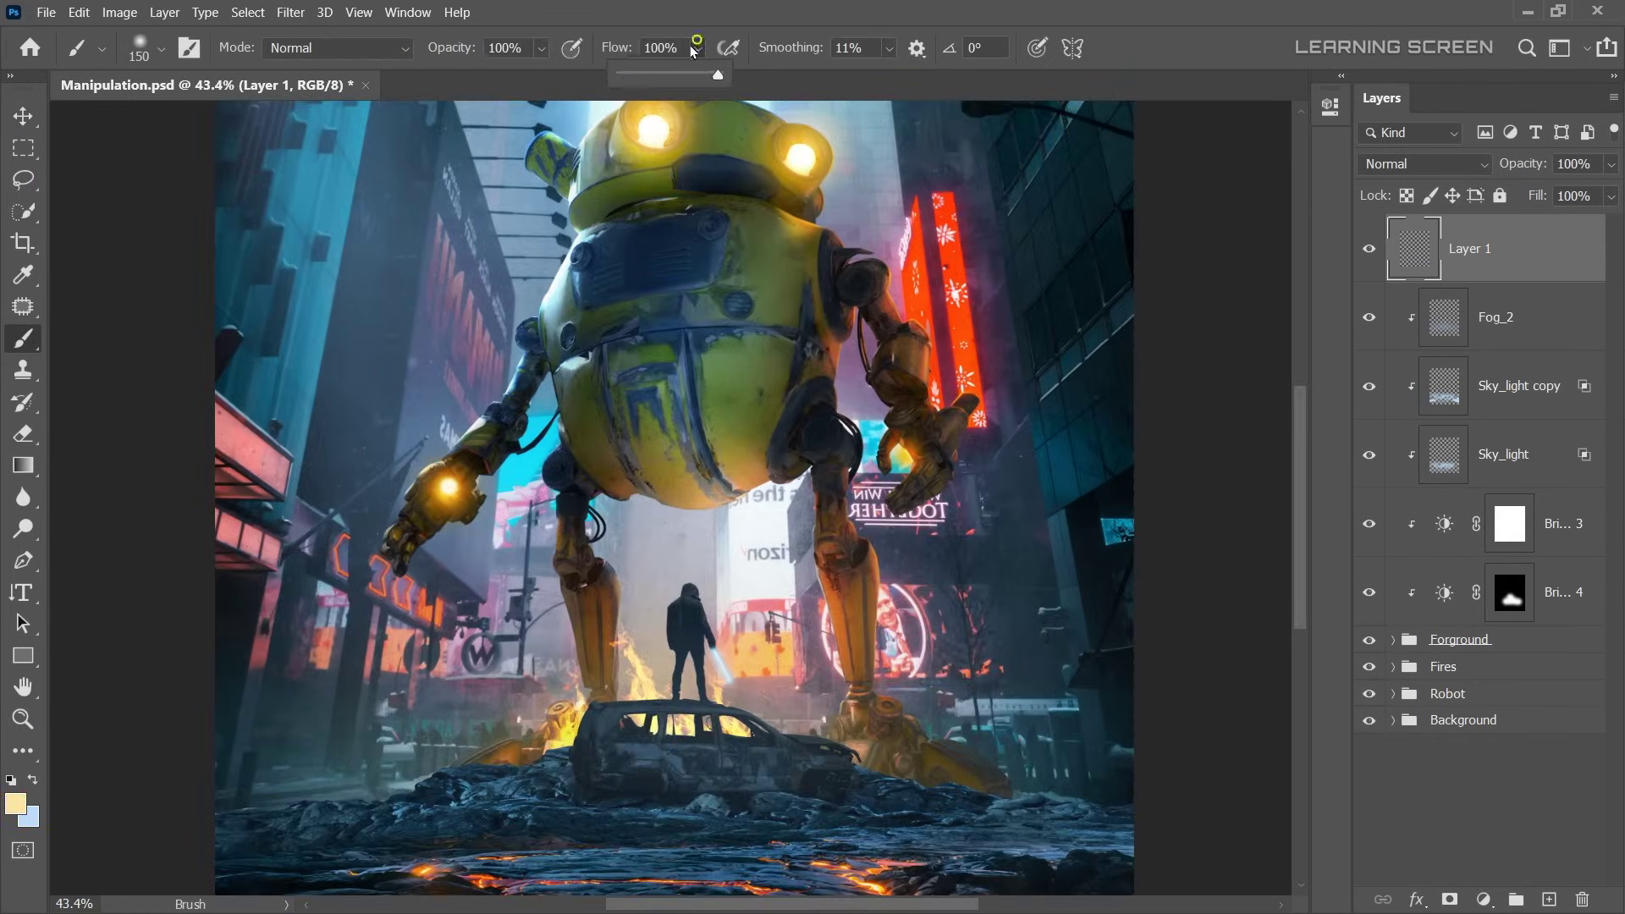
pyautogui.rightClick(744, 355)
pyautogui.press('Escape')
# - Paint a warm peach glow and toggle layer visibility to compare it
pyautogui.click(15, 804)
pyautogui.click(540, 511)
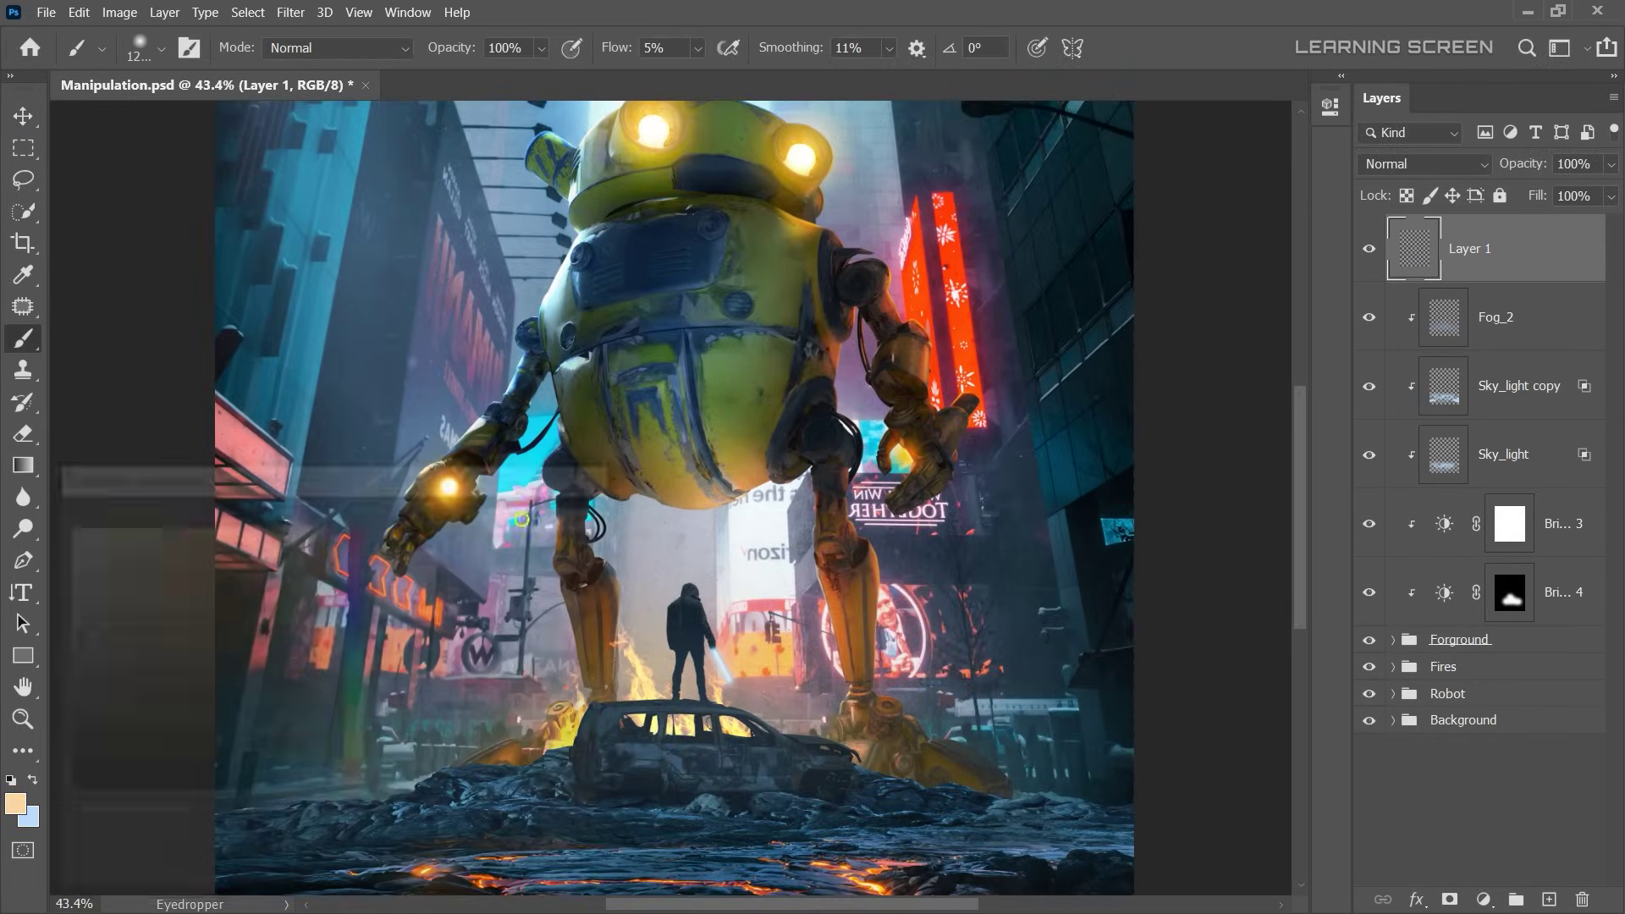
pyautogui.scroll(-1, 668, 499)
pyautogui.click(1368, 248)
pyautogui.click(1368, 248)
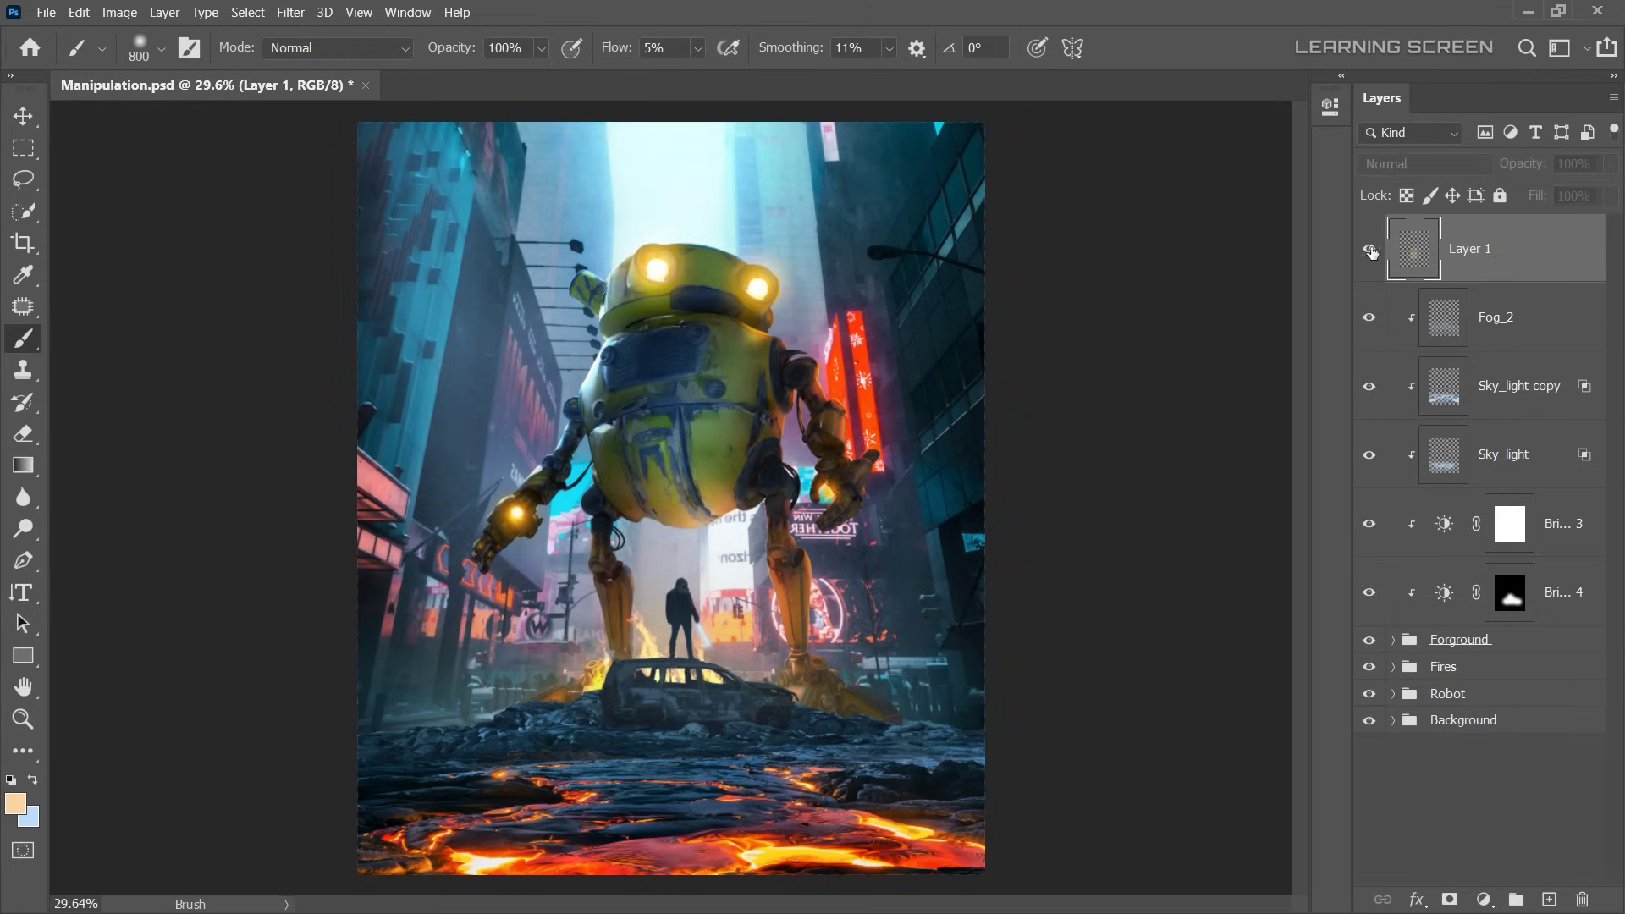
pyautogui.click(1369, 317)
pyautogui.click(1368, 454)
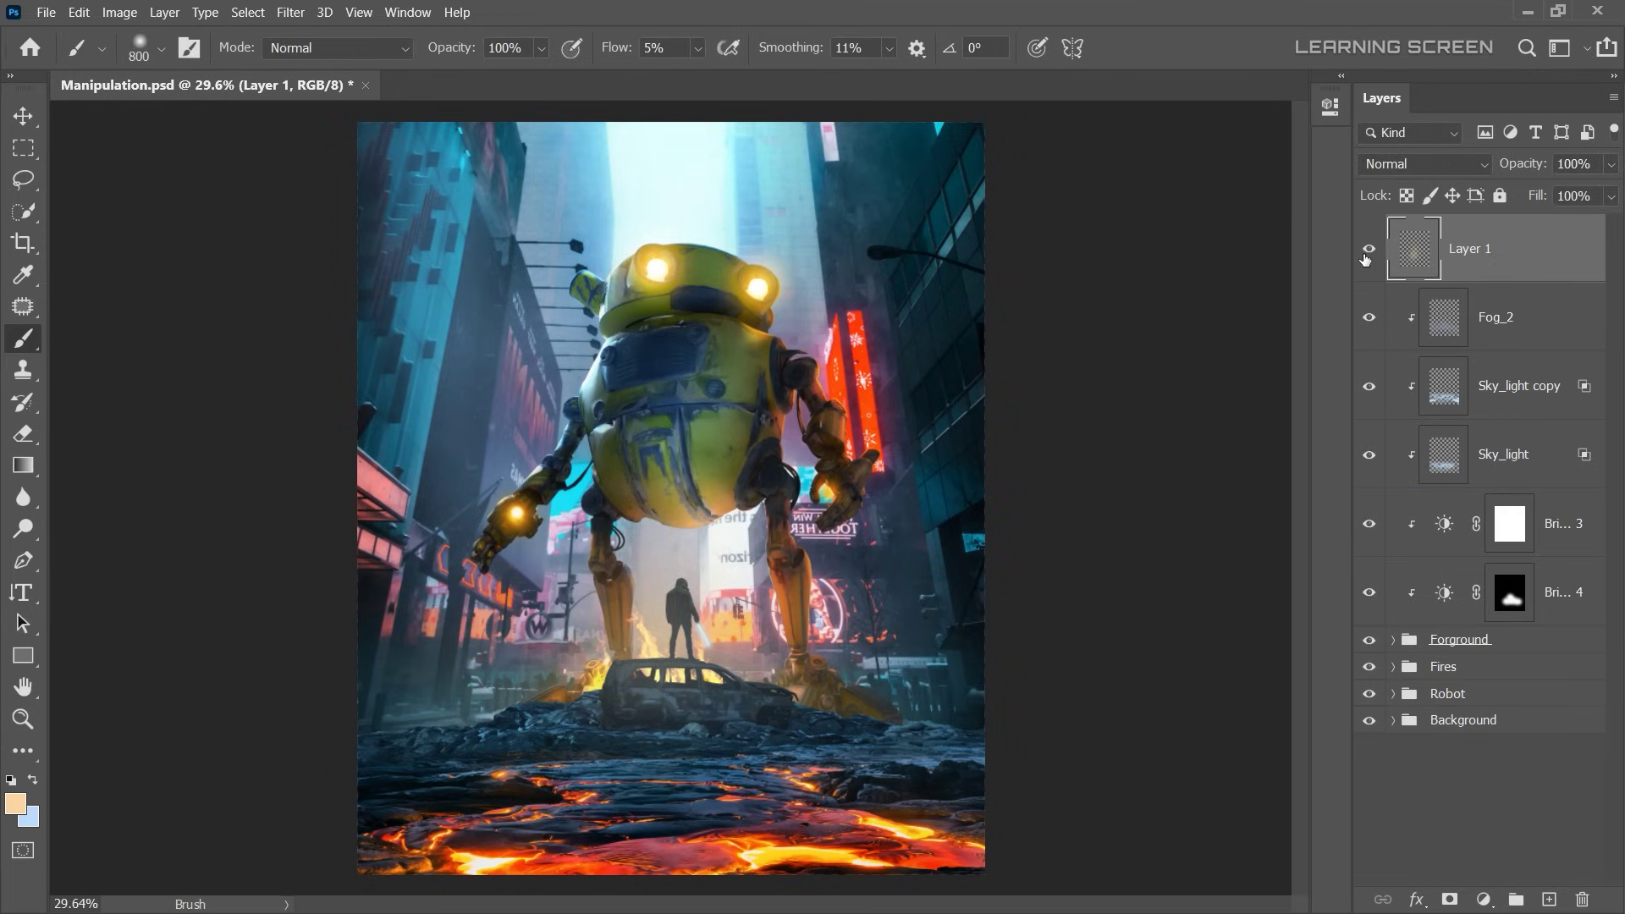
# - Erase some sky light around the man and set the top Layer 1 to 60% opacity
pyautogui.press('e')
pyautogui.scroll(3, 609, 660)
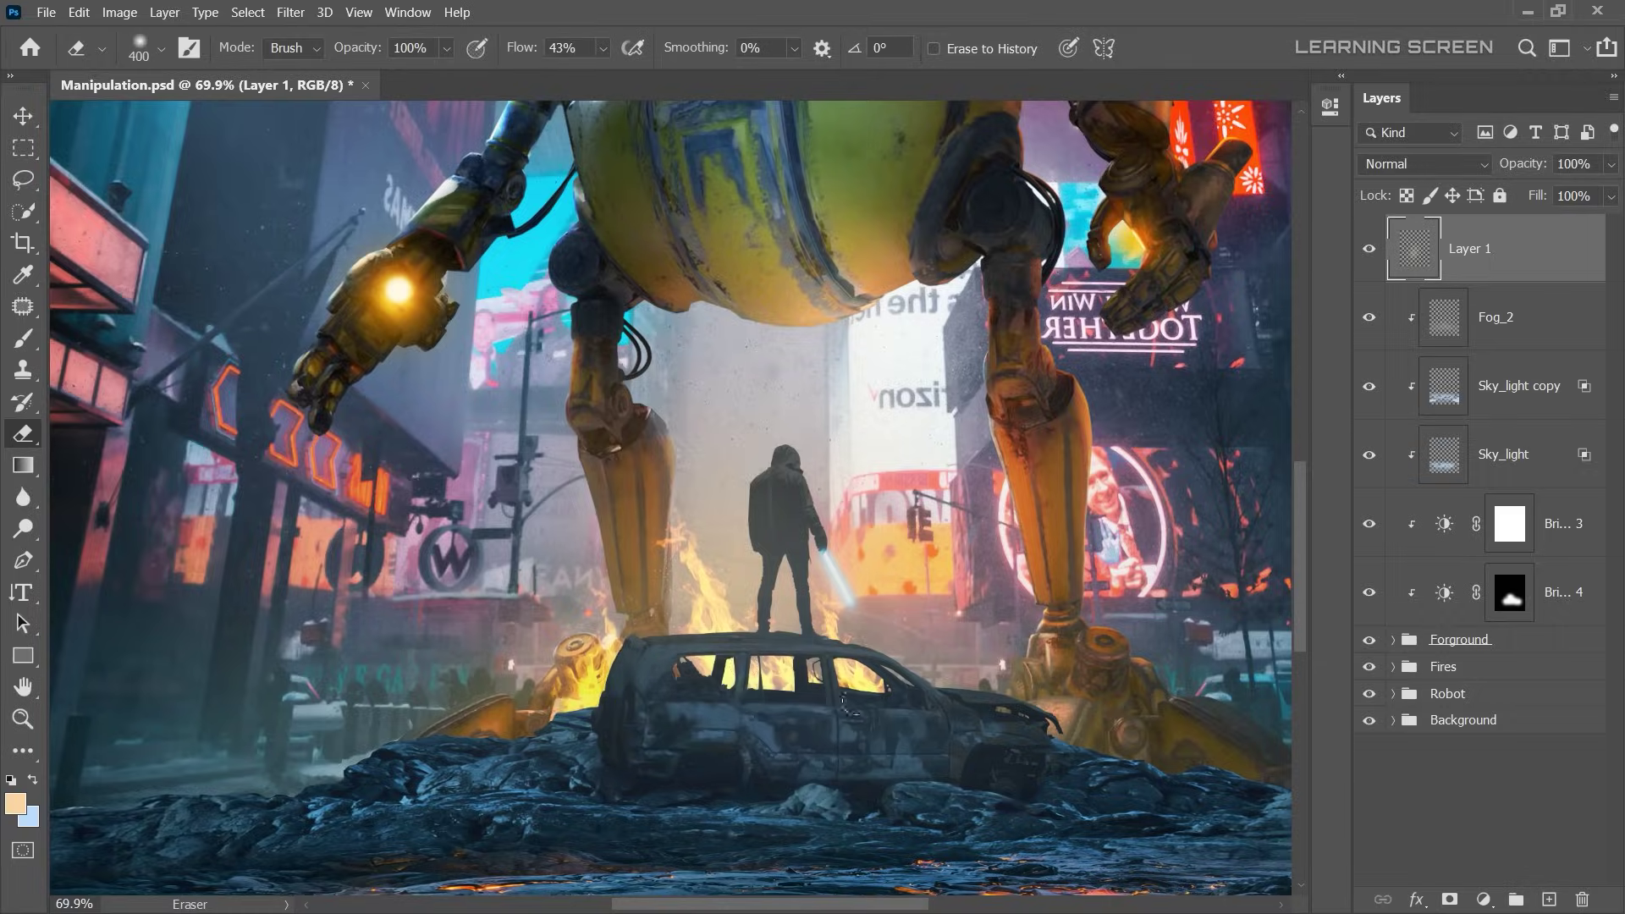
pyautogui.scroll(2, 792, 498)
pyautogui.press('[')
pyautogui.press('[')
pyautogui.press('[')
pyautogui.hotkey('alt', '[')
pyautogui.hotkey('alt', '[')
pyautogui.hotkey('alt', '[')
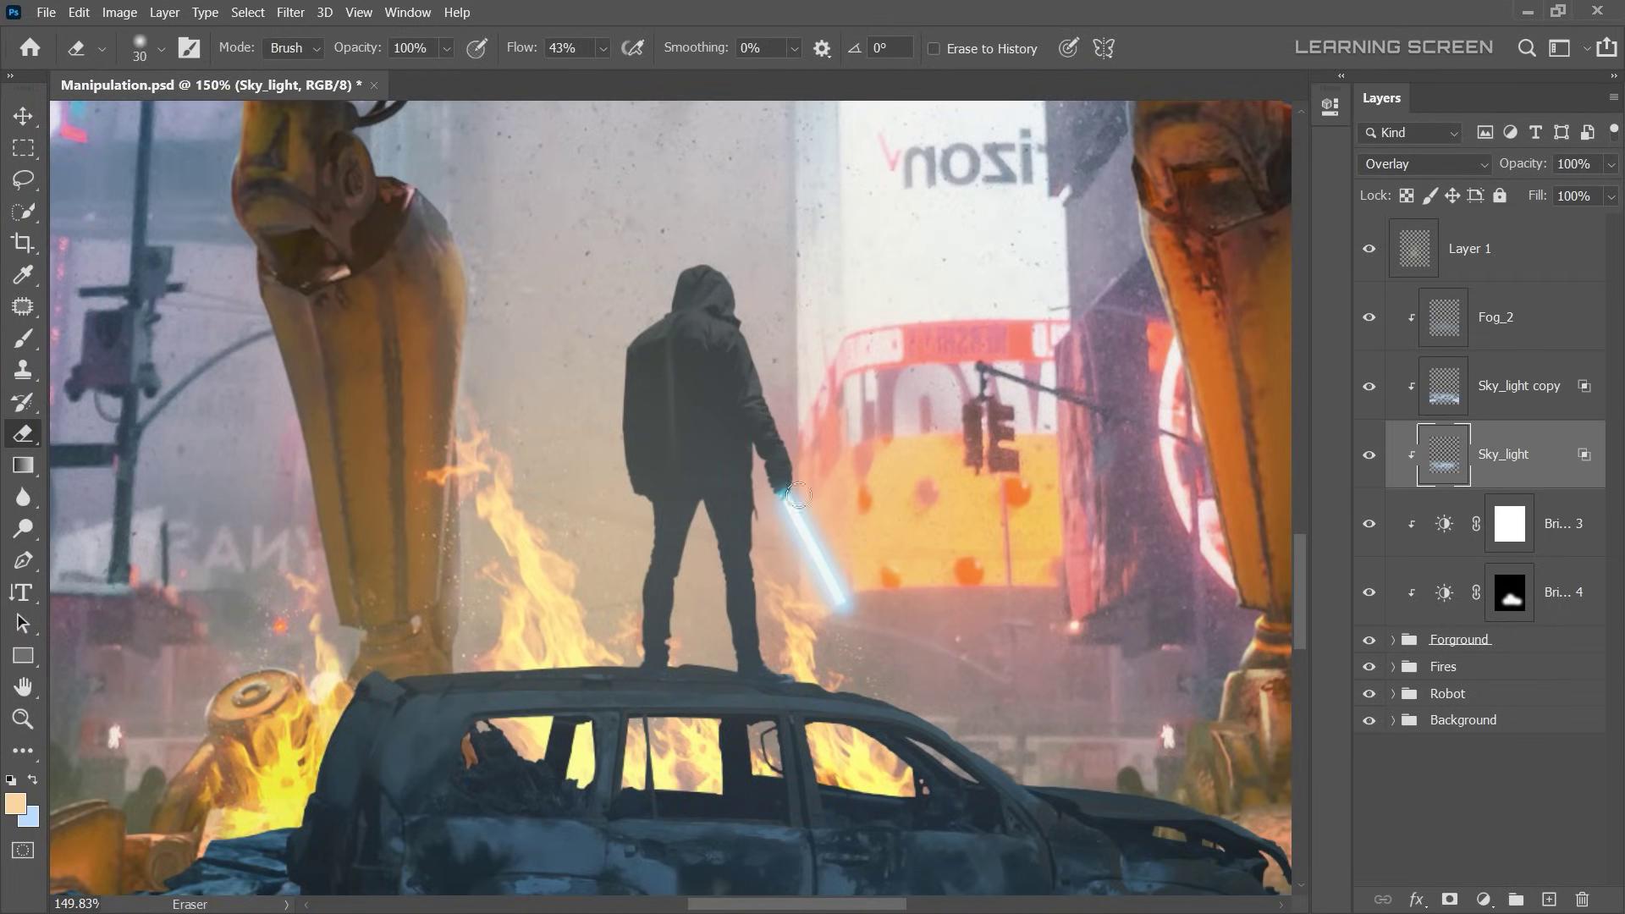
pyautogui.hotkey('alt', '[')
pyautogui.press('d')
pyautogui.click(1497, 601)
pyautogui.hotkey('ctrl', '0')
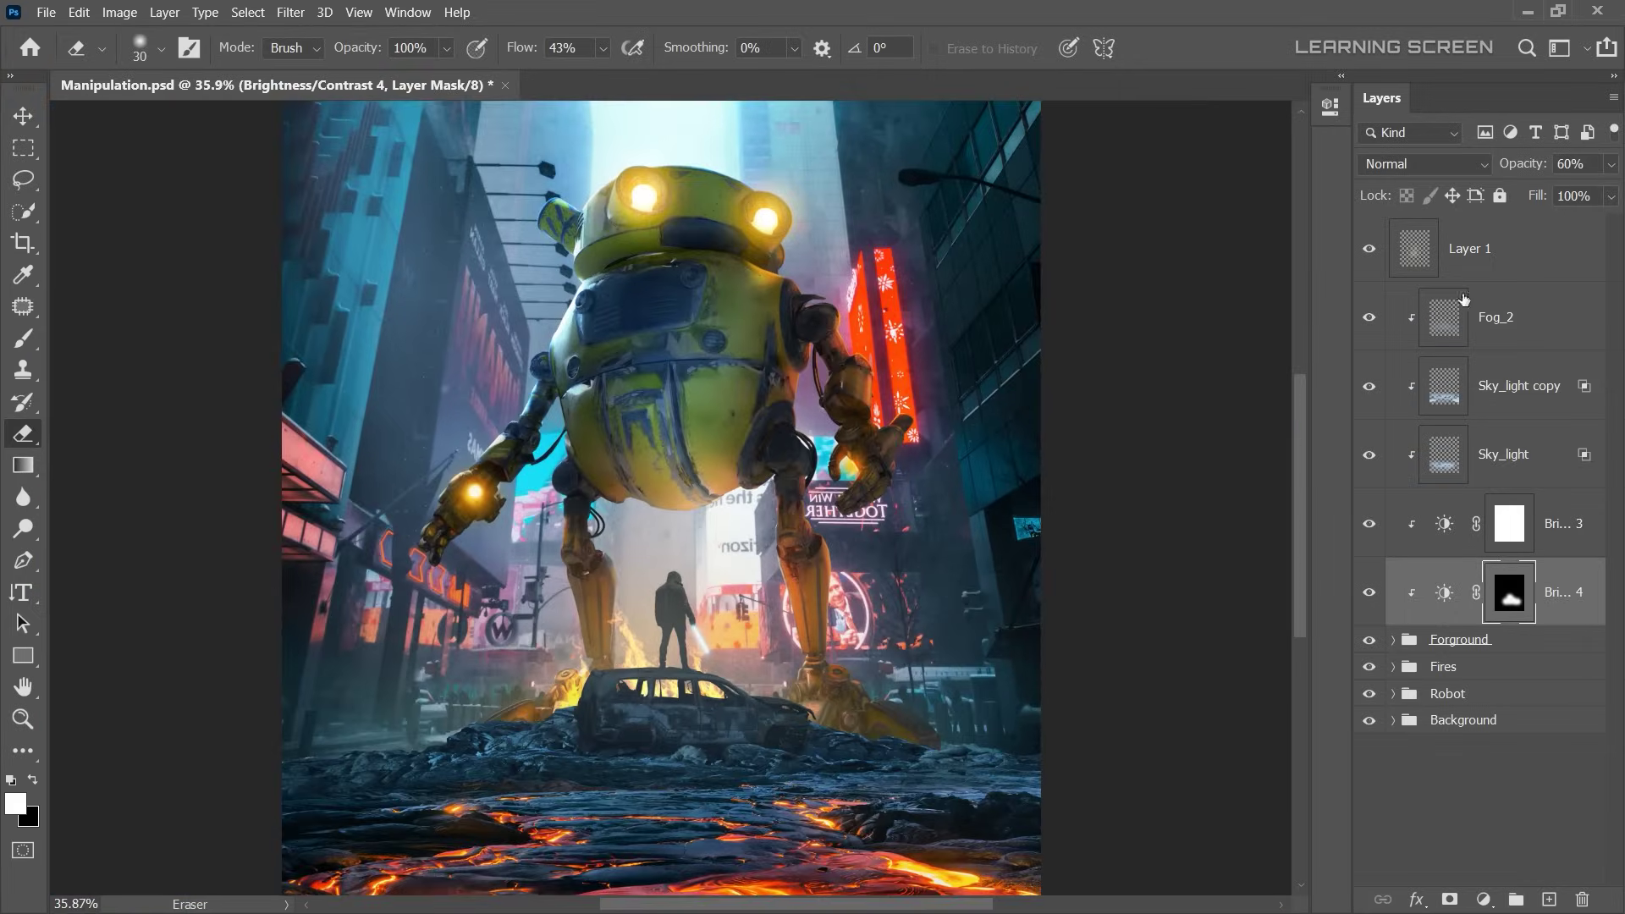
pyautogui.hotkey('alt', '.')
pyautogui.press('v')
pyautogui.scroll(2, 552, 718)
# - Expand the foreground group and name the blank layer inside the Car group Fire_light
pyautogui.scroll(2, 553, 718)
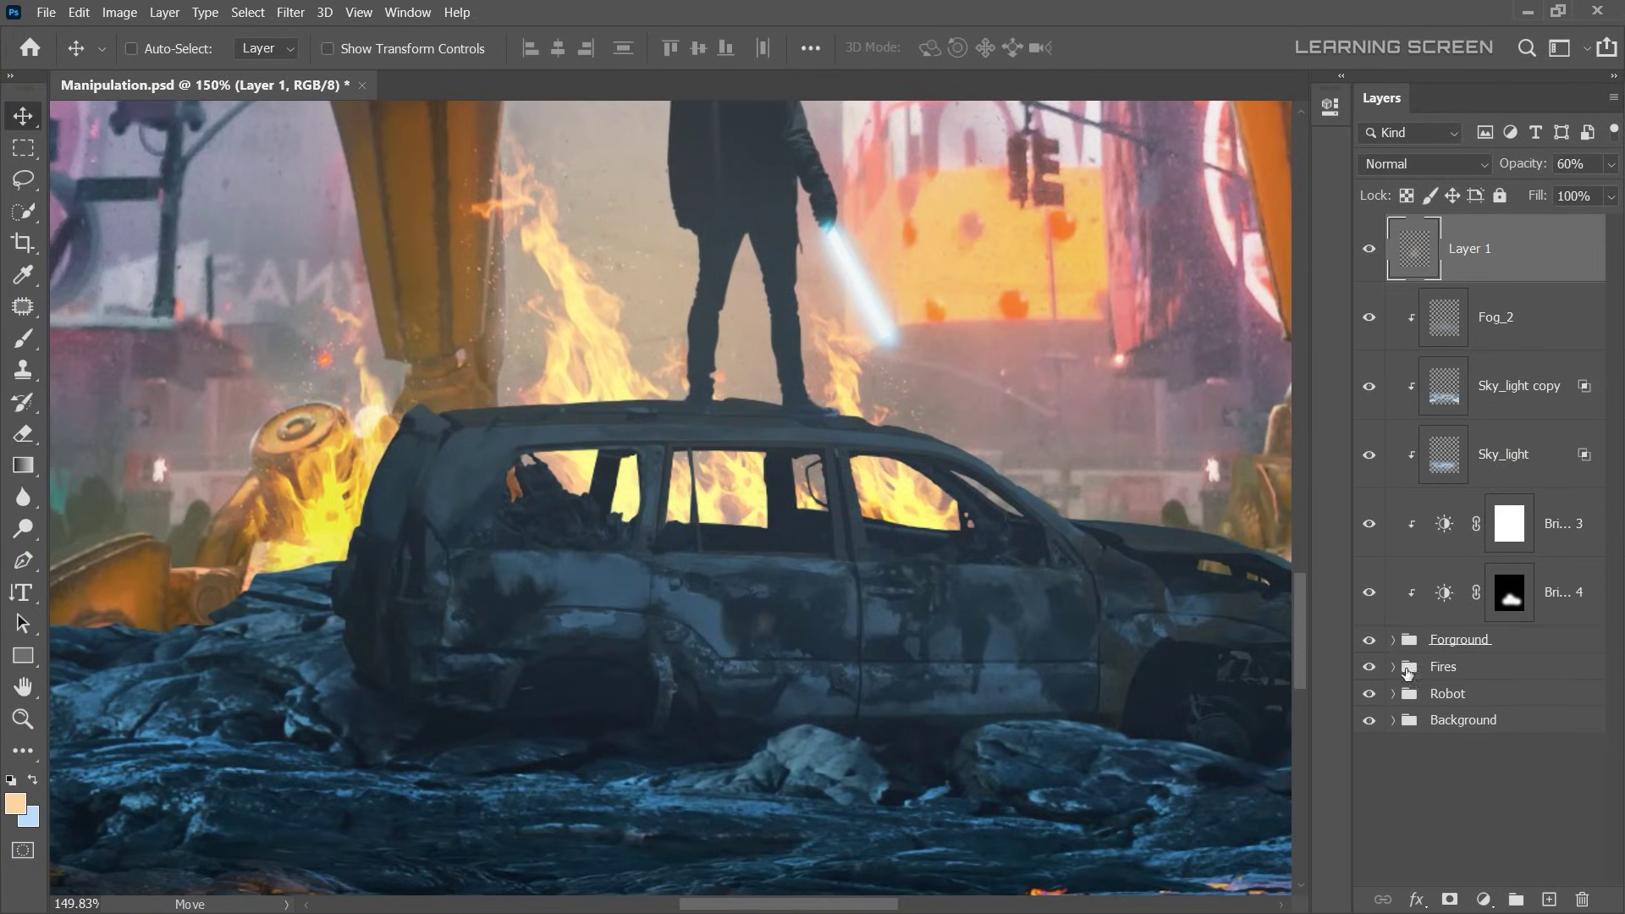
pyautogui.click(1392, 639)
pyautogui.scroll(1, 643, 592)
pyautogui.click(1533, 535)
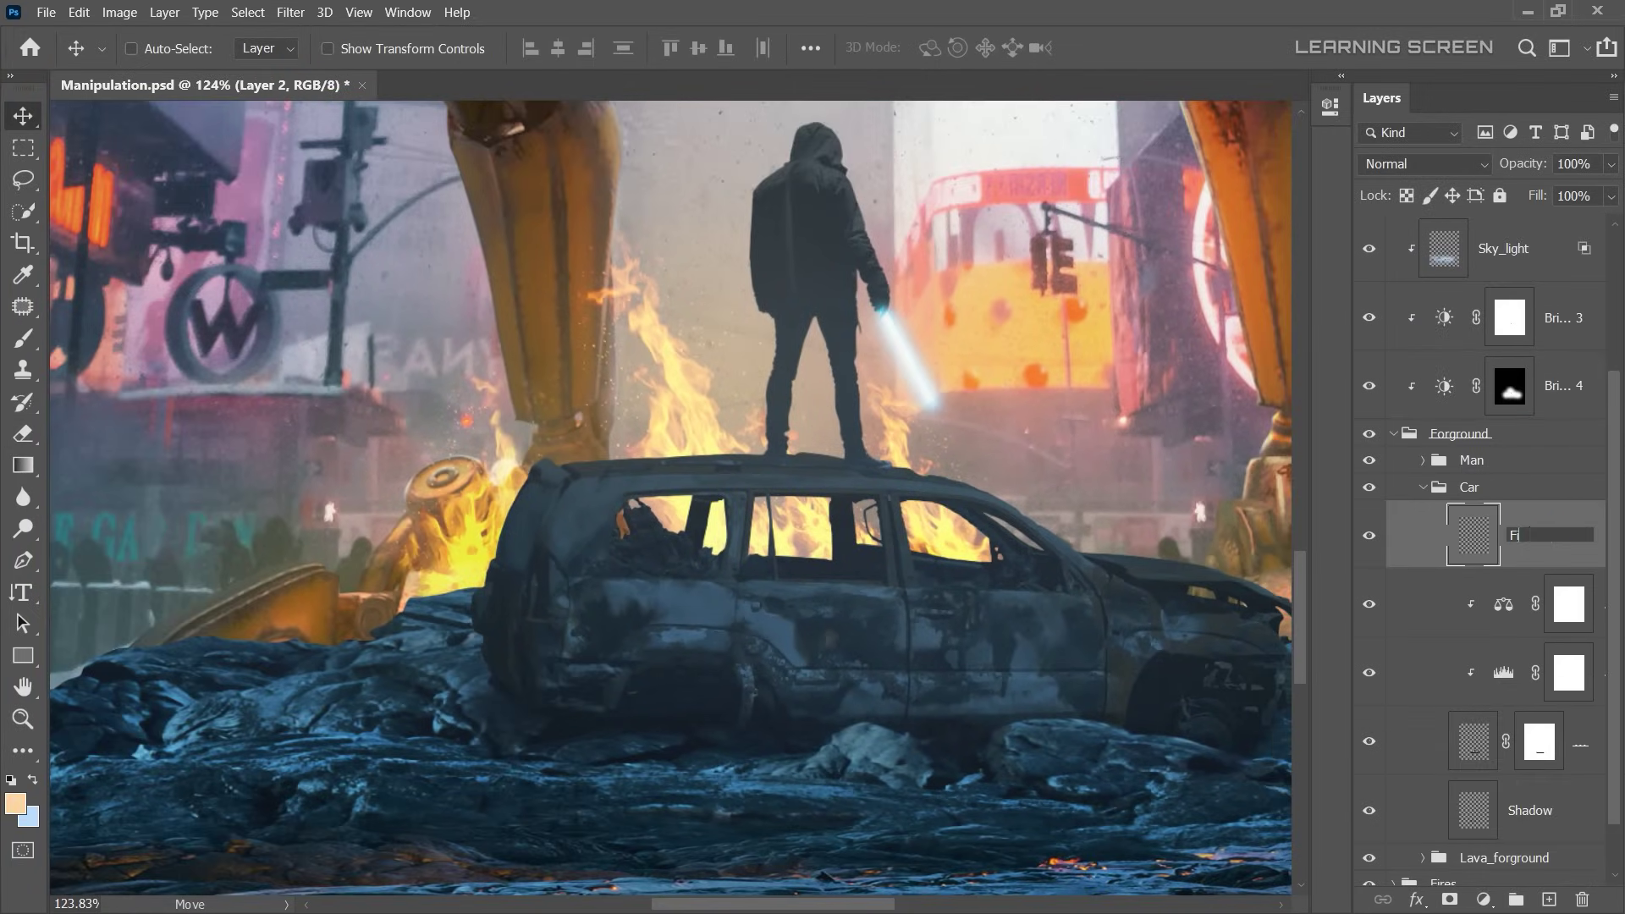
pyautogui.scroll(5, 786, 524)
pyautogui.press('b')
pyautogui.click(15, 803)
# - Pick bright orange from the flames and clip Fire_light to the car layer
pyautogui.click(309, 543)
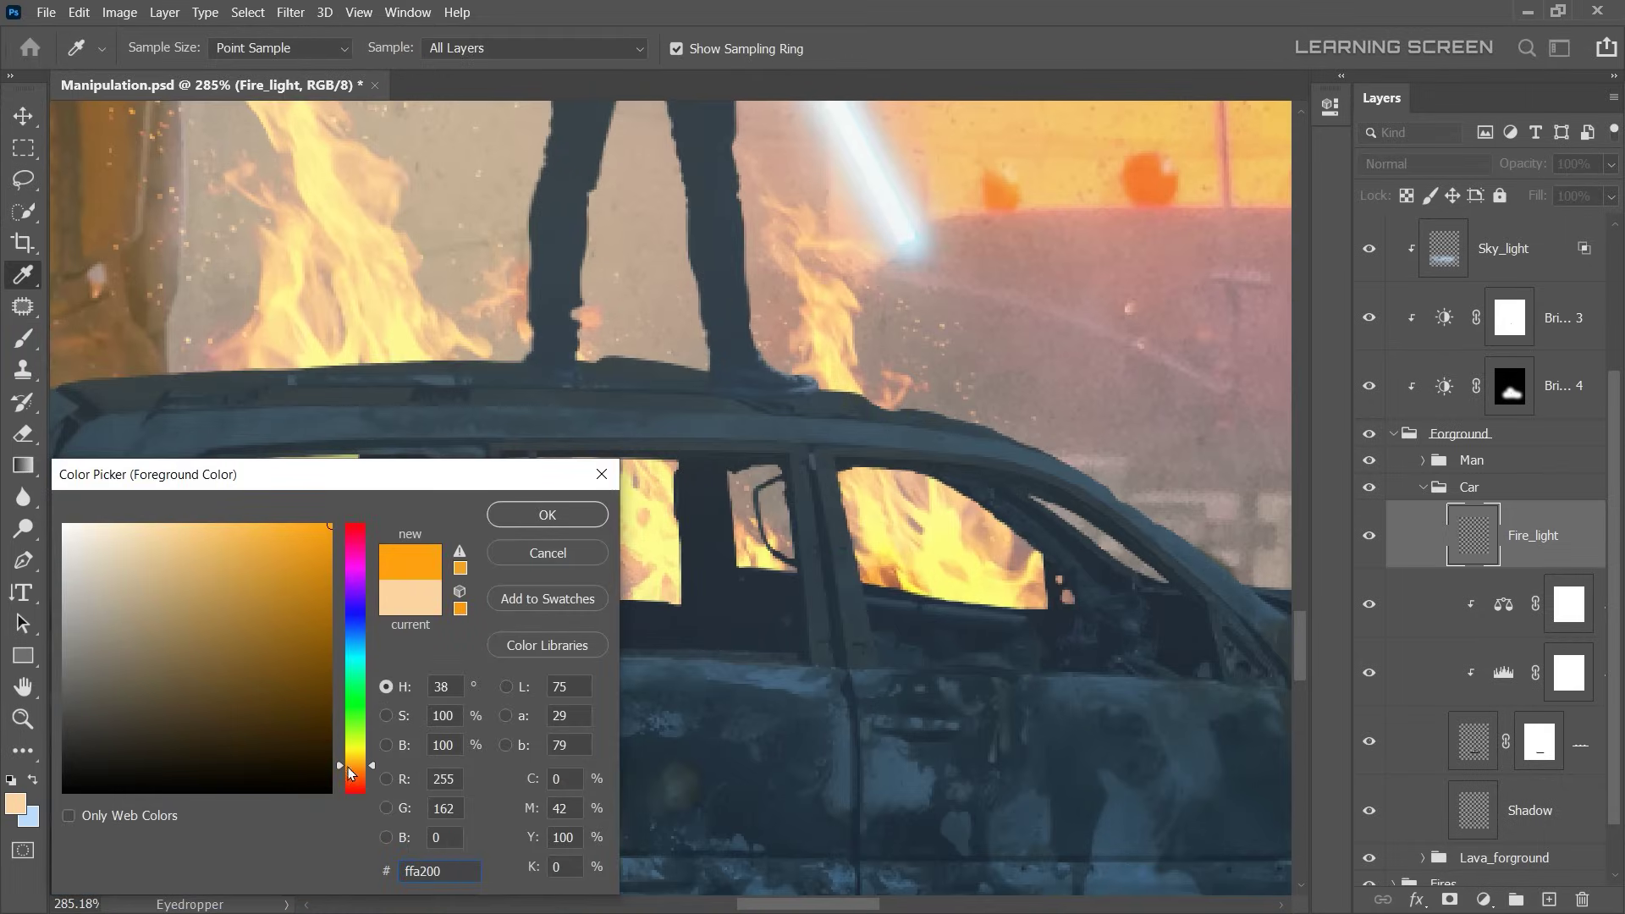
pyautogui.click(547, 514)
pyautogui.rightClick(1140, 554)
pyautogui.press('Escape')
pyautogui.hotkey('ctrl', 'alt', 'g')
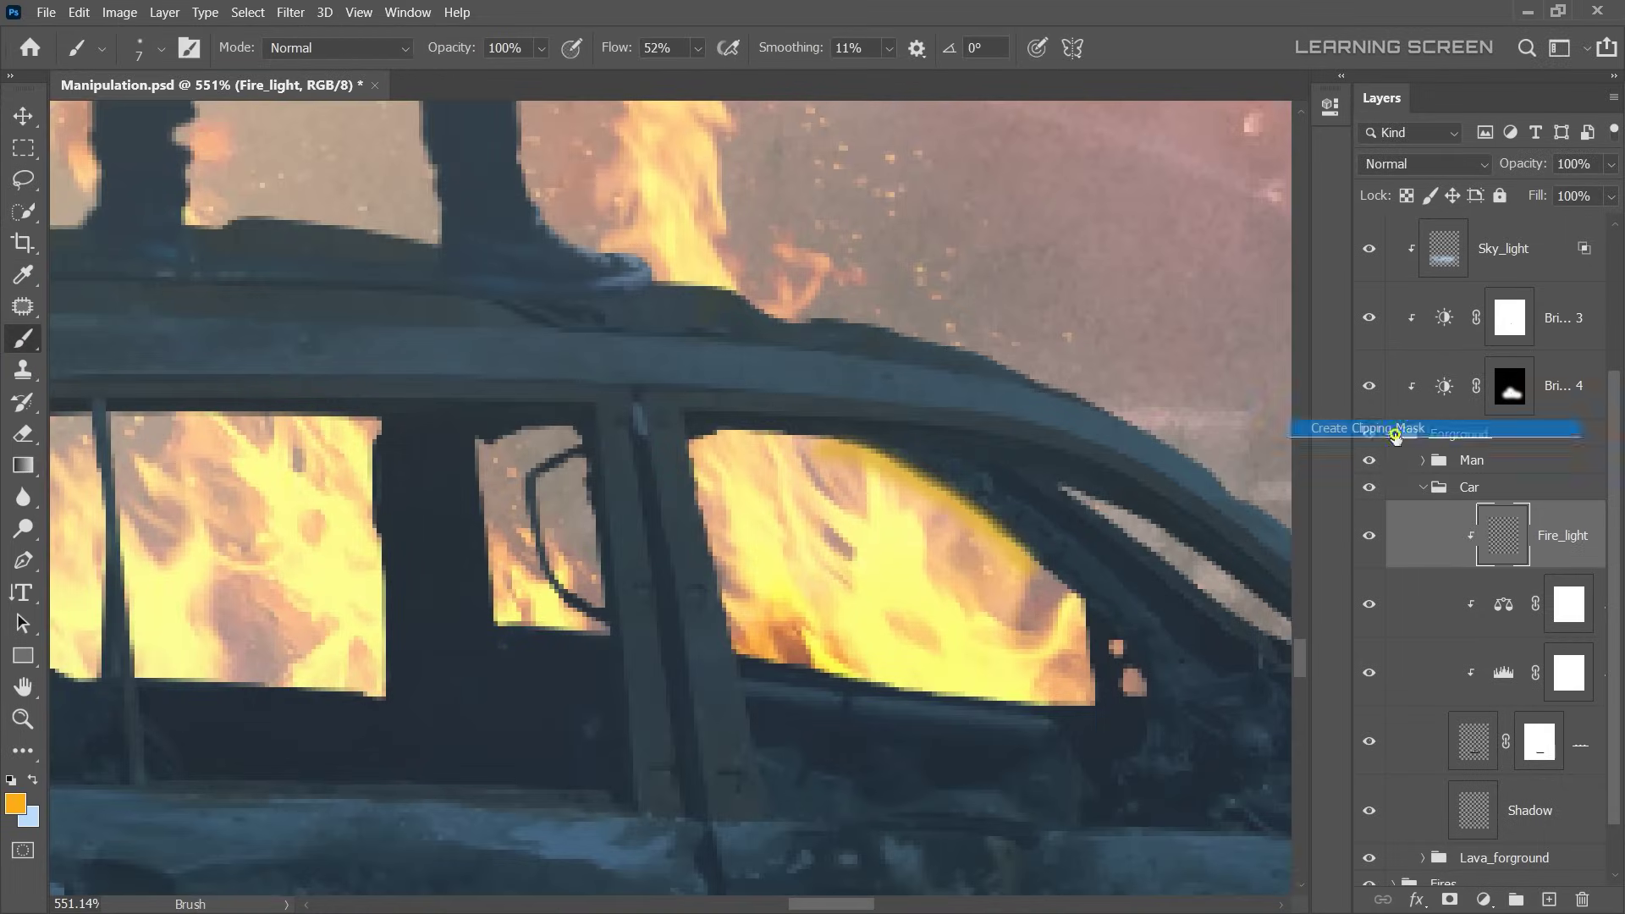
pyautogui.scroll(2, 987, 523)
pyautogui.click(14, 803)
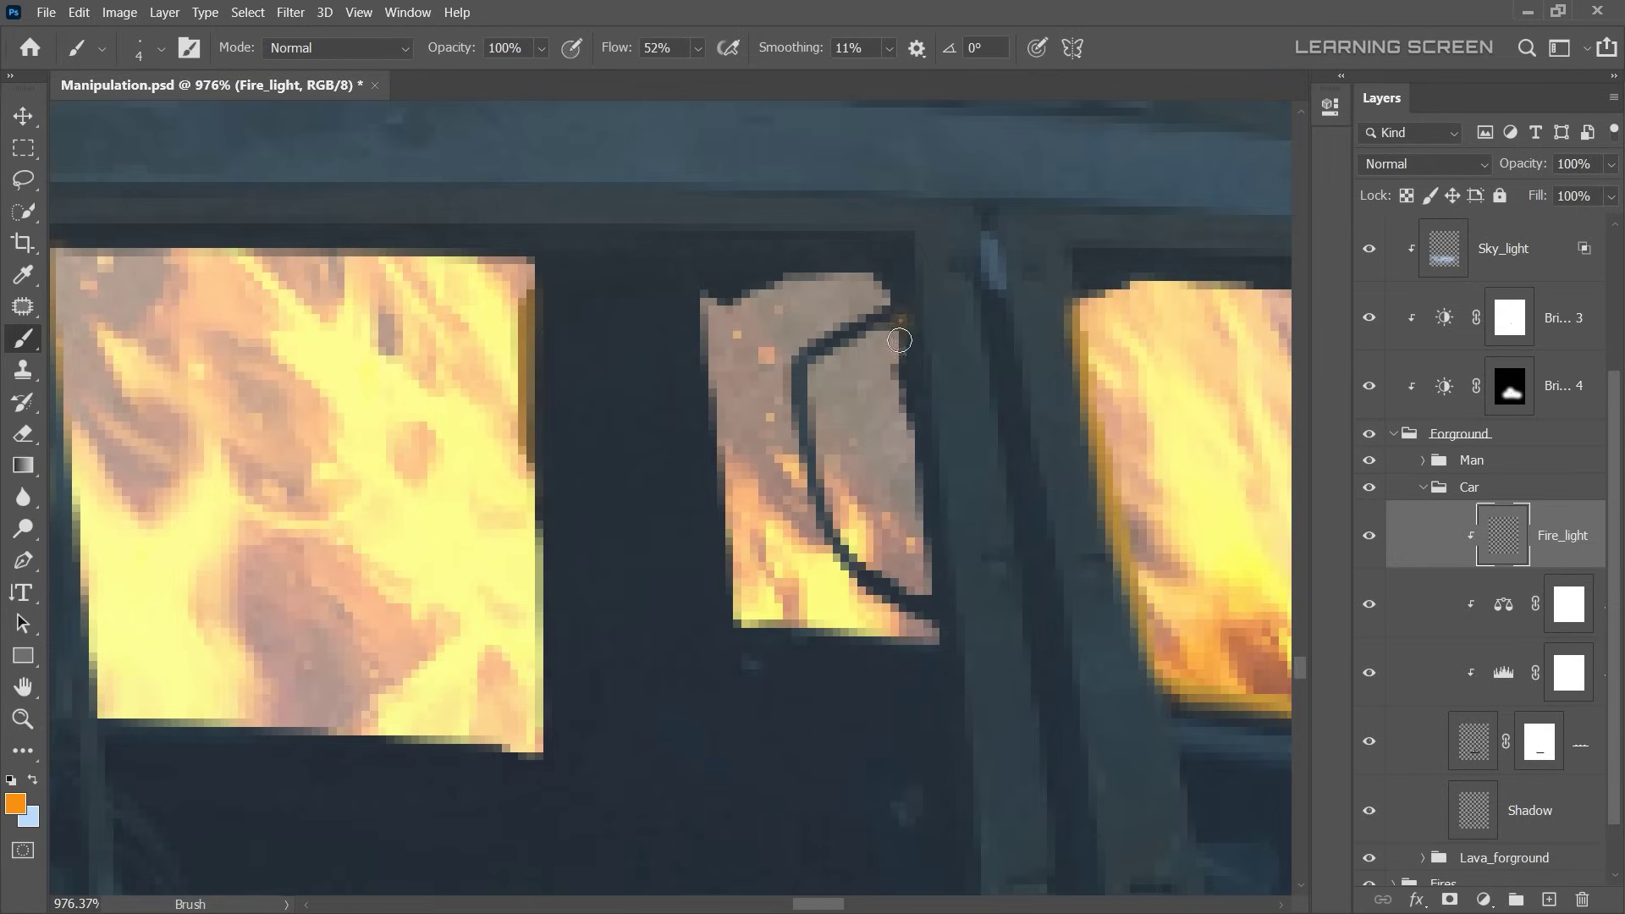
# - Paint golden glow along the middle window frame and its edge
pyautogui.moveTo(901, 317); pyautogui.dragTo(935, 592)
pyautogui.moveTo(800, 364); pyautogui.dragTo(825, 471)
pyautogui.scroll(-10, 825, 472)
pyautogui.scroll(8, 762, 508)
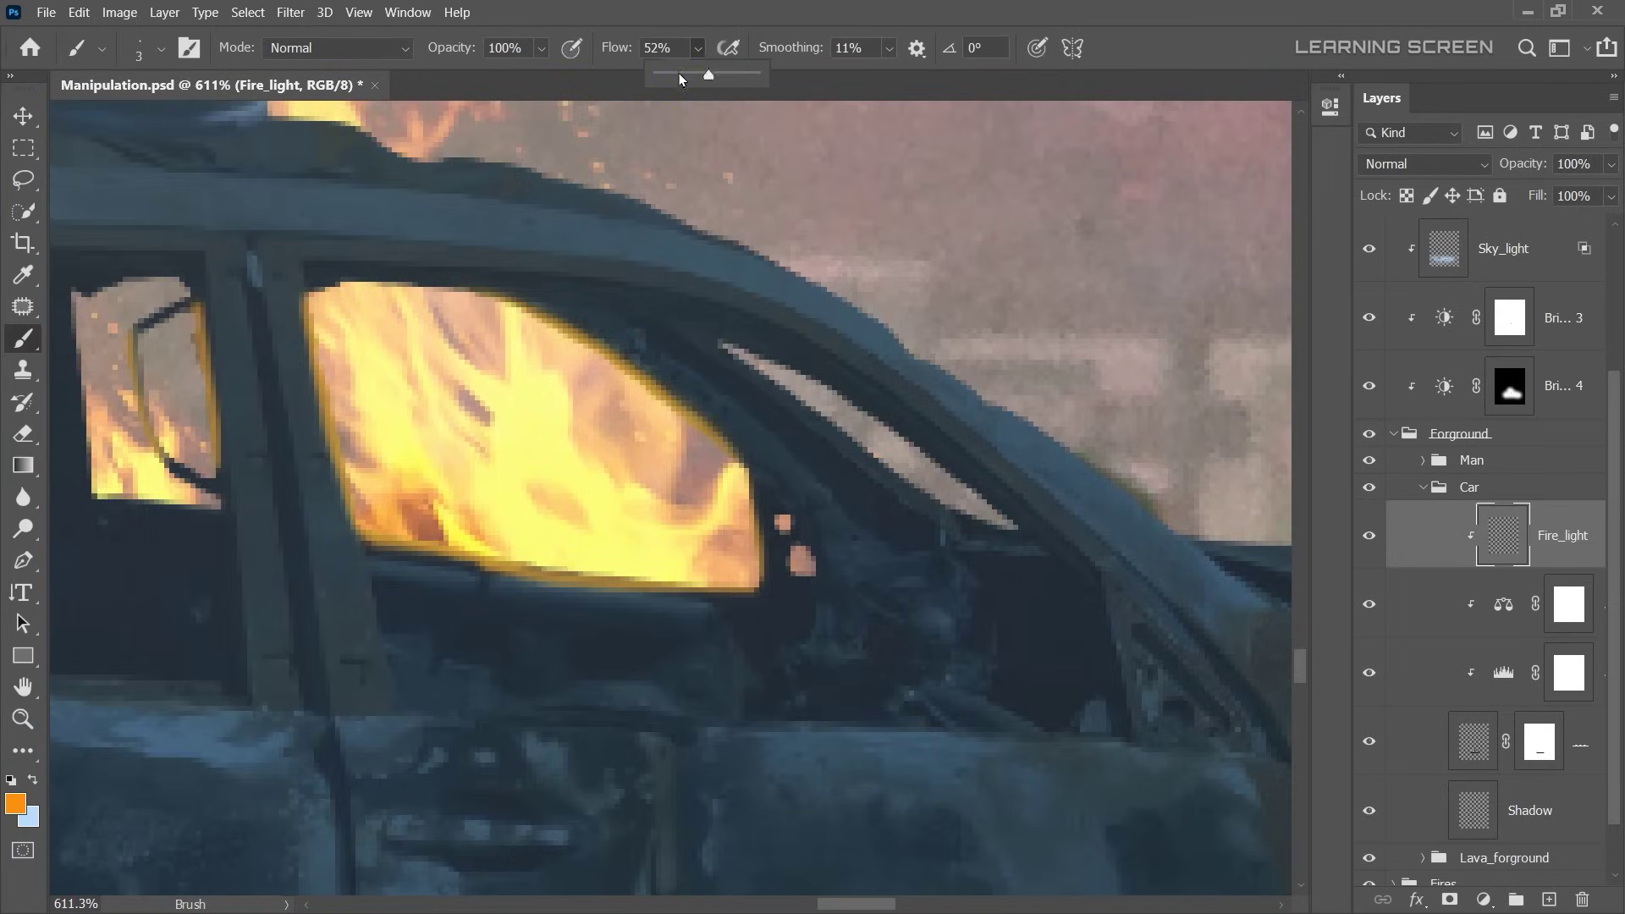
pyautogui.moveTo(929, 434); pyautogui.dragTo(1168, 618)
pyautogui.press(']')
pyautogui.press(']')
pyautogui.moveTo(1100, 508); pyautogui.dragTo(851, 538)
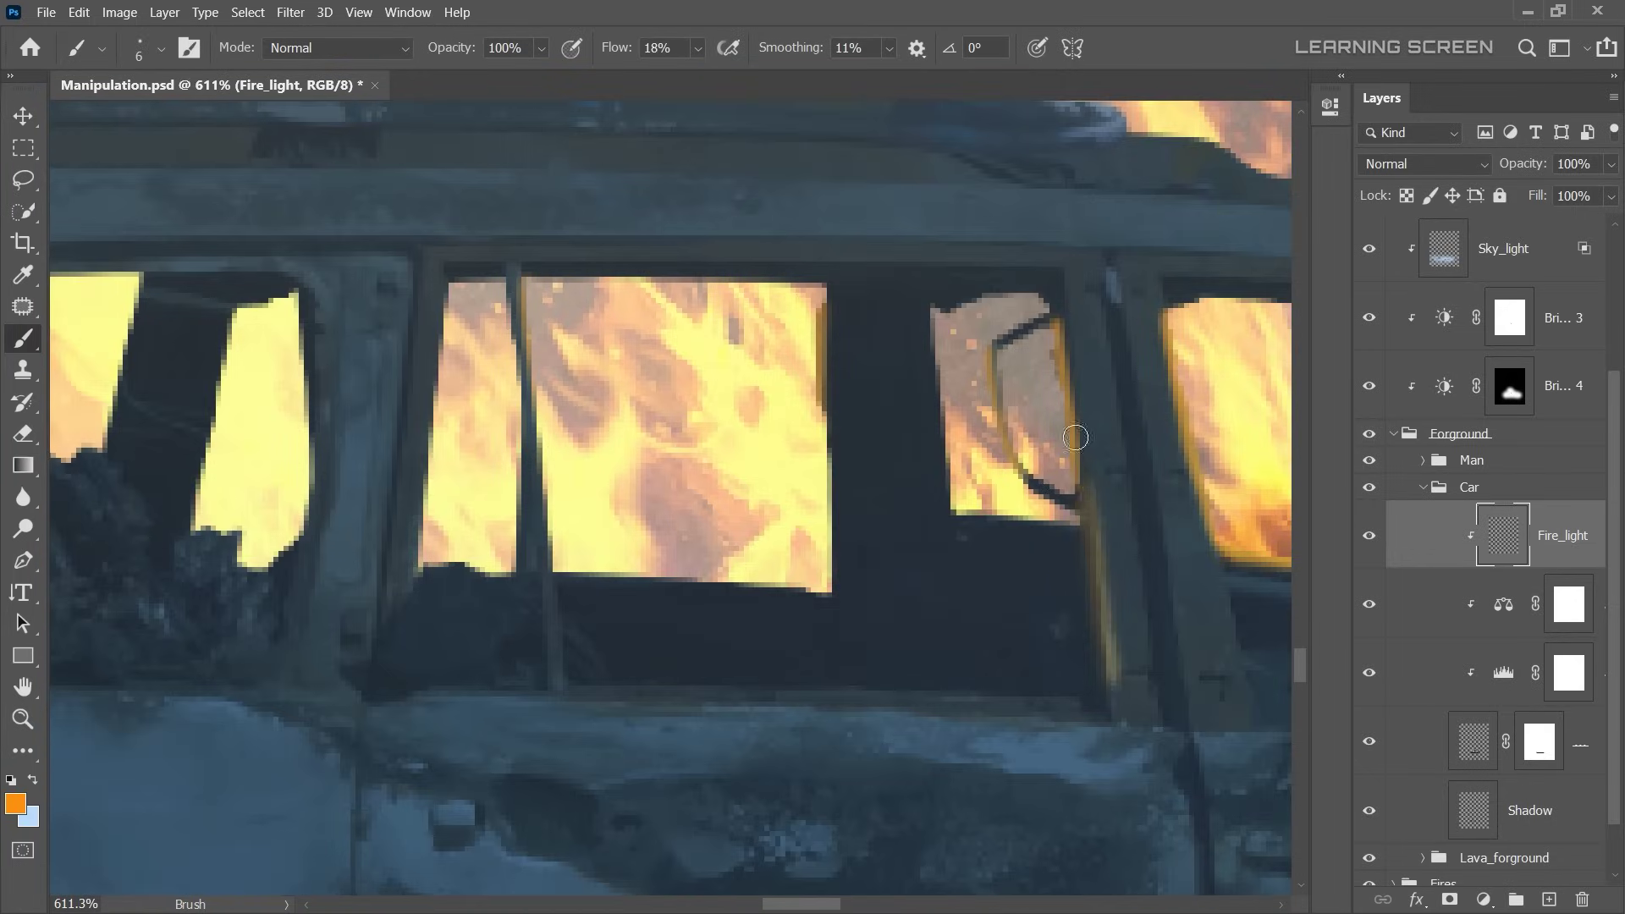
# - Paint gold glow along the window pillar and the car hood edge with a larger brush
pyautogui.scroll(-2, 852, 538)
pyautogui.moveTo(971, 325); pyautogui.dragTo(935, 645)
pyautogui.press(']')
pyautogui.press(']')
pyautogui.press(']')
pyautogui.scroll(-3, 935, 645)
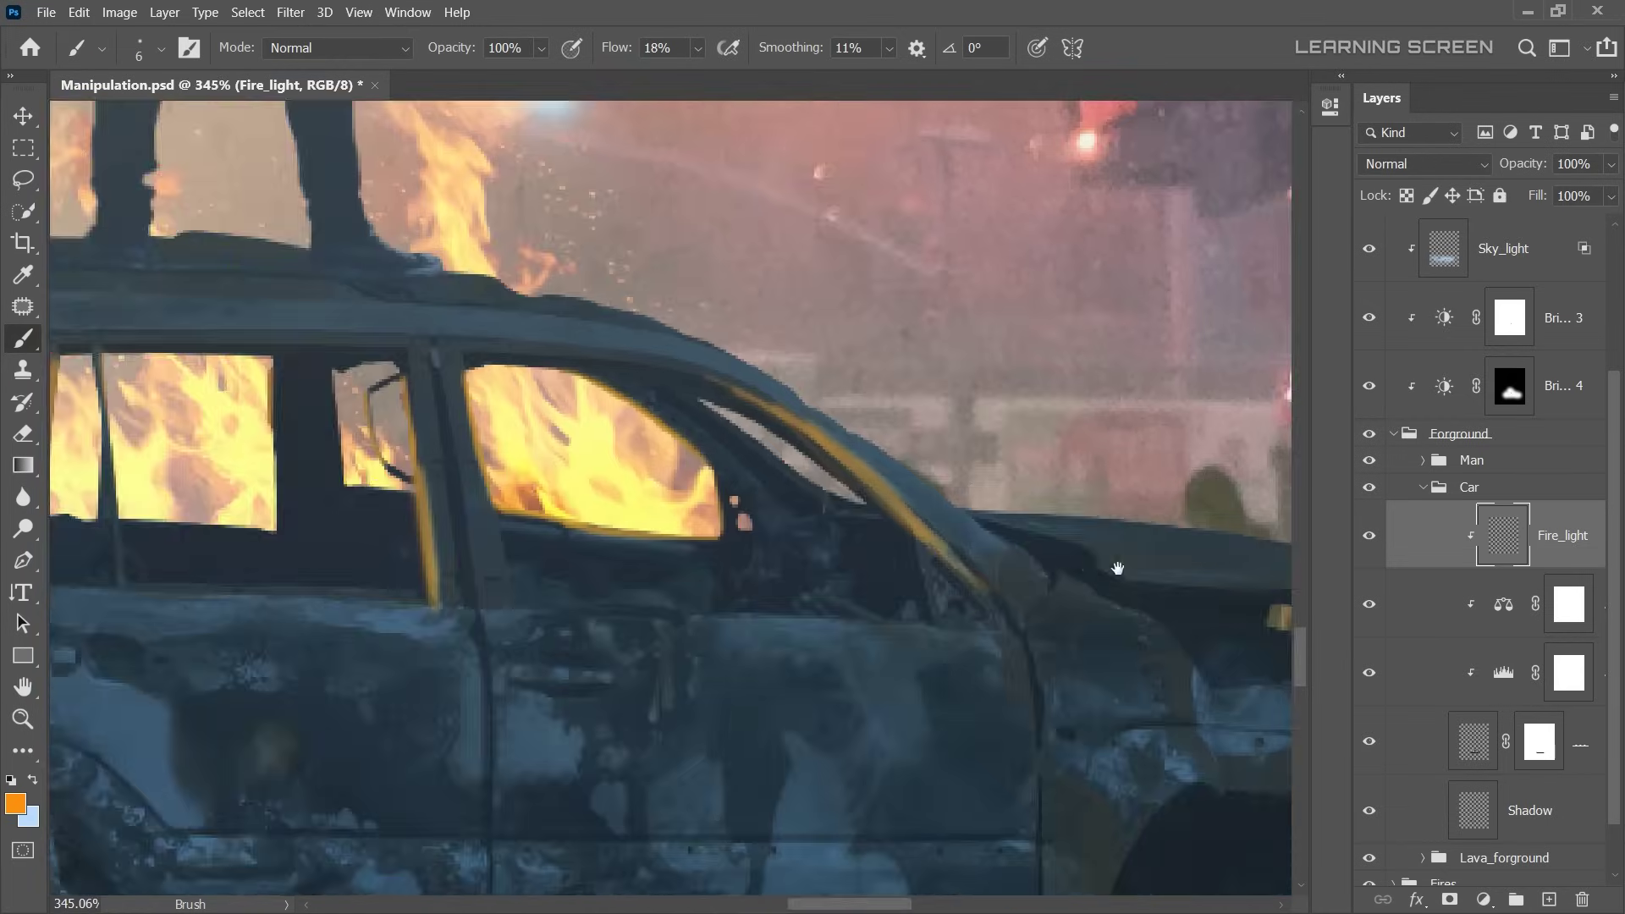
pyautogui.moveTo(1112, 569)
pyautogui.mouseDown()
pyautogui.moveTo(694, 493)
pyautogui.moveTo(1134, 584)
pyautogui.mouseUp()
pyautogui.scroll(-8, 1027, 621)
pyautogui.scroll(9, 761, 575)
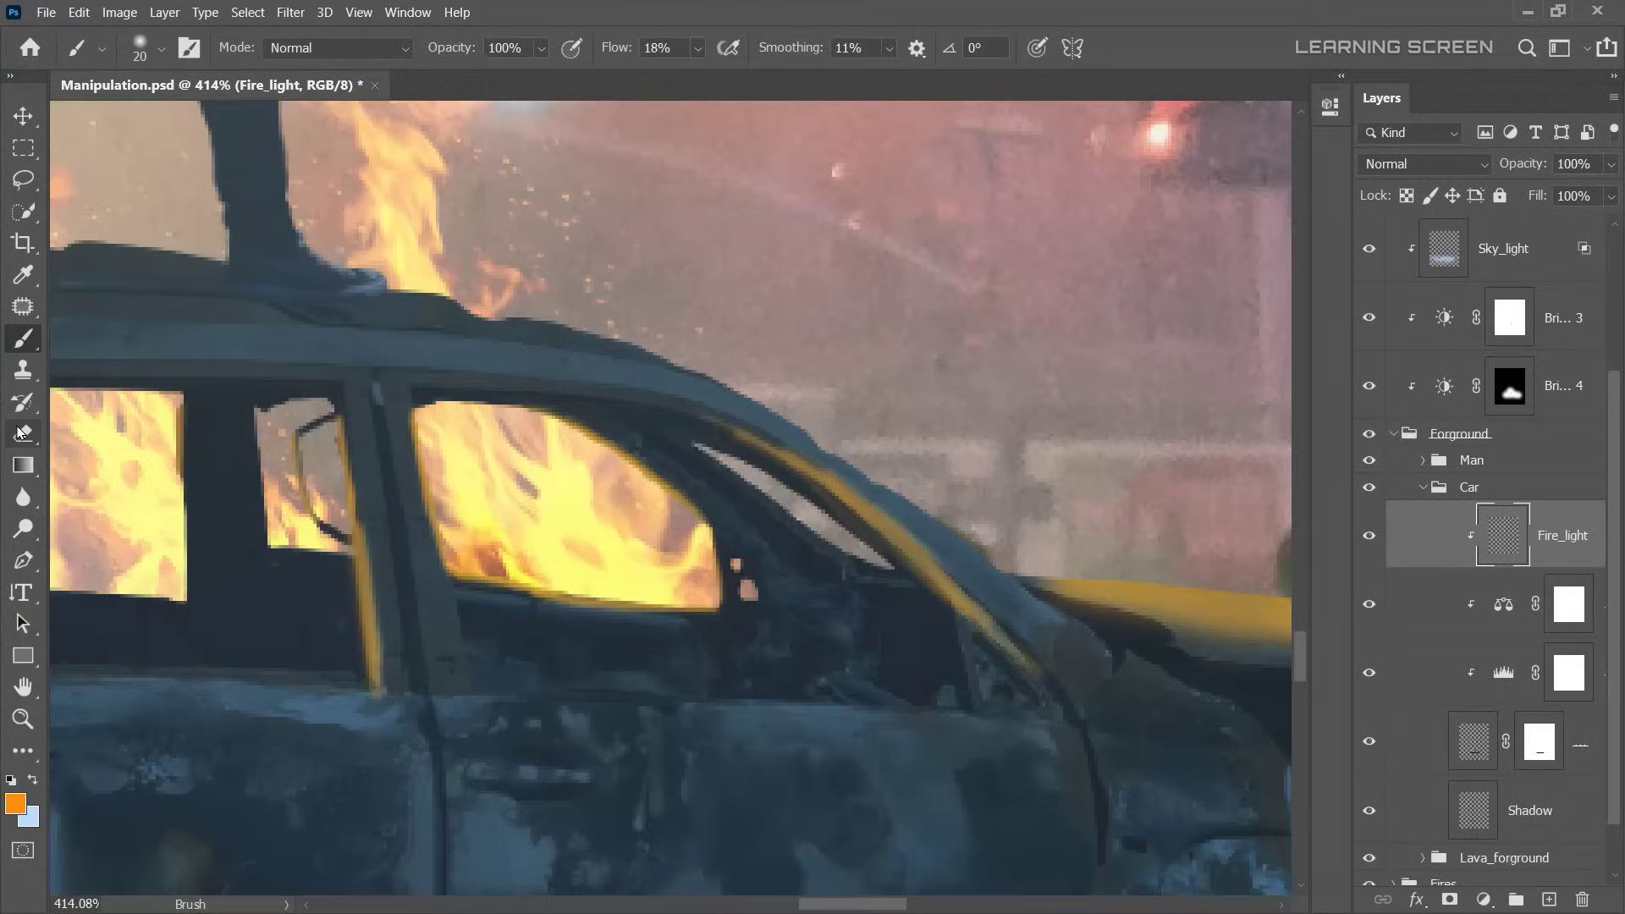
# - Erase excess gold from the window pillar
pyautogui.press('e')
pyautogui.scroll(2, 929, 569)
pyautogui.scroll(-5, 1134, 773)
pyautogui.scroll(5, 784, 640)
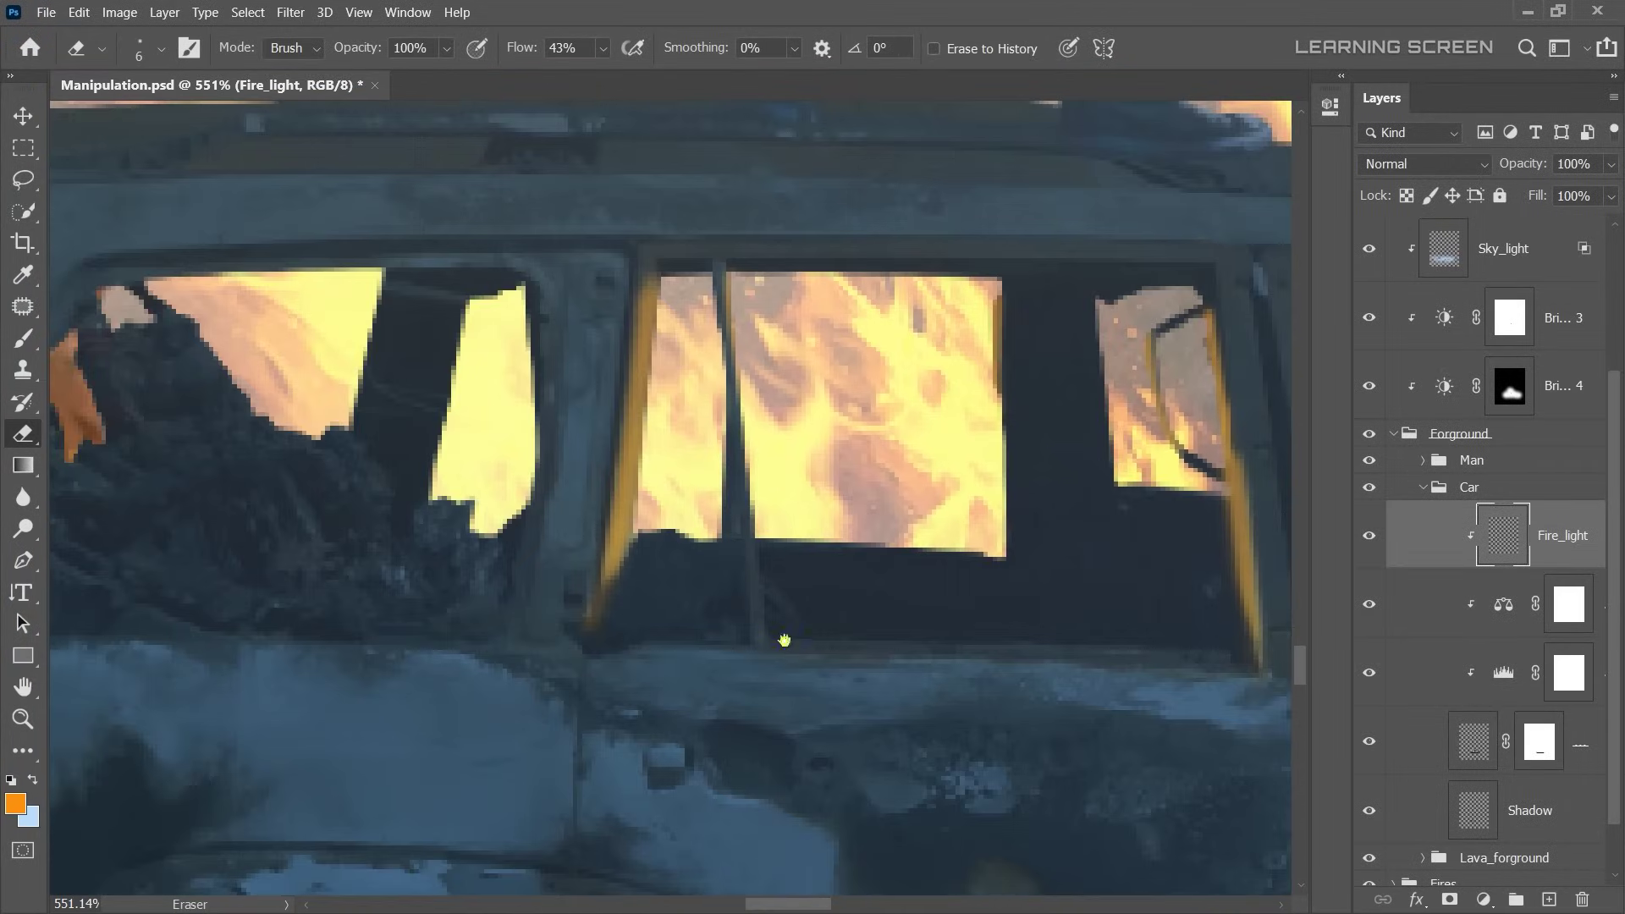
pyautogui.moveTo(650, 271); pyautogui.dragTo(627, 469)
pyautogui.scroll(-4, 457, 536)
# - Try a glow stroke up the car edge beside the fire, undo it, and resize the brush
pyautogui.press('b')
pyautogui.scroll(4, 456, 537)
pyautogui.scroll(2, 486, 366)
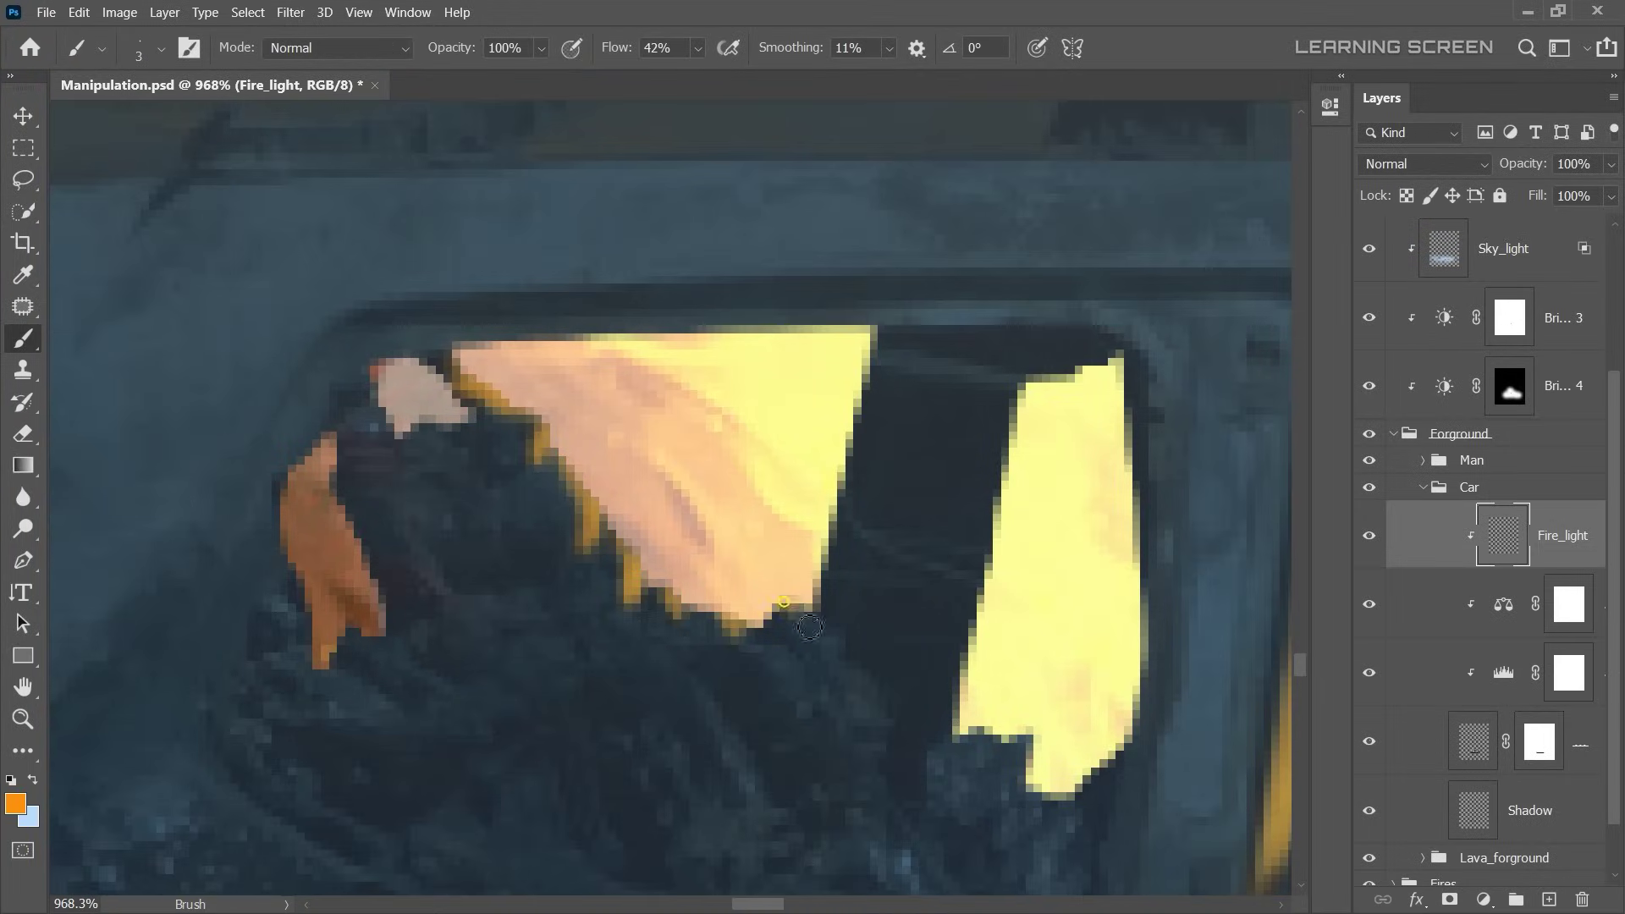
pyautogui.scroll(-5, 809, 627)
pyautogui.scroll(-2, 913, 635)
pyautogui.scroll(4, 1160, 714)
pyautogui.scroll(2, 579, 631)
pyautogui.press(']')
pyautogui.press(']')
pyautogui.press(']')
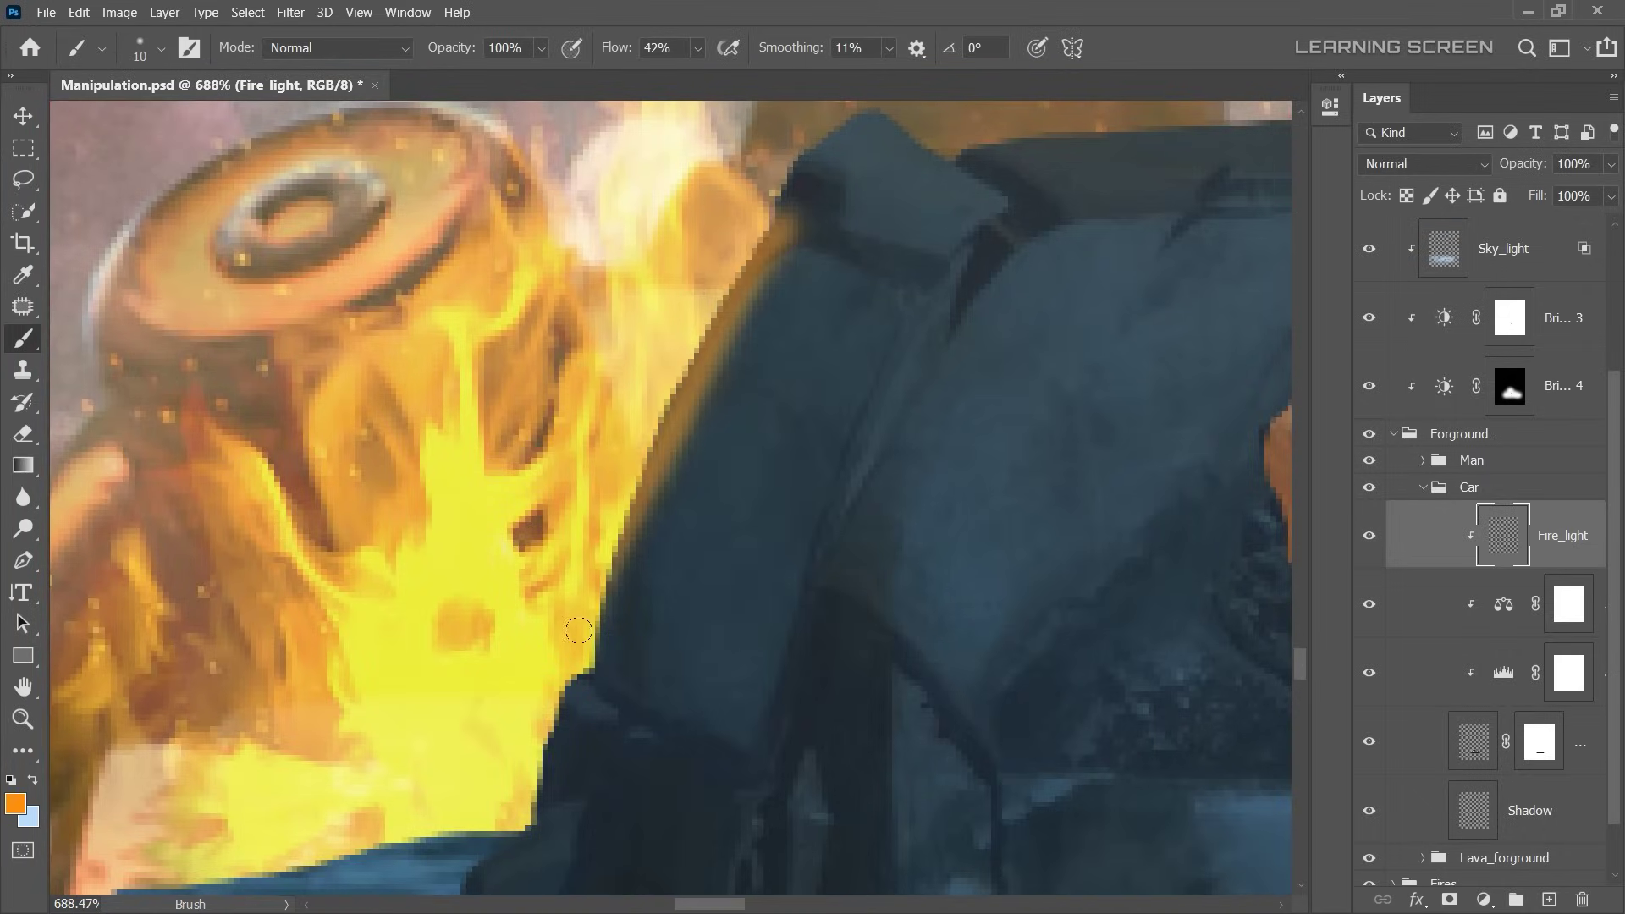
pyautogui.moveTo(578, 631)
pyautogui.mouseDown()
pyautogui.moveTo(776, 134)
pyautogui.moveTo(876, 115)
pyautogui.mouseUp()
pyautogui.scroll(-2, 931, 127)
pyautogui.hotkey('ctrl', 'z')
pyautogui.press('[')
pyautogui.press('[')
pyautogui.press('[')
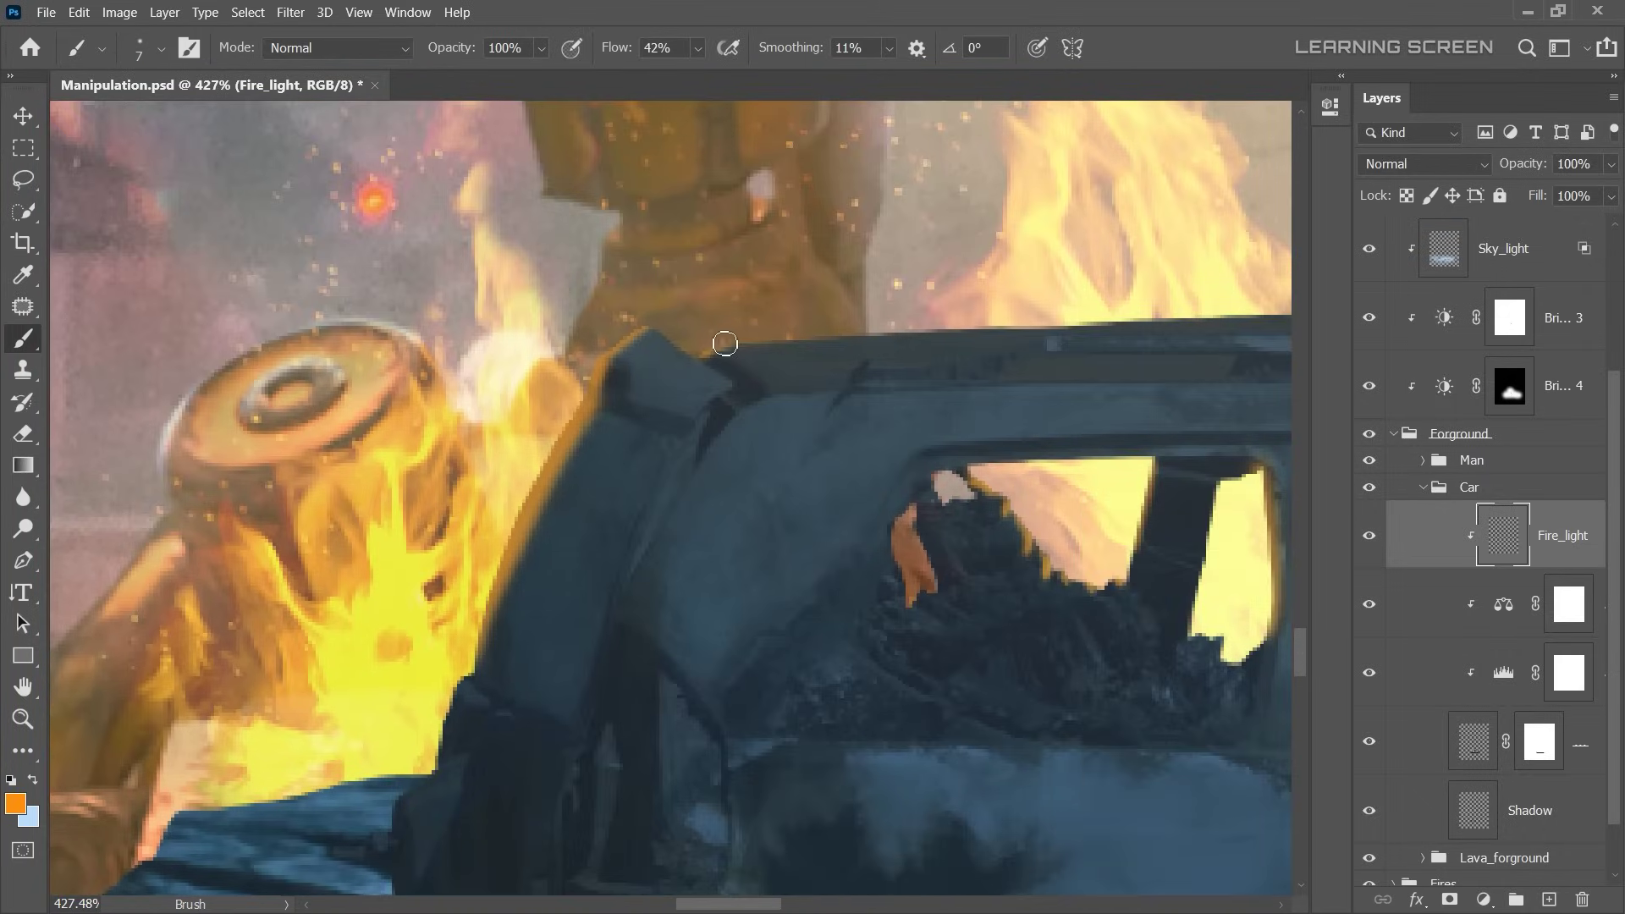
pyautogui.scroll(-2, 660, 393)
pyautogui.scroll(-1, 592, 444)
pyautogui.scroll(-1, 524, 495)
pyautogui.scroll(-1, 457, 543)
pyautogui.press(']')
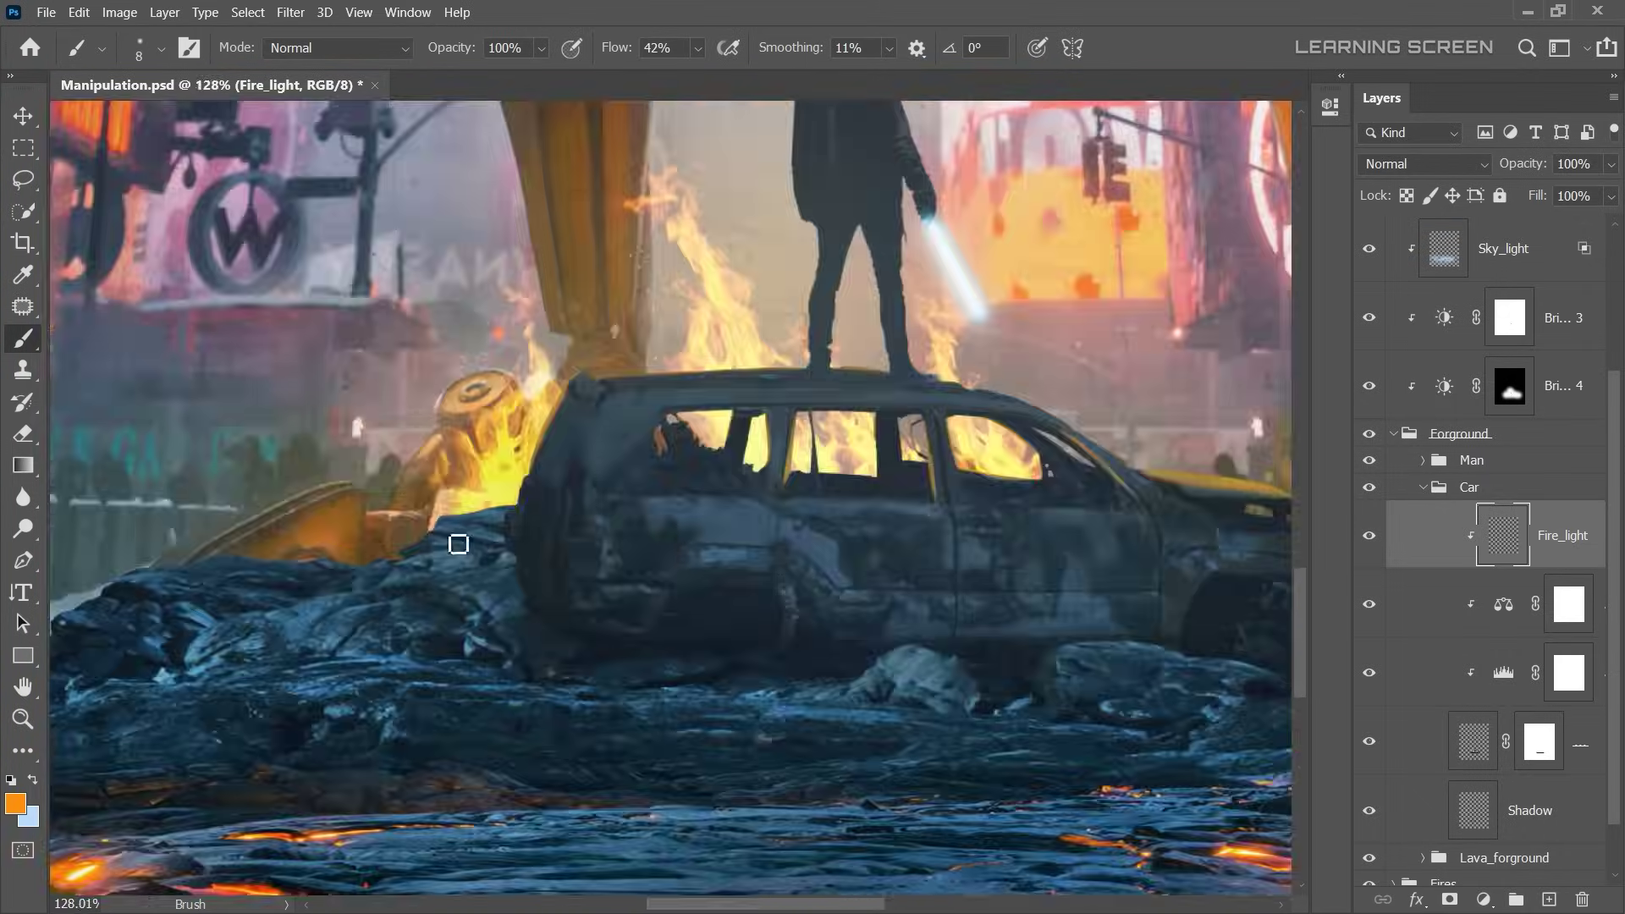
pyautogui.scroll(2, 508, 508)
pyautogui.scroll(2, 625, 391)
pyautogui.scroll(-4, 773, 369)
pyautogui.scroll(-2, 1030, 350)
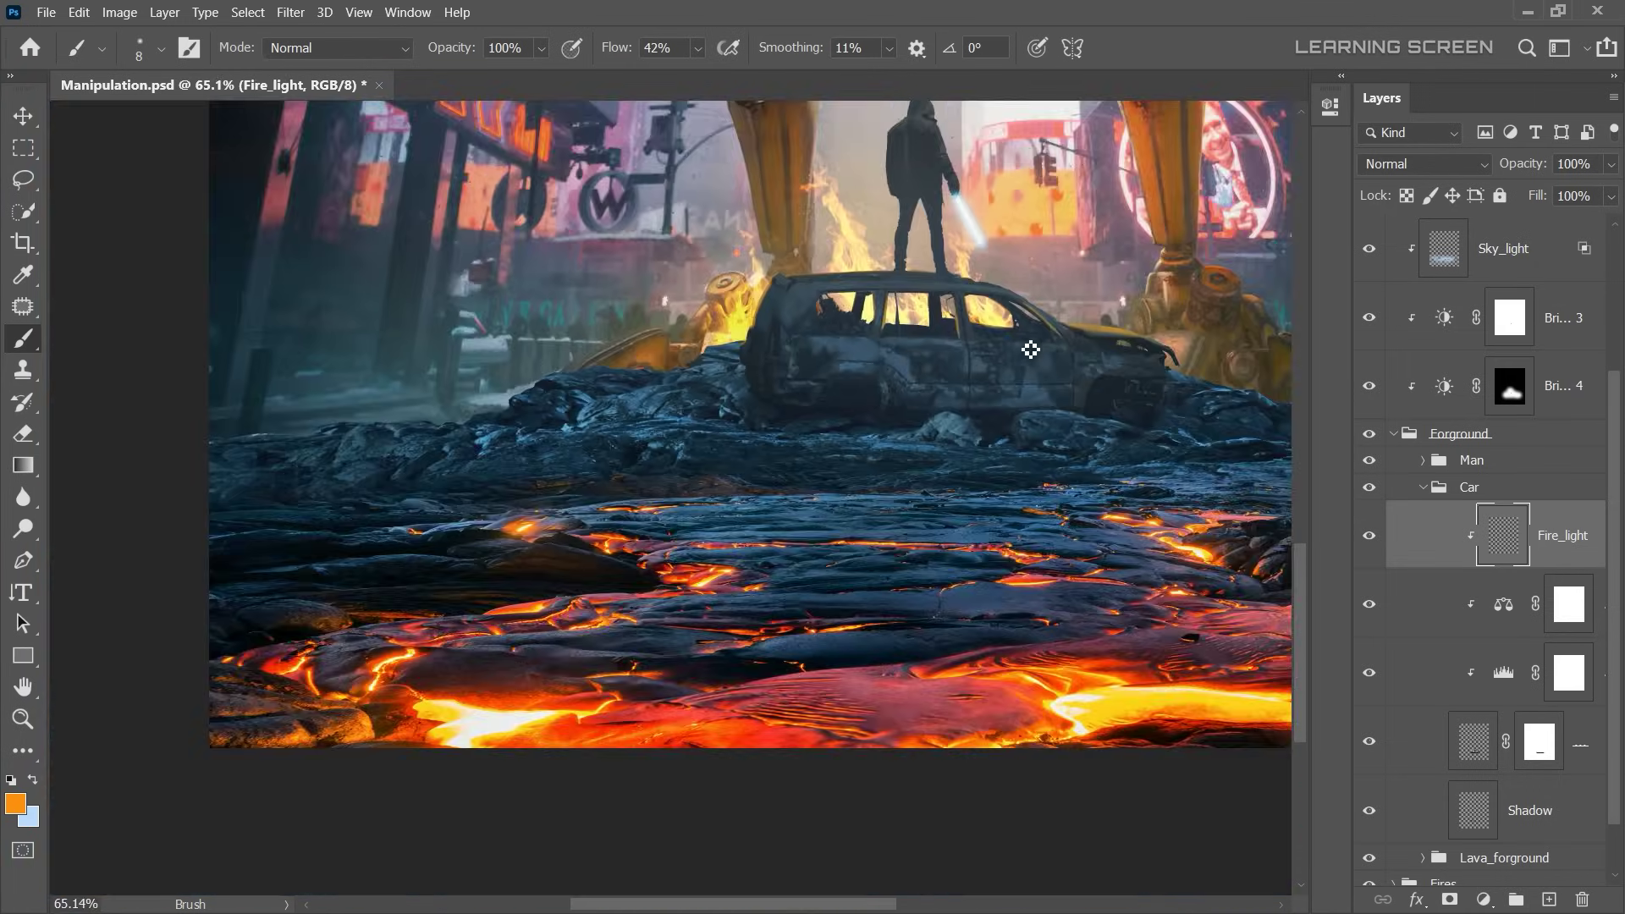
pyautogui.scroll(5, 1031, 350)
# - Add a layer named MireFireLight, clip it to the car, and set it to Color Dodge
pyautogui.scroll(-2, 1031, 350)
pyautogui.click(1549, 900)
pyautogui.doubleClick(1562, 534)
pyautogui.write('MireFireL')
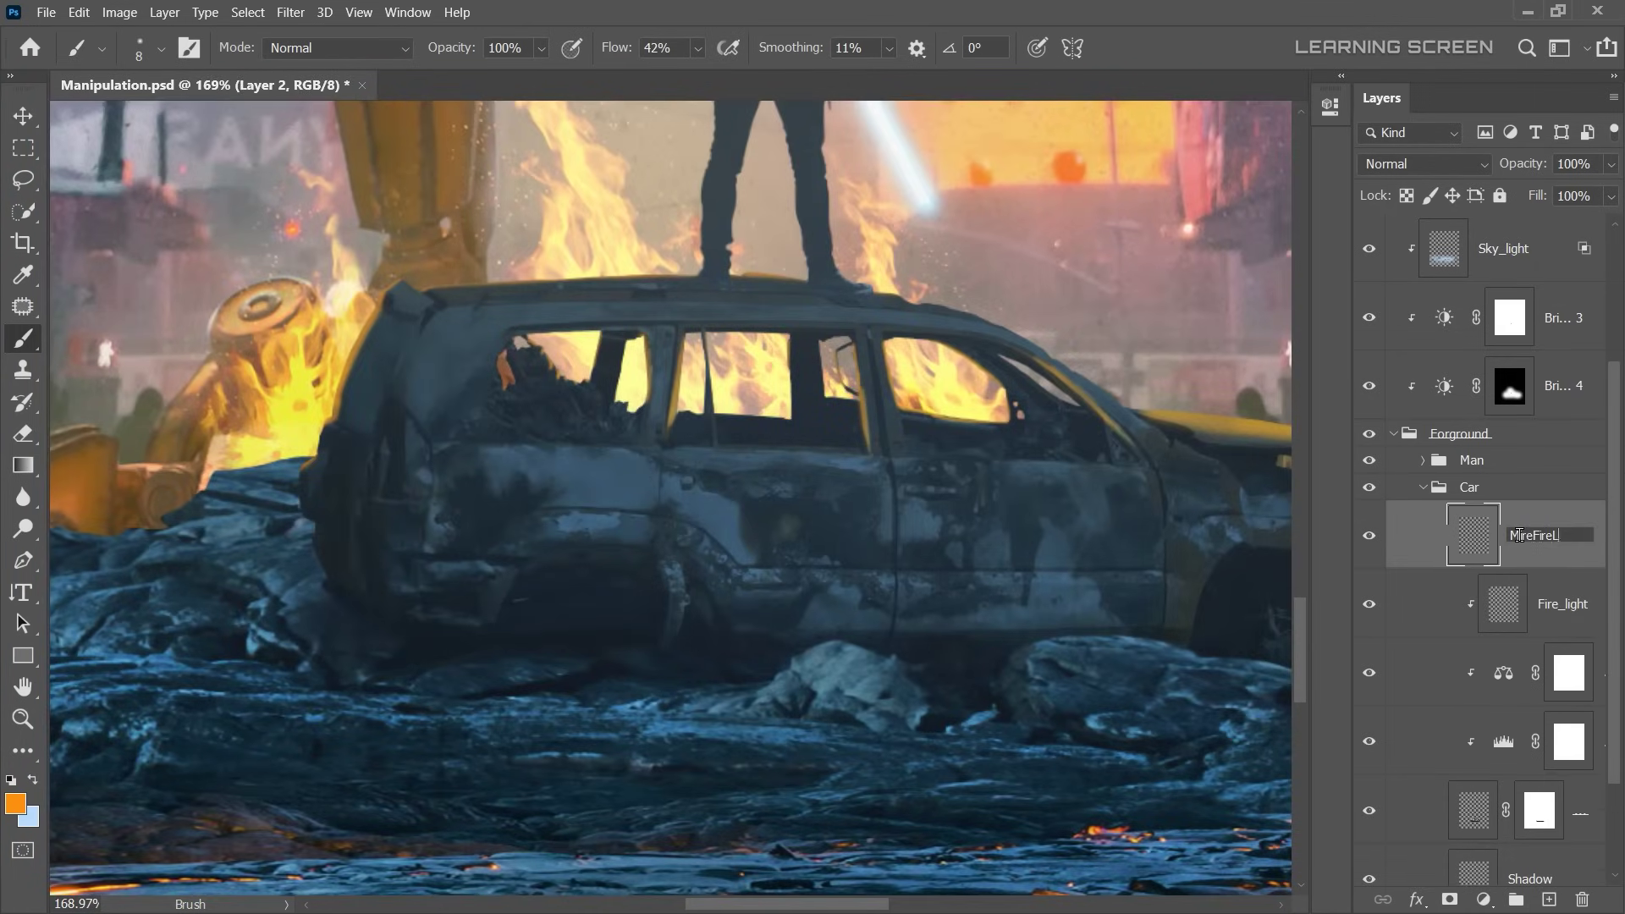
pyautogui.hotkey('ctrl', 'alt', 'g')
pyautogui.scroll(1, 659, 508)
pyautogui.click(1425, 163)
pyautogui.click(1396, 384)
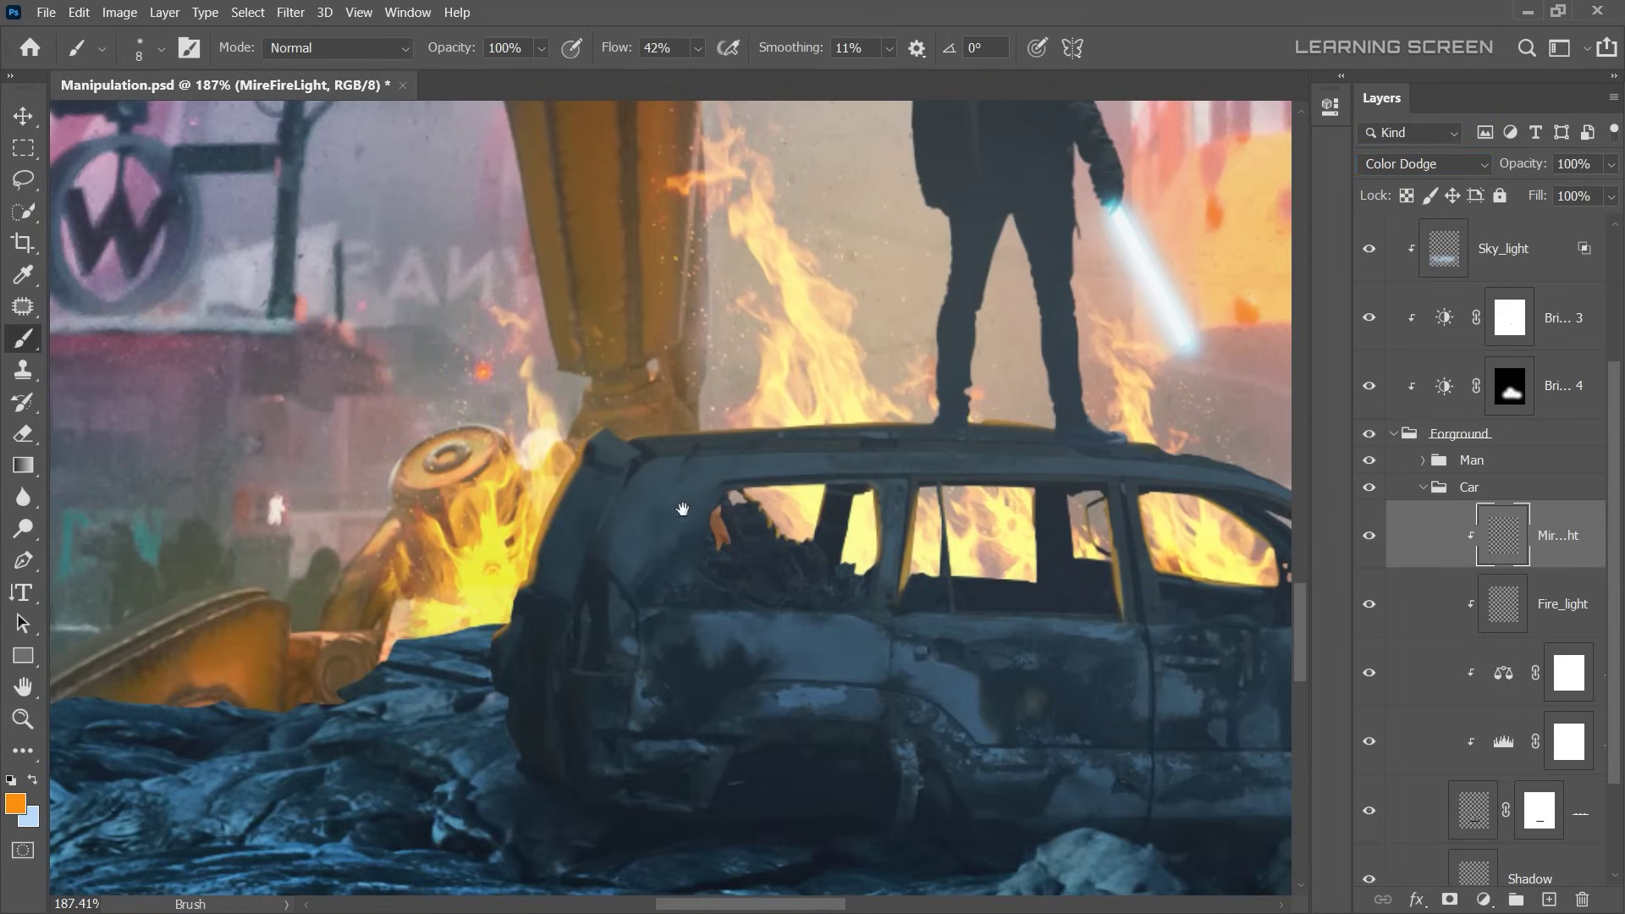
# - Paint orange glow along the car roof edge, front pillar and hood, then lower brush flow
pyautogui.moveTo(593, 444); pyautogui.dragTo(524, 597)
pyautogui.hotkey('ctrl', 'z')
pyautogui.scroll(2, 489, 597)
pyautogui.press('[')
pyautogui.press('[')
pyautogui.press('[')
pyautogui.moveTo(626, 452); pyautogui.dragTo(1015, 436)
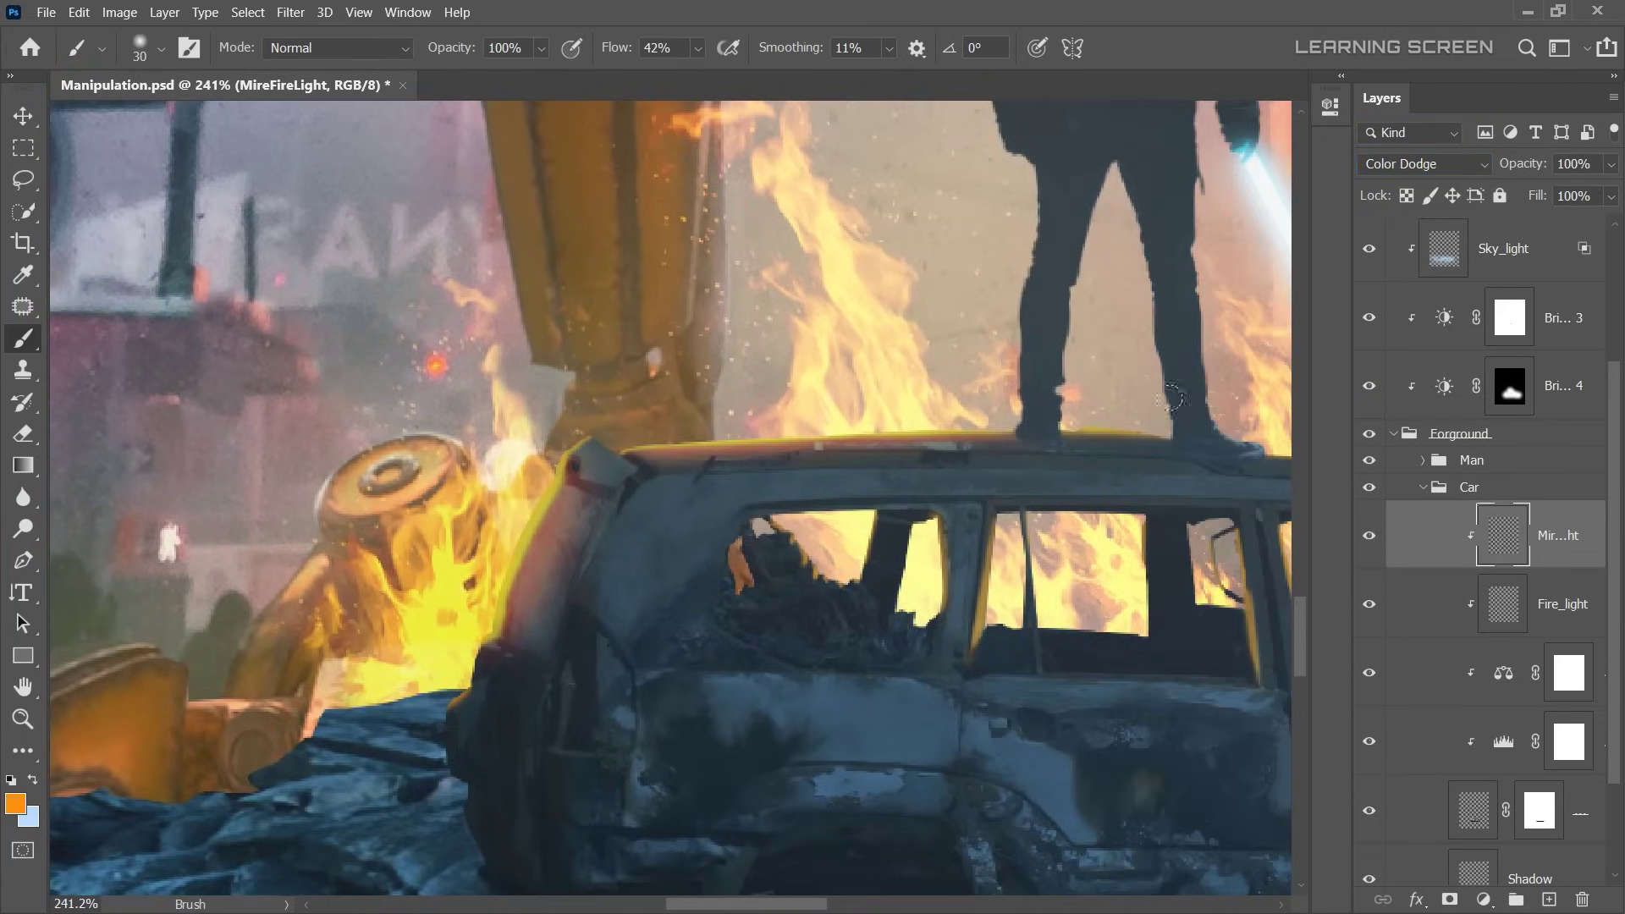
pyautogui.scroll(-3, 568, 320)
pyautogui.scroll(5, 341, 250)
pyautogui.press('[')
pyautogui.press('[')
pyautogui.press('[')
pyautogui.moveTo(341, 251); pyautogui.dragTo(581, 366)
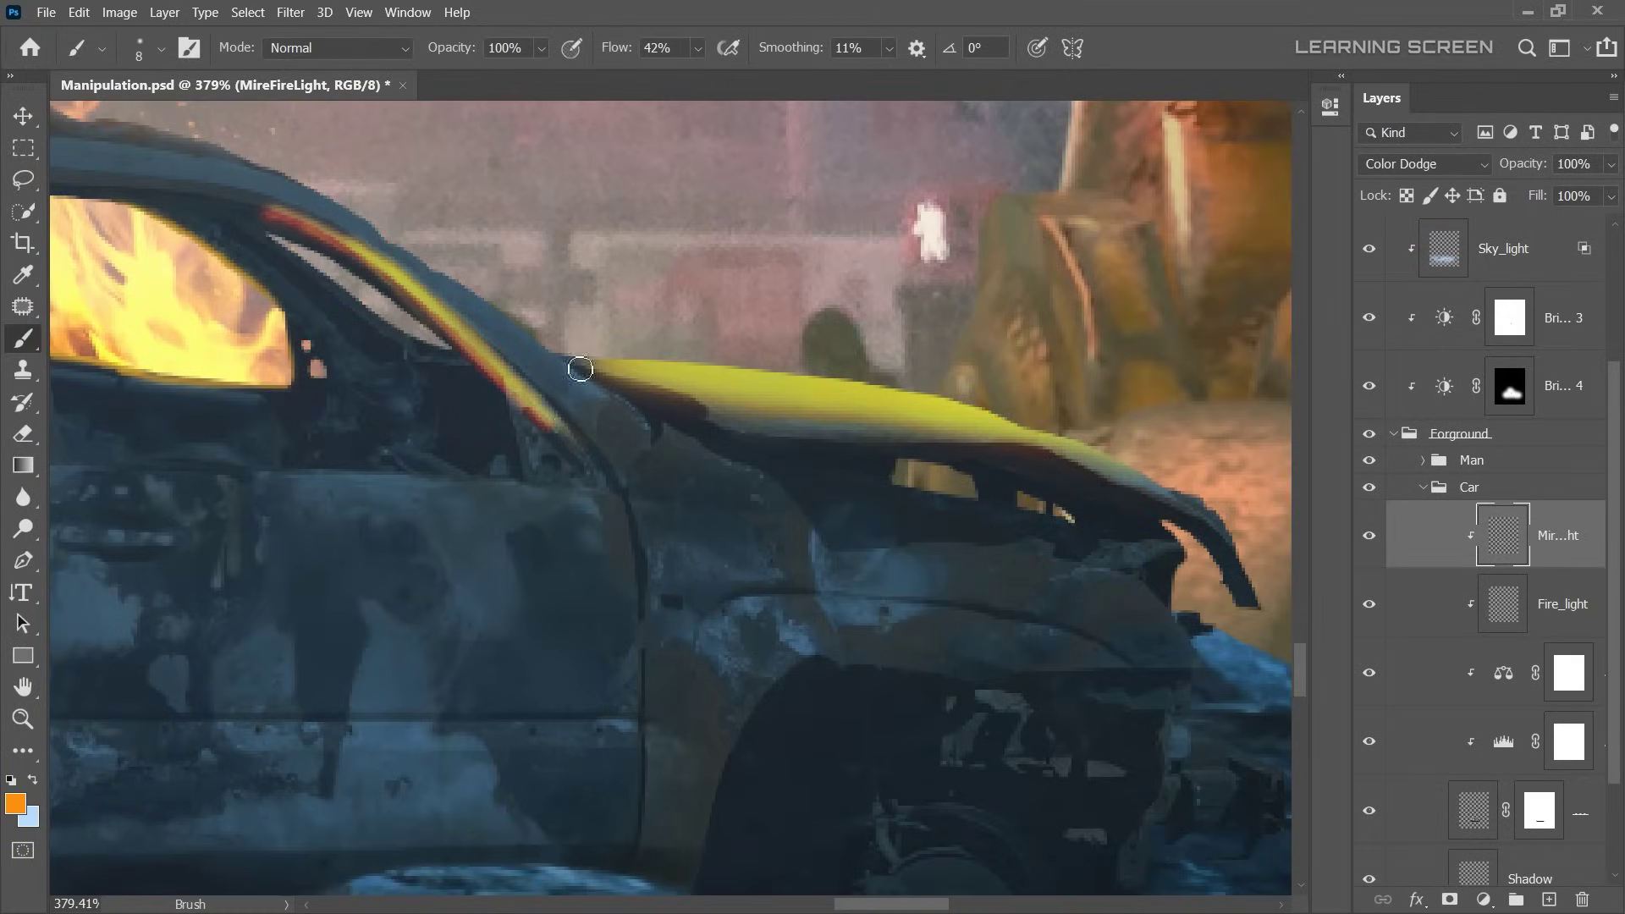
pyautogui.hotkey('shift', '2')
pyautogui.hotkey('shift', '9')
# - Reduce the glow layer's fill to 68% and paint glow along the window sills
pyautogui.moveTo(1536, 196); pyautogui.dragTo(1515, 196)
pyautogui.scroll(-2, 740, 283)
pyautogui.scroll(2, 714, 497)
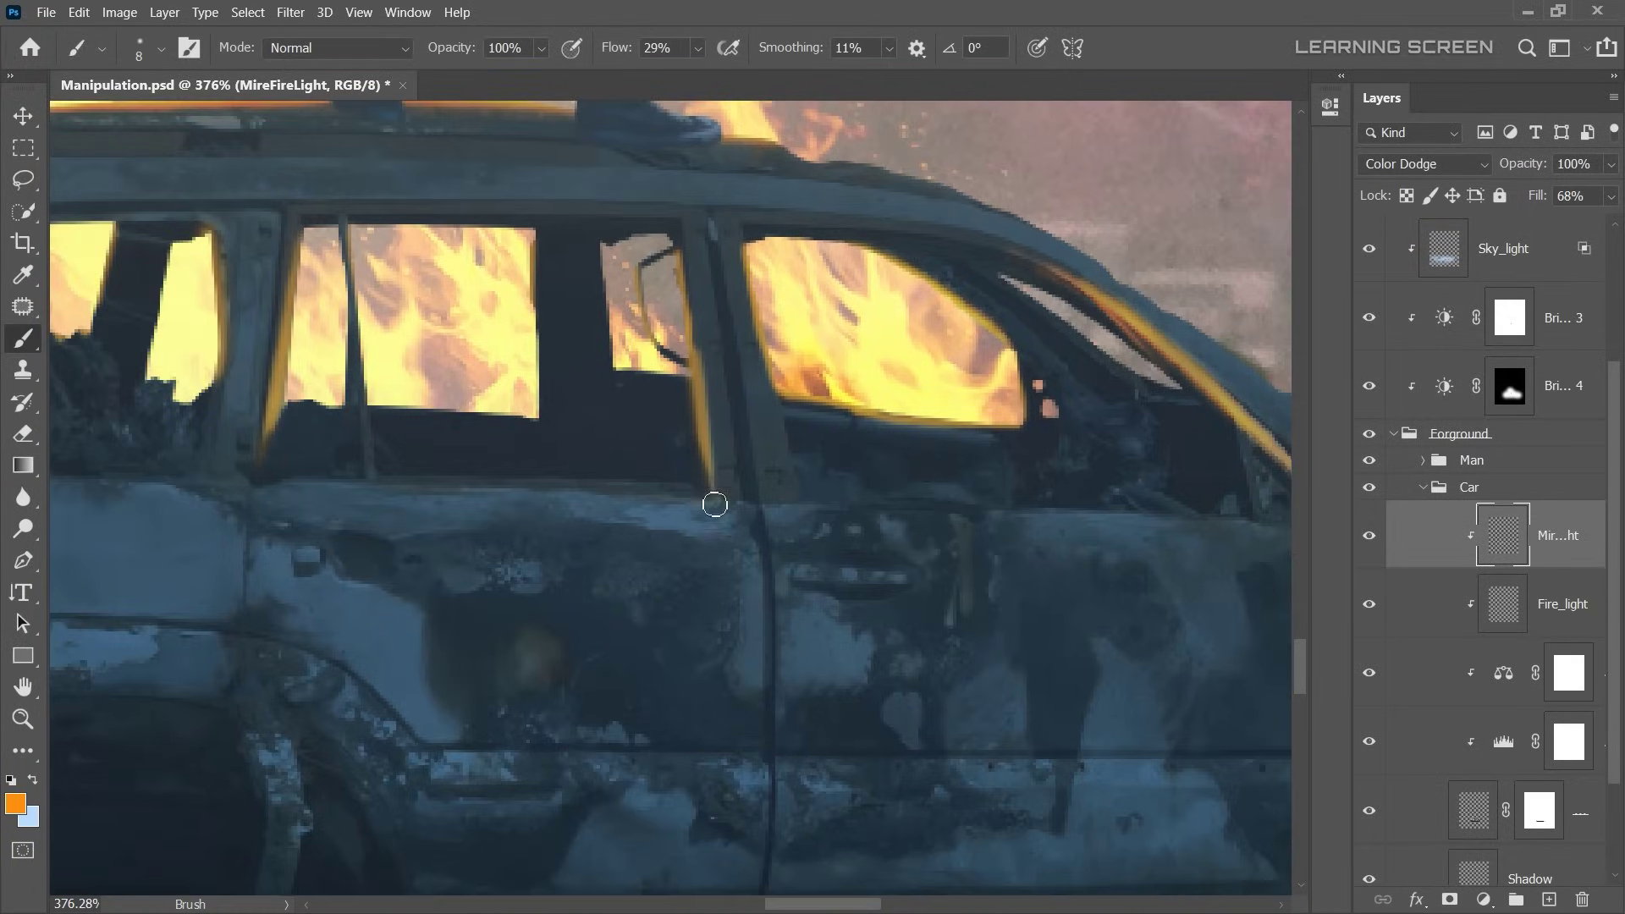
pyautogui.moveTo(714, 495); pyautogui.dragTo(345, 484)
pyautogui.hotkey('alt', '[')
pyautogui.scroll(3, 773, 435)
pyautogui.press('[')
pyautogui.press('[')
pyautogui.press('[')
pyautogui.moveTo(1185, 474); pyautogui.dragTo(442, 455)
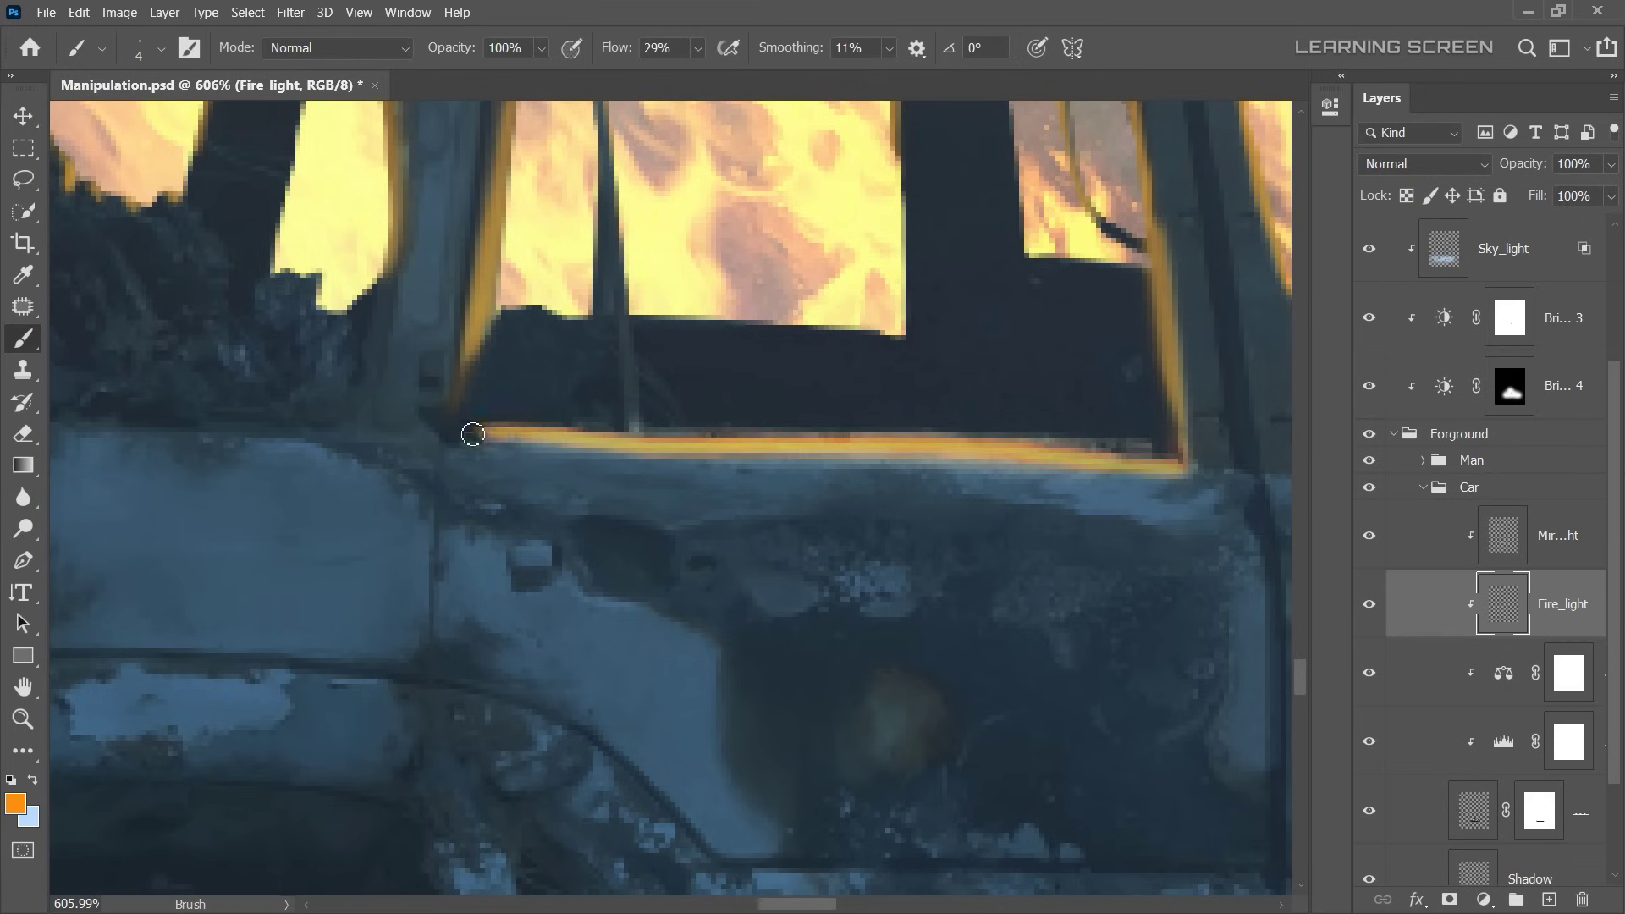
# - Rework the door edge next to the fire with the Eraser
pyautogui.press('e')
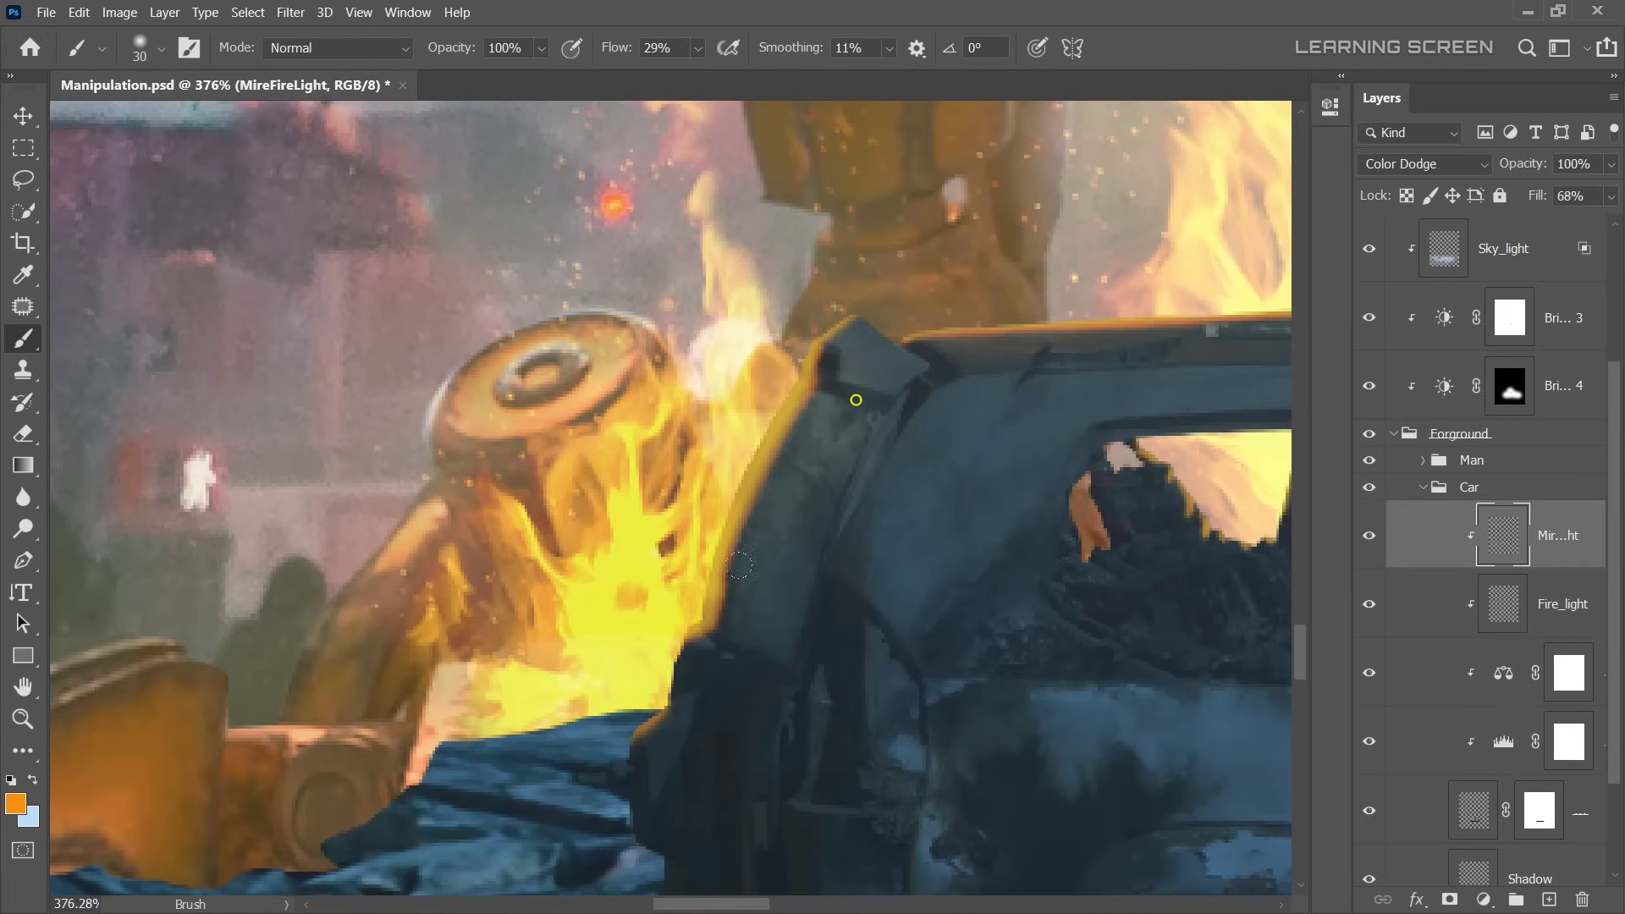
pyautogui.moveTo(739, 565); pyautogui.dragTo(855, 399)
pyautogui.press('[')
pyautogui.press('[')
pyautogui.press('[')
pyautogui.scroll(-3, 794, 570)
# - Fit the image on screen and set the foreground colour to a pale blue
pyautogui.hotkey('ctrl', '0')
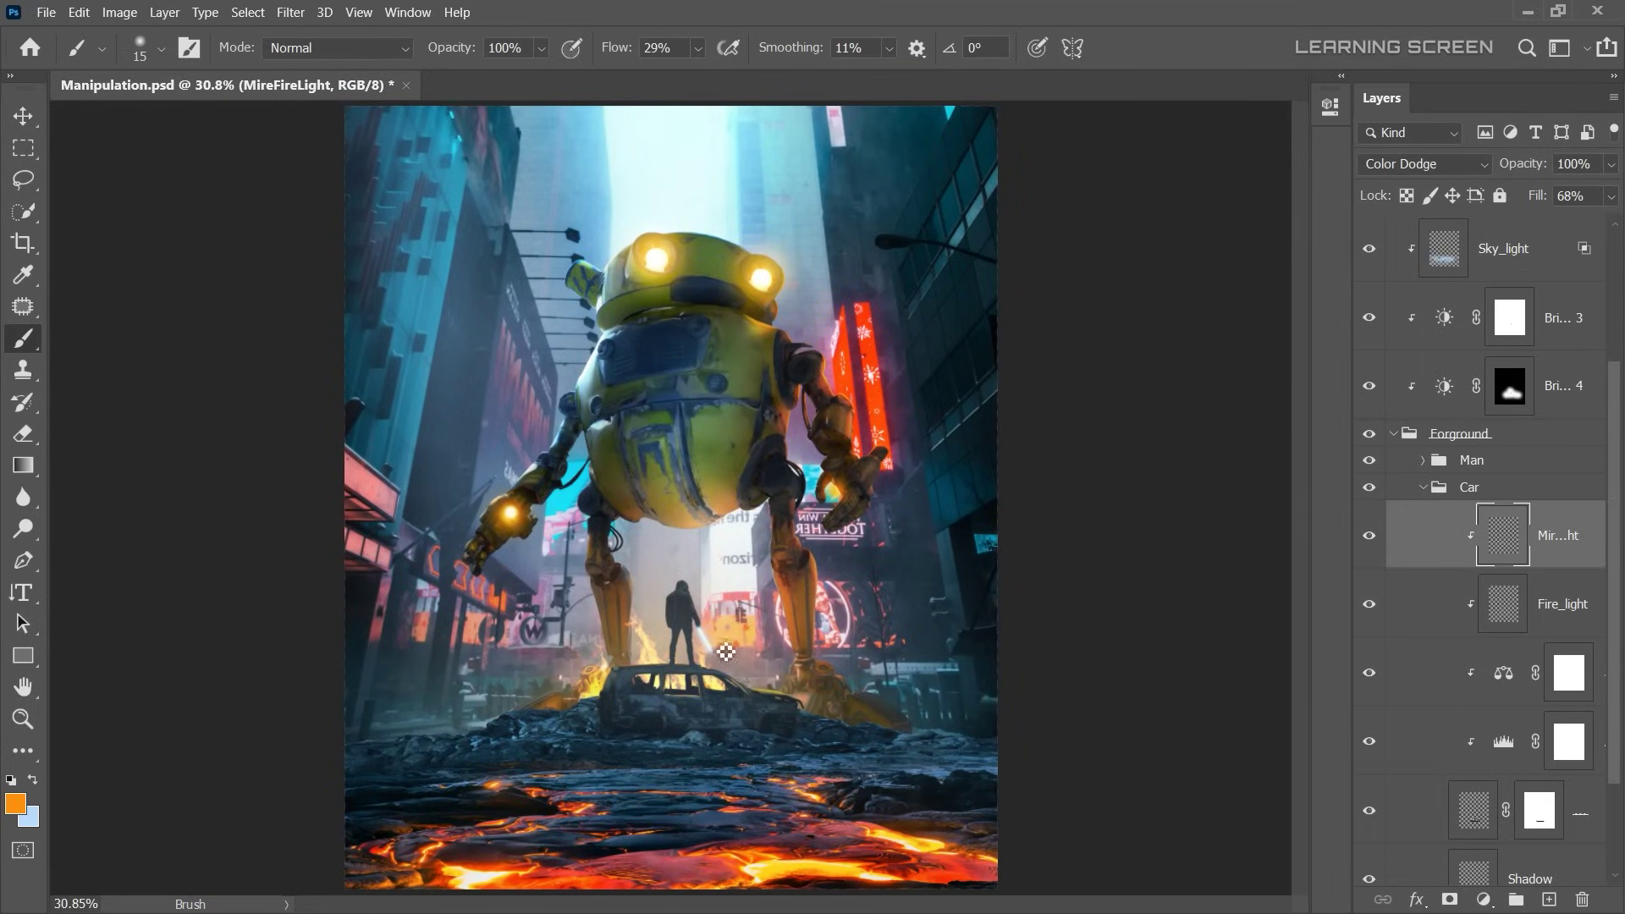
pyautogui.press('x')
pyautogui.click(15, 804)
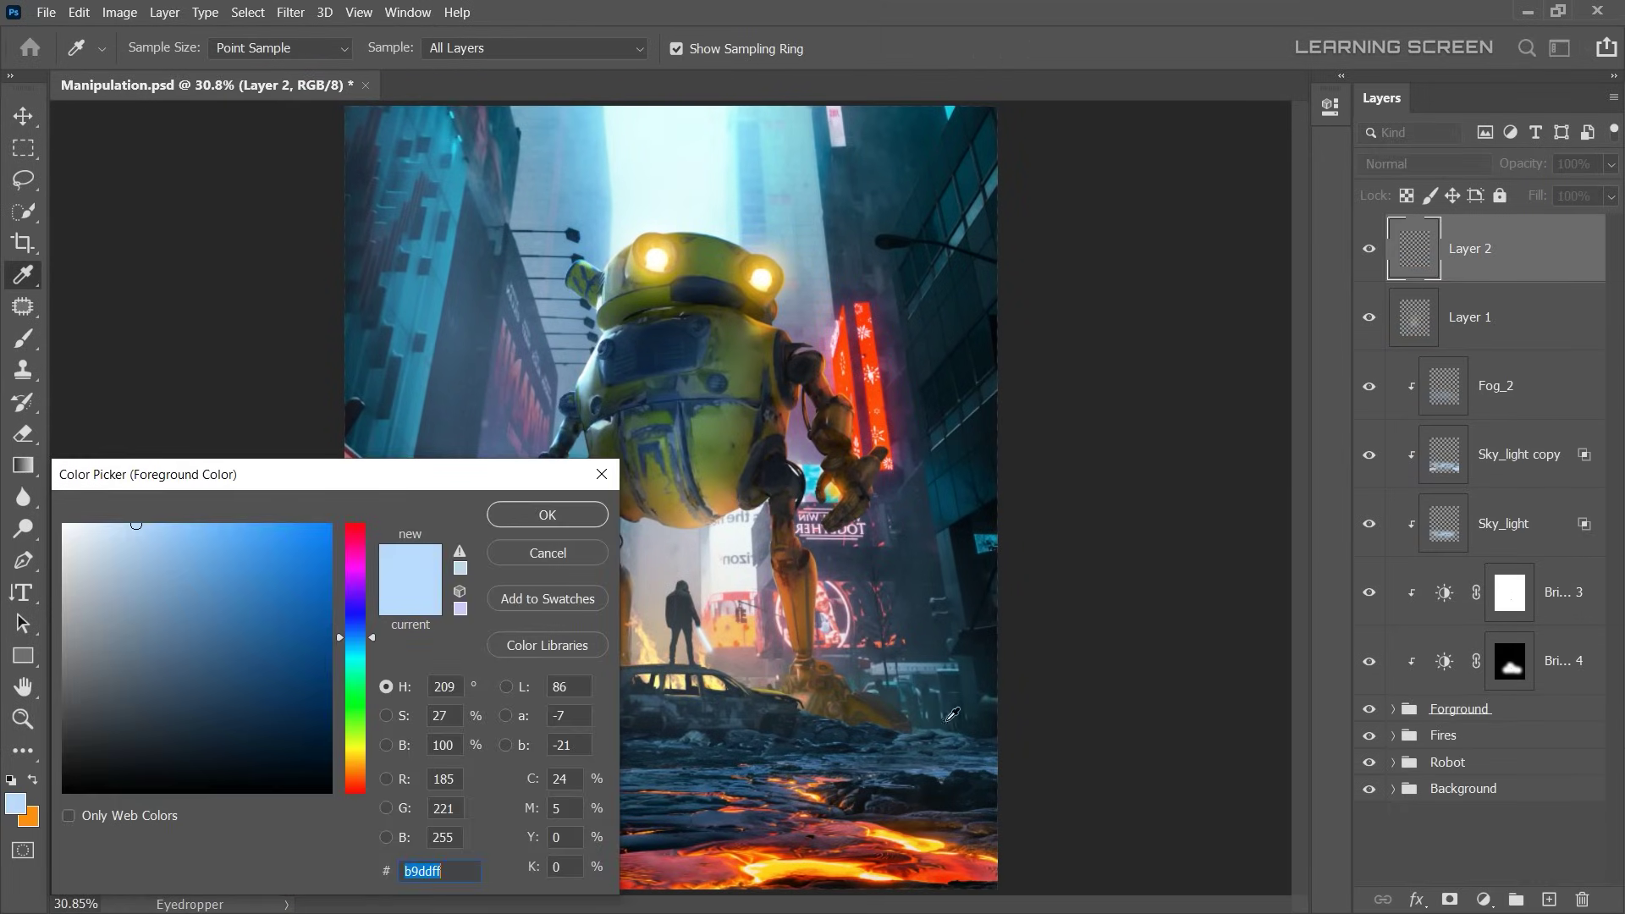
pyautogui.click(203, 625)
pyautogui.press('Return')
pyautogui.press('b')
# - Paint pale blue fog streaks over the lava ground and soften them with a 64 px Gaussian Blur
pyautogui.rightClick(624, 381)
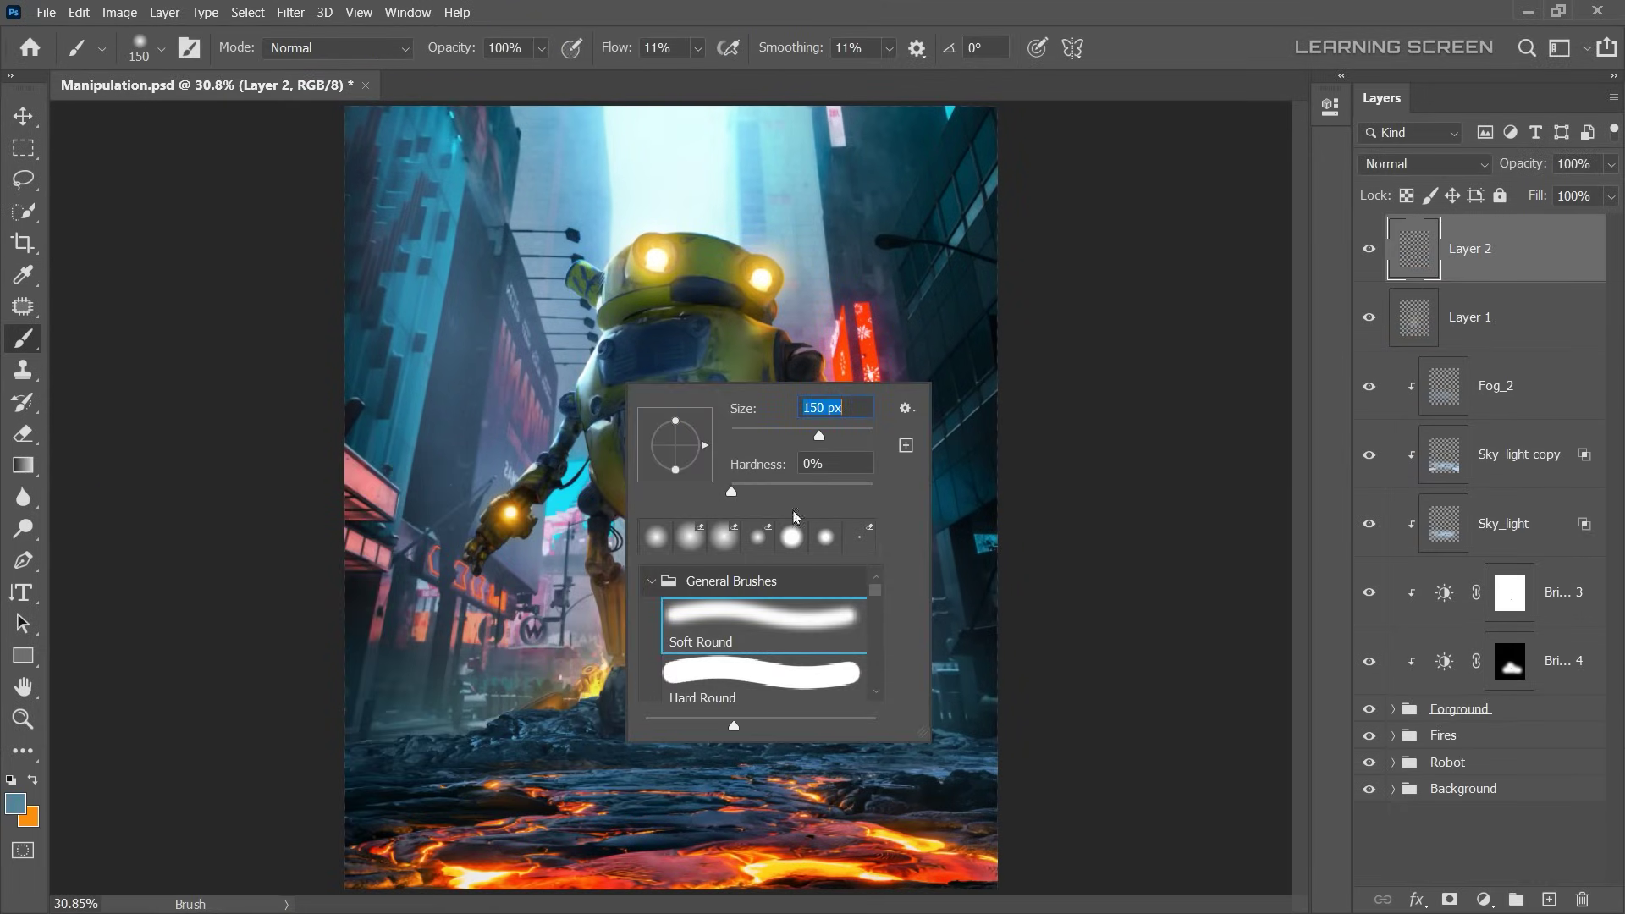
pyautogui.press('Escape')
pyautogui.rightClick(584, 464)
pyautogui.press('Escape')
pyautogui.moveTo(888, 833); pyautogui.dragTo(889, 681)
pyautogui.moveTo(988, 650); pyautogui.dragTo(918, 841)
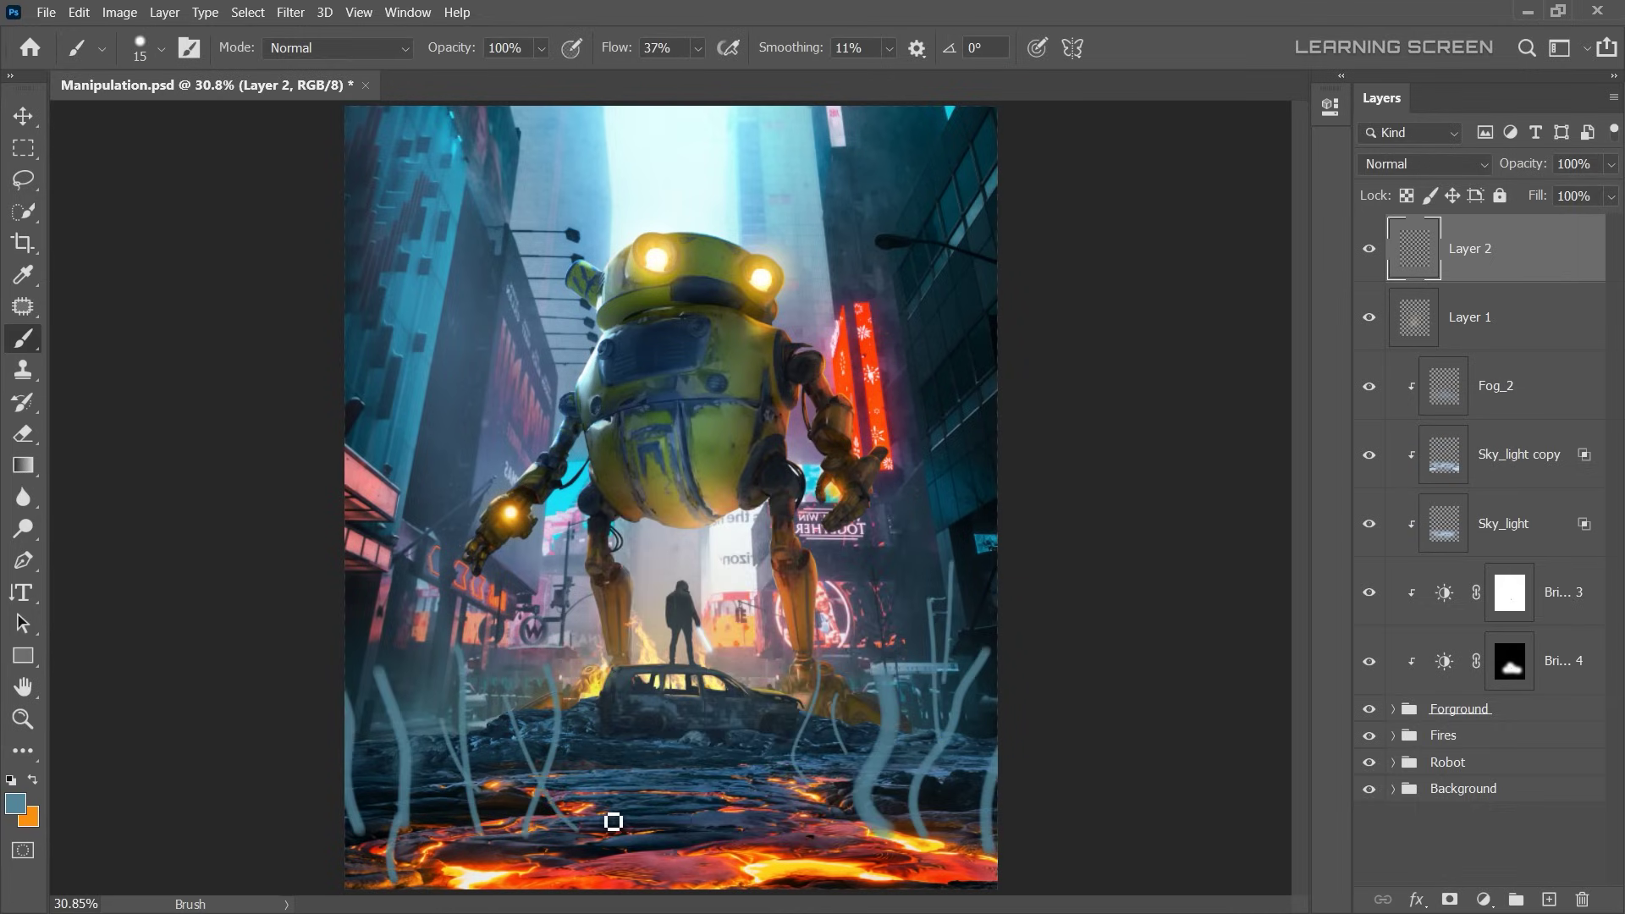
pyautogui.click(291, 12)
pyautogui.click(322, 31)
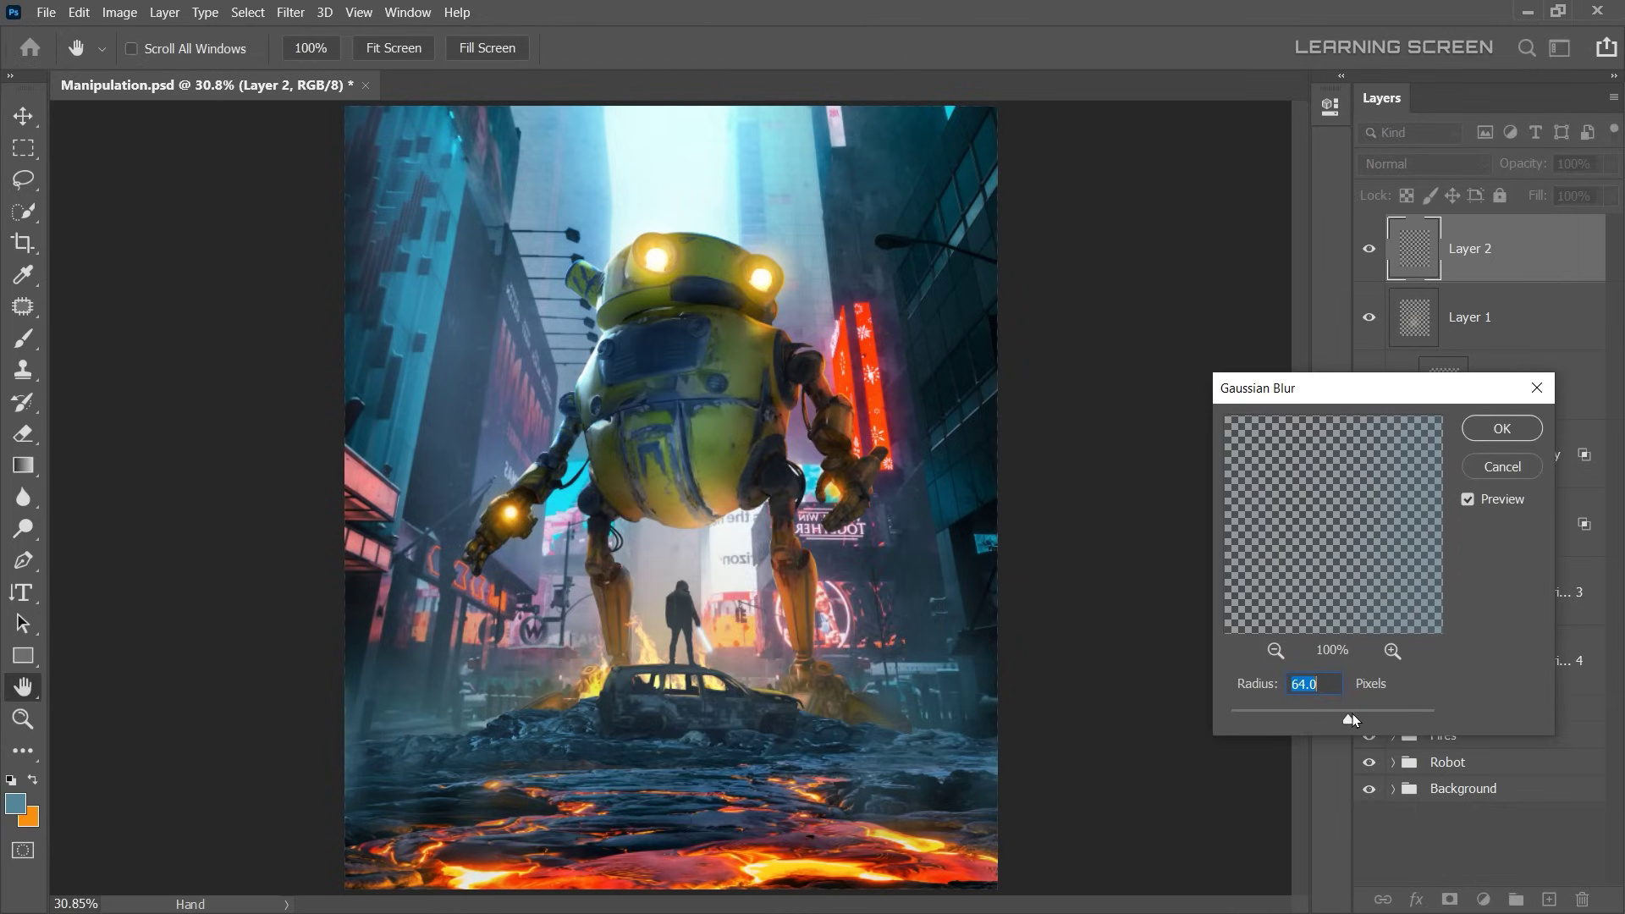
pyautogui.press('Return')
# - Select the Fog layer in the Background group and adjust its Hue/Saturation
pyautogui.press('v')
pyautogui.scroll(-2, 875, 613)
pyautogui.scroll(1, 875, 614)
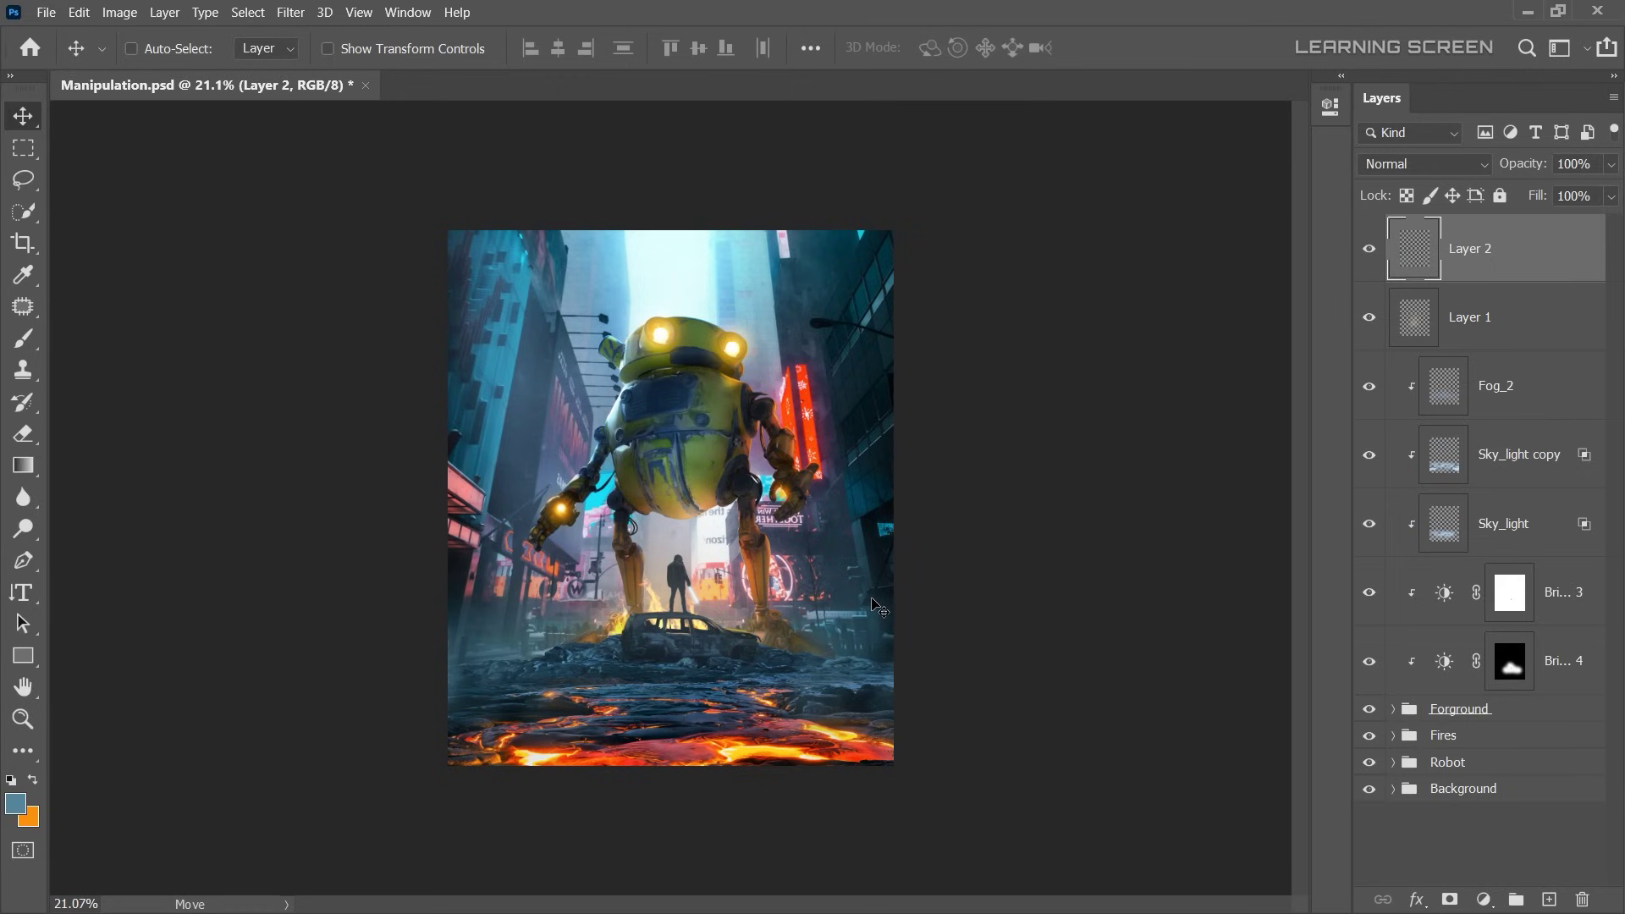
pyautogui.click(1368, 251)
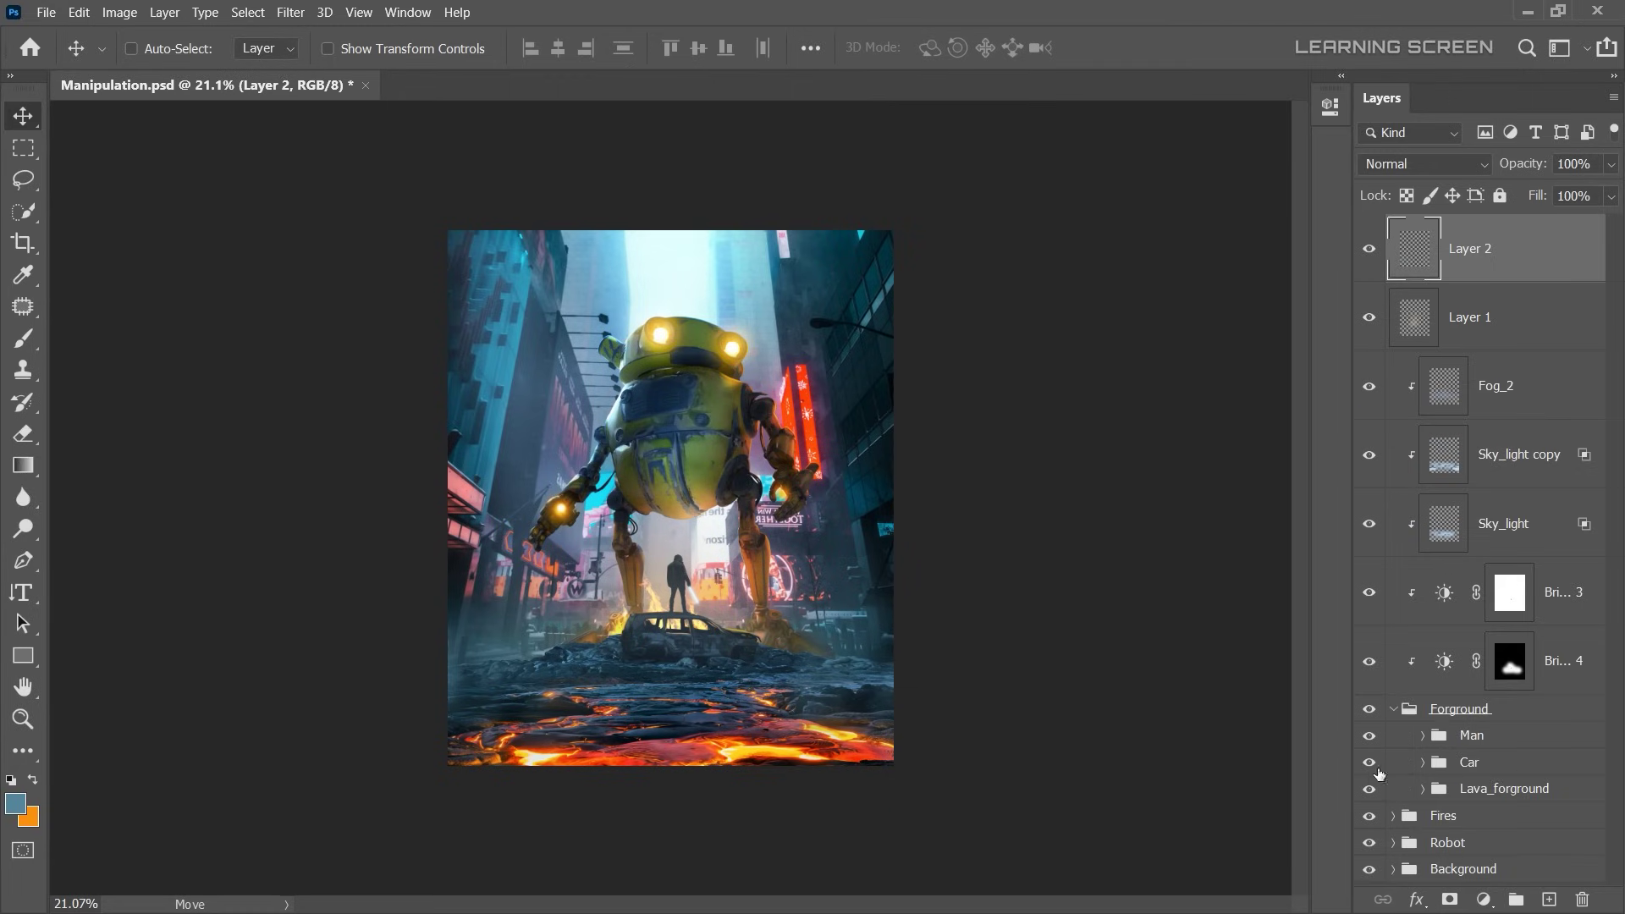
pyautogui.click(1393, 789)
pyautogui.click(1498, 573)
pyautogui.click(120, 12)
pyautogui.click(617, 181)
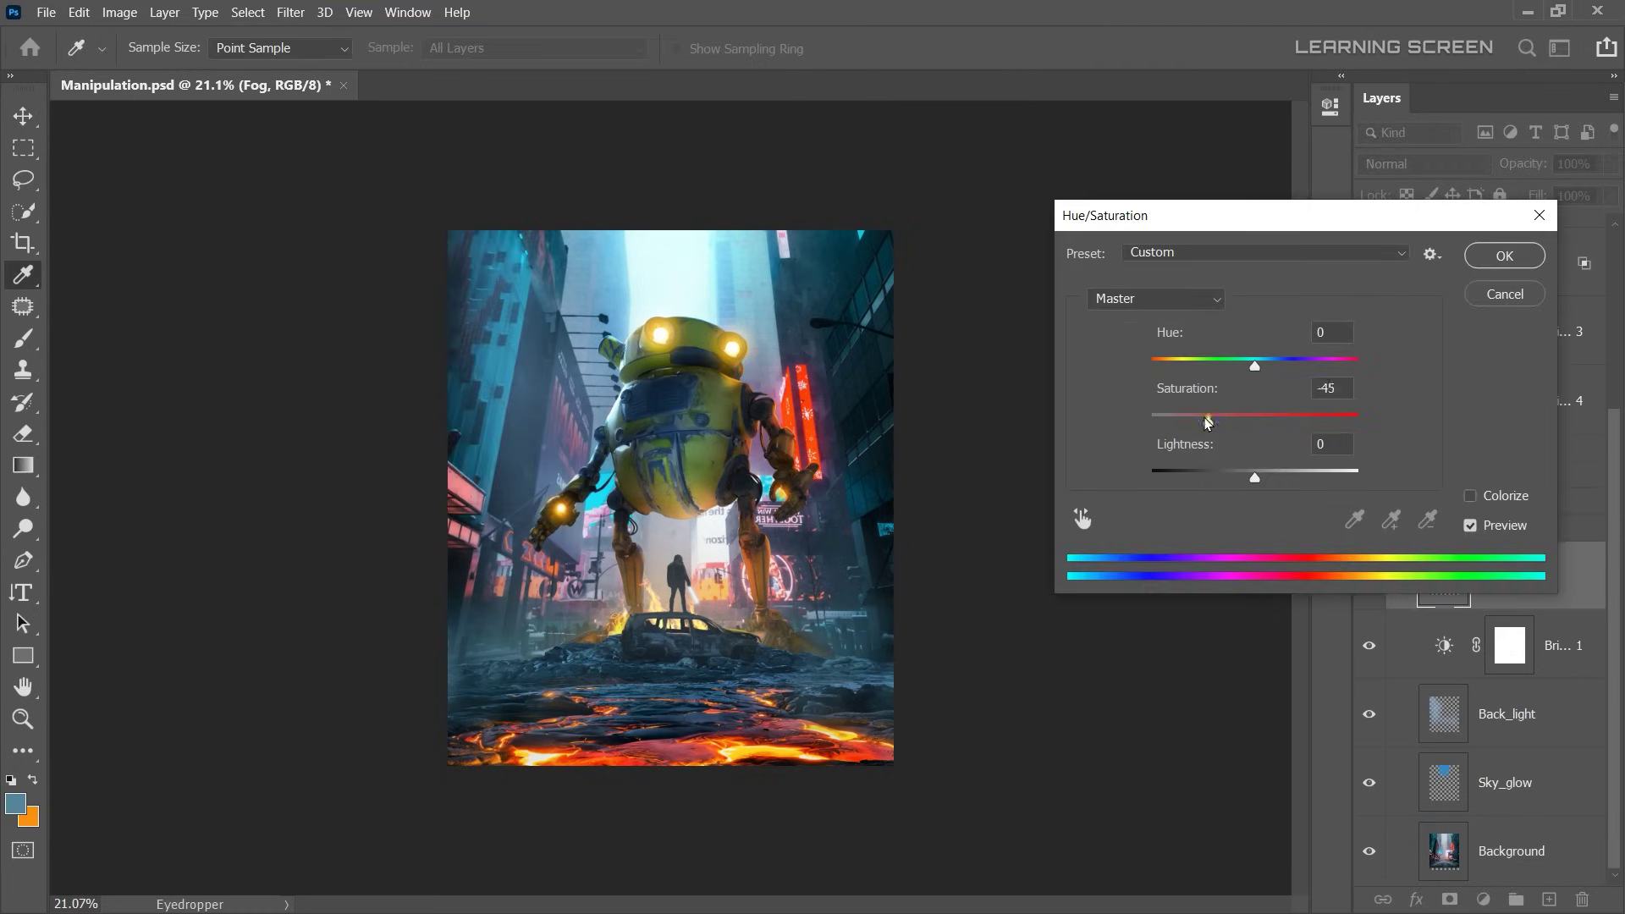
pyautogui.click(1504, 254)
# - Set pale blue paint and 2% brush flow, and add new empty layers above Fog and at the top
pyautogui.press('b')
pyautogui.rightClick(699, 601)
pyautogui.click(15, 804)
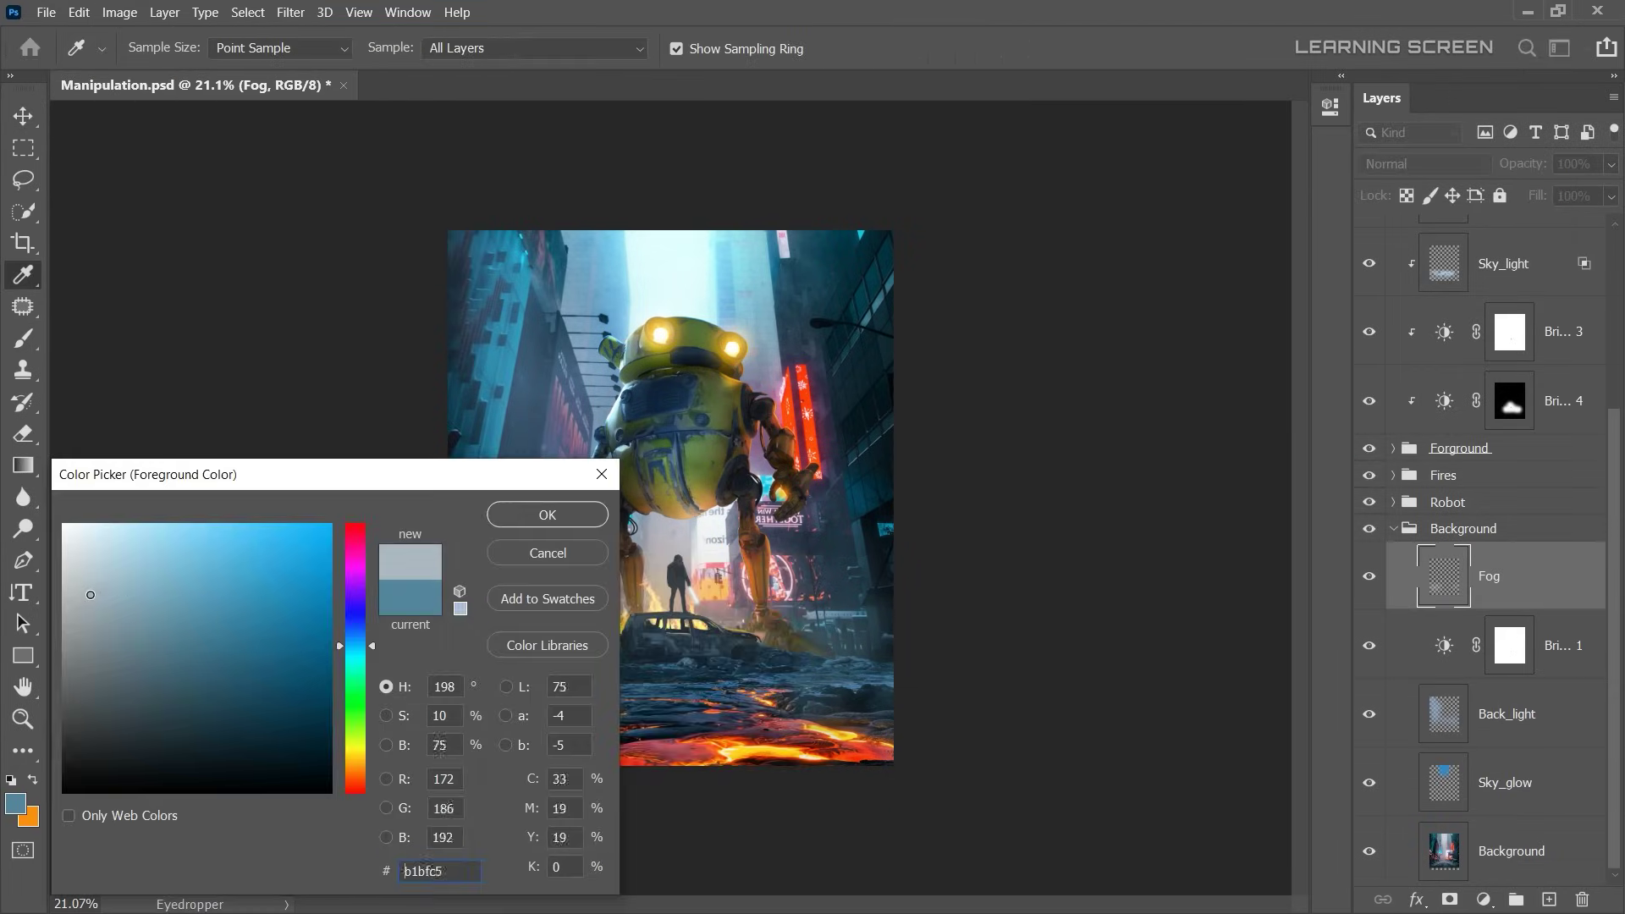
pyautogui.click(536, 512)
pyautogui.click(1550, 901)
pyautogui.hotkey('shift', '0')
pyautogui.hotkey('shift', '2')
pyautogui.rightClick(550, 559)
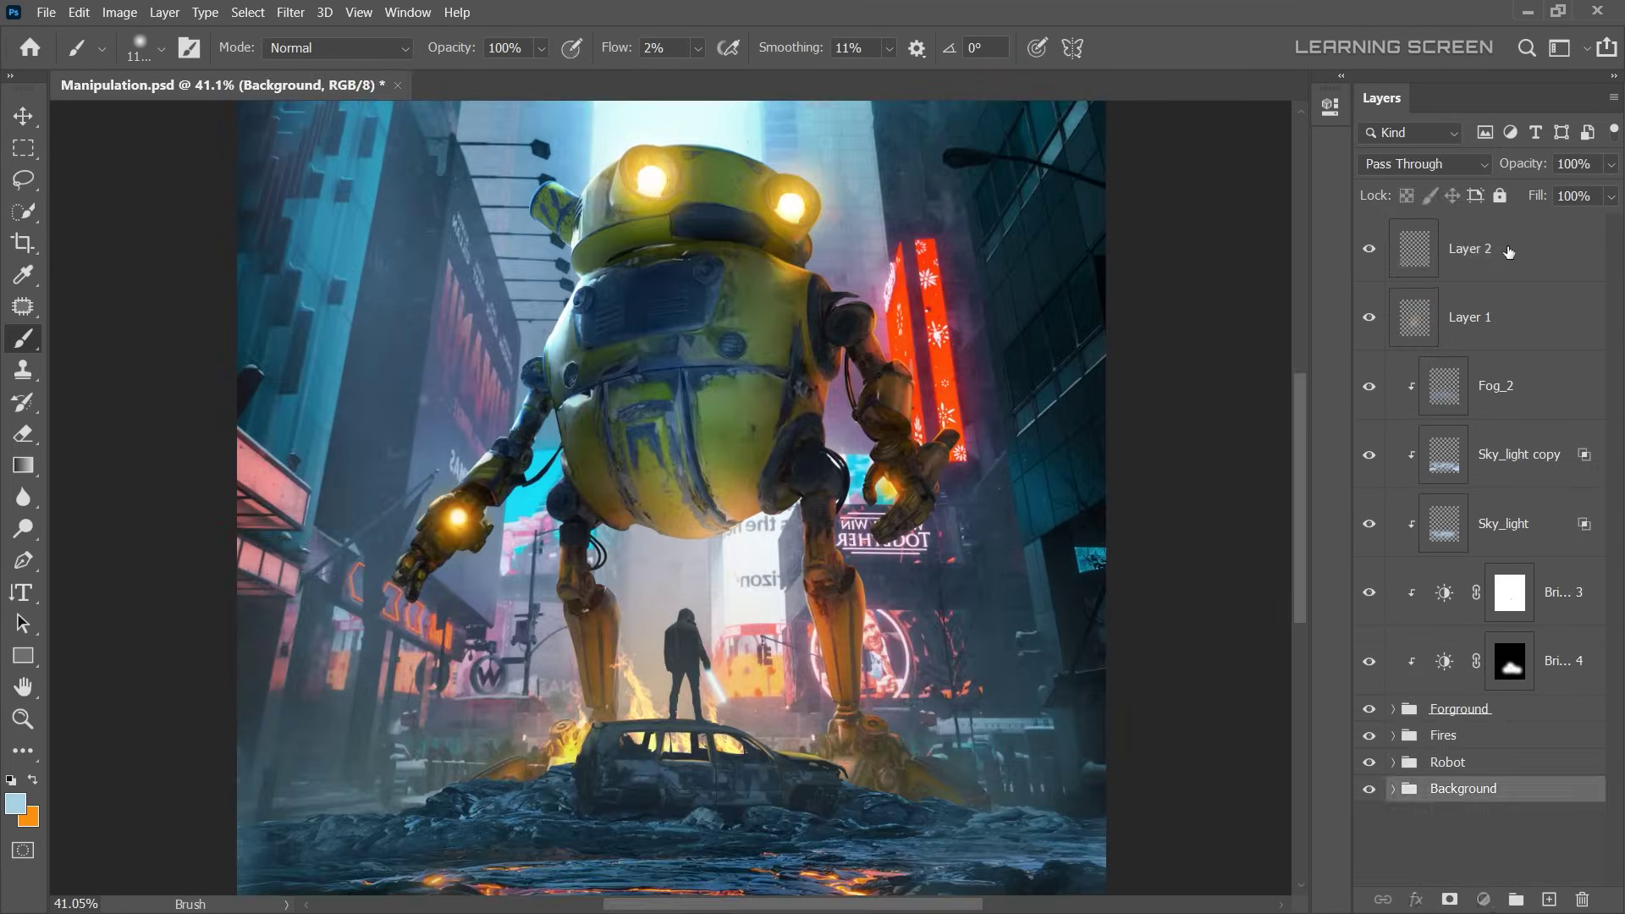
pyautogui.click(1550, 900)
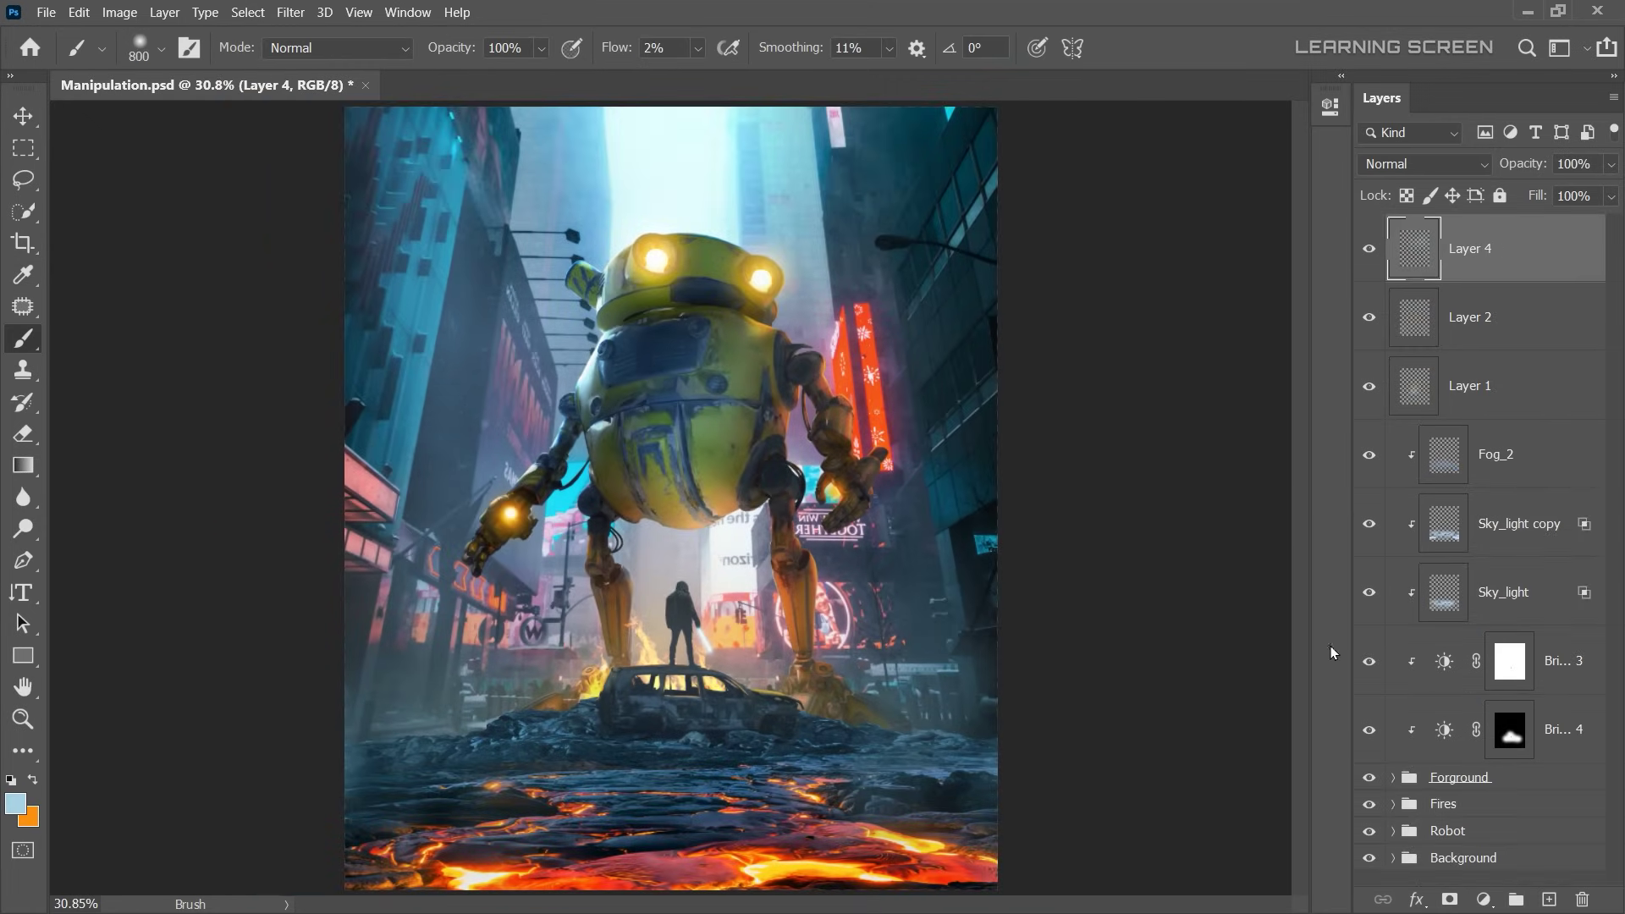
# - Add a Selective Color layer in the Robot group with Yellows Cyan at -100
pyautogui.click(1447, 830)
pyautogui.click(1392, 830)
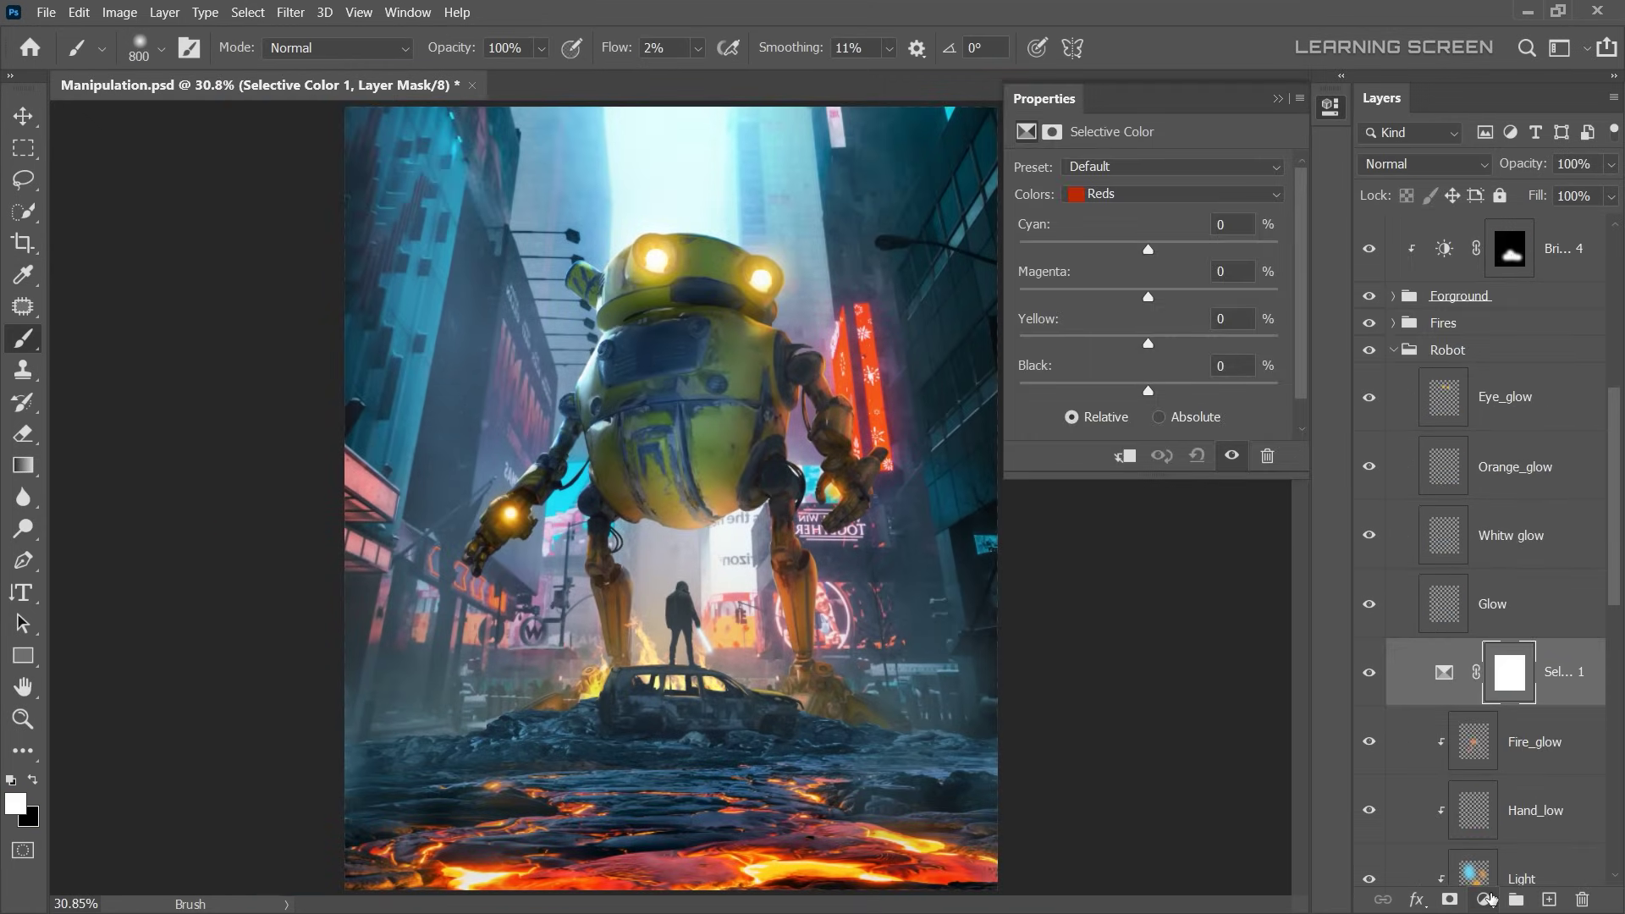
pyautogui.click(1172, 194)
pyautogui.click(1135, 232)
pyautogui.moveTo(1148, 247); pyautogui.dragTo(1013, 250)
pyautogui.click(1278, 99)
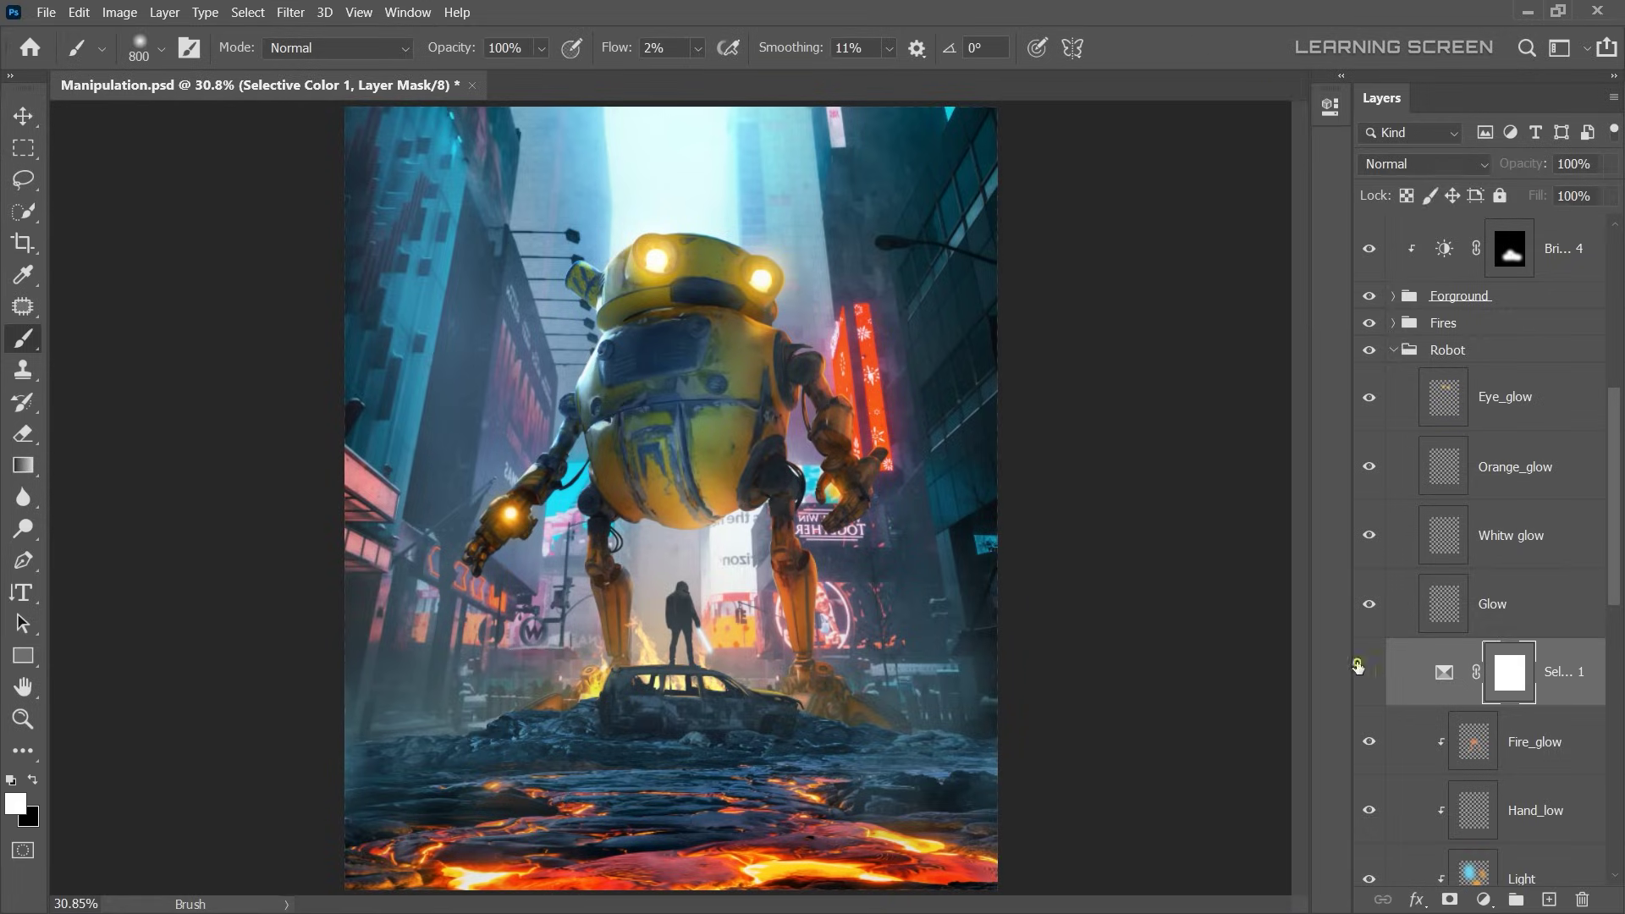
# - Add a clipped Brightness/Contrast layer with an inverted mask, painted back on the left side
pyautogui.scroll(-3, 925, 388)
pyautogui.click(24, 114)
pyautogui.click(1564, 248)
pyautogui.click(1484, 899)
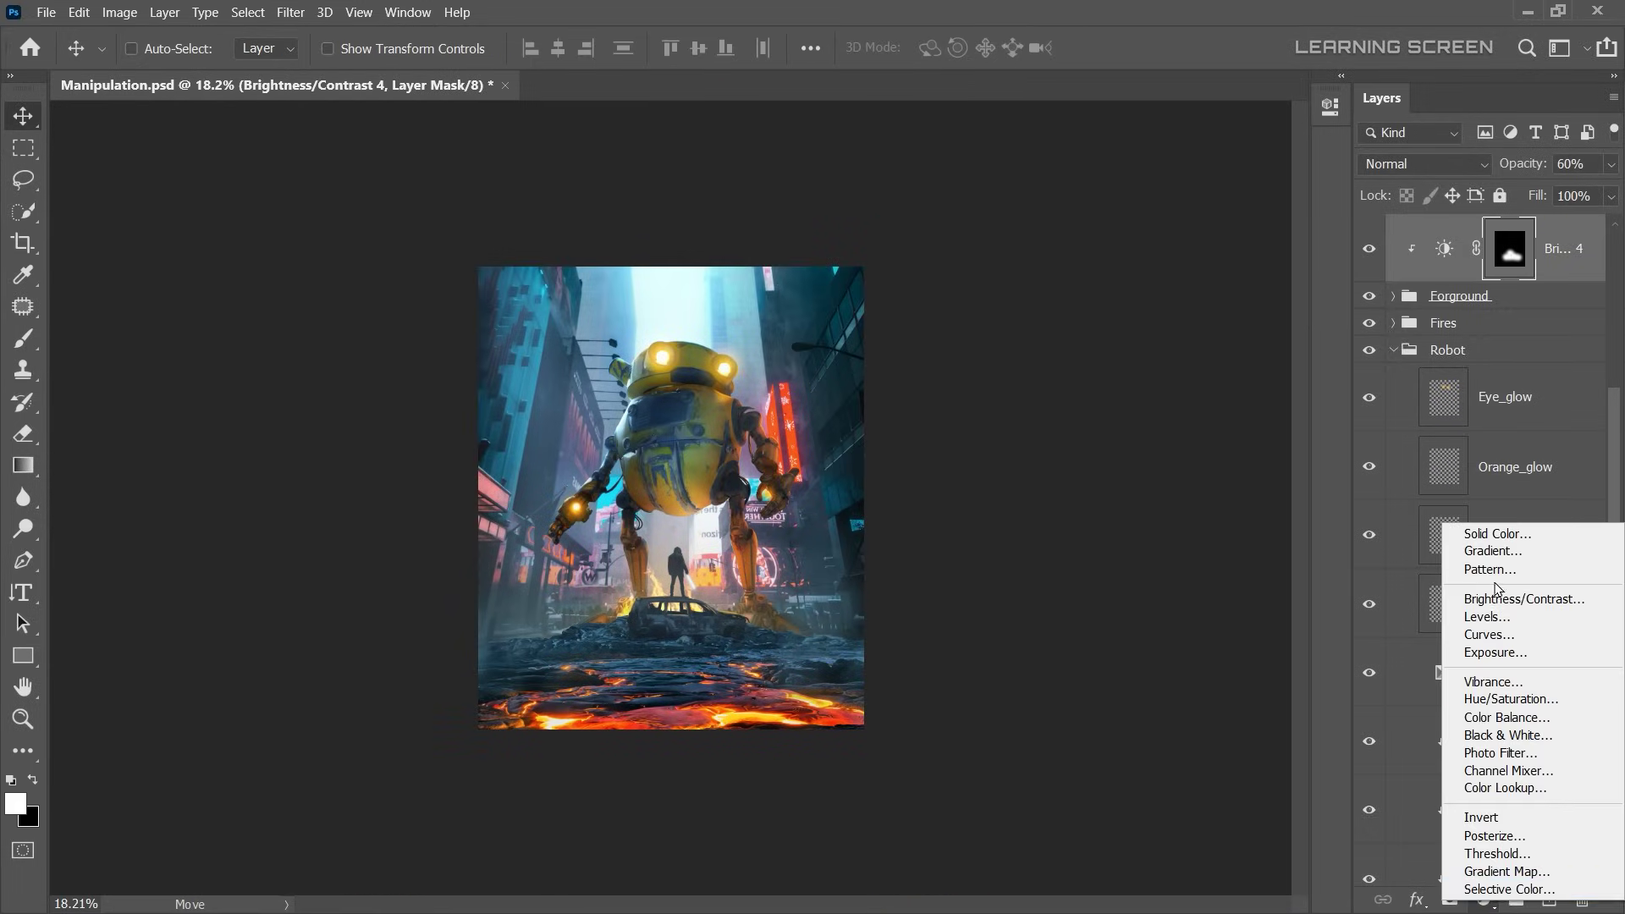
pyautogui.click(1469, 591)
pyautogui.click(1051, 131)
pyautogui.hotkey('ctrl', 'i')
pyautogui.press('b')
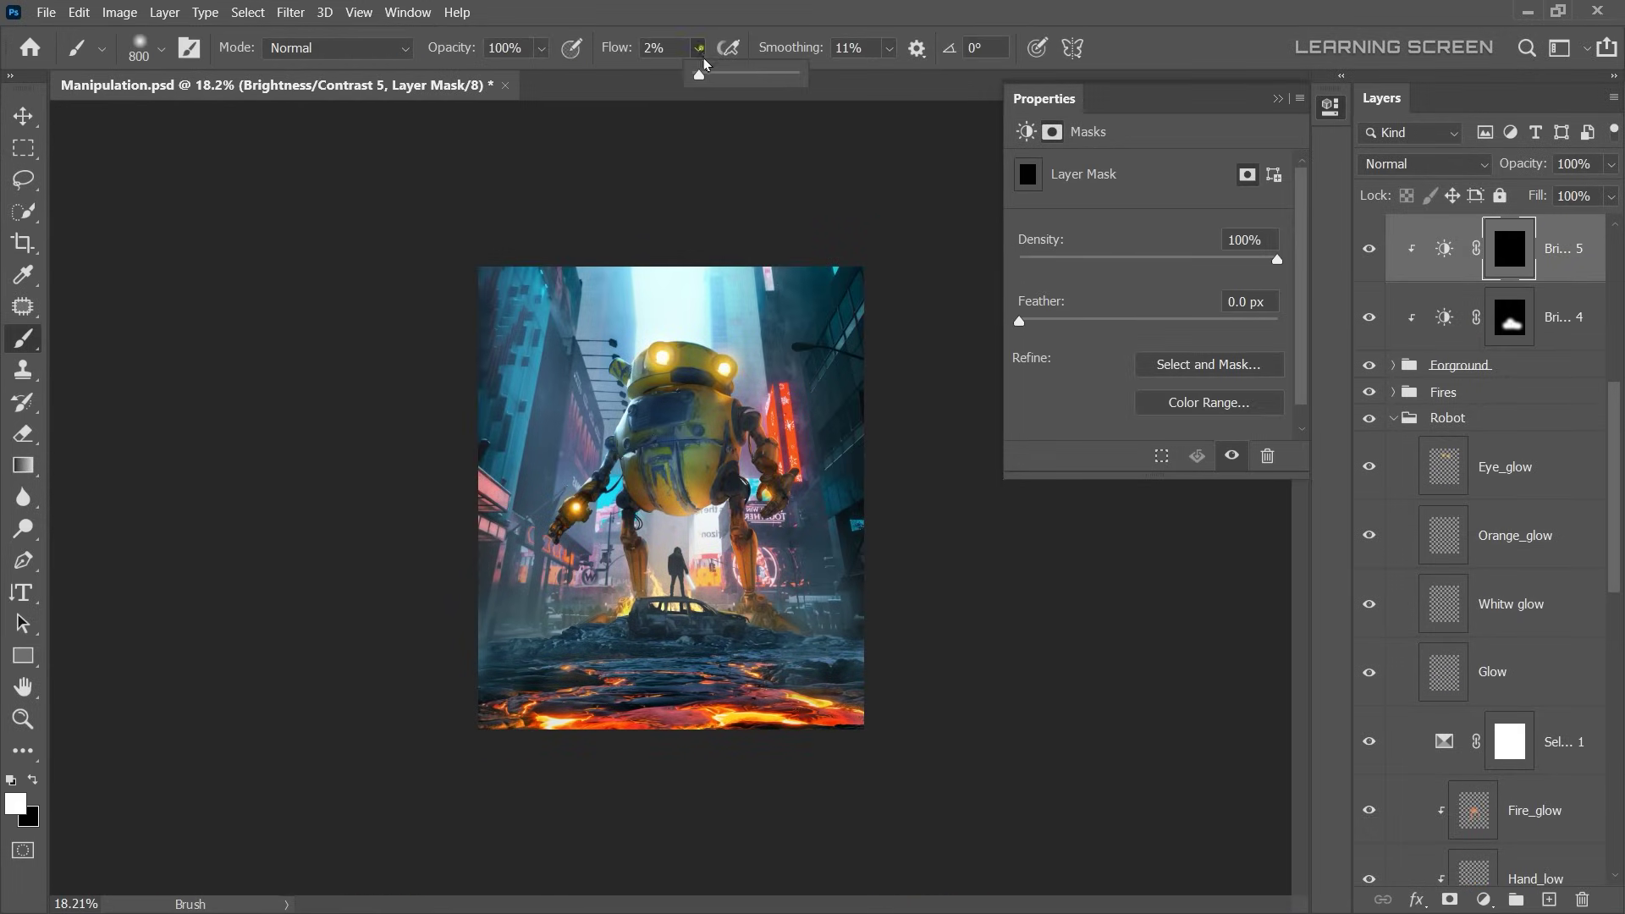
pyautogui.moveTo(499, 380); pyautogui.dragTo(829, 694)
pyautogui.press('v')
# - Rename Layer 2 and Layer 1 to Smoke FX and Fire Glow
pyautogui.scroll(5, 1405, 471)
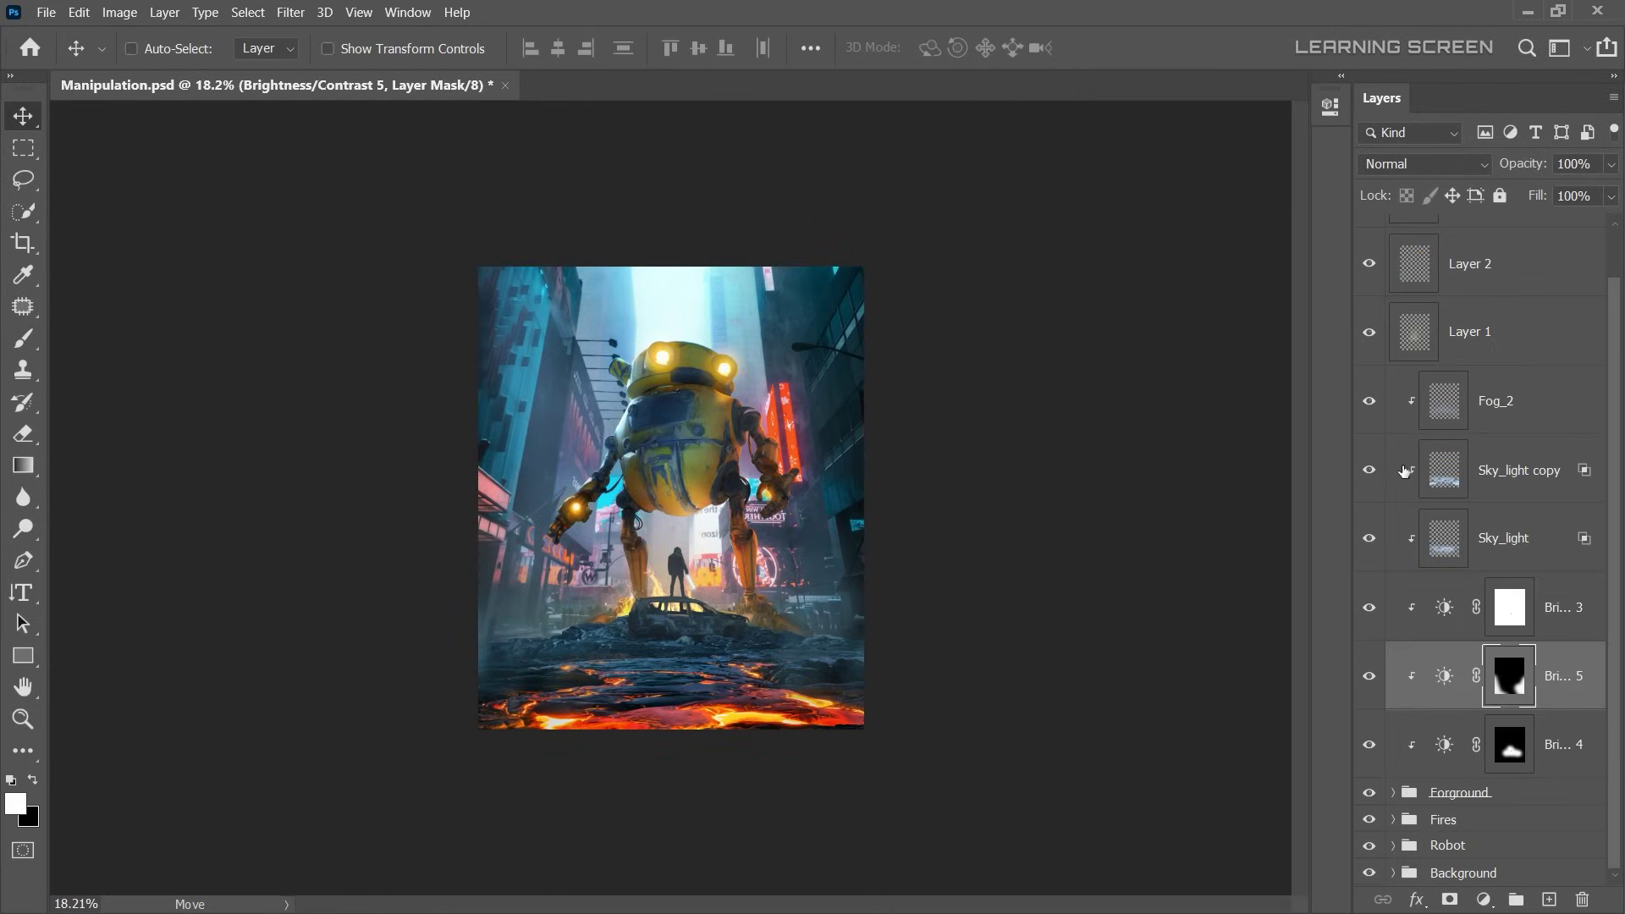
pyautogui.doubleClick(1459, 318)
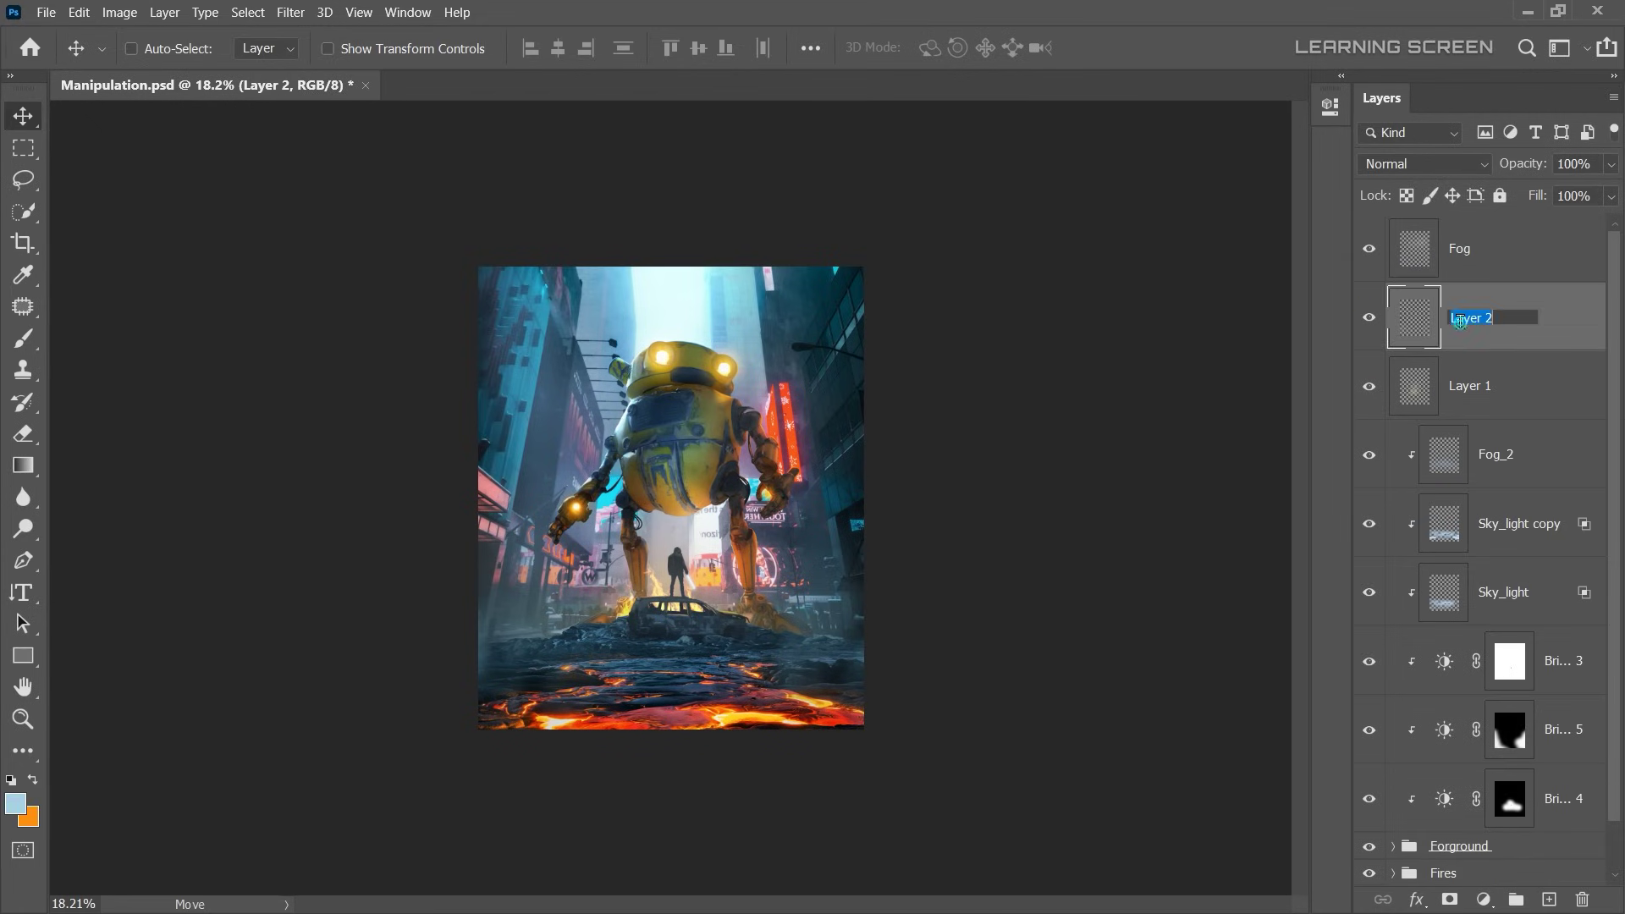
pyautogui.write('Smoke FX')
pyautogui.click(1476, 391)
pyautogui.write('Fire Glow')
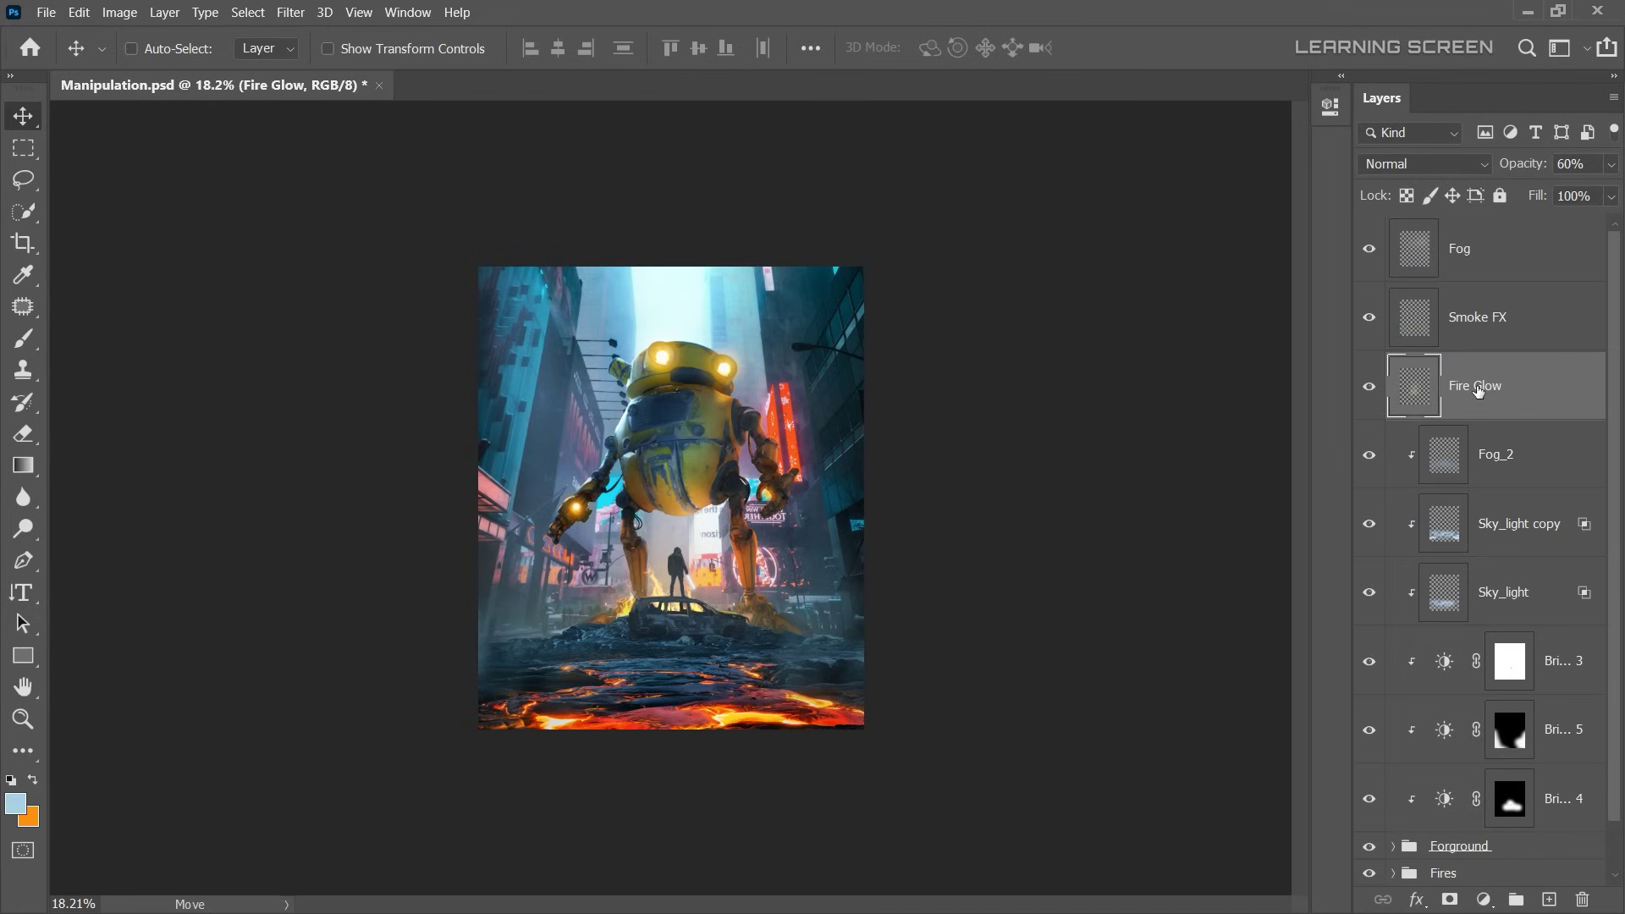
pyautogui.click(1467, 332)
# - Erase part of the Smoke FX layer, compare it, and add an empty top layer
pyautogui.scroll(3, 152, 172)
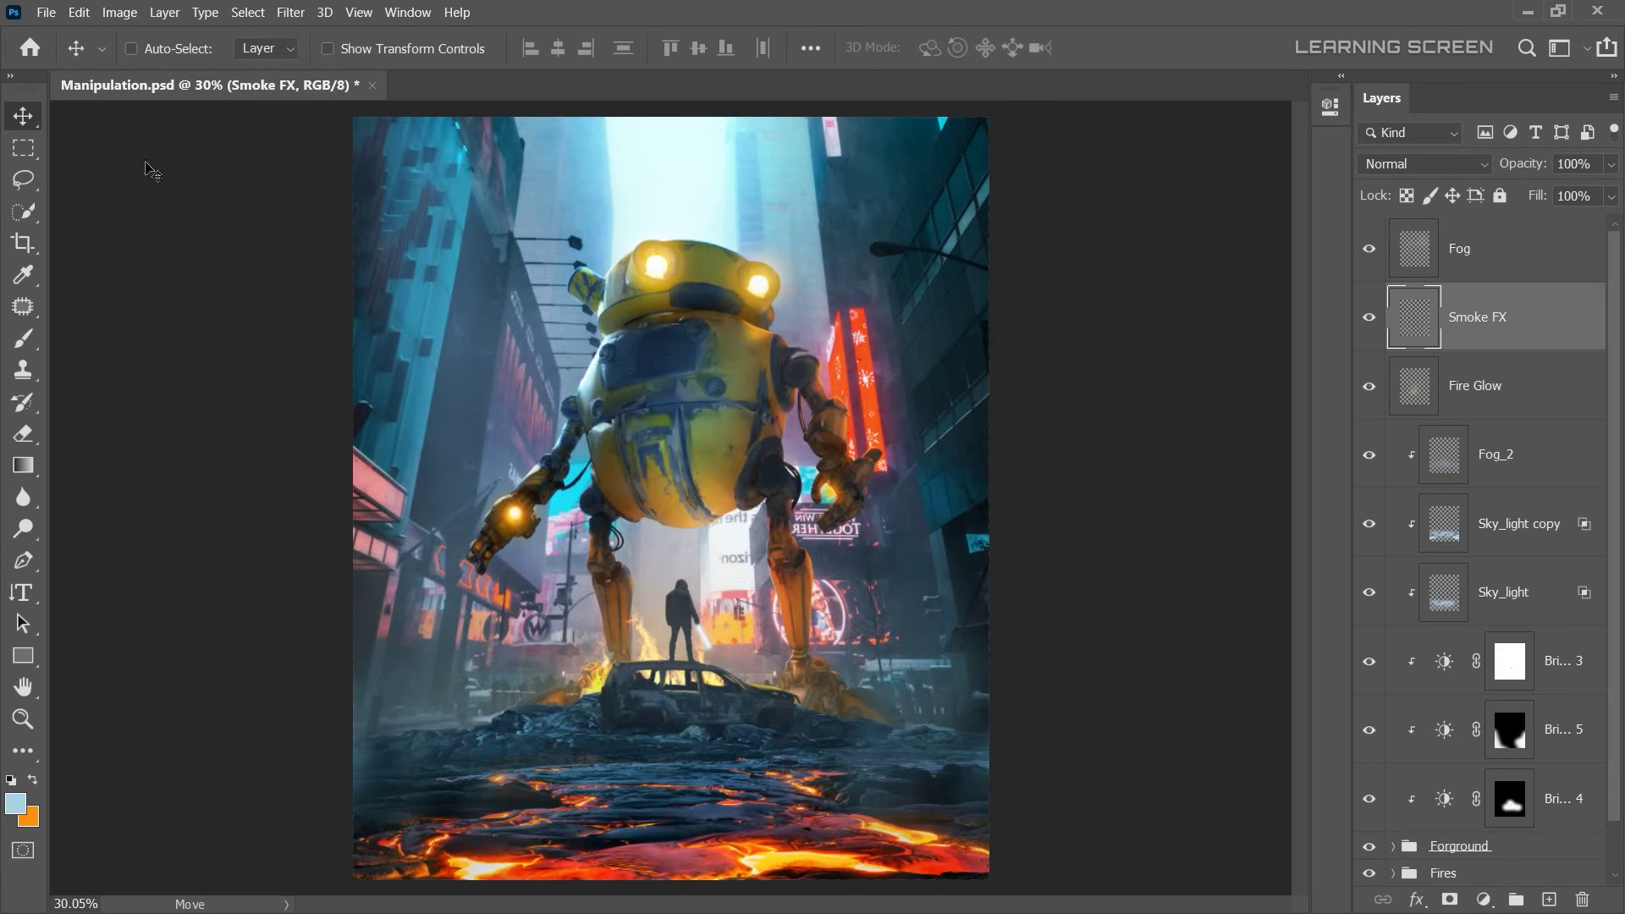
pyautogui.click(23, 433)
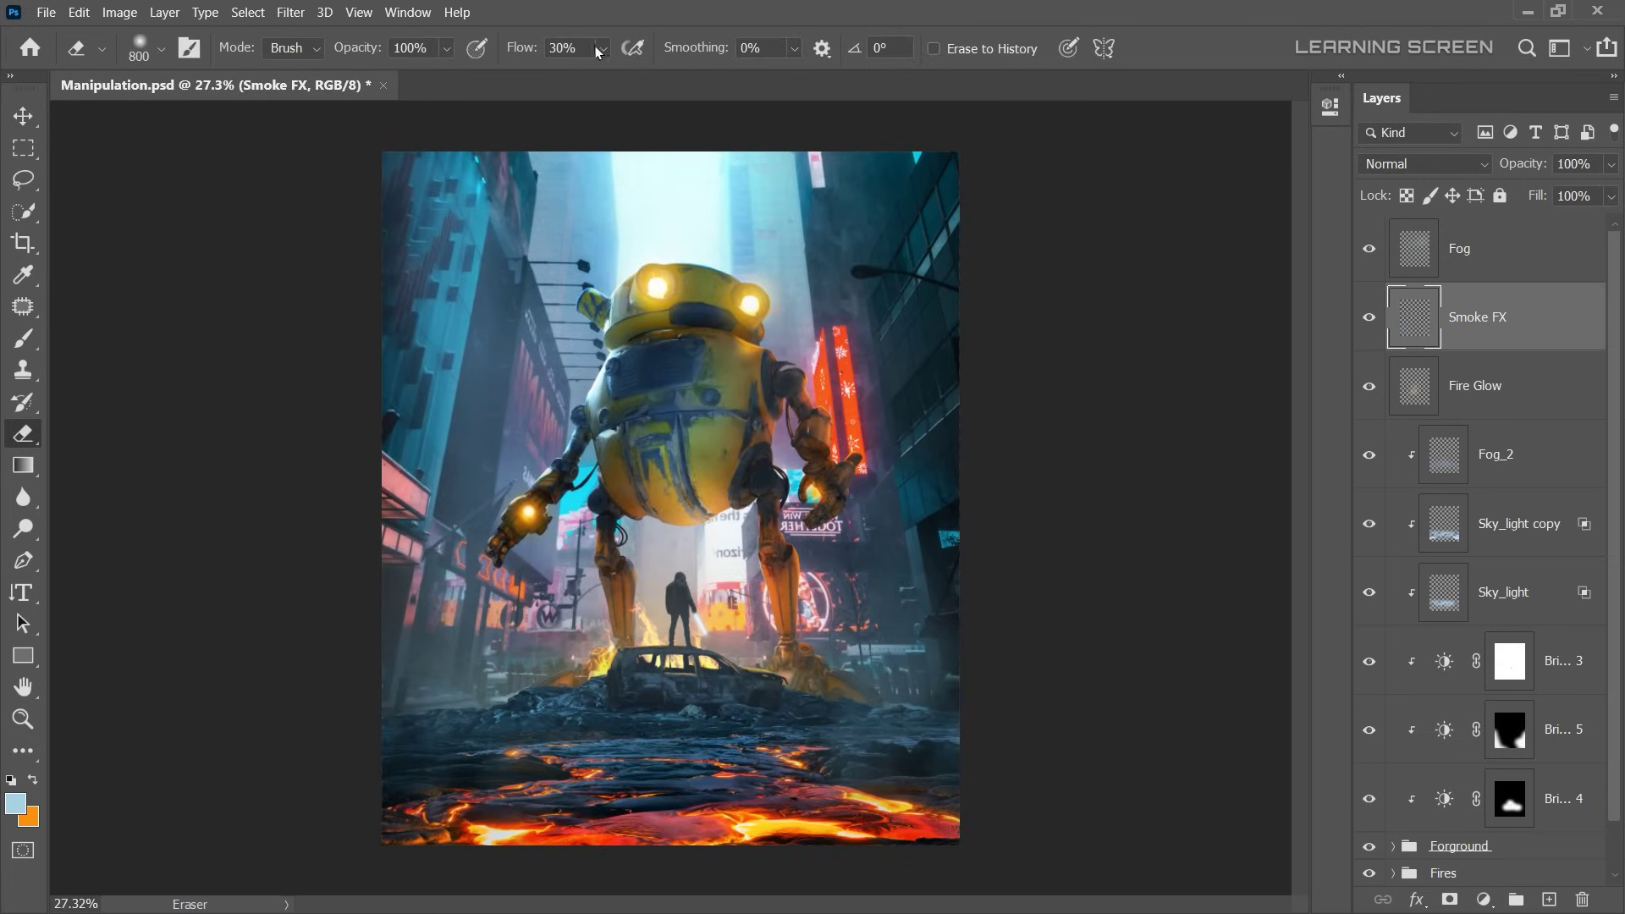
pyautogui.click(1369, 319)
pyautogui.click(1369, 319)
pyautogui.hotkey('ctrl', 'shift', 'alt', 'n')
# - Stamp all visible layers into the Merged All layer and convert it for Smart Filters
pyautogui.press('v')
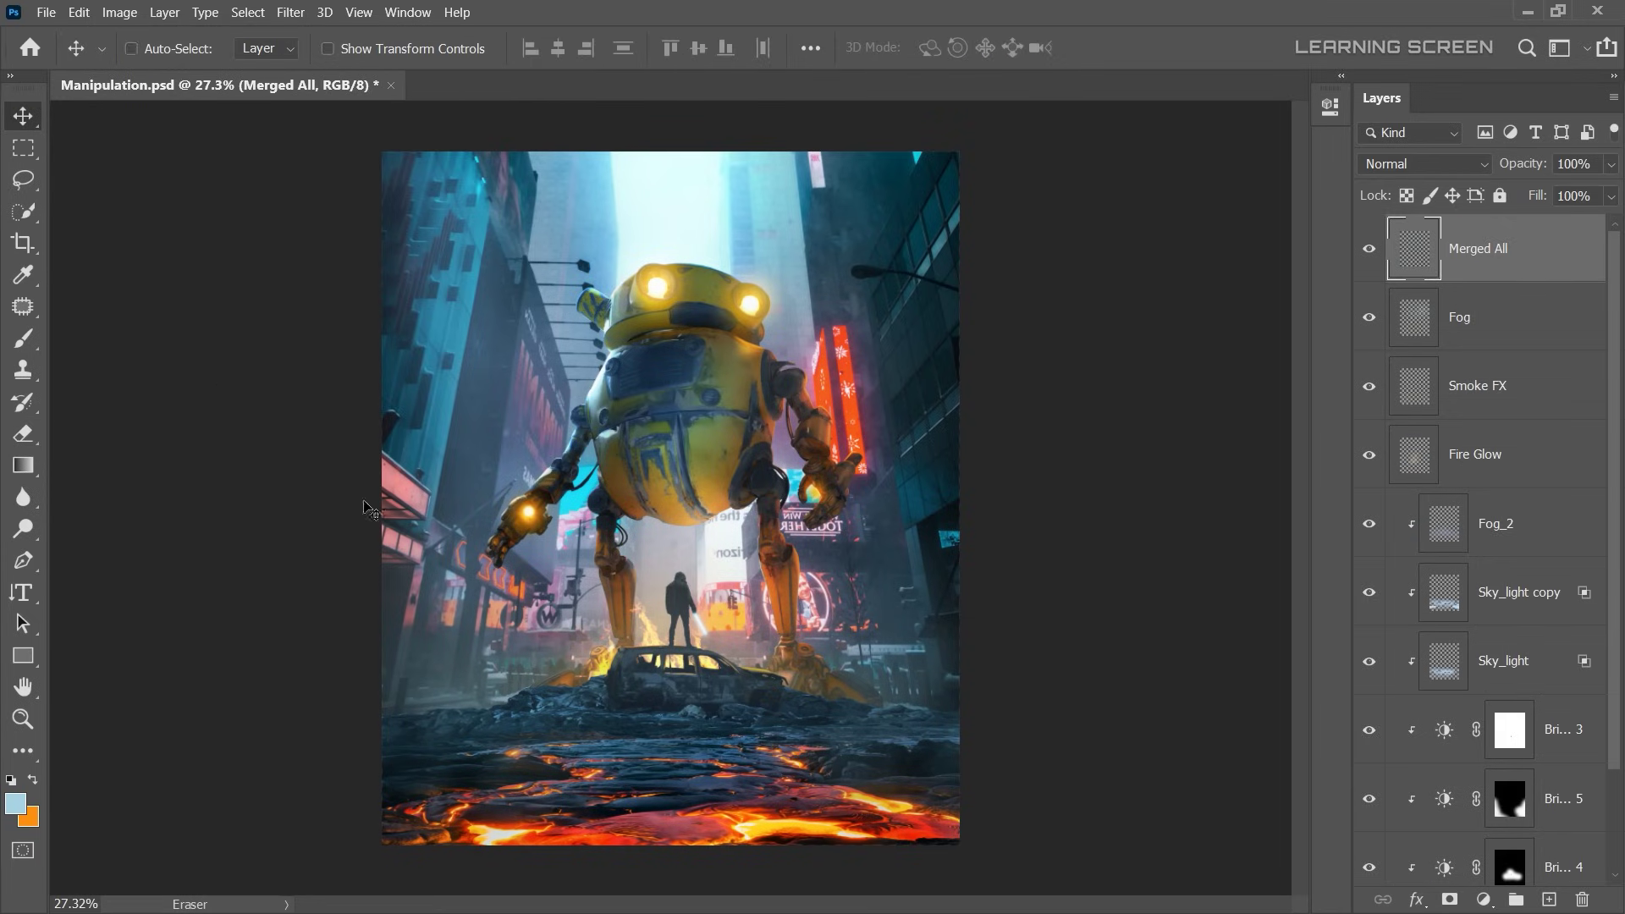
pyautogui.hotkey('ctrl', 'alt', 'shift', 'e')
pyautogui.click(290, 11)
pyautogui.click(358, 63)
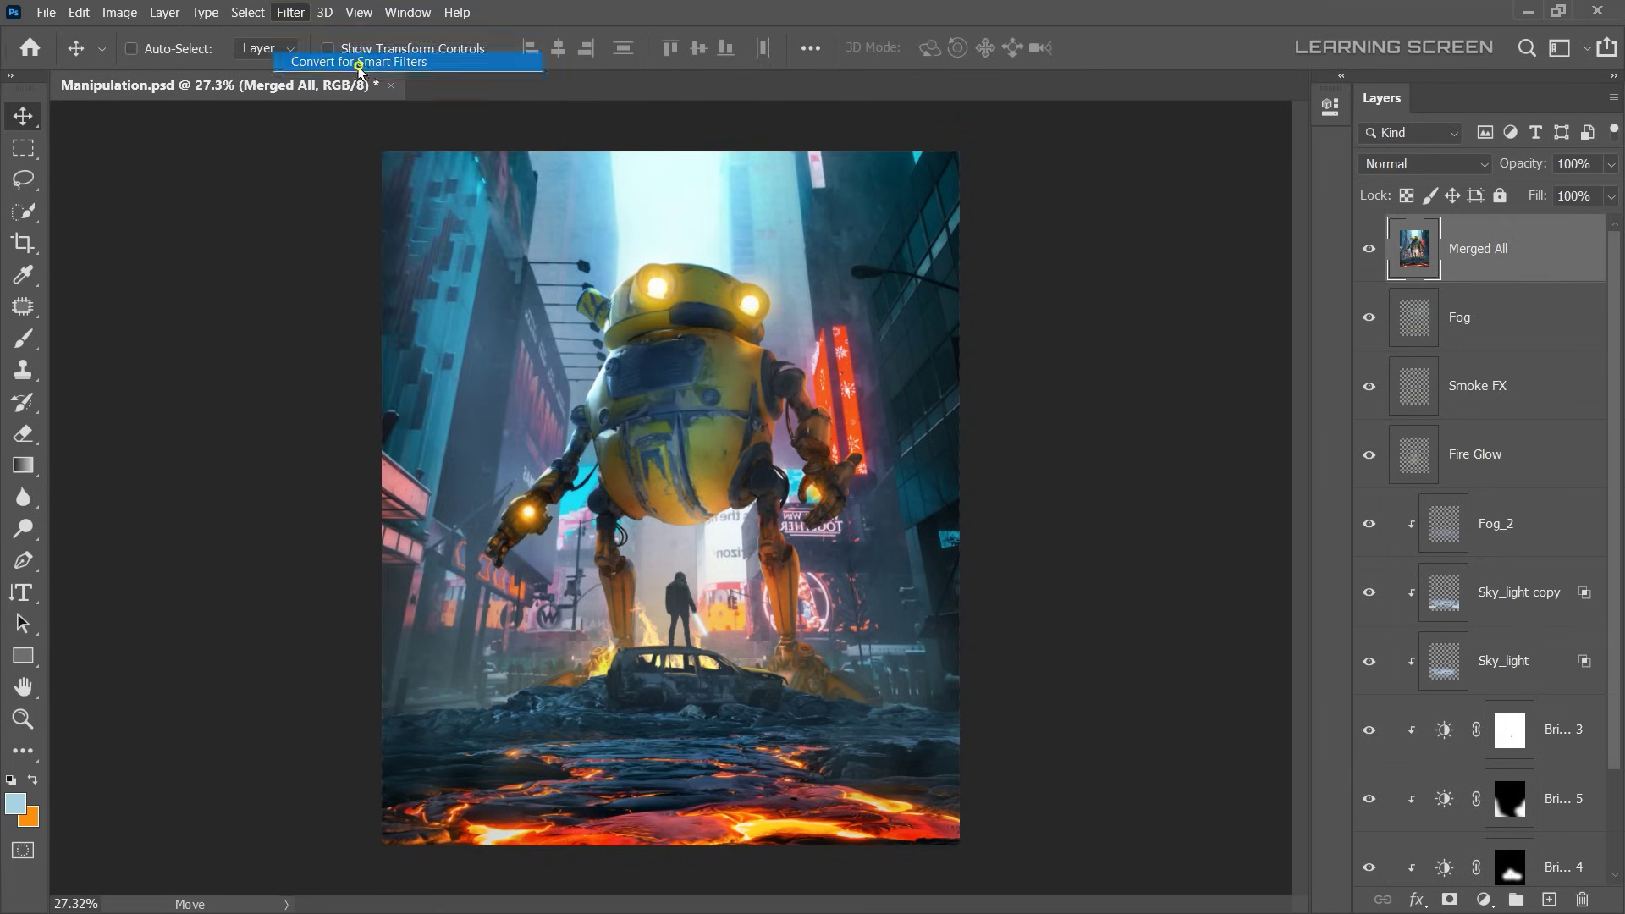
# - In the Camera Raw Filter, cool the temperature, raise contrast, and add a dark feathered vignette
pyautogui.click(290, 12)
pyautogui.click(358, 125)
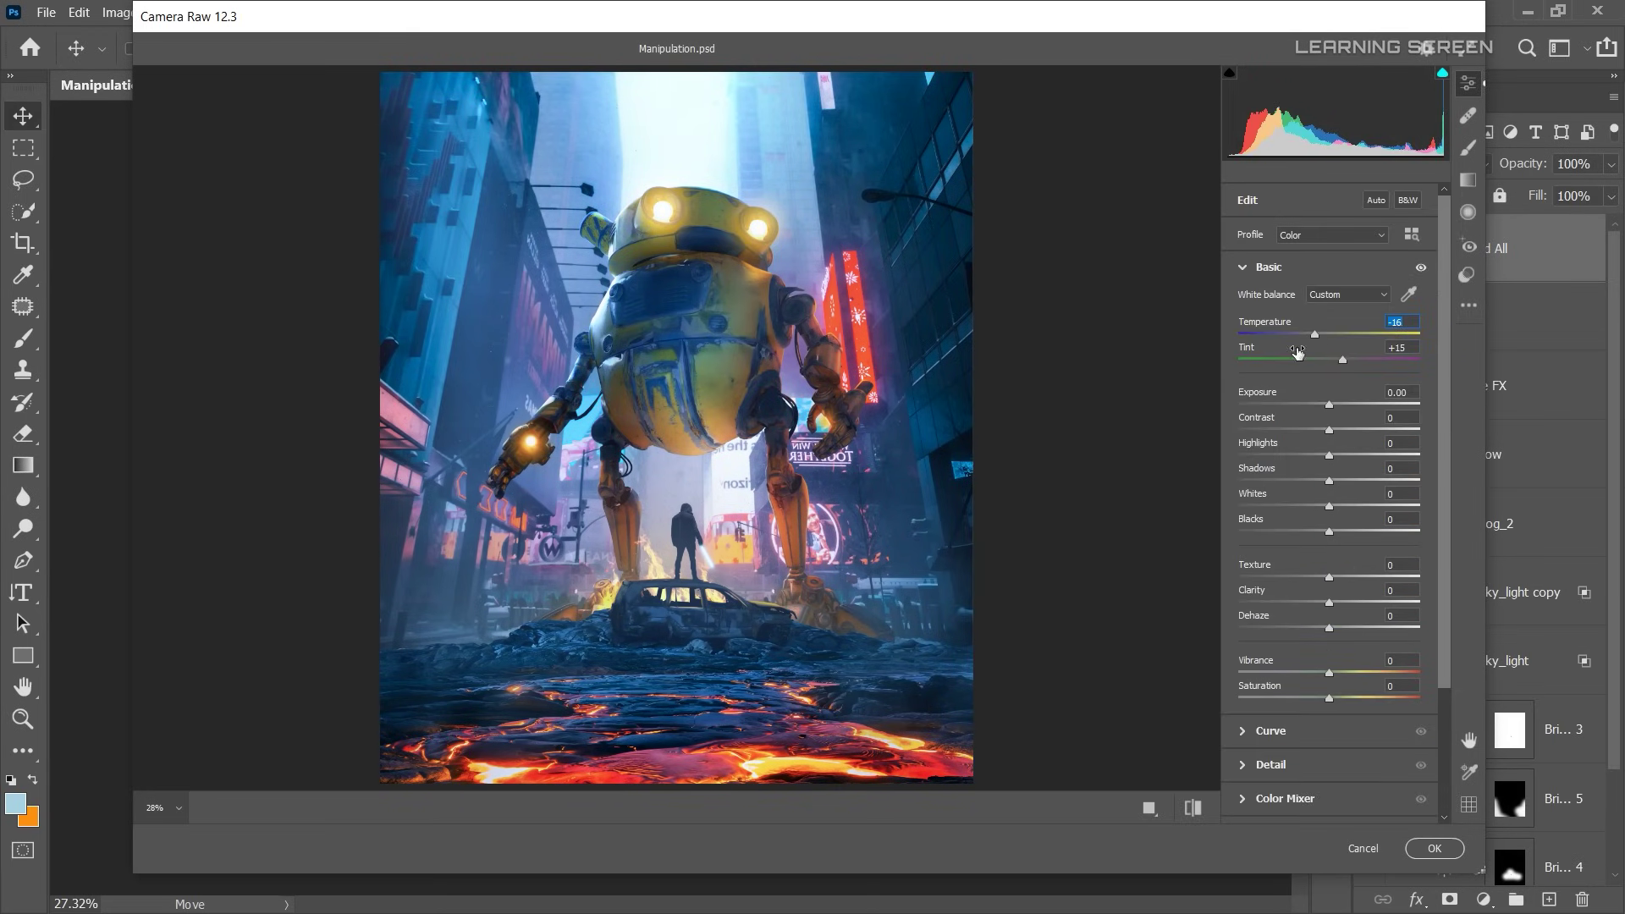
pyautogui.scroll(-2, 1341, 434)
pyautogui.moveTo(1328, 415); pyautogui.dragTo(1347, 415)
pyautogui.moveTo(1329, 510); pyautogui.dragTo(1347, 512)
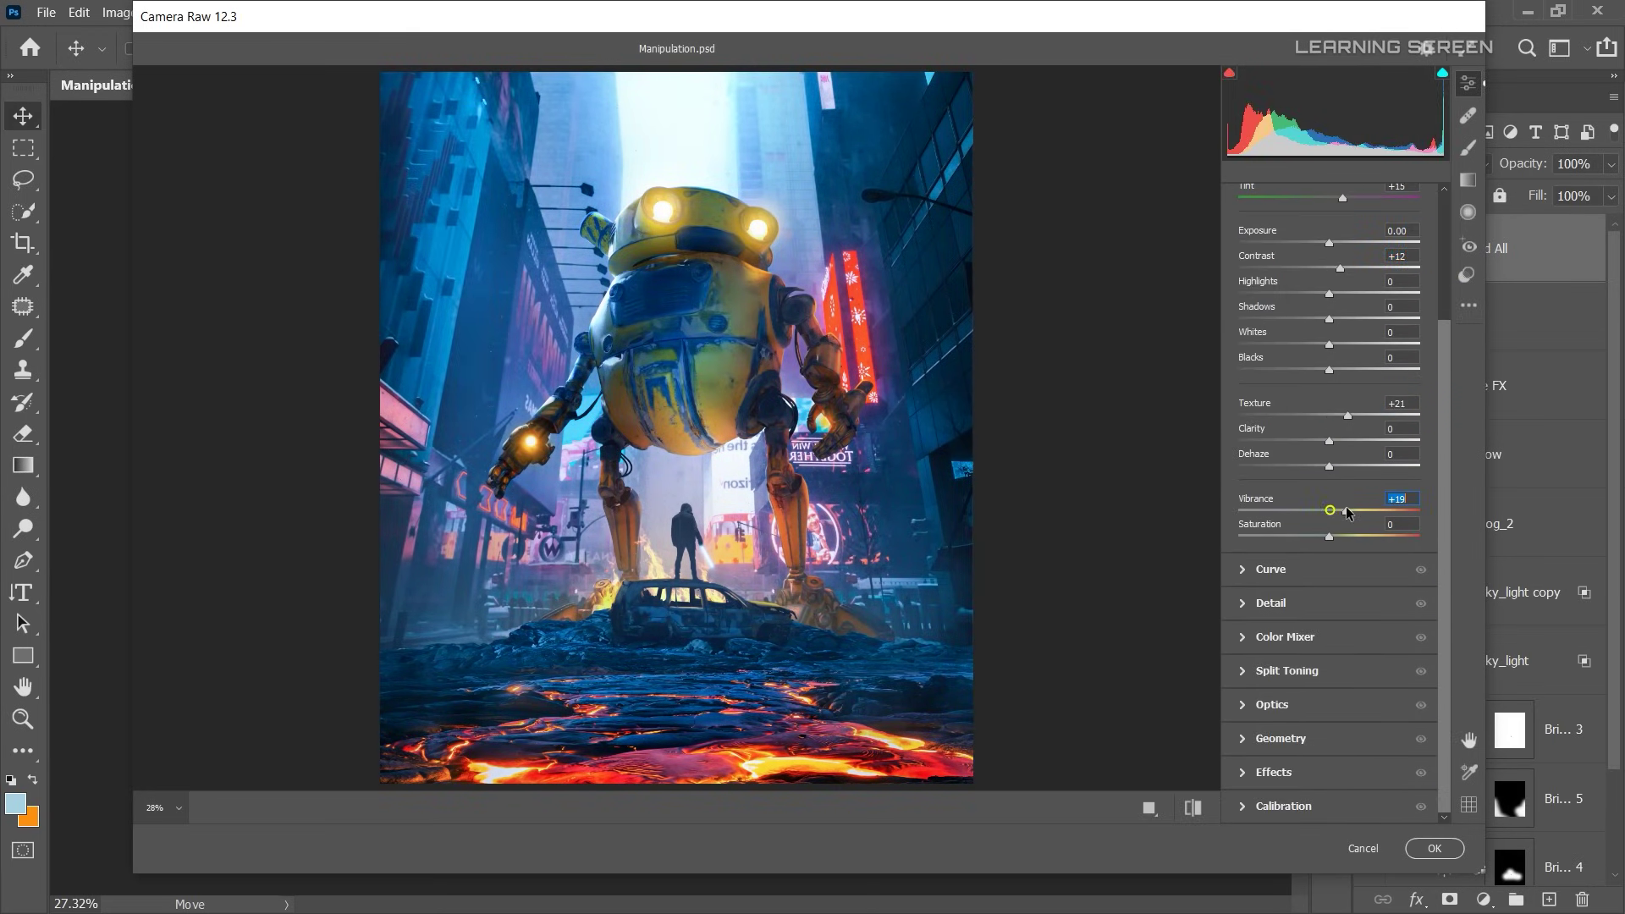
pyautogui.click(1320, 772)
pyautogui.moveTo(1328, 575); pyautogui.dragTo(1300, 575)
pyautogui.moveTo(1328, 685); pyautogui.dragTo(1354, 687)
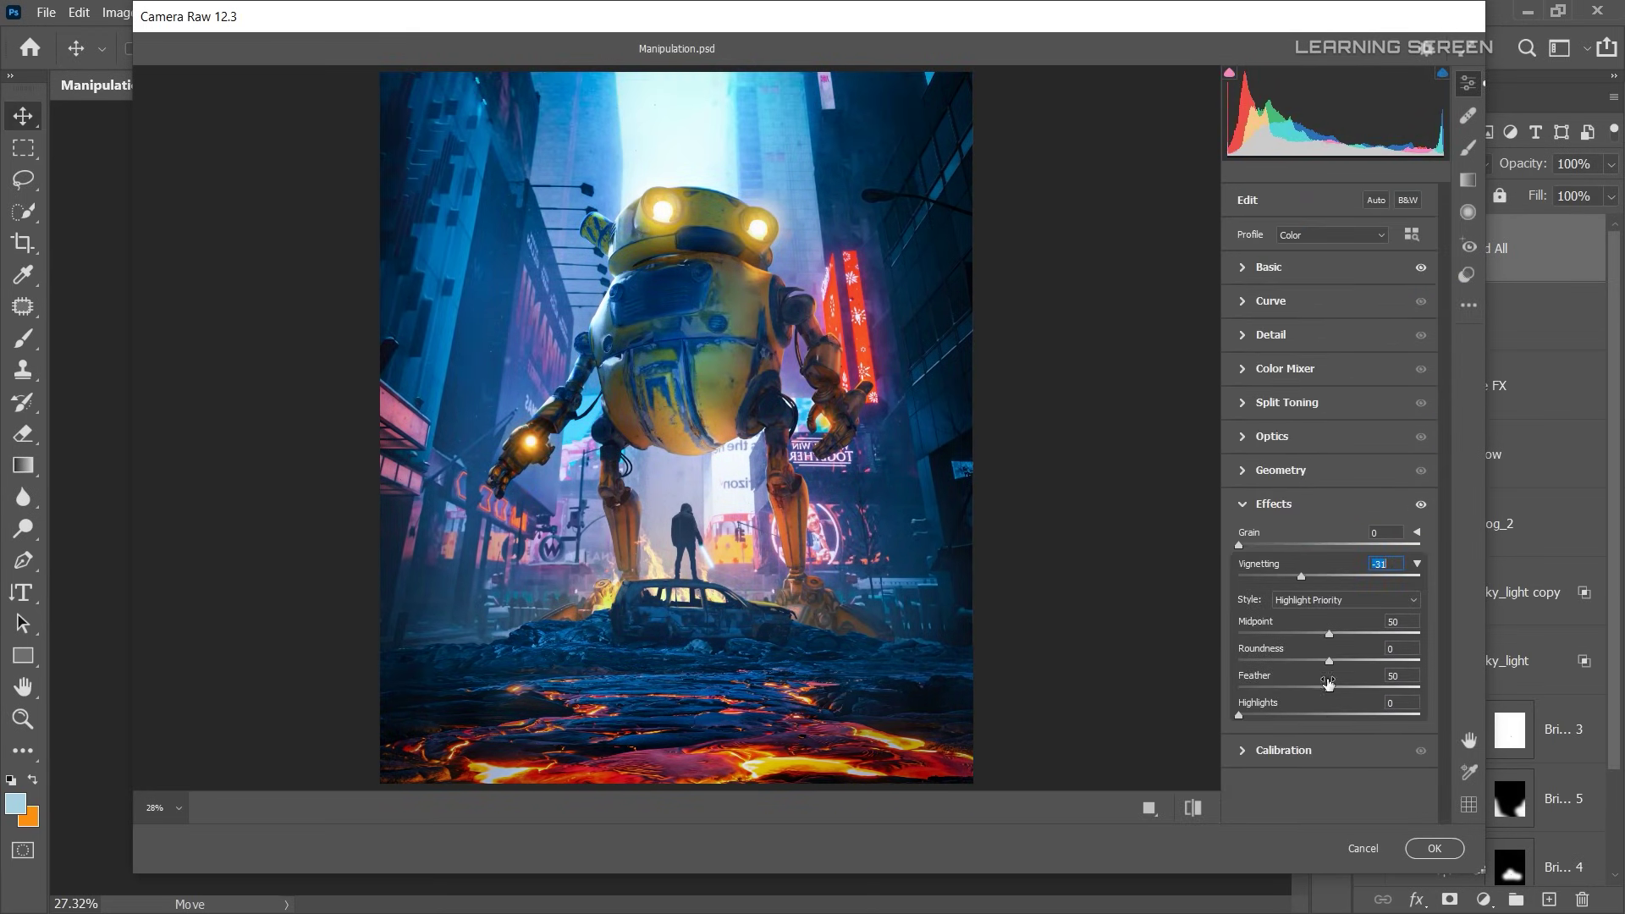
pyautogui.click(1274, 503)
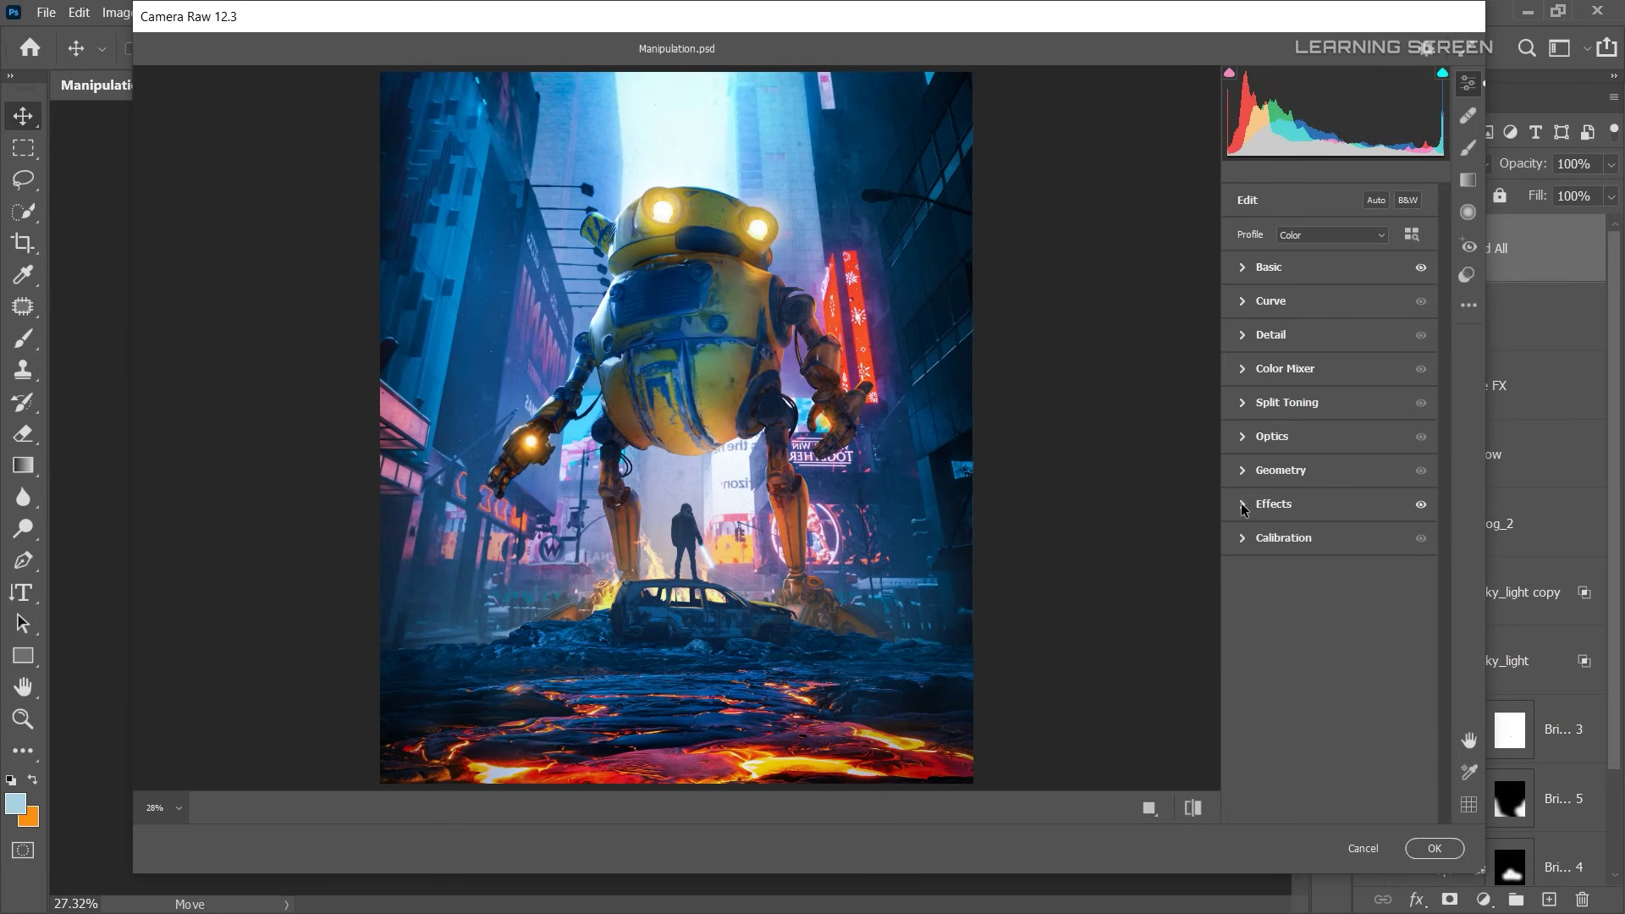
# - Shift the red and green calibration hues (green +25), set highlights +30, and apply
pyautogui.click(1282, 538)
pyautogui.moveTo(1329, 618); pyautogui.dragTo(1351, 625)
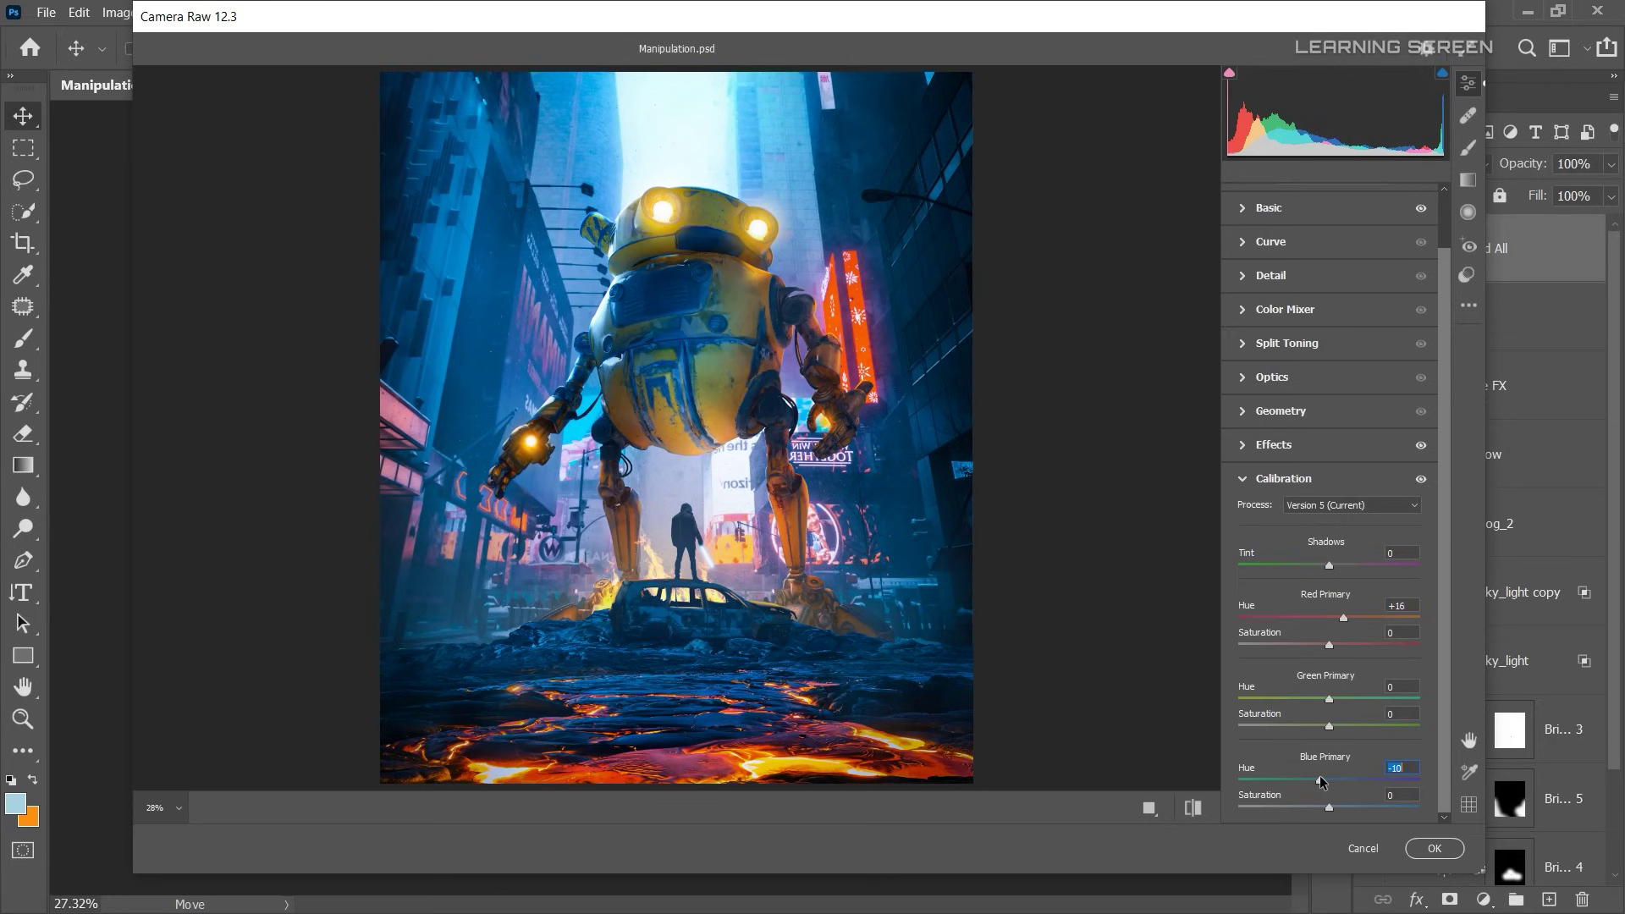
pyautogui.moveTo(1328, 698); pyautogui.dragTo(1351, 699)
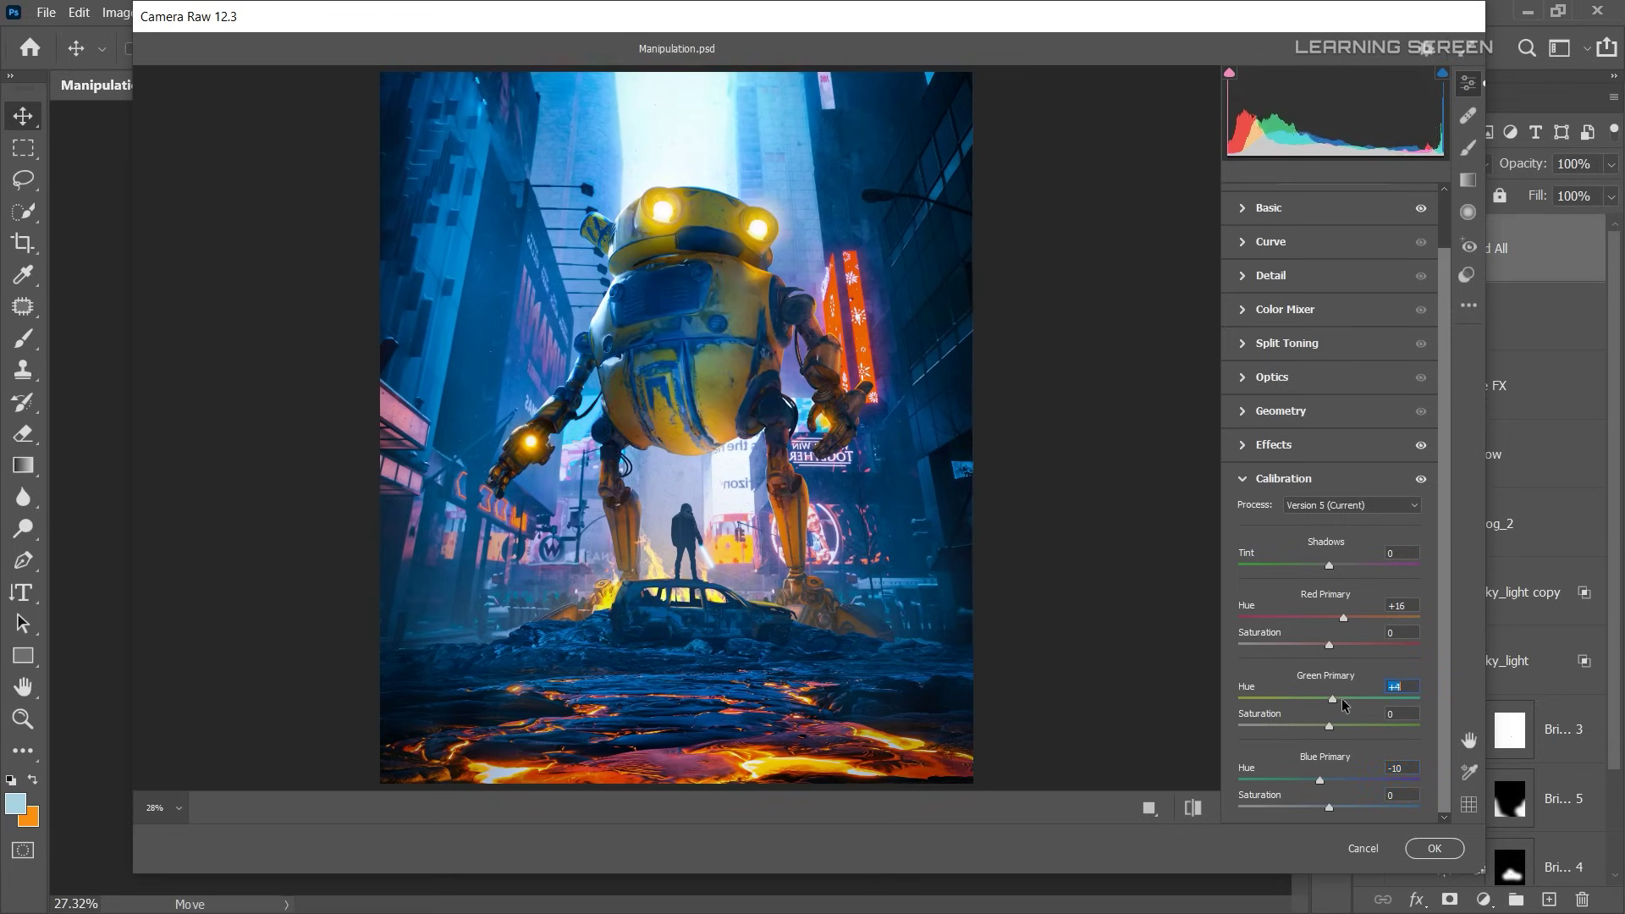
pyautogui.click(1300, 214)
pyautogui.moveTo(1329, 455); pyautogui.dragTo(1356, 471)
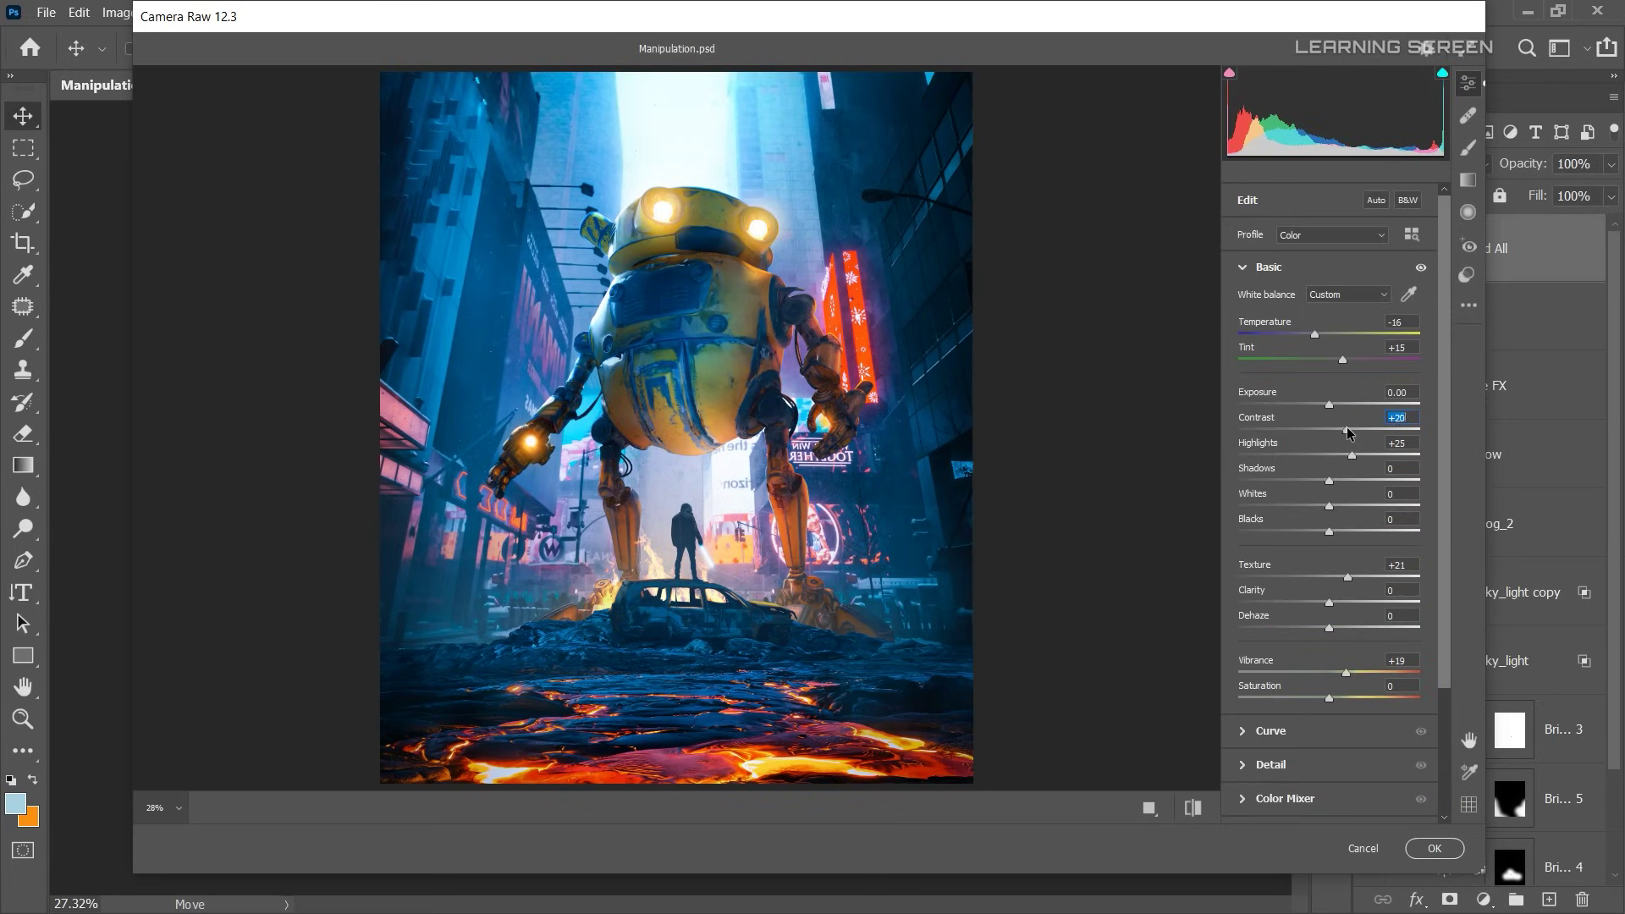
pyautogui.click(1425, 848)
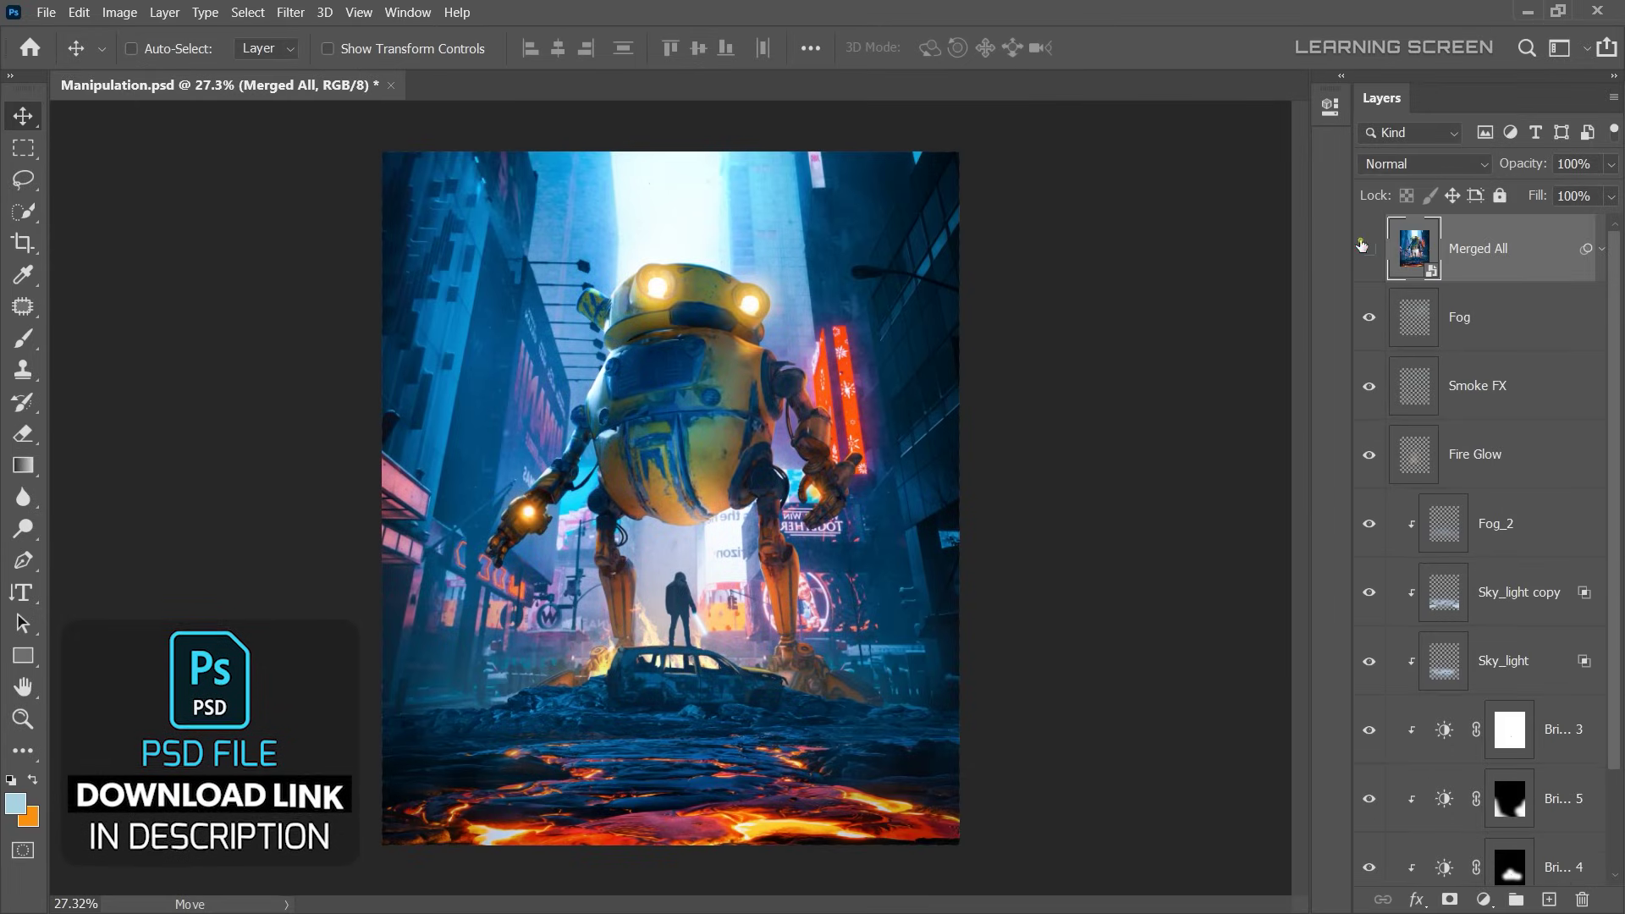